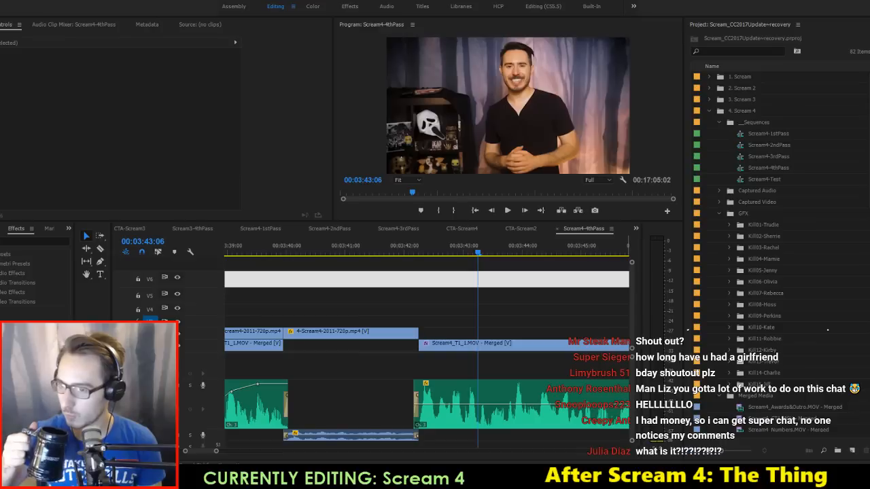
Step: Save the project
key("ctrl+s")
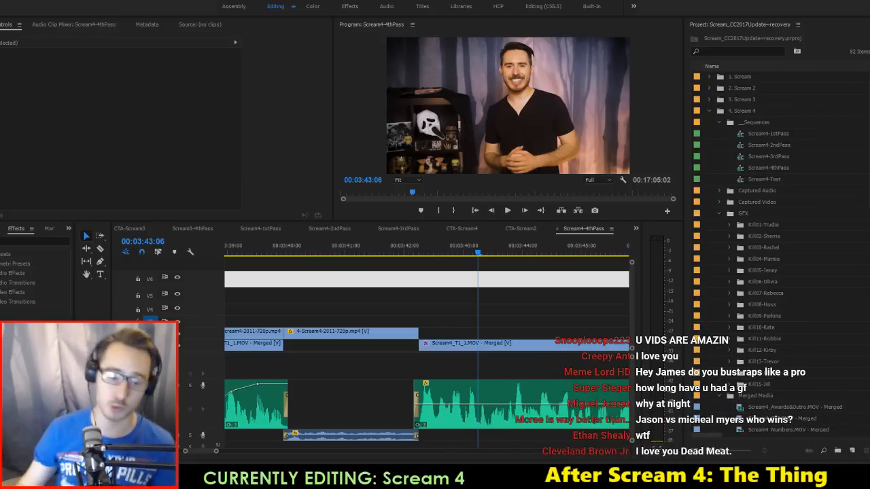
Step: Review the Scream4-4thPass sequence from about 00:03:39 through 00:03:50, fast-forwarding over the last part
left_click(308, 252)
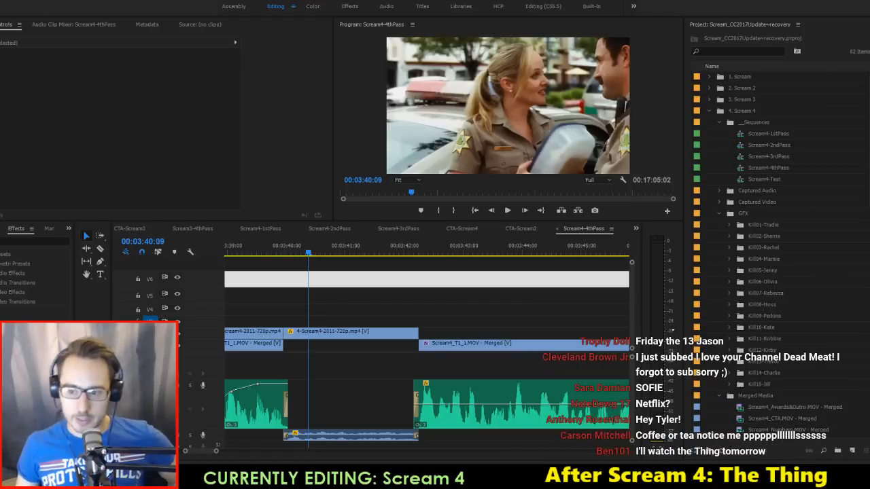
left_click_drag(342, 279, 342, 298)
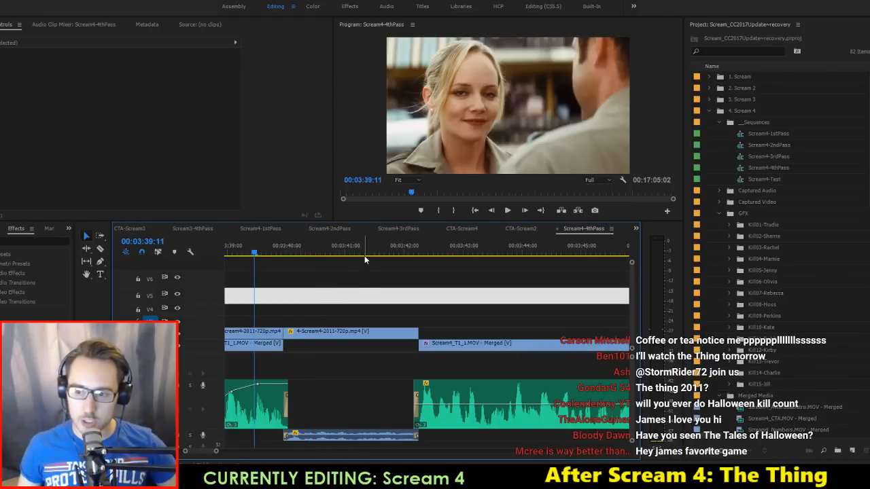
scroll(418, 284, "up", 3)
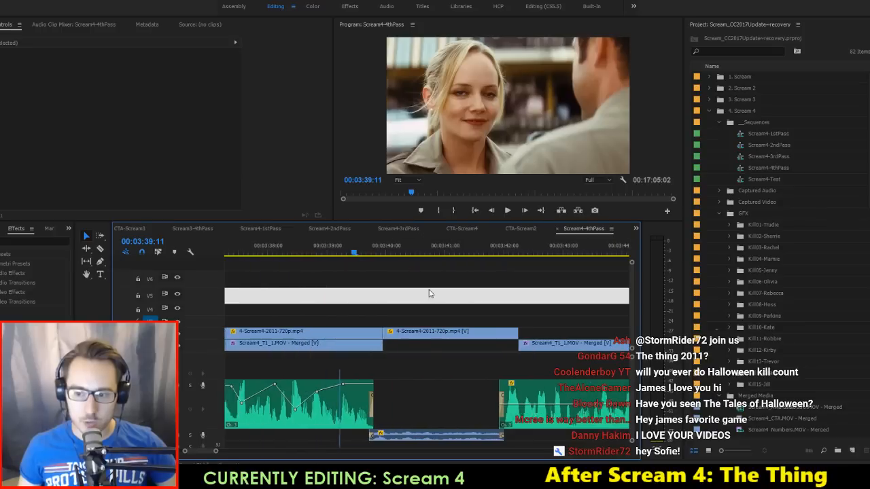
key("space")
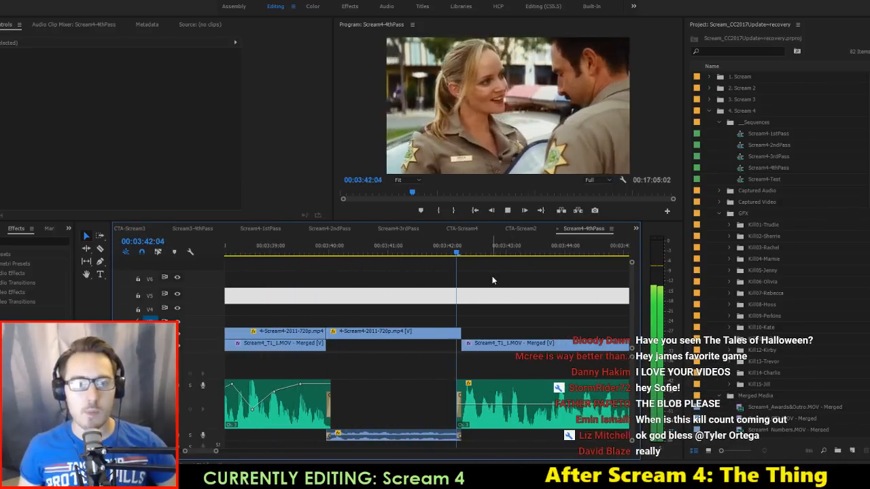
scroll(522, 287, "down", 3)
scroll(522, 287, "down", 10)
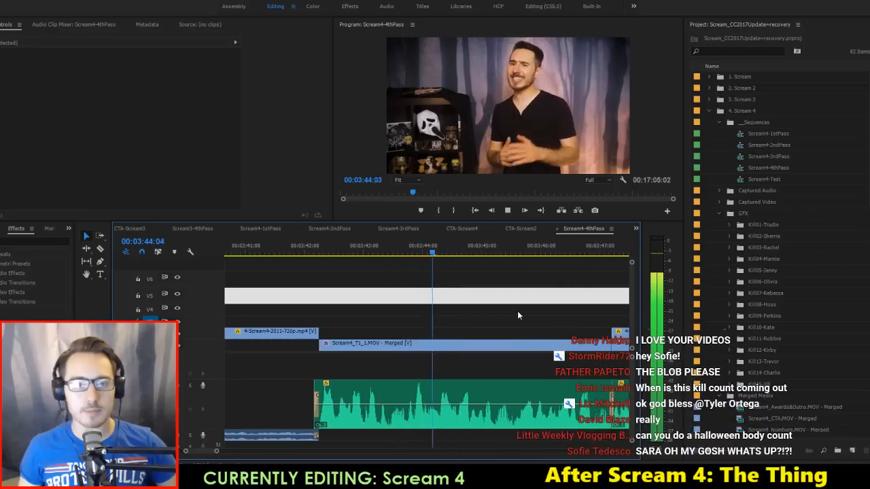
key("space")
scroll(516, 303, "down", 3)
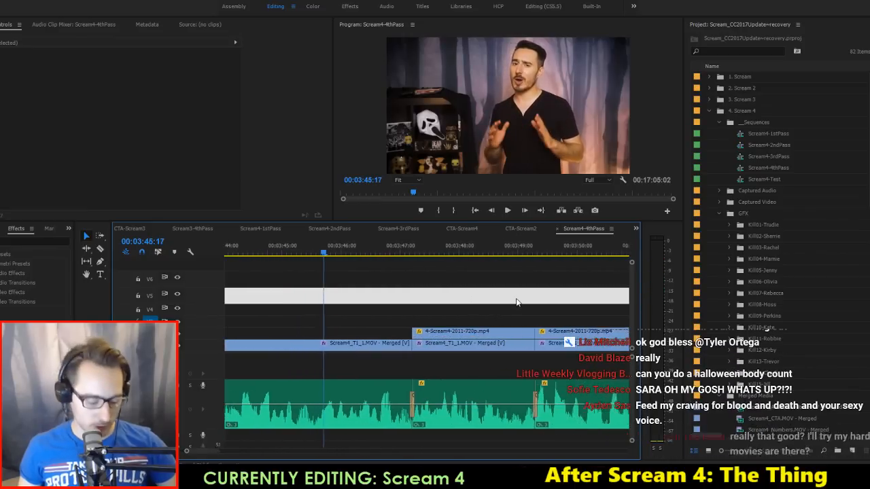
key("l")
key("l")
key("l")
key("space")
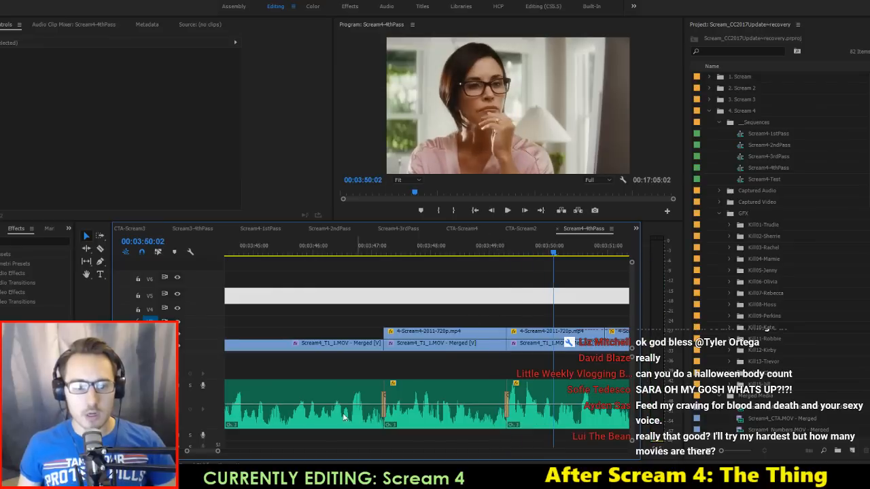
Step: Zoom the timeline out and play the section from about 00:05:41 to 00:05:44
left_click_drag(218, 452, 197, 453)
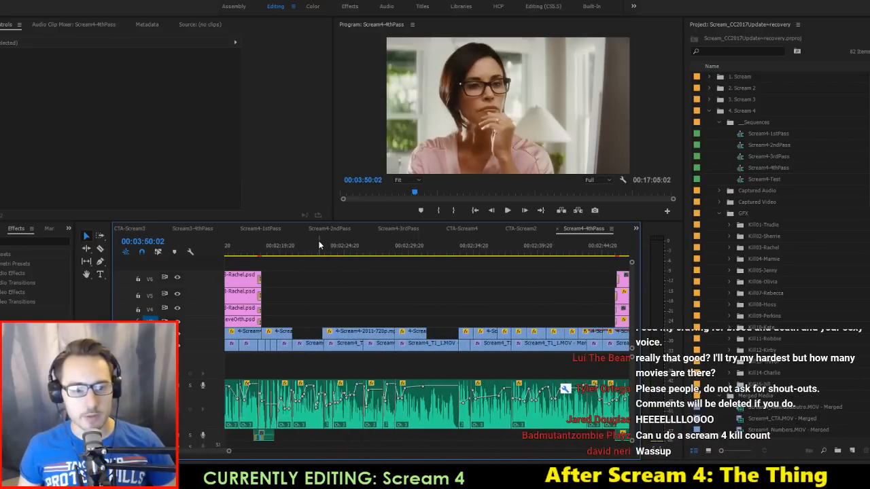
key("space")
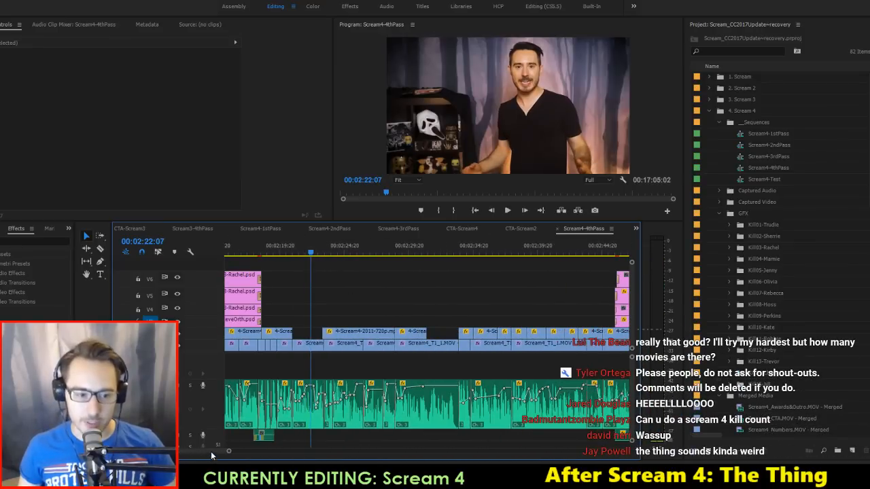
left_click_drag(211, 451, 267, 461)
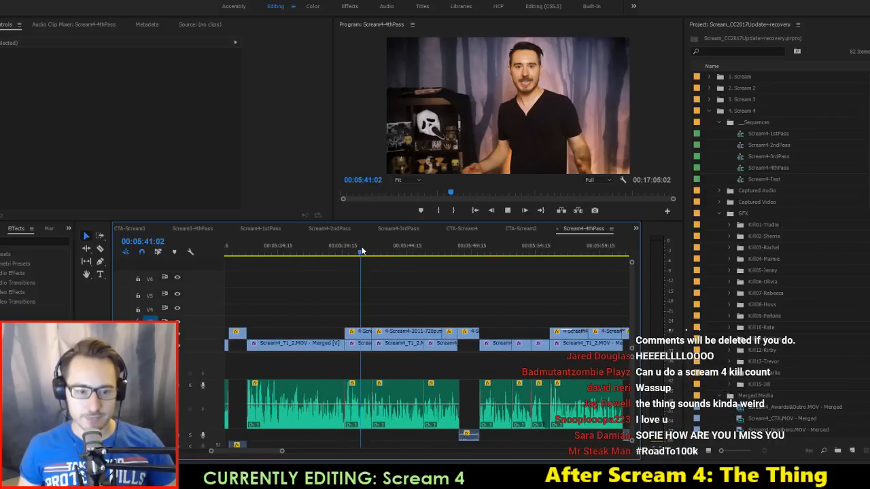
key("space")
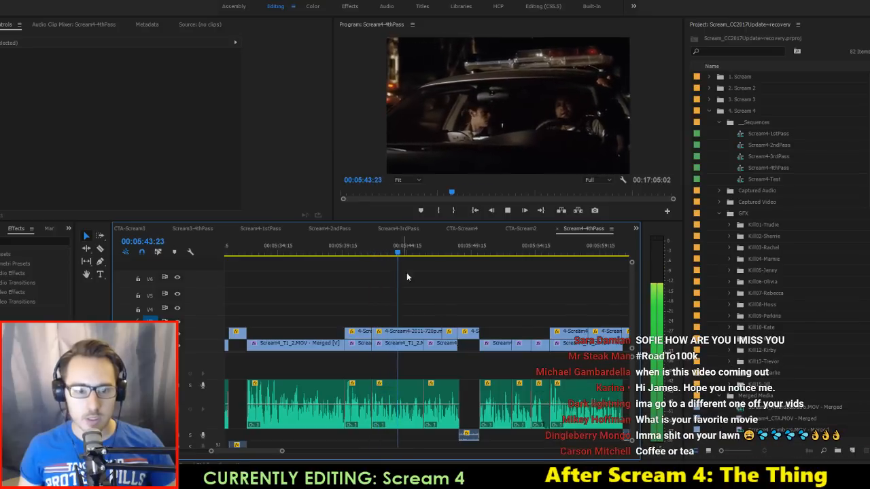
key("space")
Step: Look through the timeline from about 00:05:44 to past 00:07:22 for the last section that was worked on
scroll(486, 316, "down", 5)
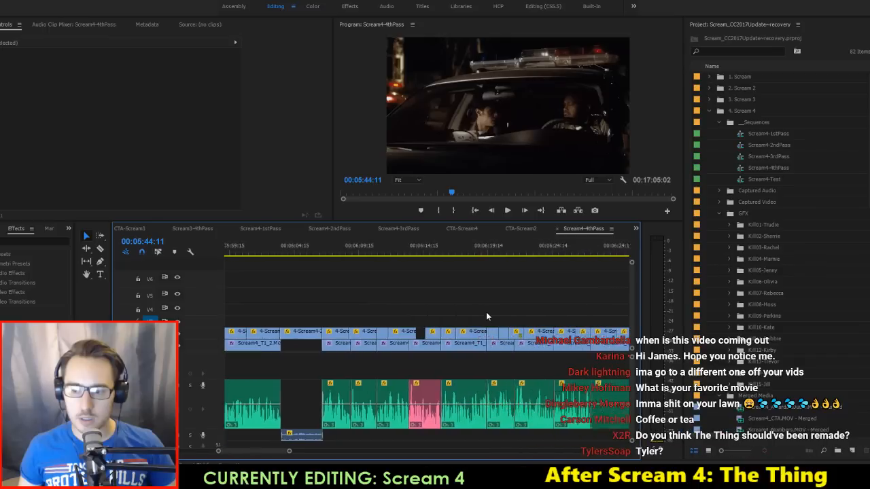
scroll(486, 316, "down", 4)
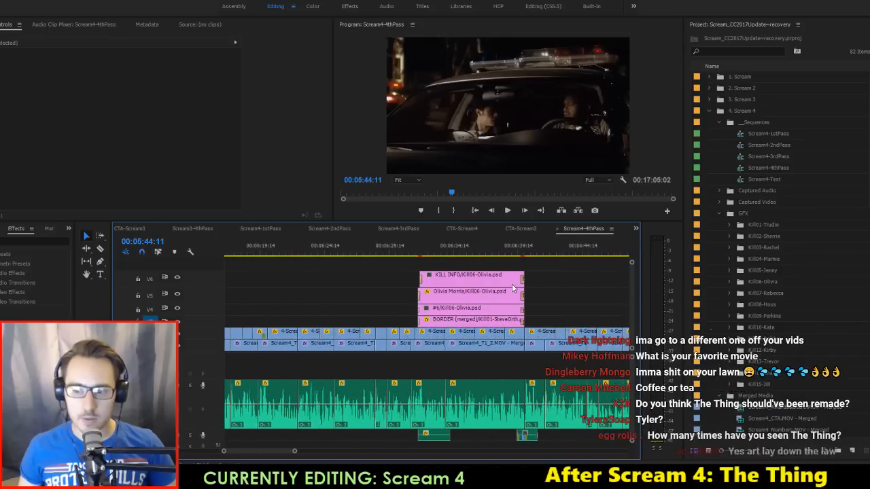
scroll(557, 299, "down", 5)
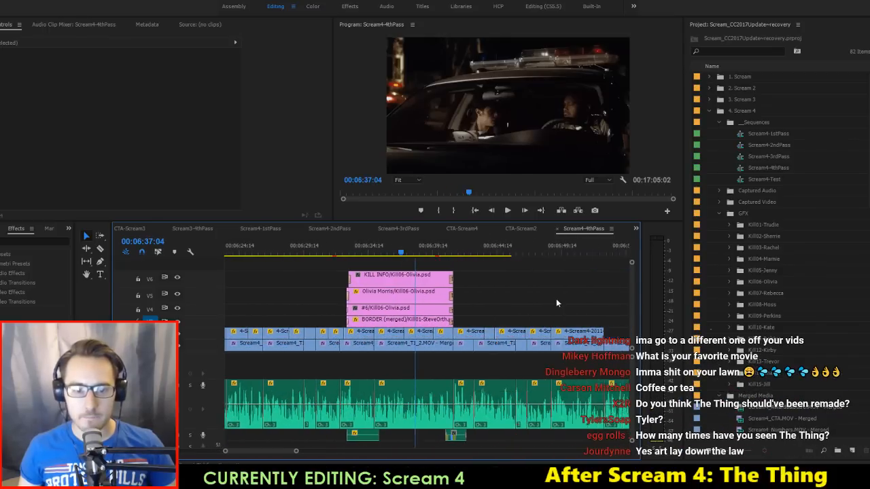
left_click(511, 252)
scroll(541, 280, "down", 5)
scroll(541, 278, "down", 5)
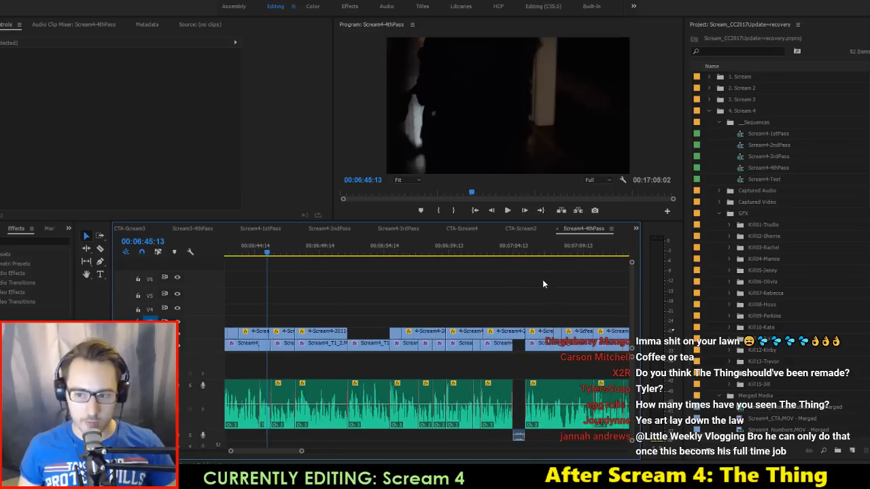
scroll(542, 279, "down", 5)
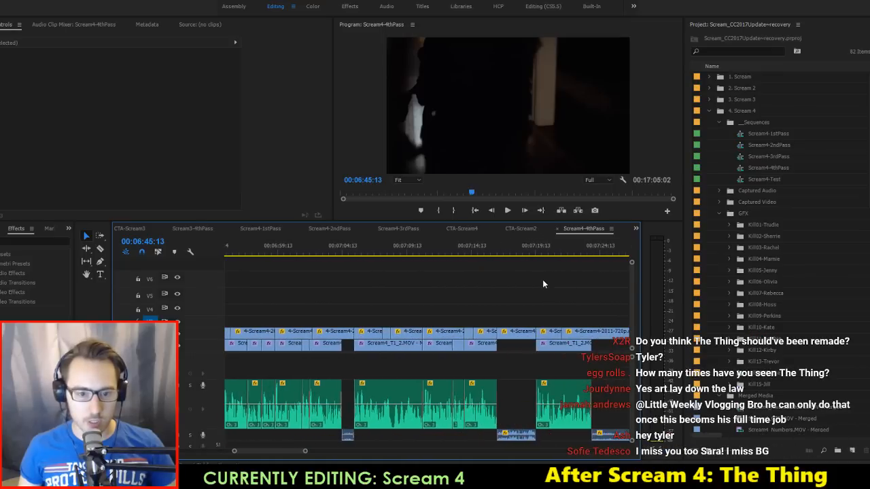
left_click(481, 257)
scroll(479, 259, "down", 3)
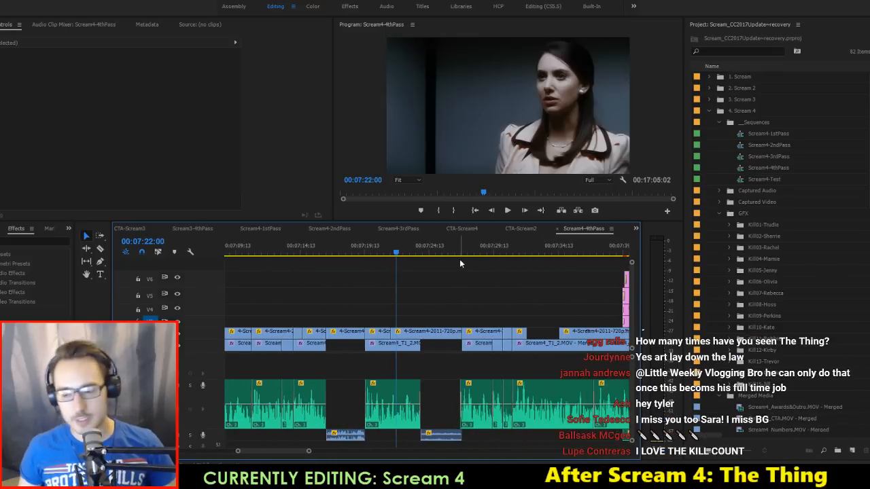
scroll(439, 273, "up", 5)
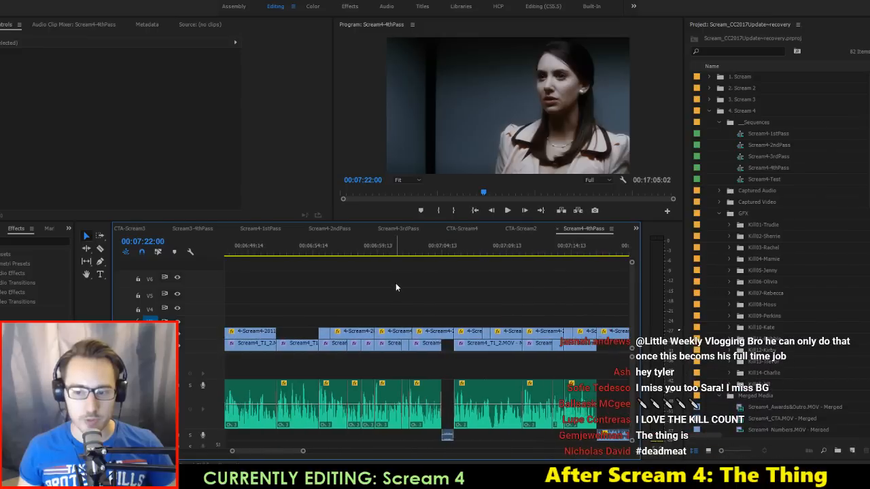
Step: Play the sequence from shortly before 00:07:00 up to about 00:07:20 and enlarge the Program monitor
left_click(330, 254)
key("space")
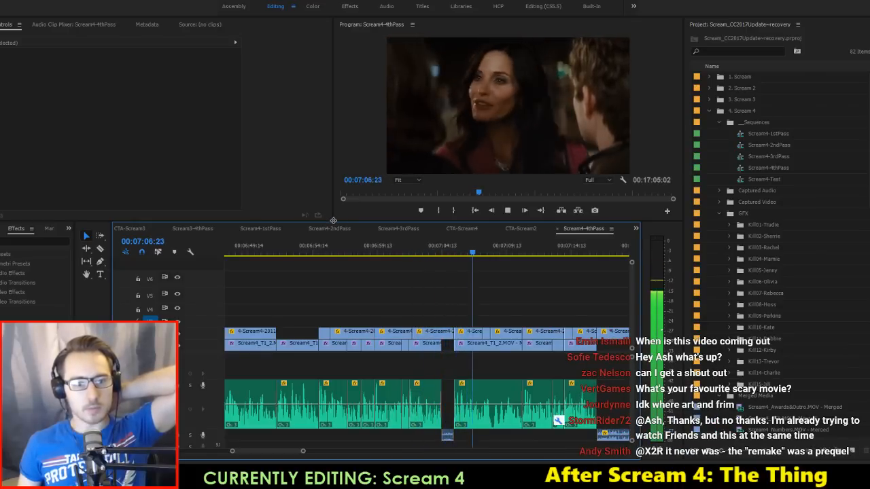
left_click_drag(333, 221, 299, 282)
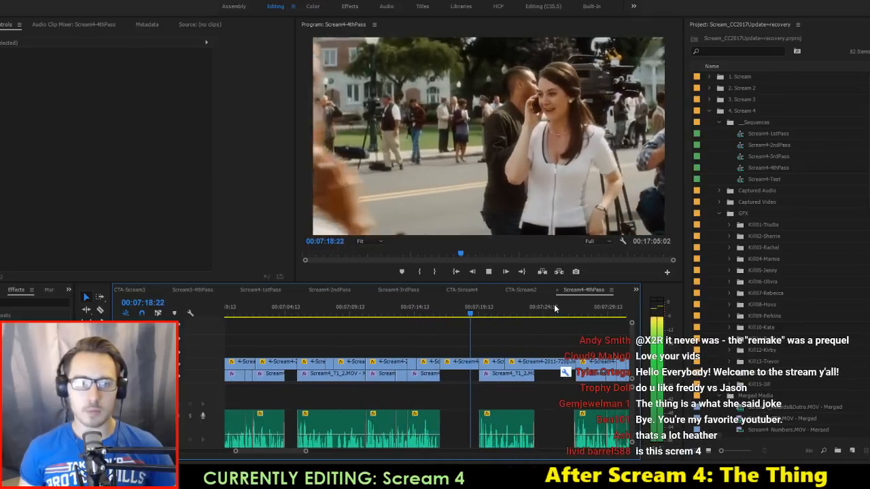
key("space")
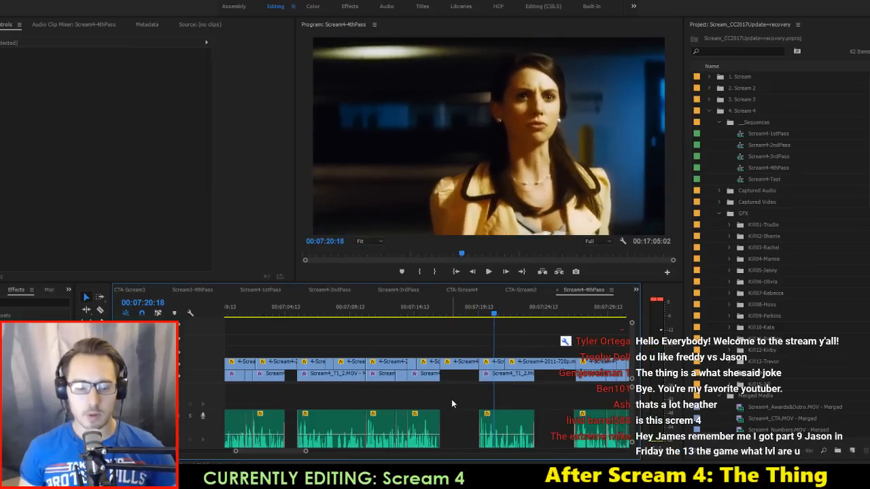
Step: Lower the gain of the film audio clip starting at about 00:07:16 by 2 dB
scroll(453, 401, "down", 2)
left_click(453, 422)
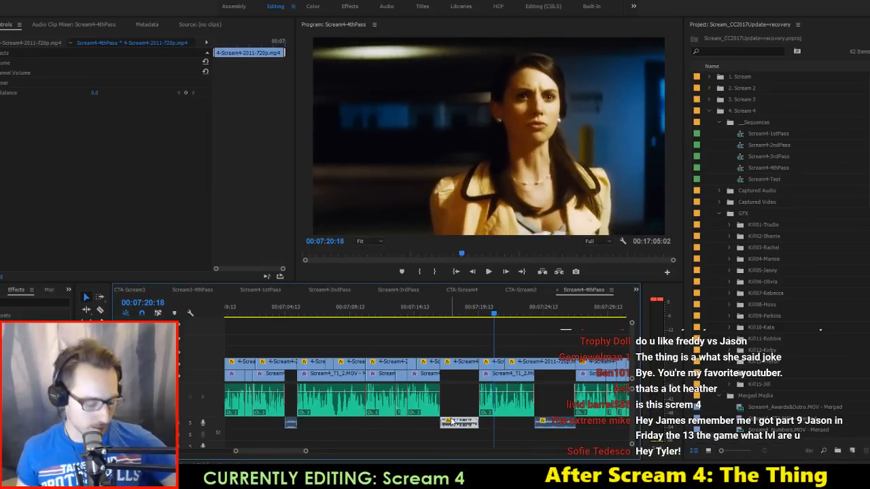
type("g")
type("-2")
key("Return")
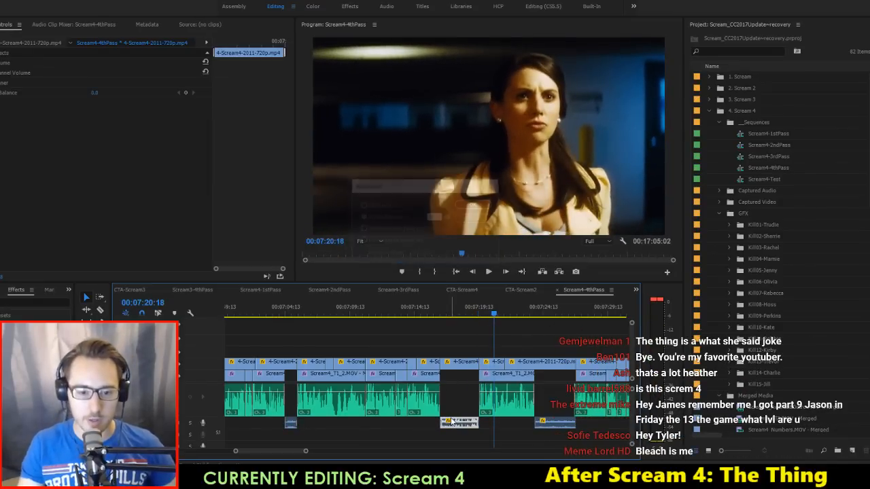
Step: Replay the adjusted film clip up to the narration cut at about 00:07:19
key("Up")
key("Up")
key("space")
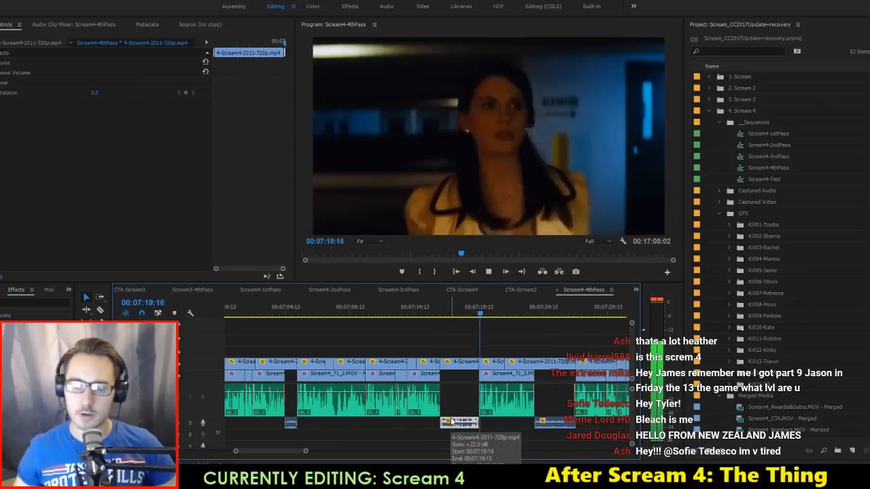
key("space")
Step: Increase the film audio track's height and lower the selected clip's gain by another 1 dB
scroll(208, 423, "up", 1)
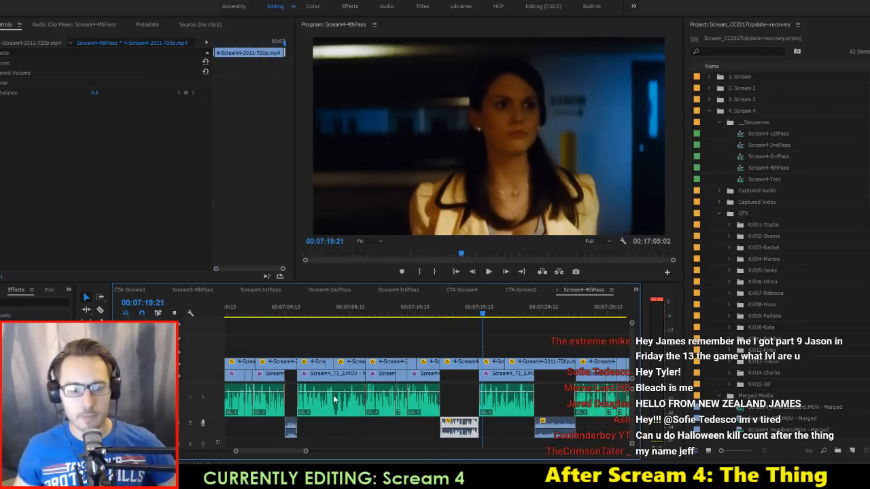
type("g-3")
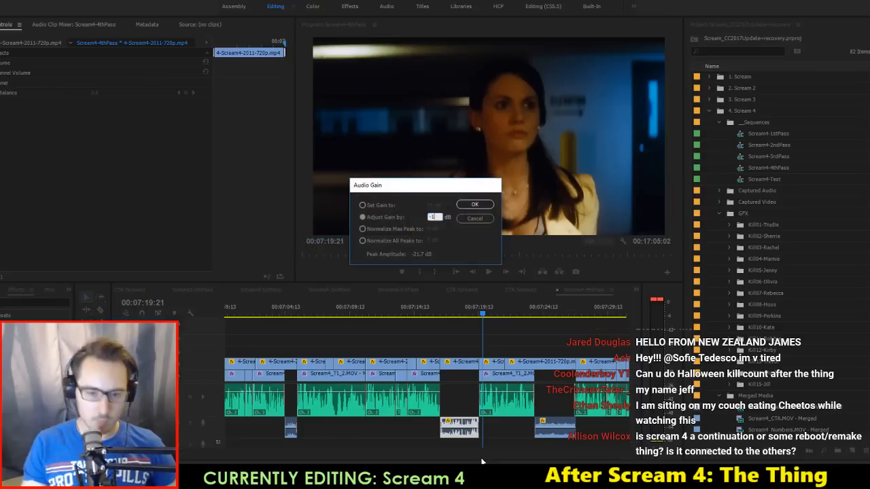
key("Return")
Step: Replay the sequence from the end of the adjusted audio clip through to about 00:07:32
key("Left")
key("Left")
key("Left")
key("Left")
key("Left")
key("Left")
key("Left")
key("Left")
key("Left")
key("Left")
key("Left")
key("Left")
key("Left")
key("Left")
key("Left")
key("Left")
key("Left")
key("Left")
key("Left")
key("Left")
key("j")
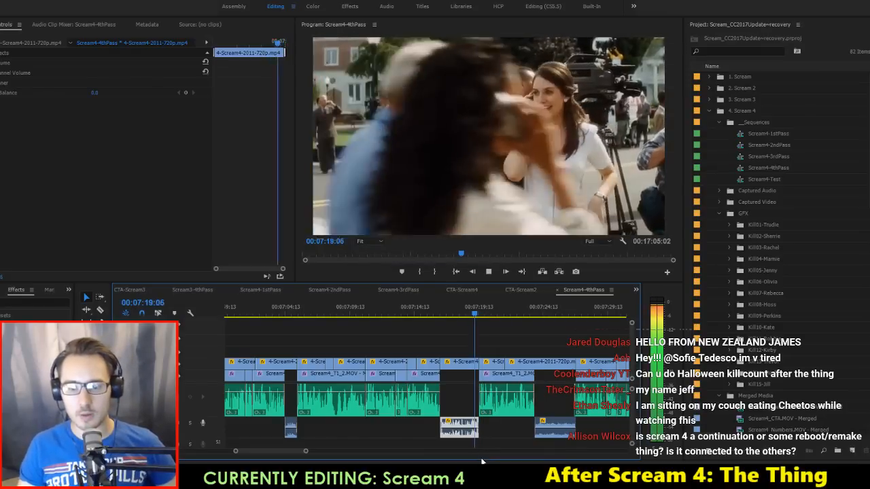
key("l")
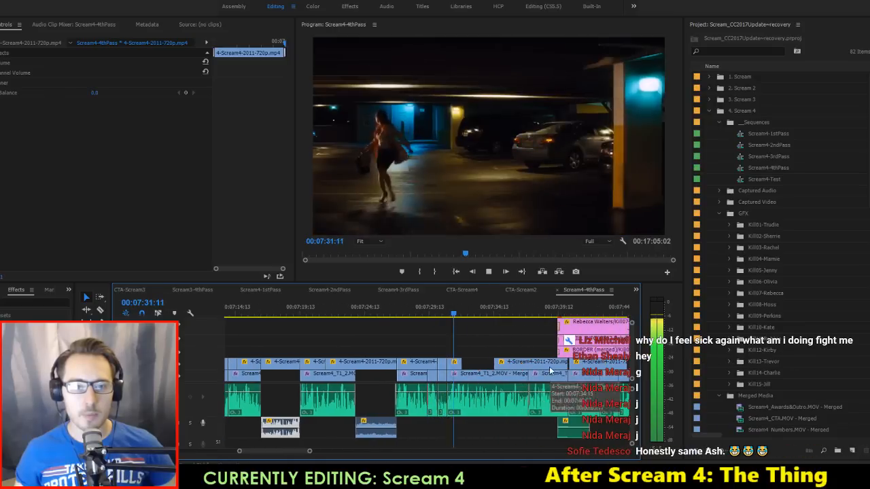
key("space")
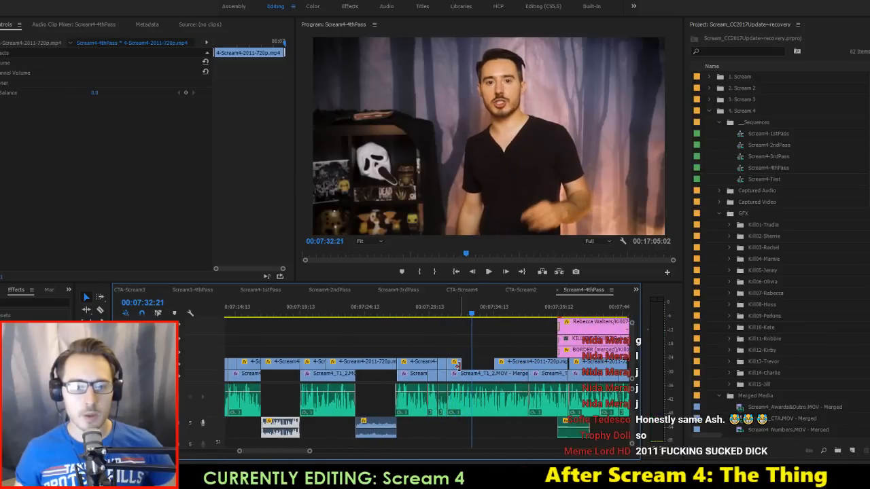
Step: Slip the short film clip ending at 00:07:31 so it shows the close shot of the woman with her phone
left_click(433, 313)
key("space")
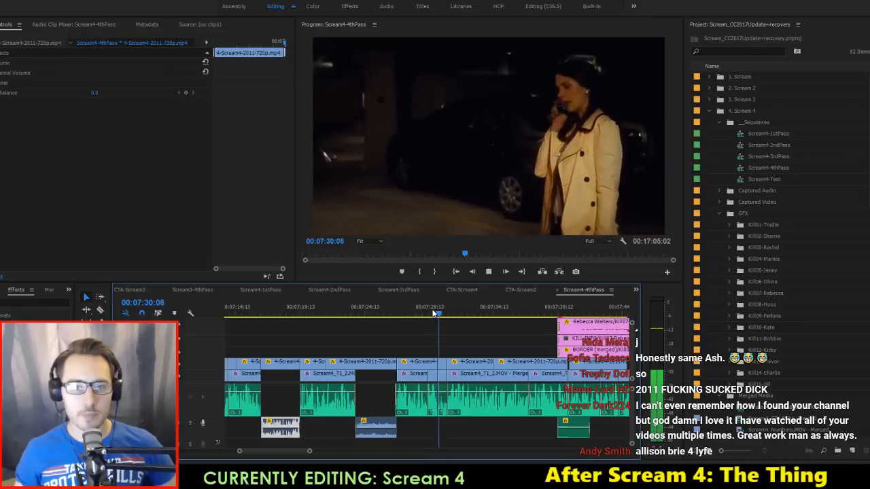
left_click(442, 365)
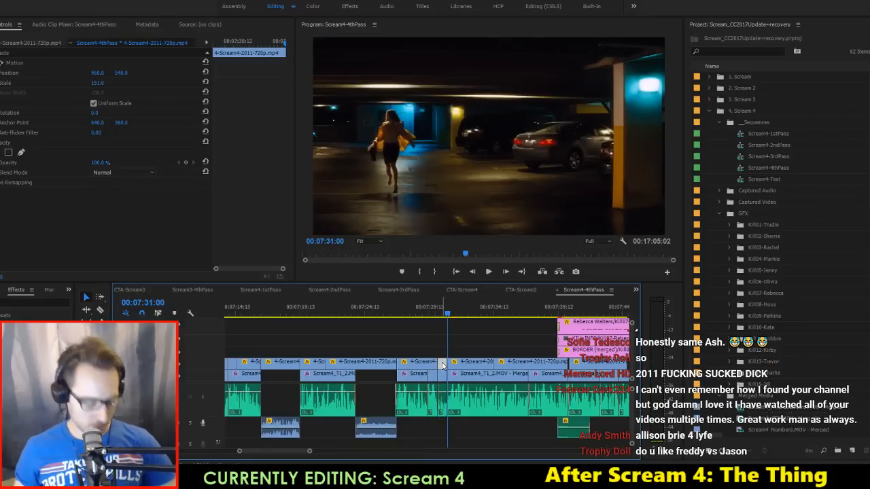
left_click_drag(432, 365, 36, 352)
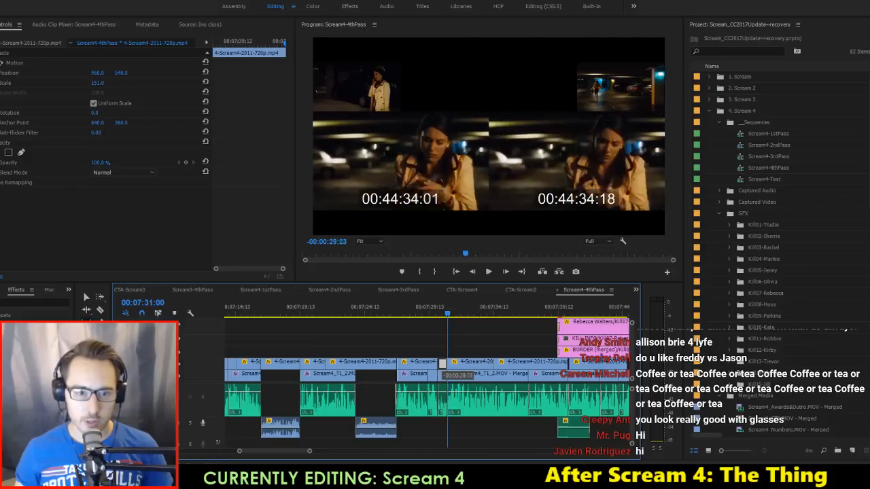
left_click_drag(155, 364, 122, 347)
Step: Play the slipped clip into the running shot at 00:07:31 and examine the cut at closer zoom
key("Up")
key("space")
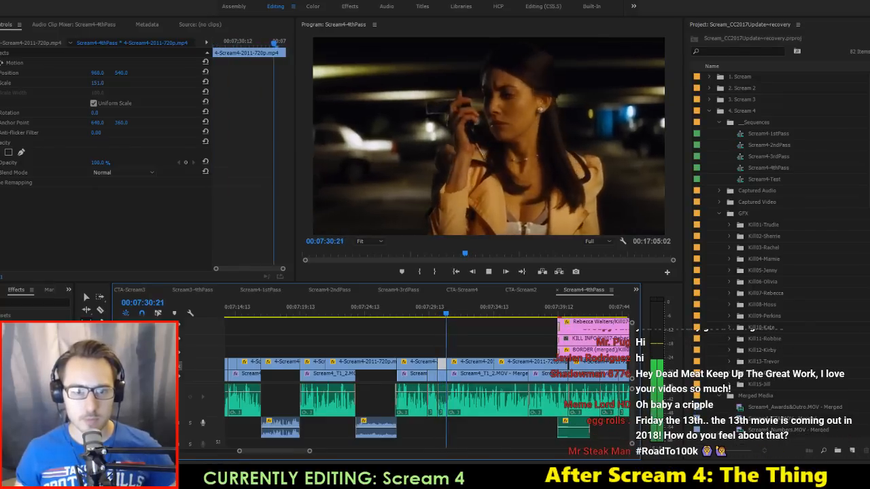
key("space")
scroll(442, 366, "up", 3)
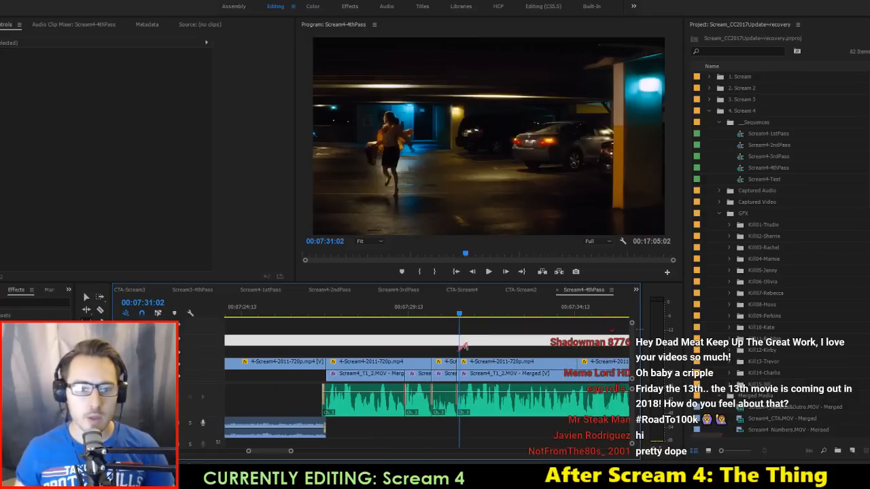
Step: Slip the short film clip just before 00:07:31 and play through the running shot to about 00:07:37
left_click_drag(448, 364, 440, 365)
key("space")
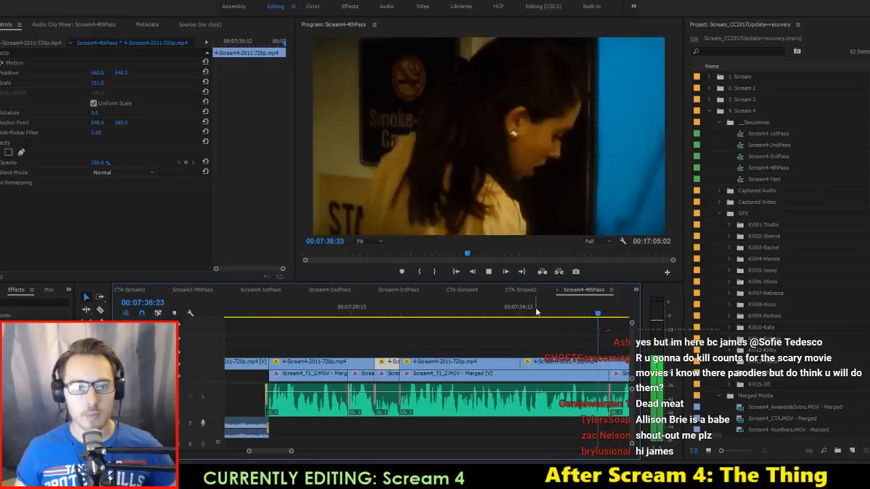
key("space")
Step: Move the cut at the end of the running shot earlier to 00:07:33:14 and save the project
scroll(374, 347, "up", 4)
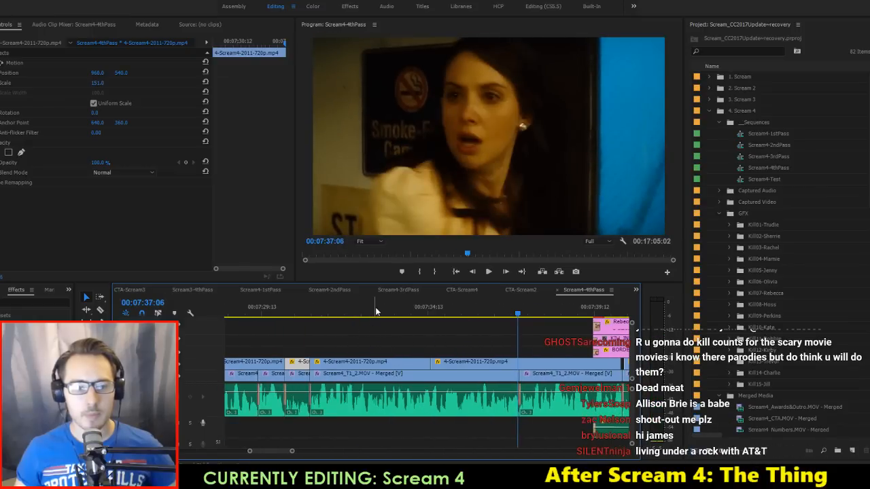
left_click(396, 314)
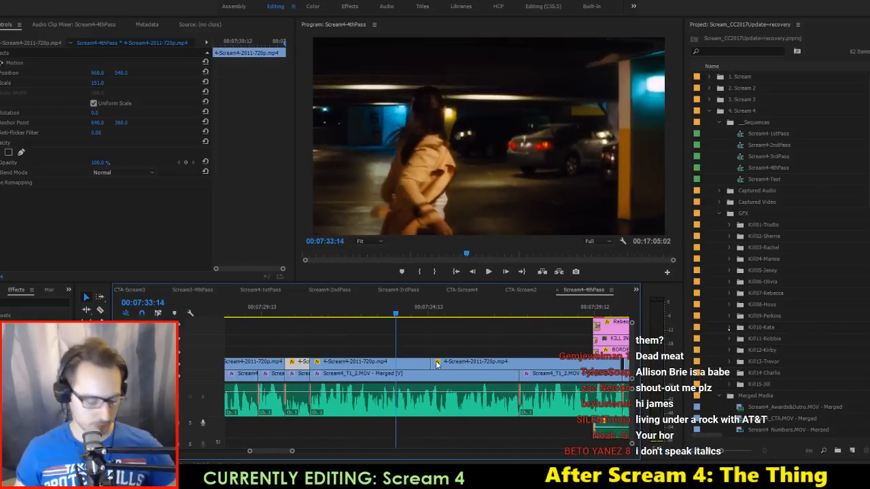
left_click_drag(430, 364, 398, 364)
key("ctrl+s")
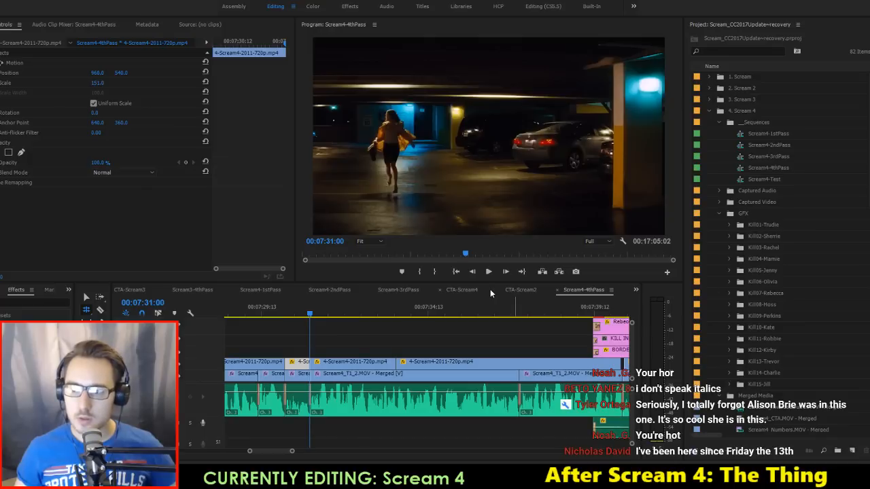
left_click(352, 340)
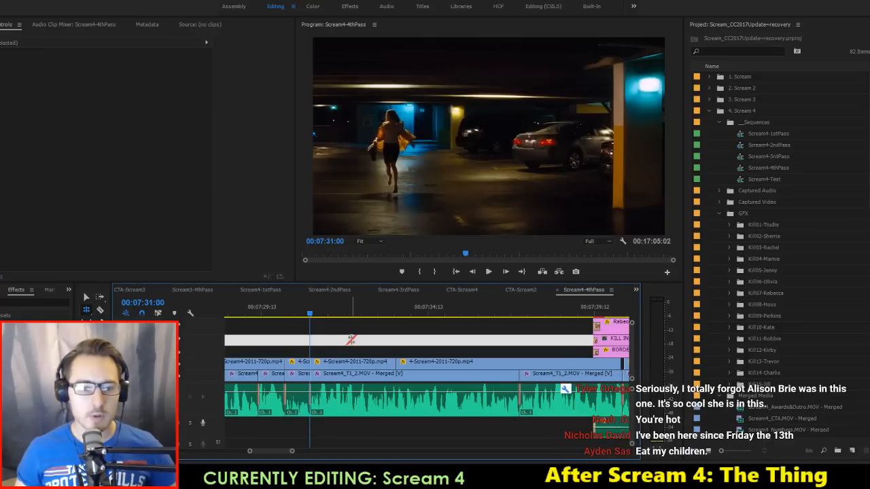
key("space")
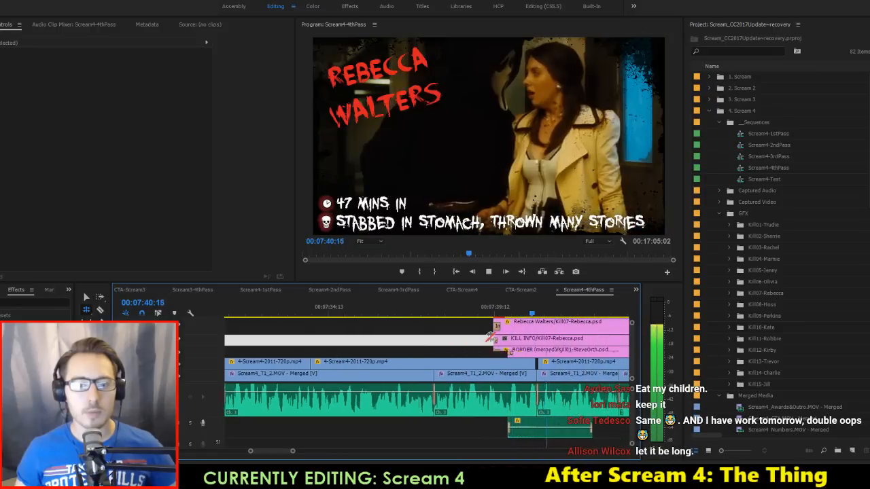
key("space")
key("v")
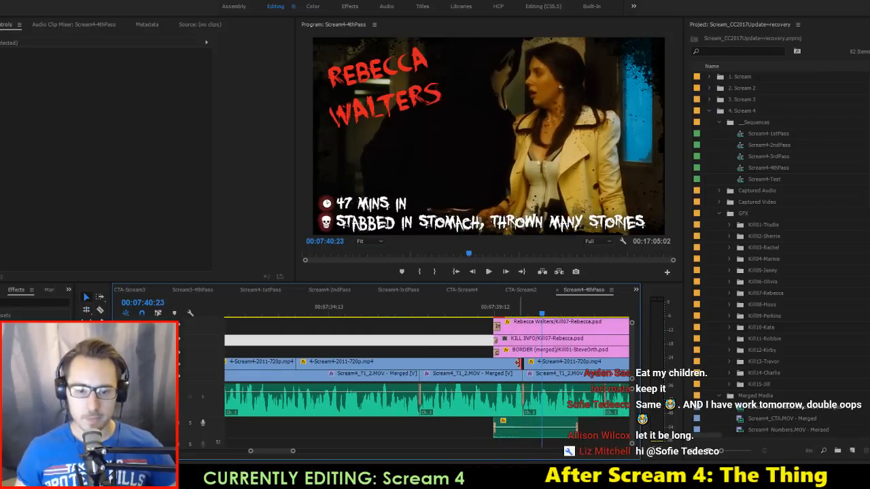
Step: Move the Ghostface film clip later to close the gap before the next film clip, and play that cut from 00:07:44:13
left_click_drag(517, 310, 551, 324)
scroll(548, 339, "down", 2)
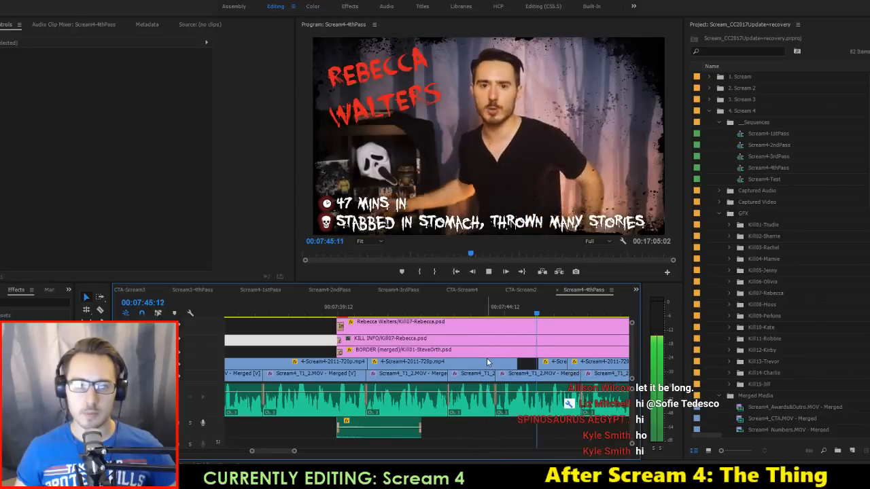
left_click_drag(489, 358, 514, 355)
left_click(506, 304)
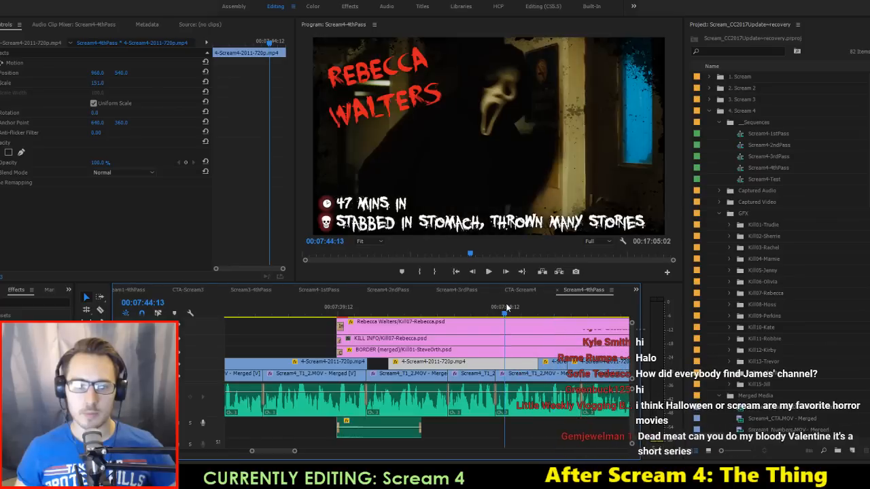
key("space")
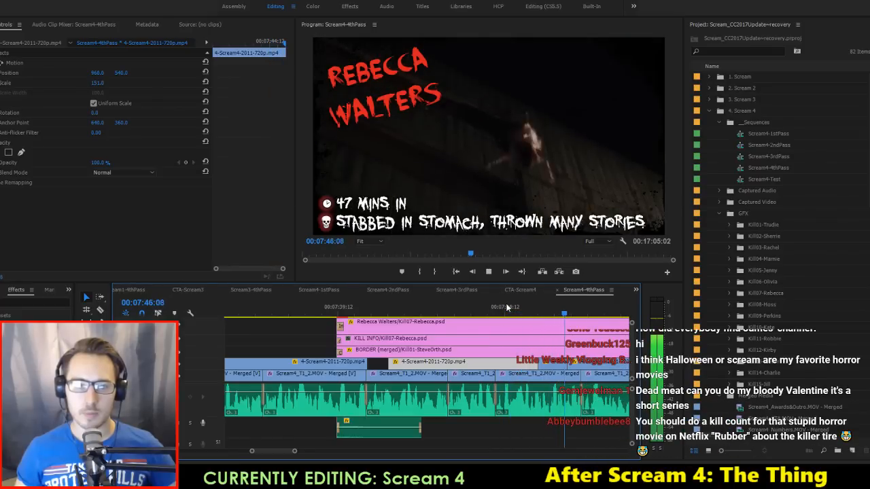
key("space")
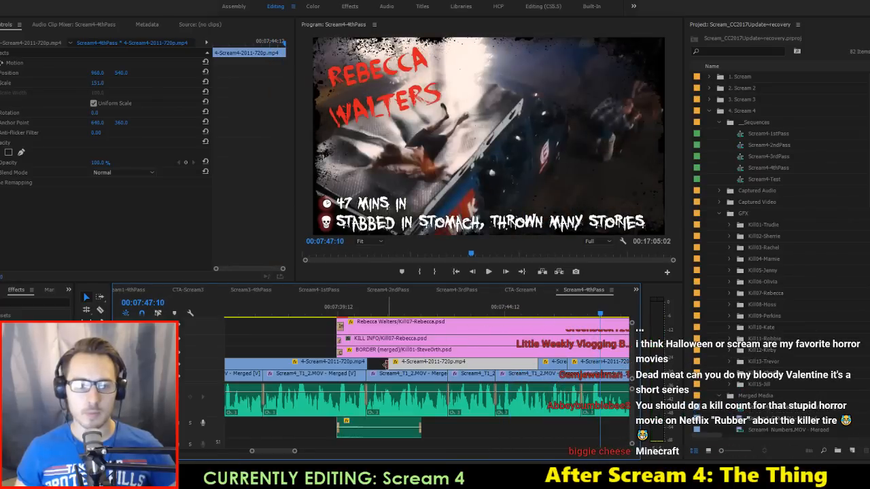
Step: Extend the start of the Ghostface clip back to the preceding film clip and replay through to about 00:07:48
left_click_drag(388, 365, 353, 368)
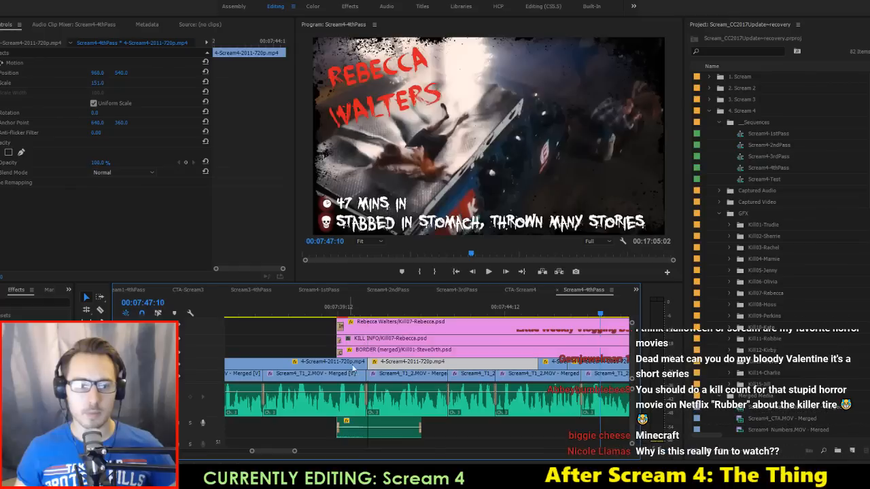
left_click(315, 298)
key("space")
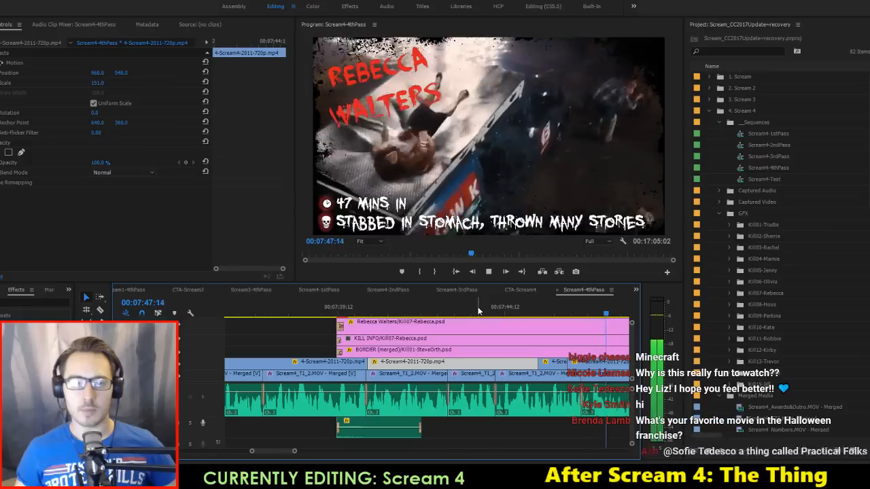
key("space")
scroll(375, 297, "left", 3)
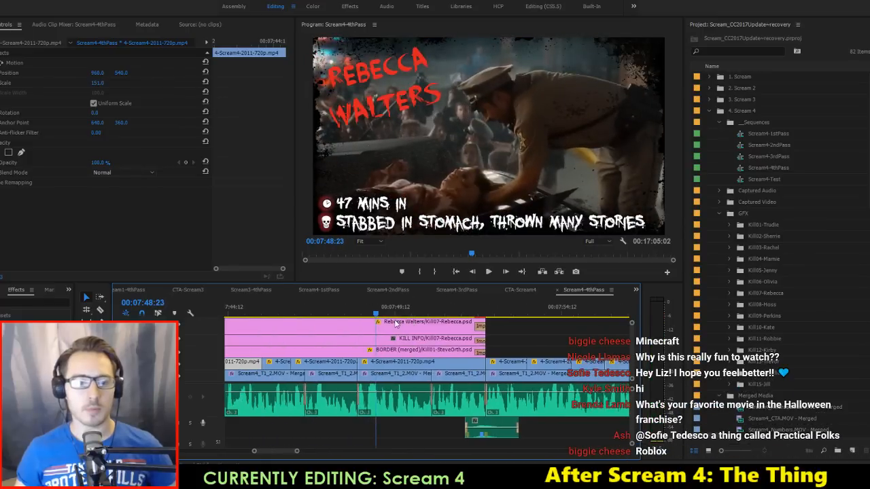
left_click(388, 293)
left_click(558, 293)
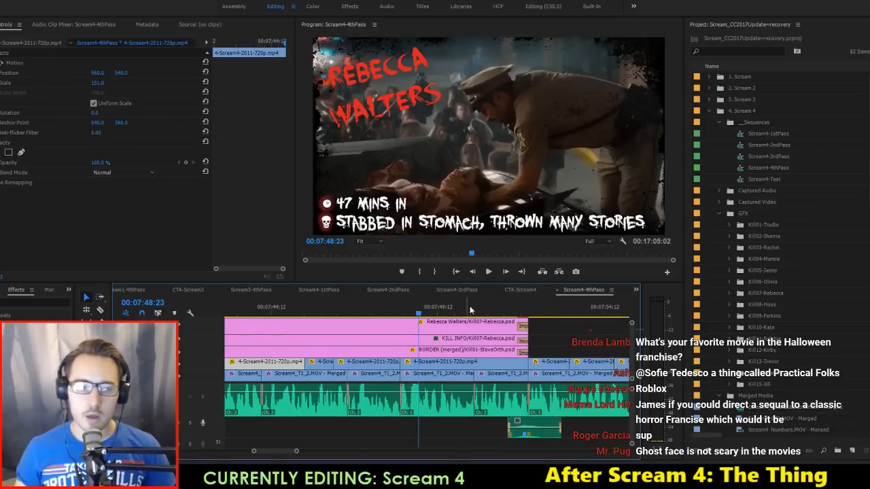
left_click(395, 303)
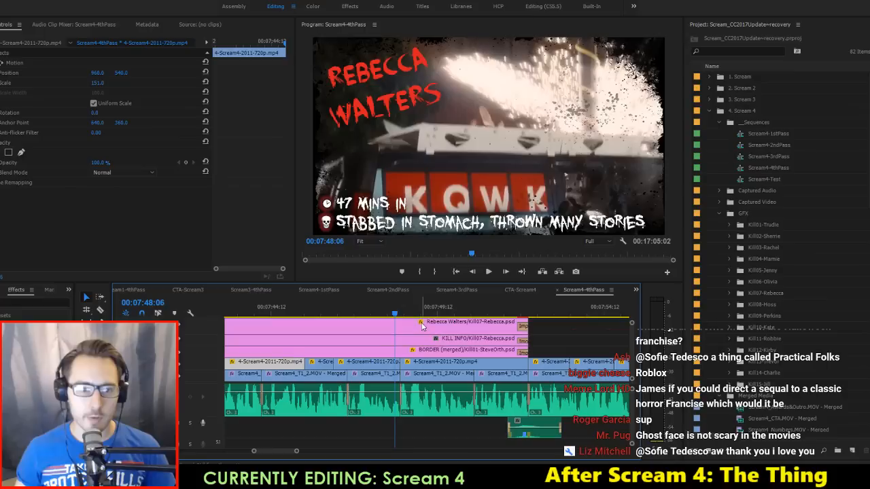
left_click(424, 366)
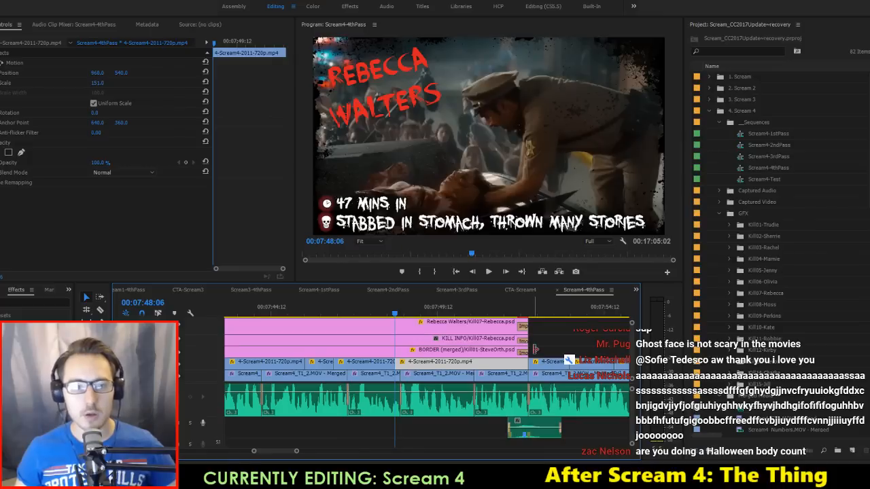
key("space")
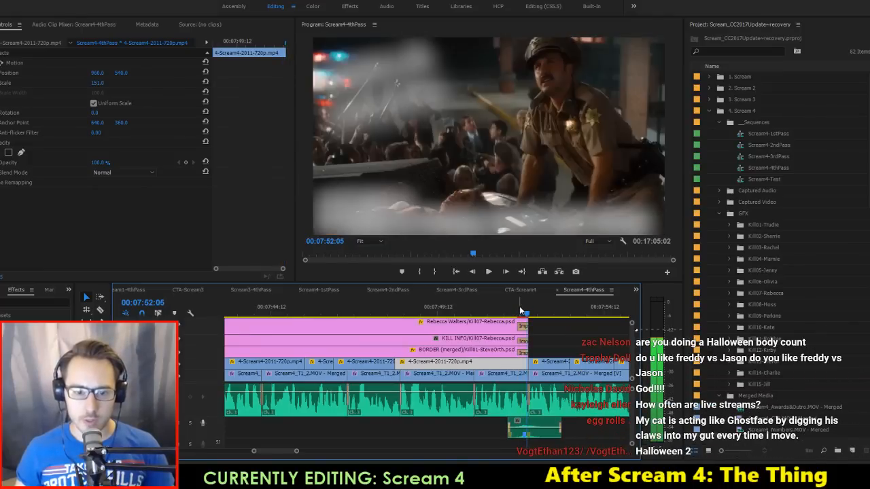
Step: Advance frame by frame past the end of the kill graphics to 00:07:52:08 and save the project
key("Right")
key("Right")
key("Right")
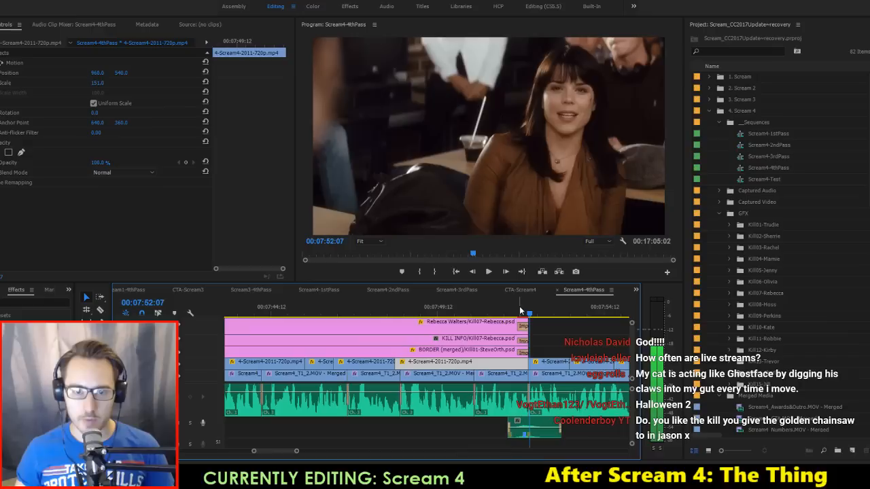
scroll(568, 333, "down", 1)
key("ctrl+s")
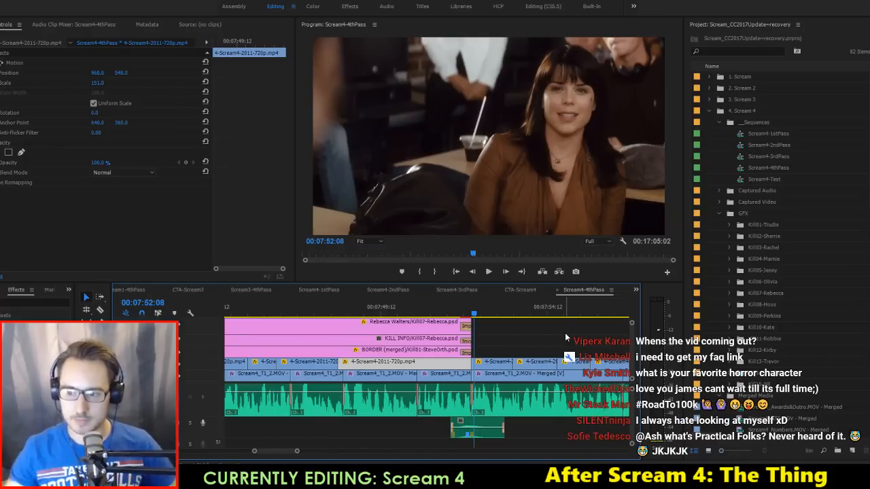
Step: Move the cut from the smiling woman to the cinema club sign earlier to 00:07:53:00 and play it back
key("space")
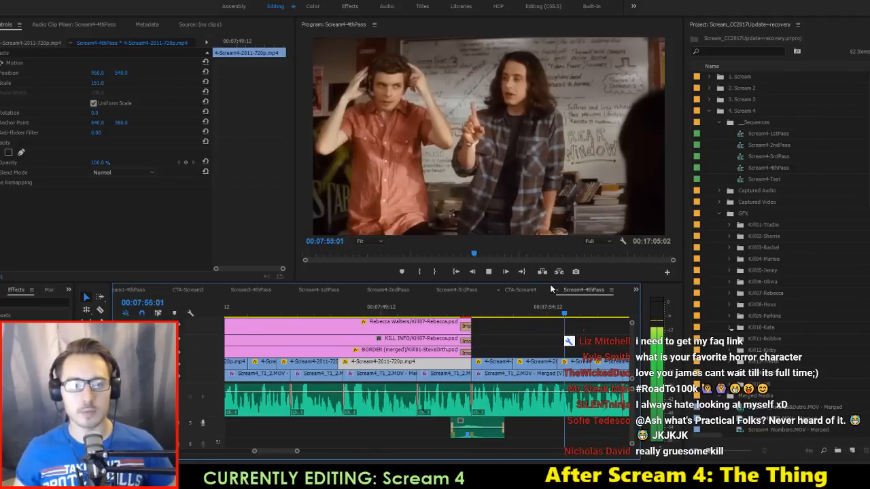
left_click(483, 315)
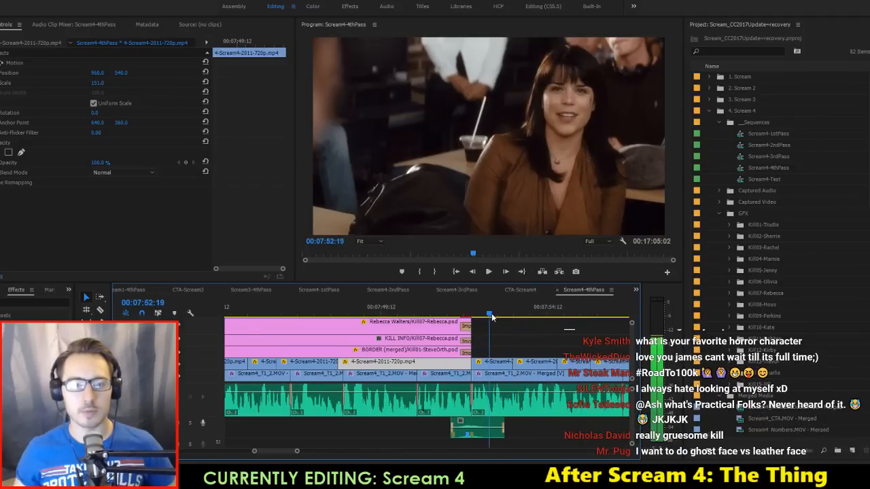
left_click_drag(492, 317, 497, 320)
left_click_drag(523, 364, 569, 364)
key("space")
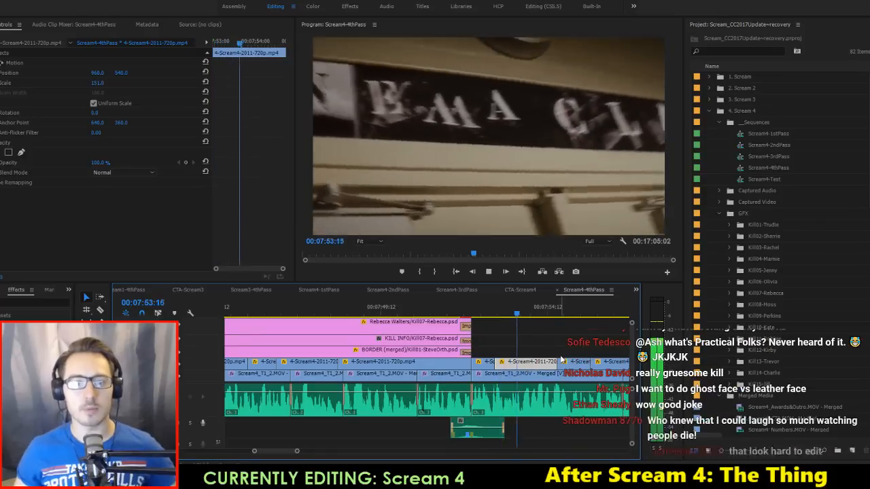
key("space")
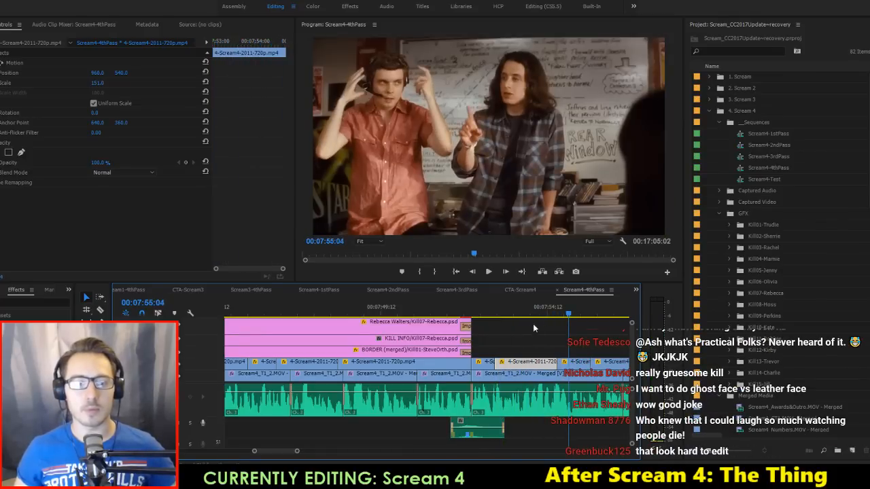
Step: Start the classroom clip of the two young men at 00:07:54:05, fill the gap after it, save, and play to about 00:07:58
left_click_drag(533, 316, 537, 318)
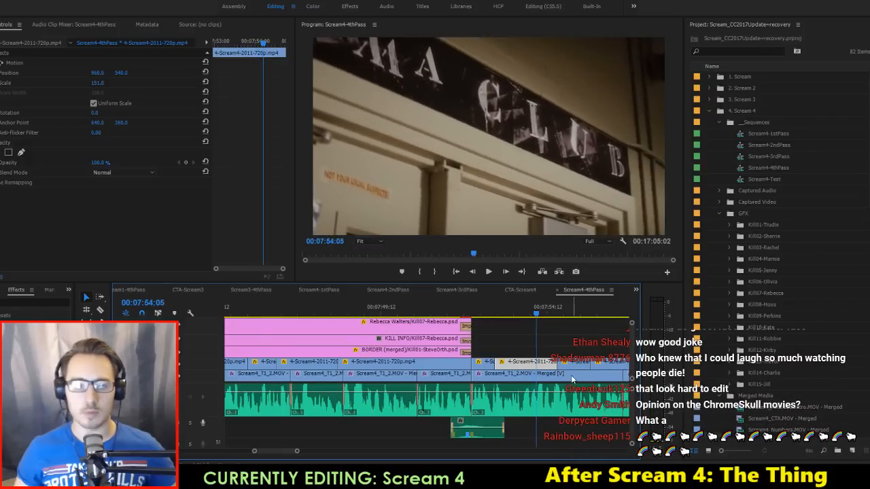
left_click_drag(576, 365, 556, 365)
key("ctrl+s")
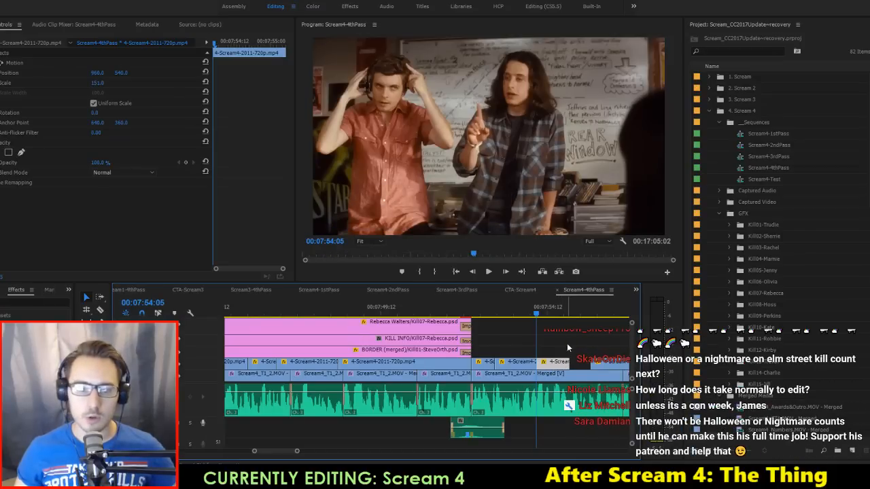
left_click(568, 348)
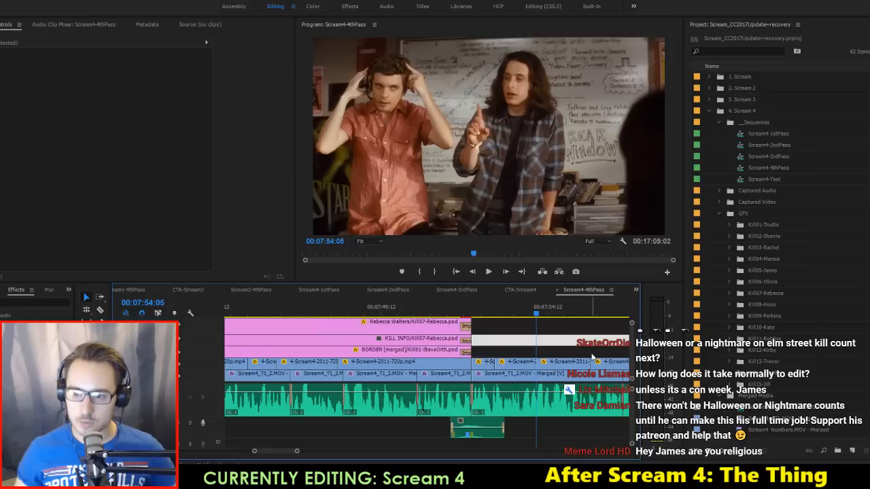
key("space")
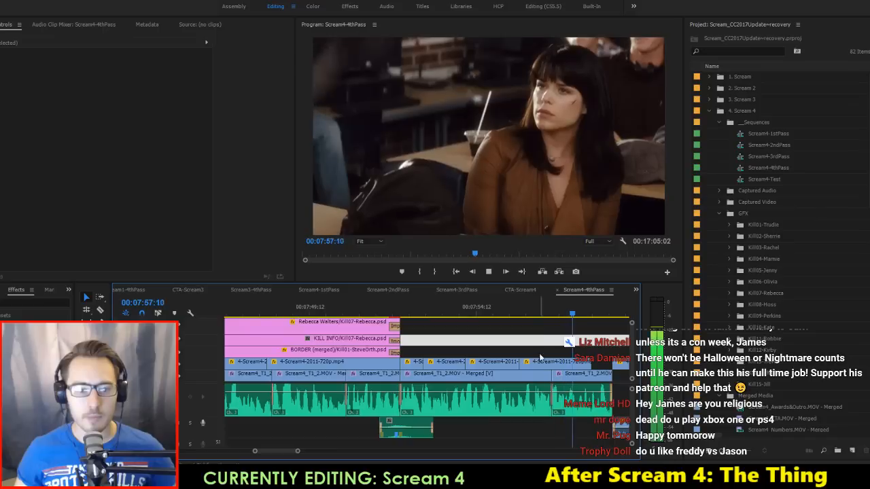
key("space")
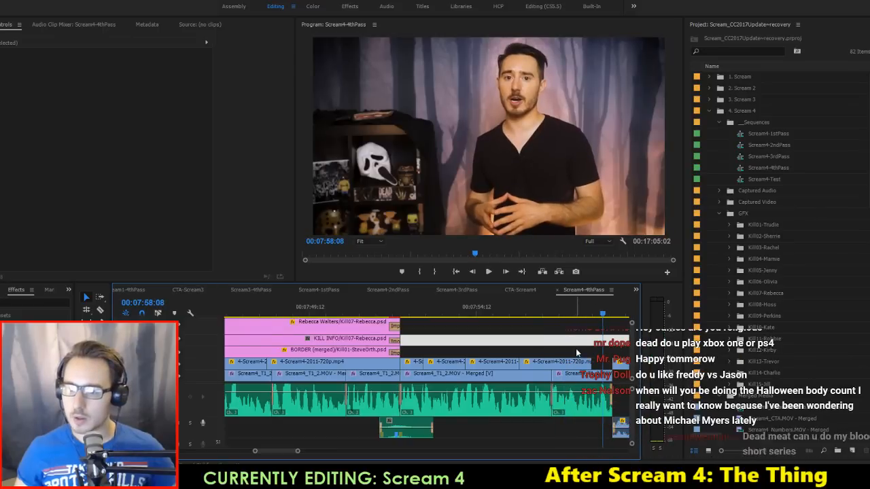
Step: Slip the classroom clip starting at 00:07:54:05 to a different moment of the shot and play it back
key("c")
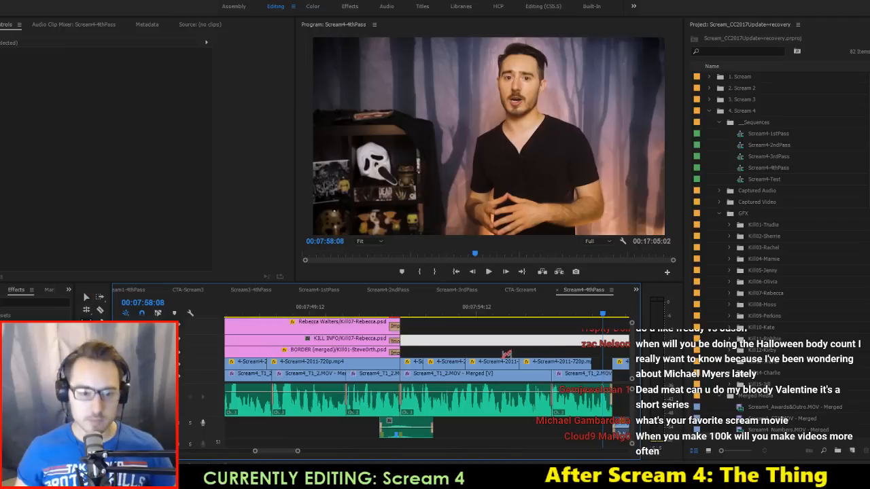
left_click_drag(493, 365, 504, 364)
key("Up")
key("Up")
key("Up")
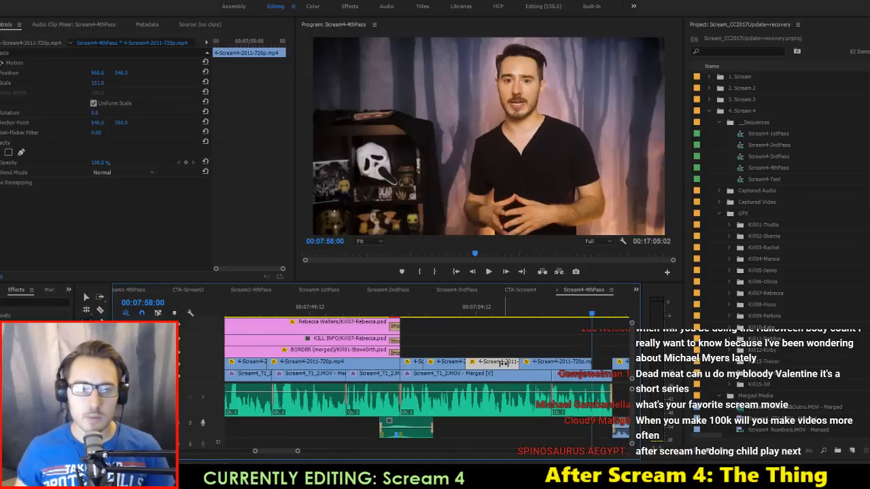
key("space")
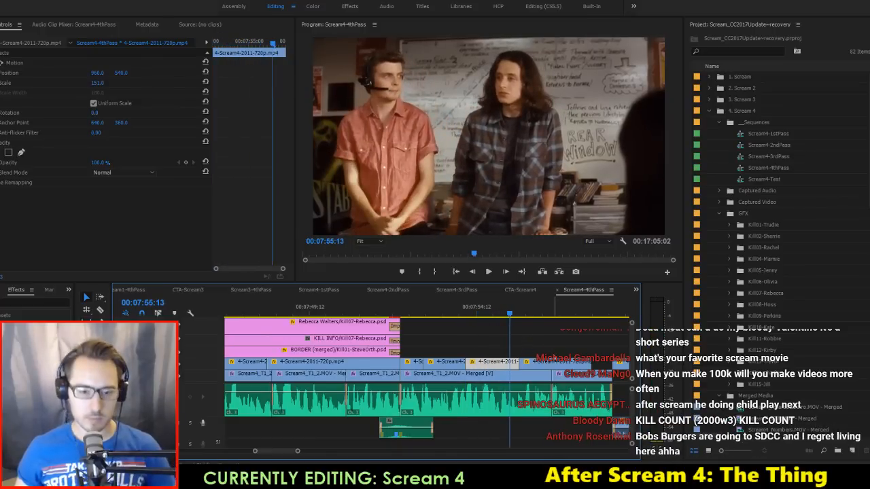
Step: Extend the start of the film clip at about 00:07:58 back to the preceding clip, closing the gap, and replay into the next shot
left_click(542, 363)
key("space")
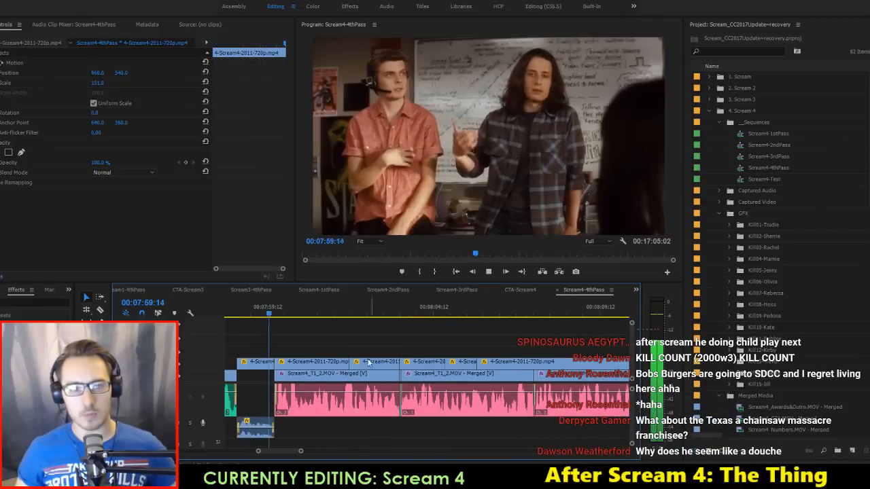
key("space")
scroll(367, 364, "up", 2)
left_click_drag(325, 364, 252, 365)
key("space")
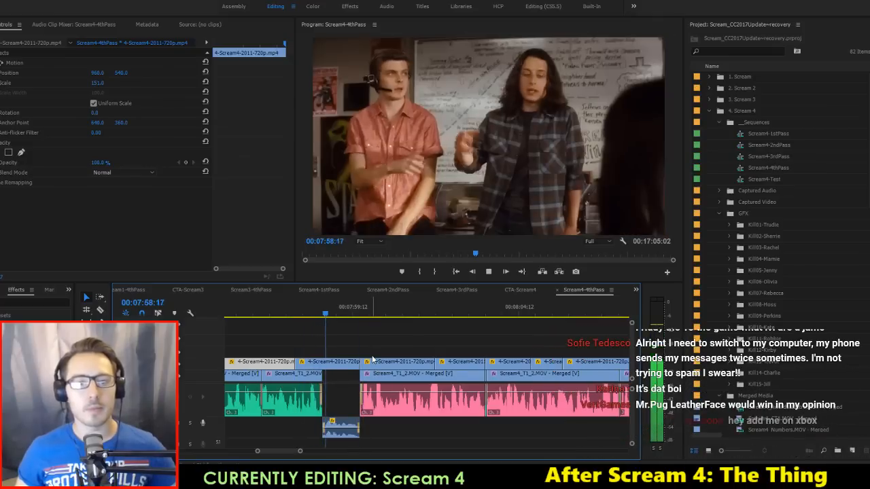
scroll(373, 360, "up", 4)
key("space")
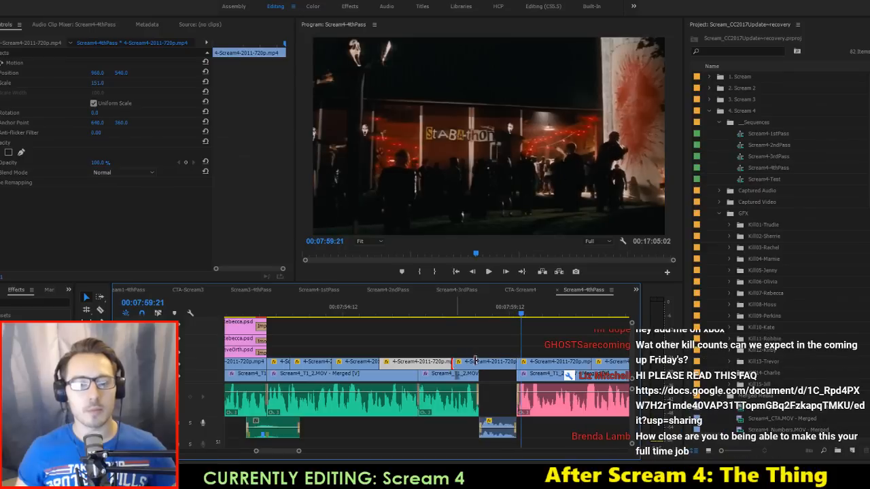
Step: Trim the start of the next film clip to about 00:07:58:15 and extend the preceding classroom clip to meet it, saving the project
left_click_drag(475, 359, 485, 356)
key("ctrl+s")
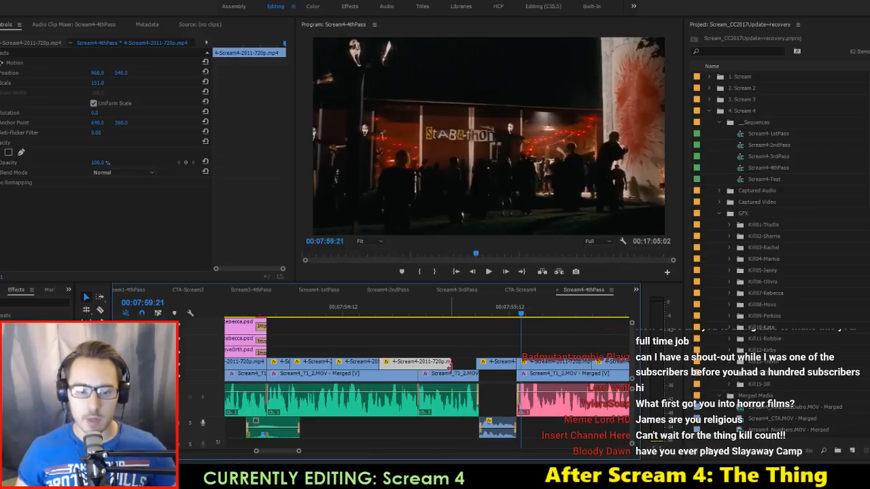
left_click_drag(449, 366, 463, 368)
left_click_drag(384, 363, 373, 362)
left_click_drag(375, 319, 414, 321)
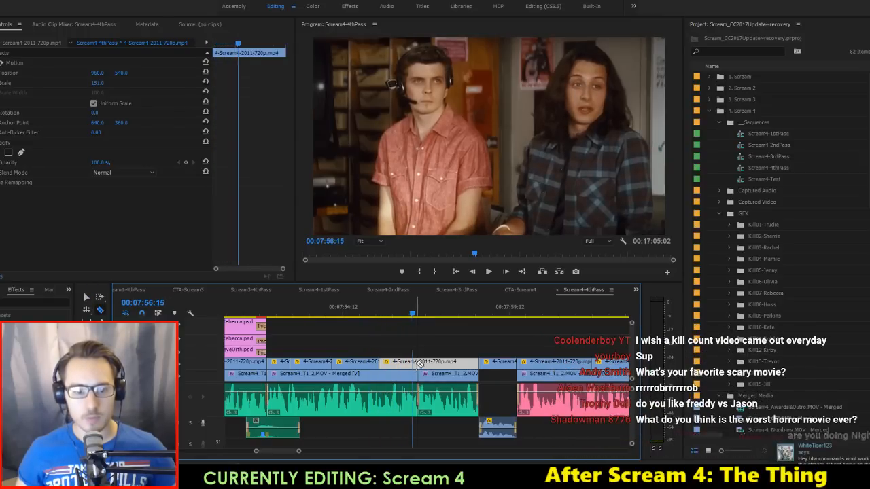
Step: Split the classroom clip at 00:07:56:15, start its first part slightly earlier at about 00:07:55:11, and play it back
key("c")
left_click_drag(349, 311, 377, 320)
left_click_drag(378, 362, 430, 367)
key("v")
key("y")
key("space")
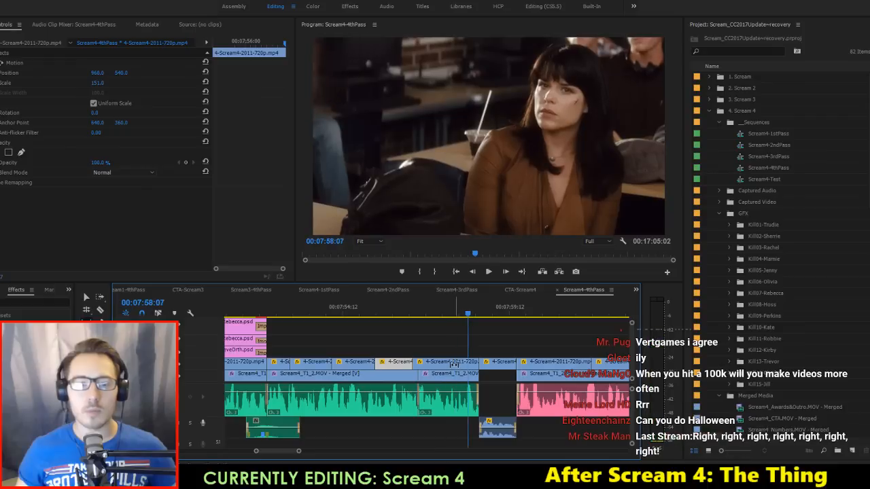
Step: Slip the second classroom part, from 00:07:56:15 to 00:07:58:14, to a different moment of the film, save, and replay it from its start
mouse_move(438, 363)
left_mouse_down()
mouse_move(425, 365)
mouse_move(480, 371)
mouse_move(447, 373)
left_mouse_up()
key("ctrl+s")
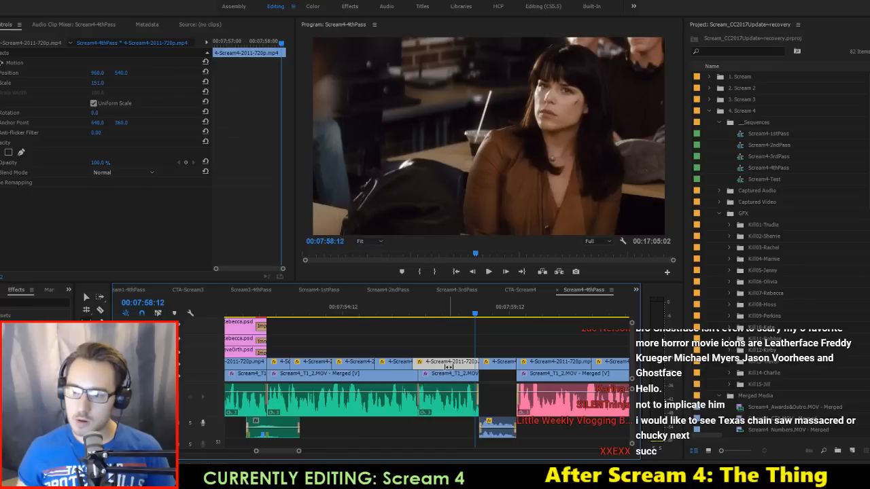
key("Up")
key("Left")
key("Left")
key("Left")
key("Left")
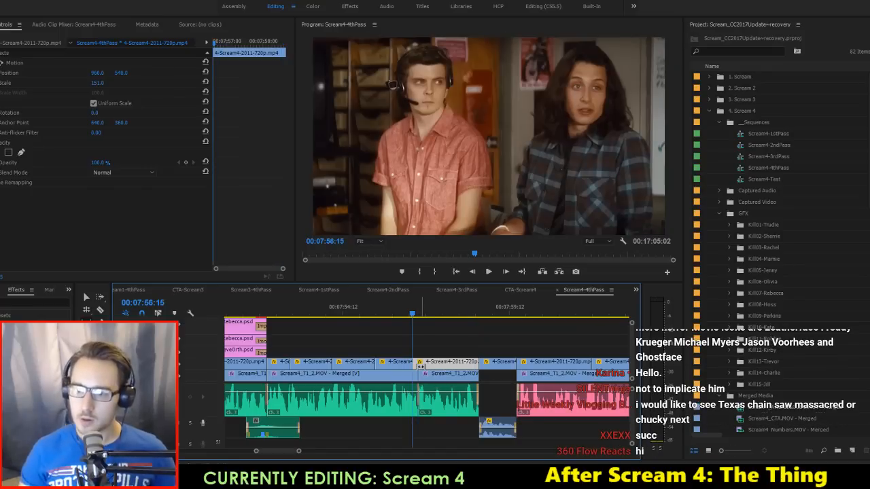
key("space")
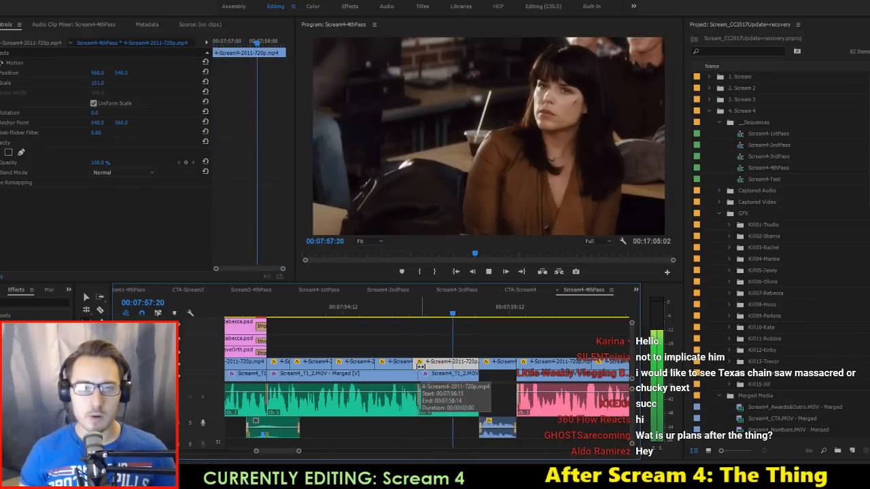
Step: Slip the clip of the woman in brown again at 00:07:57:06, replay the passage to about 00:08:00, and save
left_click(409, 312)
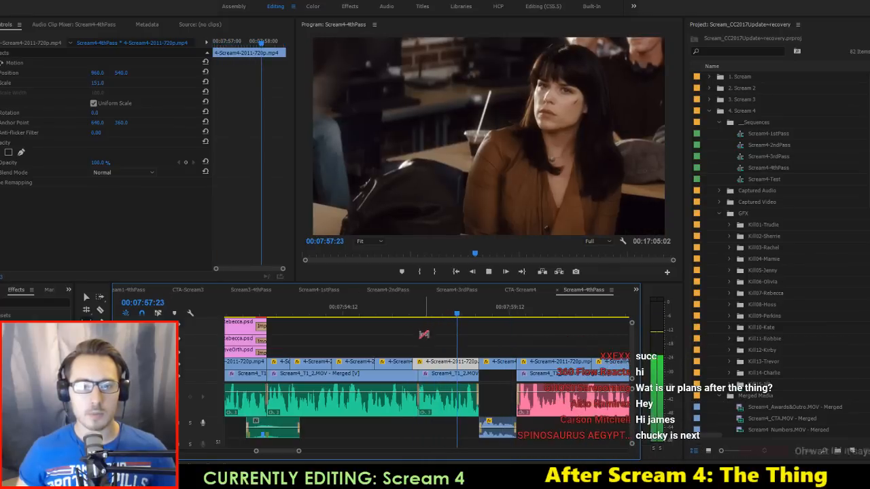
left_click(426, 317)
left_click(429, 318)
left_click(434, 319)
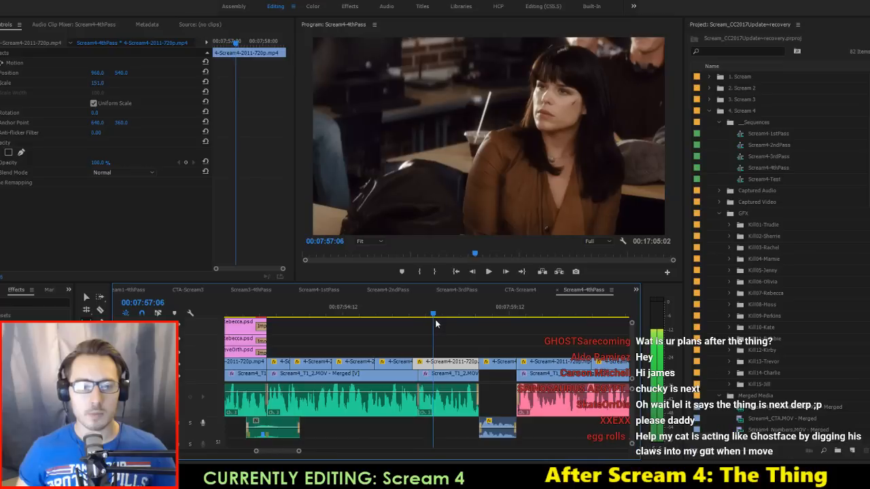
left_click_drag(434, 361, 443, 363)
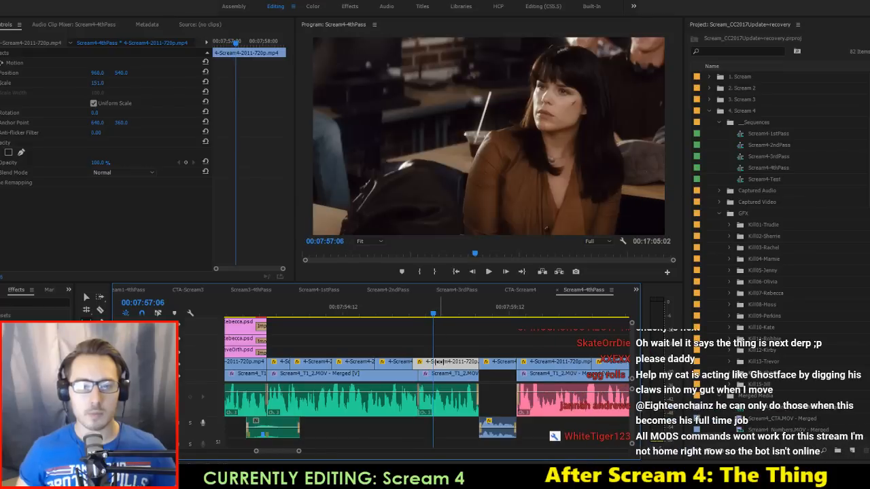
key("Left")
key("Right")
key("Up")
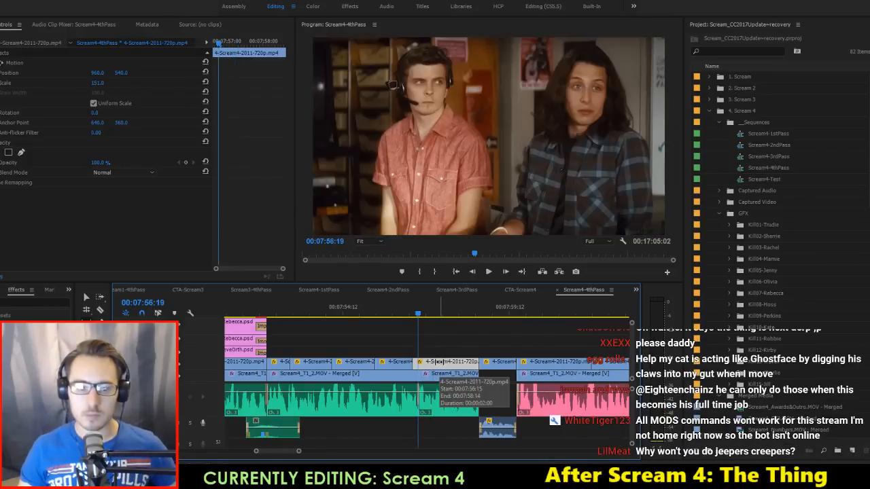
key("space")
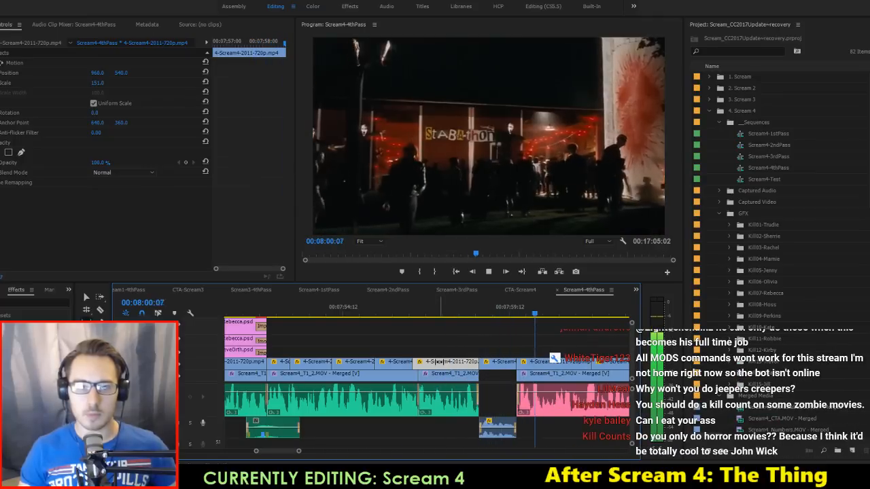
key("space")
key("ctrl+s")
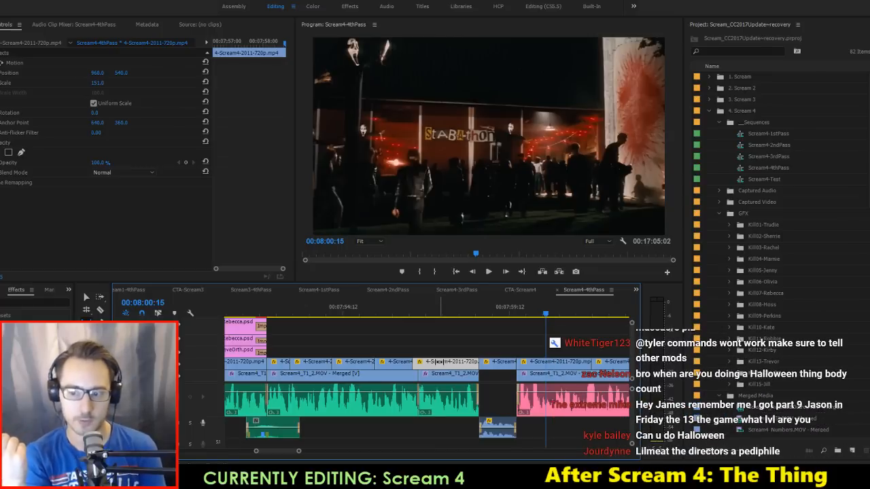
key("ctrl+s")
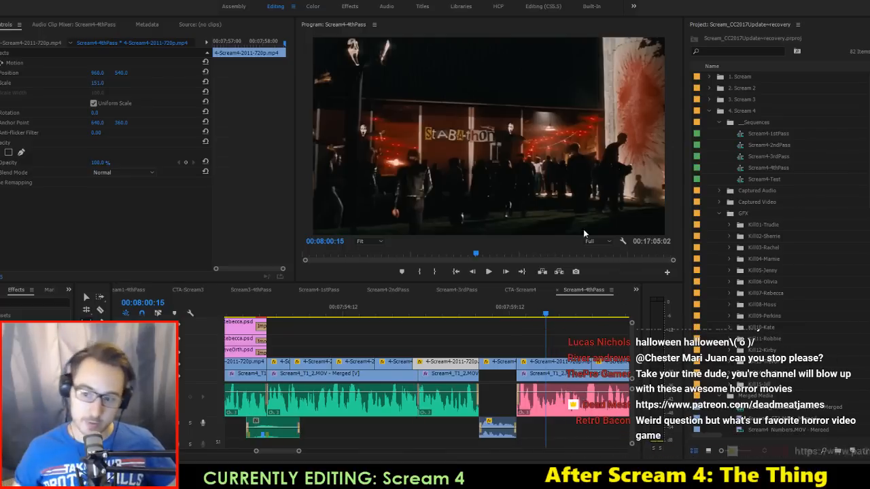
Step: Review the cuts from about 00:07:59 to 00:08:04, covering the Stab-a-thon crowd and the two young men
left_click(499, 307)
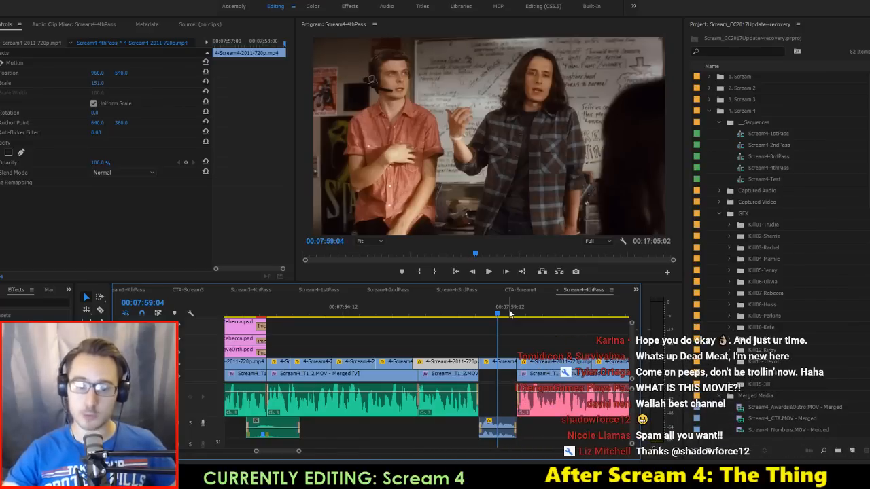
left_click(504, 313)
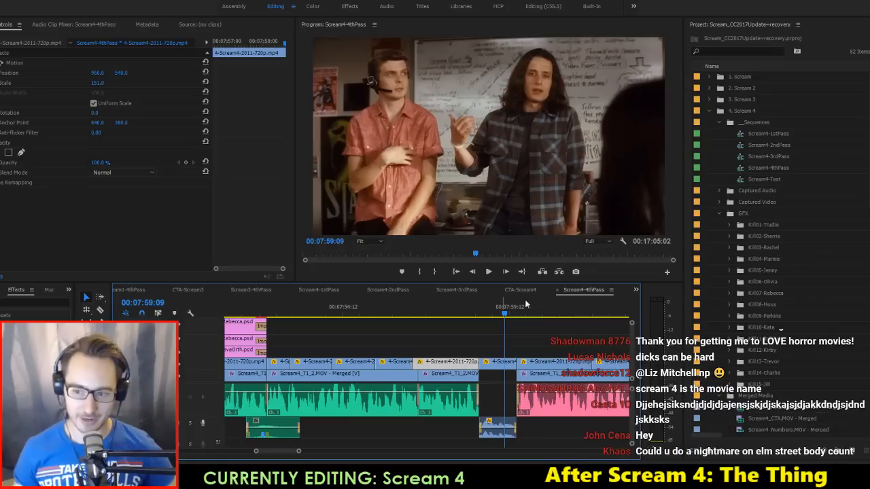
key("space")
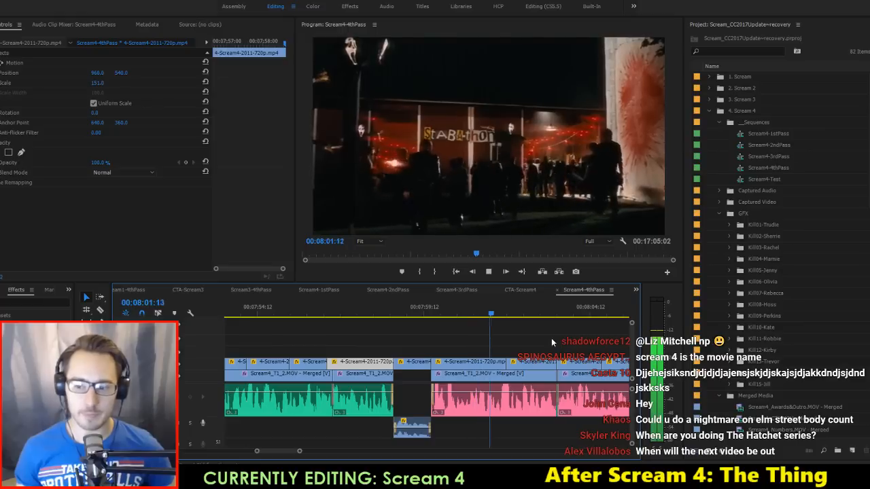
key("space")
left_click(500, 315)
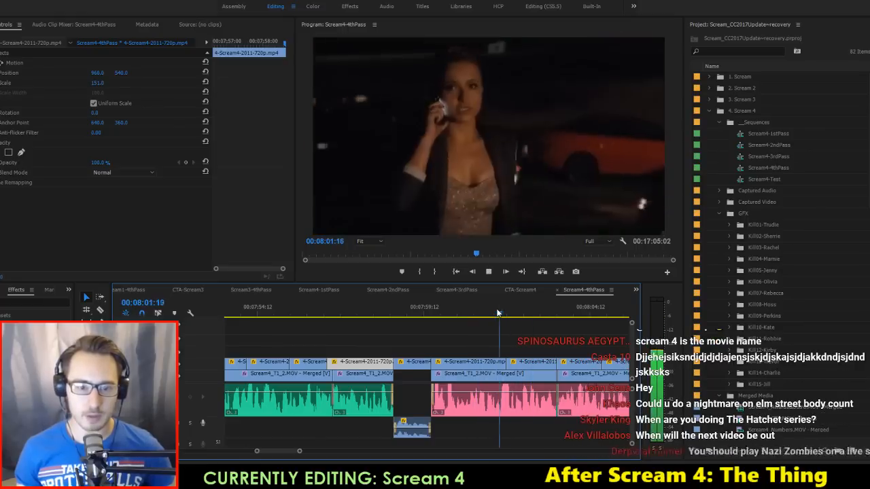
key("space")
key("space")
left_click(505, 315)
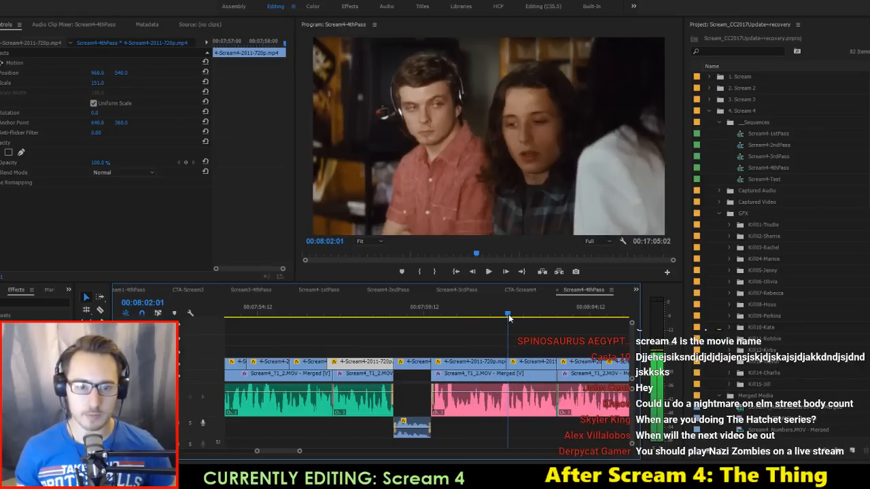
key("space")
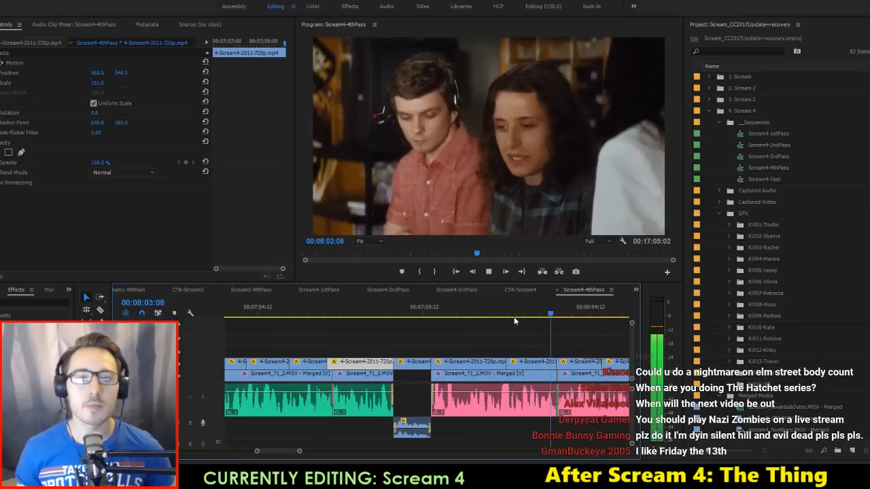
key("space")
Step: Slip the Stab-a-thon crowd clip at about 00:08:00 to a different moment and play through to about 00:08:05
left_click(419, 316)
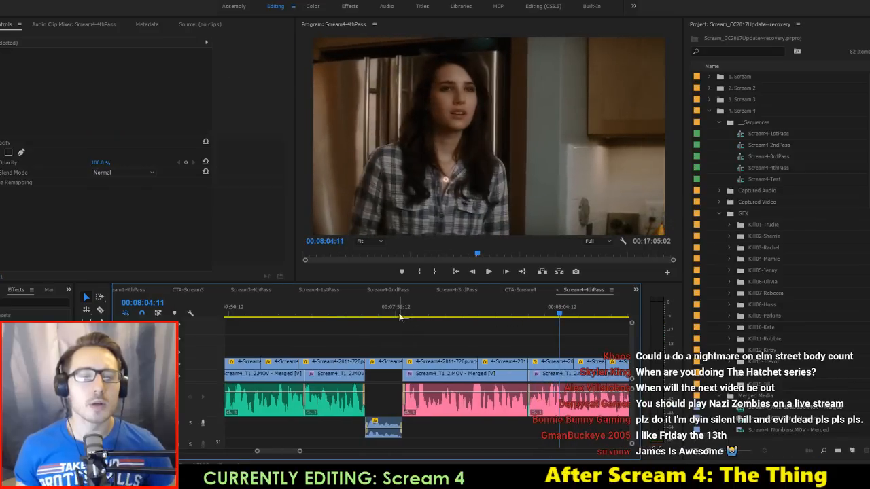
key("space")
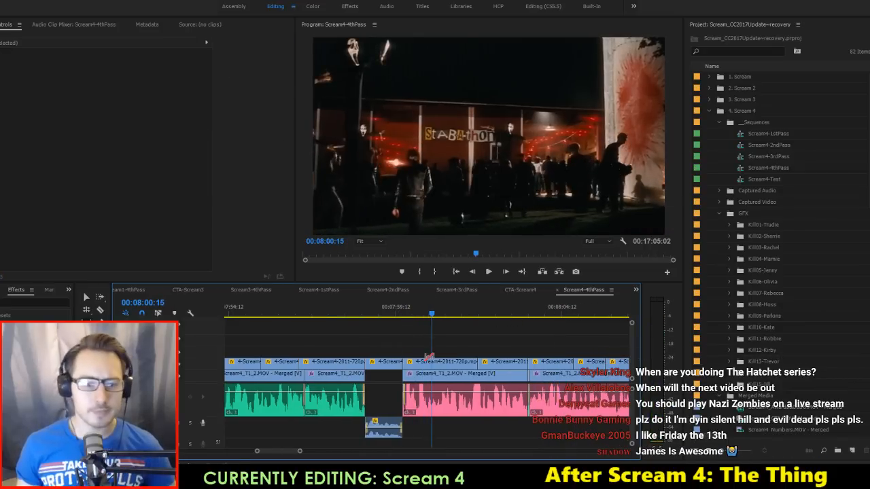
left_click_drag(430, 360, 454, 362)
key("space")
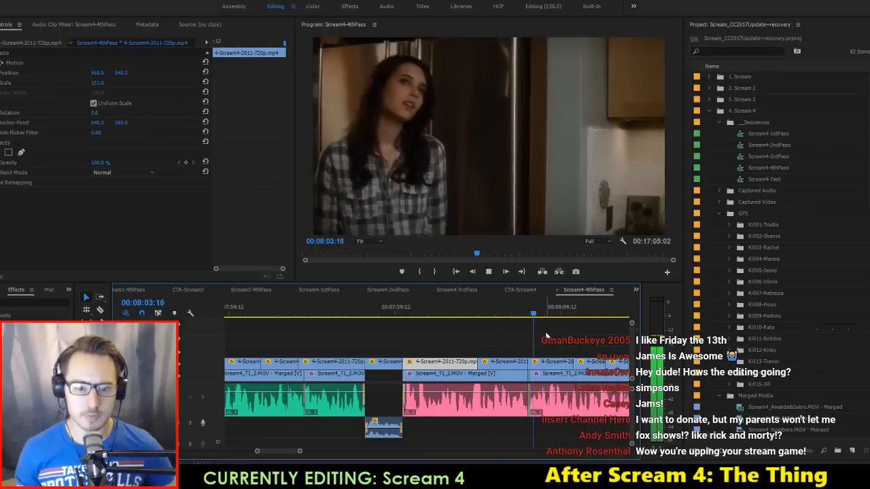
key("space")
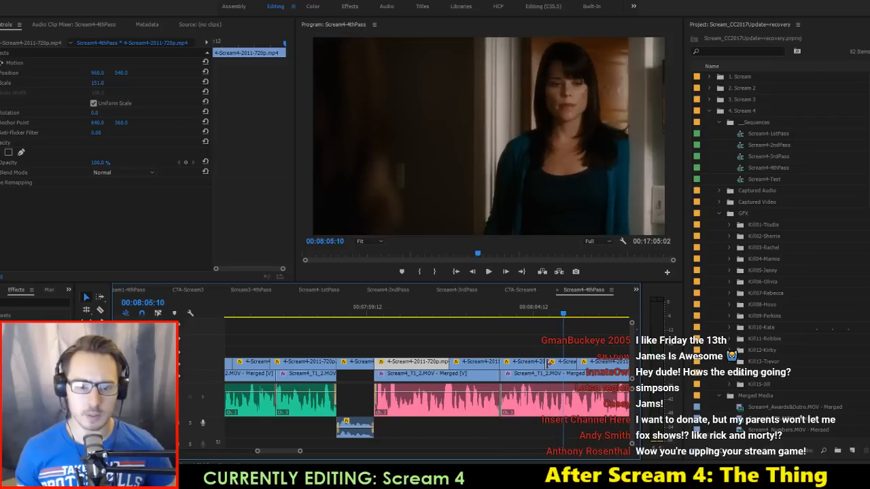
Step: Play the sequence from the kitchen shot at 00:08:03:12 through the party footage to about 00:08:13
scroll(548, 362, "down", 2)
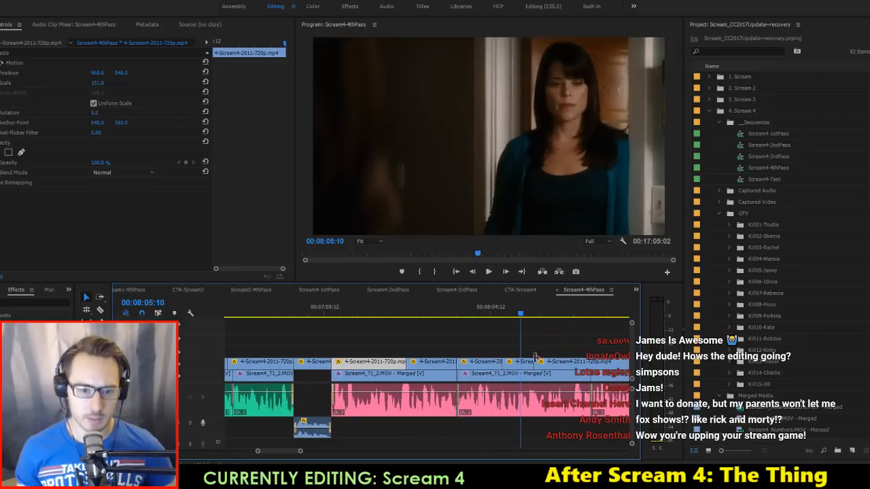
left_click(457, 410)
key("Up")
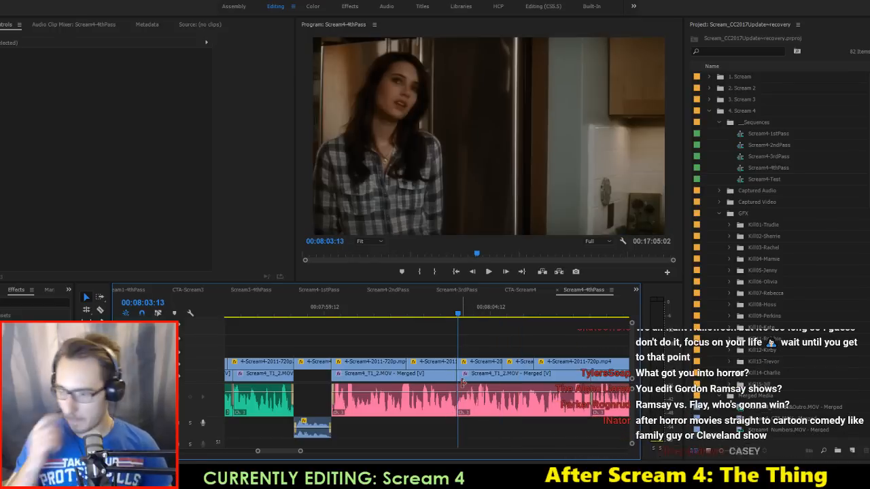
key("Left")
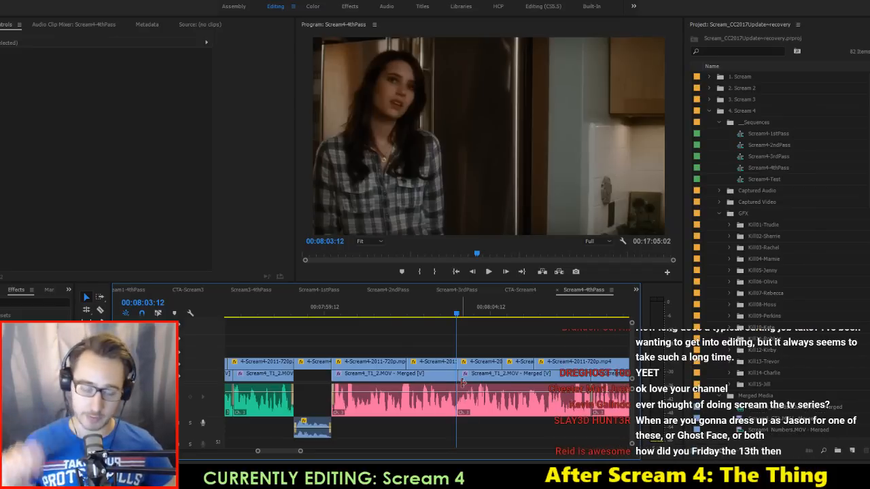
key("space")
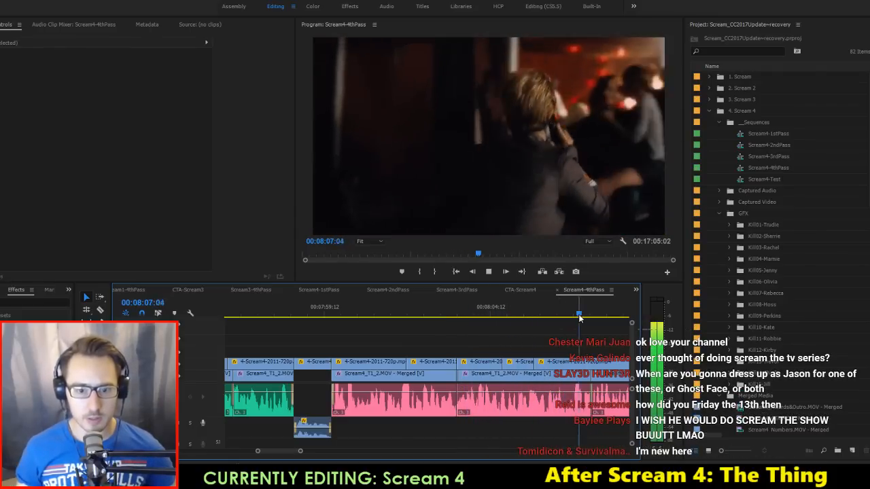
key("space")
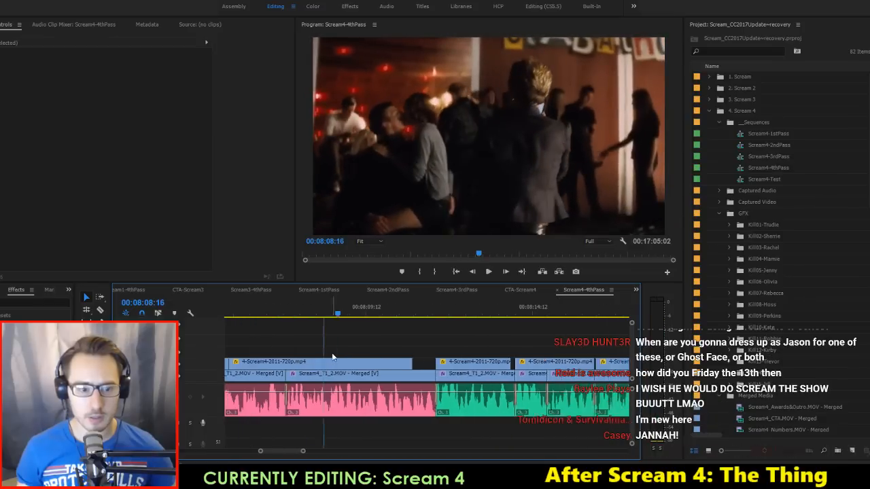
key("space")
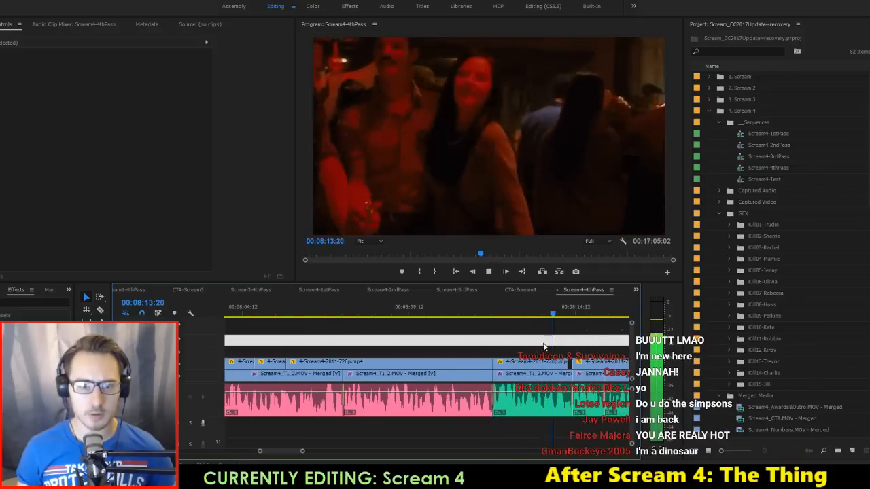
Step: Extend the red-lit dancing woman clip to the next clip at about 00:08:14, closing the gap, and play on to about 00:08:20
key("space")
left_click_drag(564, 361, 585, 361)
key("space")
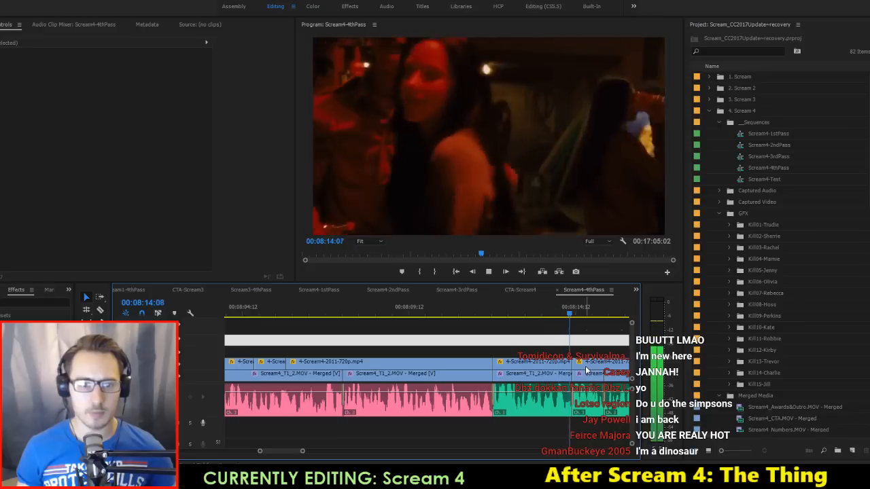
scroll(587, 362, "down", 2)
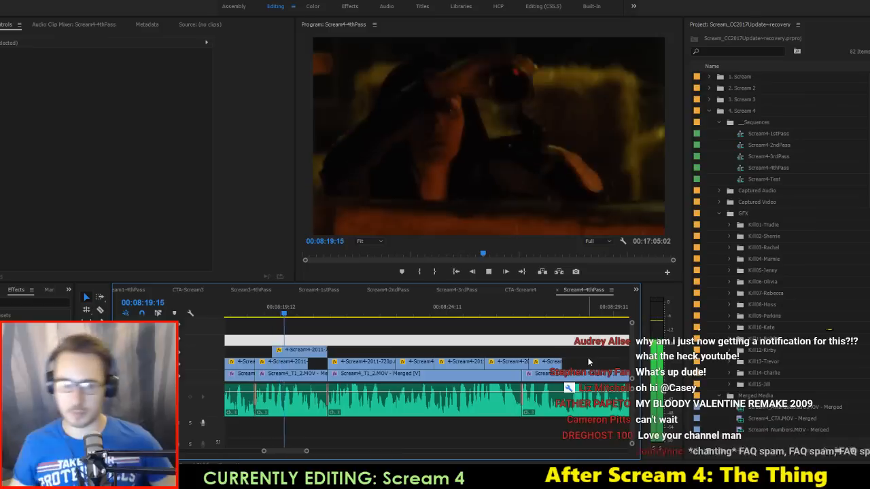
key("space")
Step: Replay from about 00:08:18, move the overlapping clip at about 00:08:19 down onto the main film track to fill the gap, and save
scroll(299, 365, "up", 3)
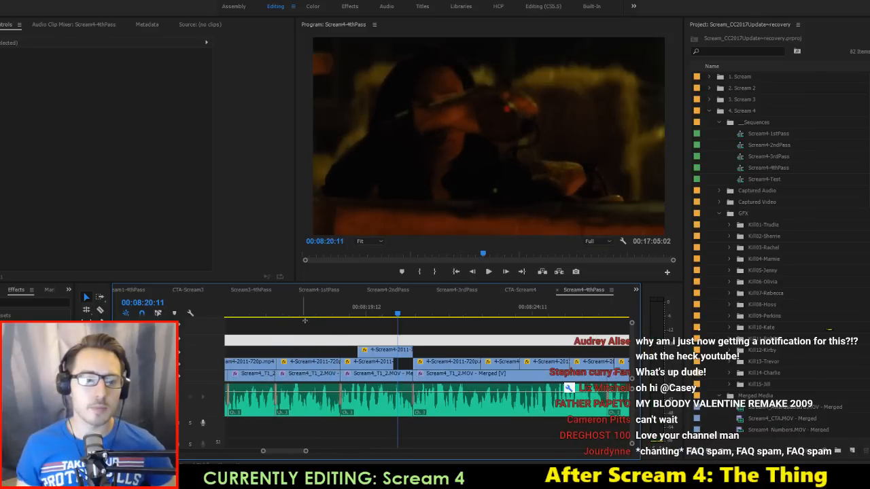
left_click(312, 316)
key("space")
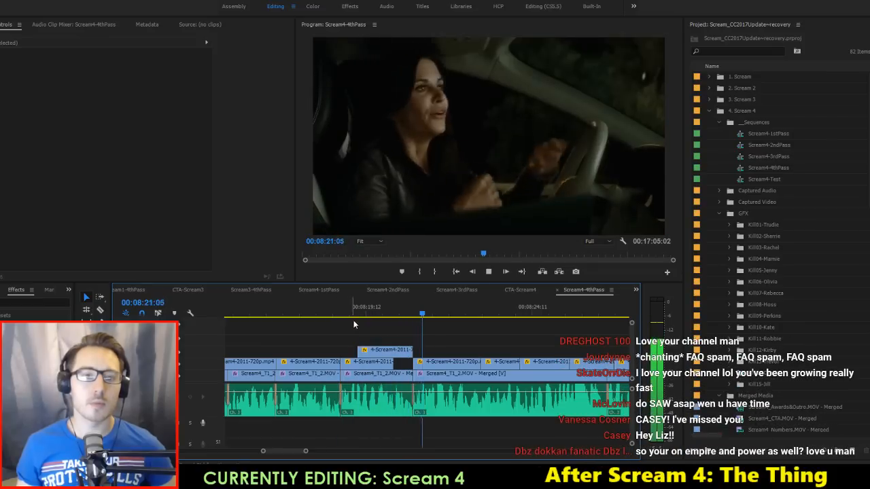
left_click(377, 352)
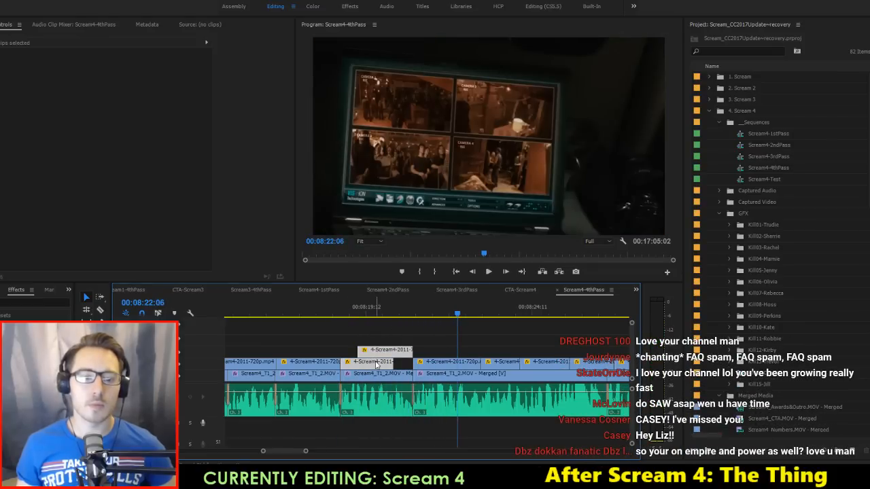
mouse_move(377, 363)
left_mouse_down()
mouse_move(382, 357)
mouse_move(381, 367)
left_mouse_up()
left_click(383, 331)
left_click(382, 355)
key("ctrl+s")
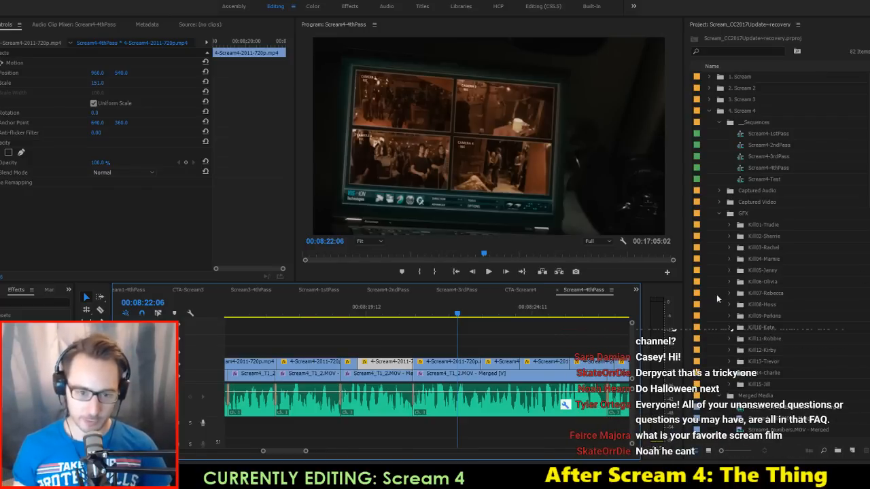
Step: Play the sequence from the driving shot at 00:08:20:22 to the Camera 1 close-up at about 00:08:26:13
left_click(454, 331)
key("Up")
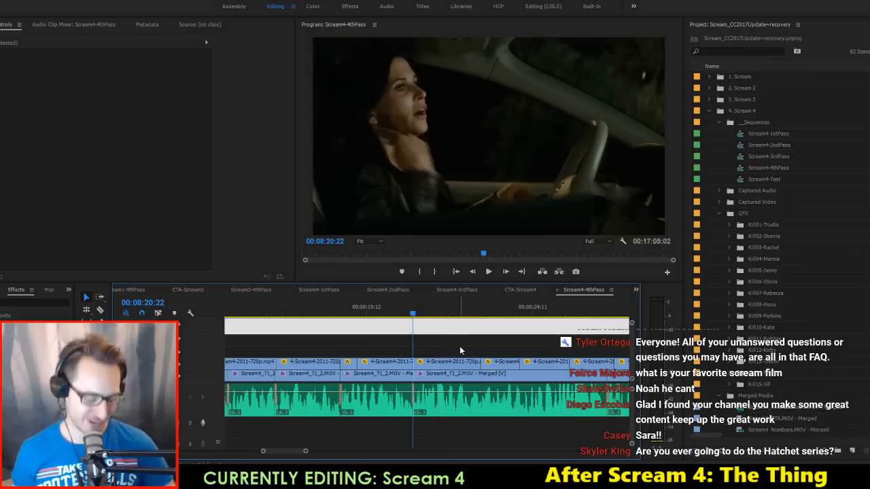
key("space")
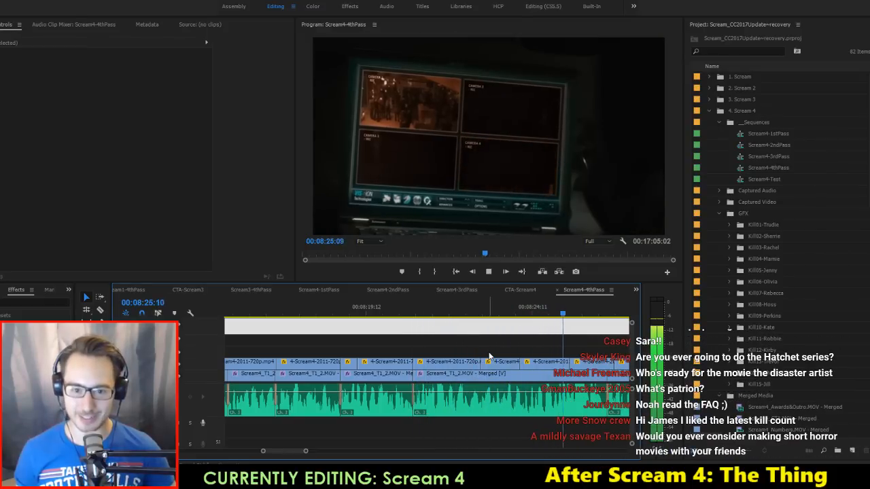
key("space")
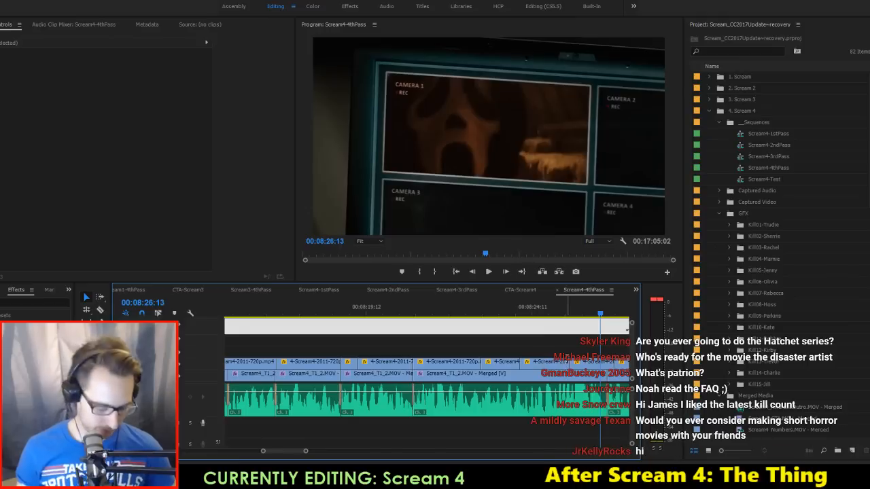
Step: Slip the Camera 1 close-up clip at about 00:08:26 to a different moment and replay the lead-in to 00:08:25:02
left_click_drag(596, 367, 577, 364)
key("space")
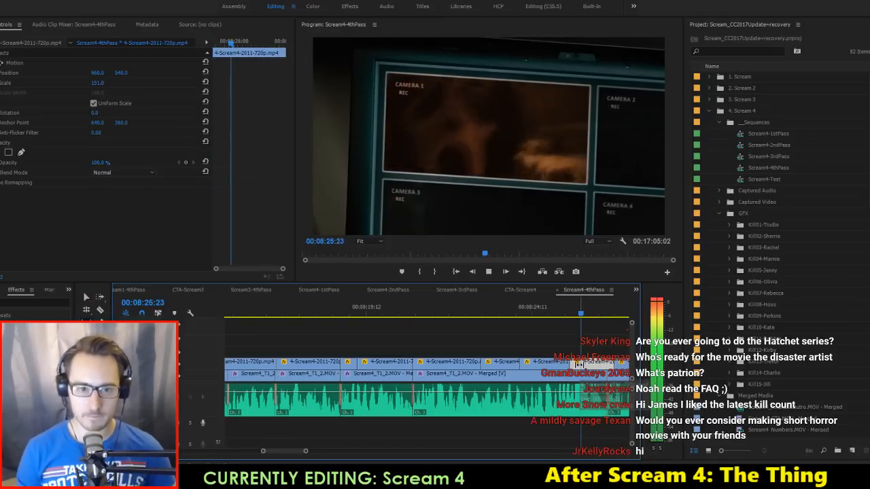
left_click(535, 314)
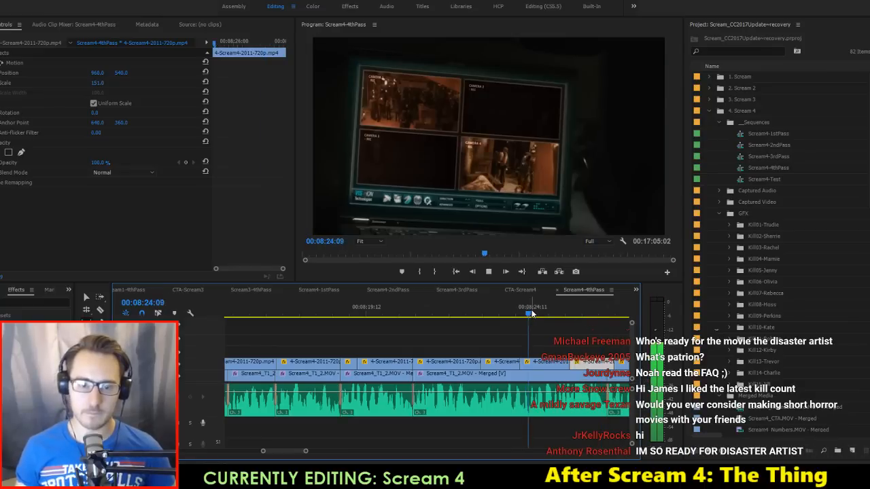
key("space")
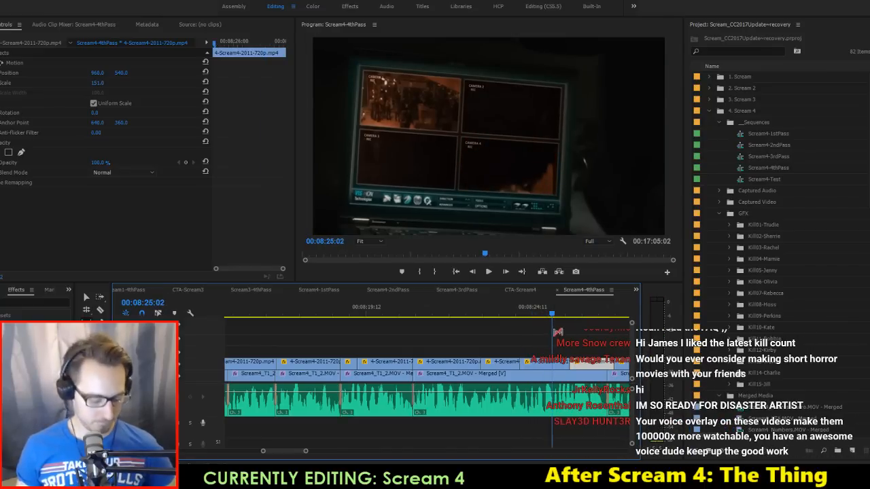
Step: Roll the cut into the Camera 1 close-up earlier, to 00:08:25:02, and play through to about 00:08:26:20
left_click_drag(574, 366, 552, 366)
key("Up")
key("space")
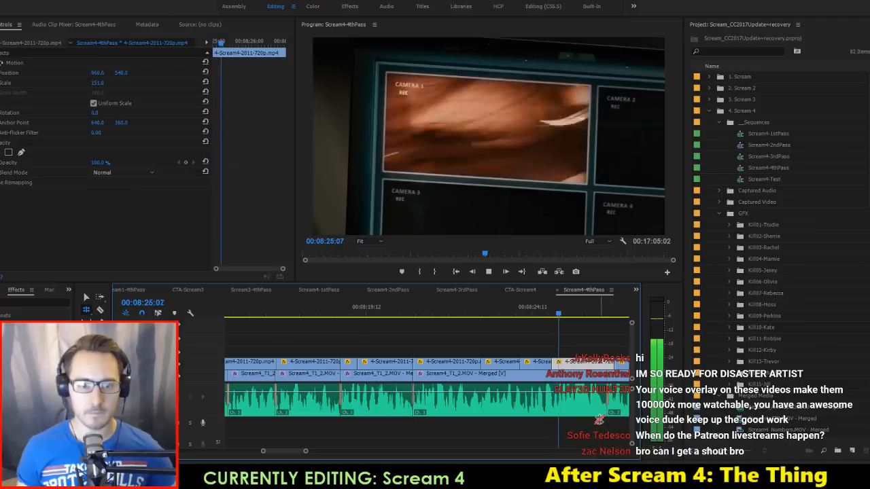
key("space")
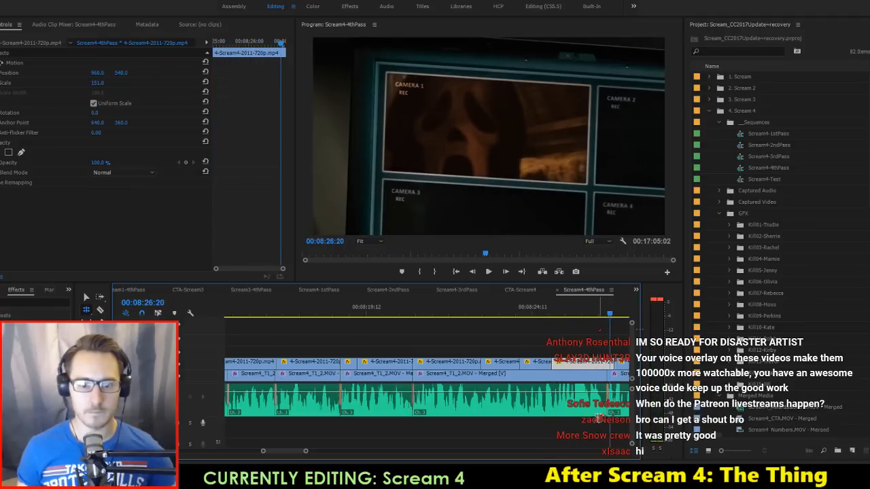
Step: Select the short clip of the dark-haired woman at 00:08:26:20 and save the project
scroll(599, 417, "down", 1)
left_click_drag(573, 366, 572, 365)
scroll(572, 365, "down", 1)
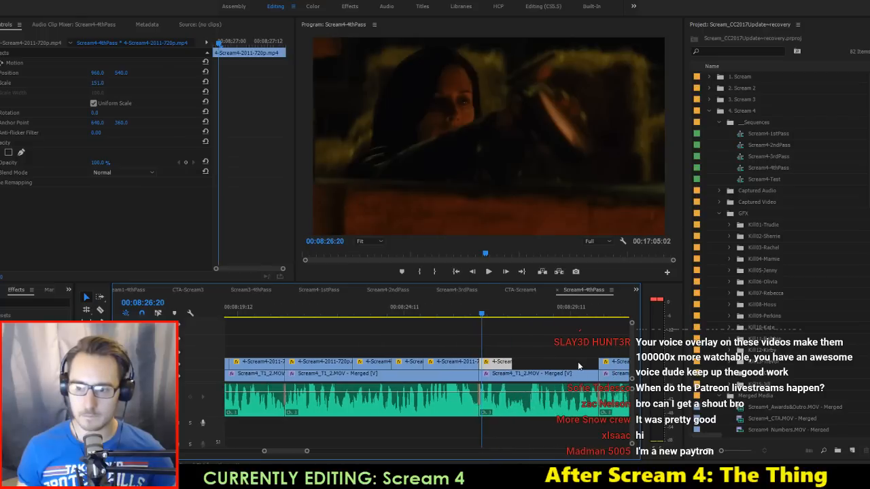
key("ctrl+s")
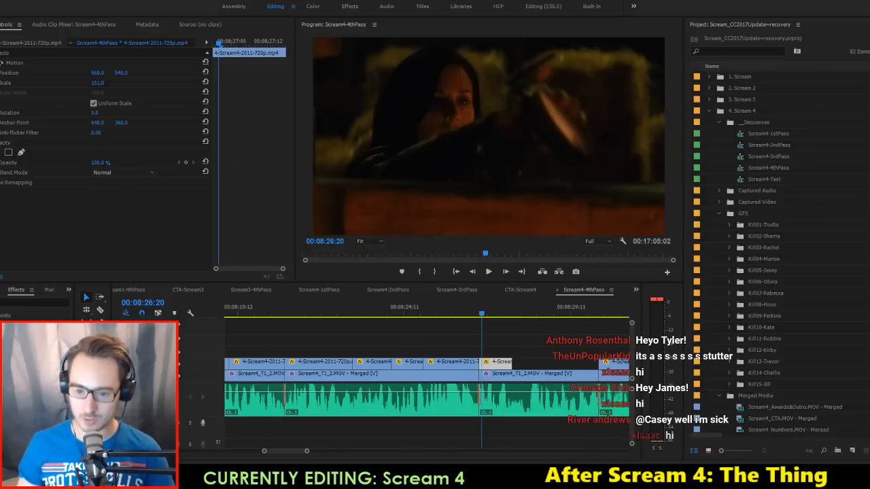
key("alt+Tab")
left_click_drag(515, 217, 869, 221)
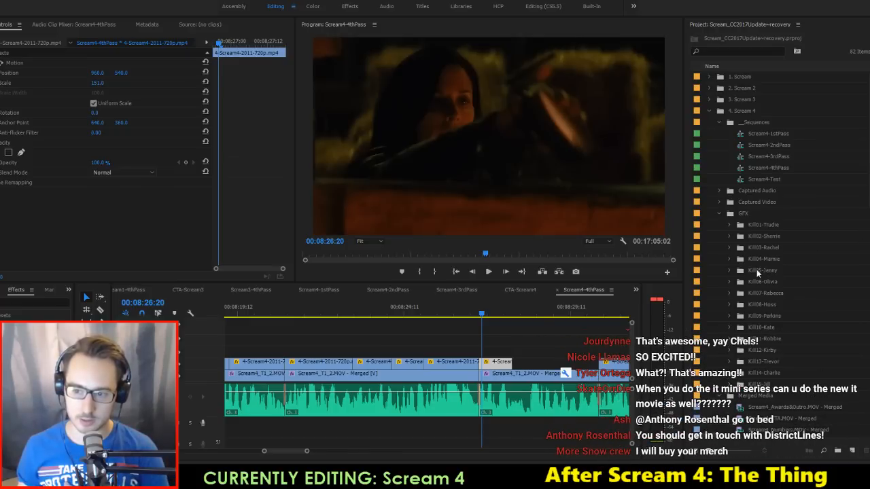
Step: Play from about 00:08:26 to 00:08:27:17 and extend the end of the dark-haired woman's clip to about 00:08:29:10
left_click(462, 316)
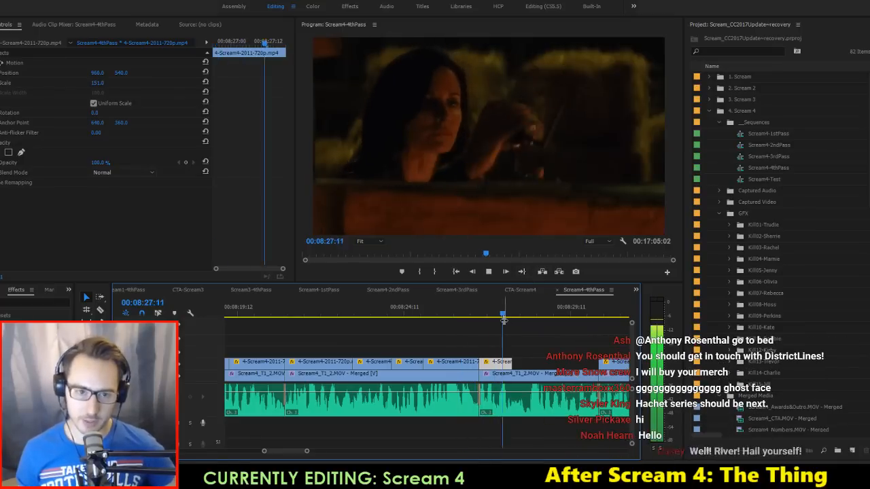
key("space")
left_click(514, 363)
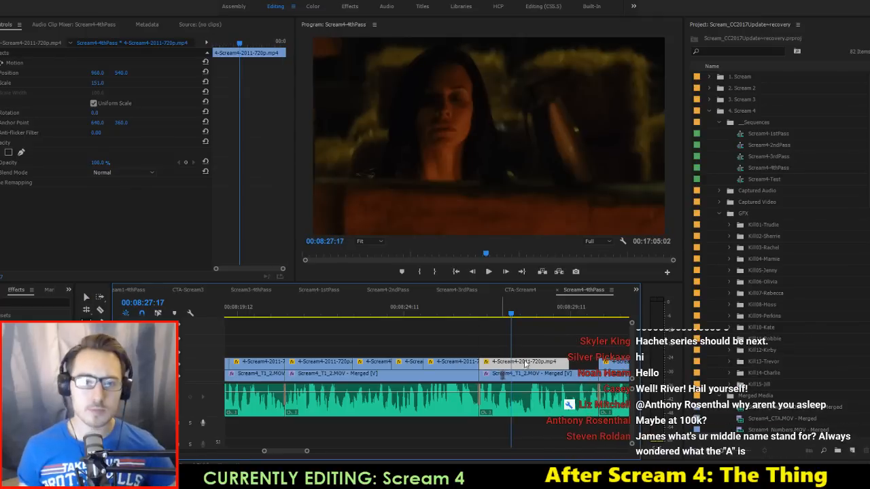
Step: Slip the extended clip so it starts on Ghostface beside the hay bales, and play it to 00:08:28:06
left_click_drag(524, 364, 503, 371)
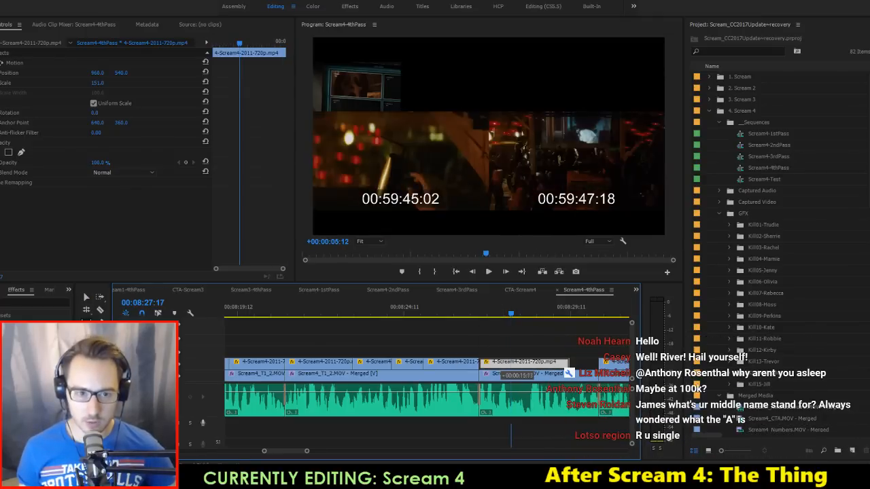
left_click_drag(689, 360, 863, 357)
left_click_drag(506, 363, 868, 351)
left_click_drag(678, 331, 713, 329)
key("space")
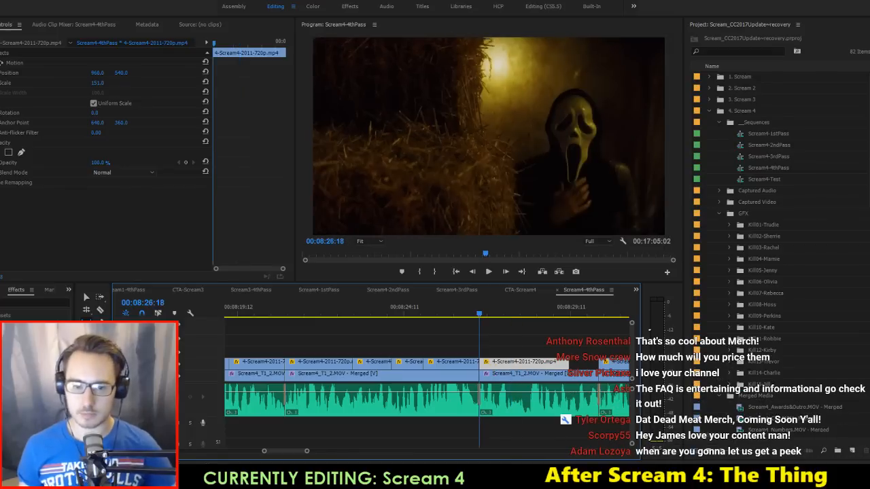
key("space")
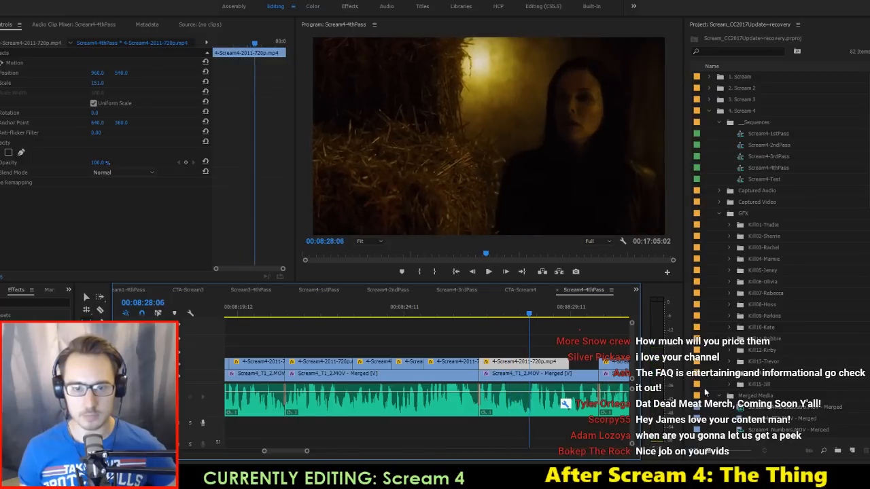
Step: Split the hay-bale clip at 00:08:28:06, extend its second part to the next clip to close the gap, and save
key("v")
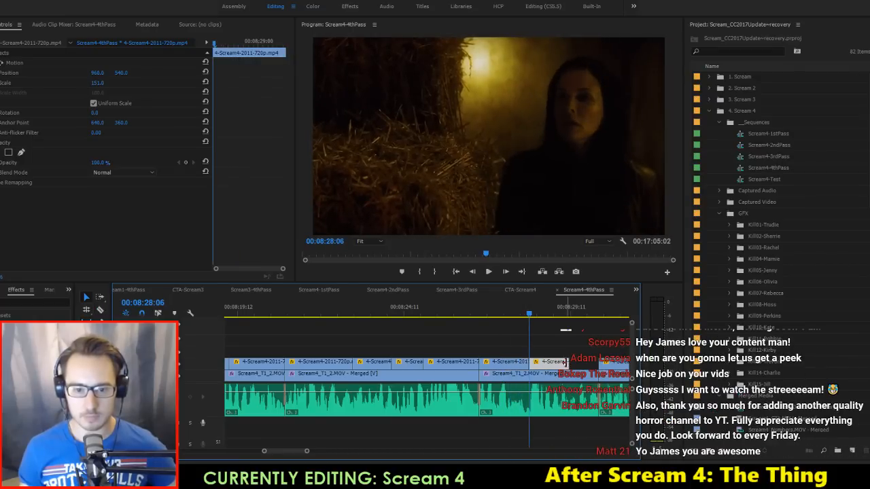
scroll(563, 364, "down", 1)
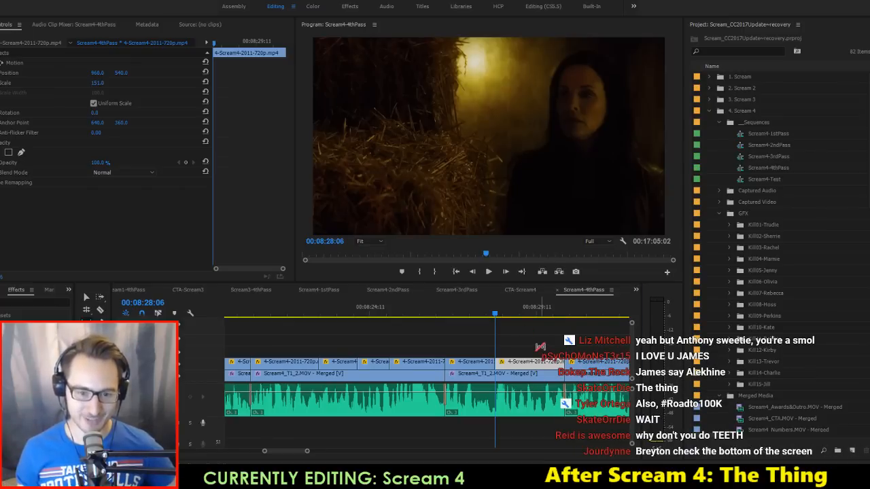
left_click(540, 347)
scroll(551, 342, "down", 2)
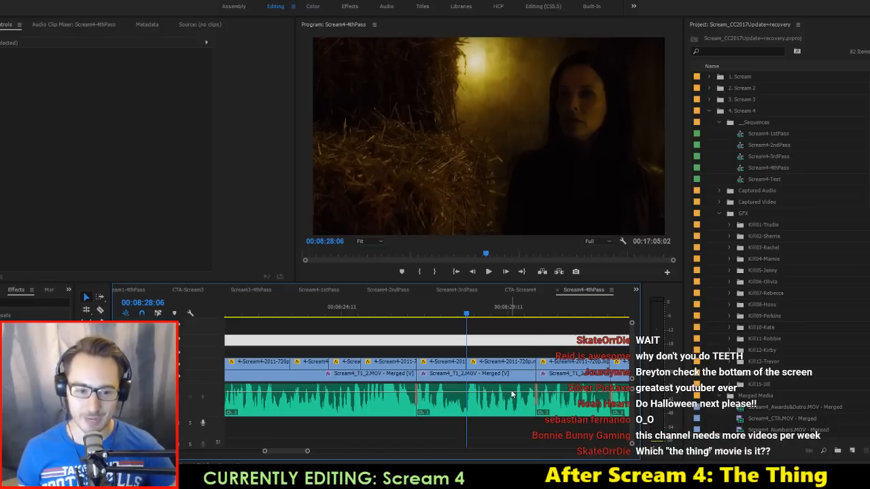
scroll(513, 398, "up", 2)
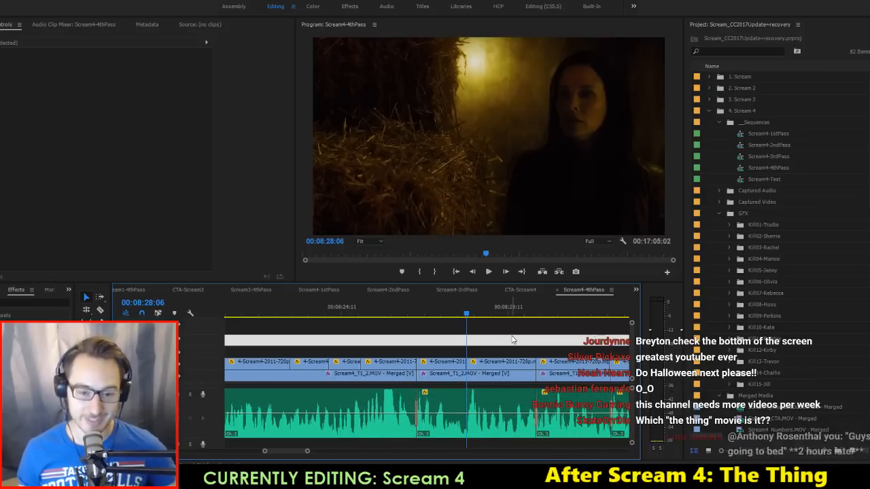
key("ctrl+s")
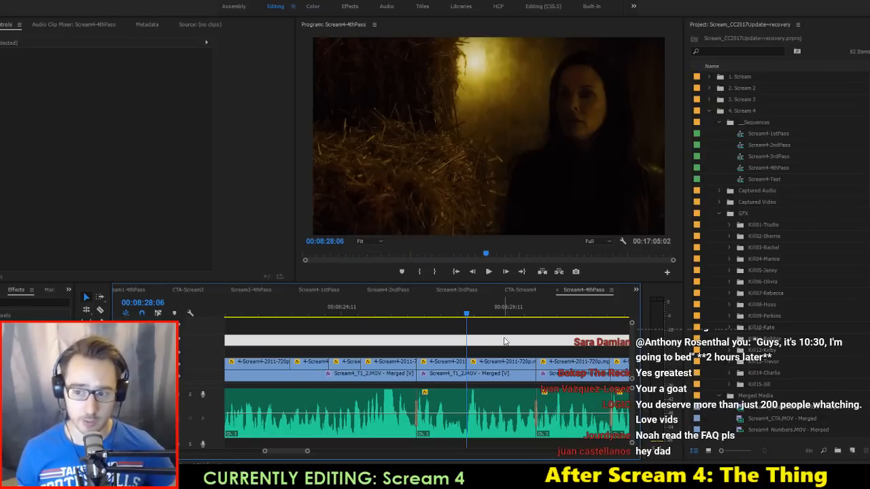
Step: Play to 00:08:30:09 and slip the clip that starts at 00:08:28:06 to the shot of the hand at the camera
key("space")
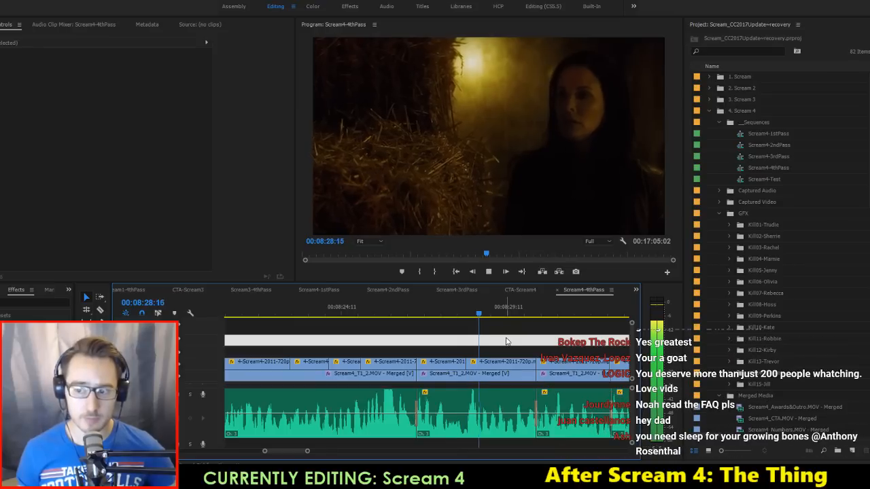
key("space")
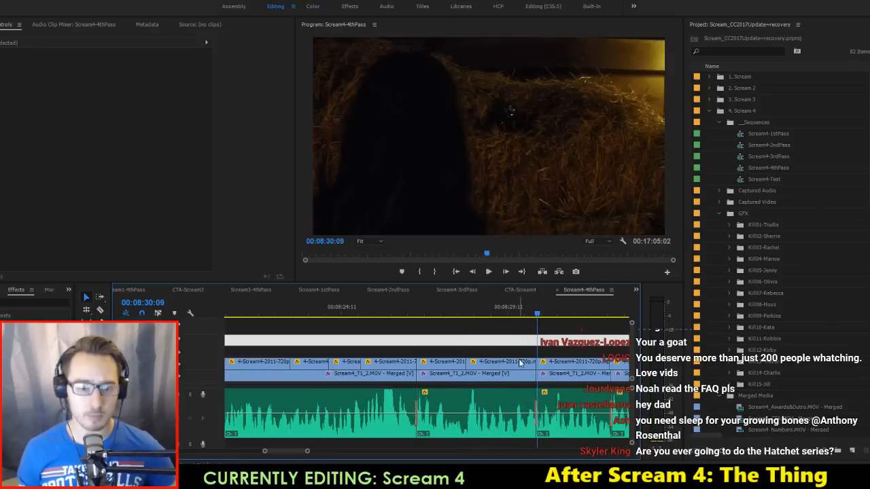
key("y")
left_click_drag(520, 366, 274, 369)
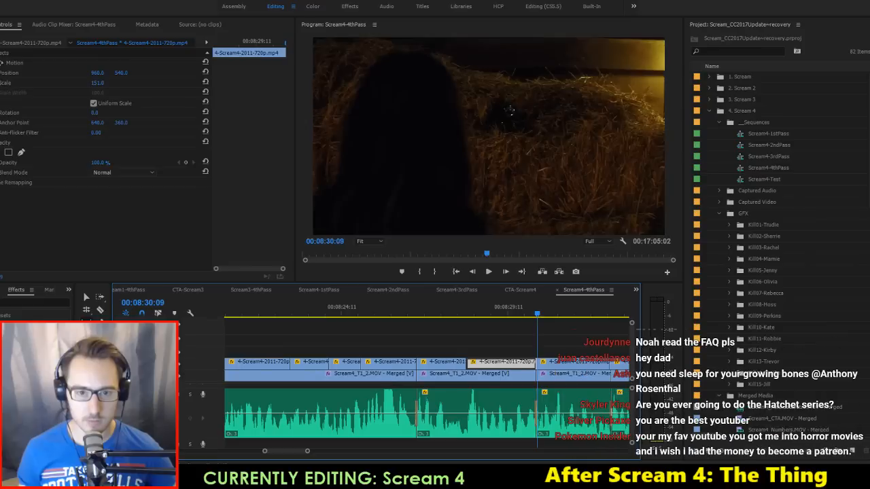
left_click_drag(515, 366, 23, 367)
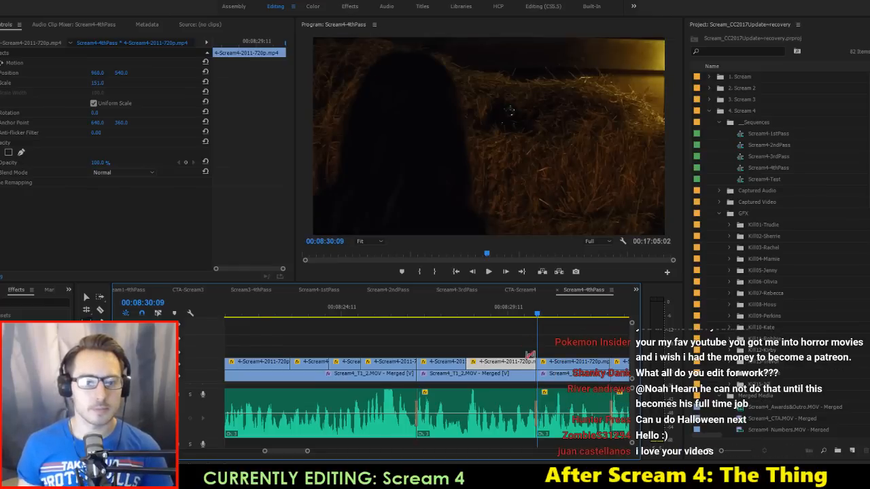
left_click_drag(519, 364, 474, 368)
Step: Replay the slipped clip and continue through the hay shot to about 00:08:31:02
key("Up")
key("Up")
key("space")
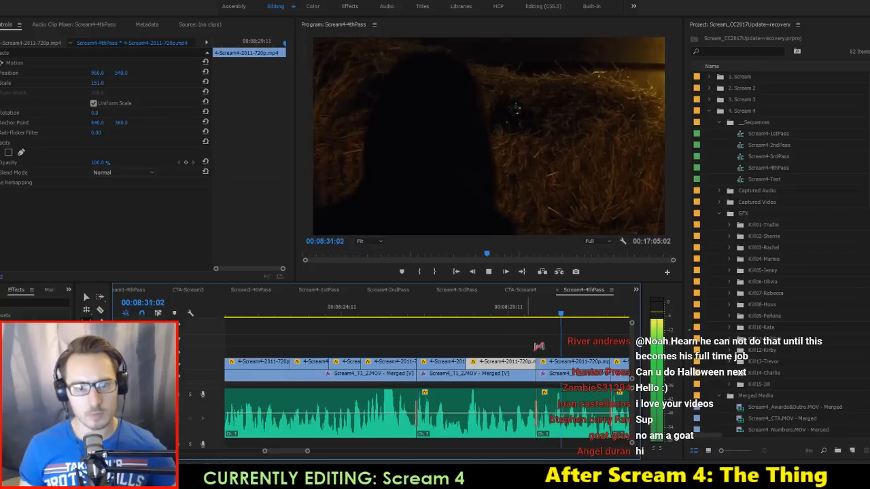
key("space")
Step: Ripple-trim two frames out of the sequence at the cut near 00:08:30:08 and save the project
key("Up")
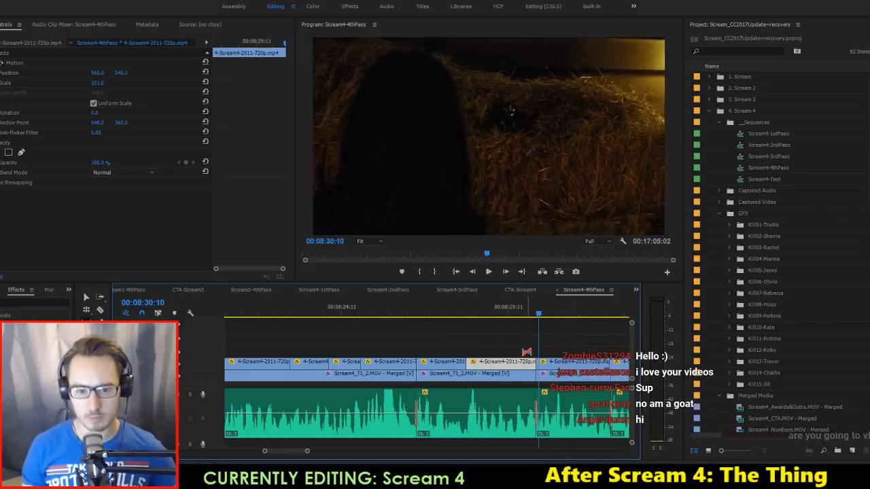
key("Left")
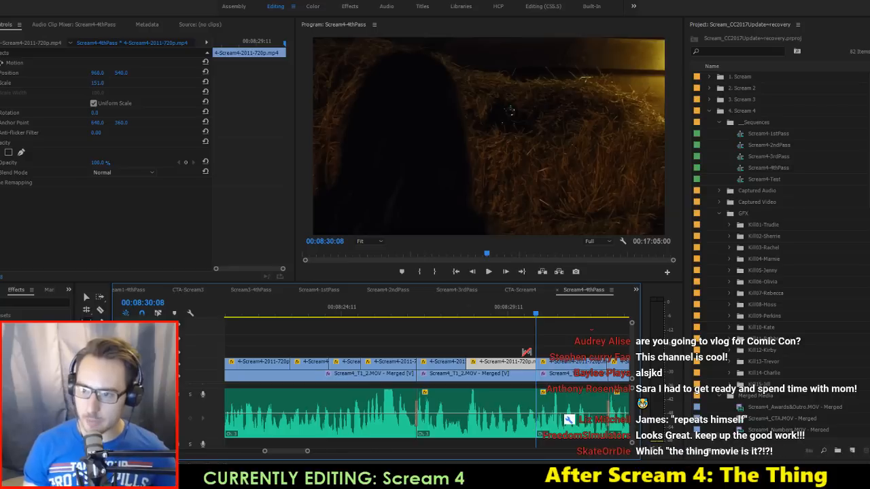
key("ctrl+s")
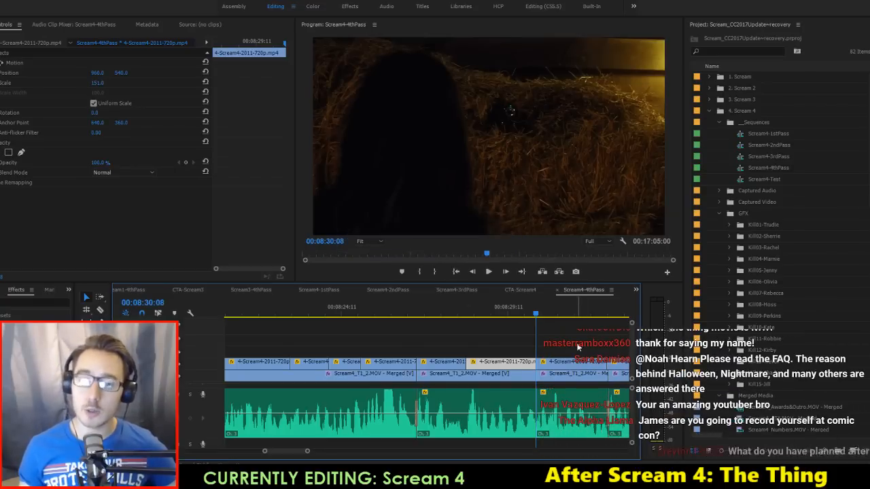
key("ctrl+s")
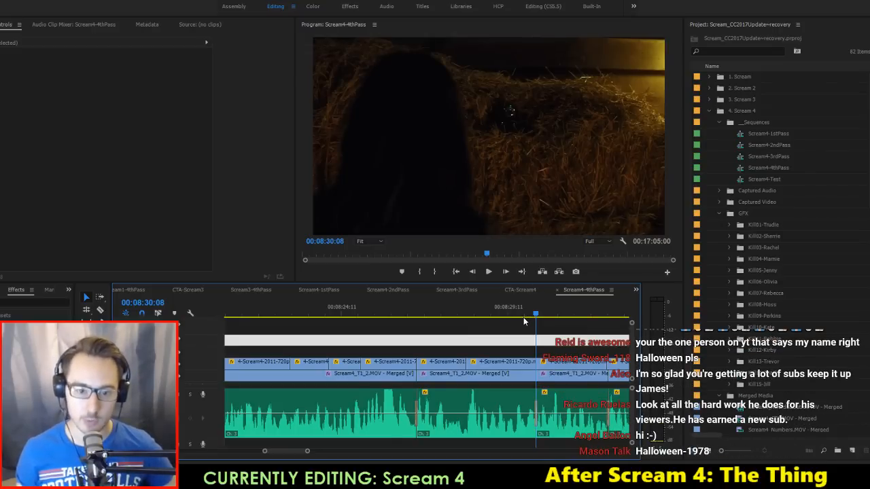
Step: Play the sequence from 00:08:29:15 to the camera in the hay at about 00:08:31:18
left_click(512, 314)
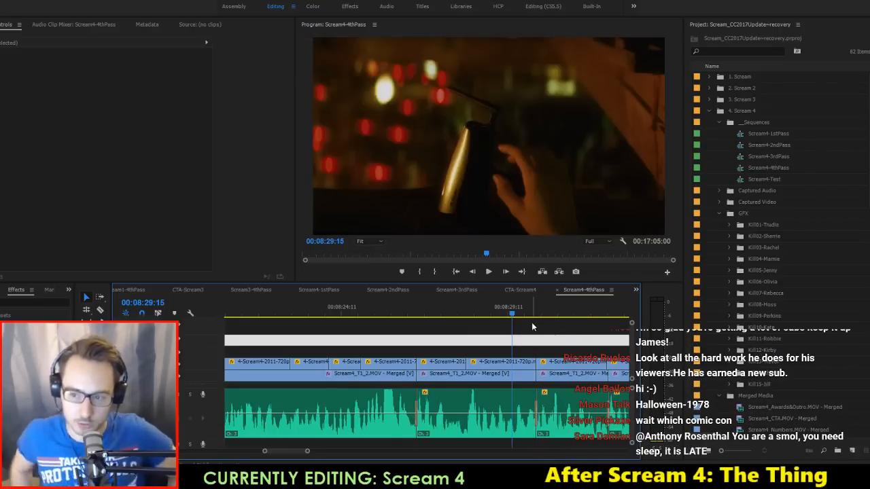
key("space")
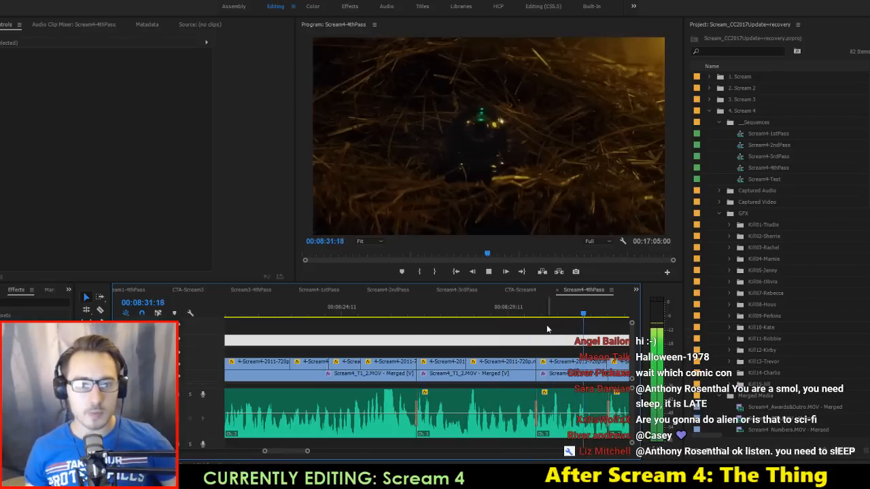
key("space")
Step: Slip the clip under 00:08:31:15 to the close-up of the camera in the hay and replay through 00:08:33:12
left_click(542, 315)
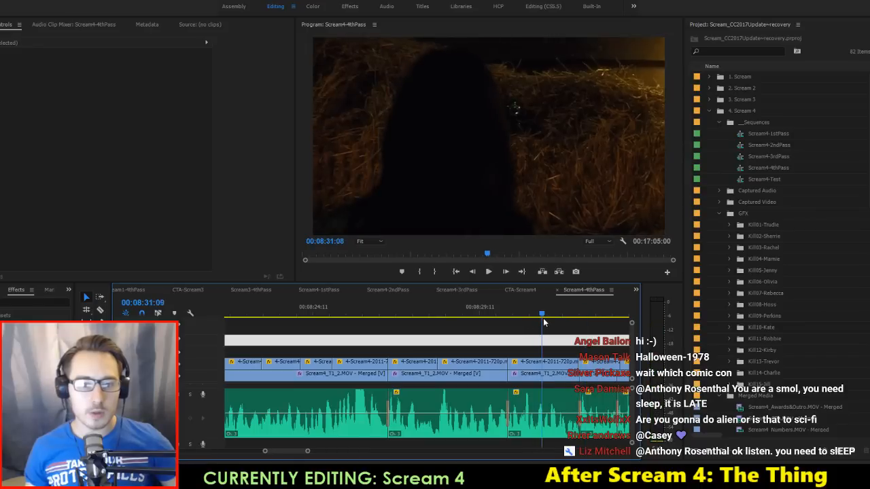
left_click_drag(544, 321, 552, 322)
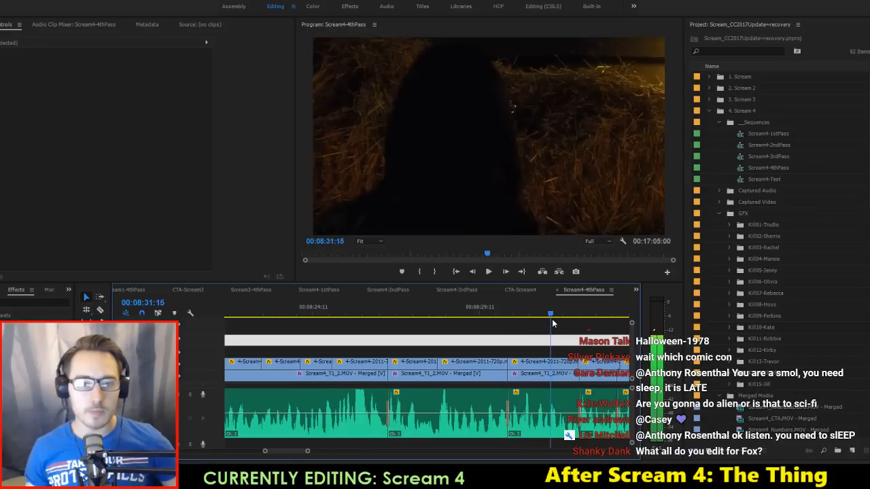
left_click(552, 369)
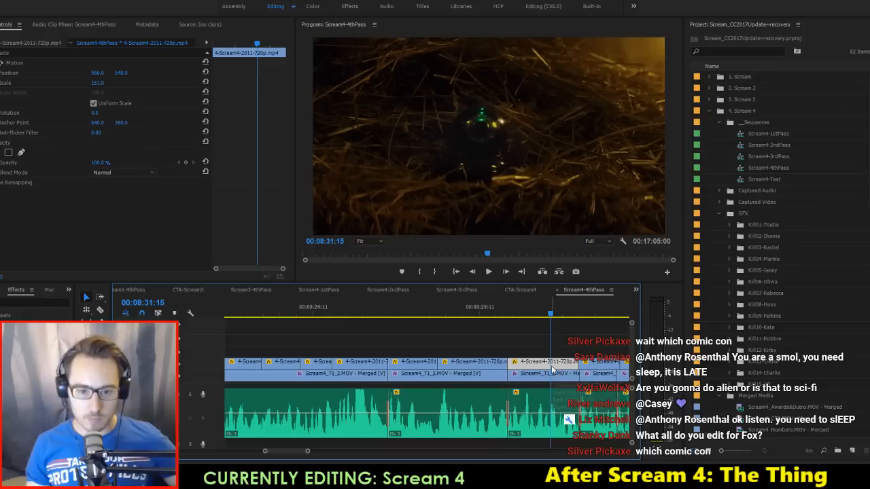
key("space")
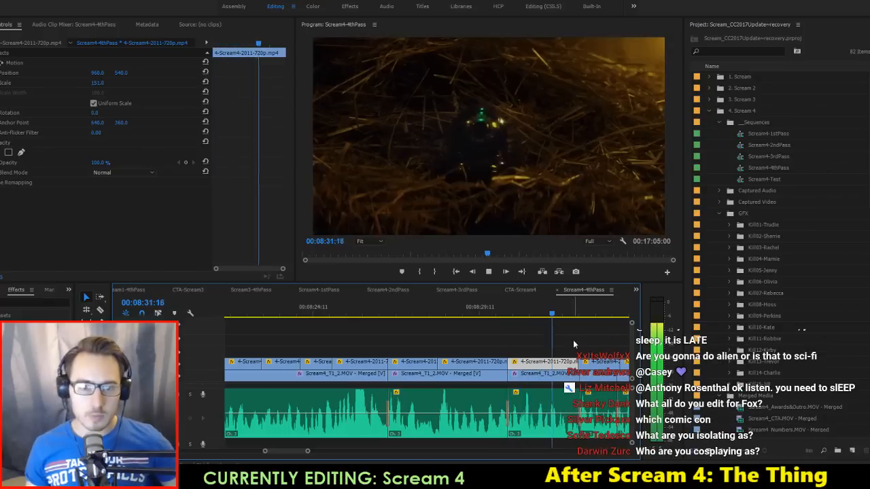
key("space")
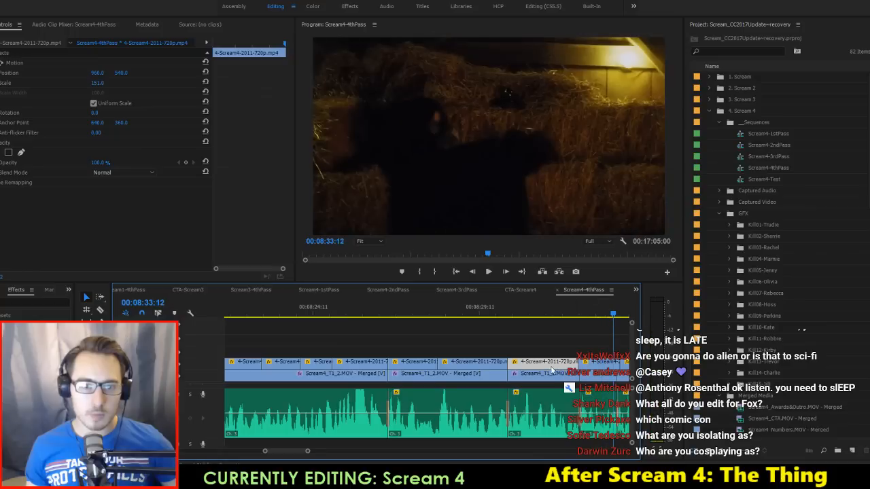
Step: Assign the Rose label to the two audio clips between the camera-in-hay shot and the cut near 00:08:33:12
scroll(551, 388, "down", 3)
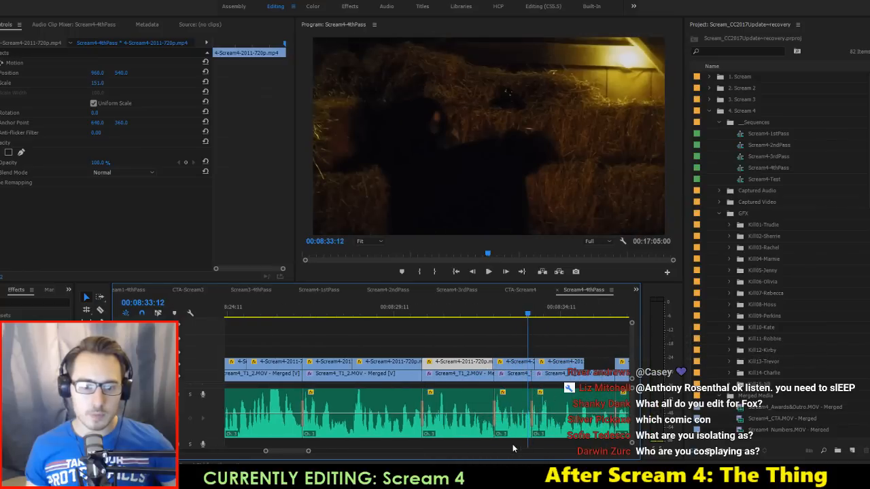
left_click_drag(513, 444, 478, 429)
right_click(477, 429)
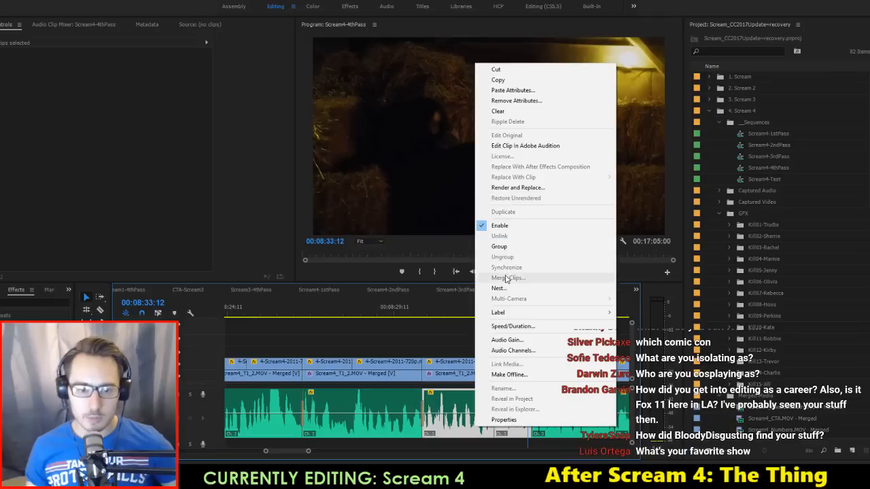
mouse_move(510, 316)
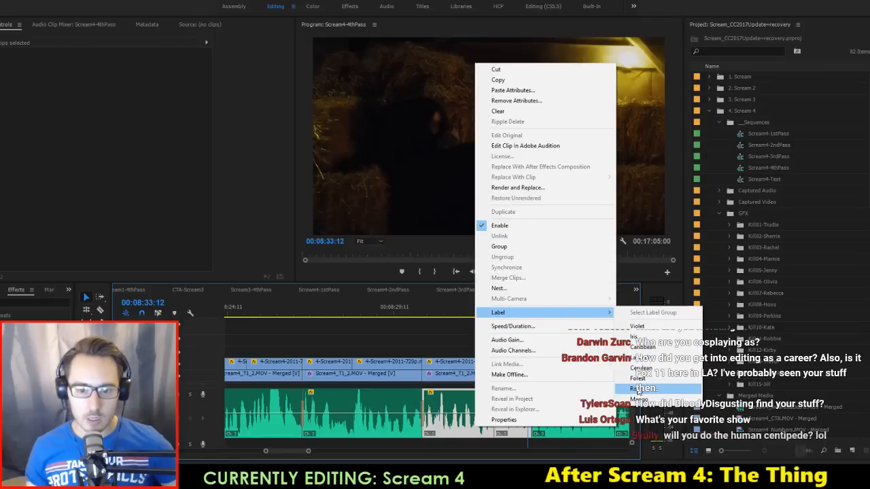
left_click(639, 389)
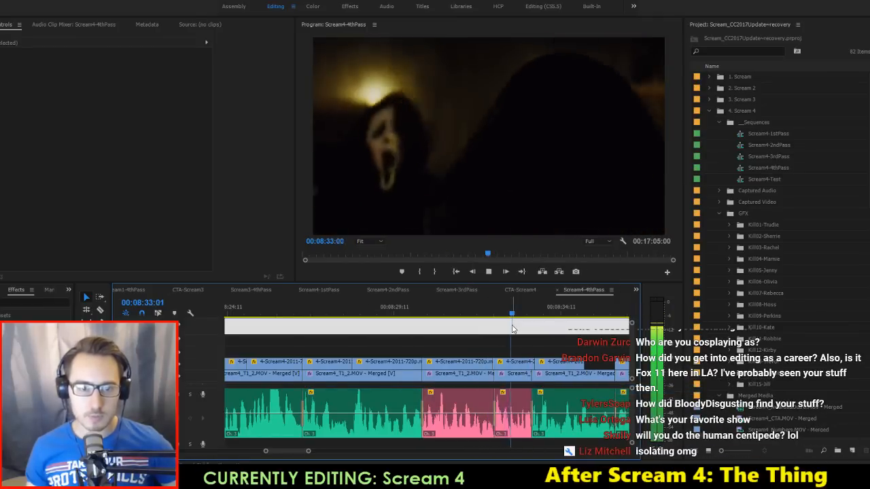
Step: Play to 00:08:34:07, then close the gap ahead by moving the clip to about 00:08:34:13 and extending the preceding clip
key("space")
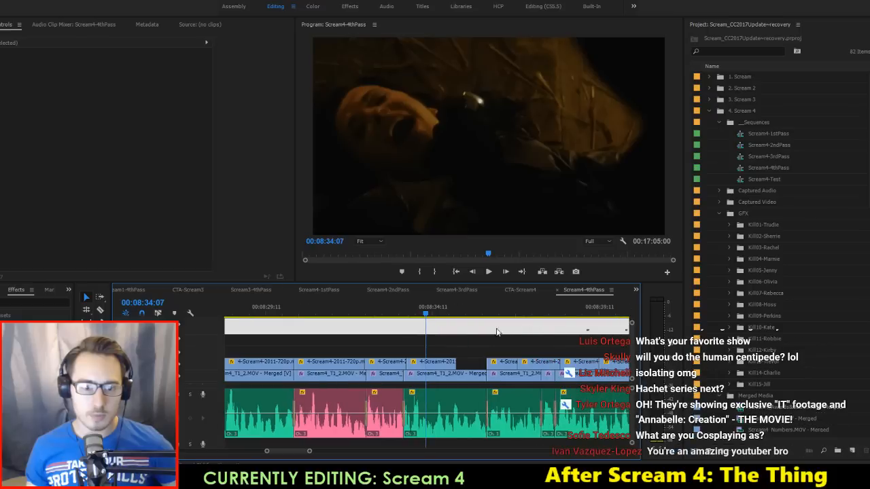
key("Right")
key("Right")
key("Right")
key("Right")
key("Right")
key("Right")
key("Right")
mouse_move(425, 365)
left_mouse_down()
mouse_move(457, 370)
mouse_move(436, 363)
left_mouse_up()
left_click_drag(399, 318, 435, 331)
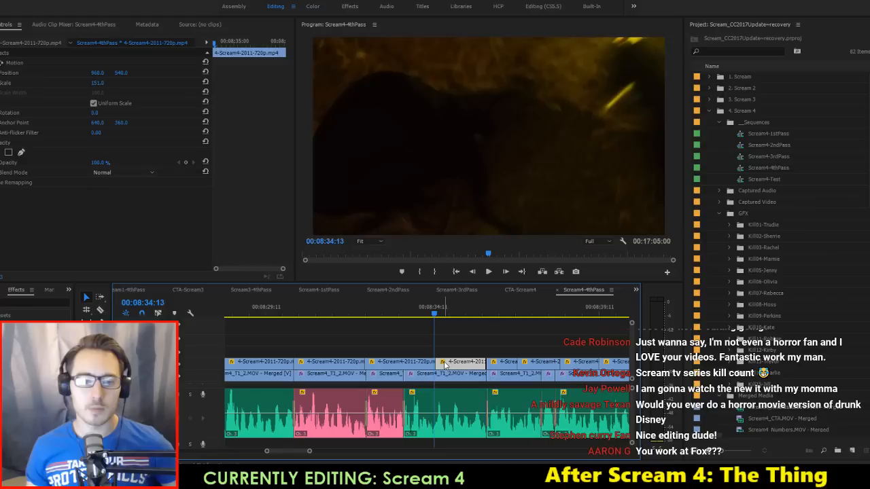
Step: Adjust the start of the moved clip and set its cut with the preceding Ghostface shot at 00:08:34:13
left_click_drag(448, 366, 450, 366)
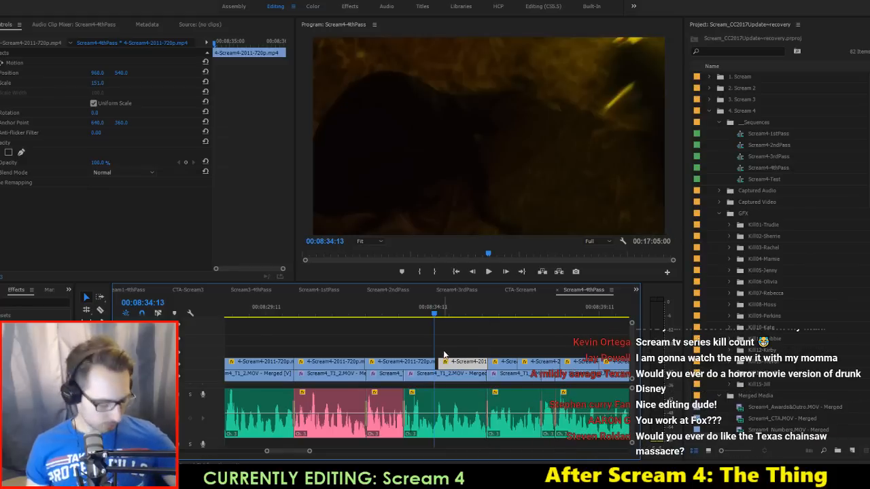
scroll(444, 360, "up", 4)
left_click(441, 353)
left_click_drag(433, 363, 421, 366)
key("n")
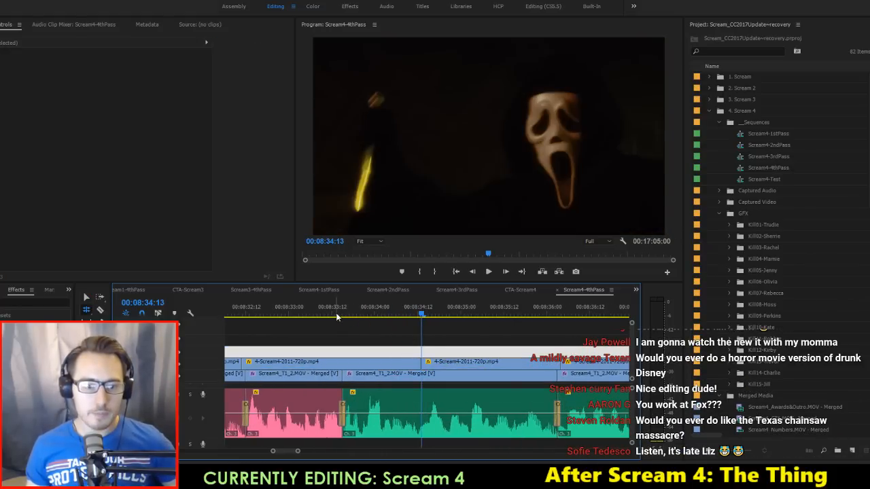
Step: Replay the adjusted cut through 00:08:36:05, recheck the shot up to 00:08:35:11 and save the project
key("space")
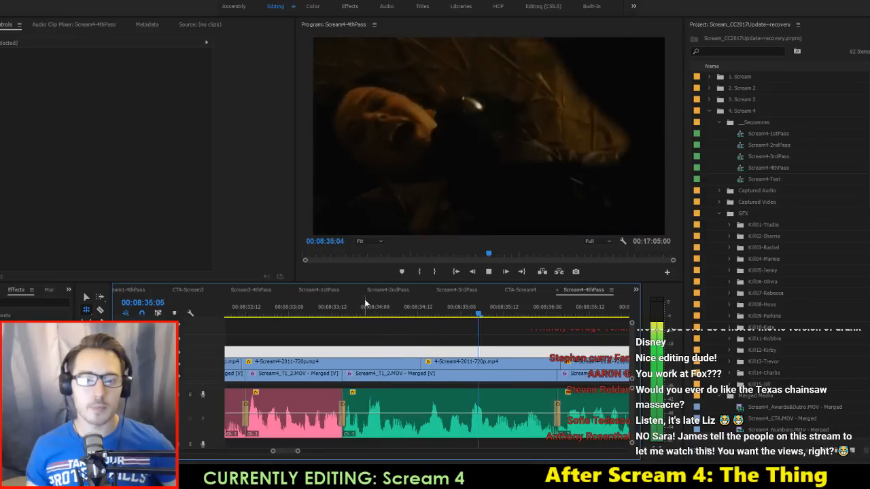
key("space")
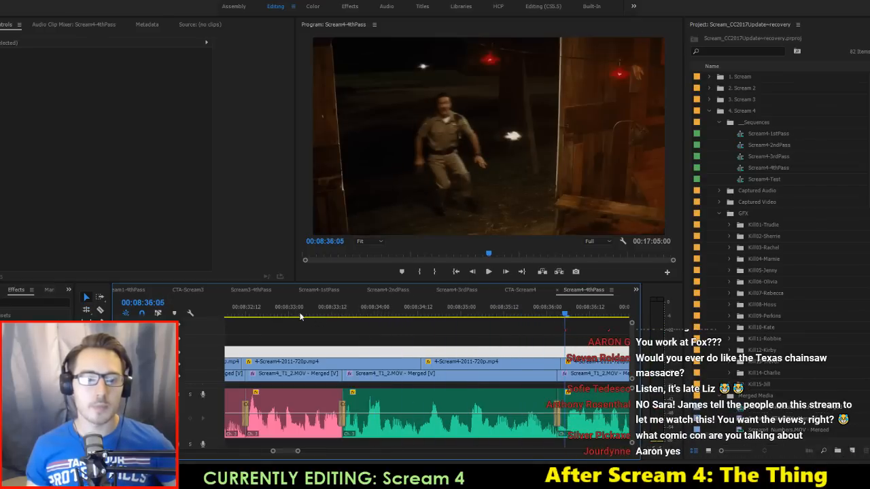
scroll(380, 331, "up", 2)
left_click_drag(418, 314, 528, 327)
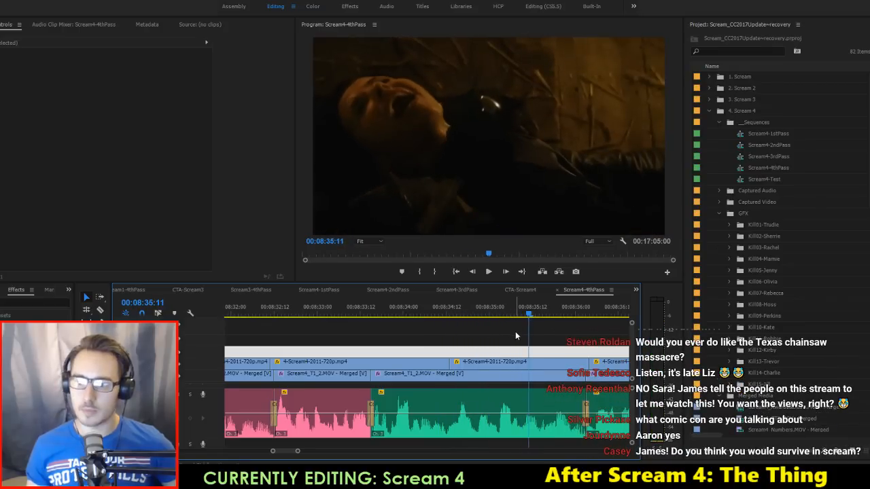
key("ctrl+s")
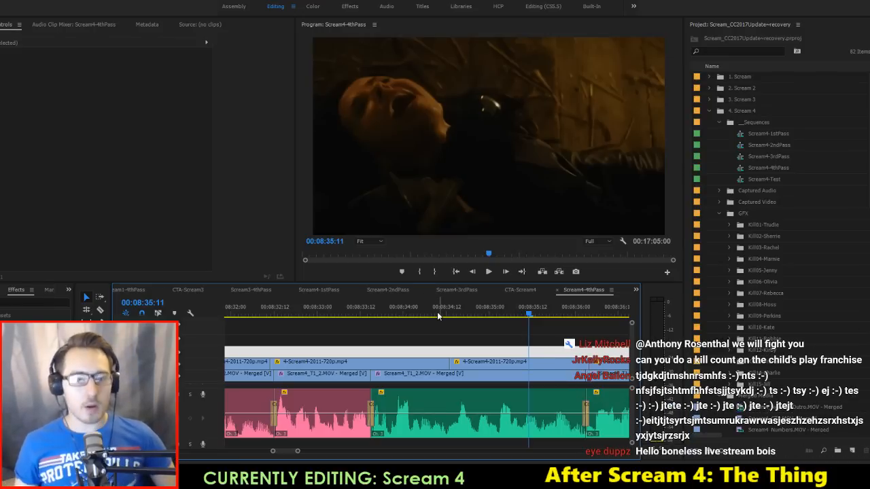
Step: Play on to 00:08:37:14 and move the dark barn shot earlier so it starts at about 00:08:36:23
key("space")
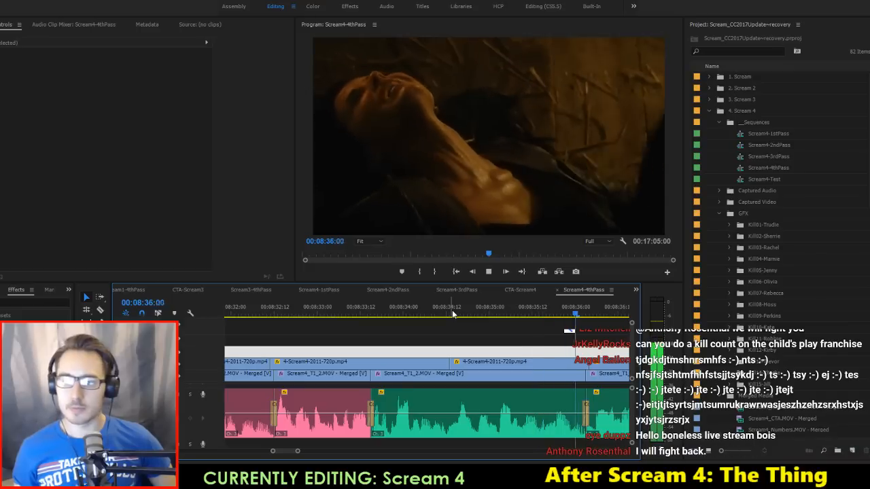
key("space")
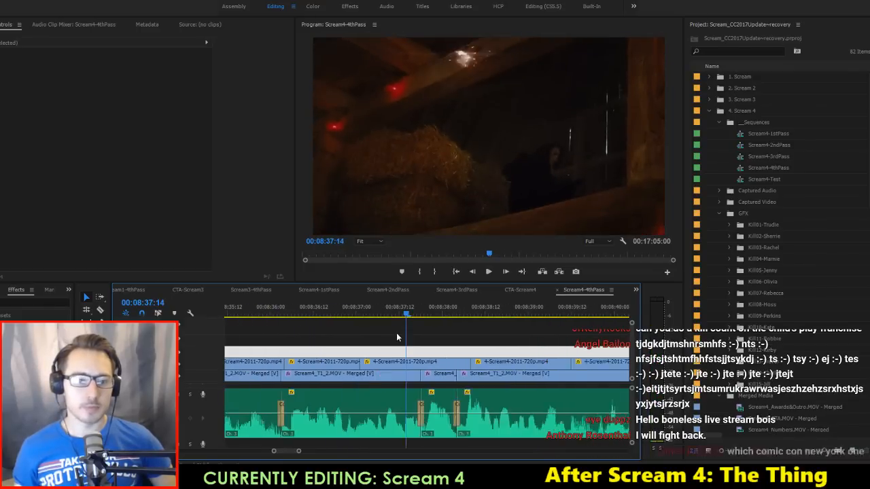
left_click(363, 312)
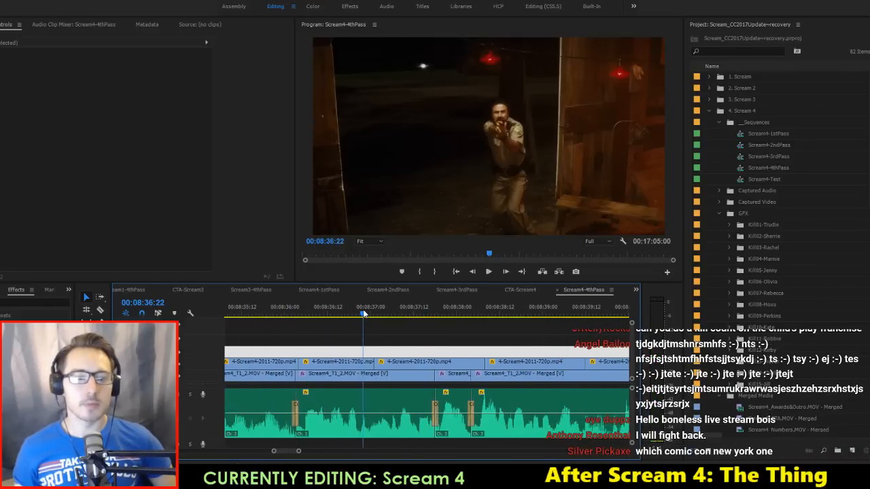
left_click(384, 362)
Step: Replay and scrub the moved barn shot from 00:08:36:12 and continue through to the crowd shot at 00:08:38:23
key("space")
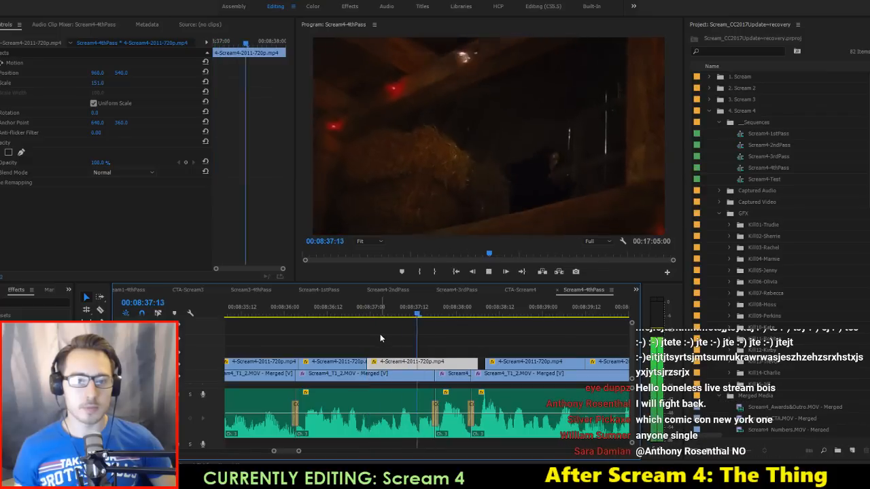
left_click(329, 314)
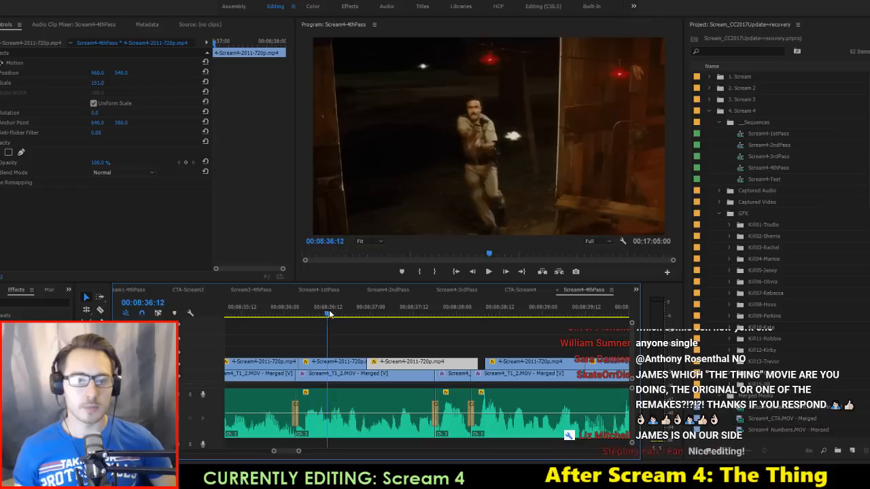
left_click_drag(329, 314, 396, 319)
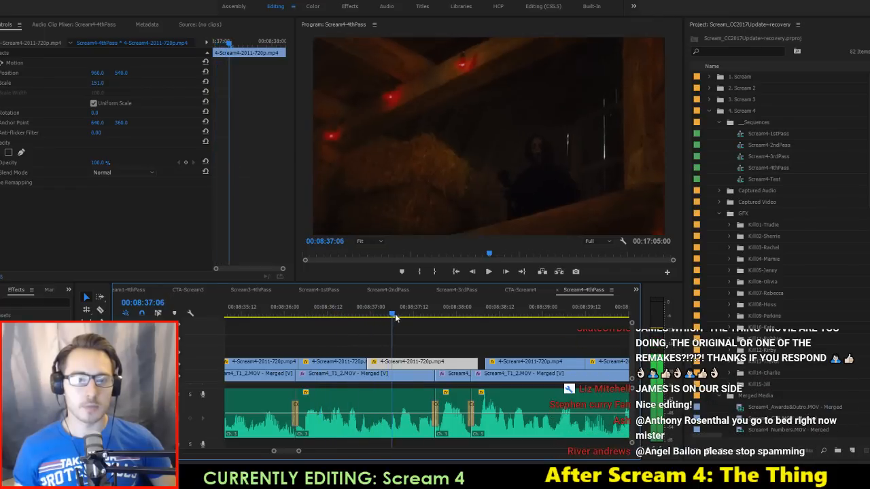
key("space")
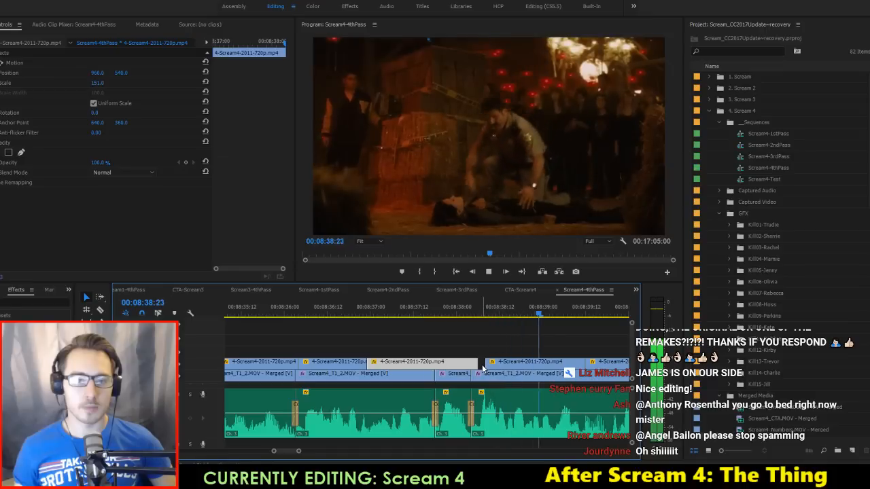
Step: Trim the barn shot's end to about 00:08:38:04, extend the following crowd shot back to meet it and replay
left_click_drag(478, 363, 474, 363)
left_click_drag(465, 314, 474, 318)
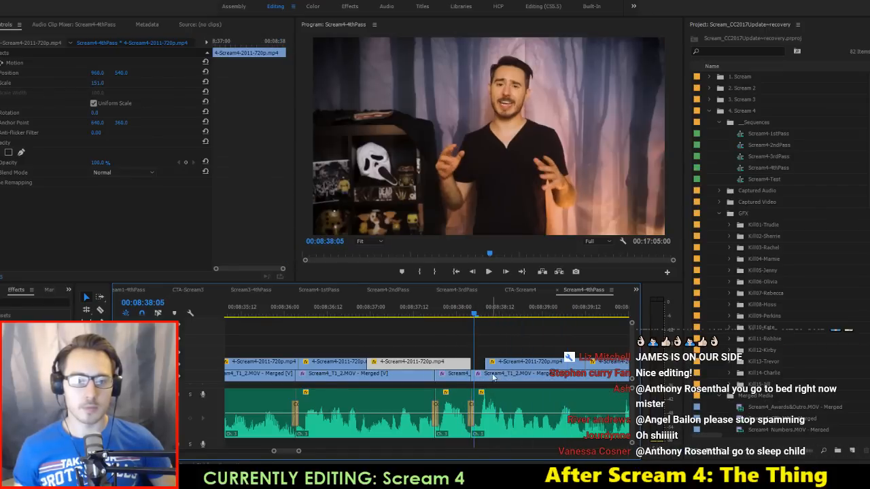
key("space")
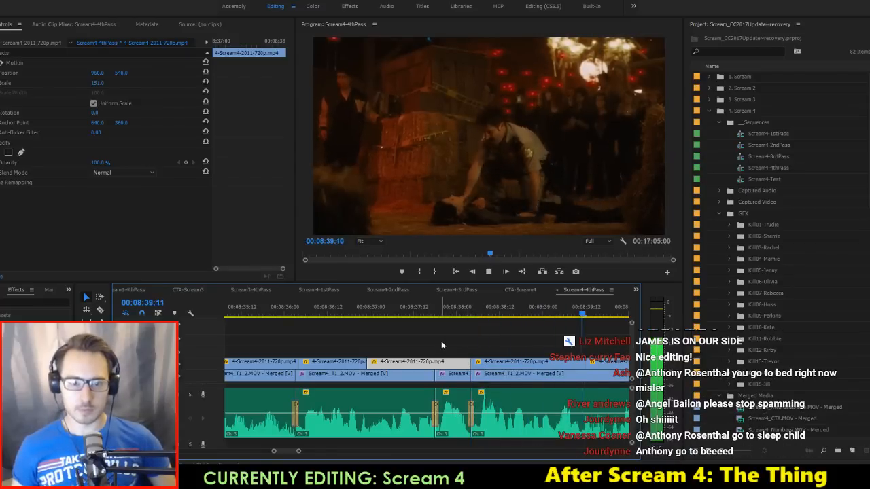
key("space")
Step: Move the close-up of the woman on the hay to start at 00:08:39:18, extending the crowd shot to meet it
scroll(370, 386, "up", 3)
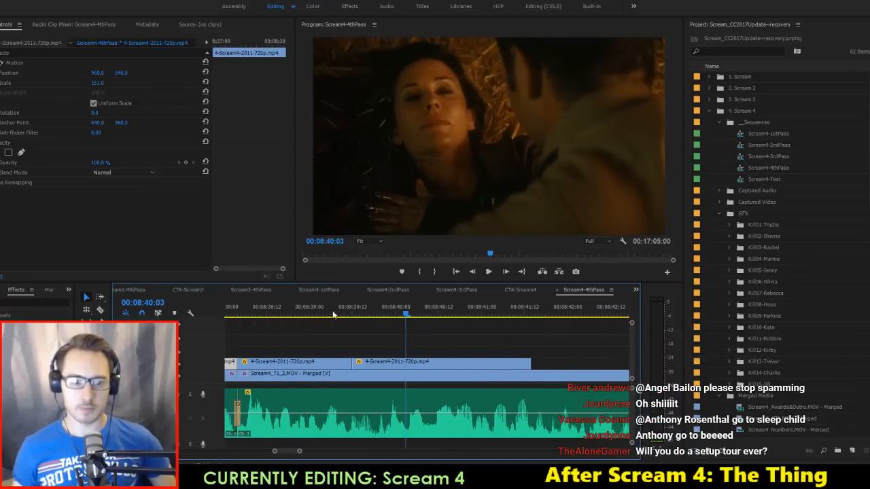
left_click_drag(310, 314, 359, 320)
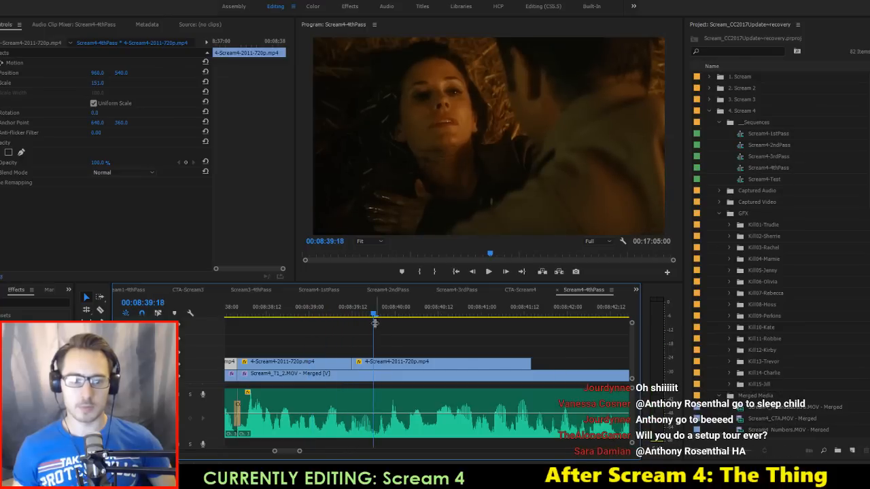
left_click_drag(388, 371, 409, 371)
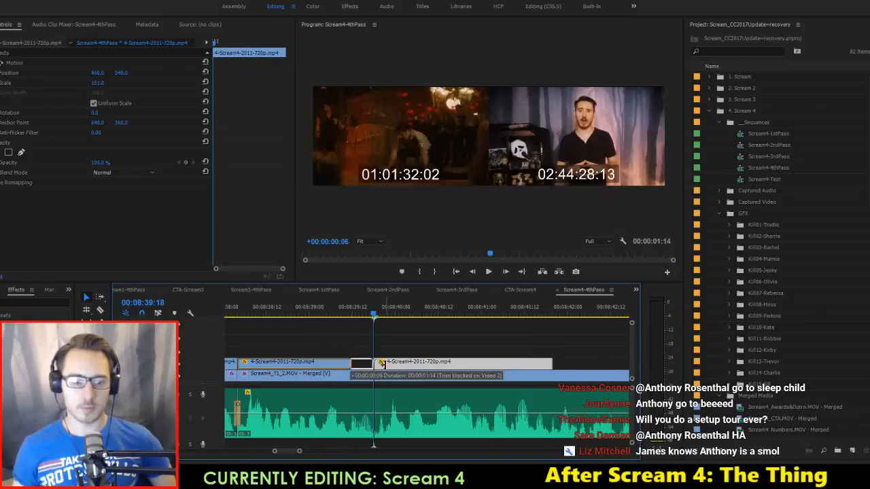
Step: Replay across the new cut at 00:08:39:18 to about 00:08:40:07 and save the project
left_click(354, 315)
key("space")
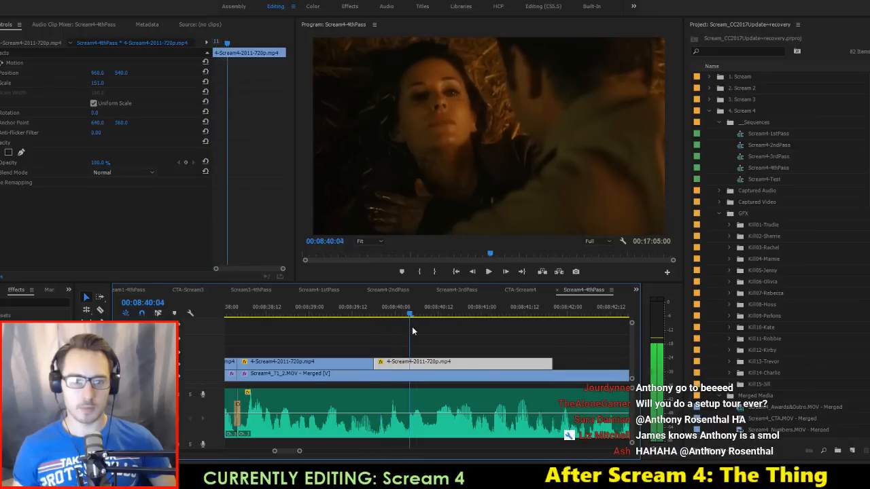
key("space")
scroll(567, 349, "down", 2)
key("ctrl+s")
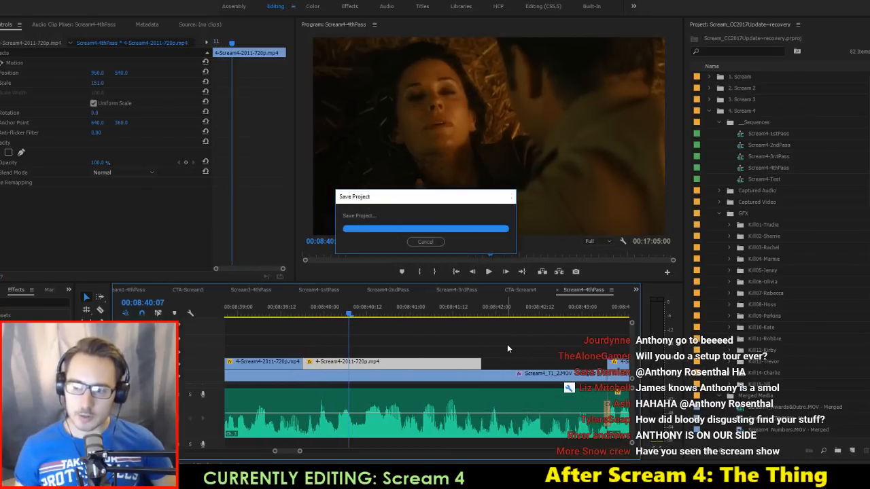
Step: Extend the woman's close-up to the next film clip at about 00:08:43:08 and replay through 00:08:43:12
left_click(507, 344)
left_click_drag(484, 363, 608, 363)
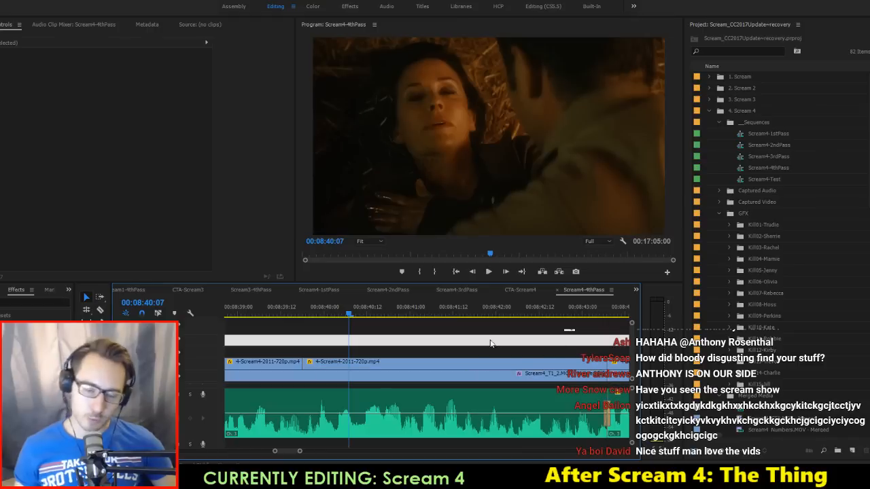
scroll(457, 348, "up", 2)
left_click(342, 310)
key("space")
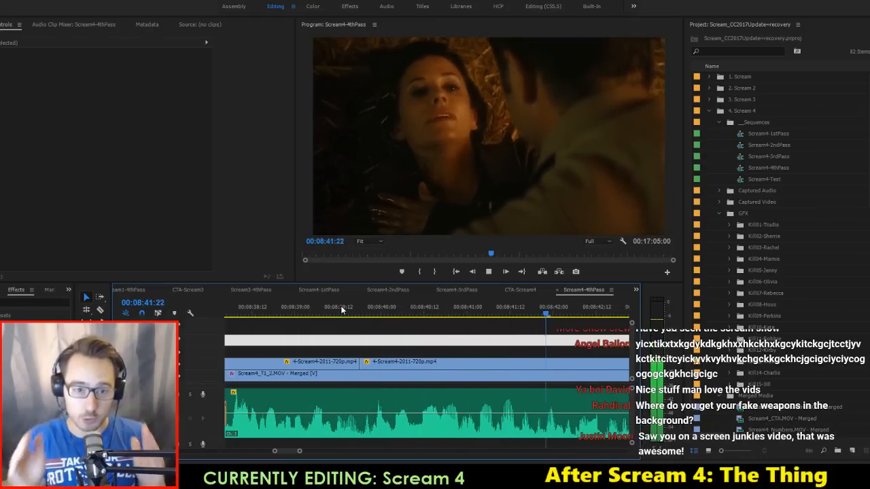
key("space")
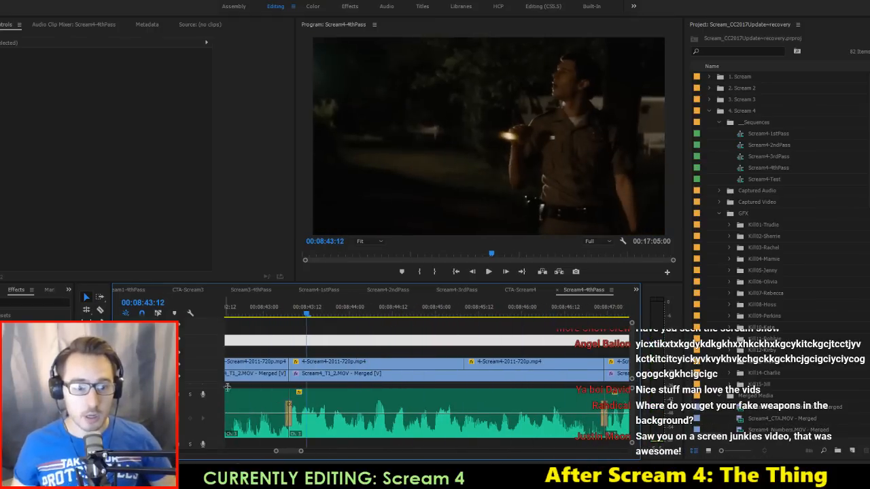
scroll(337, 379, "up", 5)
key("alt+Up")
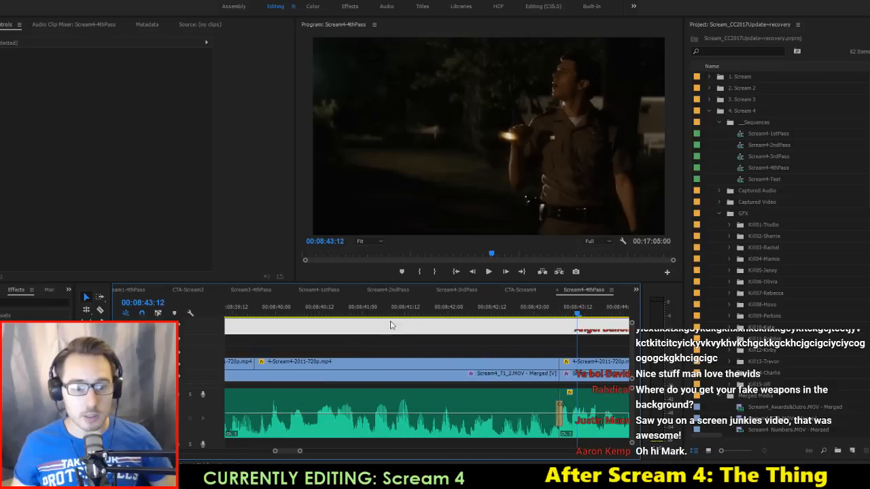
Step: Slip the footage inside the woman's close-up clip on the hay and play on through 00:08:45:13
key("y")
left_click_drag(327, 364, 618, 368)
left_click_drag(336, 368, 333, 368)
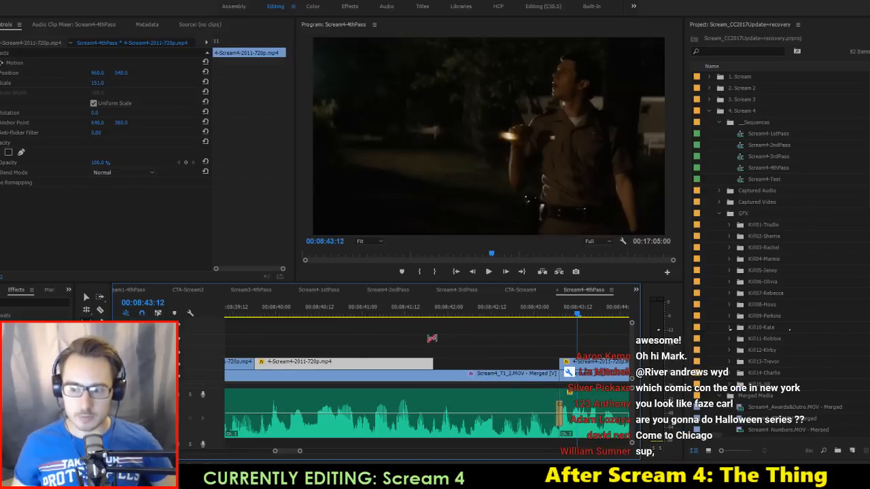
scroll(353, 315, "up", 2)
key("space")
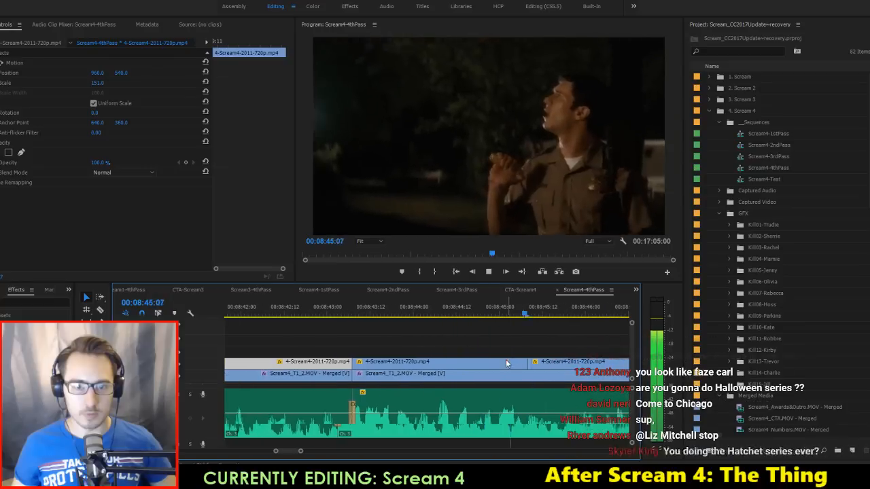
key("space")
Step: Split the hay close-up film clip at 00:08:42:00, where the picture changes to the moustached deputy
scroll(502, 366, "up", 5)
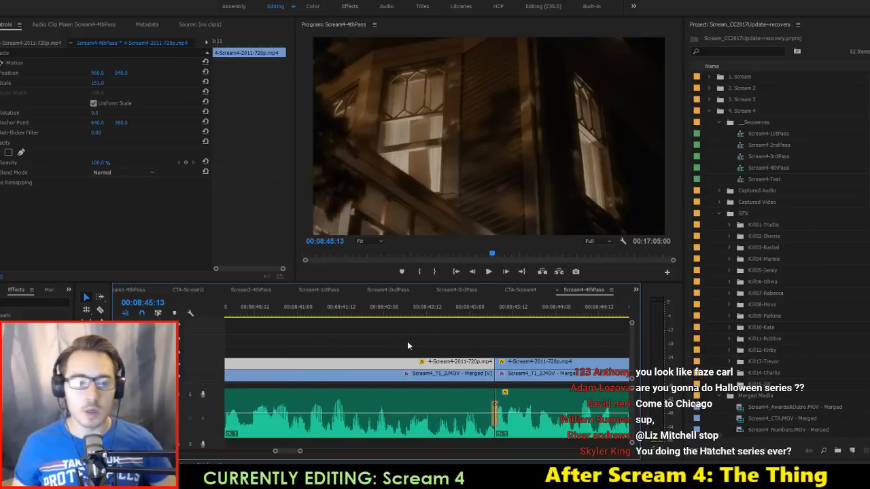
left_click(319, 312)
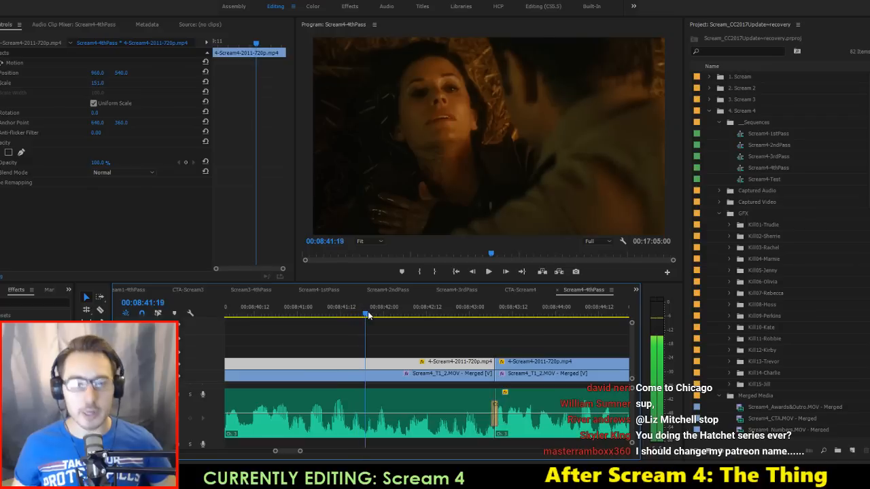
left_click_drag(369, 316, 385, 316)
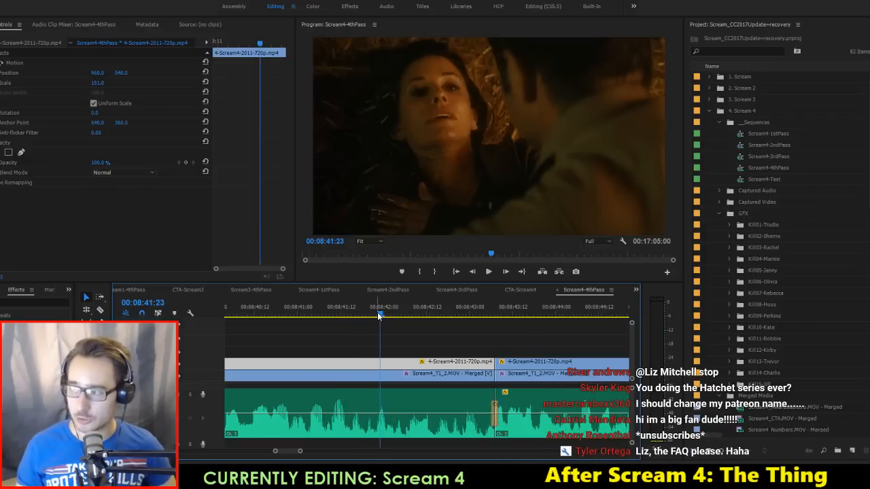
key("c")
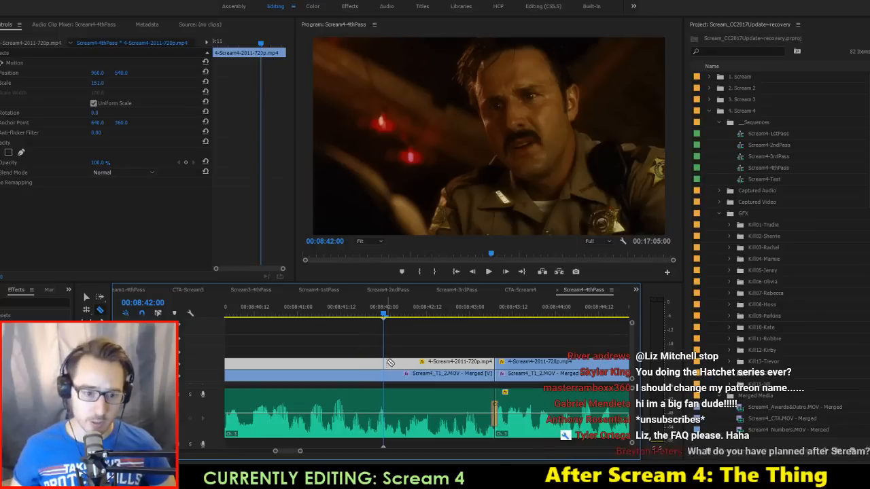
left_click(387, 362)
key("v")
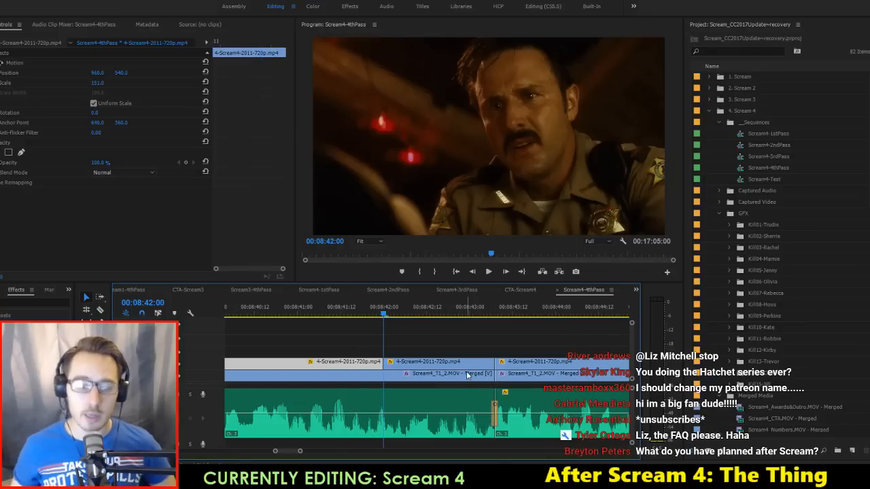
Step: Slip the footage of the new piece starting at 00:08:42:00 so that it holds on the moustached deputy
left_click_drag(472, 368, 134, 380)
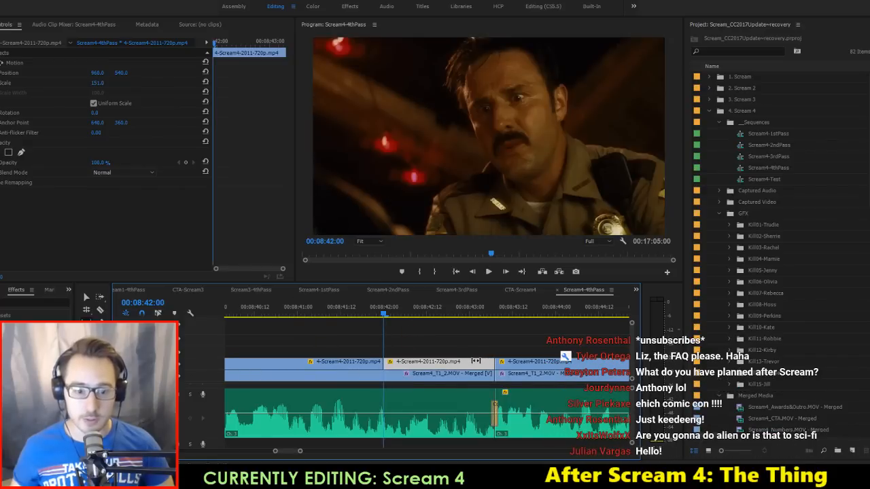
left_click_drag(476, 361, 343, 361)
left_click_drag(229, 367, 7, 368)
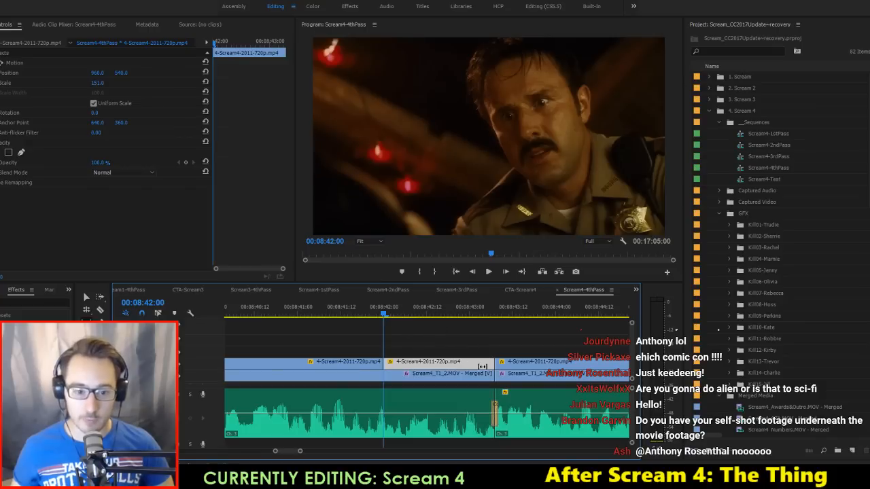
left_click_drag(482, 367, 405, 369)
left_click_drag(652, 347, 596, 347)
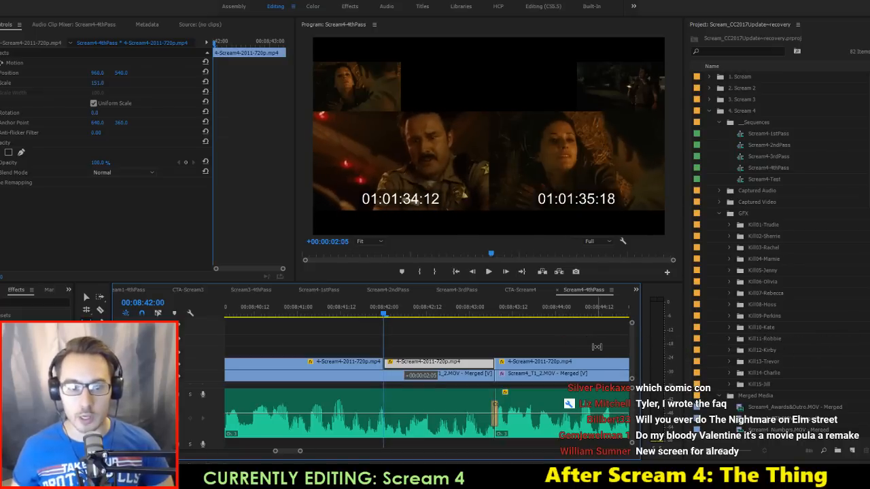
left_click_drag(519, 348, 509, 347)
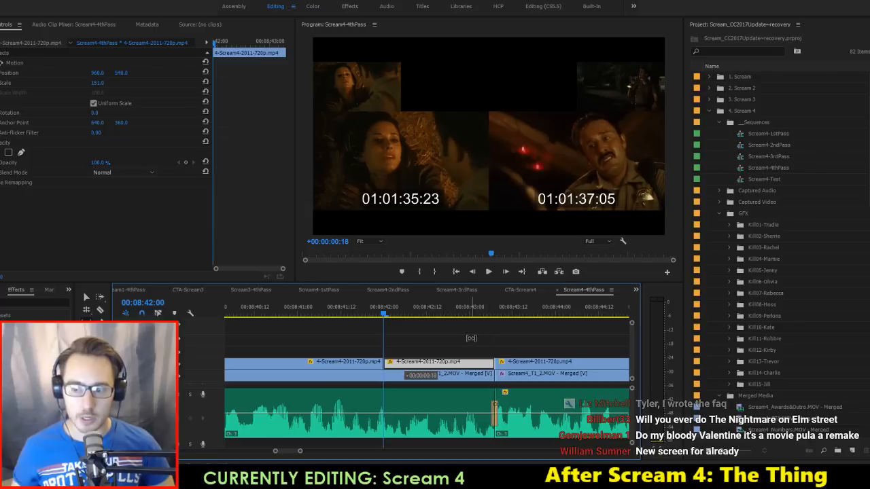
left_click_drag(451, 336, 319, 340)
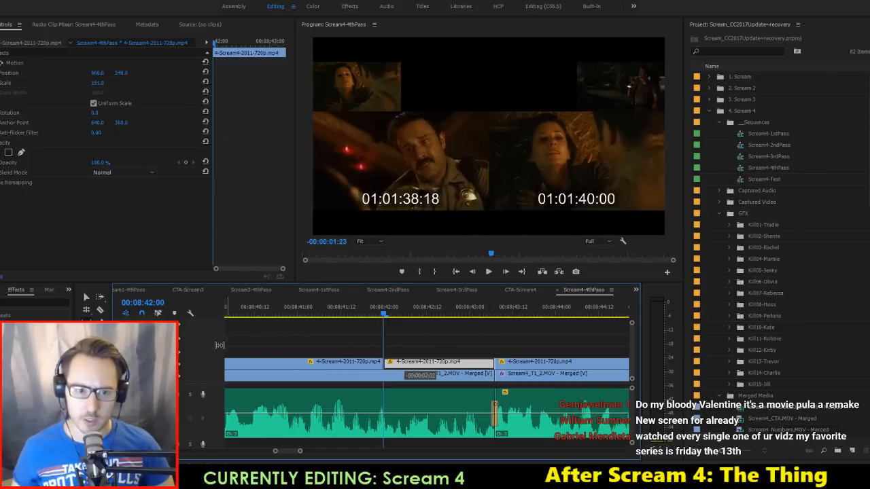
left_click_drag(408, 371, 367, 370)
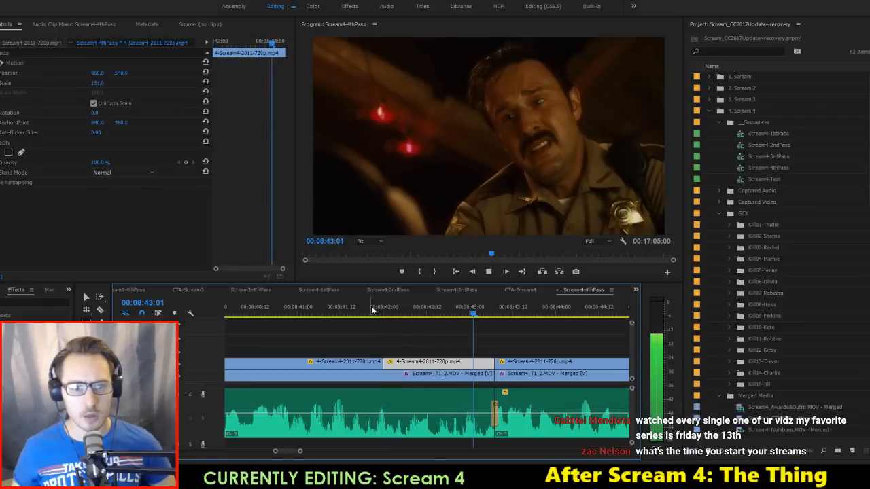
Step: Replay the slipped deputy piece and the following flashlight shot through 00:08:45:23
key("space")
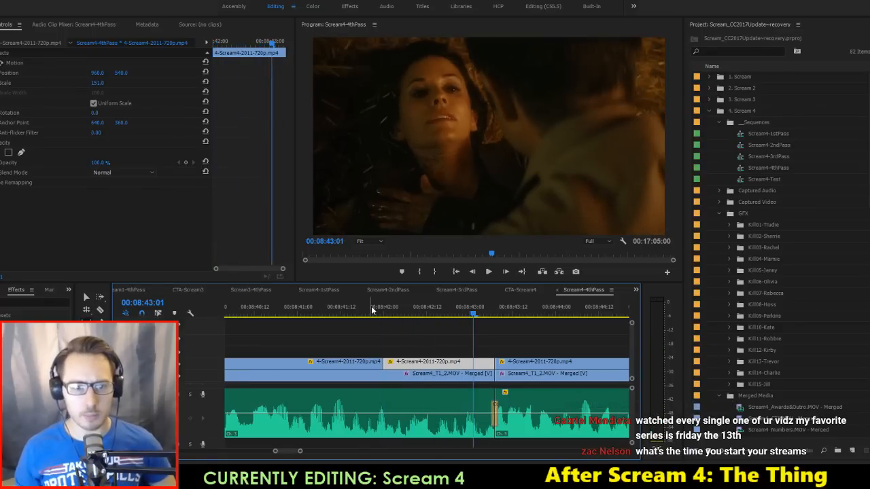
key("Up")
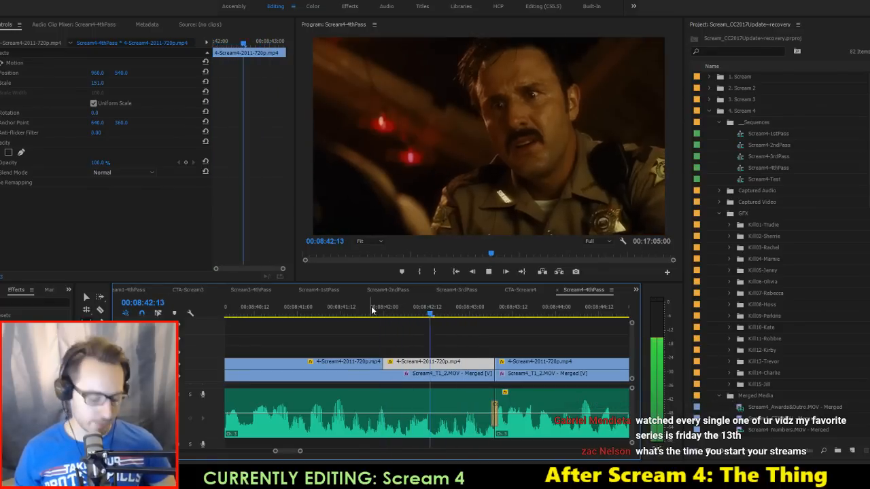
key("space")
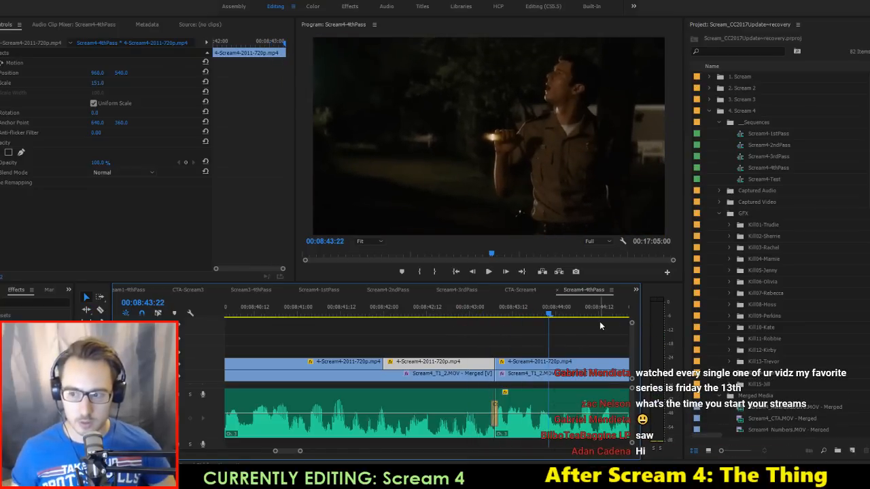
left_click(549, 333)
key("space")
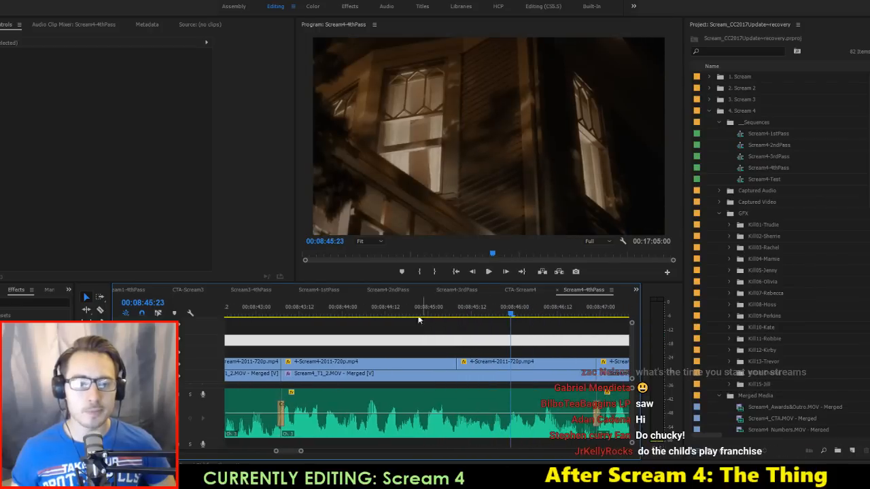
Step: Move the house window shot to start at 00:08:45:07, play it through 00:08:47:00 and slip its footage
left_click(441, 315)
left_click_drag(441, 316, 451, 318)
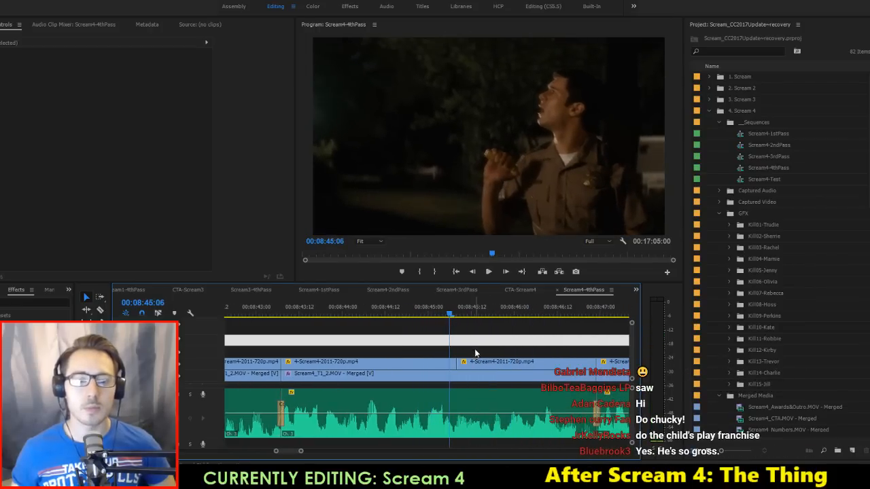
key("Right")
left_click_drag(474, 364, 469, 365)
key("shift+k")
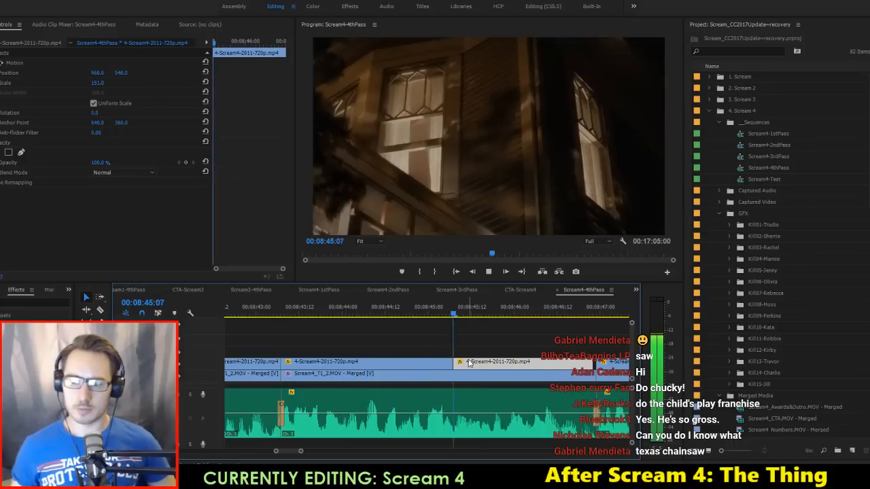
key("space")
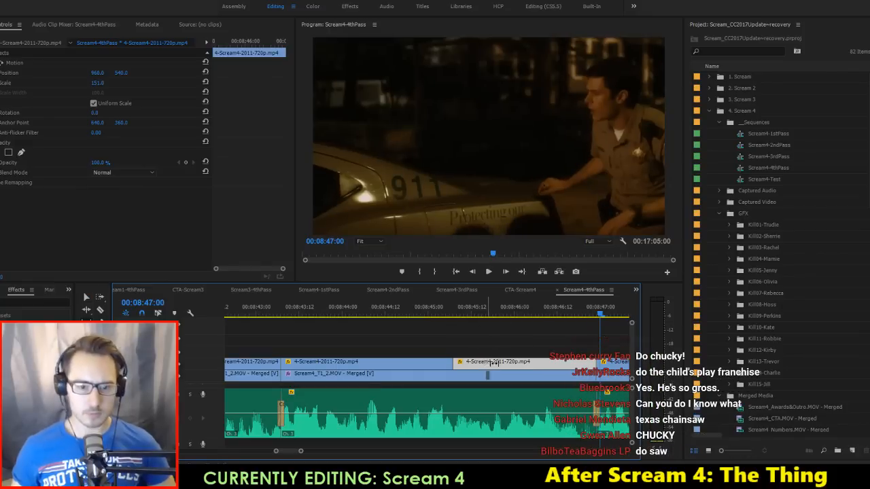
left_click_drag(488, 353, 580, 363)
Step: Play the patrol car shot to its cut at about 00:08:49:12 and save the project
key("space")
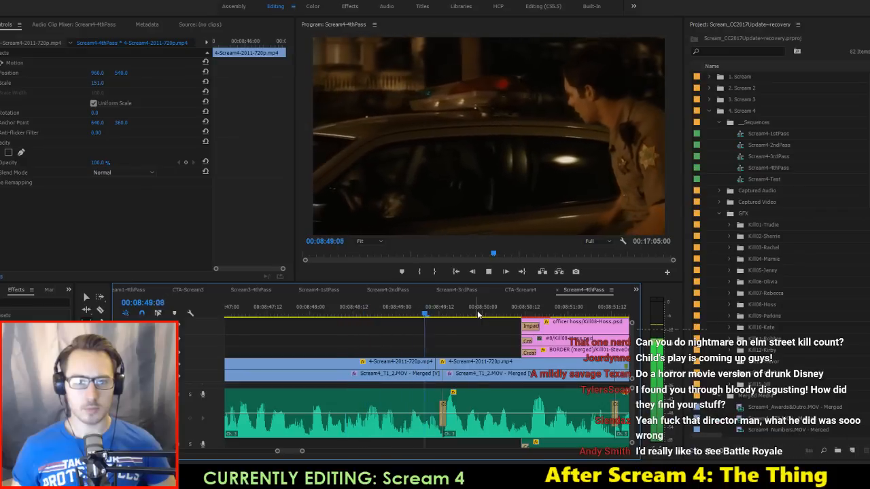
key("space")
left_click_drag(411, 309, 441, 317)
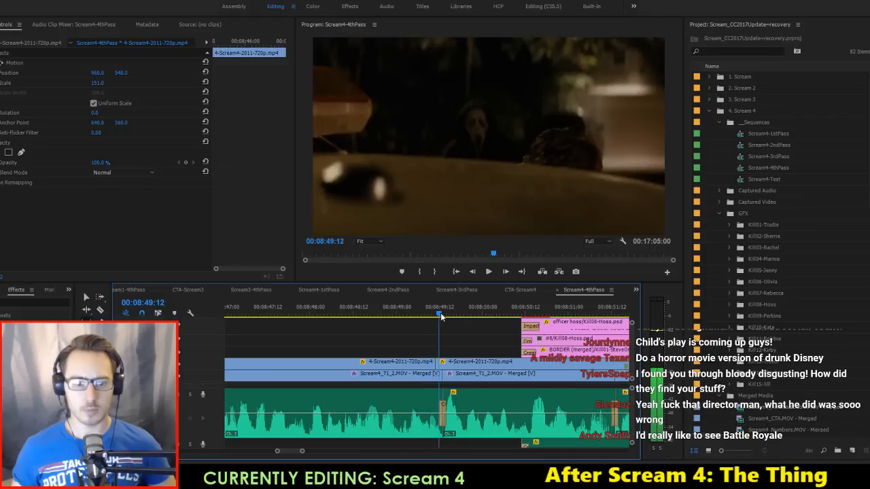
key("ctrl+s")
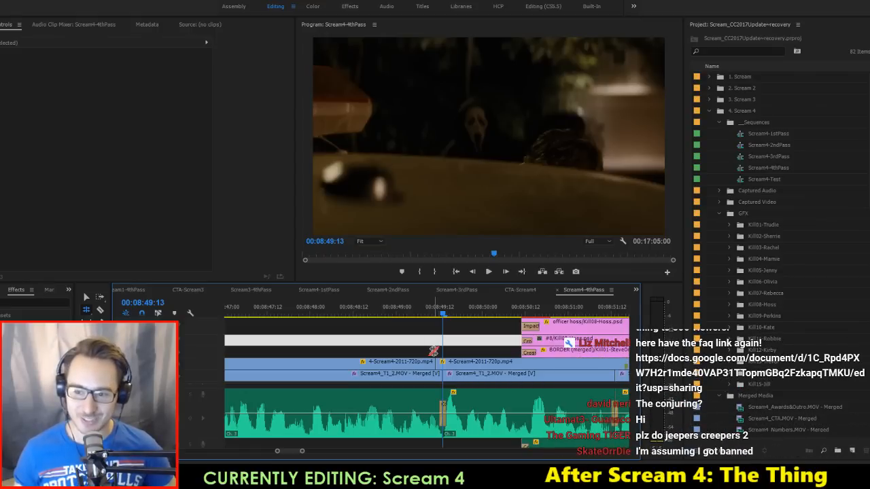
Step: Roll the cut between the patrol car shot and the masked killer shot to 00:08:49:13 and save the project
left_click(441, 363)
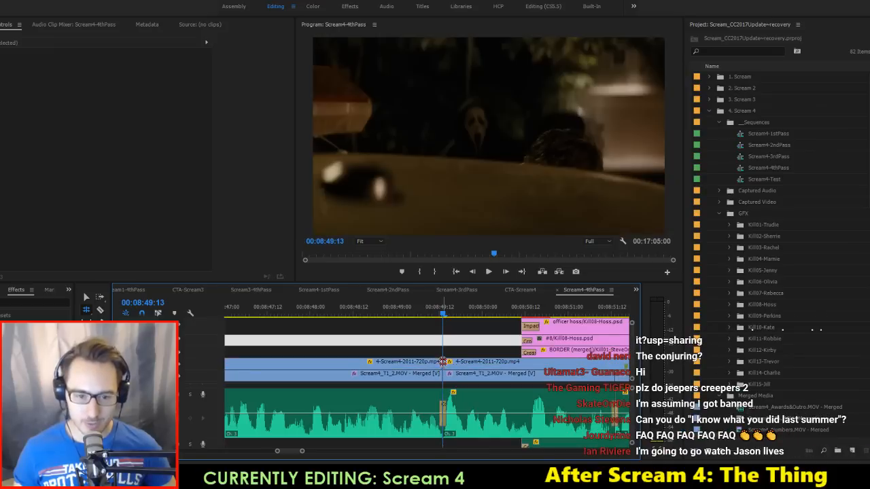
key("v")
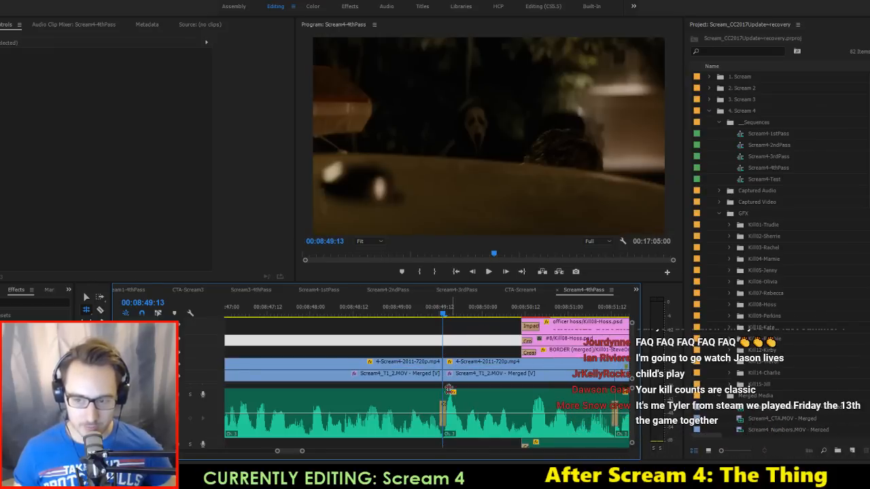
key("equal")
key("equal")
key("minus")
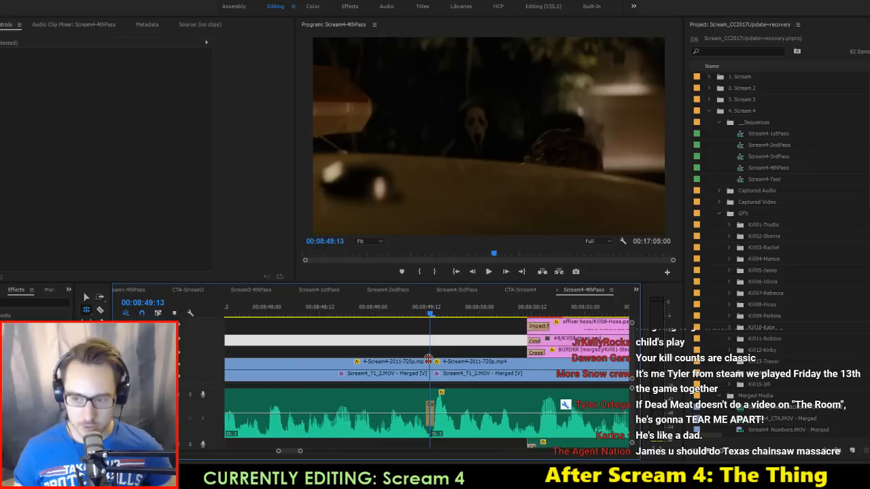
key("ctrl+s")
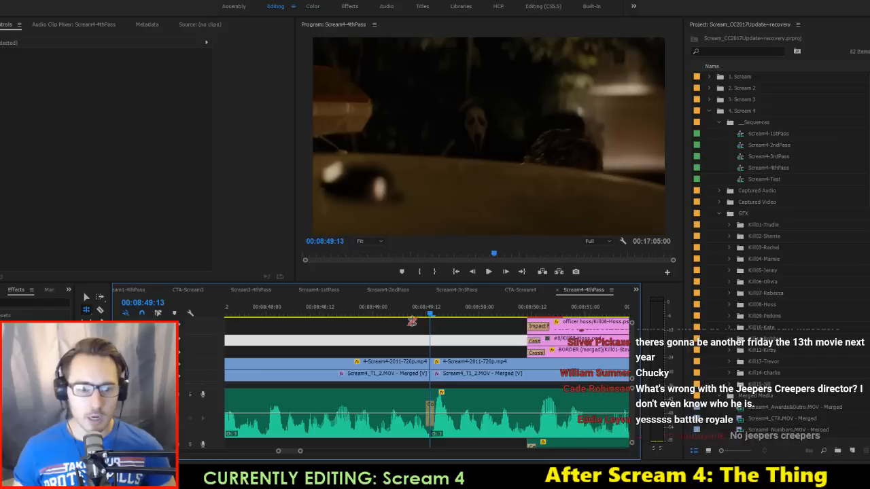
Step: Replay across the rolled cut from 00:08:48:10 to 00:08:50:11
left_click(378, 314)
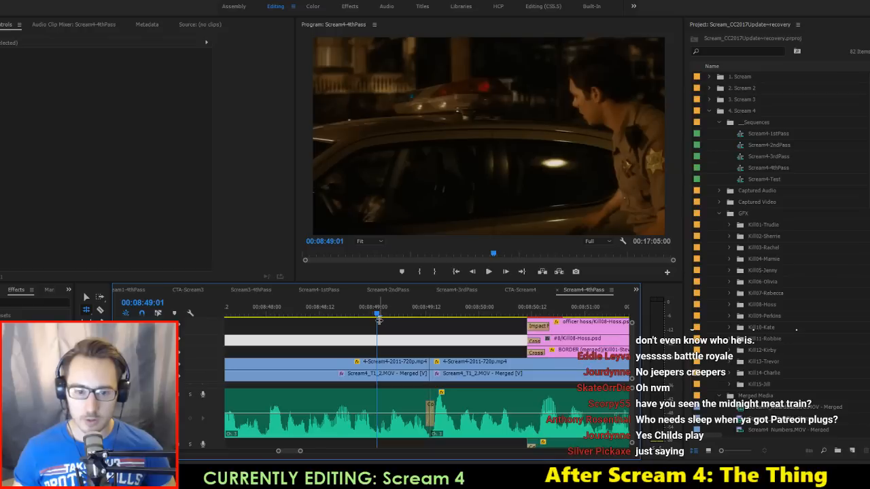
left_click(311, 314)
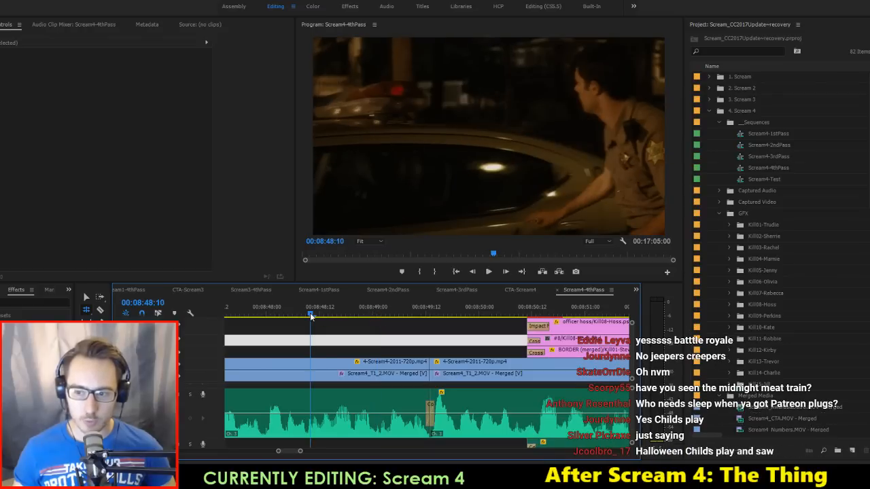
key("space")
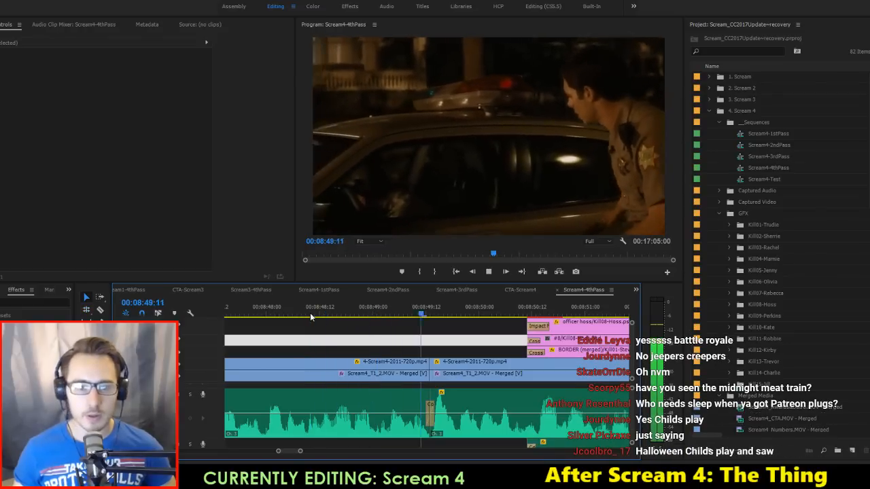
key("space")
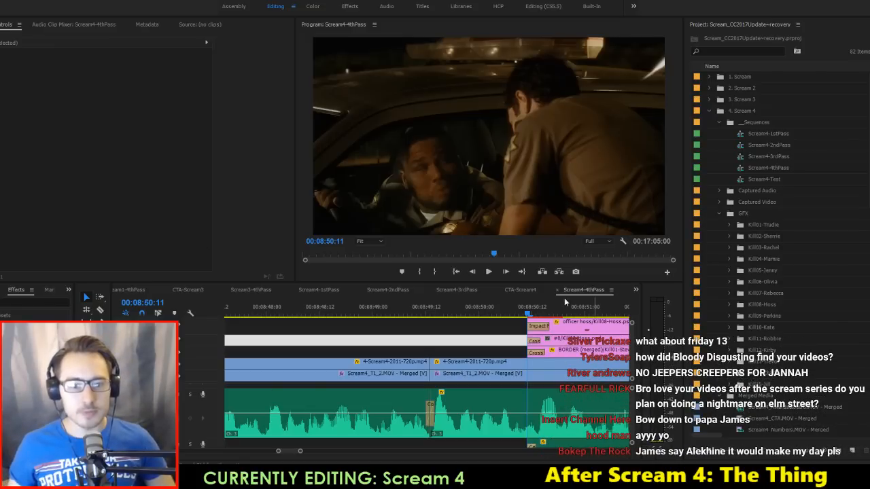
Step: Play from the Officer Hoss kill graphics at about 00:08:50:11 through the following host segment to 00:09:05:11
left_click(505, 309)
left_click_drag(488, 314, 563, 323)
key("space")
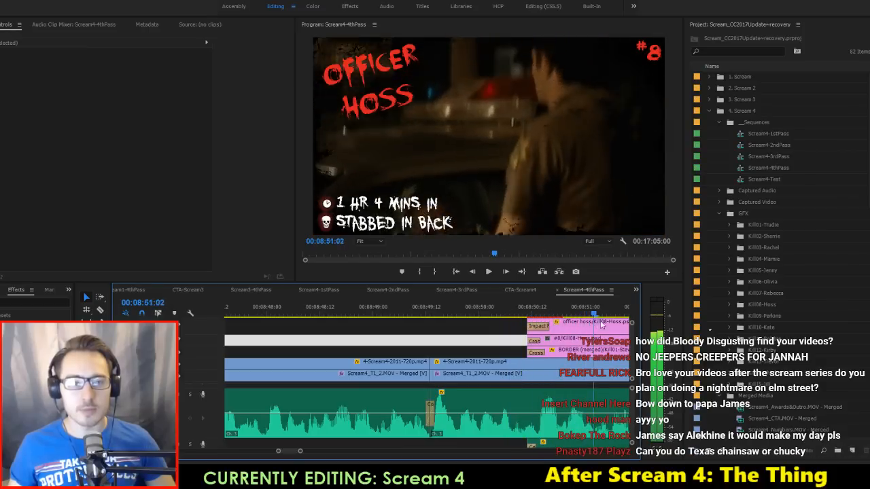
left_click(502, 316)
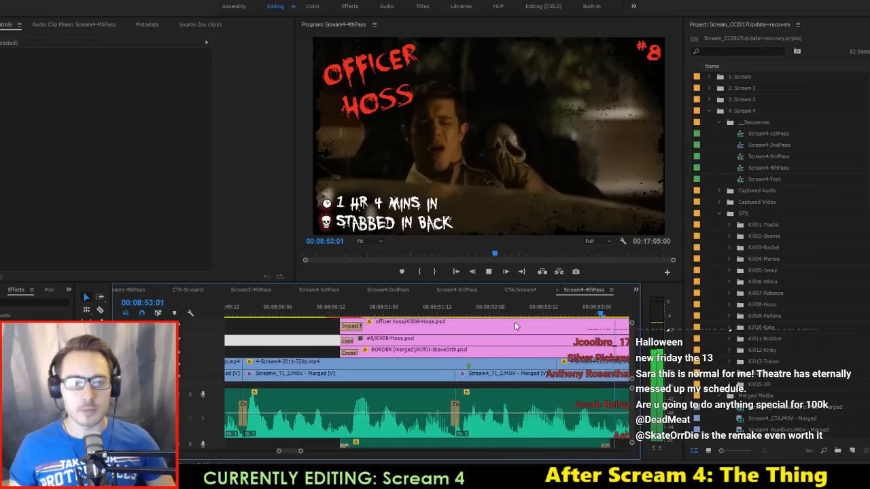
scroll(513, 331, "down", 1)
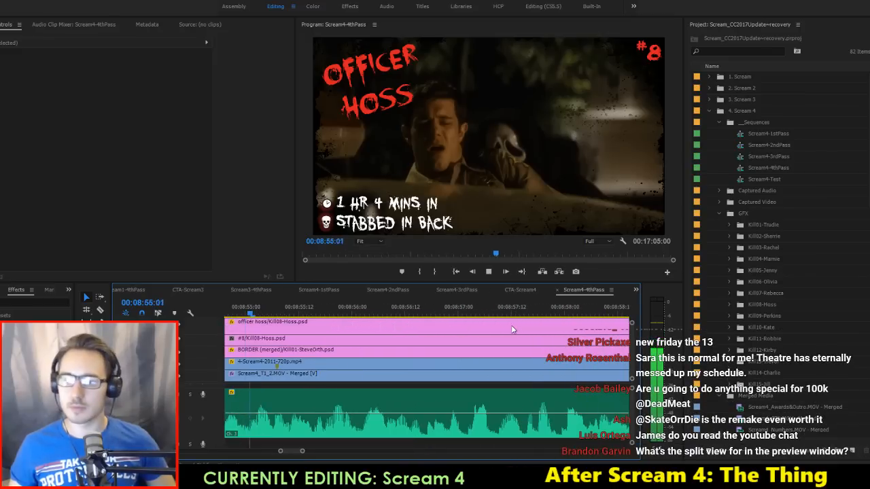
scroll(515, 331, "down", 5)
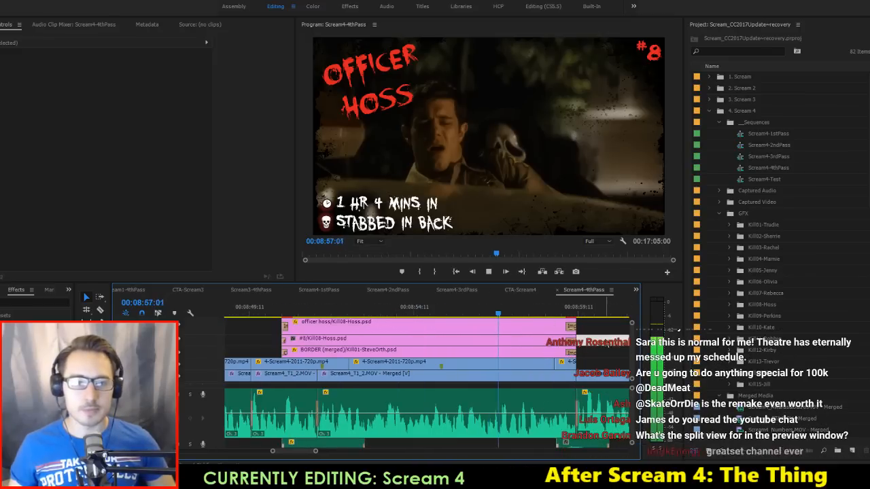
left_click(606, 343)
scroll(606, 343, "down", 1)
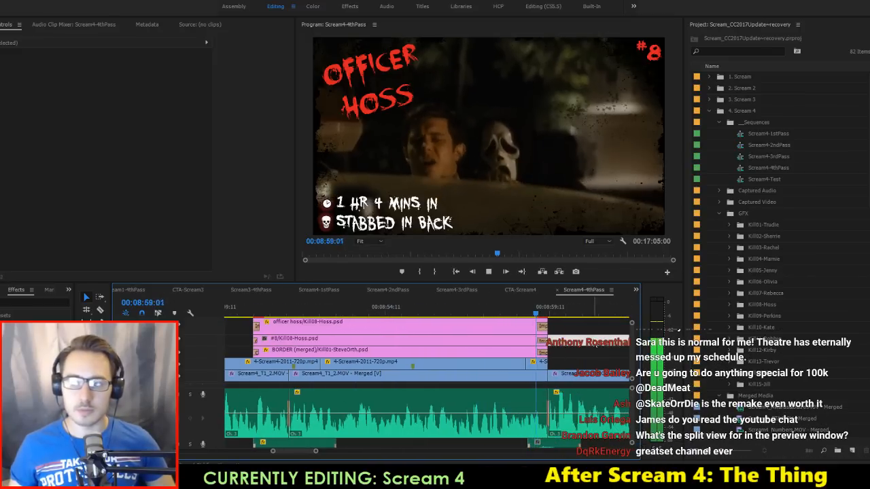
left_click(531, 314)
left_click_drag(533, 313, 549, 319)
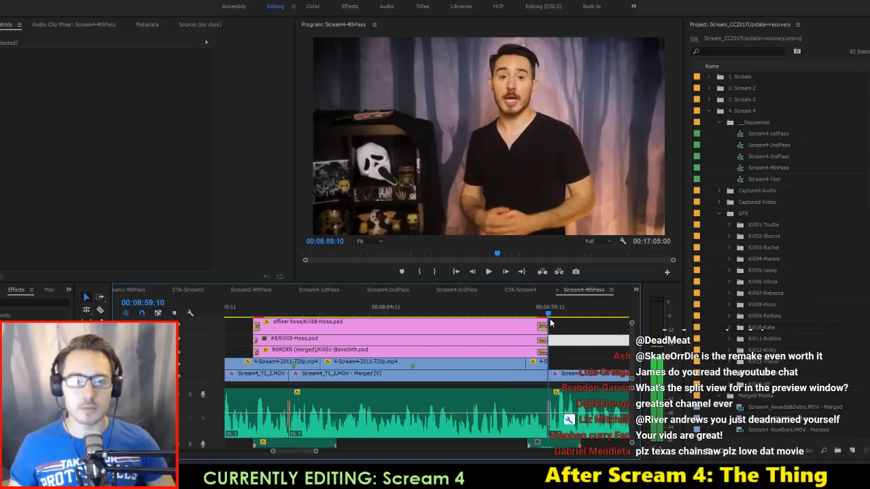
key("space")
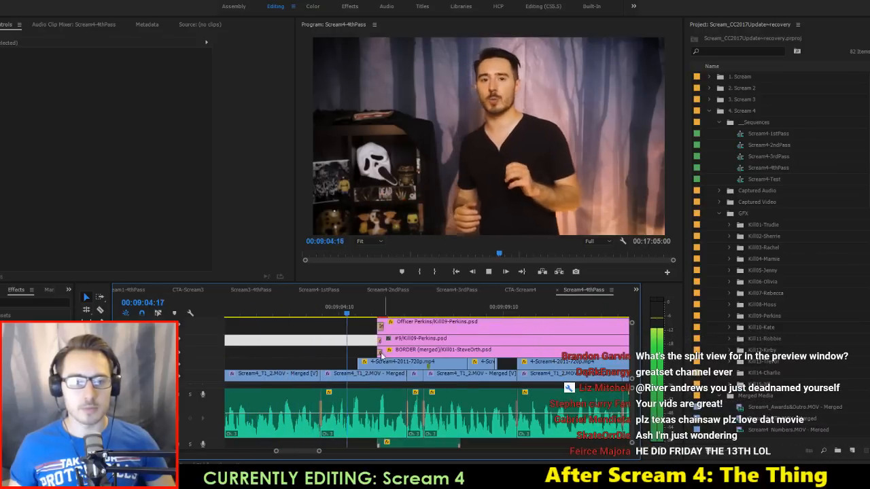
key("space")
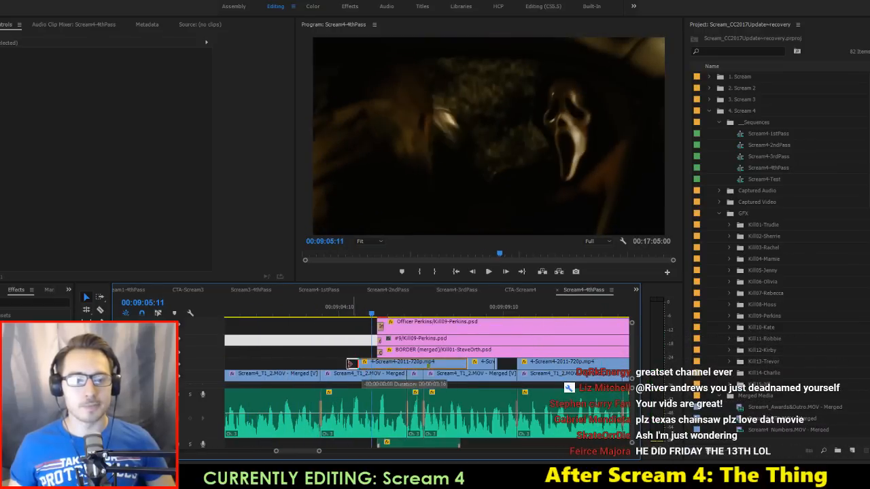
Step: Extend the start of the film clip before the Officer Perkins graphics back to the host clip's cut, replay it and save the project
left_click_drag(351, 364, 325, 365)
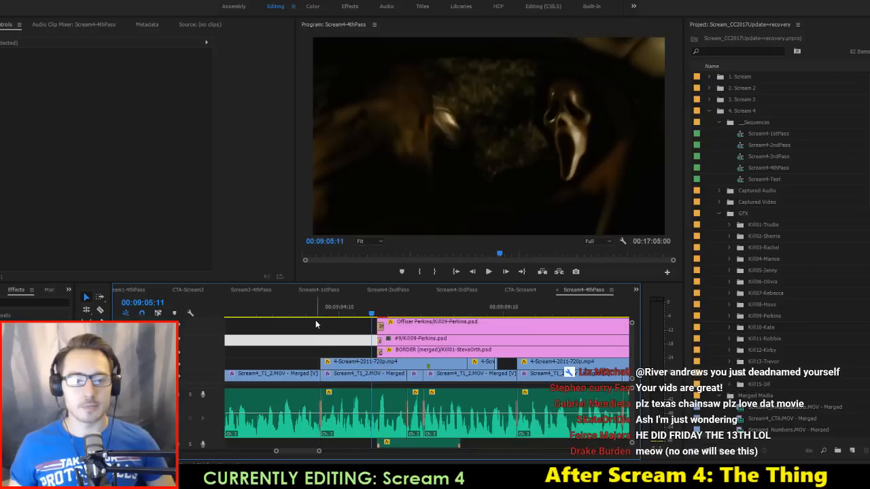
left_click(315, 320)
key("space")
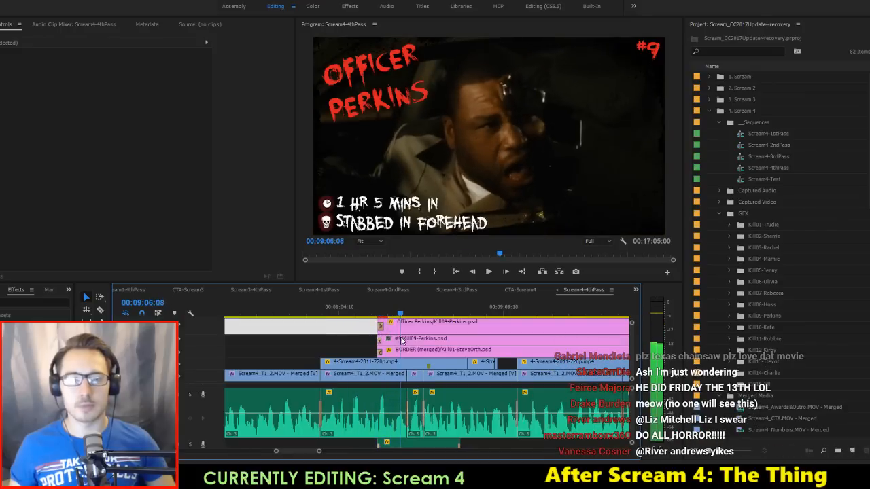
key("ctrl+s")
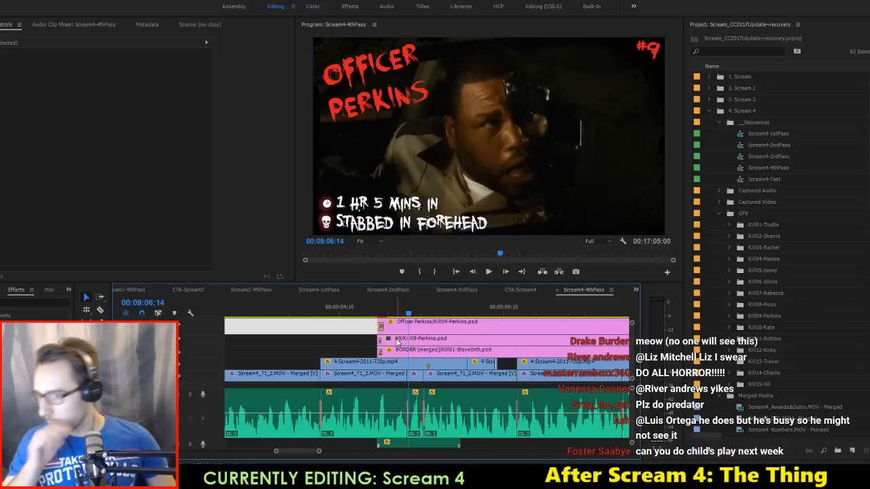
Step: Play to the gap at about 00:09:09:11 and extend the short film clip's end to meet the next film clip
key("space")
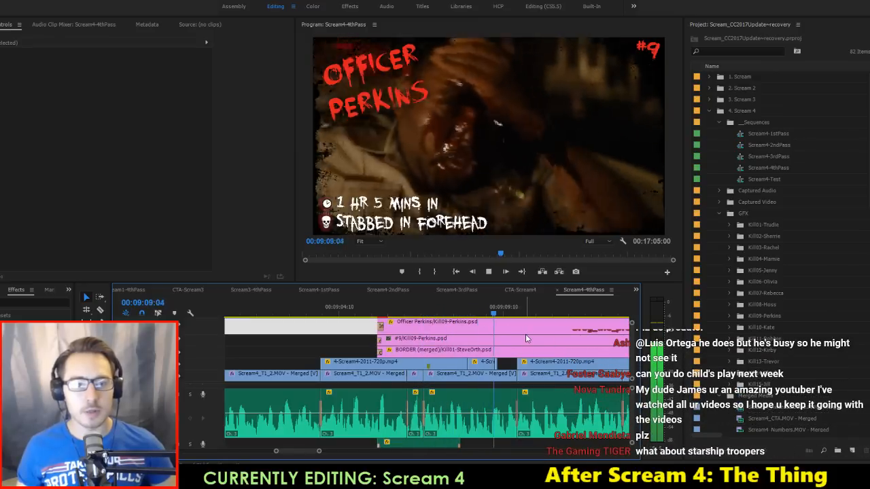
key("space")
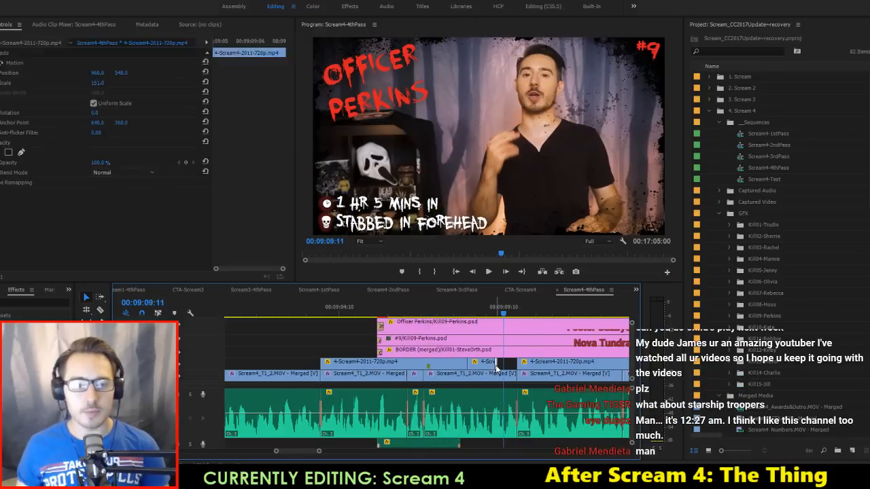
left_click(482, 315)
left_click_drag(483, 316, 570, 326)
scroll(550, 342, "down", 8)
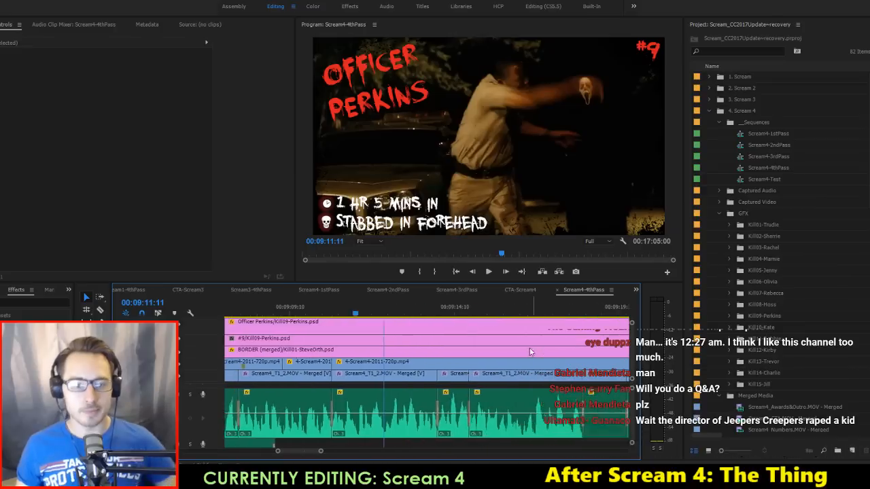
Step: Play the long Officer Perkins film clip from 00:09:11:11 to the end of the kill graphics at 00:09:22:11
scroll(469, 352, "down", 2)
scroll(463, 349, "down", 3)
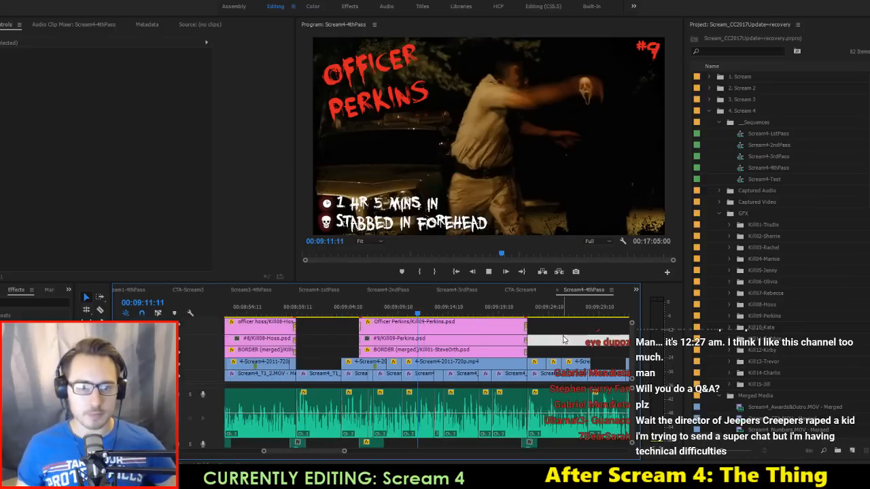
key("space")
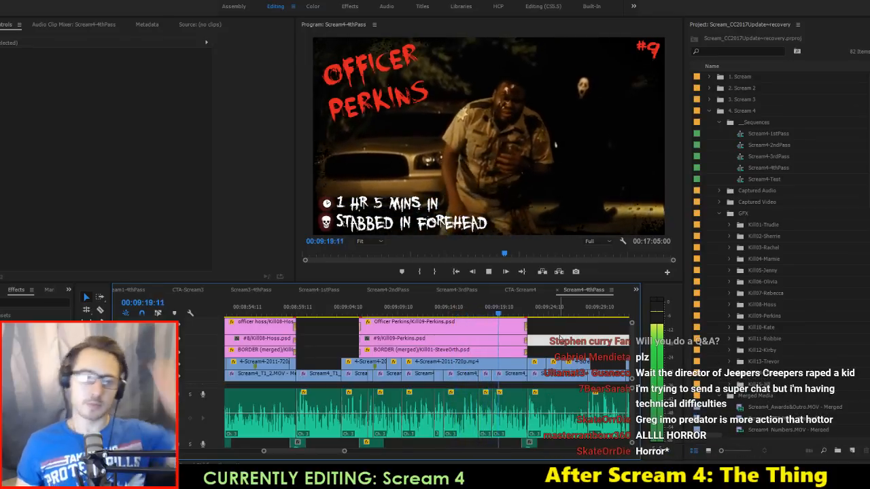
left_click(520, 316)
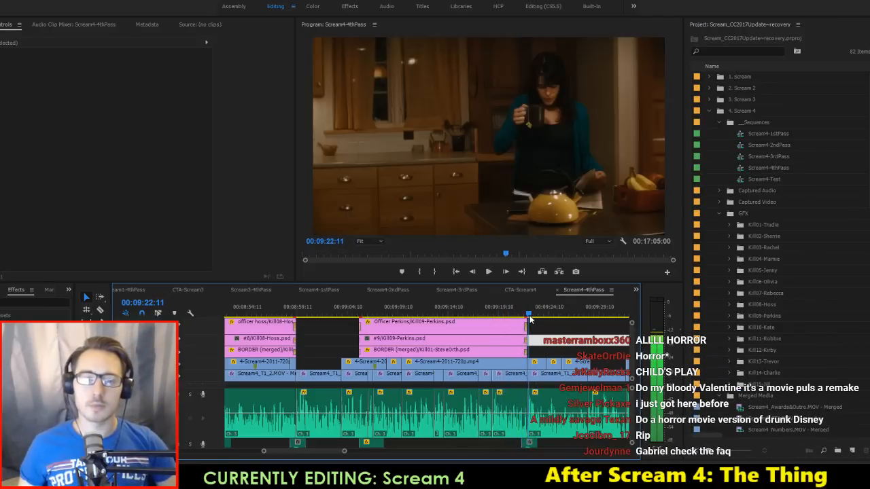
Step: Move the cut between the short film clip and the long Officer Perkins clip to 00:09:11:15
left_click(523, 316)
left_click_drag(496, 322, 405, 327)
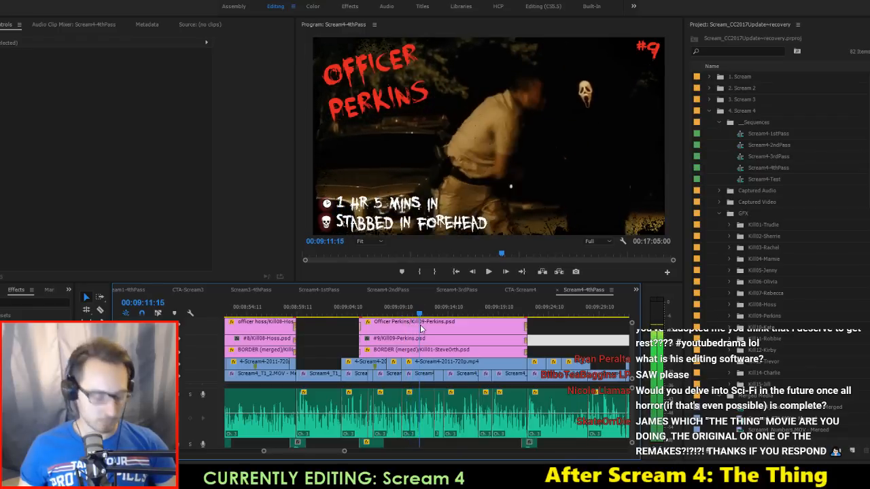
mouse_move(403, 365)
left_mouse_down()
mouse_move(419, 364)
mouse_move(388, 365)
left_mouse_up()
key("v")
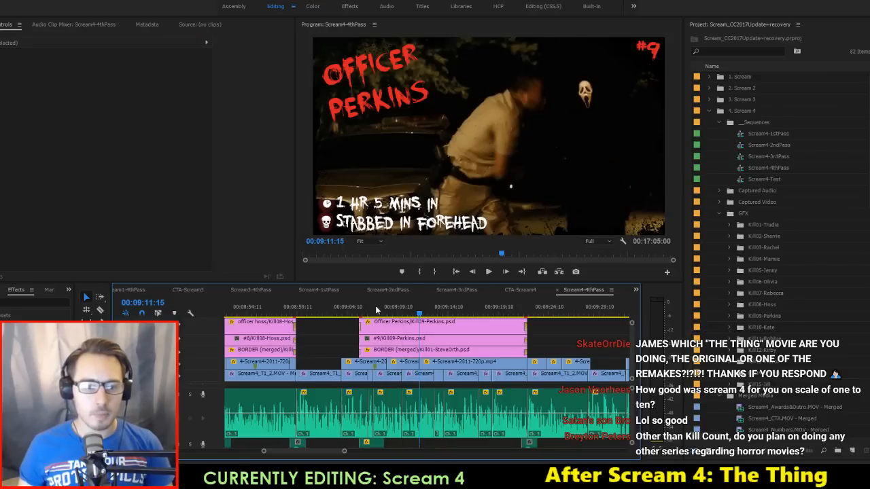
Step: Slip the footage of the long Officer Perkins film clip, replay it and split it at 00:09:16:11
left_click_drag(377, 310, 488, 331)
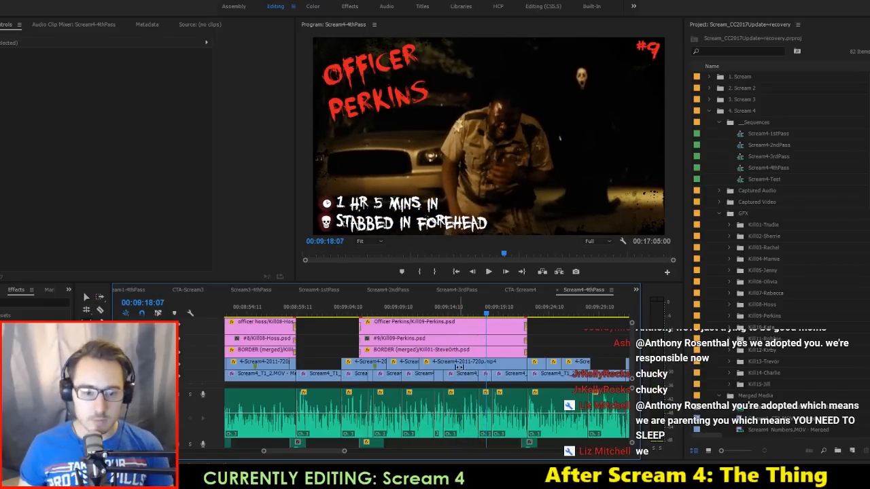
left_click_drag(459, 367, 480, 367)
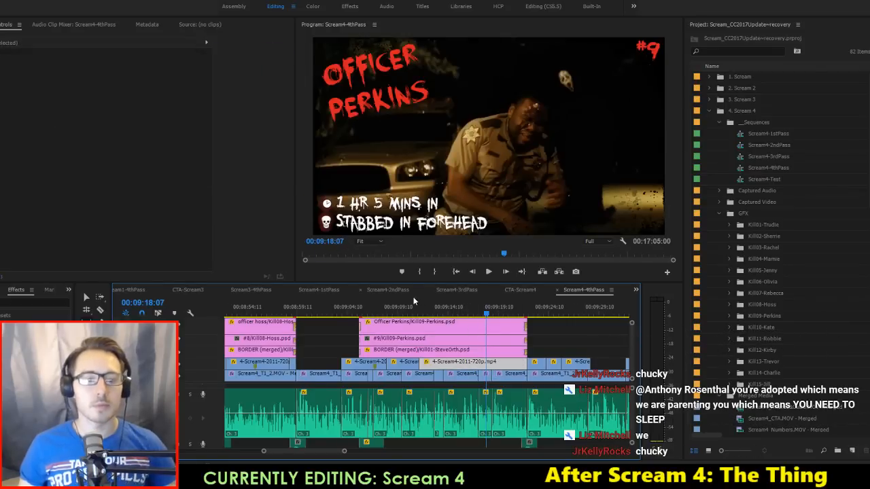
left_click(394, 290)
left_click(569, 289)
key("space")
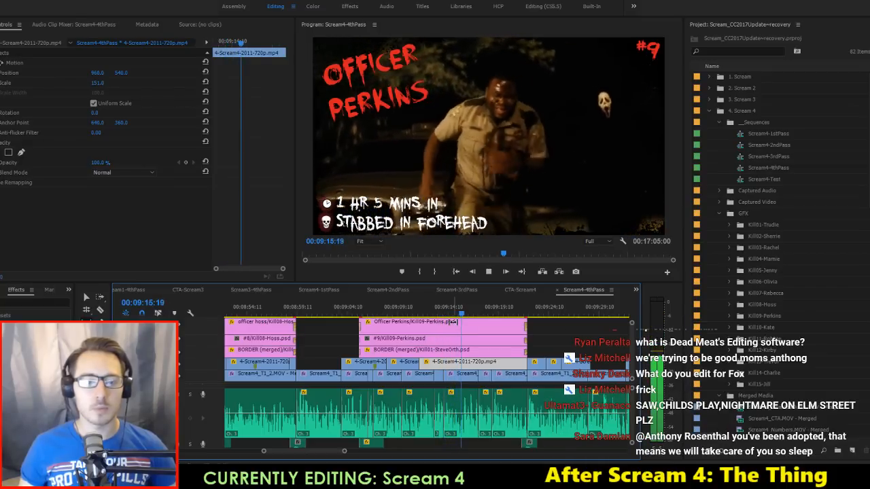
key("space")
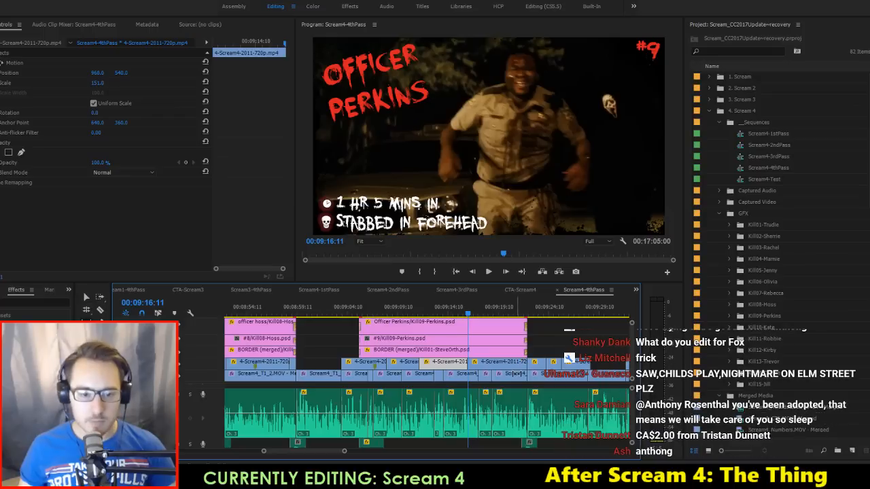
Step: Slip the footage of the film clip after the split and play it through 00:09:18:13
left_click_drag(512, 365, 466, 365)
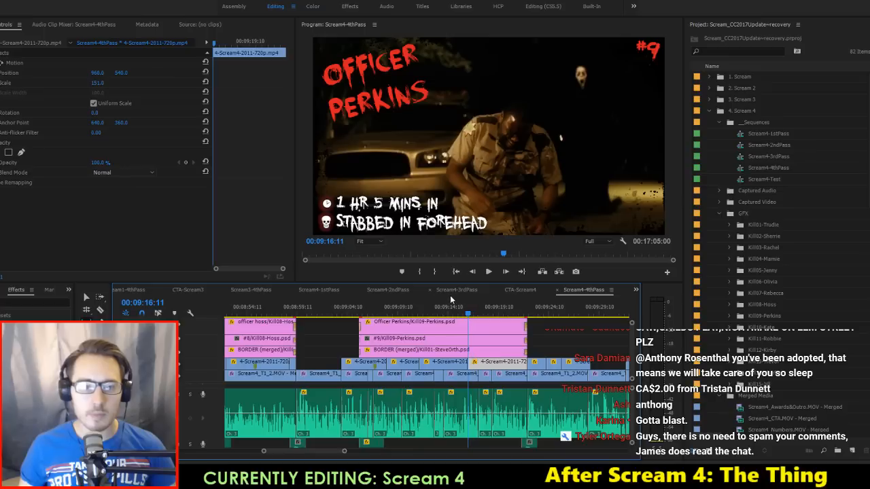
key("space")
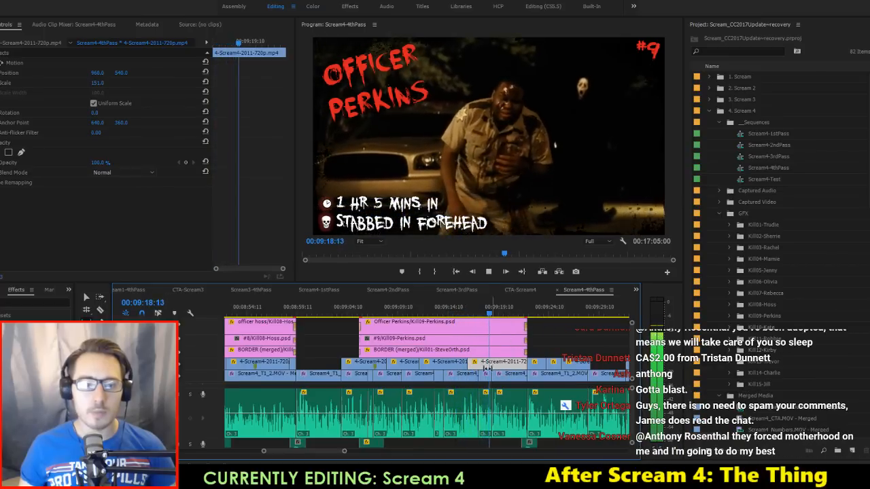
Step: Roll the cut between the two Officer Perkins film clips back to 00:09:15:17 and replay through 00:09:17:07
left_click(449, 308)
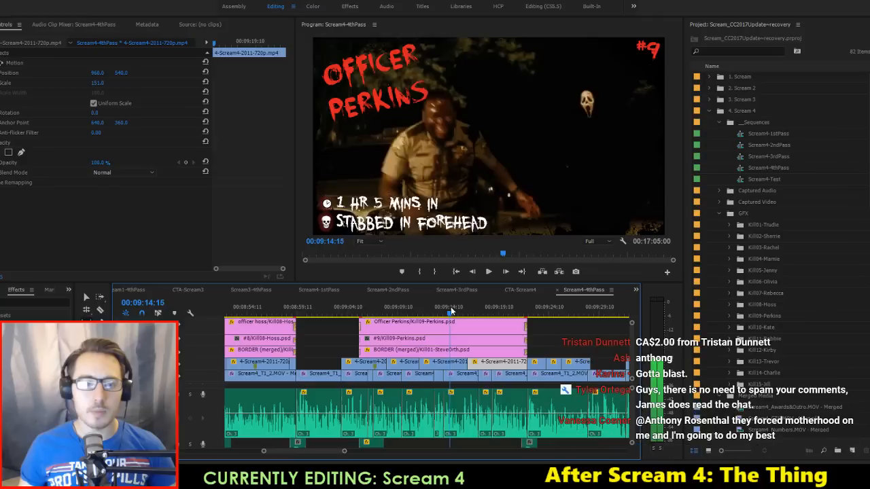
left_click_drag(450, 310, 464, 316)
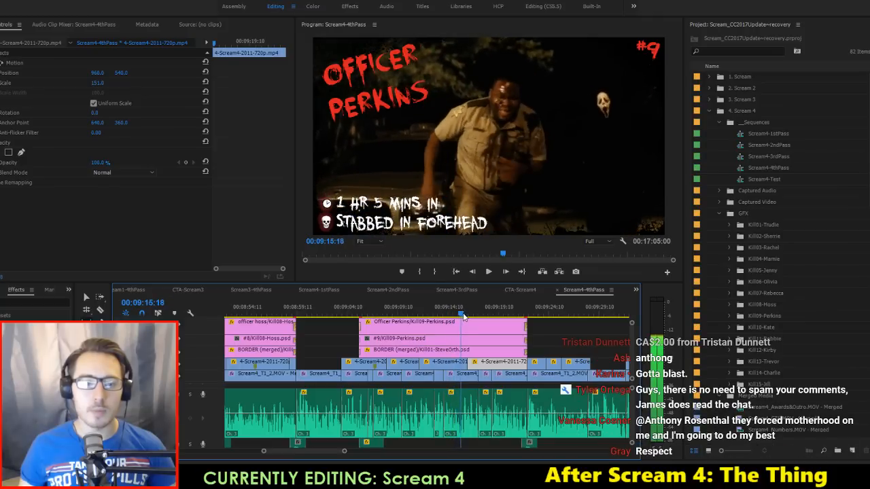
key("Right")
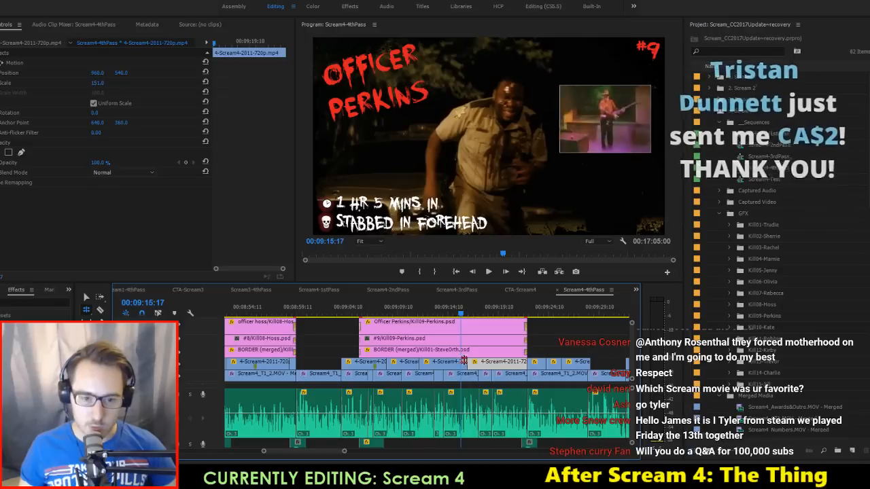
left_click_drag(456, 365, 461, 365)
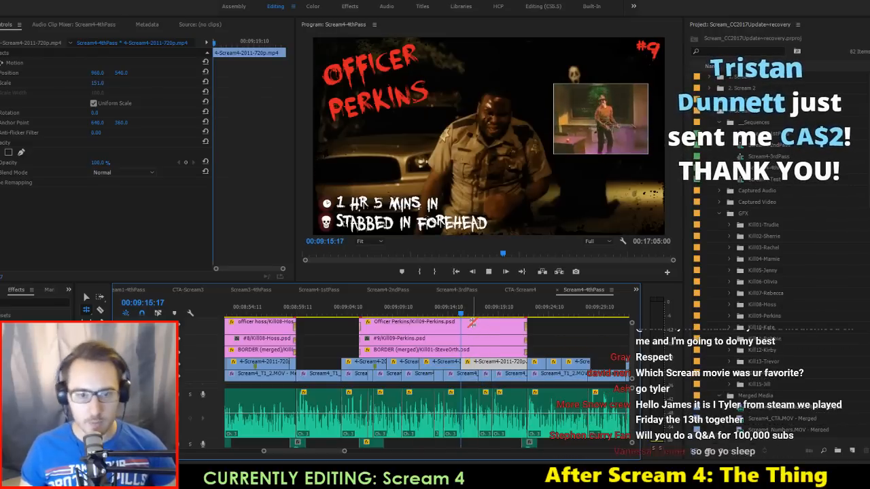
key("space")
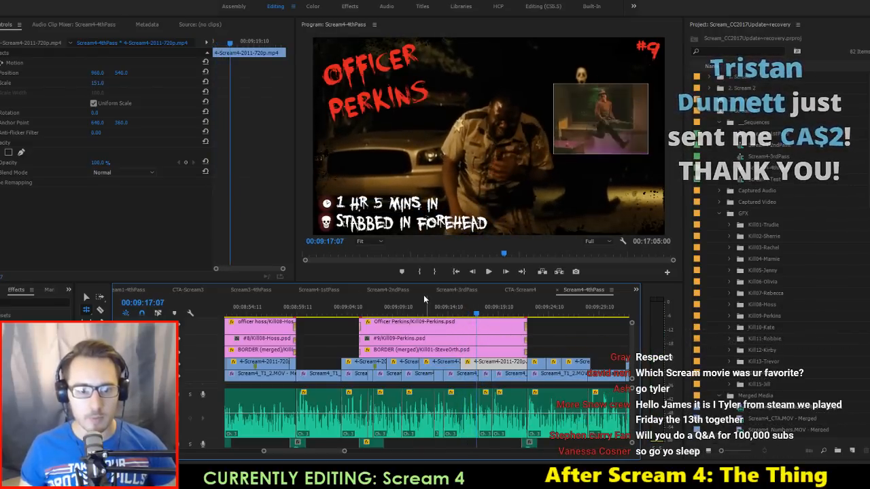
Step: Replay across the cut at 00:09:15:17 to 00:09:16:20, slip the footage of the film clip after it and check it again
left_click(391, 290)
left_click(571, 289)
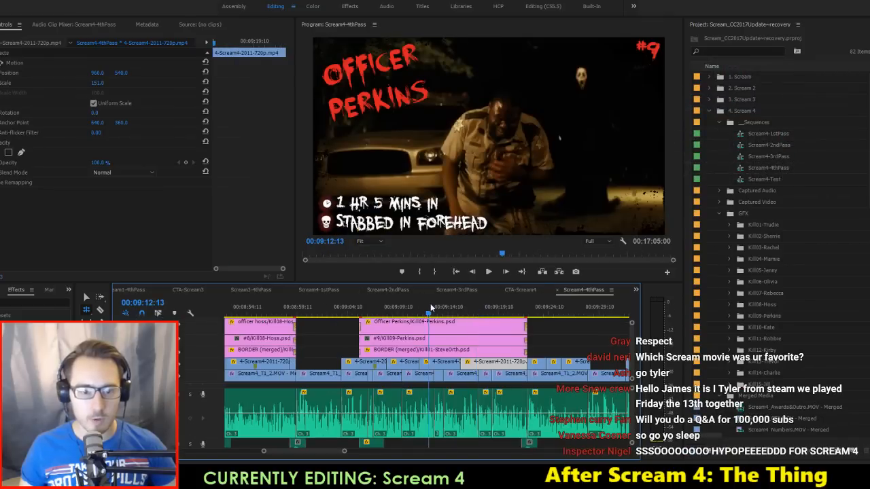
left_click(449, 310)
mouse_move(448, 311)
left_mouse_down()
mouse_move(421, 316)
mouse_move(460, 317)
left_mouse_up()
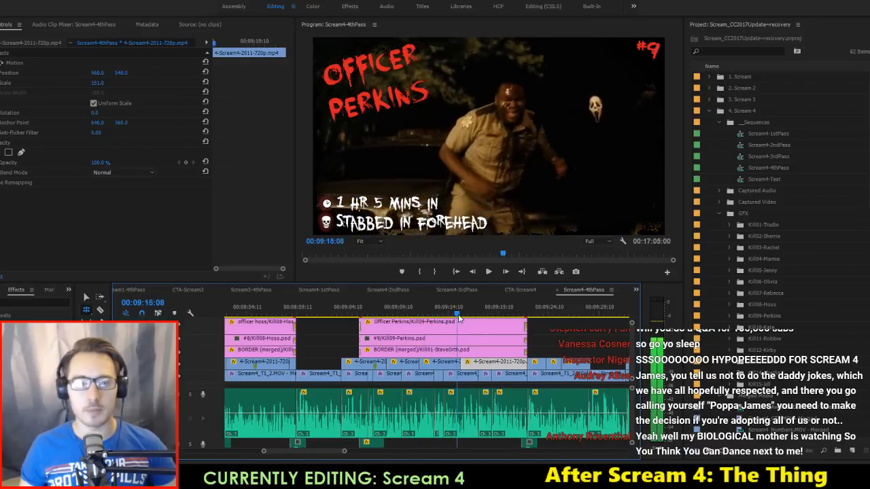
key("space")
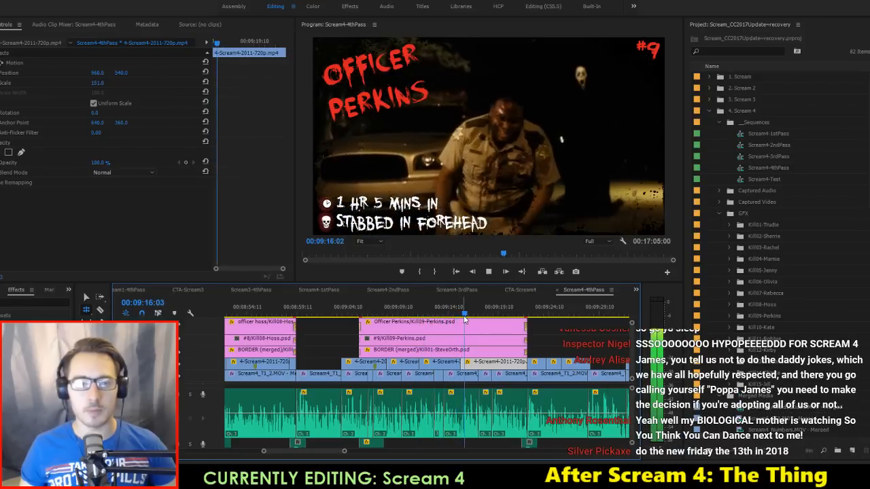
key("space")
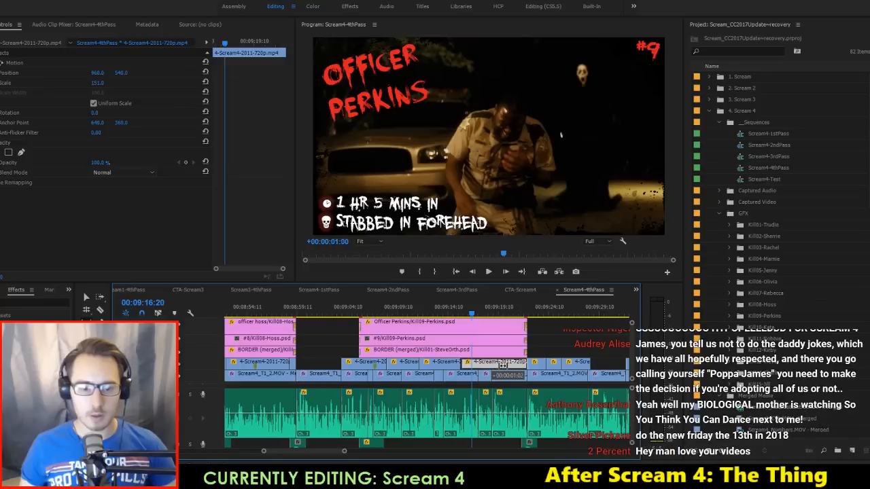
left_click_drag(488, 367, 529, 362)
key("space")
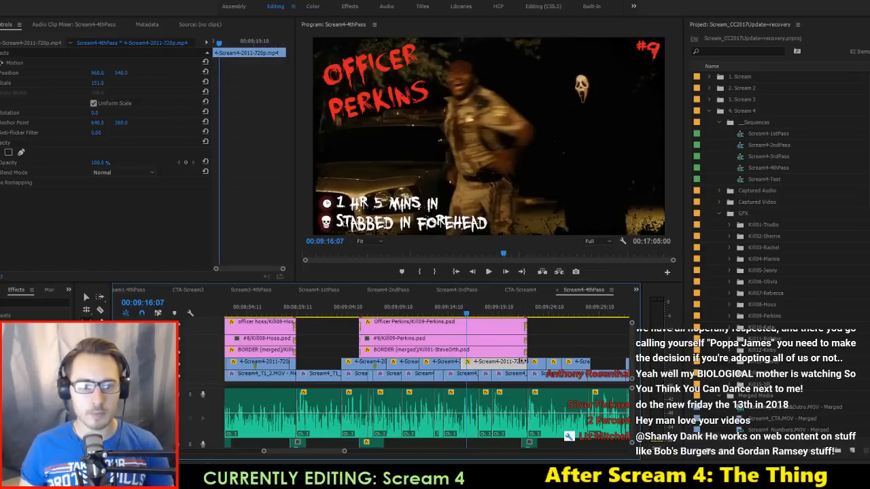
Step: Delete the film clip at 00:09:16:07 and extend the preceding film clip over the gap to the end of the Officer Perkins graphics
key("Delete")
key("v")
left_click_drag(459, 365, 578, 367)
key("space")
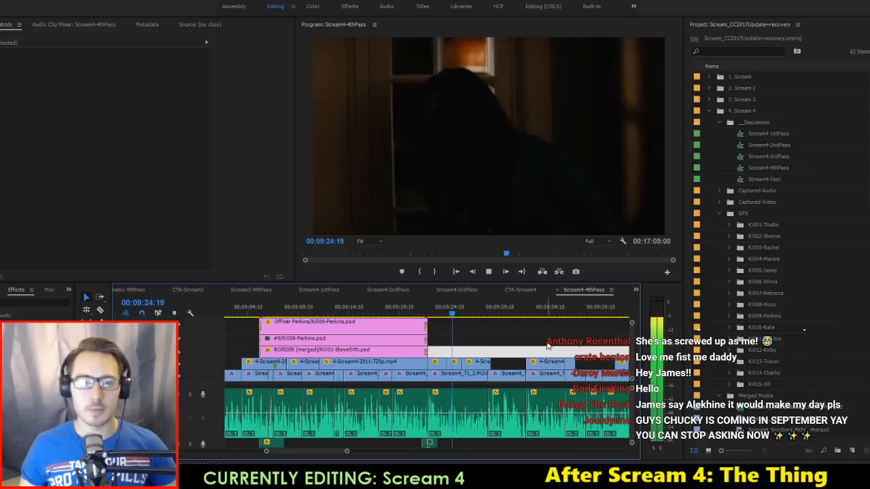
key("space")
Step: Shift the kitchen film clip at 00:09:26:04 so it starts at 00:09:25:23, directly after the extended window clip
scroll(495, 350, "up", 1)
left_click_drag(491, 310, 522, 329)
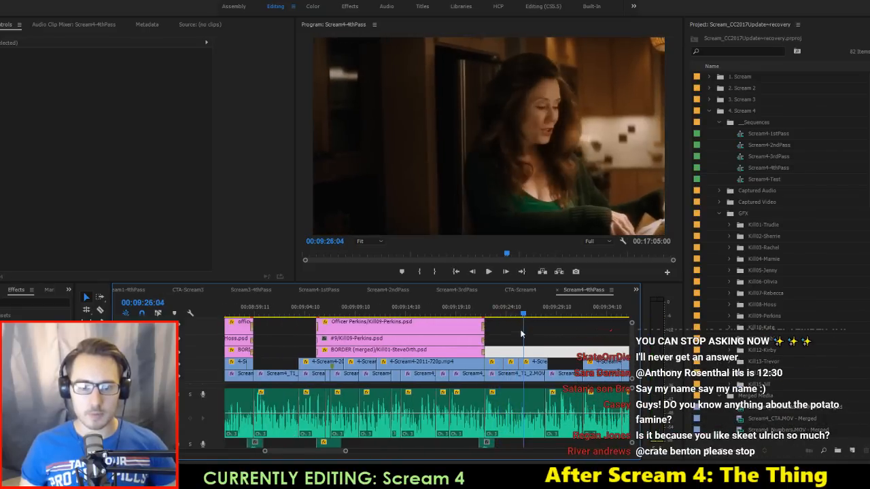
scroll(530, 342, "up", 2)
scroll(531, 343, "up", 2)
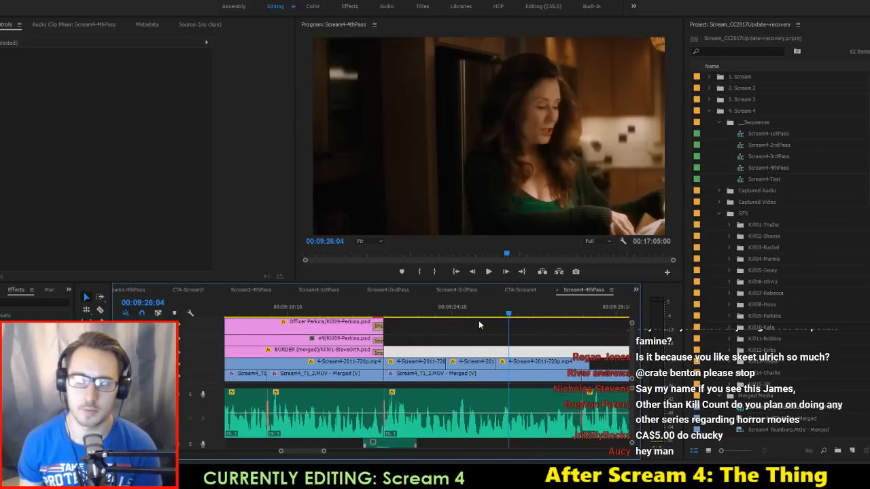
mouse_move(521, 364)
left_mouse_down()
mouse_move(552, 364)
mouse_move(526, 361)
left_mouse_up()
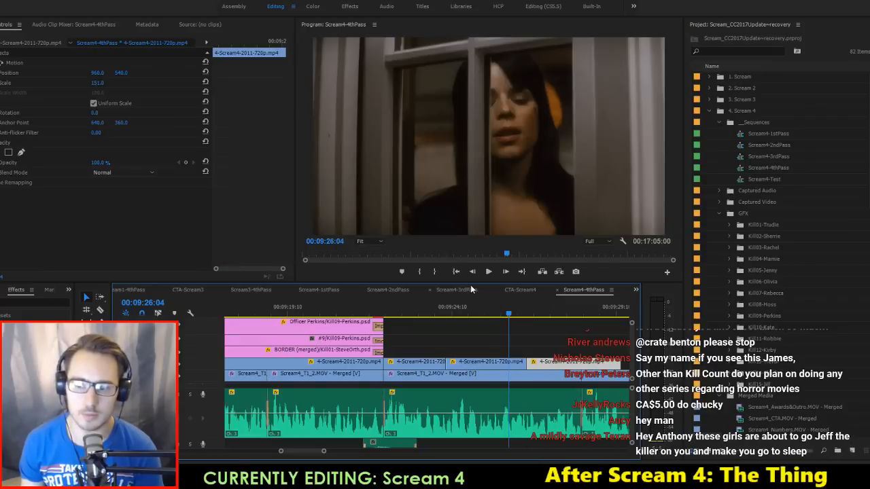
left_click_drag(463, 306, 503, 319)
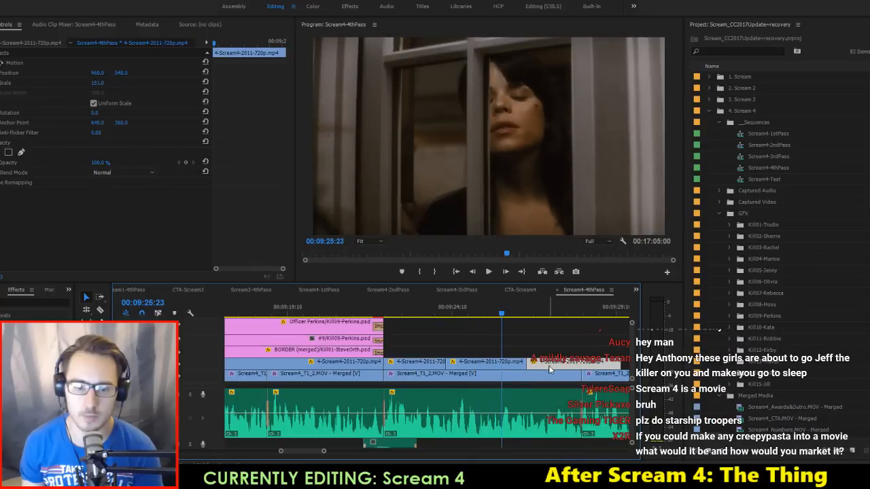
Step: Play the kitchen clip to 00:09:28:13, split it at the host footage's cut just before there and delete the remainder
key("space")
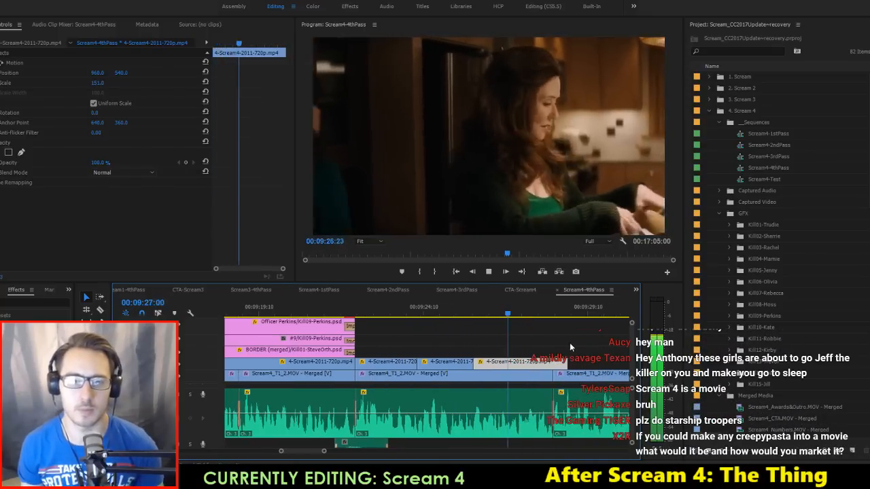
key("space")
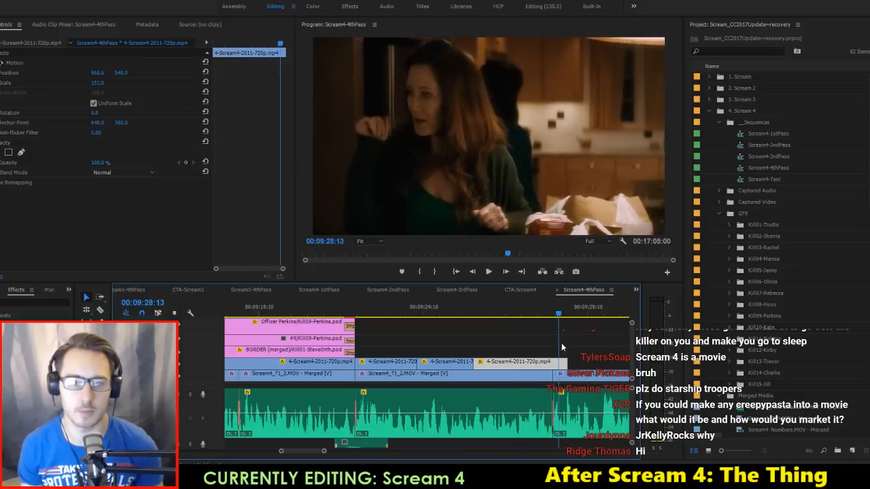
key("c")
left_click(557, 363)
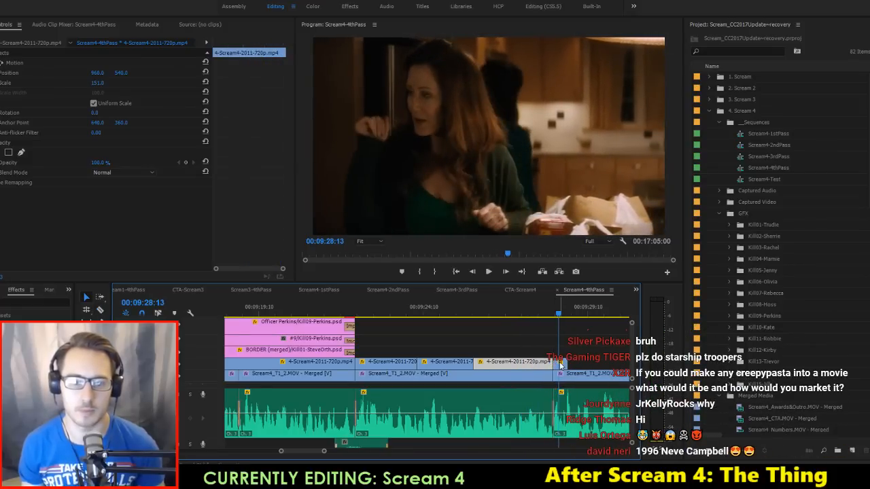
left_click(561, 366)
key("Delete")
Step: Replay the window and kitchen film clips from 00:09:24:06 through 00:09:26:18 and save the project
key("Up")
key("Up")
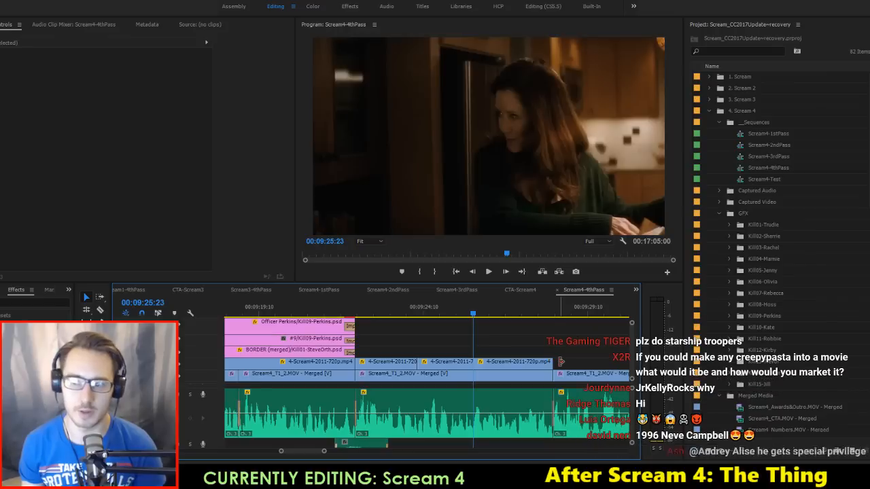
key("Up")
key("Up")
key("Up")
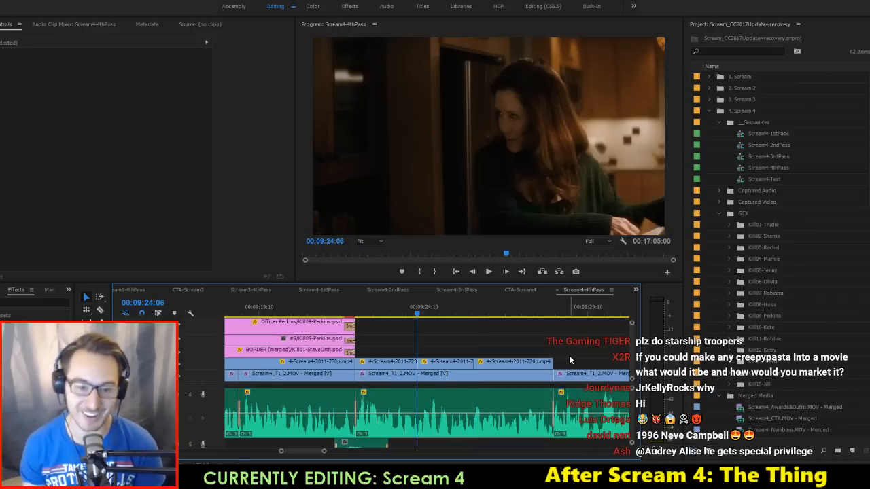
key("space")
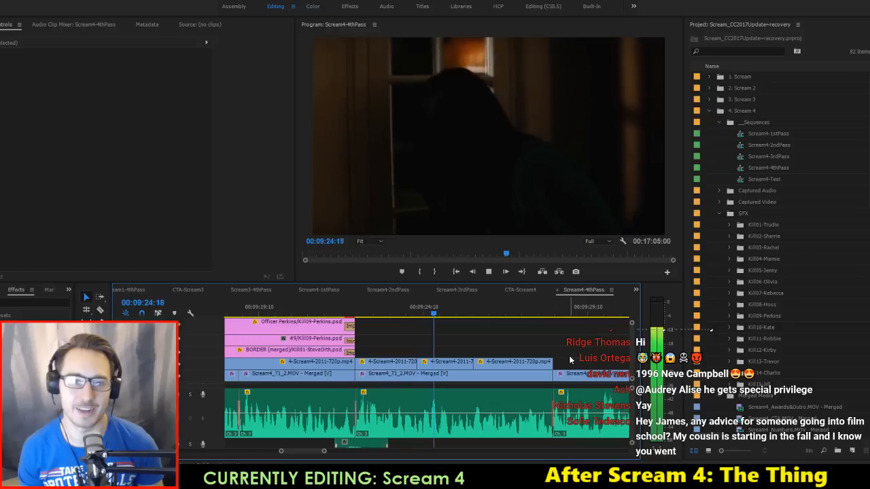
key("space")
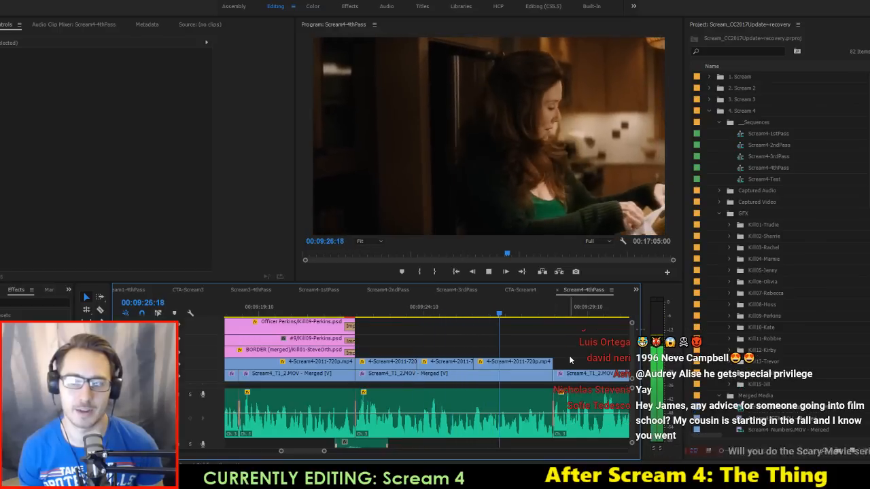
key("ctrl+s")
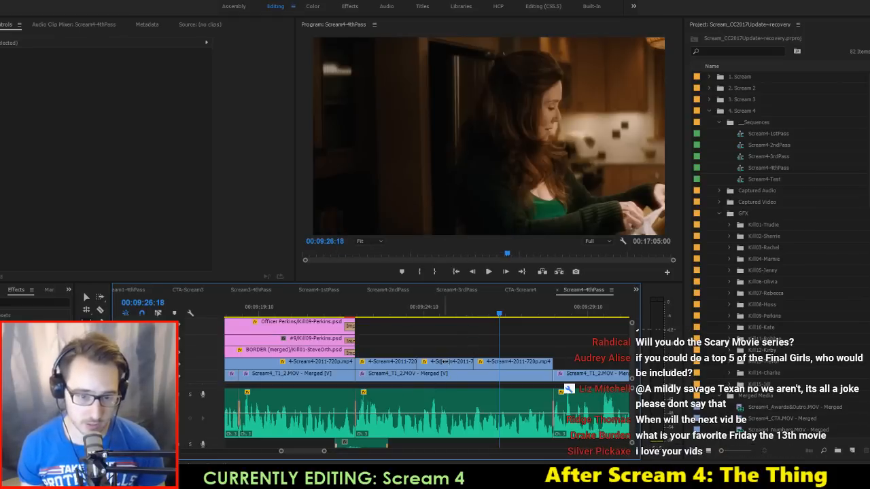
Step: Slip the footage of the window film clip between 00:09:24:06 and 00:09:25:23 and replay across its start
left_click_drag(443, 362, 434, 364)
left_click(408, 310)
key("space")
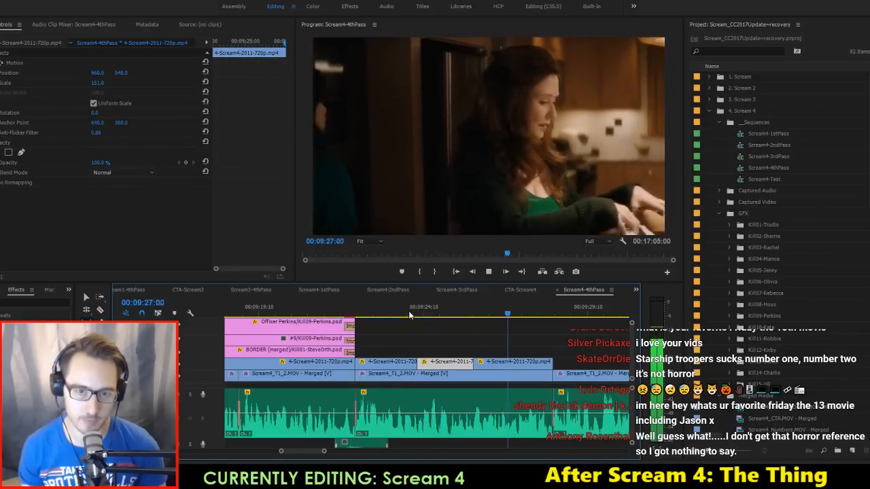
left_click(400, 309)
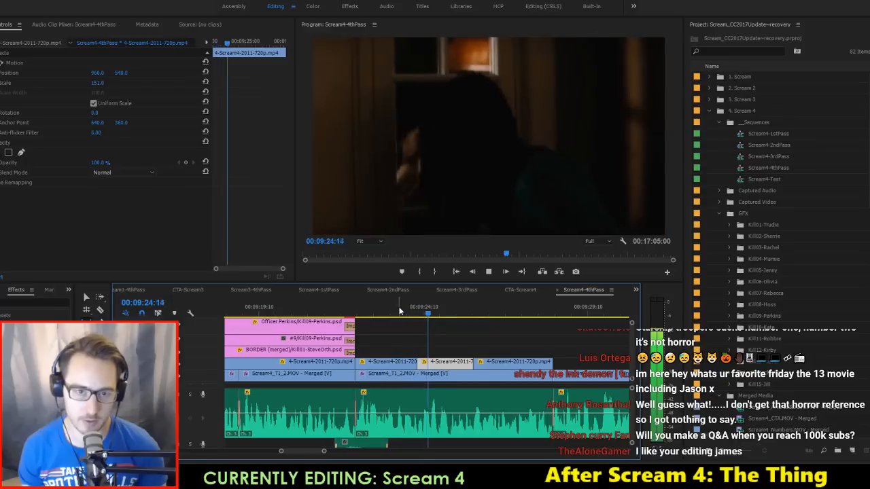
key("space")
Step: Slip the window film clip's footage in the opposite direction and save the project
left_click_drag(435, 364, 443, 366)
key("ctrl+s")
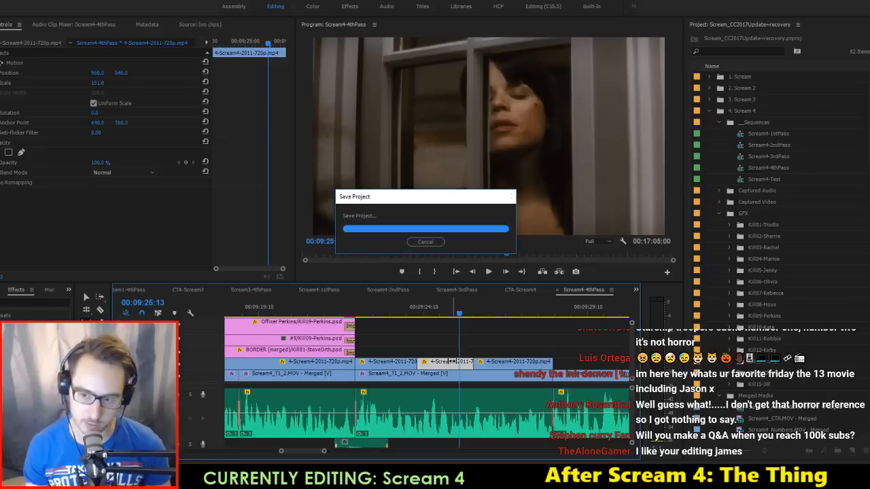
key("v")
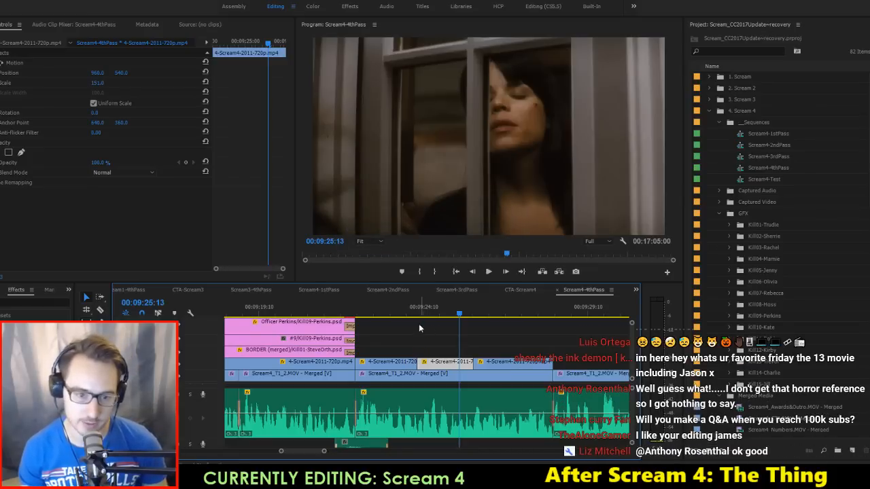
Step: Replay the window clip from 00:09:23:18 and review the sequence through 00:09:36:18
left_click(399, 314)
left_click(426, 327)
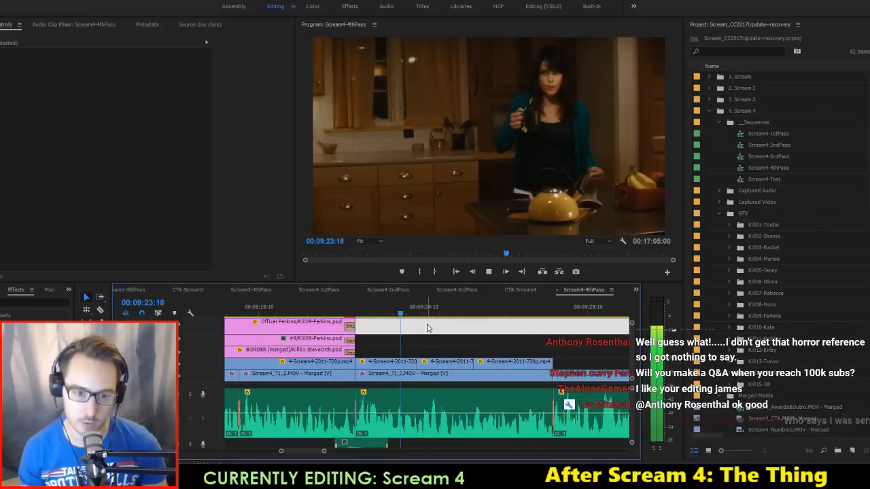
key("space")
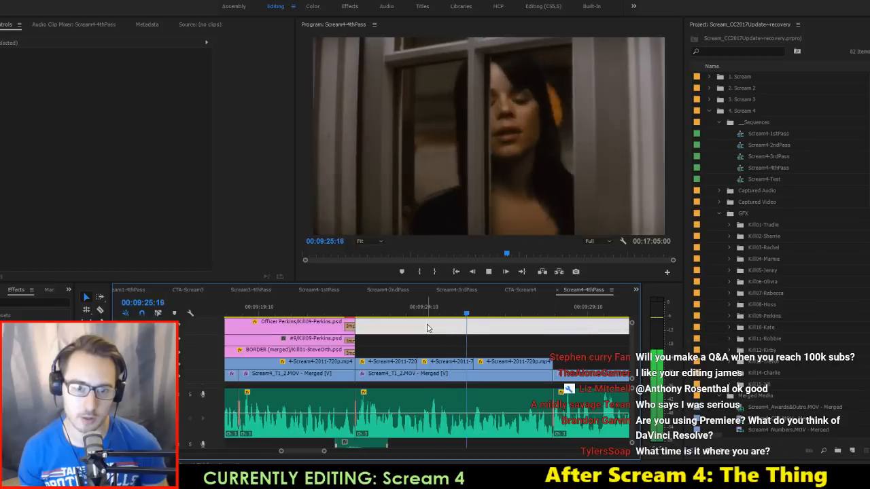
left_click_drag(449, 314, 472, 318)
key("space")
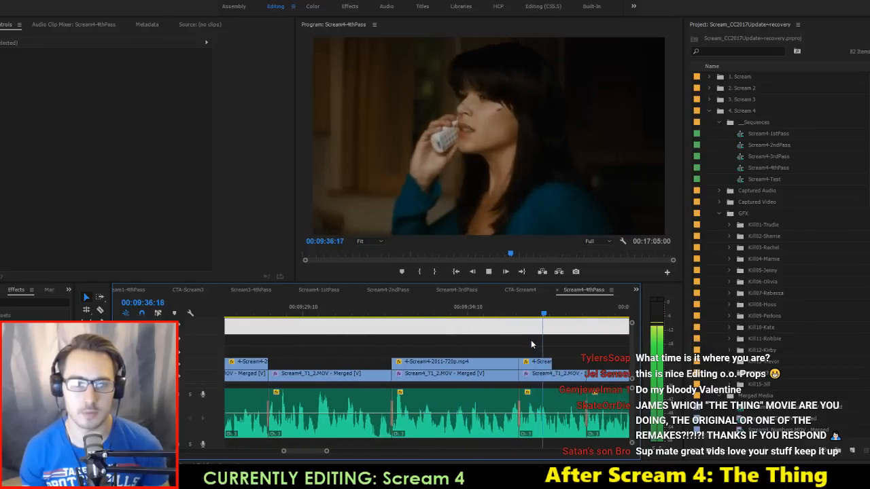
key("space")
Step: Extend the phone call film clip at 00:09:36:18 to the end of the host clip beneath it and play through 00:09:39:22
left_click_drag(499, 361, 548, 361)
key("space")
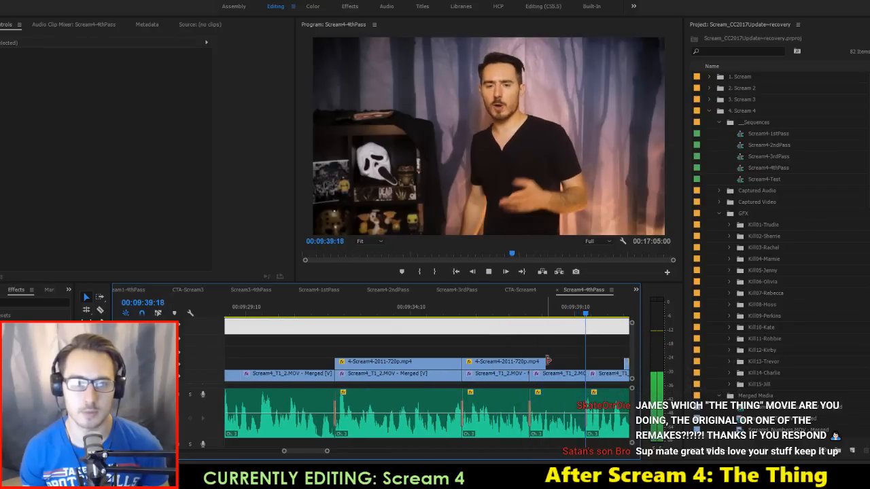
left_click_drag(548, 361, 529, 361)
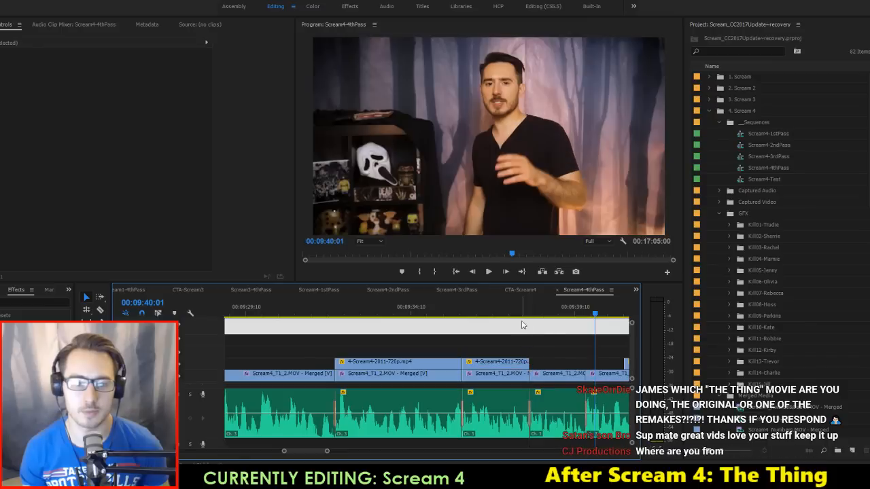
left_click(516, 314)
key("space")
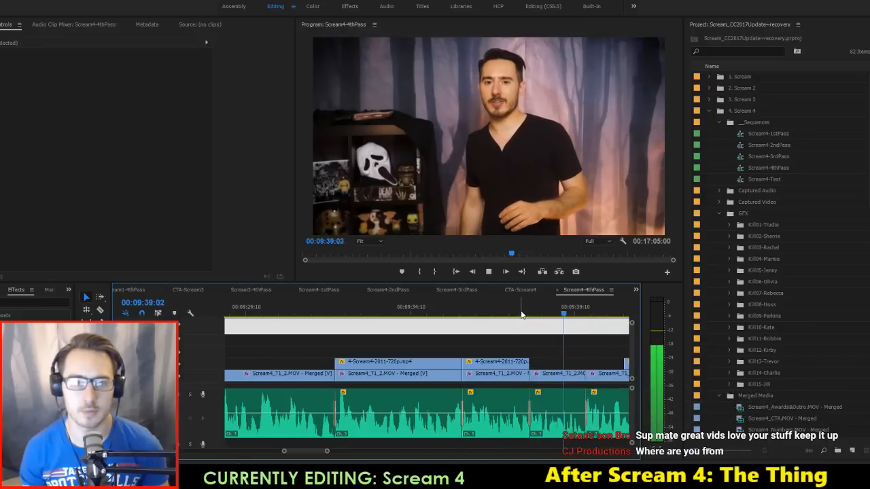
key("space")
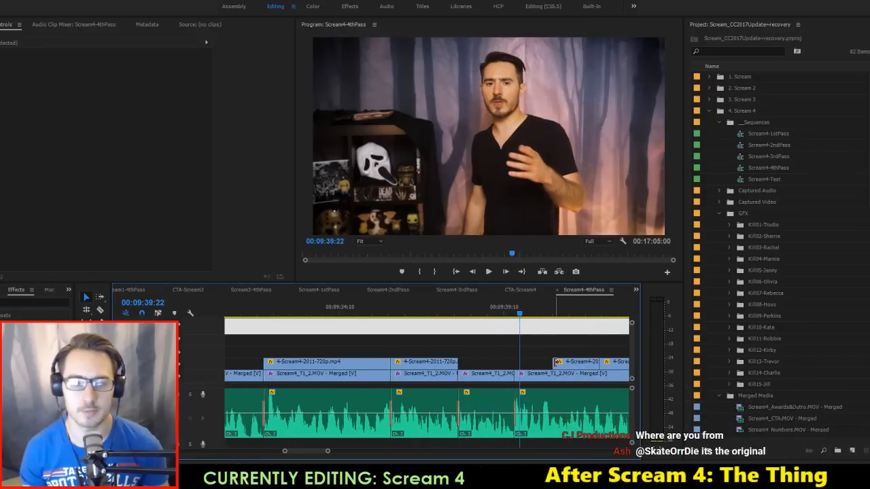
Step: Extend the start of the doorway film clip back to the host cut just before 00:09:39:22 and play through 00:09:42:23
left_click_drag(556, 362, 518, 362)
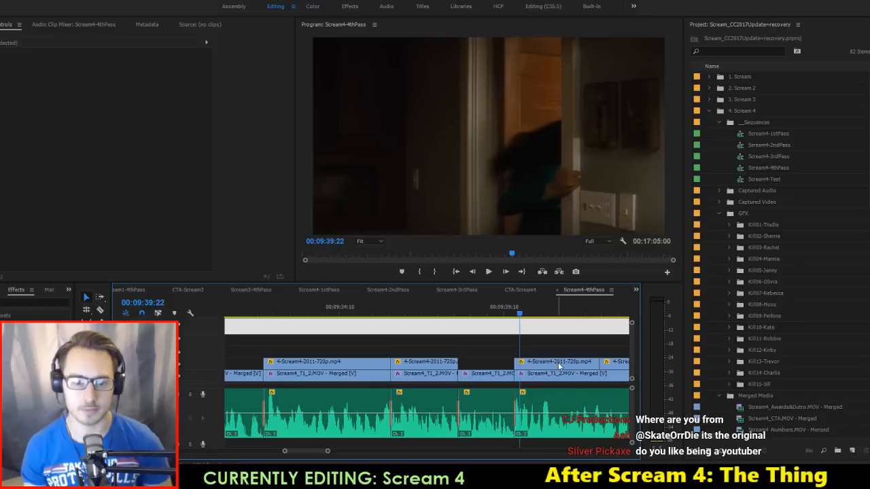
key("space")
key("minus")
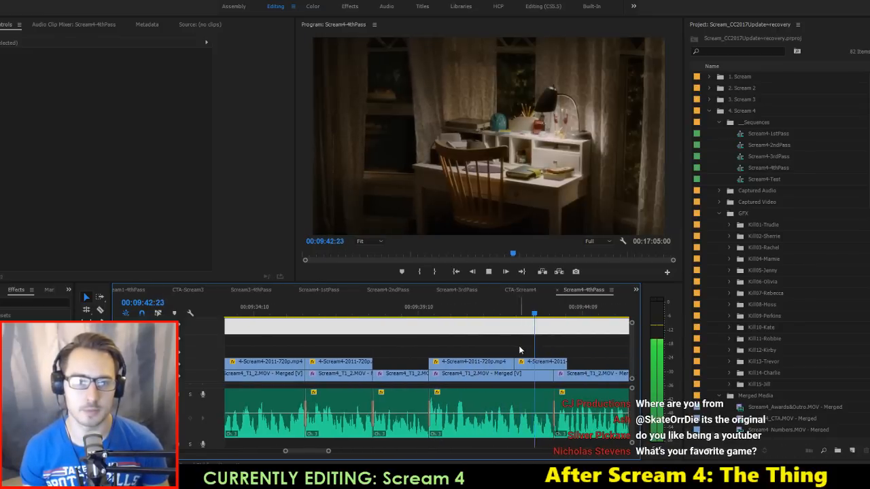
key("space")
Step: Split the doorway film clip at 00:09:41:00 and slip the footage of its first part
left_click_drag(471, 316, 472, 319)
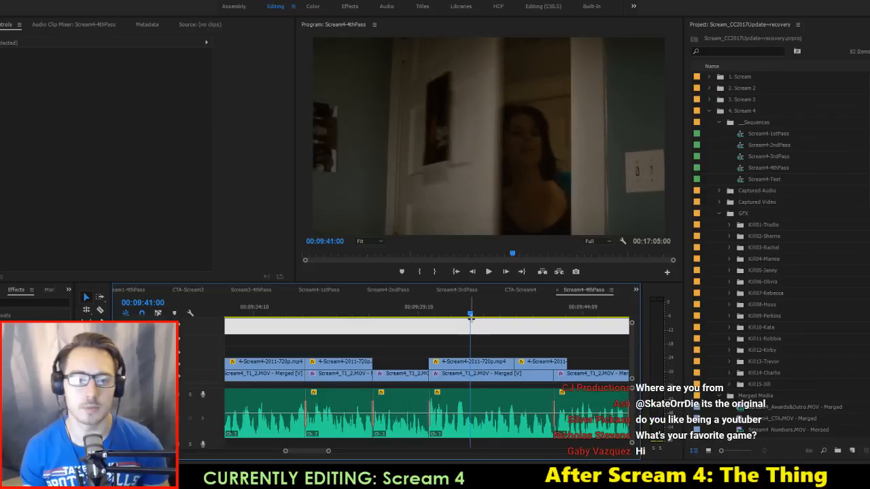
left_click(474, 362)
key("v")
key("y")
left_click_drag(460, 364, 533, 369)
Step: Replay the split doorway clips through 00:09:43:14 and save the project
key("Up")
key("space")
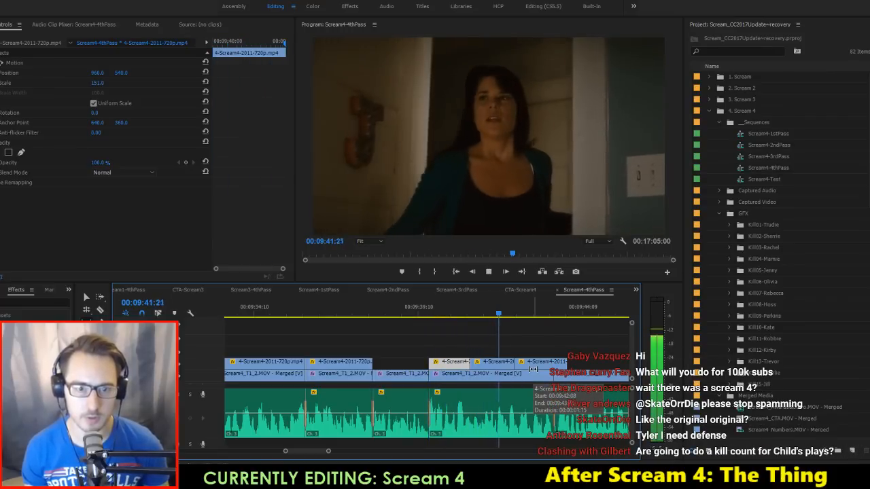
key("space")
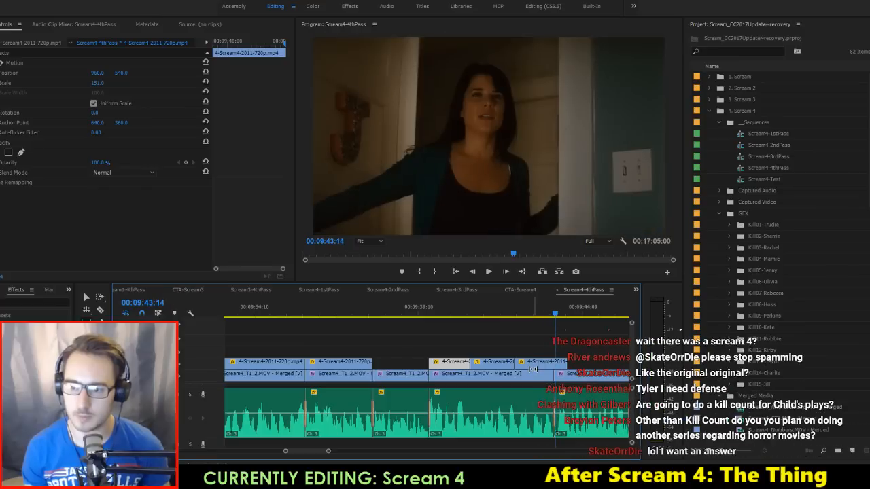
key("ctrl+s")
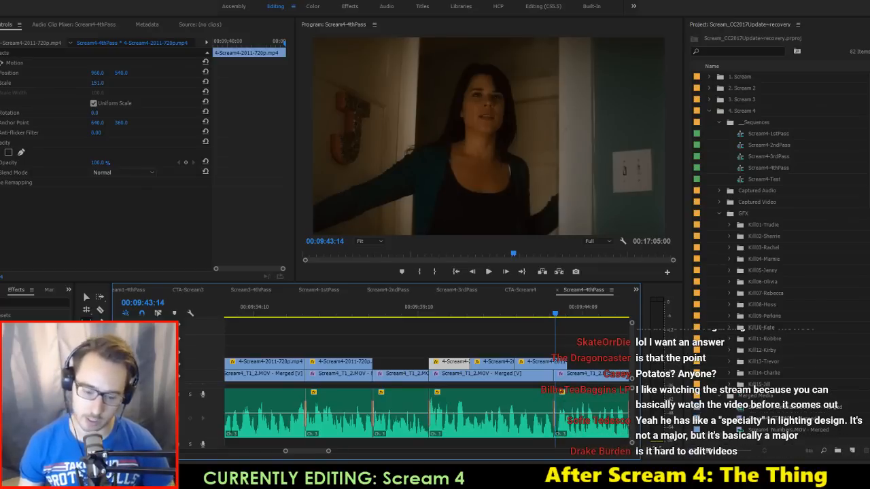
key("ctrl+s")
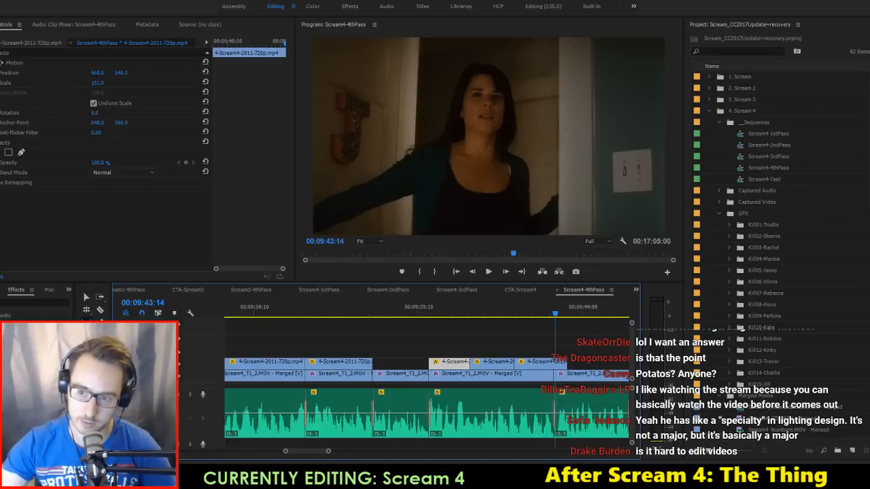
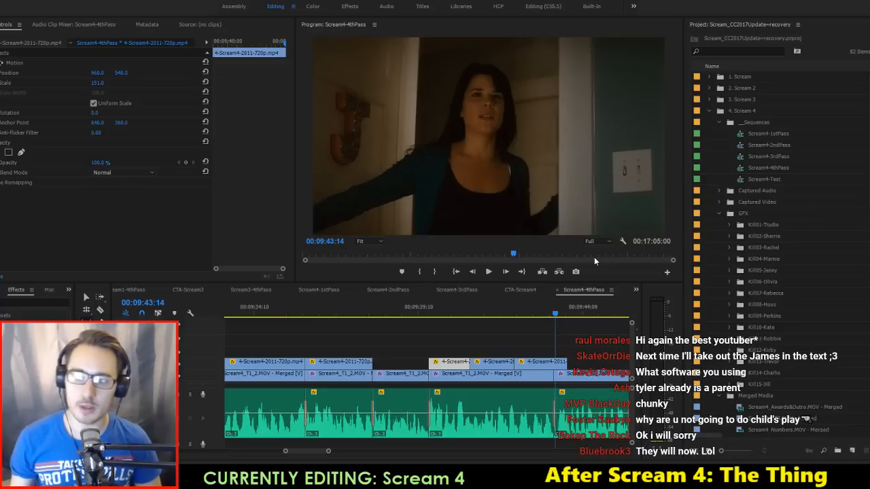
Step: Replay the desk shot before 00:09:43:10, shift its film clip slightly later and extend its start back to the preceding clip
left_click(520, 306)
key("space")
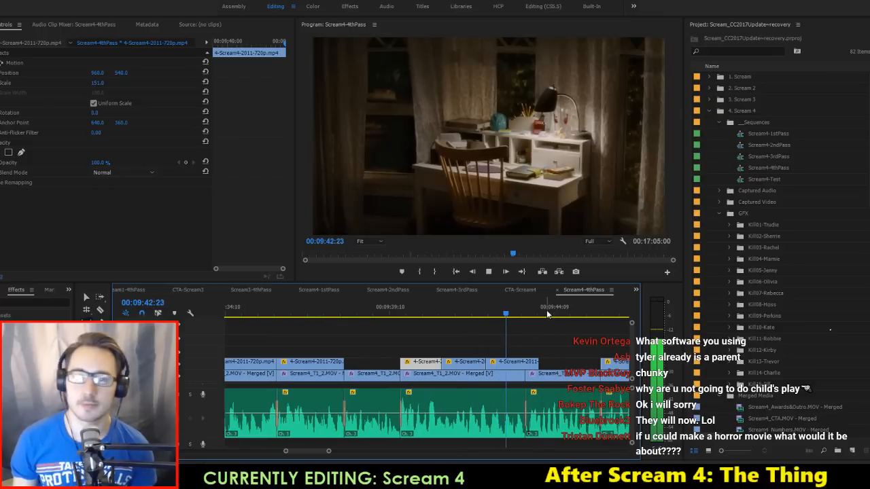
key("space")
left_click(521, 307)
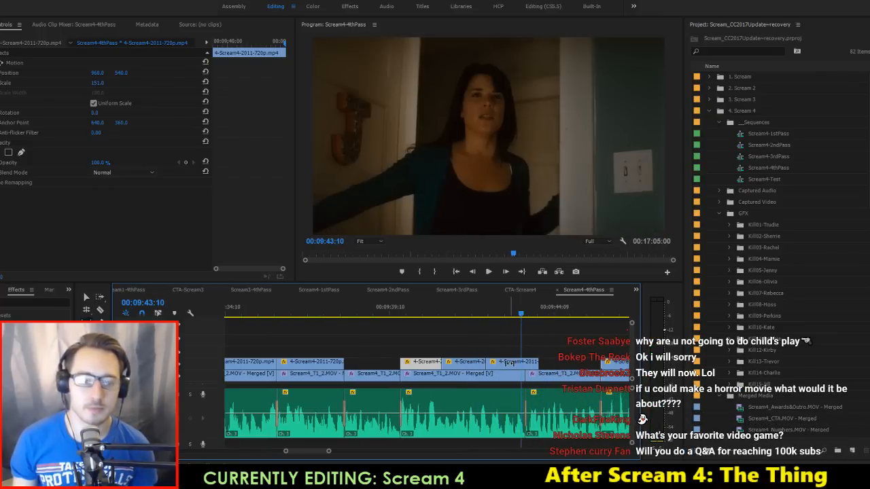
key("v")
left_click_drag(511, 364, 485, 362)
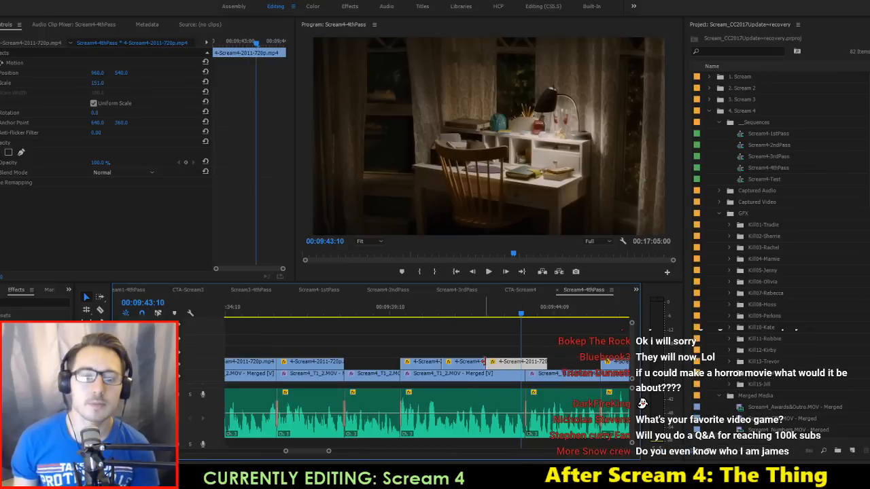
Step: Split the desk shot film clip at 00:09:43:15 and extend the end of its second part to the next film clip
key("space")
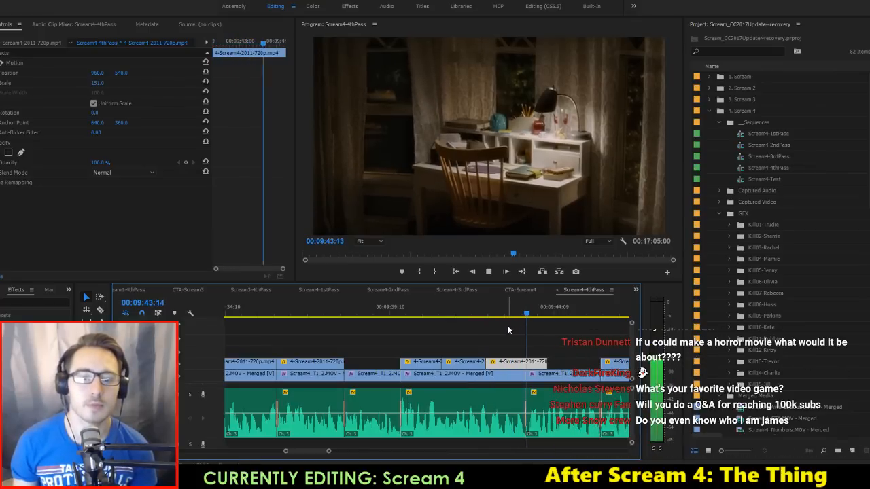
key("space")
key("c")
left_click(528, 362)
key("v")
left_click_drag(546, 361, 678, 360)
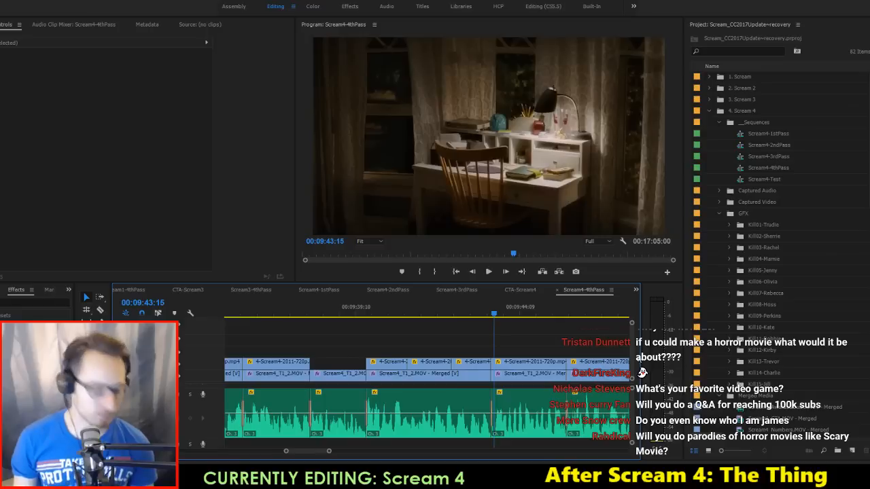
Step: Slip the footage of the second desk clip to a different moment and play the sequence on to 00:09:49:18
left_click_drag(518, 367, 282, 355)
key("space")
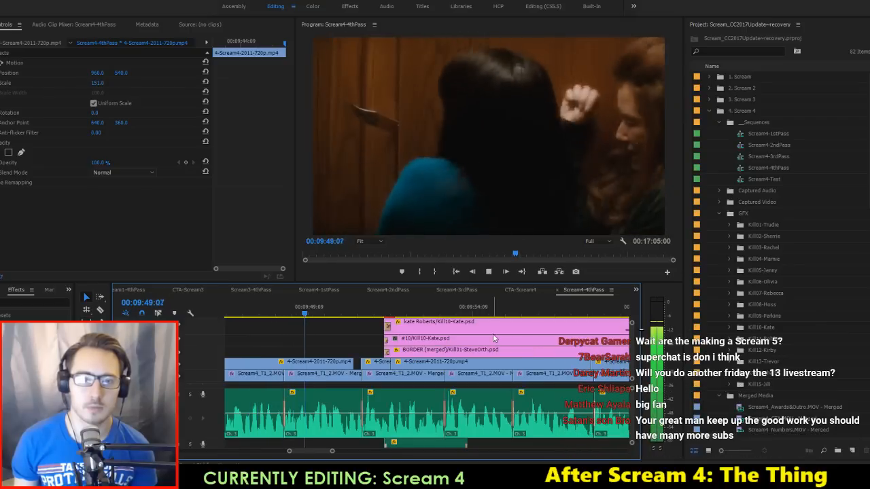
key("space")
Step: Extend the end of the door stabbing film clip to the next film clip and check the shot change around 00:09:49:00 frame by frame
scroll(358, 345, "up", 2)
scroll(356, 342, "up", 1)
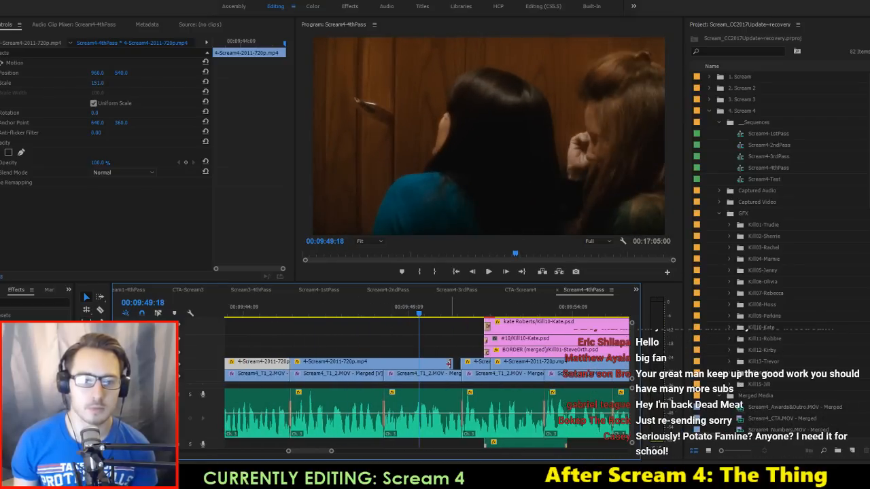
left_click(383, 315)
mouse_move(385, 318)
left_mouse_down()
mouse_move(404, 321)
mouse_move(397, 322)
left_mouse_up()
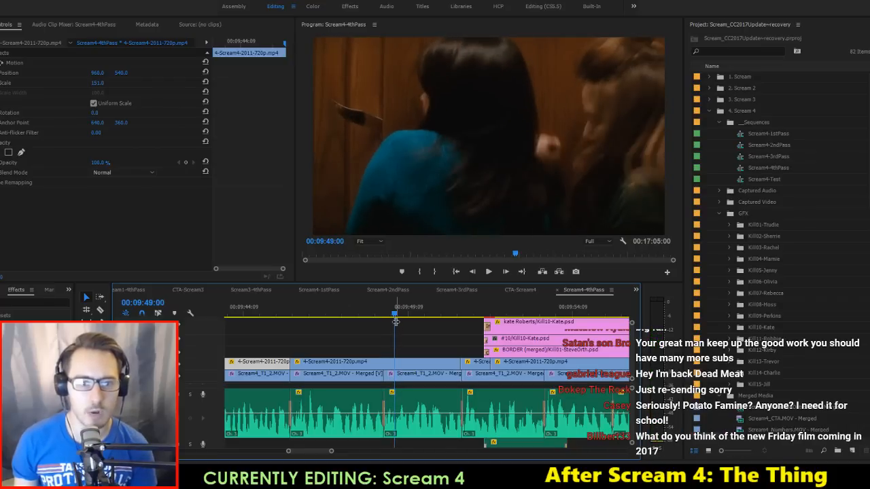
key("Left")
key("Right")
key("Left")
key("Left")
key("Left")
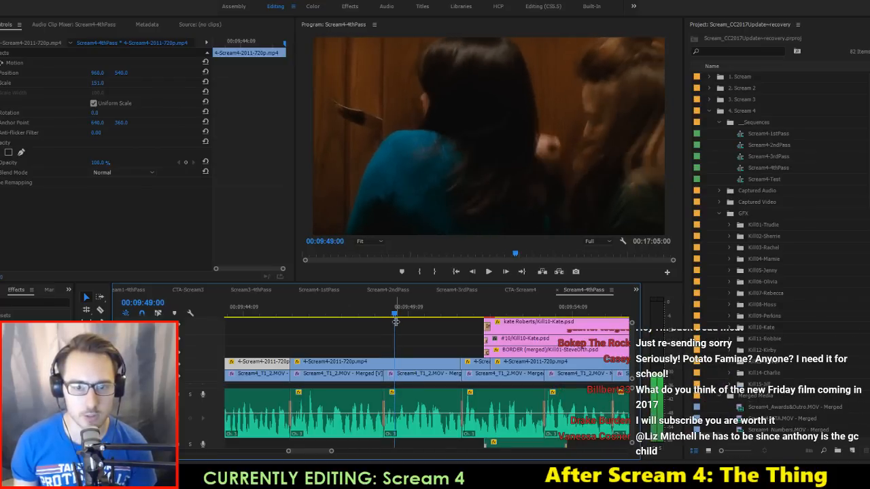
key("Right")
key("Right")
key("Right")
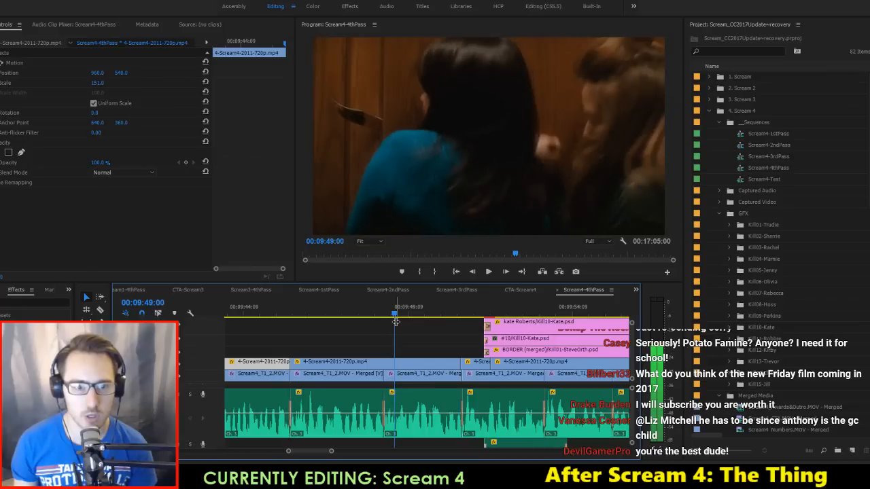
Step: Play the extended door clip past 00:09:50:00, save the project, and replay it from 00:09:47:01 through 00:09:51:07
left_click(421, 349)
left_click(422, 352)
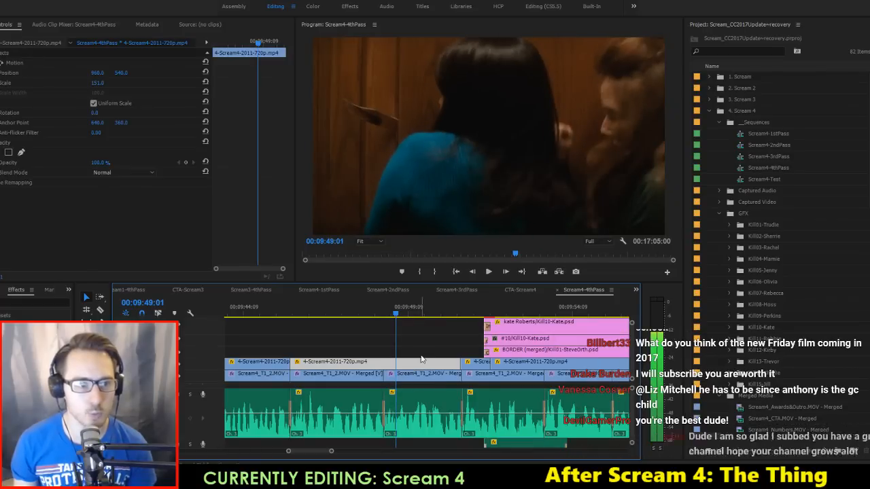
key("space")
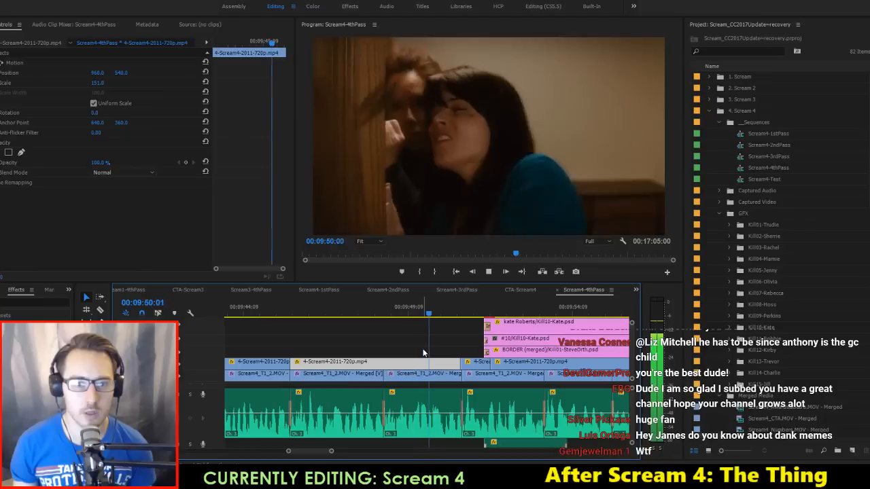
key("space")
left_click_drag(367, 313, 330, 313)
key("ctrl+s")
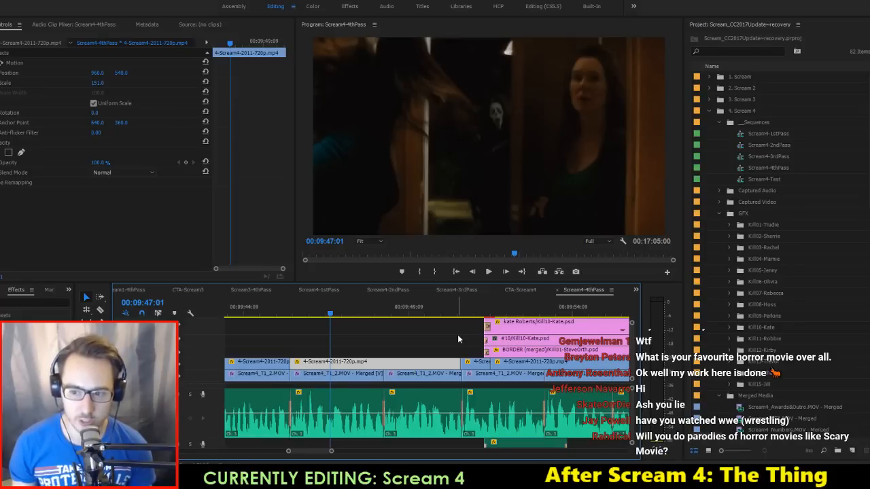
key("space")
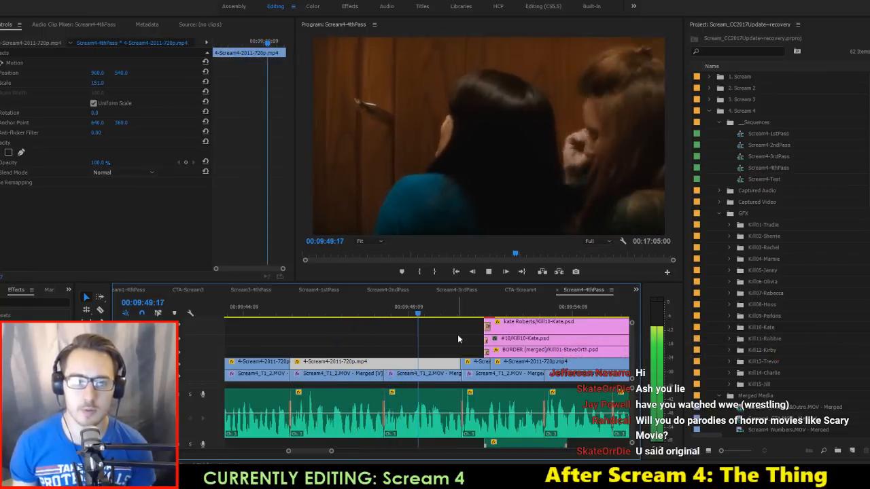
key("space")
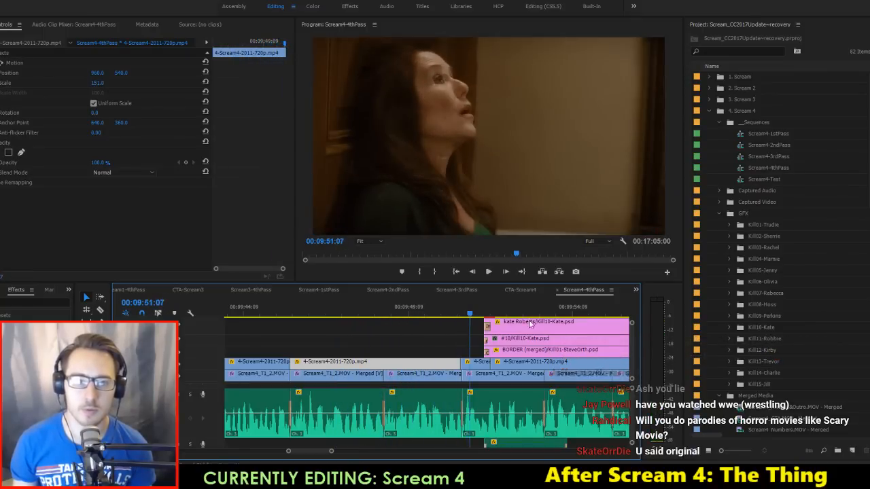
Step: Split the door film clip at 00:09:48:22 and slip the footage of its second part
left_click_drag(376, 311, 393, 319)
key("c")
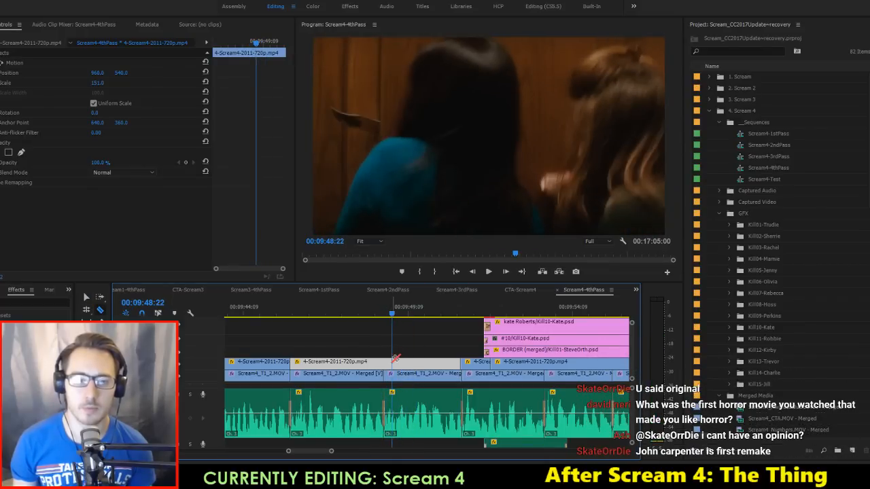
left_click(392, 365)
key("v")
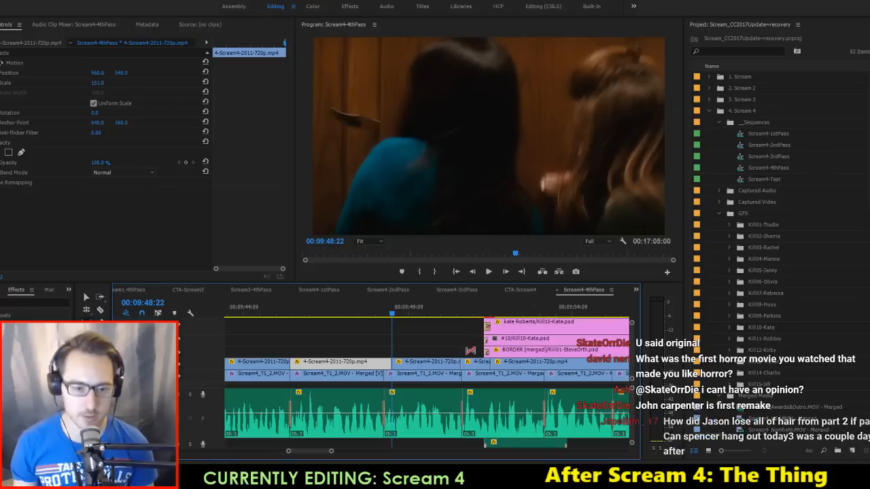
key("y")
left_click_drag(436, 364, 424, 363)
Step: Replay the split door clips from about 00:09:47:19 through 00:09:50:22 and once more up to 00:09:50:12
left_click(355, 314)
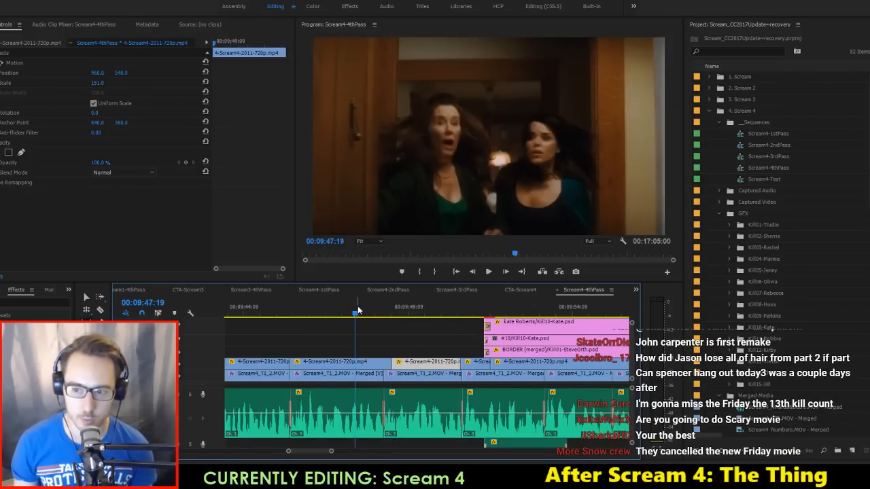
key("space")
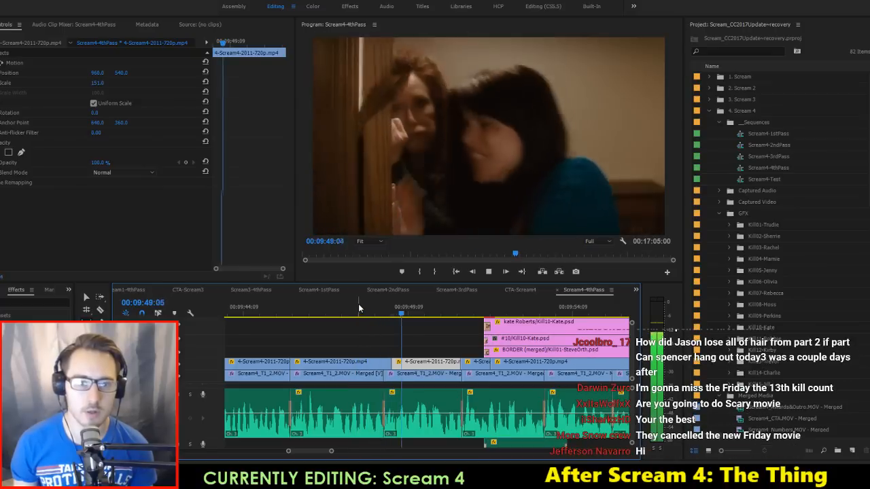
key("space")
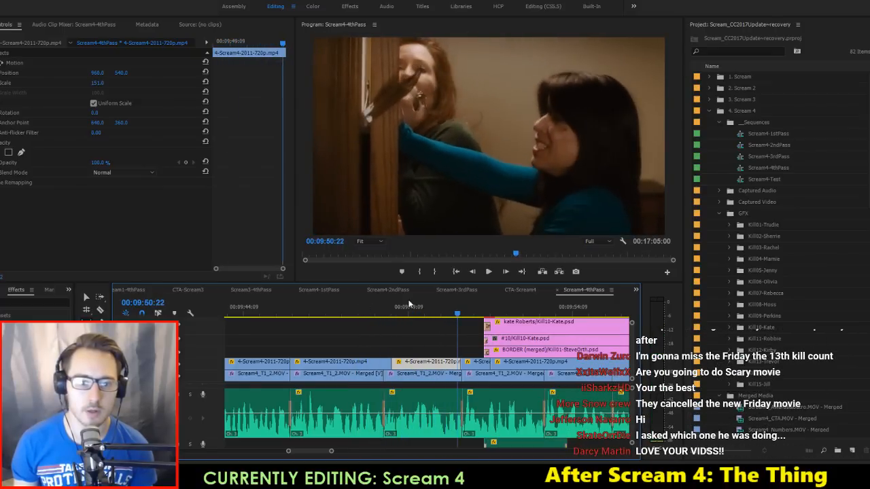
left_click(363, 294)
left_click(577, 291)
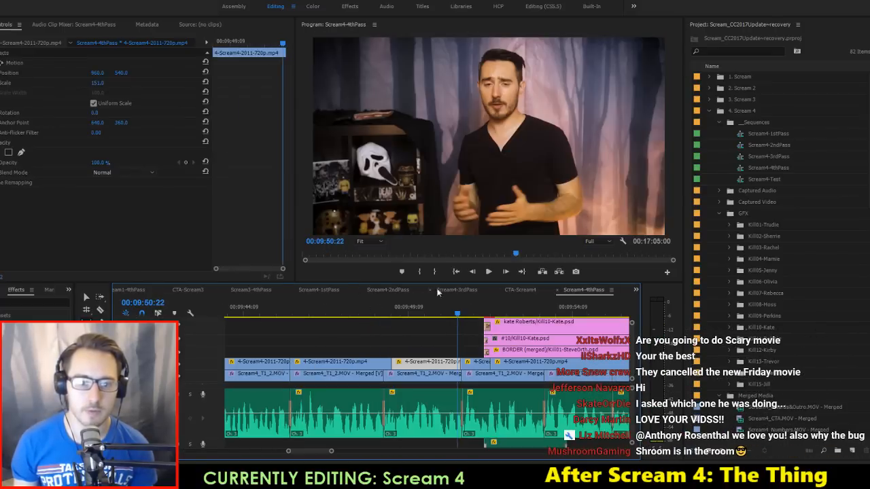
left_click(357, 306)
key("space")
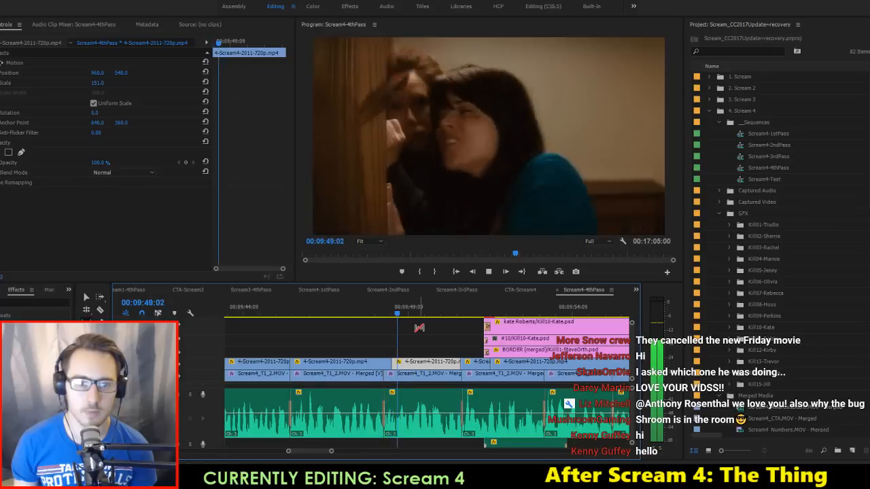
key("space")
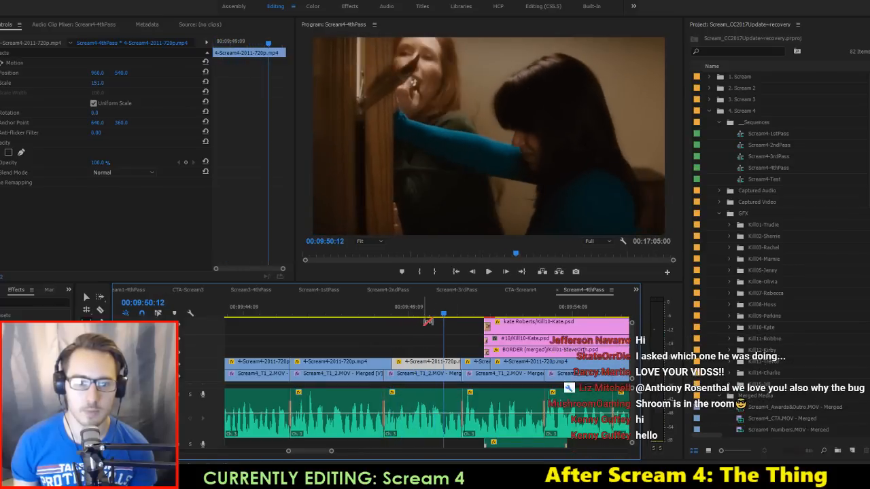
Step: Try cutting the second door clip off at 00:09:50:12 and extending the next film clip's start back to that point
key("v")
left_click(452, 364)
key("Delete")
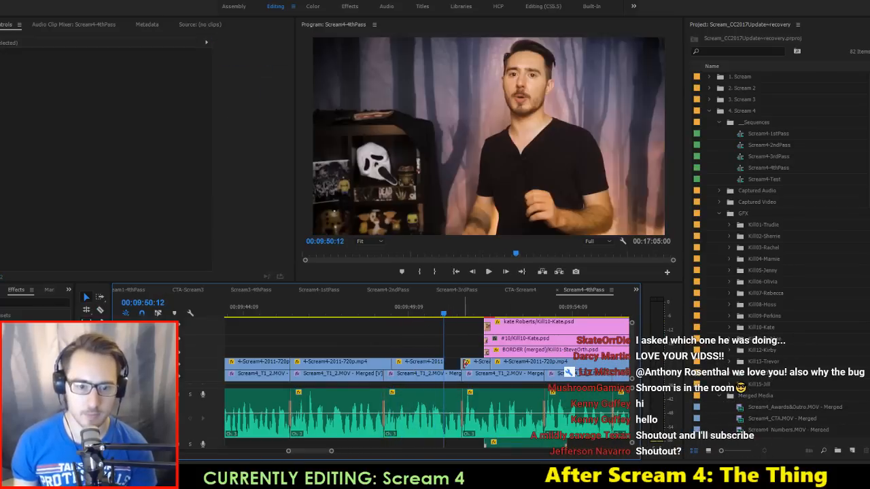
left_click_drag(463, 364, 444, 366)
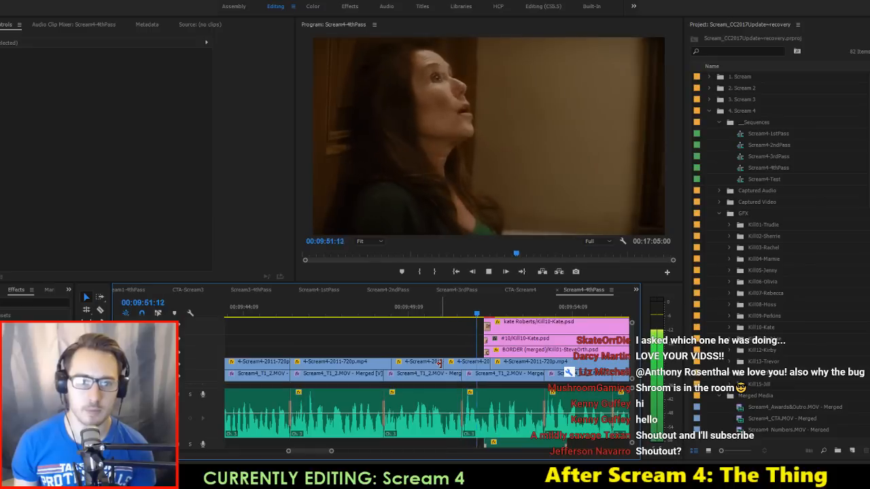
key("space")
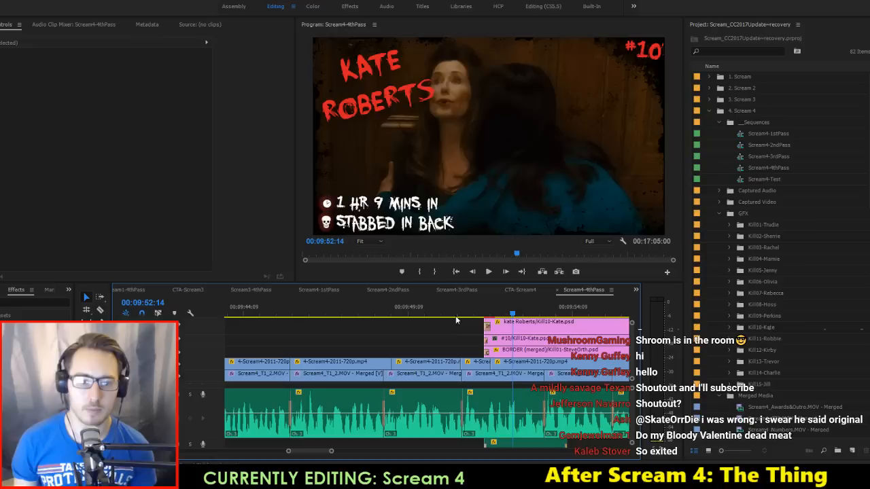
Step: Review the kill #10 segment under its title graphics through 00:09:58:14
left_click_drag(455, 315, 540, 329)
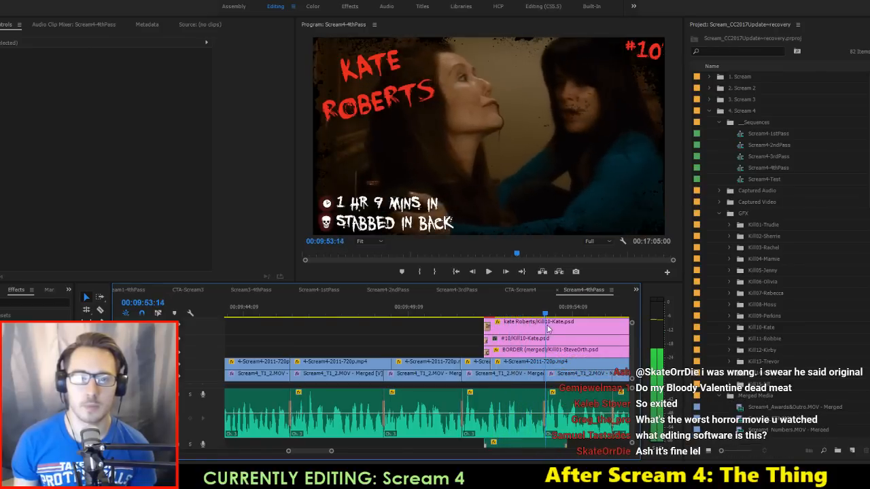
key("space")
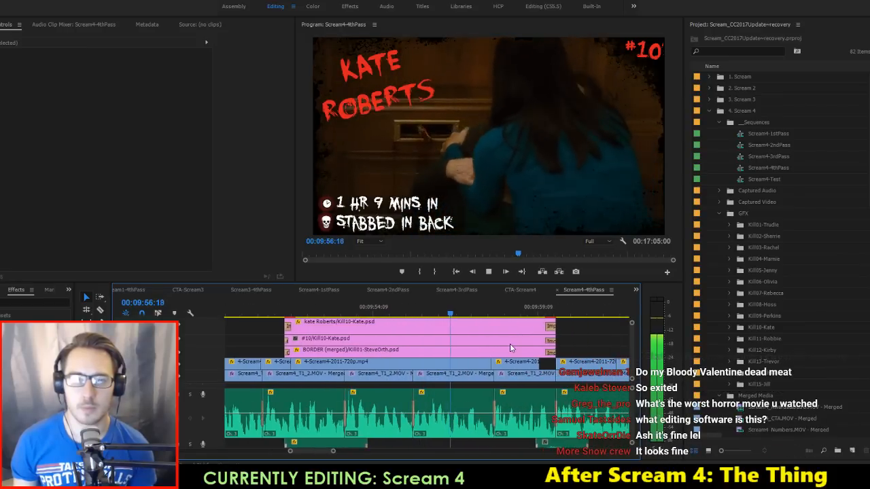
key("space")
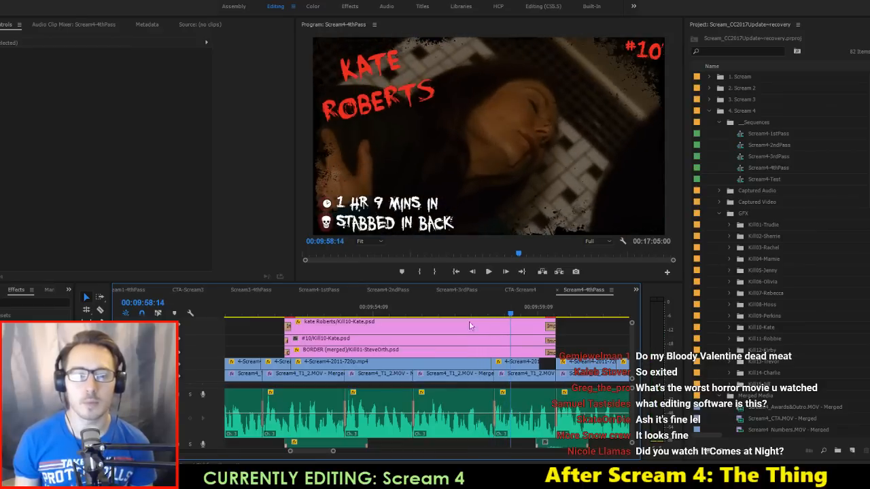
Step: Extend the bathroom floor film clip back to 00:09:57:16 and forward to the next film clip, and play it
left_click(476, 313)
left_click_drag(478, 314, 484, 314)
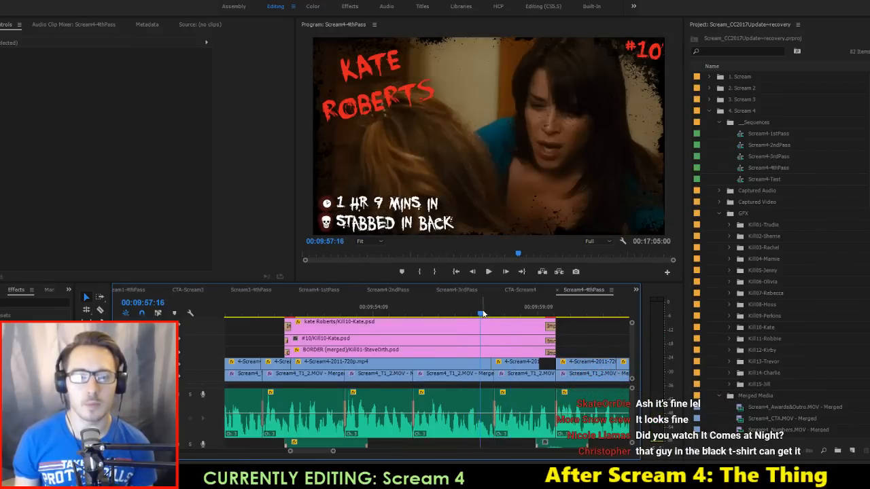
left_click_drag(505, 366, 577, 365)
key("space")
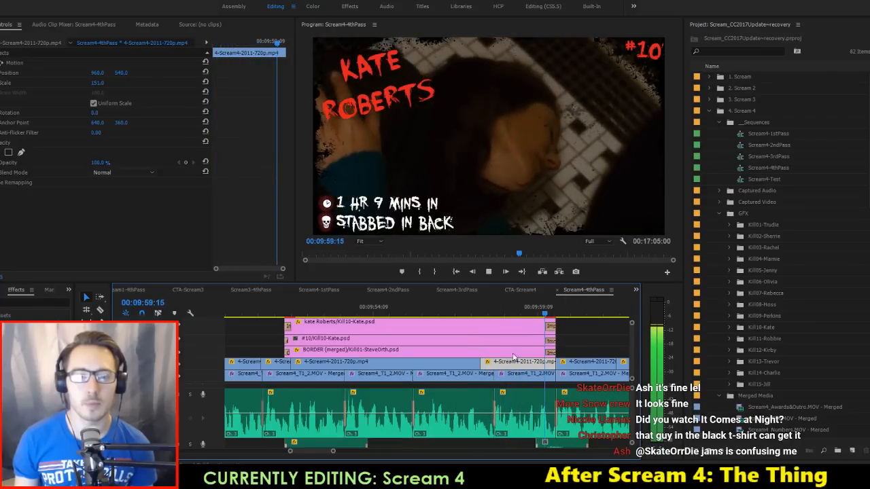
Step: Add a frame hold to the bathroom floor film clip at 00:09:59:14 and save the project
mouse_move(547, 314)
left_mouse_down()
mouse_move(555, 314)
mouse_move(547, 321)
left_mouse_up()
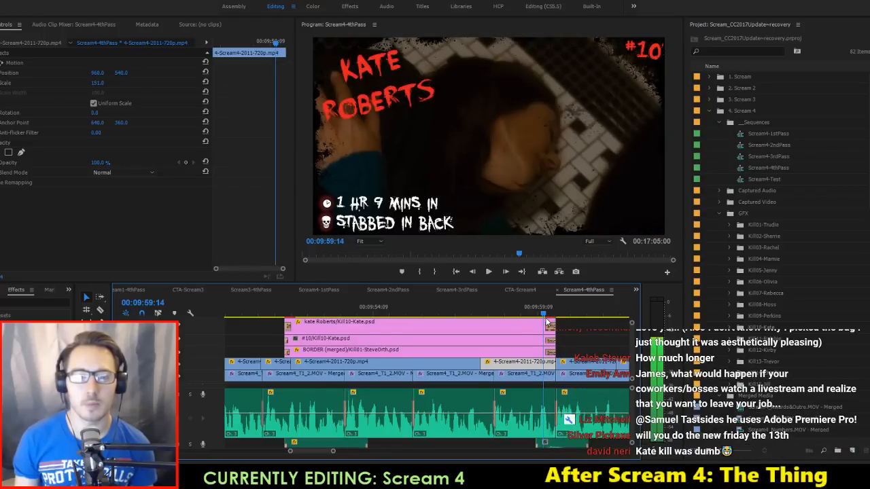
right_click(535, 365)
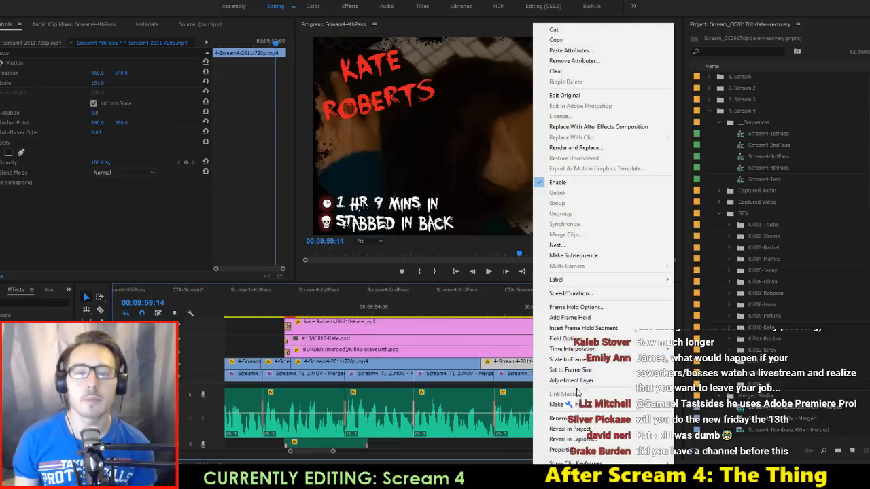
left_click(584, 330)
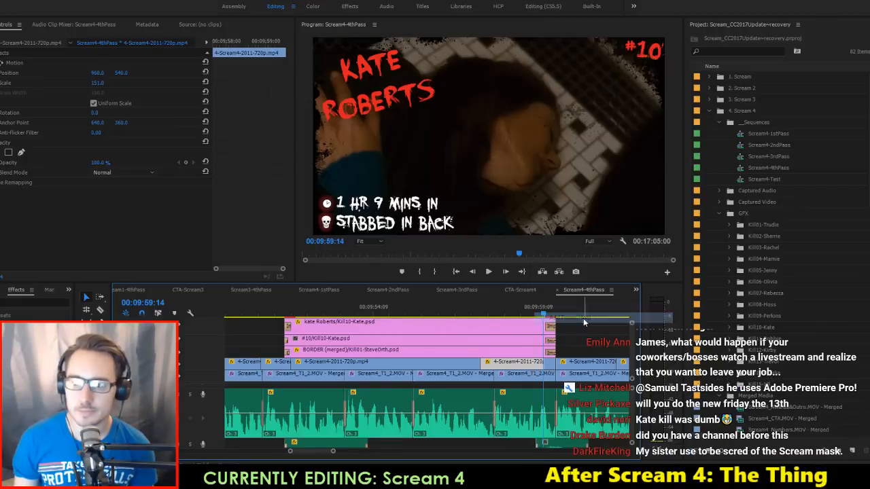
key("ctrl+s")
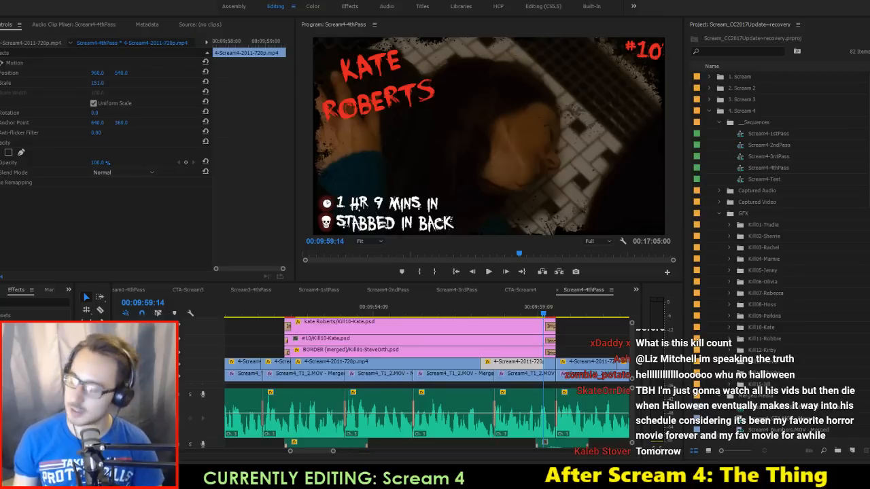
Step: Play the sequence from the frame hold at 00:09:59:14 through 00:10:01:07
left_click(592, 329)
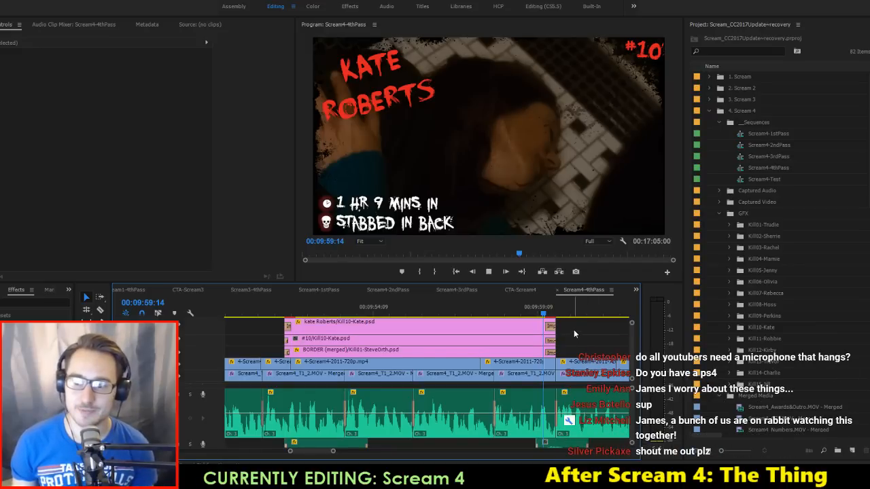
key("space")
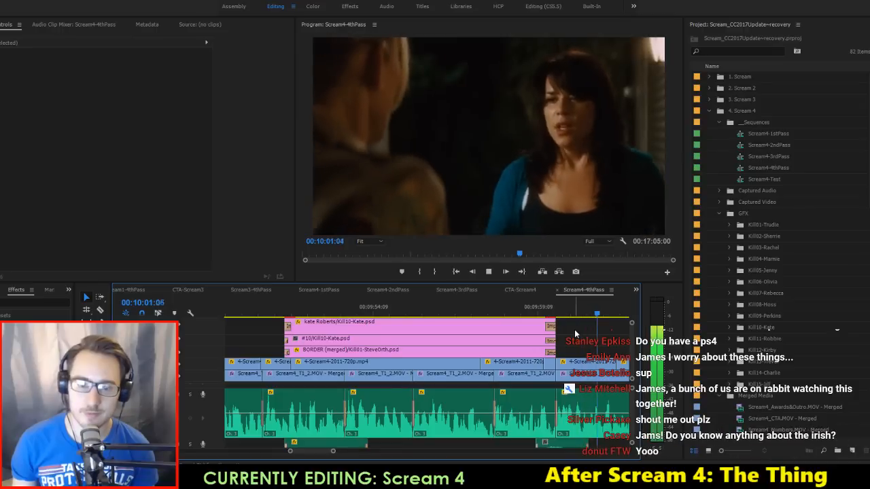
key("space")
scroll(574, 330, "down", 3)
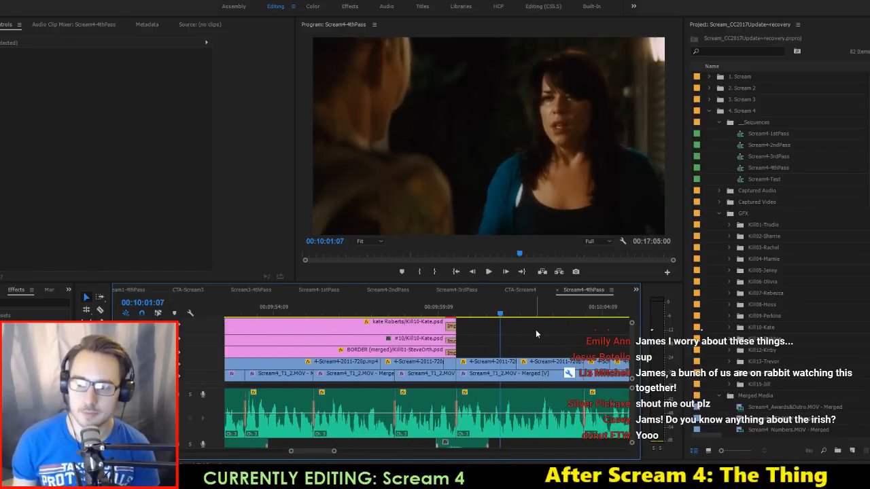
Step: Play the sequence from 00:09:59:23 through 00:10:06:15
key("Up")
key("Up")
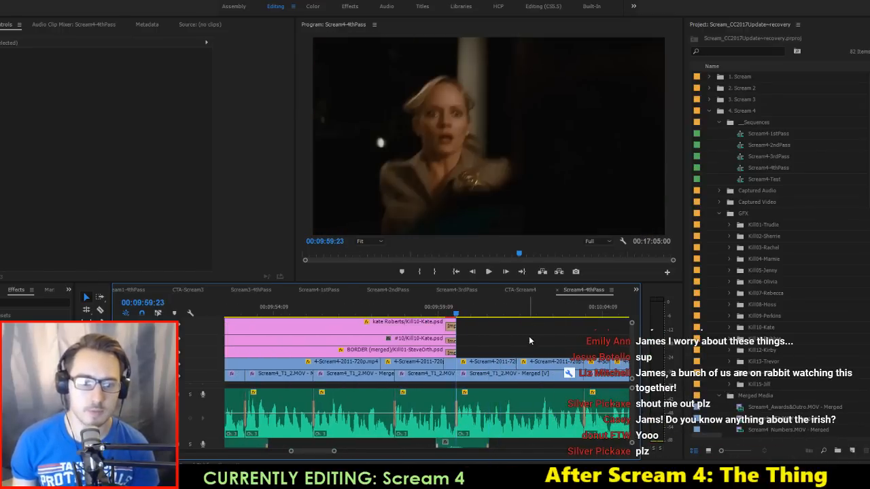
key("space")
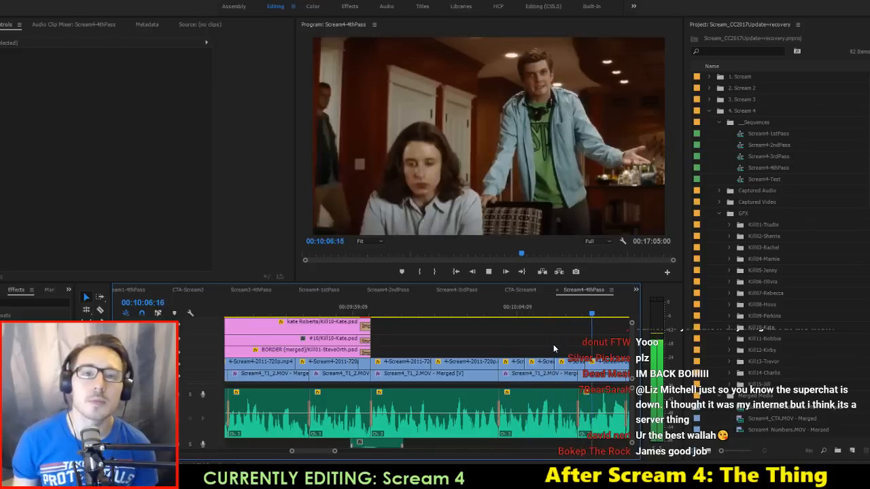
key("space")
Step: Extend the couch film clip at 00:10:06:07 to close the gap before the next film clip, and play across the join
scroll(562, 333, "down", 1)
left_click(551, 309)
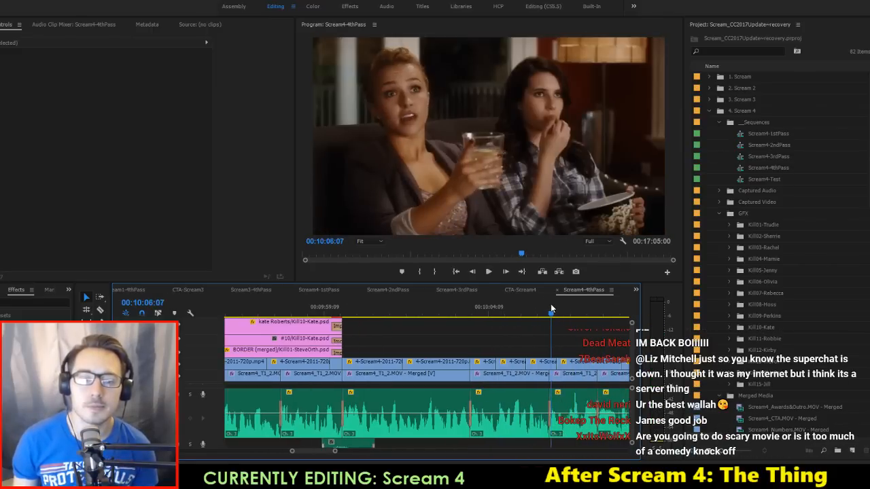
left_click(566, 362)
key("shift+e")
key("shift+e")
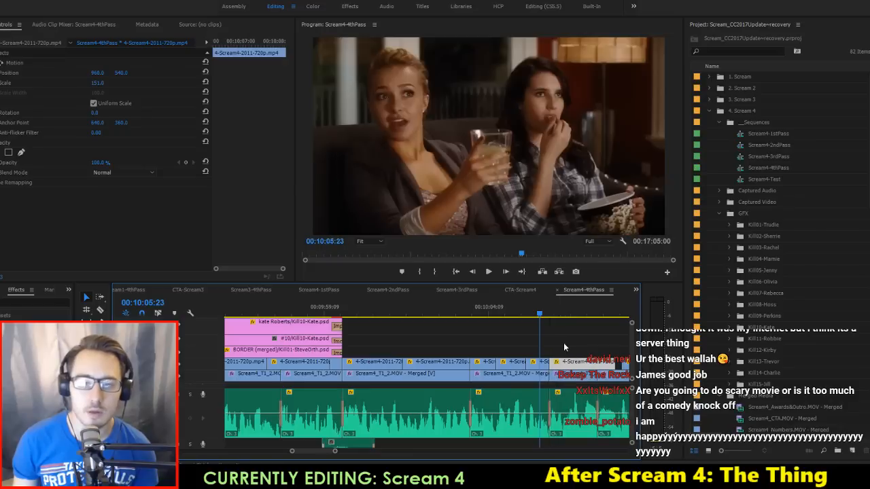
left_click(565, 344)
key("space")
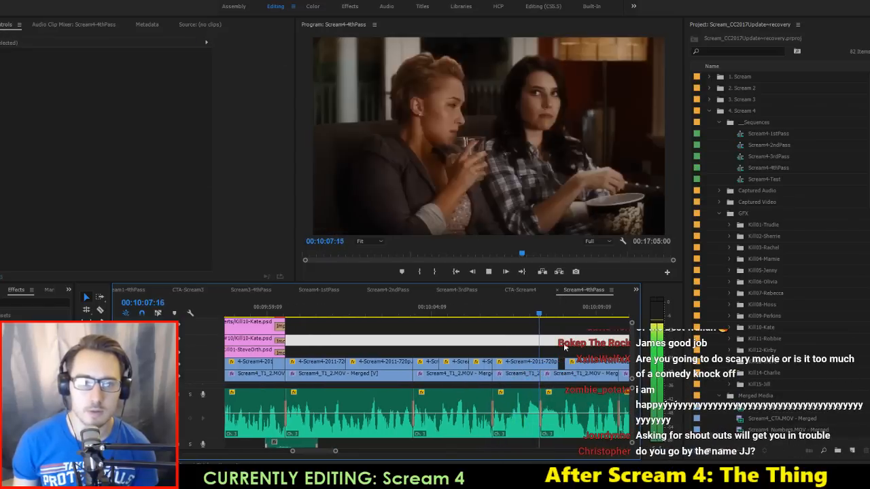
key("space")
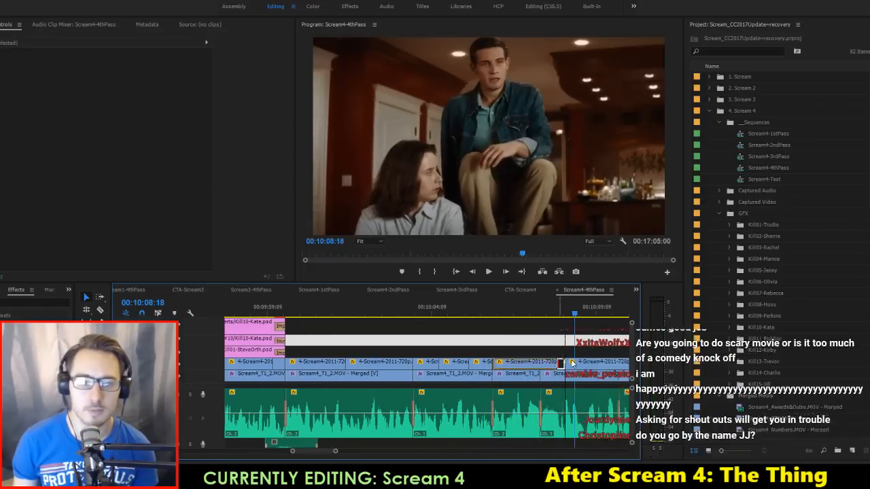
left_click_drag(538, 315, 569, 328)
key("space")
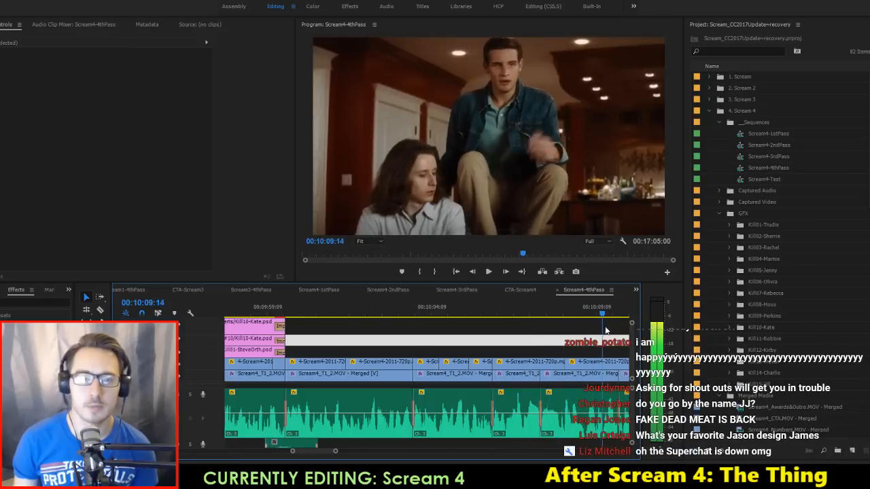
Step: Move the long-haired boy's film clip near 00:10:11:01 earlier to start at the preceding narration cut, and save the project
key("space")
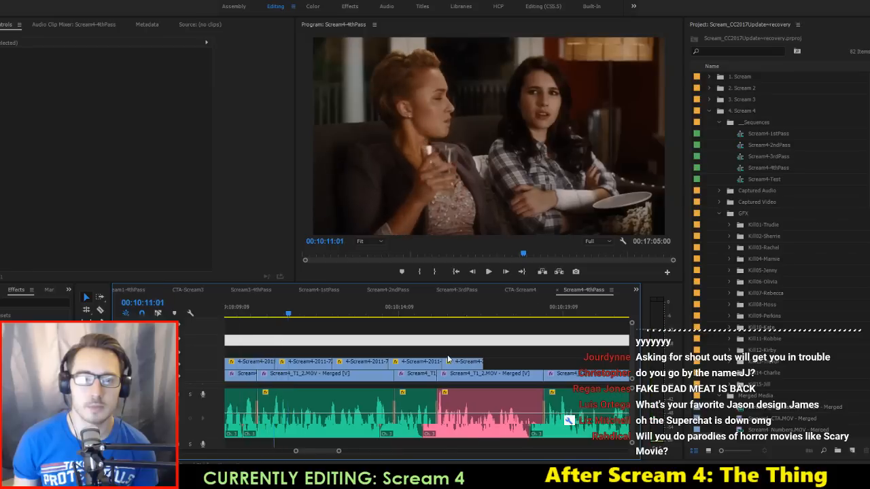
left_click_drag(392, 367, 408, 367)
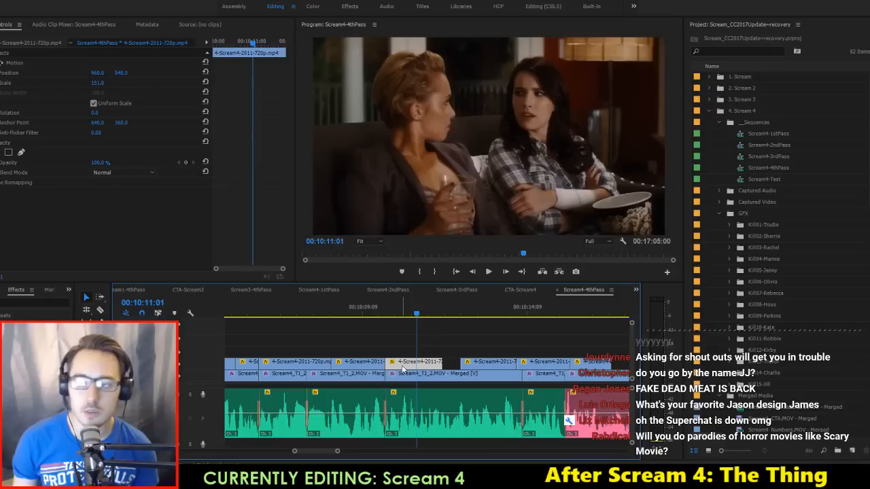
key("ctrl+s")
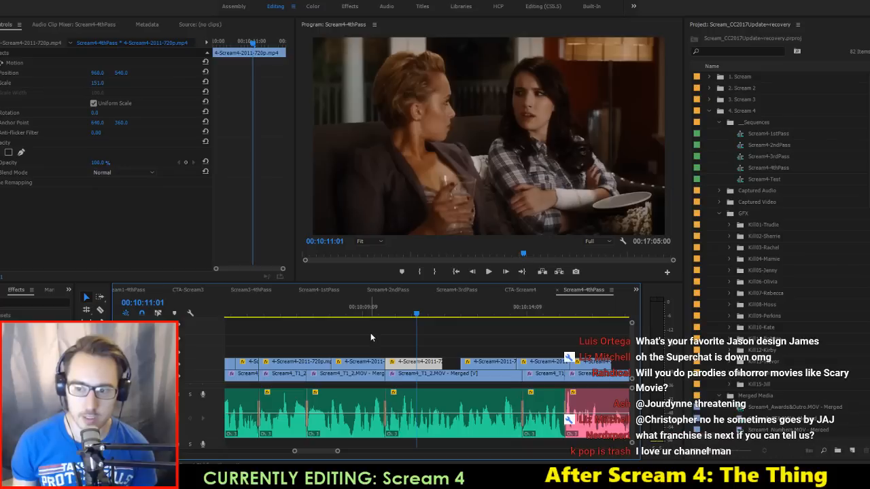
Step: Play from 00:10:09:16 and extend the end of the long-haired boy's film clip to the next film clip
left_click(372, 315)
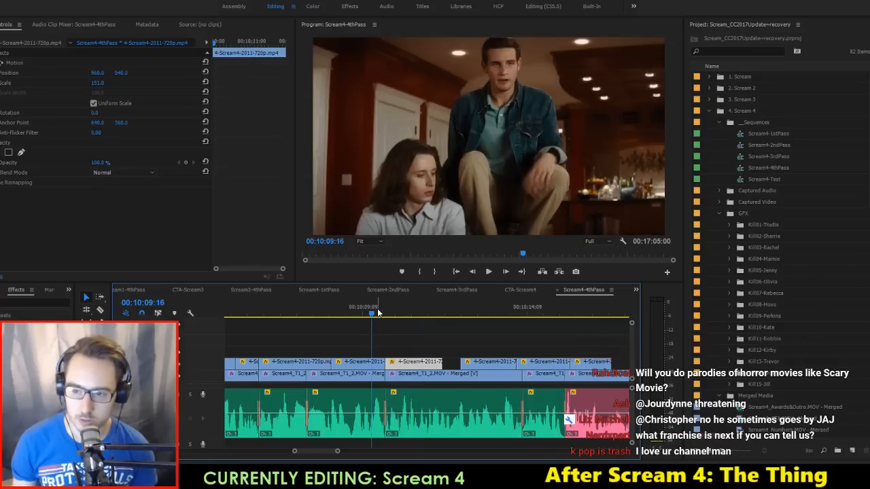
key("space")
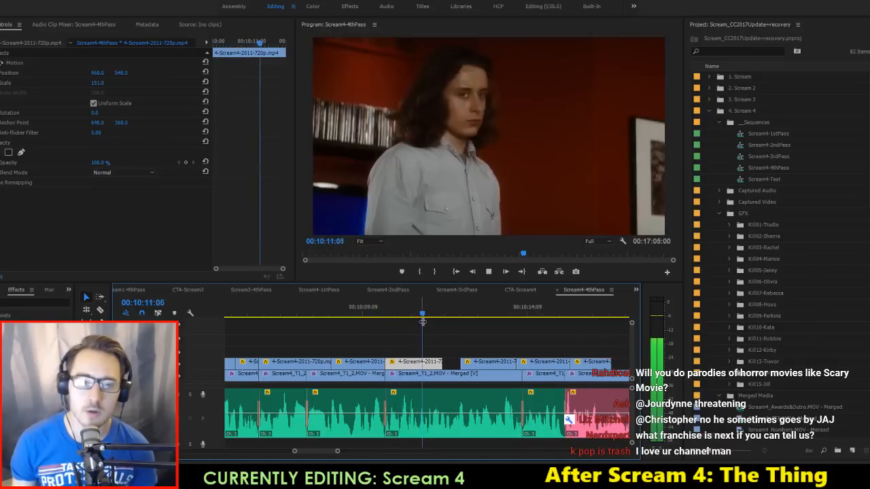
key("space")
left_click_drag(439, 362, 459, 362)
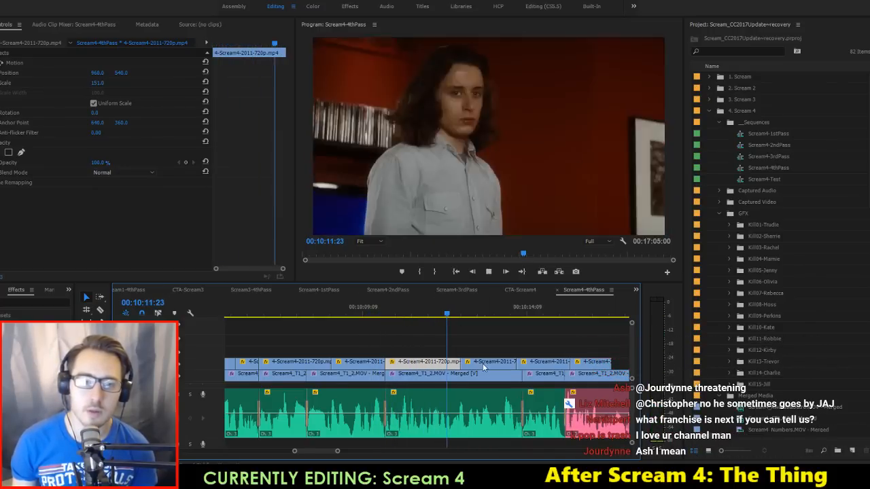
key("space")
key("space")
Step: Extend the start of the following couch film clip back to 00:10:12:01 and play it through 00:10:14:07
left_click(441, 314)
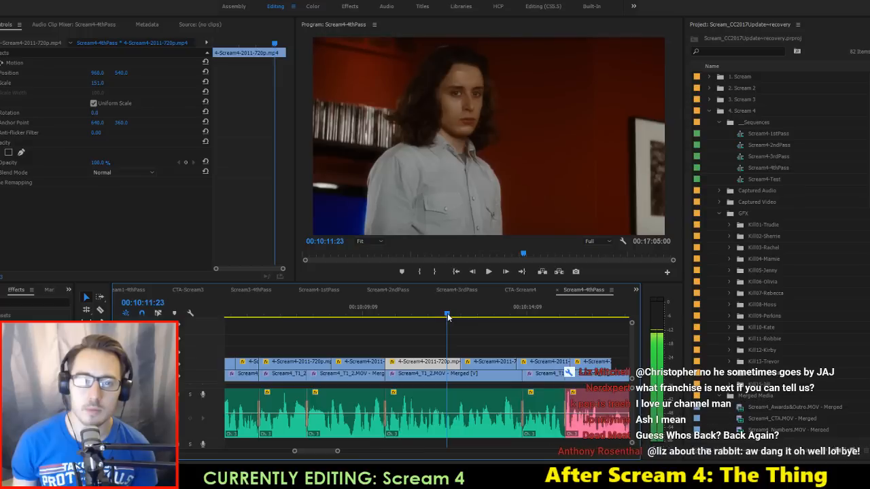
left_click(450, 318)
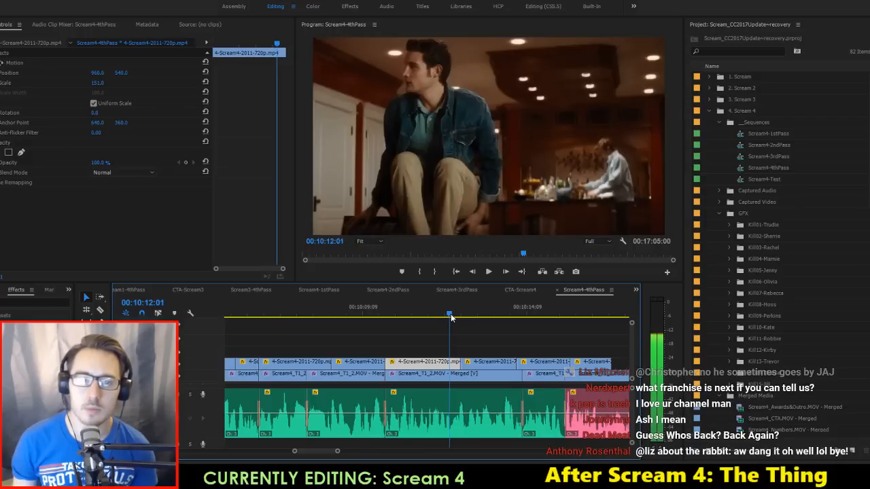
left_click_drag(468, 367, 534, 370)
key("space")
key("space")
key("space")
key("space")
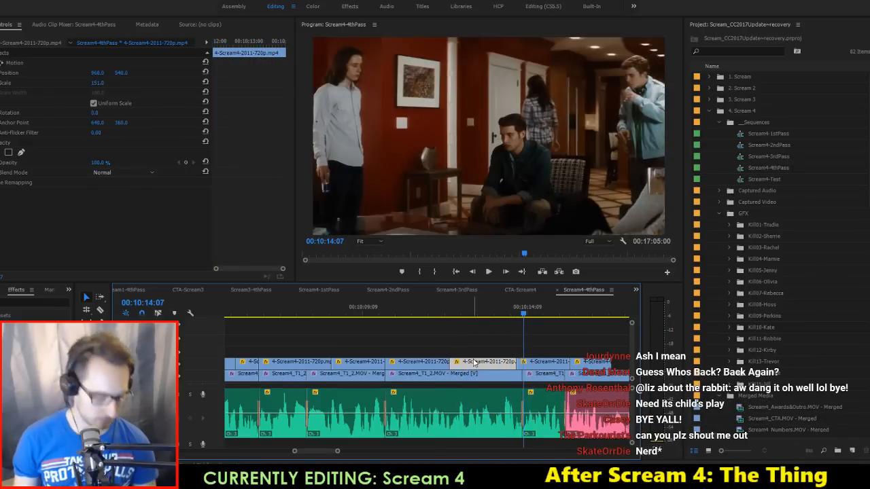
Step: Replay the couch film clip into the red-room shot through 00:10:14:03
left_click_drag(470, 362, 479, 378)
key("Up")
key("space")
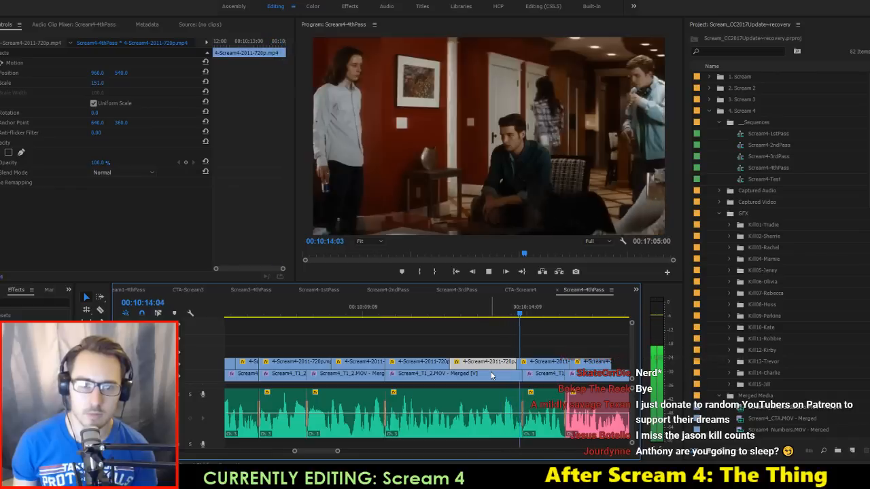
key("space")
Step: Try to move the red-room film clip earlier to start at 00:10:13:14
left_click(497, 313)
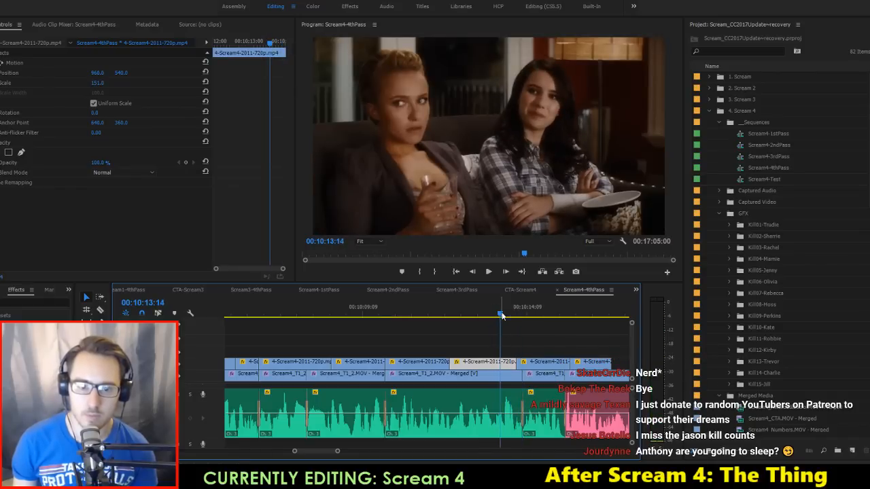
key("space")
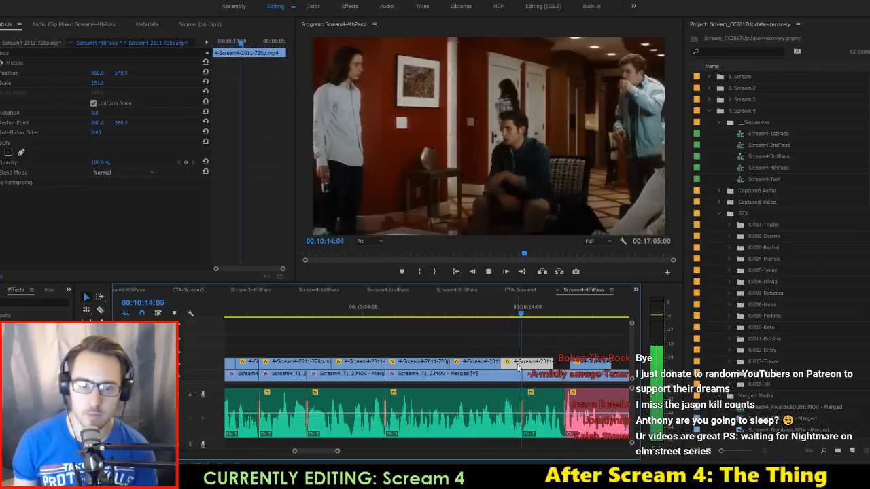
key("space")
left_click_drag(532, 367, 548, 367)
left_click_drag(424, 313, 496, 328)
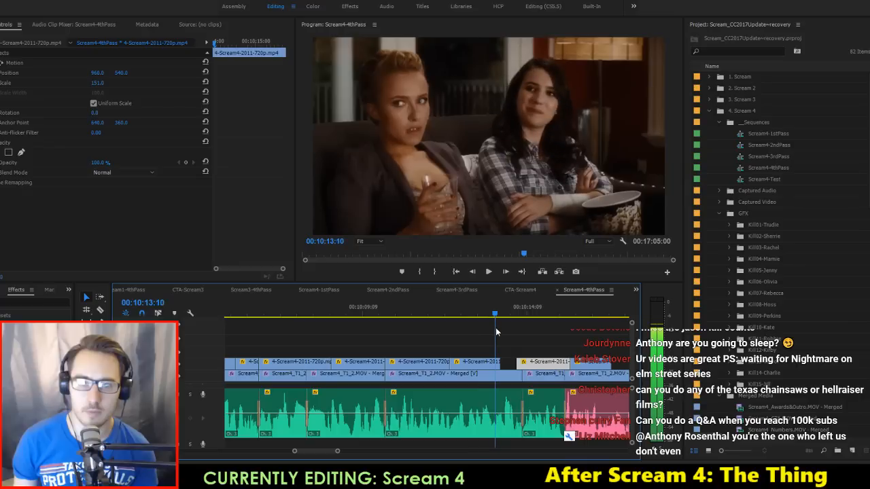
key("Up")
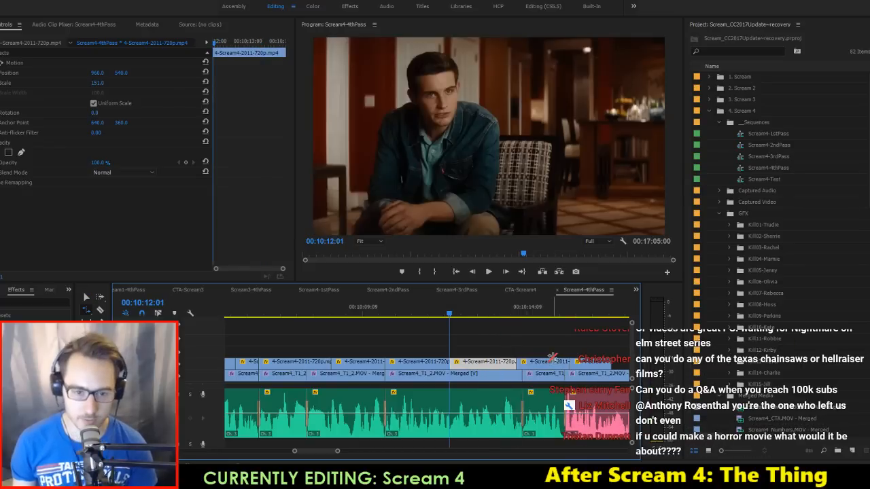
Step: Roll the cut between the couch and red-room film clips to 00:10:14:06 and play across it
key("space")
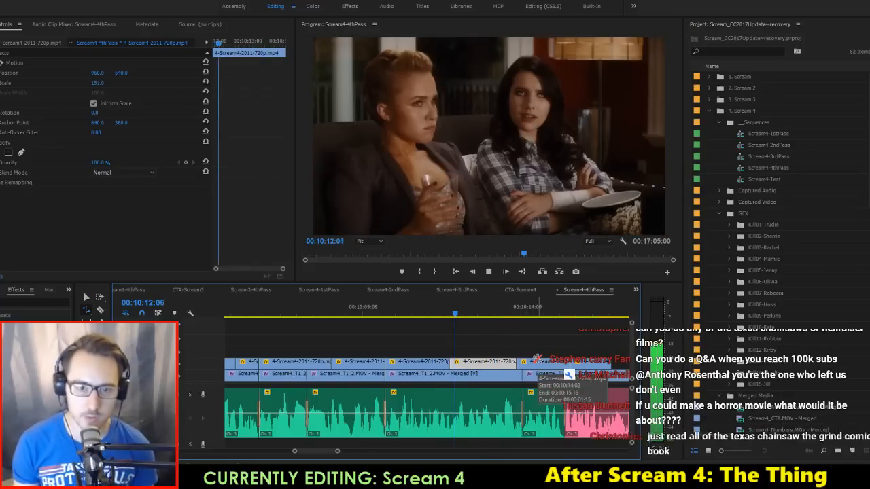
key("space")
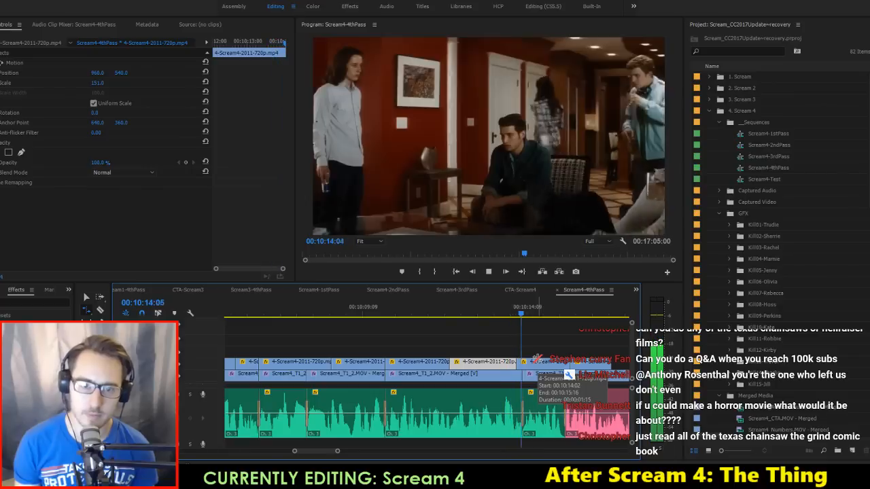
key("Right")
key("Right")
key("Right")
key("Right")
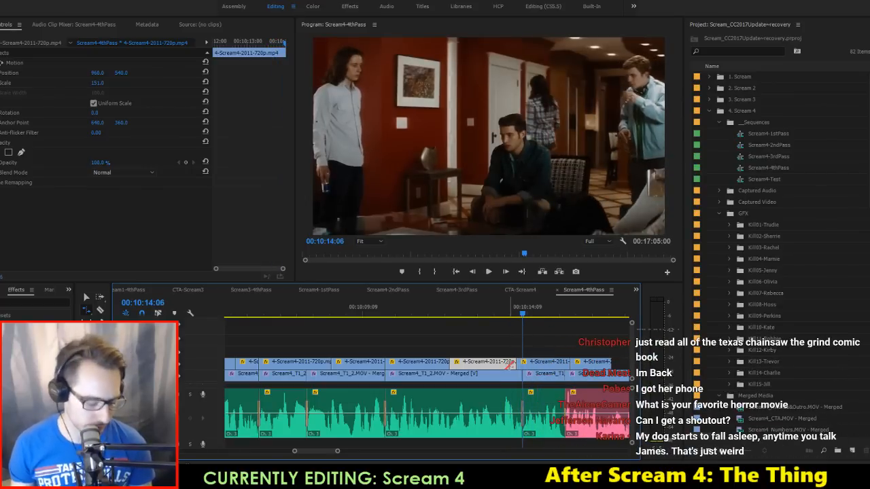
left_click_drag(516, 365, 522, 365)
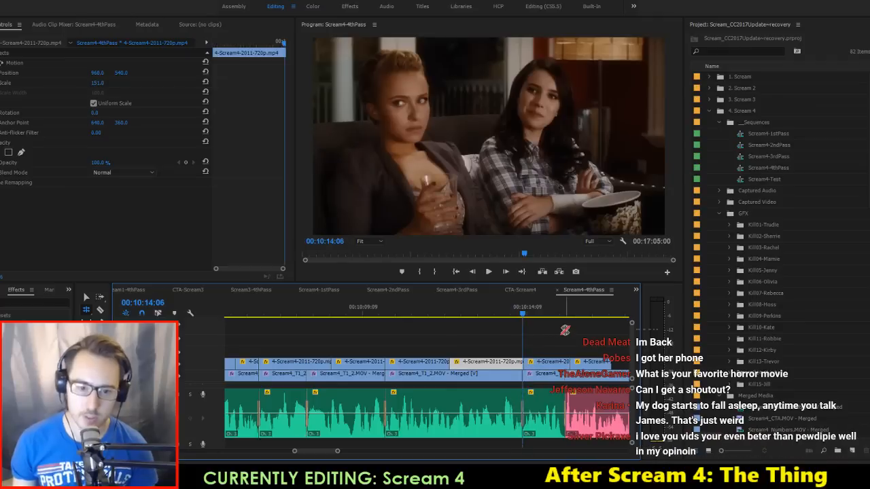
key("Up")
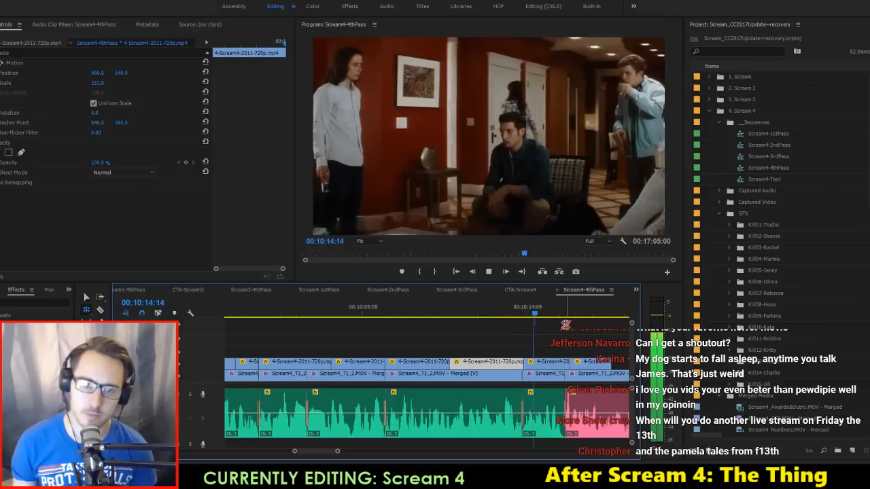
key("space")
left_click_drag(523, 365, 524, 365)
Step: Roll the cut between the long-haired boy's clip and the couch clip to 00:10:12:16, and play across it
left_click_drag(440, 310, 472, 325)
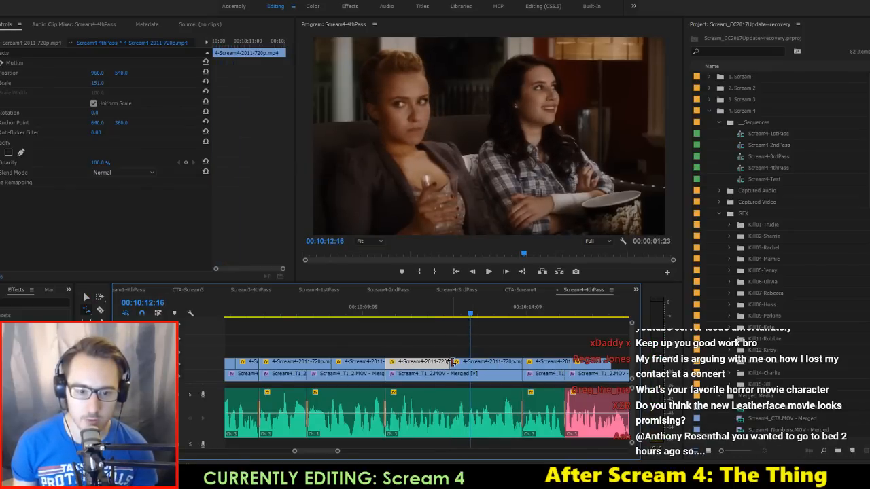
left_click_drag(450, 362, 471, 362)
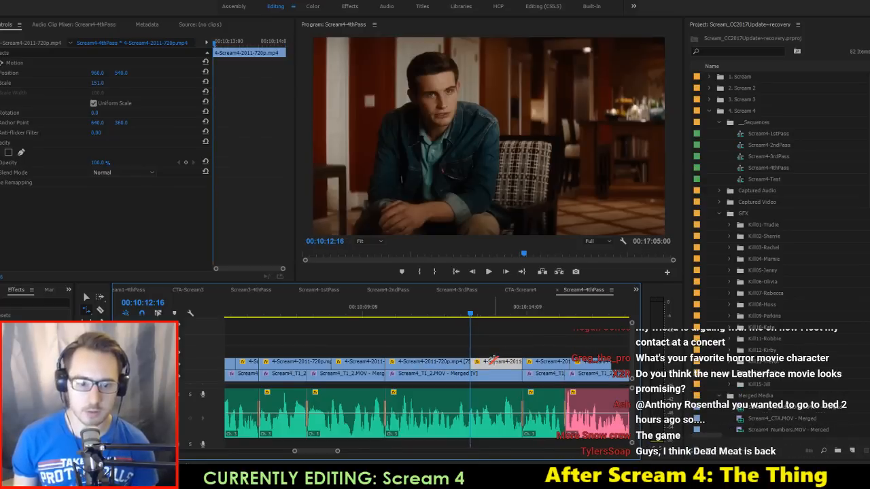
key("space")
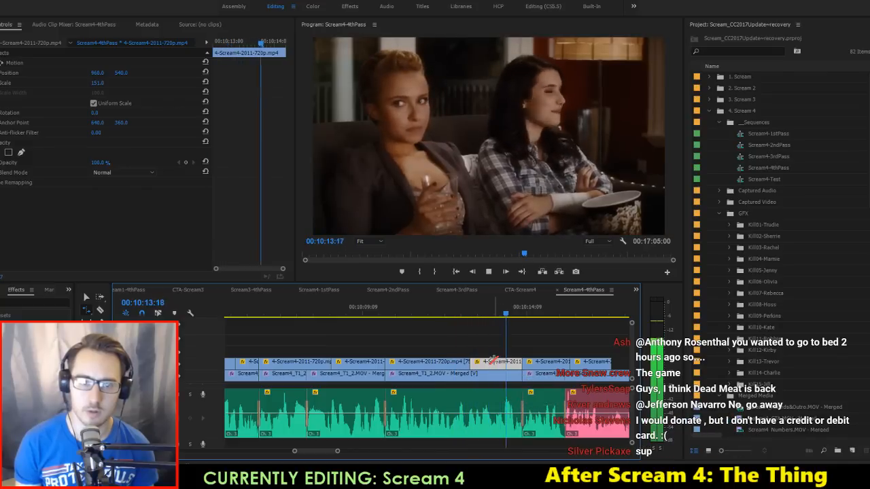
key("Up")
key("Up")
key("space")
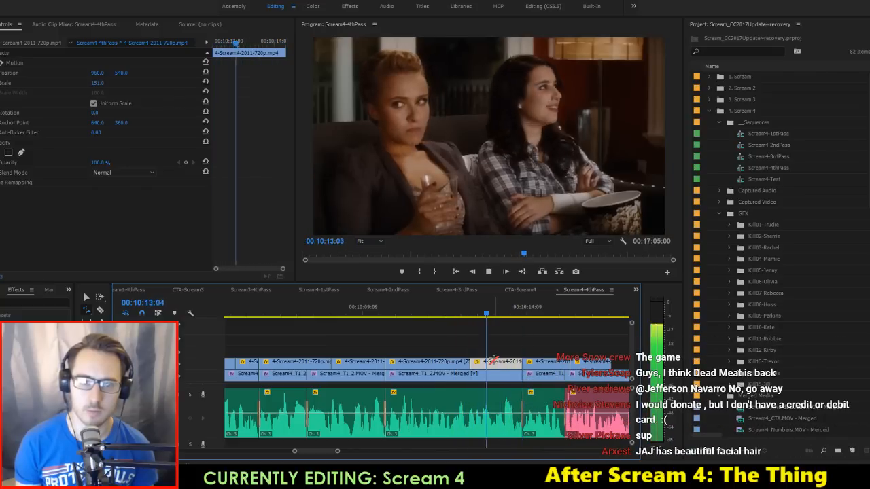
Step: Roll the start of the couch film clip two frames earlier to 00:10:12:14 and play it
key("Up")
key("Left")
key("Left")
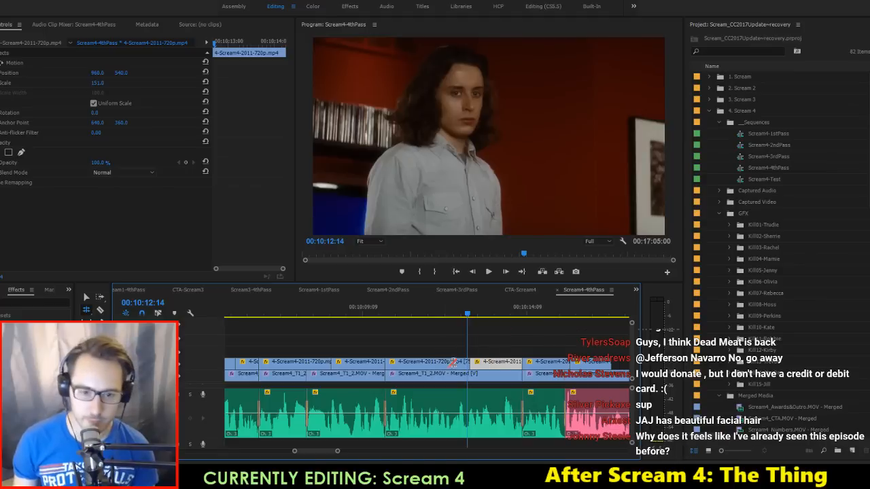
left_click_drag(471, 365, 467, 366)
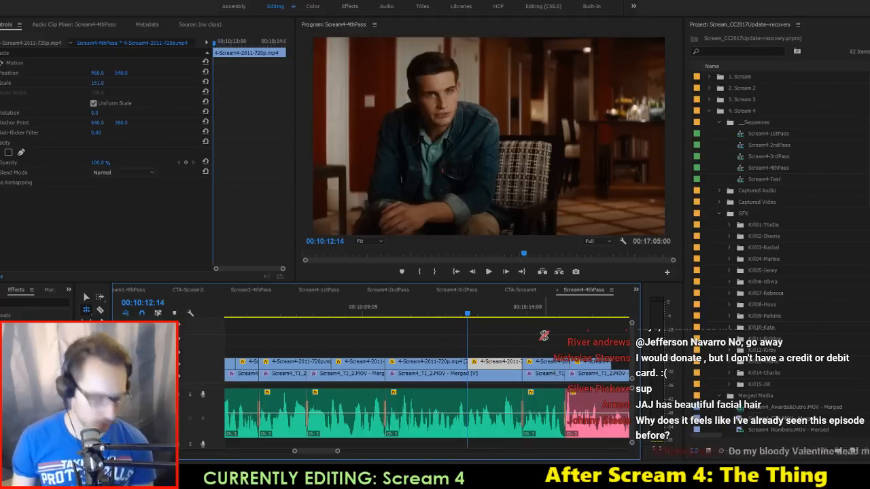
key("space")
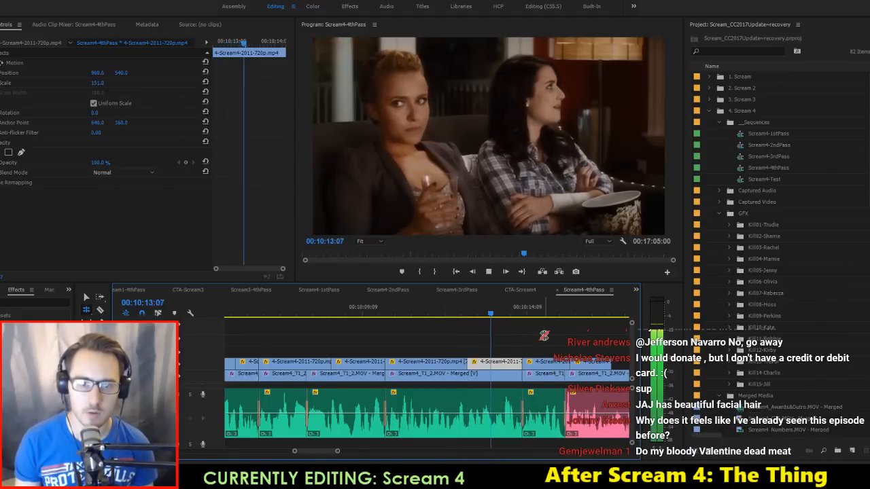
Step: Replay the couch film clip from 00:10:12:14 through 00:10:13:11
key("Up")
key("Up")
key("Up")
key("Up")
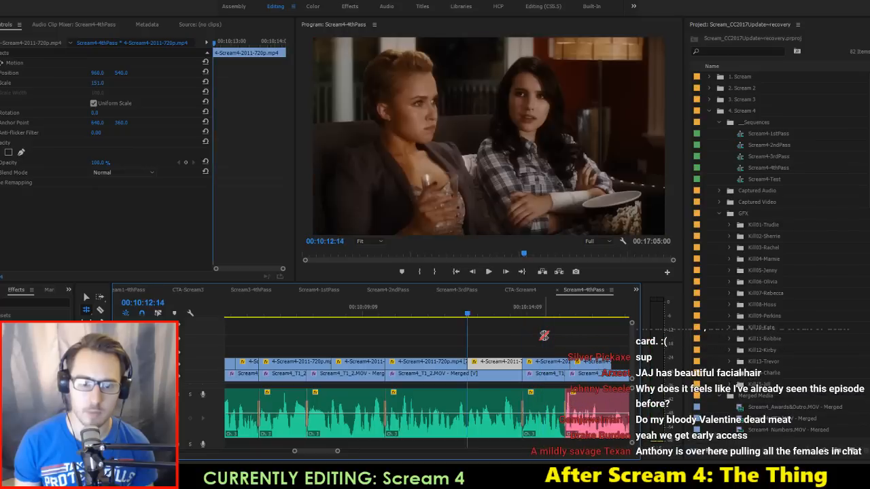
key("space")
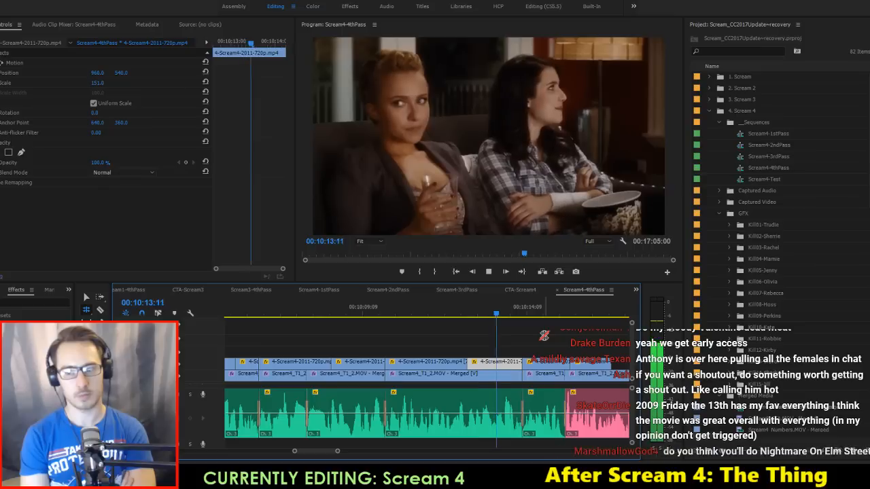
Step: Stop playback in the red-room film clip at 00:10:14:14 and save the project
key("space")
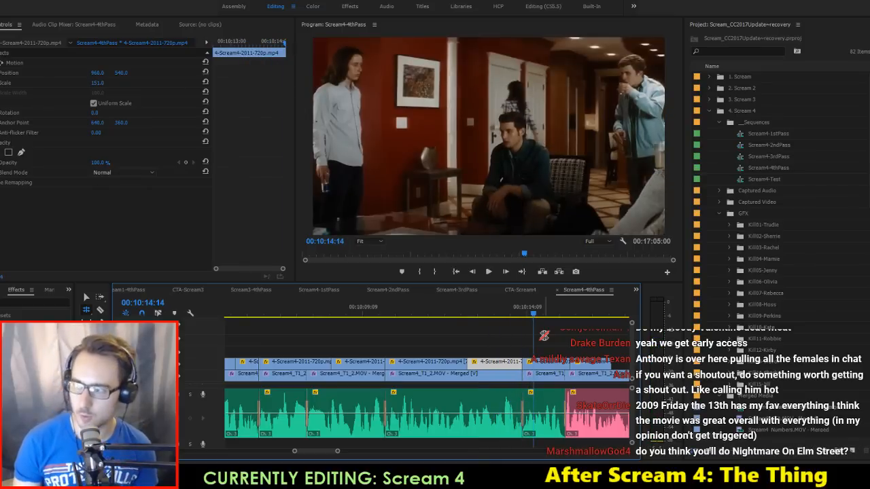
key("ctrl+s")
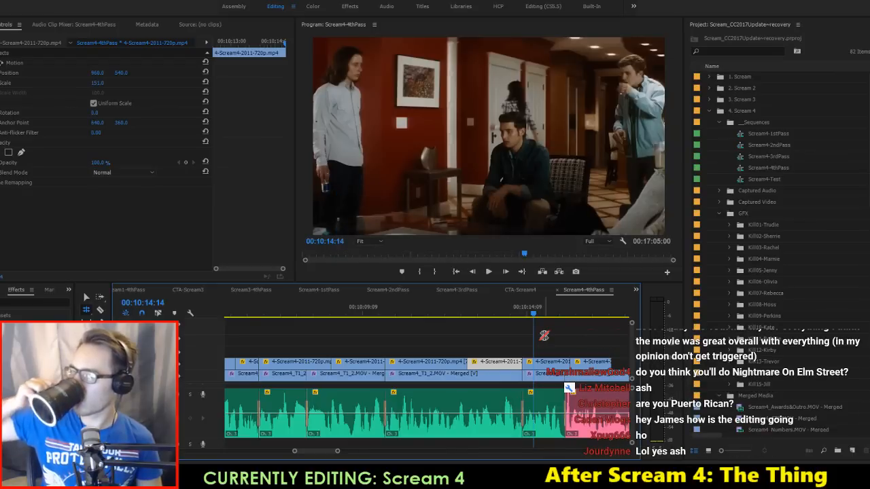
key("ctrl+s")
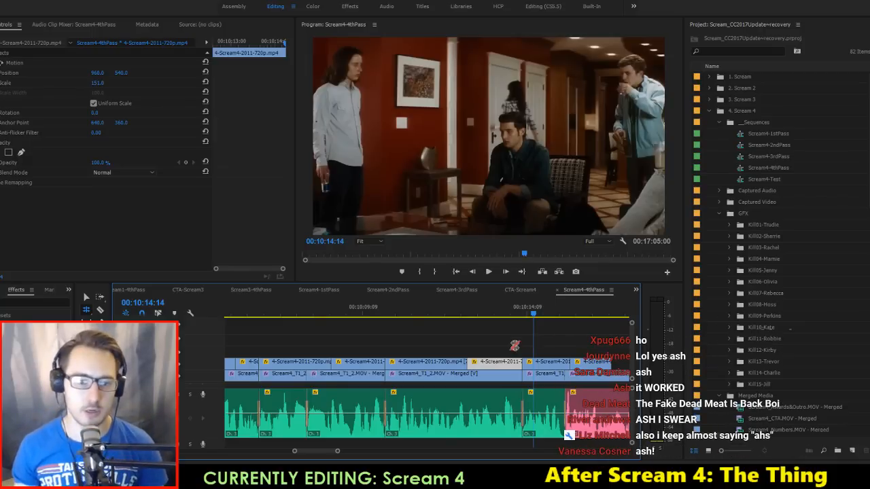
Step: Ripple-remove two frames of narration at 00:10:15:12, just before the pink audio clip, and play on to 00:10:18:16
left_click(500, 301)
key("space")
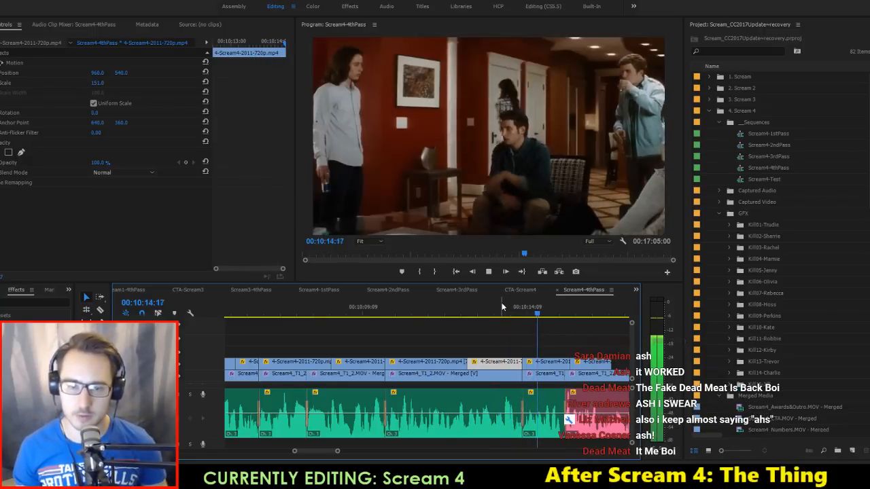
key("space")
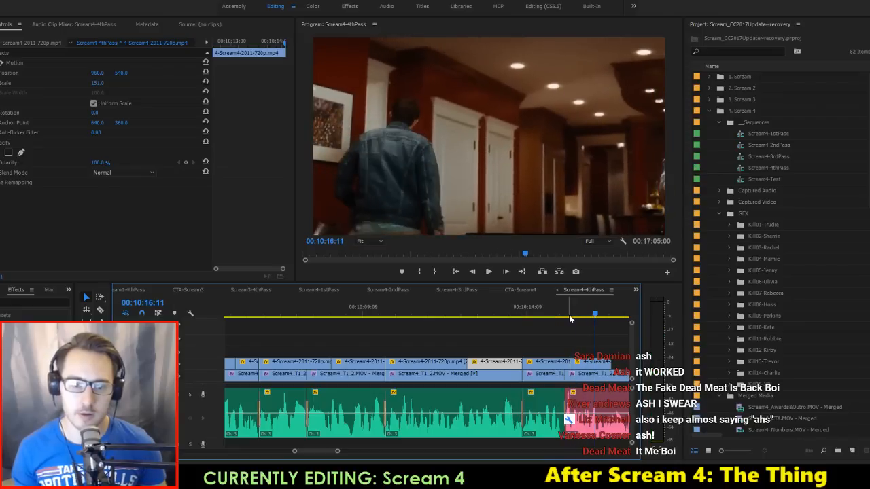
left_click(561, 311)
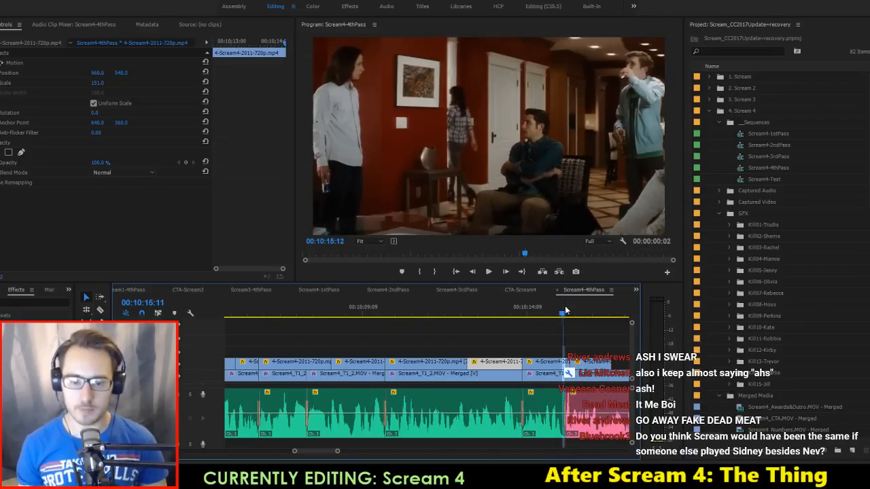
key("space")
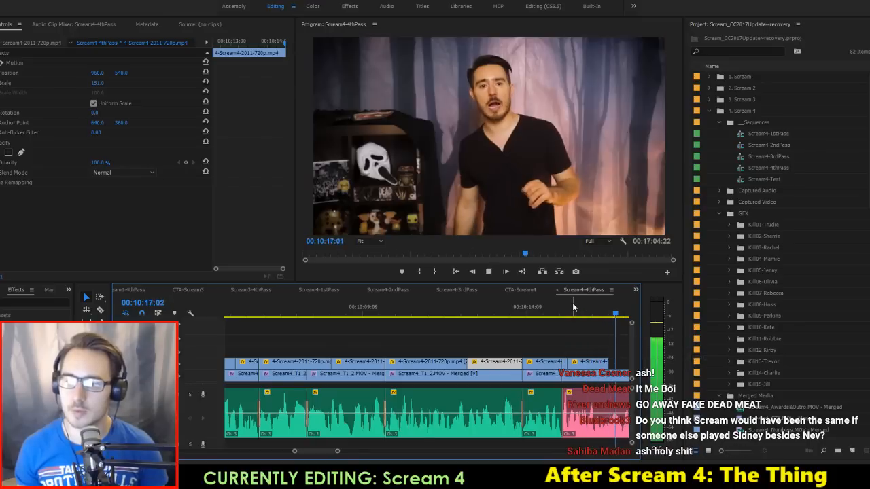
key("space")
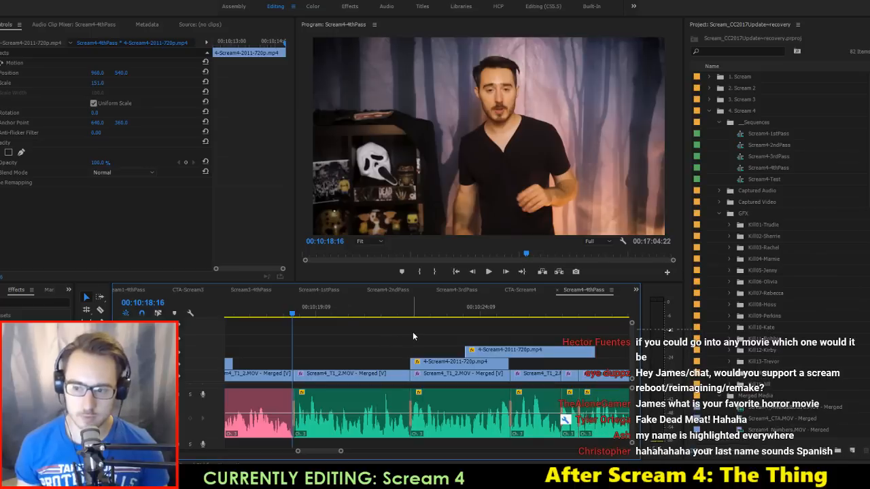
Step: Play the narration from 00:10:18:17 into the wide couch film clip that follows
key("Up")
key("Down")
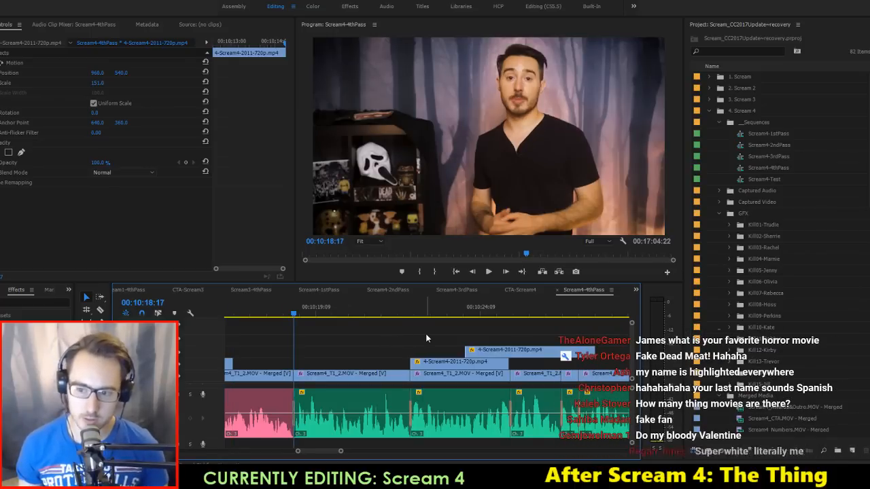
key("space")
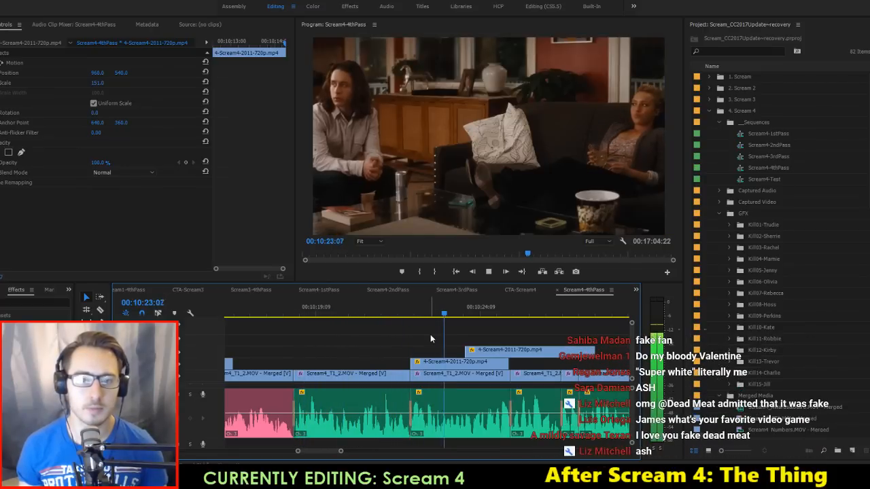
key("space")
Step: Move the upper-track kissing clip about 15 frames later, extend its end almost to the next film clip, and play it
left_click_drag(506, 349, 527, 350)
left_click(472, 314)
left_click_drag(487, 318, 550, 320)
key("space")
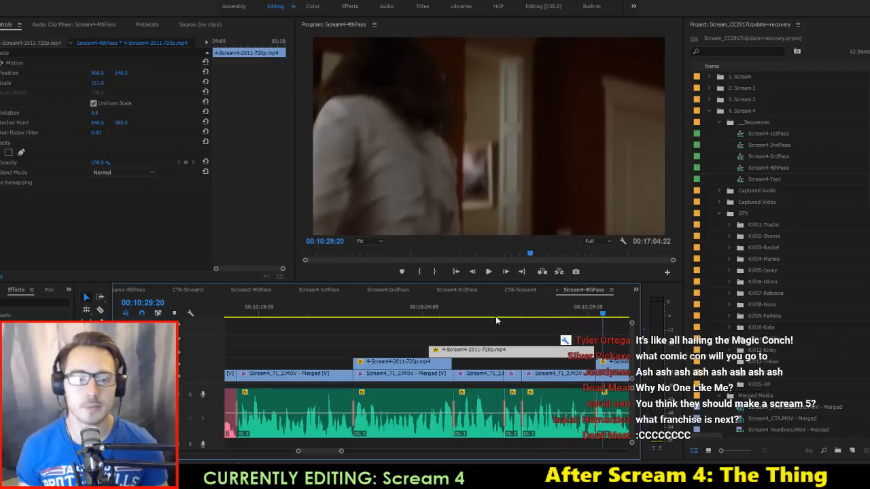
left_click(472, 315)
key("space")
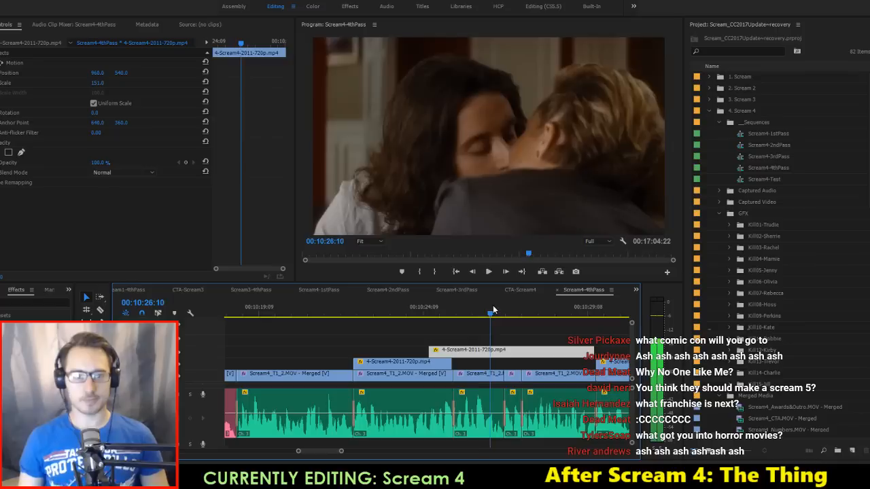
Step: Slip the kissing clip to later footage in two adjustments and play it through 00:10:27:21
left_click(400, 315)
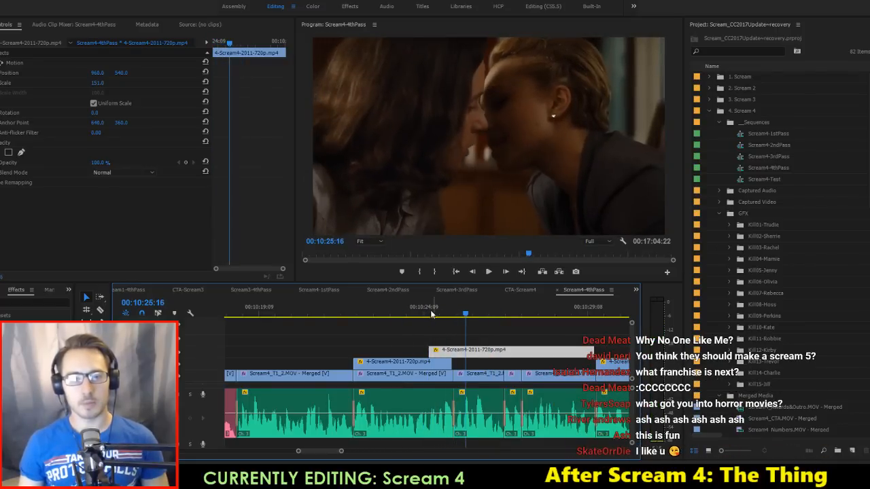
left_click(448, 315)
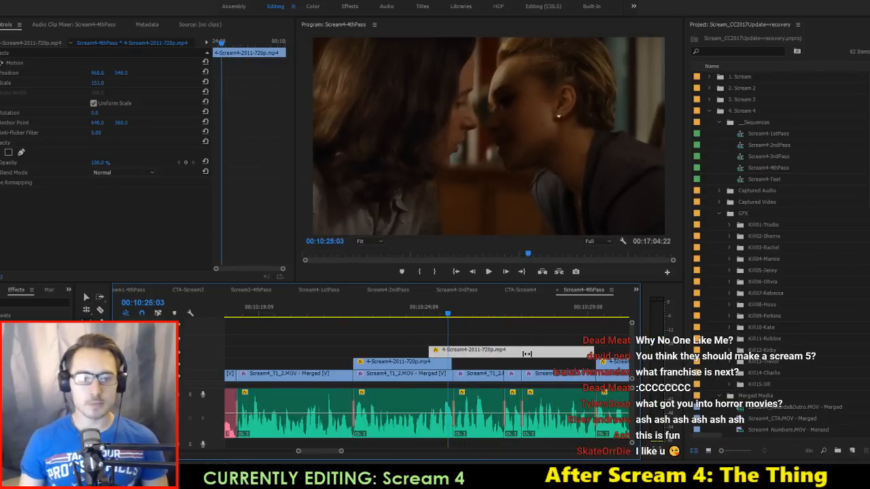
left_click_drag(527, 354, 507, 354)
key("Up")
key("space")
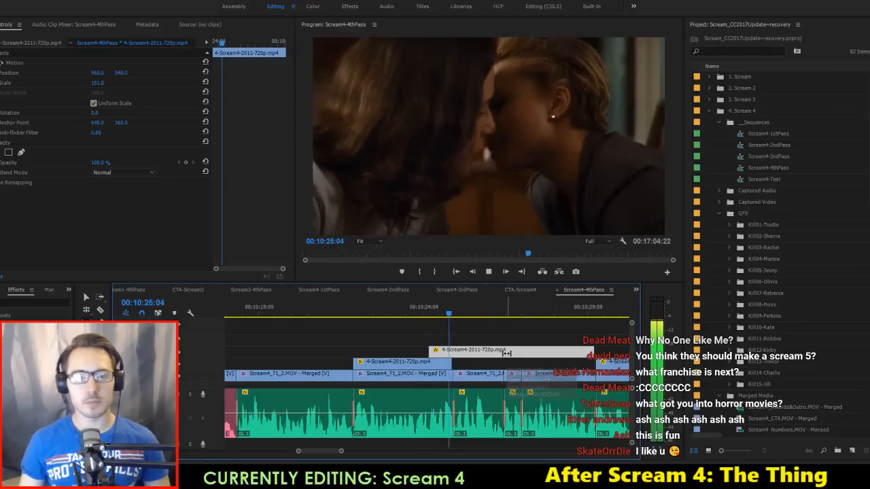
key("space")
left_click_drag(499, 351, 488, 350)
key("space")
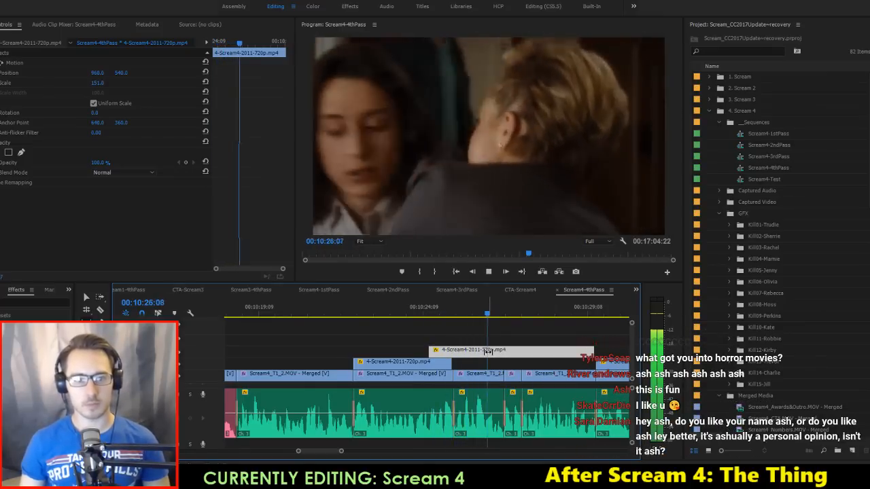
key("space")
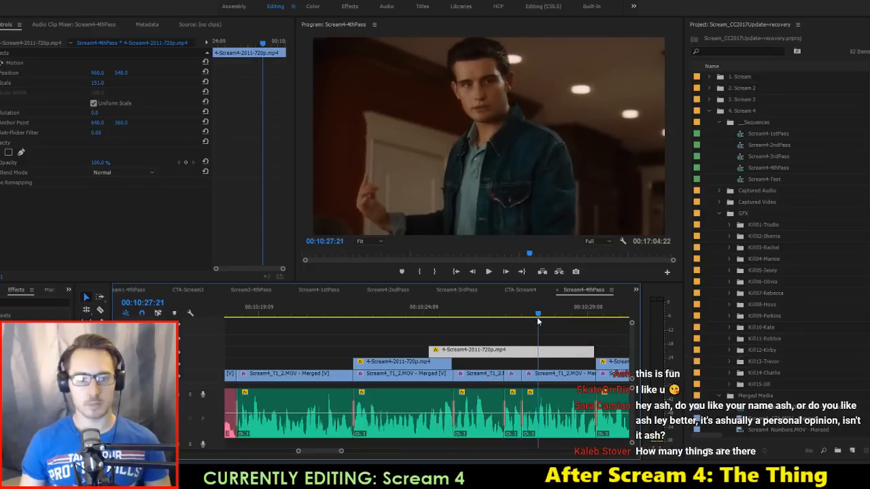
Step: Split the kissing clip at 00:10:27:17, slip its second part to later footage, and play through to 00:10:30:03
mouse_move(537, 318)
left_mouse_down()
mouse_move(497, 318)
mouse_move(585, 327)
mouse_move(520, 324)
mouse_move(558, 329)
mouse_move(530, 327)
left_mouse_up()
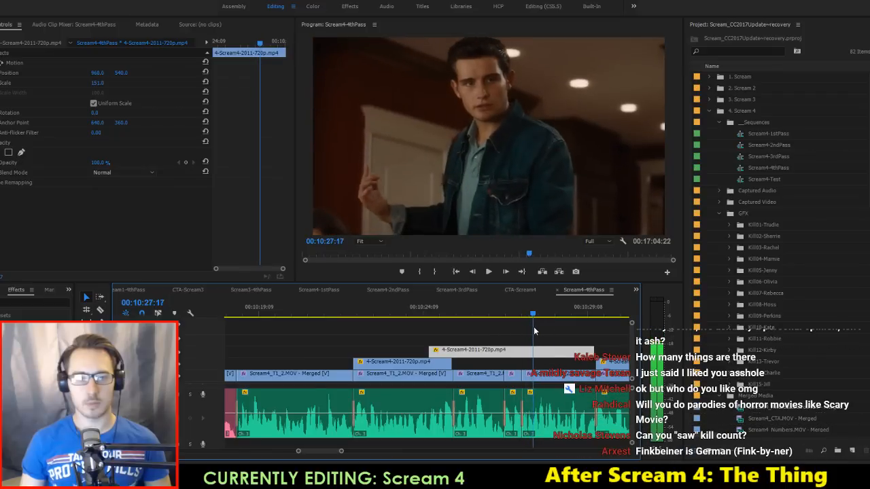
key("c")
left_click(534, 351)
key("v")
key("y")
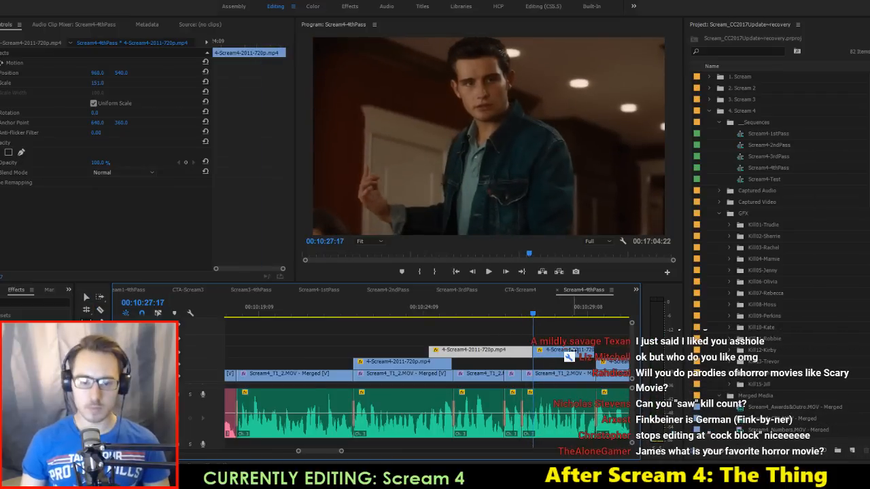
left_click_drag(571, 354, 490, 356)
key("space")
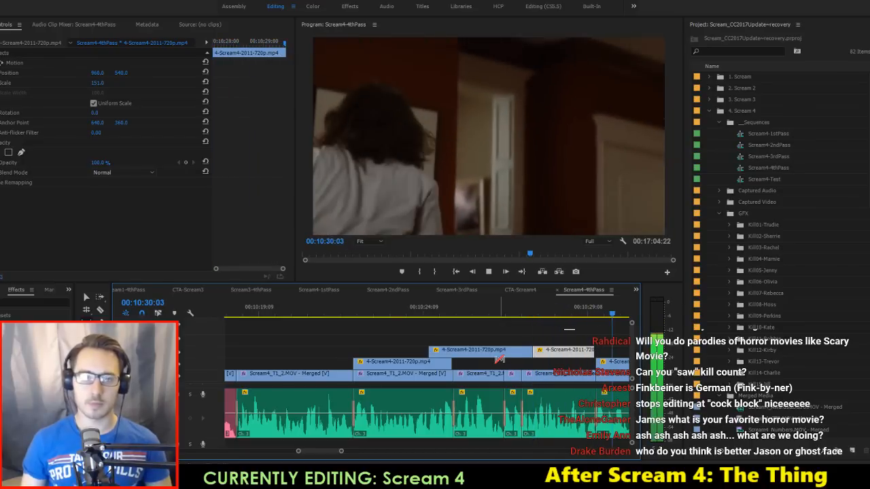
Step: Extend the second part to meet the next film clip, move both parts down to the lower film track, and save
key("space")
key("v")
left_click_drag(590, 354, 594, 354)
left_click_drag(538, 345, 555, 365)
key("ctrl+s")
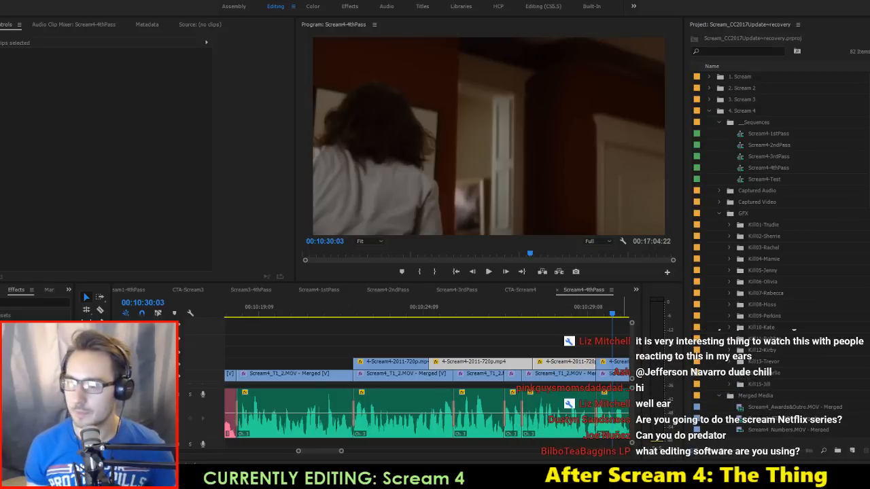
Step: Play the rearranged film clips from the kissing scene through to the couch shot at 00:10:31:22
left_click(418, 312)
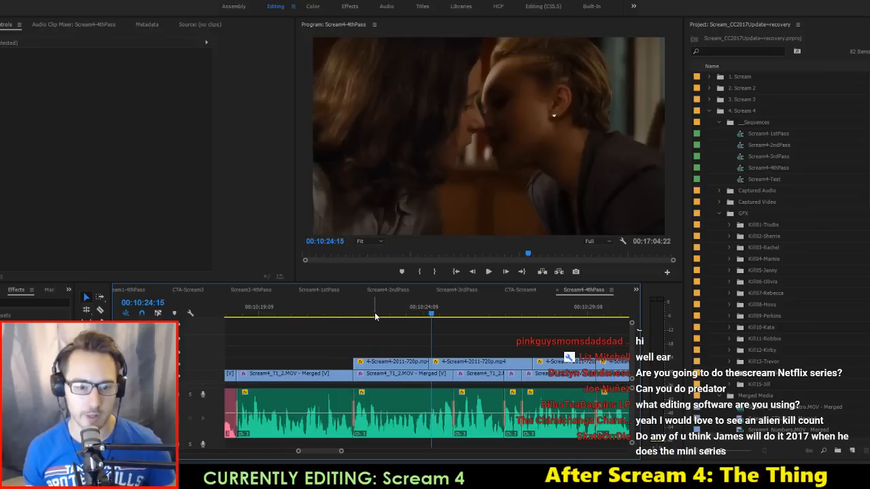
left_click(526, 316)
key("space")
scroll(548, 329, "down", 7)
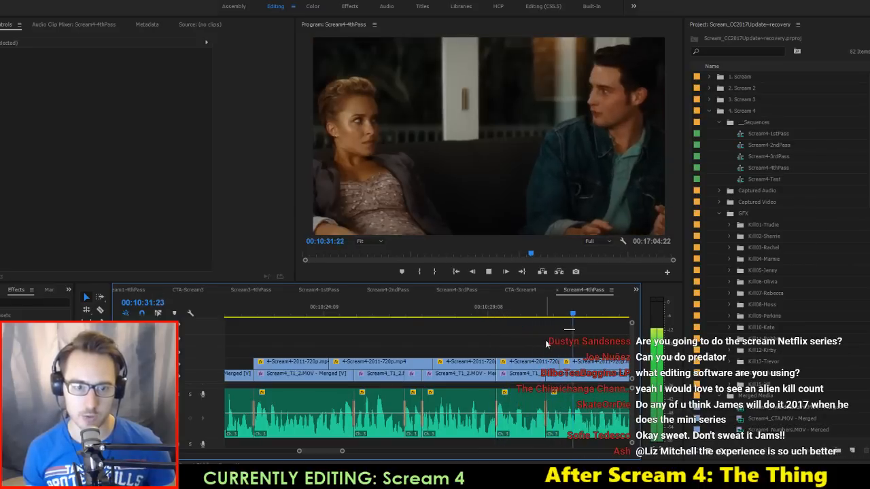
key("space")
Step: Replay the shot of the boy walking away and move the following couch clip about five frames earlier, to 00:10:31:08
left_click(550, 307)
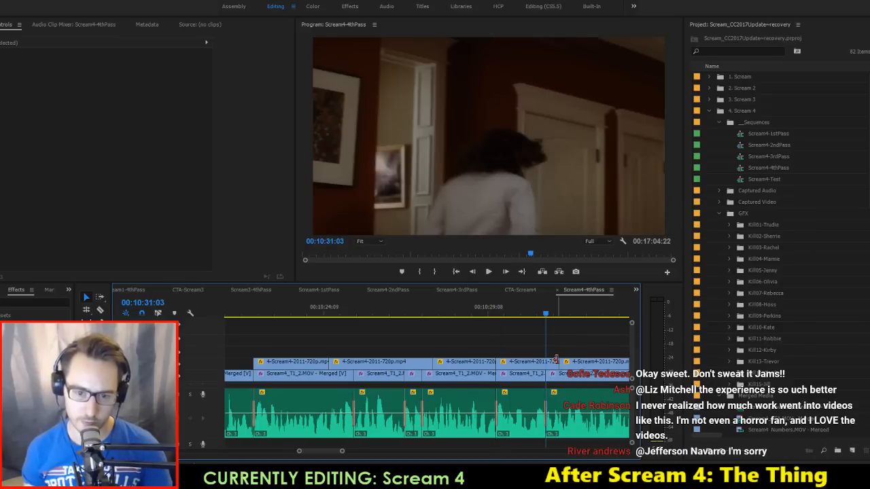
key("Up")
key("space")
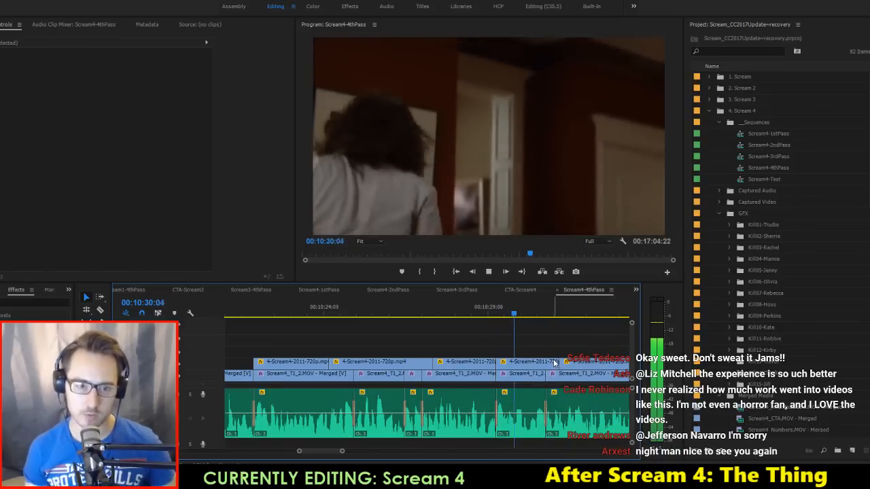
left_click(576, 367)
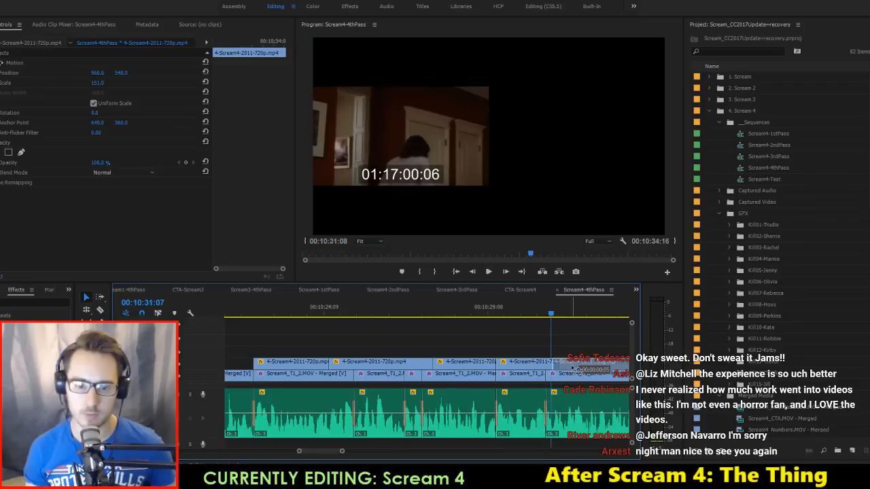
Step: Ripple-trim the end of the short couch clip that carries movie audio to 00:10:39:18, after playing up to it
key("space")
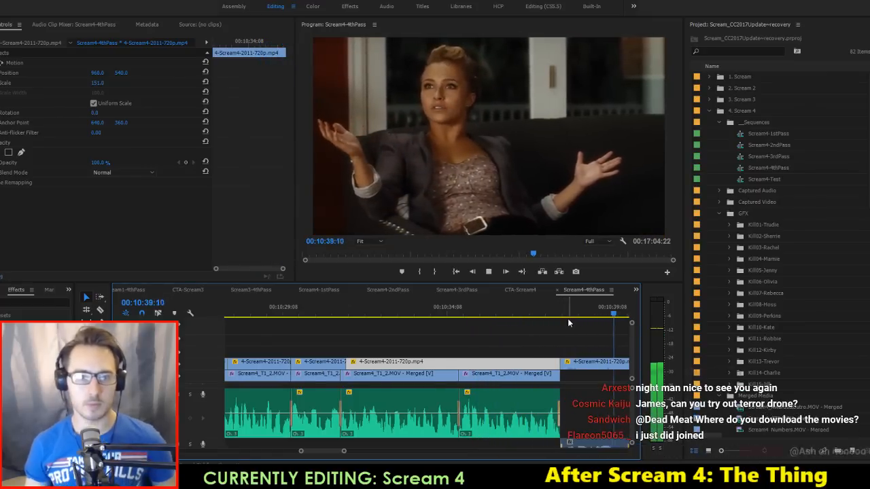
key("space")
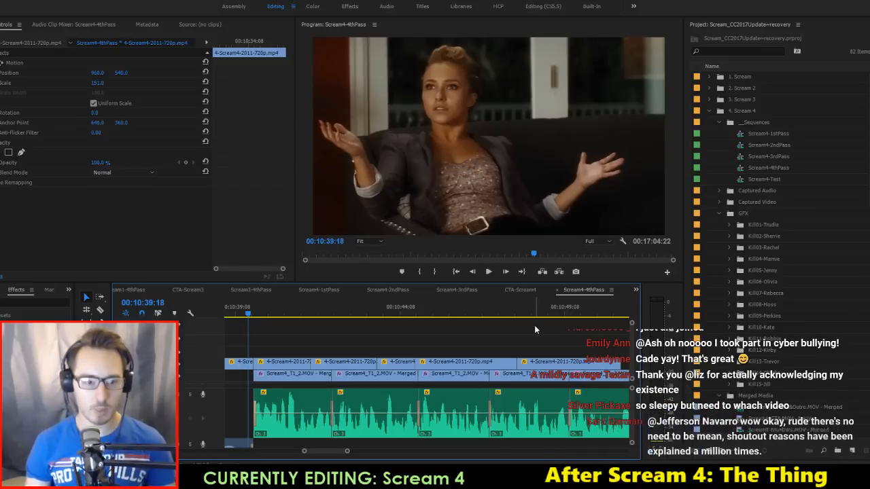
key("space")
key("w")
key("Up")
key("Up")
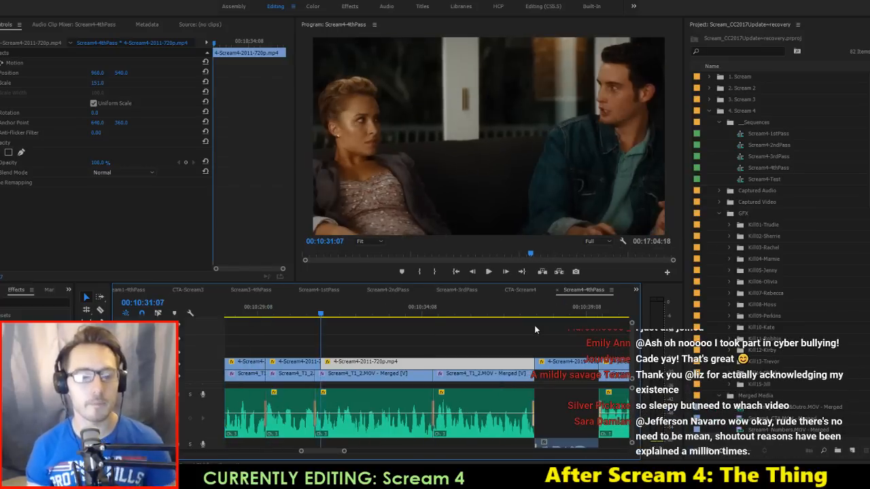
Step: Slip the footage inside the movie clip starting at 00:10:31:07, check it in playback, and save the project
key("y")
left_click_drag(413, 364, 557, 349)
key("space")
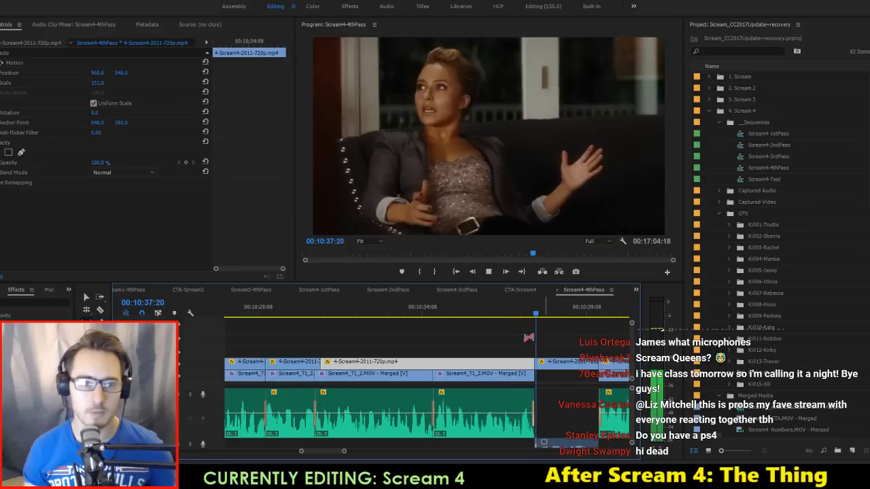
left_click_drag(365, 361, 386, 362)
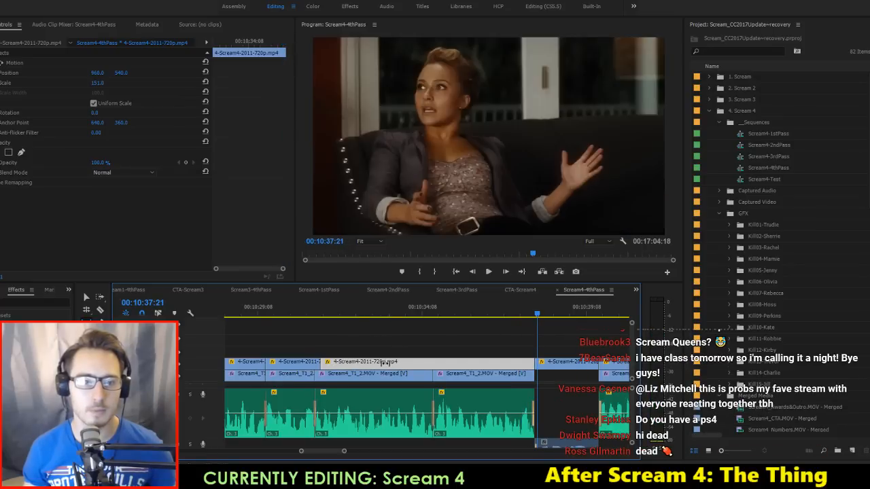
left_click(315, 306)
key("space")
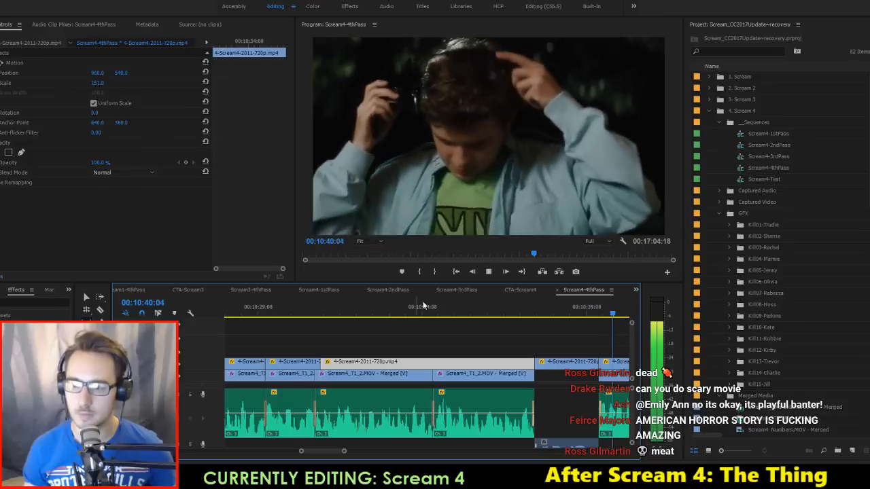
key("space")
key("ctrl+s")
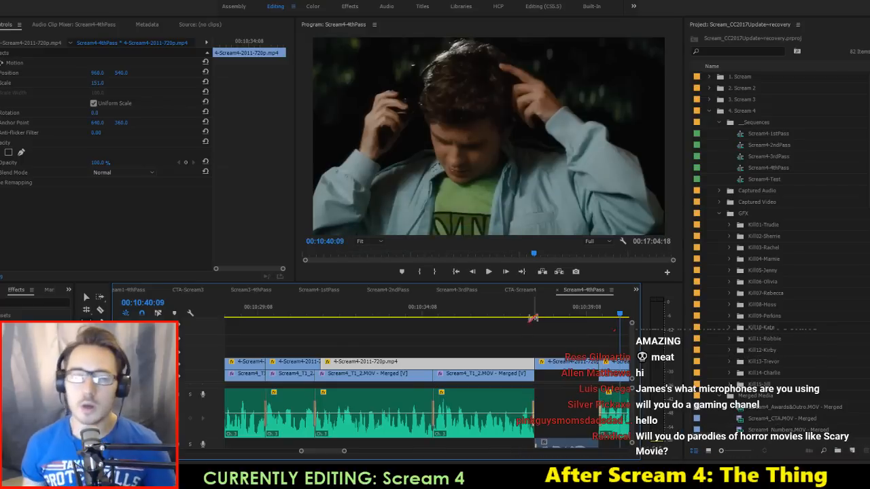
Step: Ripple-trim the start of the short couch clip with movie audio by 3 frames
left_click(533, 317)
left_click_drag(533, 317, 536, 317)
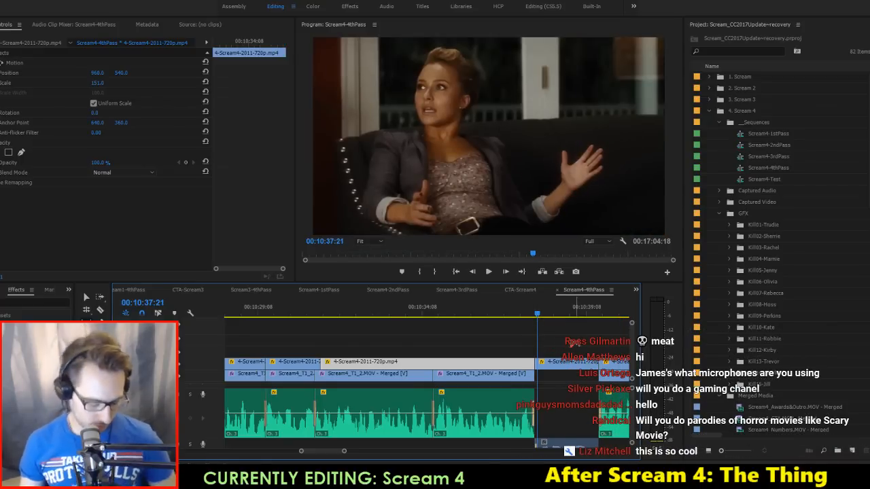
key("Left")
key("Left")
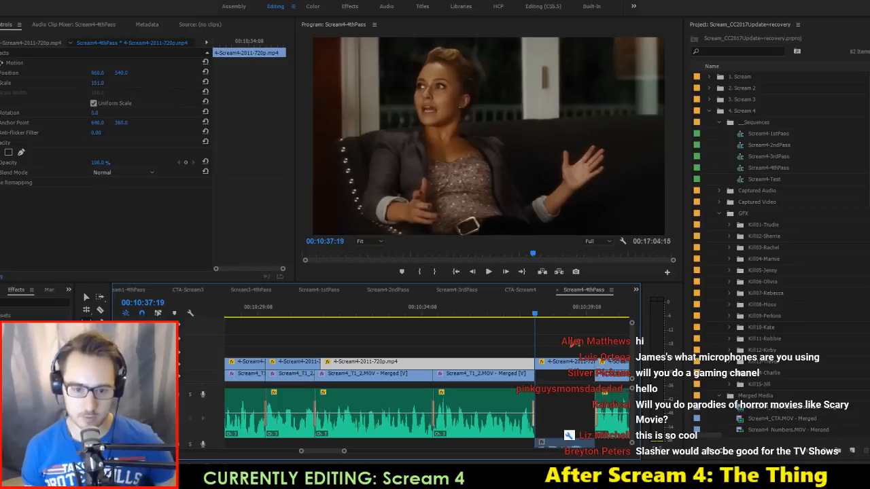
Step: Extend the start of the couch clip's audio slightly ahead of its video edit and play through the passage
key("Up")
key("space")
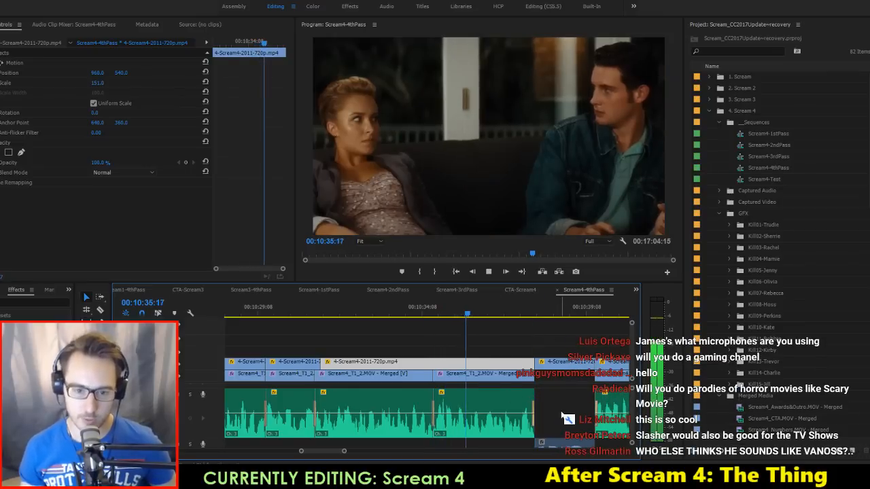
scroll(564, 416, "down", 1)
scroll(562, 416, "down", 1)
left_click_drag(522, 437, 518, 437)
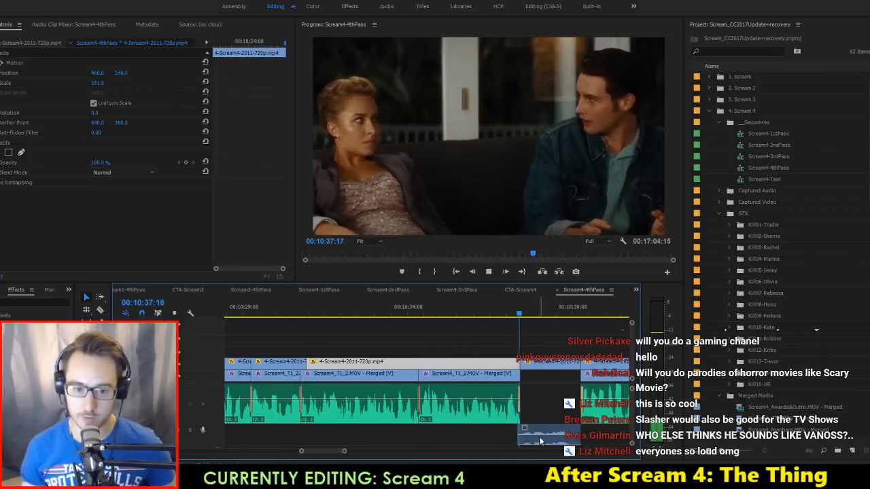
left_click(536, 437)
key("space")
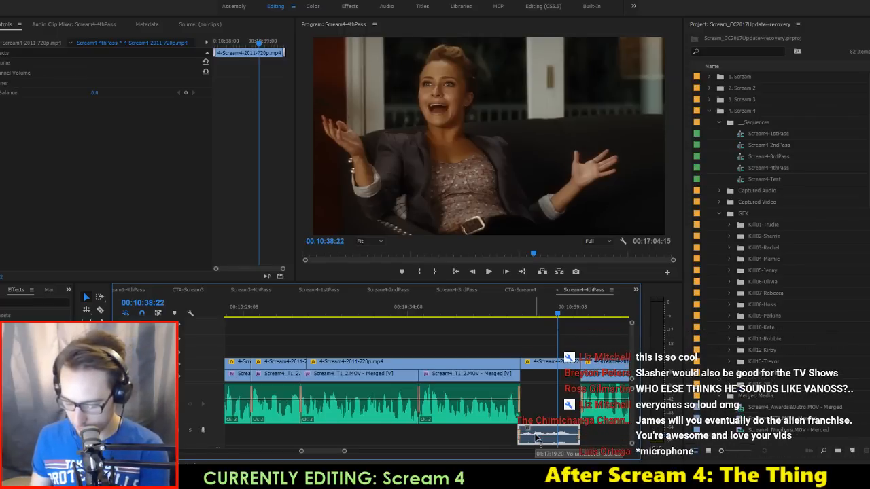
key("space")
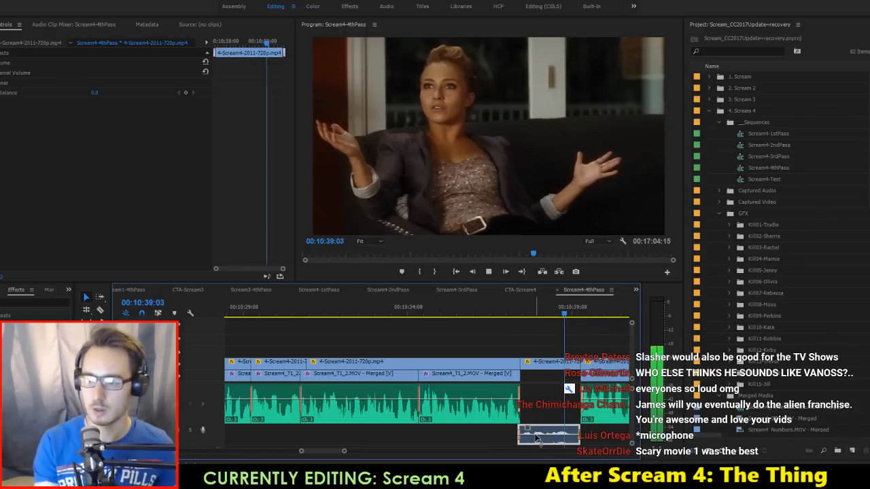
scroll(571, 394, "down", 4)
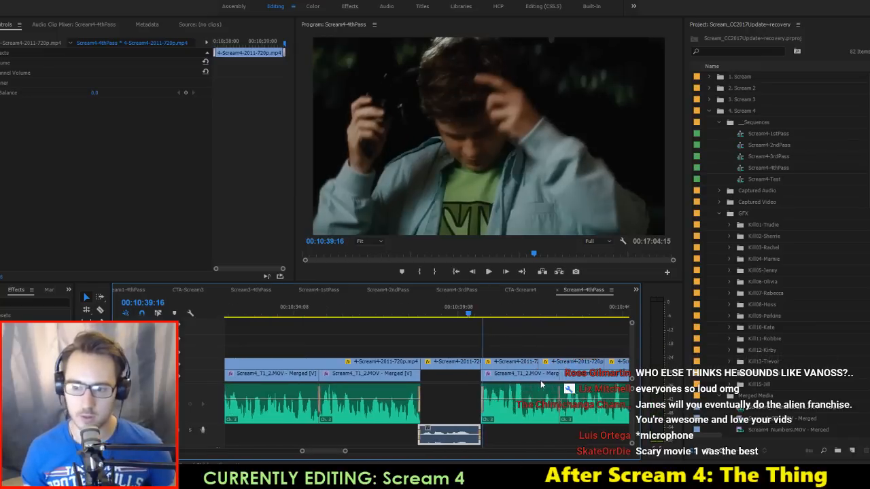
Step: Shift every clip after the couch clip 2 frames earlier so they overlap its end, and play the transition
left_click(460, 313)
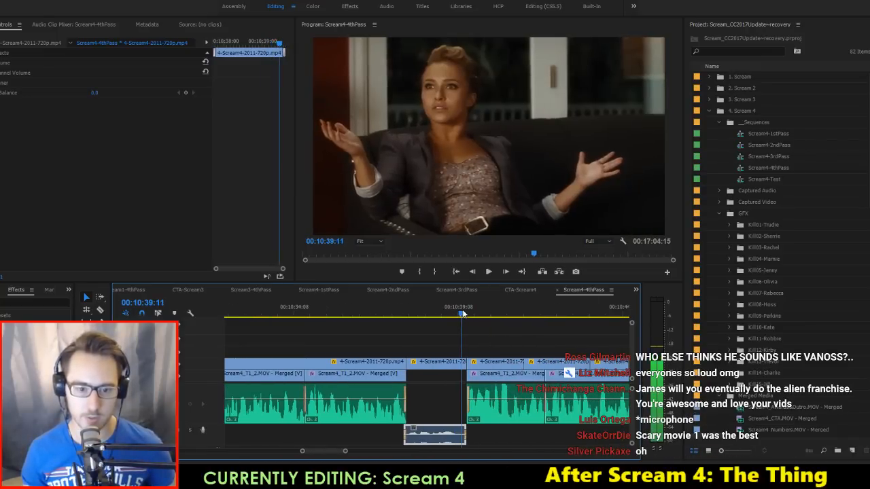
key("a")
left_click(485, 378)
left_click_drag(488, 376, 484, 375)
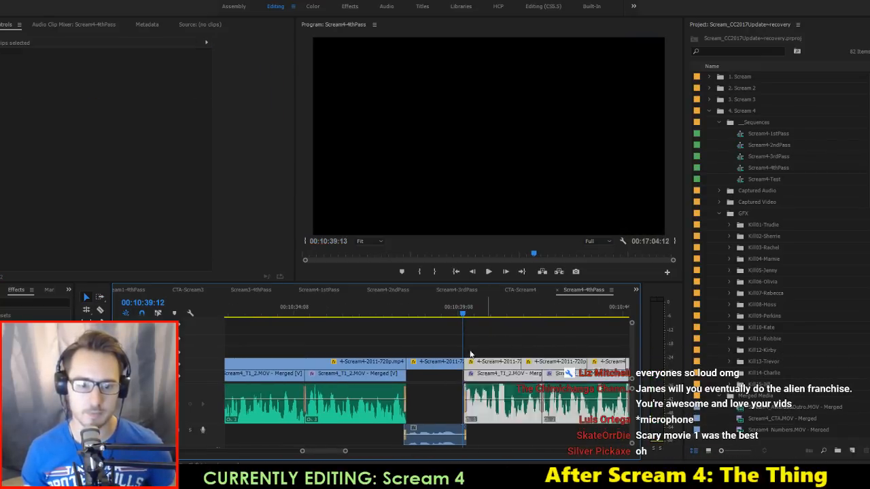
left_click(419, 314)
key("space")
scroll(499, 414, "up", 5)
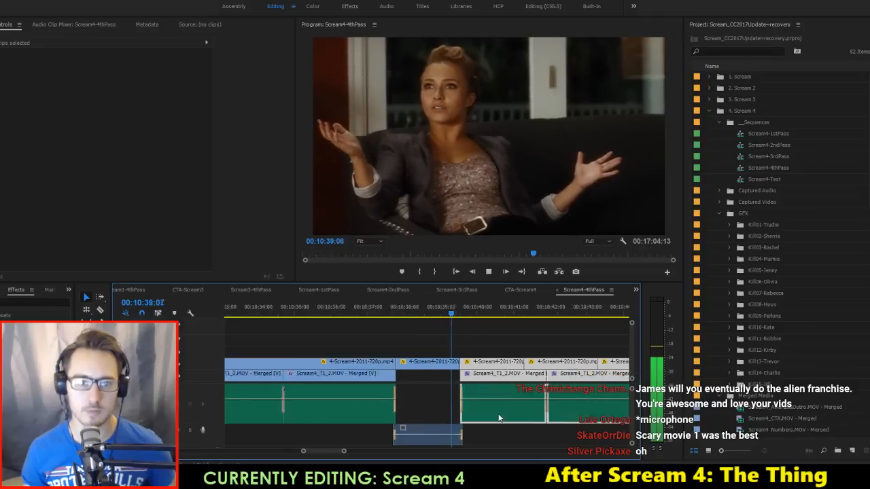
key("alt+space")
left_click(396, 305)
key("space")
key("space")
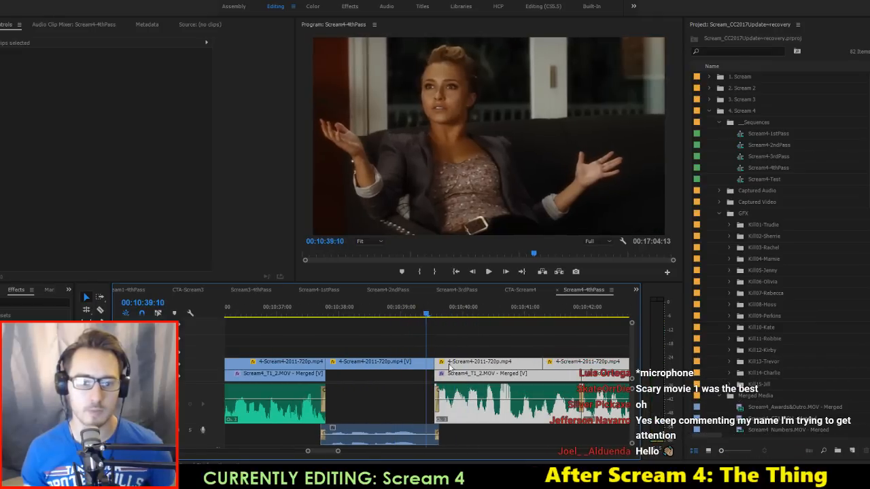
Step: Shift the selected clips following the couch clip another 2 frames earlier, review the tightened transition, and save the project
left_click_drag(465, 401, 459, 400)
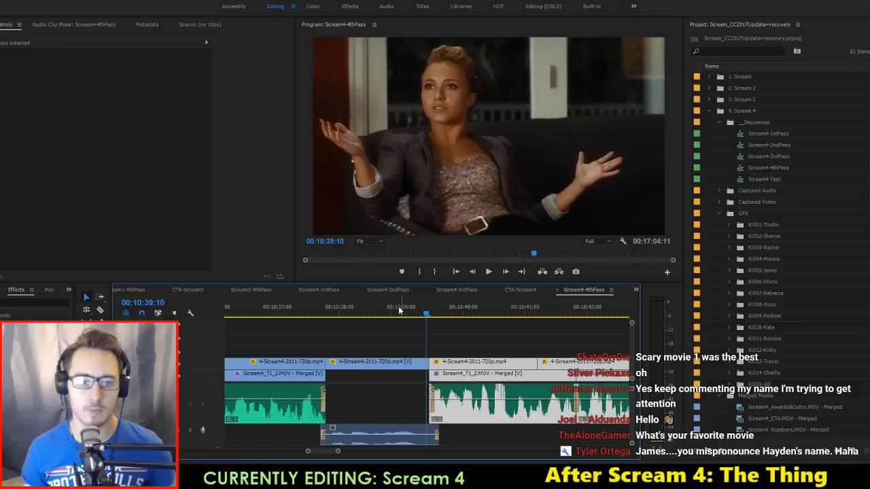
left_click(390, 313)
key("space")
left_click(356, 311)
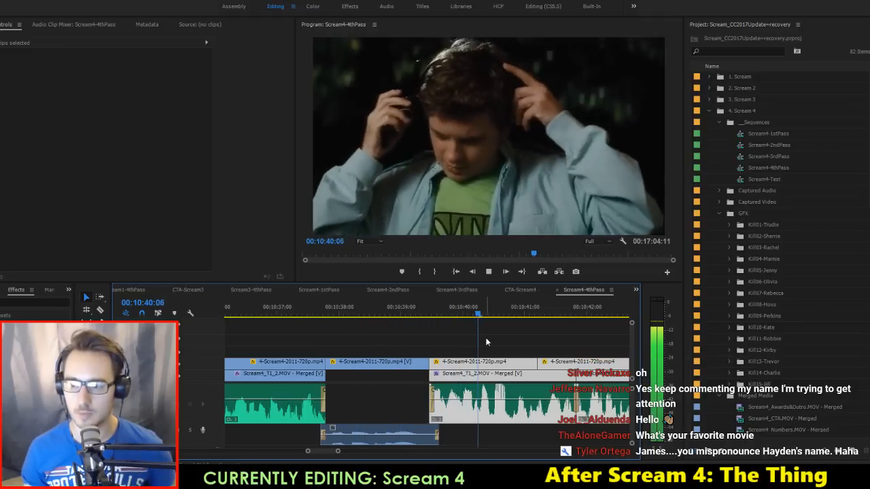
key("space")
key("ctrl+s")
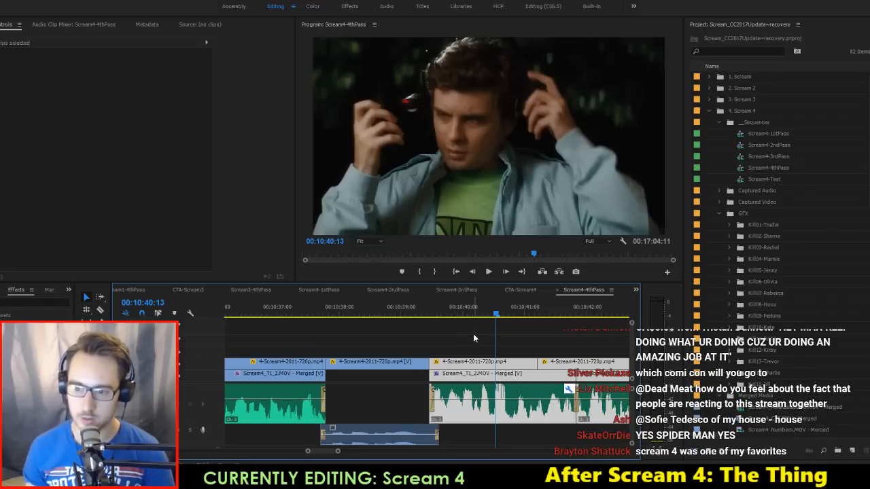
key("ctrl+s")
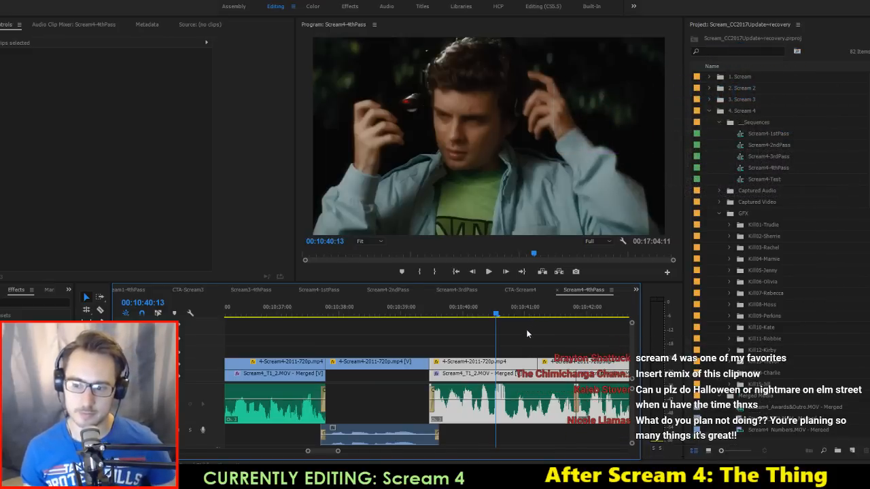
left_click(416, 312)
key("space")
key("space")
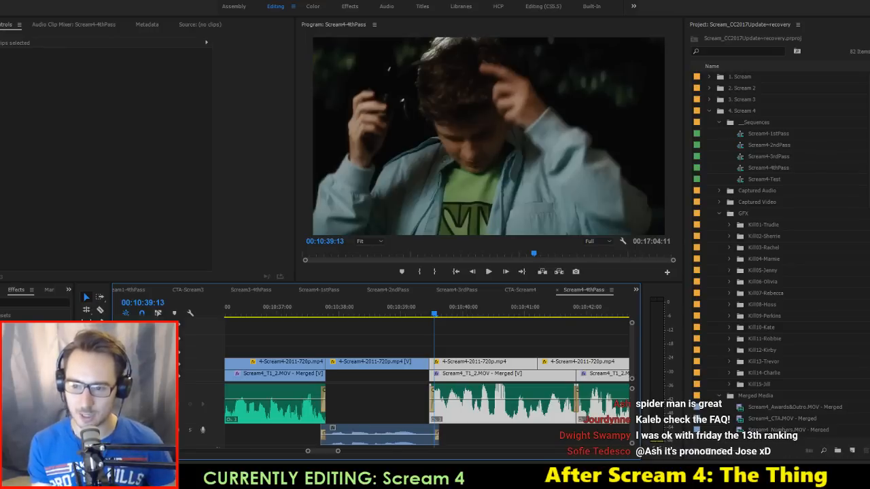
Step: Roll the edit between the phone-screen shot and the blurry Ghostface shot to 00:10:43:04 and play across it
left_click(411, 313)
key("space")
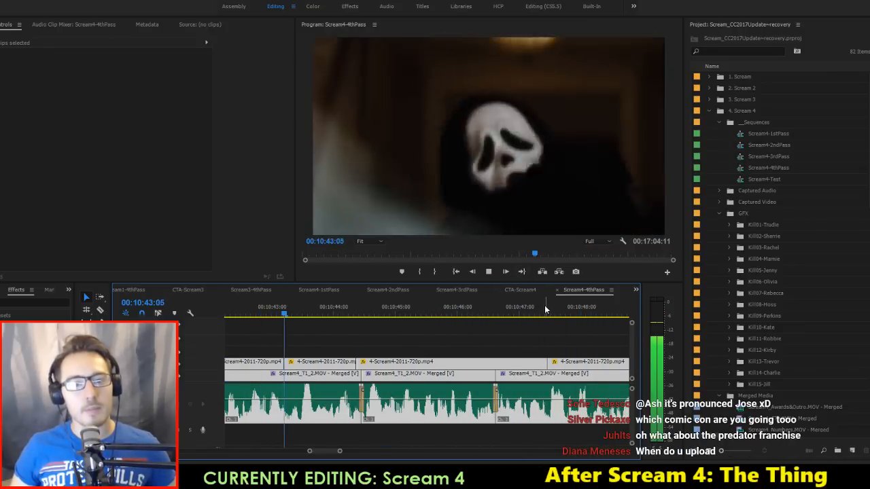
key("space")
left_click(352, 316)
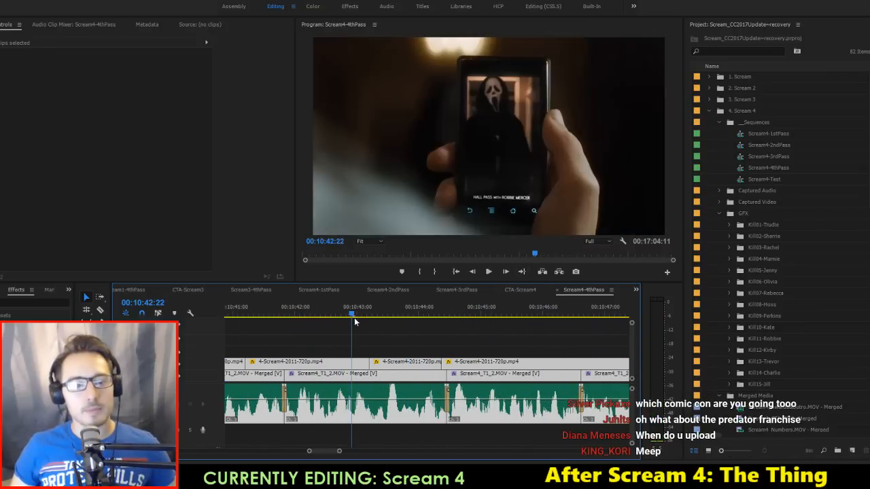
key("Right")
key("Right")
key("Right")
key("Right")
key("Right")
key("Right")
left_click(401, 330)
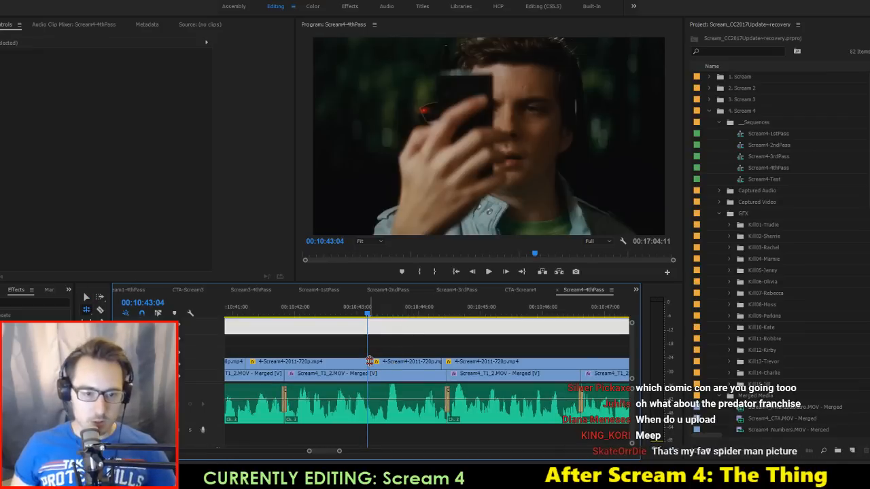
key("space")
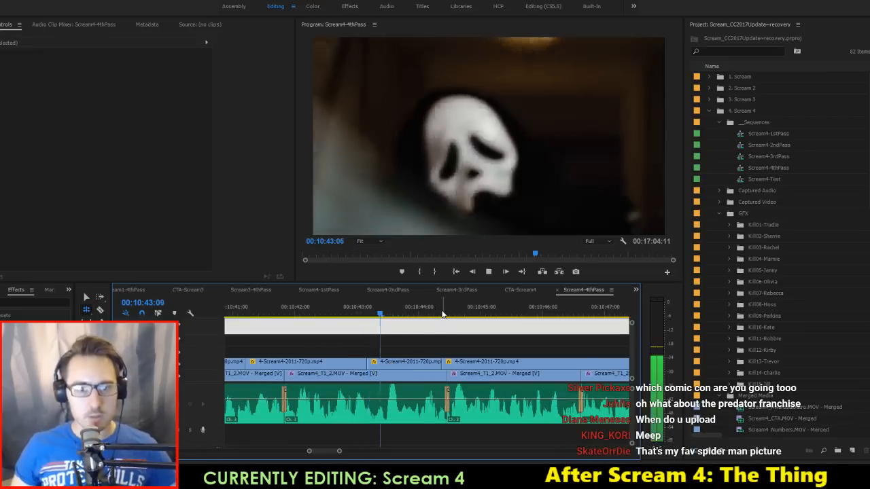
Step: Roll the edit leading into the front-porch Ghostface shot to 00:10:44:12 and save the project
left_click(437, 315)
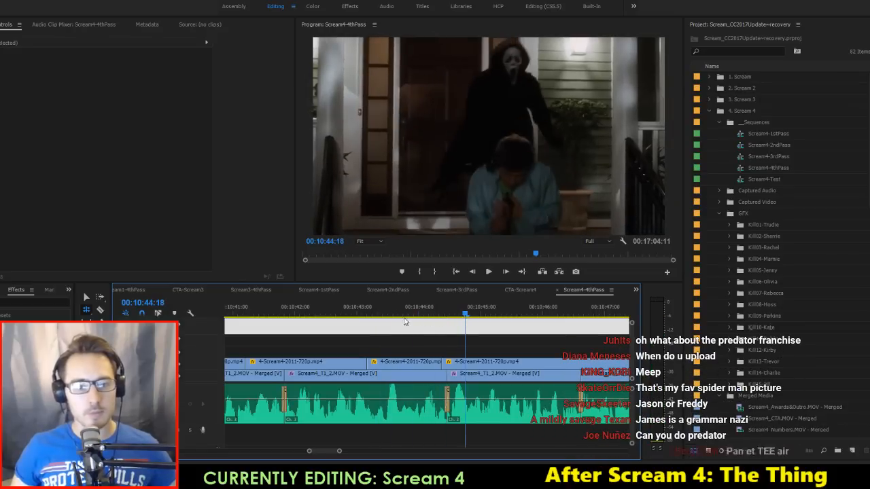
left_click_drag(438, 320, 451, 320)
key("Delete")
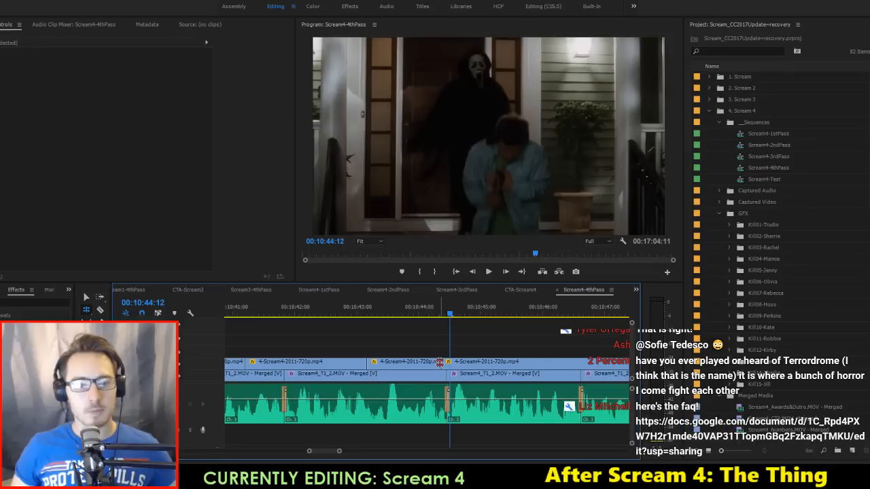
left_click_drag(443, 361, 456, 363)
left_click(434, 312)
key("space")
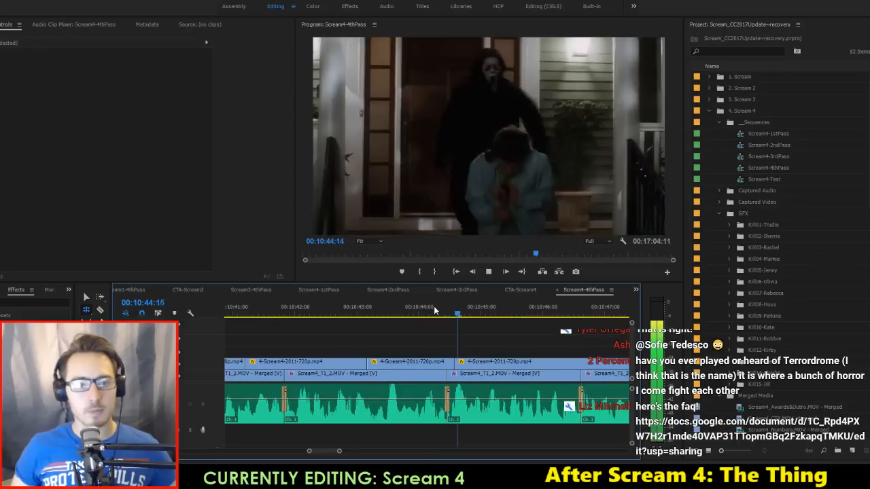
left_click_drag(442, 320, 451, 322)
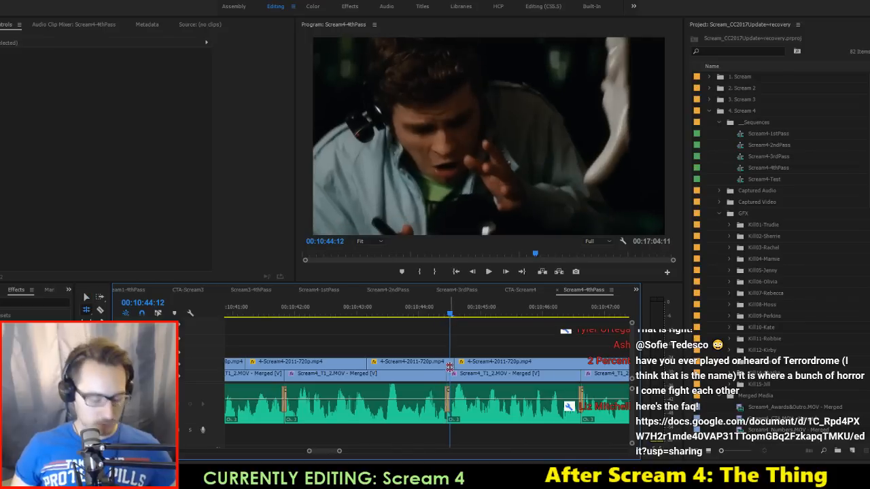
left_click_drag(453, 366, 447, 365)
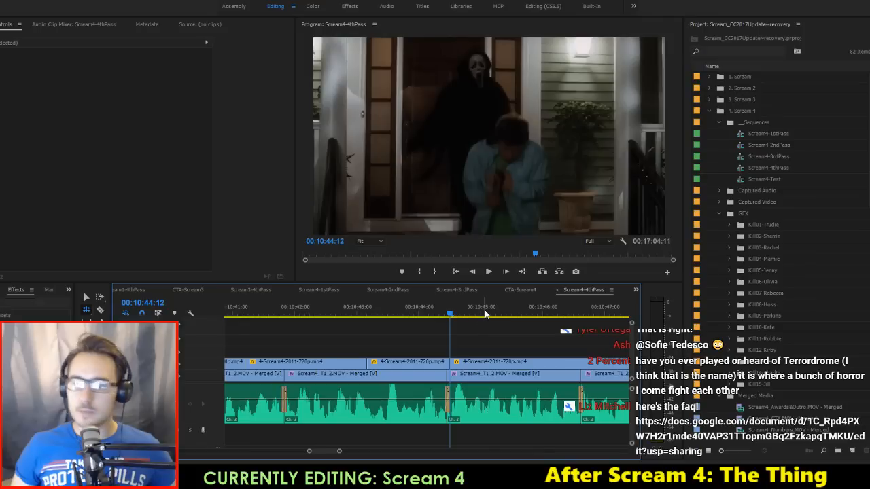
key("ctrl+s")
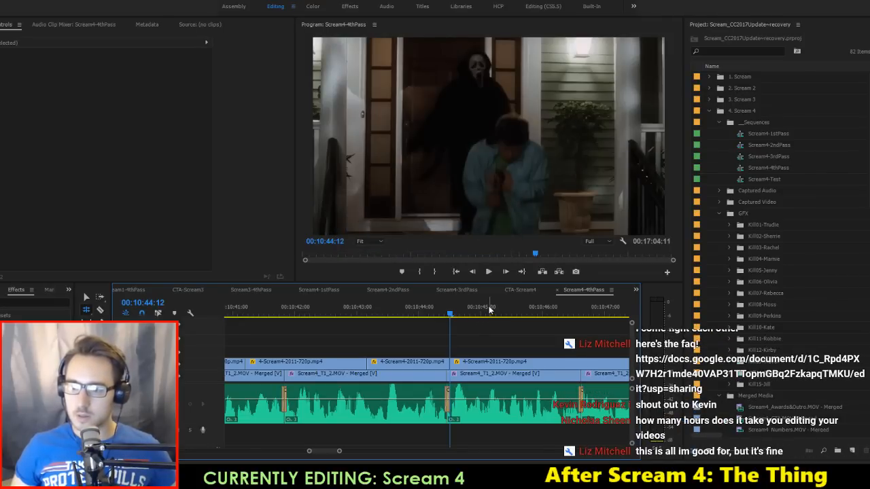
Step: Play the front-porch Ghostface sequence from 00:10:44:00 and examine the timing of the cut to the dark garden shot
left_click(420, 307)
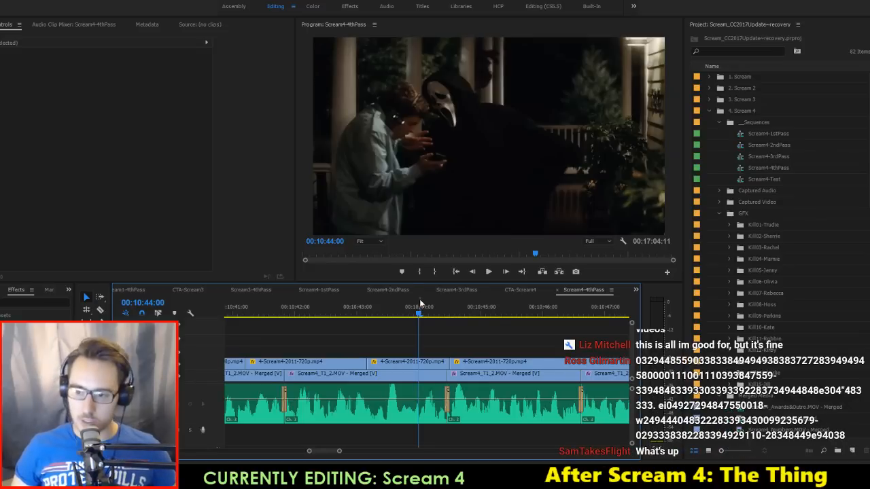
key("space")
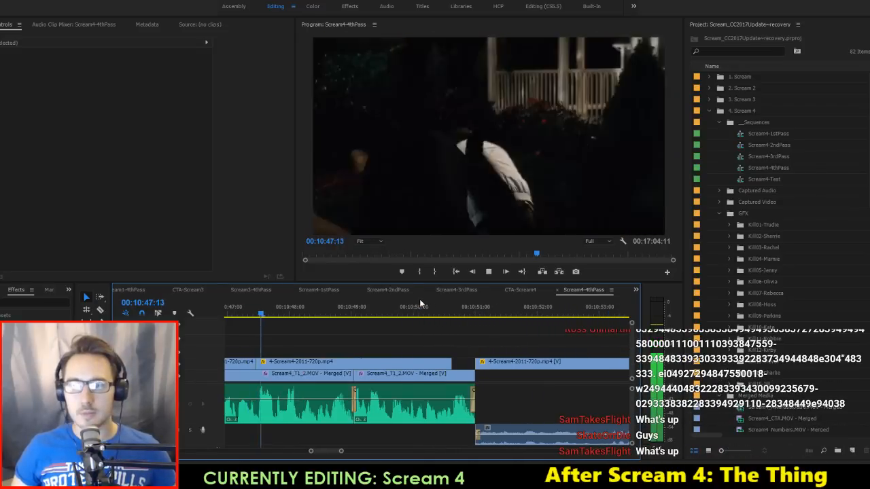
key("space")
scroll(346, 348, "up", 1)
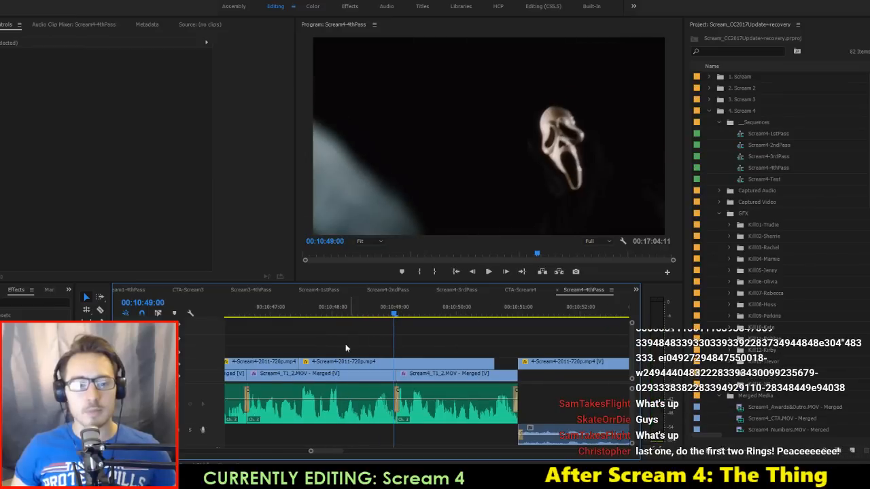
scroll(346, 348, "up", 2)
left_click(316, 307)
key("space")
key("space")
scroll(319, 319, "down", 4)
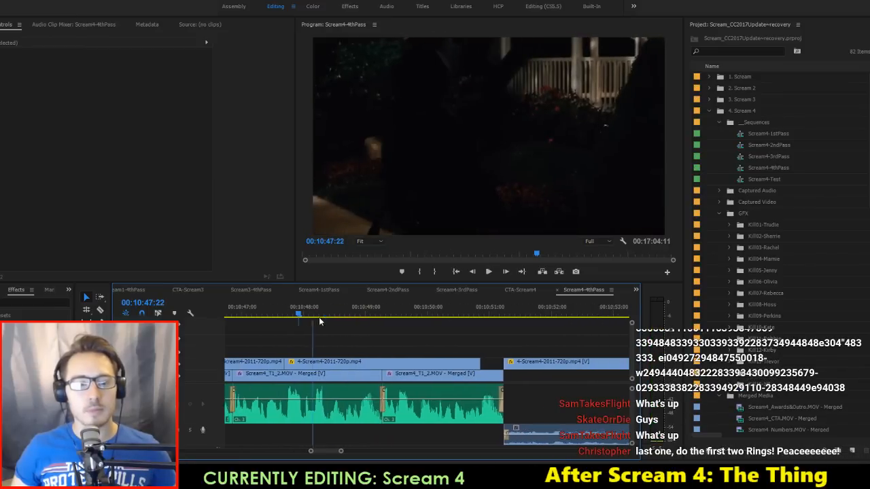
Step: Move the dark garden shot that follows the porch attack about 11 frames later
scroll(319, 317, "up", 2)
key("Up")
key("Left")
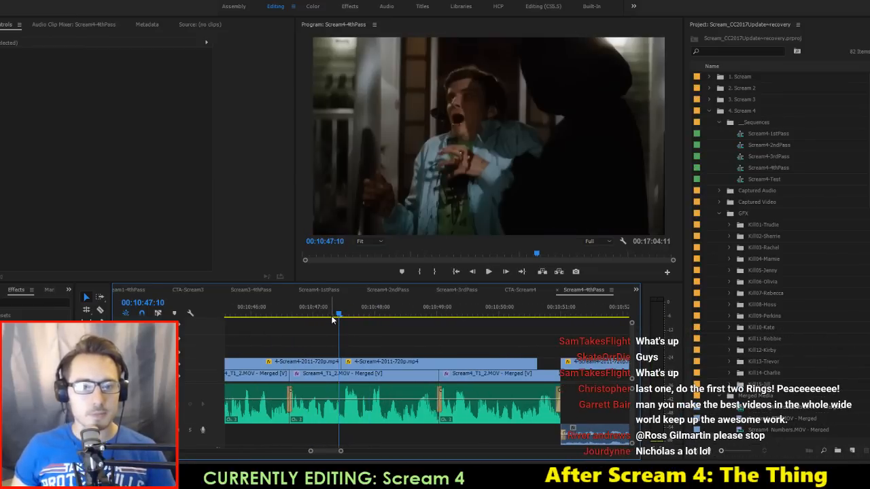
key("Right")
key("Right")
key("Right")
key("Right")
left_click(366, 366)
left_click_drag(367, 367, 397, 367)
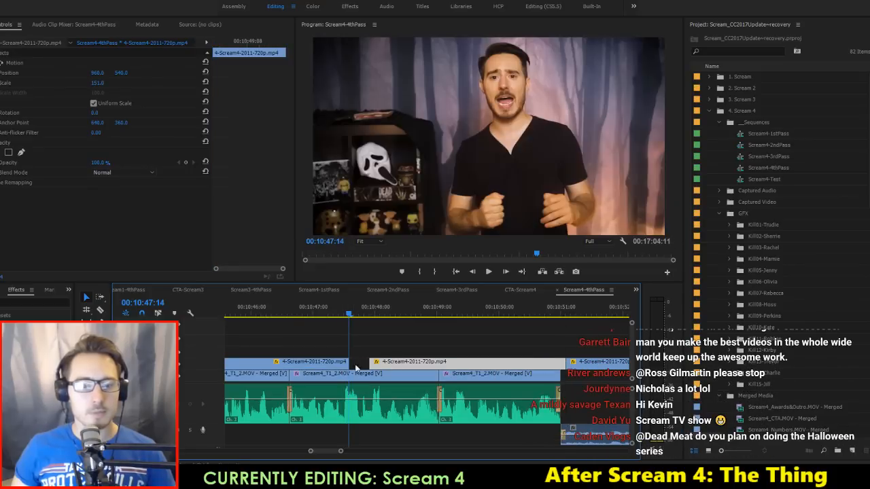
Step: Extend the porch attack shot to meet the start of the dark garden shot and play through the following footage
left_click_drag(340, 366, 366, 362)
key("ctrl+z")
left_click_drag(320, 315, 368, 324)
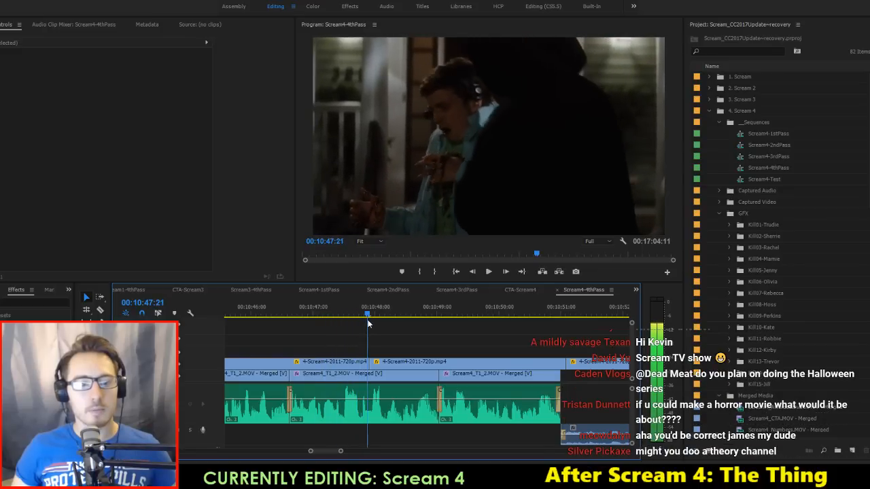
left_click(397, 364)
key("space")
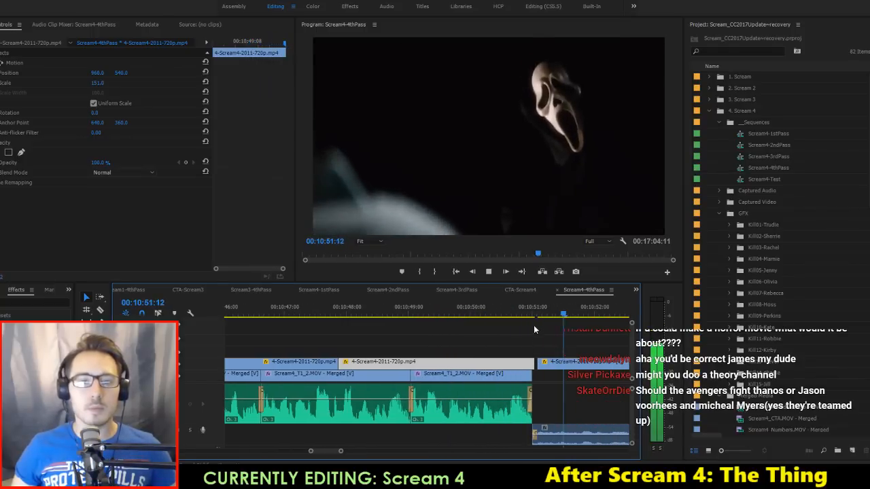
key("space")
Step: Try splitting the movie clip at 00:10:49:23 and slipping its second piece to the wounded victim reaching out, playing the result
left_click_drag(540, 309, 468, 346)
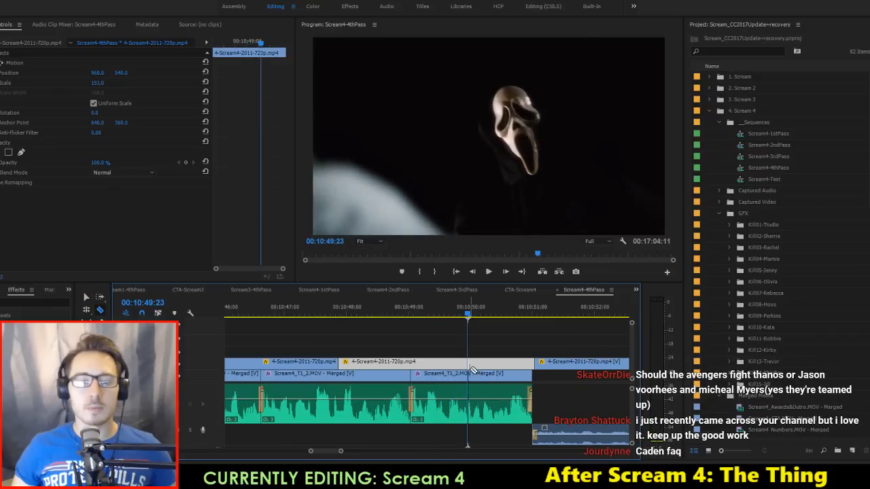
left_click(470, 368)
key("v")
left_click_drag(519, 364, 457, 364)
key("space")
key("v")
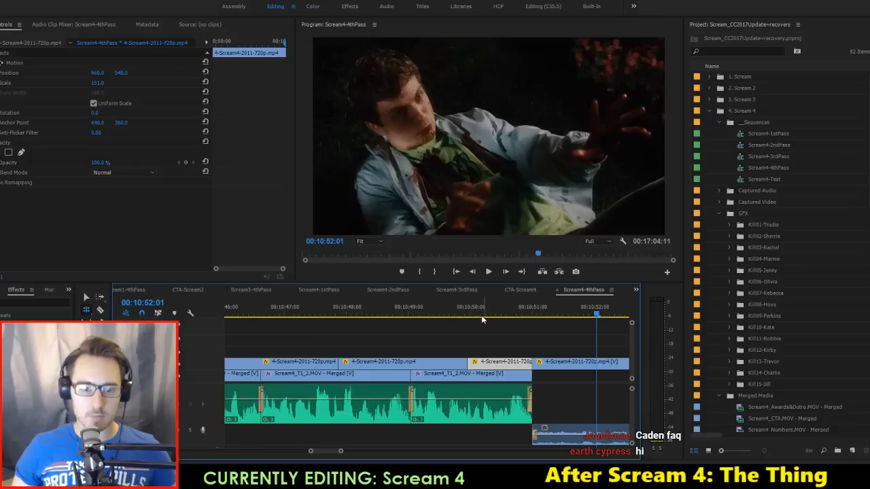
left_click(417, 311)
key("space")
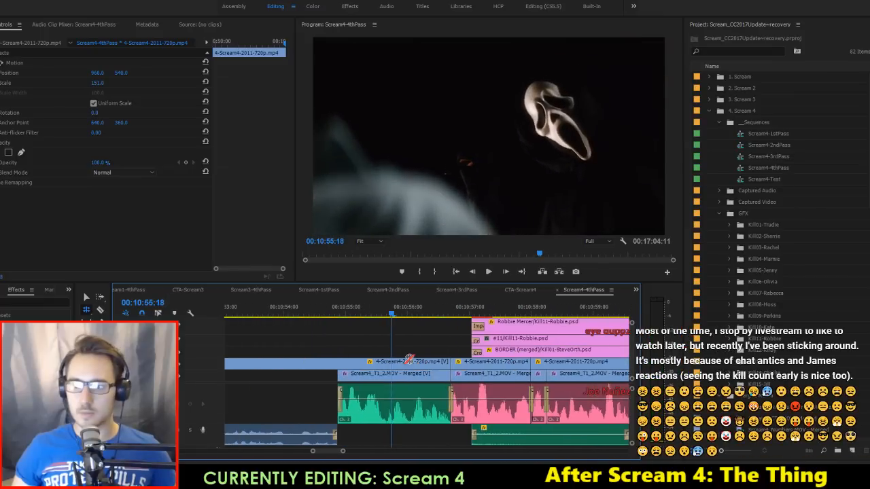
key("space")
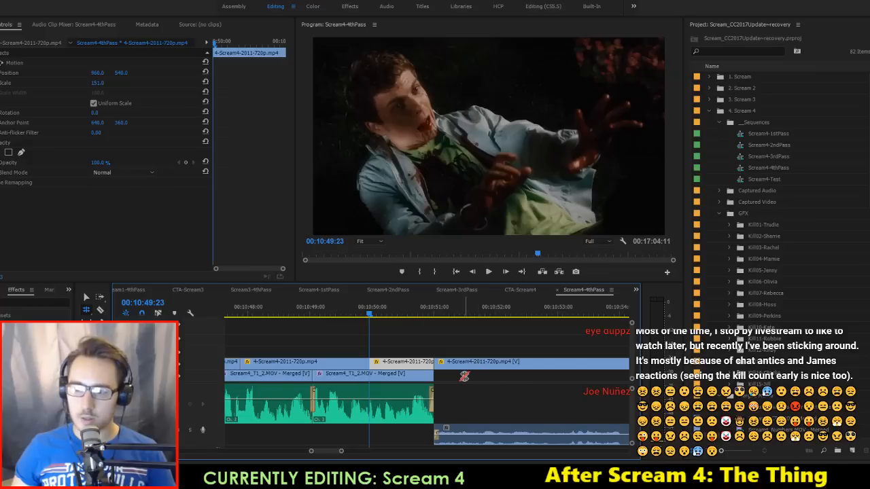
Step: Roll the edit at the split back to the narration's end near 00:10:51:00 and play across it
scroll(464, 376, "up", 6)
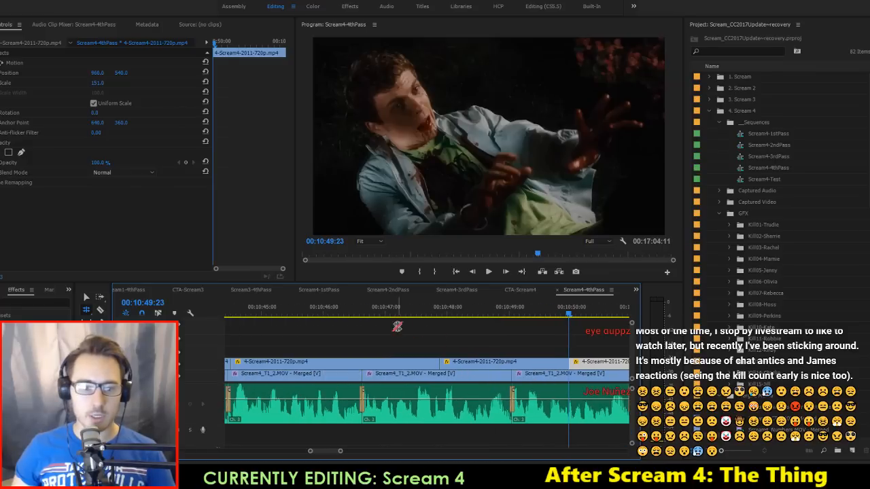
left_click(398, 327)
key("space")
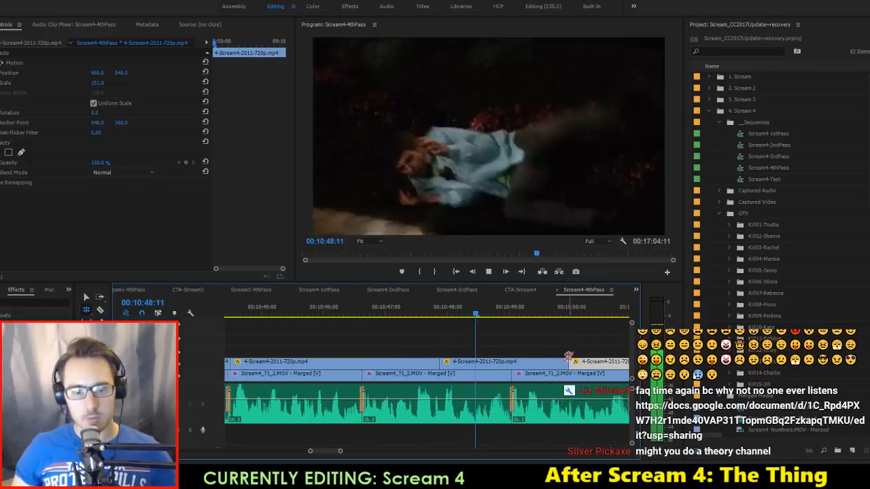
key("space")
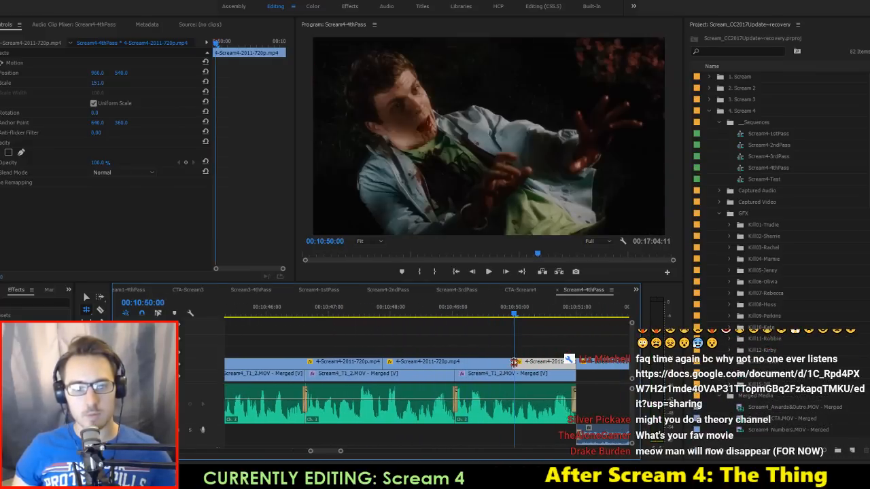
left_click_drag(515, 362, 575, 365)
key("space")
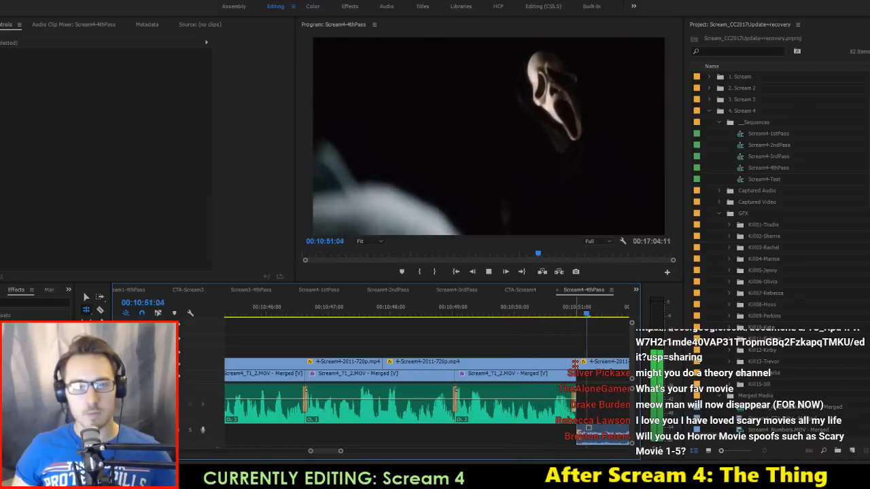
key("space")
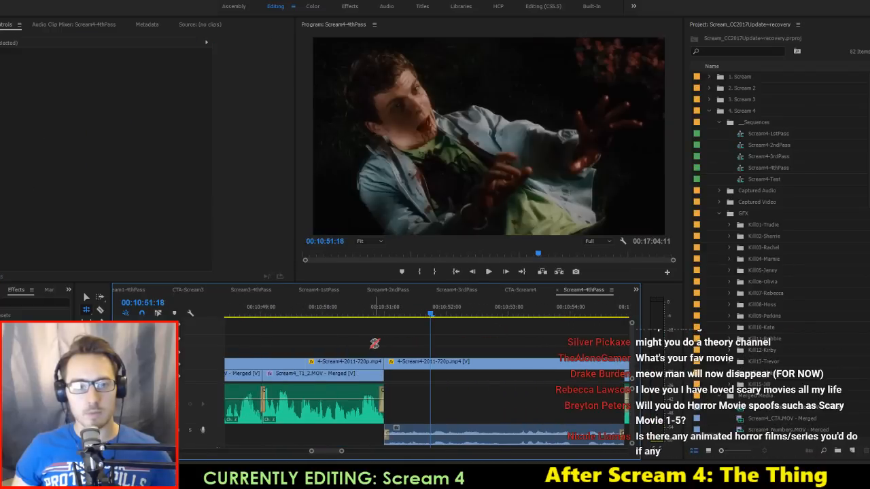
Step: Extract the opening of the movie clip with sound that follows the narration, from its start through 00:10:51:15, and play the result
scroll(375, 344, "up", 2)
left_click_drag(525, 311, 499, 310)
left_click(451, 312)
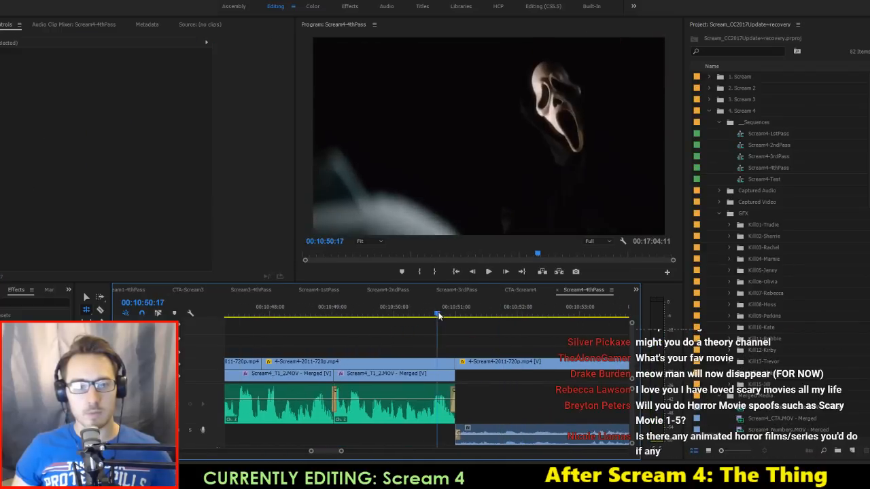
left_click_drag(467, 320, 493, 323)
key("Right")
key("Right")
key("Right")
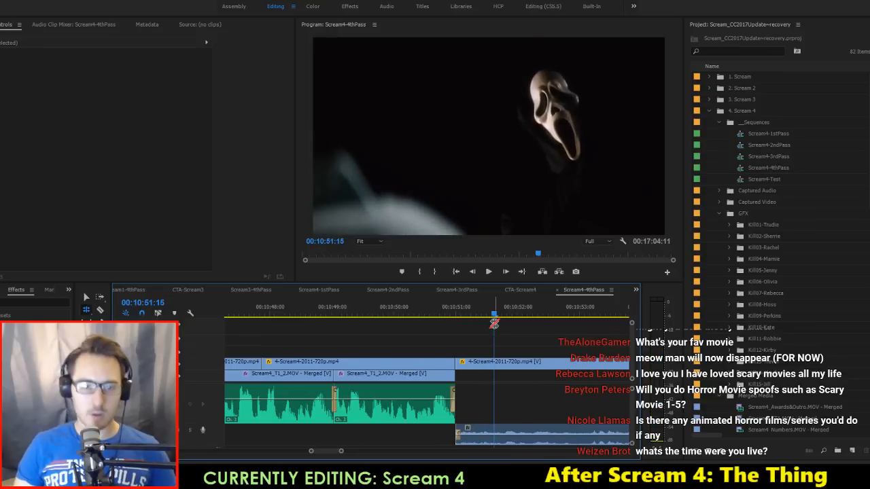
key("Left")
key("Left")
key("o")
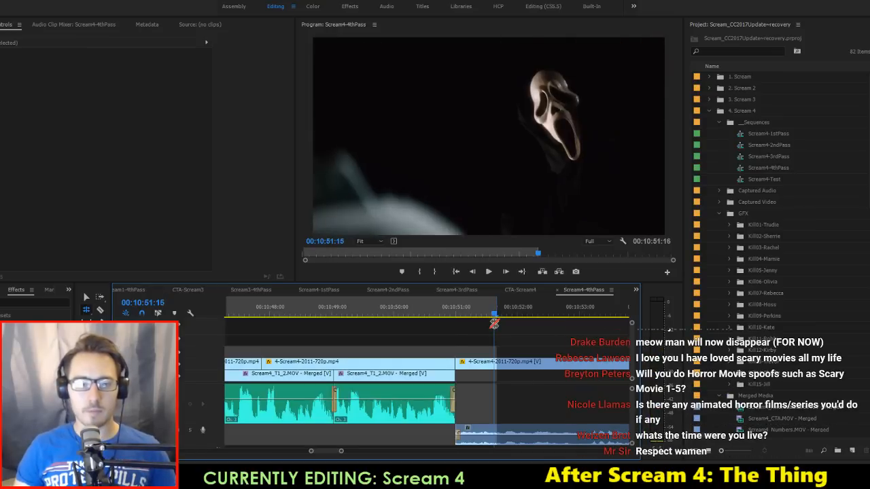
key("Up")
key("i")
key("apostrophe")
key("space")
Step: Extract the single frame at 00:10:50:23, where the narration ends before the movie clip, and play the cut
key("Up")
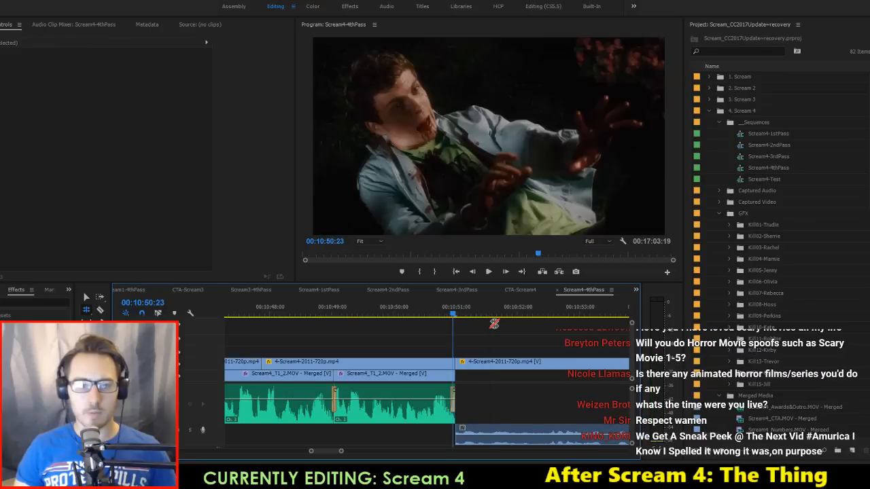
key("i")
key("o")
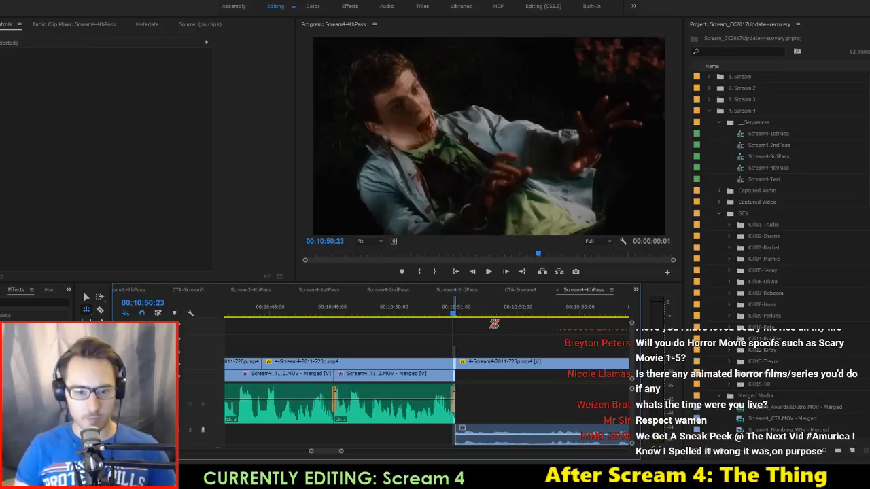
key("apostrophe")
key("space")
Step: Extract the first frame of the movie clip starting at 00:10:50:23 and review the tightened cut
key("Up")
key("i")
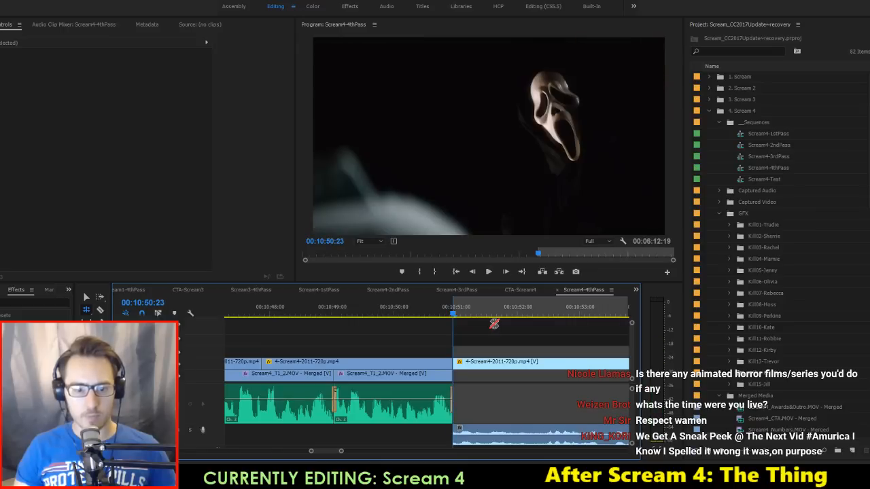
key("o")
key("apostrophe")
key("Up")
key("space")
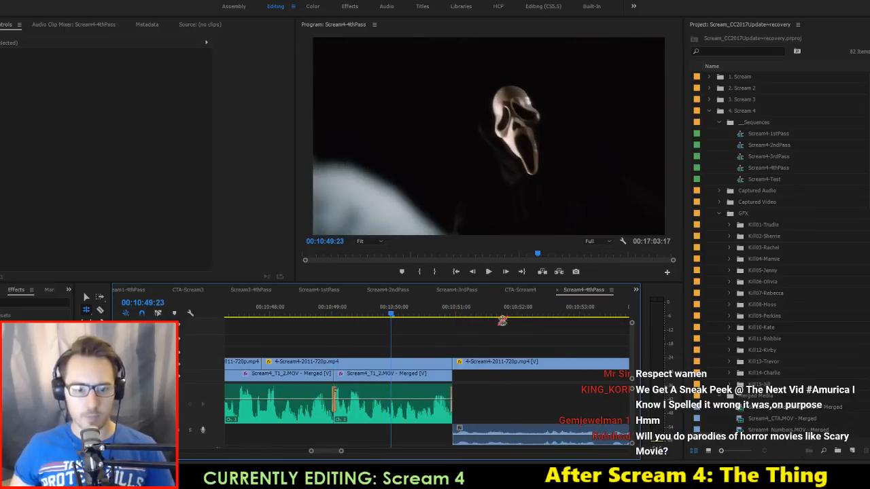
Step: Extend the start of the movie clip's audio slightly earlier under the narration's end and play the clip
key("v")
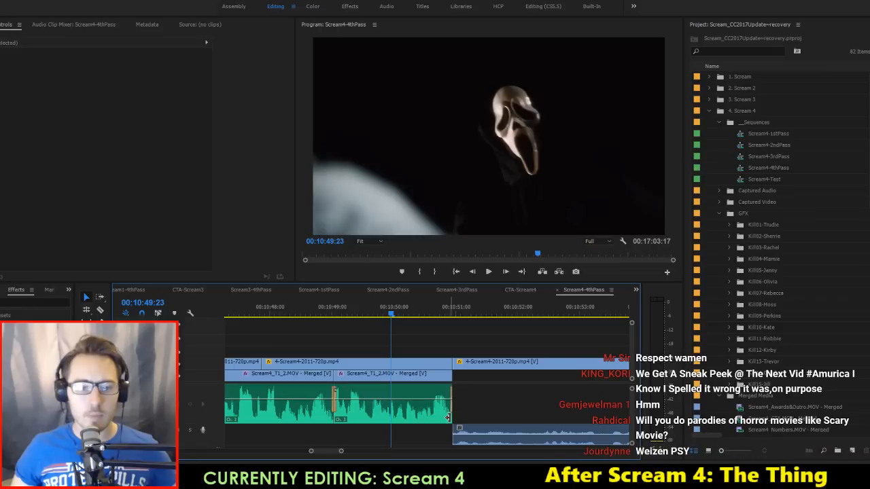
key("x")
mouse_move(462, 437)
left_mouse_down()
mouse_move(462, 415)
mouse_move(445, 438)
left_mouse_up()
scroll(463, 414, "up", 3)
left_click(465, 444)
left_click(469, 413)
key("space")
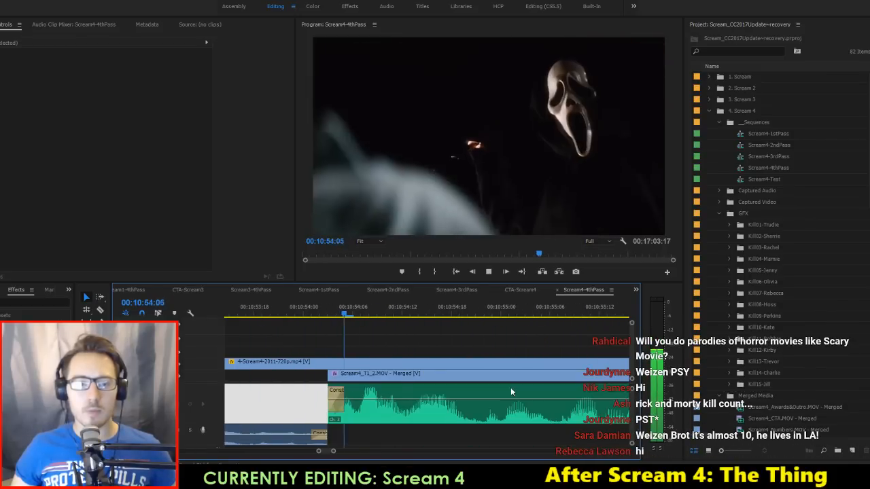
Step: Extend the end of the movie audio two frames under the next narration line and play the overlap
key("space")
left_click_drag(336, 440, 349, 440)
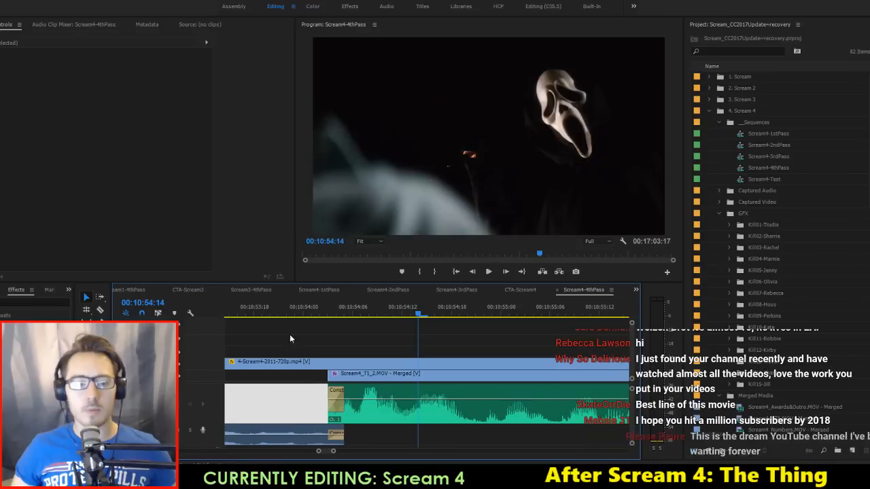
left_click(251, 305)
key("space")
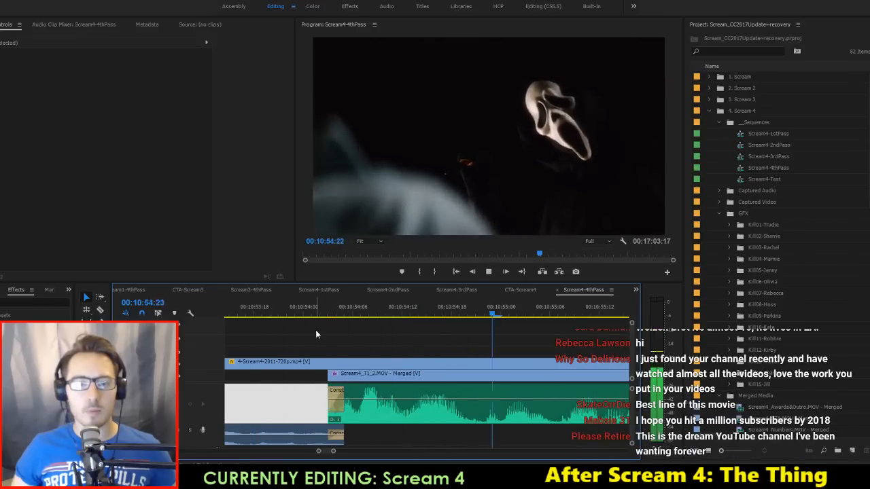
key("space")
Step: Slip the movie clip beneath the start of the Kill11-Robbie title card to later footage, and save the project after playing the section
scroll(343, 363, "up", 3)
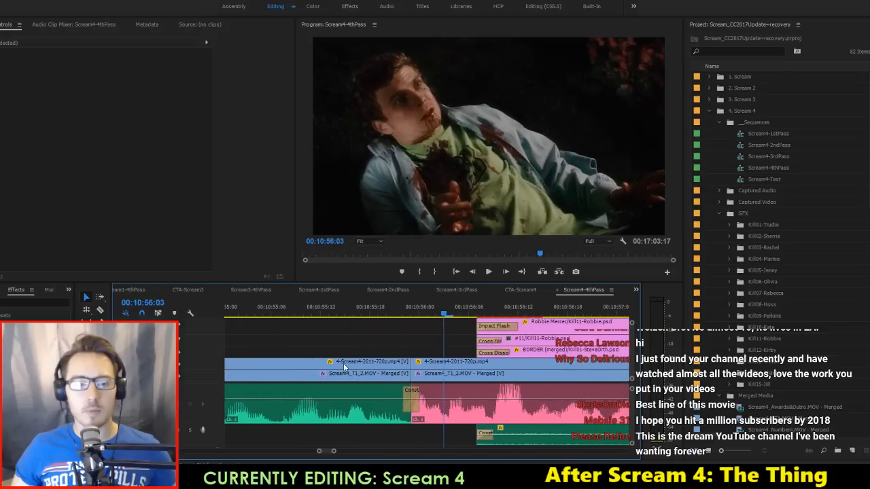
left_click_drag(357, 314, 648, 325)
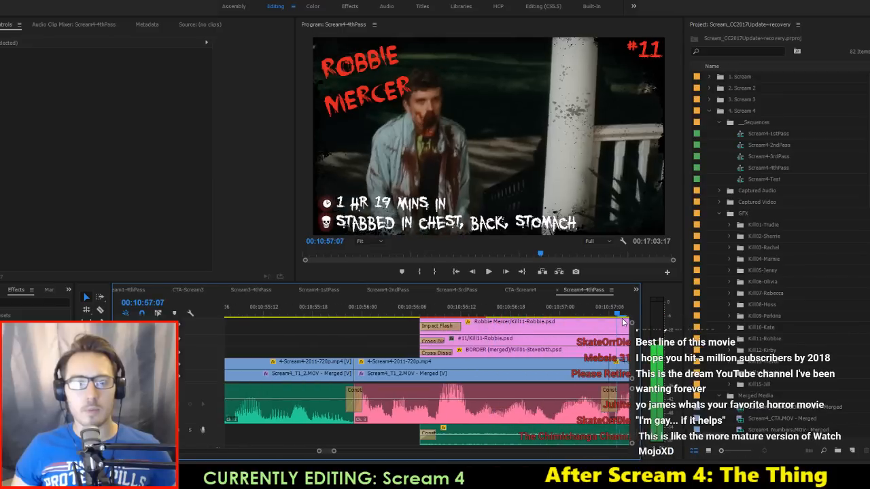
scroll(496, 358, "down", 3)
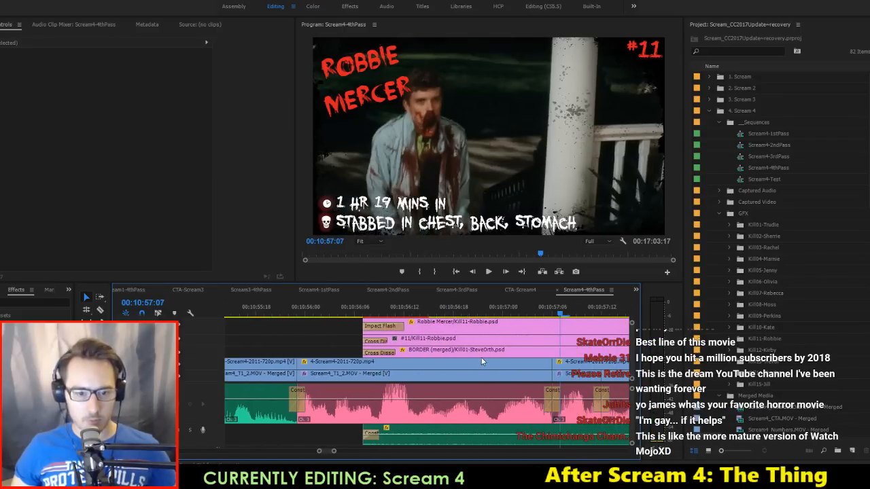
left_click_drag(477, 361, 292, 362)
left_click(297, 310)
key("space")
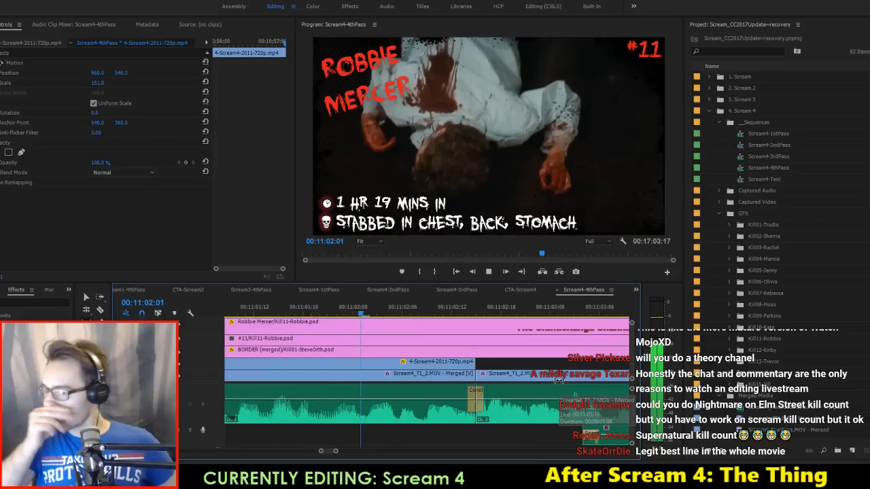
key("space")
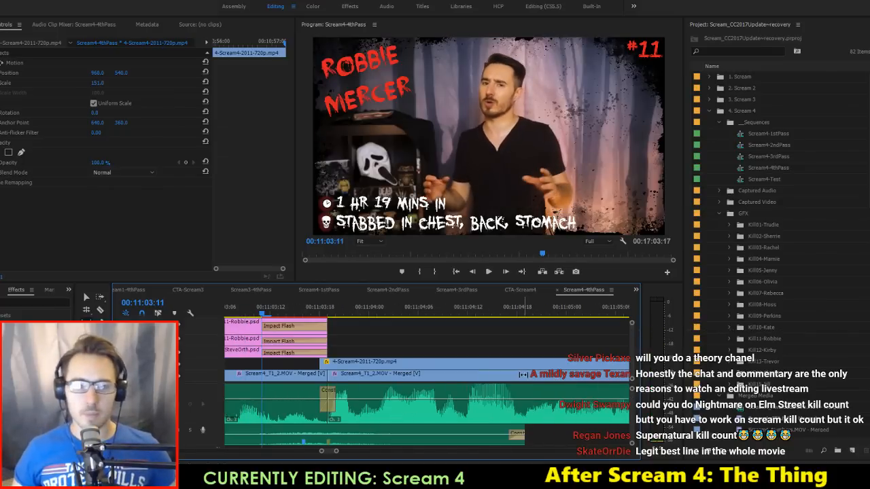
key("ctrl+s")
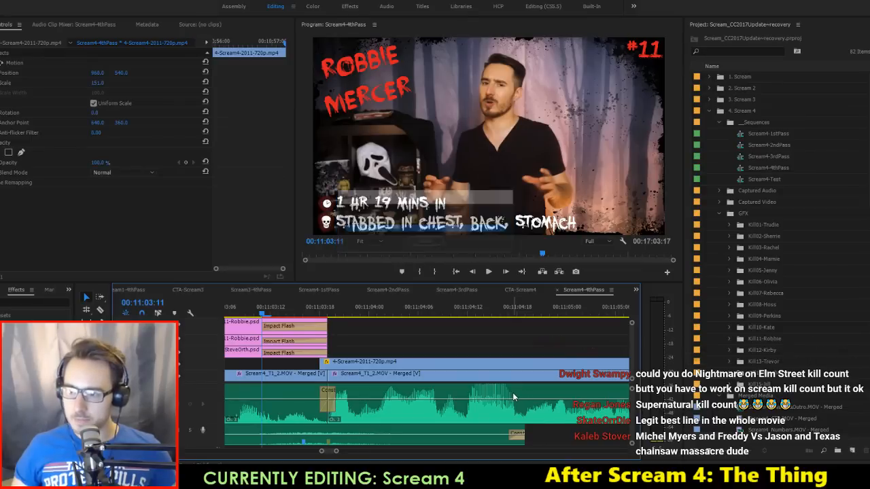
scroll(513, 393, "up", 2)
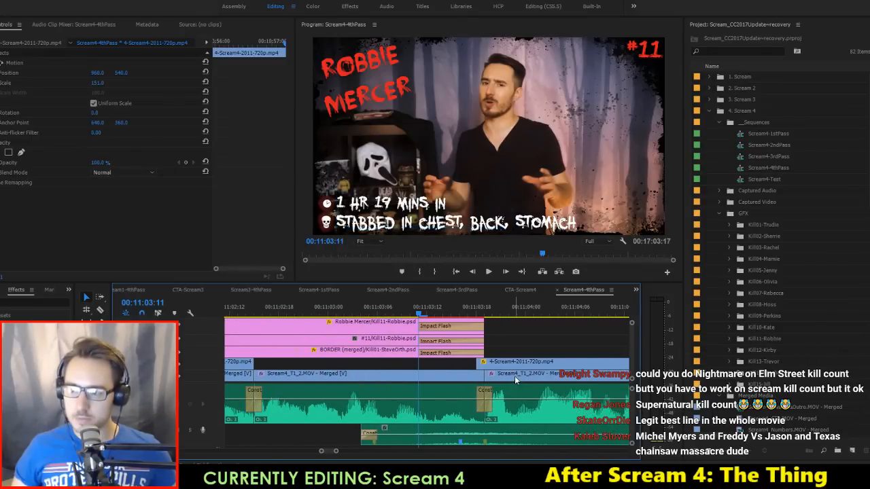
Step: Extend the movie clip under the Kill11-Robbie title card to the start of the next clip, play it, and save the project
left_click(258, 362)
left_click_drag(258, 362, 477, 363)
left_click(371, 307)
key("space")
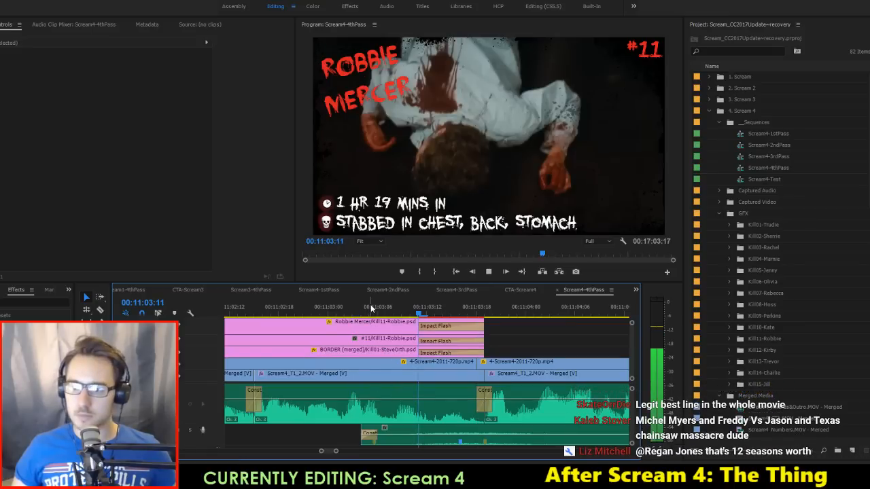
key("ctrl+s")
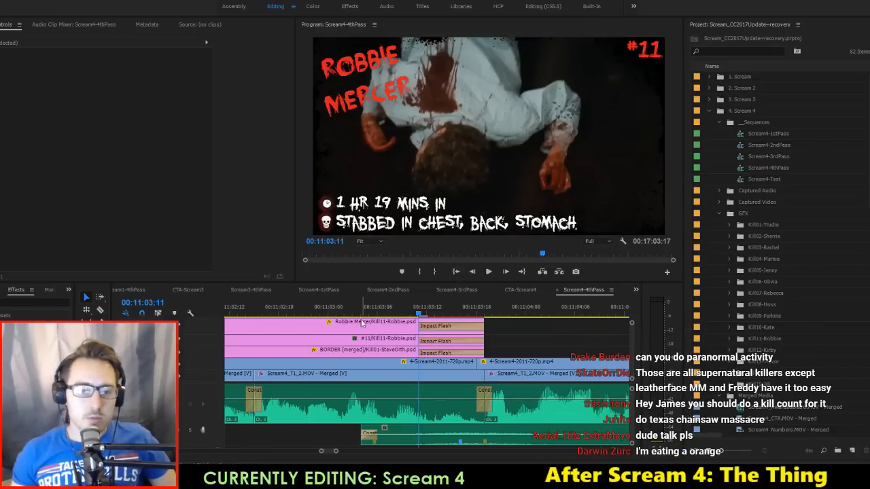
key("space")
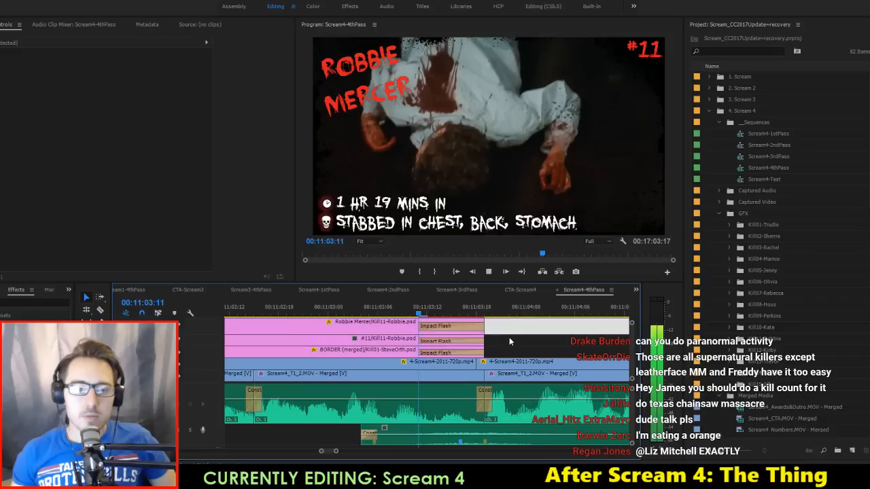
Step: Roll the cut between the two movie clips to 00:11:03:19, matching the end of the title card, and play on
scroll(501, 359, "down", 5)
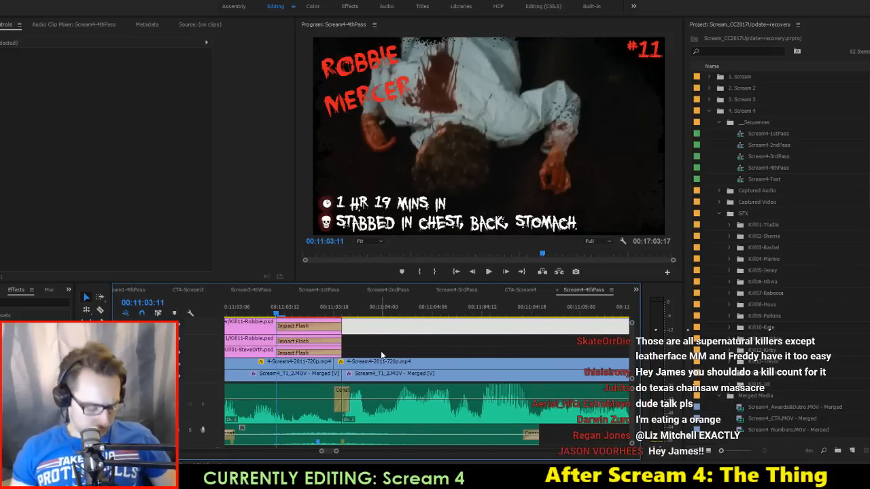
left_click_drag(331, 363, 340, 363)
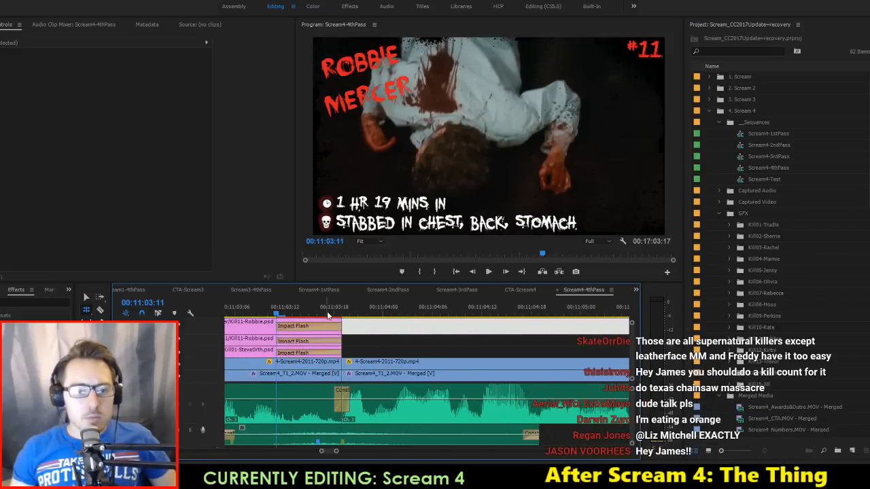
left_click_drag(329, 315, 339, 318)
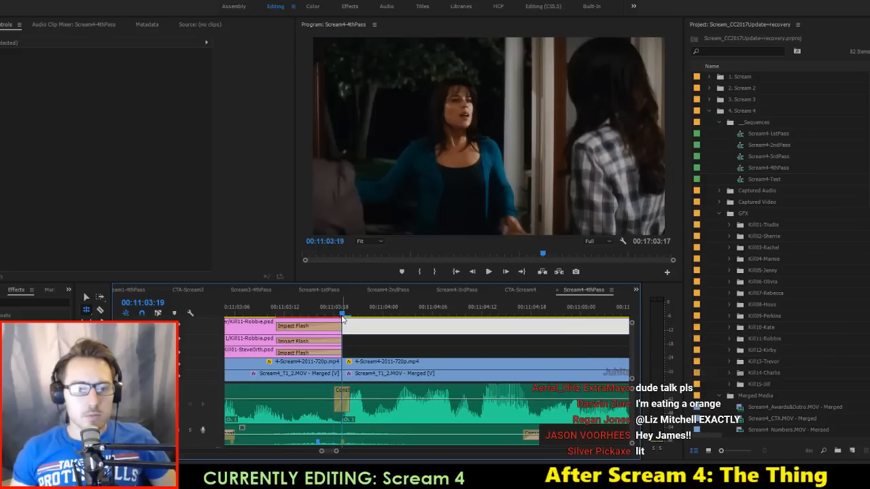
key("space")
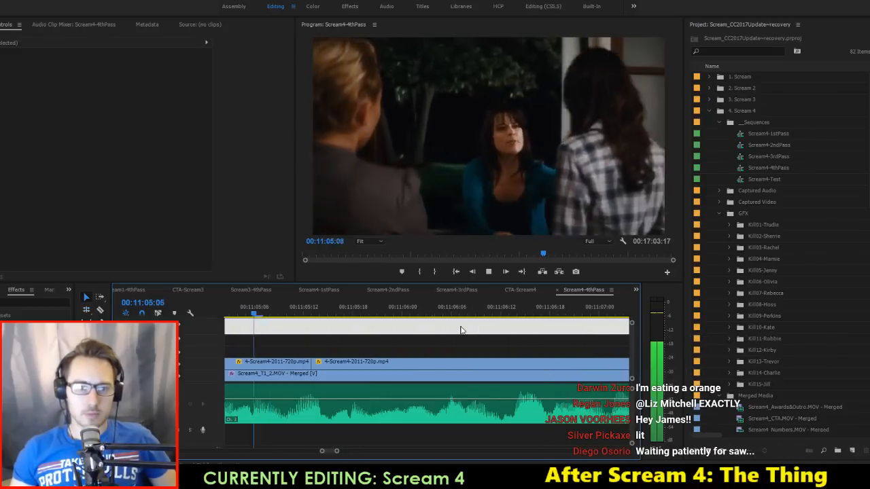
key("space")
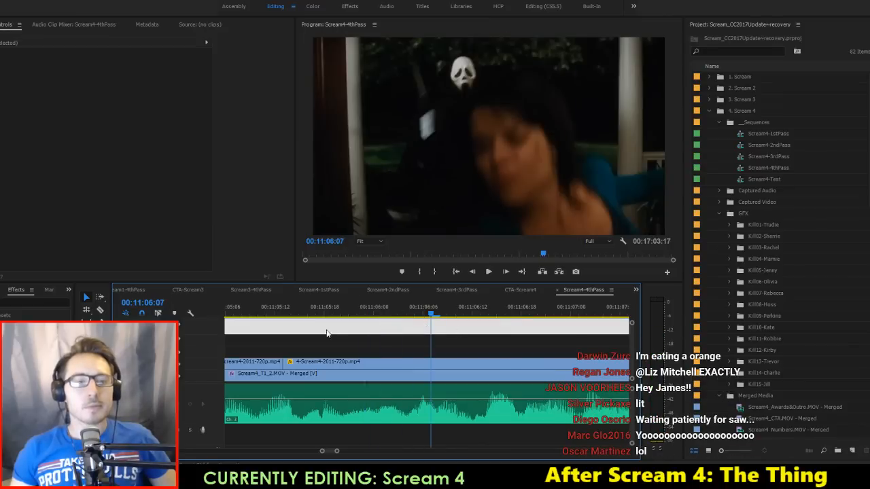
Step: Move the following cut between two movie clips to 00:11:05:15 and play across it
scroll(327, 333, "up", 1)
left_click_drag(301, 308, 377, 325)
left_click_drag(329, 359, 366, 339)
scroll(320, 353, "up", 5)
left_click(390, 313)
key("Up")
key("space")
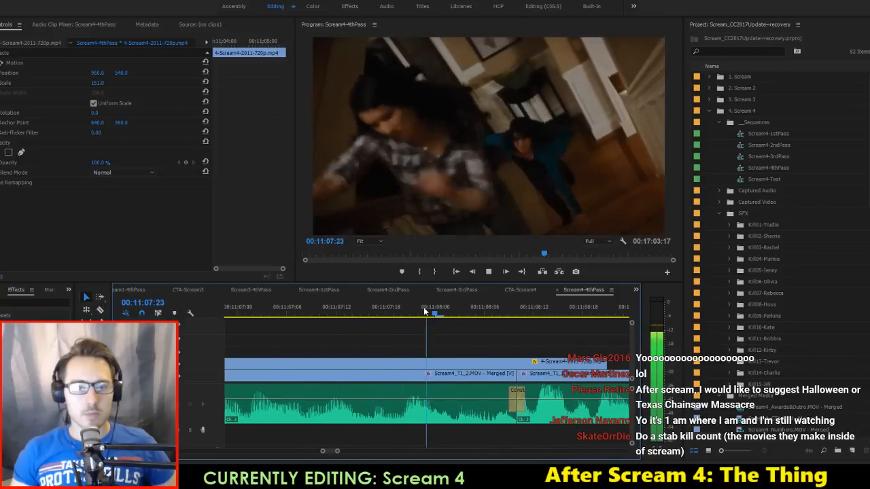
Step: Slip the movie clip starting at 00:11:05:15 to earlier footage and play through its end
key("space")
scroll(408, 314, "down", 5)
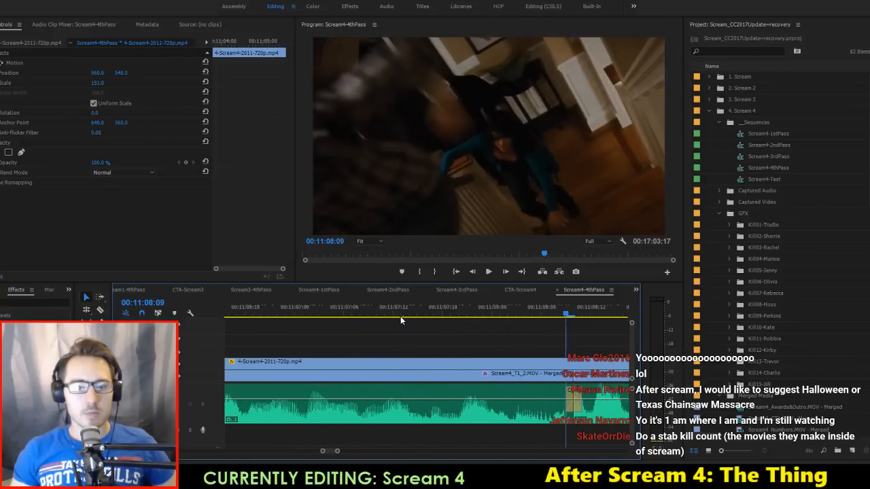
left_click(369, 330)
left_click_drag(301, 359, 348, 362)
key("space")
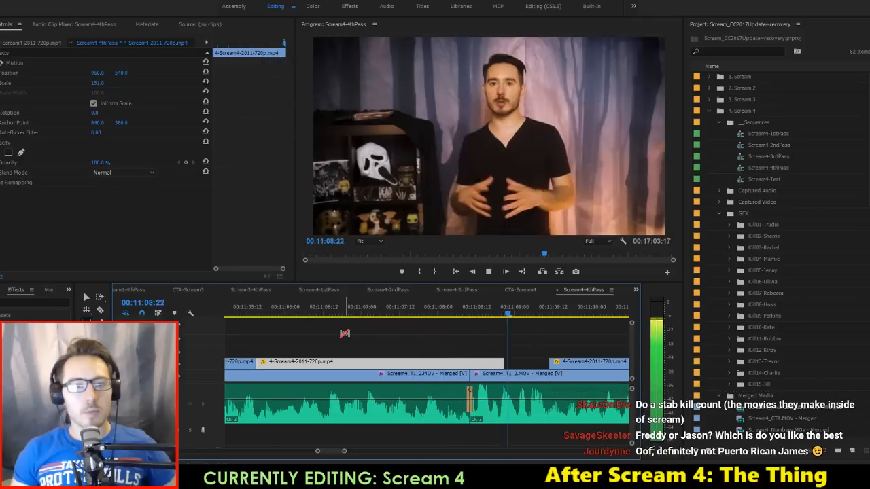
key("space")
Step: Extend the end of the slipped movie clip to the next clip at 00:11:09:11, play the join, and save the project
left_click_drag(501, 361, 550, 361)
key("space")
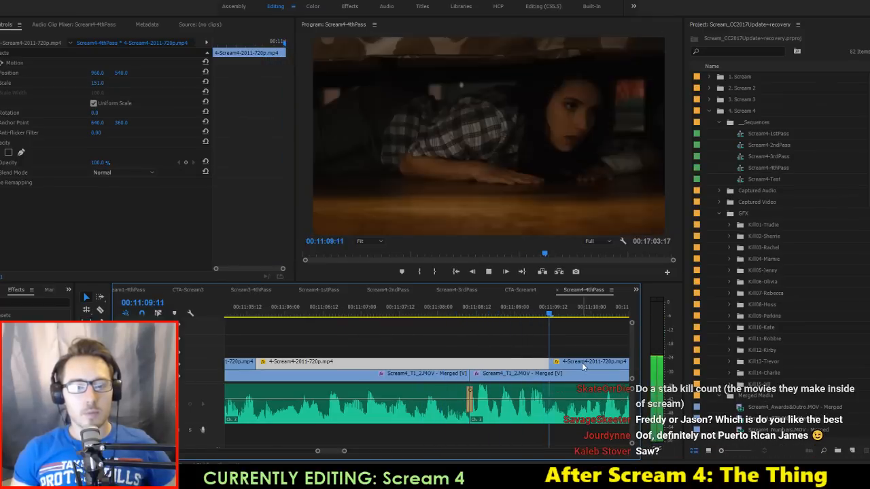
key("space")
key("ctrl+s")
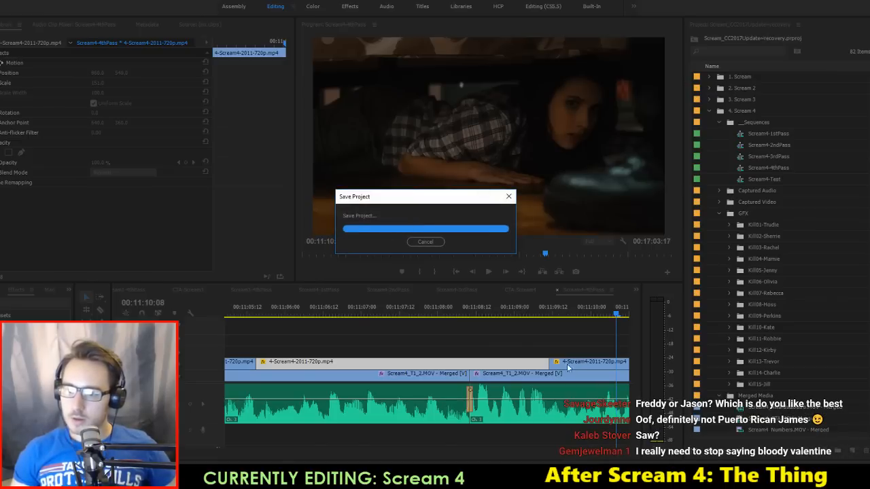
Step: Roll the cut between the attack clip and the under-the-bed clip later to 00:11:09:16 and play across it
scroll(558, 364, "down", 3)
scroll(544, 364, "down", 3)
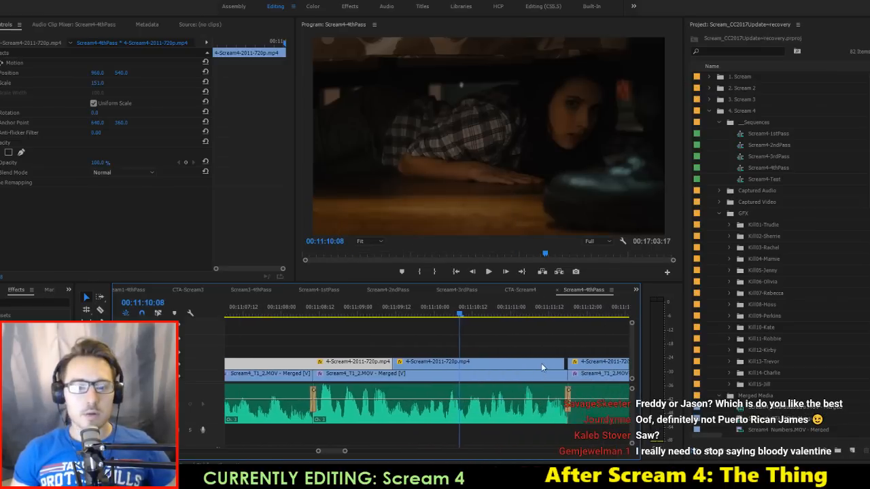
key("space")
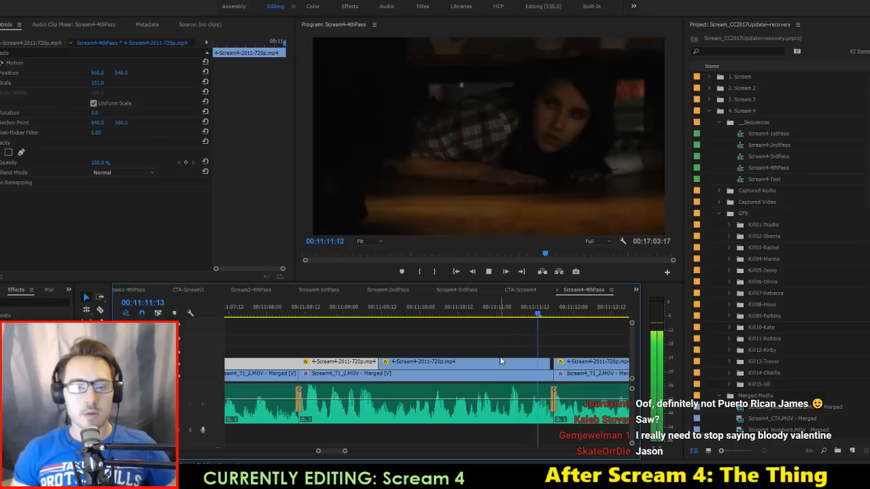
key("space")
left_click(321, 310)
left_click_drag(321, 311, 374, 318)
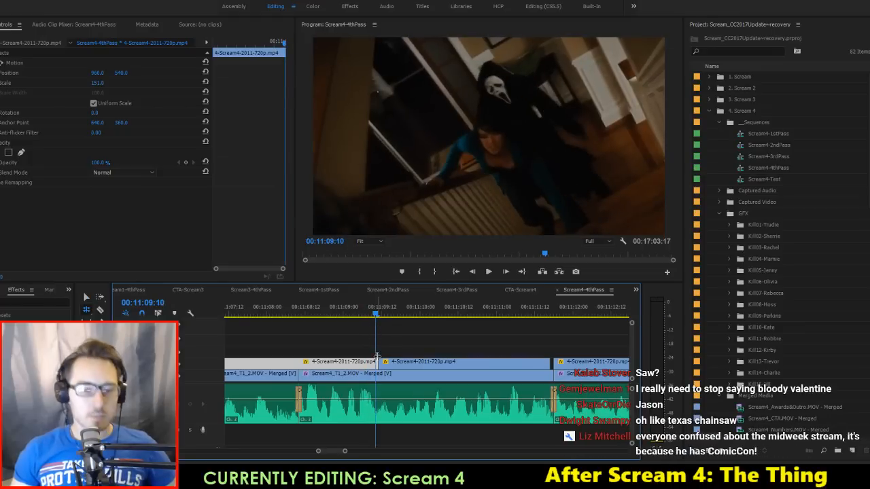
left_click_drag(383, 366, 399, 360)
left_click(400, 314)
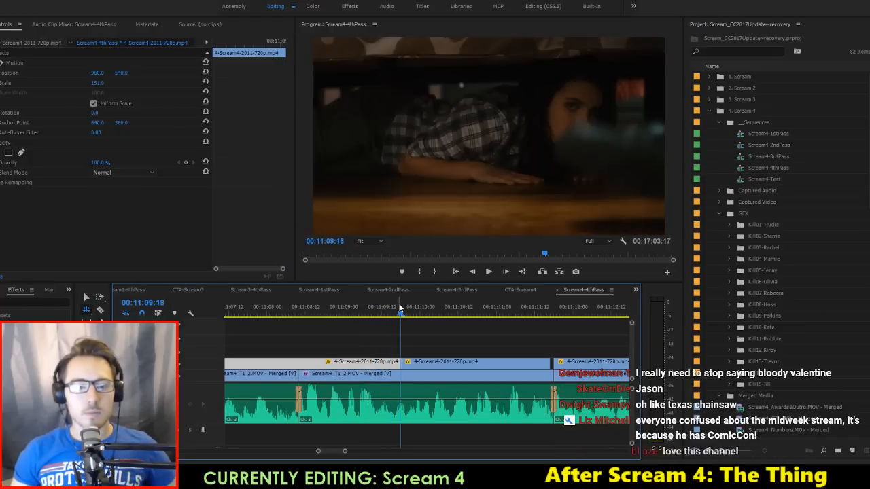
left_click(396, 312)
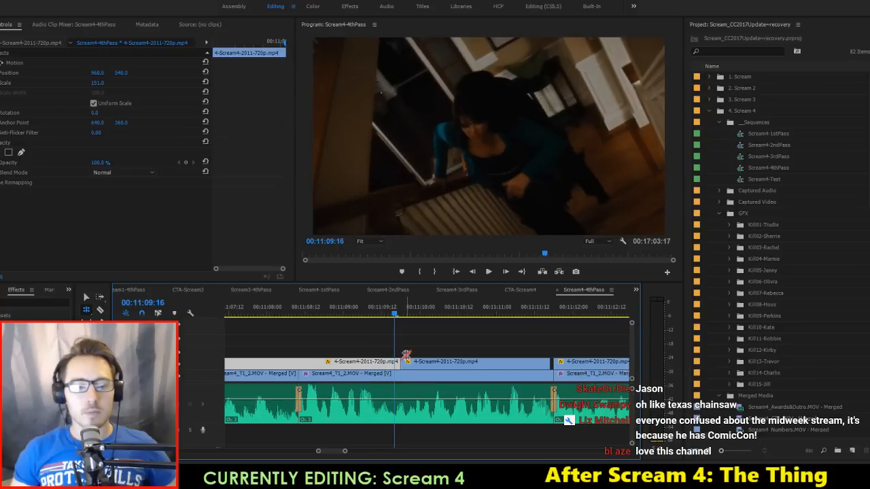
key("space")
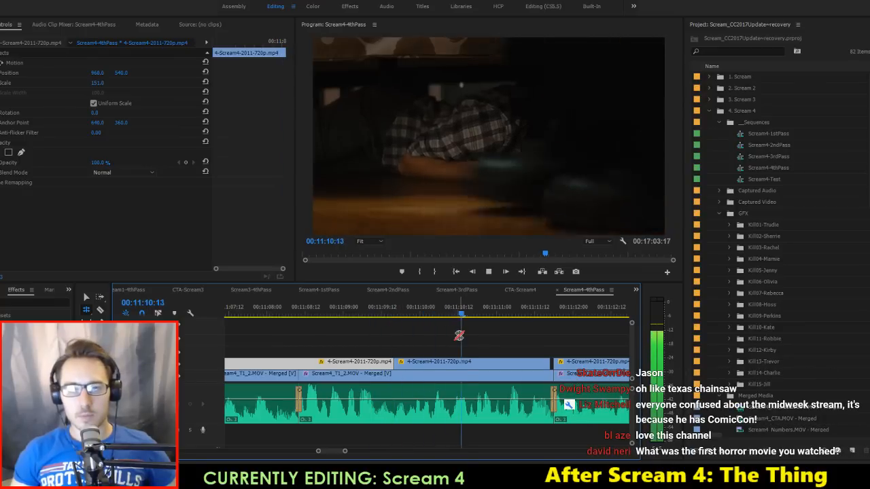
key("space")
Step: Split the under-the-bed clip at 00:11:10:15 and fill its second half up to the next clip with a copy of the first
key("c")
left_click(469, 363)
key("v")
left_click_drag(430, 364, 506, 354)
left_click_drag(498, 367, 427, 369)
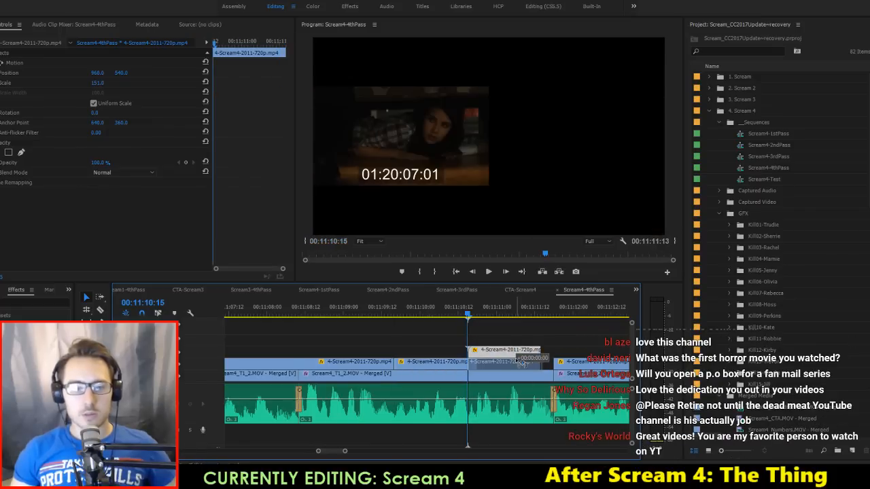
key("space")
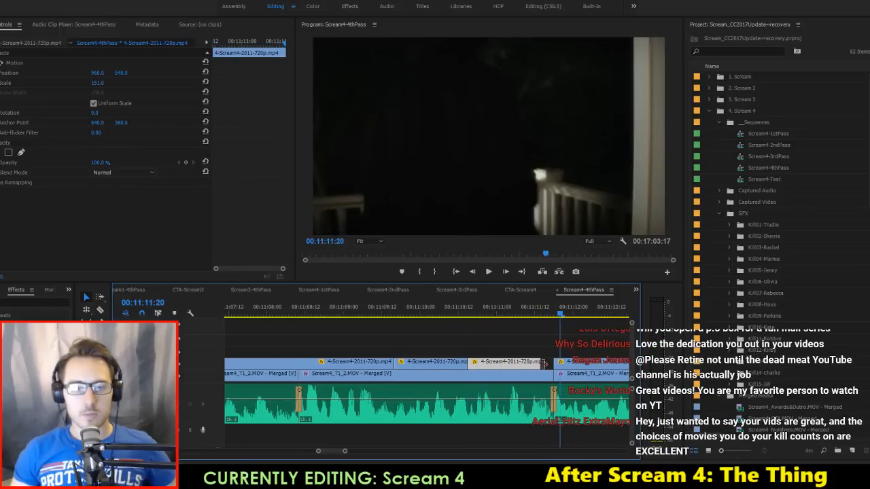
Step: Slip the clip starting at 00:11:09:16 to the shot of the two women talking outside, play the section, and save the project
left_click(423, 307)
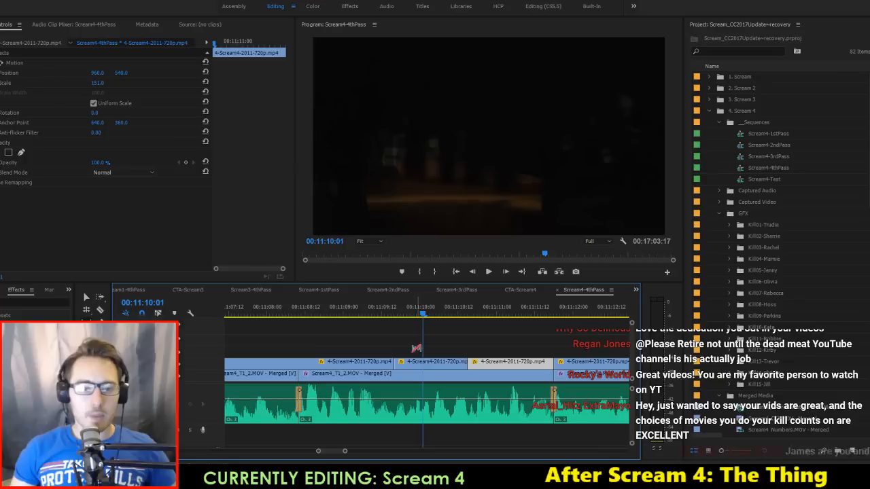
left_click_drag(442, 367, 433, 368)
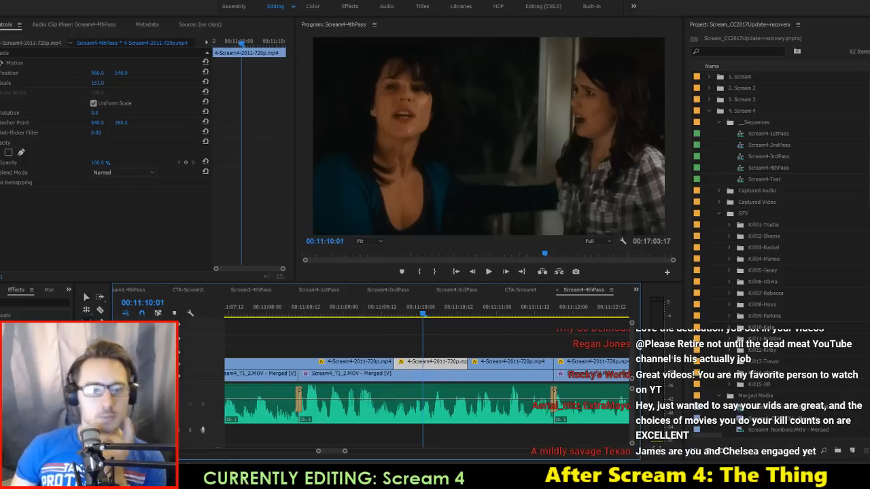
left_click(303, 308)
key("space")
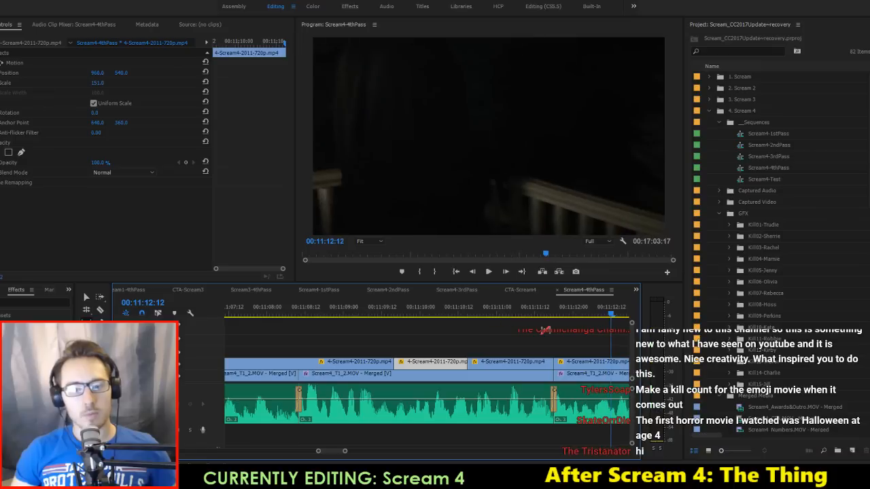
key("space")
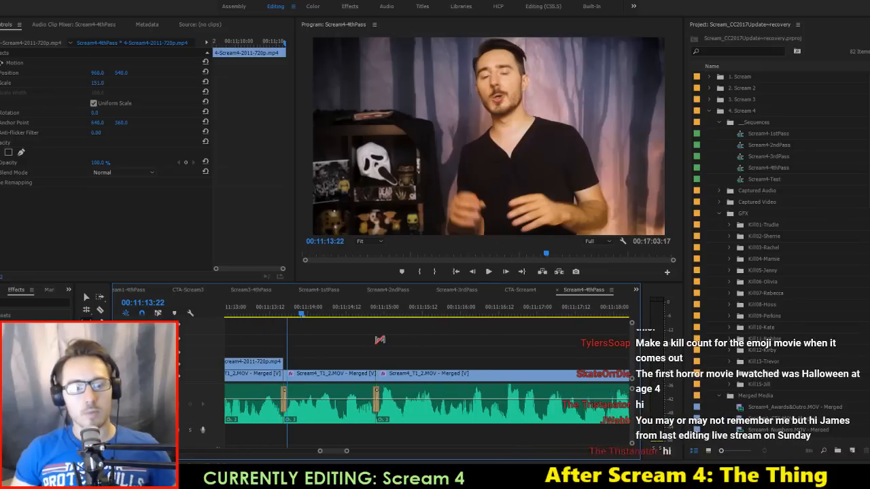
left_click_drag(355, 313, 420, 323)
key("ctrl+s")
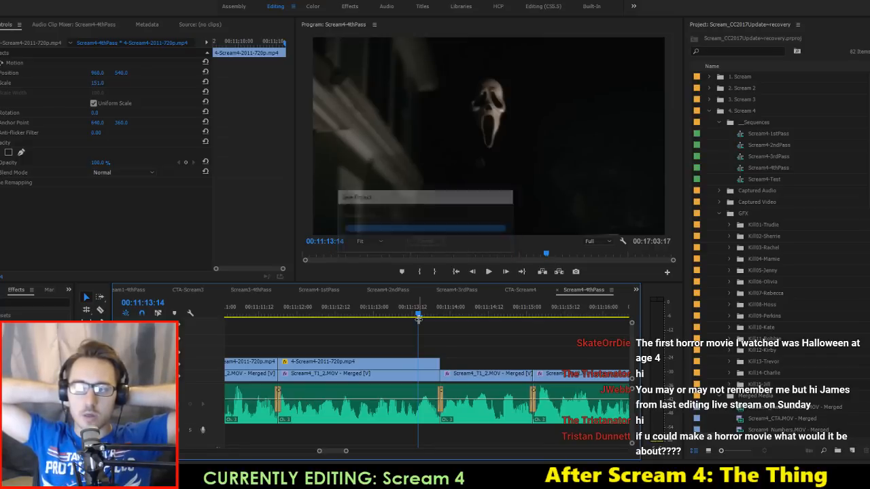
Step: Play the sequence from the movie clip start at 00:11:11:18 to review the following narration and cuts
key("Up")
key("Up")
key("Up")
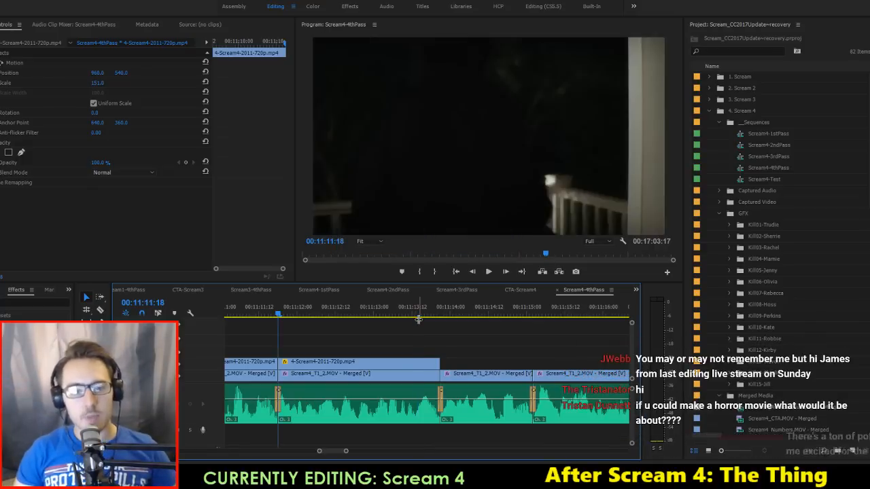
key("space")
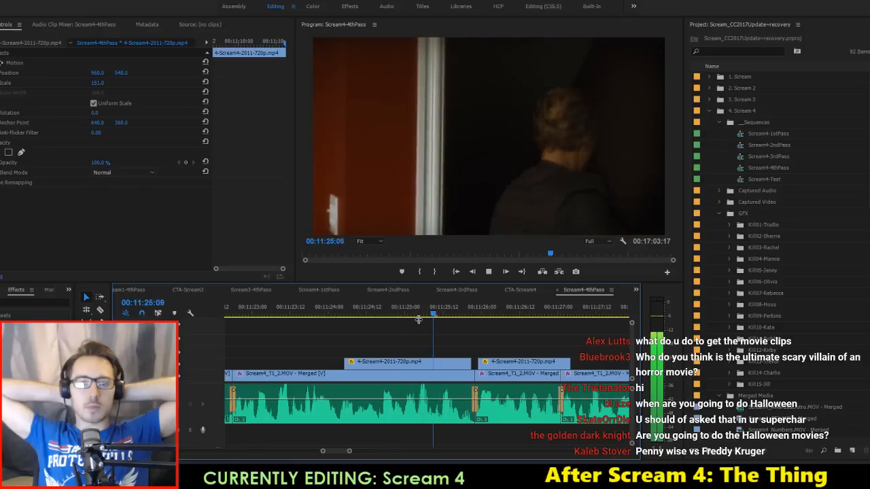
key("space")
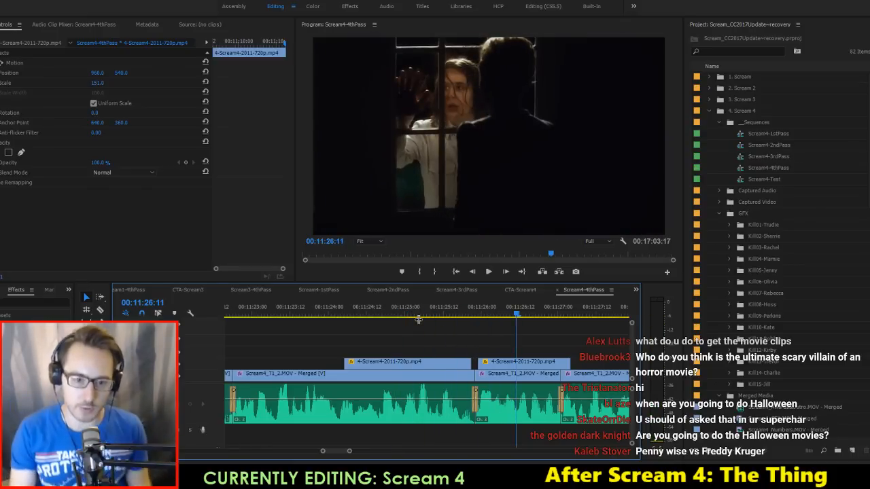
Step: Return to the movie clip start at 00:11:05:15 and replay the narration over it
key("Up")
key("Up")
key("Up")
key("Up")
key("Up")
key("Up")
key("Up")
key("Up")
key("Up")
key("Up")
key("Up")
key("Up")
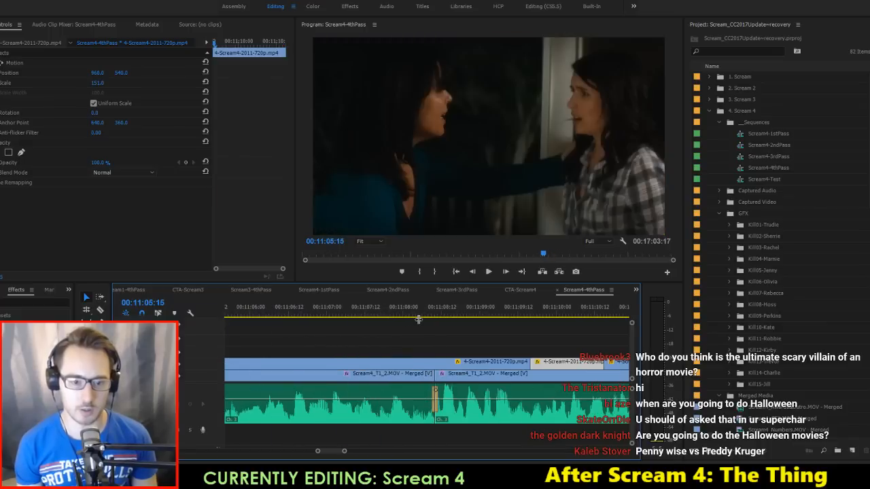
key("space")
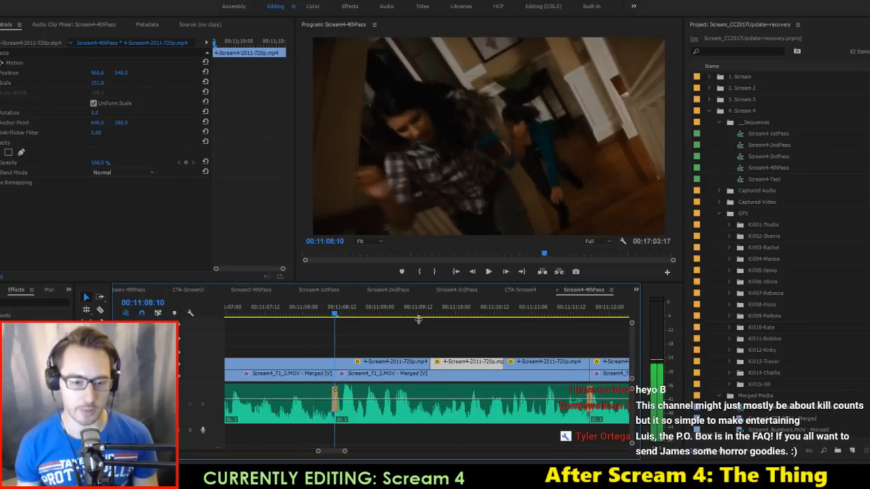
Step: Switch to Notepad and draft "Jill winds up hiding underneath the bed upstairs while Sidney and Kirby end up runing into the basement."
left_click(272, 484)
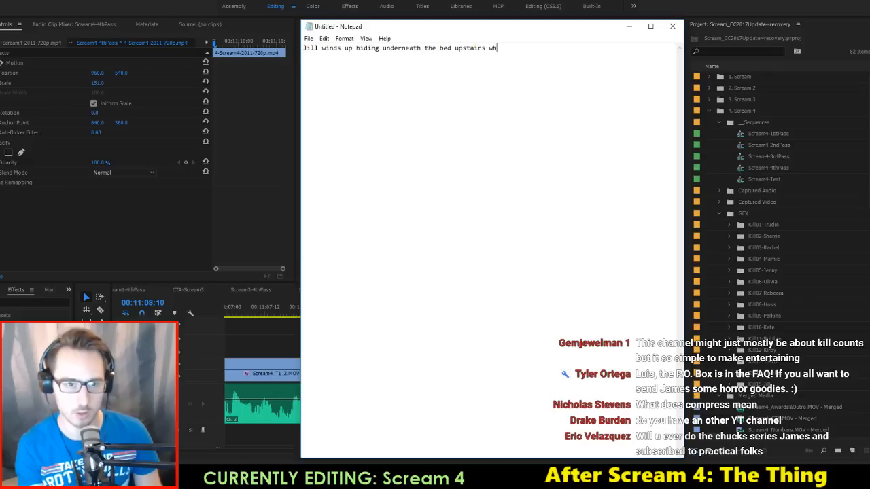
type("y and Kir")
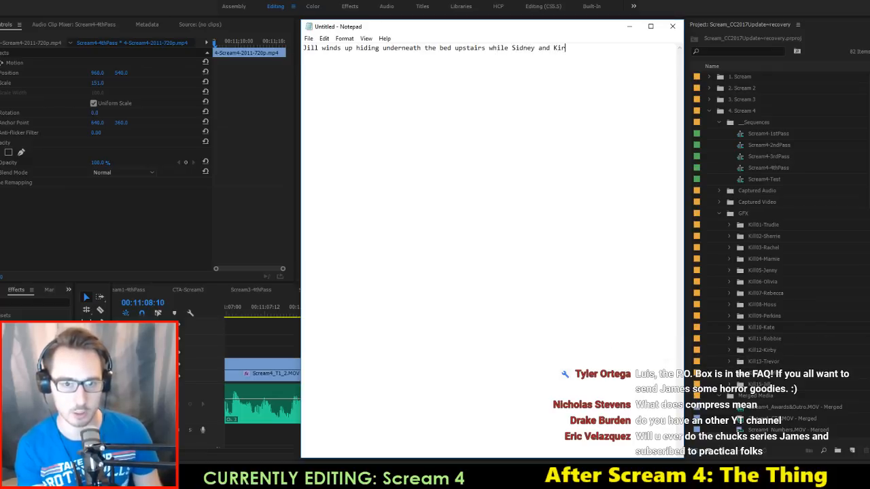
type("by end up ")
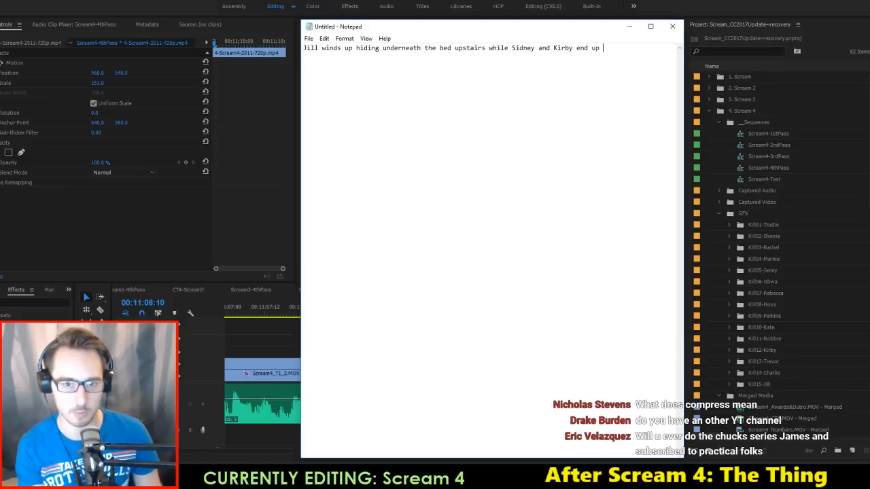
type("runing i")
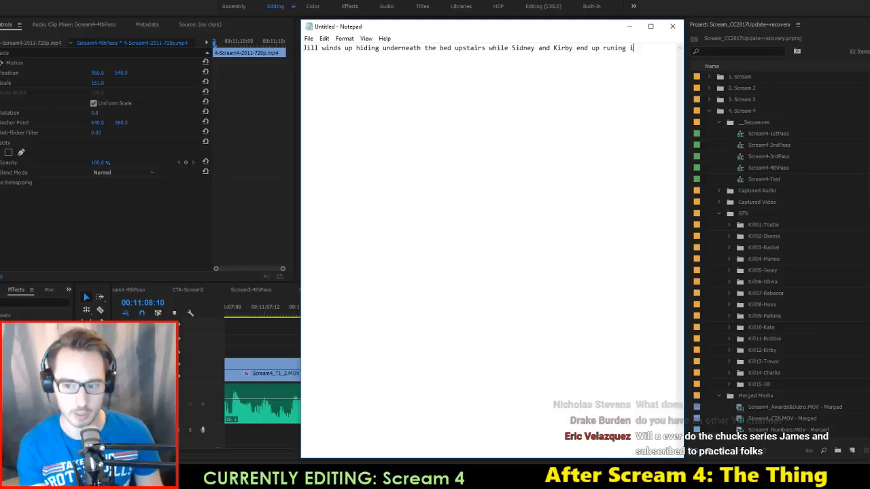
type("nto the basement.")
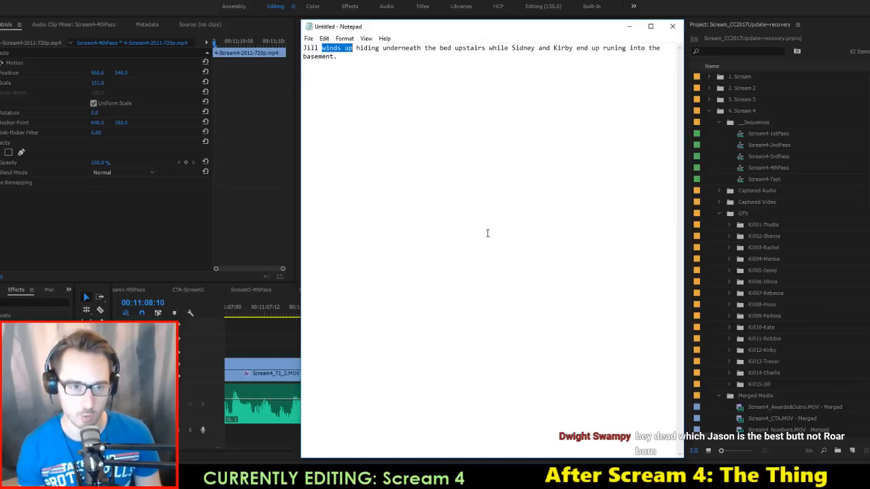
Step: Shorten the sentence's opening to "Jill hides", correct the spelling of "running", and return to Premiere Pro
key("BackSpace")
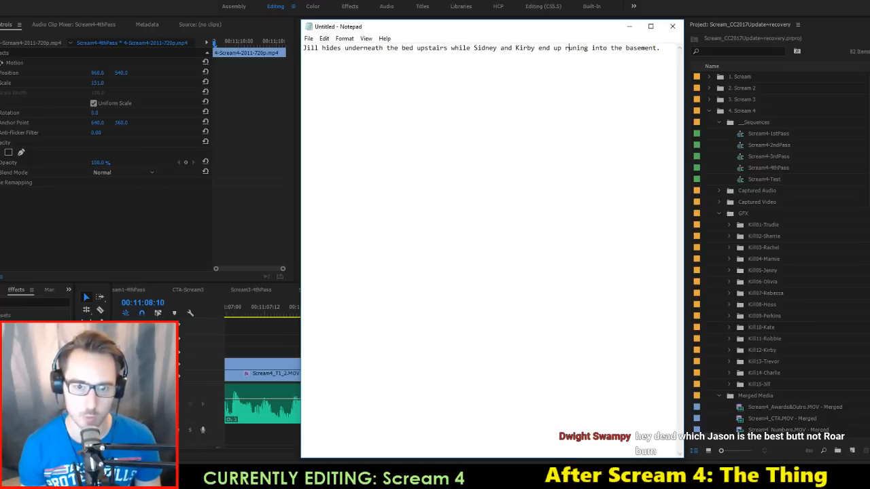
type("n")
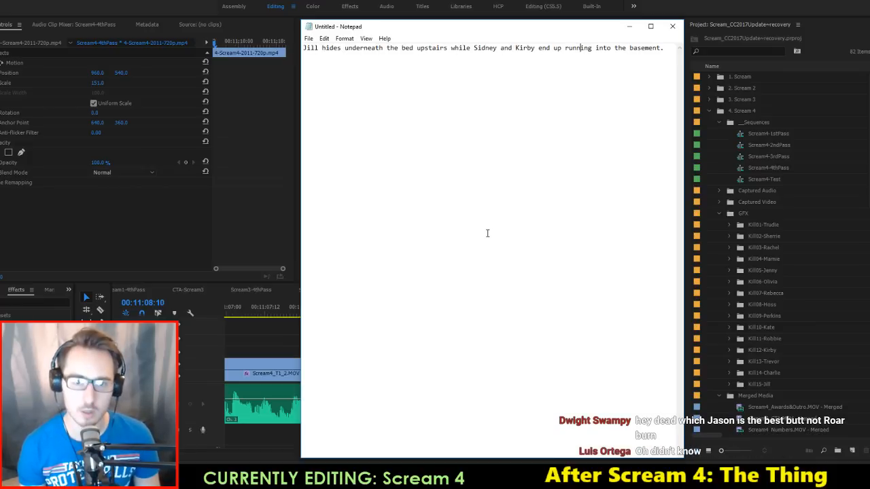
left_click(416, 2)
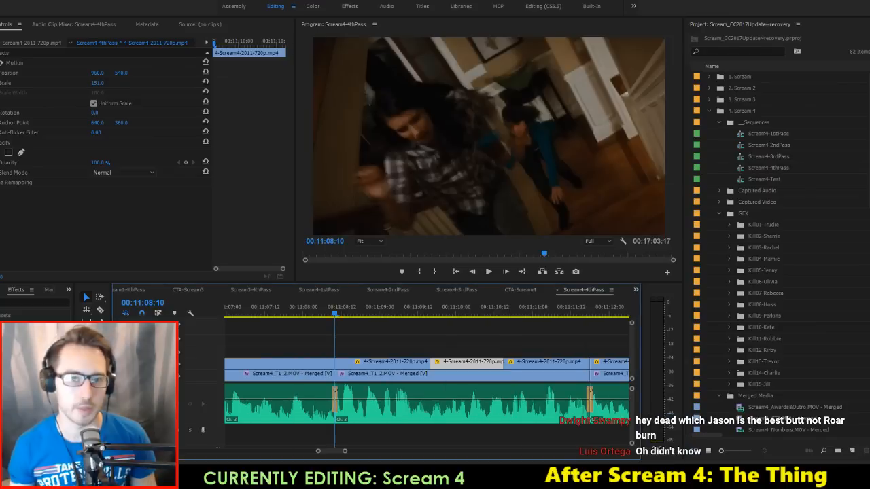
Step: Set the sequence's In point at 00:11:08:10 and play the narration from there
scroll(390, 333, "up", 5)
left_click(387, 344)
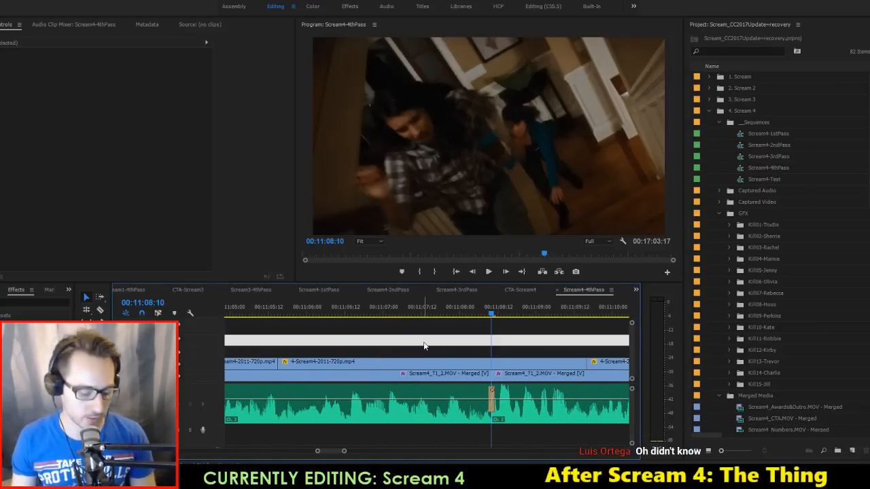
key("i")
key("space")
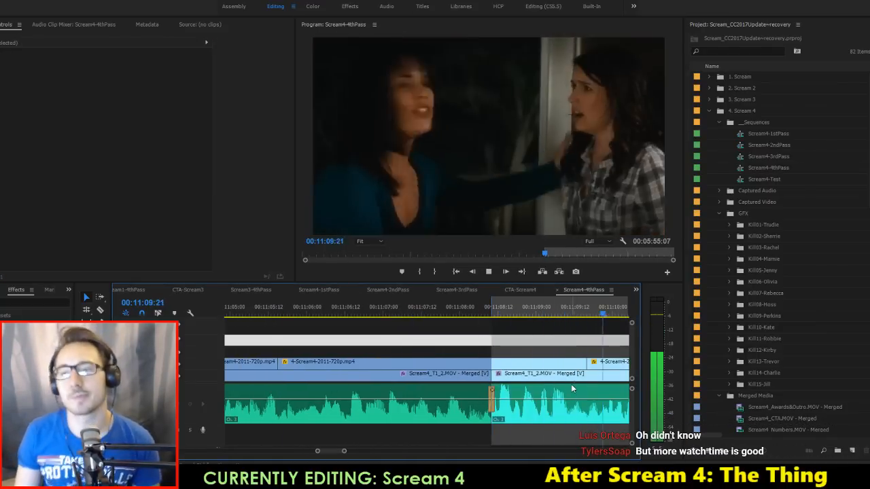
key("space")
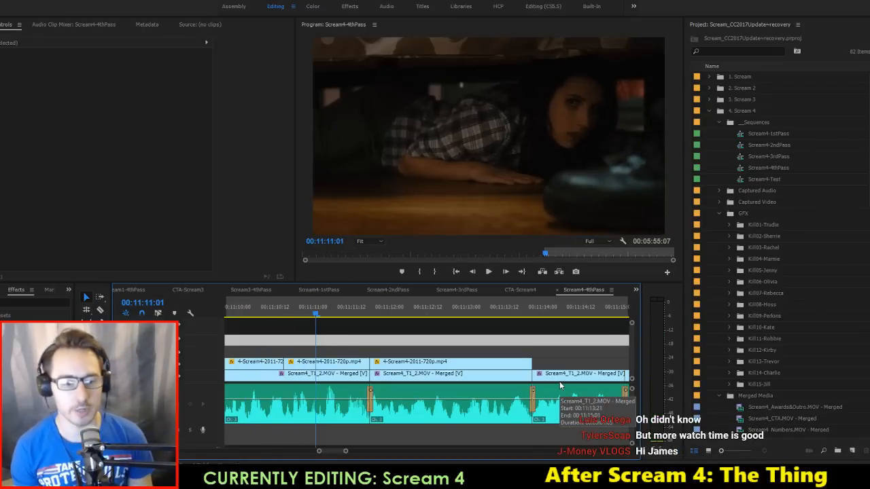
Step: Play on through the following narration and set the sequence's Out point at 00:11:24:11
key("Up")
key("Up")
key("space")
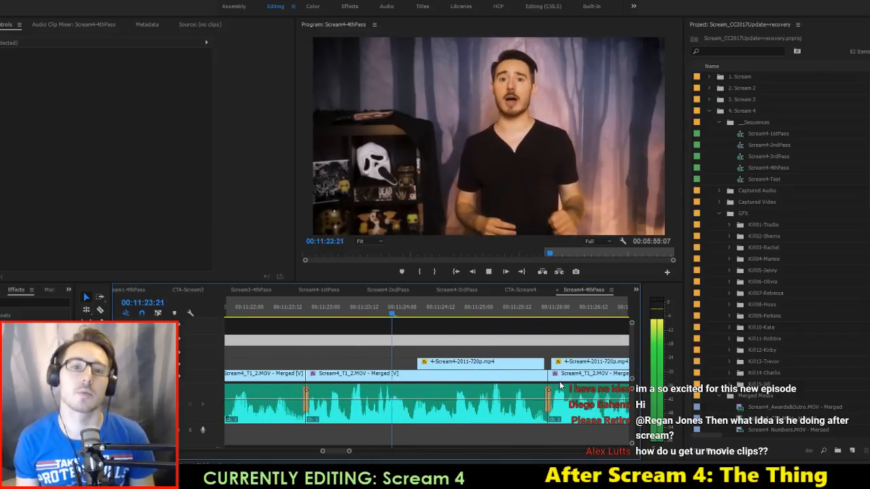
key("space")
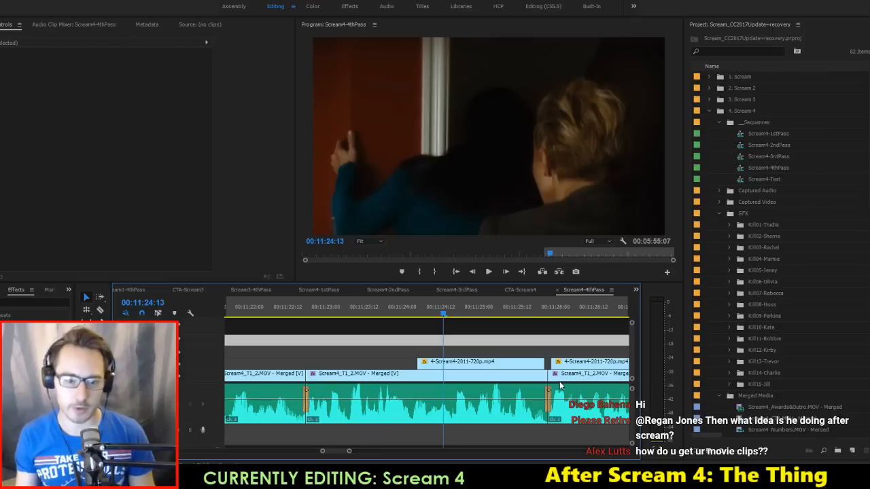
left_click_drag(442, 316, 437, 315)
key("o")
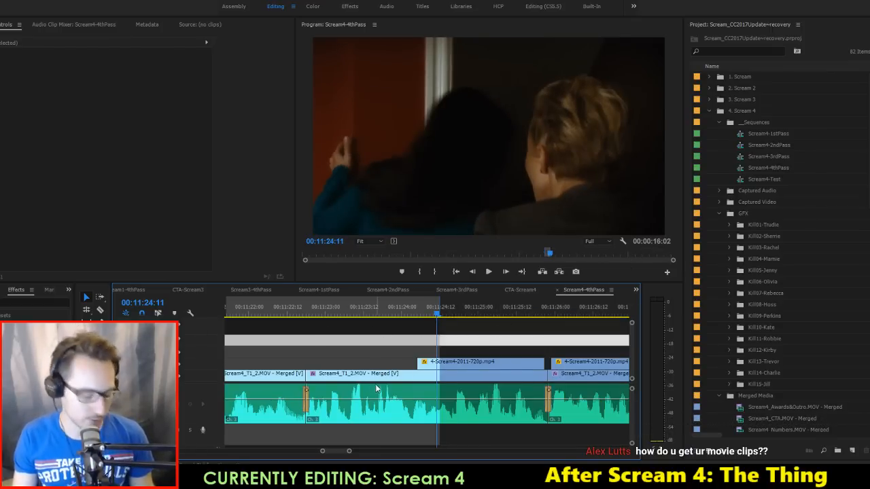
Step: Change the label colour of the narration audio clips within the In-to-Out range to pink
scroll(376, 389, "down", 6)
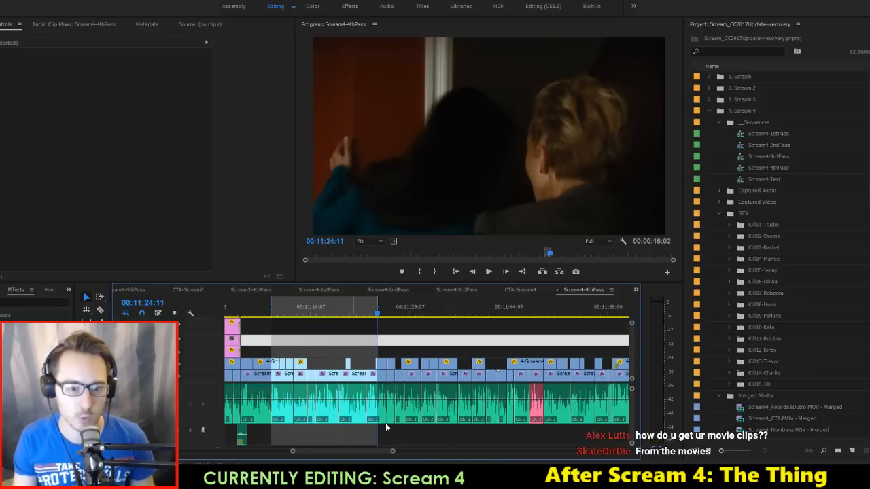
key("alt+c")
left_click(381, 417)
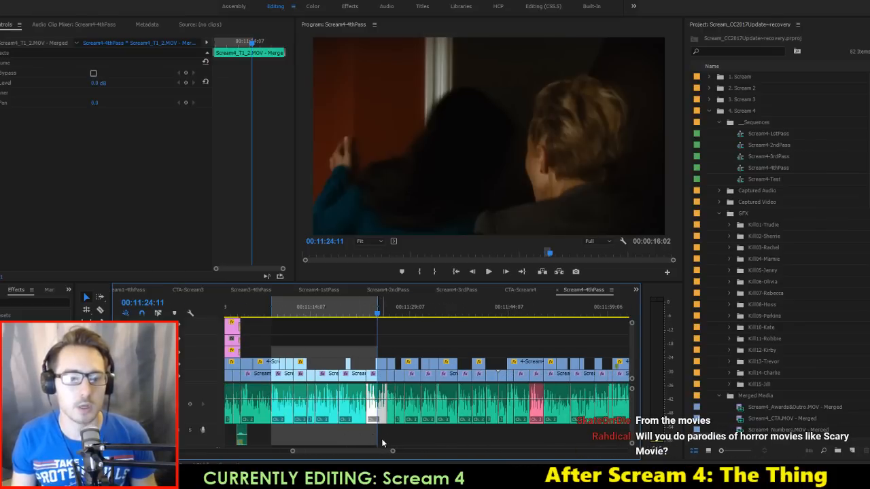
left_click_drag(383, 440, 280, 412)
right_click(280, 406)
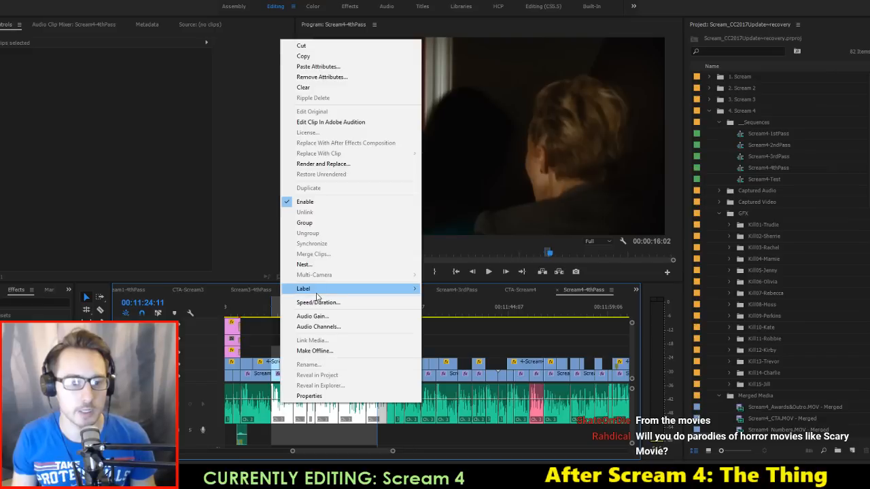
mouse_move(313, 289)
left_click(460, 365)
left_click(365, 346)
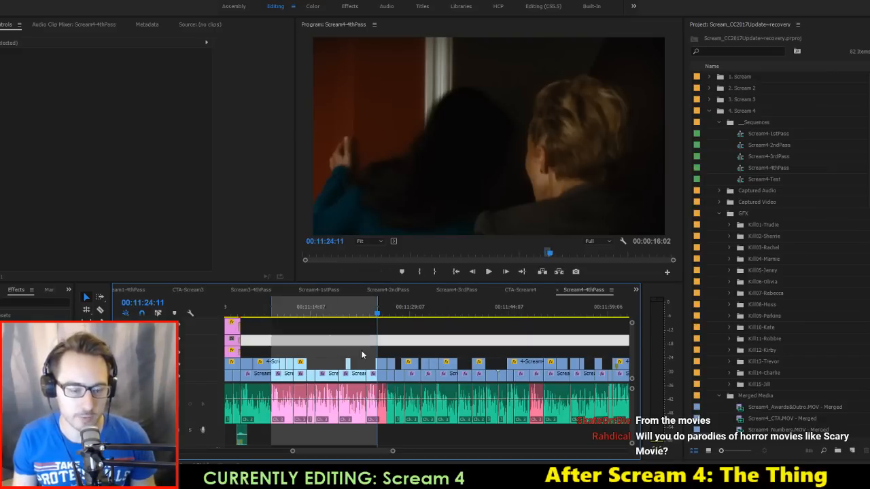
Step: Save the project and clear the sequence's In and Out points
scroll(369, 352, "up", 5)
scroll(364, 355, "up", 5)
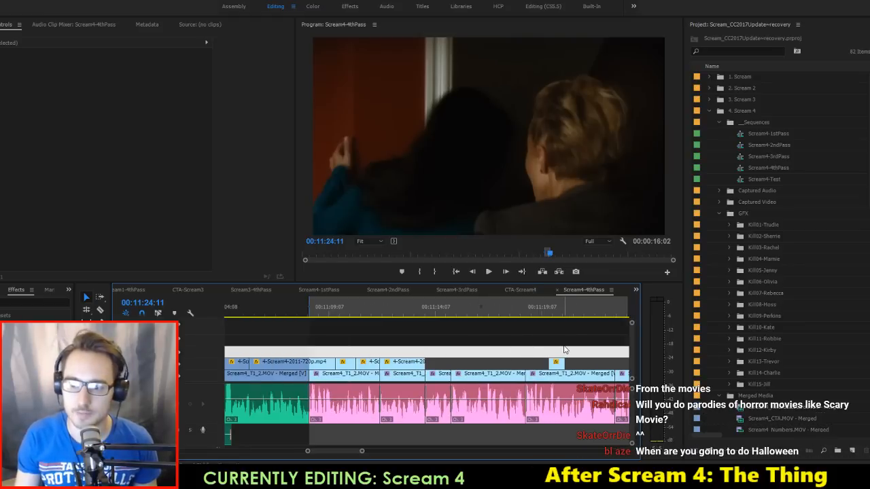
key("ctrl+s")
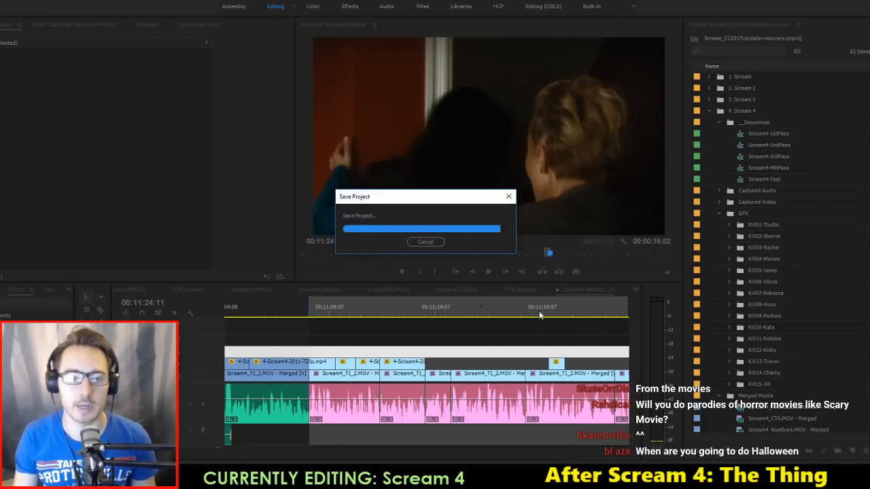
right_click(539, 314)
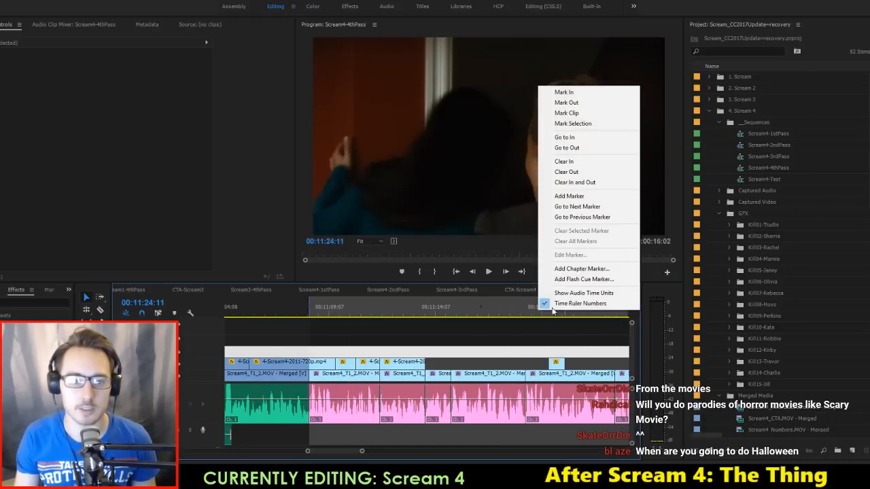
left_click(582, 182)
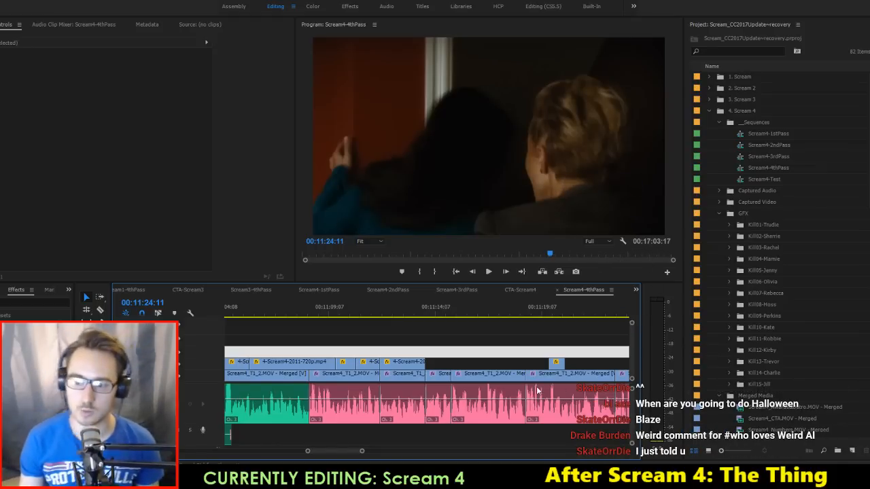
Step: Extend the end of the movie clip near 00:11:26 to the next movie clip and play the section from 00:11:25:21
scroll(537, 391, "right", 4)
left_click(496, 315)
key("space")
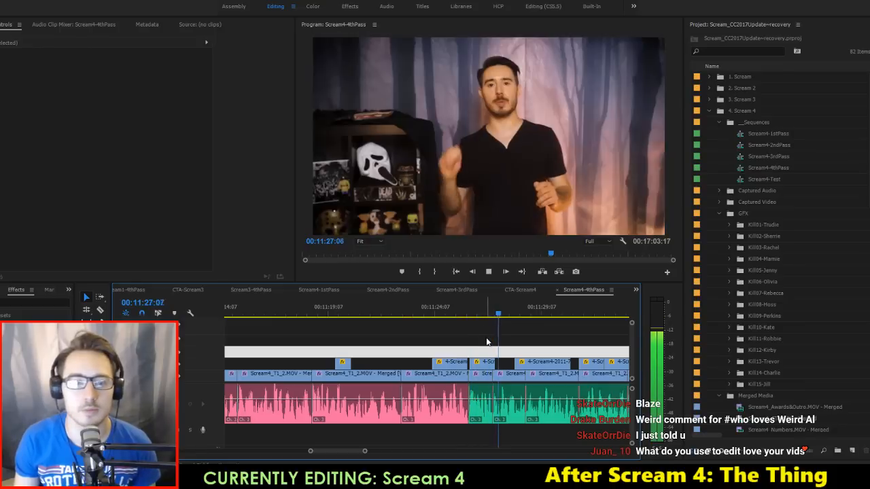
key("space")
scroll(469, 360, "right", 3)
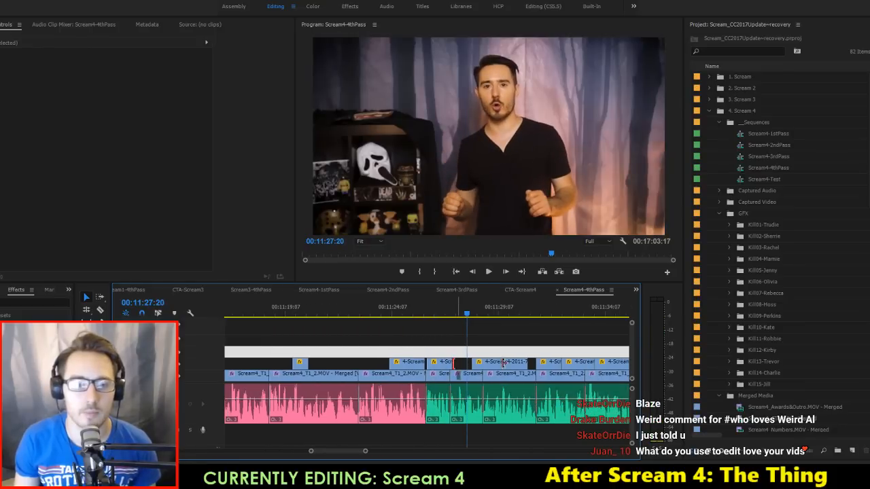
left_click(426, 316)
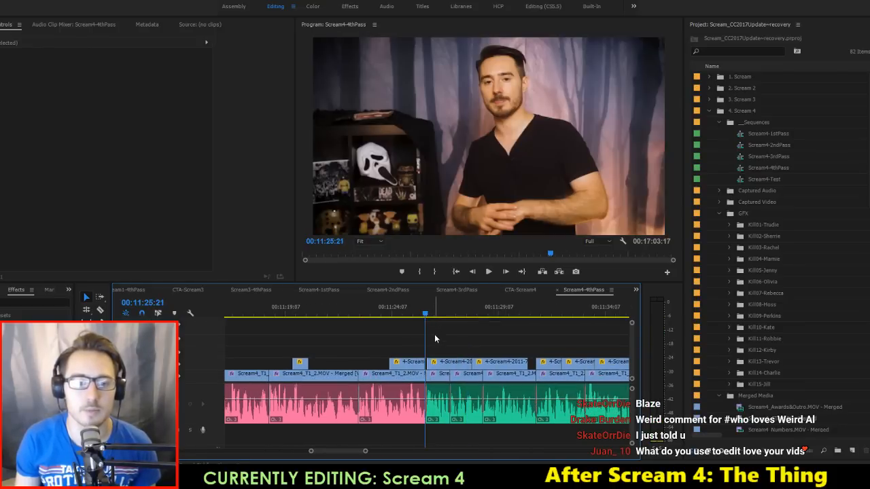
key("=")
key("space")
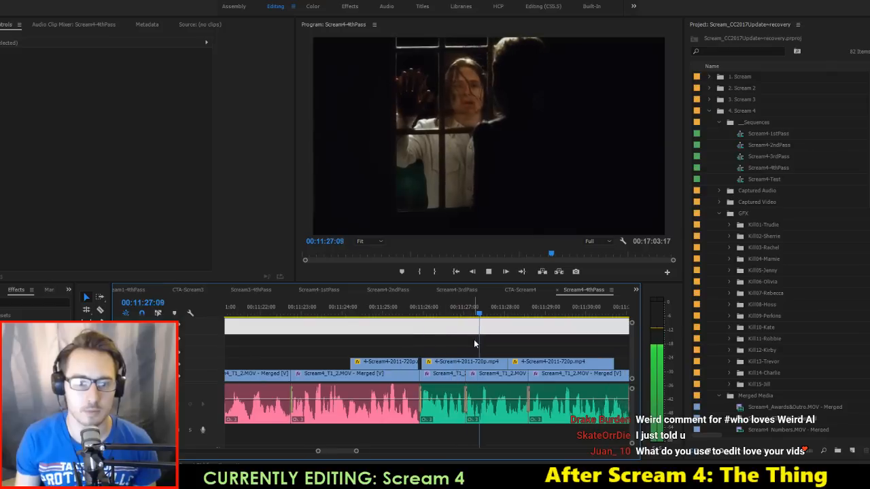
key("space")
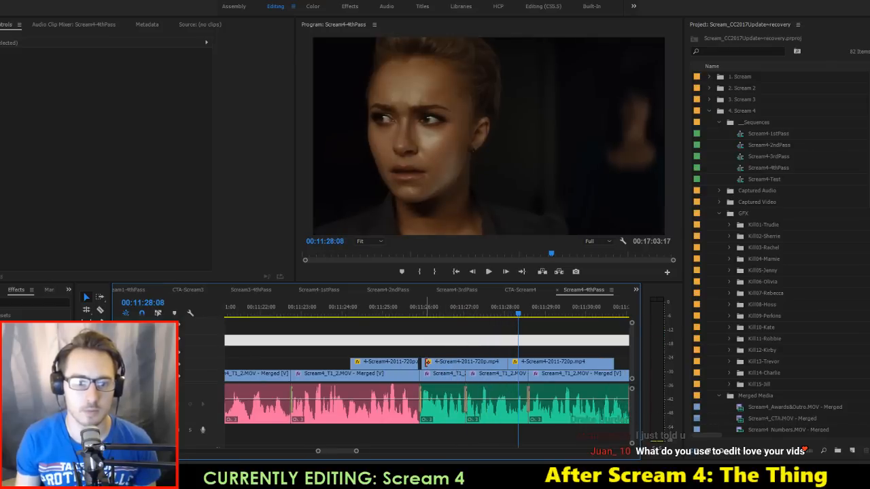
Step: Extend the start of the movie clip near 00:11:26 back to the narration cut and replay the section
left_click_drag(427, 363, 423, 364)
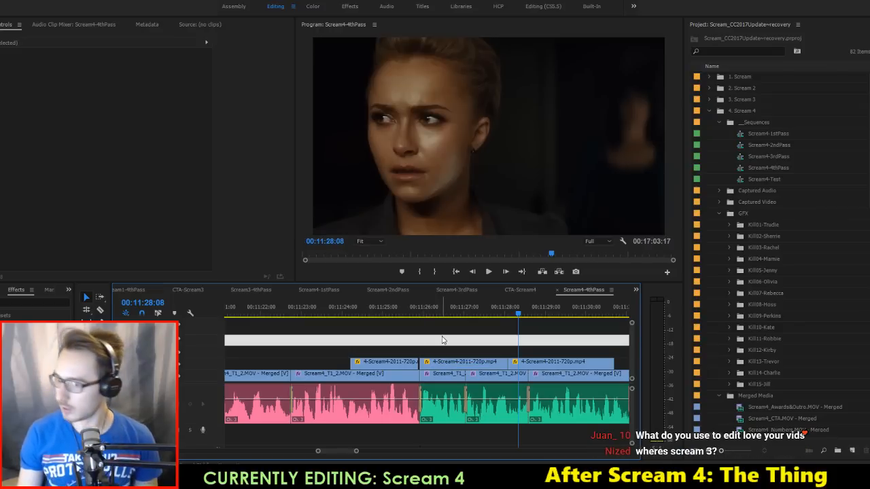
left_click(475, 346)
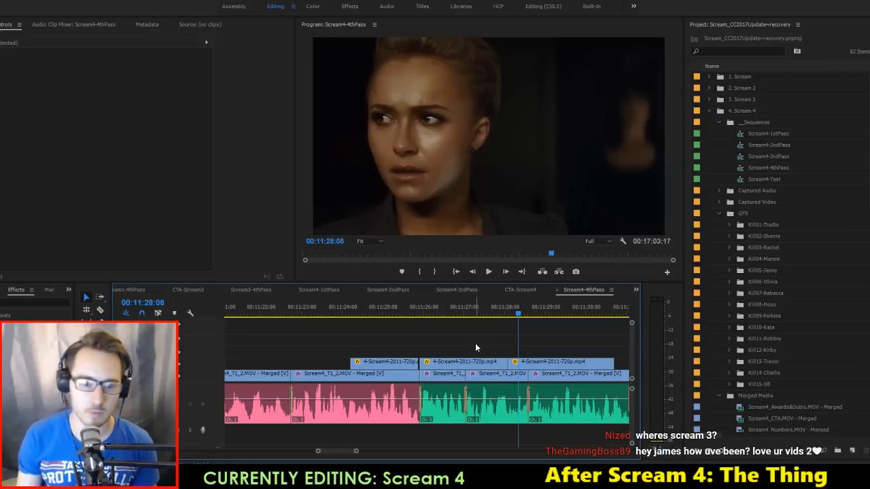
key("Up")
key("Up")
key("space")
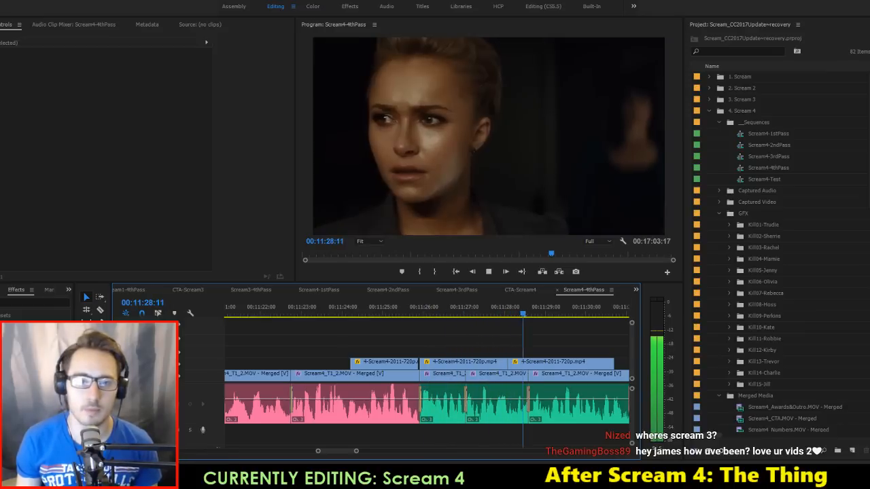
key("space")
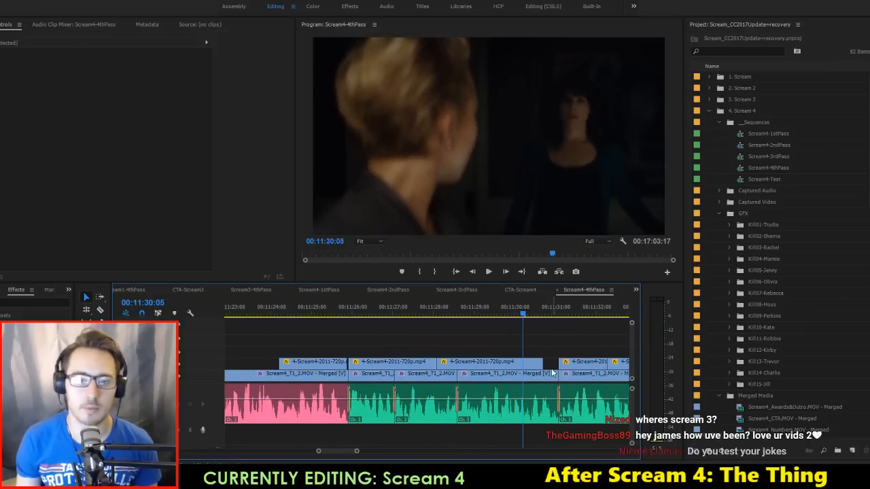
Step: Cut the movie clip starting near 00:11:28 at 00:11:30:20, remove the remainder, and shift the clip to meet the next one
key("space")
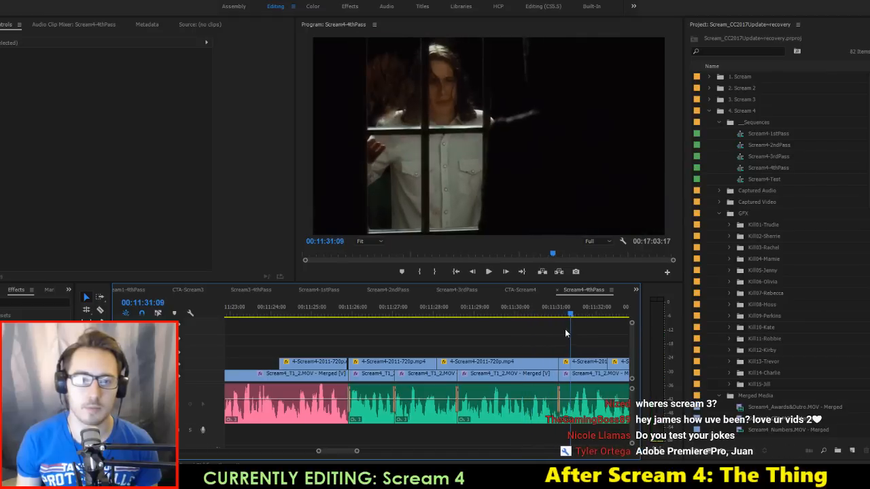
left_click(540, 312)
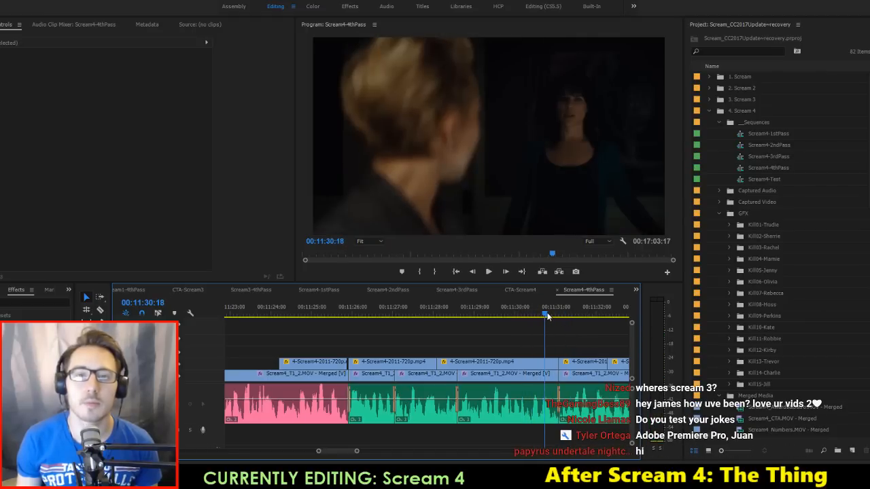
left_click_drag(551, 317, 551, 318)
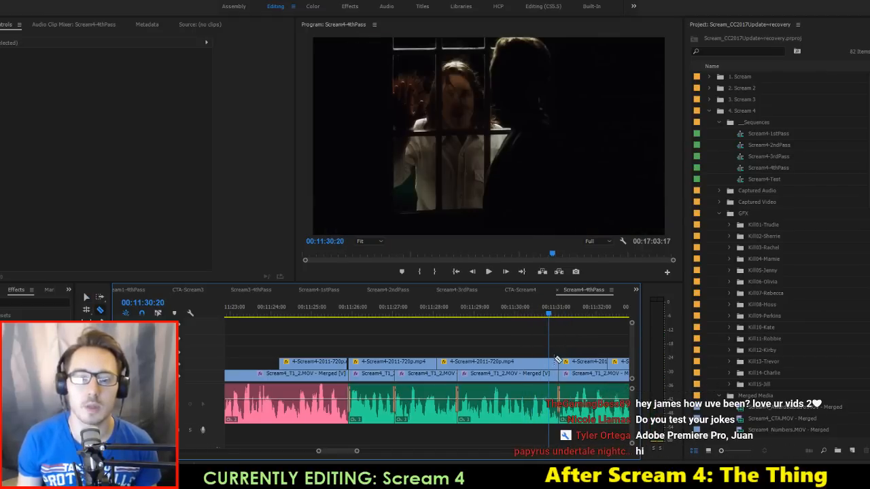
left_click_drag(553, 362, 541, 367)
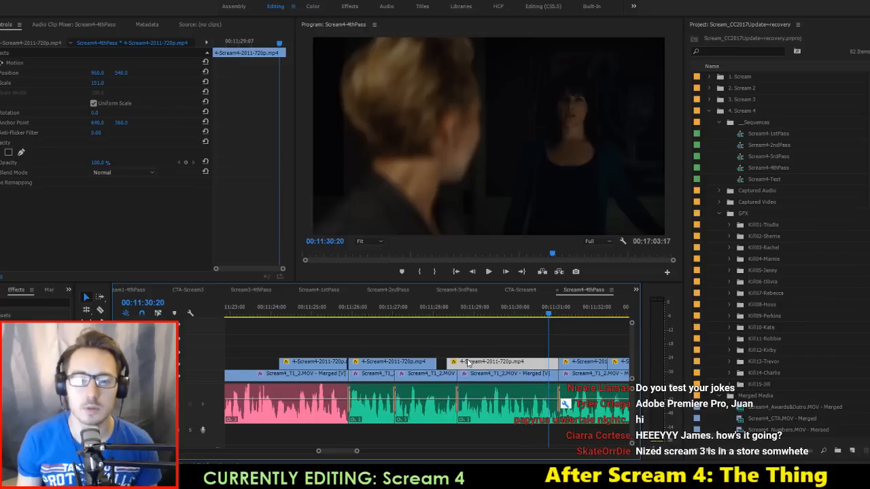
Step: Extend the start of the movie clip near 00:11:28 back to the preceding clip, replay the section, and save the project
left_click_drag(452, 361, 437, 364)
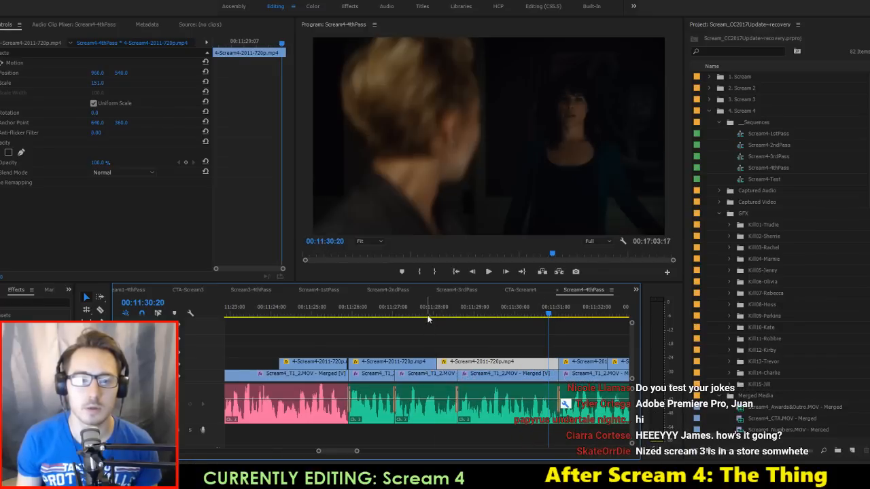
left_click(421, 315)
key("space")
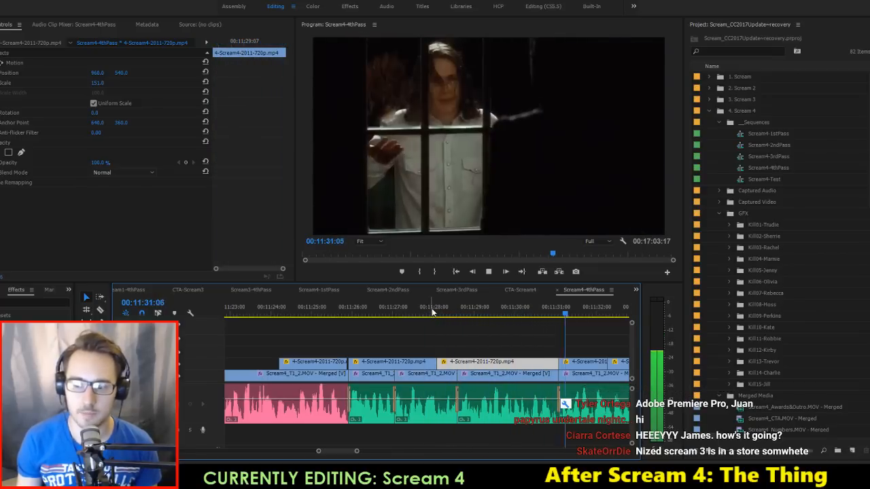
key("space")
key("ctrl+s")
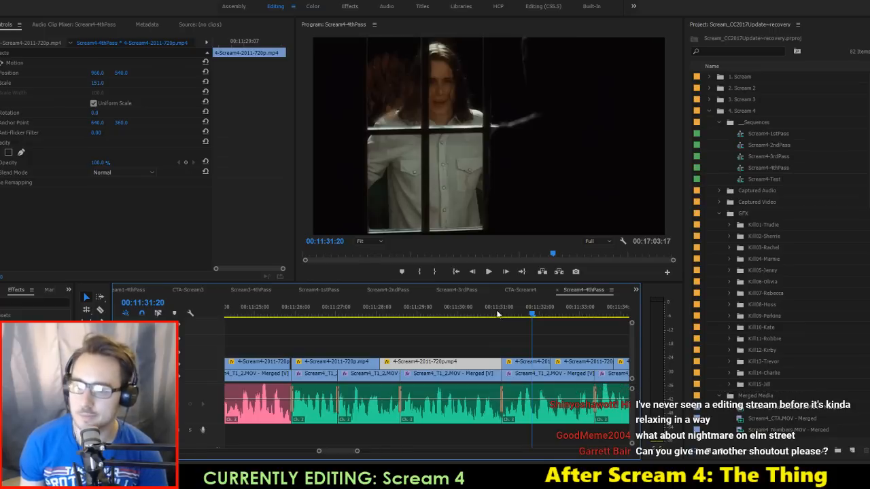
Step: Replay from about 00:11:31, slip the movie clip starting near 00:11:32:08 to earlier footage, and play it back
left_click(503, 305)
key("space")
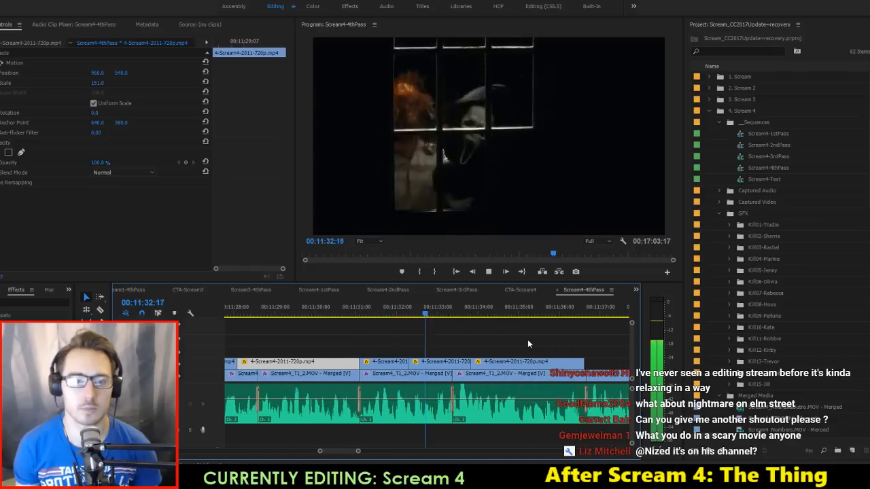
key("space")
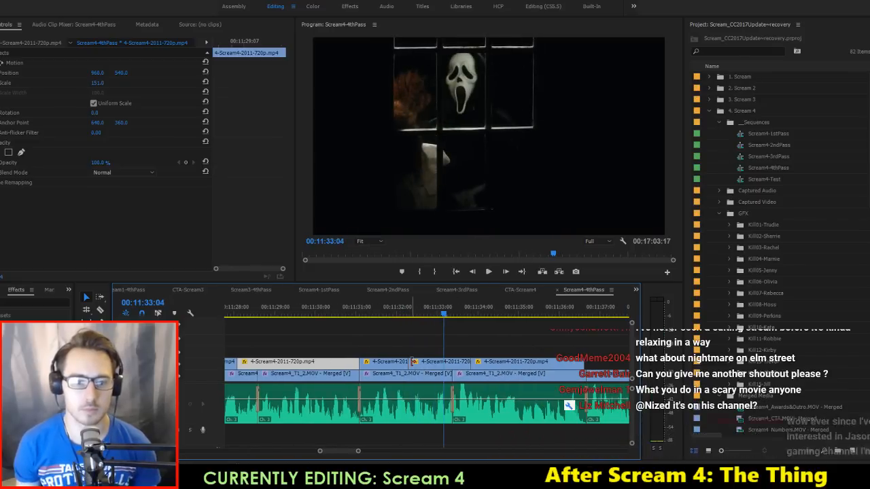
left_click(411, 313)
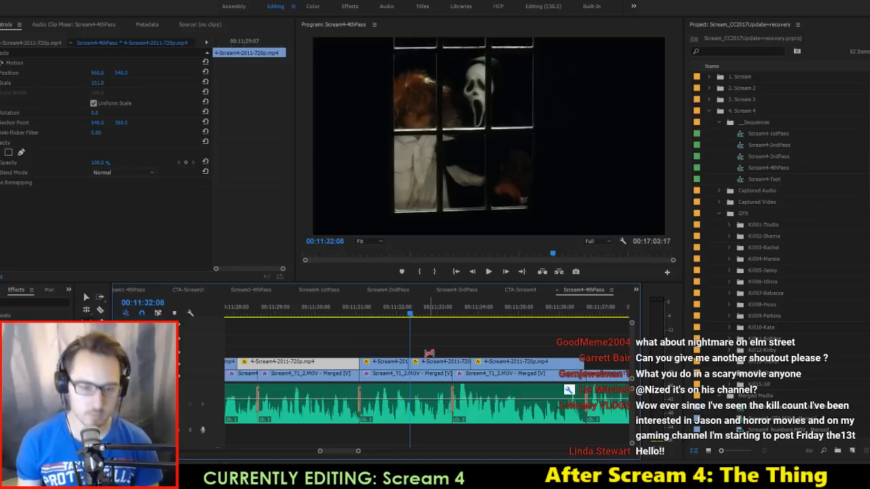
left_click_drag(429, 354, 522, 355)
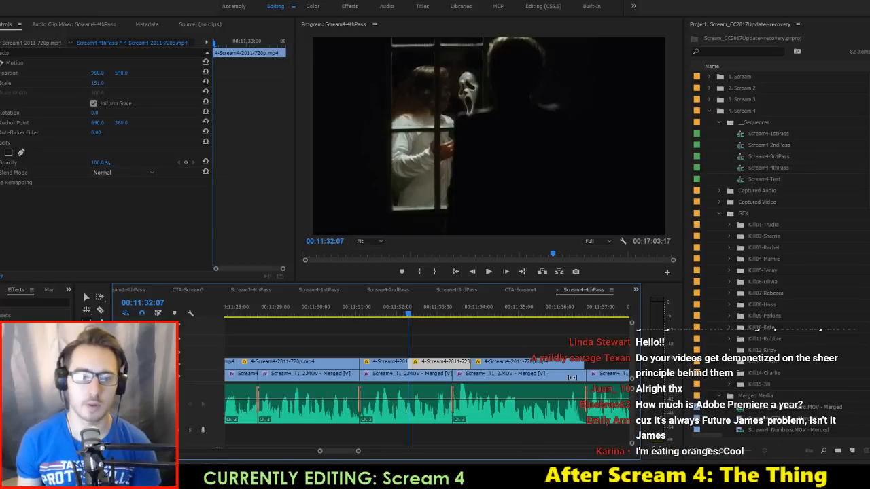
key("space")
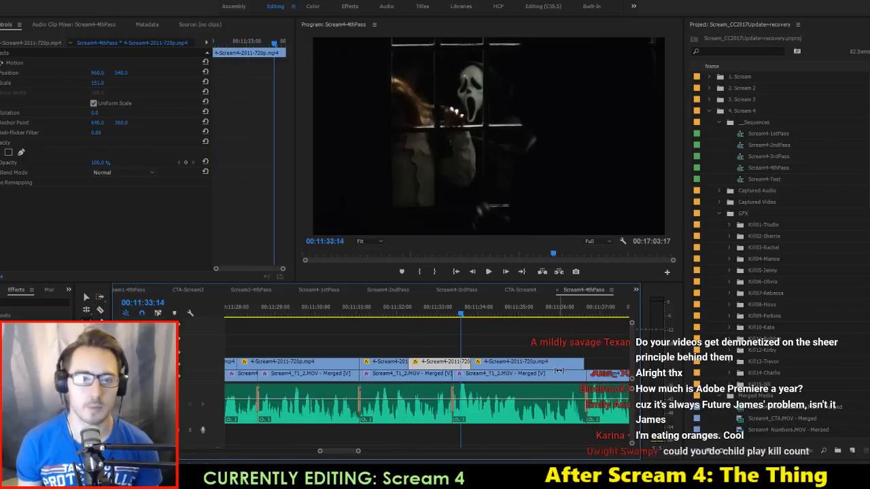
Step: Roll the cut between the two movie clips near 00:11:34 back to the narration cut at 00:11:33:09 and replay
left_click(453, 314)
left_click(485, 364)
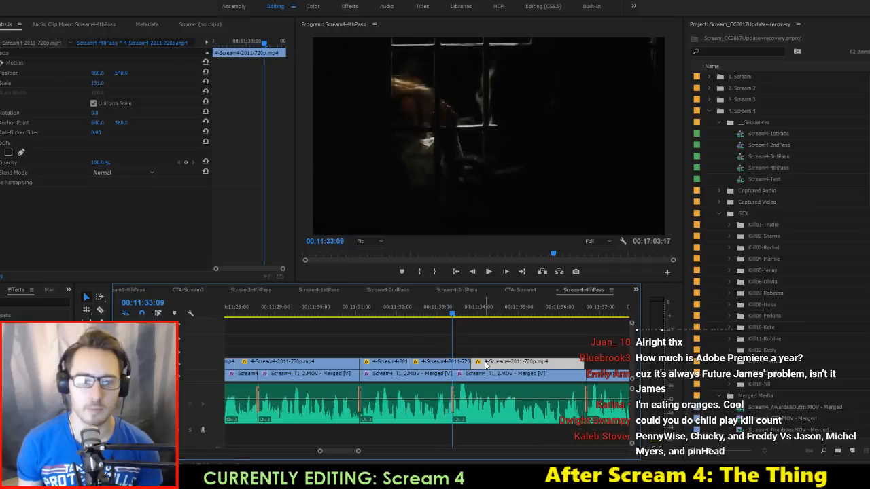
left_click(466, 365)
mouse_move(469, 365)
left_mouse_down()
mouse_move(452, 365)
mouse_move(460, 364)
left_mouse_up()
key("space")
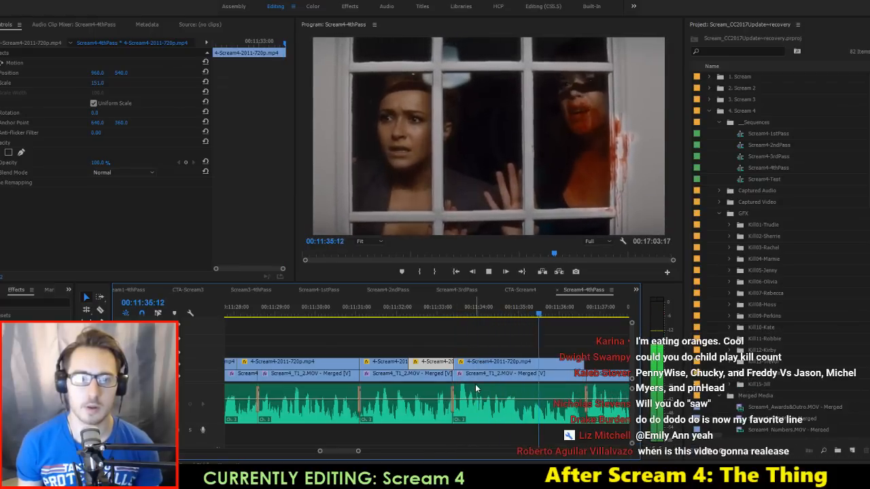
key("space")
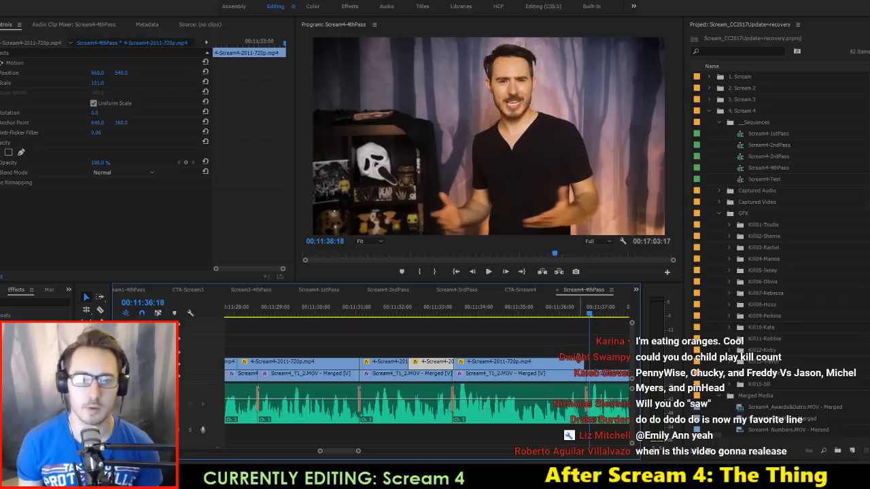
Step: Extend the end of the movie clip near 00:11:36:18 to the narration cut, replay the transition, and save the project
left_click_drag(589, 362, 583, 361)
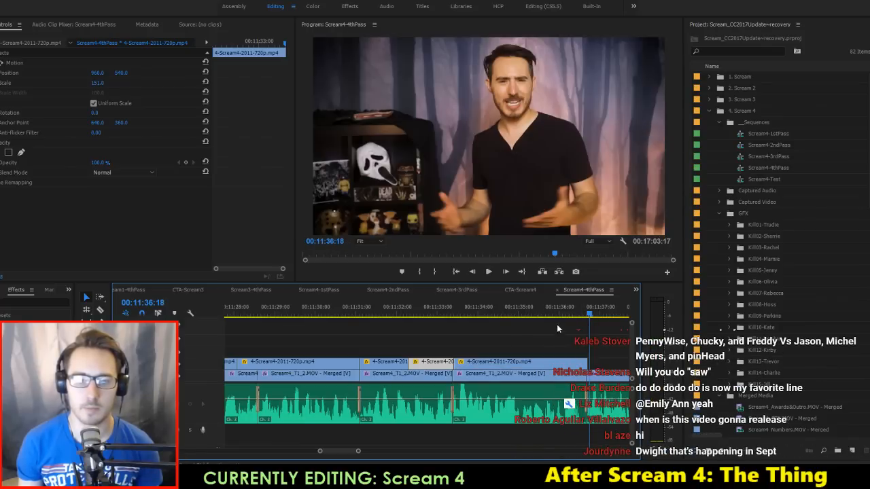
left_click(536, 315)
key("space")
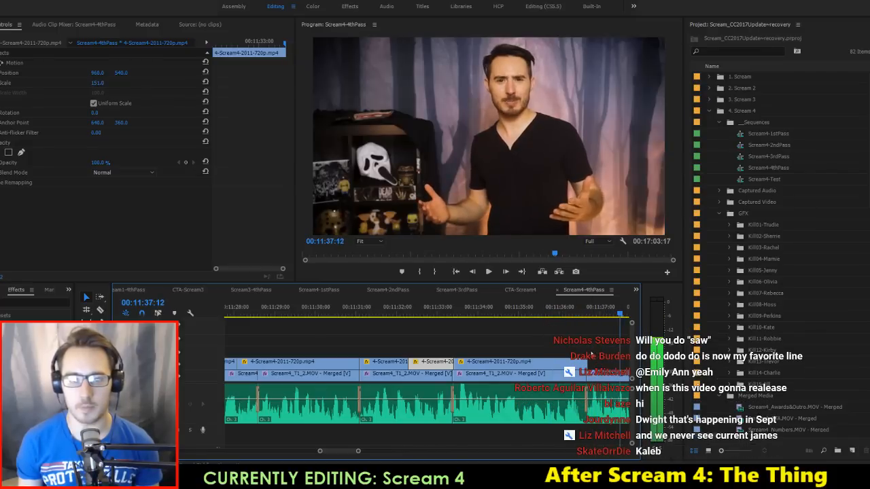
key("space")
left_click(593, 361)
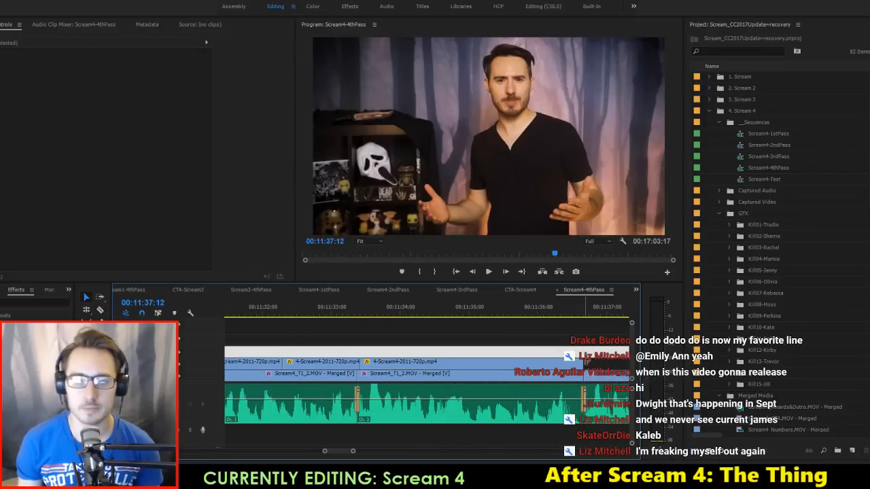
key("ctrl+s")
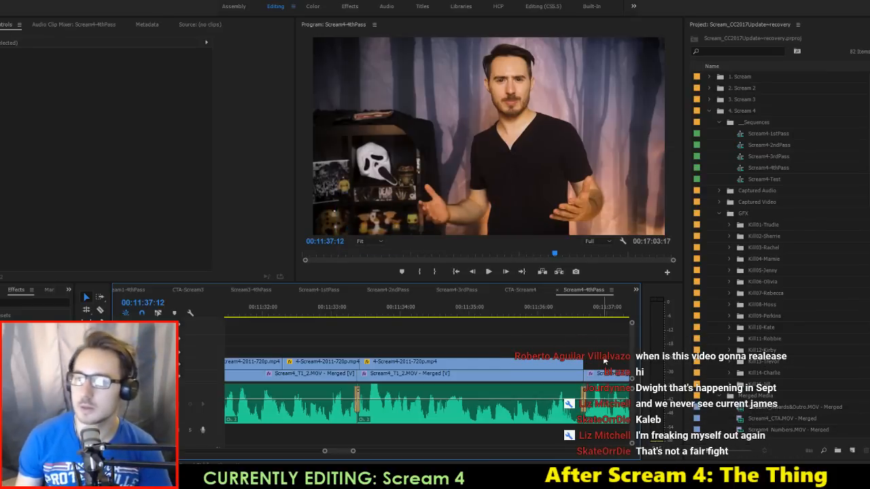
Step: Save the project and briefly play the sequence from 00:11:36:04
scroll(536, 344, "down", 2)
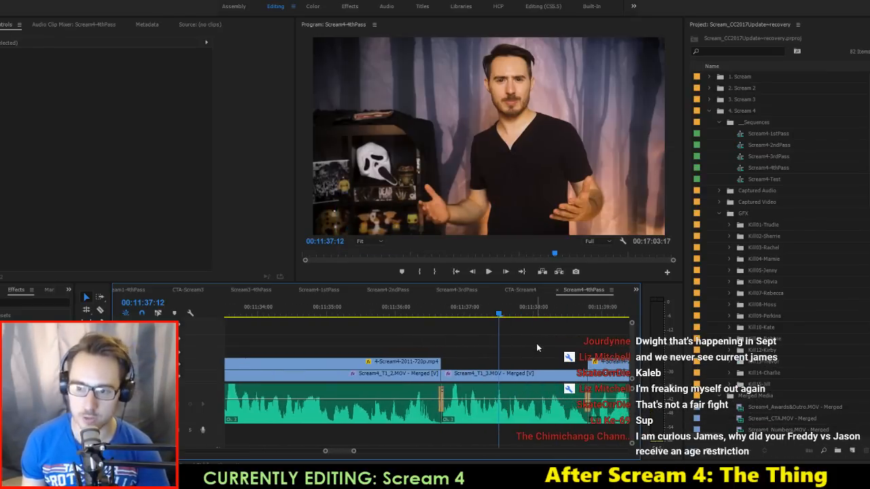
left_click(407, 313)
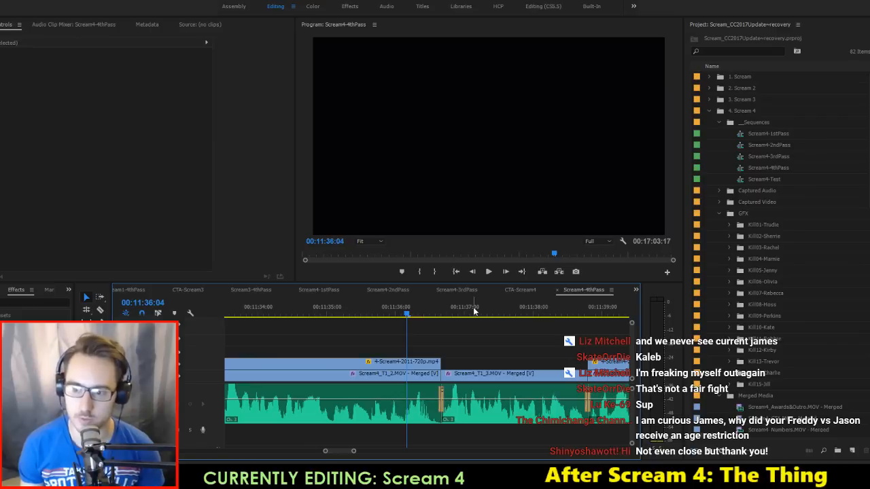
key("ctrl+s")
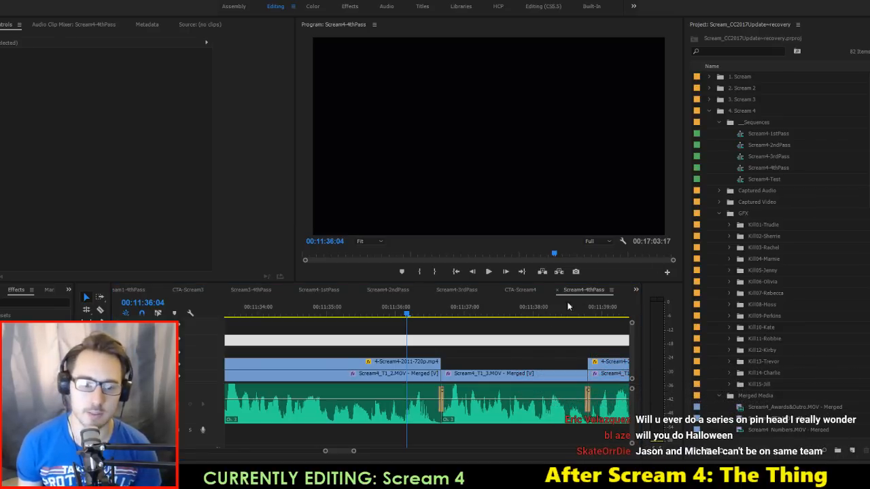
left_click_drag(507, 341, 506, 354)
key("Delete")
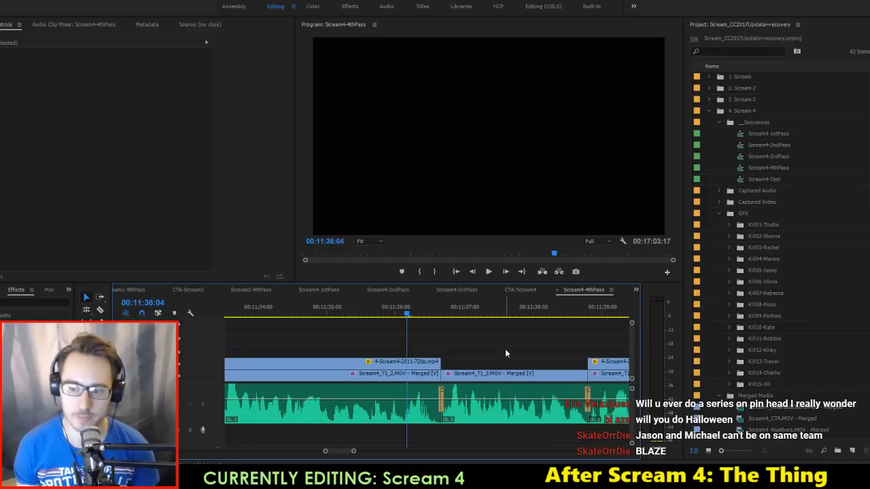
key("space")
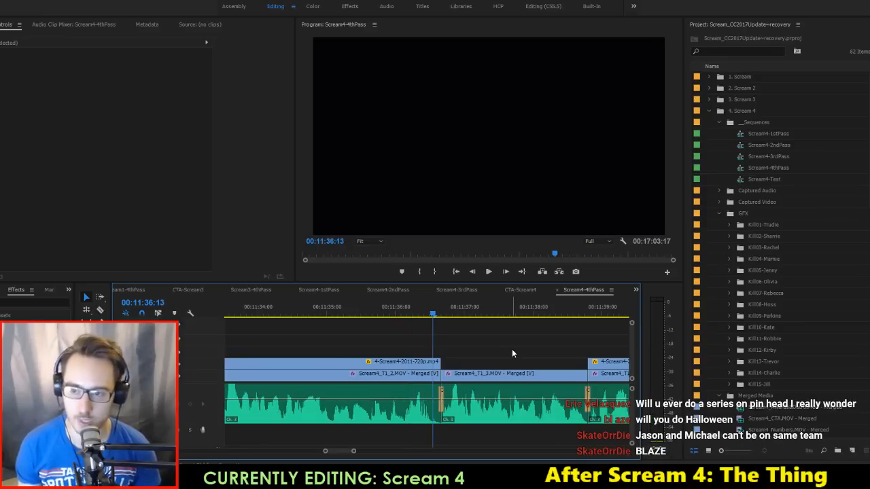
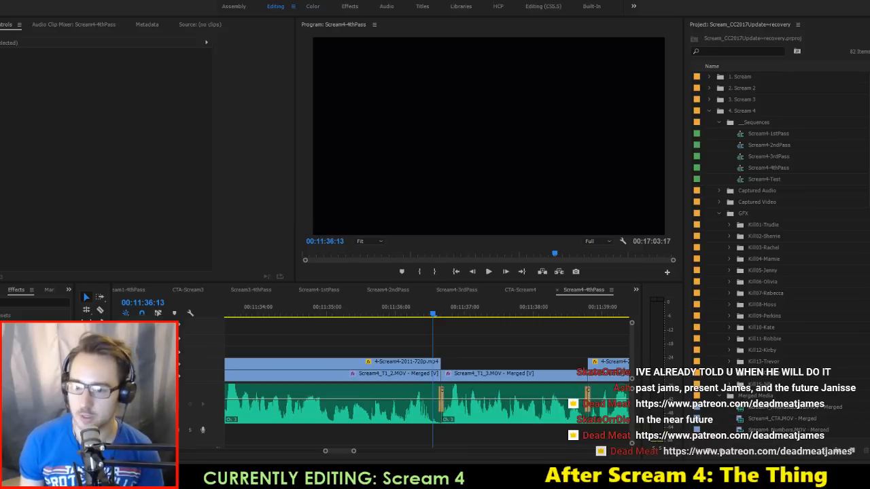
left_click(468, 346)
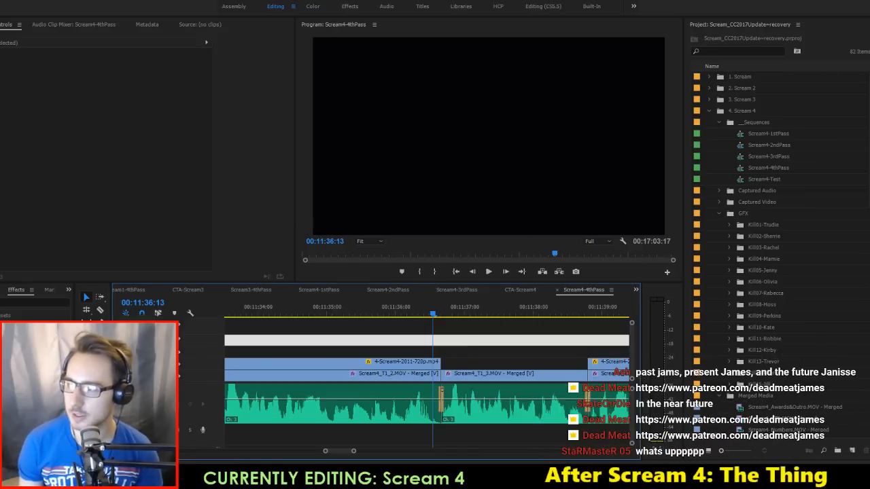
left_click(534, 354)
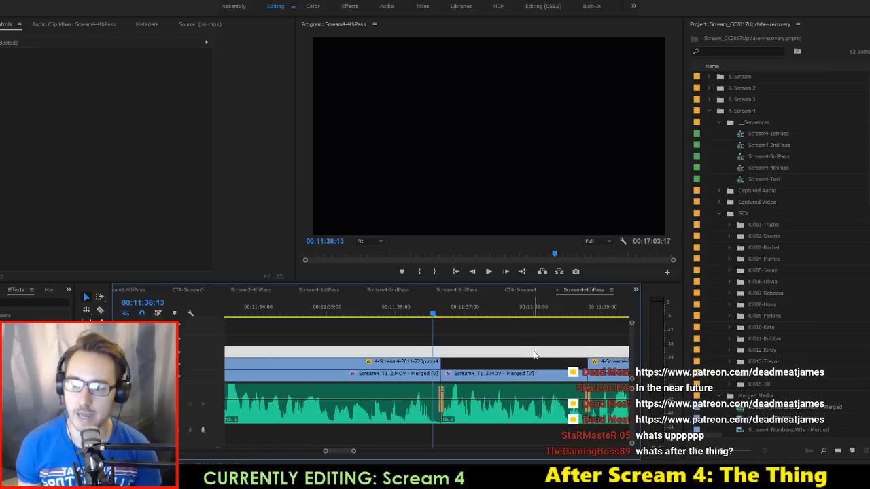
left_click(533, 348)
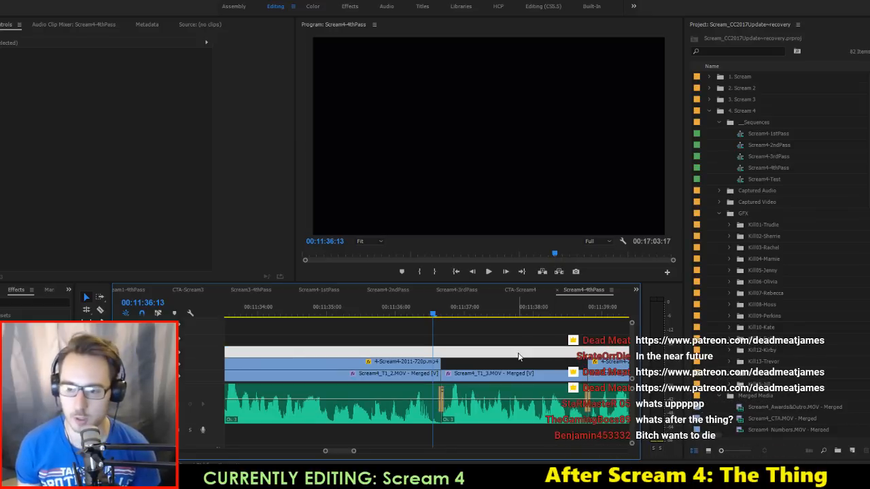
Step: Play the sequence from 00:11:36:13 to about 00:11:50 and save the project
key("space")
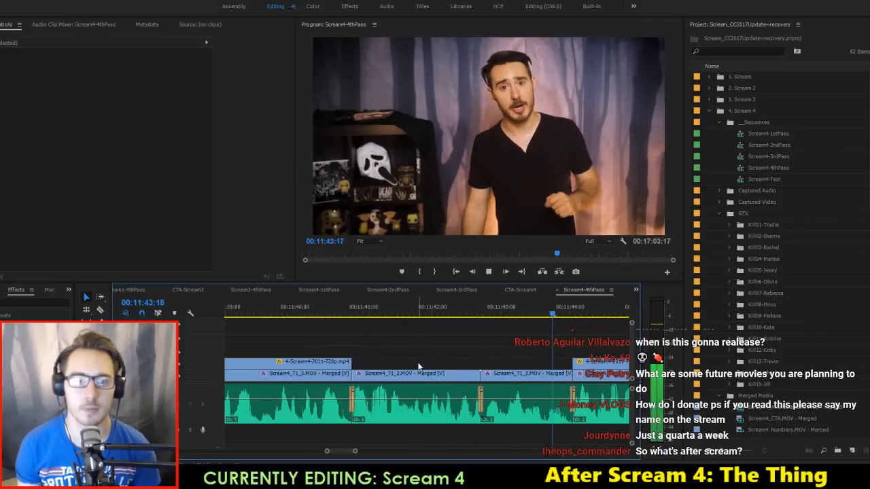
key("space")
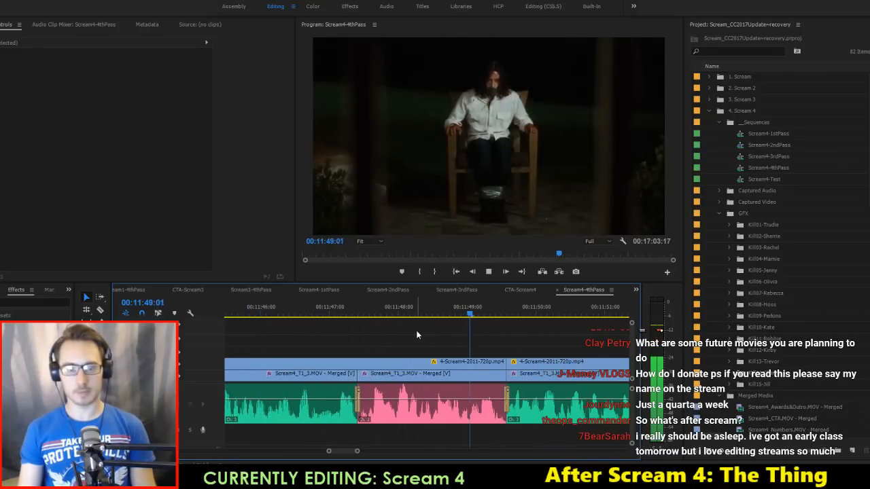
key("ctrl+s")
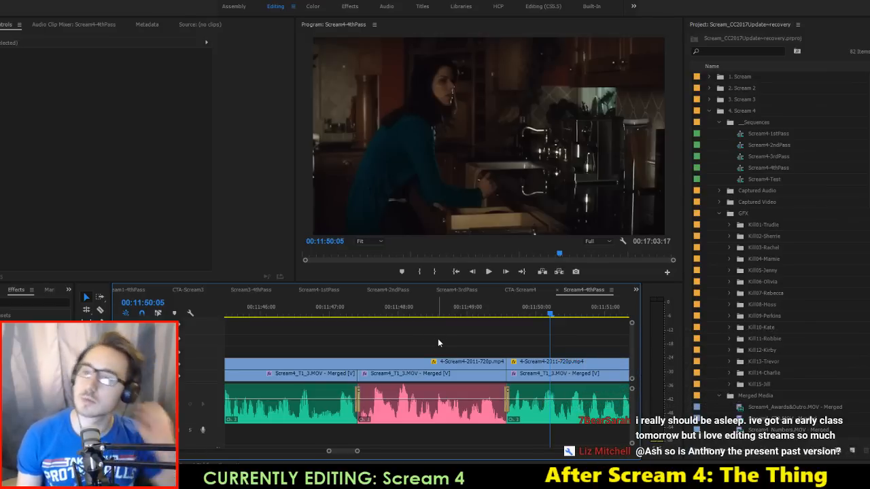
Step: Replay from about 00:11:49, trim the start of the movie clip near 00:11:51:12, and shift it back to meet the preceding clip
left_click(458, 310)
key("space")
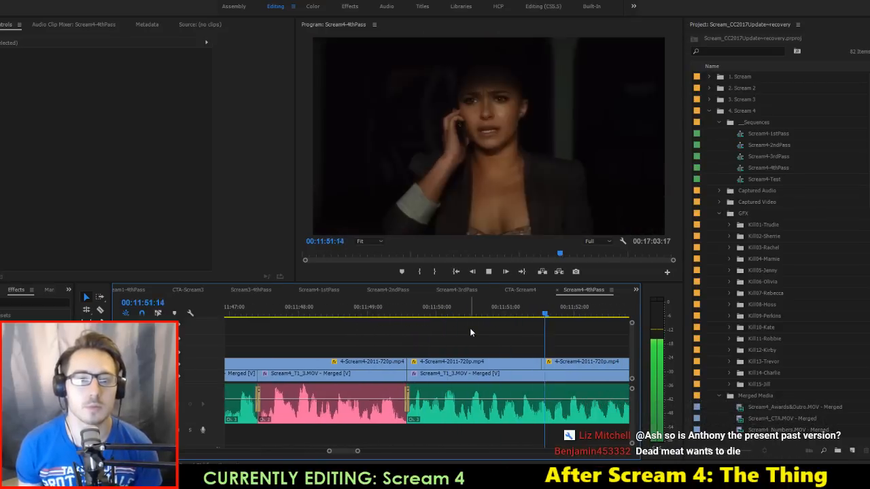
left_click(479, 316)
left_click_drag(482, 319, 495, 321)
mouse_move(508, 366)
left_mouse_down()
mouse_move(518, 367)
mouse_move(495, 364)
left_mouse_up()
Step: Extend the end of the shifted movie clip to the narration cut past 00:11:53:06 and replay the section
left_click(462, 312)
key("space")
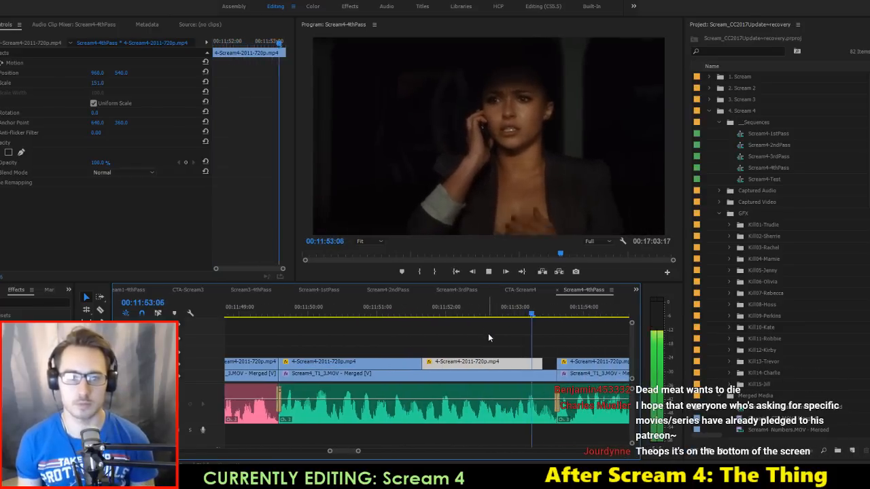
key("space")
left_click_drag(541, 363, 559, 365)
key("space")
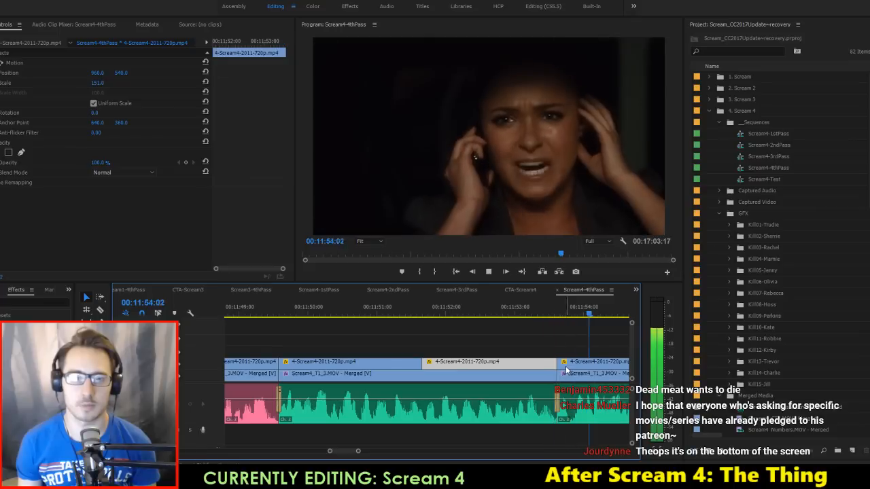
key("space")
left_click(533, 316)
key("space")
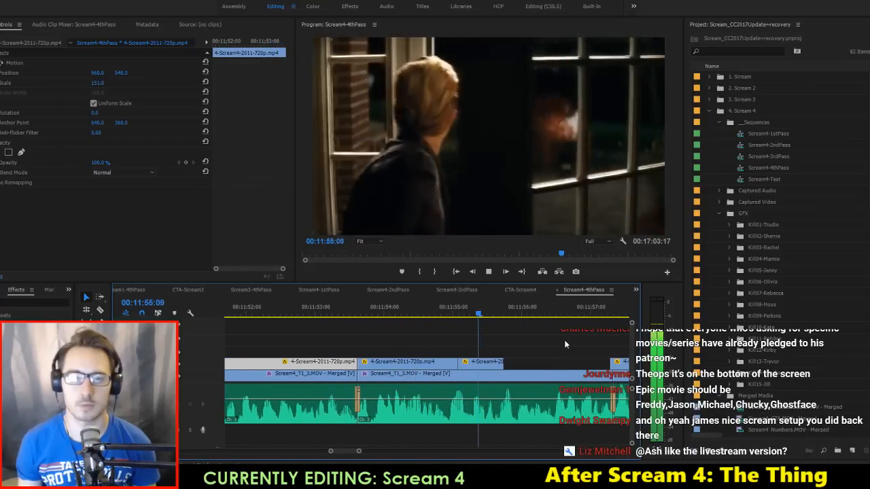
Step: Move the short movie clip near 00:11:55 up against the clip at 00:11:57, fill the gap by extending the preceding clip, and replay
key("space")
left_click_drag(491, 366, 509, 365)
left_click_drag(490, 331, 508, 339)
left_click_drag(543, 366, 599, 365)
key("space")
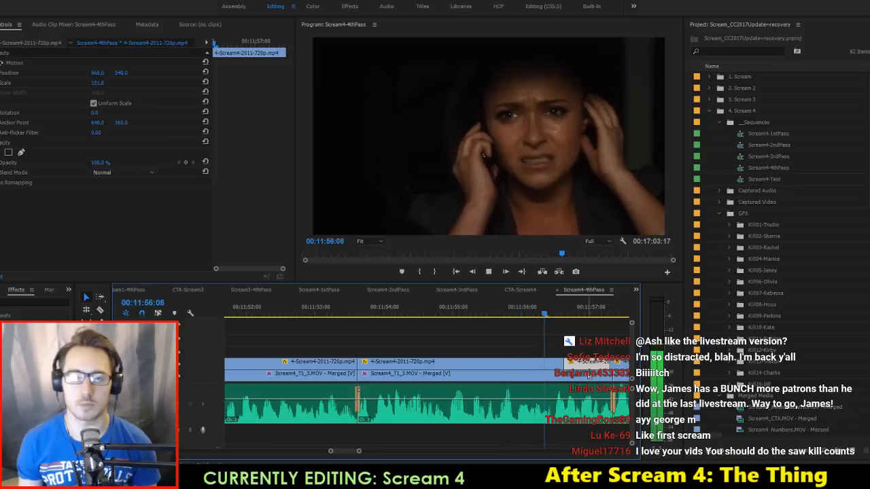
Step: Shift the short movie clip back to start at 00:11:56:08, extend its end to the next clip, and replay
left_click(544, 314)
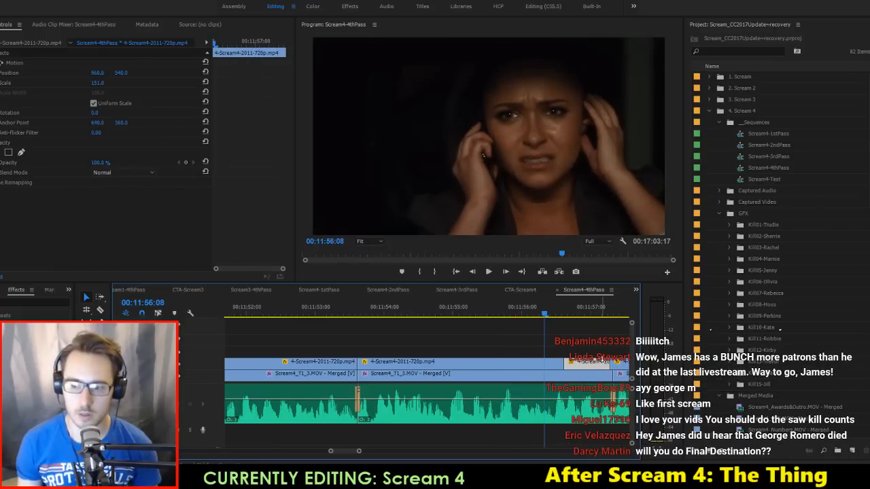
left_click_drag(578, 371, 559, 368)
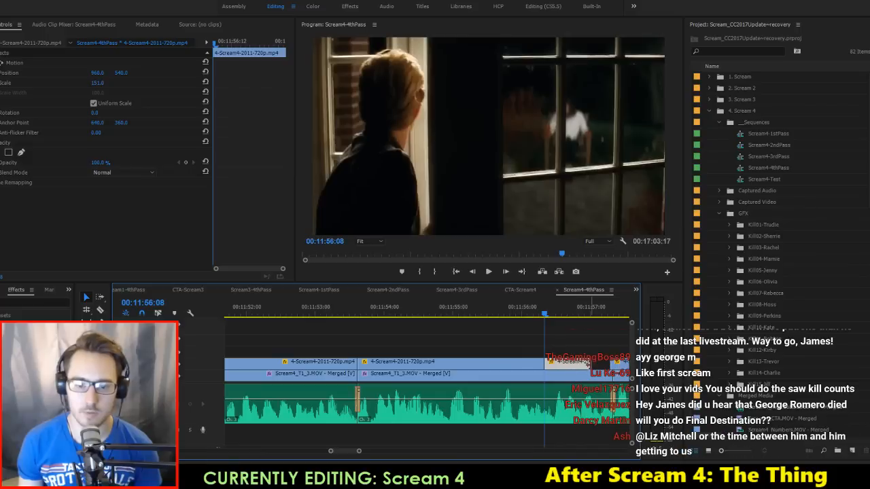
key("space")
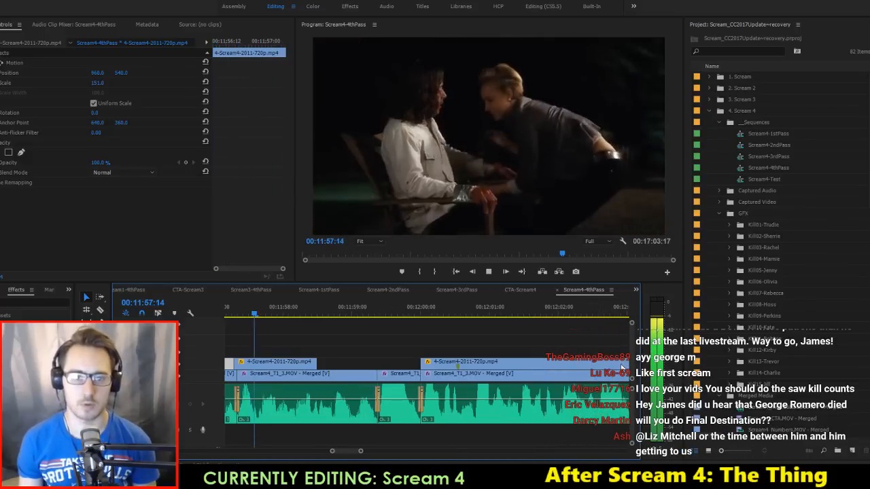
Step: Extend the movie clip near 00:11:58 back to 00:11:57:01 and forward to the clip at 00:12:00, and replay
scroll(343, 357, "up", 2)
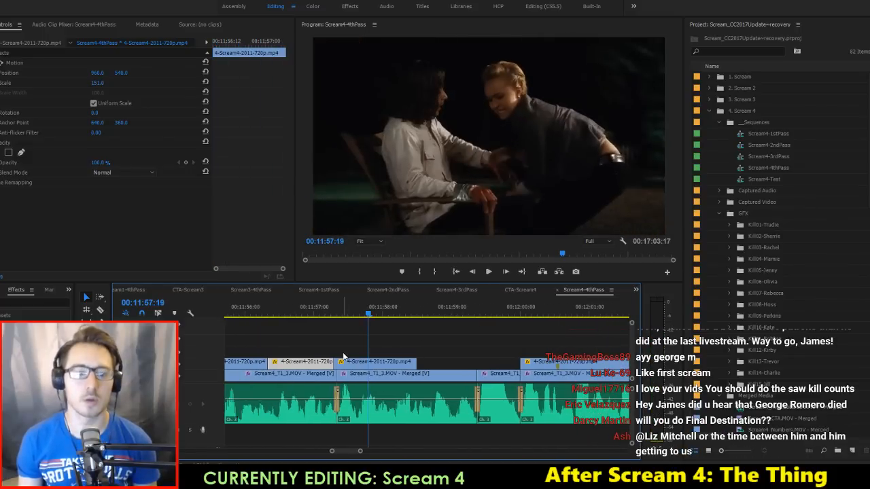
left_click(367, 315)
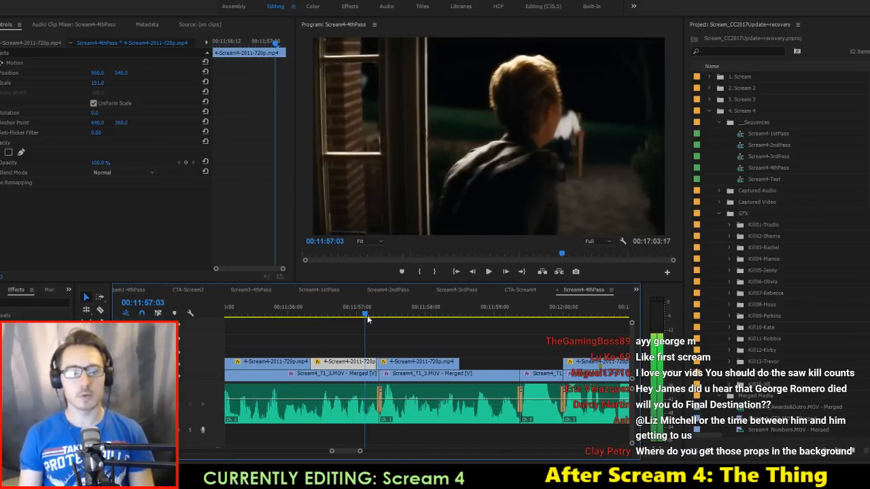
mouse_move(368, 315)
left_mouse_down()
mouse_move(353, 317)
mouse_move(359, 321)
left_mouse_up()
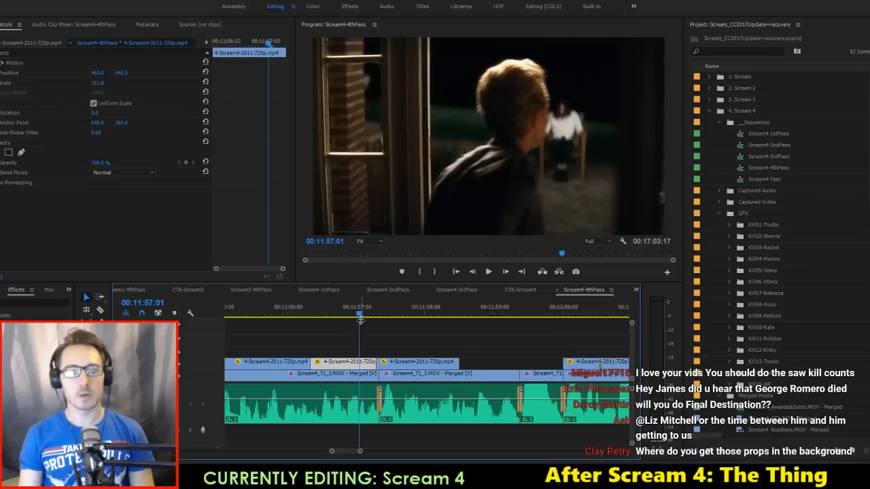
left_click_drag(430, 369, 563, 365)
key("space")
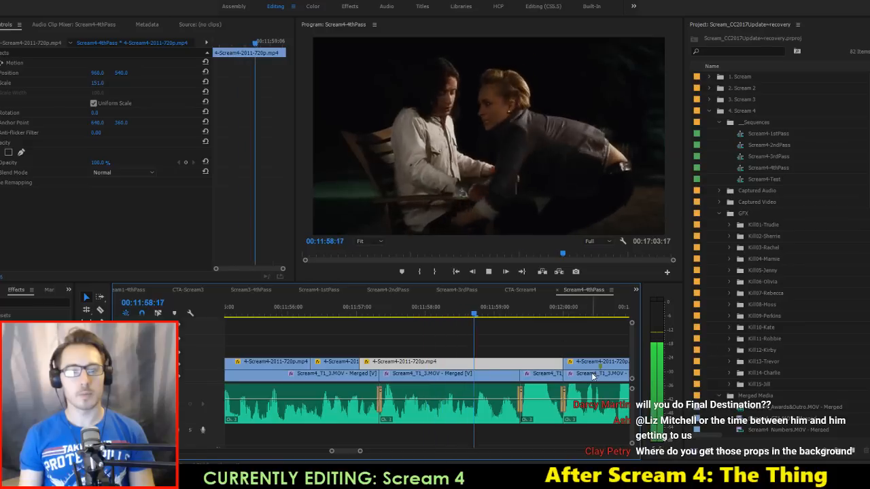
key("space")
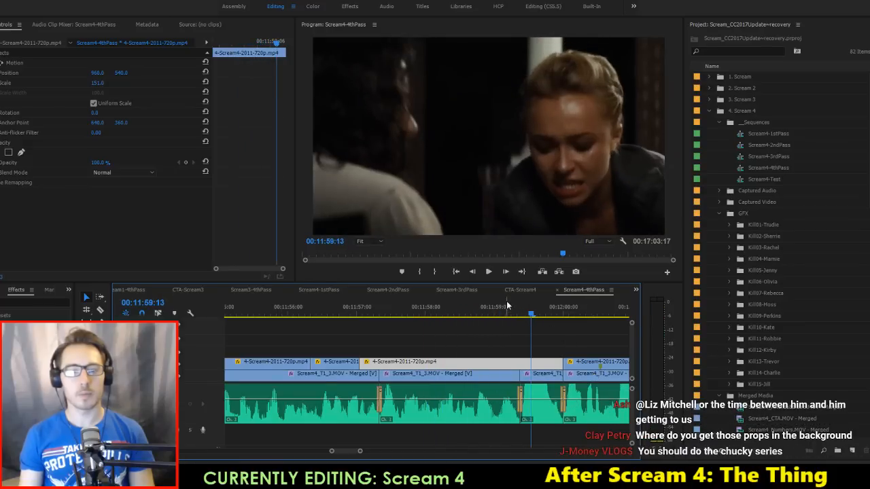
Step: Split the extended movie clip at 00:11:59:08, delete its remainder, and play the section
left_click_drag(506, 306, 518, 310)
key("c")
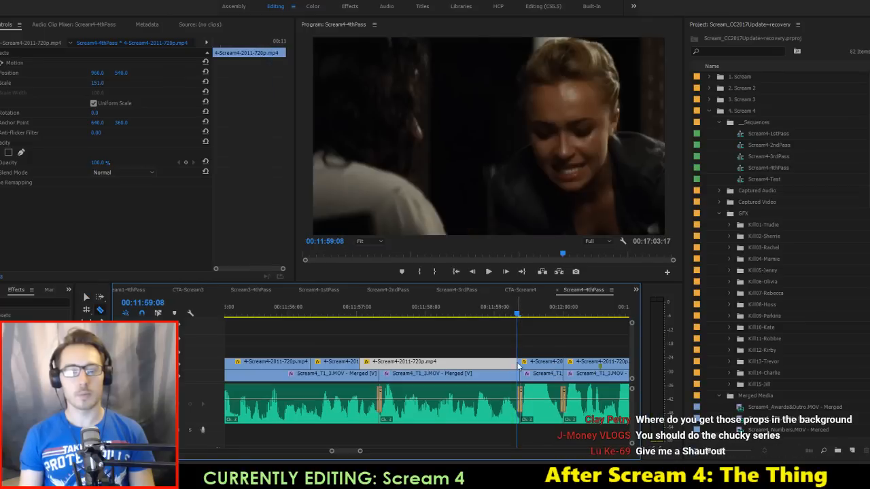
key("v")
left_click(540, 364)
key("Delete")
key("space")
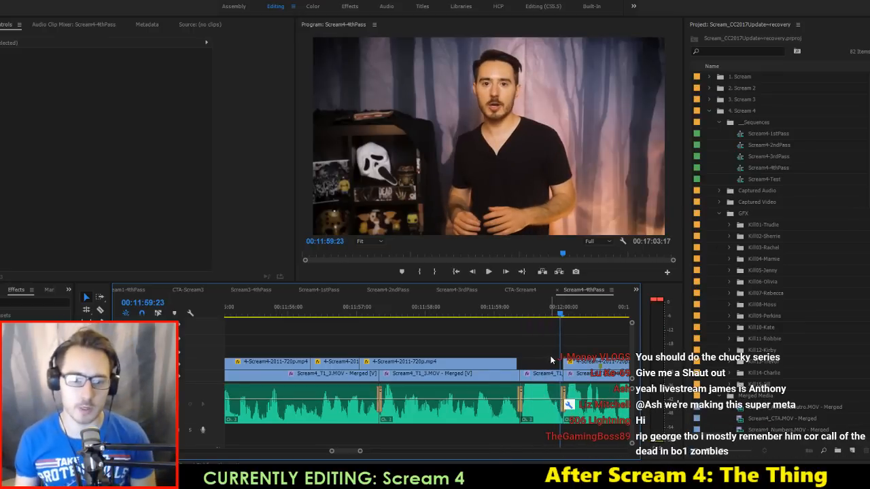
Step: Extend the start of the movie clip at 00:12:00 back to 00:11:59:08 and replay across the edit
left_click_drag(567, 364, 490, 363)
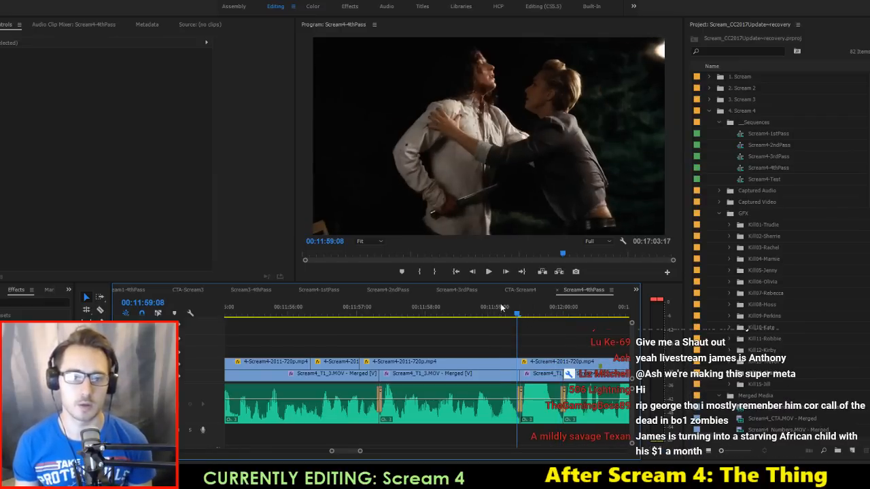
left_click(503, 308)
key("space")
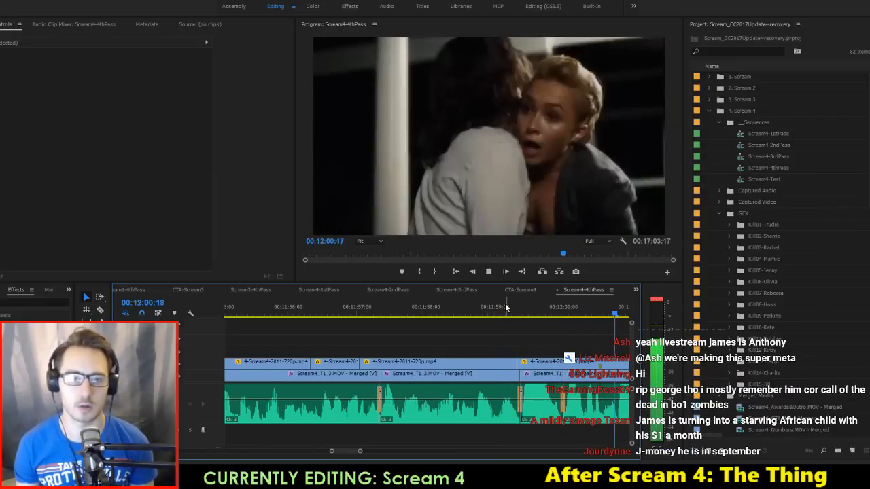
key("space")
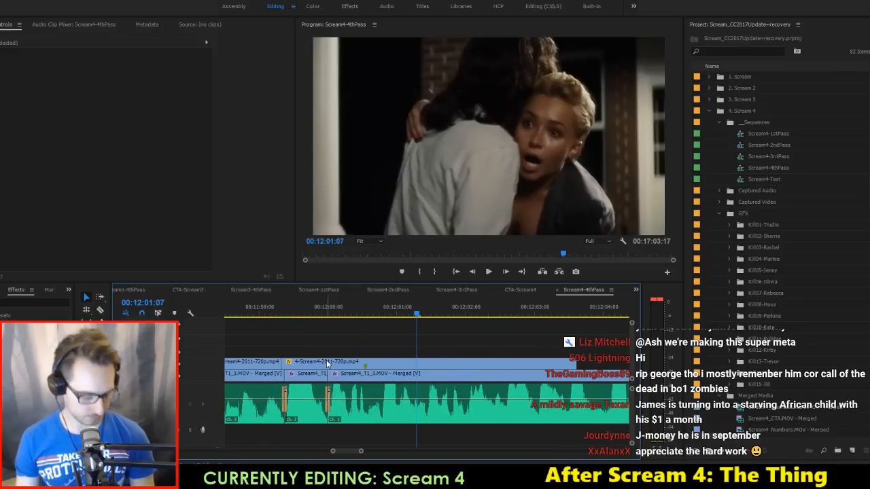
Step: Slip the footage inside the movie clip starting at 00:11:59:08 and split the clip at the narration cut near 00:12:00
left_click_drag(334, 366, 350, 367)
key("Up")
key("Up")
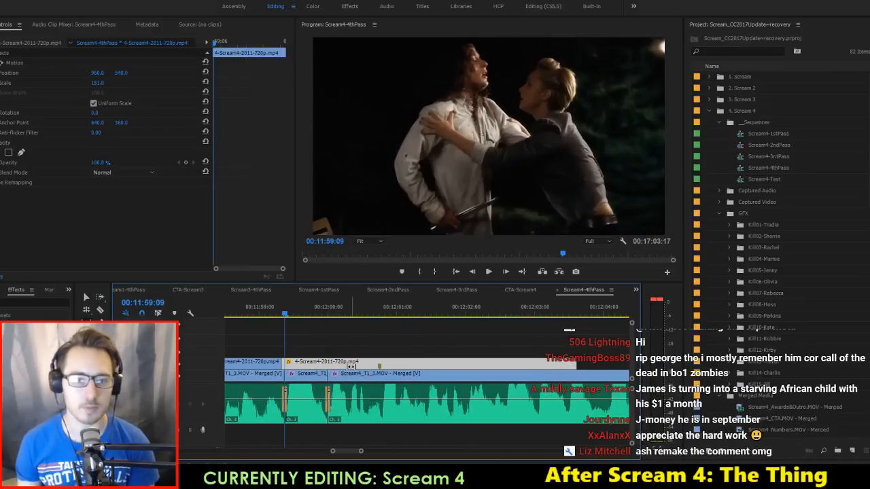
left_click(329, 365)
key("v")
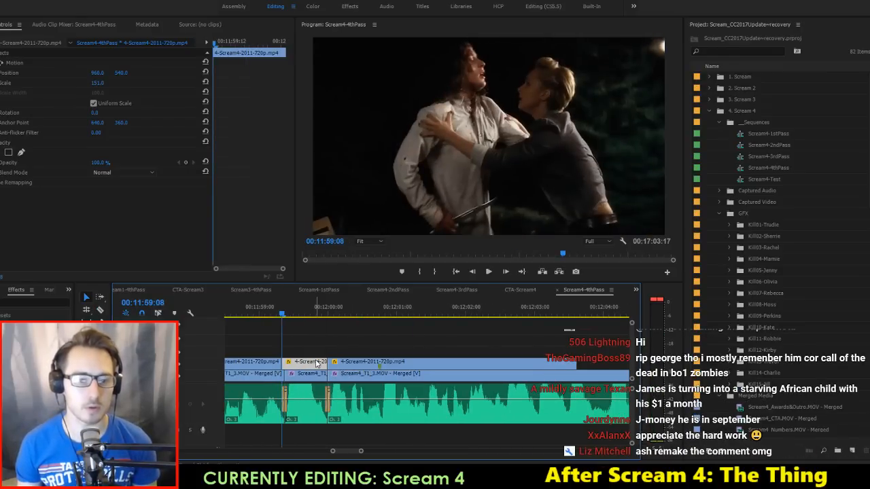
Step: Move the edit at 00:11:59:08 onto the narration cut, try trimming the clip start near 00:11:57, and replay
scroll(293, 366, "up", 3)
left_click_drag(292, 364, 297, 366)
scroll(295, 369, "up", 3)
scroll(295, 369, "up", 2)
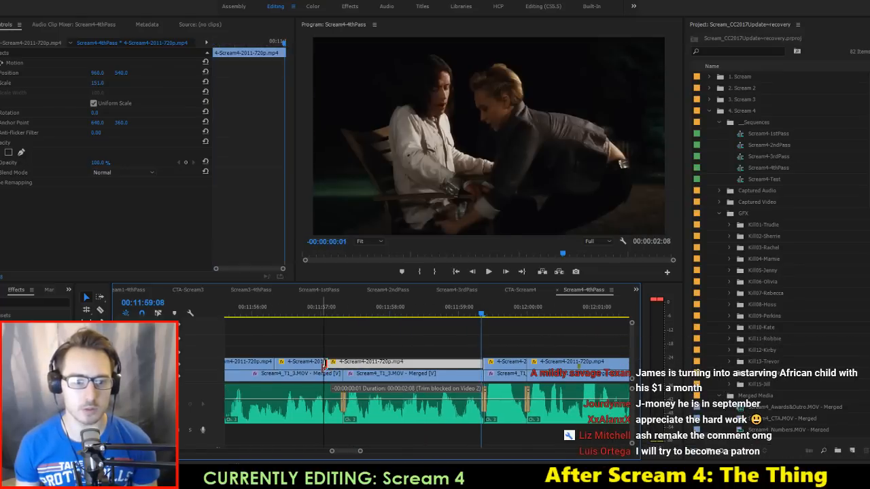
left_click(320, 312)
key("space")
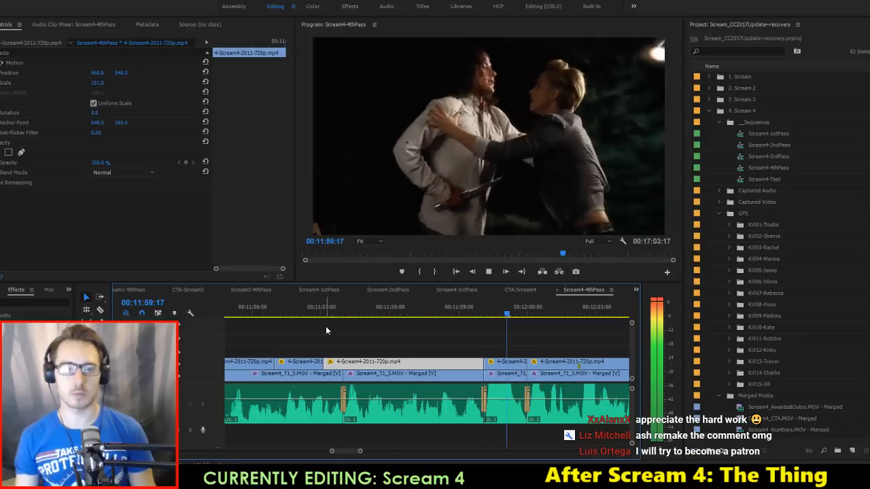
key("space")
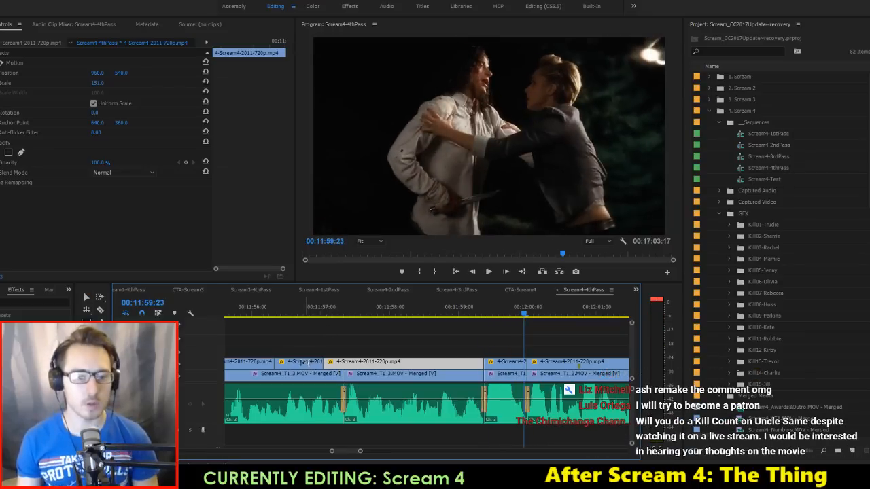
Step: Slip the footage inside the short movie clip starting at 00:11:56:08, save the project, and replay from that clip
left_click_drag(310, 364, 249, 363)
key("Up")
key("Up")
key("Up")
key("Up")
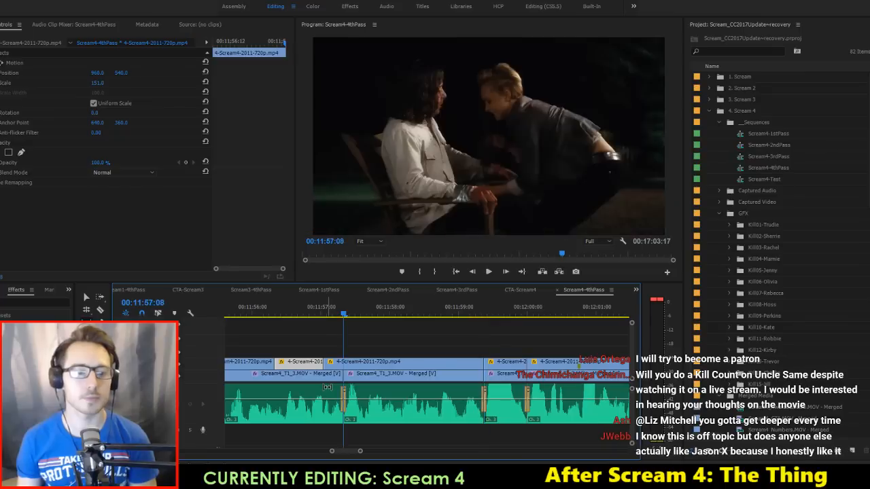
key("ctrl+s")
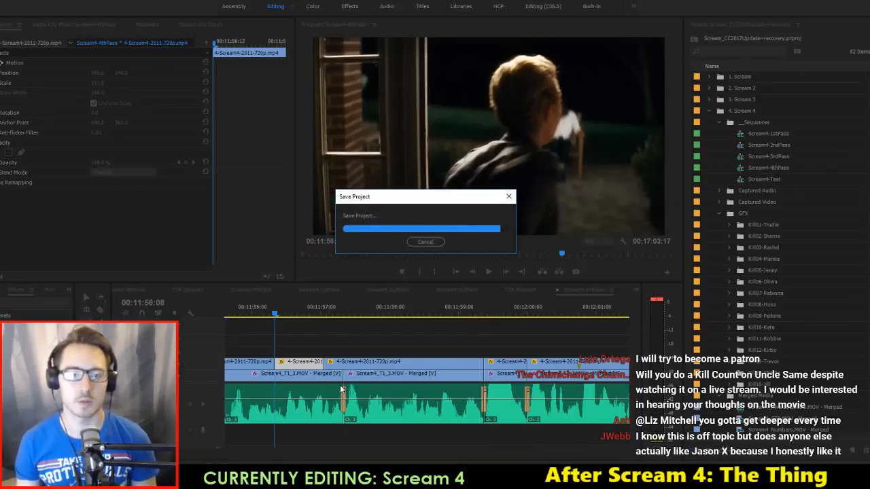
key("space")
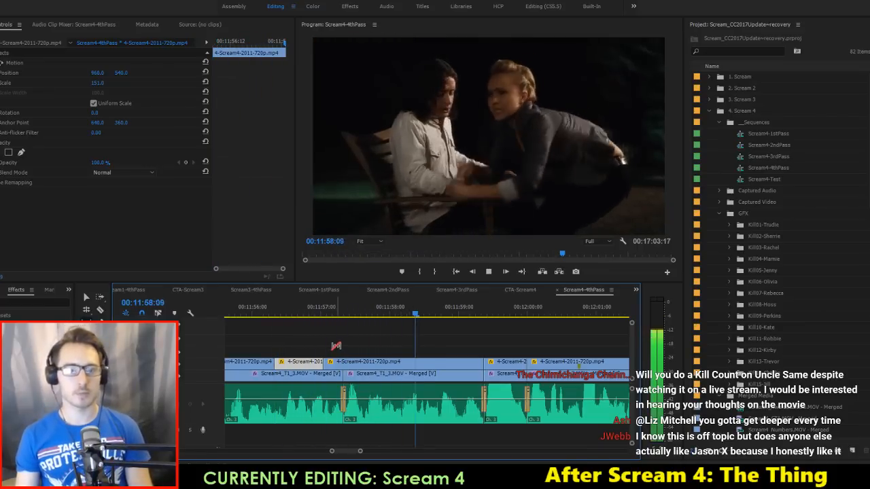
Step: Roll the edit between the short movie clip and the following clip to 00:11:57:03 and replay
left_click_drag(270, 317, 332, 323)
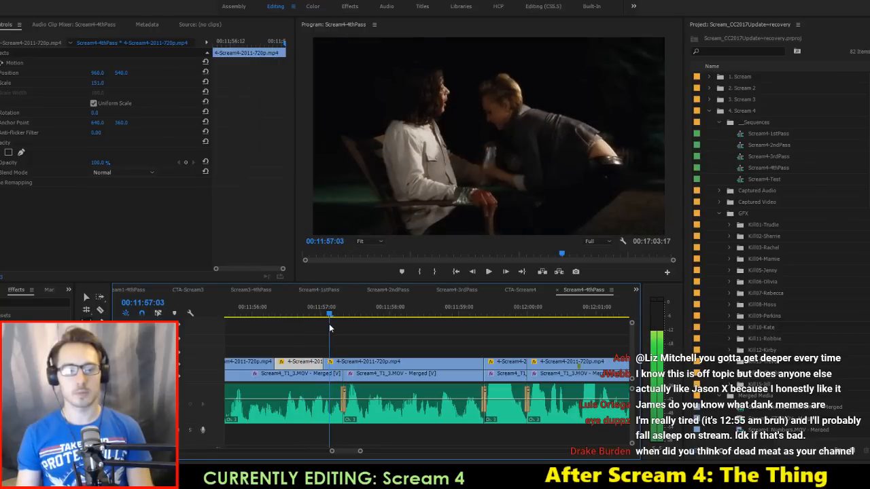
key("n")
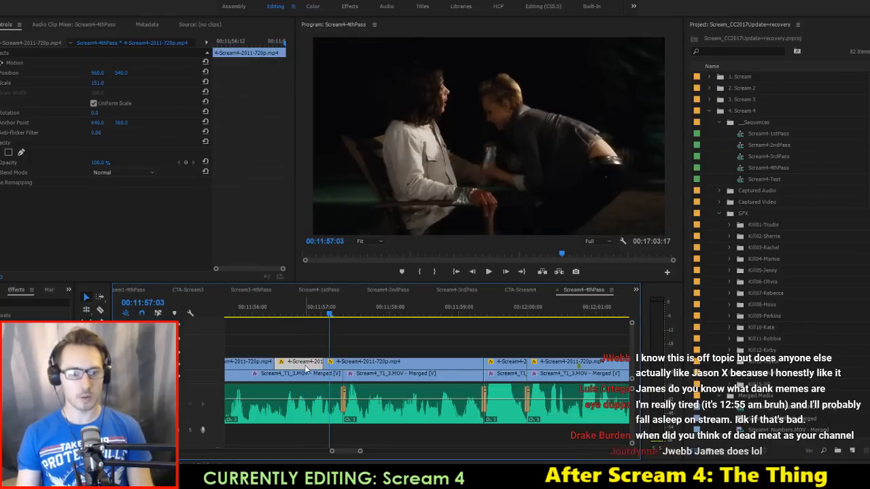
left_click_drag(319, 362, 263, 367)
key("v")
key("space")
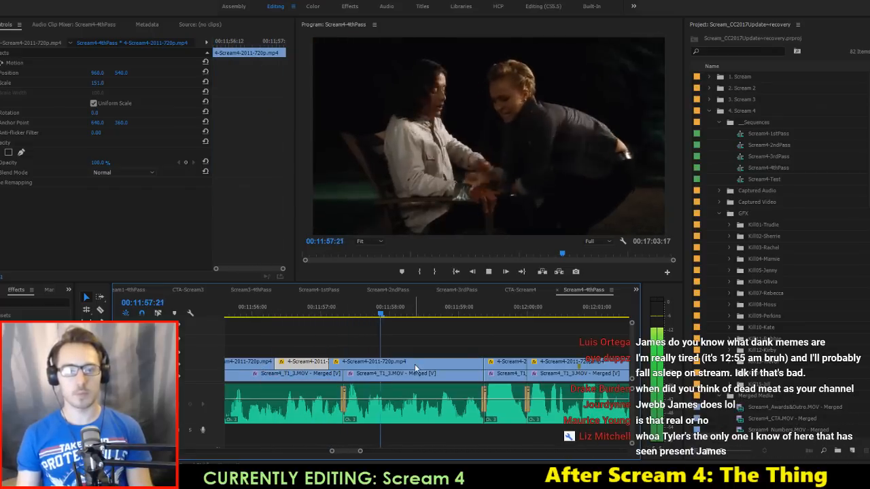
key("space")
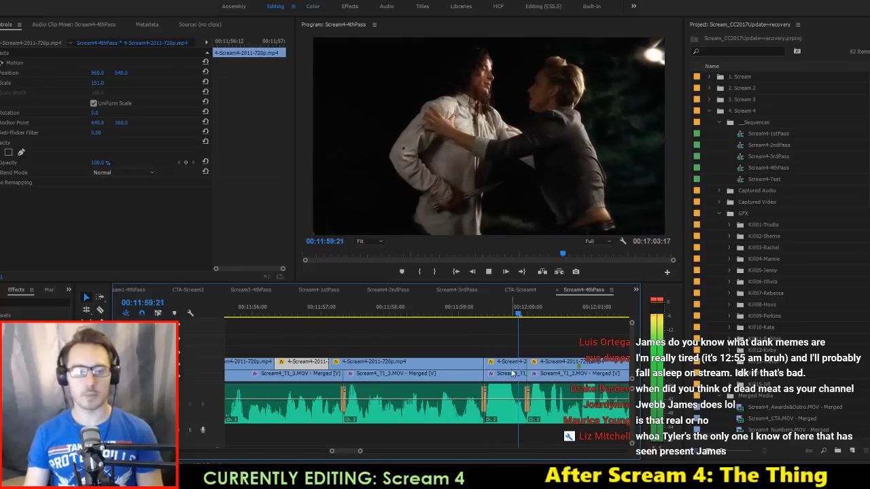
Step: Slip the footage inside the short movie clip before 00:12:00, play on past 00:12:04, and save the project
mouse_move(510, 367)
left_mouse_down()
mouse_move(343, 371)
mouse_move(525, 376)
left_mouse_up()
left_click_drag(581, 377, 598, 399)
key("space")
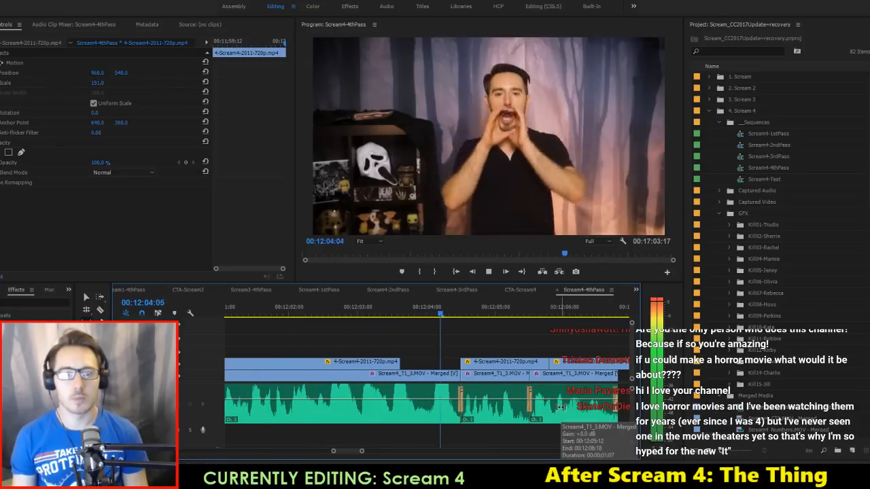
key("space")
key("ctrl+s")
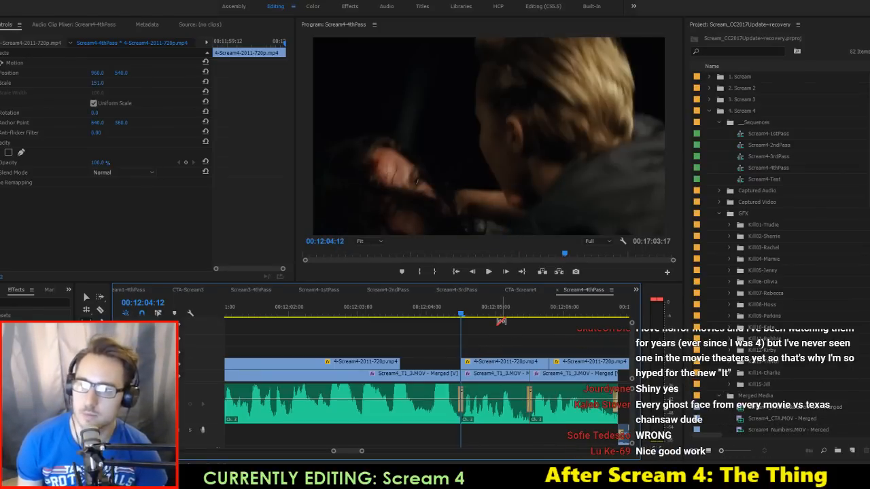
Step: Fill the gap before 00:12:04:12 with movie footage after the clip near 00:12:03 and replay
left_click_drag(304, 313, 391, 333)
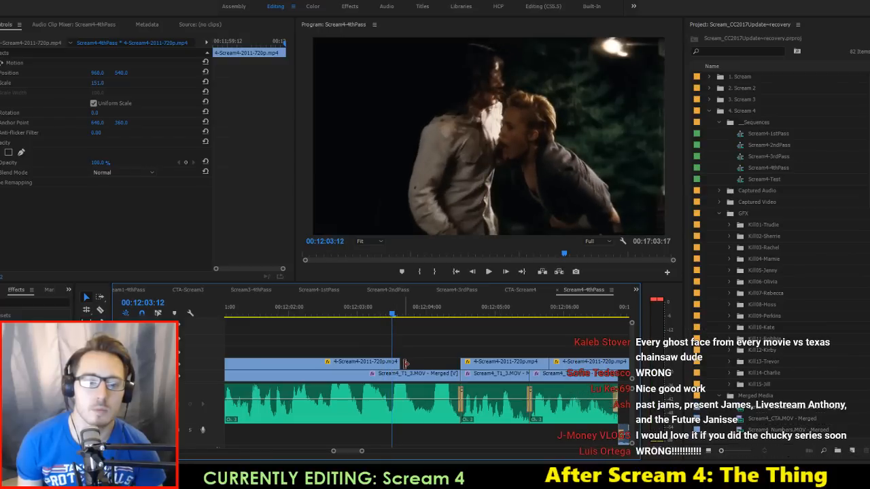
key("space")
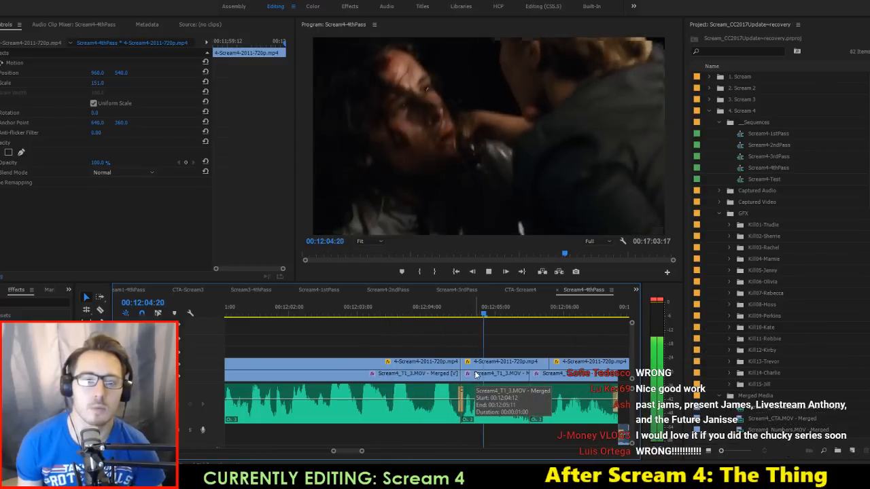
key("space")
Step: Cut the movie footage at 00:12:03:11, delete the piece up to the narration cut, and replay
left_click_drag(438, 315, 393, 334)
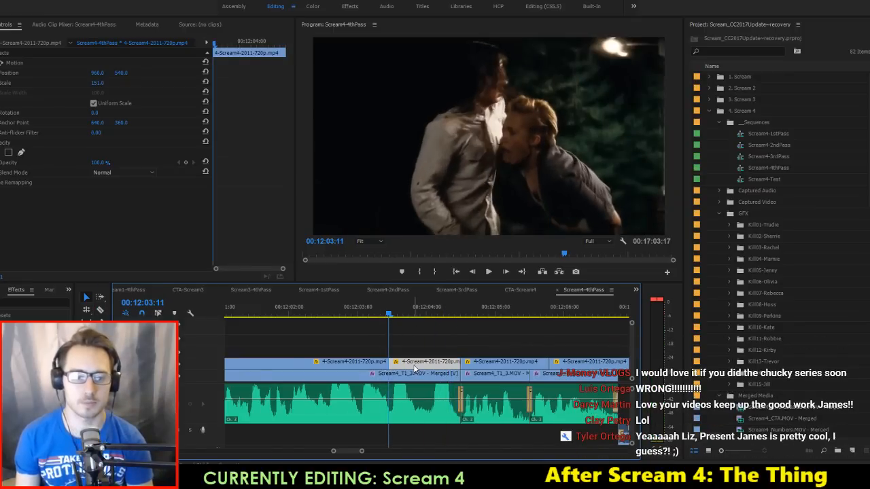
key("Delete")
key("space")
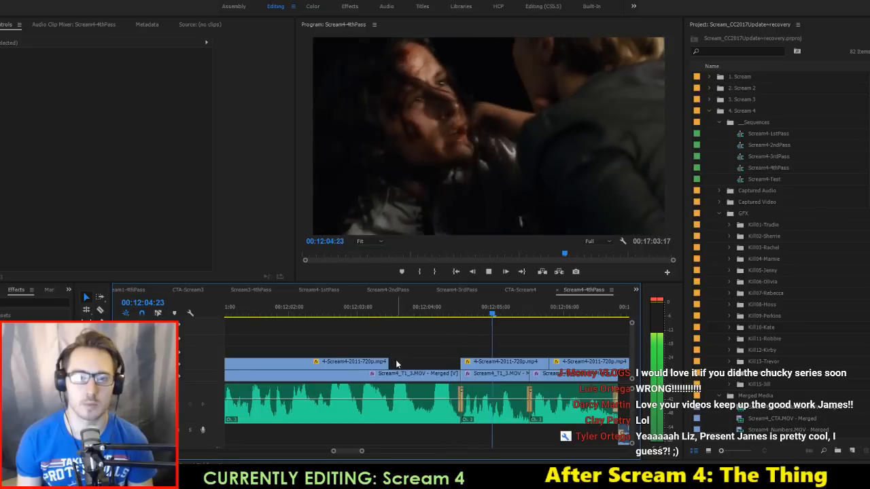
key("space")
Step: Replay the movie clip from just before 00:12:01 and split it at 00:12:01:22
scroll(329, 350, "up", 3)
left_click(332, 310)
key("space")
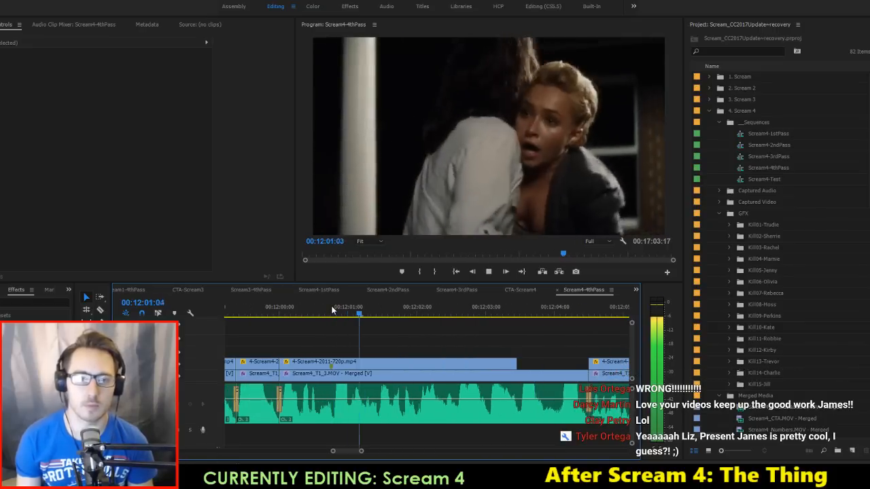
key("space")
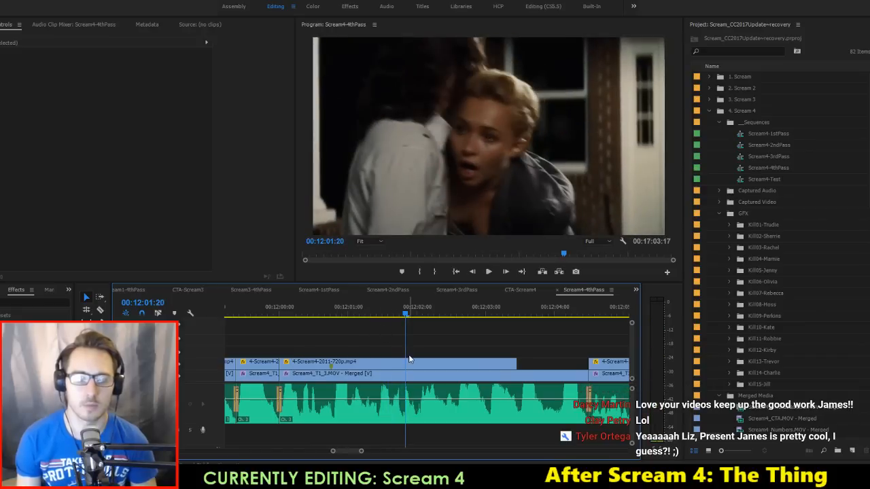
key("Right")
key("Right")
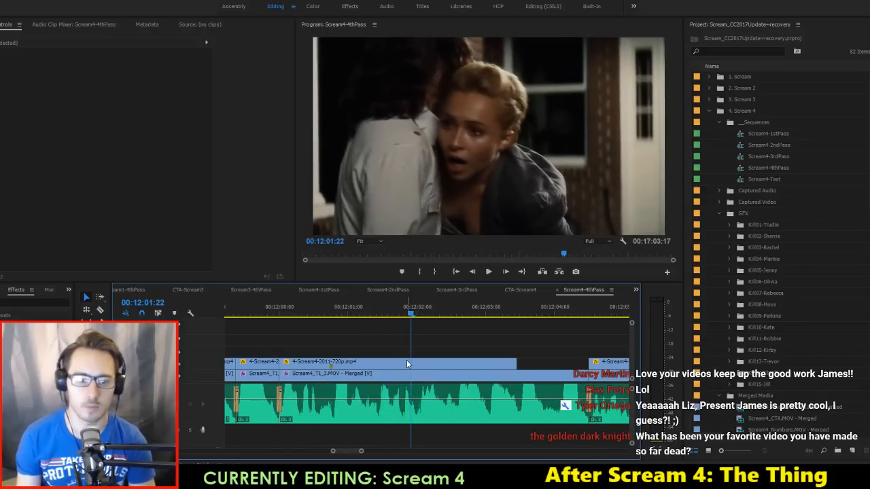
key("c")
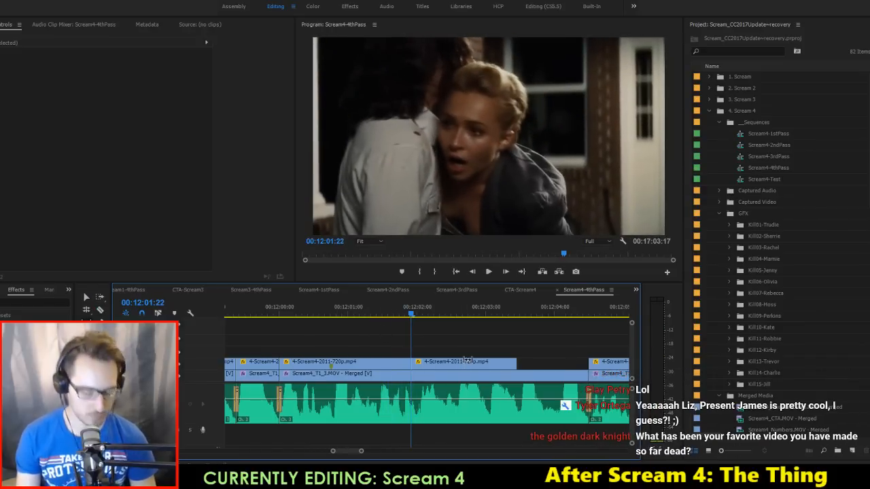
Step: Slip the footage inside the movie clip starting at 00:12:01:22 and replay the section from before the split
left_click_drag(466, 361, 449, 367)
key("space")
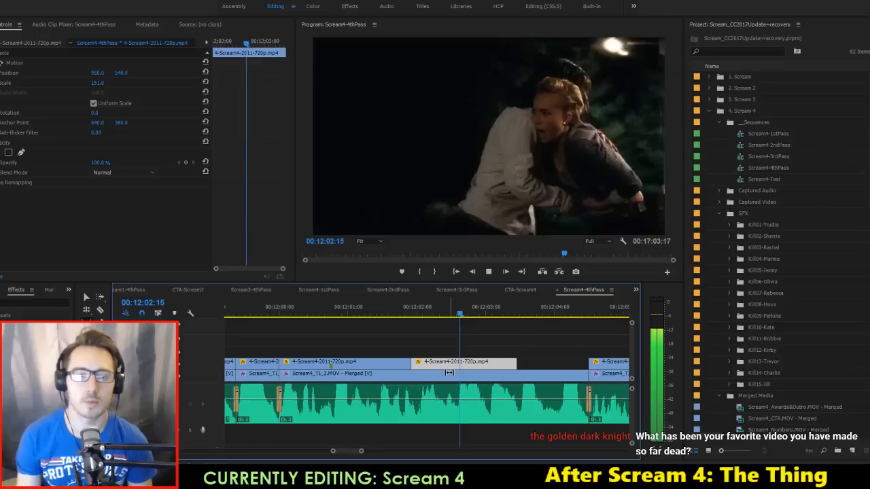
key("space")
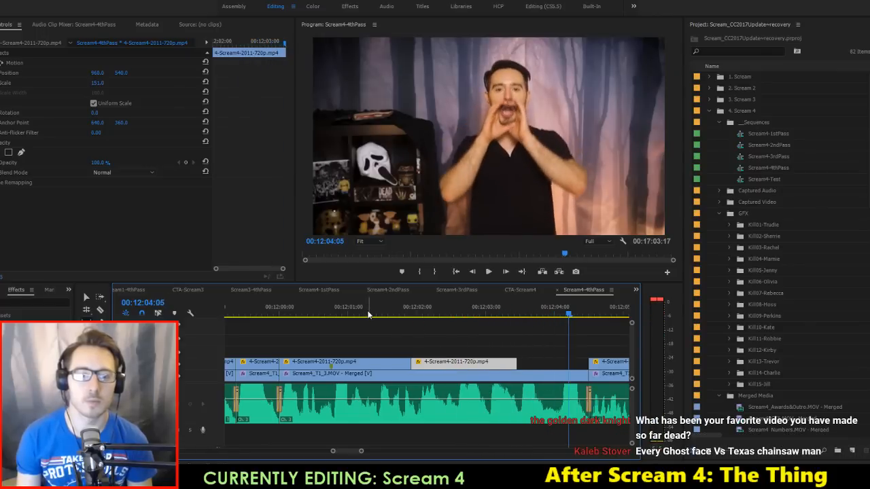
left_click(368, 314)
key("space")
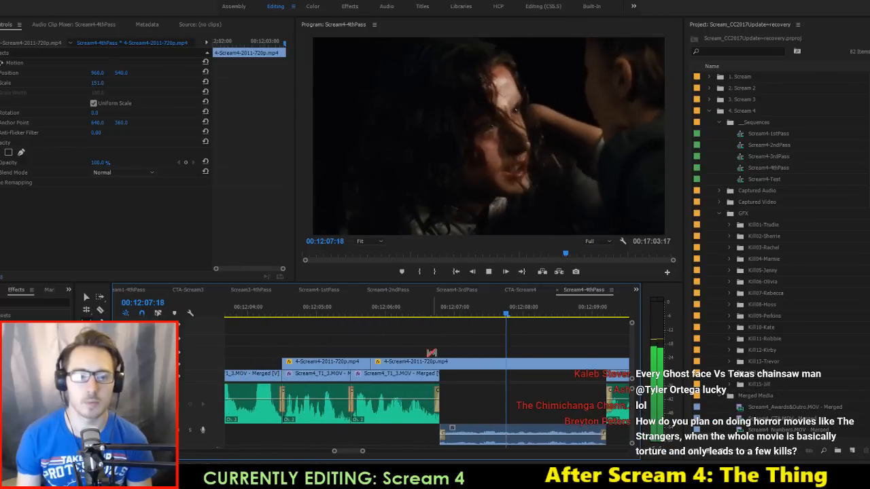
Step: Replace the movie clip starting at 00:12:04:12 by extending the following movie clip back to that narration cut, and save the project
key("space")
scroll(432, 353, "up", 3)
left_click(453, 365)
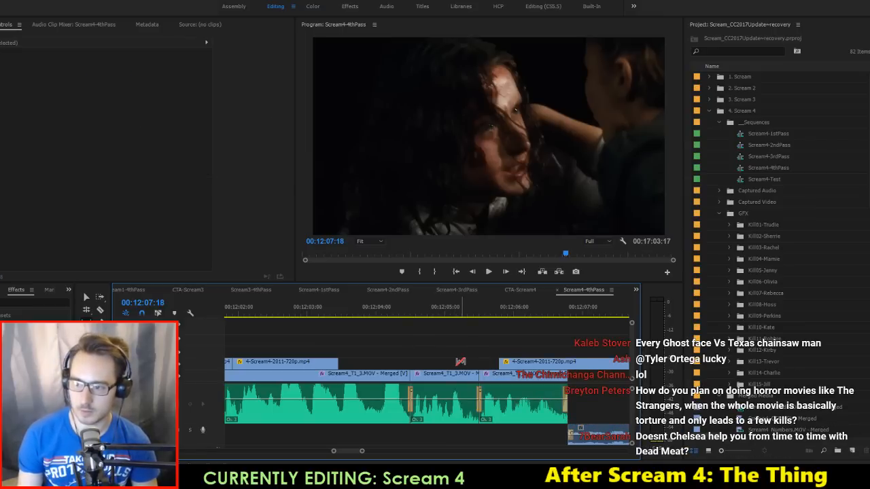
key("v")
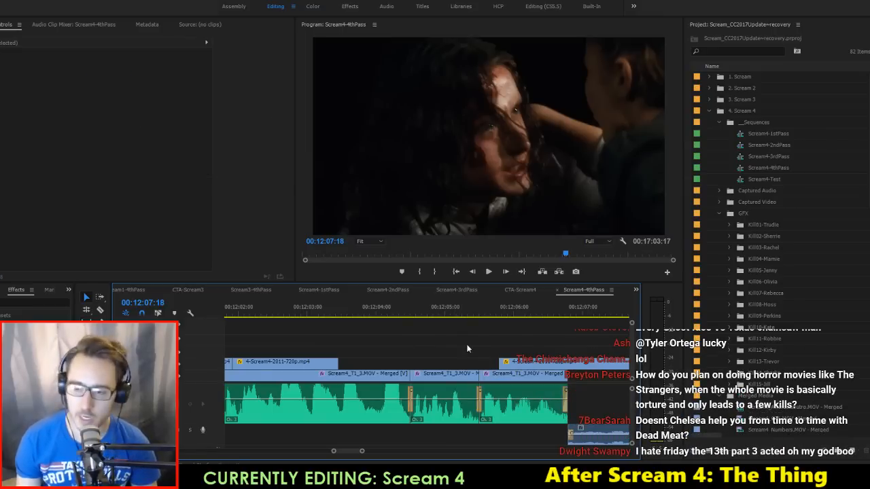
left_click_drag(504, 366, 412, 367)
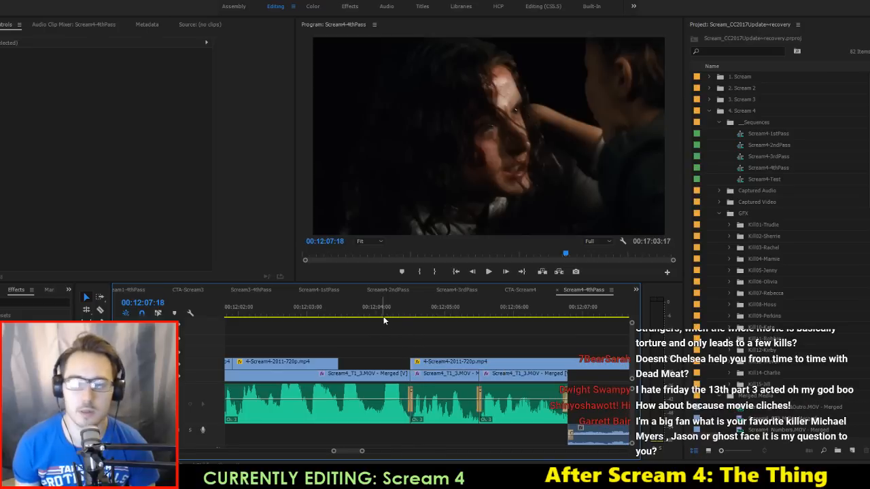
key("ctrl+s")
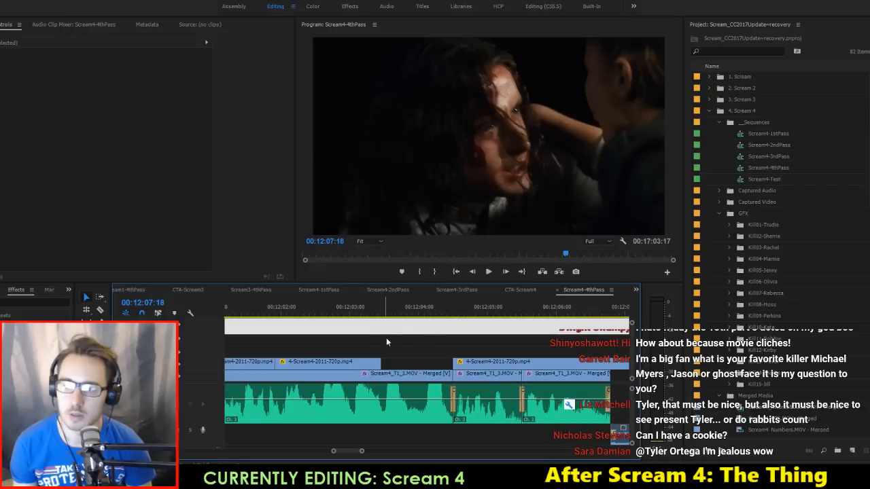
Step: Replay the sequence from 00:12:01:05 through the start of the Kirby Reed kill graphics
scroll(427, 342, "up", 3)
scroll(434, 331, "up", 2)
left_click(356, 312)
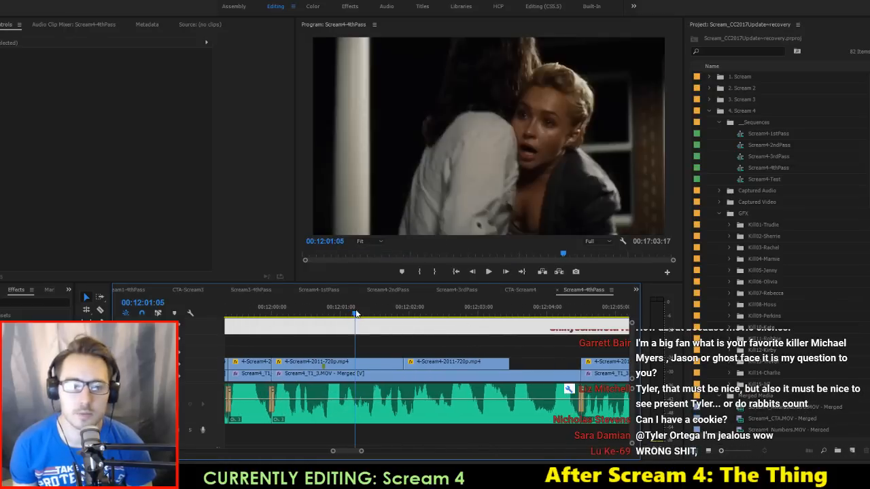
key("space")
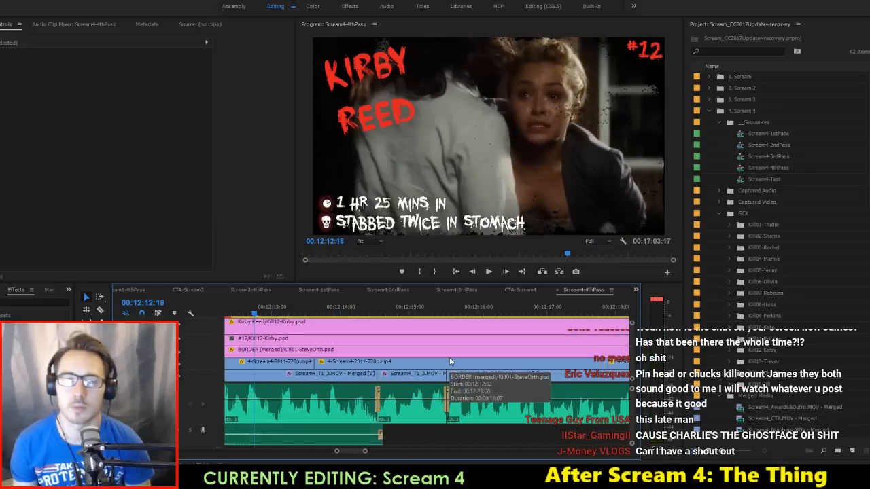
key("space")
scroll(370, 358, "up", 5)
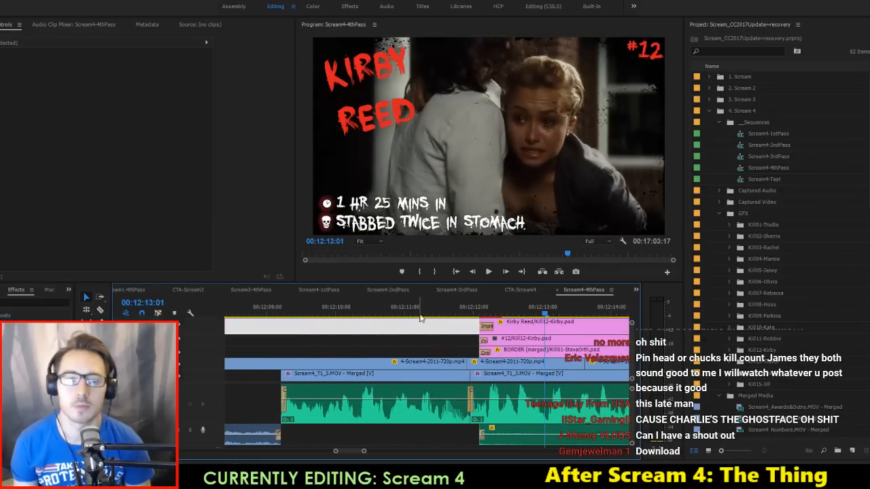
Step: Try to roll the movie edit just before the Kirby Reed graphics onto the narration cut near 00:12:11:23
left_click_drag(448, 303, 472, 310)
scroll(522, 354, "down", 1)
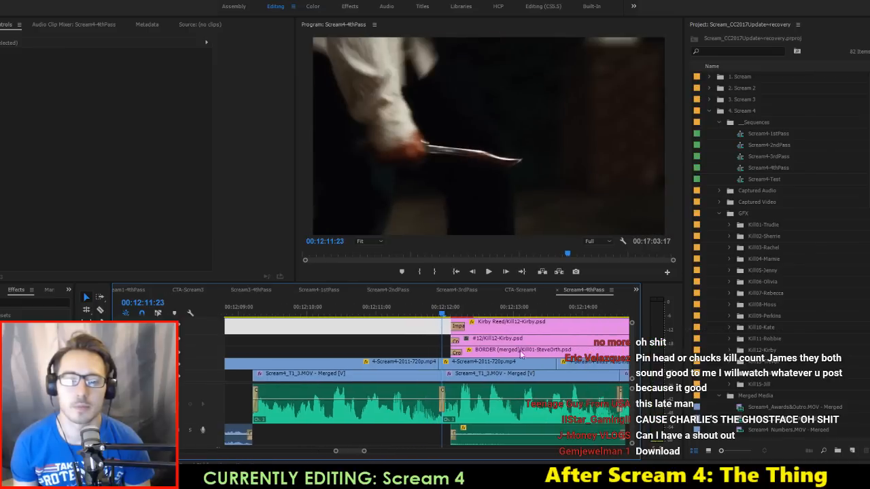
scroll(521, 354, "down", 1)
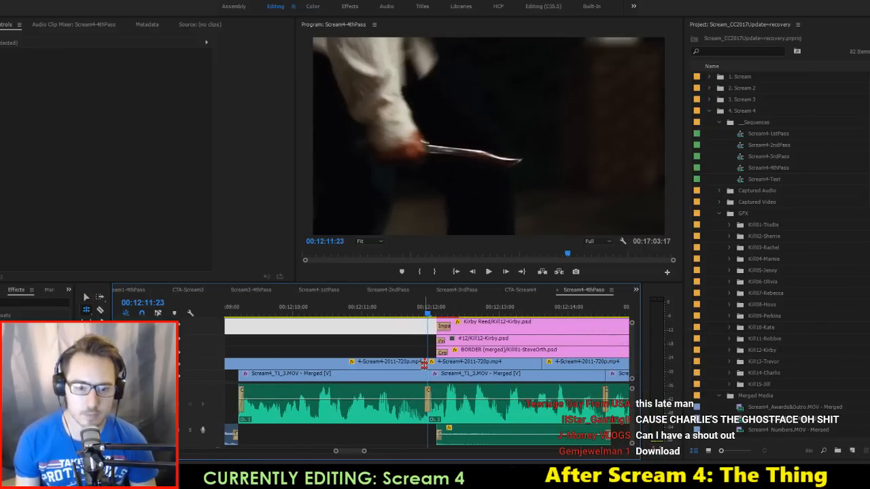
left_click_drag(425, 365, 427, 366)
left_click_drag(428, 313, 422, 315)
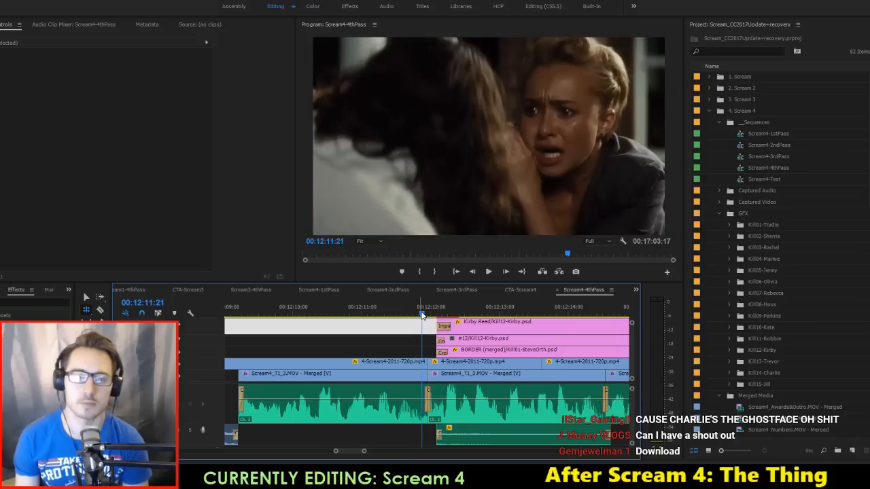
Step: Try splitting the movie clip where the narration ends before 00:12:07:00, slip the footage of the earlier piece, and save the project
key("Up")
key("Up")
key("shift+Right")
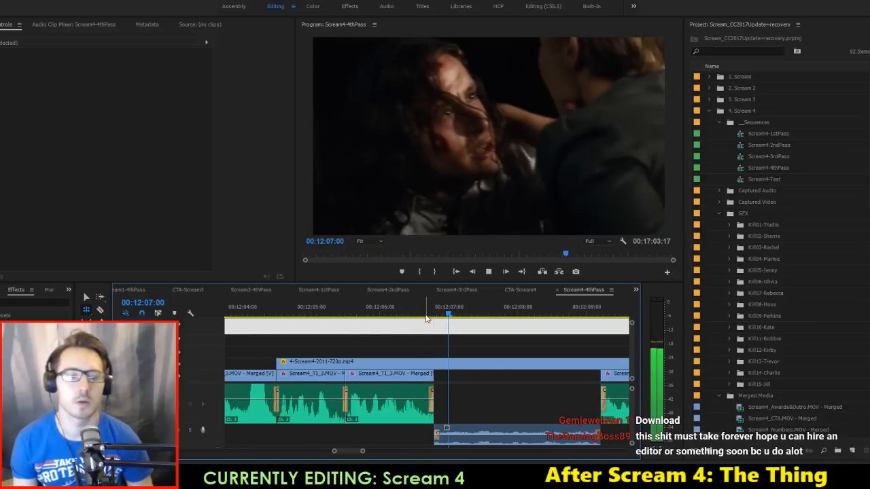
scroll(336, 345, "up", 5)
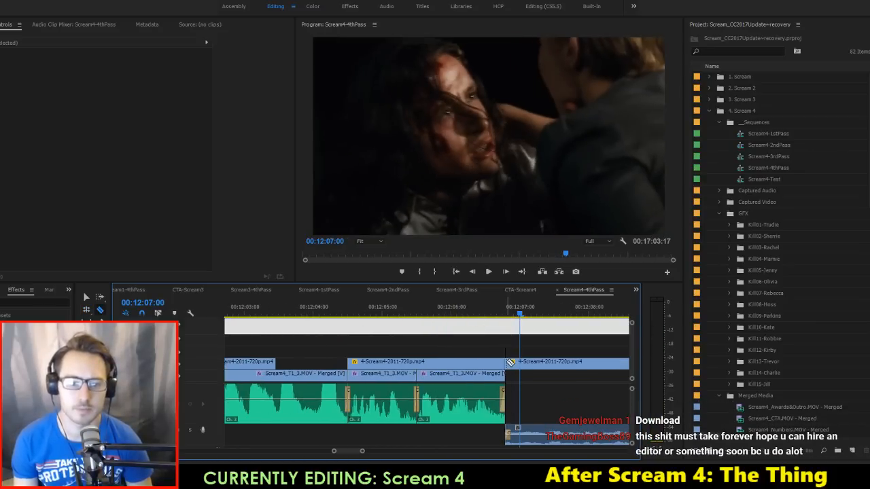
key("y")
left_click_drag(483, 362, 30, 355)
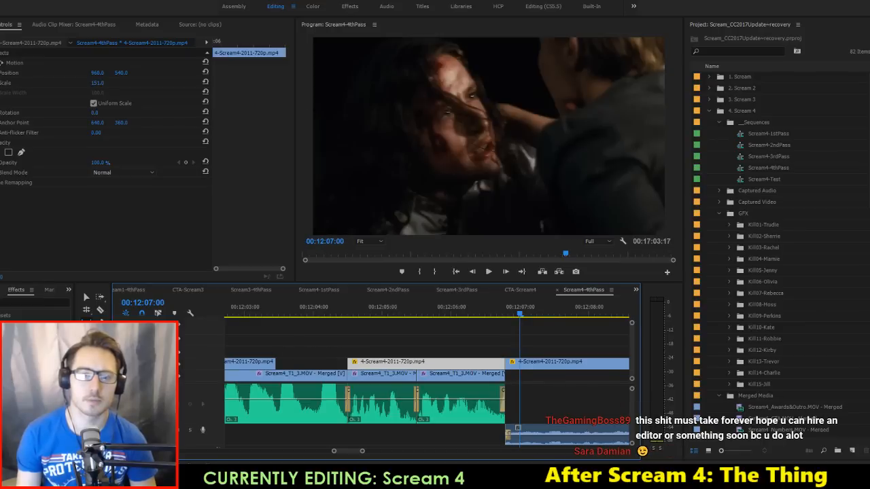
left_click_drag(465, 368, 530, 350)
scroll(537, 347, "up", 4)
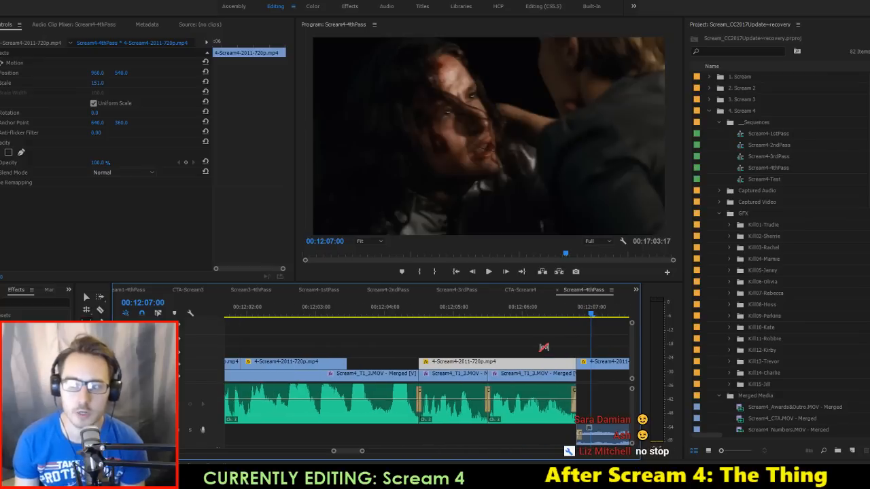
key("ctrl+s")
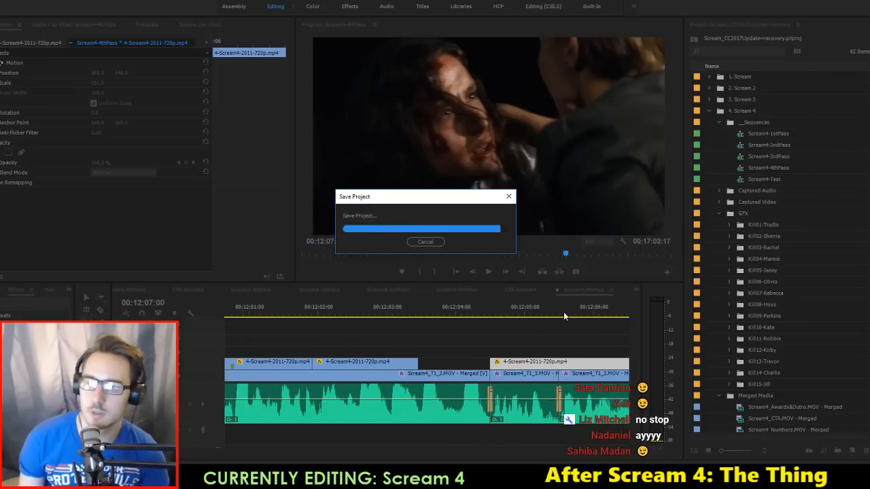
Step: Replay the movie footage from 00:12:04:13 to check how it plays against the narration
left_click(493, 314)
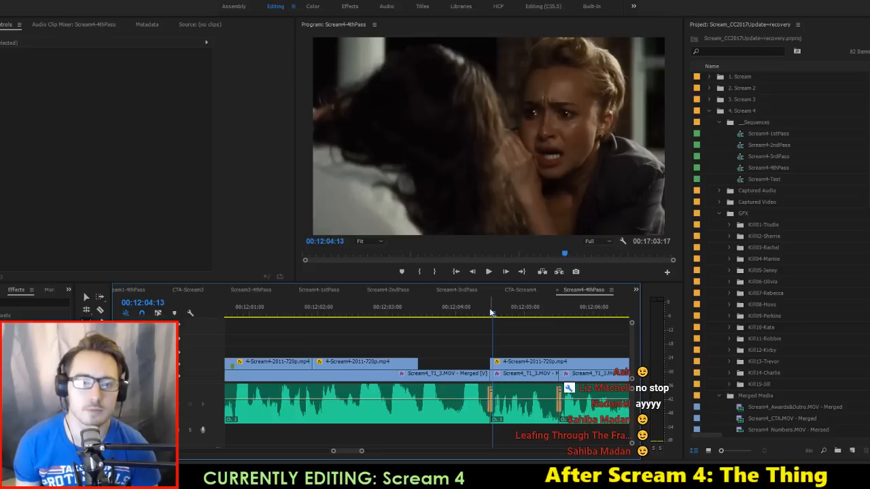
key("space")
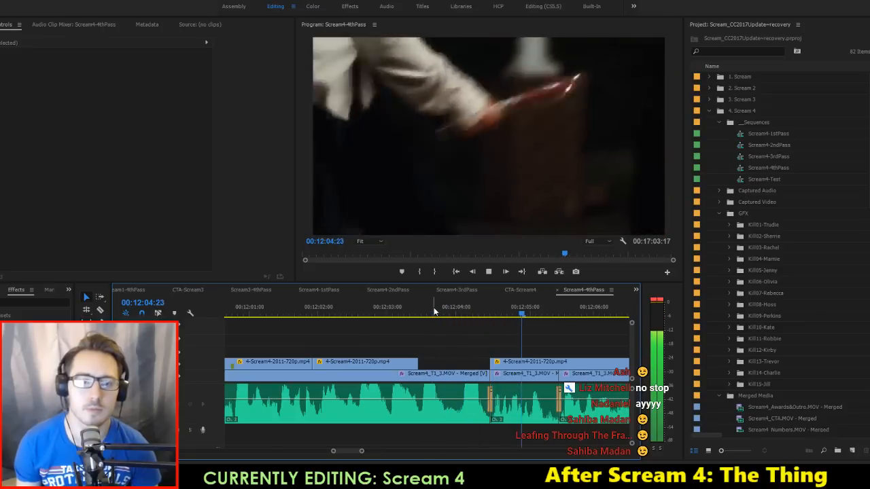
key("space")
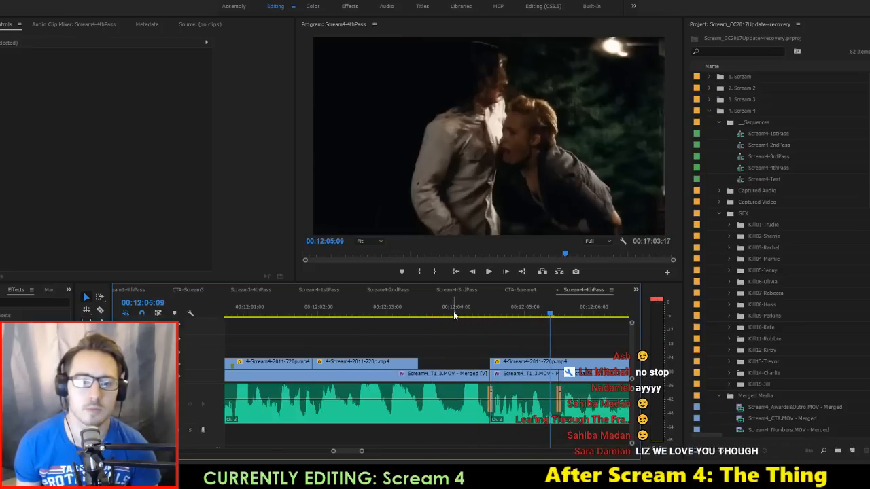
left_click(492, 309)
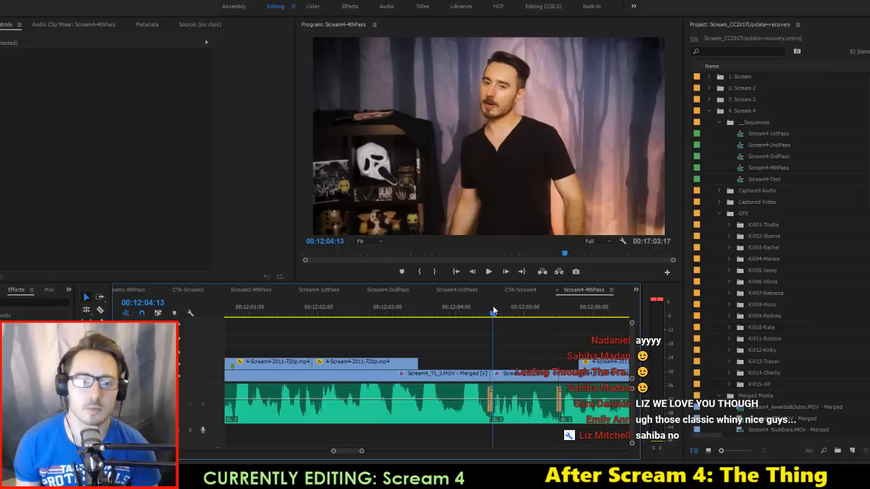
key("space")
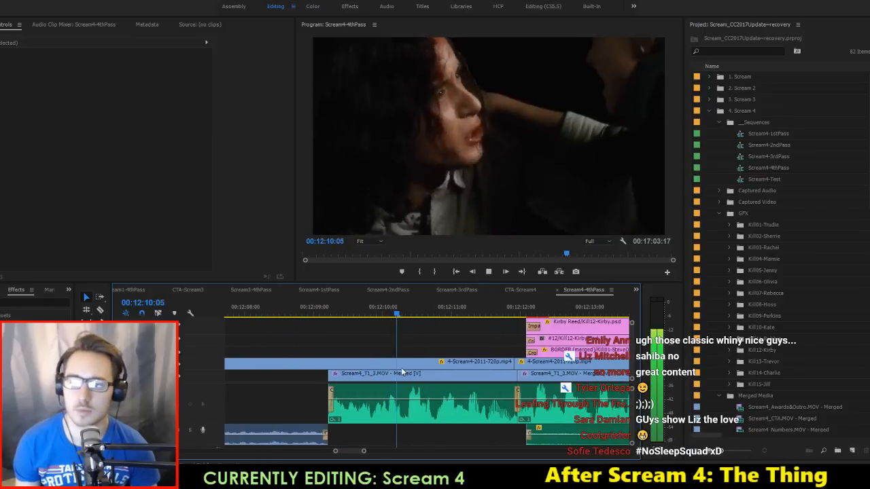
key("space")
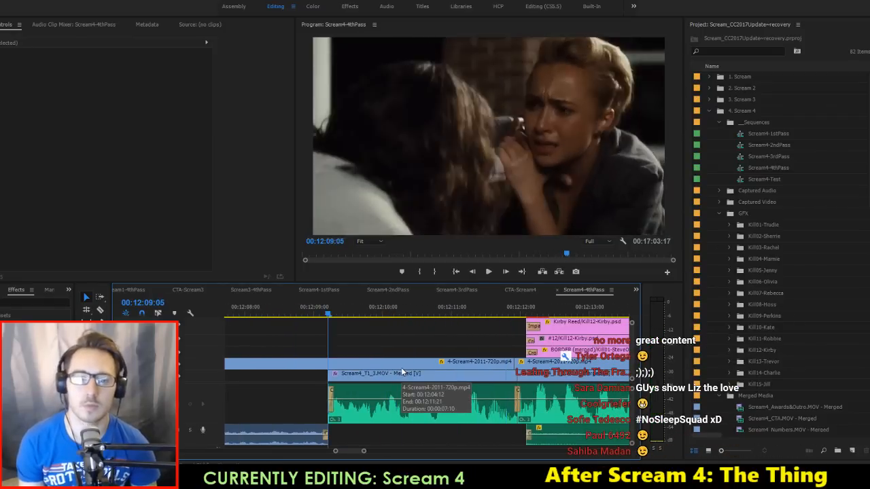
Step: Jump back through the edits to 00:11:59:09 and replay the stabbing scene up to the narration cut after 00:12:05
key("Up")
key("Up")
key("Up")
key("space")
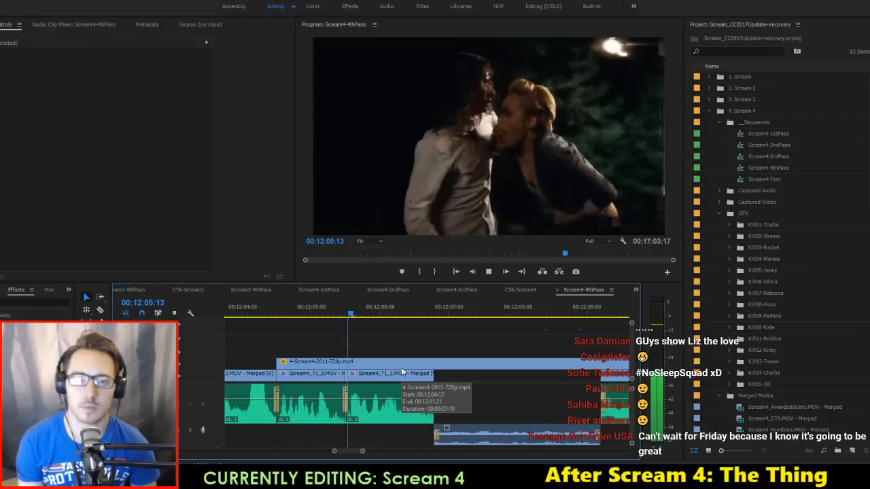
key("Up")
key("Up")
key("Up")
key("Up")
key("Up")
key("Up")
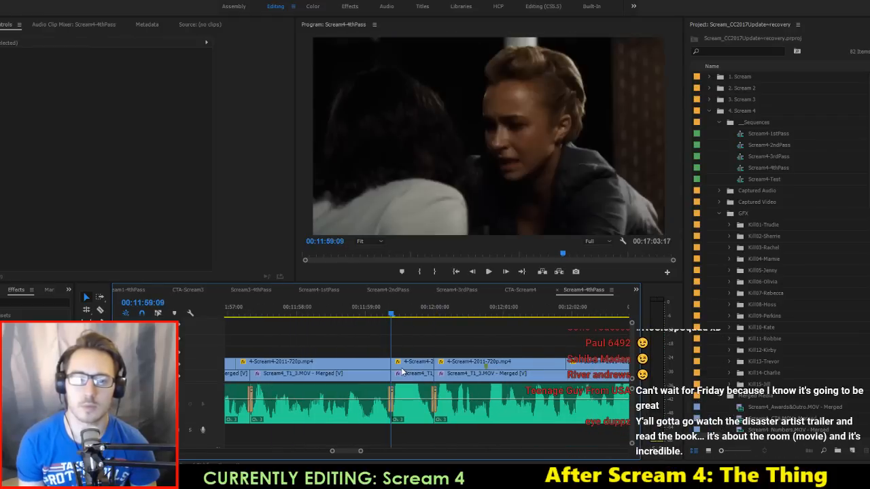
key("space")
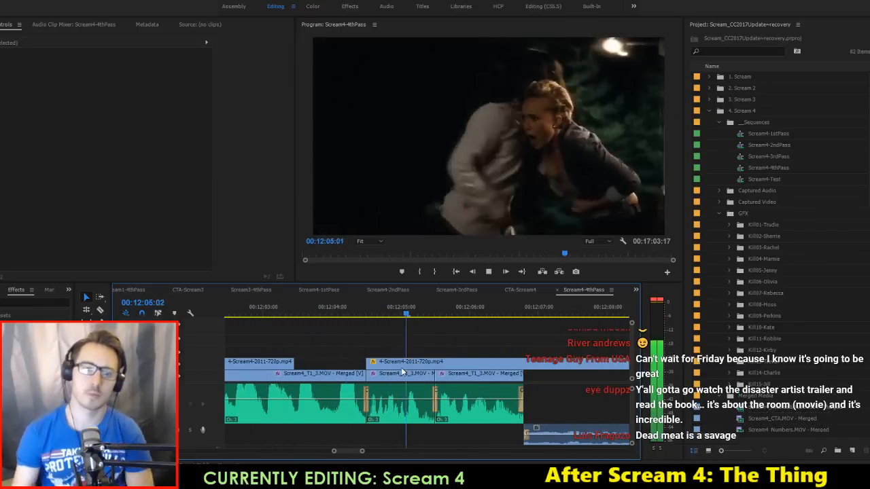
key("space")
Step: Remove the movie clip starting at 00:12:01:22 and extend the preceding movie clip to the narration cut at 00:12:04:12
scroll(377, 357, "up", 5)
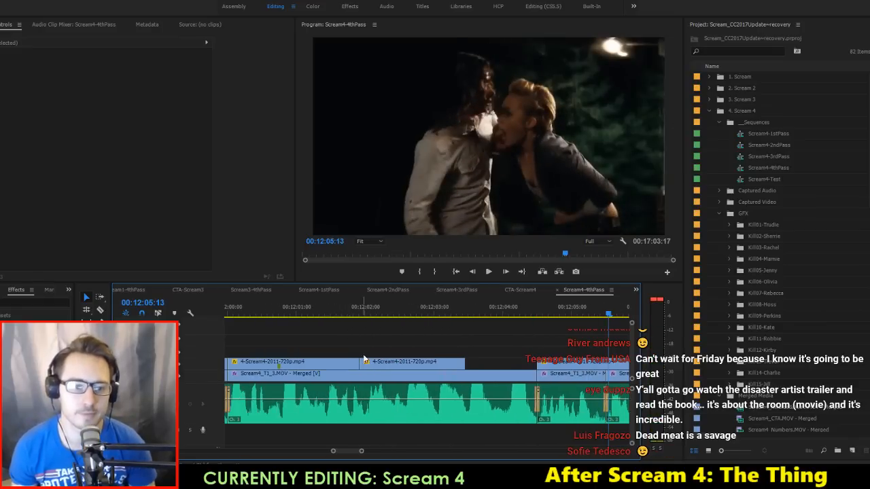
left_click(373, 363)
left_click_drag(355, 362, 535, 363)
Step: Split the extended movie clip at 00:12:03:12 and delete the piece up to the narration cut
left_click_drag(345, 306, 468, 332)
key("c")
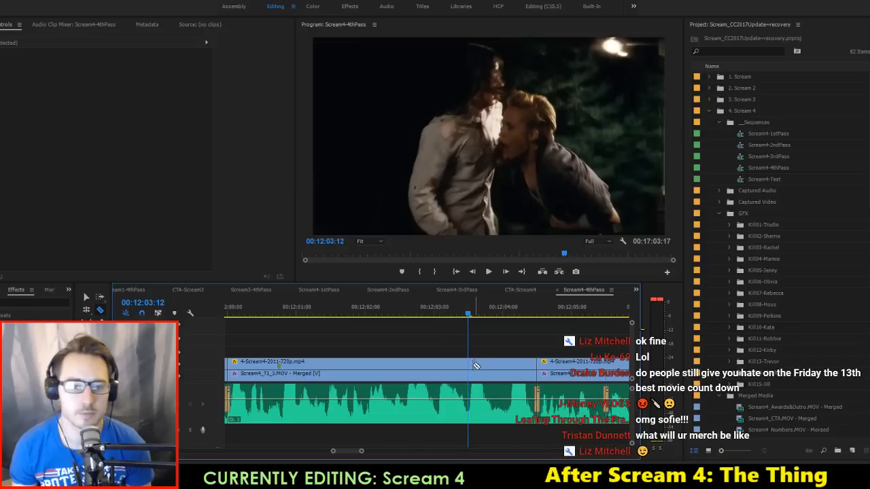
key("Delete")
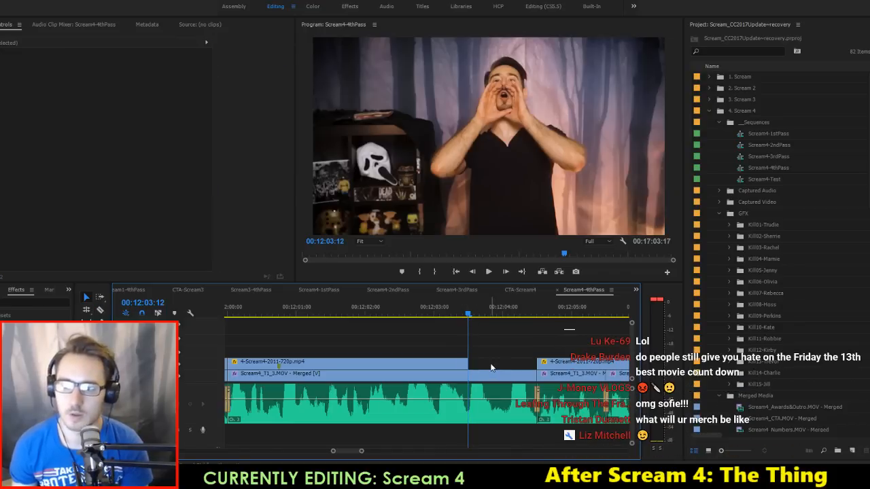
Step: Trim the movie clip's end back to 00:12:03:11 and replay across the cut
key("space")
left_click(446, 304)
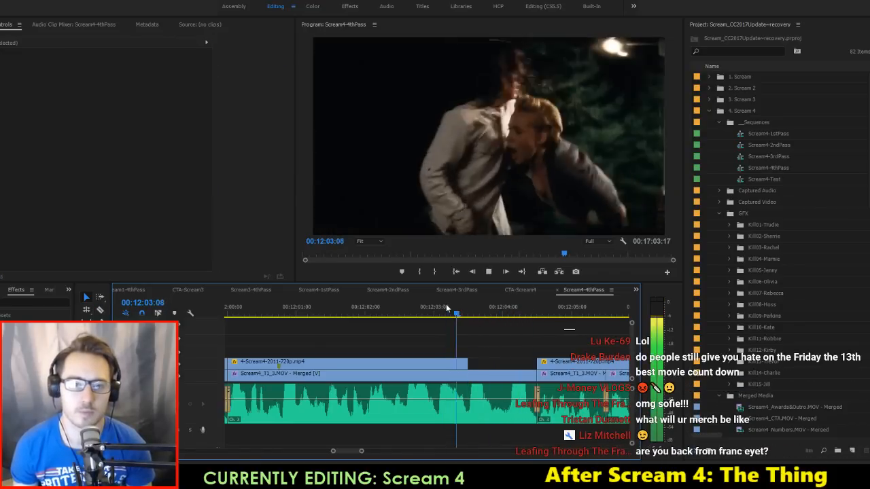
left_click(464, 314)
left_click_drag(464, 313, 465, 318)
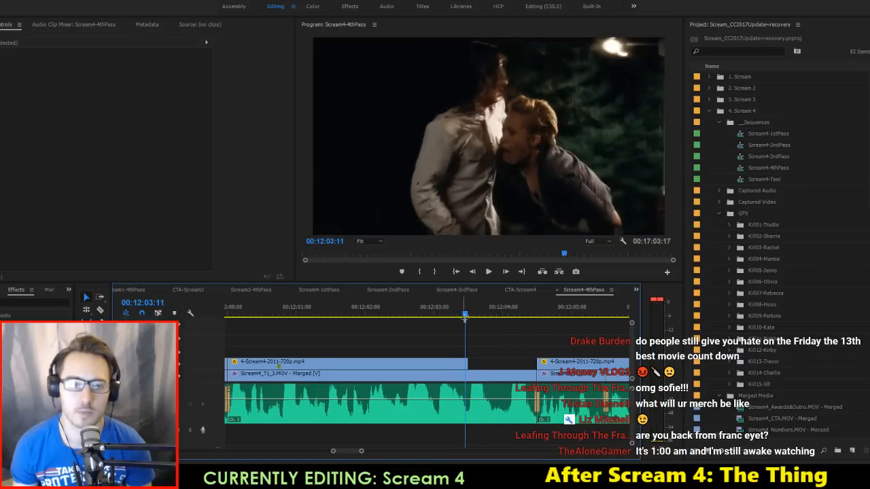
key("space")
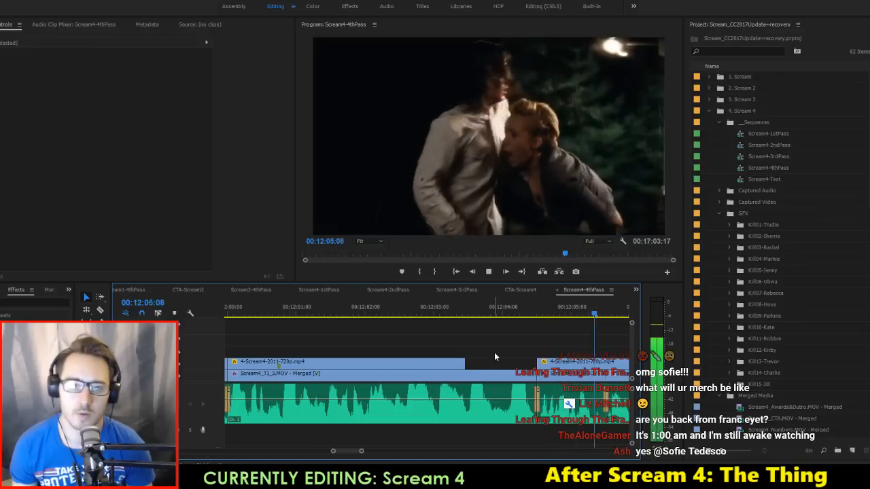
key("space")
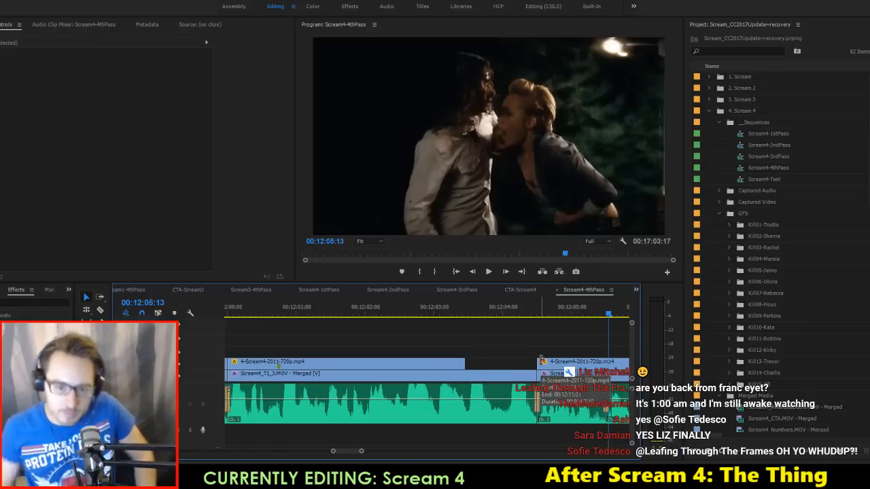
Step: Extract the one-second section between the narration cuts at 00:12:04:12 and 00:12:05:12, closing the gap
scroll(499, 370, "down", 2)
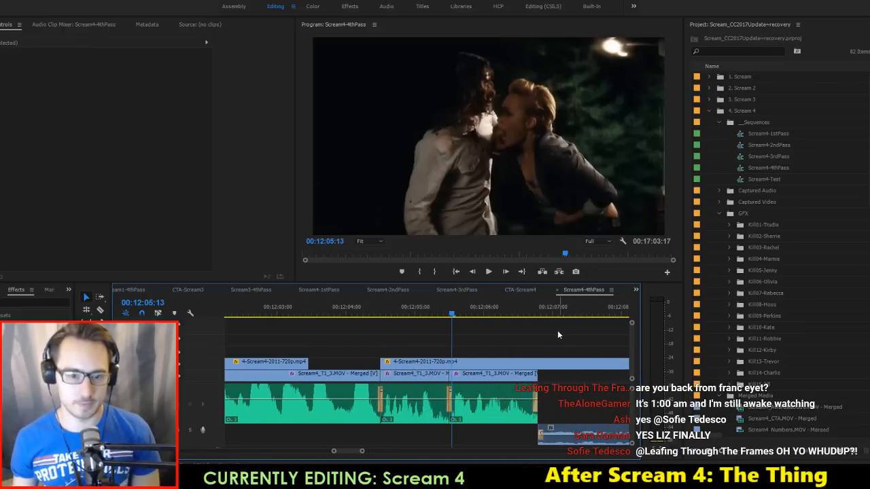
left_click(541, 340)
key("Left")
key("space")
key("Up")
key("Up")
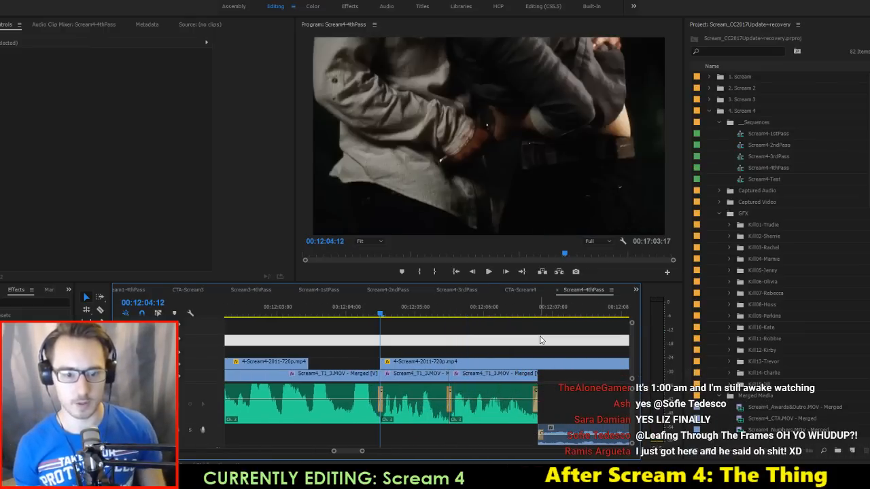
key("i")
key("Down")
key("Left")
key("o")
key("apostrophe")
Step: Replay the sequence from 00:12:03:11 across the extracted section
key("Up")
key("Up")
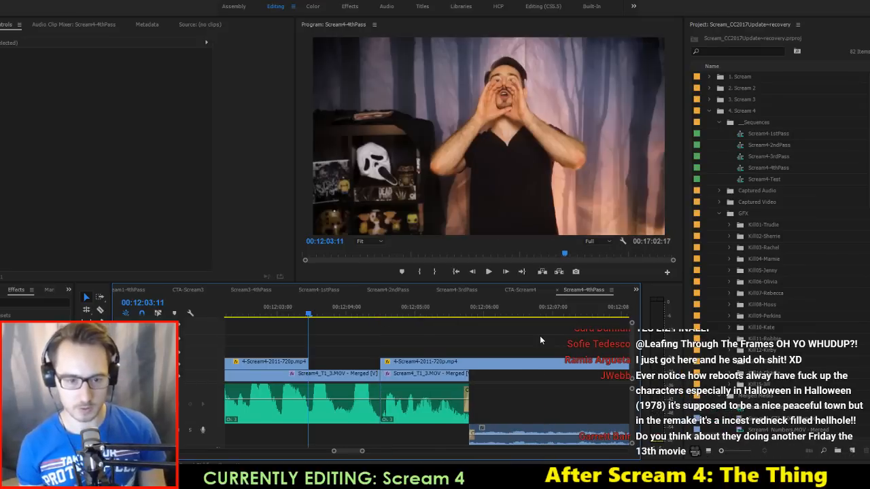
key("space")
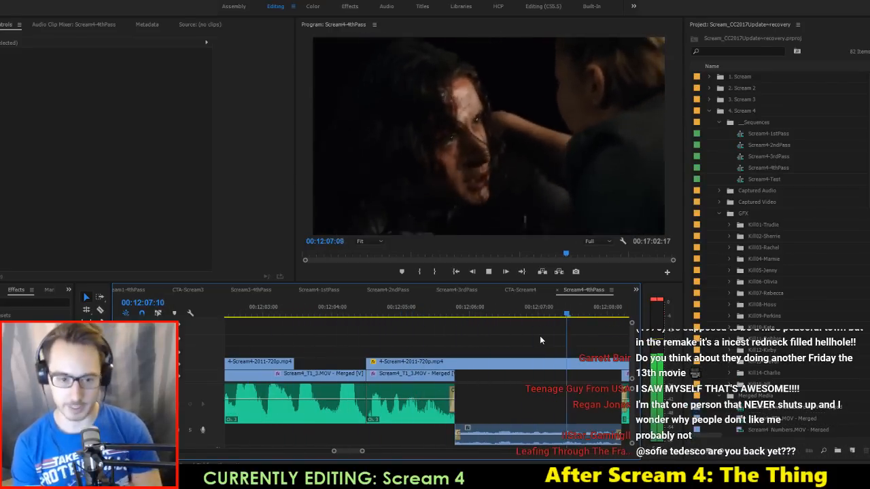
Step: Save the project and replay the sequence from the cut at 00:12:08:05 into the Kirby Reed graphics
key("ctrl+s")
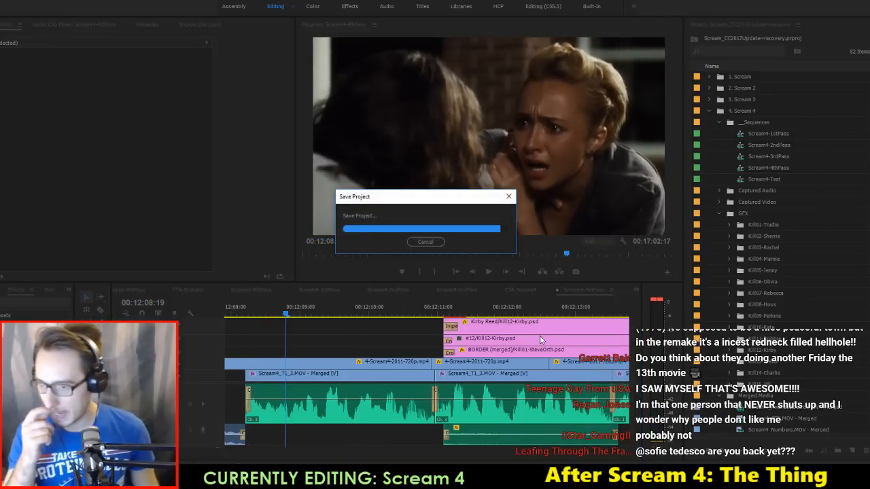
key("Up")
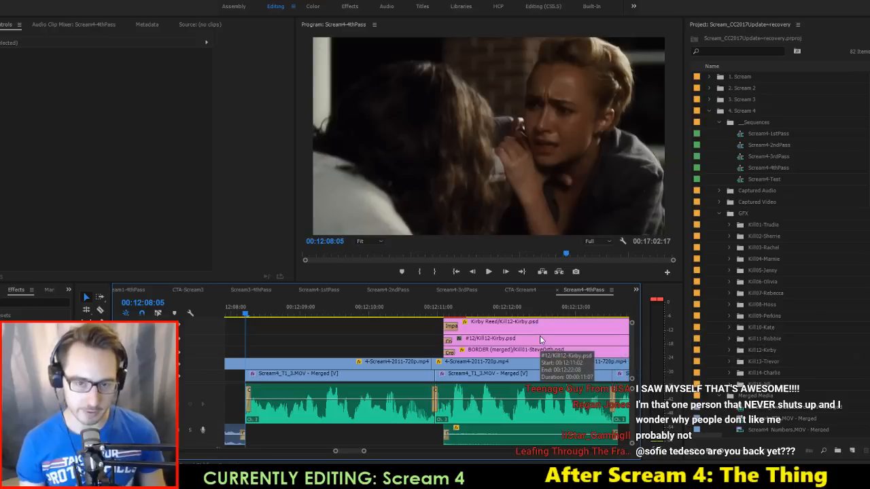
key("space")
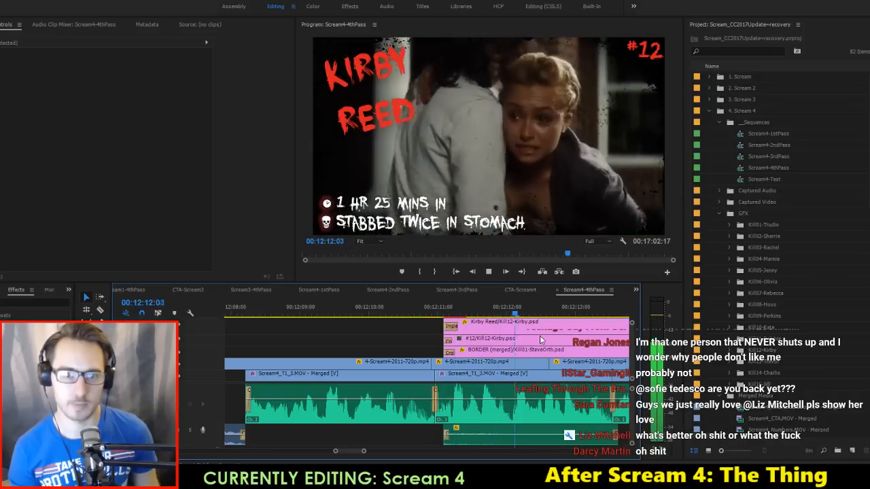
key("space")
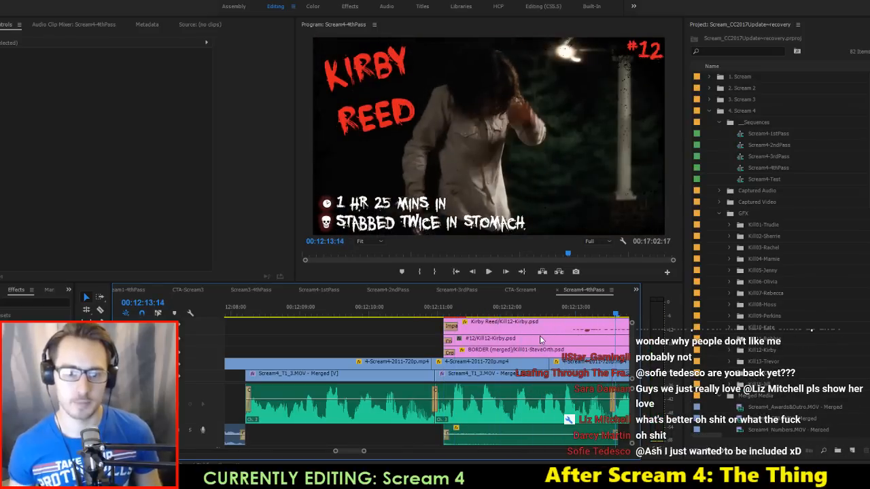
Step: Shift the second movie clip under the Kirby Reed graphics earlier so it starts at 00:12:12:02, and play across it
left_click(507, 310)
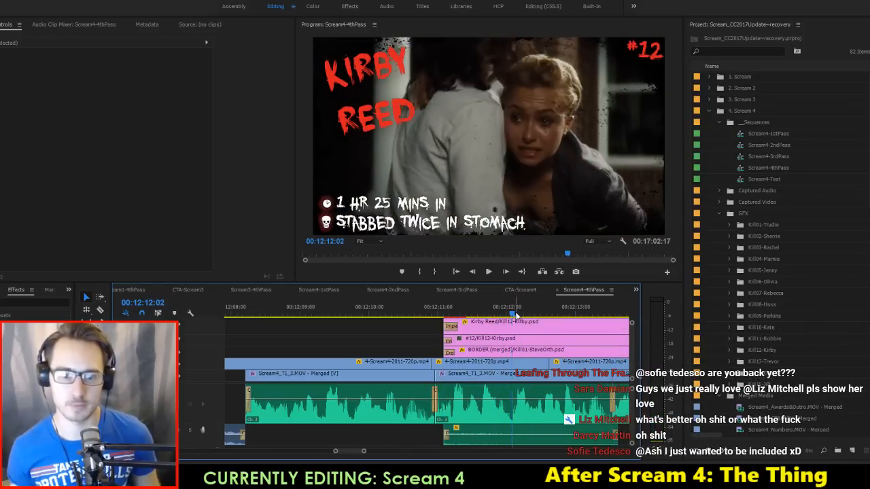
left_click(573, 368)
key("space")
key("=")
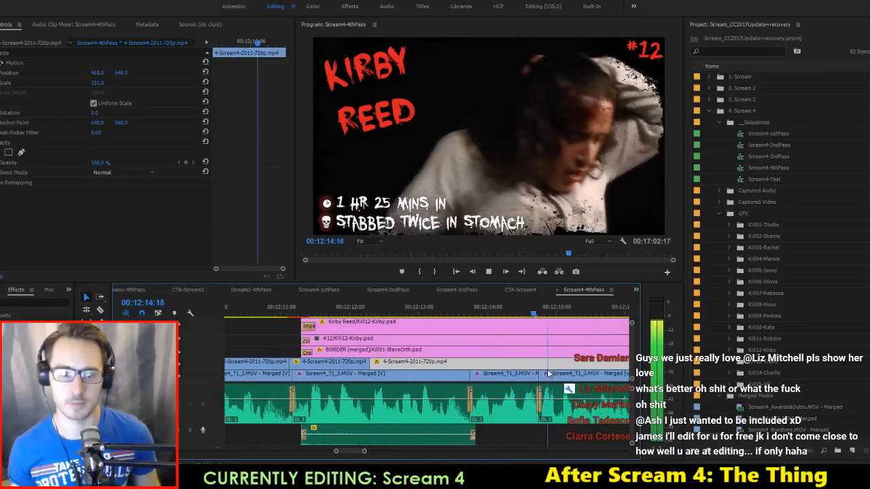
key("space")
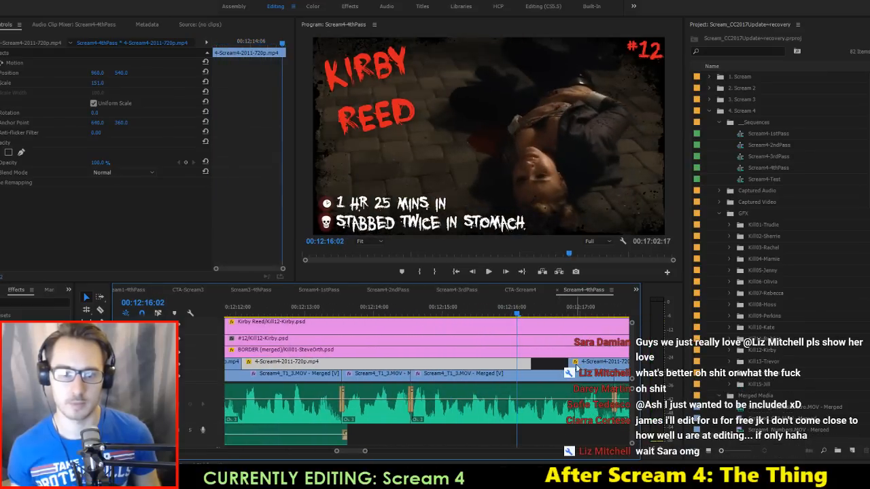
Step: Pull the following movie clip back against the shifted one, extend its end to the end of the Kirby Reed graphics, and save
key("space")
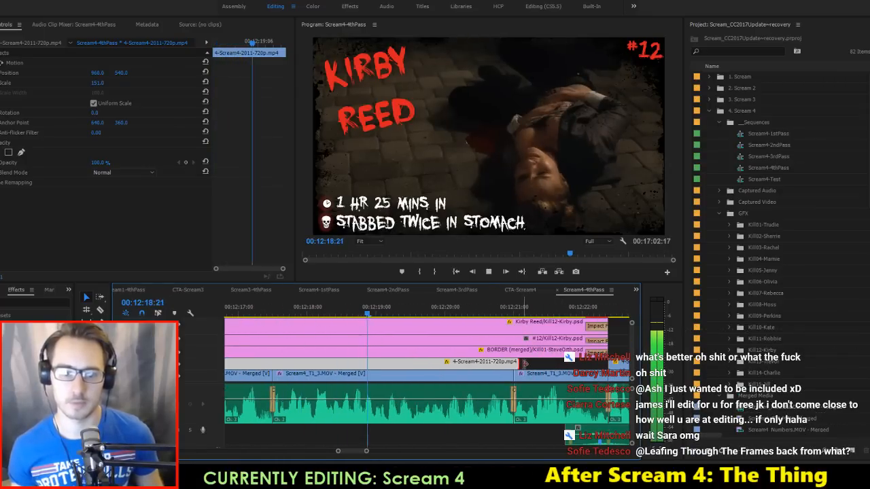
left_click_drag(524, 363, 636, 360)
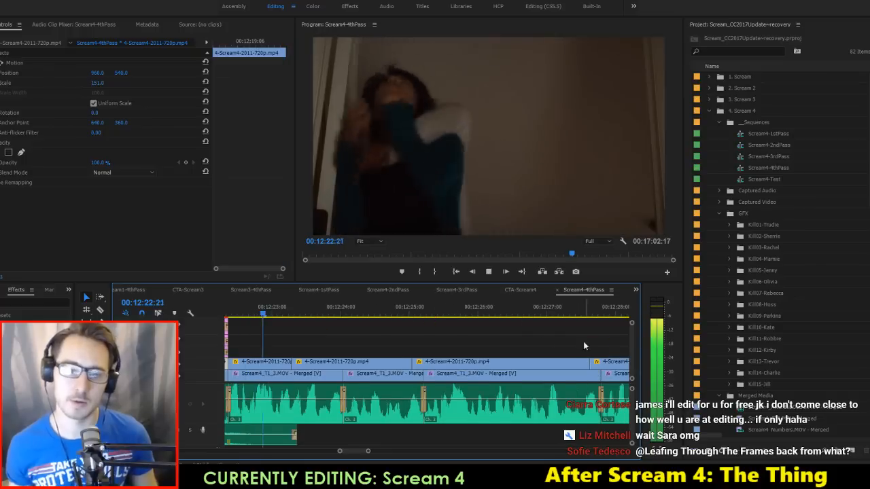
key("ctrl+s")
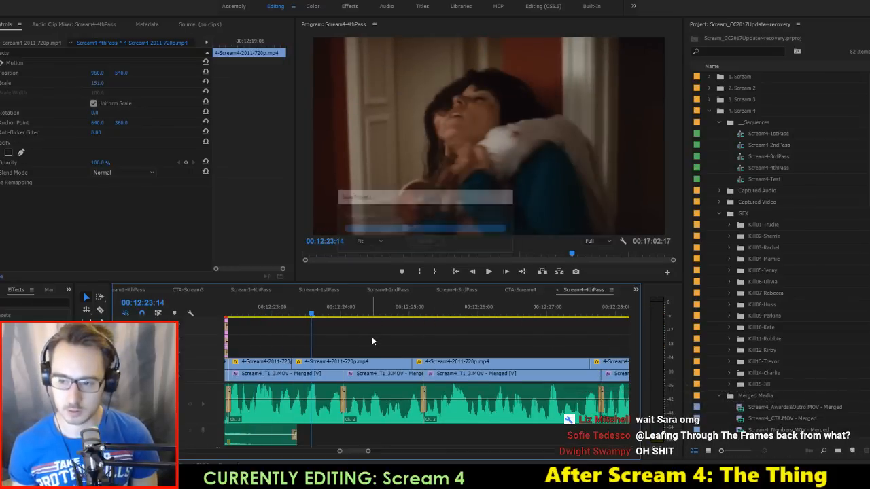
Step: Roll the movie edit at 00:12:23:07 out to the narration cut at 00:12:24:01 and play across it
left_click(373, 338)
key("Up")
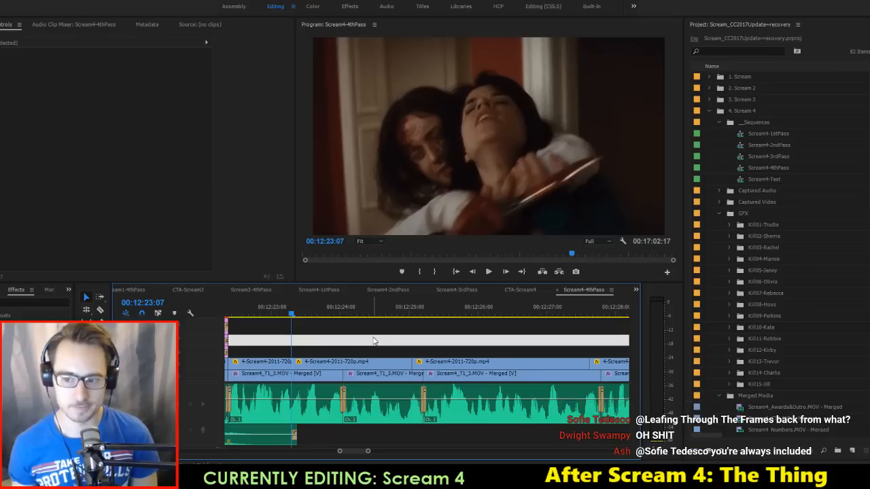
key("space")
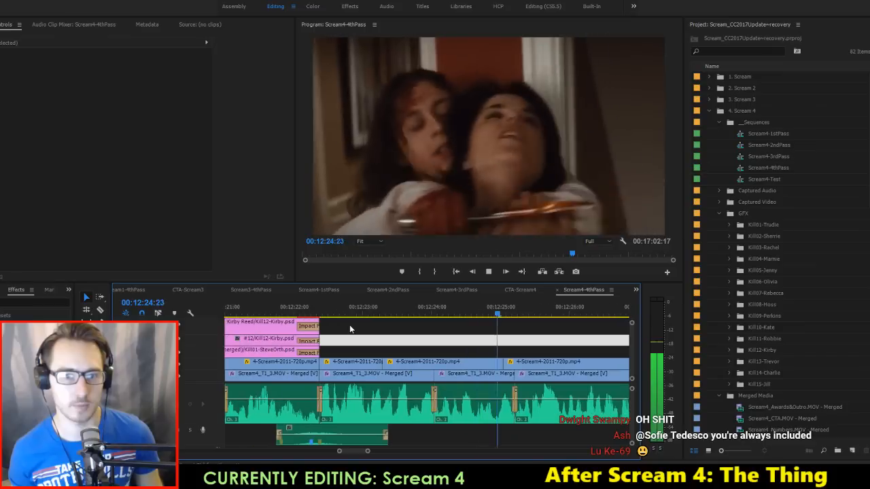
mouse_move(426, 314)
left_mouse_down()
mouse_move(418, 319)
mouse_move(440, 321)
left_mouse_up()
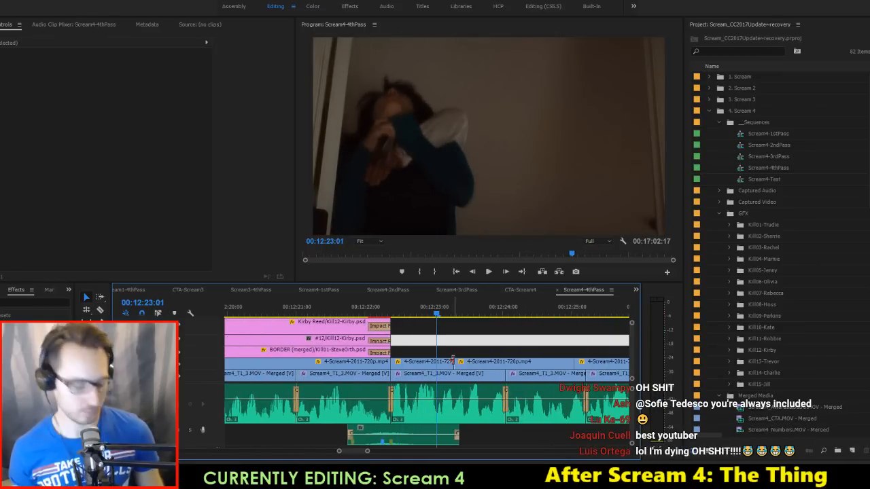
key("space")
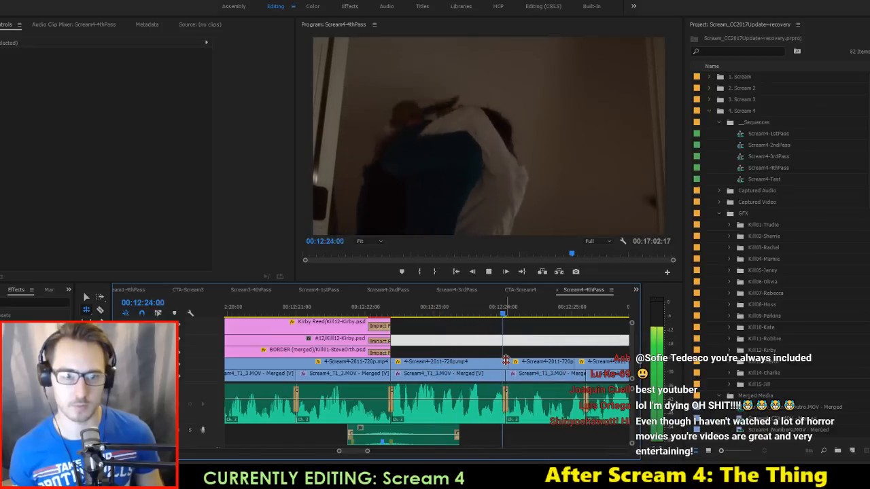
left_click(507, 314)
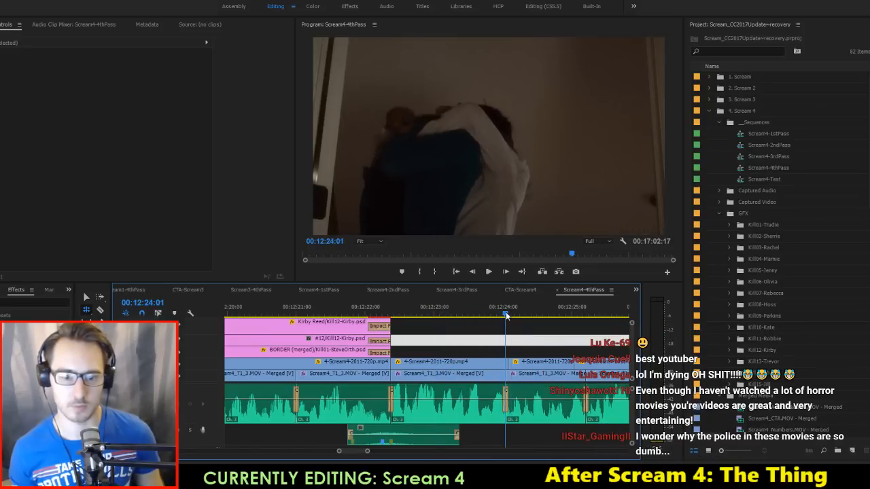
key("space")
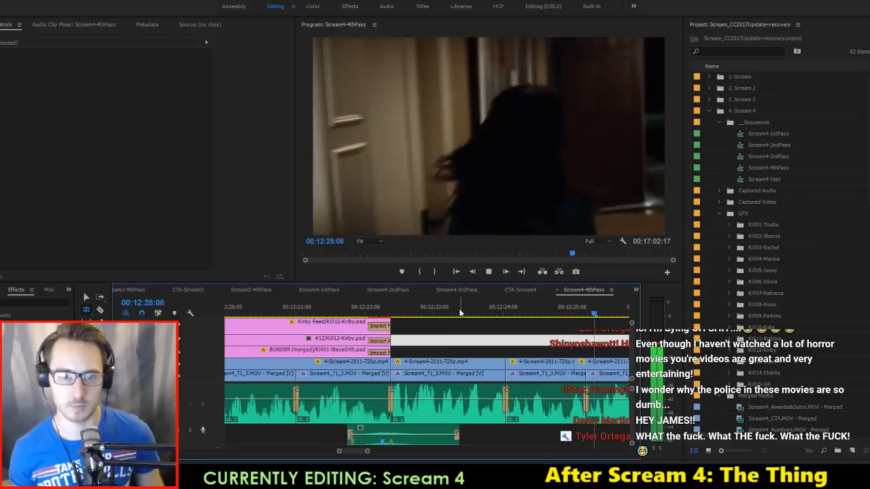
key("space")
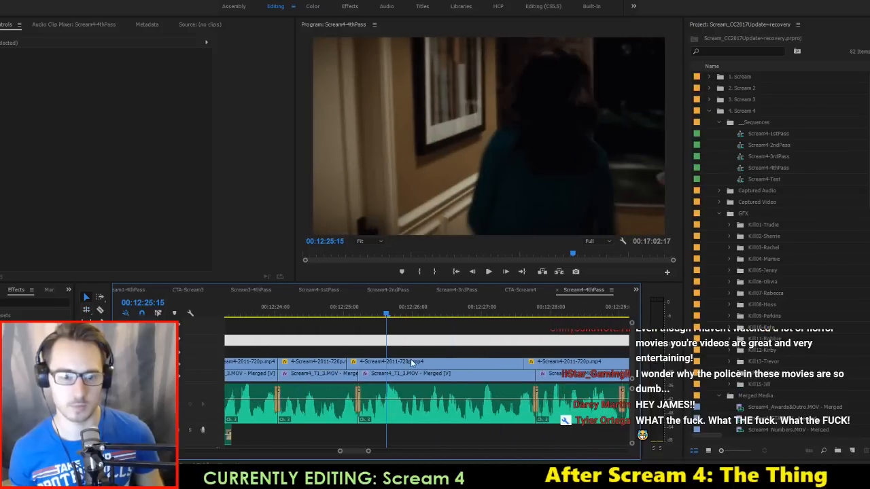
Step: Move the hallway clip to start at the narration cut near 00:12:25:05, fitting the neighbouring clips to it up to 00:12:27:19, and replay
left_click_drag(423, 361, 402, 355)
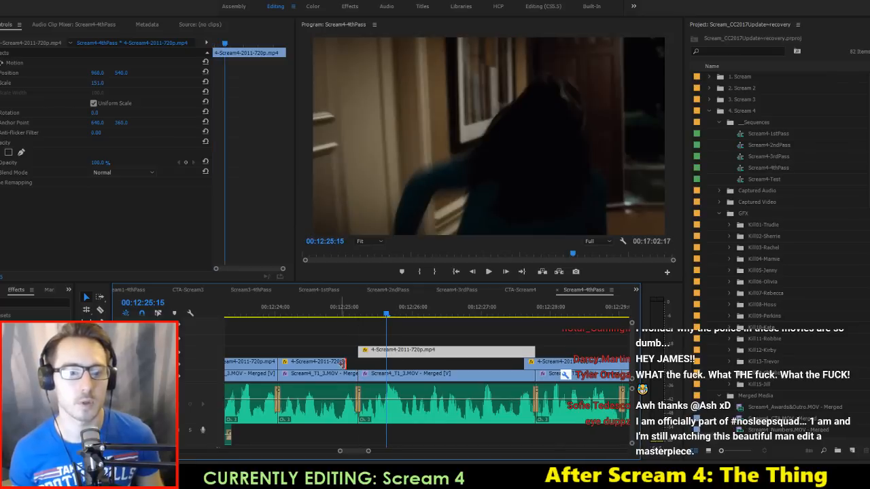
left_click_drag(332, 309, 524, 363)
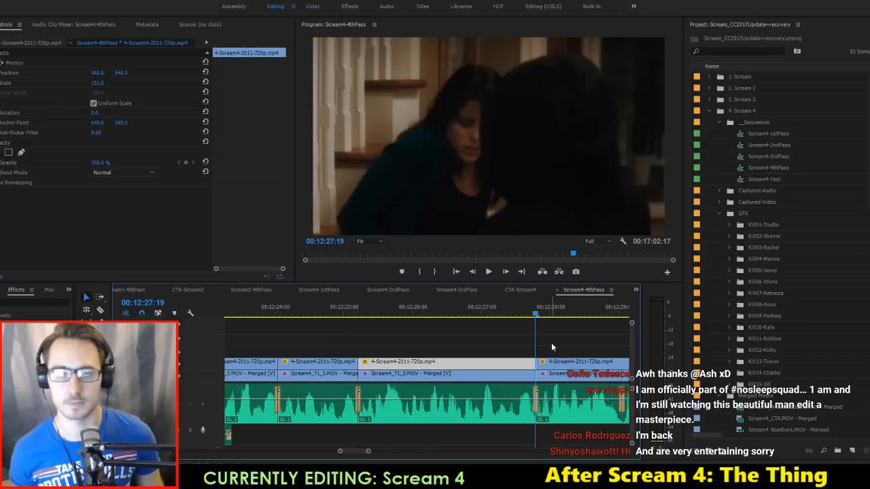
key("space")
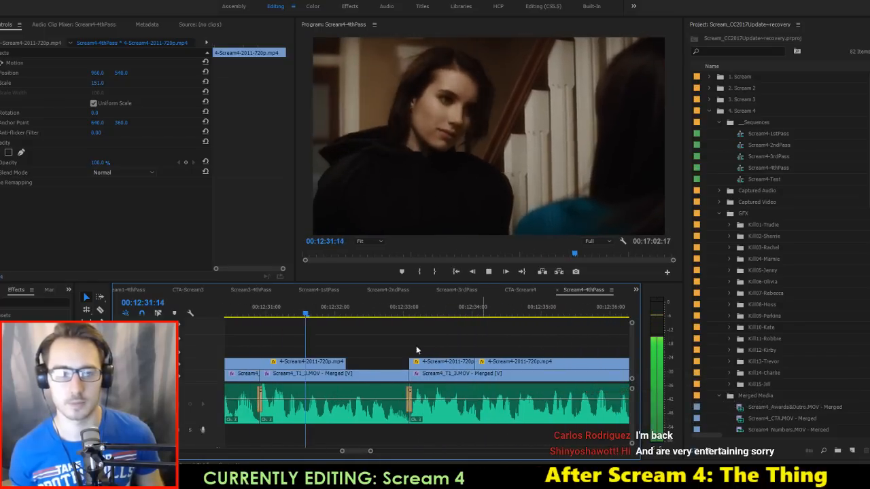
Step: Extend the movie clip's end to the next clip near 00:12:33:02, play across the filled gap, and save the project
key("space")
left_click_drag(346, 365, 460, 367)
key("space")
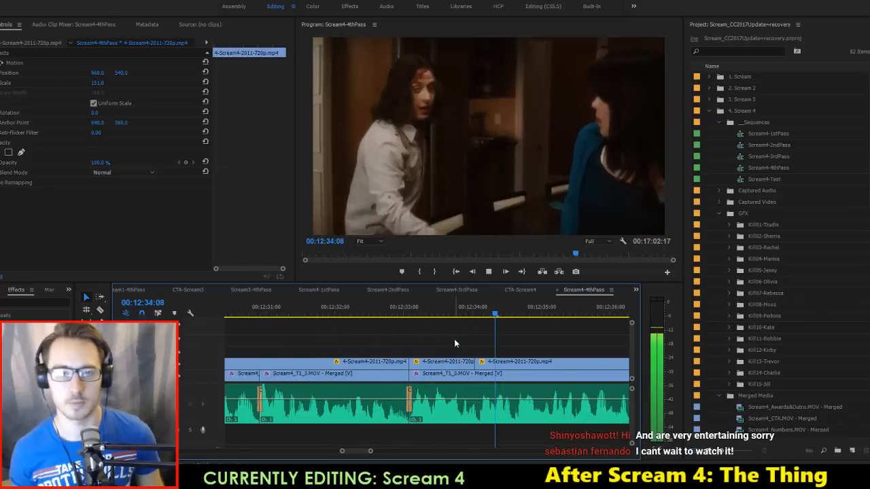
key("space")
key("ctrl+s")
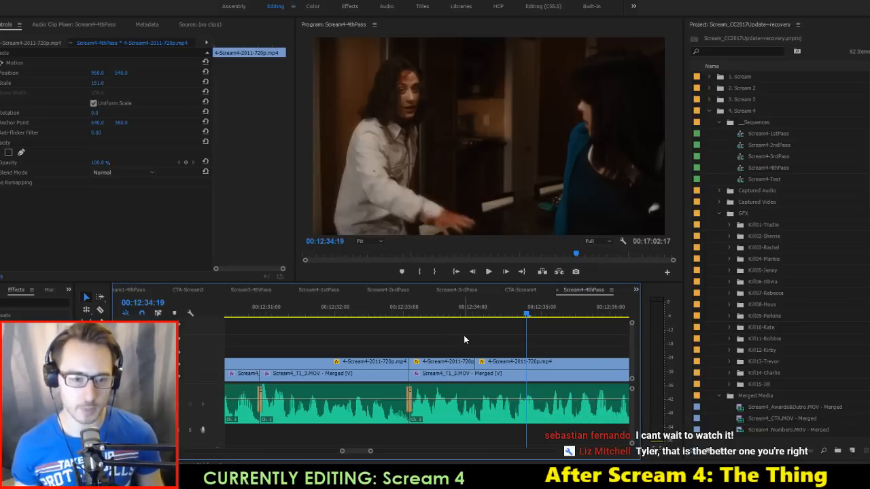
Step: Review the sequence from 00:12:33:03 and split the movie clip at 00:12:34:23
scroll(463, 336, "right", 1)
left_click(384, 316)
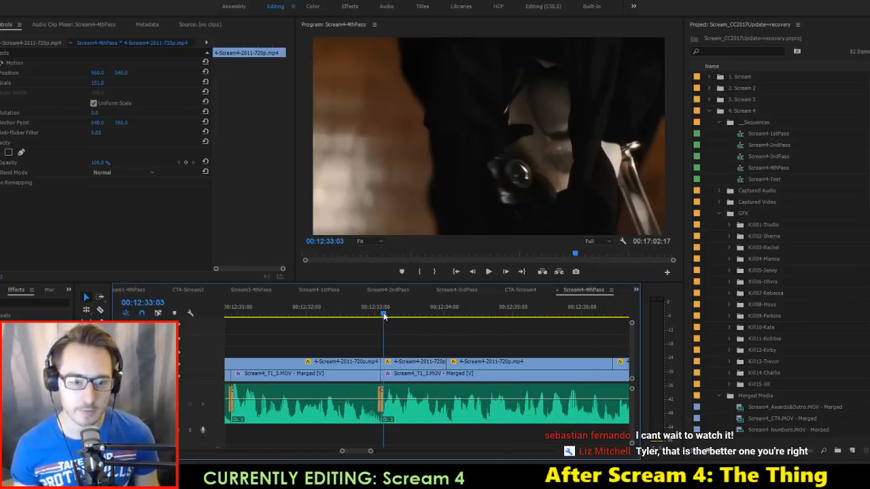
key("space")
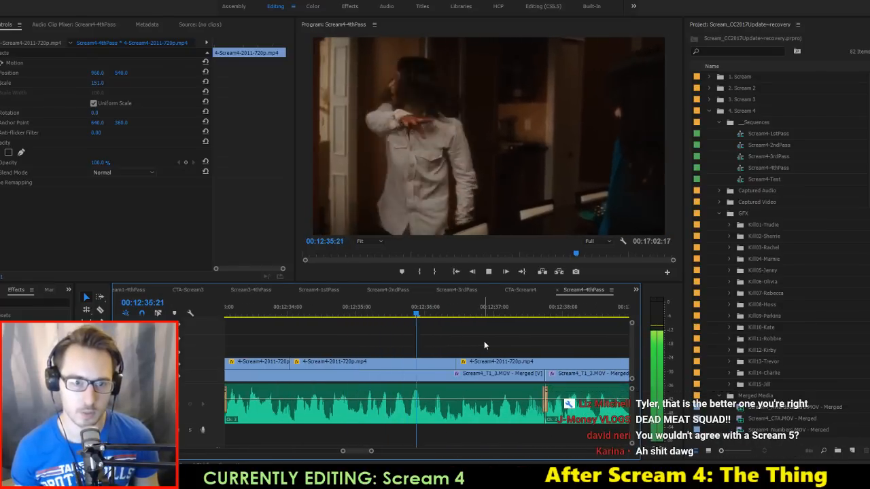
key("space")
scroll(457, 337, "up", 2)
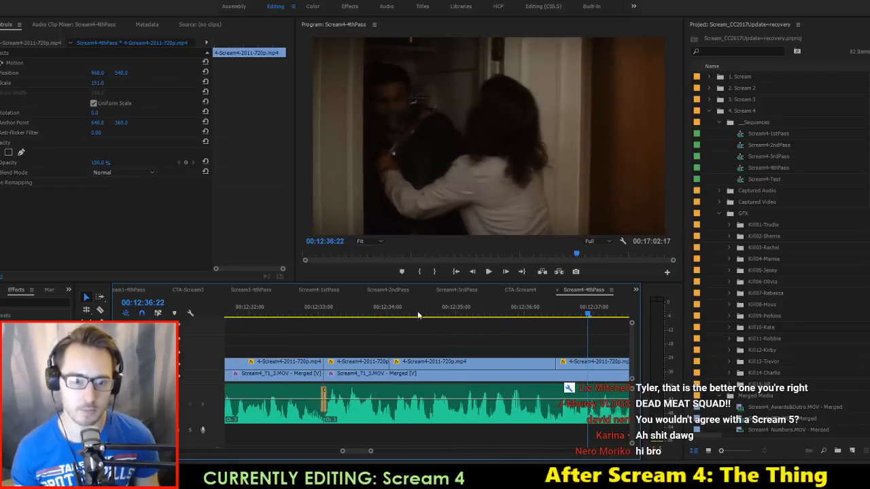
left_click_drag(419, 314, 452, 330)
key("ctrl+k")
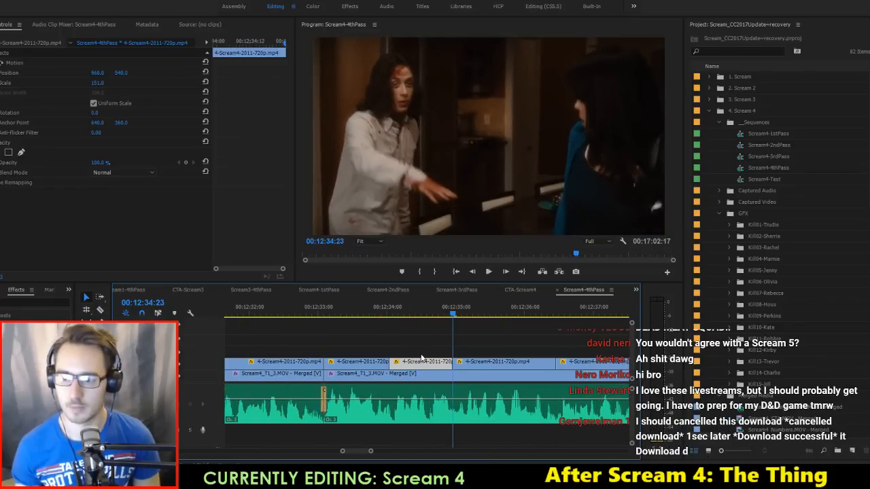
Step: Try to delete the short movie clip piece that ends at 00:12:34:23
left_click(417, 358)
key("Delete")
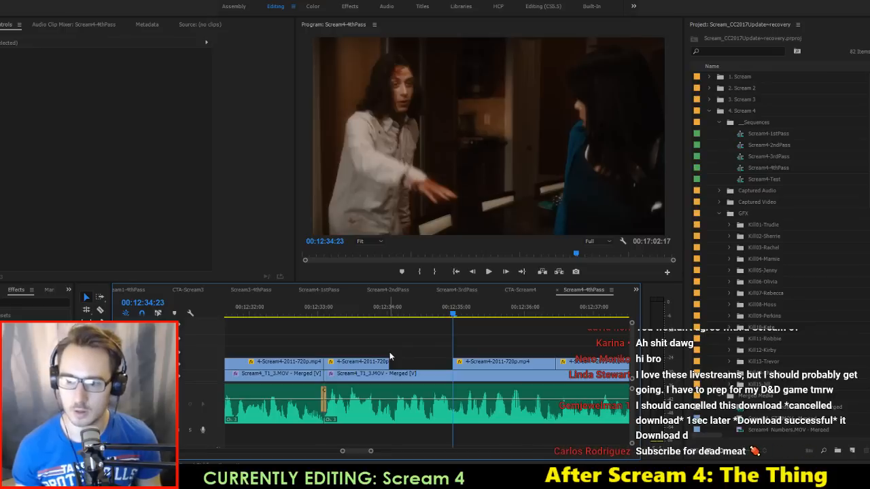
left_click_drag(405, 365, 448, 363)
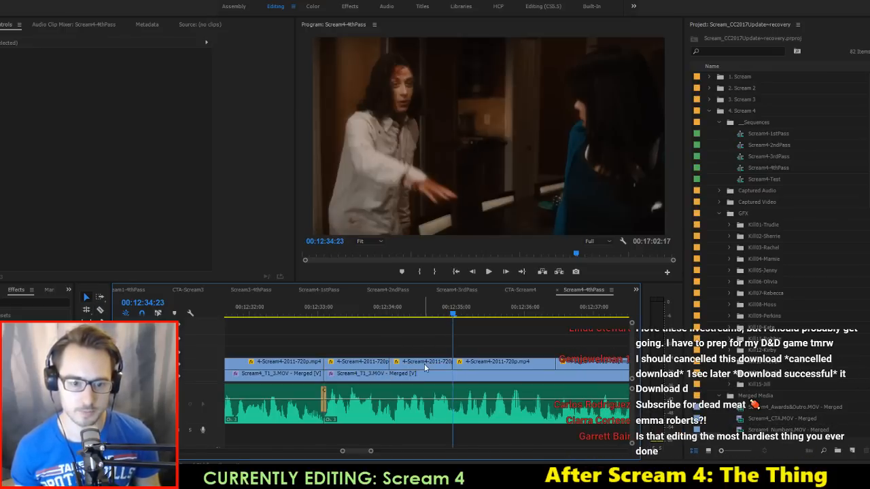
Step: Slip the short movie piece before 00:12:34:23 about ten seconds back to the shot of the woman in black by the stairs, and play it
left_click_drag(419, 364, 549, 373)
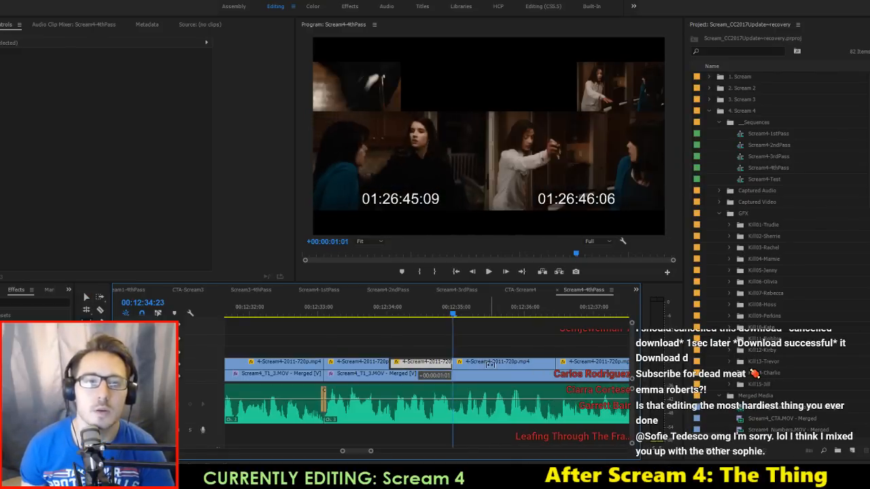
left_click_drag(436, 361, 431, 357)
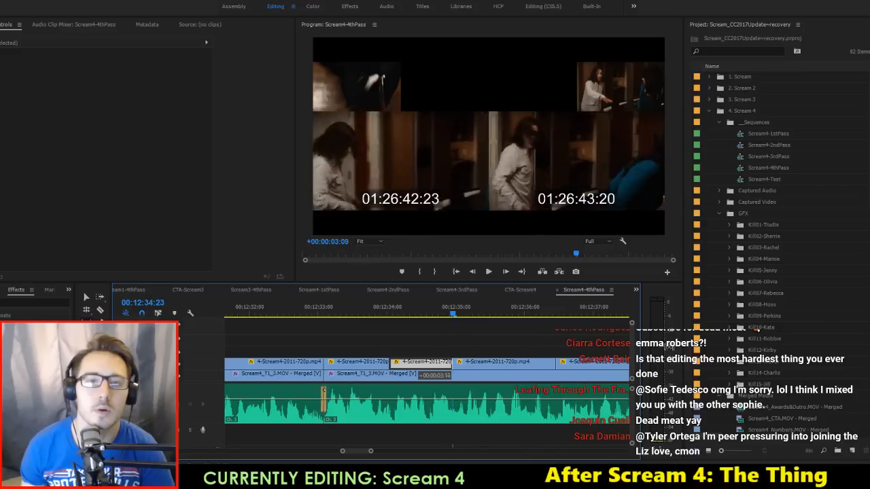
left_click_drag(431, 363, 431, 363)
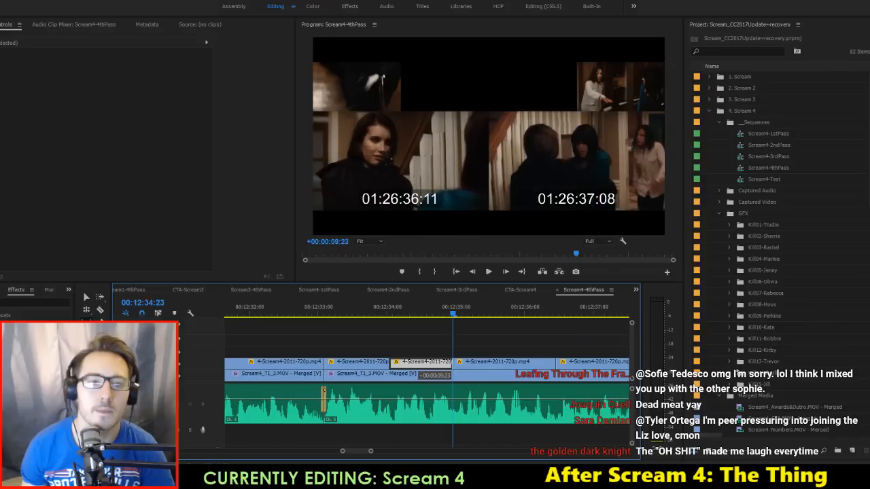
left_click_drag(431, 363, 431, 364)
key("space")
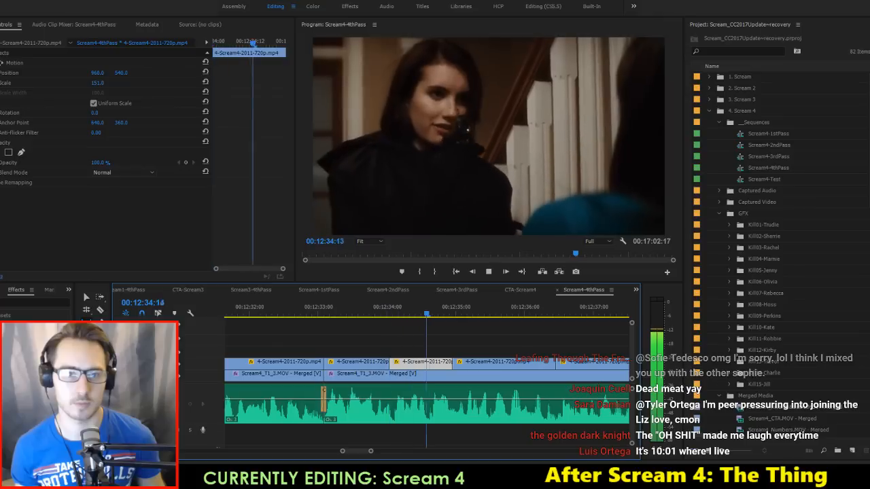
key("space")
Step: Move the slipped piece earlier so it starts at 00:12:33:22 and replay the surrounding cuts
left_click_drag(361, 314, 382, 319)
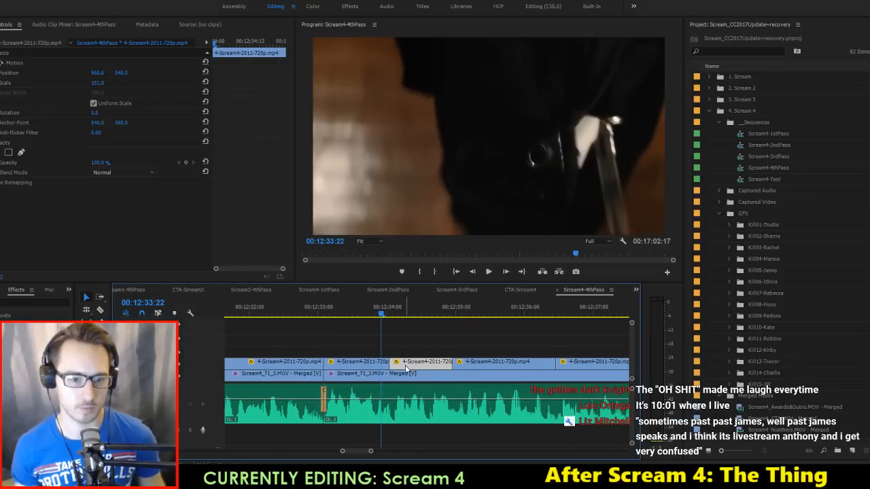
left_click_drag(409, 365, 401, 367)
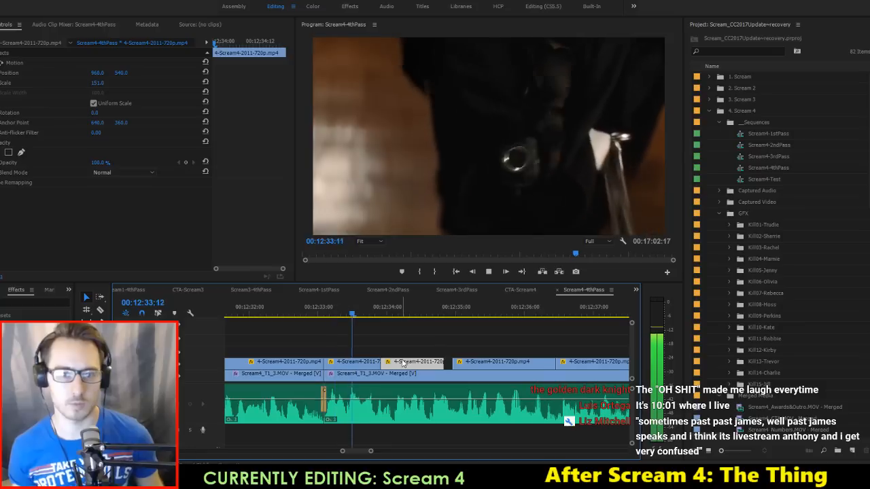
key("space")
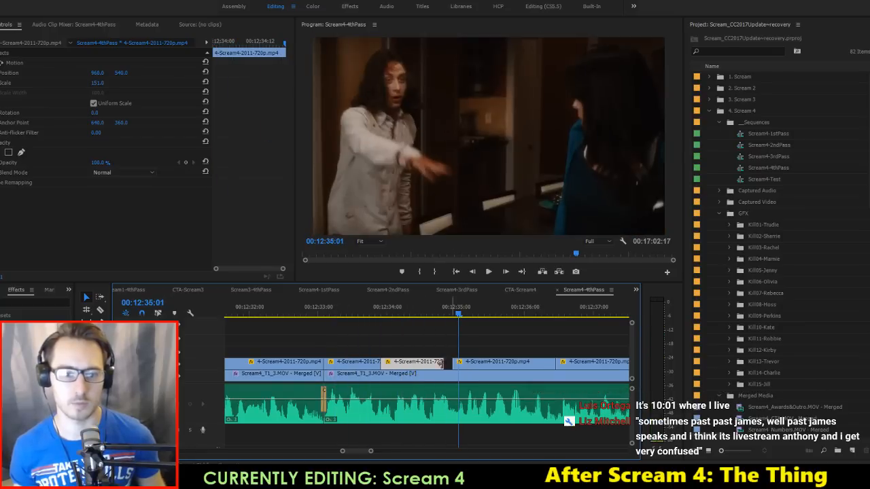
Step: Review the cuts after 00:12:35:01, move the door-struggle movie clip earlier to start at 00:12:36:10, and replay it
key("space")
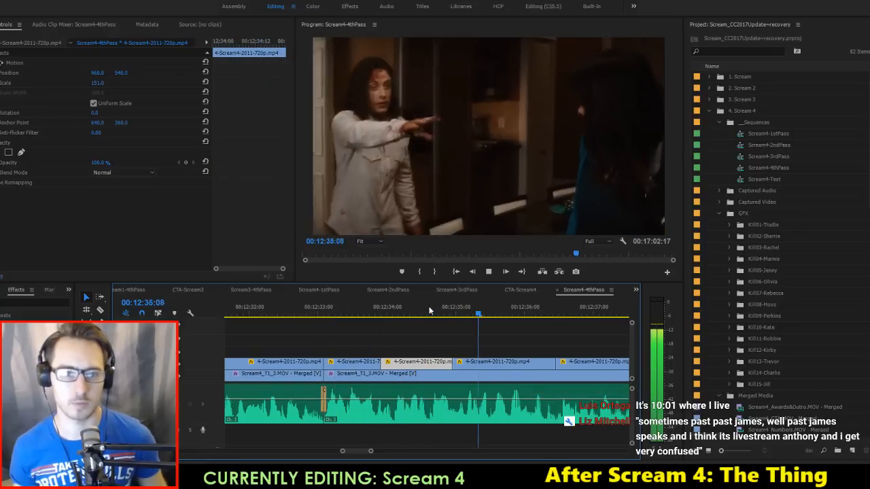
key("space")
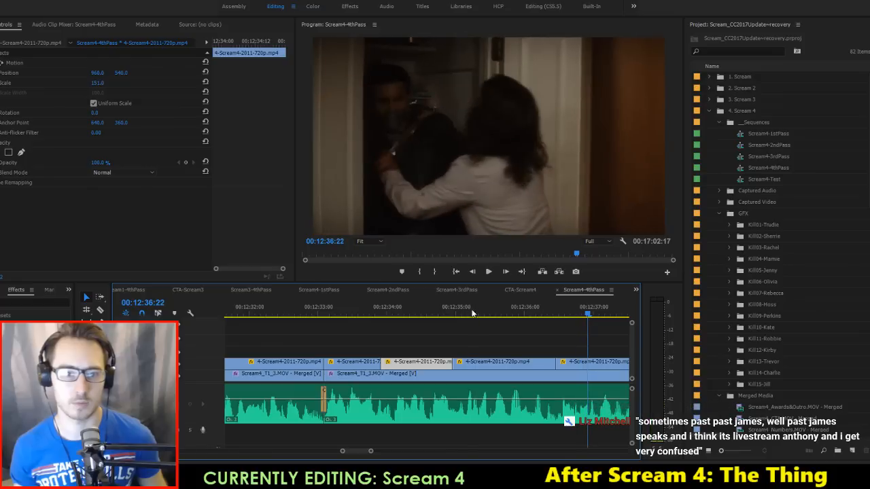
left_click_drag(506, 315, 556, 327)
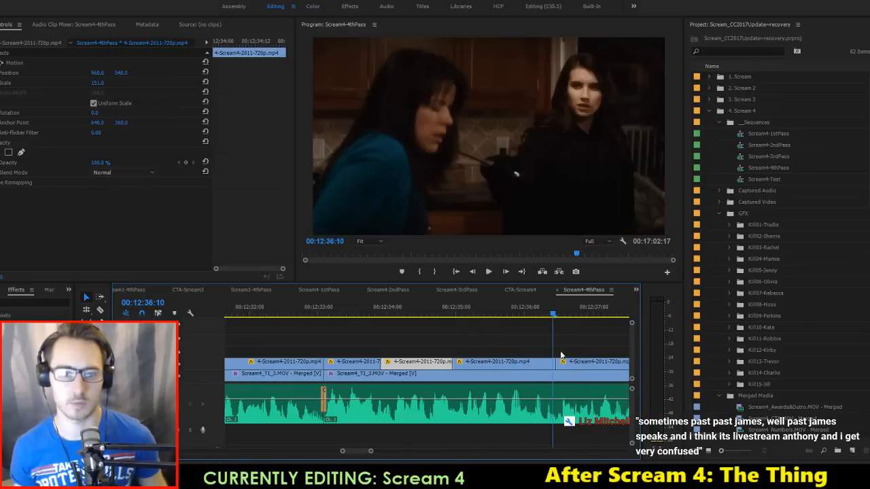
left_click_drag(567, 365, 563, 365)
left_click(527, 315)
key("space")
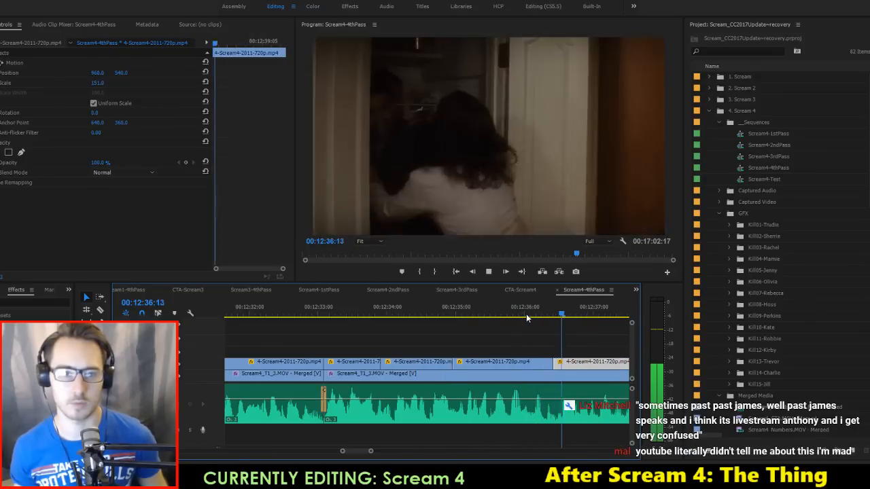
Step: Extend the end of the door-struggle clip to close the small gap before the next movie clip, and save the project
scroll(527, 317, "down", 1)
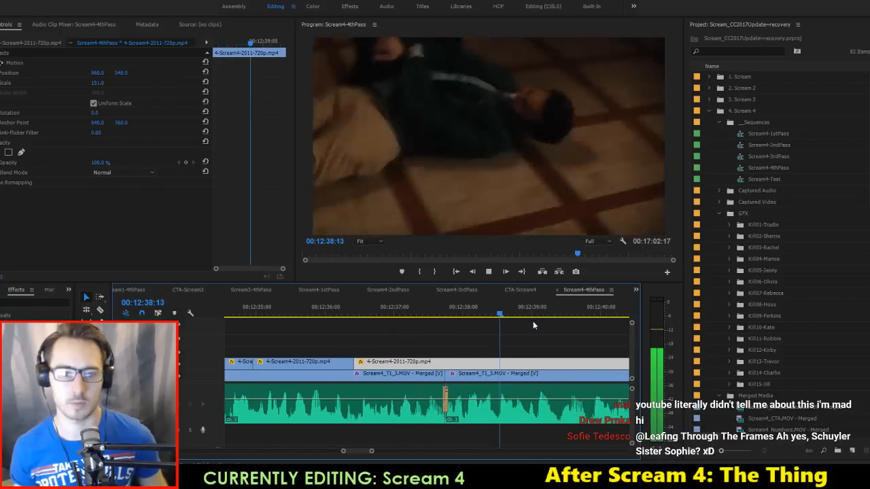
key("space")
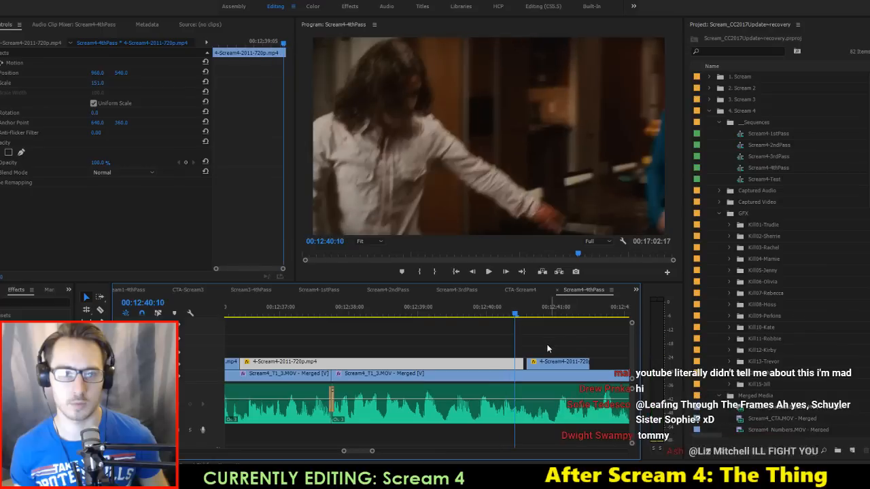
left_click_drag(526, 365, 535, 364)
key("ctrl+s")
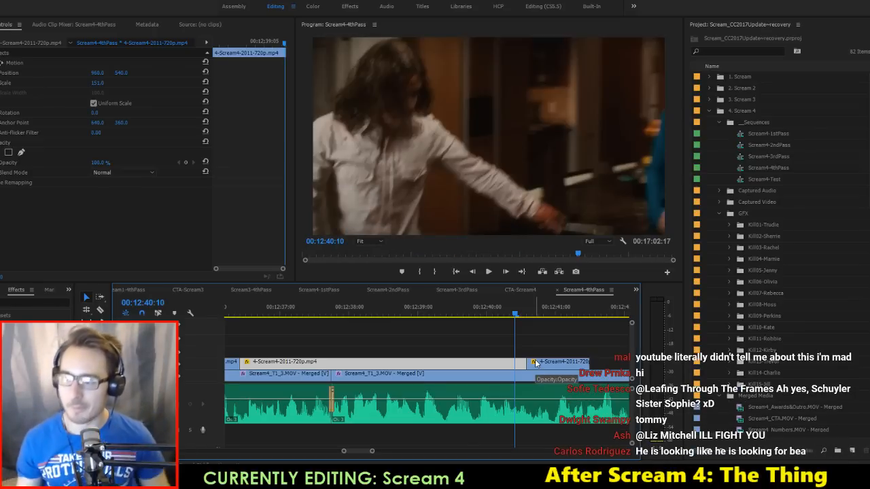
key("ctrl+s")
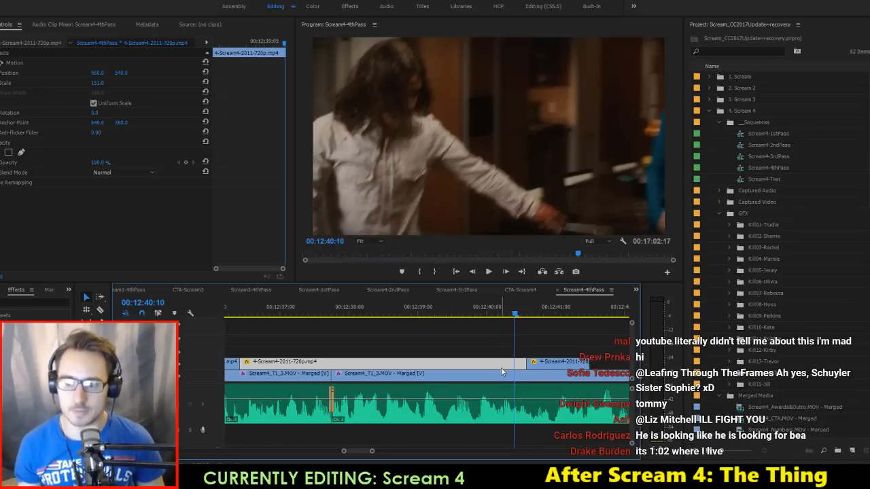
Step: Split the long movie clip at 00:12:39:10
left_click_drag(373, 321, 446, 322)
key("c")
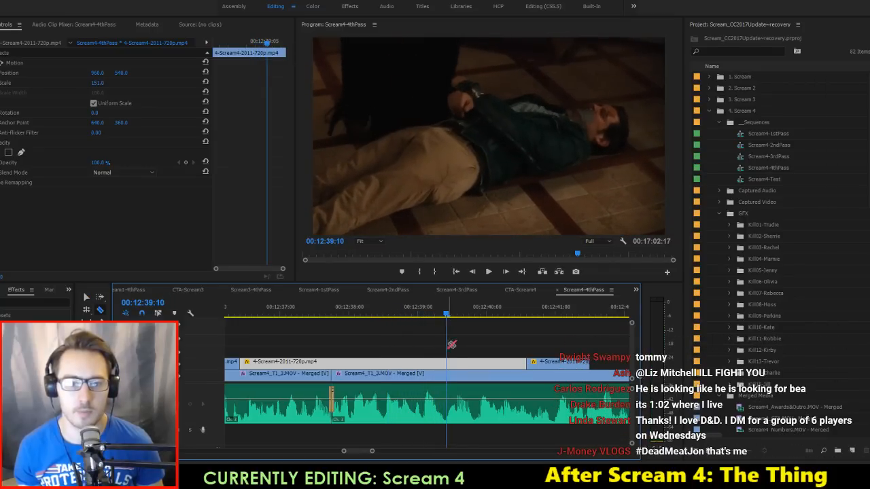
left_click(449, 364)
key("v")
right_click(488, 356)
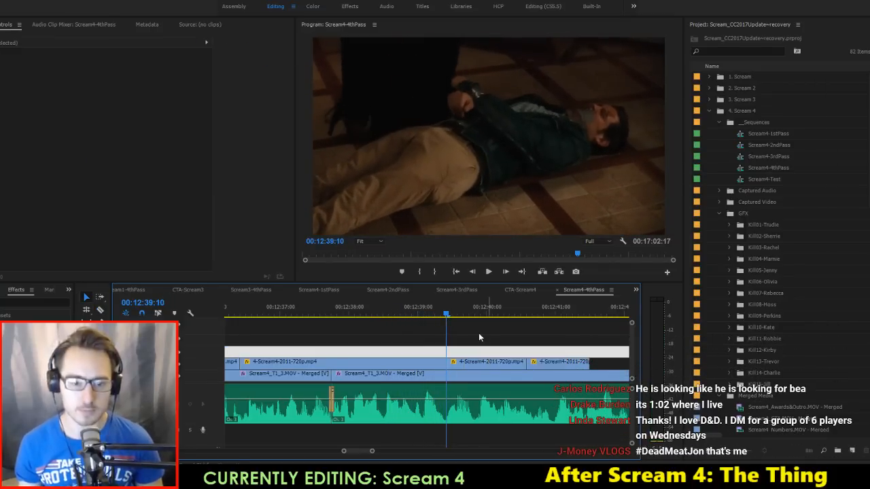
left_click(479, 336)
Step: Slip the piece after 00:12:39:10 toward the low-angle shot of the woman in black and play it back
mouse_move(506, 362)
left_mouse_down()
mouse_move(449, 370)
mouse_move(506, 378)
left_mouse_up()
key("space")
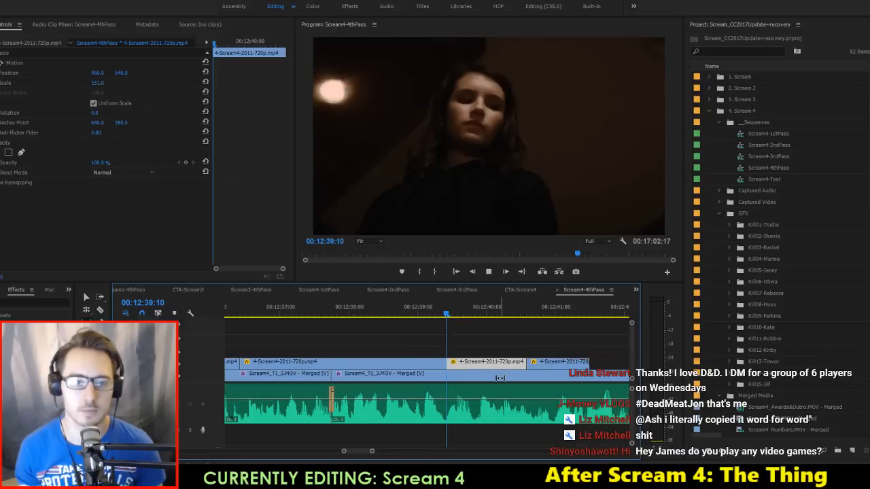
key("space")
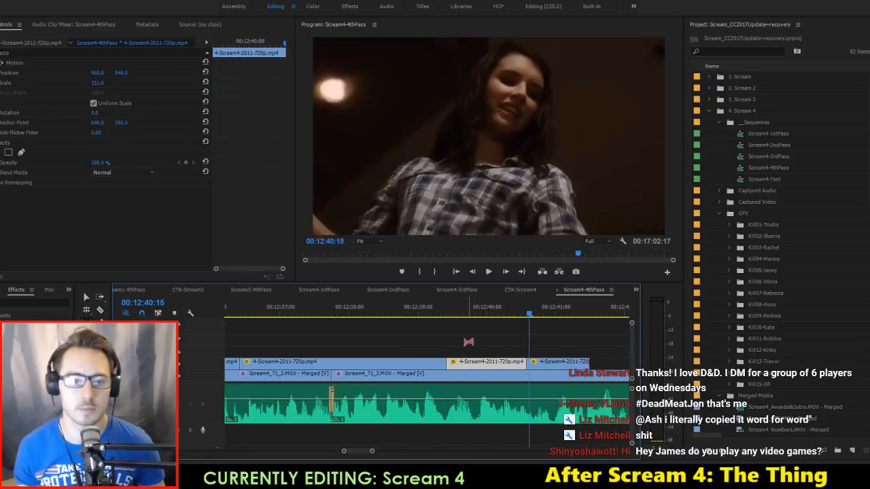
left_click(454, 314)
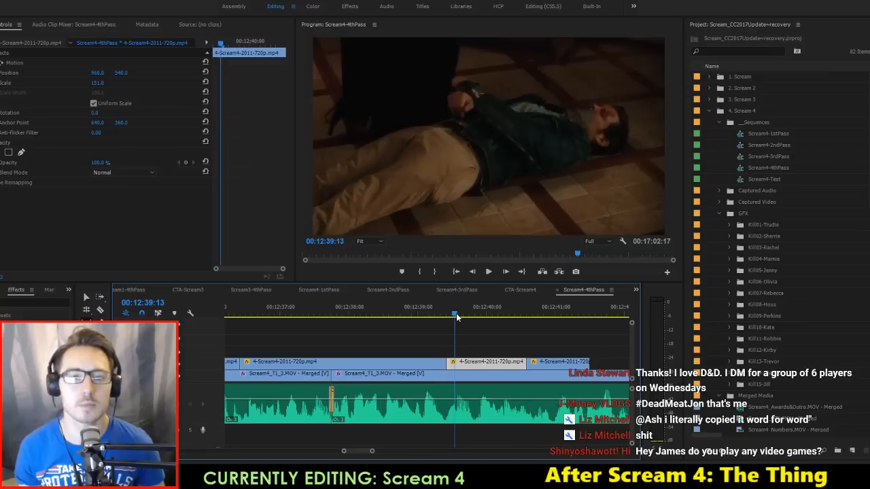
Step: Fine-tune the slip of the piece starting at 00:12:39:10, replaying its start repeatedly, and split it at 00:12:39:20
mouse_move(483, 362)
left_mouse_down()
mouse_move(471, 362)
mouse_move(497, 366)
left_mouse_up()
key("Up")
key("space")
key("space")
key("Up")
key("space")
key("Up")
key("space")
key("space")
key("Up")
key("space")
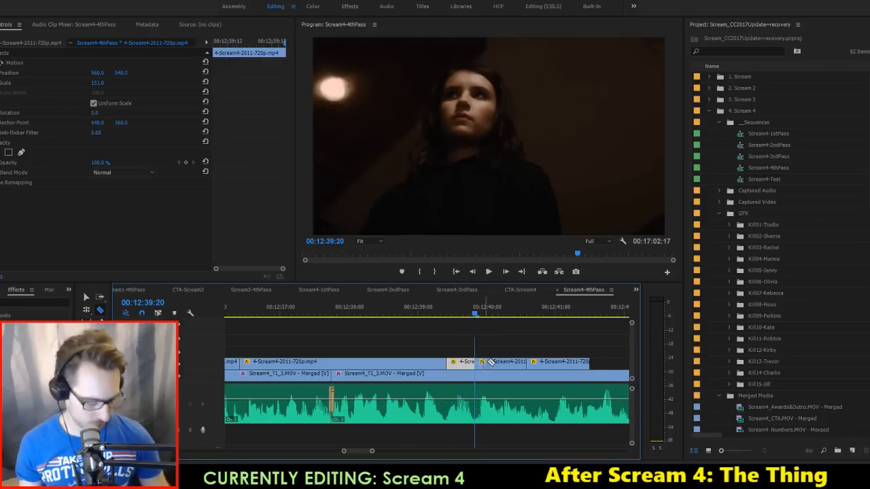
Step: Slip the piece after 00:12:39:20 to later footage and play through the following cuts
left_click_drag(511, 362, 226, 375)
key("space")
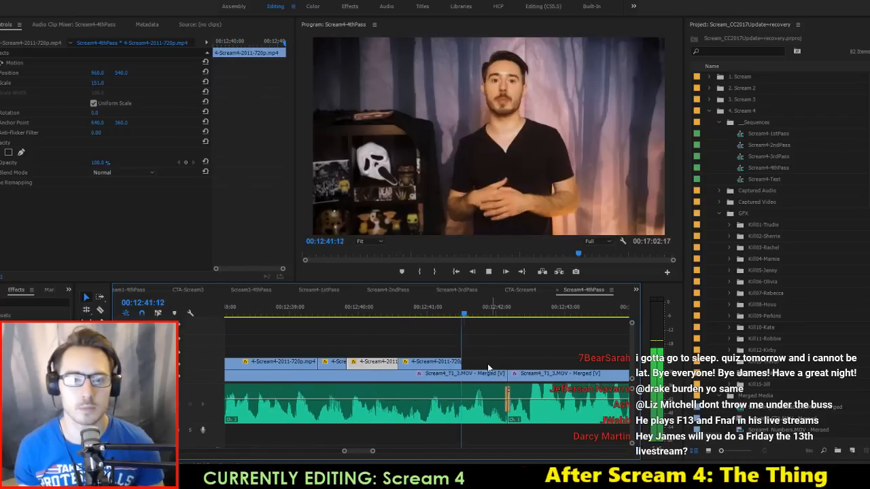
Step: Move the plaid-shirt clip aside onto the track above and extend the preceding movie piece to the narration cut at 00:12:42:04
left_click_drag(429, 363, 476, 365)
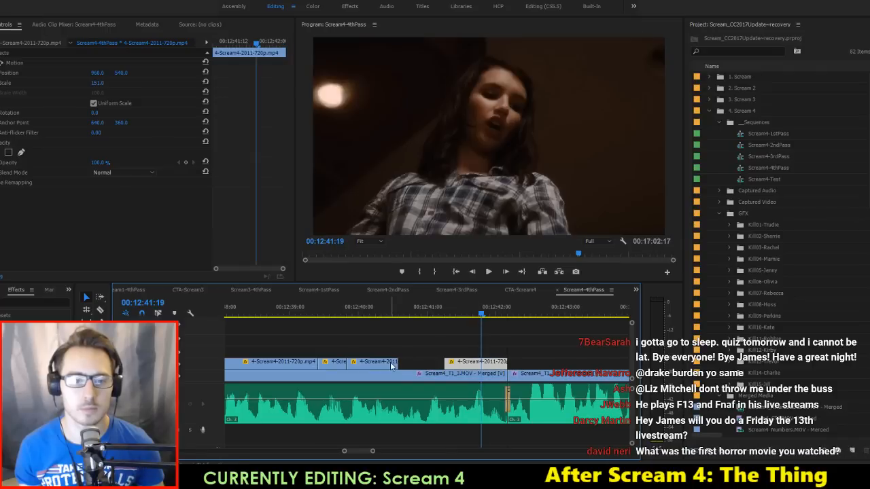
left_click_drag(398, 363, 444, 363)
left_click_drag(389, 311, 509, 326)
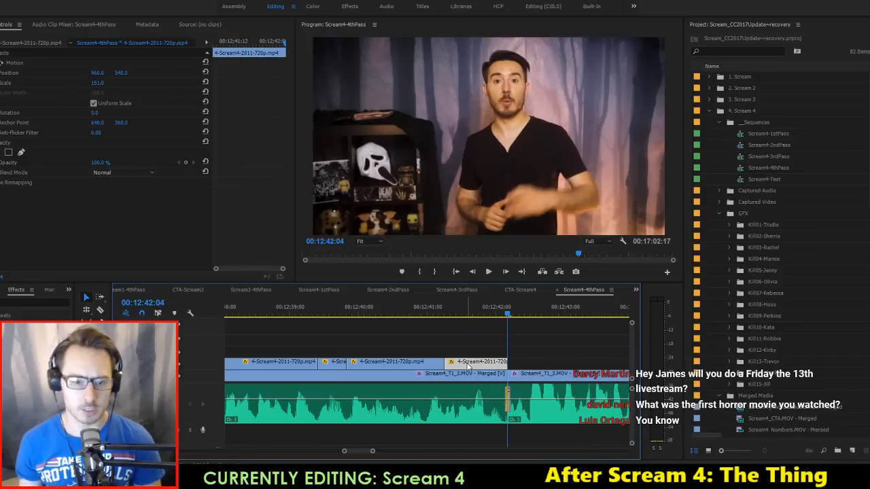
left_click_drag(495, 363, 594, 353)
left_click_drag(466, 361, 507, 361)
Step: Split the extended movie piece at 00:12:41:00, slip its second part to the shot of the woman in teal, then save and play
left_click(439, 316)
mouse_move(440, 316)
left_mouse_down()
mouse_move(456, 318)
mouse_move(412, 320)
mouse_move(427, 324)
left_mouse_up()
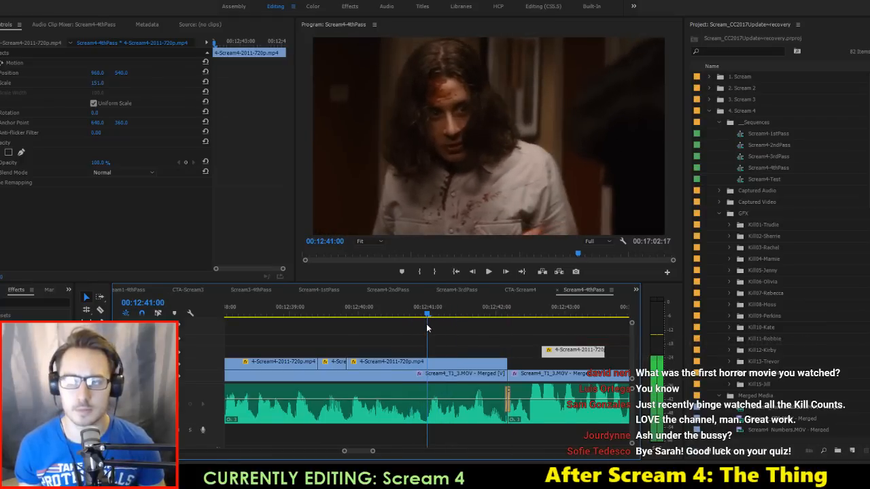
key("c")
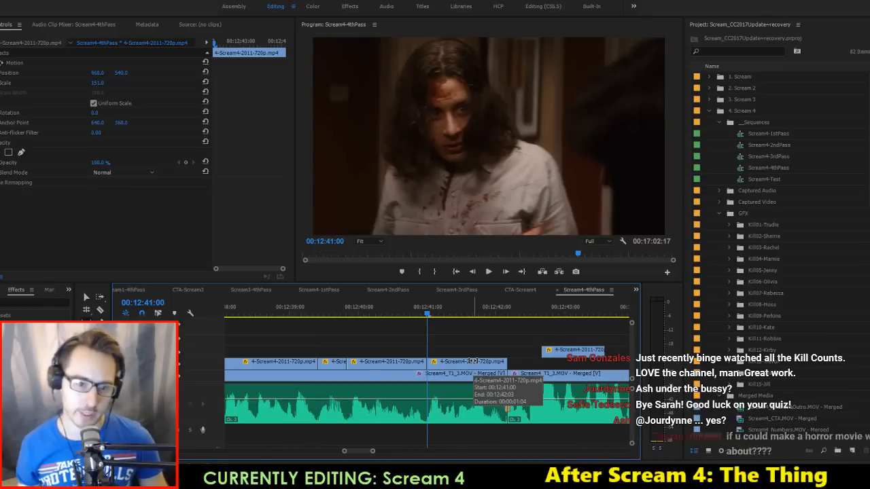
left_click_drag(468, 360, 443, 364)
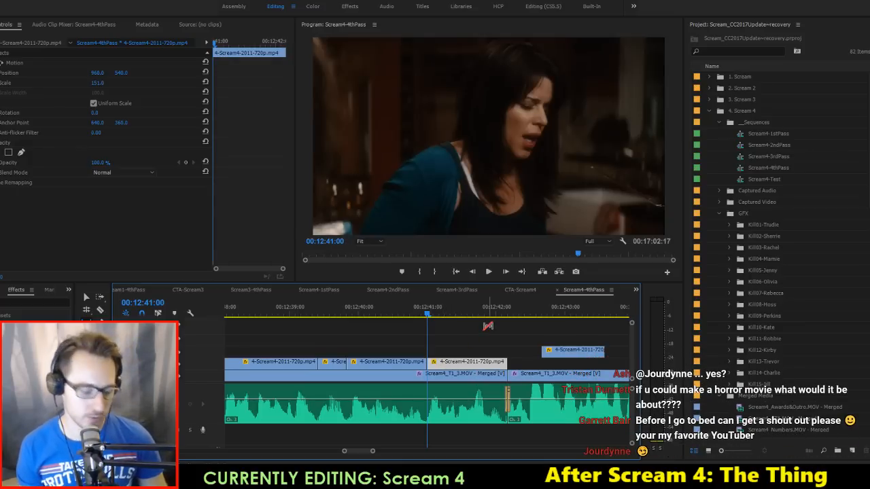
key("ctrl+s")
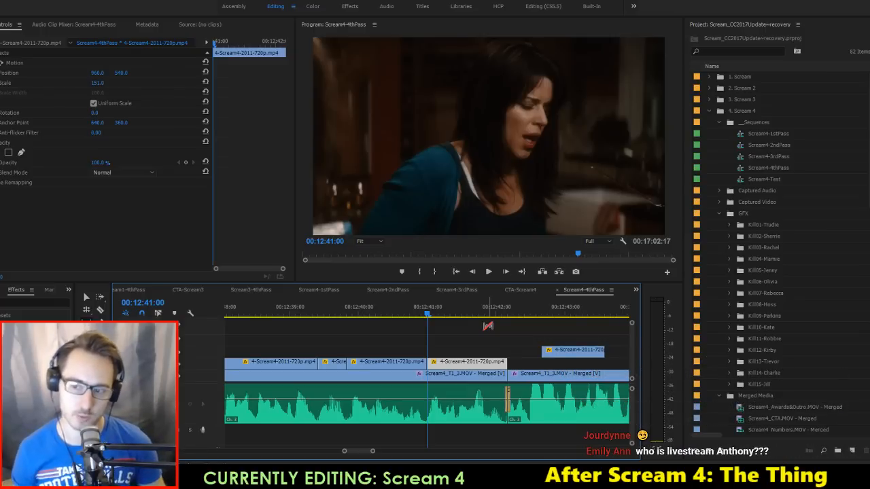
key("space")
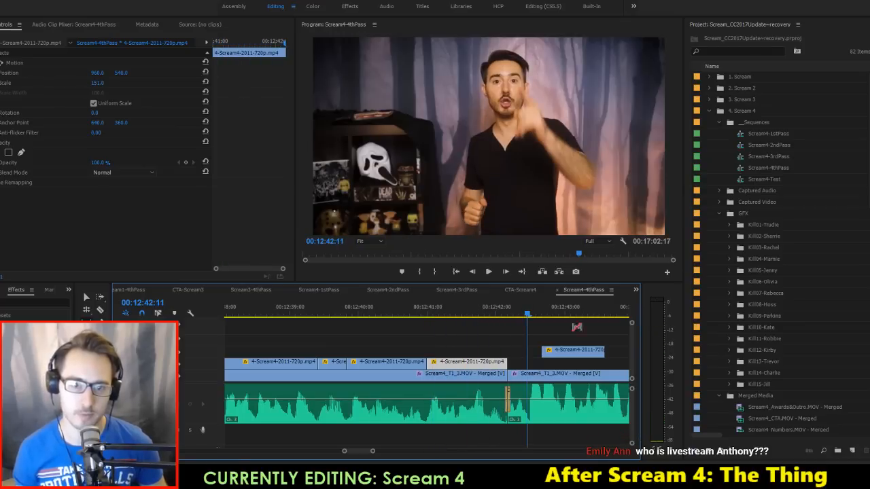
Step: Delete the spare plaid-shirt clip from the upper track
key("v")
scroll(569, 346, "down", 2)
key("Delete")
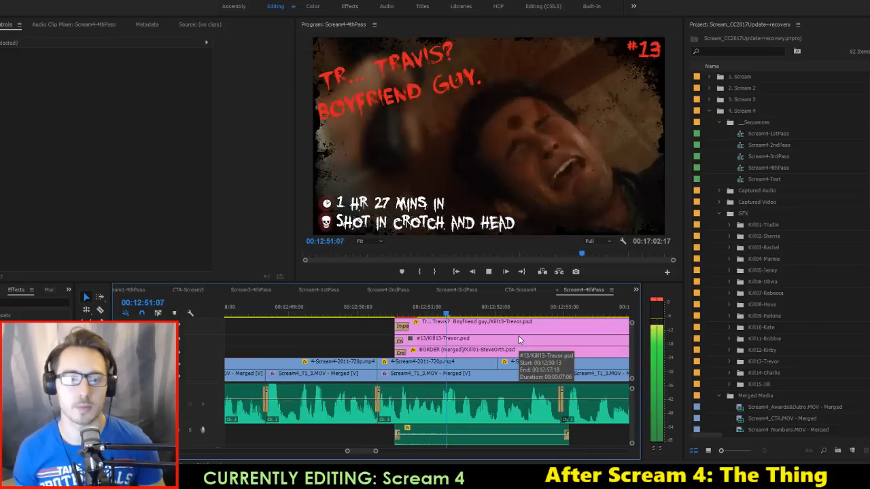
Step: Move the Kill13-Trevor title graphics and border together so they start at 00:12:51:05
left_click(386, 313)
left_click_drag(387, 312, 441, 333)
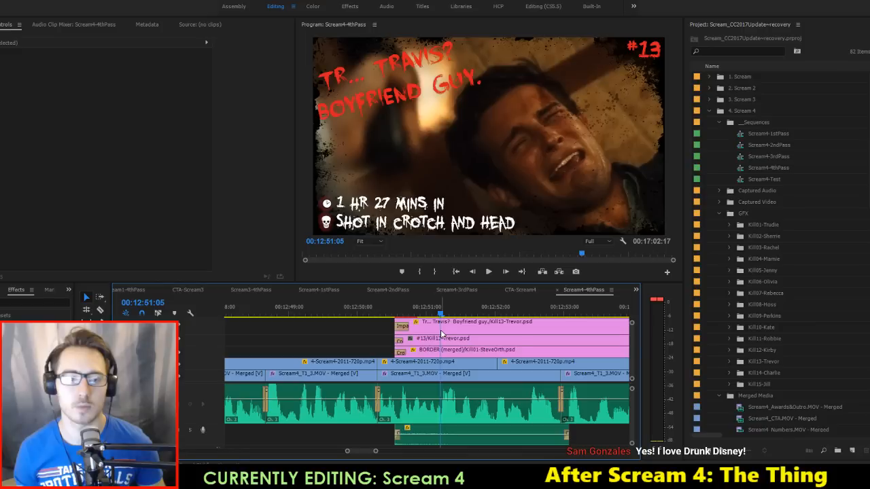
scroll(375, 326, "up", 1)
left_click_drag(367, 314, 441, 351)
left_click_drag(363, 331, 469, 366)
left_click(409, 365, "shift")
Step: Shift both sound effect clips under the Kill13 graphics to line up with 00:12:51:05, play the section, and save the project
scroll(495, 421, "down", 1)
left_click(524, 407)
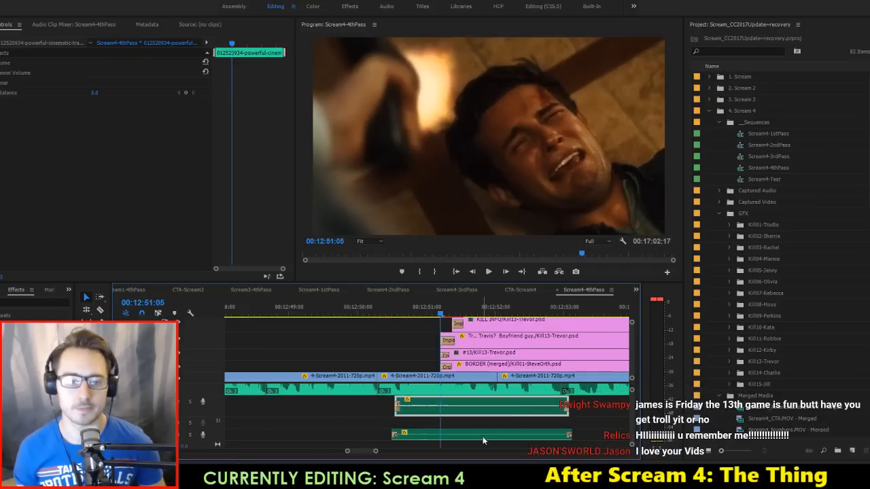
left_click(483, 436, "shift")
left_click_drag(468, 413, 513, 413)
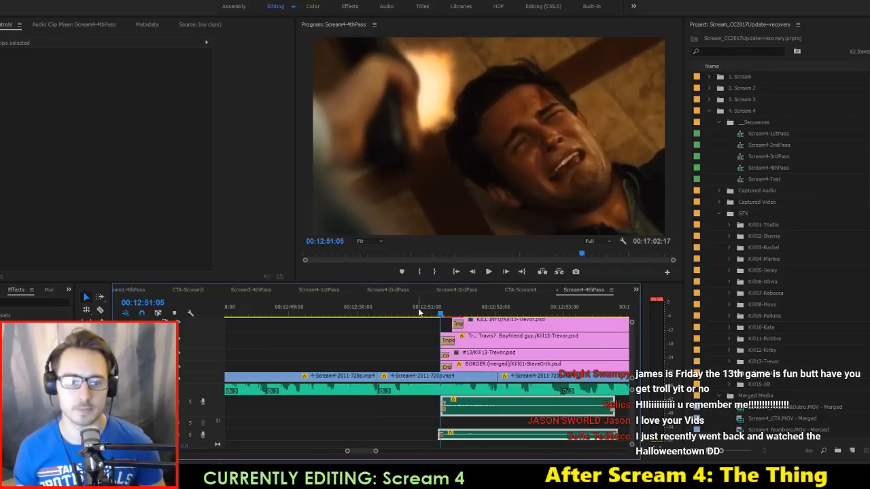
key("space")
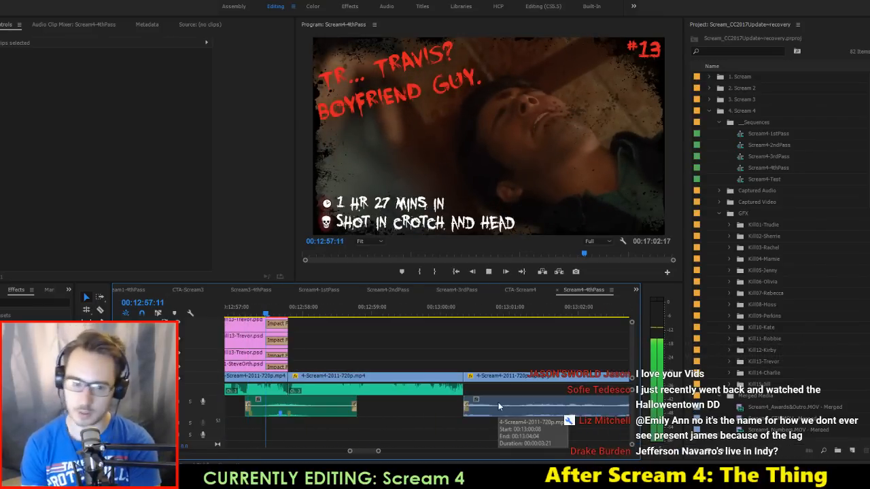
key("space")
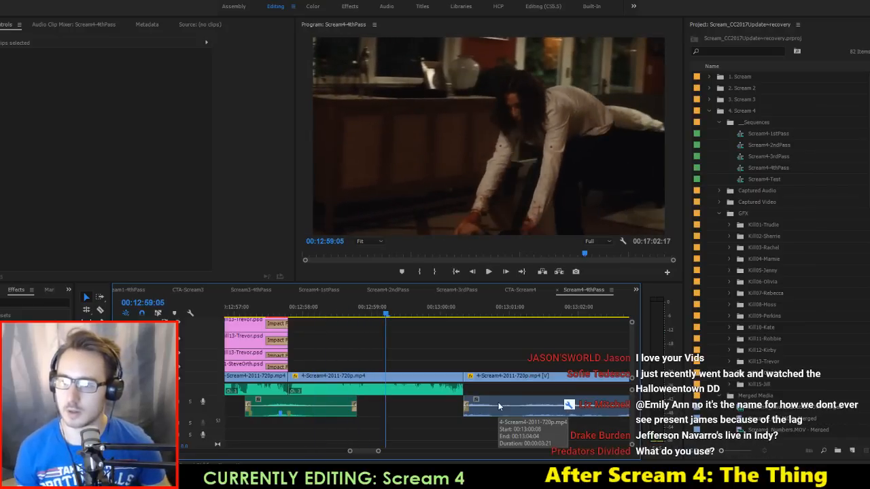
key("ctrl+s")
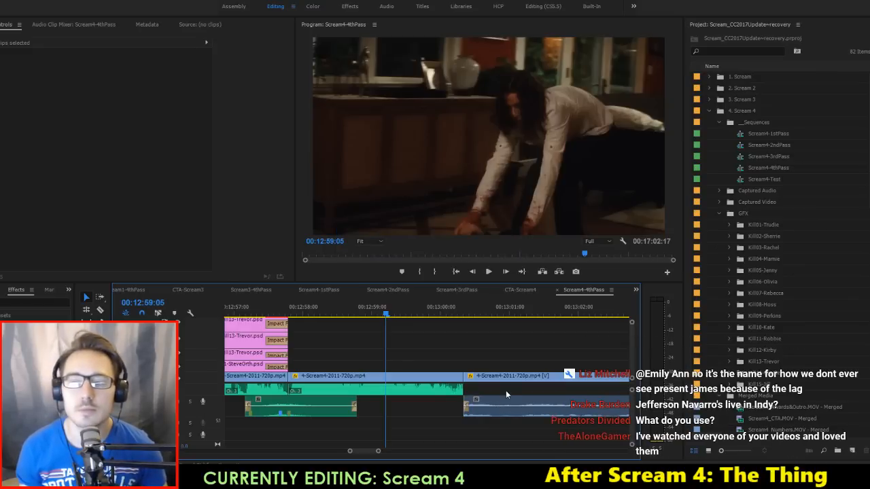
Step: Review the movie shots from 00:12:57:19 into the clip that starts at 00:13:00:08, replaying that clip's opening
scroll(506, 392, "up", 4)
left_click(506, 358)
key("Up")
key("Up")
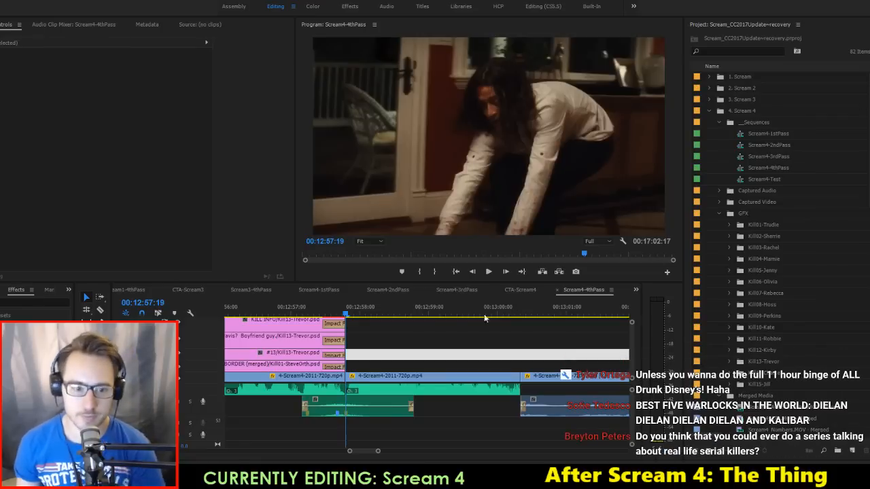
left_click(449, 331)
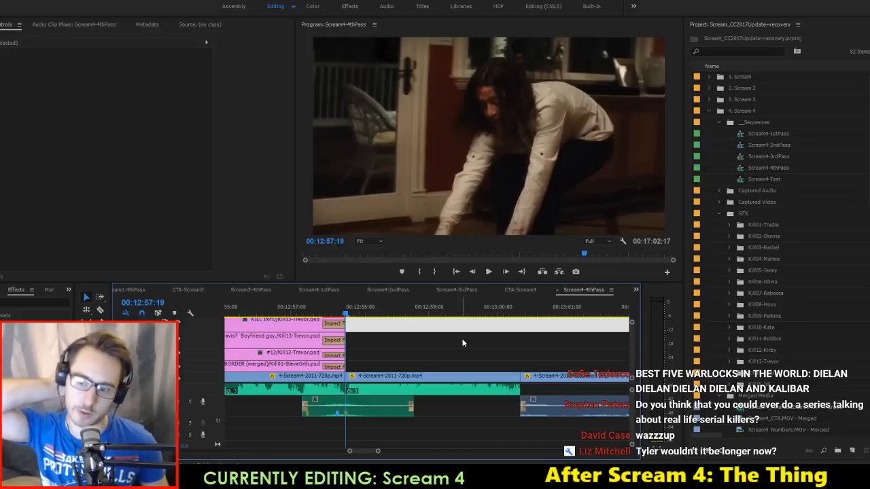
key("space")
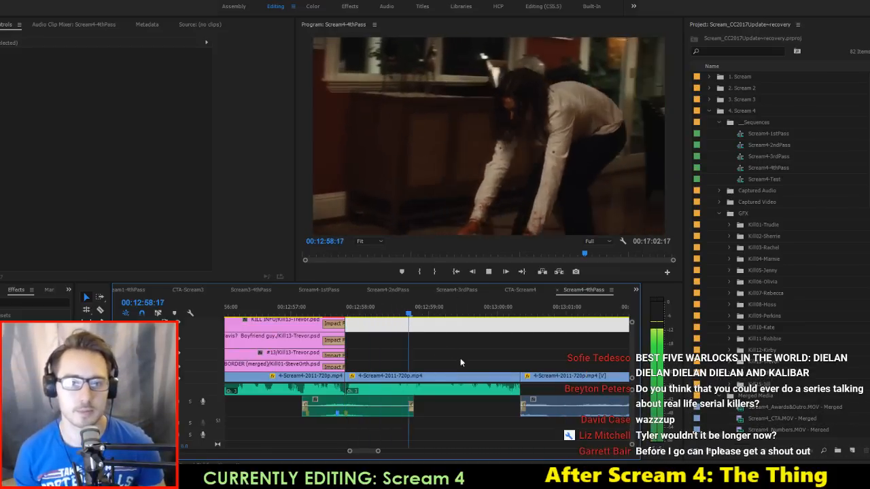
left_click(484, 359)
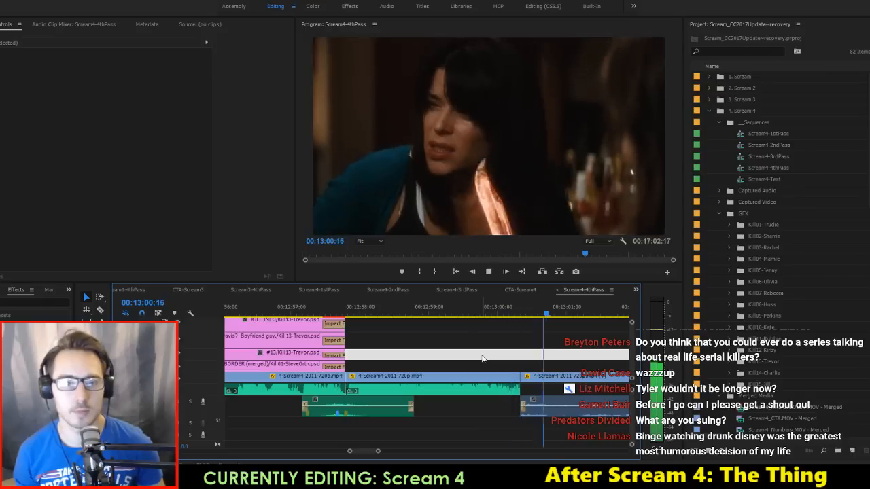
key("space")
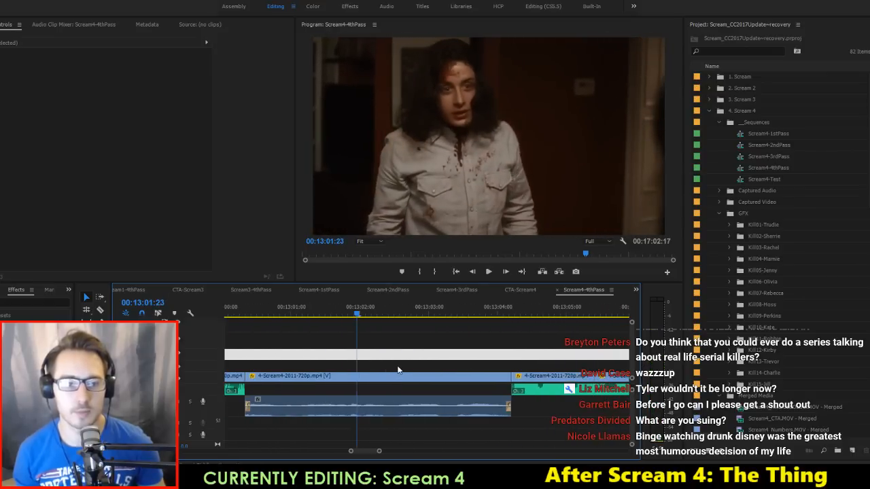
key("Up")
key("space")
key("space")
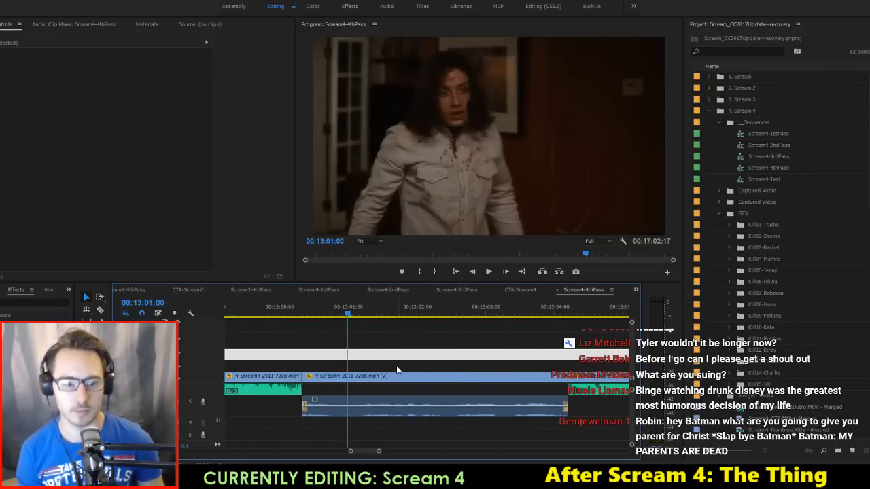
Step: Ripple-trim about 18 frames from the opening of the movie clip at 00:13:00:08, and ripple-trim its end to 00:13:03:10
key("Right")
key("Delete")
key("space")
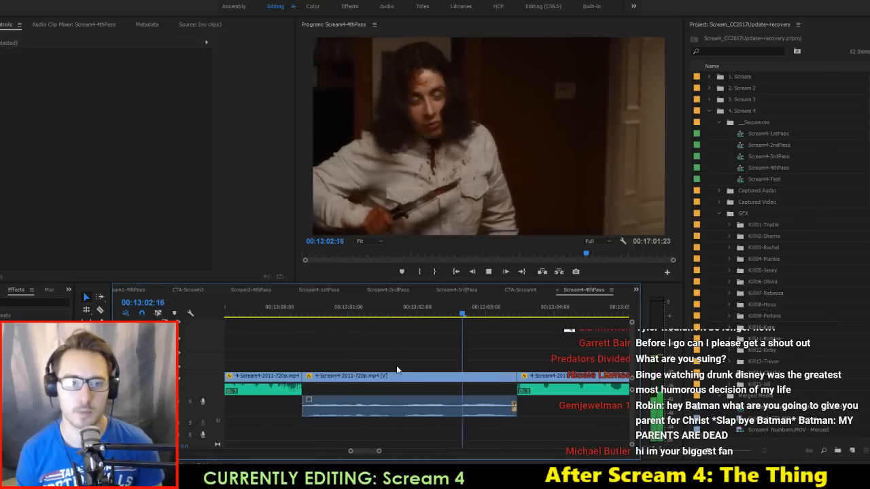
key("space")
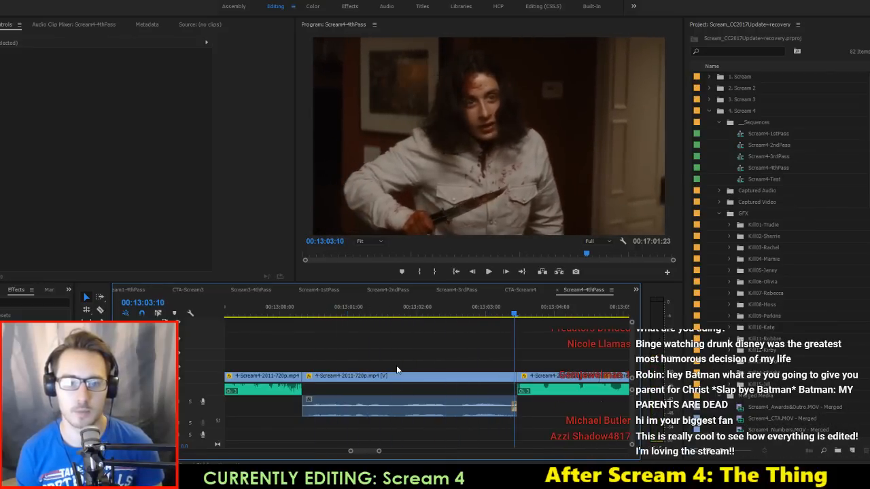
key("Up")
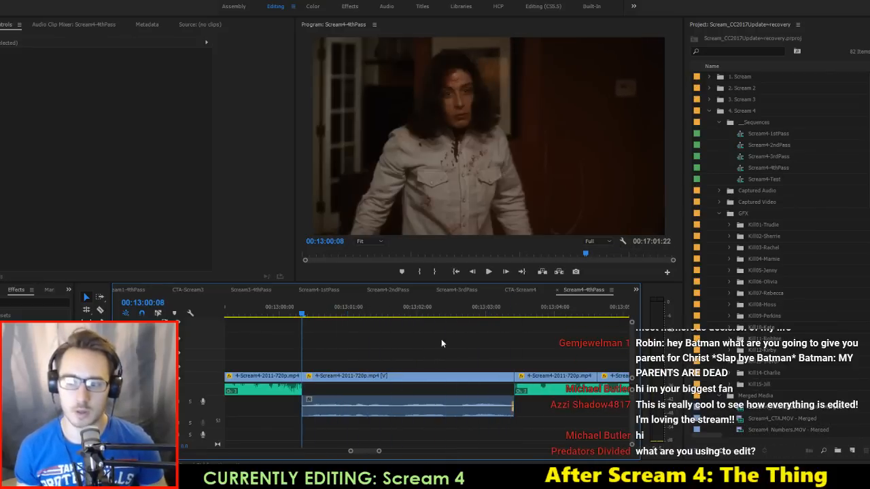
Step: Adjust the audio gain of the movie clip at 00:13:00:08 by 14 dB, play it back, and save the project
left_click(365, 410)
type("g")
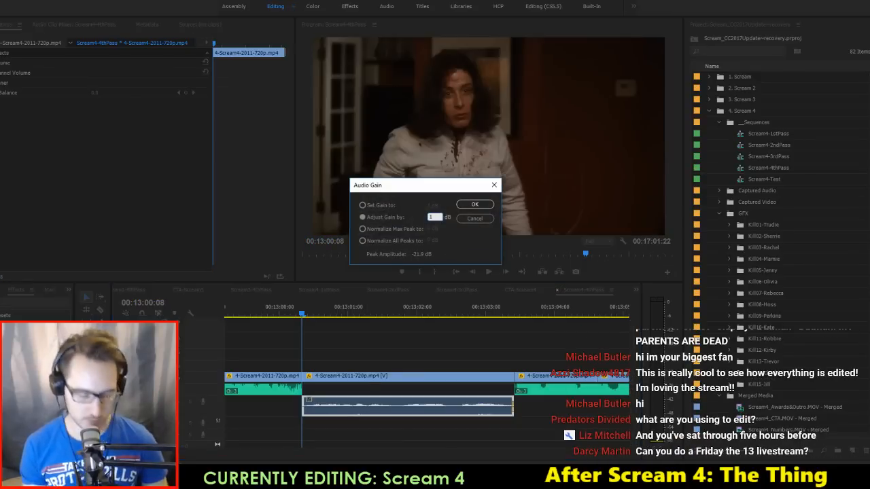
type("14")
key("Return")
key("space")
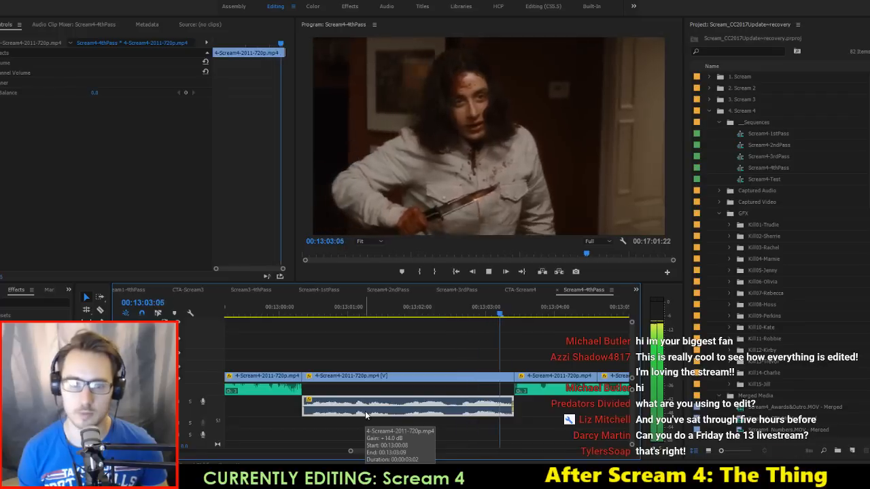
key("Up")
key("Up")
key("Up")
key("Up")
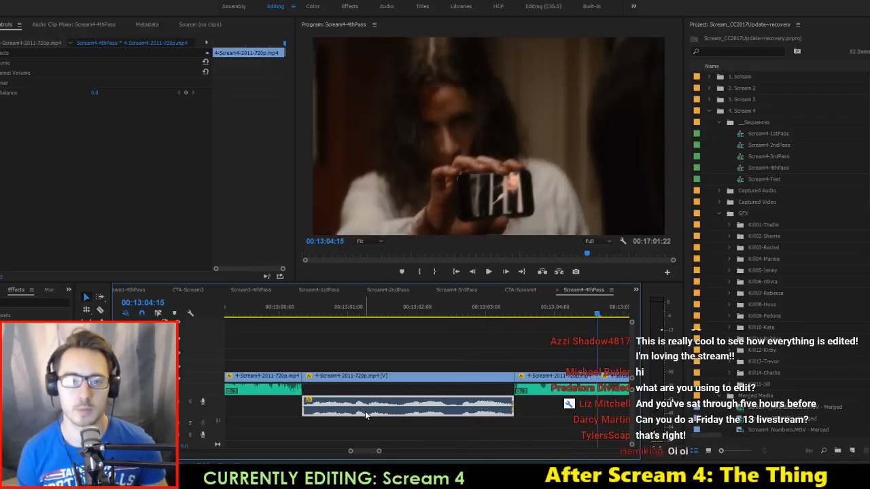
key("ctrl+s")
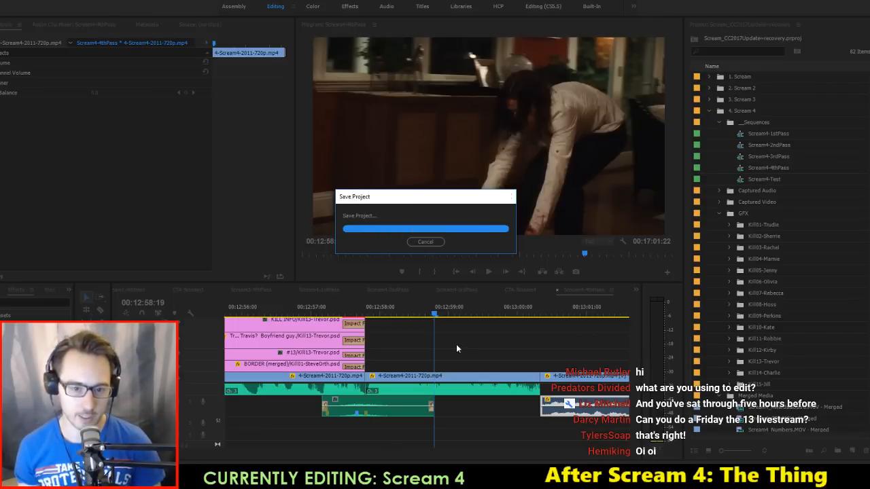
Step: Play the movie clip after the Kill13-Trevor graphics and split it at 00:12:58:22
key("Up")
key("space")
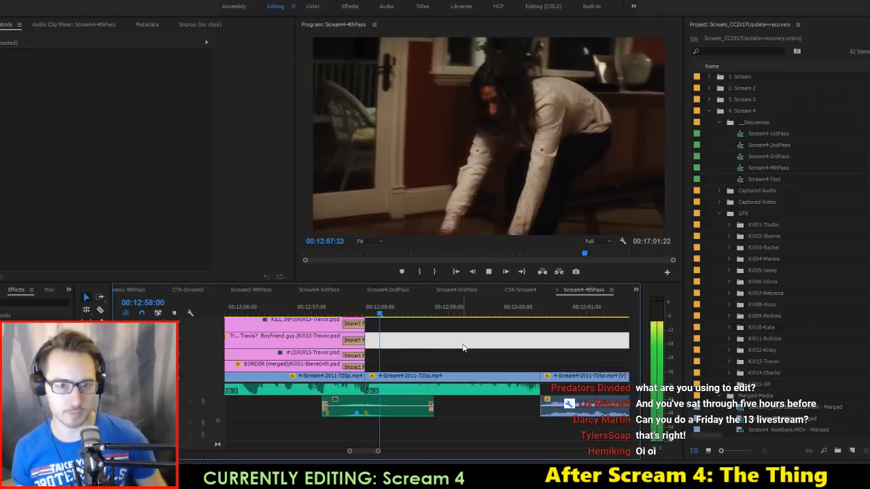
key("space")
key("c")
left_click(446, 376)
key("v")
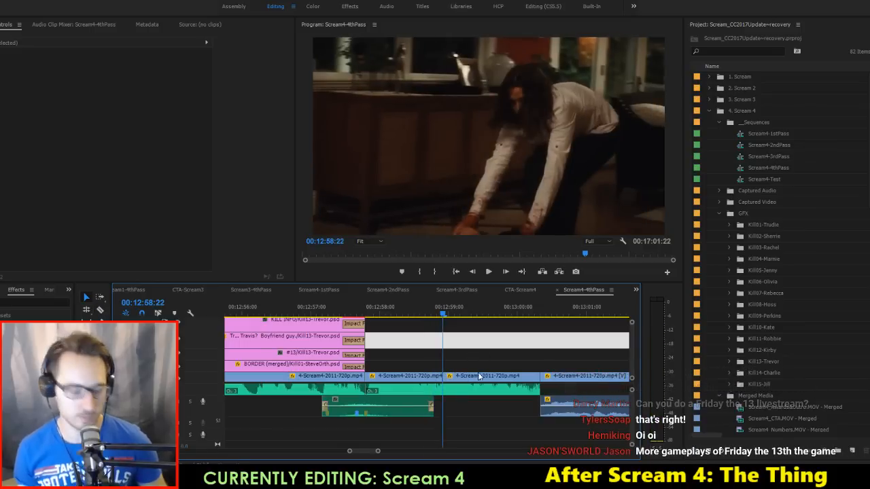
Step: Slip the clip starting at 00:12:58:22 to the shot of the woman in the teal top and play through it
left_click_drag(524, 375, 375, 384)
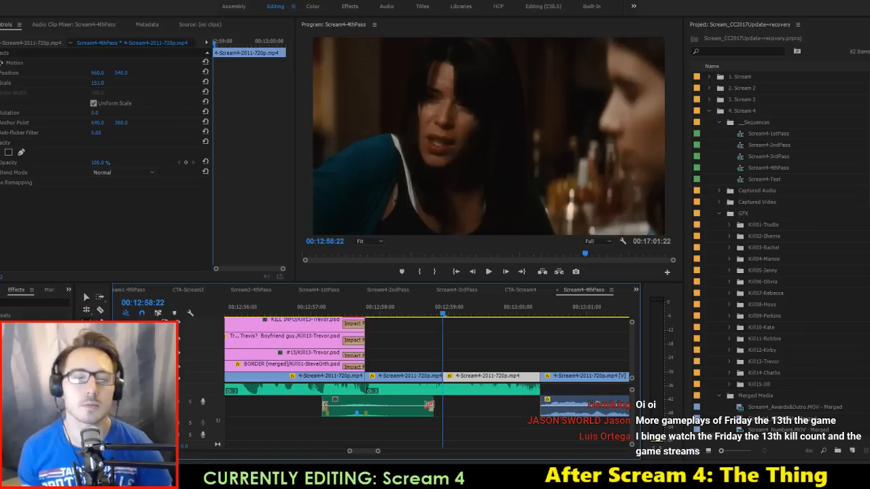
key("space")
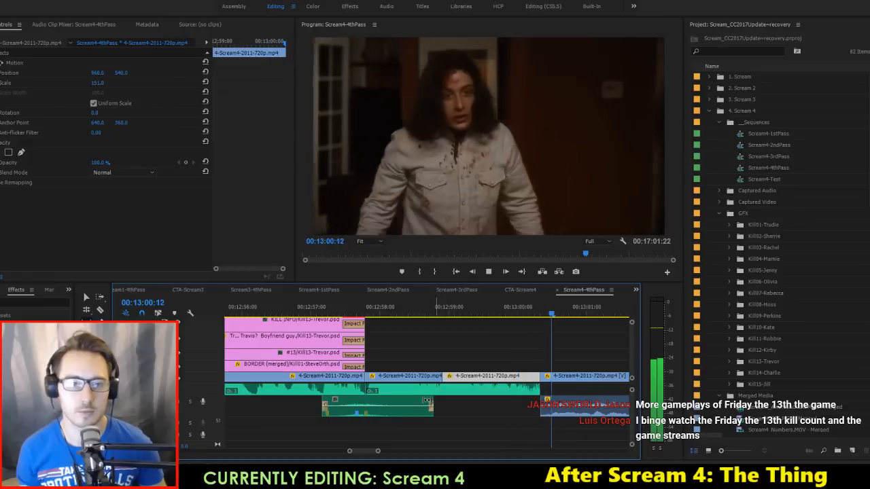
key("space")
Step: Overlap narration and movie audio by about one frame at the 00:13:00:08 cut with short fades, and play the section
scroll(550, 397, "up", 3)
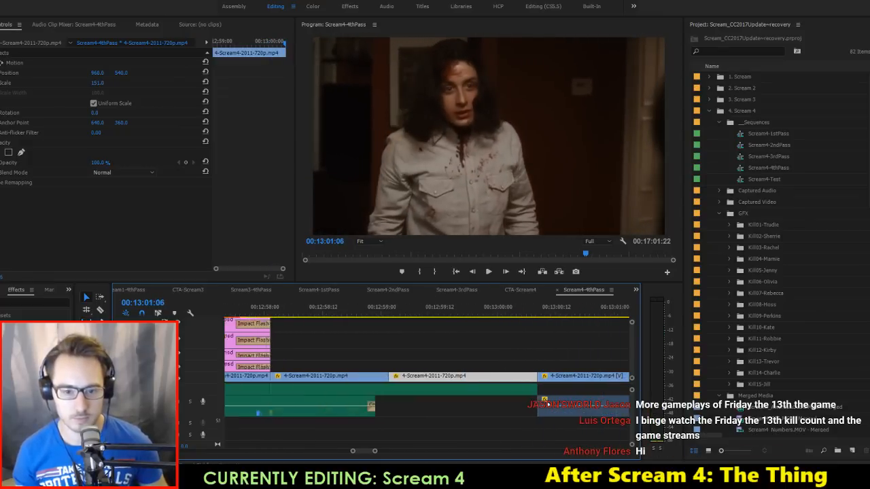
left_click(545, 414)
scroll(542, 415, "up", 1)
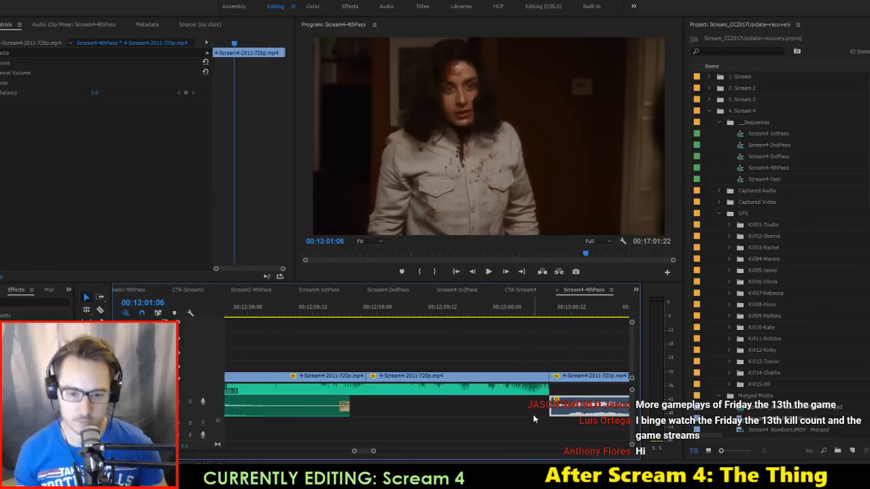
left_click_drag(549, 403, 552, 397)
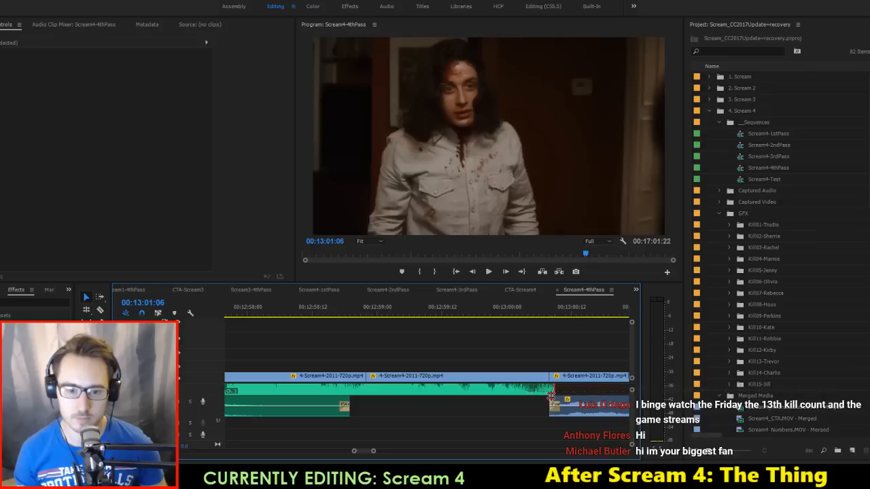
left_click(543, 393)
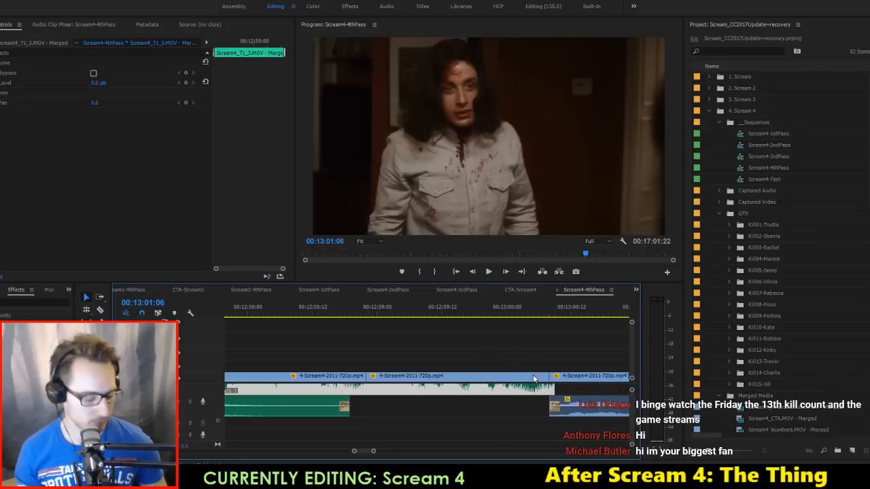
scroll(576, 408, "up", 1)
left_click(576, 409)
left_click(471, 305)
key("space")
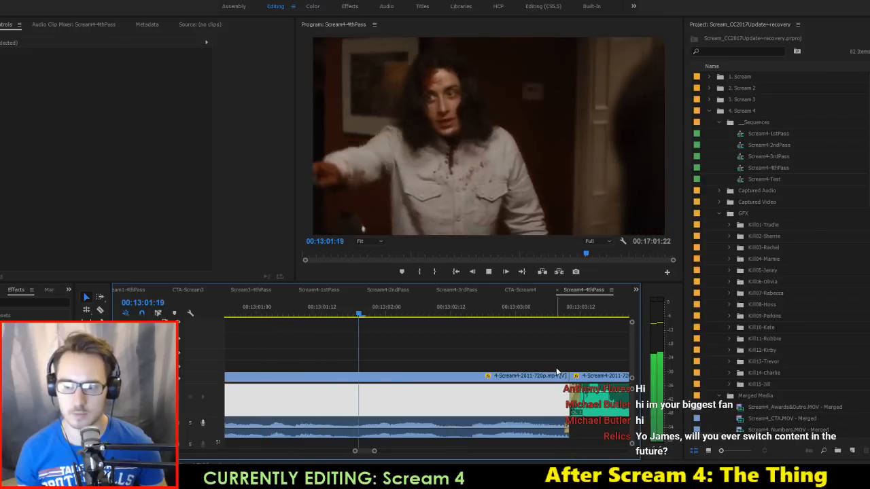
scroll(558, 360, "down", 5)
key("space")
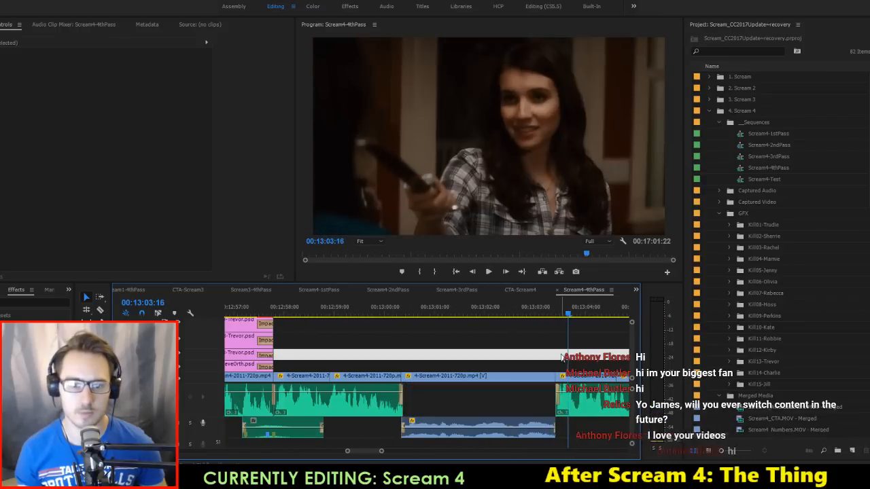
Step: Extend the movie audio about one frame past the 00:13:03:10 cut, shorten the narration's opening fade to one frame, and play onward
scroll(553, 432, "up", 5)
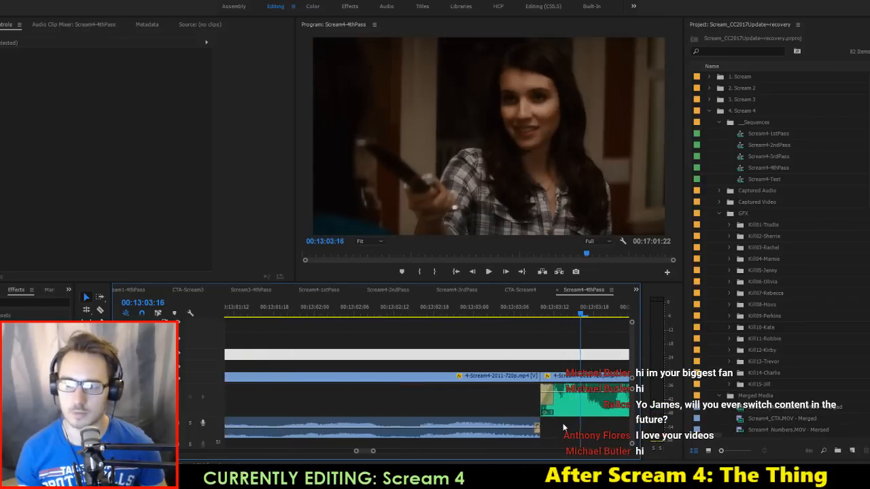
left_click_drag(543, 434, 550, 435)
left_click(548, 400)
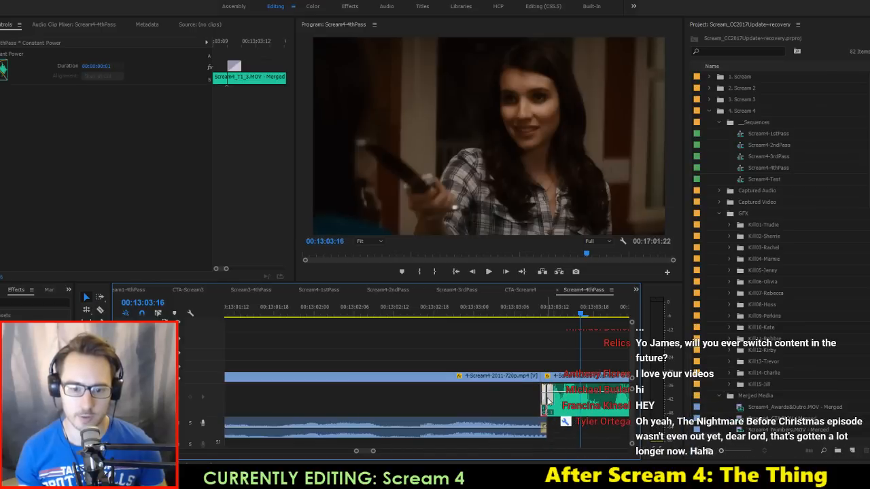
left_click(408, 311)
key("space")
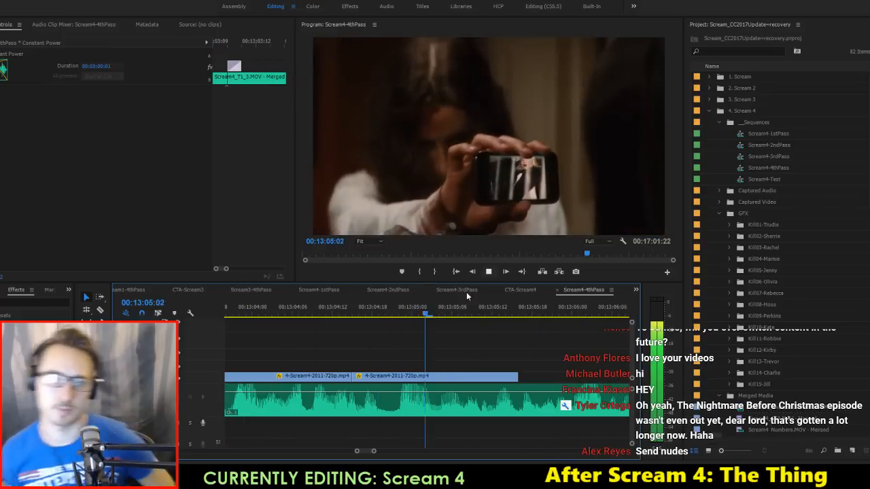
Step: Move the phone-recording clip to start at 00:13:04:19, extend the preceding clip to meet it, and play the cut
key("space")
left_click(324, 311)
key("space")
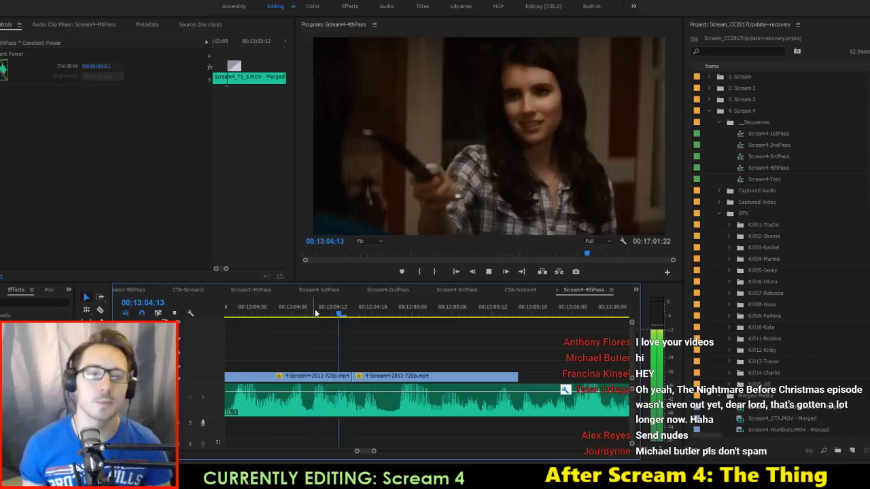
left_click_drag(323, 314, 378, 327)
left_click_drag(411, 379, 438, 379)
left_click_drag(355, 378, 378, 378)
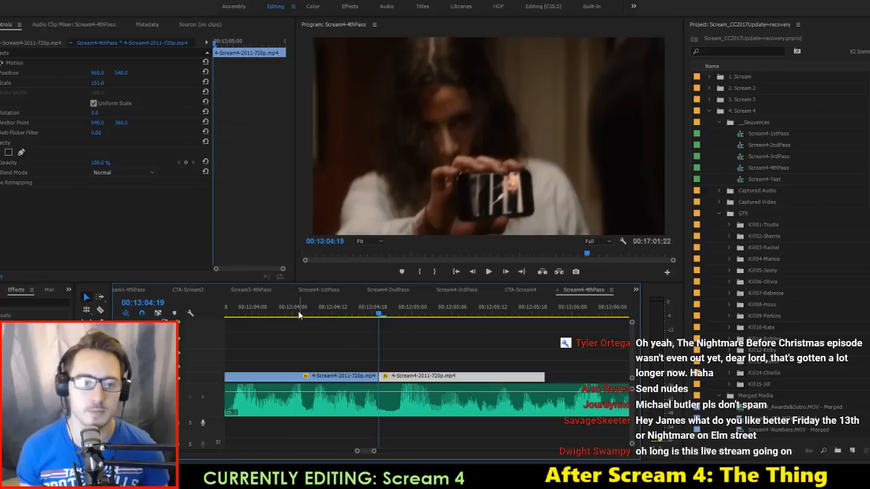
key("space")
key("space")
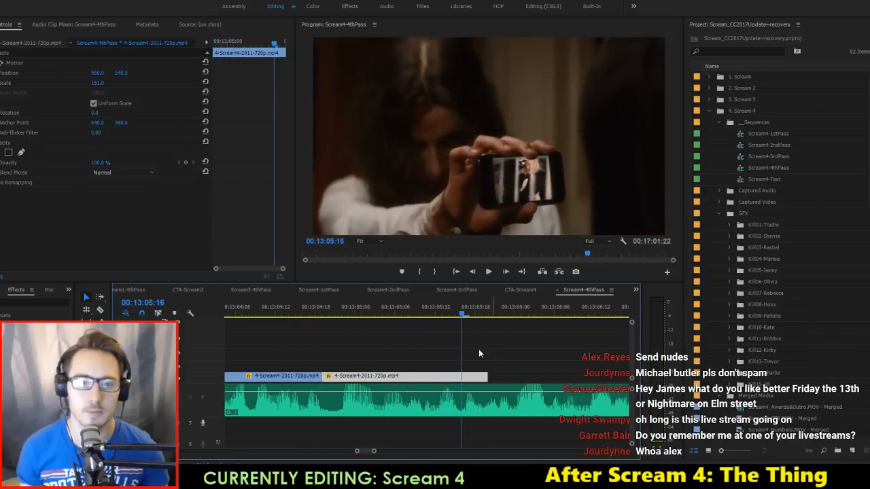
Step: Play on through the narration and extend the phone-recording clip's end to the narration cut just before 00:13:11:00
key("space")
key("minus")
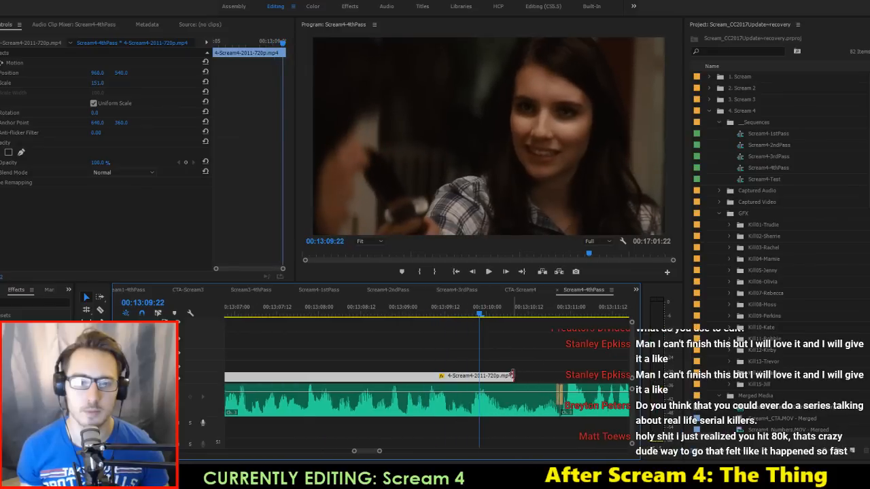
left_click_drag(512, 376, 557, 375)
left_click(340, 291)
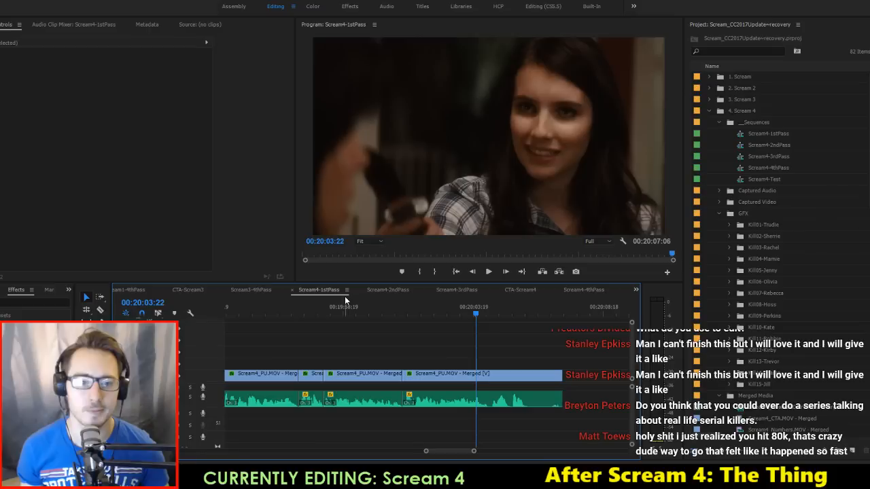
key("space")
left_click(582, 290)
Step: Split the extended phone-recording clip at 00:13:08:17
left_click(370, 312)
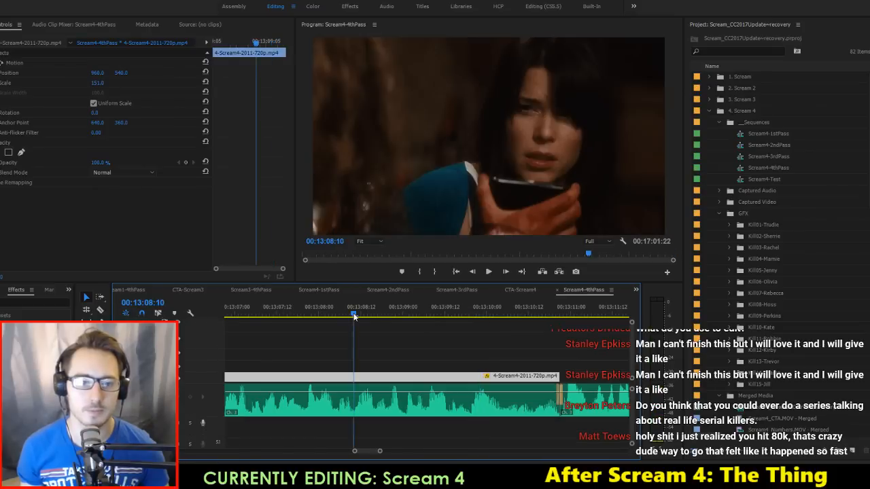
mouse_move(370, 312)
left_mouse_down()
mouse_move(310, 316)
mouse_move(372, 323)
left_mouse_up()
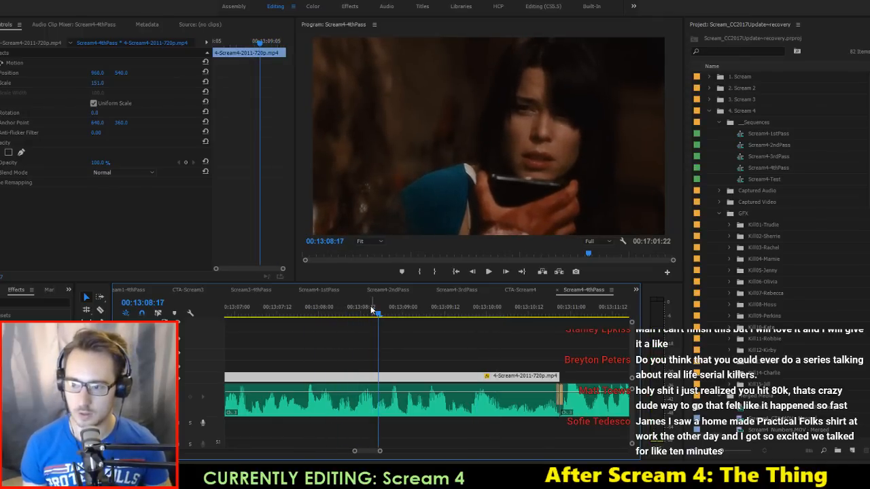
left_click(372, 310)
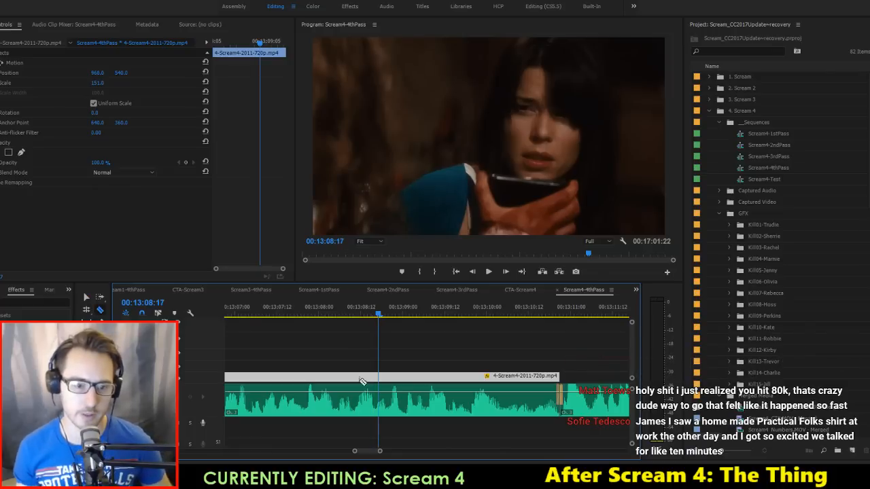
left_click(380, 379)
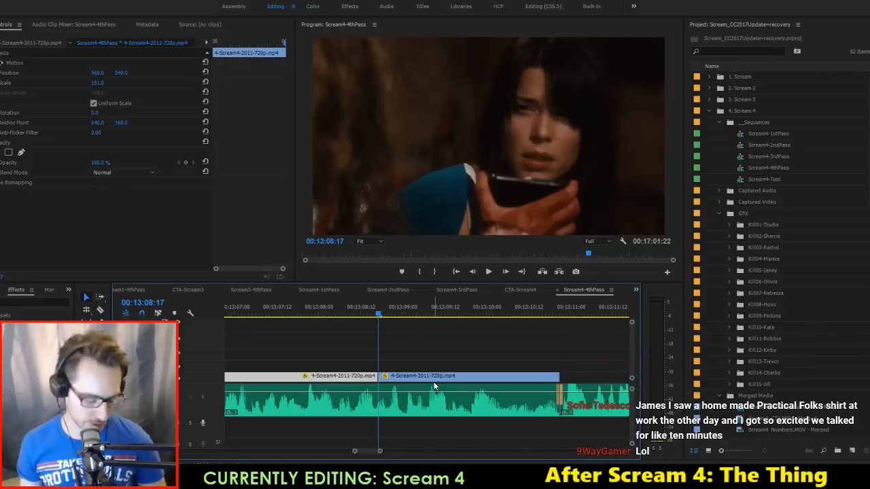
Step: Slip the clip starting at 00:13:08:17 to the shot of the woman in the plaid shirt, and save the project
key("v")
left_click_drag(490, 379, 462, 377)
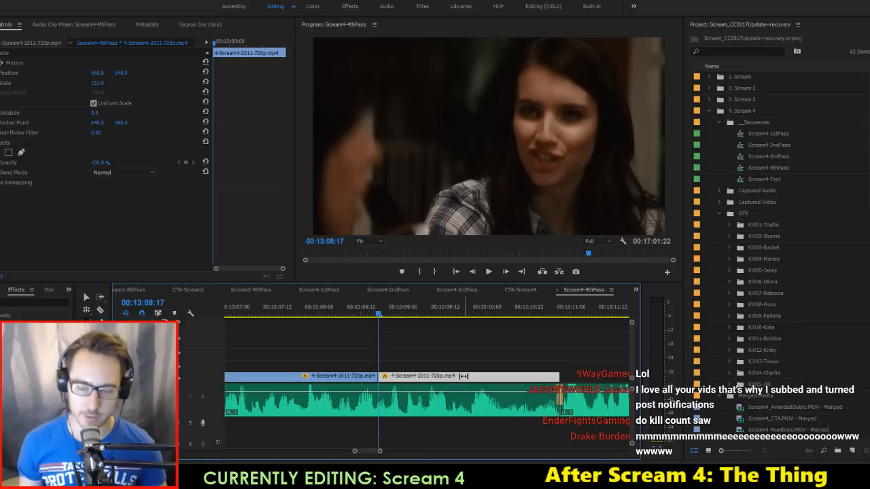
key("ctrl+s")
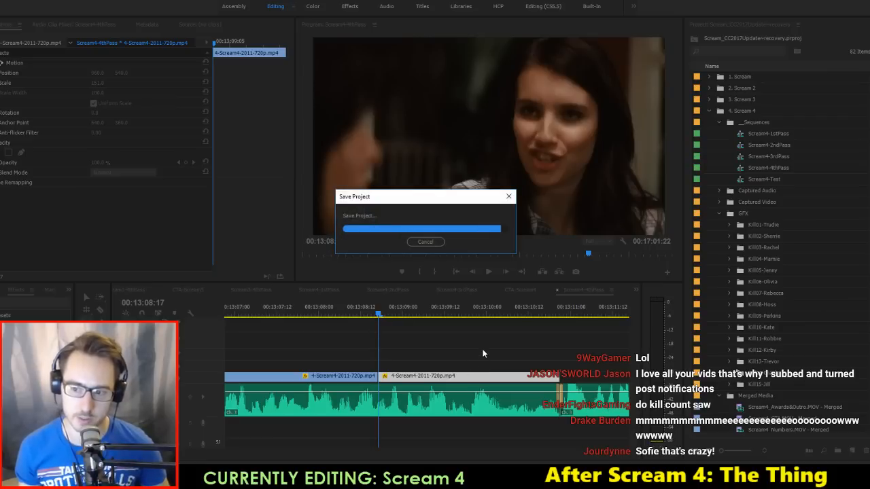
Step: Enlarge the video track, trim the stray phone shot from the plaid-shirt clip's end, and rate-stretch it to 94.23% to fill the space
double_click(204, 376)
left_click(434, 335)
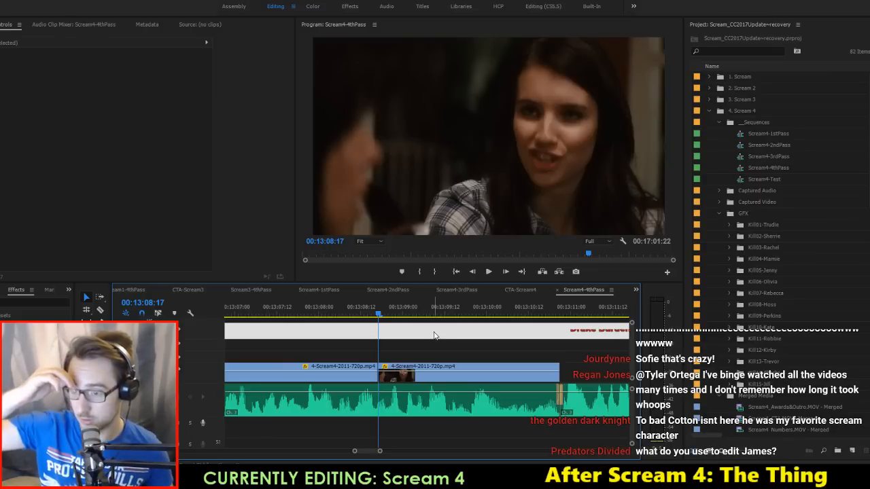
key("space")
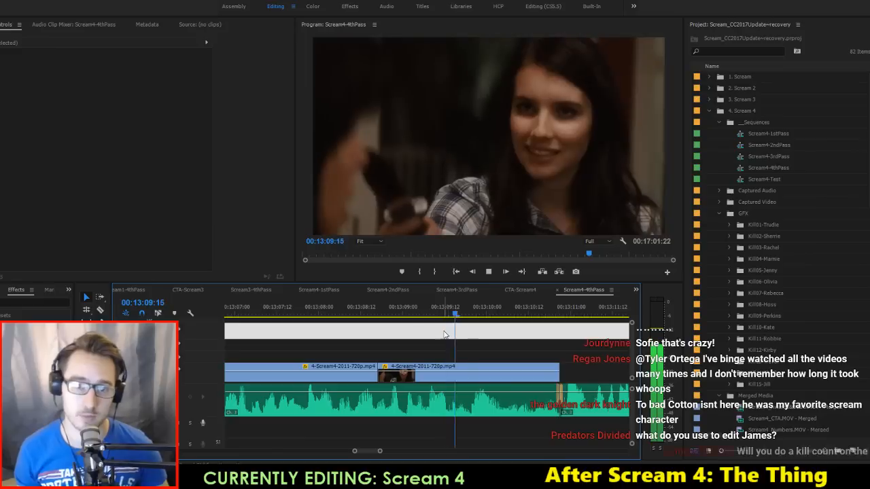
left_click(543, 314)
left_click_drag(550, 318, 552, 318)
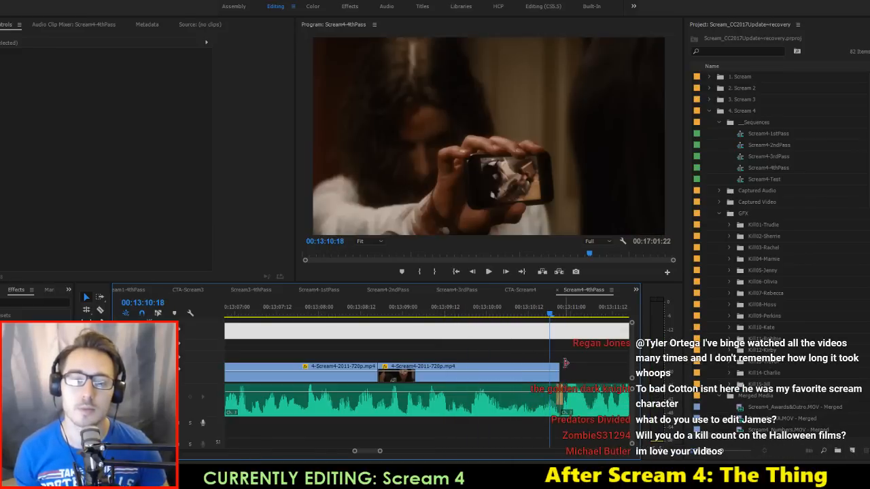
mouse_move(565, 363)
left_mouse_down()
mouse_move(553, 365)
mouse_move(559, 371)
left_mouse_up()
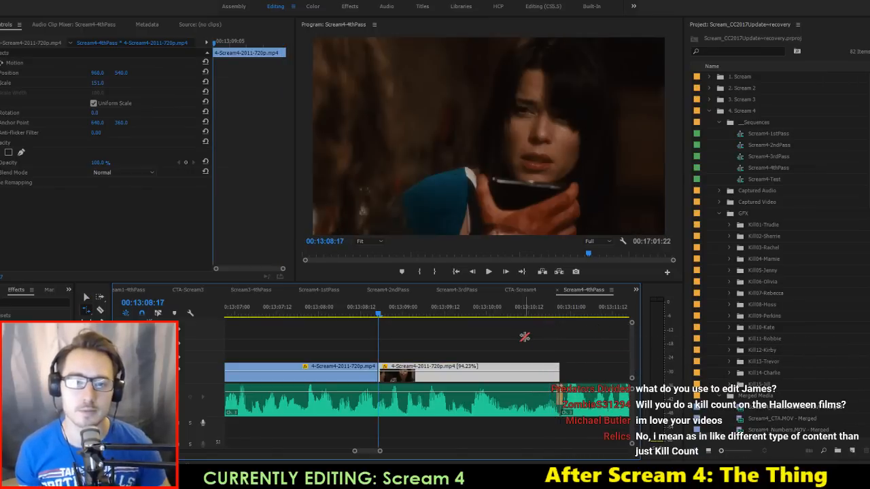
Step: Play the narration beyond the retimed plaid-shirt clip, return to the cut at 00:13:10:21, and save the project
key("space")
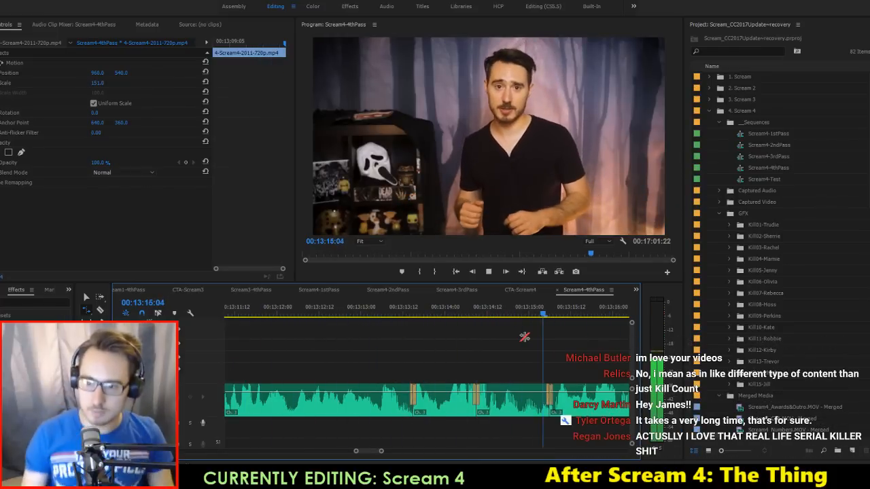
key("Up")
key("ctrl+s")
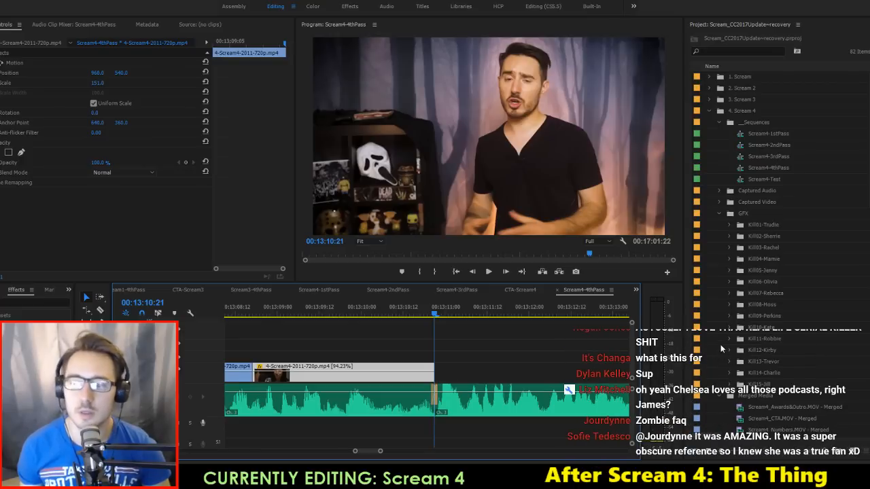
Step: Open 4-Scream4-2011-720p.mp4 as the source and play the scene of the plaid-shirted woman holding the gun, up to the kiss
scroll(777, 366, "down", 5)
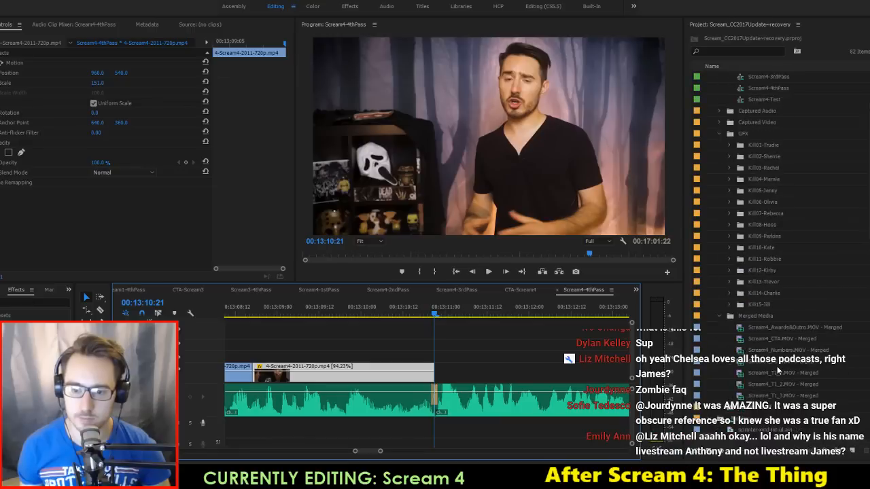
double_click(745, 376)
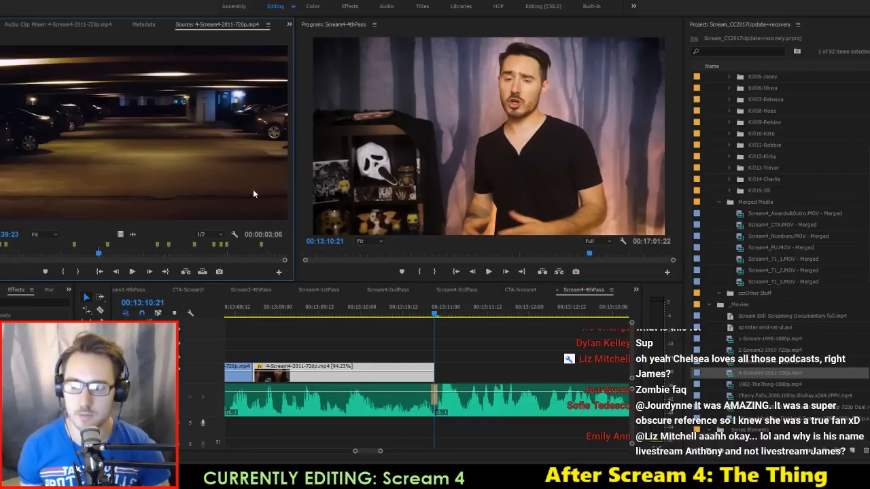
left_click_drag(204, 255, 226, 259)
key("space")
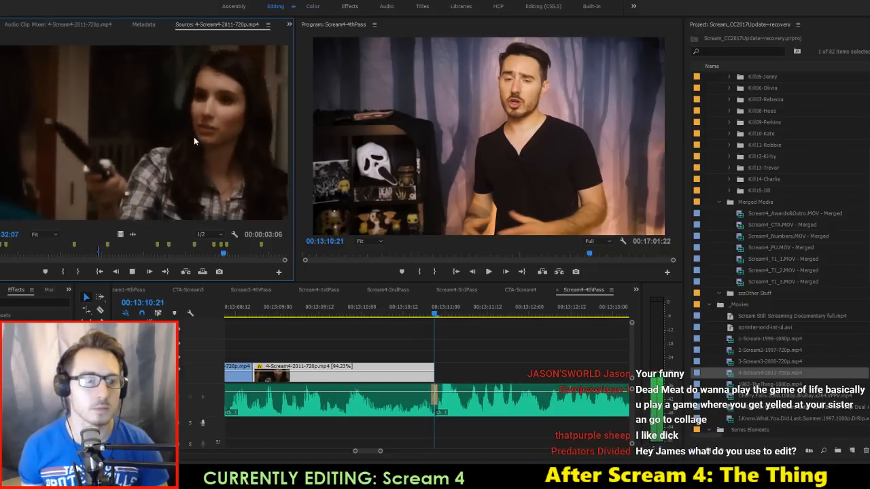
key("space")
key("space")
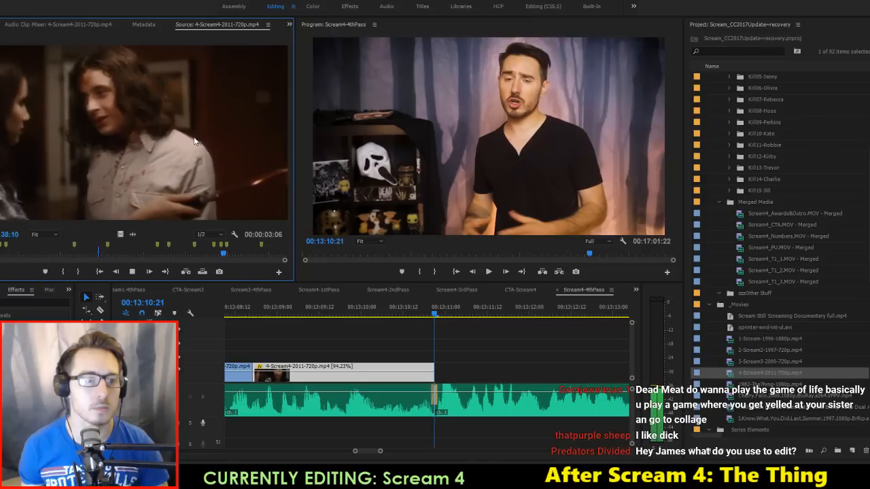
Step: Mark in and out points around the kissing shot in the source movie for a 00:00:01:02 selection
key("i")
key("i")
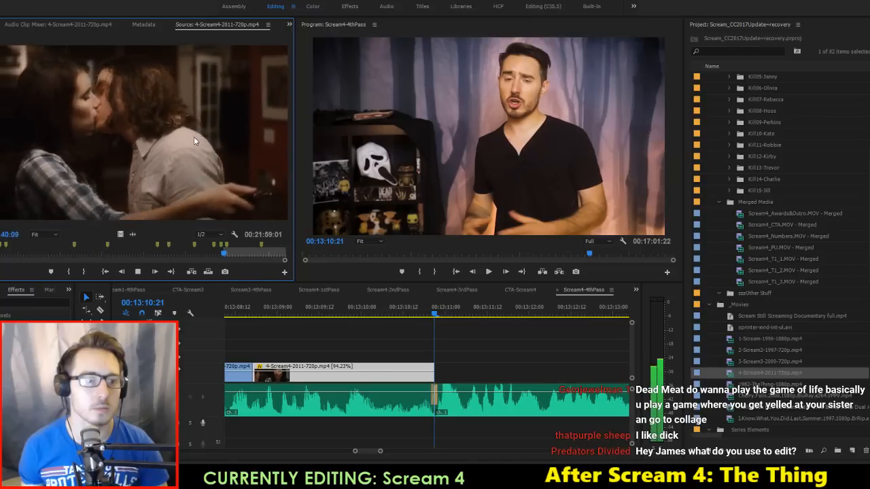
key("o")
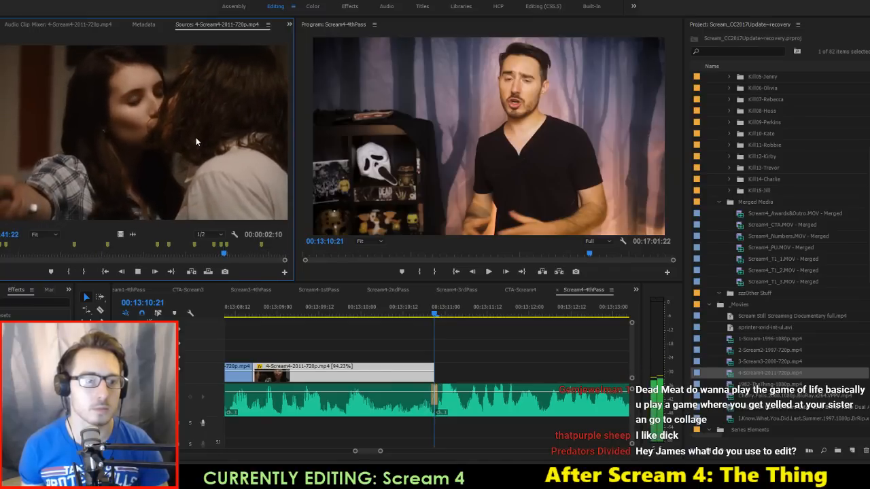
key("space")
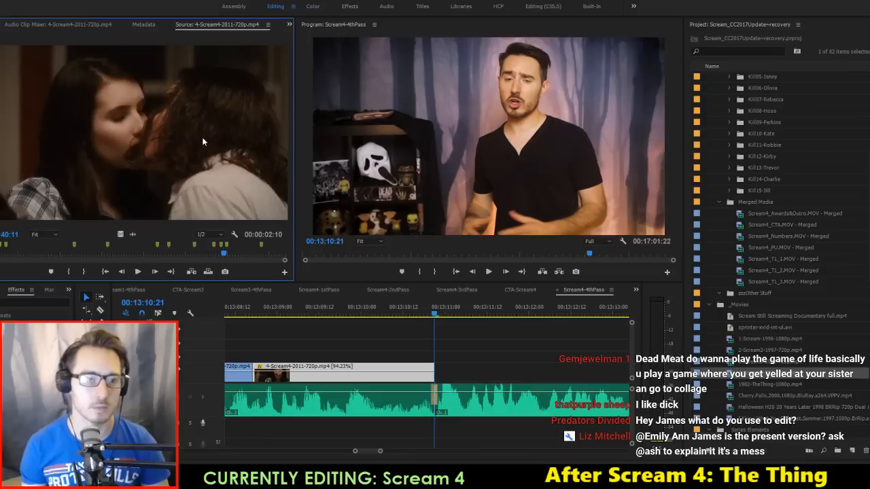
key("i")
key("space")
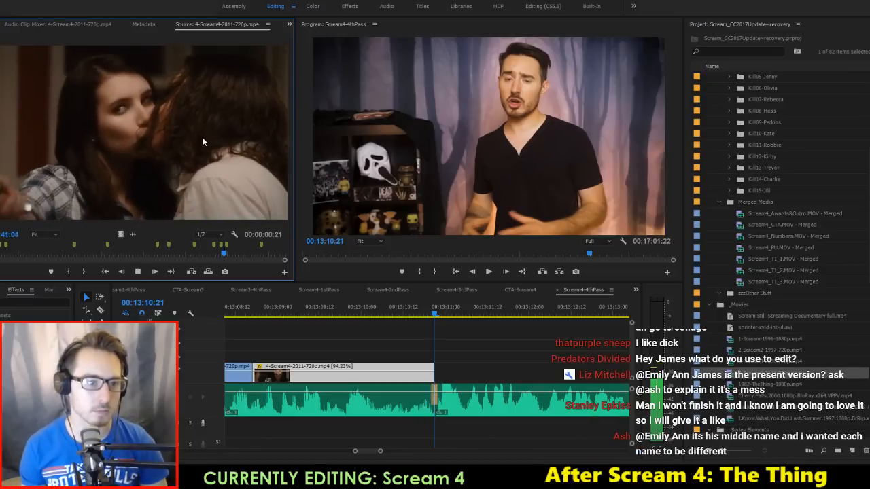
key("space")
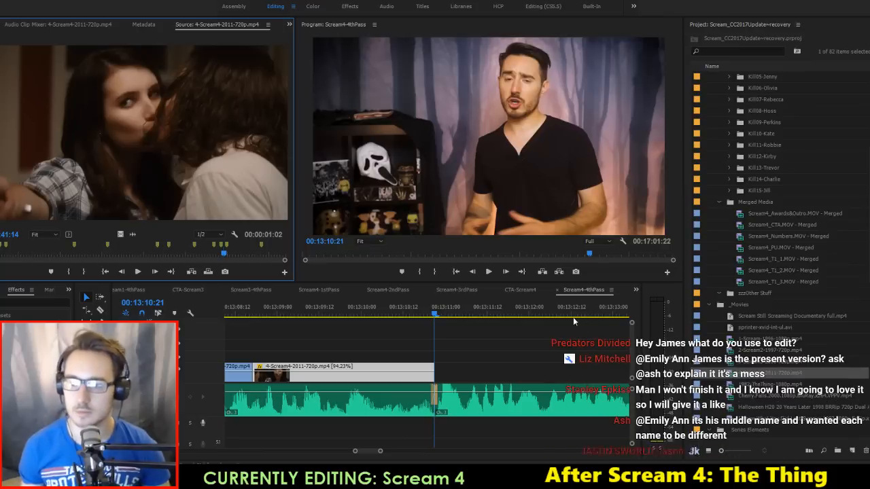
Step: Place the marked kissing shot at the narration cut at 00:13:13:15 and extend its end to the narration cut just after 00:13:15:00
scroll(539, 356, "down", 3)
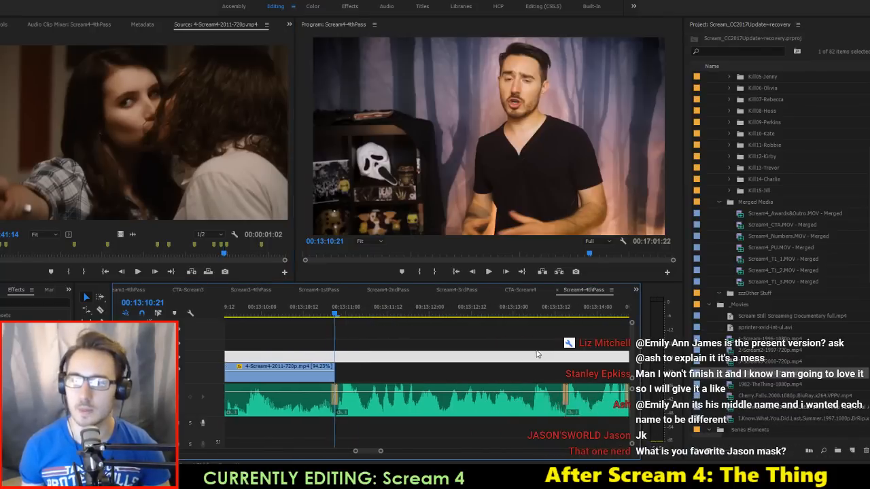
key("Down")
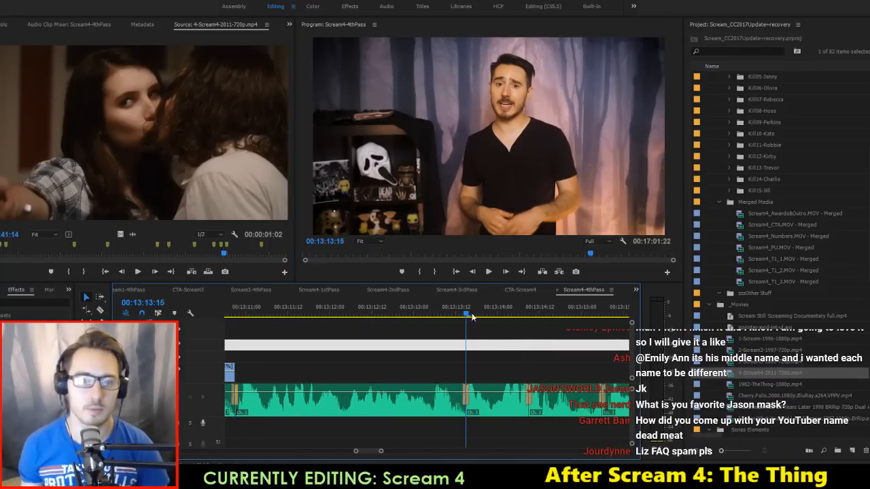
key("space")
left_click_drag(232, 264, 473, 389)
key("space")
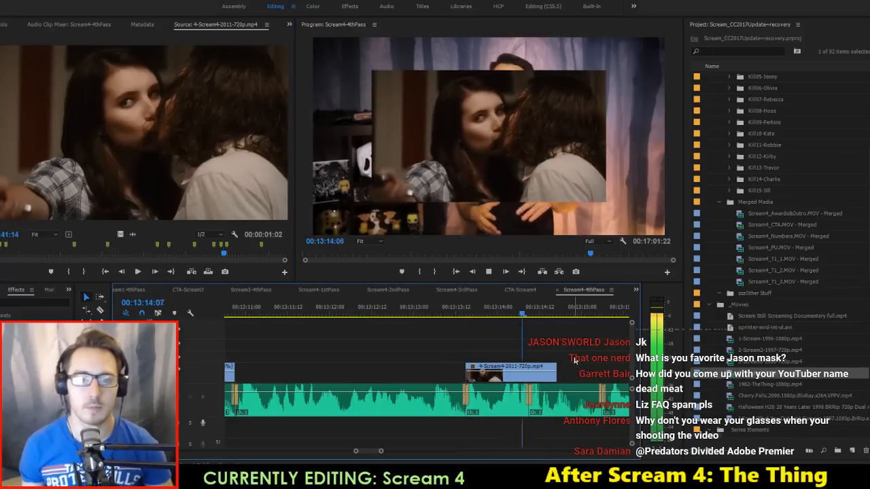
key("space")
left_click_drag(613, 377, 613, 377)
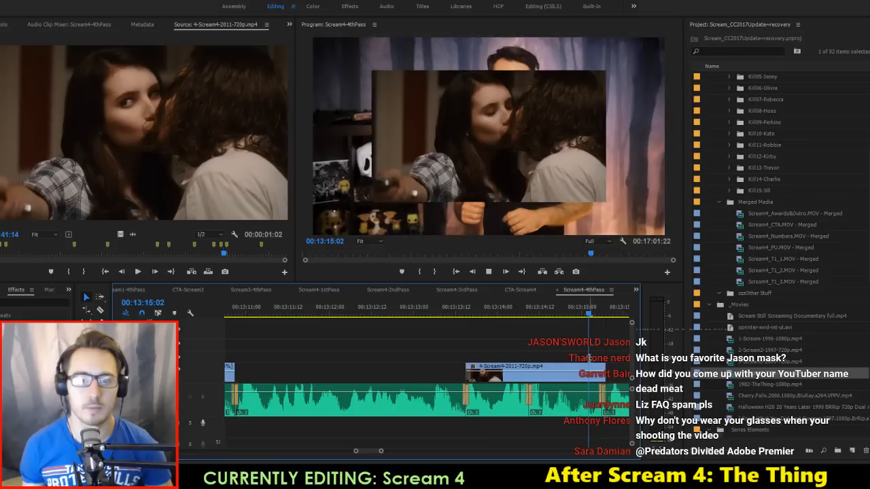
key("space")
Step: Extend the kissing clip's start back to the end of the 94.23% clip, play it through, and save the project
key("space")
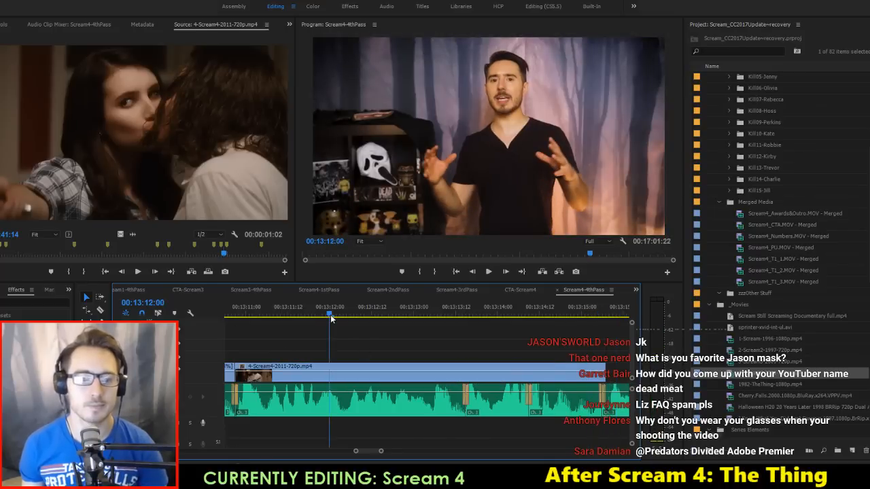
key("Up")
key("space")
scroll(340, 306, "down", 1)
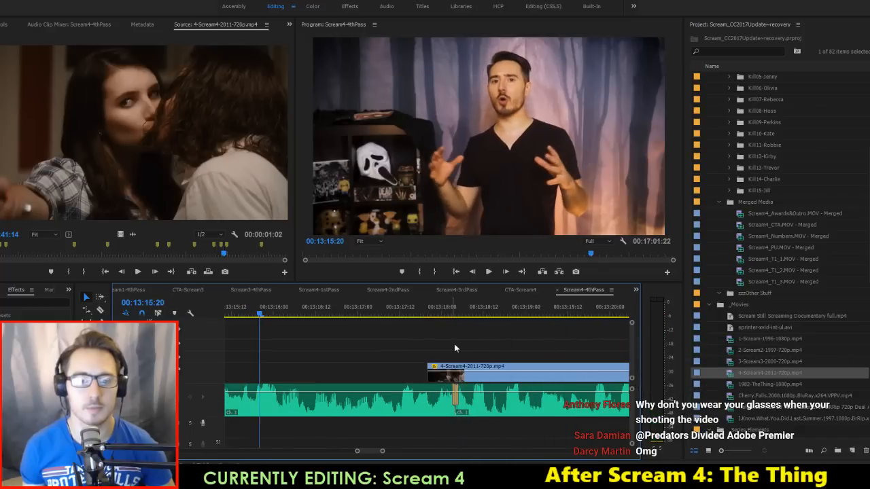
scroll(306, 329, "up", 2)
key("ctrl+s")
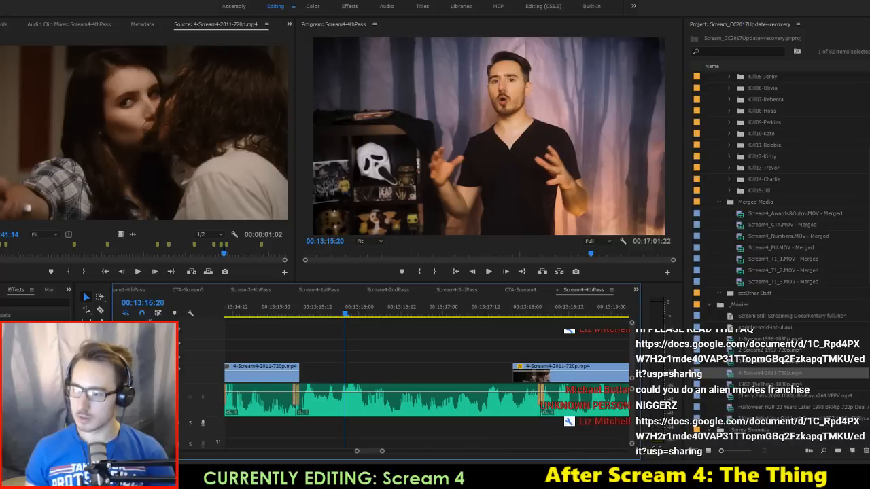
key("ctrl+s")
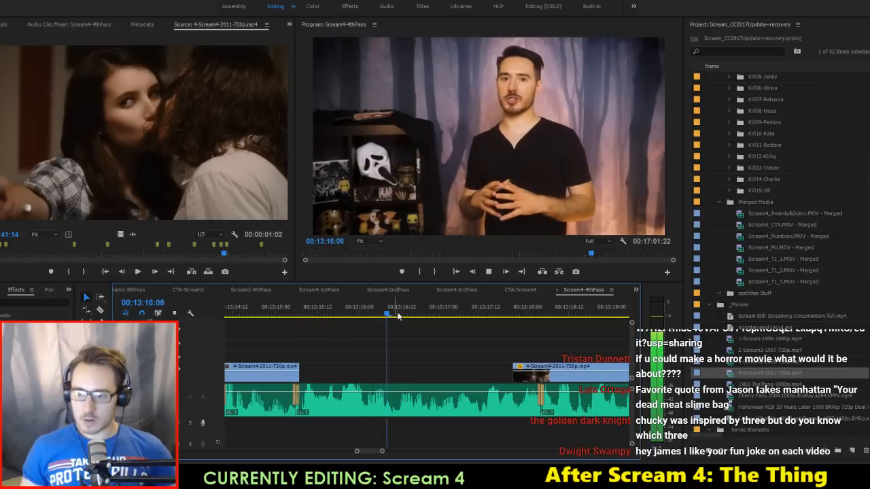
Step: Play through the gap after the kissing clip, mark a 00:00:01:14 source selection following the kiss, and place its video directly after that clip
key("space")
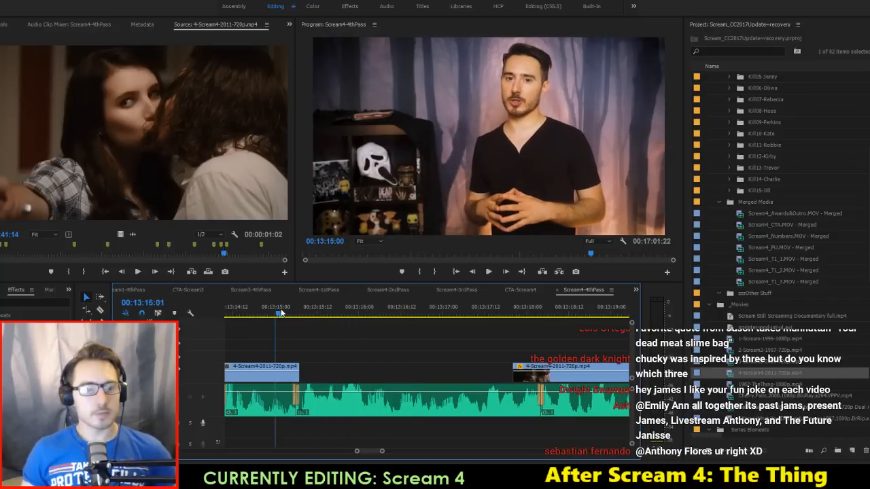
left_click_drag(281, 312, 301, 320)
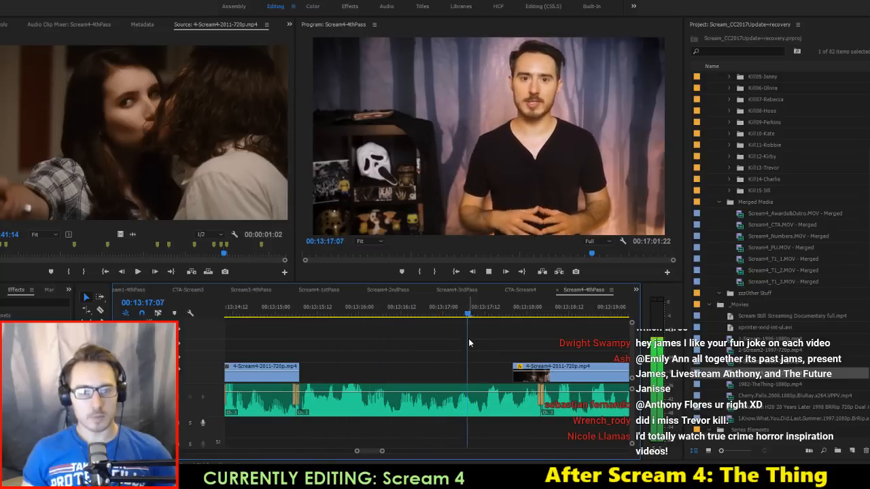
key("space")
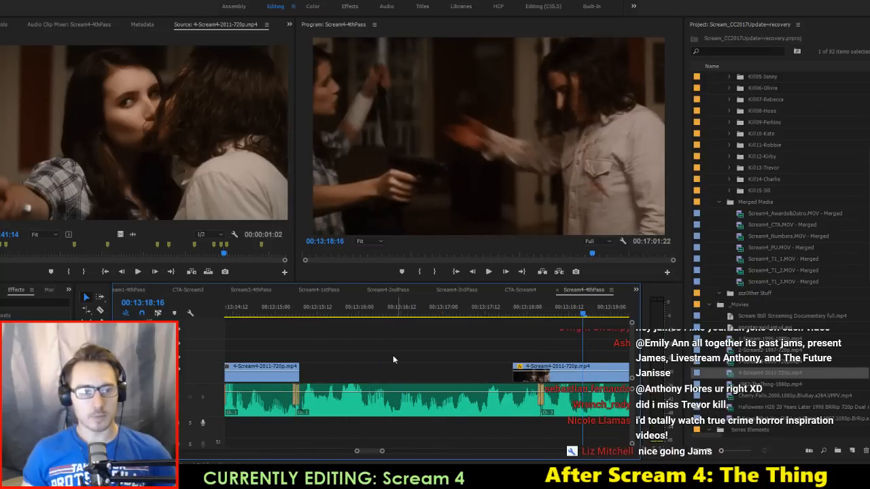
left_click(212, 211)
key("space")
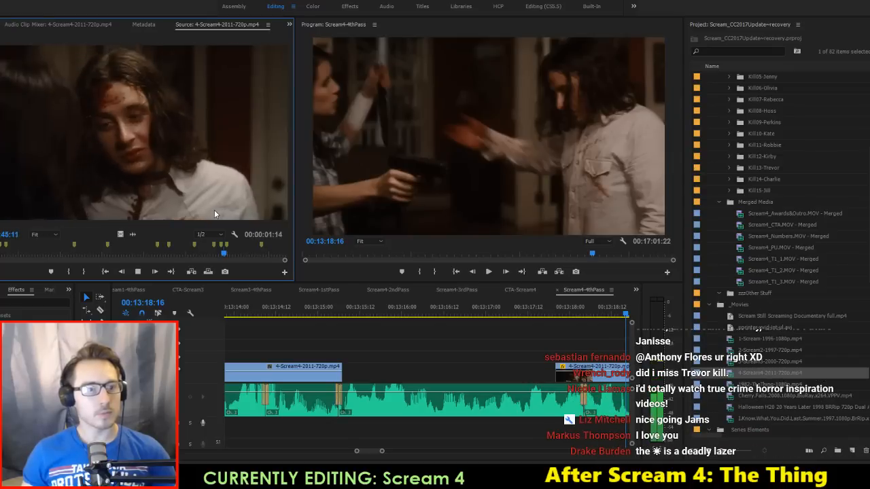
left_click_drag(120, 233, 342, 375)
Step: Extend the new clip's end to meet the next movie clip just before 00:13:18:00, and play it against the narration
left_click_drag(304, 316, 428, 334)
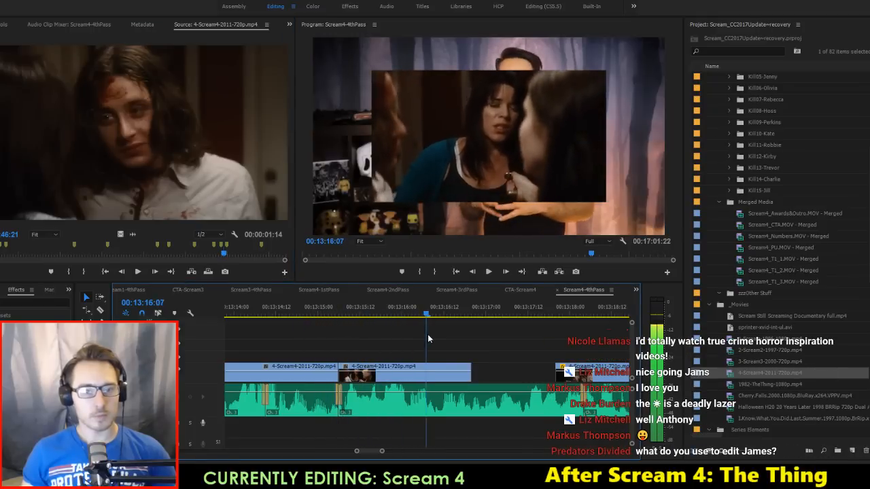
left_click_drag(474, 374, 556, 374)
key("space")
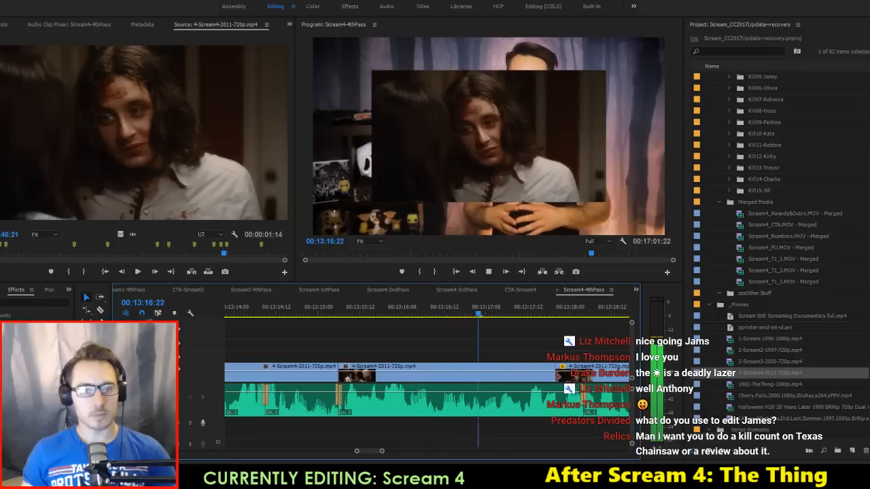
Step: Slip the footage of the movie clip under the playhead and roll its ending cut back to 00:13:17:11
key("y")
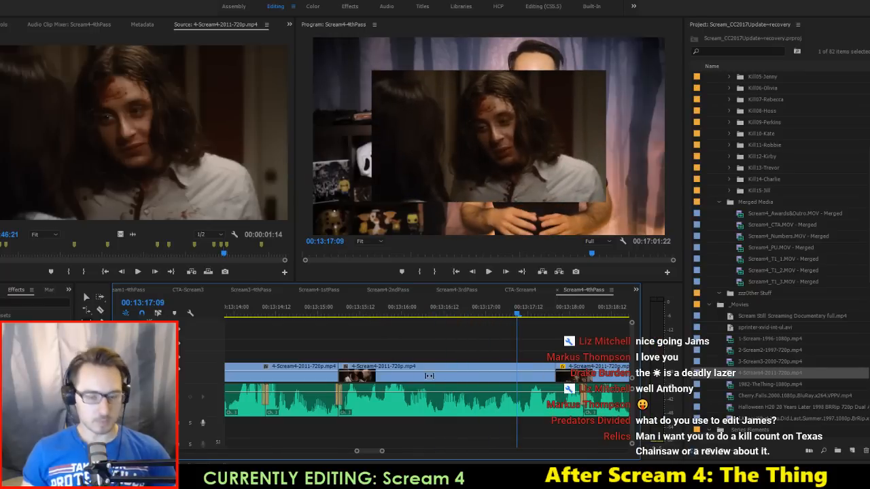
left_click_drag(435, 377, 497, 377)
left_click(357, 314)
left_click_drag(362, 314, 502, 335)
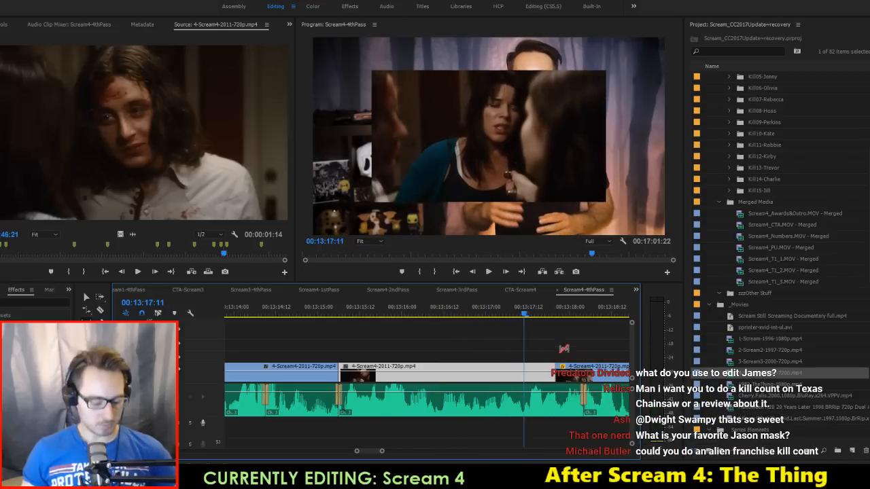
left_click_drag(562, 376, 537, 375)
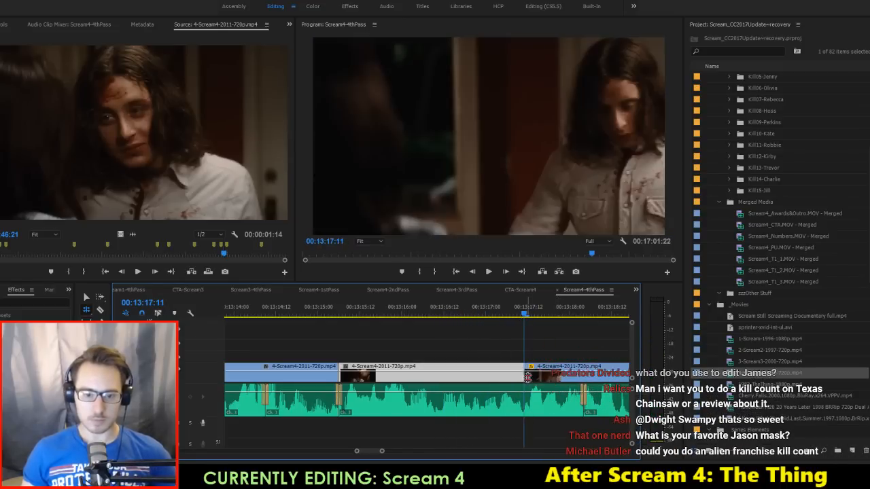
Step: Extend the movie clip ending at 00:13:20:16 to the next clip to close the gap, and play across the edit
key("space")
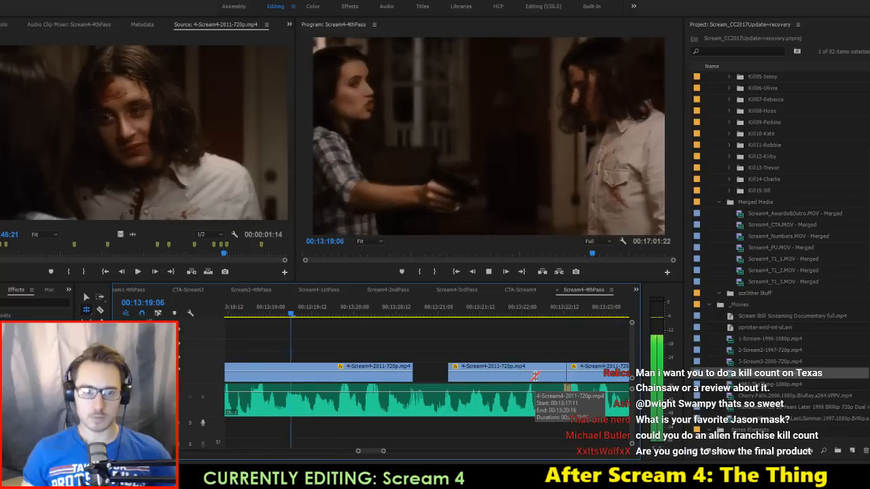
key("space")
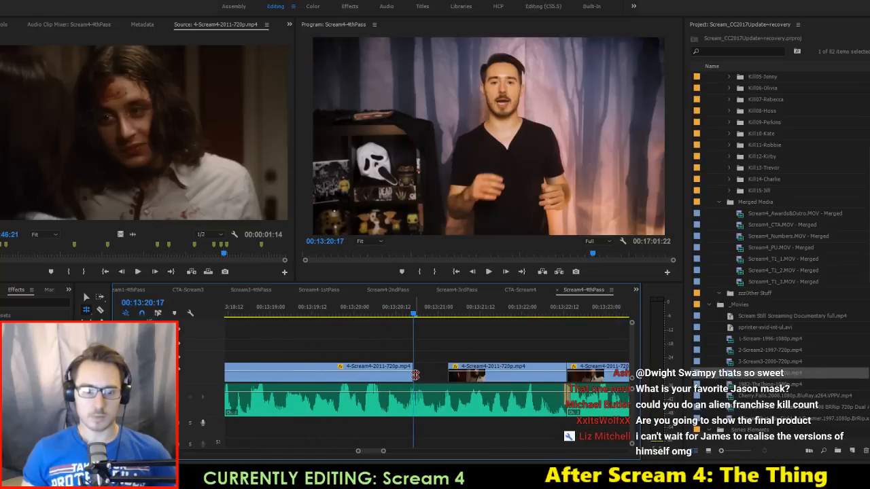
left_click_drag(415, 376, 493, 379)
key("space")
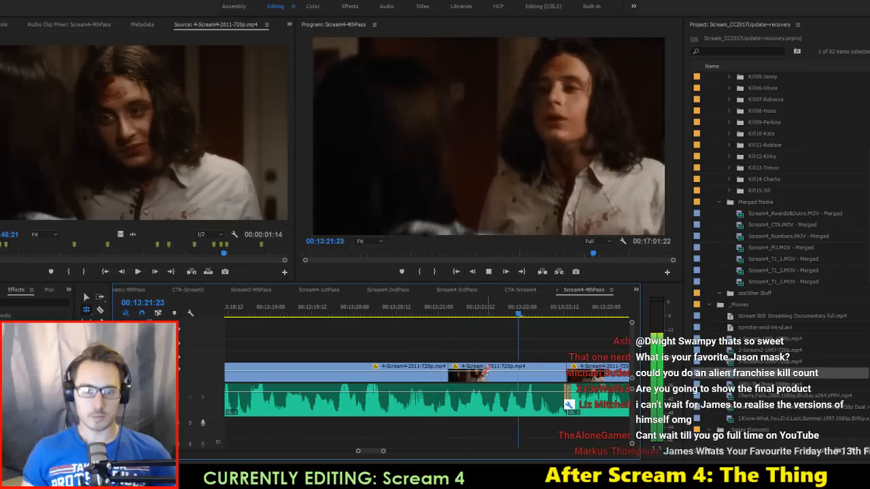
key("space")
Step: Move the movie clip near 00:13:21 back to start at 00:13:19:17 and extend its end to the following clip
scroll(484, 355, "up", 5)
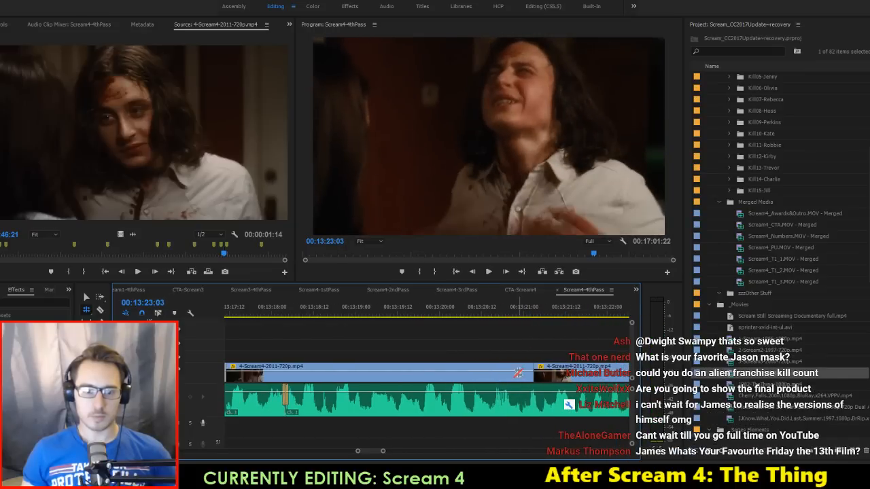
left_click_drag(437, 315, 409, 336)
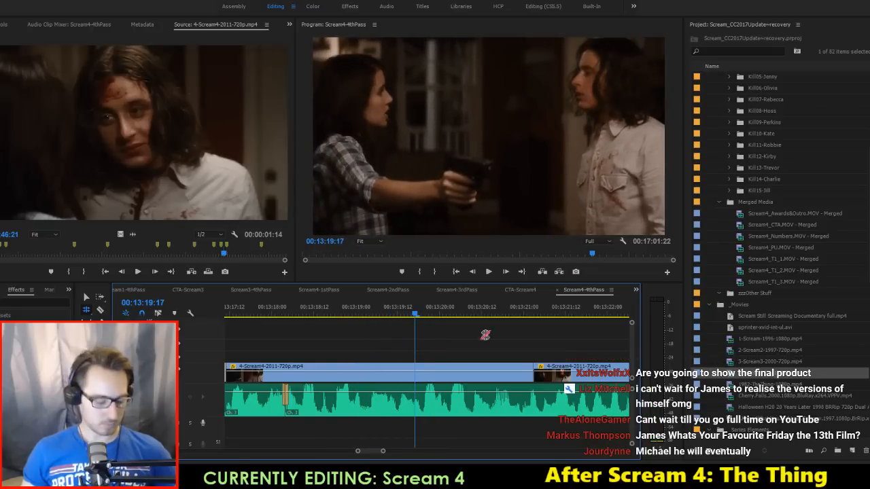
left_click_drag(488, 382, 579, 379)
key("space")
scroll(533, 354, "down", 1)
key("space")
key("space")
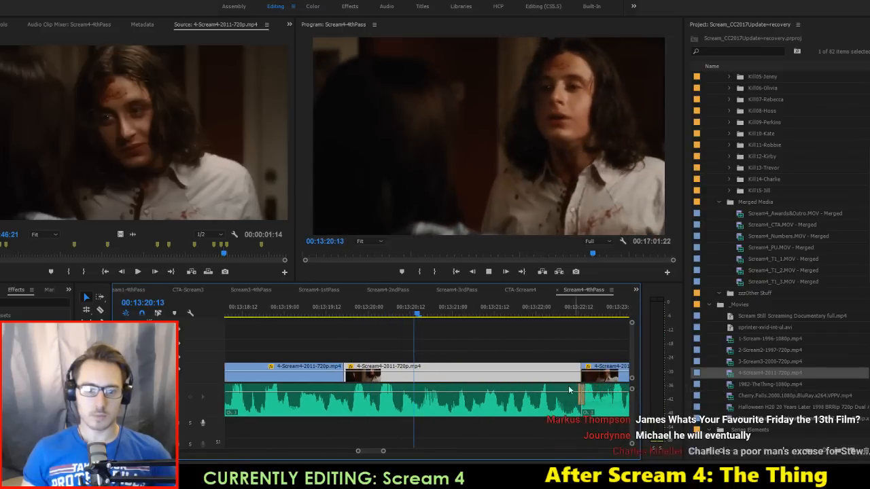
key("space")
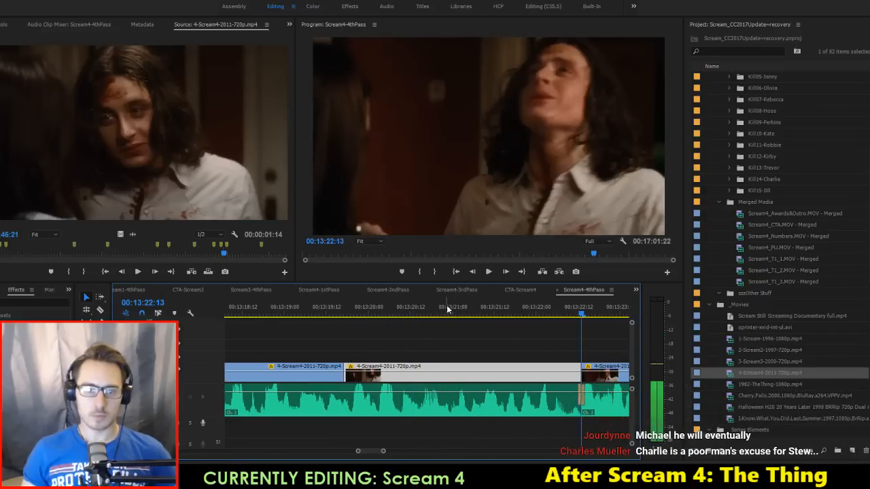
Step: Split the moved clip at 00:13:21:01, slip the footage of its second part, and play back the result
left_click_drag(405, 313, 456, 322)
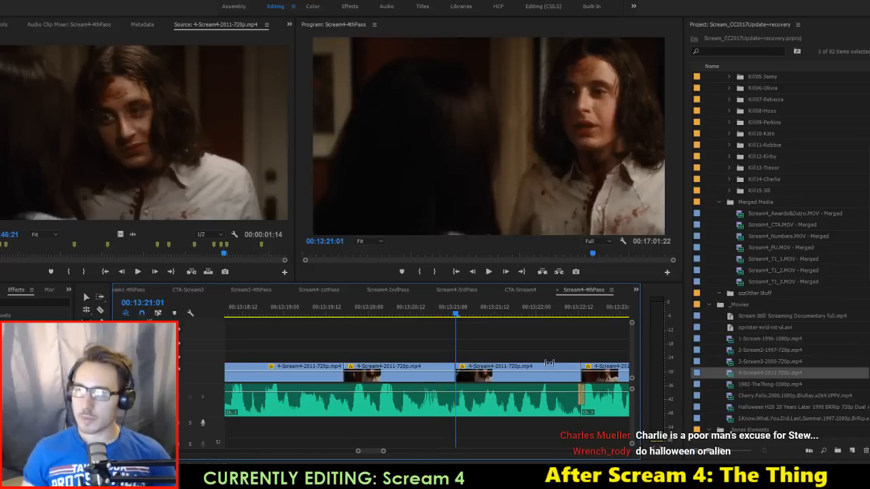
left_click_drag(532, 379, 420, 363)
key("space")
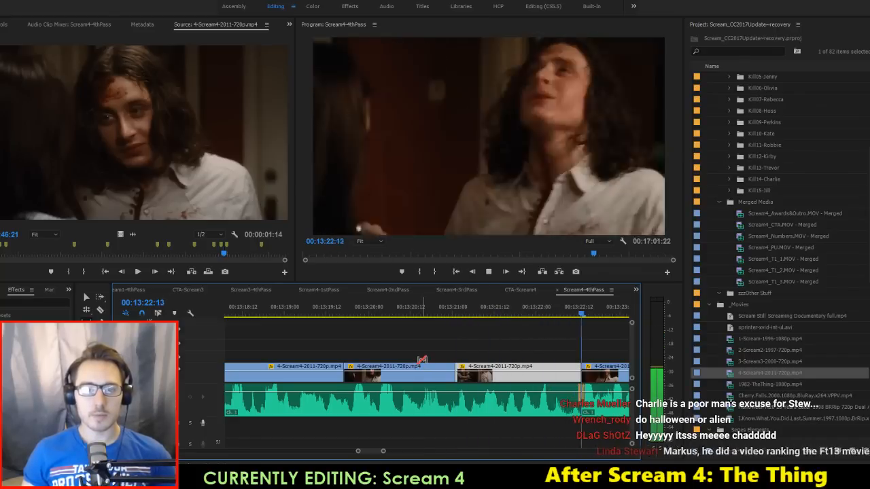
key("v")
key("space")
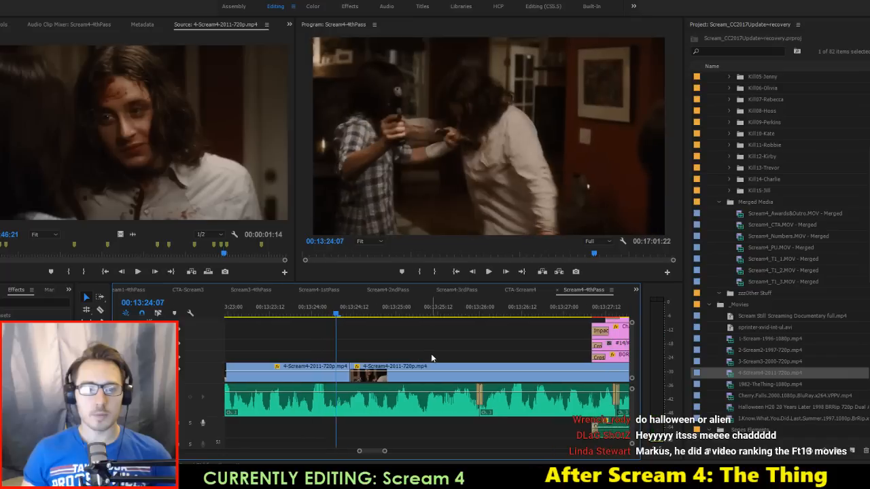
Step: Play back the stabbing clips up to the Charlie Walker title card to check their timing
scroll(431, 354, "up", 2)
mouse_move(339, 368)
left_mouse_down()
mouse_move(395, 368)
mouse_move(335, 368)
left_mouse_up()
key("space")
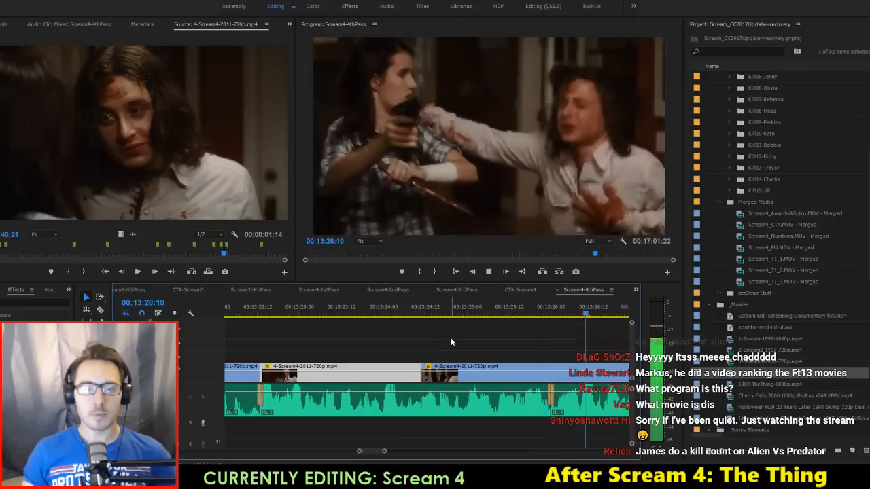
key("space")
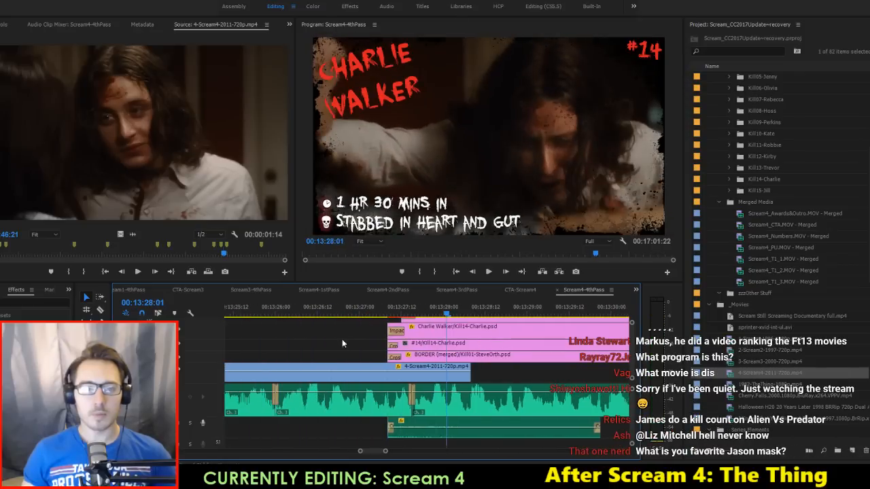
Step: Move the short stabbing clip ahead of the last one to start at 00:13:27:00, and delete the leftover clip before it
scroll(342, 339, "up", 5)
left_click(413, 374)
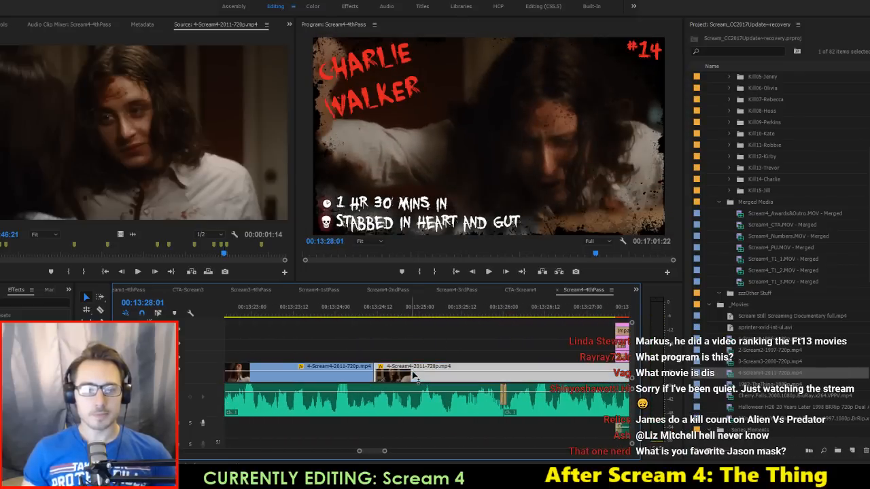
scroll(486, 370, "down", 8)
scroll(468, 373, "down", 4)
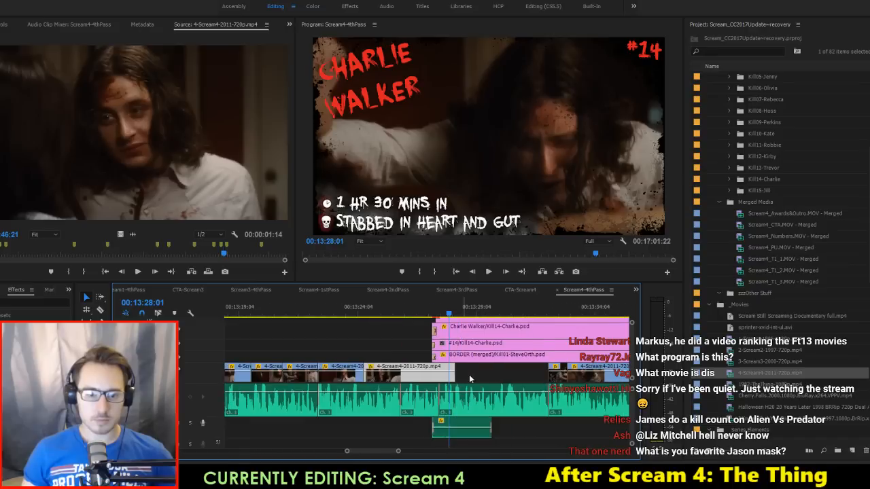
left_click_drag(411, 376, 417, 378)
left_click_drag(374, 352, 410, 373)
key("Delete")
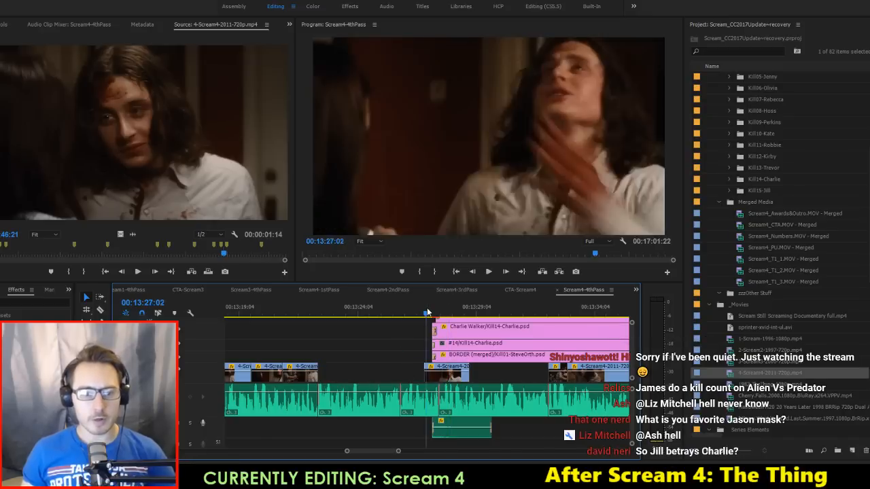
Step: Trim the stabbing clip's end at the stab, 00:13:28:11, shift the clip back to end at 00:13:27:08, and save the project
left_click(446, 307)
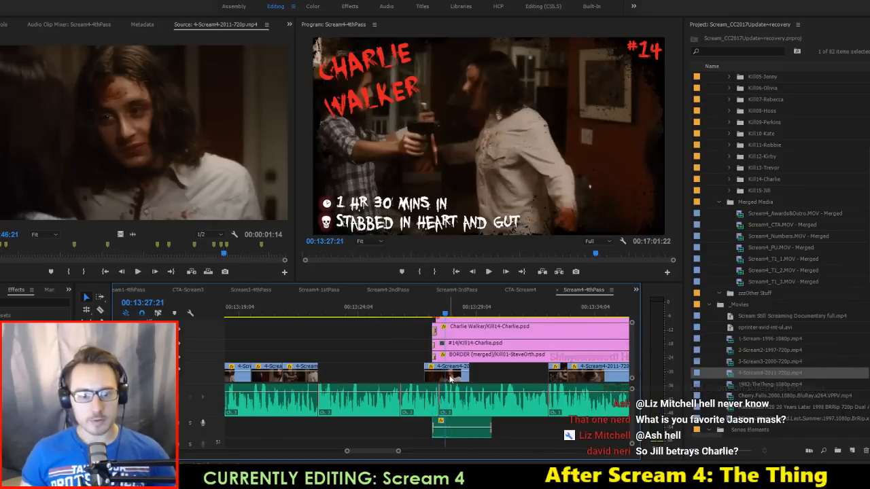
key("space")
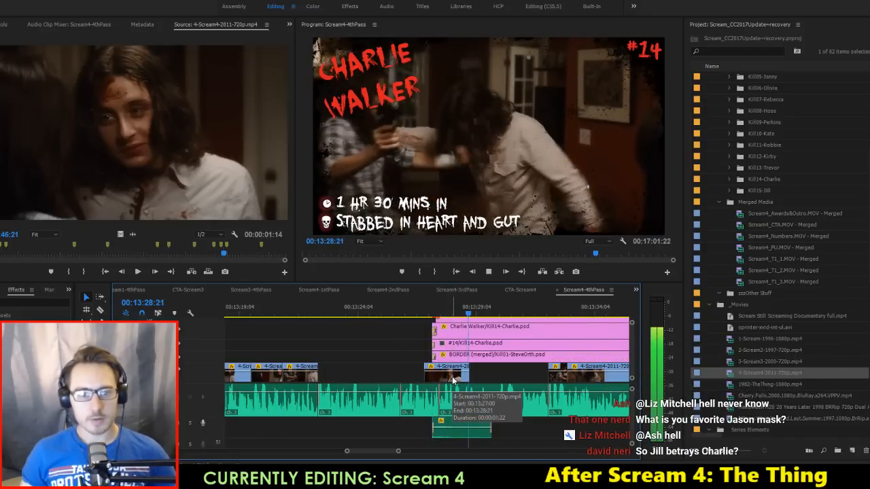
key("j")
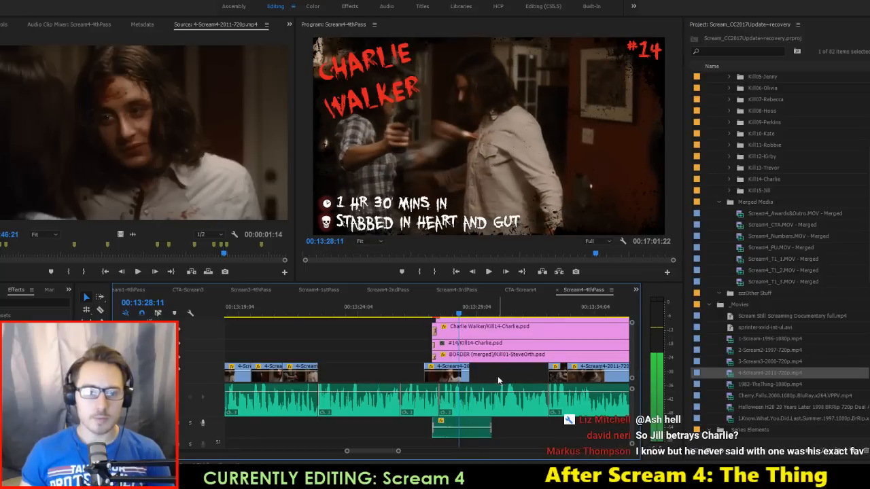
left_click_drag(462, 374, 421, 377)
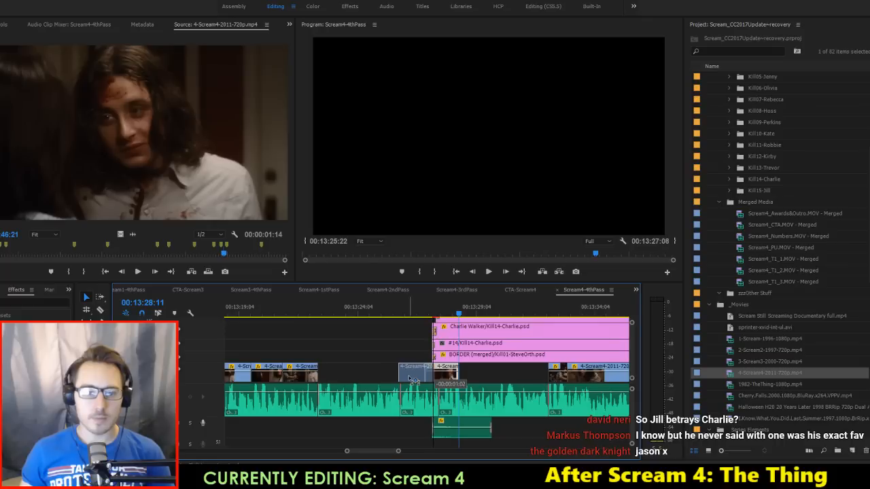
left_click_drag(412, 379, 408, 381)
key("ctrl+s")
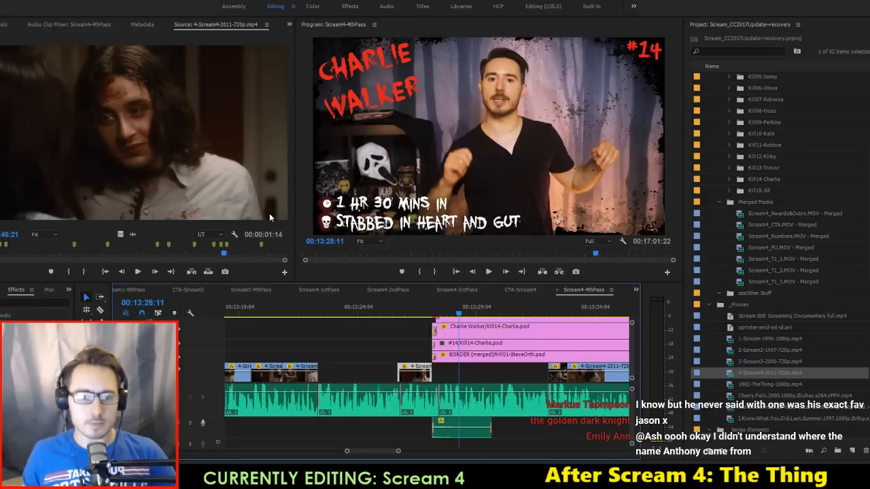
Step: Extend the stabbing clip's end to the following clip and its start to the preceding clip, filling both gaps
key("Up")
key("Up")
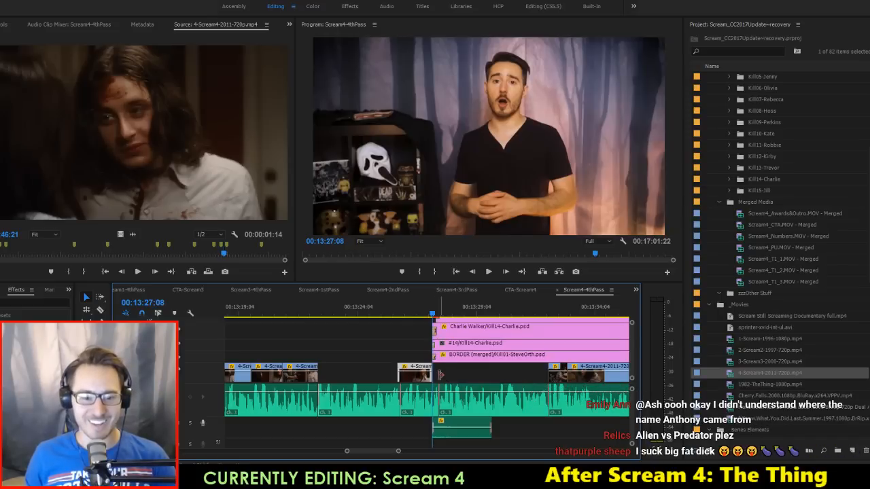
left_click_drag(436, 371, 610, 369)
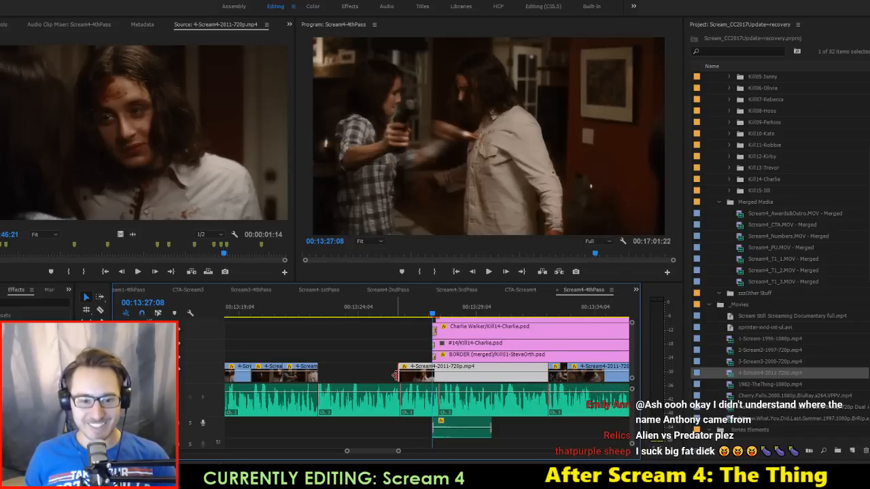
left_click_drag(394, 374, 327, 365)
key("Up")
key("space")
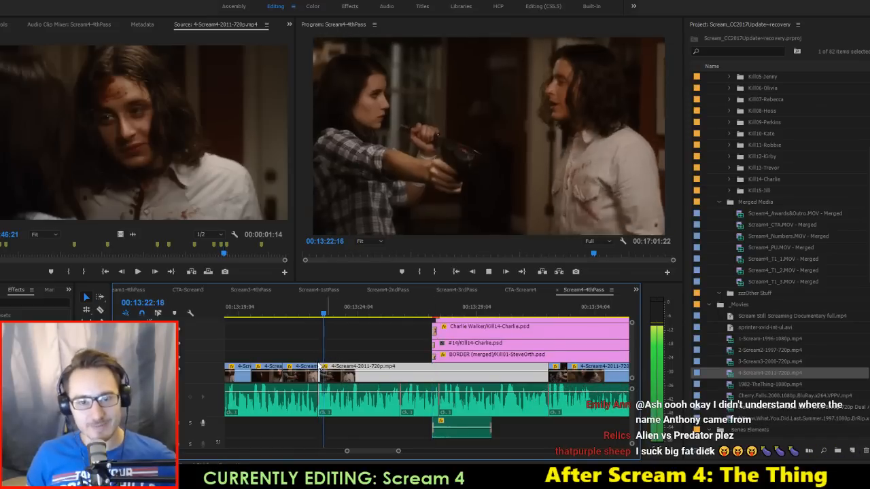
Step: Roll the cut at the start of the extended stabbing clip to 00:13:22:21 and play through to the title card
left_click_drag(288, 313, 327, 320)
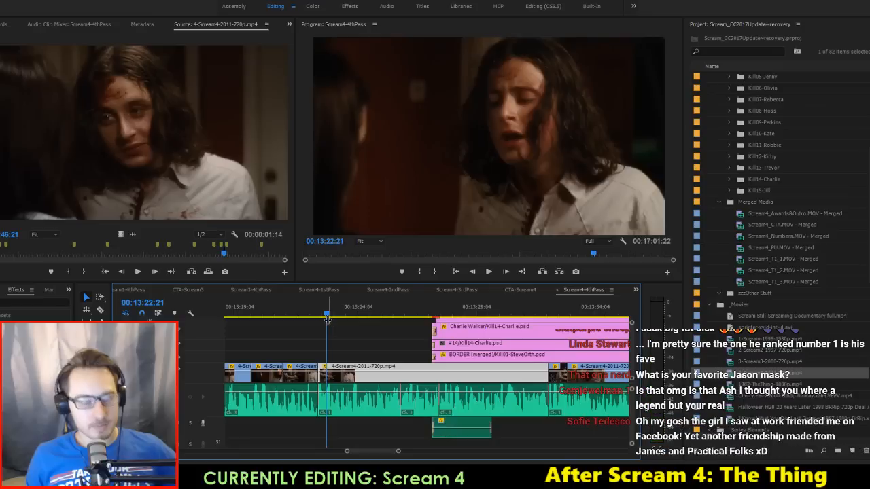
left_click_drag(319, 372, 326, 368)
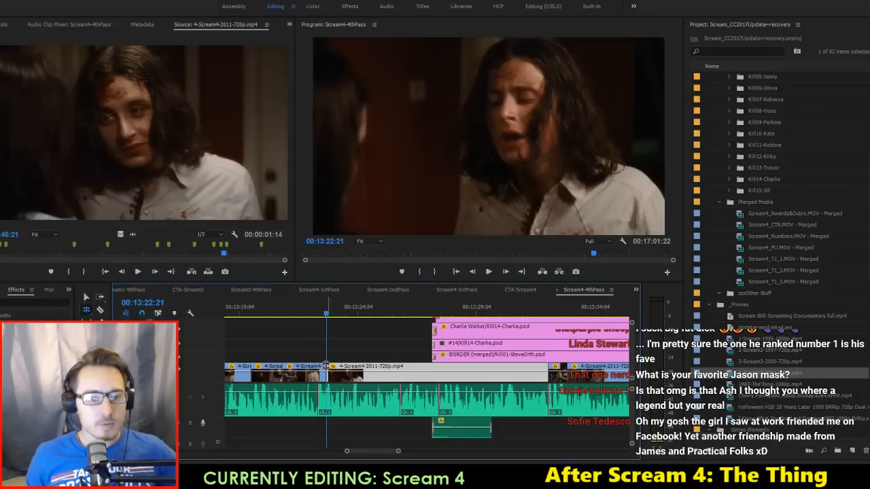
key("space")
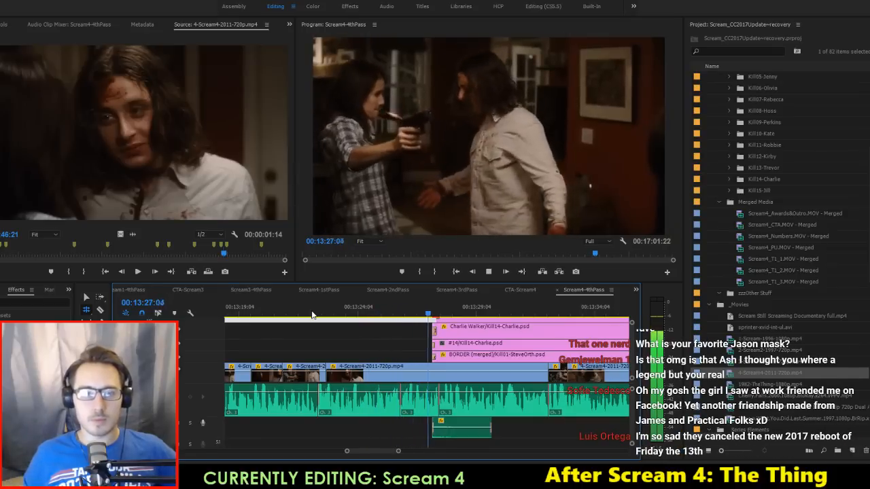
key("space")
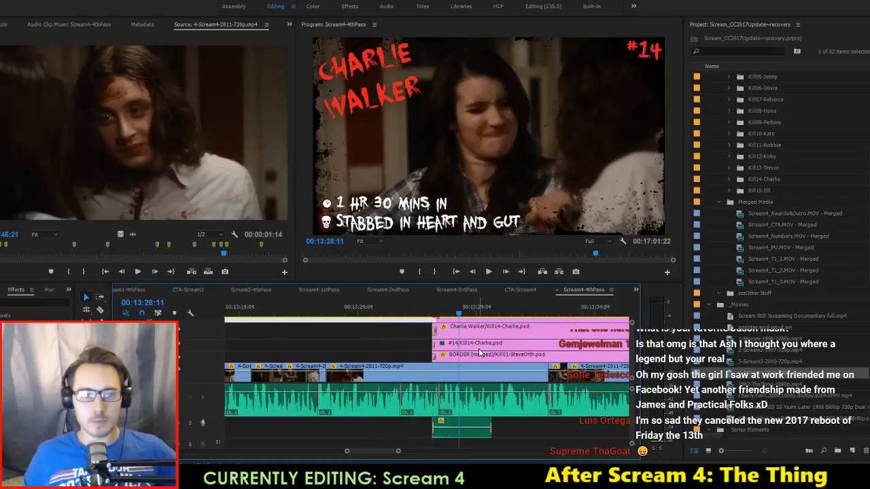
Step: Split the stabbing clip at 00:13:27:19, slip the footage of its second part, and review the playback
left_click(440, 316)
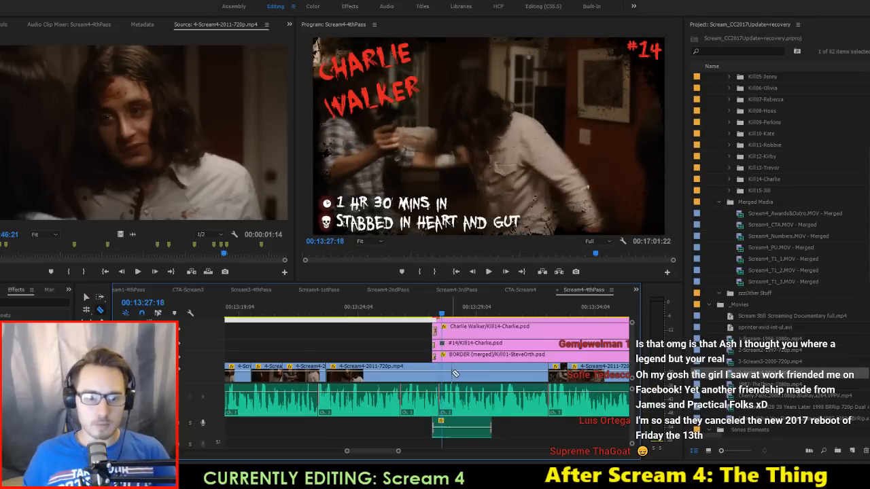
key("Right")
left_click(445, 373)
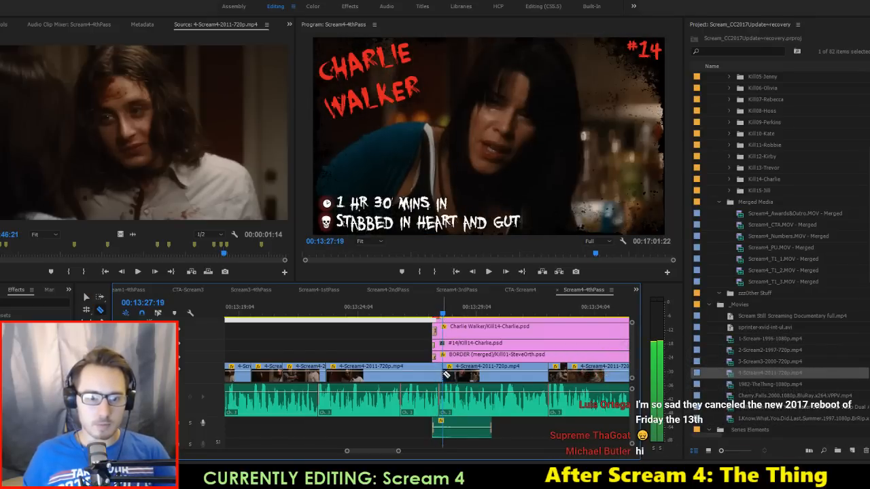
mouse_move(501, 371)
left_mouse_down()
mouse_move(488, 381)
mouse_move(501, 381)
left_mouse_up()
key("space")
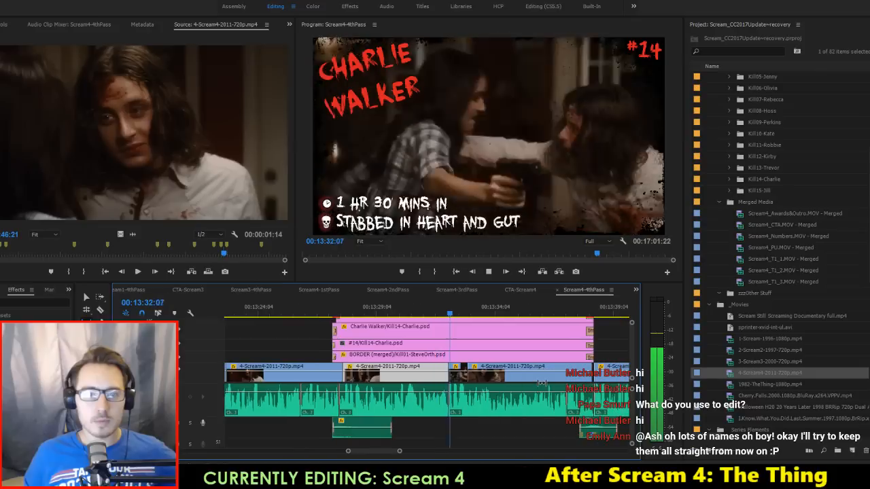
key("space")
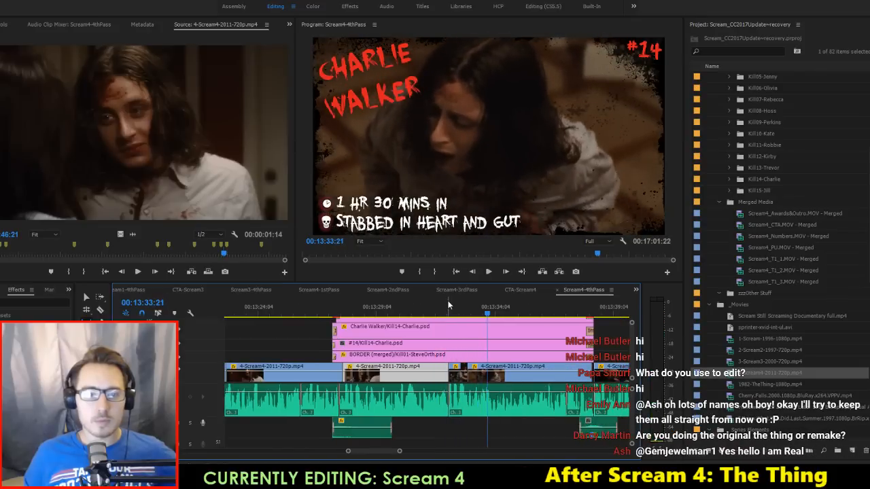
left_click(446, 312)
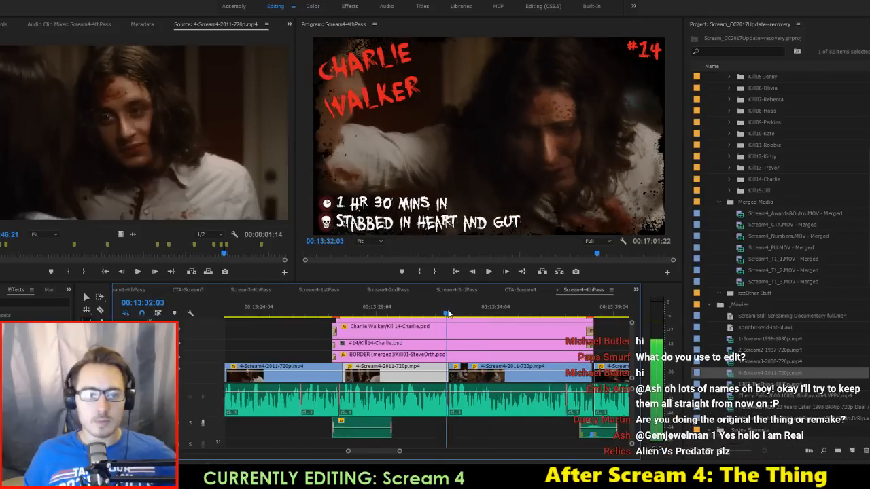
Step: Play through the rest of the Charlie Walker title card, step to its end at 00:13:38:08, and save the project
key("space")
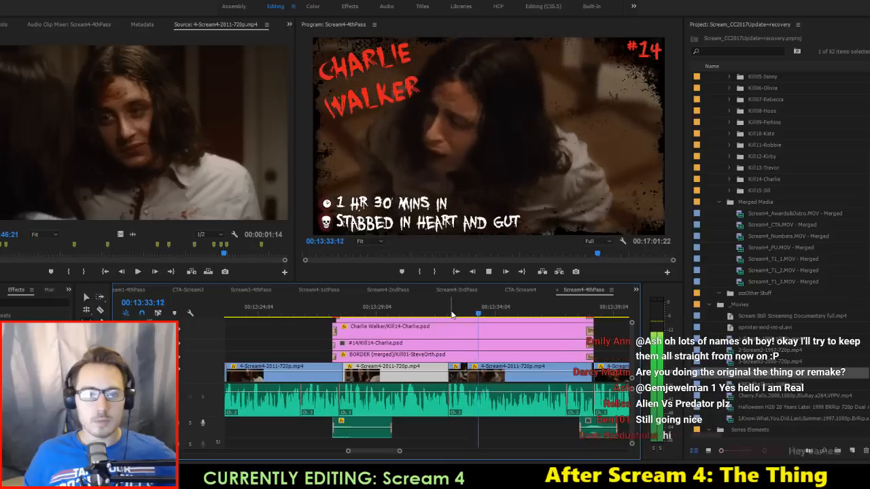
scroll(540, 356, "down", 3)
key("v")
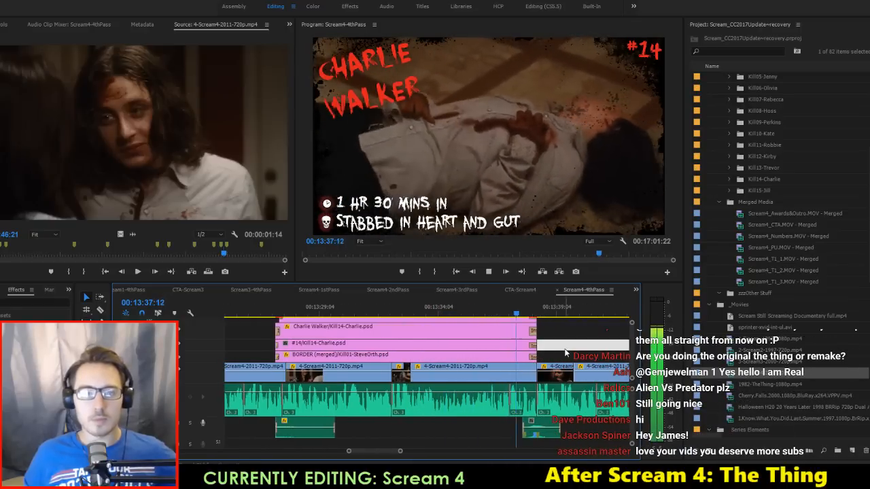
key("space")
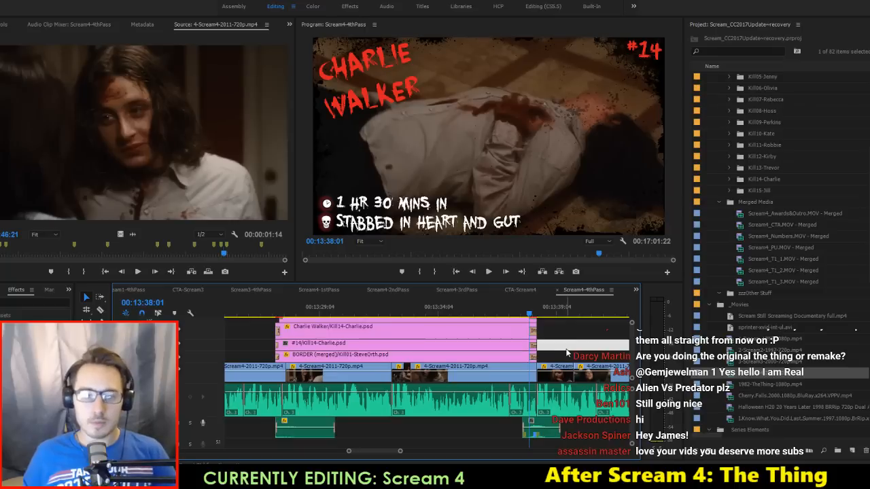
key("Right")
key("Right")
key("Right")
key("Right")
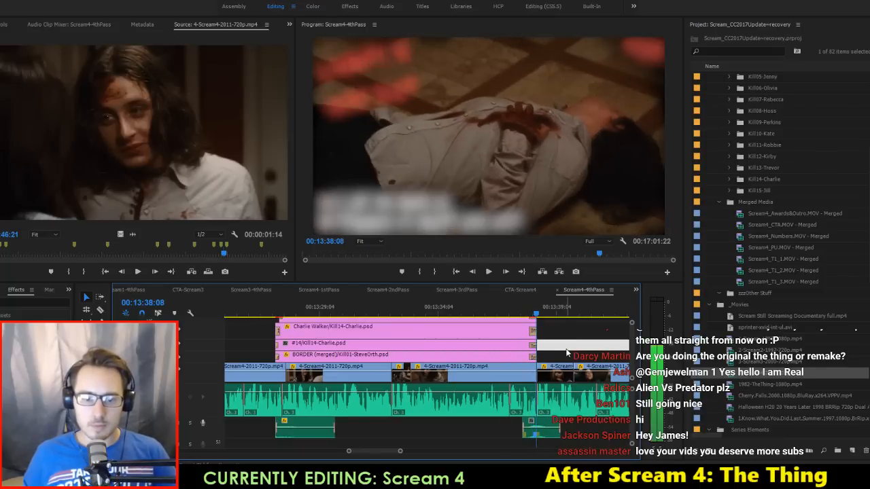
key("ctrl+s")
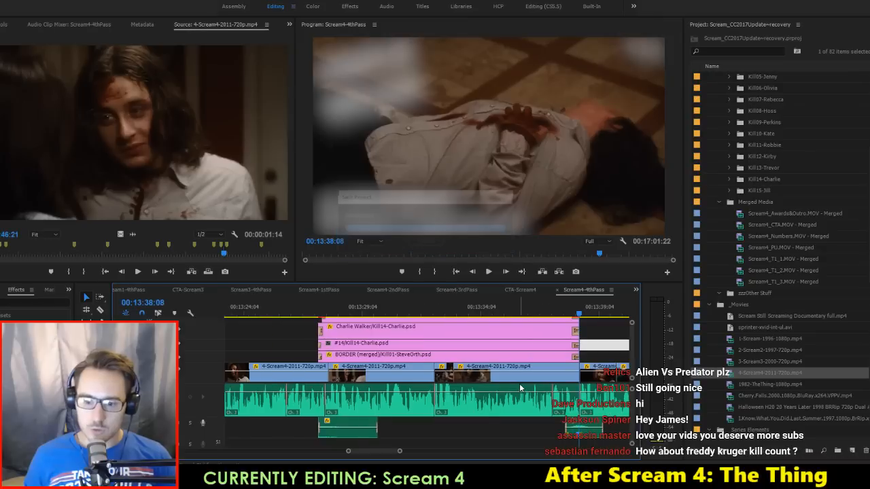
Step: Copy the Motion settings with scale 151 from the clip around 00:13:18 to the clips just before it and save the project
scroll(519, 387, "up", 5)
scroll(475, 381, "up", 4)
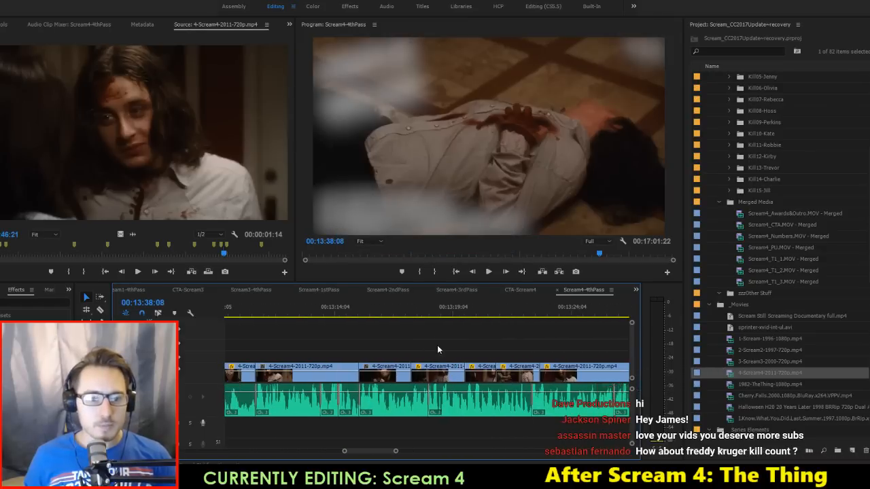
key("shift+5")
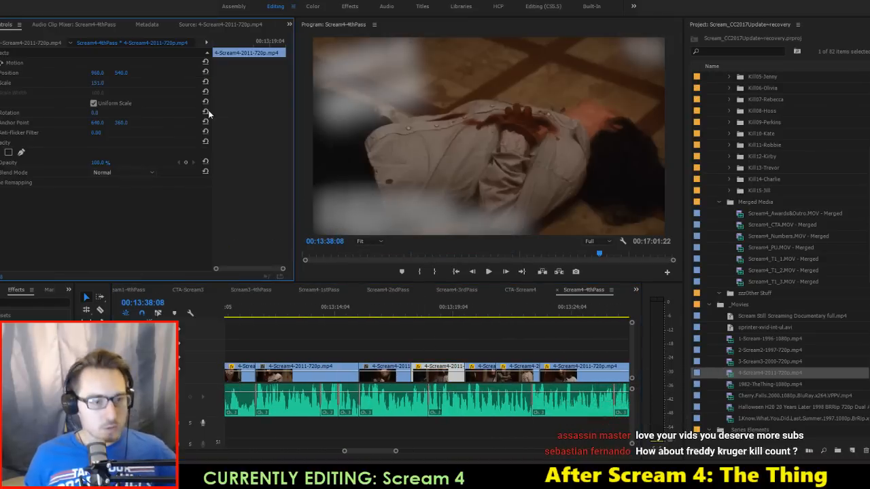
left_click(25, 63)
scroll(431, 338, "up", 3)
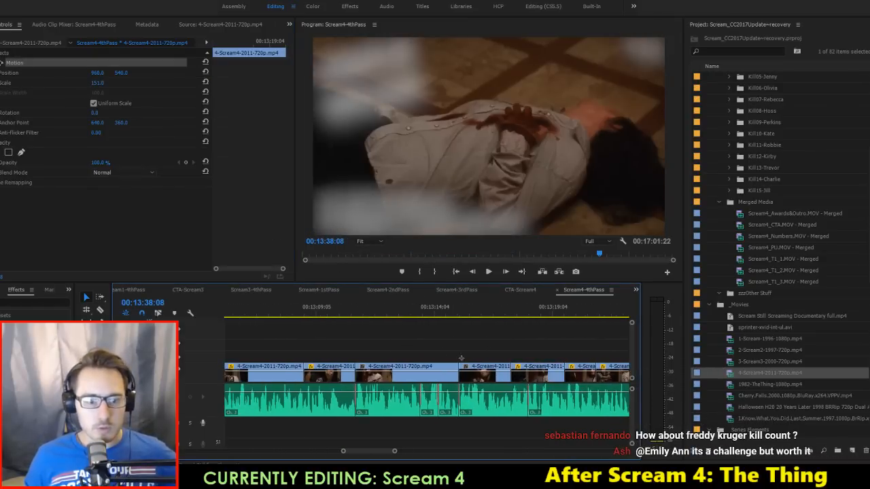
left_click_drag(462, 358, 503, 374)
scroll(388, 358, "up", 5)
left_click(480, 339)
key("ctrl+s")
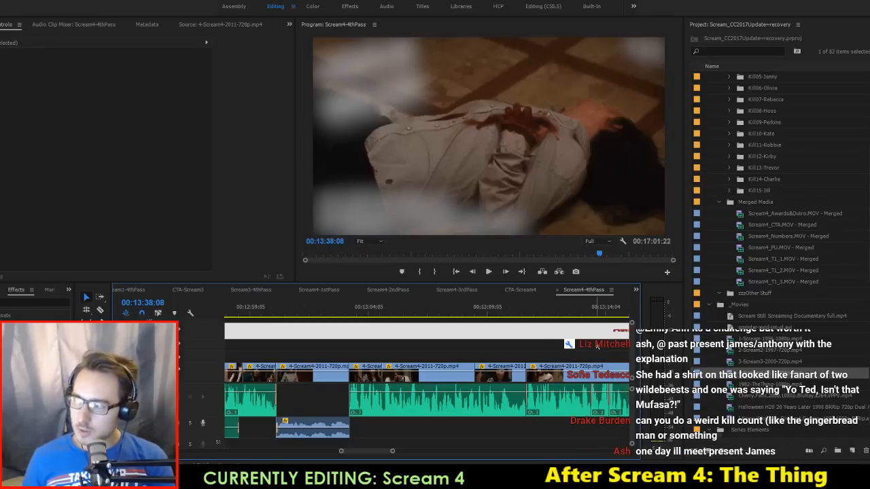
Step: Play the Charlie Walker title card from its start at 00:13:27:08 into the movie clips that follow it
scroll(597, 347, "down", 3)
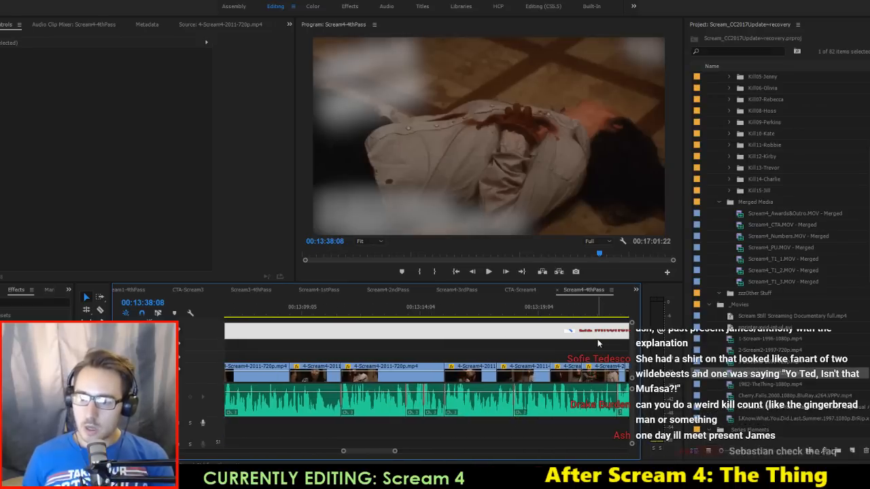
scroll(596, 343, "down", 4)
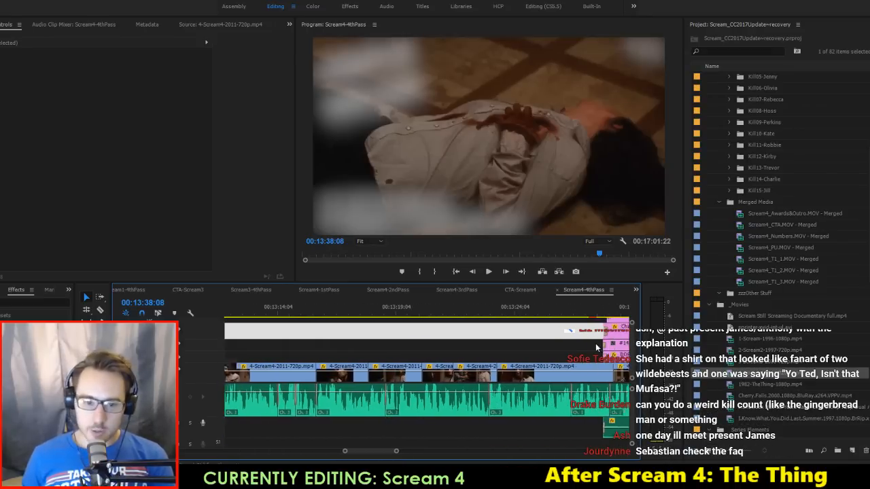
left_click(501, 318)
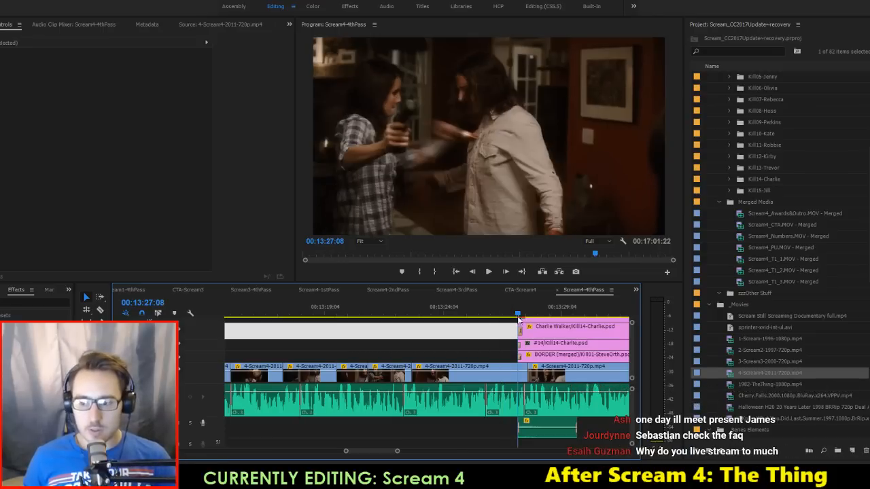
scroll(497, 351, "down", 2)
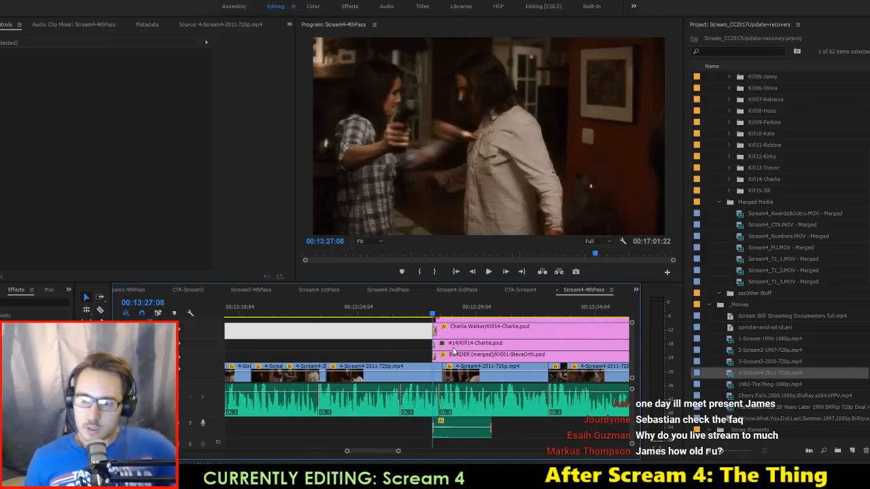
key("space")
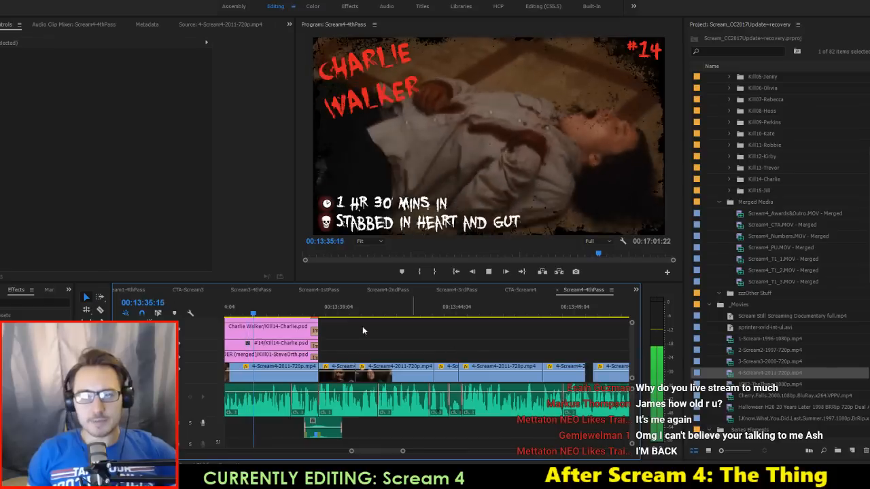
key("space")
key("space")
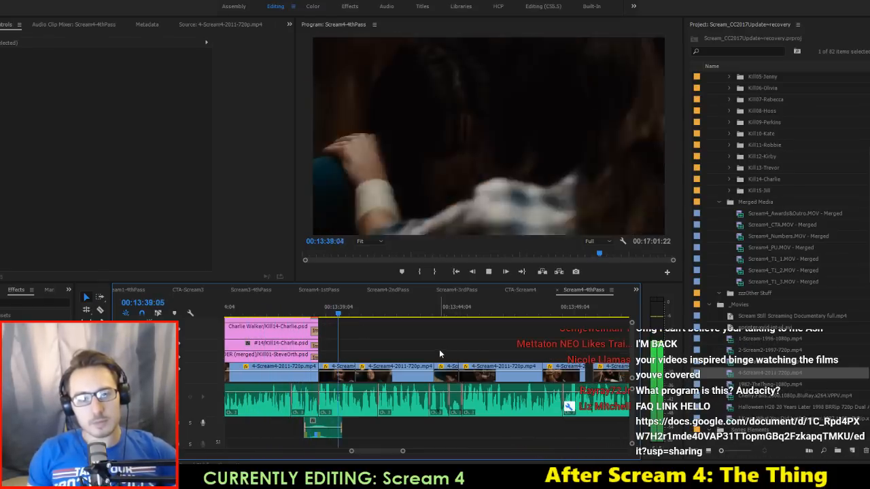
scroll(441, 355, "up", 1)
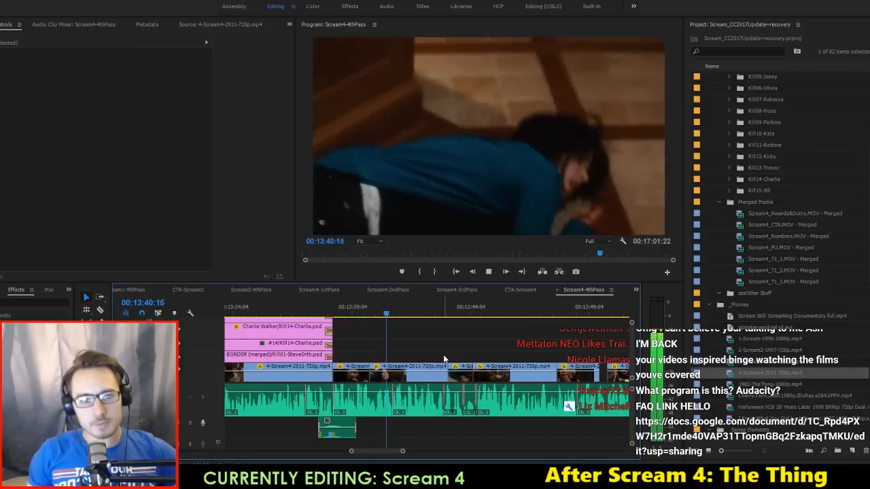
key("space")
Step: Replay the movie clips that follow the title card up to about 00:13:43:14 to check their timing against the narration
scroll(444, 354, "up", 5)
key("Up")
key("Up")
key("Up")
key("Up")
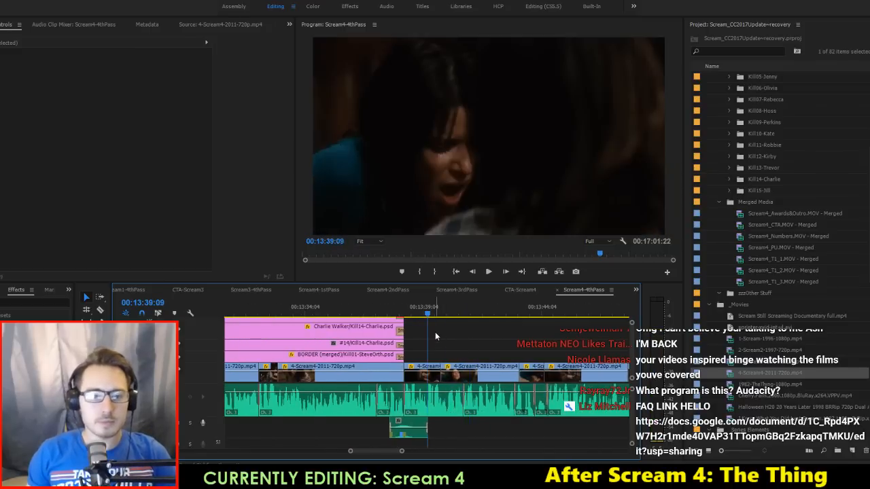
key("Right")
key("Right")
key("Right")
key("Right")
key("Right")
key("Right")
key("Right")
key("Right")
key("Right")
key("Right")
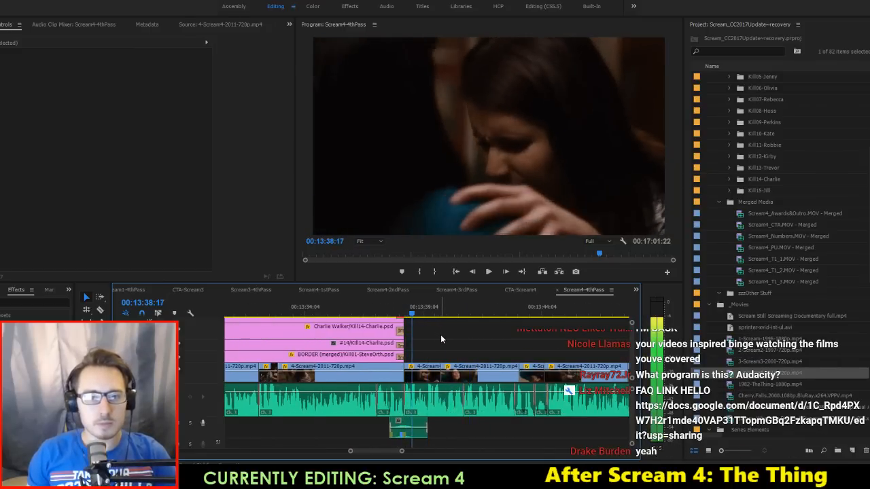
key("space")
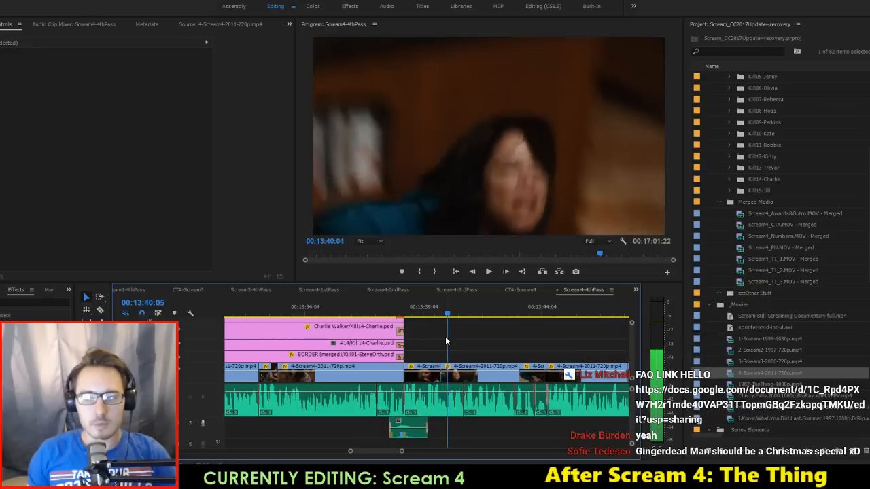
key("space")
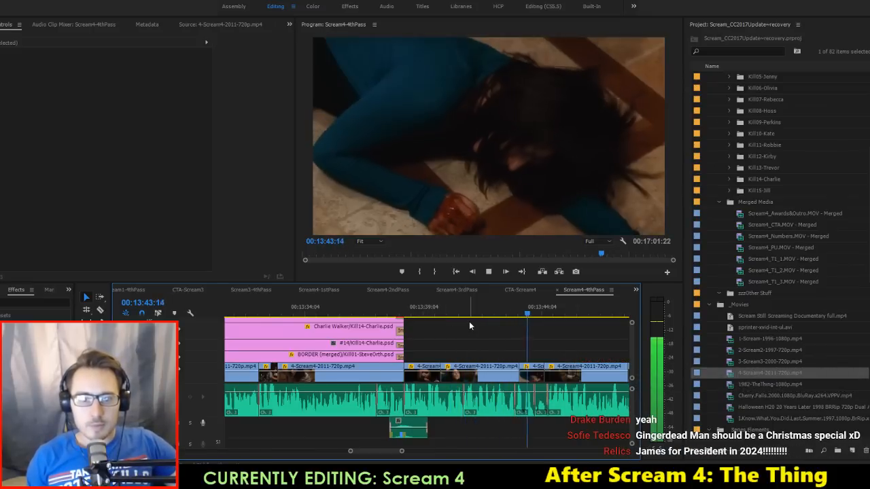
key("space")
Step: Split the second clip after the title card at 00:13:40:21 and delete its second part
left_click_drag(488, 317, 447, 317)
key("c")
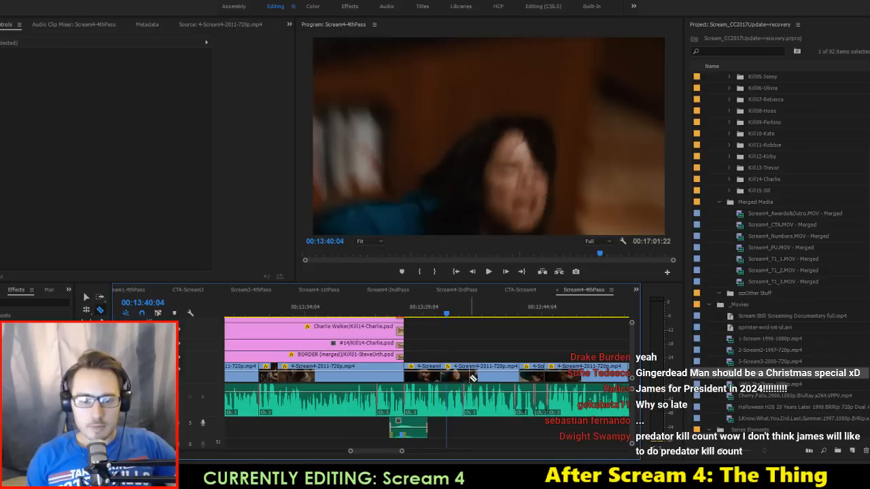
key("v")
left_click(491, 380)
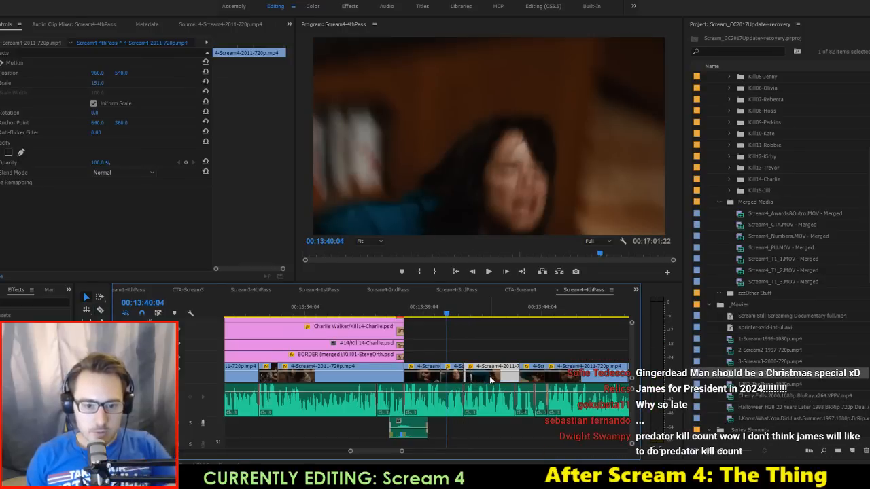
key("Delete")
Step: Extend the start of the clip after the gap back to 00:13:42:20 and play the transition from the narrator shot
key("space")
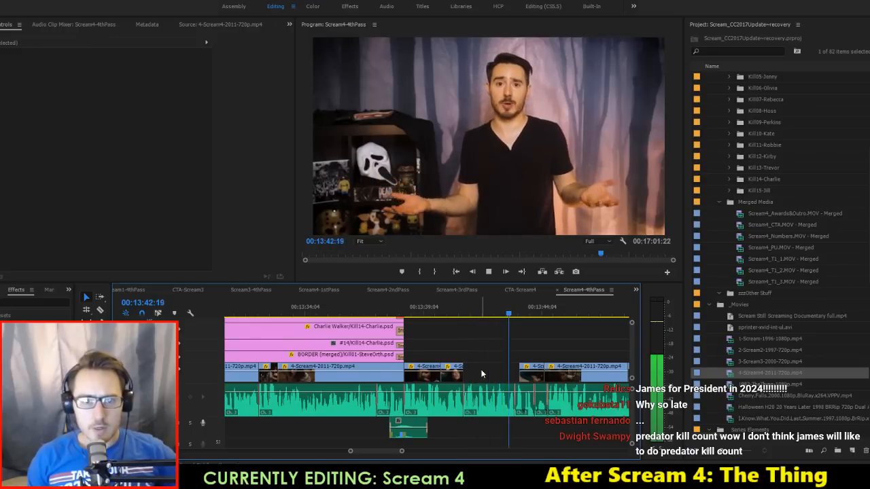
key("space")
key("equal")
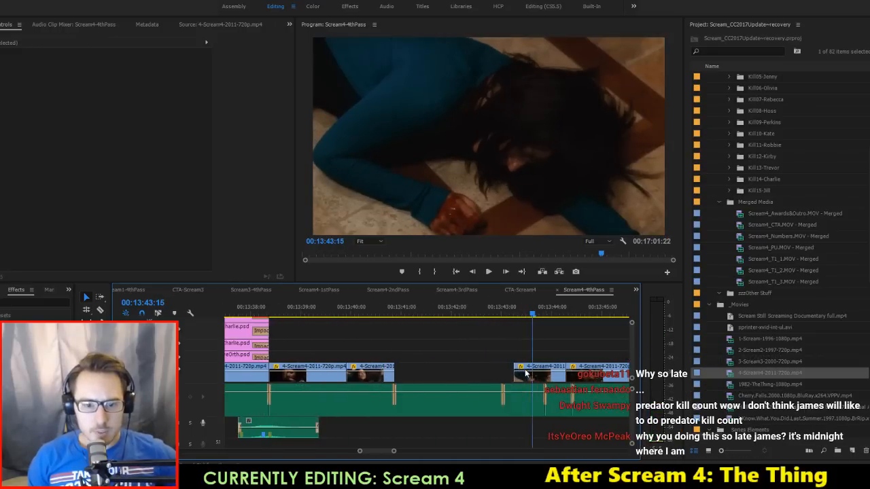
left_click_drag(508, 382, 493, 382)
left_click(473, 305)
key("Down")
key("Up")
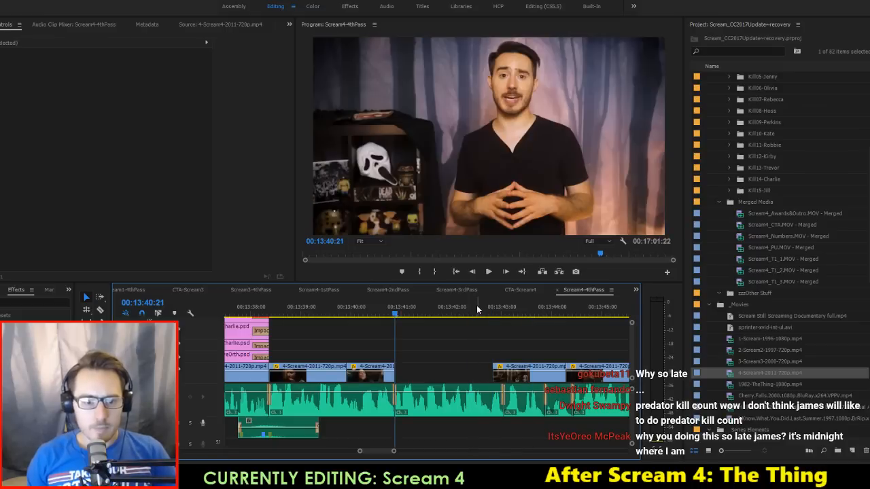
key("space")
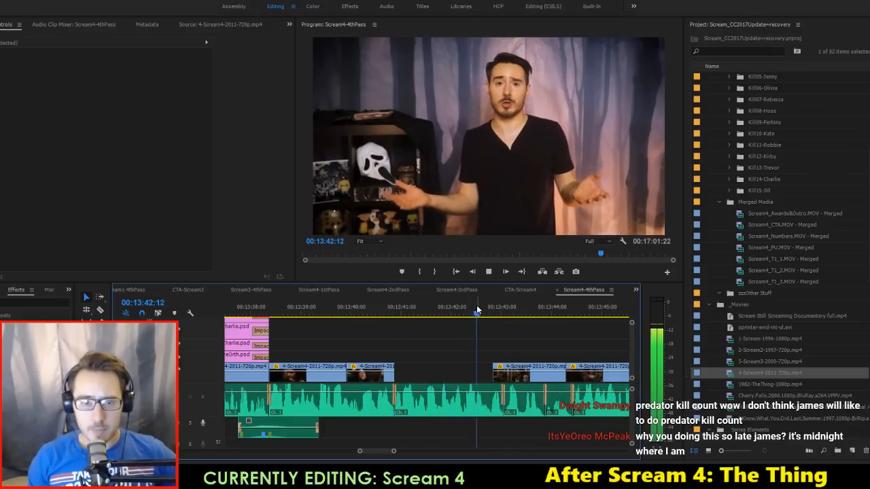
key("space")
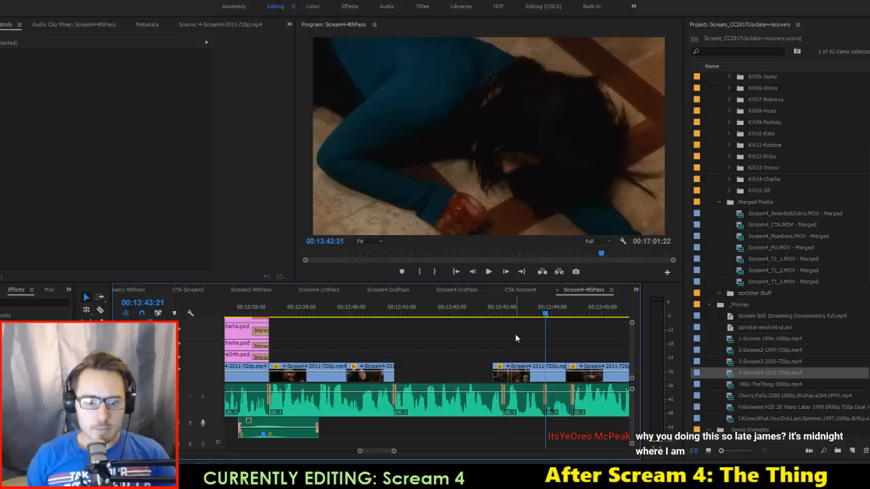
key("Up")
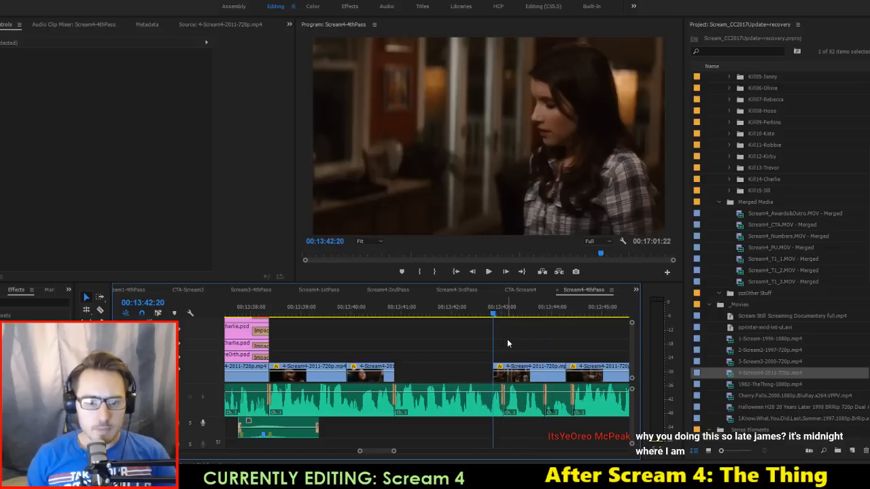
Step: Slip the footage of the clip at 00:13:42:20 so it opens on the woman lying on the floor, and review the playback
left_click(533, 376)
key("ctrl+alt+Right")
key("ctrl+alt+Right")
key("ctrl+alt+Right")
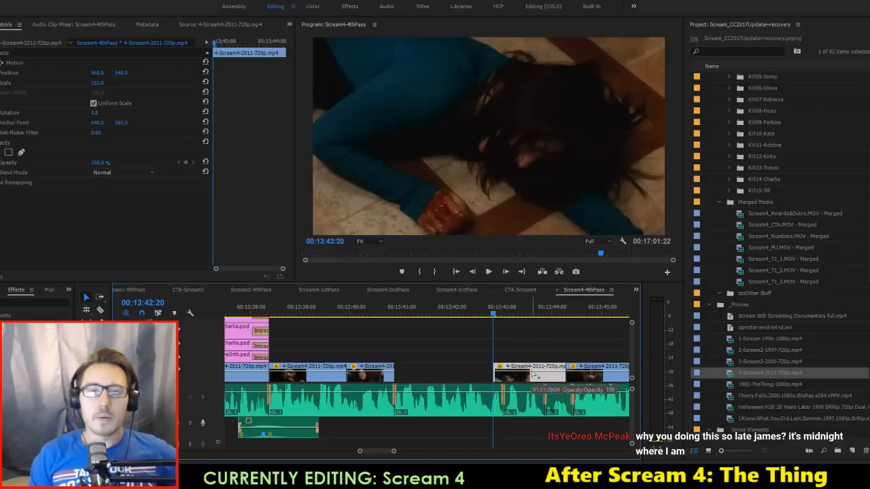
key("ctrl+alt+Left")
key("ctrl+alt+Right")
key("ctrl+alt+Left")
key("ctrl+alt+Right")
key("space")
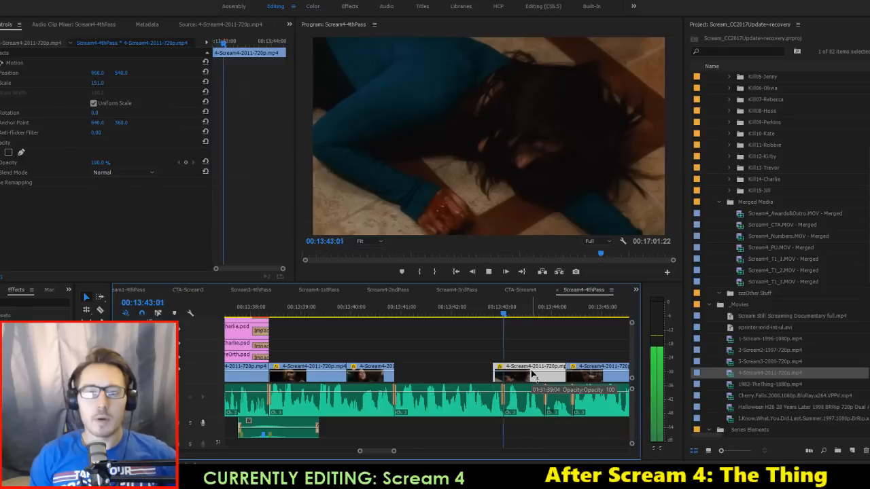
key("space")
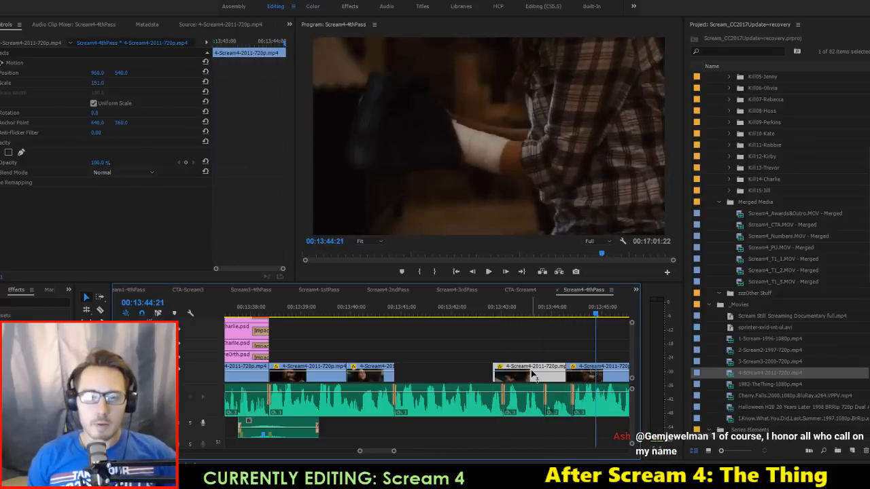
Step: Roll the cut at the end of the floor shot to 00:13:44:10, save the project, and show the whole sequence
key("Up")
scroll(524, 367, "down", 2)
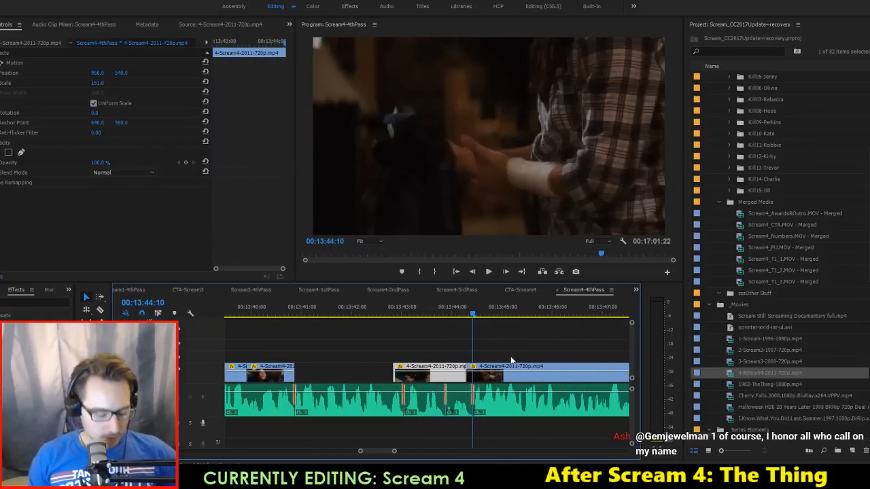
left_click_drag(463, 376, 488, 374)
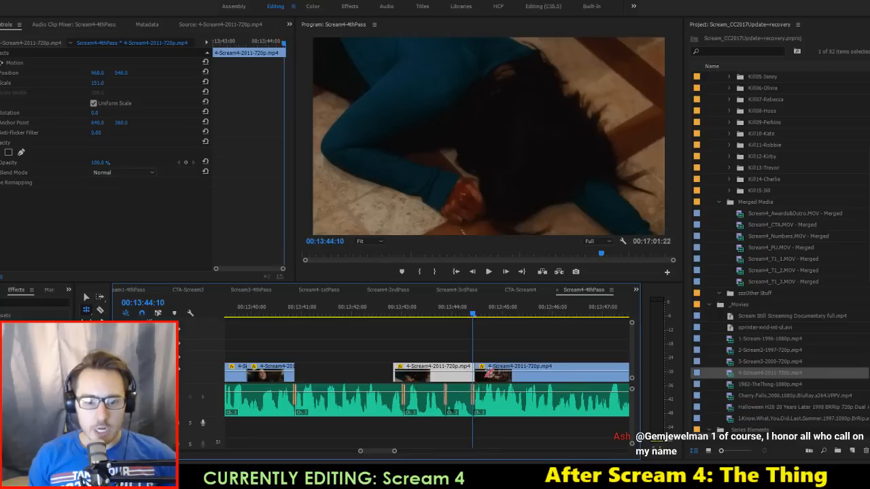
left_click(476, 376)
key("ctrl+s")
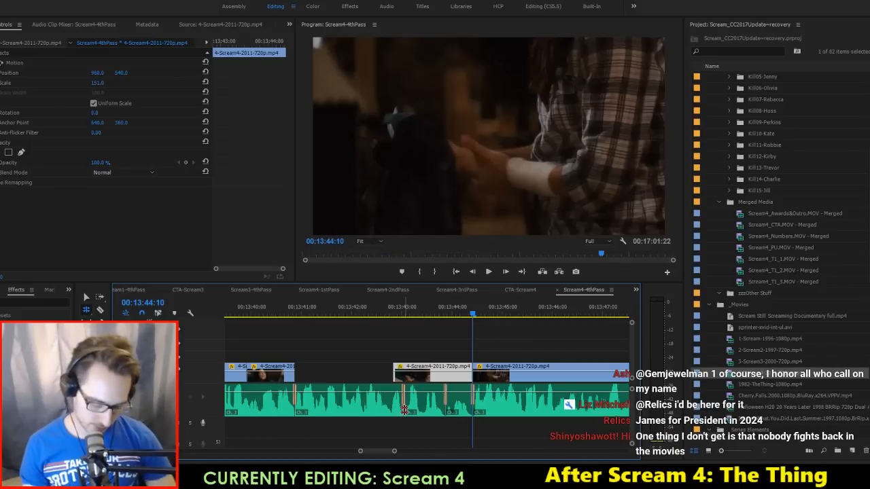
key("backslash")
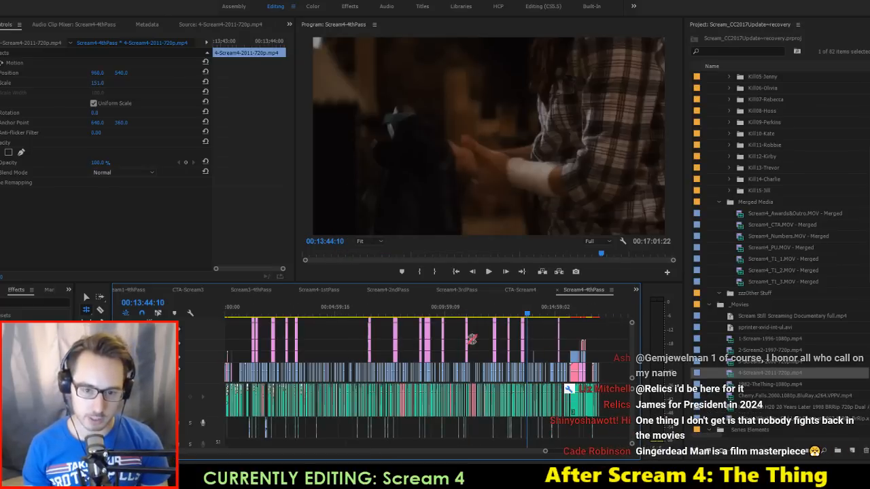
Step: Save the project and play the sequence from 00:13:44:10 through the face close-up before the gap
key("backslash")
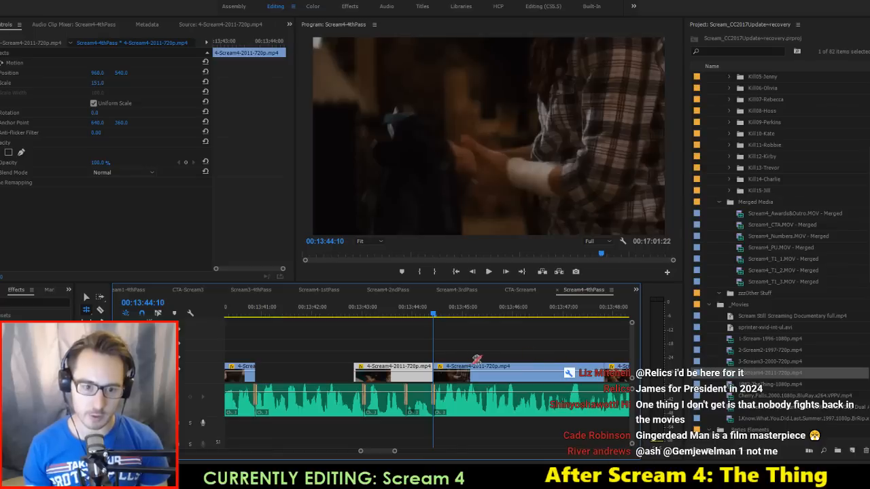
left_click(495, 342)
key("equal")
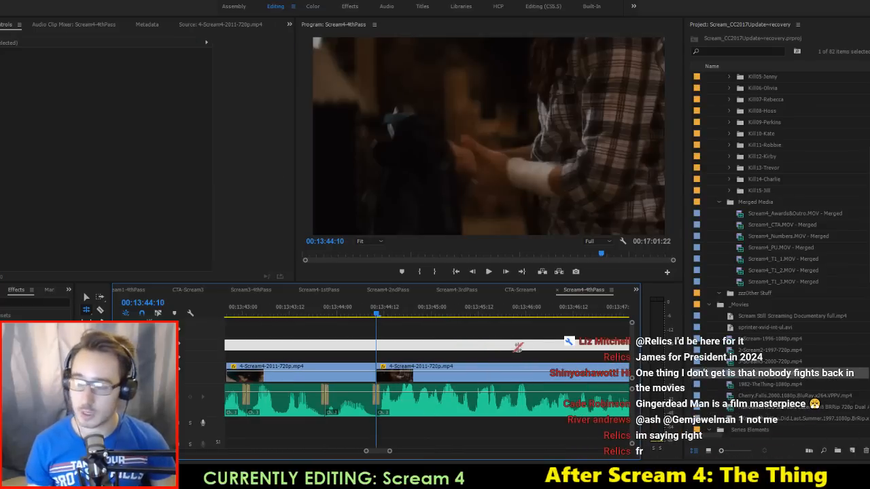
left_click_drag(458, 341, 459, 337)
key("ctrl+s")
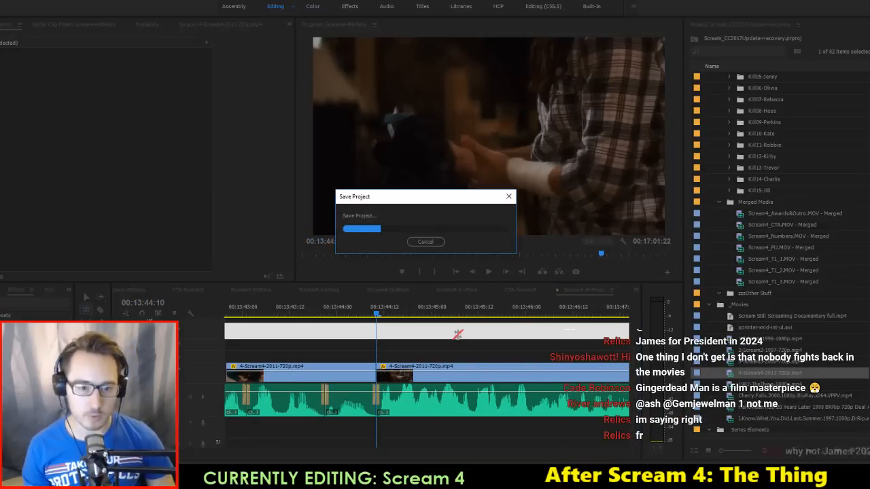
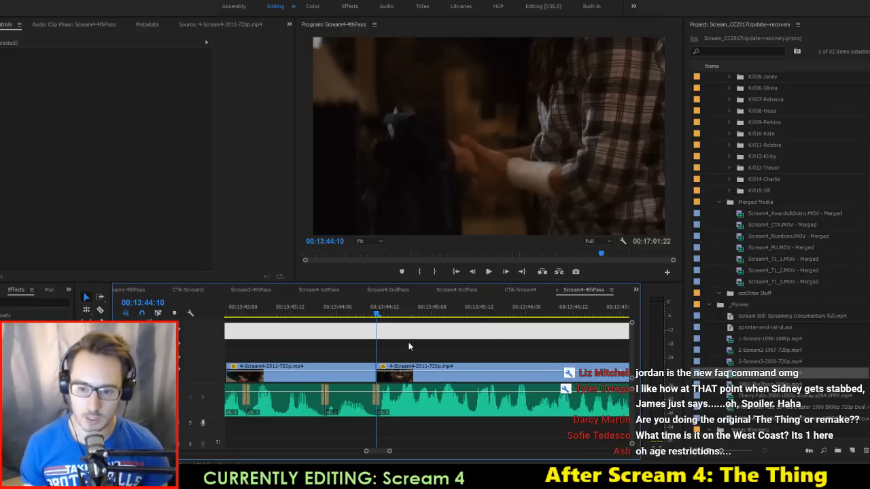
key("space")
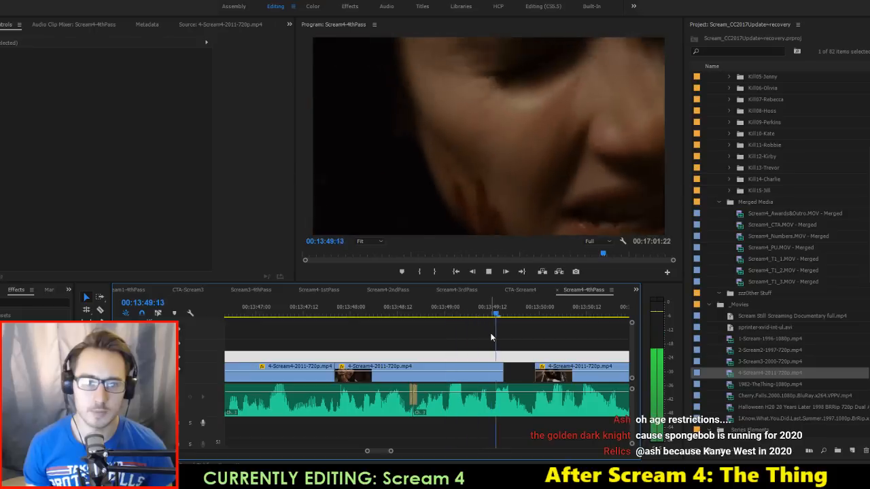
key("space")
Step: Move the face close-up clip later so that it ends at 00:13:49:21, and check its last frames
left_click_drag(471, 372, 503, 373)
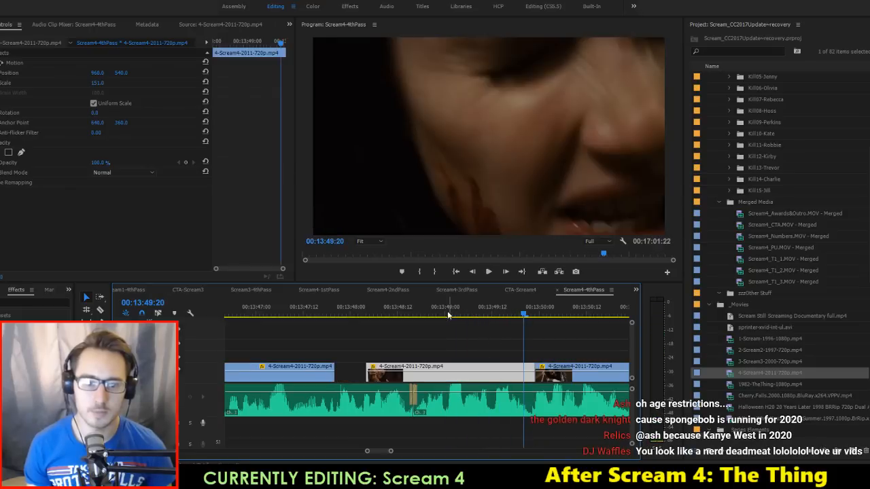
left_click(444, 309)
key("space")
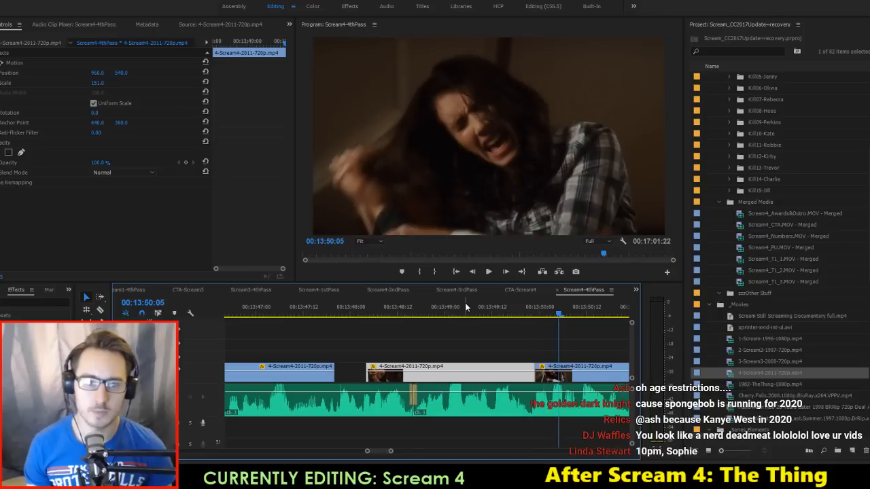
left_click_drag(464, 304, 512, 320)
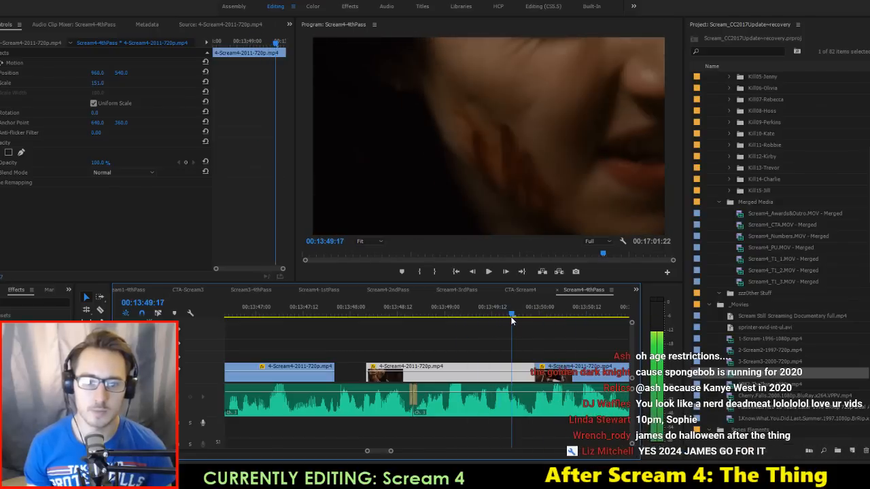
left_click_drag(474, 381, 474, 380)
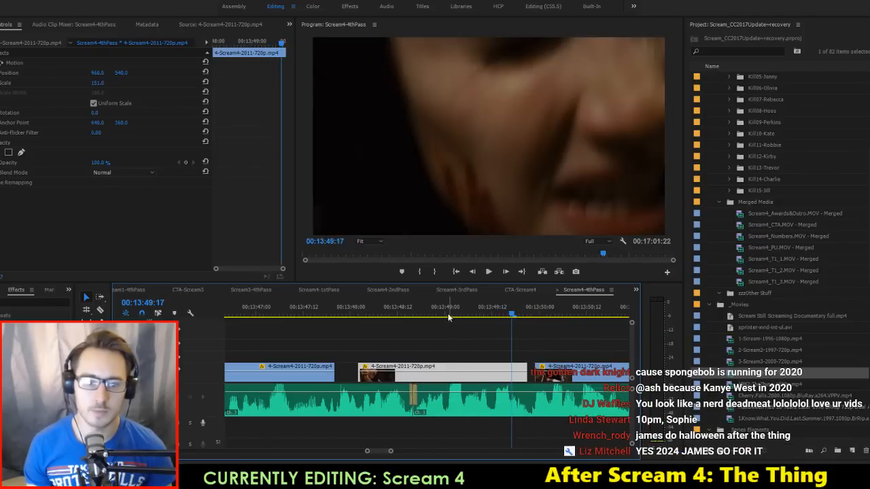
left_click_drag(448, 313, 520, 325)
key("Right")
key("Right")
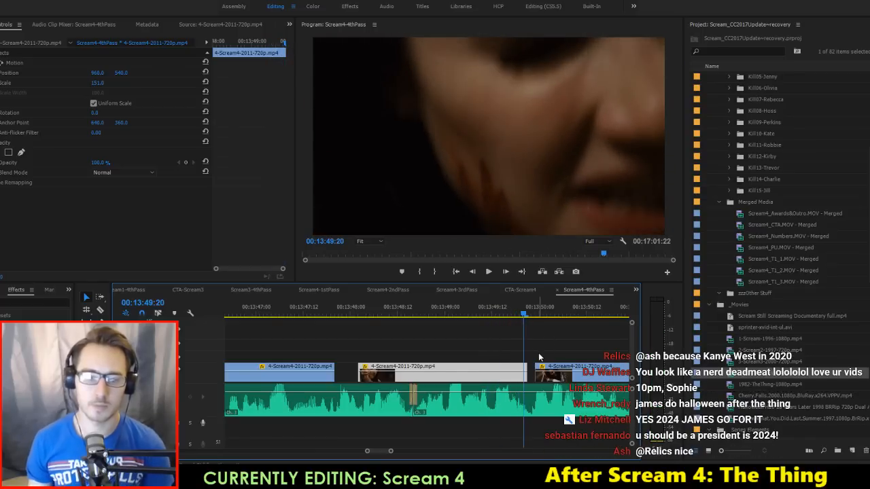
Step: Extend the start of the following clip back to 00:13:49:21 to close the gap, and play the transition
left_click(539, 372)
left_click_drag(539, 373, 529, 374)
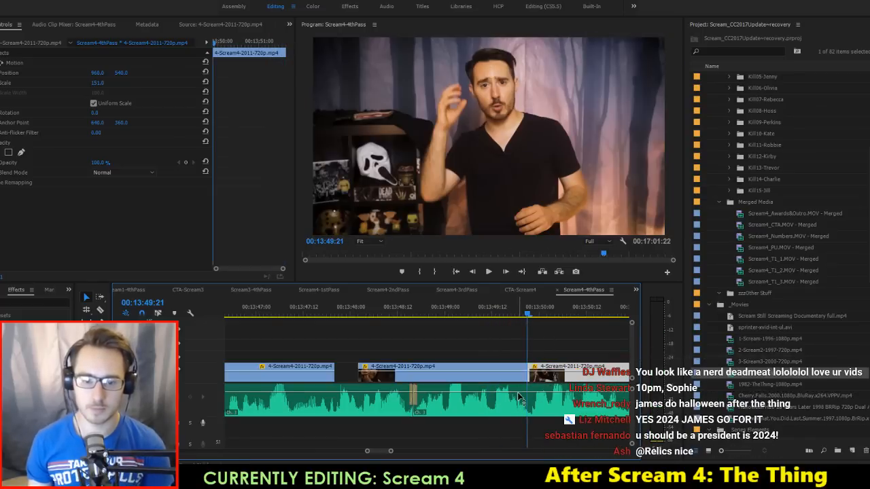
key("Right")
key("Right")
key("Right")
key("Right")
key("Right")
key("Right")
key("Right")
key("Right")
key("space")
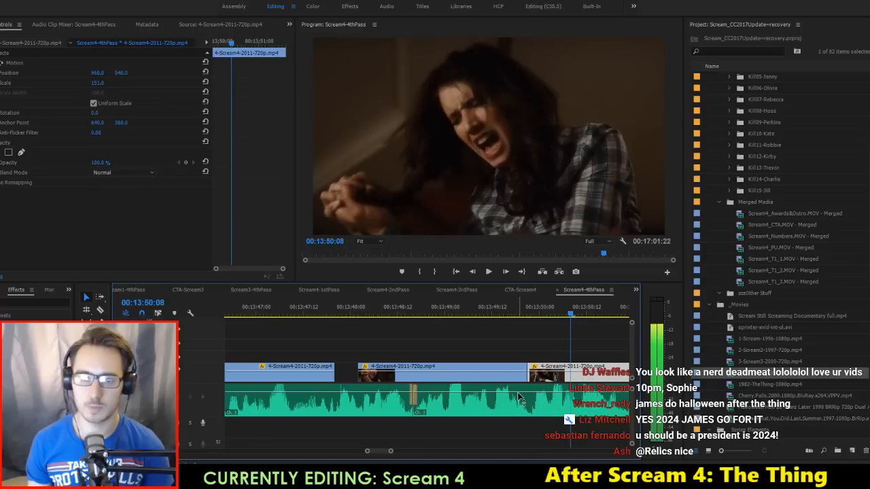
key("space")
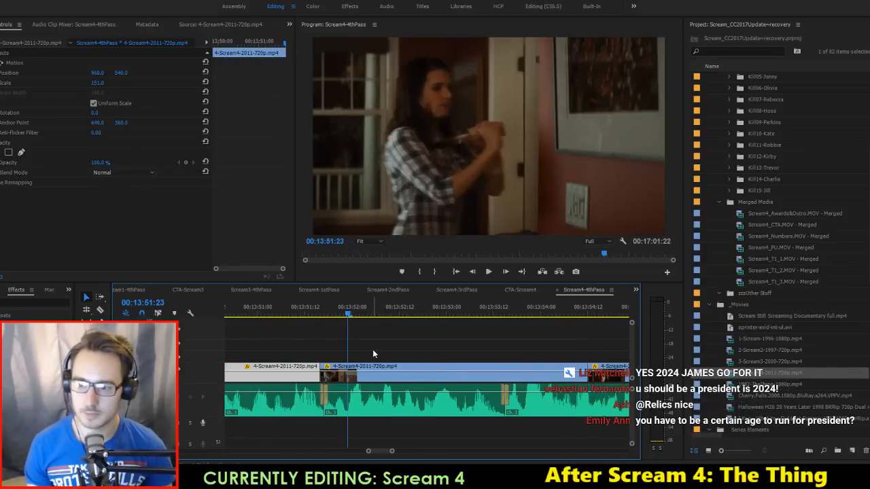
Step: Roll the cut before the shot of the woman by the door to 00:13:51:17, review it, and save the project
scroll(425, 356, "down", 2)
scroll(390, 346, "down", 3)
scroll(388, 346, "down", 2)
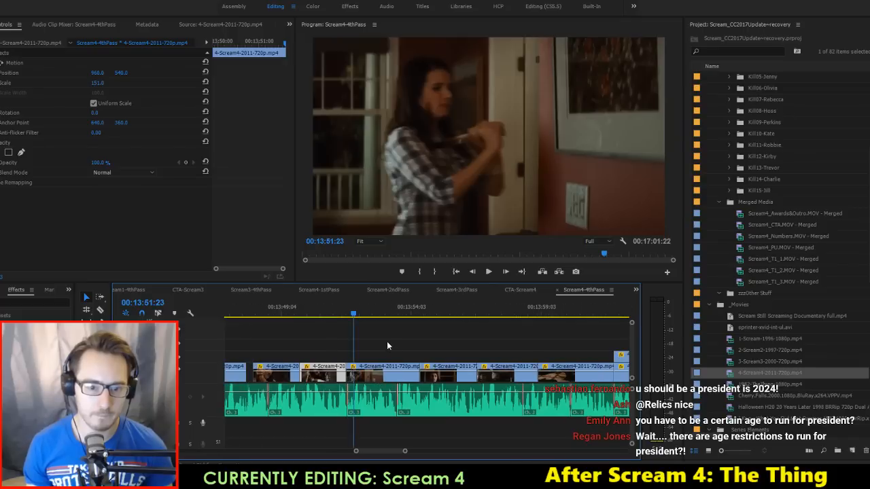
scroll(354, 353, "up", 4)
left_click(351, 352)
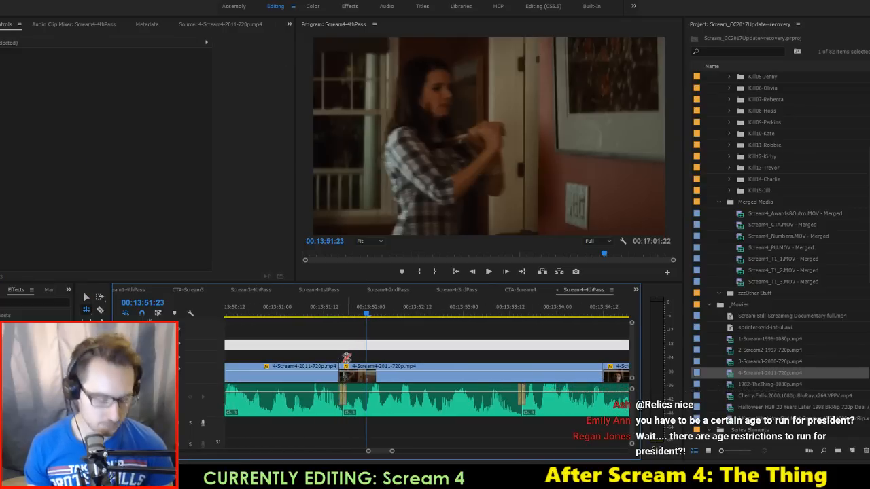
left_click(339, 314)
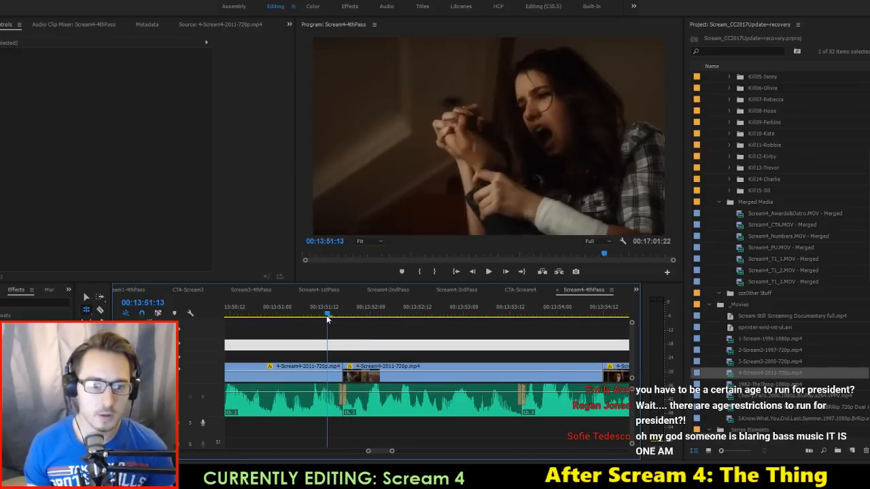
left_click_drag(339, 321, 437, 333)
key("ctrl+s")
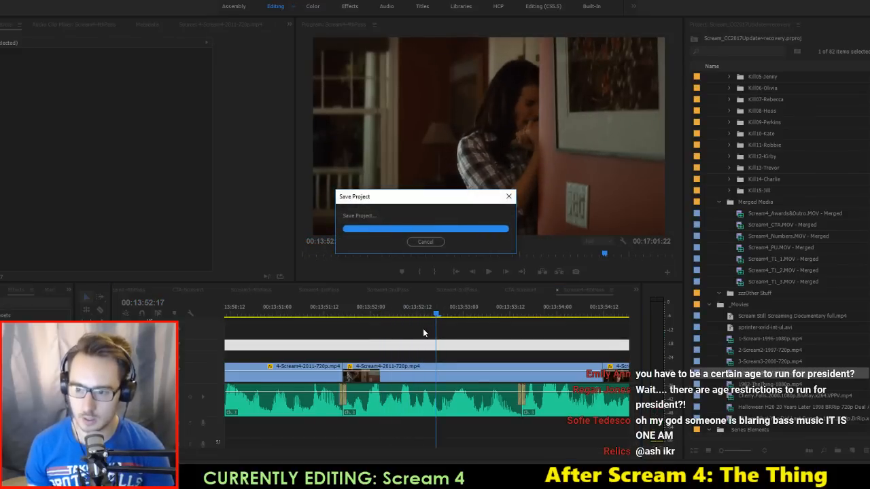
Step: Try extending the clip that ends at 00:13:47:20 across the gap to the next clip, and undo the extension
key("Up")
key("Up")
key("Up")
key("Up")
key("Up")
key("Up")
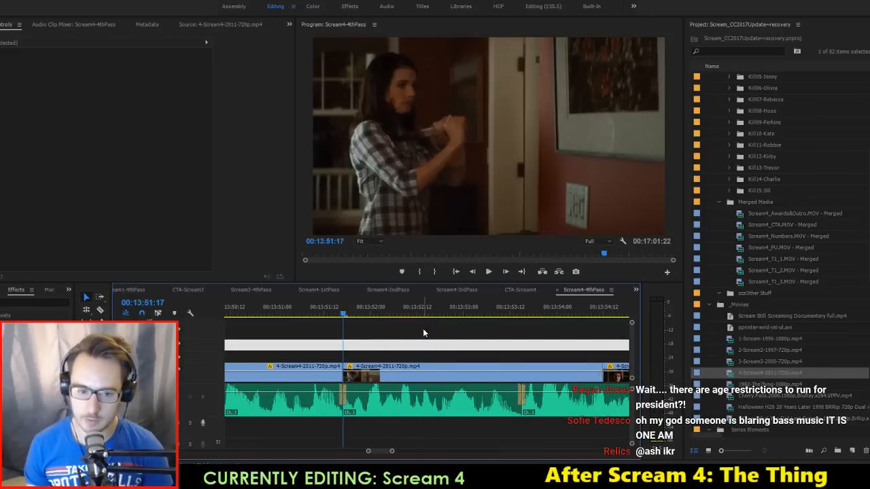
key("Down")
key("Down")
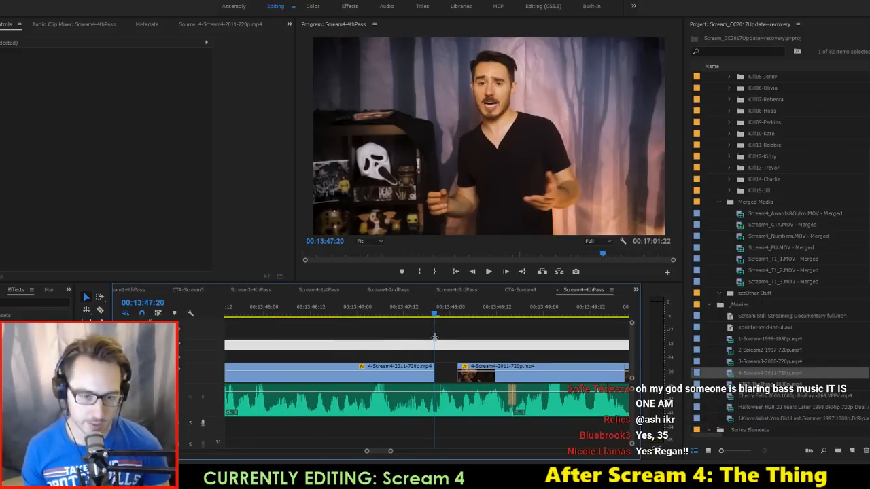
left_click_drag(432, 374, 457, 372)
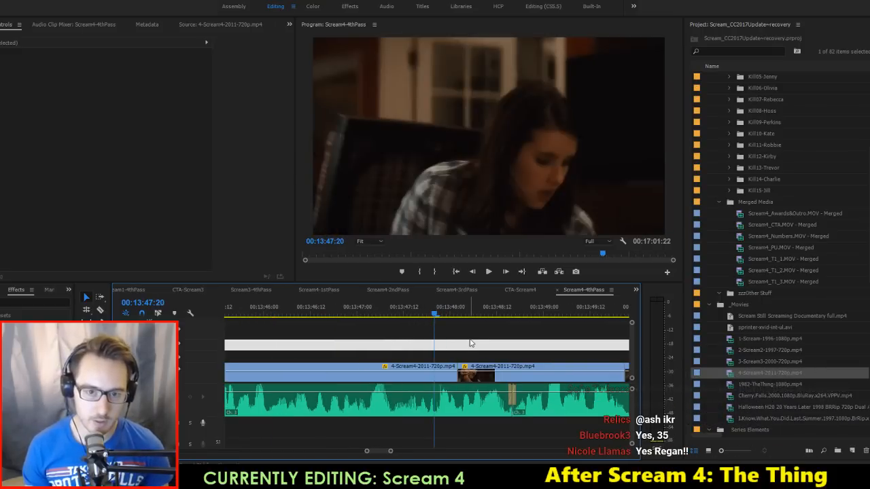
key("space")
key("space")
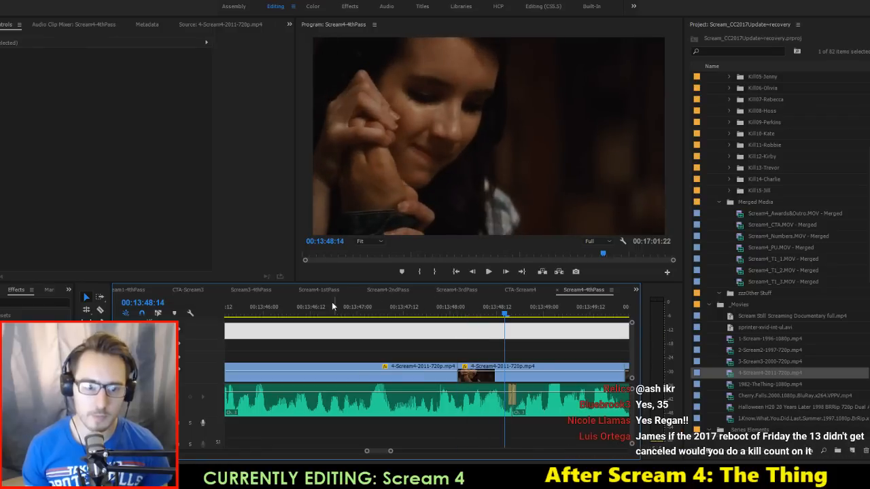
key("ctrl+z")
Step: Trim the end of the clip before the gap back to 00:13:47:13 and review the playback
left_click(314, 308)
key("space")
scroll(304, 342, "up", 5)
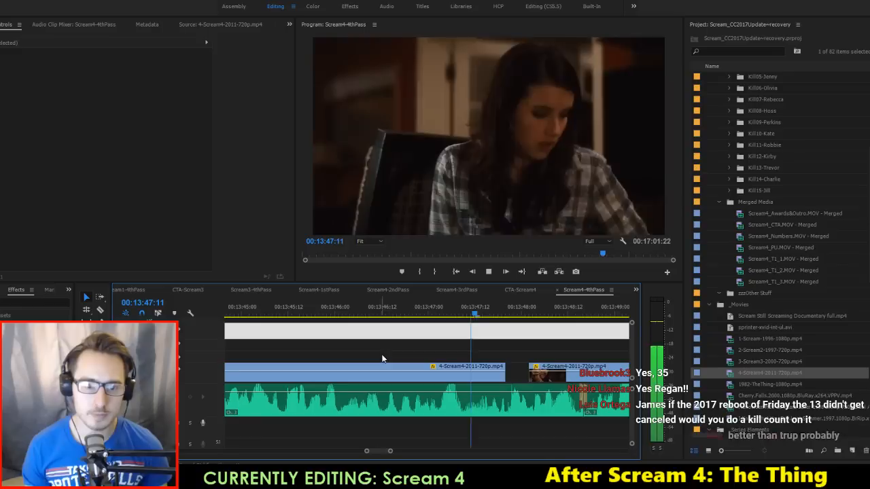
key("space")
left_click_drag(503, 378, 474, 376)
key("space")
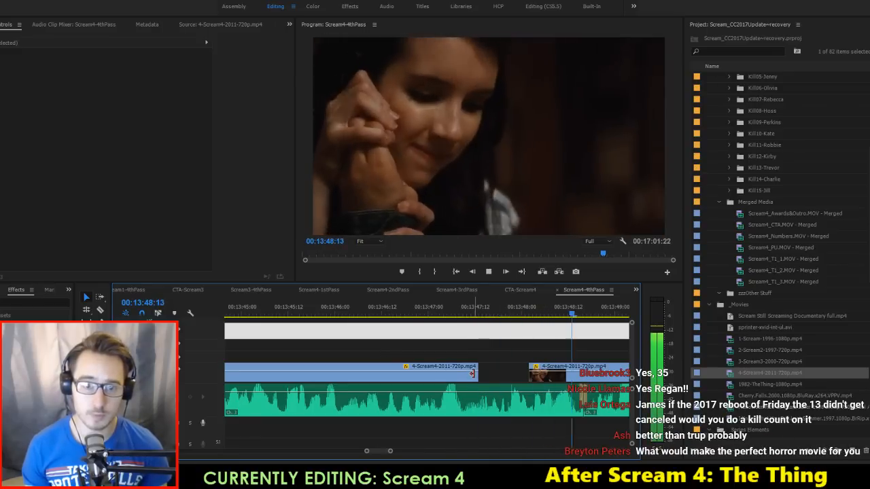
key("space")
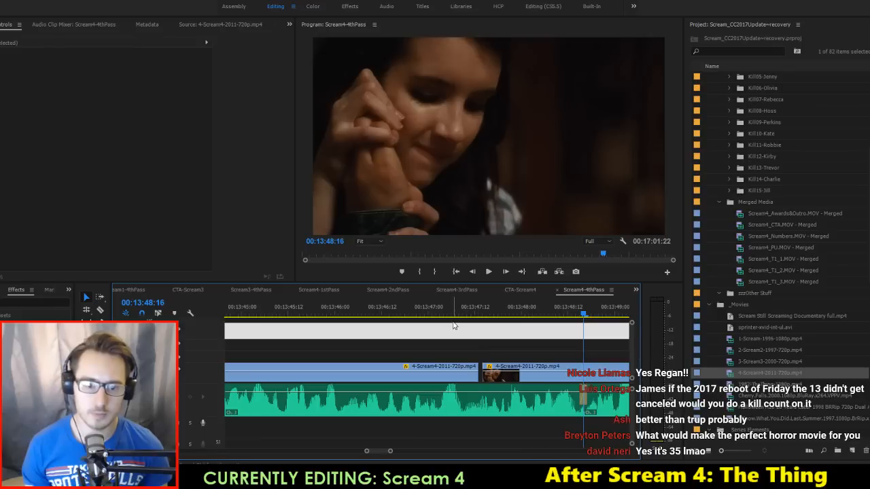
left_click(460, 315)
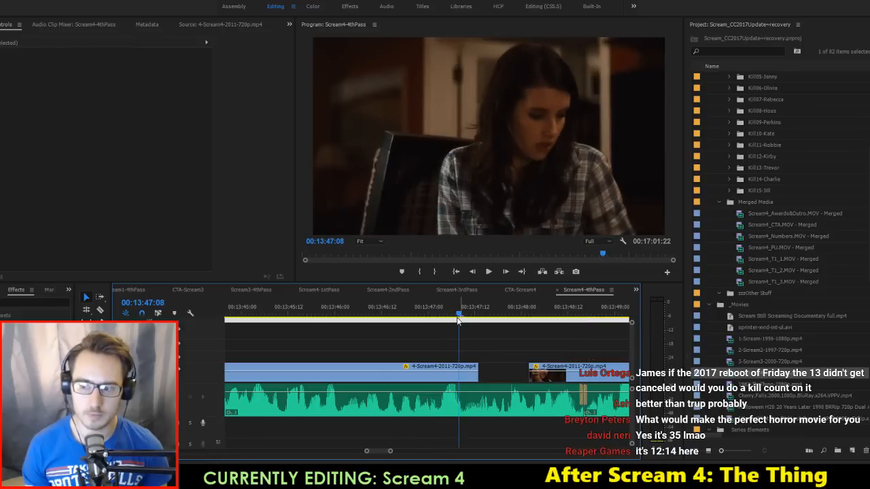
Step: Slip the footage inside the clip that starts at 00:13:44:10 so it opens on a different moment with the glove
scroll(359, 334, "up", 4)
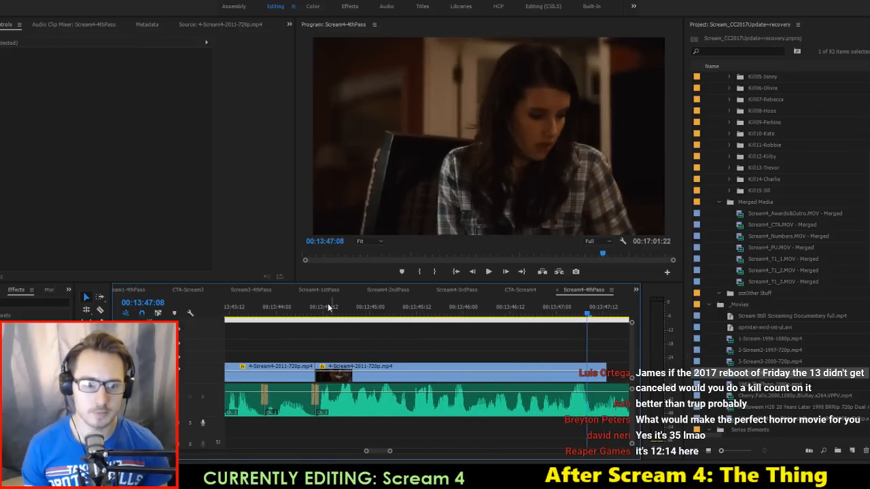
left_click(350, 314)
left_click_drag(351, 314, 377, 319)
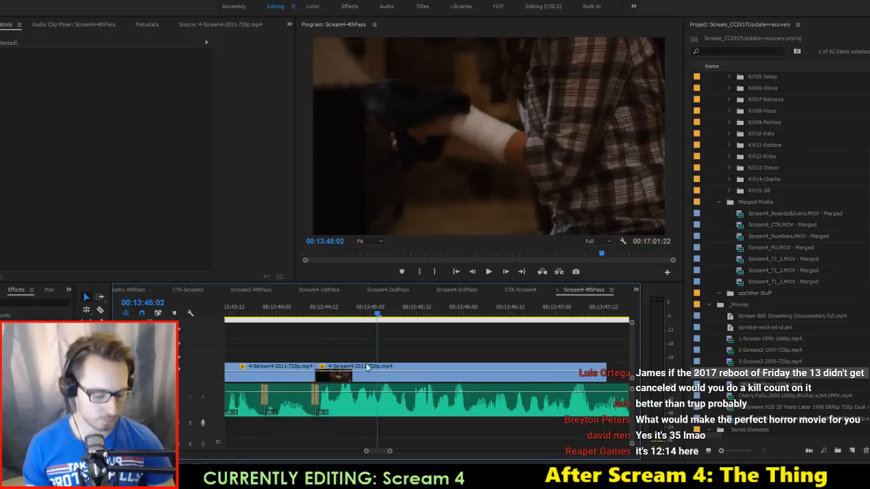
left_click_drag(392, 379, 431, 375)
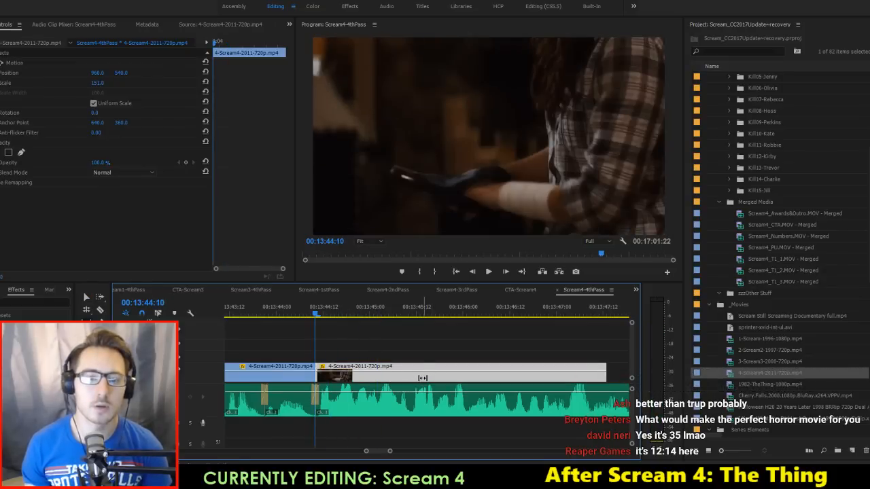
Step: Split the slipped clip at 00:13:47:12 and extend its end piece across the gap to the next clip at 00:13:48:02
key("space")
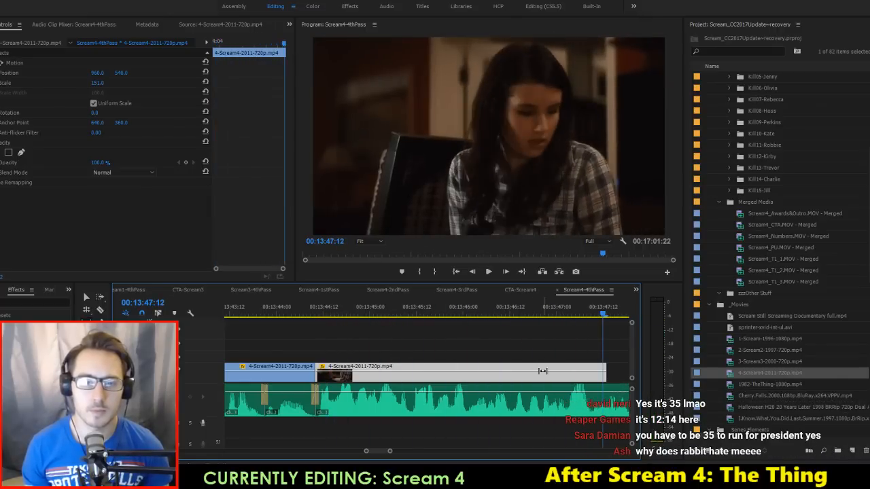
scroll(580, 372, "down", 2)
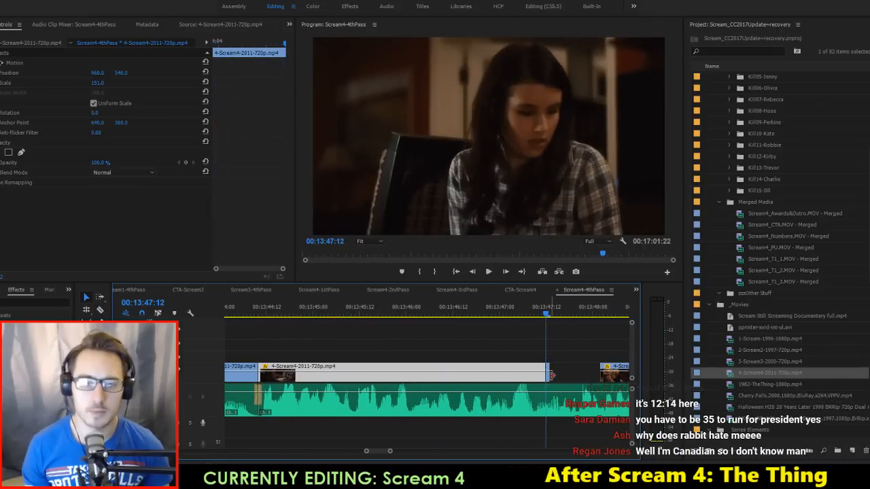
left_click_drag(552, 375, 636, 380)
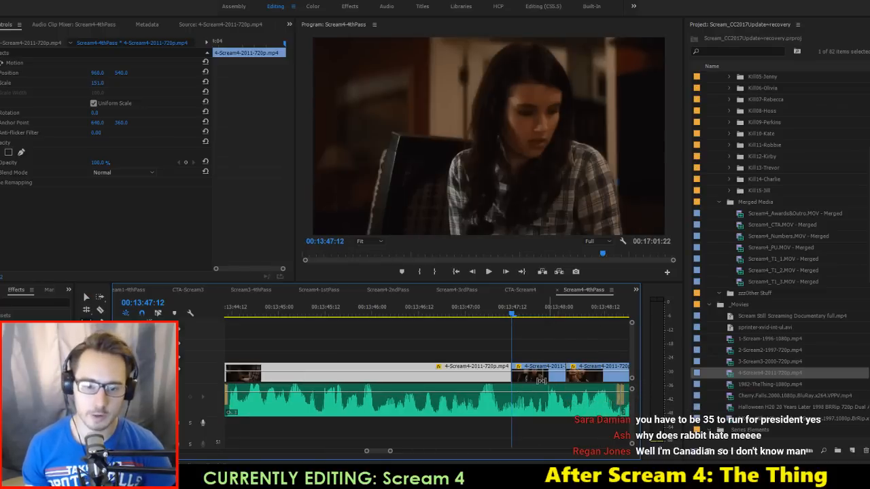
Step: Slip the footage of the short clip at 00:13:47:12 so it opens on the hand at the floor, and play it
left_click_drag(549, 378, 410, 382)
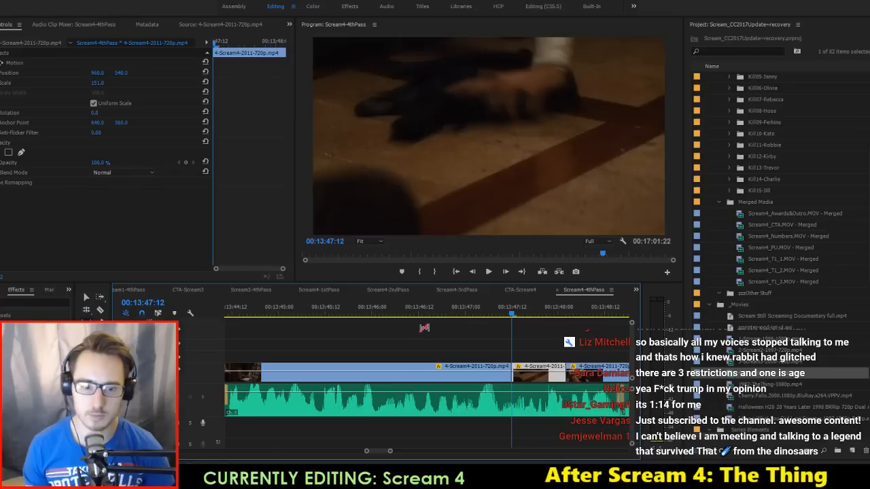
left_click_drag(445, 314, 513, 316)
key("space")
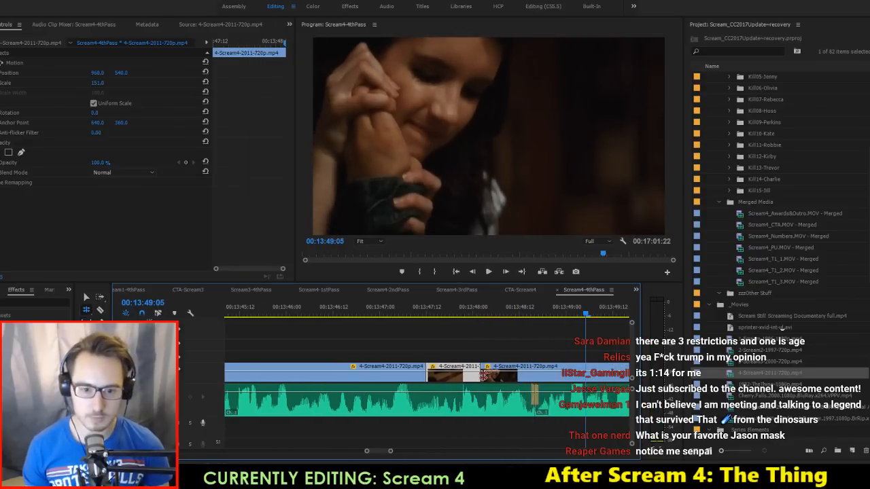
Step: Roll the cut at the end of the short floor shot to 00:13:48:16 and check the new cut point
left_click_drag(481, 375, 535, 375)
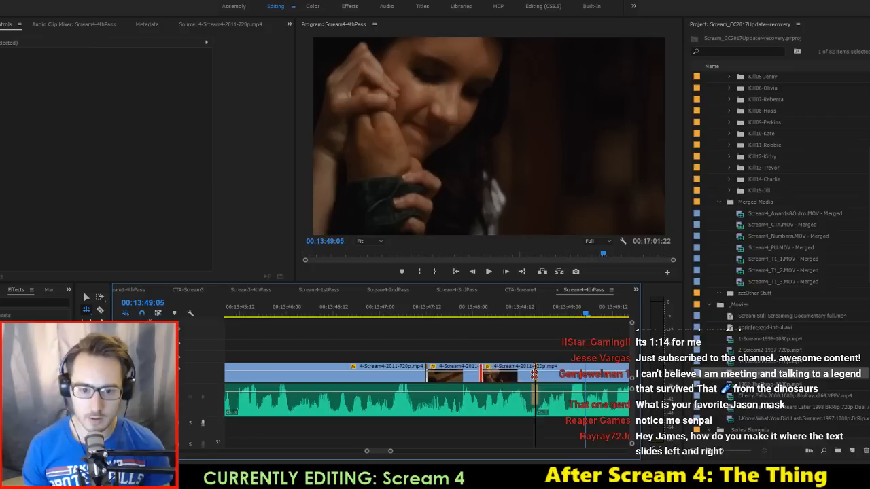
left_click(516, 320)
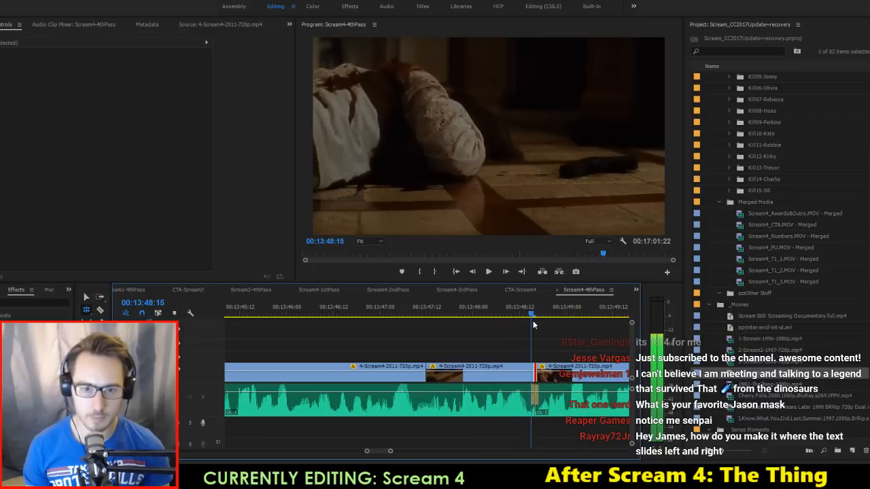
Step: Play the floor shot at 00:13:47:12 through its cut into the next shot, and save the project
key("space")
left_click(434, 324)
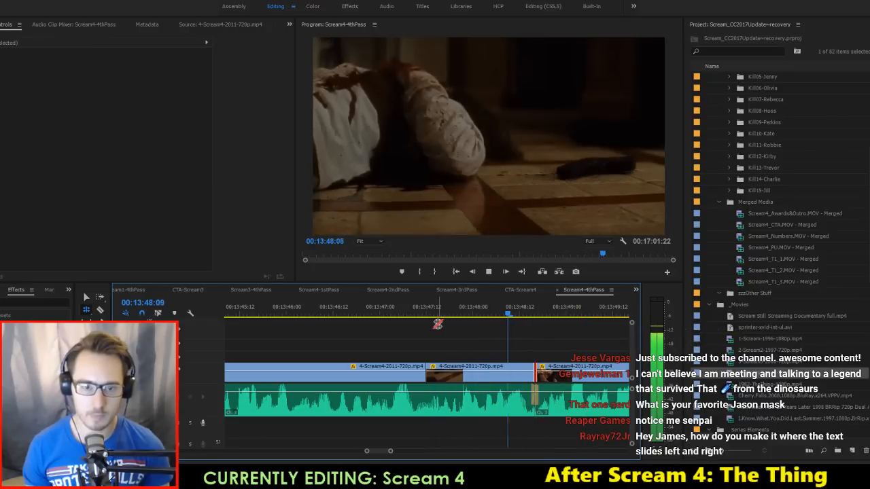
key("space")
key("ctrl+s")
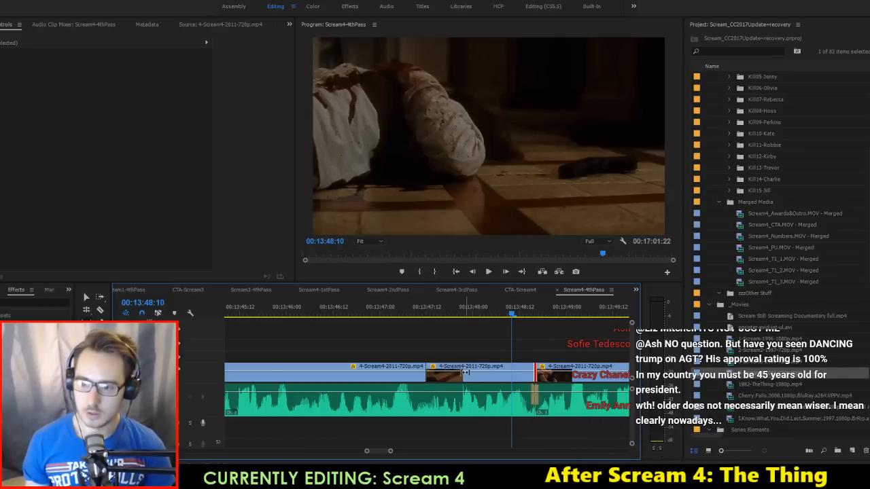
left_click(487, 375)
key("space")
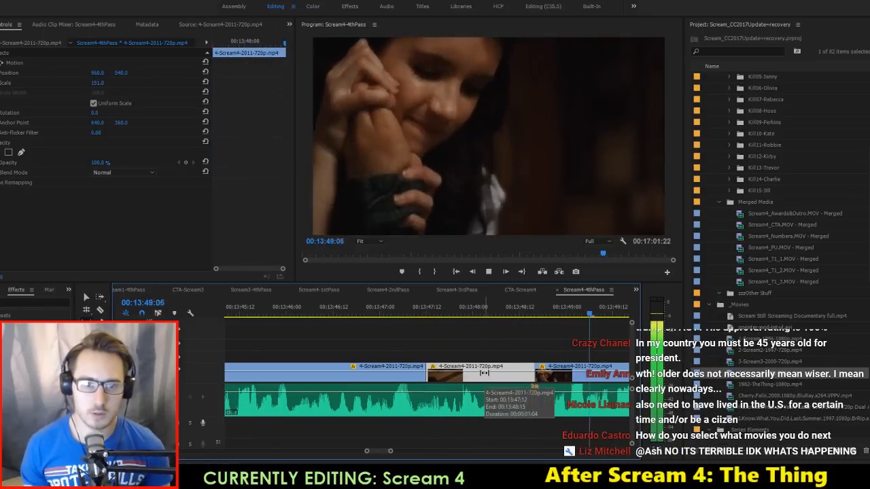
key("space")
Step: Split the close-up clip that follows the floor shot at 00:13:49:08
scroll(419, 364, "up", 3)
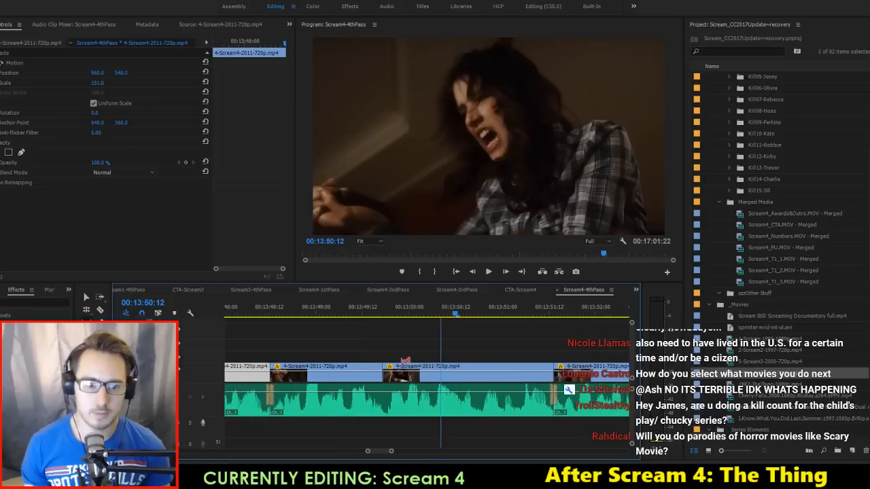
left_click(357, 317)
left_click_drag(357, 319, 376, 331)
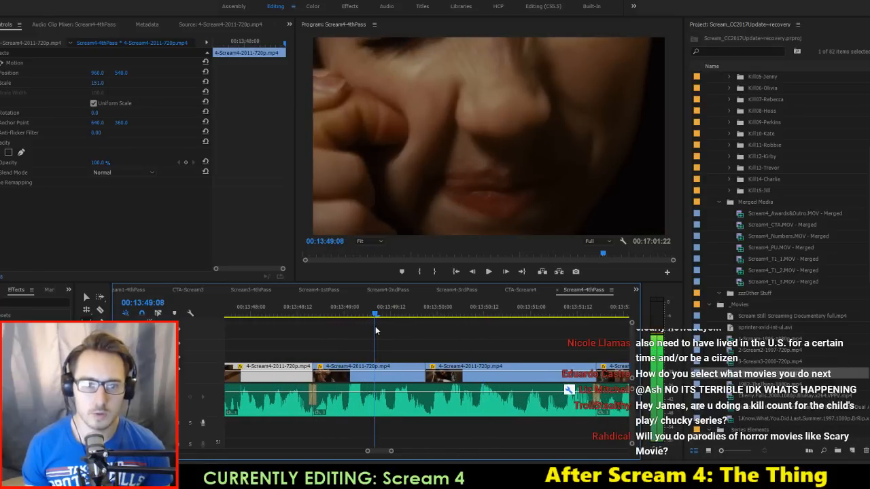
key("c")
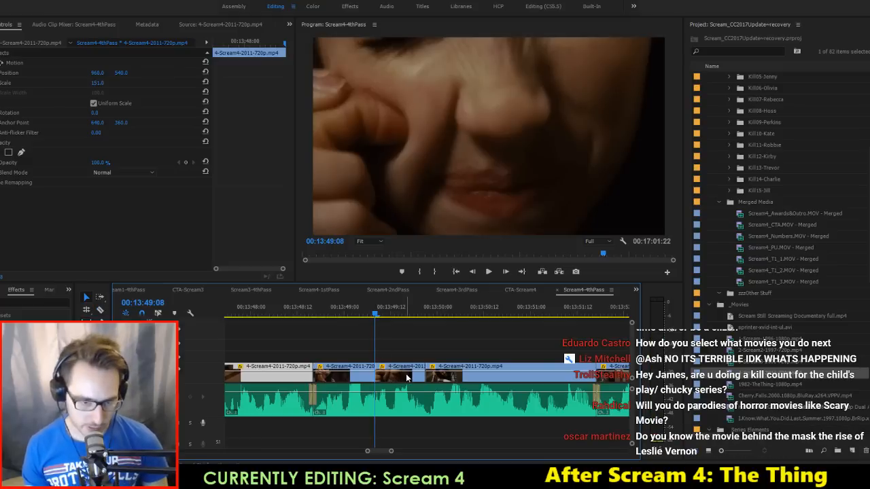
Step: Slip the footage of the short piece starting at 00:13:49:08 by a few frames and play it to its end
left_click(406, 374)
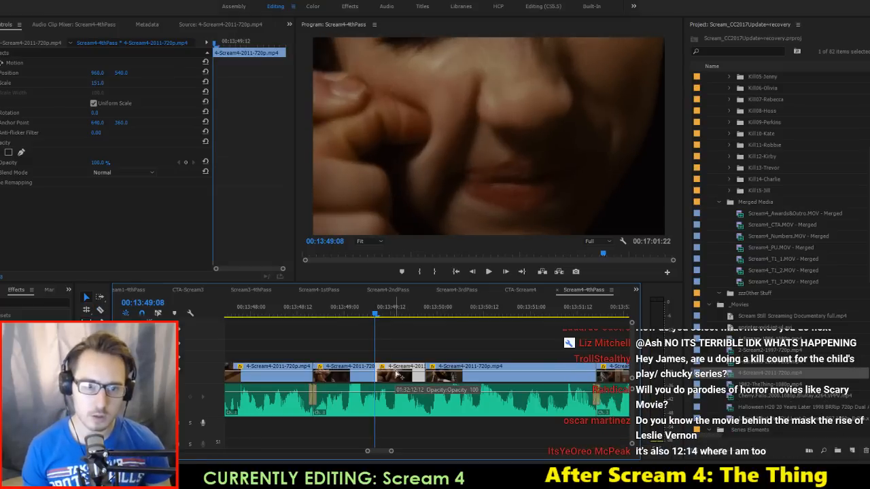
key("space")
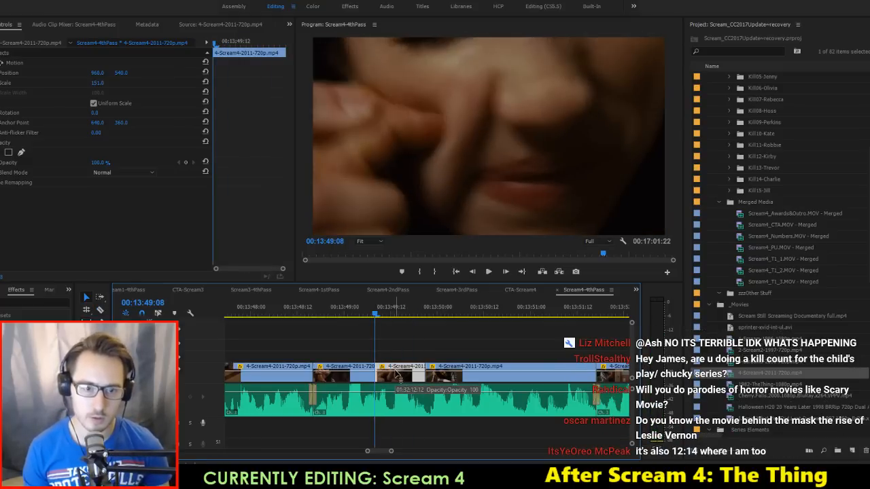
key("space")
key("Up")
key("Up")
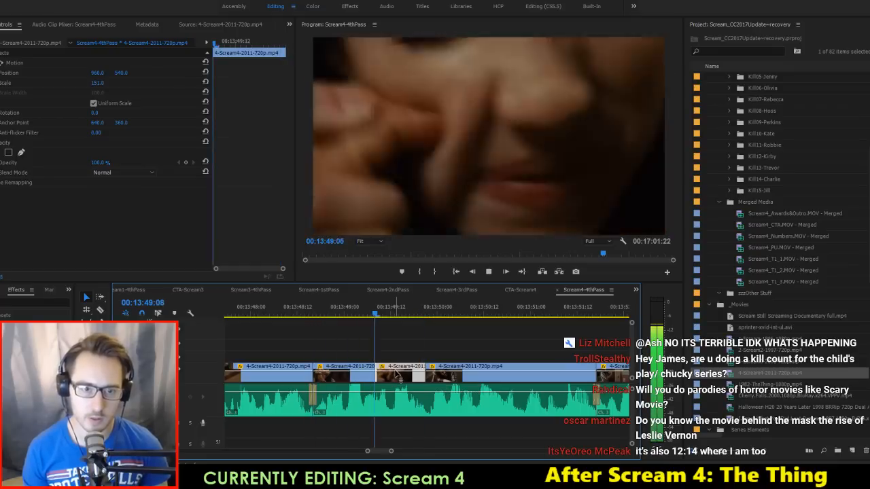
key("space")
key("Left")
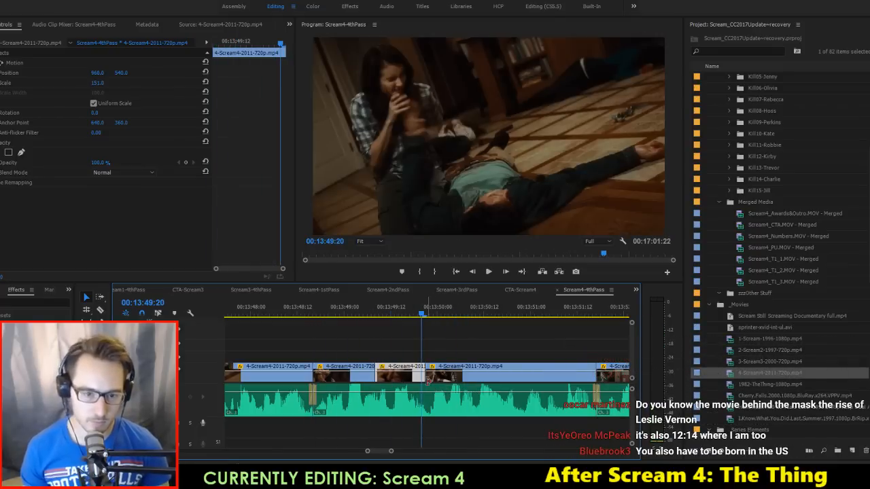
Step: Review the following shots against the narration from 00:13:49:20 to 00:14:04:08
key("space")
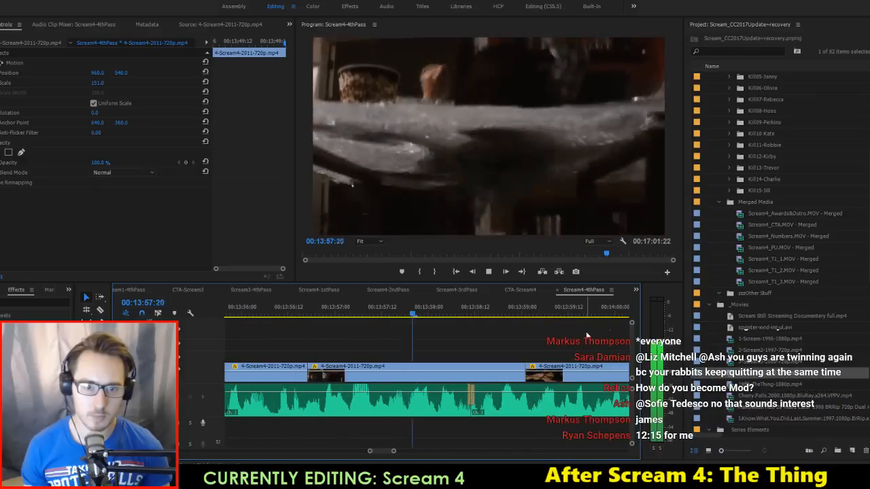
scroll(585, 338, "up", 5)
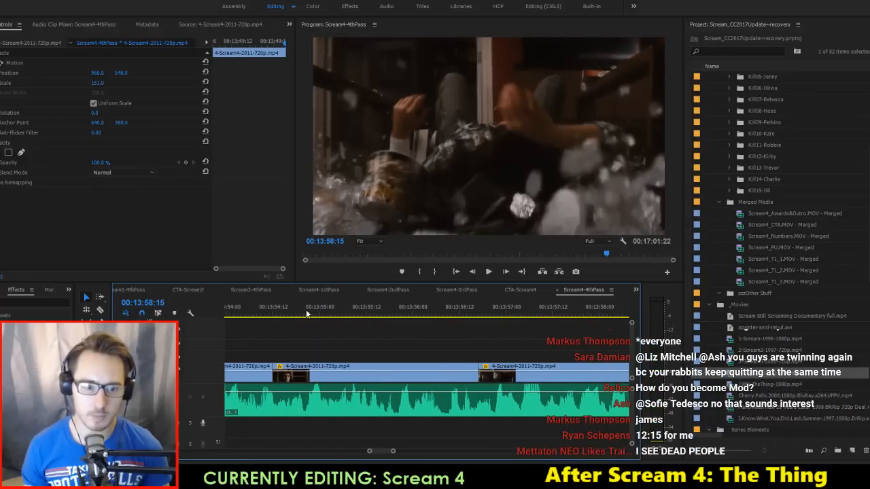
left_click(245, 314)
key("space")
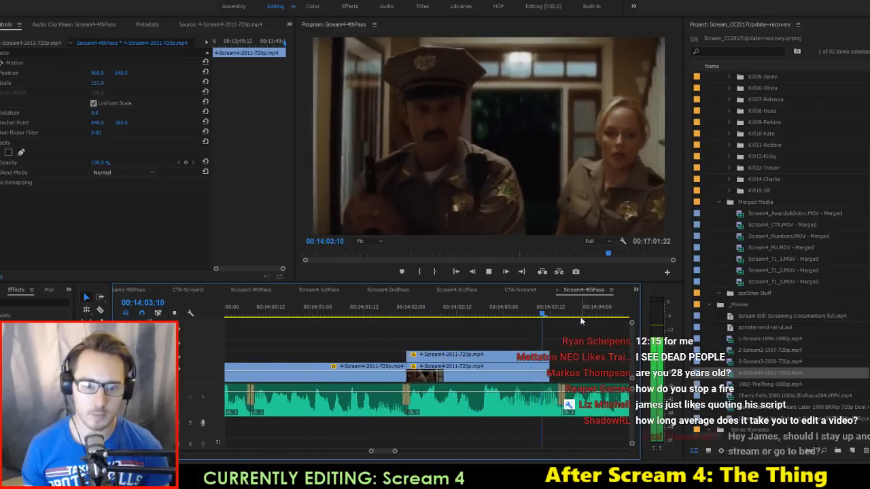
key("space")
scroll(505, 357, "down", 4)
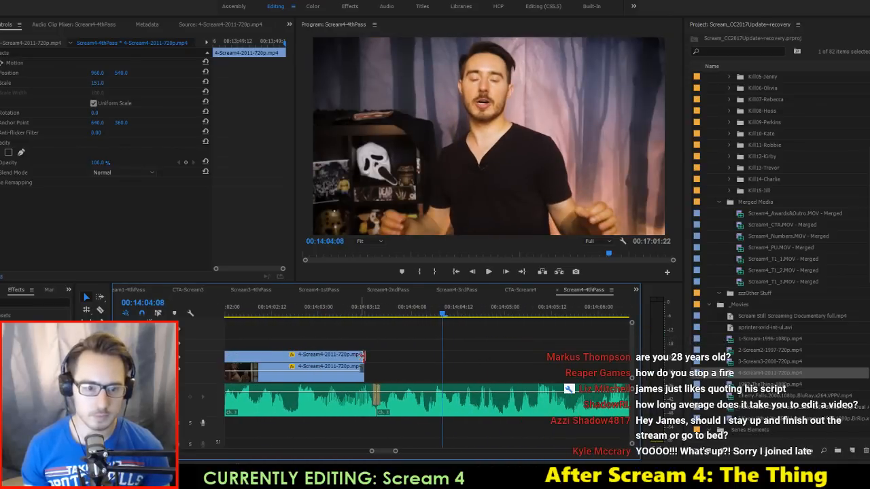
Step: Extend the upper of the two stacked clips to 00:14:03:15, lay both end to end on the lower video track, and save
left_click_drag(363, 356, 370, 357)
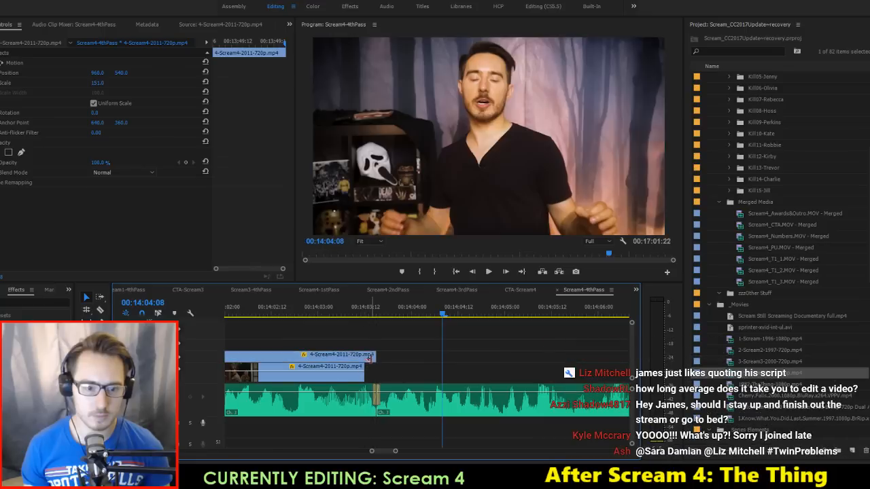
left_click_drag(324, 384, 478, 385)
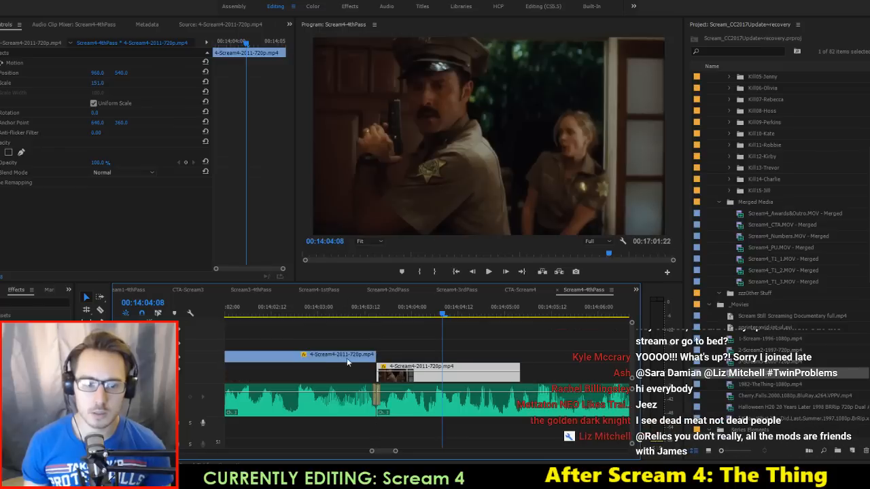
left_click_drag(347, 357, 347, 367)
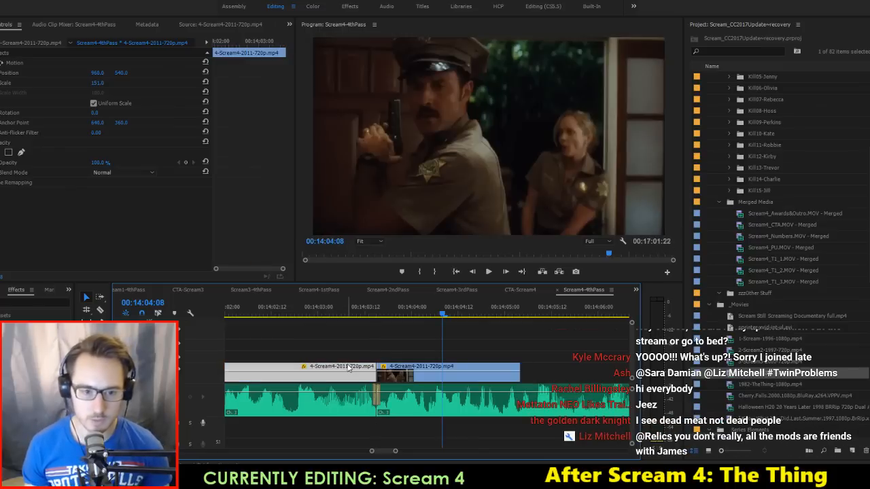
key("ctrl+s")
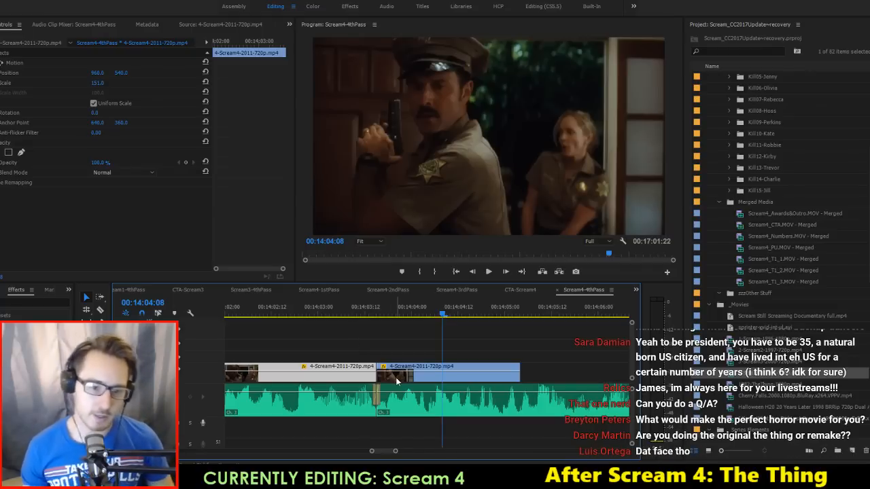
Step: Extend the clip starting at 00:14:03:15 to the next clip and slip its footage to open on the floor with the bodies
left_click_drag(520, 370, 636, 370)
key("y")
left_click_drag(559, 371, 436, 388)
left_click(545, 363)
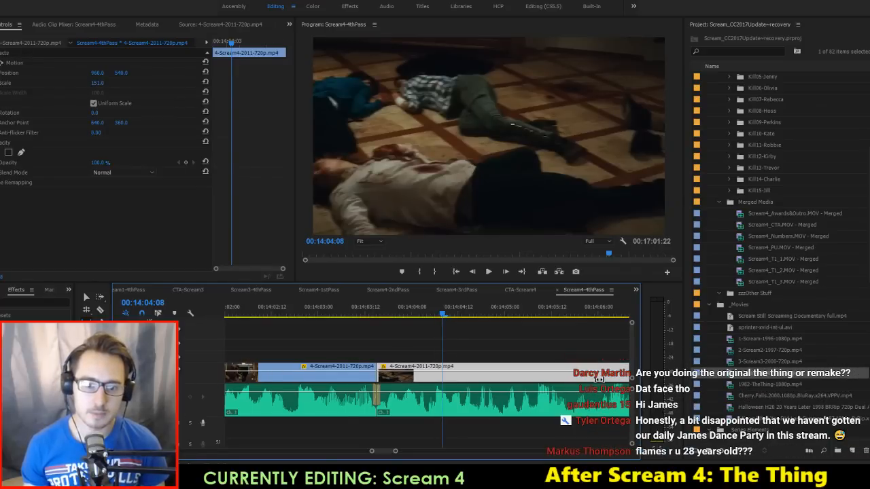
left_click_drag(592, 371, 585, 366)
key("Up")
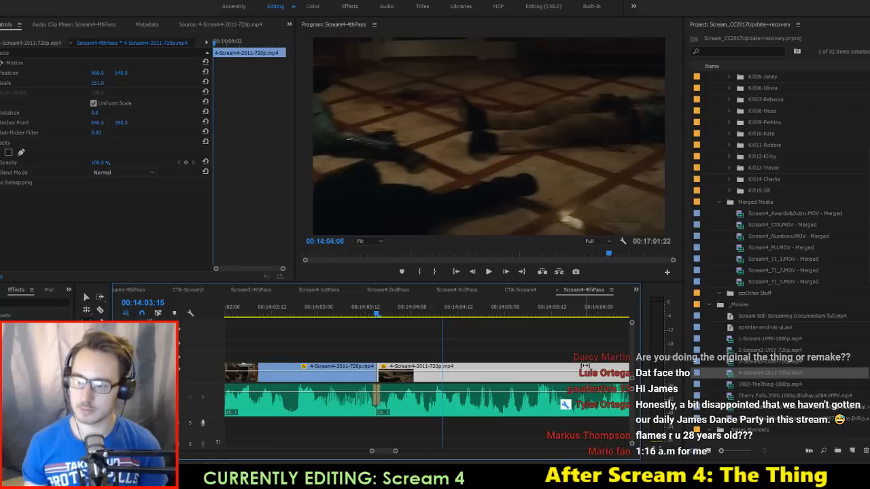
key("space")
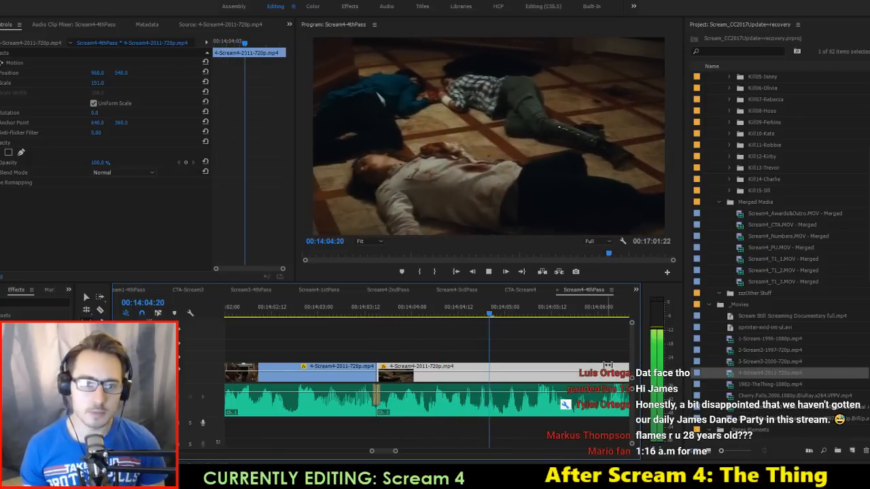
Step: Split the bodies shot at 00:14:04:23 and play it up to the new cut
left_click(503, 372)
key("v")
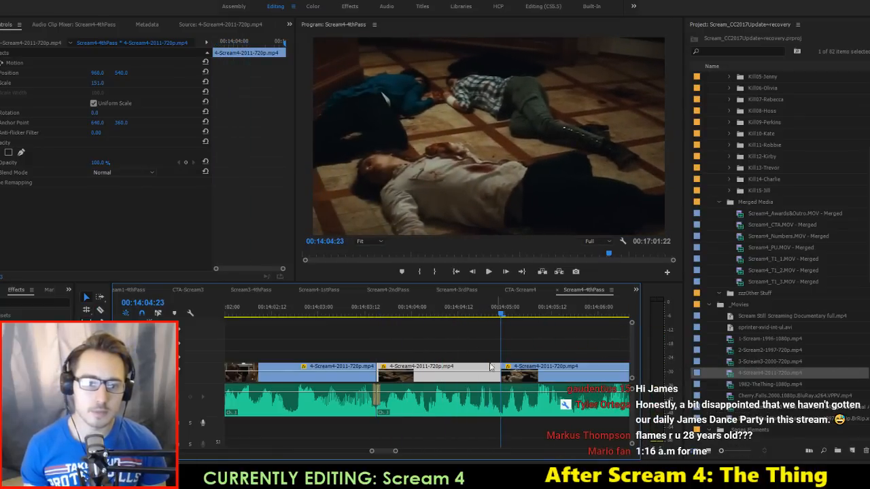
key("space")
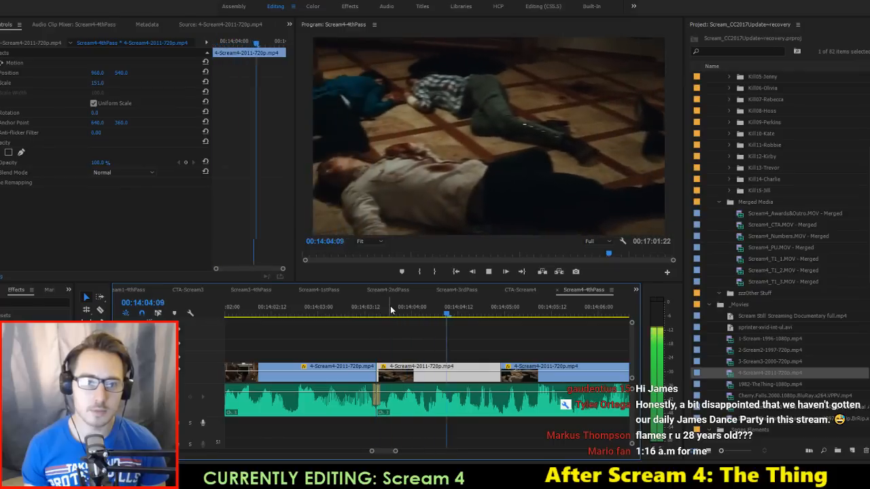
key("space")
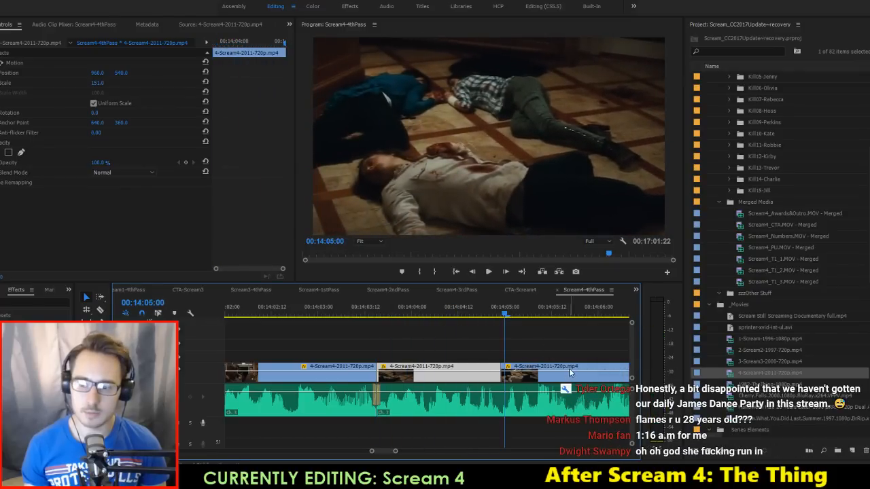
Step: Slip the footage of the piece after 00:14:04:23 so it opens on the officer reaching for his hat, and play it
scroll(571, 370, "down", 3)
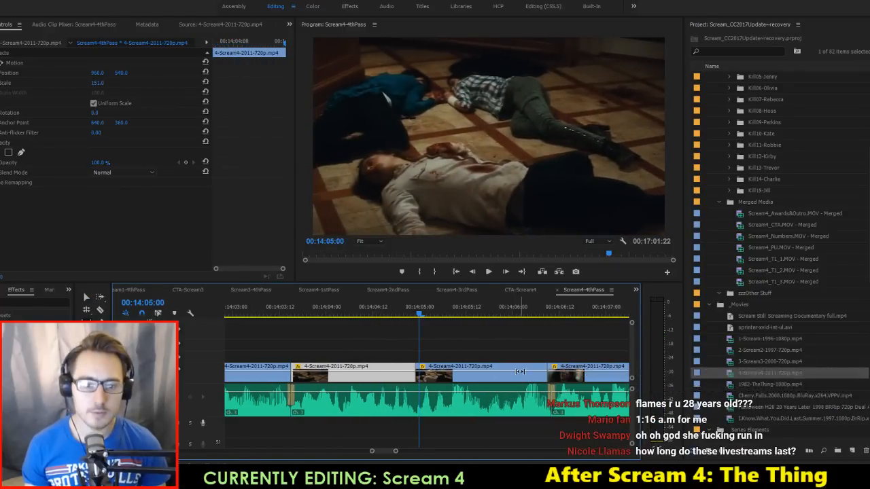
left_click_drag(521, 373, 156, 379)
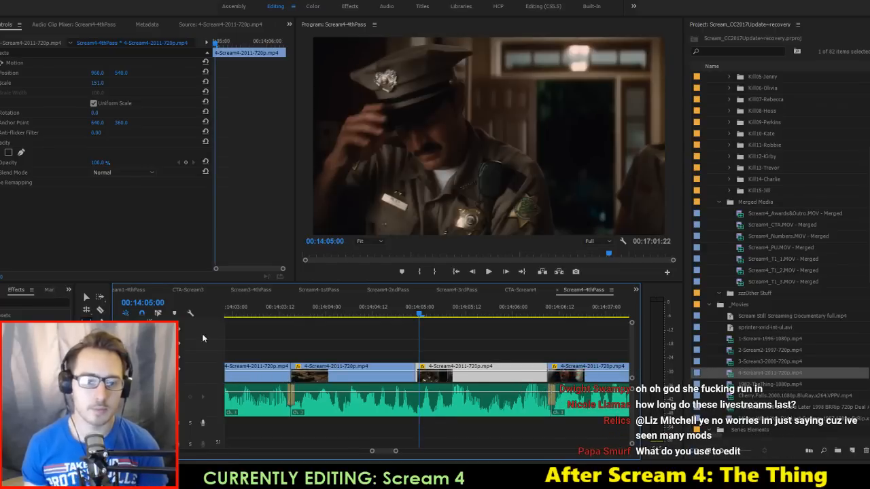
left_click(361, 311)
key("space")
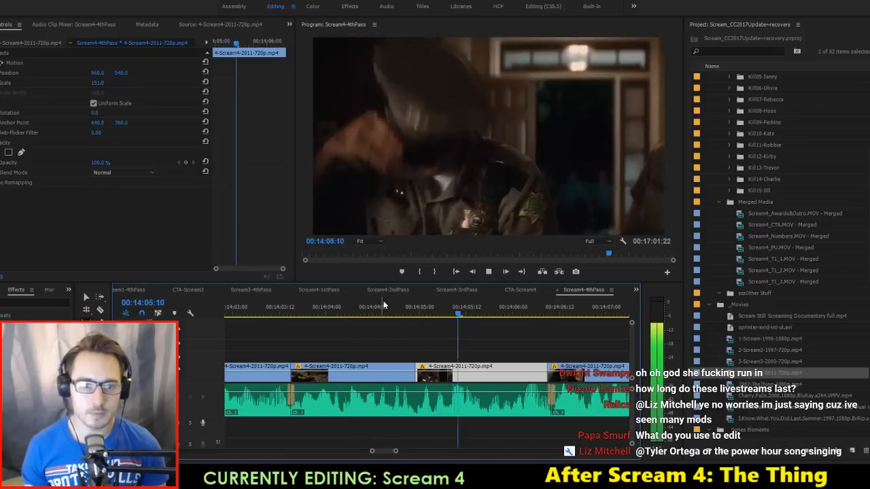
key("space")
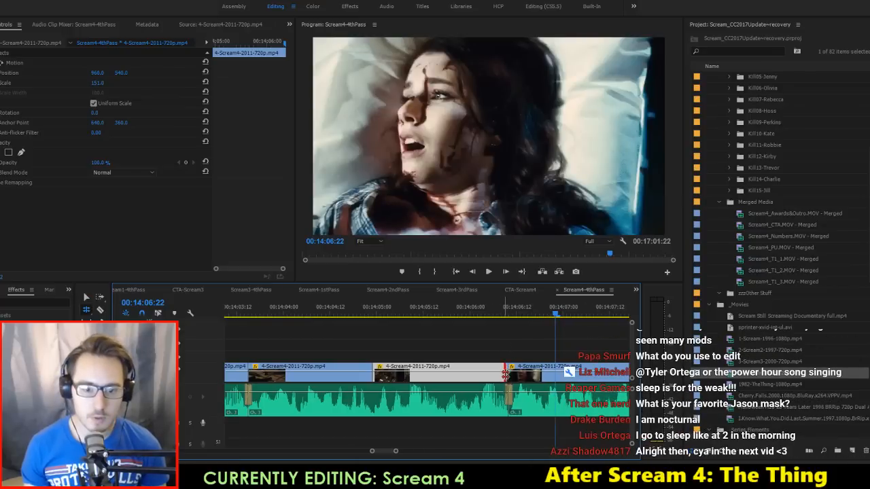
Step: Roll the cut ending the officer shot to 00:14:06:10 and extend the following stretcher clip across the gap to about 00:14:10:21
scroll(546, 349, "down", 2)
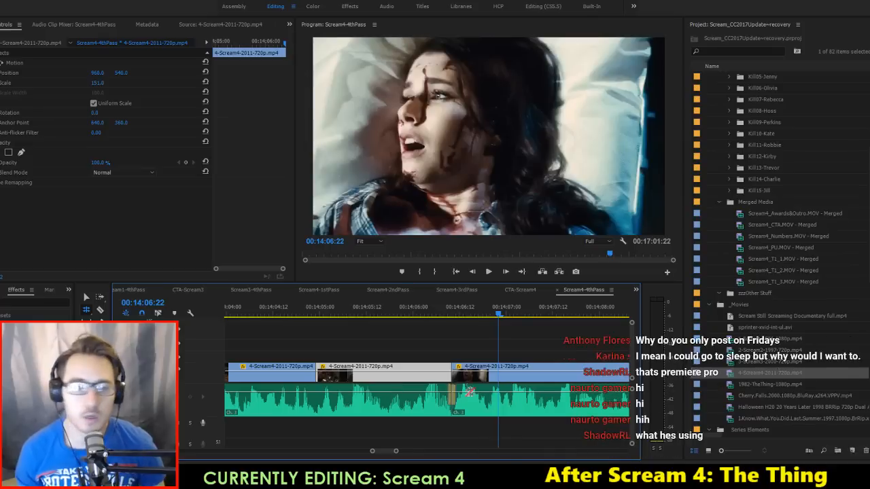
key("space")
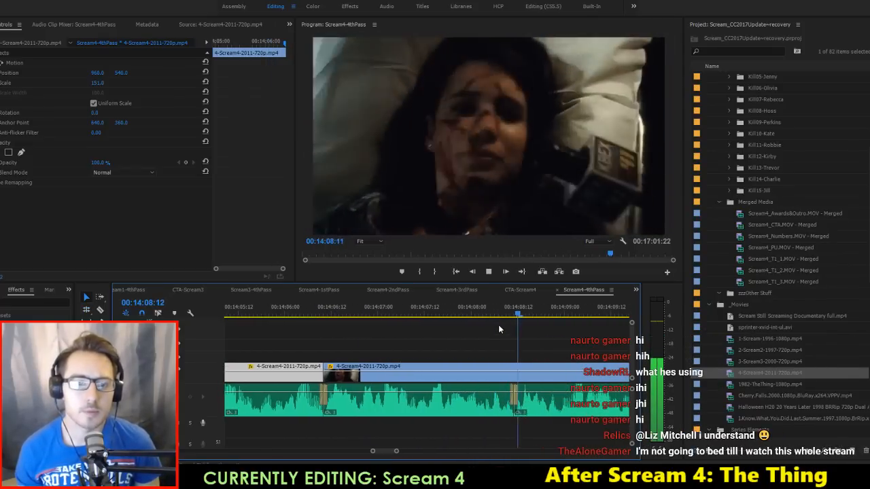
key("space")
scroll(498, 327, "down", 2)
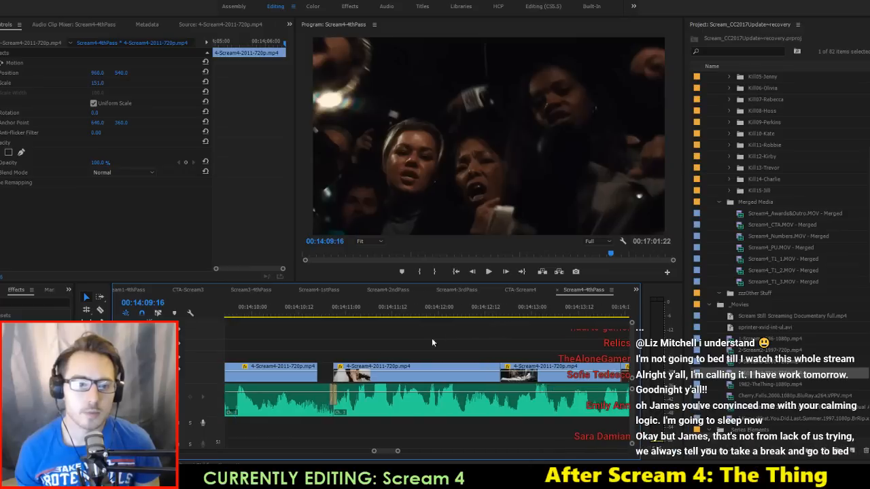
scroll(380, 350, "up", 5)
scroll(393, 342, "up", 2)
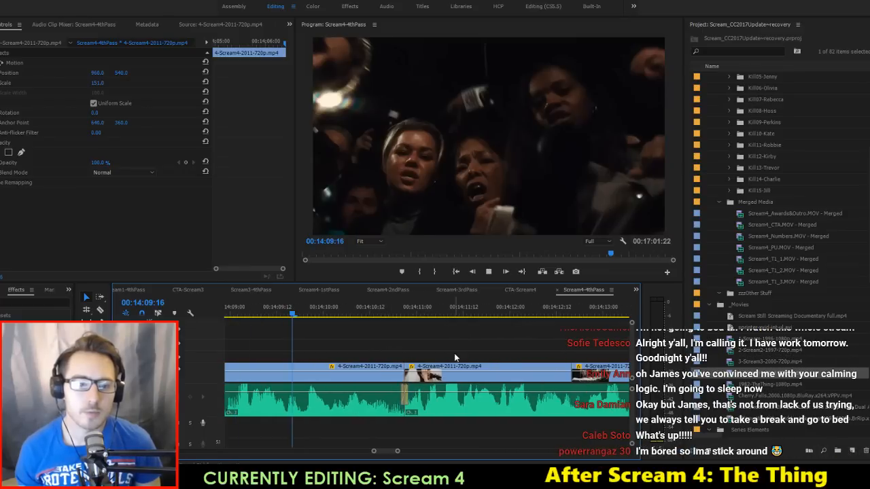
Step: Slip the stretcher clip's footage so her face is clear of the microphones at 00:14:09:01, and play through into the hospital scene
key("space")
key("space")
scroll(407, 349, "up", 3)
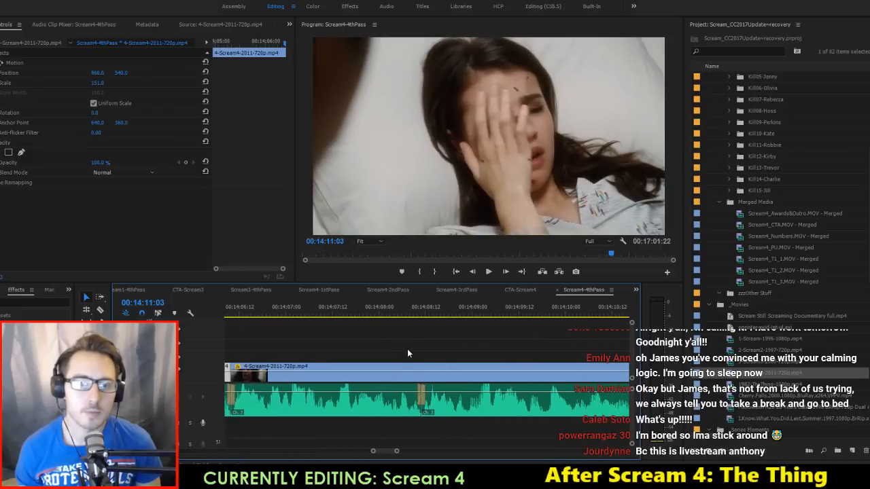
scroll(489, 348, "down", 2)
left_click(493, 349)
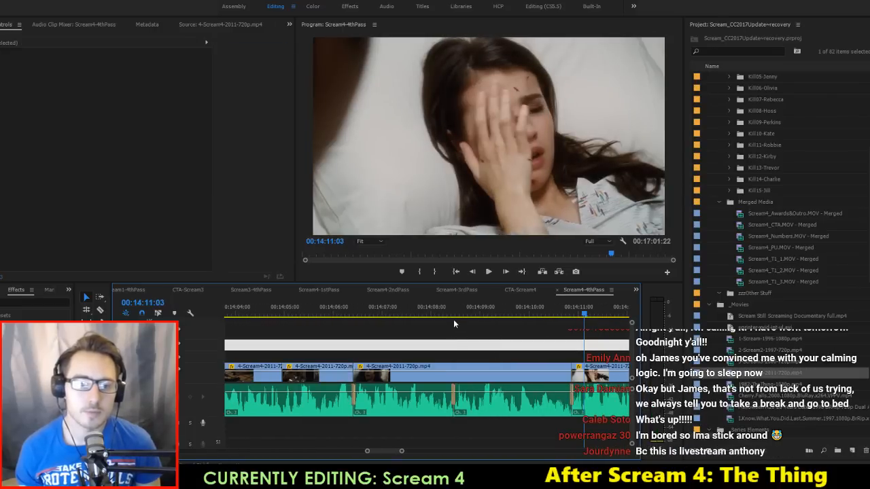
left_click_drag(465, 316, 482, 316)
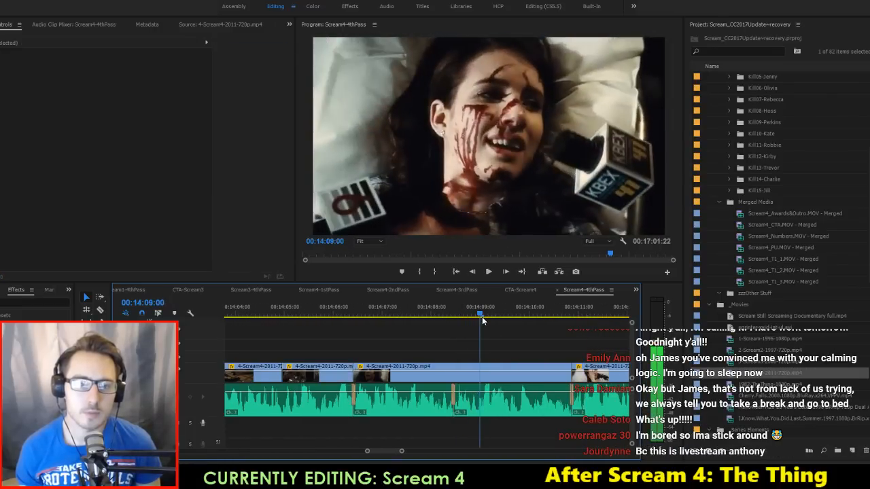
left_click(503, 367)
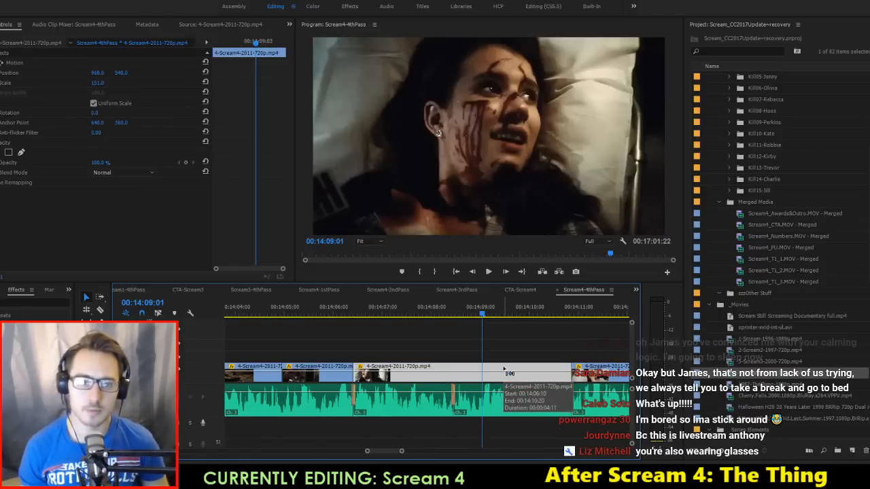
key("Up")
key("Up")
key("space")
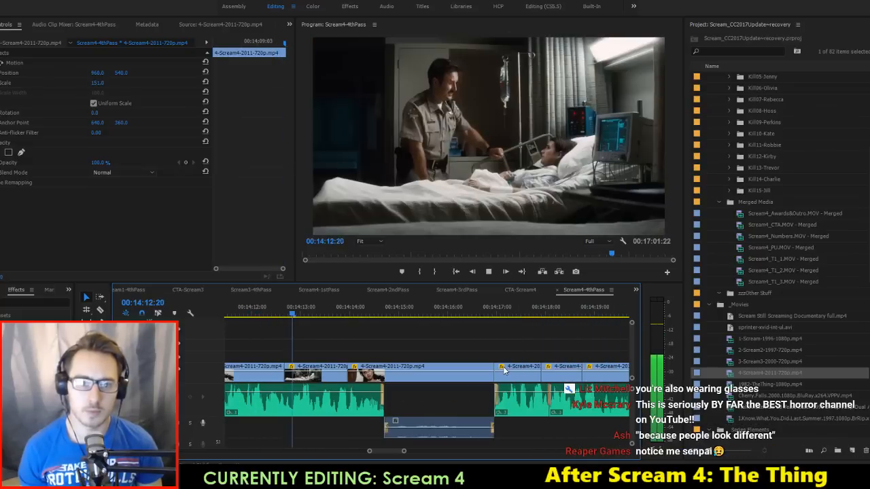
key("space")
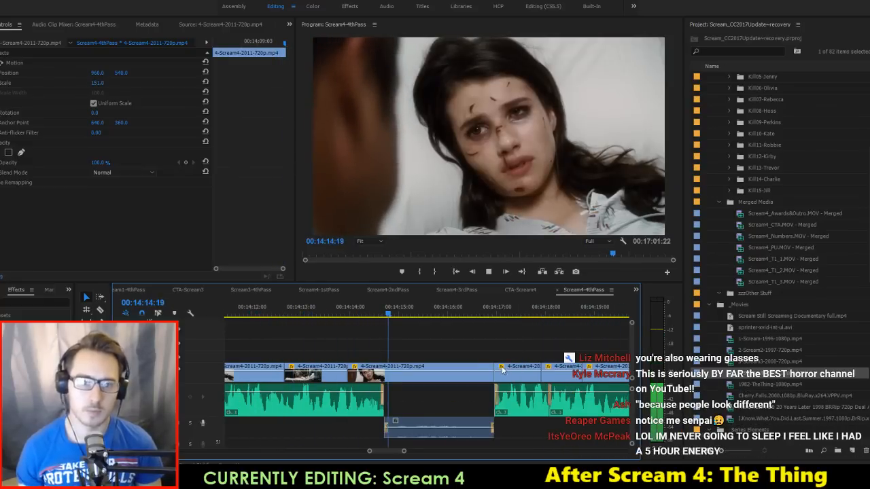
Step: Roll the cut into the wide hospital room shot to 00:14:12:15 and play across it
scroll(417, 376, "up", 3)
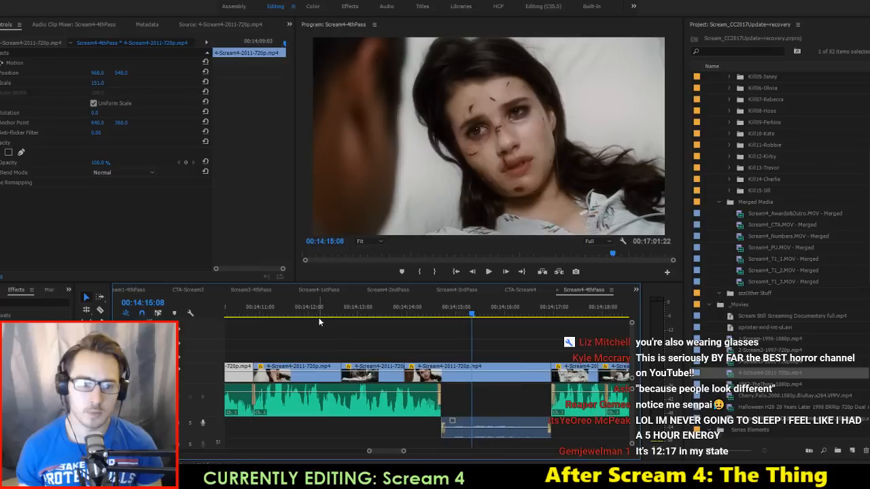
left_click(326, 317)
left_click_drag(327, 317, 333, 321)
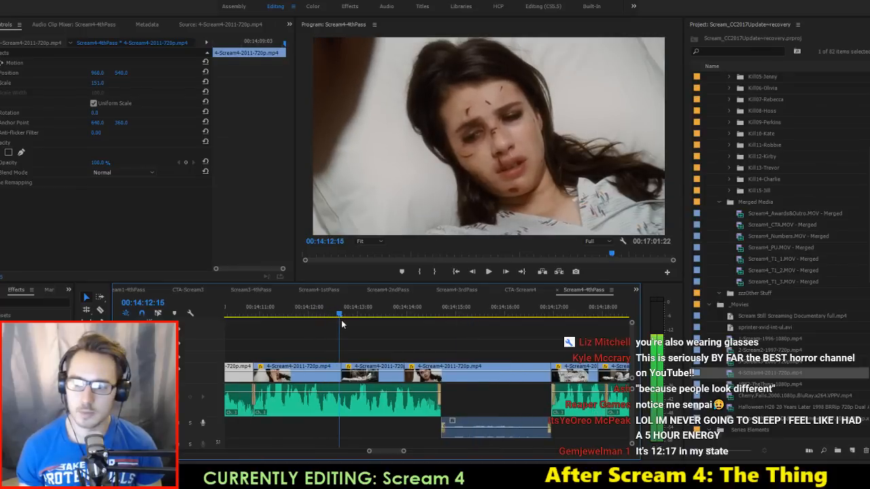
left_click_drag(360, 375, 358, 375)
key("space")
key("space")
left_click(404, 380)
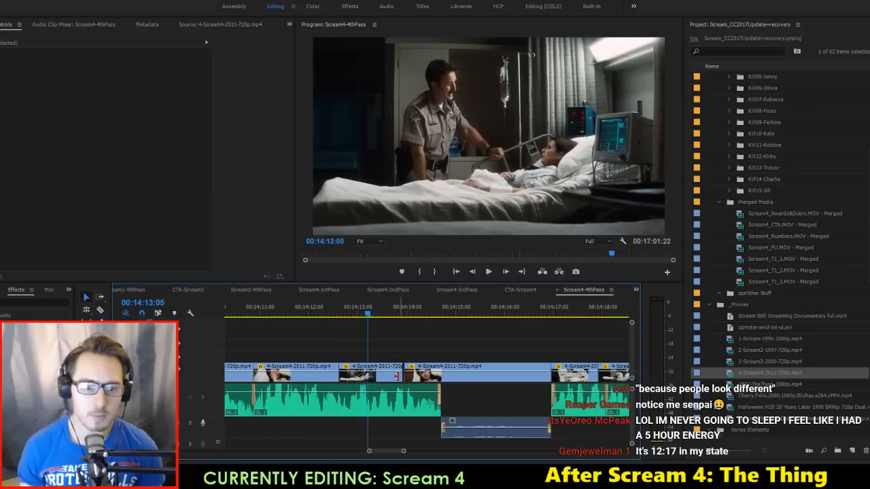
key("space")
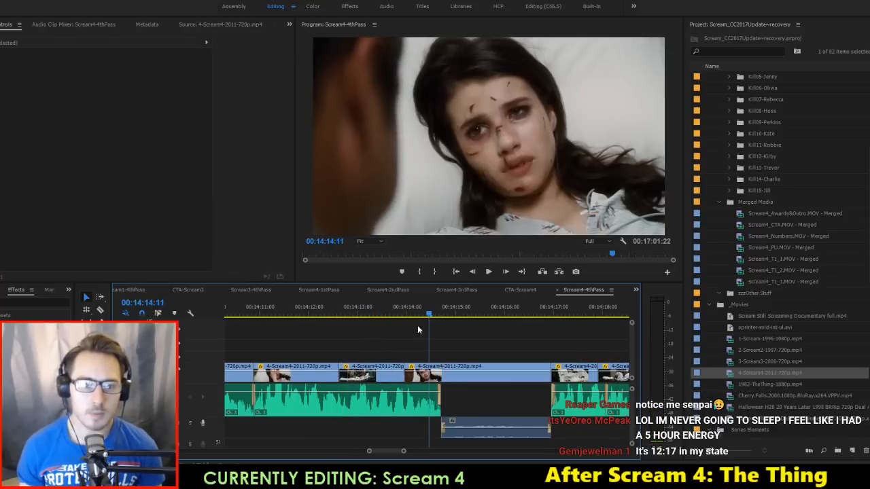
Step: Roll the cut from the wide hospital shot to the bed close-up to the end of the narration at 00:14:14:17, and play it
left_click(397, 310)
key("Right")
key("Right")
key("Right")
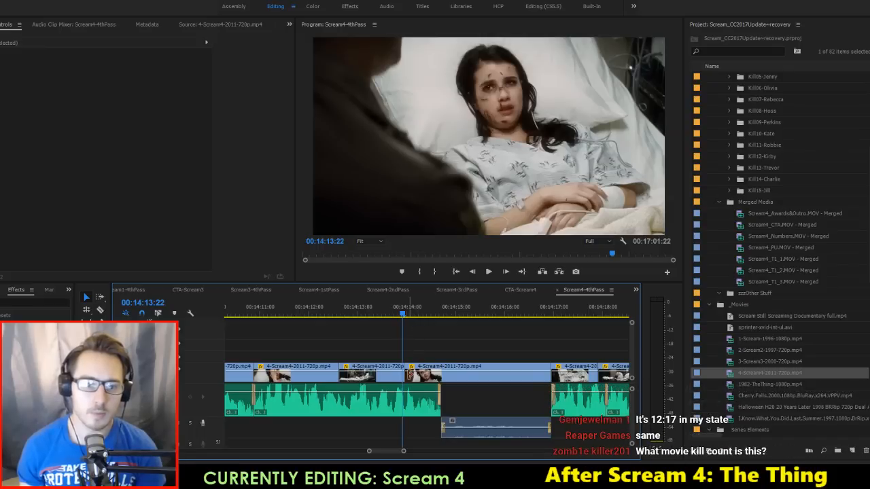
left_click_drag(408, 374, 480, 379)
key("space")
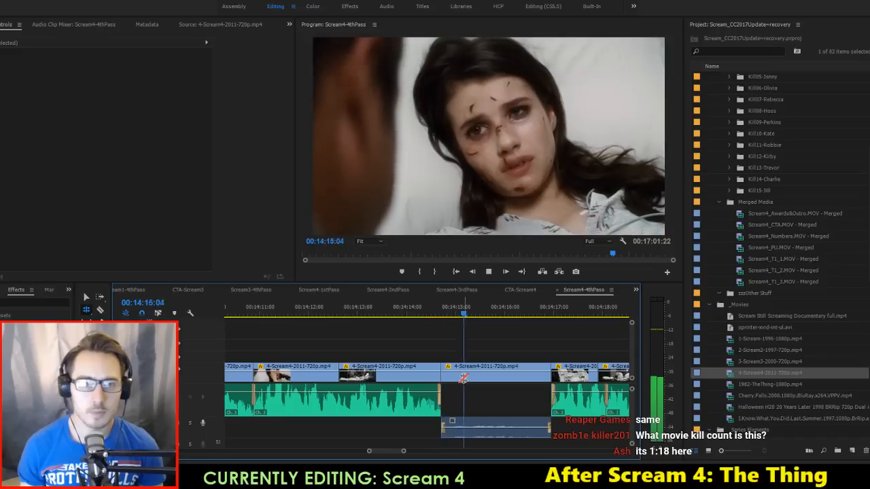
key("space")
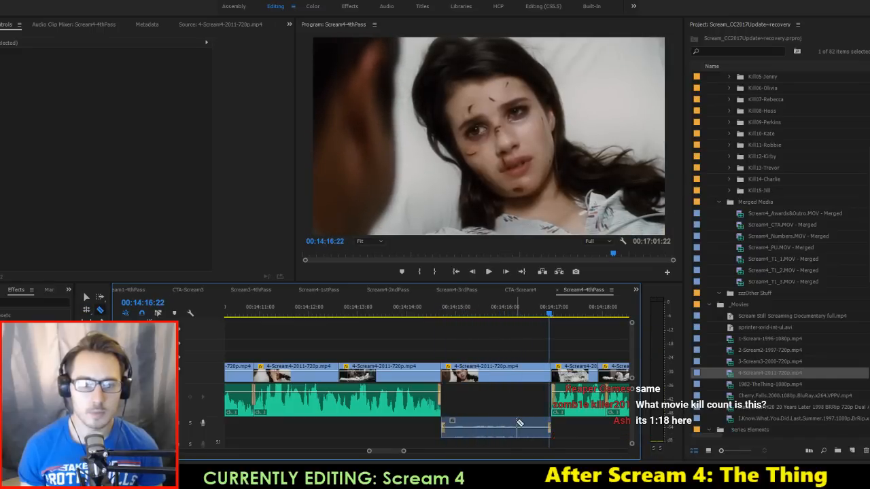
Step: Set the gain of the movie audio under the bed close-up to +15 dB and play it from its start
left_click(506, 420)
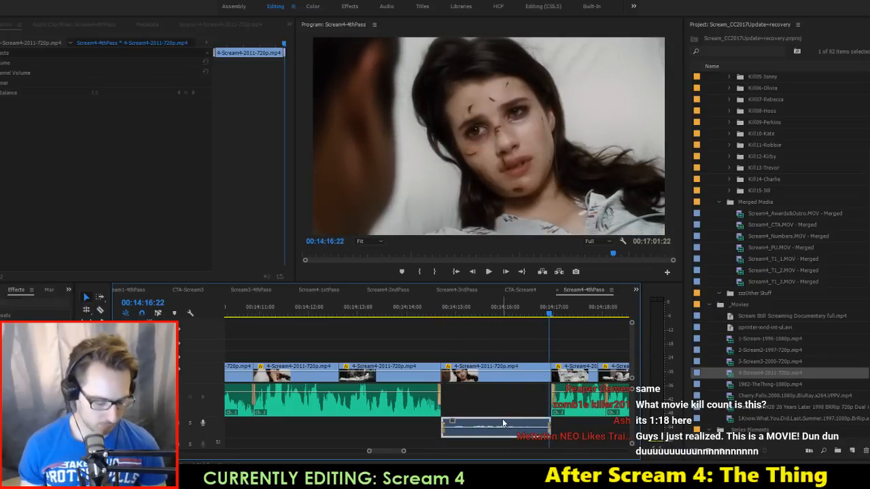
key("g")
key("Return")
key("Up")
key("Up")
key("space")
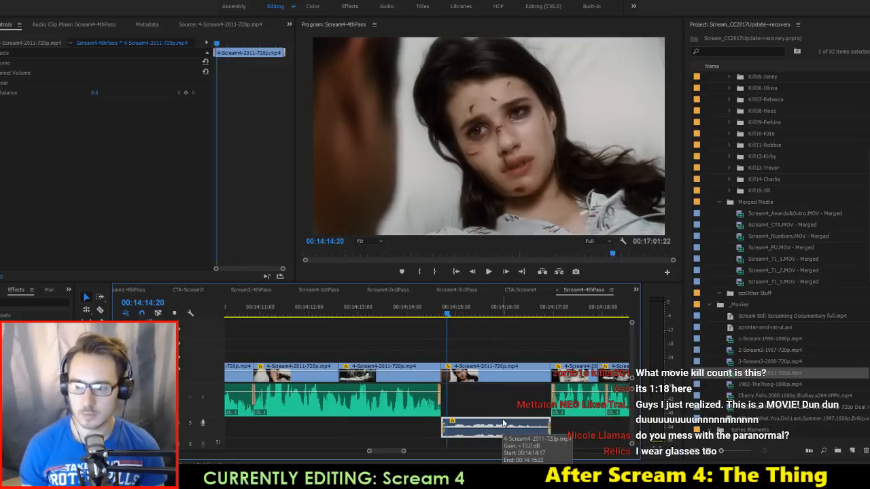
Step: Ripple-trim a few frames off the start of the close-up and its movie audio, and play through to 00:14:16:14
key("Right")
key("q")
key("space")
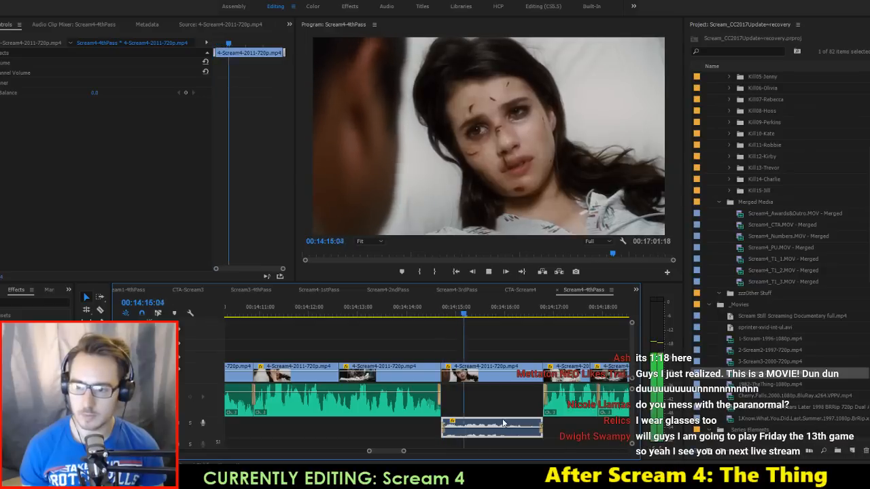
key("space")
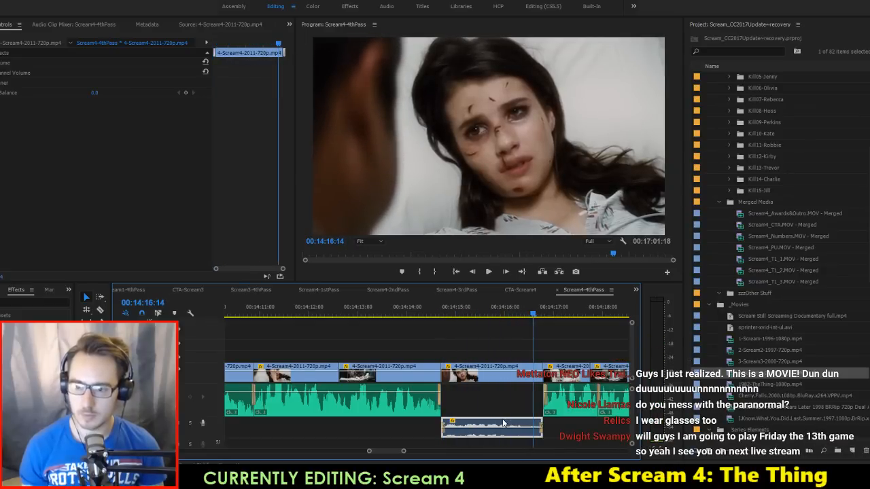
Step: Extract the range from 00:14:16:14 to 00:14:16:18 at the end of the close-up, and play across the new cut
key("i")
key("Right")
key("Right")
key("Right")
key("Right")
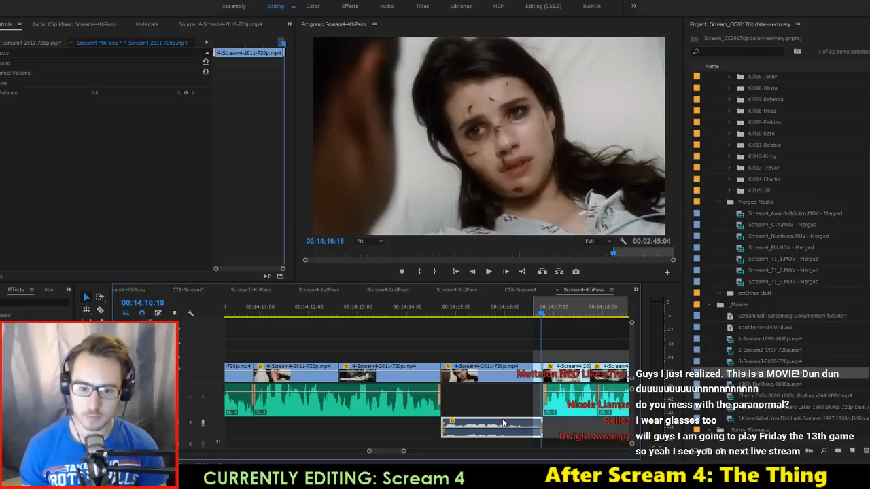
key("o")
key("apostrophe")
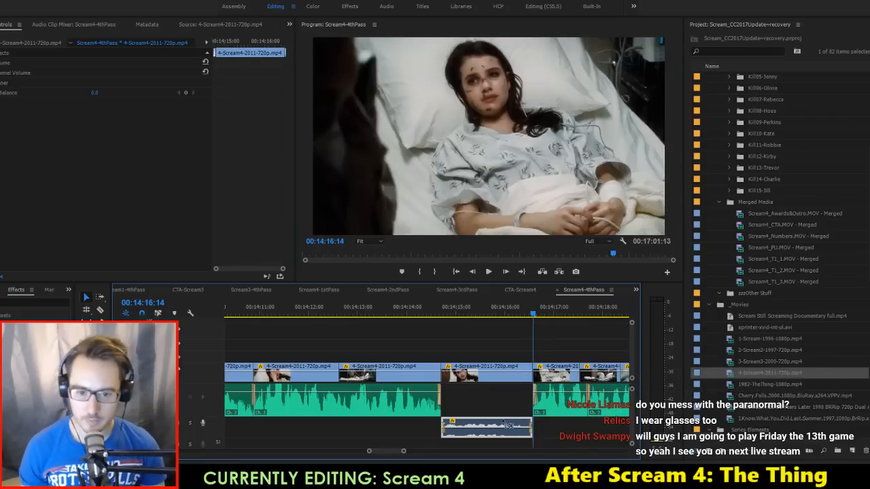
key("shift+k")
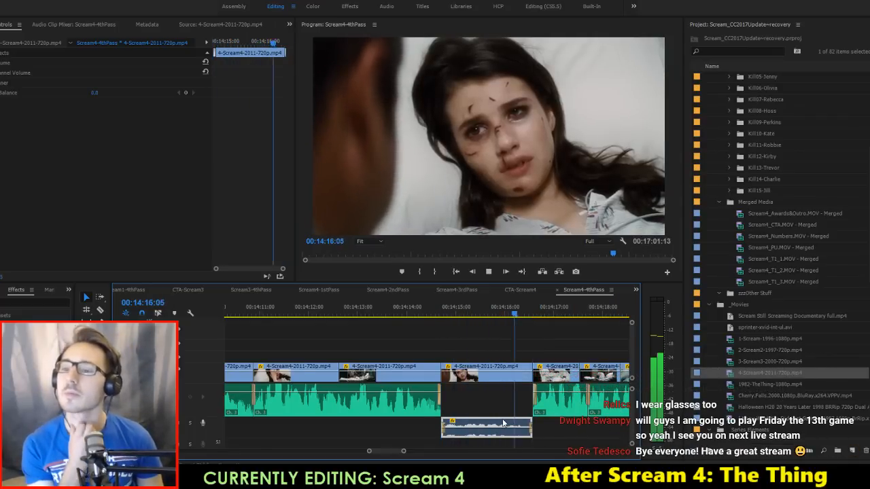
key("space")
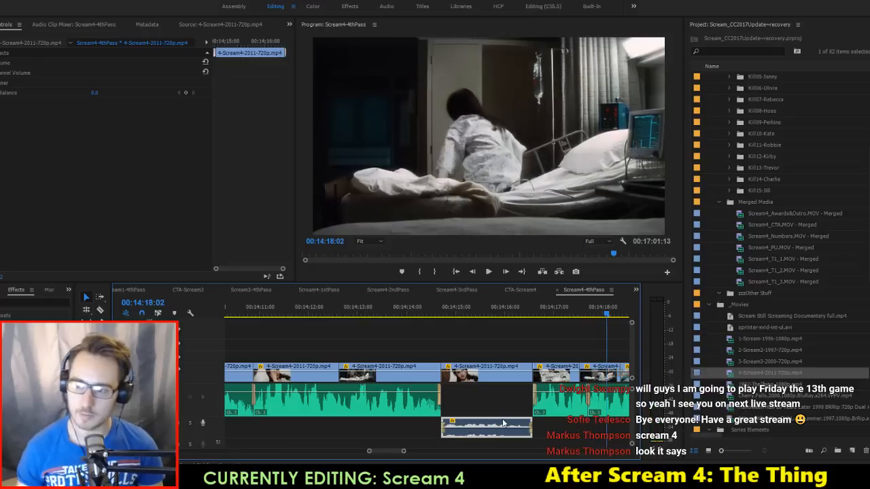
Step: Shift all clips following the close-up earlier so they start at 00:14:16:12, and save the project
key("shift+k")
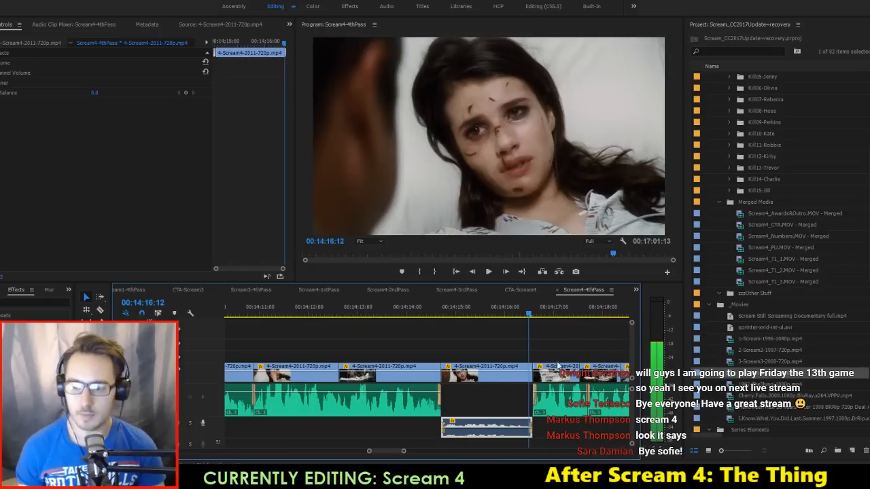
key("a")
key("a")
left_click_drag(562, 381, 558, 379)
key("v")
key("ctrl+s")
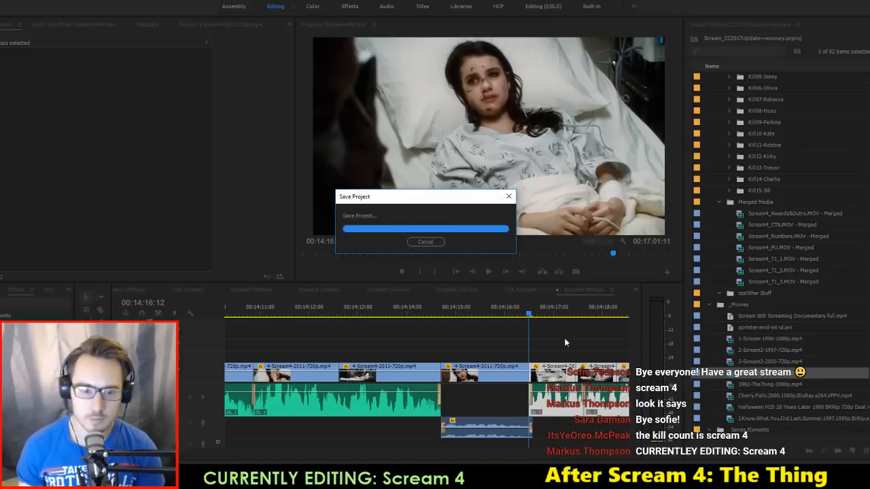
Step: Play the hospital scene from 00:14:14:17 and step back and forth through its cuts
left_click(566, 343)
key("Up")
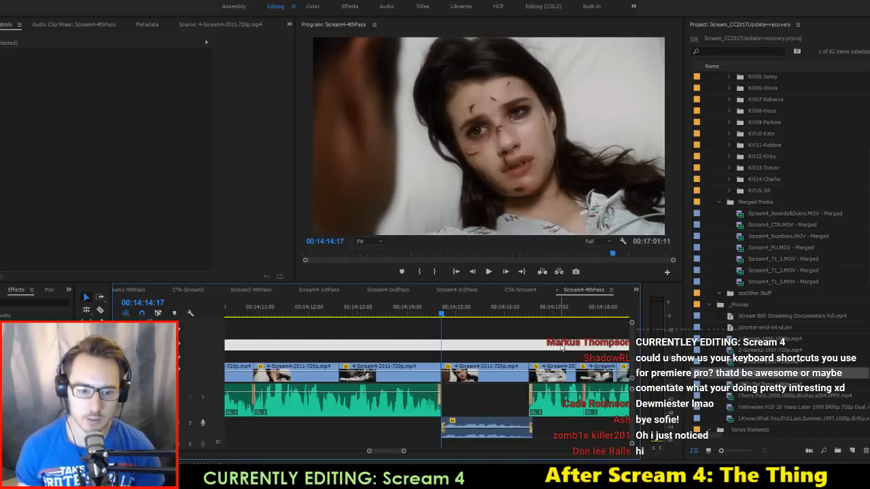
key("space")
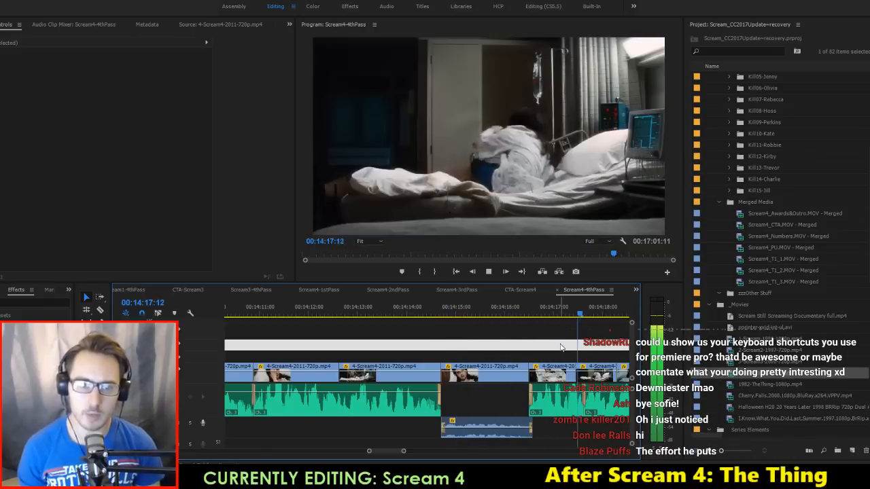
key("space")
key("Up")
key("Up")
key("Up")
key("Up")
key("Up")
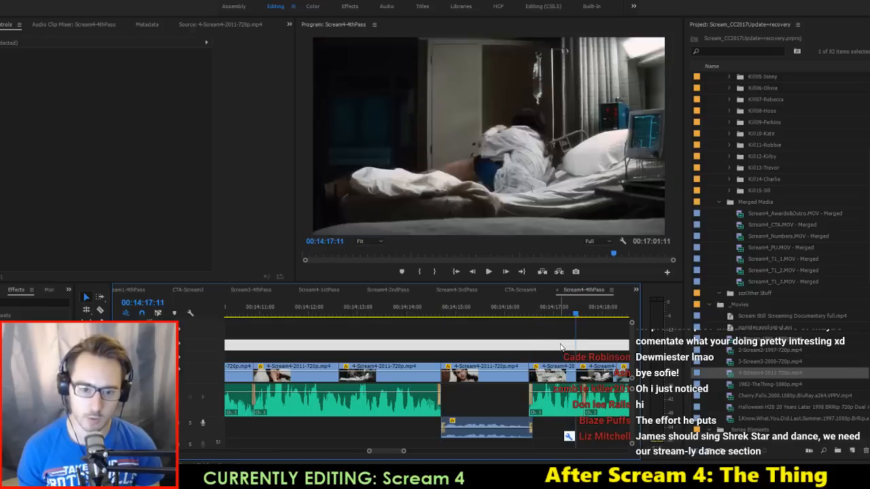
key("Down")
key("Down")
key("Down")
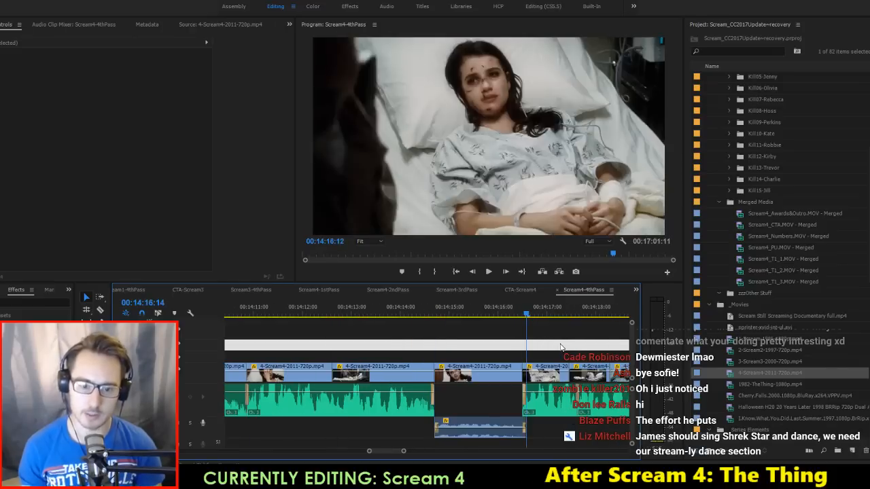
key("Down")
key("Down")
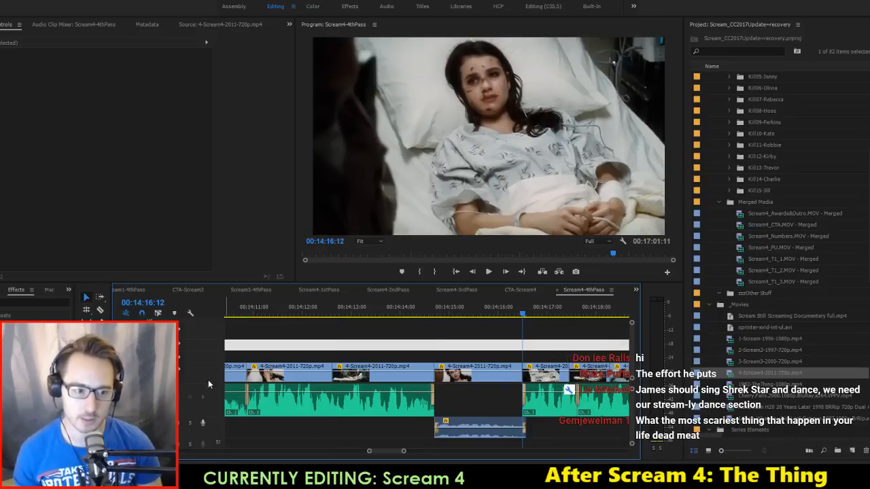
Step: Bring the narration video track into view and check the section cuts between 00:13:38:09 and 00:16:05:11, stopping at the numbers segment's start at 00:15:41:23
scroll(196, 378, "down", 2)
scroll(202, 372, "down", 2)
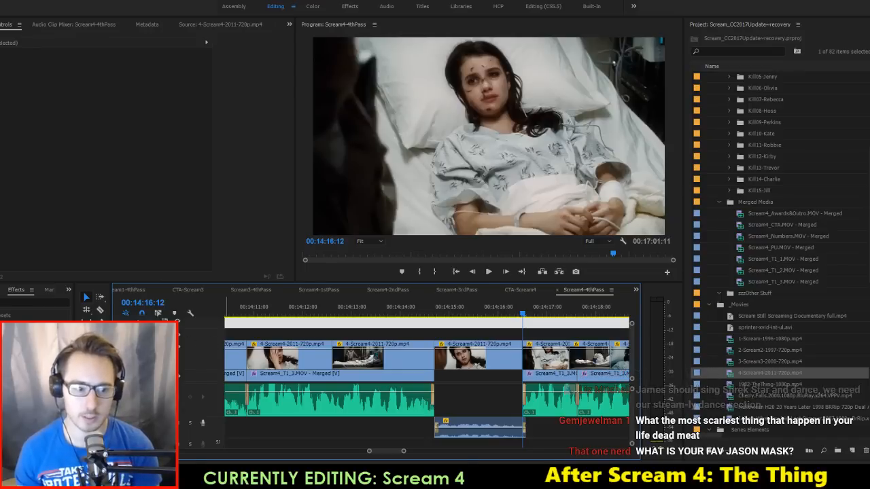
scroll(429, 416, "up", 2)
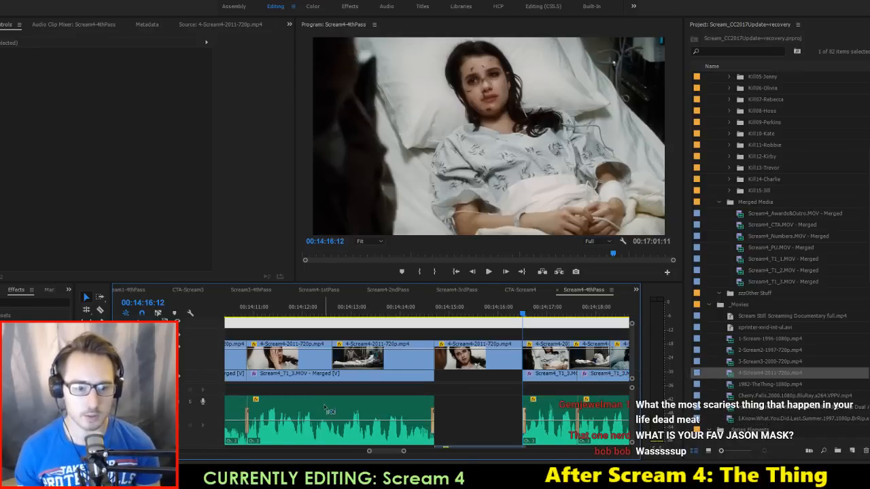
scroll(325, 408, "down", 1)
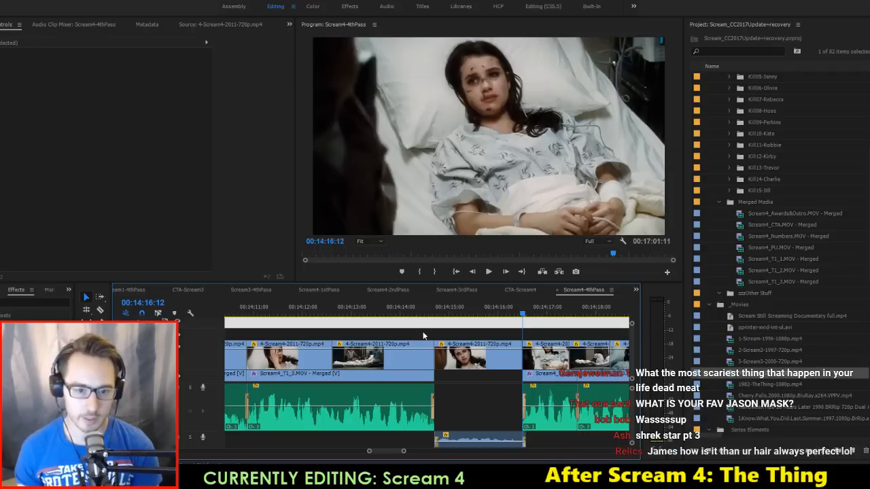
key("Up")
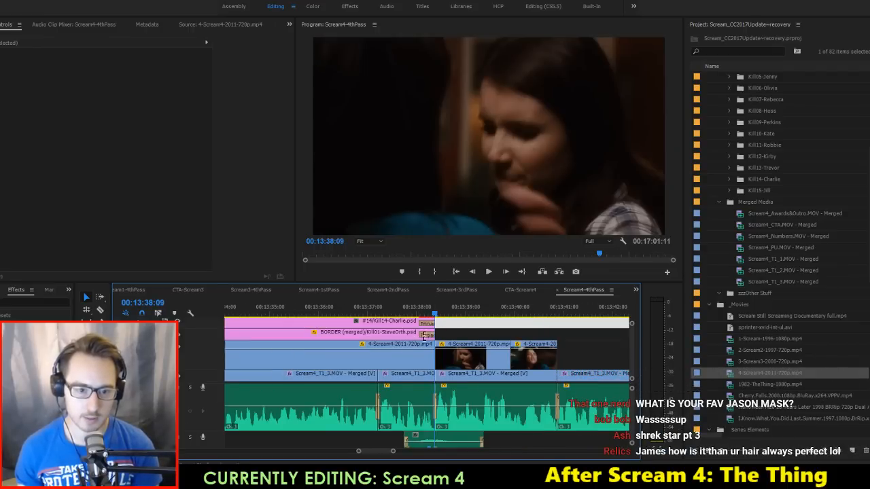
key("Up")
key("Up")
key("Down")
key("Down")
key("Down")
key("Down")
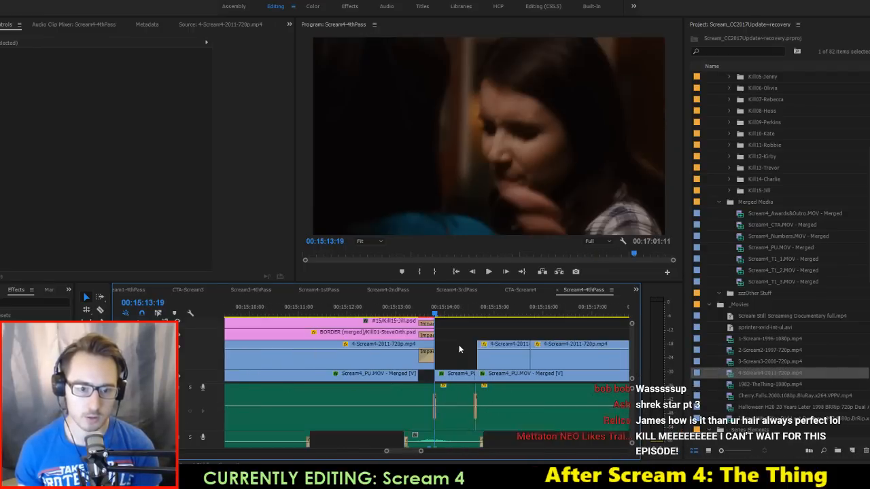
key("Down")
key("Down")
key("Down")
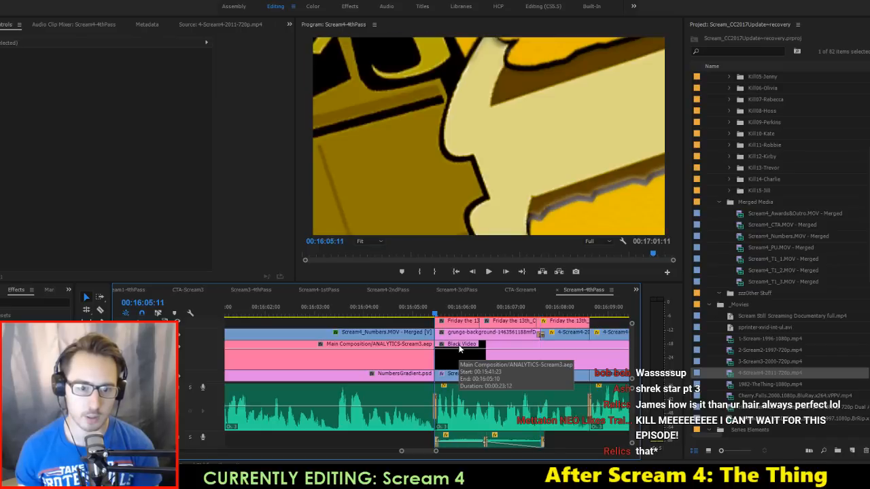
key("Up")
key("Up")
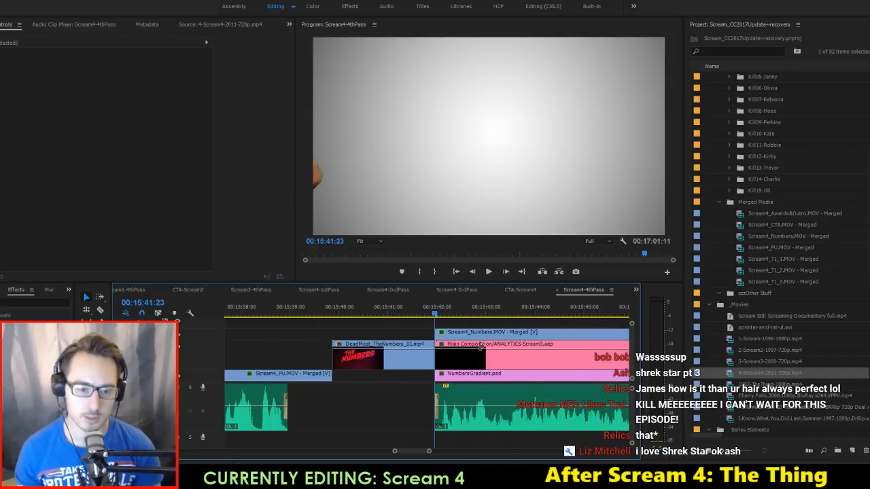
Step: Step back through the edits from 00:15:41:23 to the hospital bed close-up at 00:14:18:07
key("Up")
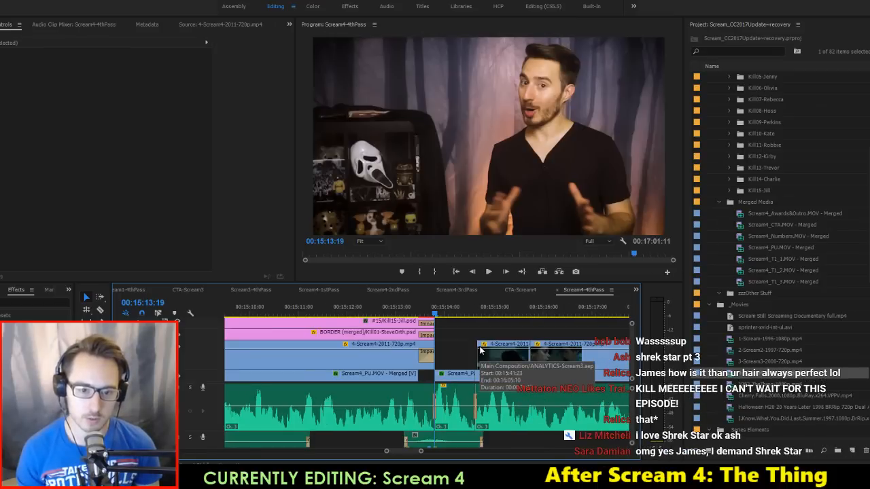
key("Up")
key("Up")
key("Up")
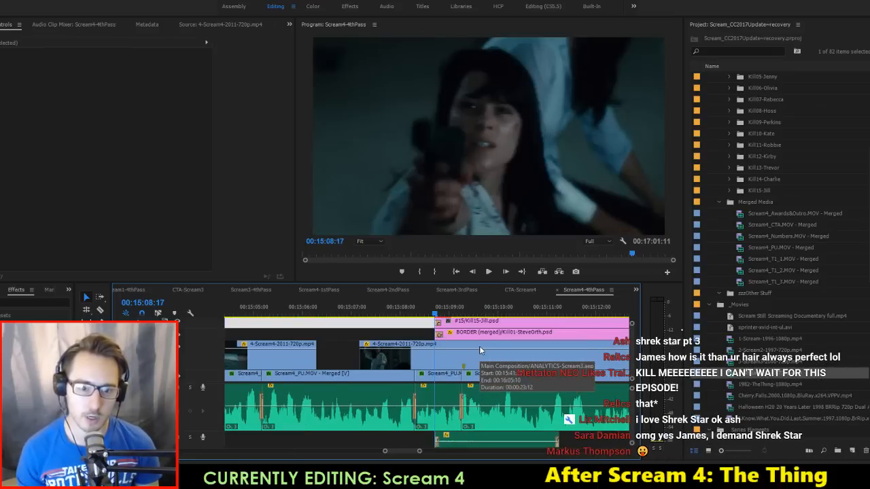
key("Up")
key("Up")
key("Up")
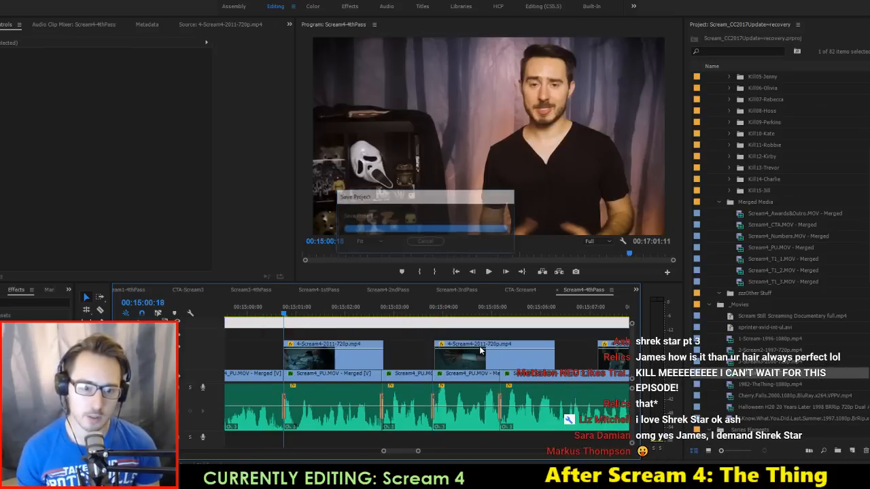
key("Up")
key("Up")
key("Up")
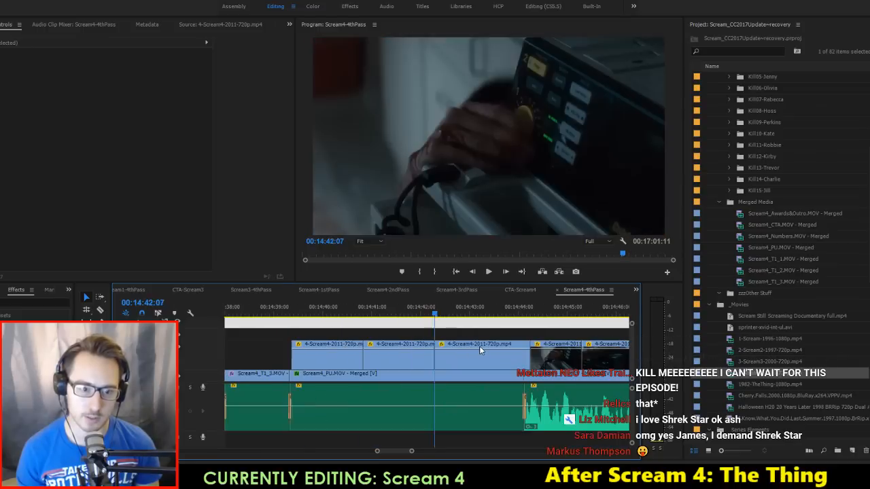
key("Up")
key("Up")
key("Up")
key("Up")
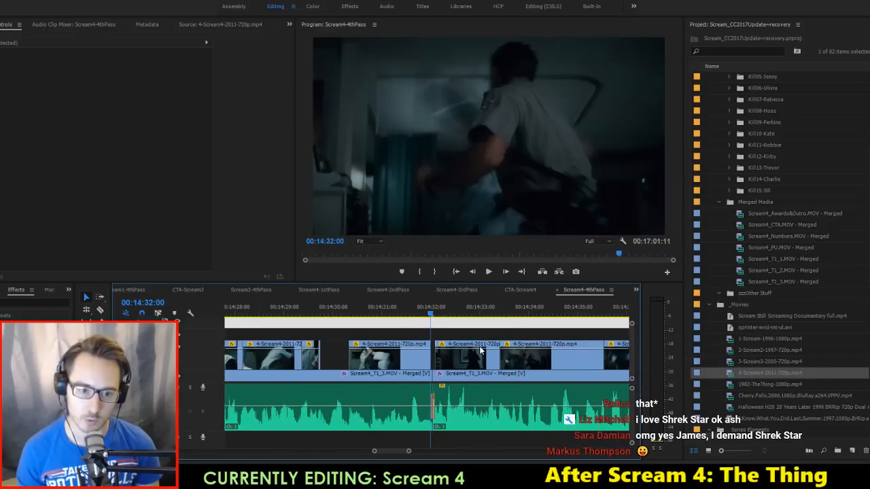
key("Up")
key("Up")
key("Up")
key("Up")
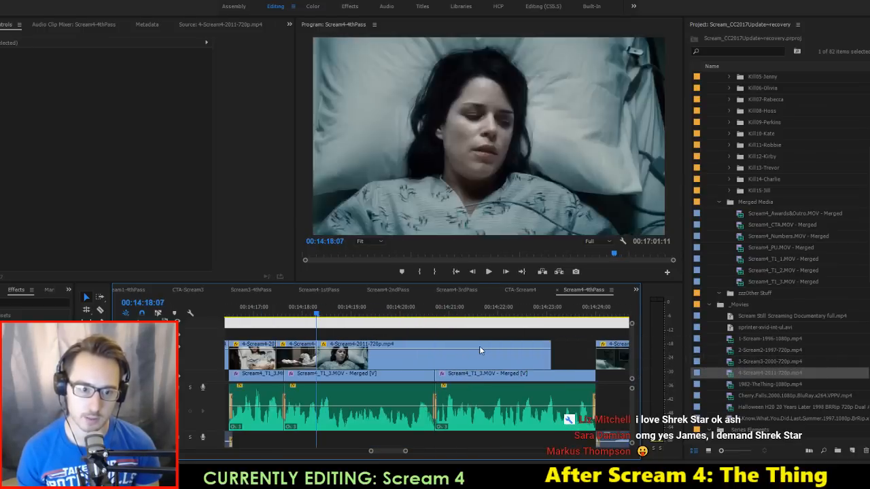
Step: Step back and forth through the hospital cuts and play from 00:14:16:12, returning to the narration cut at 00:14:17:15
key("Down")
key("Down")
key("Down")
key("Down")
key("Up")
key("Up")
key("Up")
key("Up")
key("Up")
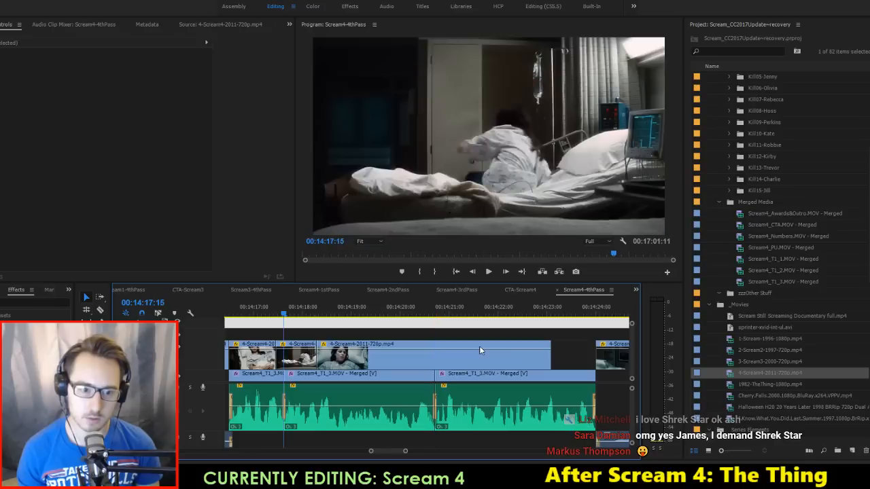
key("Up")
key("Up")
key("Up")
key("Up")
key("Down")
key("Down")
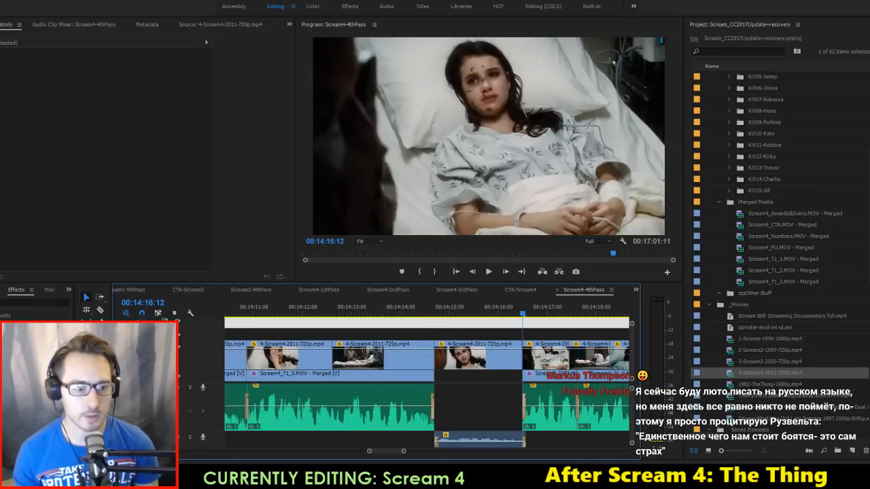
key("space")
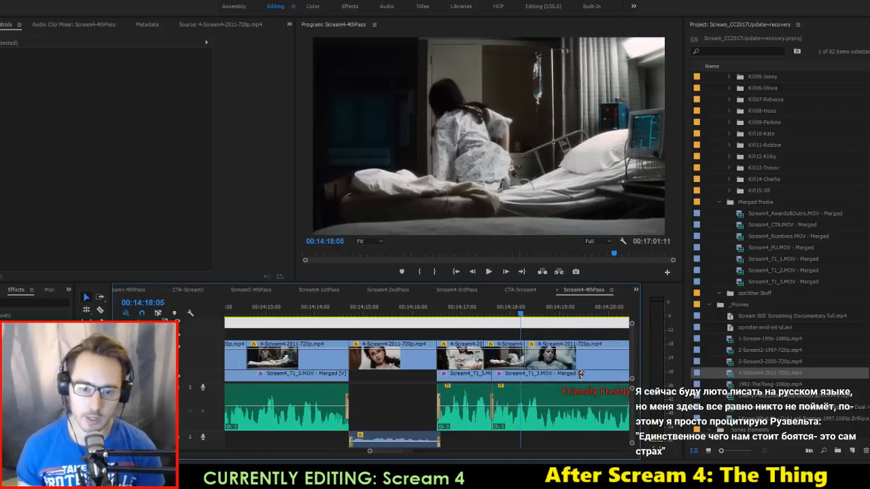
key("Up")
key("Up")
key("Up")
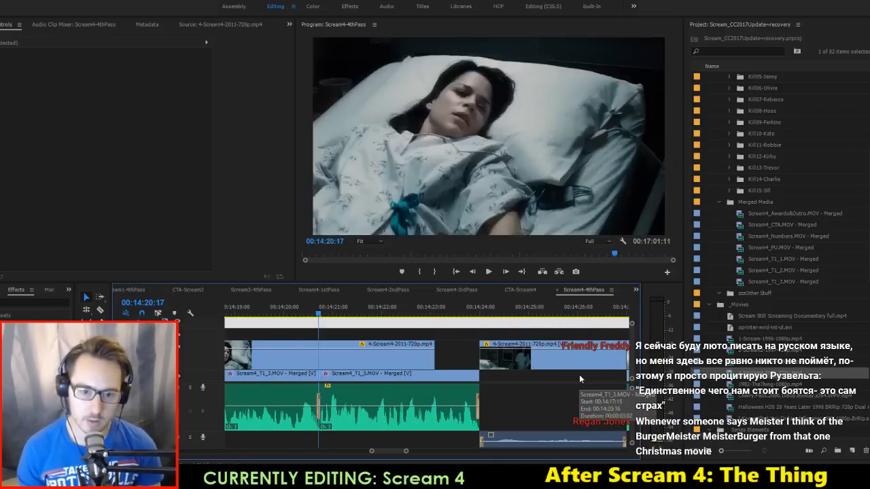
key("Up")
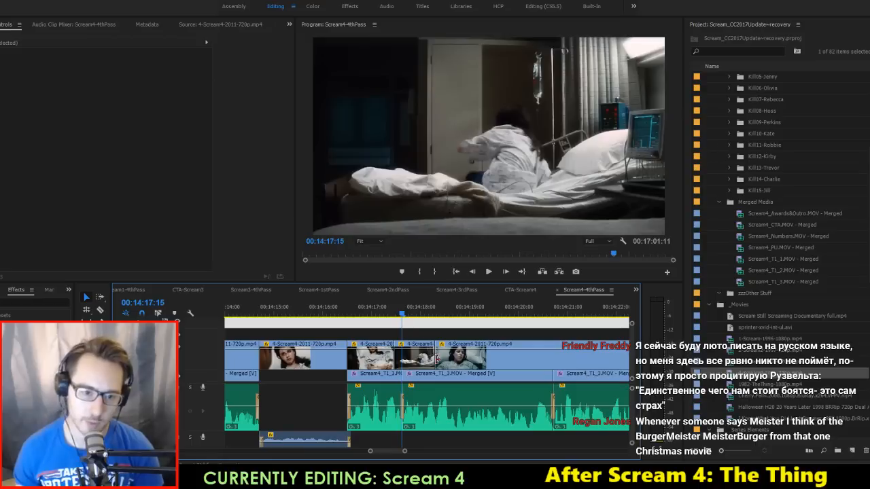
Step: Shift the empty-bed side shot and the clip after it to the narration cut at 00:14:17:15, and extend the preceding shot to meet them
left_click(392, 358)
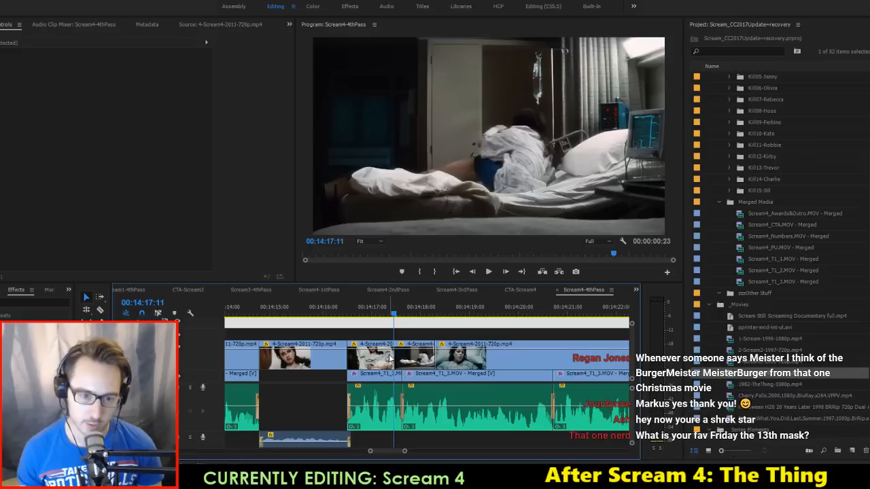
scroll(427, 340, "down", 1)
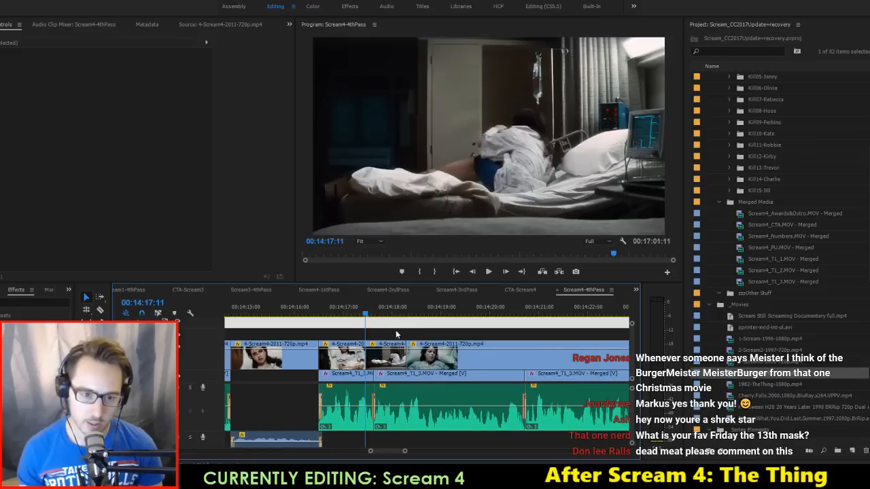
left_click_drag(397, 333, 446, 354)
scroll(401, 341, "down", 1)
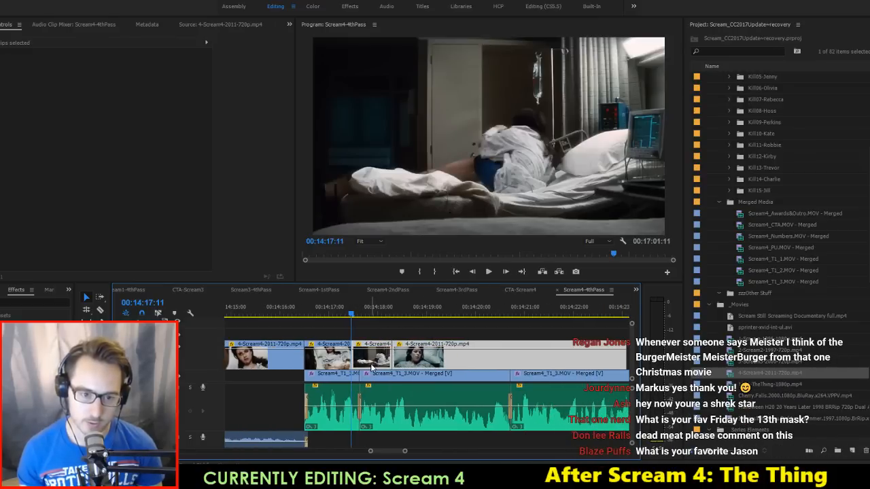
left_click_drag(372, 368, 377, 366)
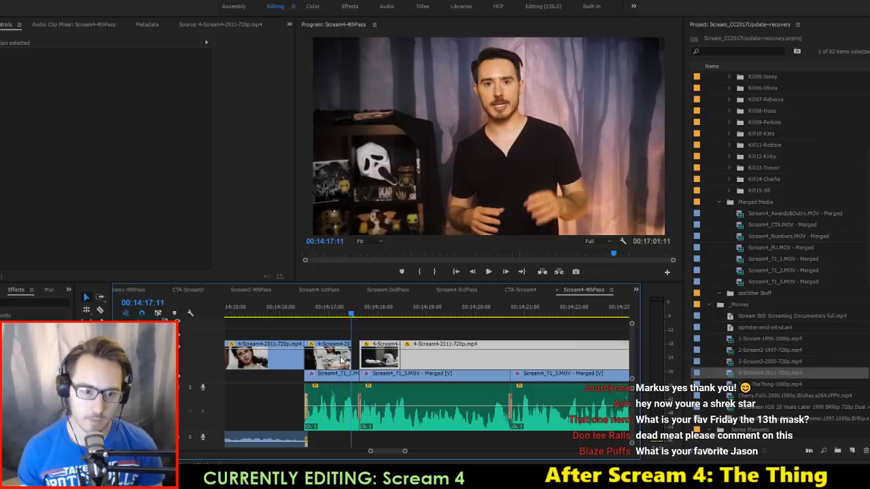
key("space")
left_click(380, 326)
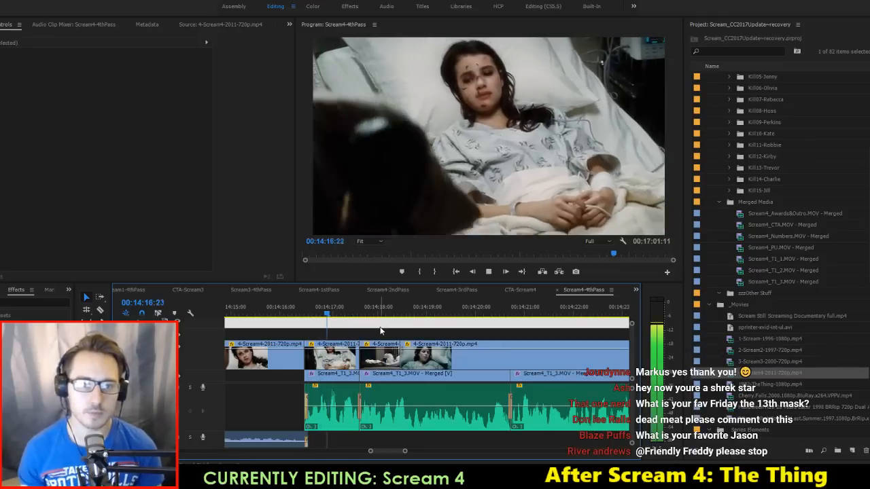
key("space")
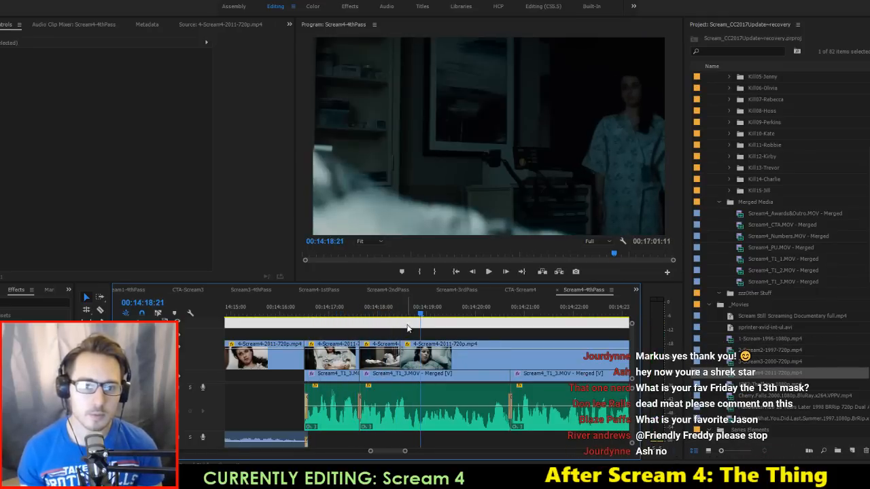
Step: Lengthen the side shot of the bed, split it at about 00:14:18:16, and shift the following close-up later to end at 00:14:24:00
left_click_drag(381, 360, 400, 360)
left_click_drag(349, 316, 339, 318)
scroll(397, 345, "down", 3)
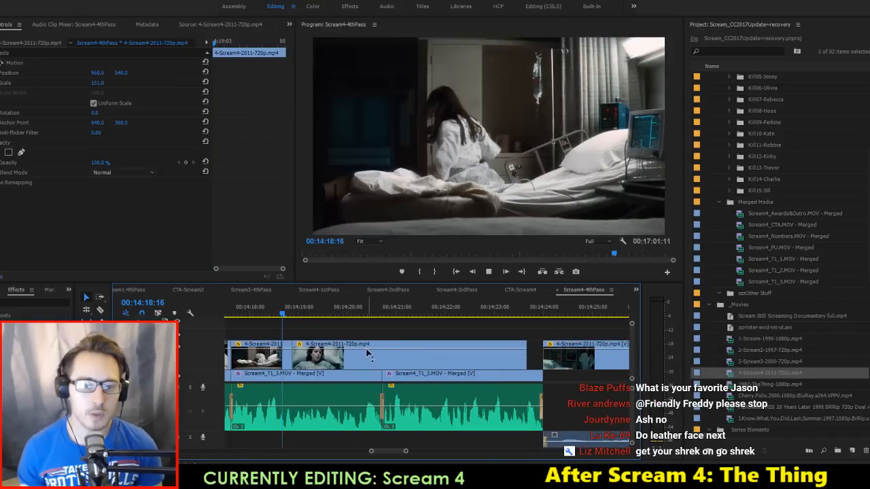
left_click_drag(367, 368, 309, 365)
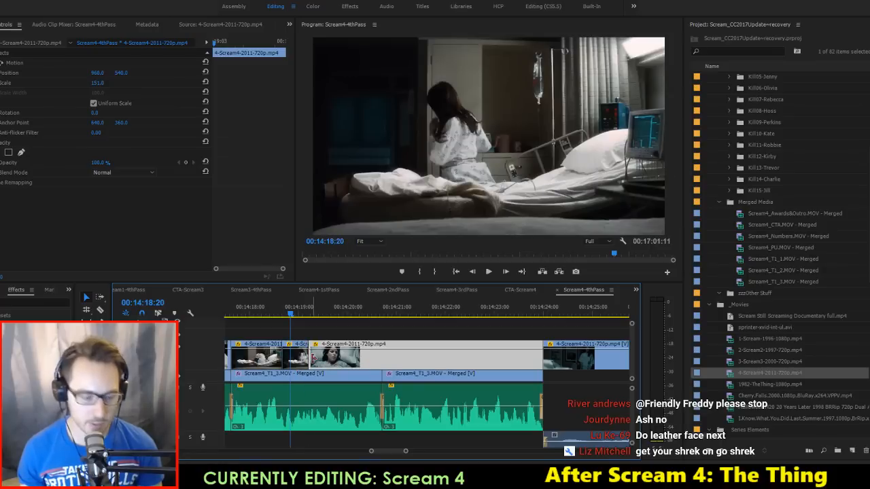
left_click(347, 327)
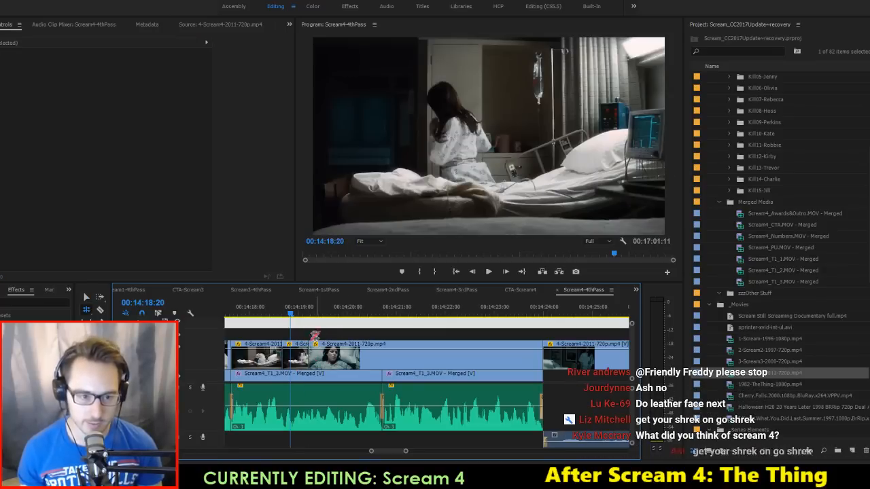
Step: Roll the split-off piece's end to about 00:14:19:13 and slip its footage to the shot of the patient appearing at the dark doorway
left_click_drag(308, 354, 343, 361)
left_click_drag(412, 352, 271, 348)
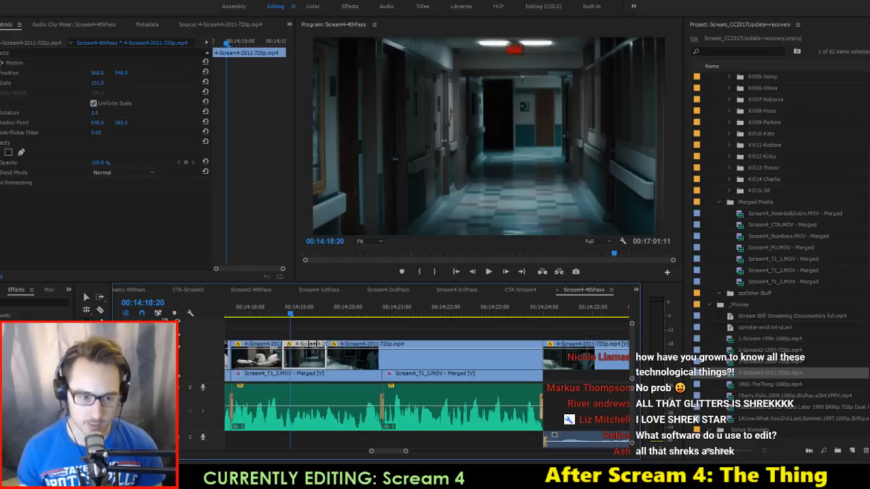
left_click_drag(317, 356, 289, 362)
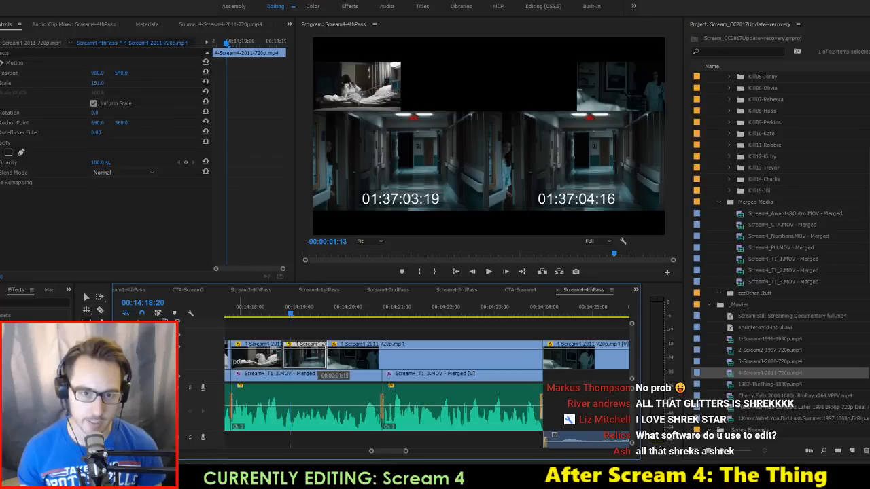
left_click_drag(236, 362, 234, 361)
left_click_drag(131, 362, 48, 361)
left_click_drag(314, 365, 0, 364)
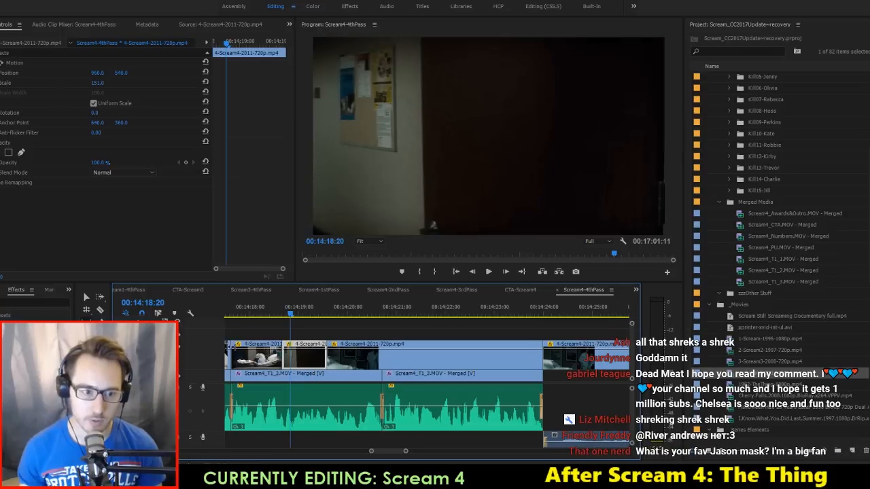
left_click_drag(307, 363, 215, 370)
Step: Roll the doorway shot's end later to the narration cut at 00:14:20:17, playing through the section to check its timing
key("space")
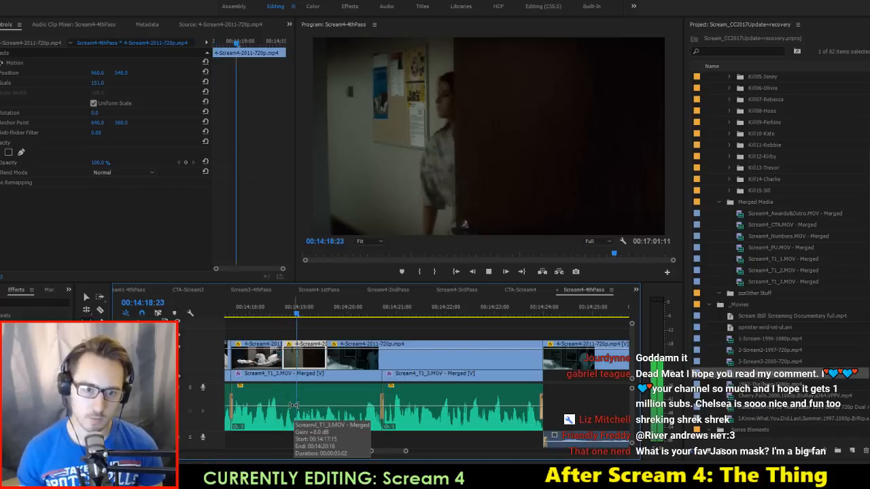
key("space")
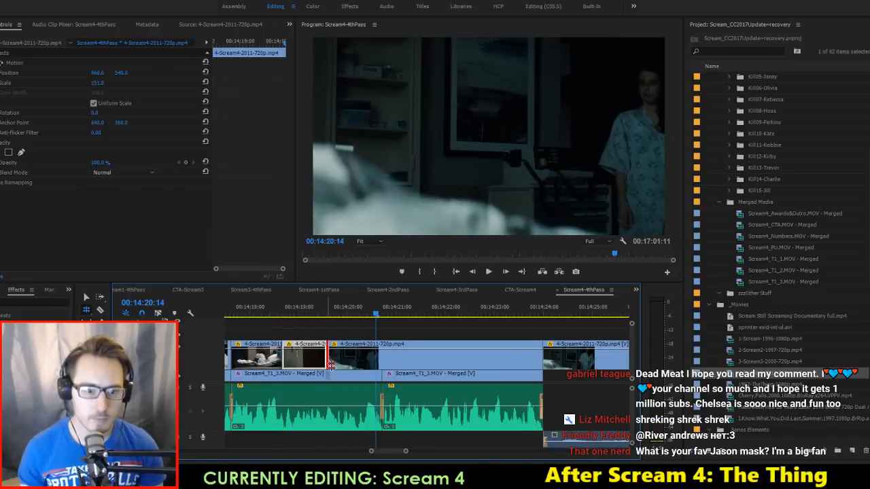
left_click_drag(331, 366, 382, 366)
key("Up")
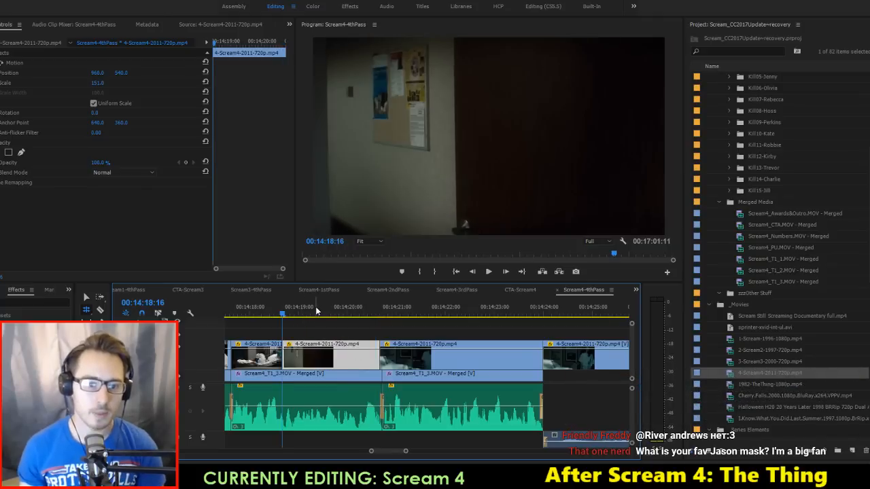
key("space")
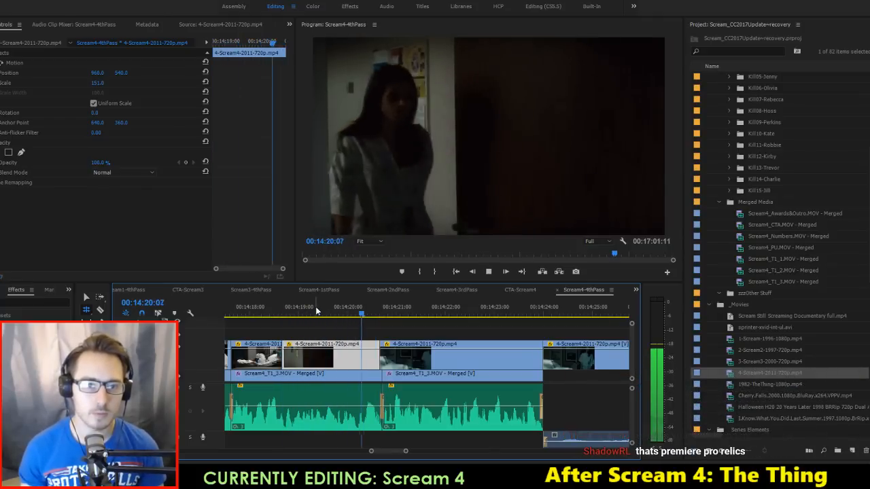
key("space")
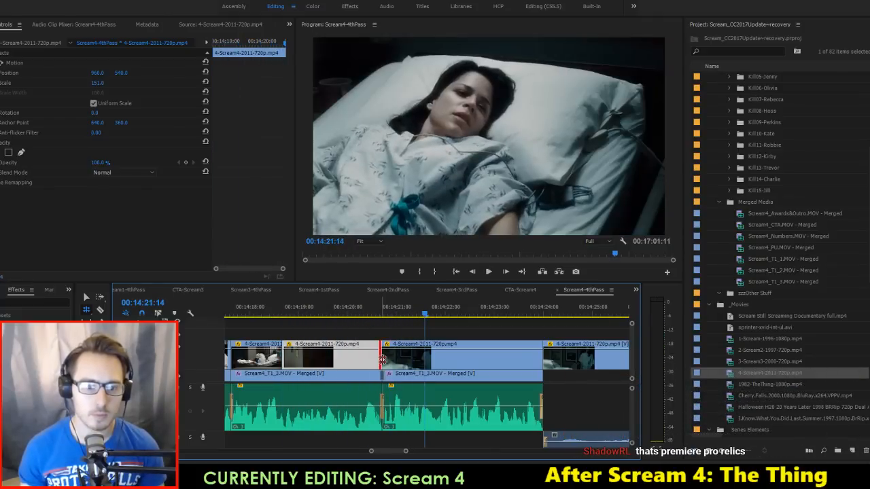
left_click(370, 299)
key("space")
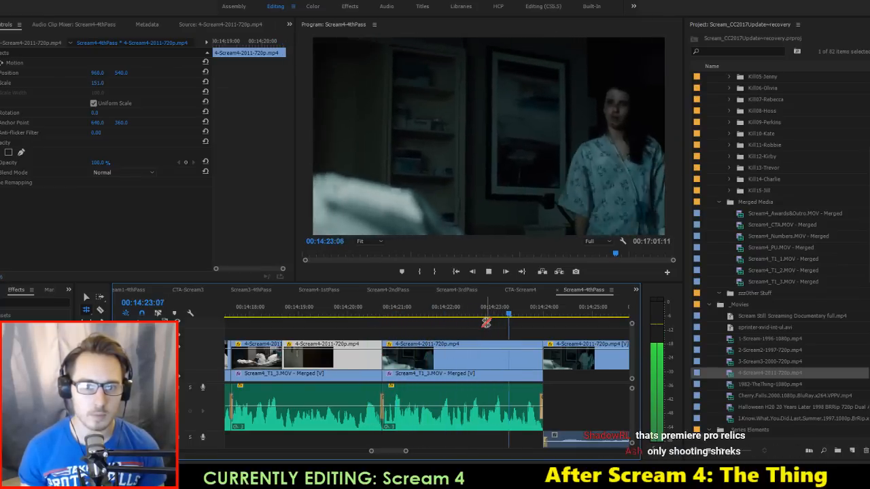
key("space")
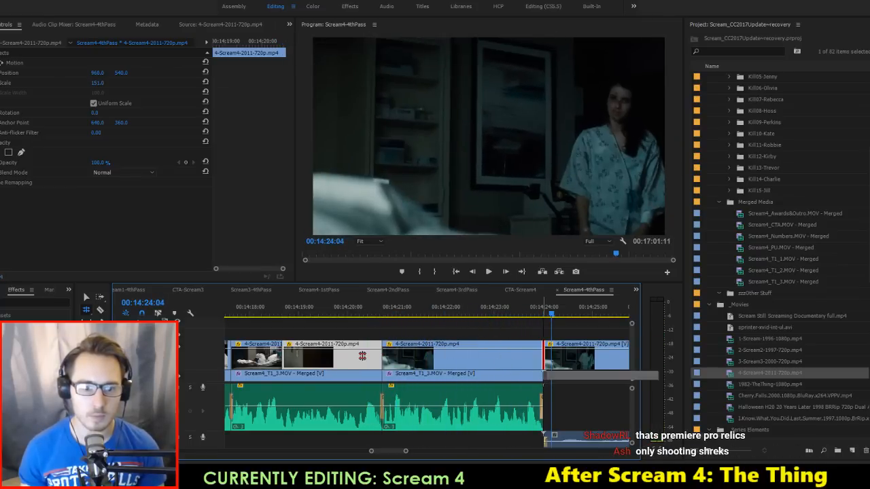
Step: Extend the next hospital clip's picture back to 00:14:20:17 and extract the range from 00:14:24:00 to 00:14:24:06
key("space")
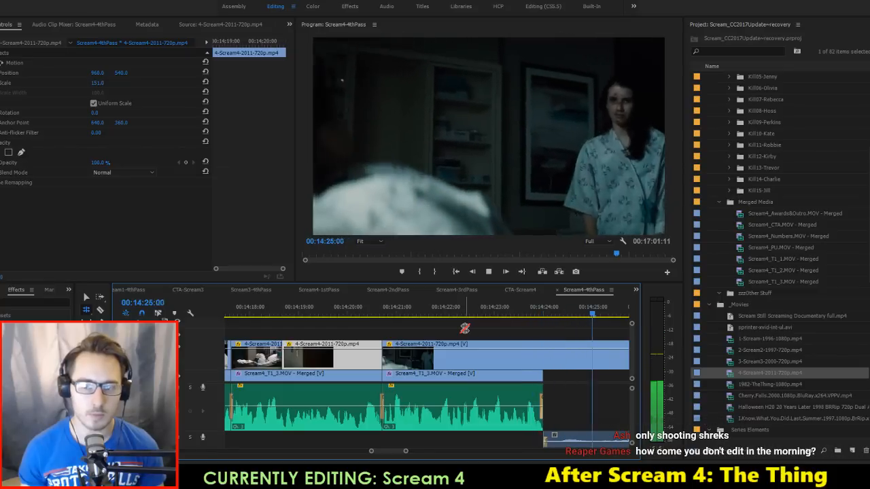
key("Up")
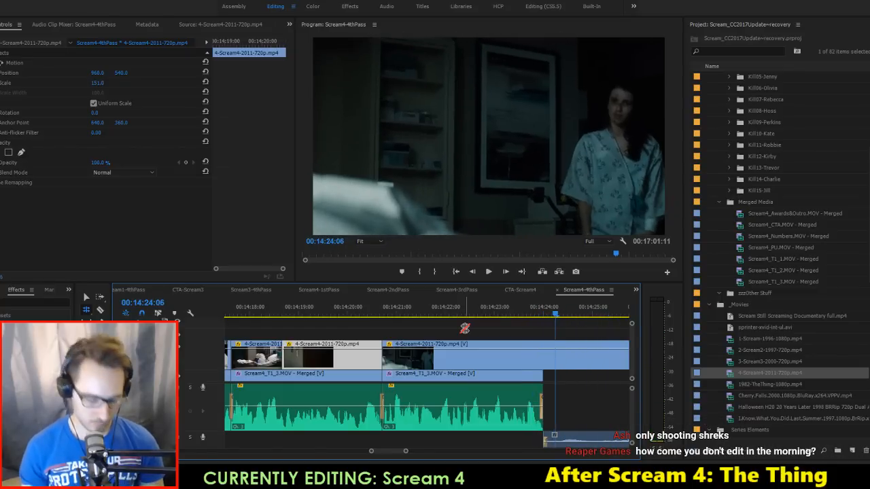
key("o")
key("Up")
key("i")
key("apostrophe")
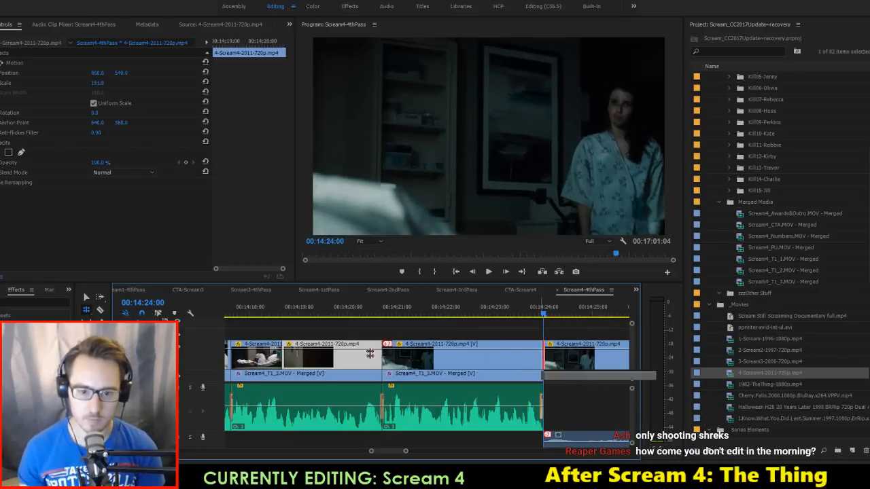
Step: Undo the last adjustment to the cut at 00:14:24:00 and play the hospital scene through to 00:14:26:08
key("ctrl+z")
key("Up")
key("space")
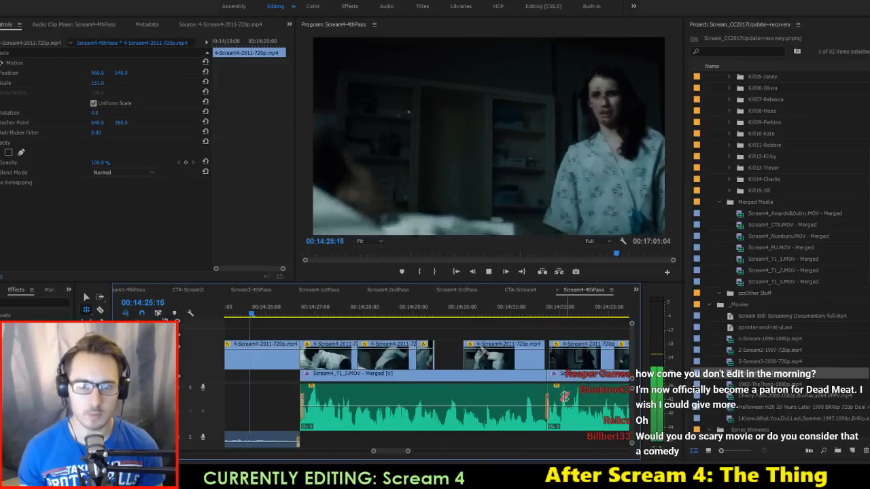
key("space")
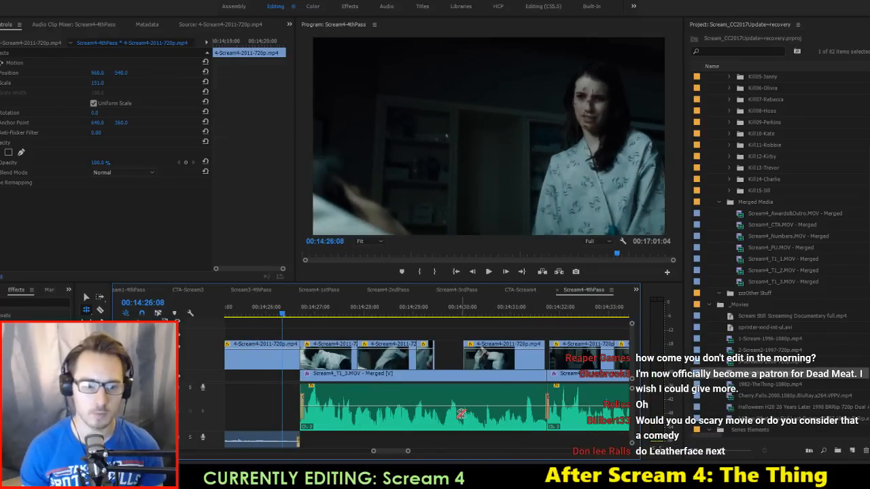
Step: Extract the range from 00:14:26:12 to 00:14:26:16 so the following clips close up to the end of the hospital pause
key("Right")
key("Right")
key("Right")
key("Right")
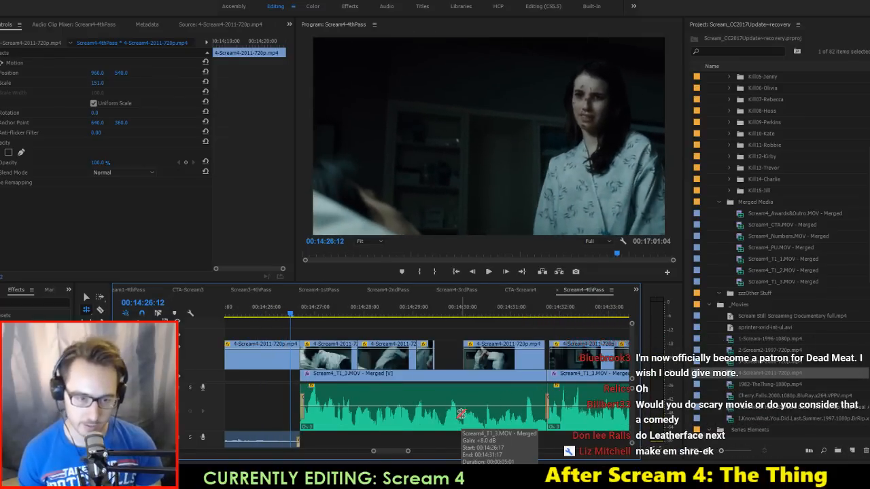
left_click(461, 412)
key("Down")
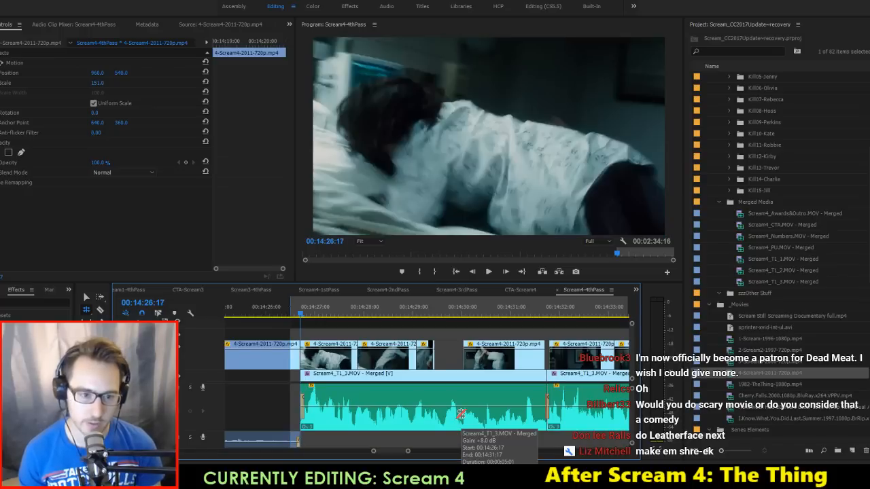
key("Left")
key("o")
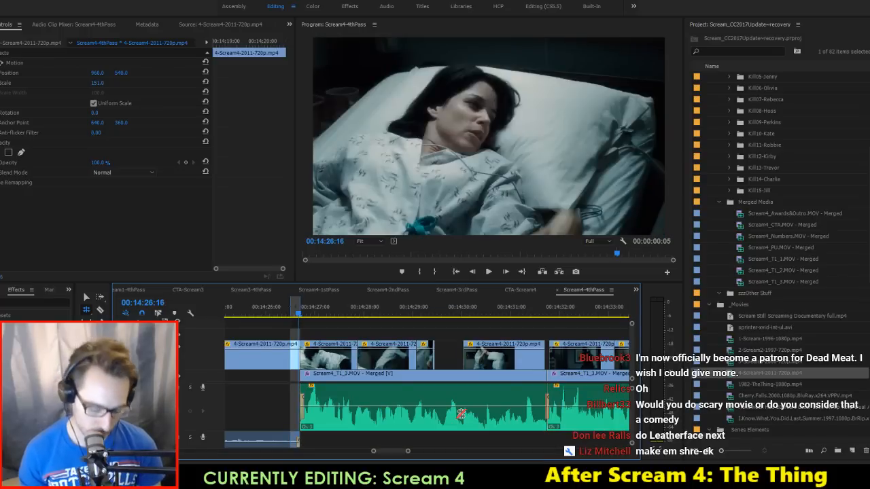
key("apostrophe")
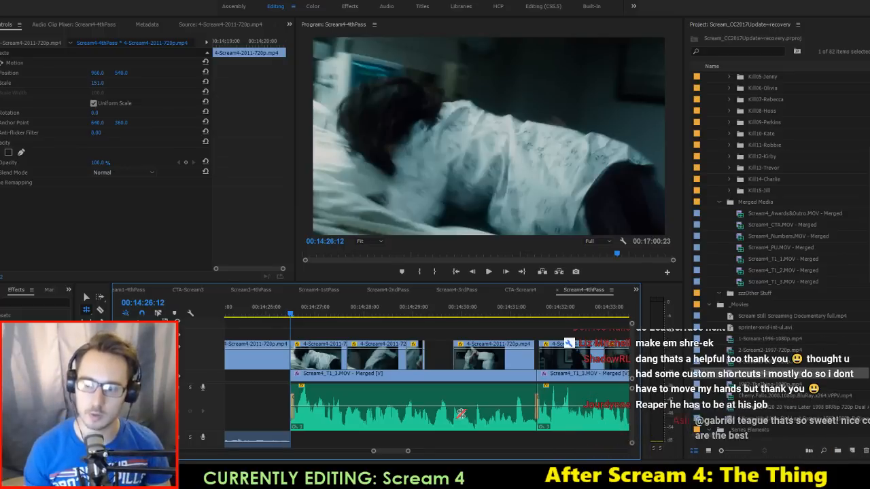
Step: Raise the gain of the movie audio filling the narration pause after 00:14:24:00, add default transitions to it, and play the section
key("Up")
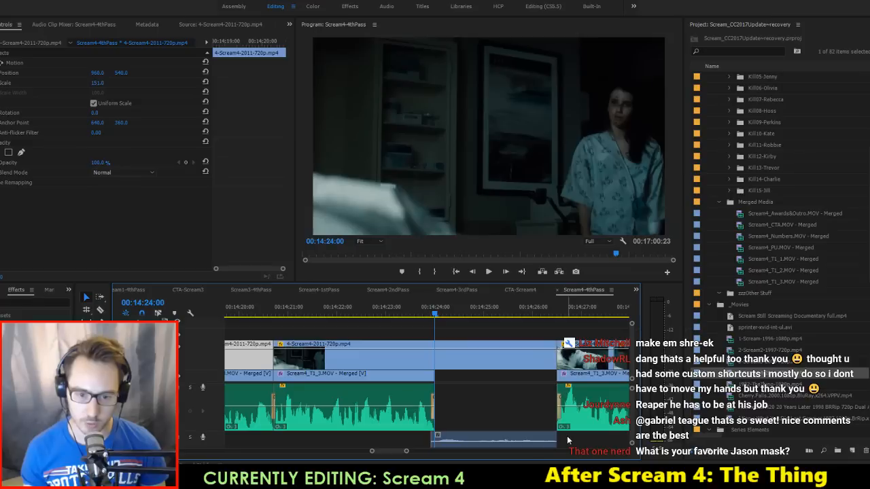
left_click(542, 443)
key("g")
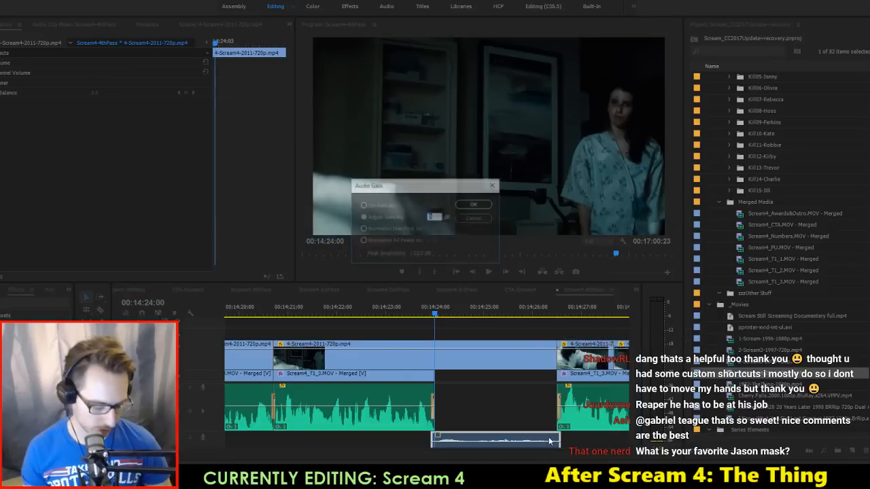
key("Return")
key("shift+d")
key("Up")
key("Up")
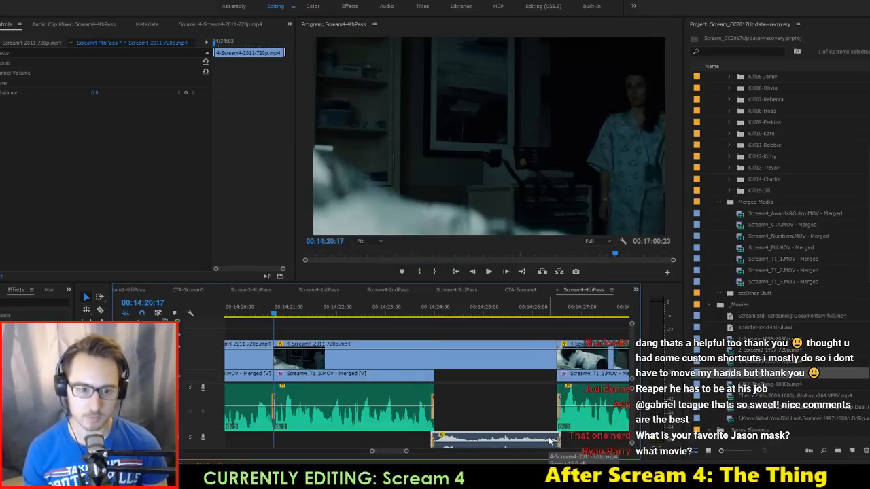
key("space")
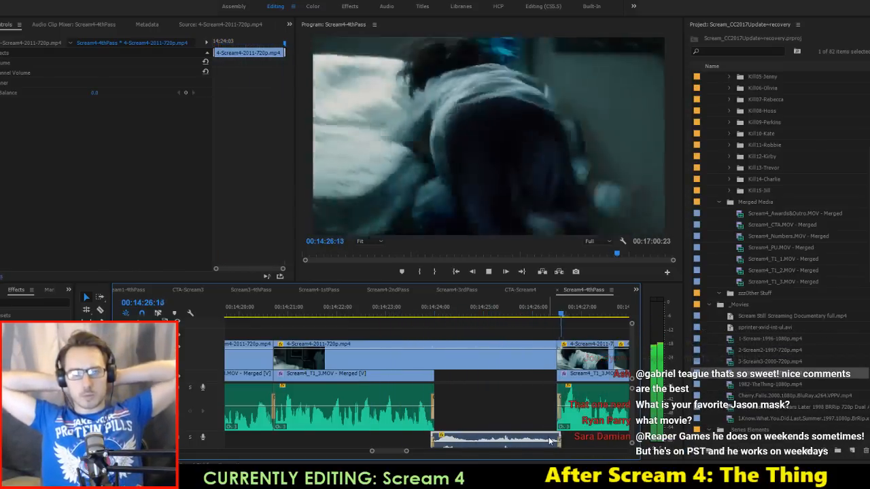
key("space")
Step: Split the hospital movie clip that starts at 00:14:20:17 at 00:14:23:13
left_click(426, 313)
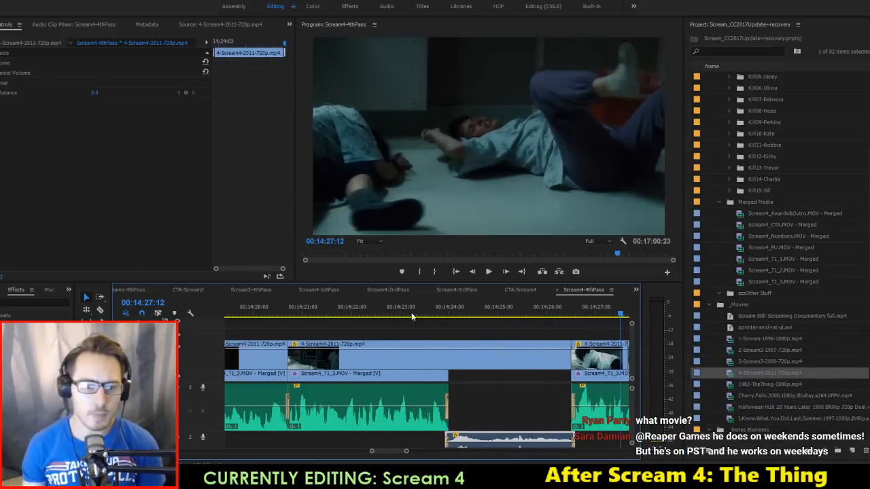
left_click_drag(426, 313, 427, 313)
key("c")
left_click(427, 362)
key("v")
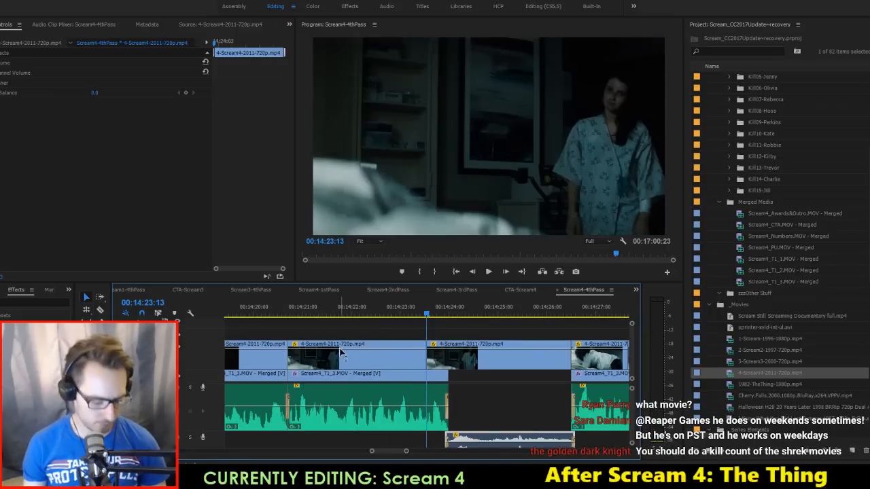
Step: Slip the first piece's footage to the shot of the woman lying in the hospital bed and play through the section
key("y")
left_click_drag(318, 355, 459, 357)
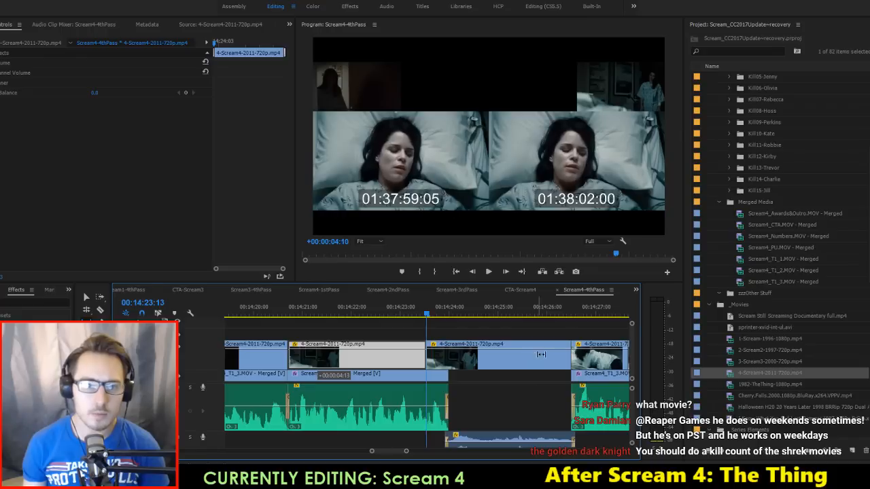
left_click_drag(527, 363, 475, 367)
key("Up")
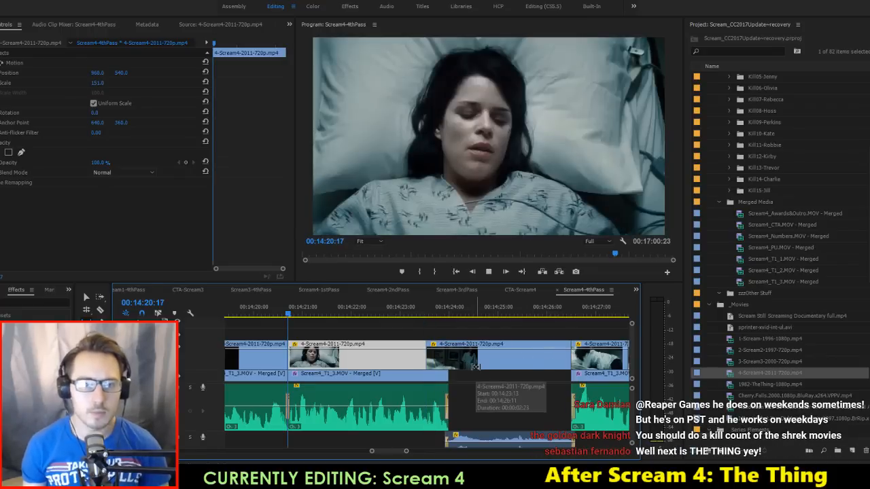
key("space")
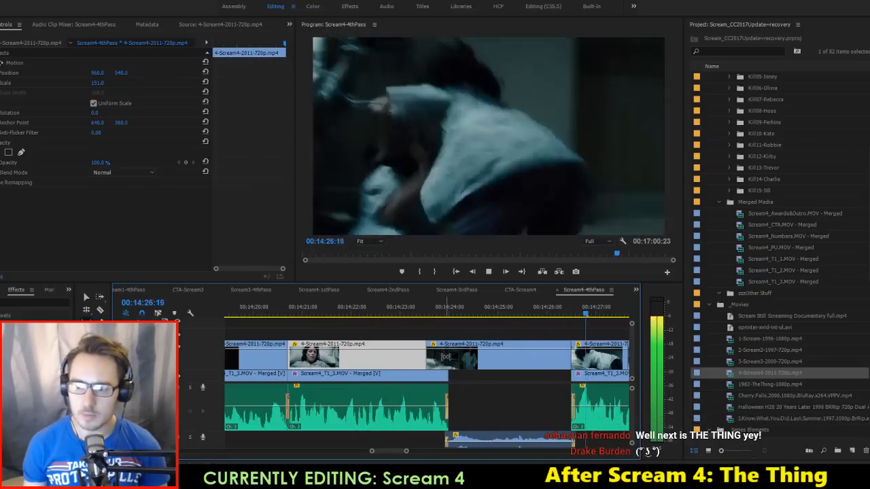
key("space")
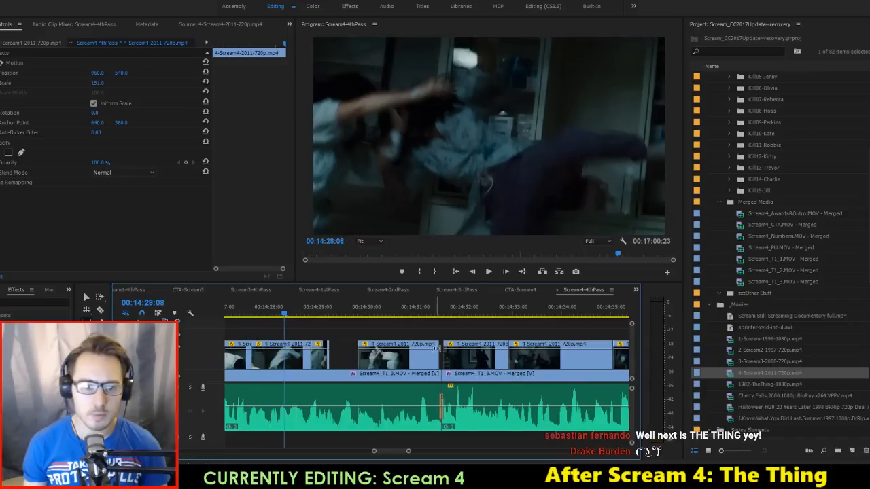
Step: Replay the start of the fight from around the cut at 00:14:26:12 to check its timing against the narration
key("Up")
key("Up")
key("Left")
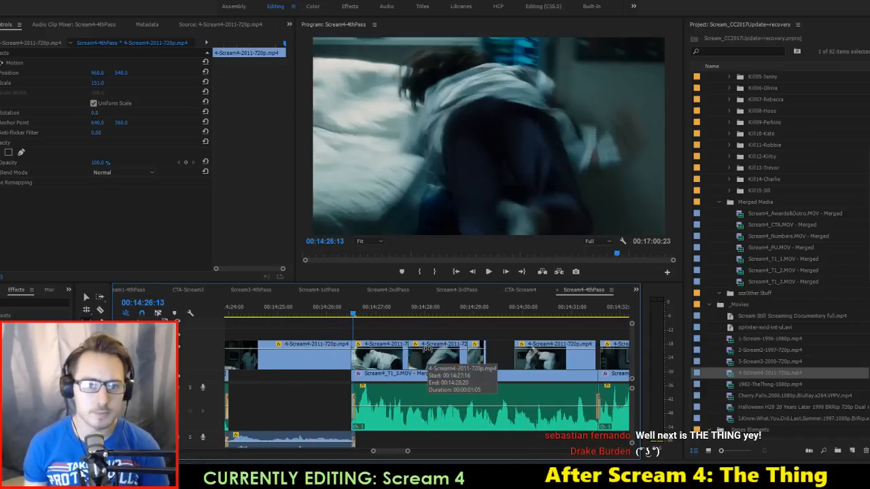
key("Left")
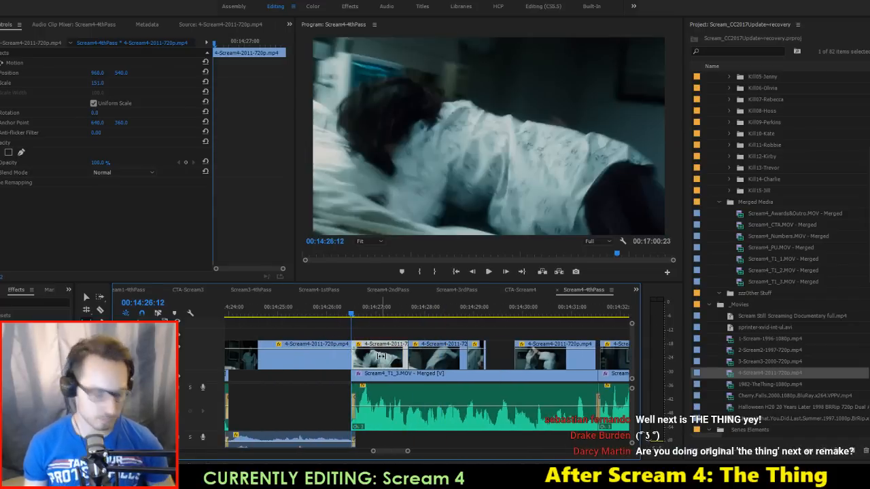
key("space")
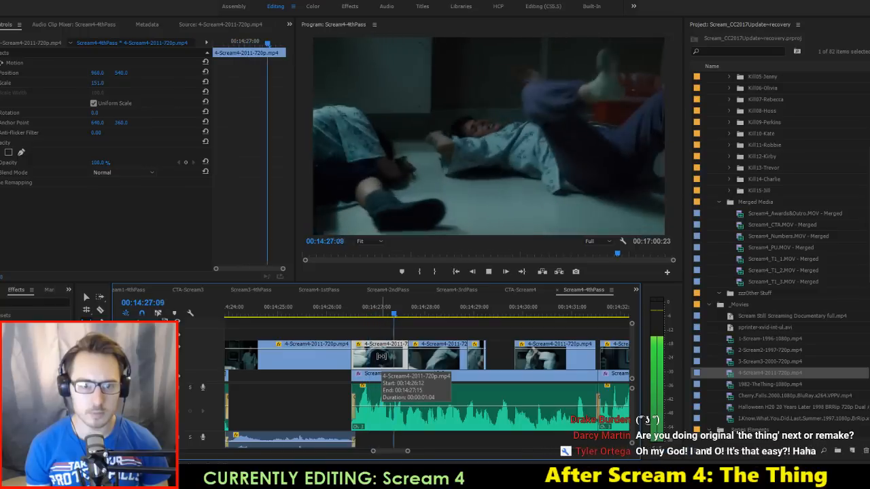
key("space")
key("space")
key("space")
key("Up")
key("Up")
key("space")
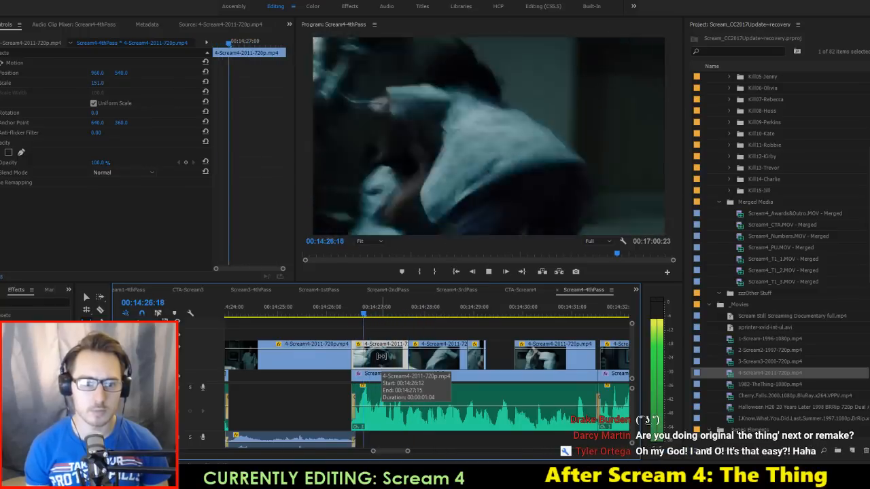
Step: Move the second fight clip to start at 00:14:27:06, play it, and extend its end to meet the short clip after it
left_click(386, 314)
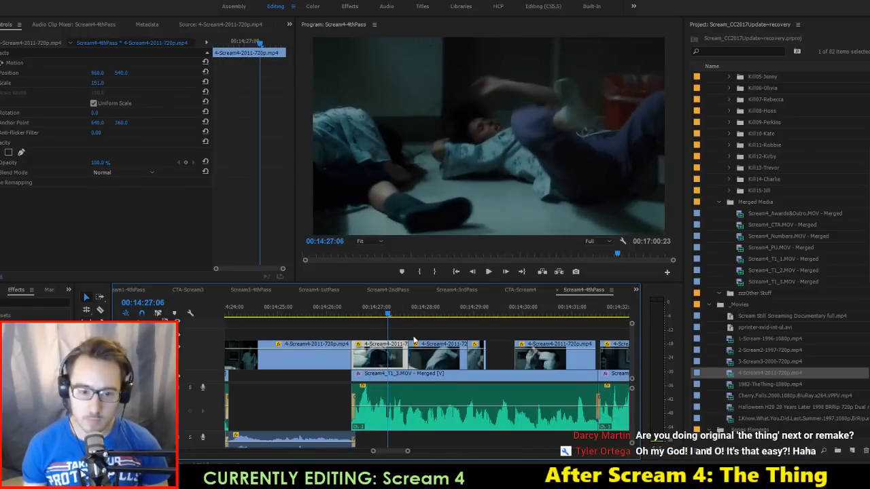
left_click_drag(434, 350, 414, 354)
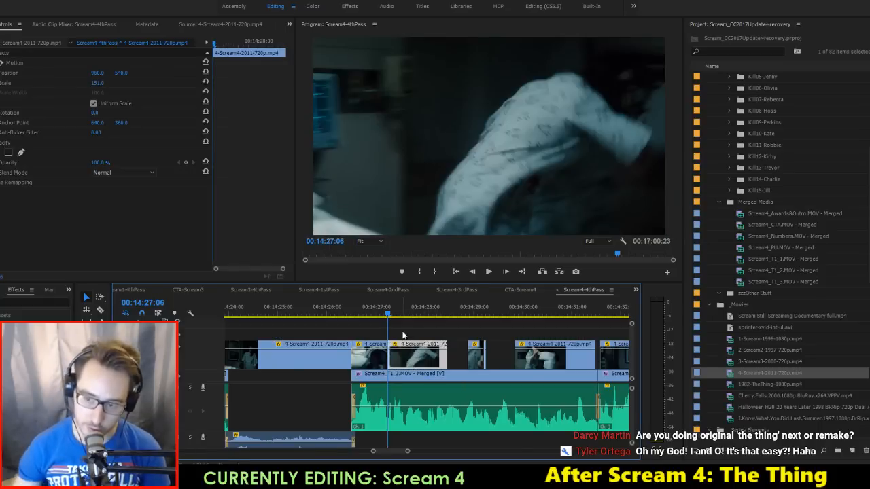
key("space")
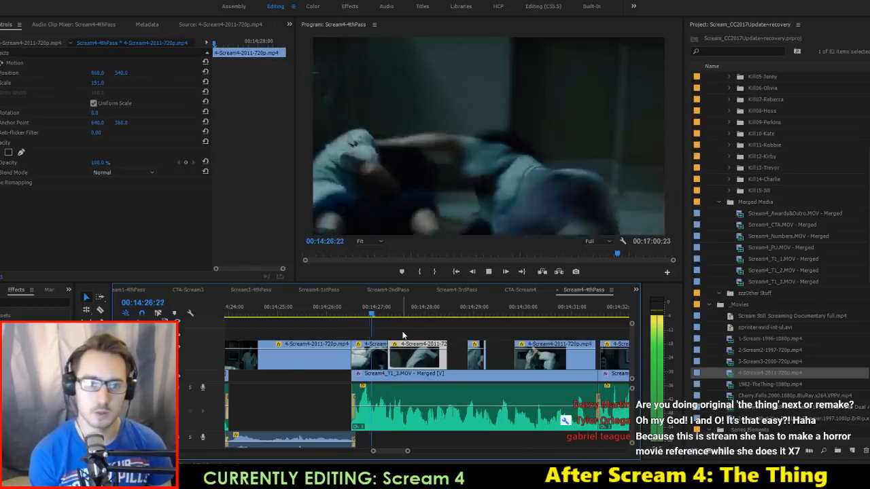
key("space")
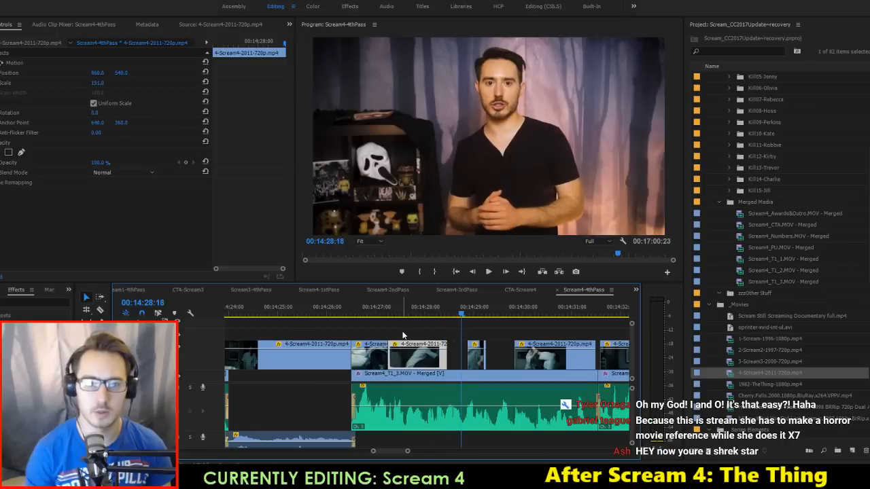
left_click_drag(451, 362, 470, 361)
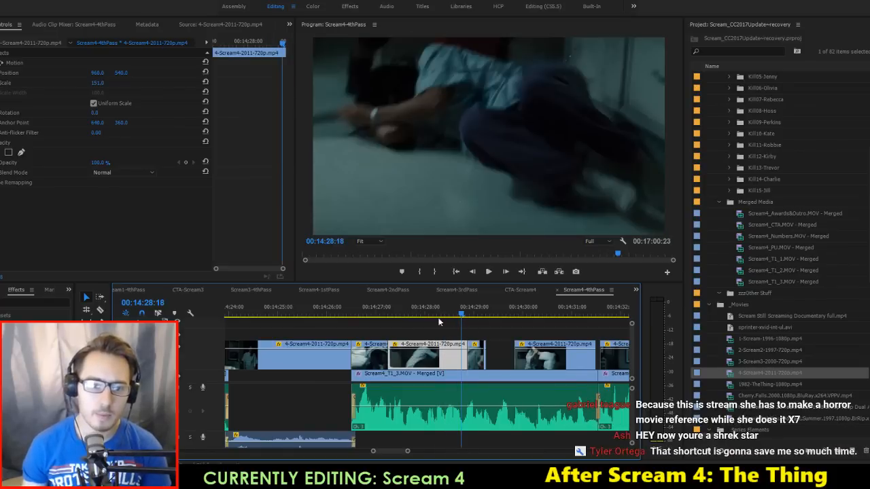
Step: Shift the short screaming clip later to about 00:14:29:03, close the gaps on both sides of it, and play the result
left_click_drag(440, 317, 468, 338)
mouse_move(478, 368)
left_mouse_down()
mouse_move(471, 361)
mouse_move(506, 361)
mouse_move(490, 363)
left_mouse_up()
key("space")
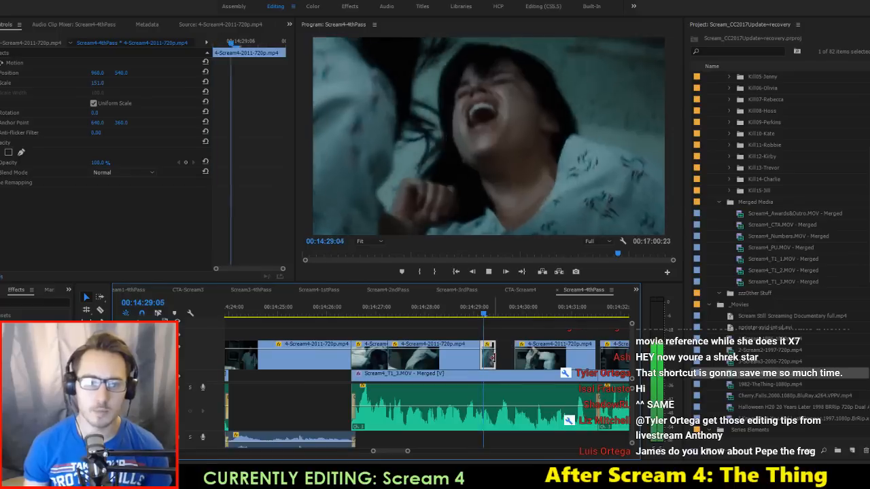
key("space")
key("space")
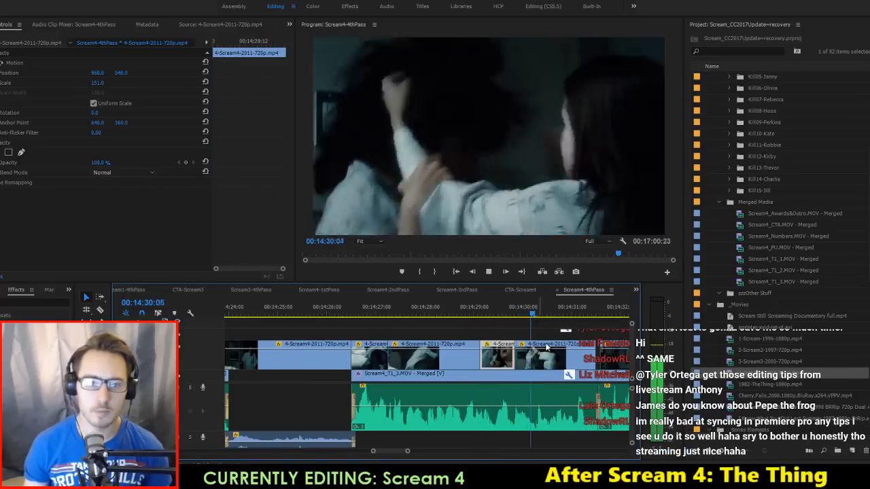
key("space")
Step: Delete the short screaming clip, extend the following struggle clip's start back to about 00:14:29:03, and play from the cut
scroll(500, 358, "down", 1)
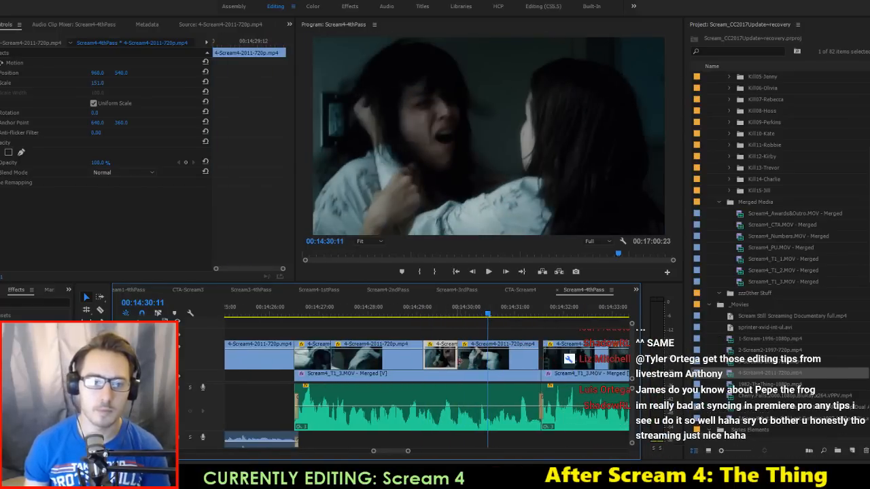
key("Delete")
left_click_drag(460, 363, 424, 367)
key("Up")
key("space")
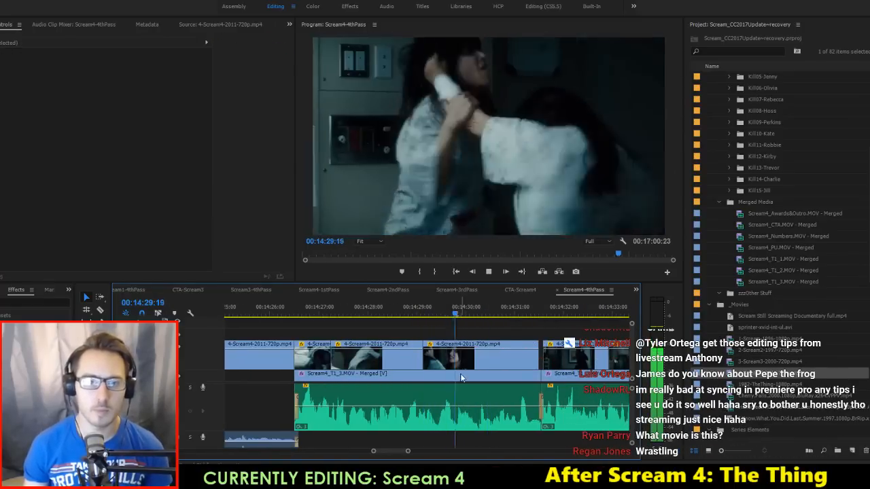
key("space")
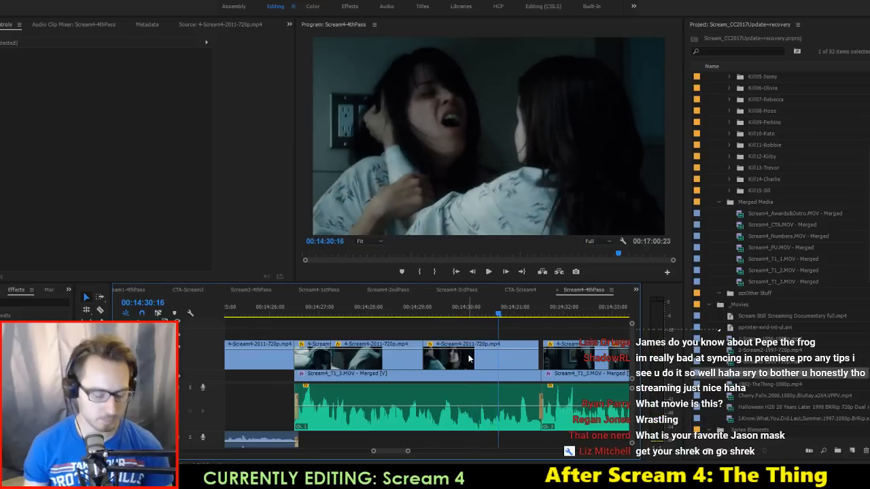
Step: Slip the struggle clip's footage slightly earlier and play it from its start to check the action
key("y")
left_click_drag(469, 359, 489, 357)
key("Up")
key("space")
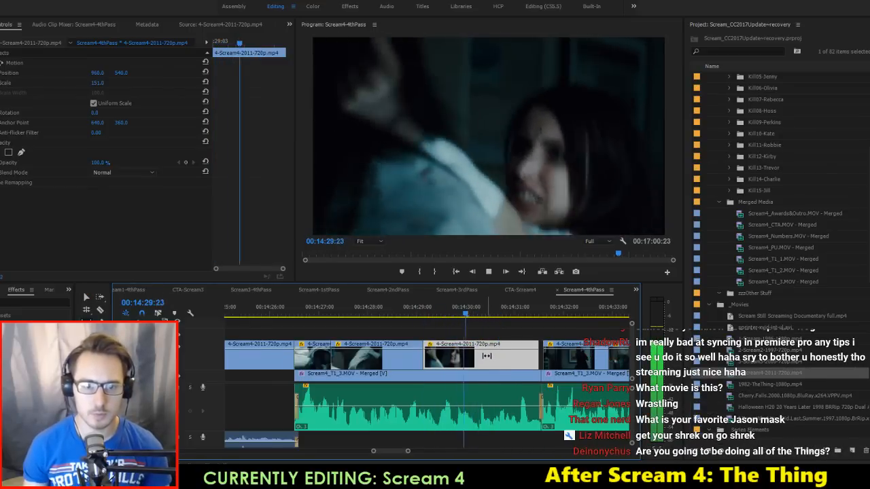
key("space")
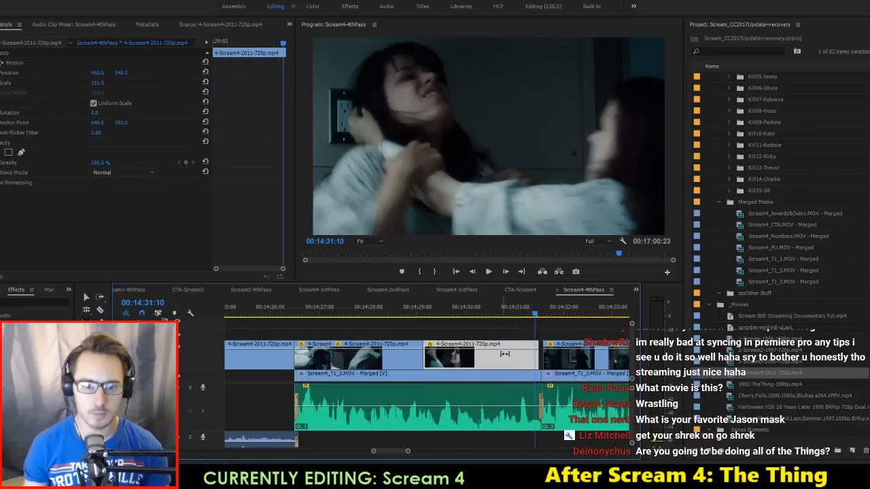
Step: Extend the struggle clip's end to meet the next movie clip and replay the fight section
left_click_drag(542, 360, 545, 360)
key("space")
key("space")
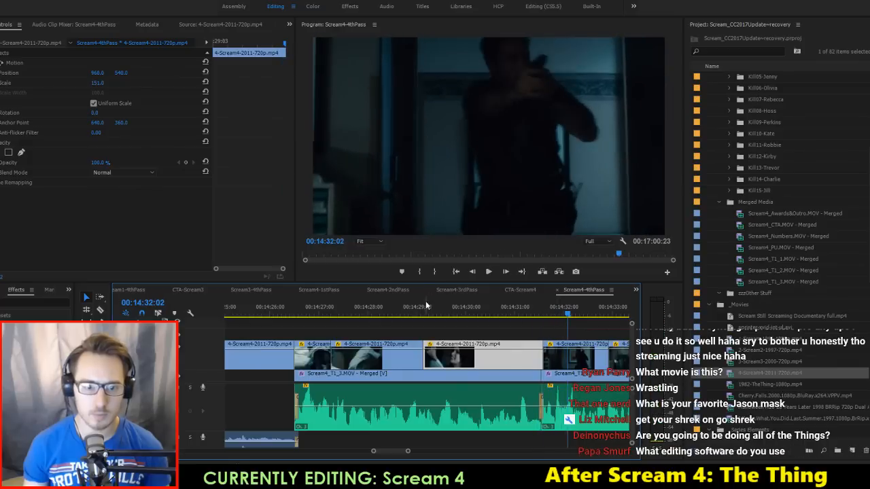
key("space")
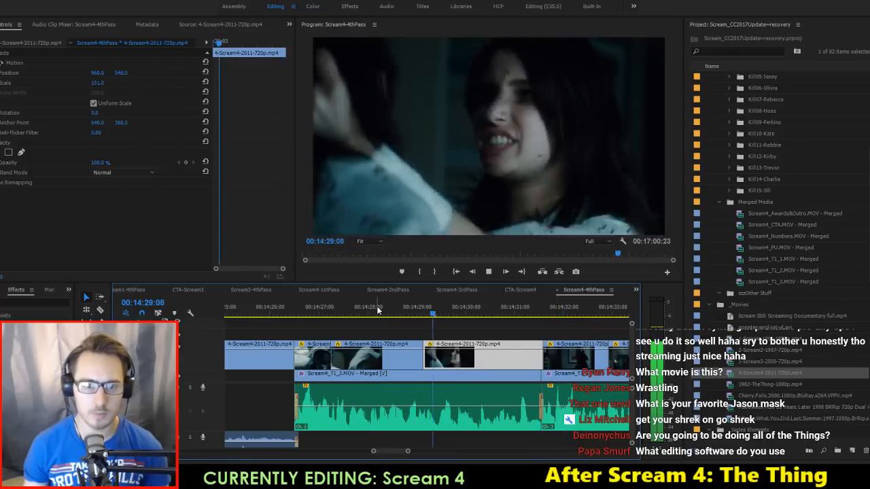
key("space")
Step: Roll the cut at the struggle clip's start back to about 00:14:28:19 and play the fight from there
left_click(374, 314)
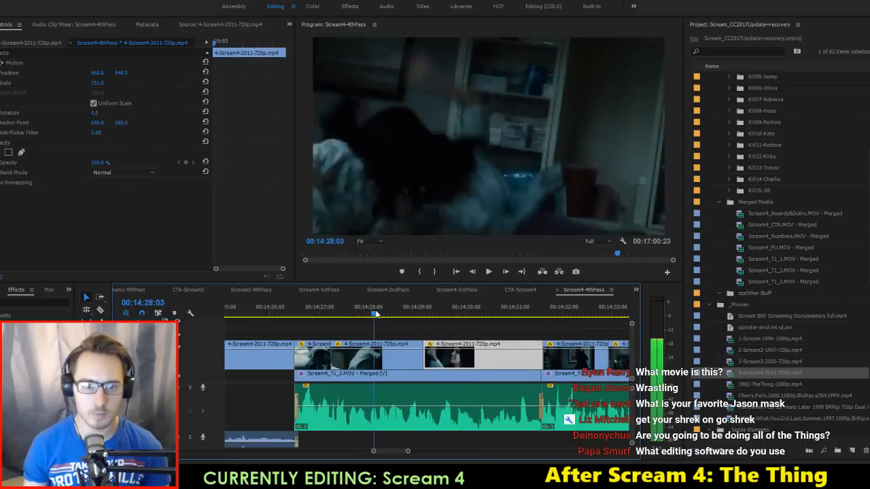
left_click_drag(402, 317, 407, 318)
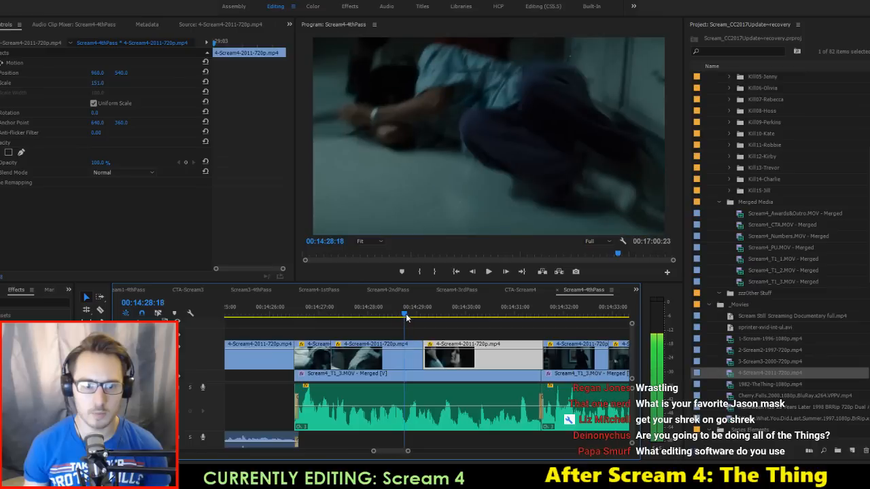
left_click(437, 327)
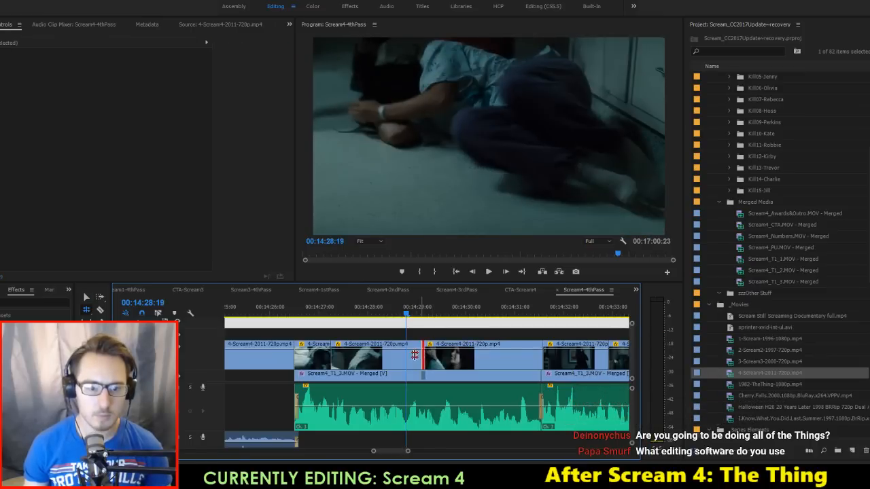
left_click_drag(415, 354, 406, 354)
key("space")
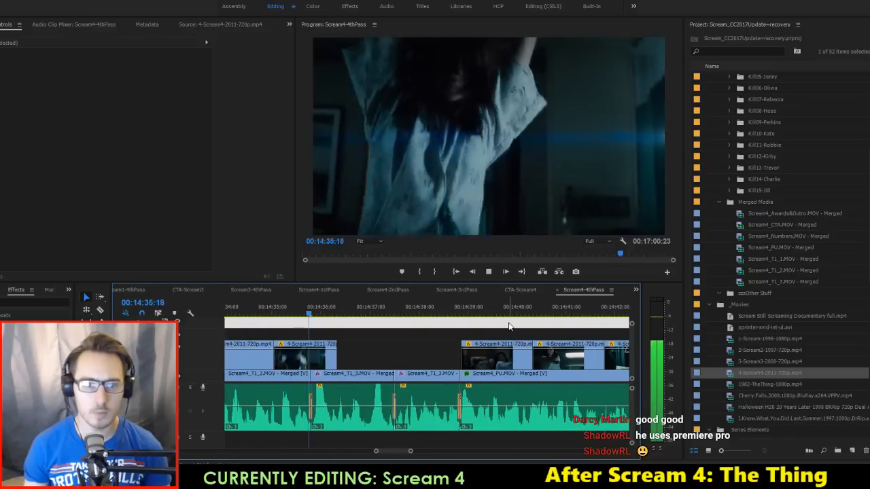
Step: Try extending the clip that starts at about 00:14:35:01 to meet the next movie clip, and play it through
key("space")
left_click_drag(343, 352, 461, 352)
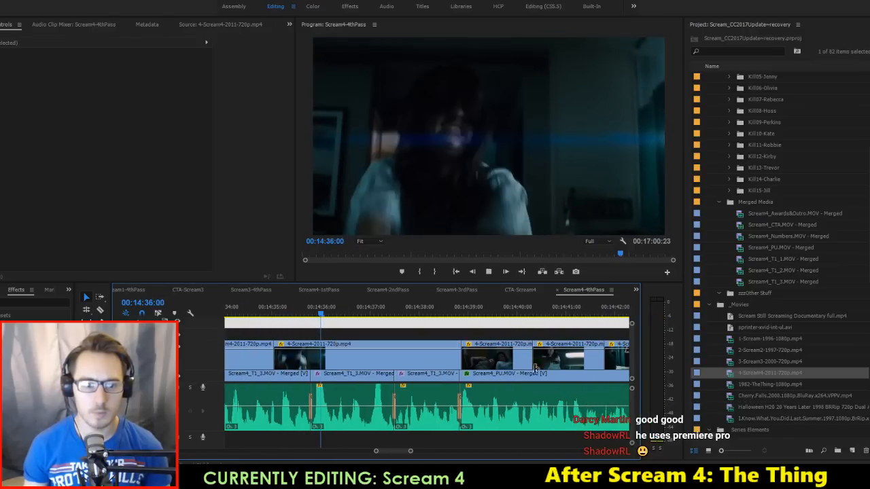
key("space")
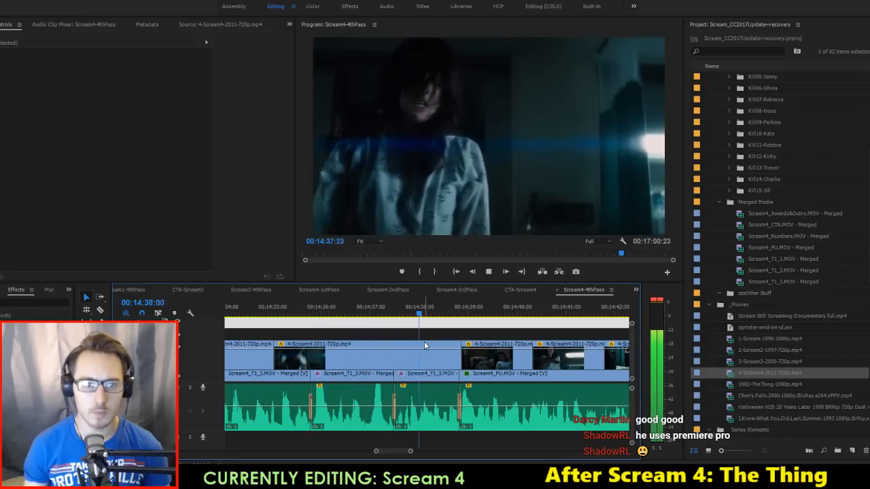
key("space")
scroll(408, 329, "up", 2)
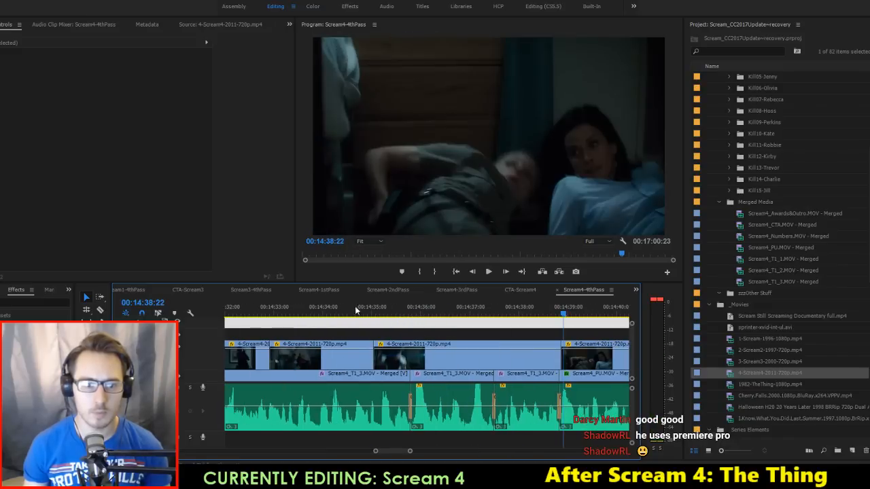
Step: Try slipping the extended clip to different footage, and undo its extension
key("y")
left_click_drag(400, 348, 632, 337)
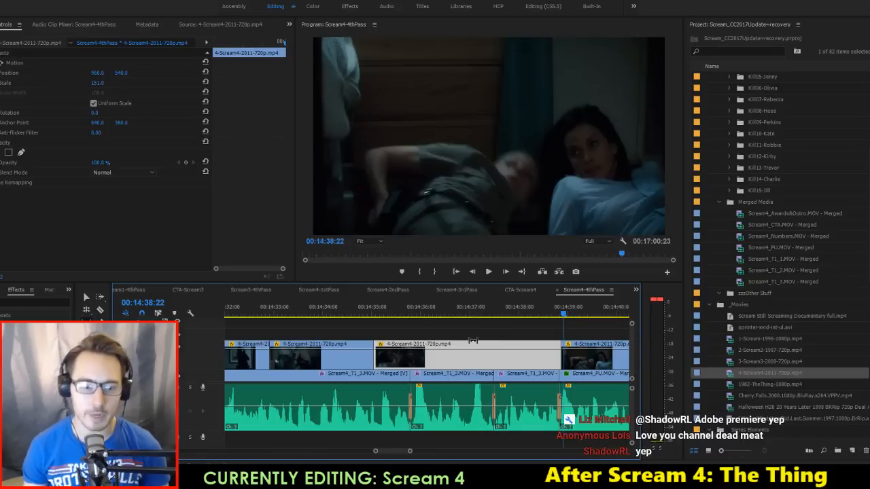
mouse_move(470, 342)
left_mouse_down()
mouse_move(469, 350)
mouse_move(460, 345)
left_mouse_up()
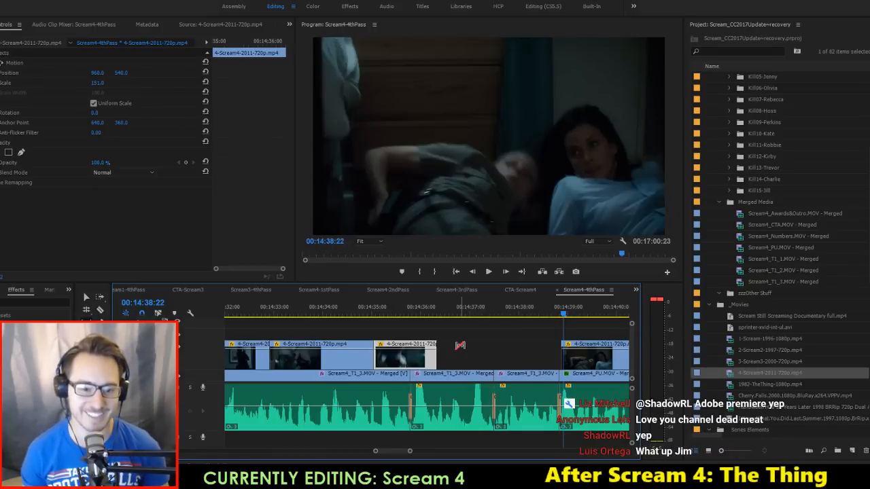
Step: Shift the two clips before the gap later to start at about 00:14:35:08 and 00:14:37:10, and save the project
left_click_drag(409, 359, 436, 365)
scroll(484, 352, "up", 1)
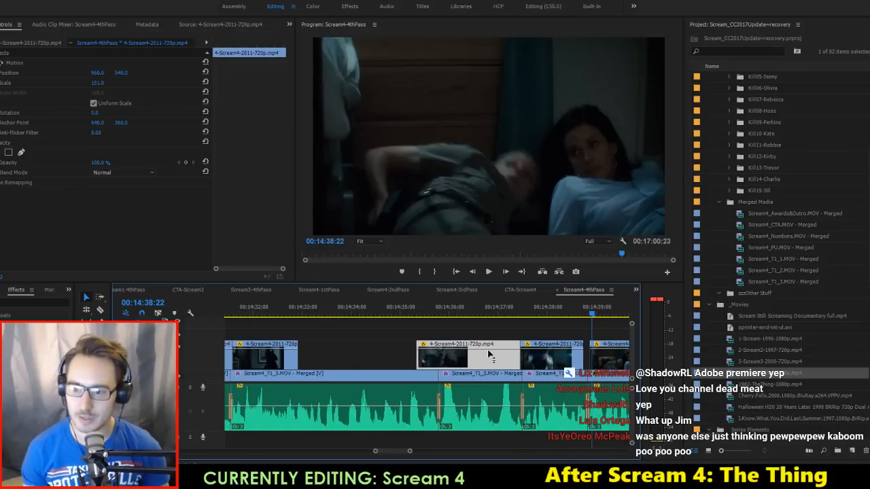
key("ctrl+s")
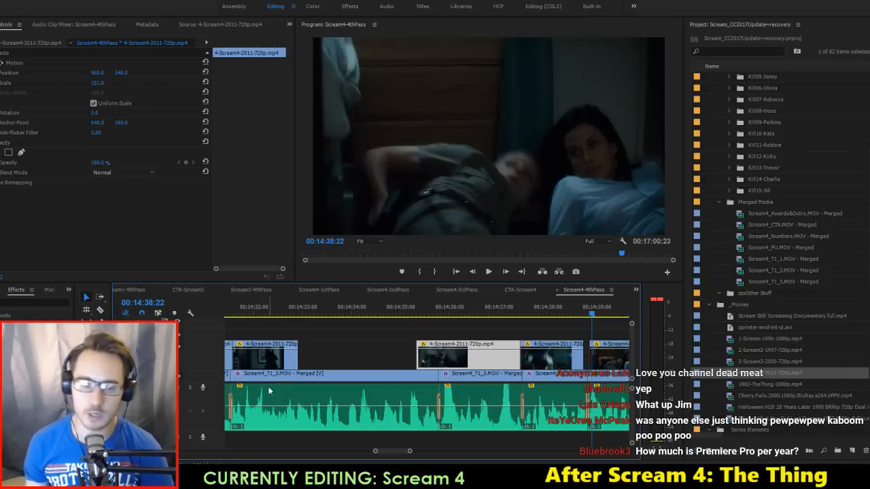
Step: Try extending the clip with the armed man across the gap to about 00:14:35:08, play it, and undo the extension
key("ctrl+z")
left_click(294, 313)
key("space")
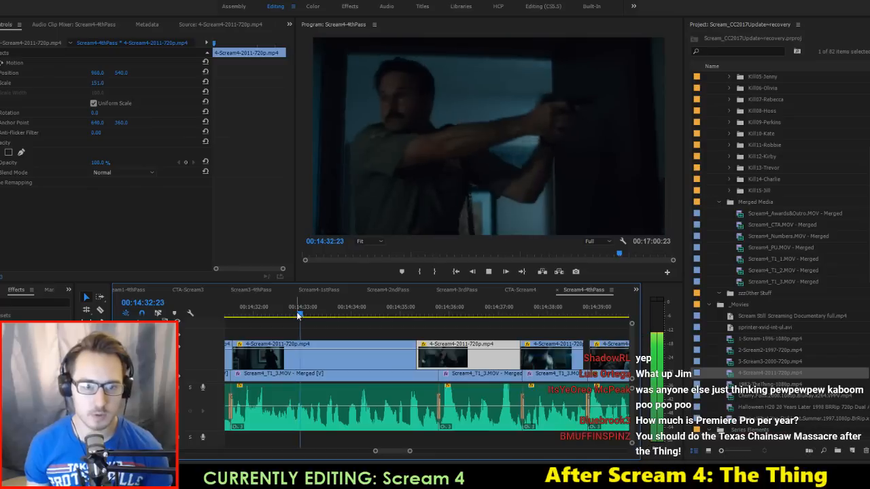
key("Delete")
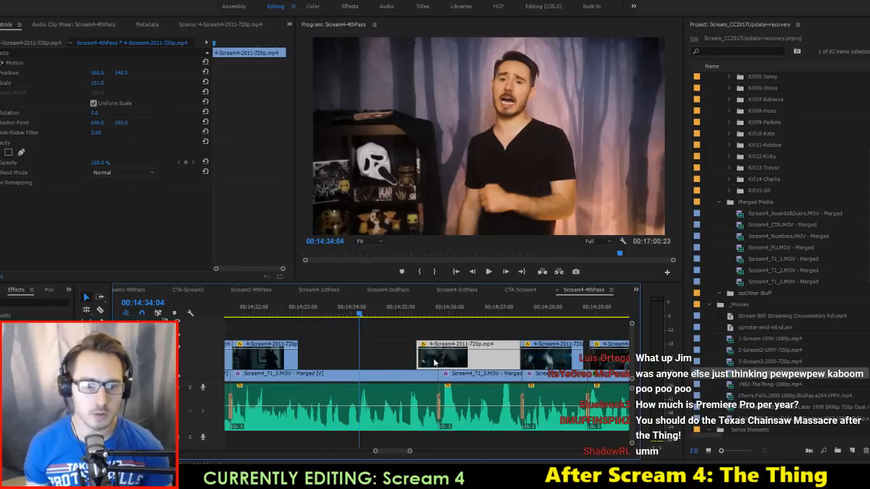
Step: Move the clip after the gap back to about 00:14:32:22 and lengthen it with earlier footage at its start
left_click_drag(396, 366, 318, 364)
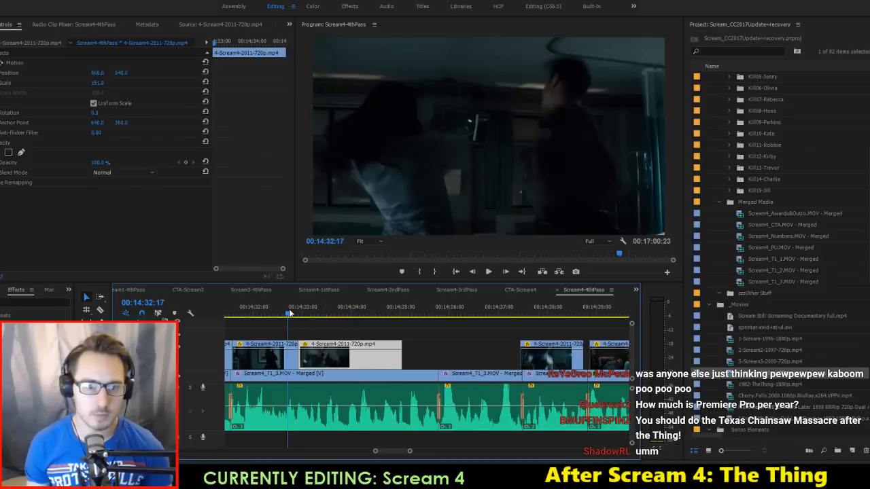
left_click_drag(289, 314, 315, 315)
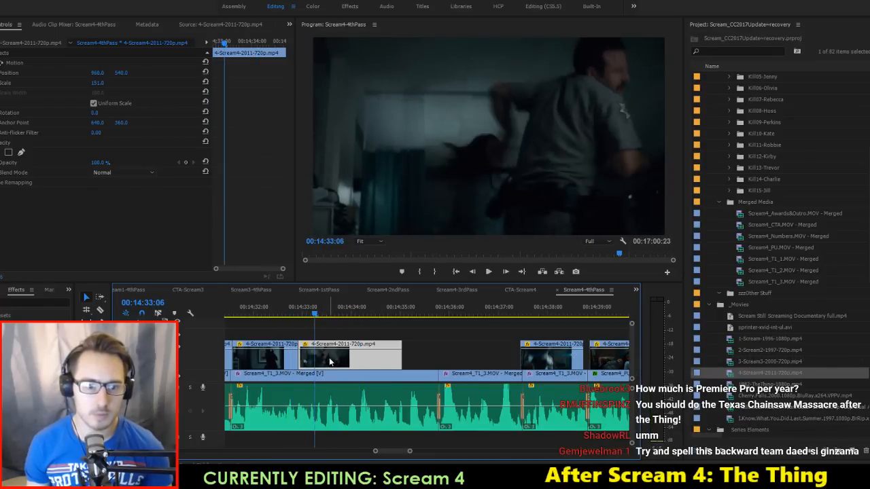
left_click_drag(330, 362, 299, 356)
key("Up")
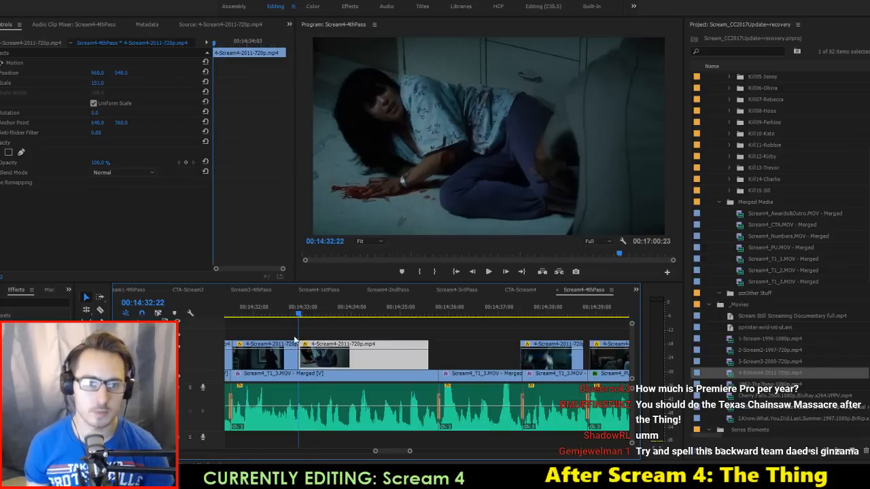
Step: Step to the frame where the footage changes to the hospital room shot and roll the preceding cut to 00:14:33:08
key("Right")
key("Right")
key("Right")
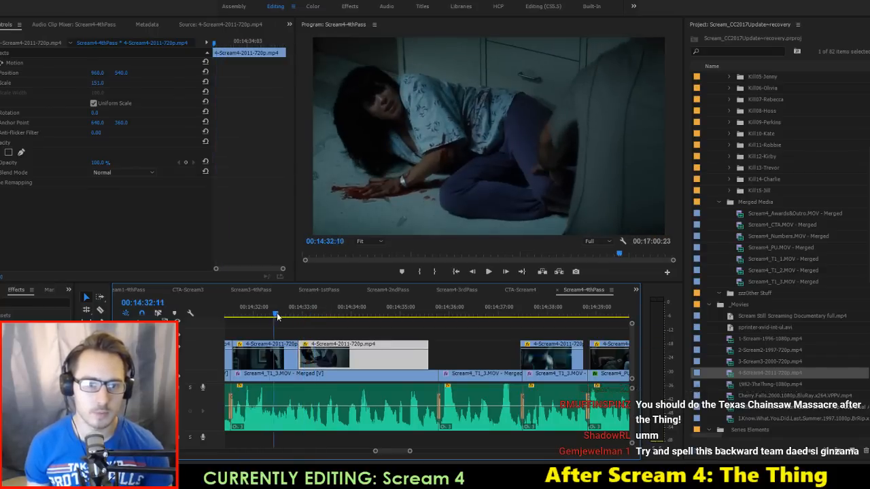
left_click_drag(277, 316, 308, 318)
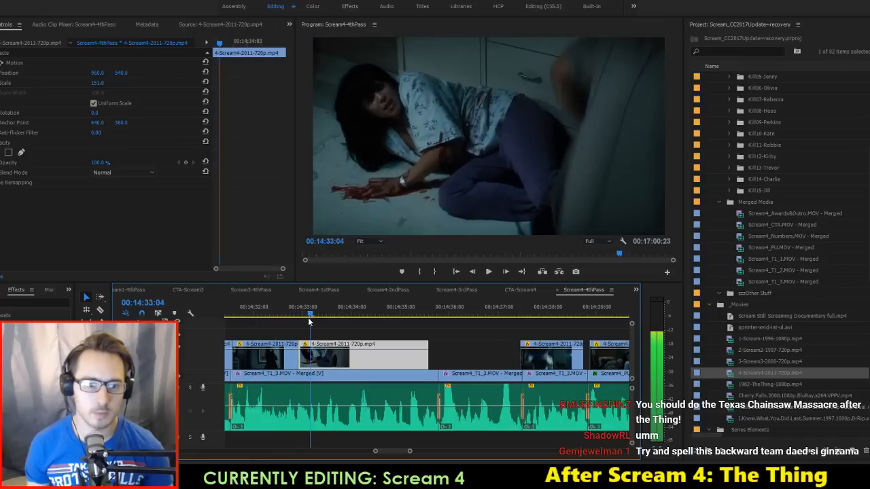
key("Right")
key("Right")
key("Right")
key("Right")
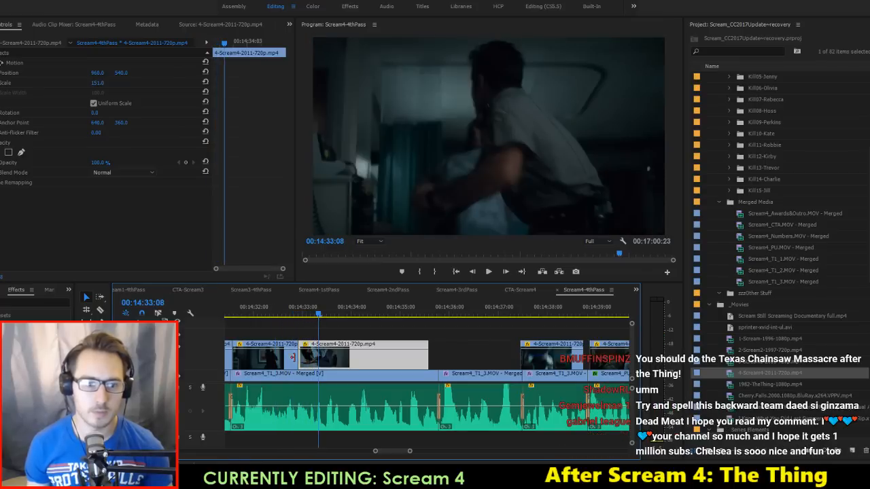
left_click_drag(298, 359, 317, 358)
Step: Review playback from 00:14:31:14 through the cut at 00:14:33:08 to check the action against the narration
key("Up")
key("space")
scroll(347, 376, "up", 5)
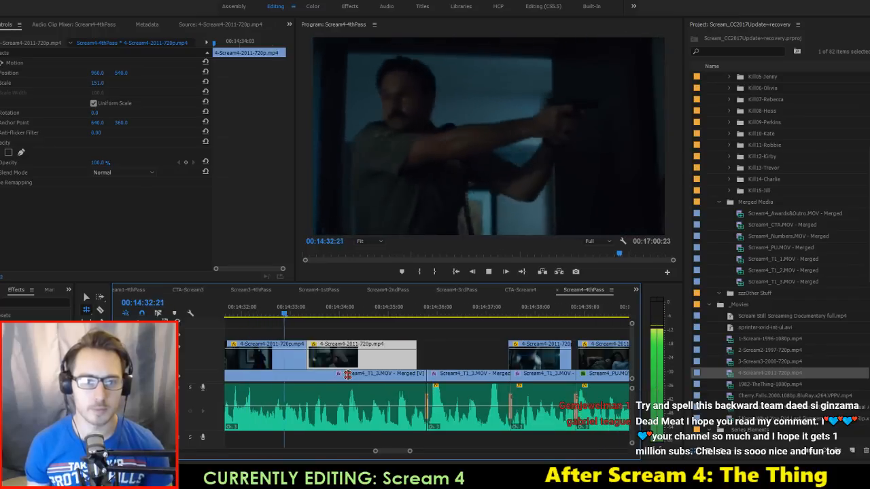
key("space")
key("Up")
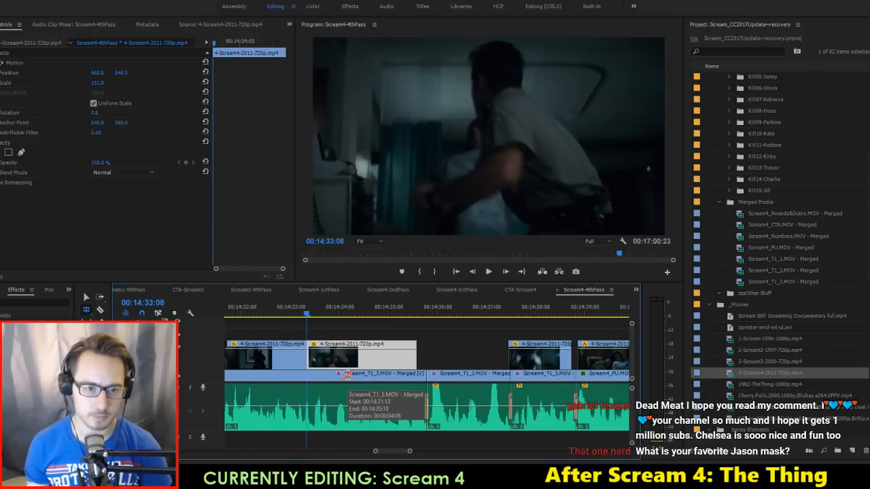
key("Left")
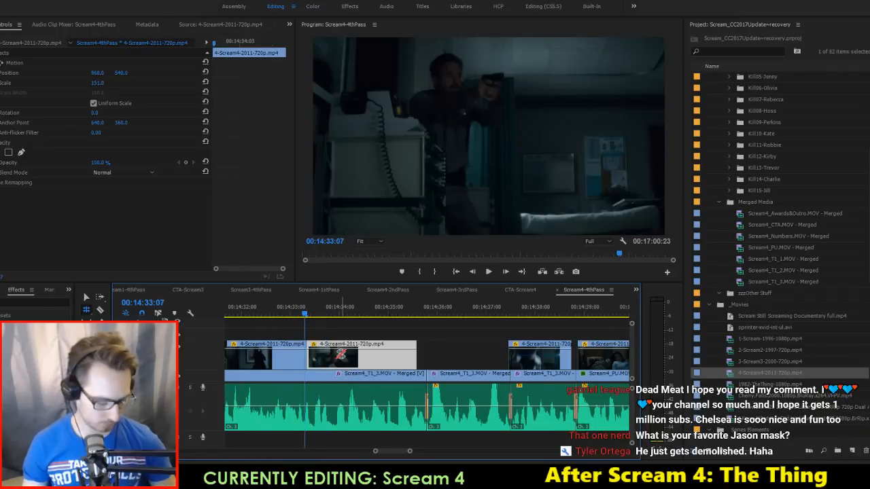
key("alt+Left")
key("Up")
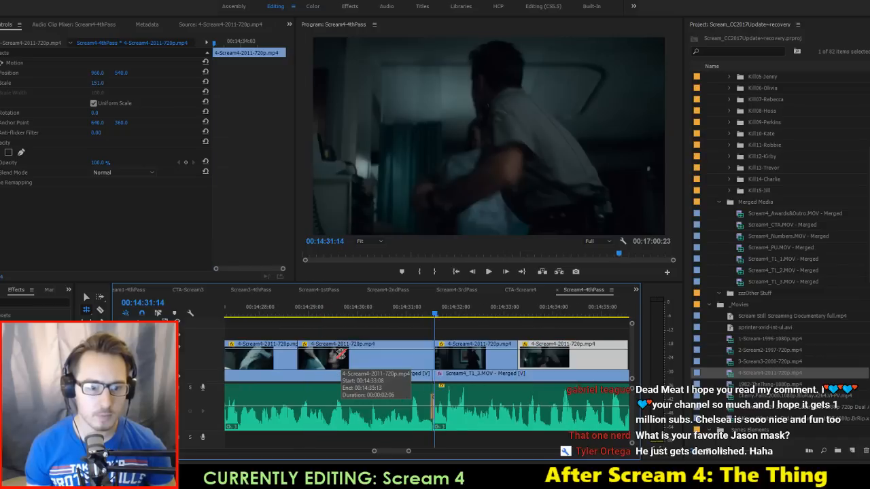
key("space")
key("ctrl+shift+a")
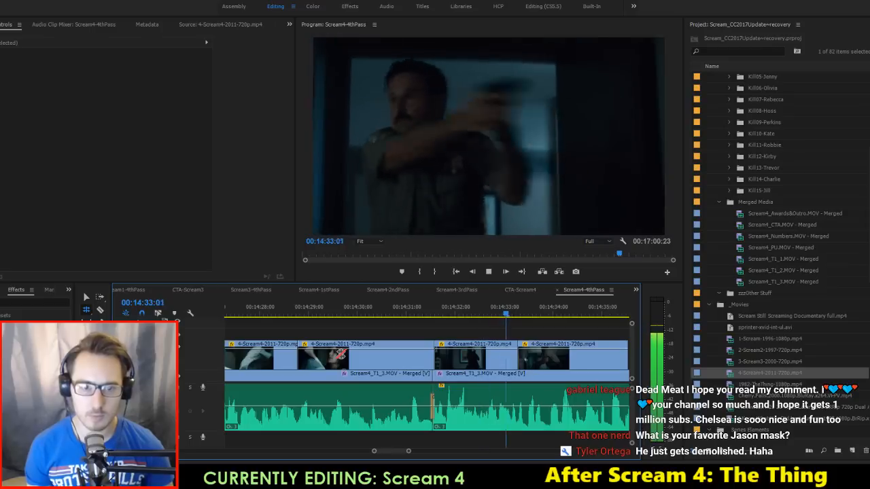
key("space")
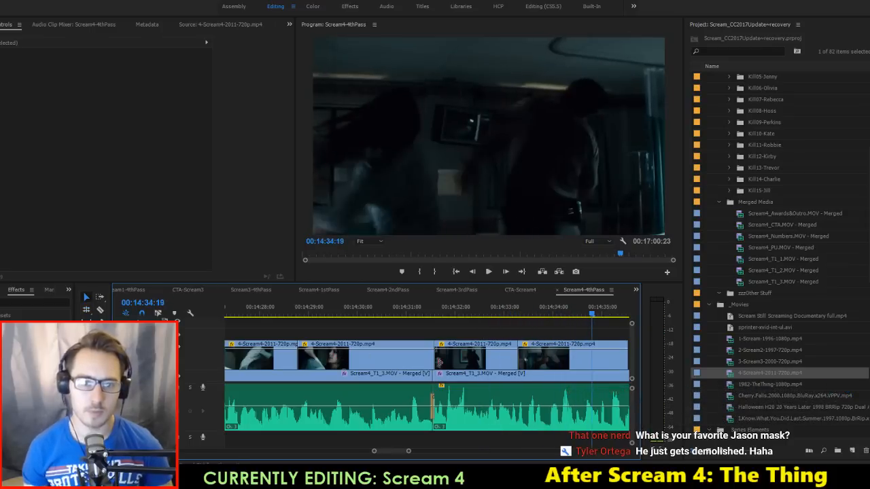
Step: Extend the end of the clip starting at 00:14:33:08 to meet the next movie clip at about 00:14:37:10 and play onward
scroll(534, 354, "down", 2)
left_click_drag(537, 361, 708, 361)
key("space")
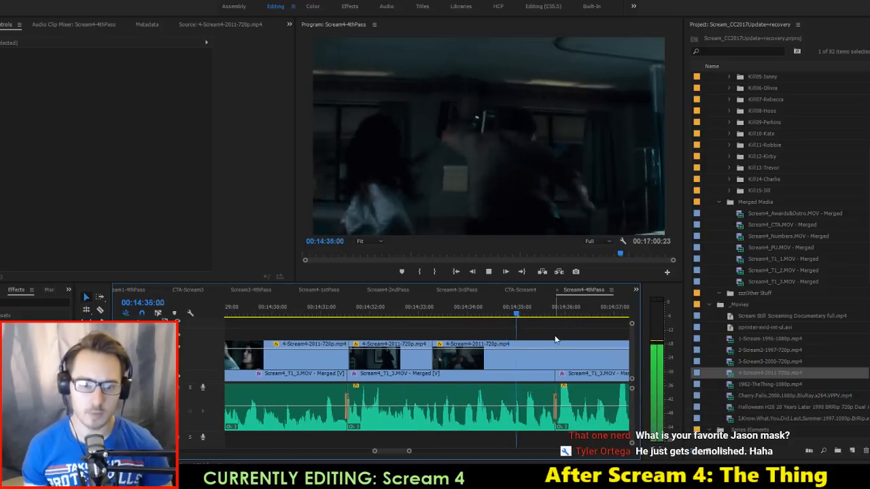
scroll(555, 340, "down", 2)
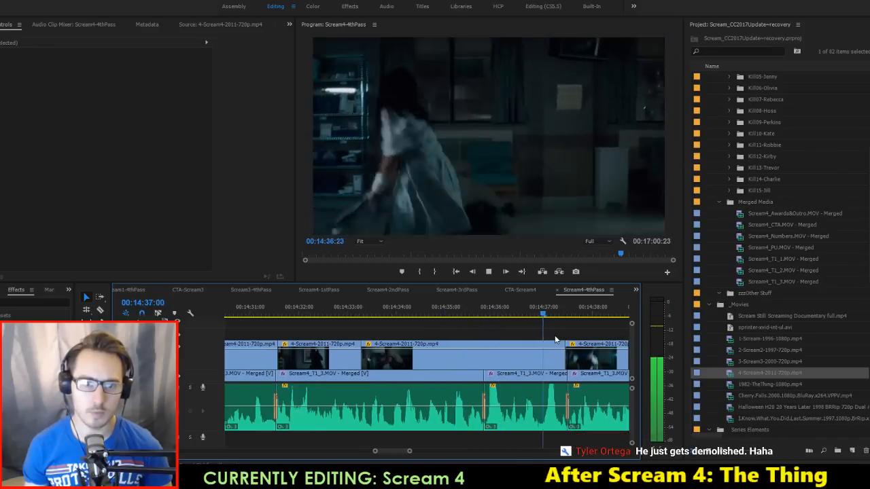
key("space")
scroll(555, 340, "down", 2)
key("space")
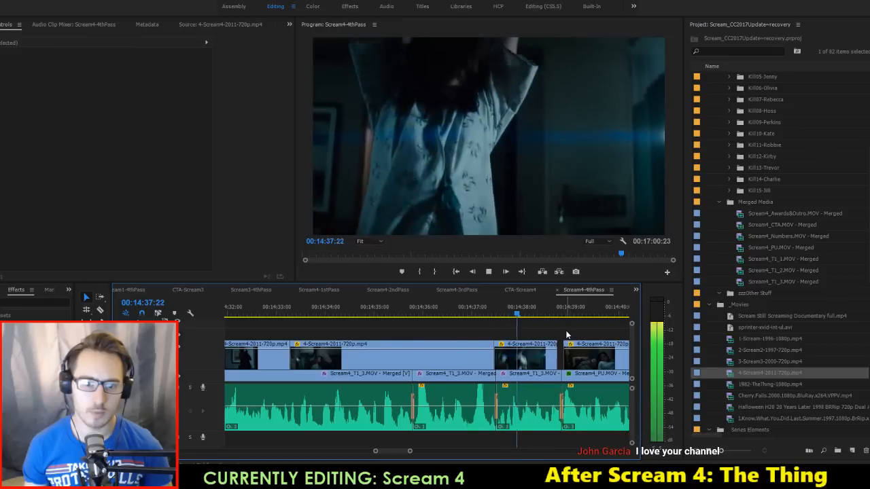
Step: Move the following short clip back to start at 00:14:36:22, extend its end to the next movie clip, and play it
mouse_move(475, 314)
left_mouse_down()
mouse_move(417, 315)
mouse_move(468, 314)
left_mouse_up()
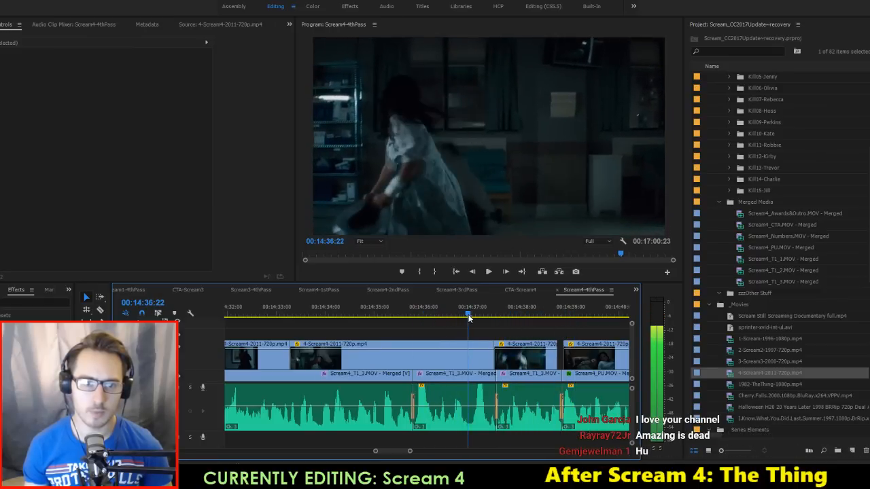
left_click_drag(536, 365, 507, 367)
key("space")
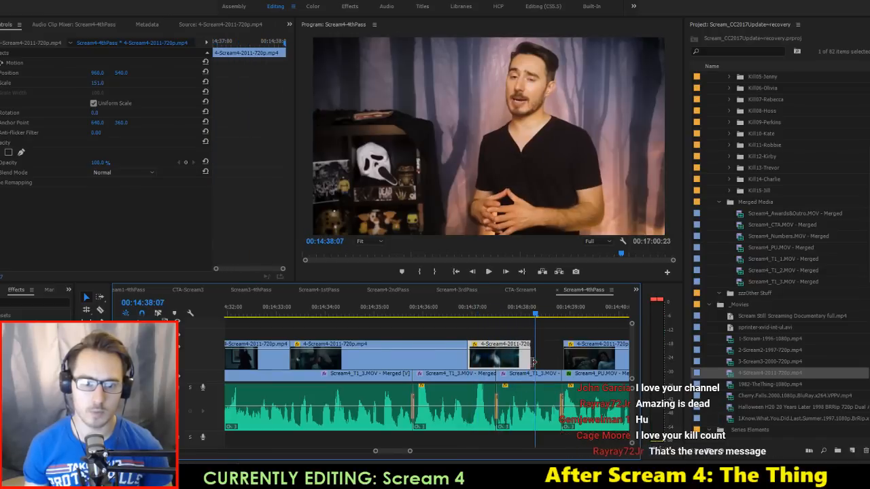
key("space")
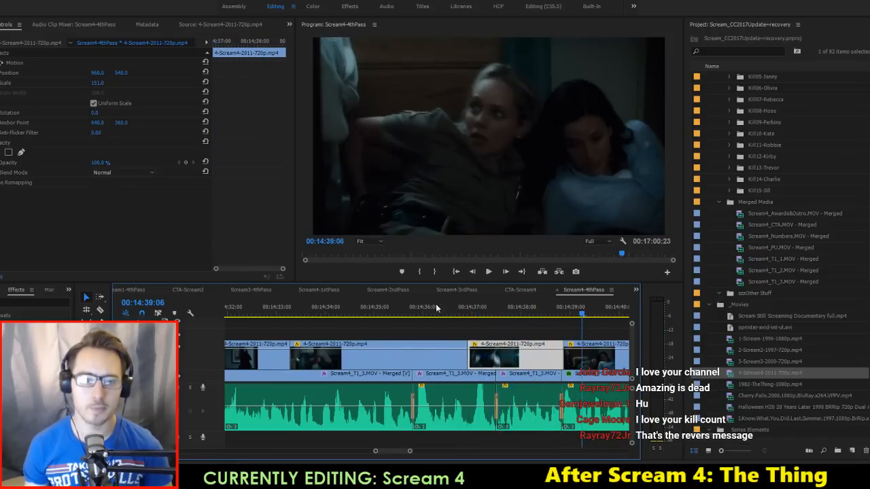
Step: Split the long fight clip at 00:14:35:04, slip the second part to later footage, and play the result
left_click_drag(331, 317, 382, 321)
left_click(383, 360)
key("v")
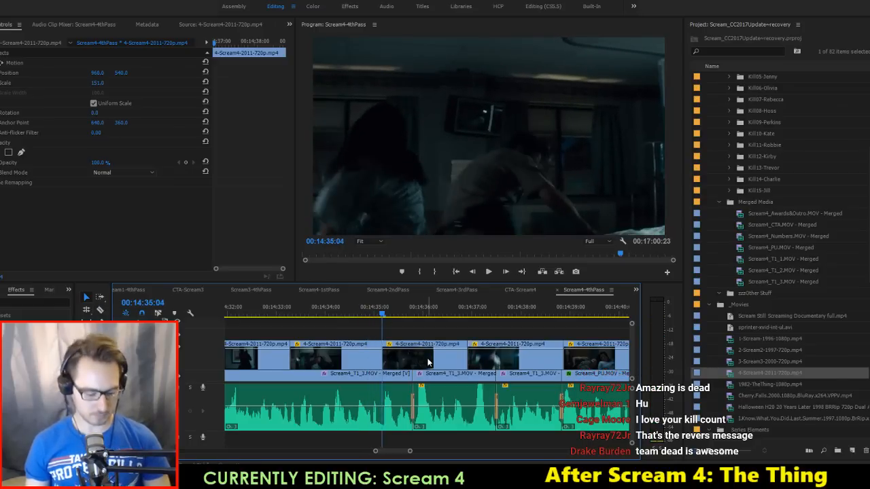
key("y")
left_click_drag(427, 363, 381, 361)
key("space")
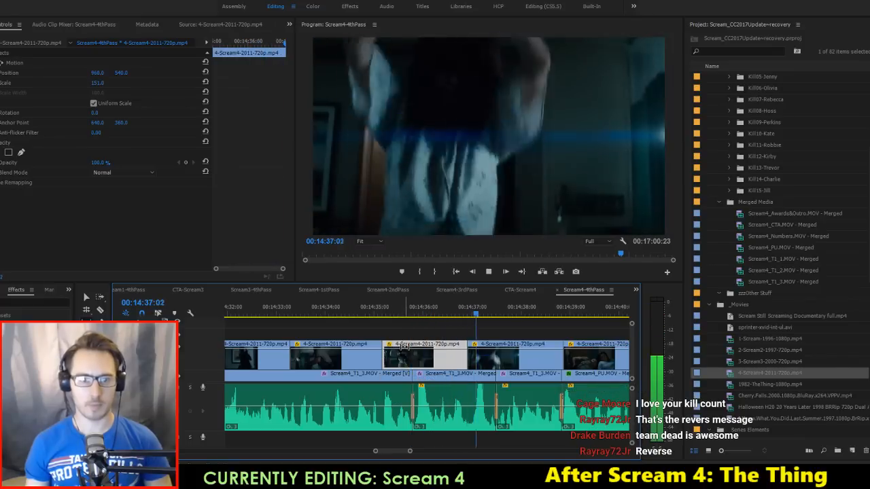
Step: Split the fight clip at 00:14:35:19, slip the second part to different footage, and play the result
left_click_drag(431, 306, 415, 314)
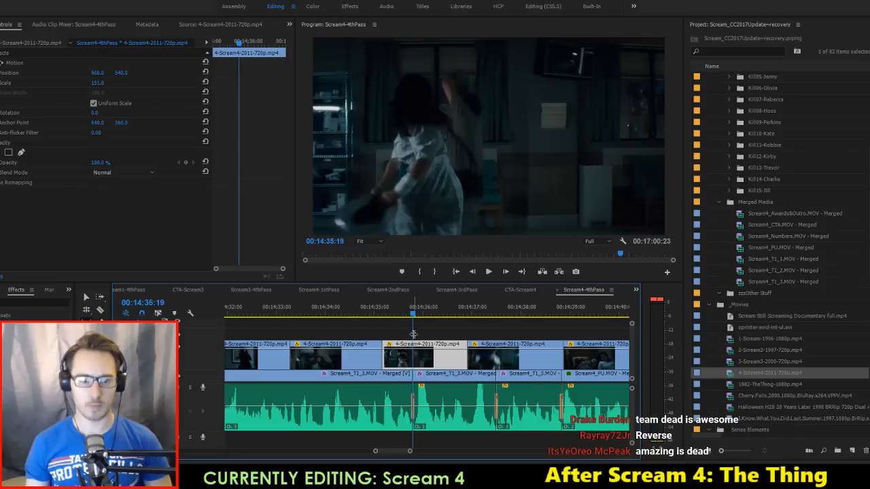
key("c")
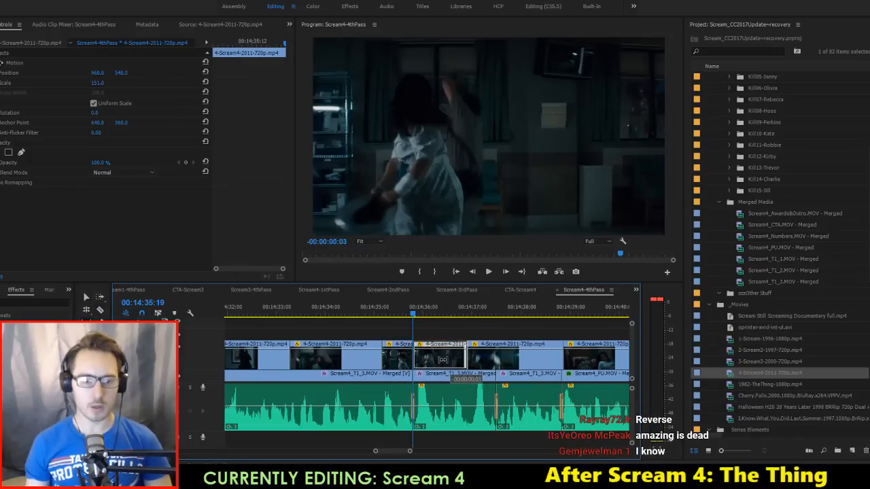
left_click_drag(441, 359, 400, 353)
key("space")
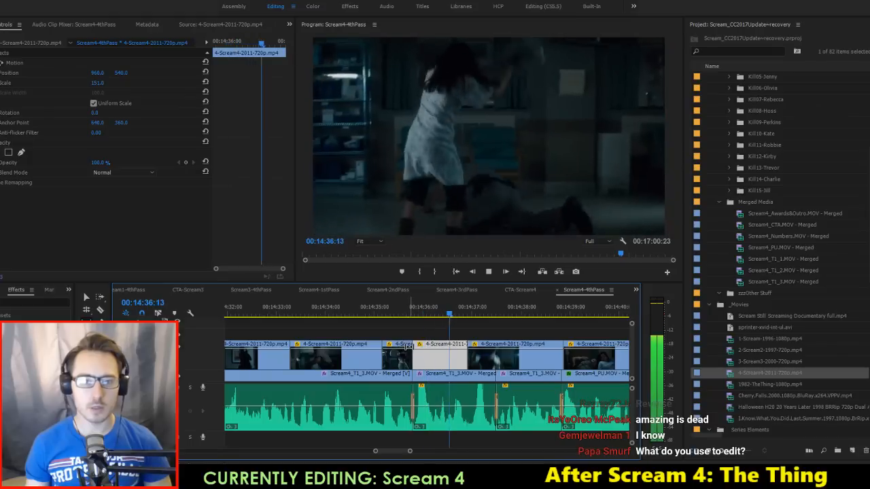
key("space")
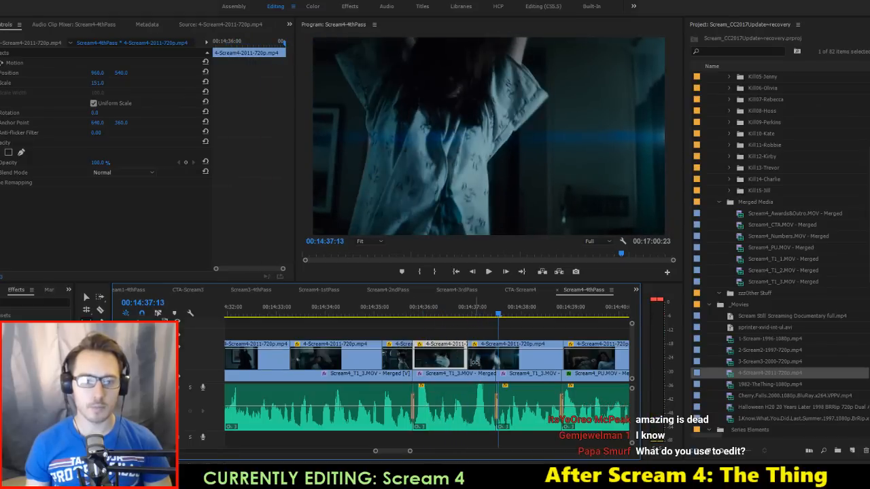
Step: Split the following fight clip to leave a short piece from 00:14:37:00, slip that piece's footage, and play it
left_click_drag(467, 358, 502, 359)
left_click_drag(457, 310, 473, 323)
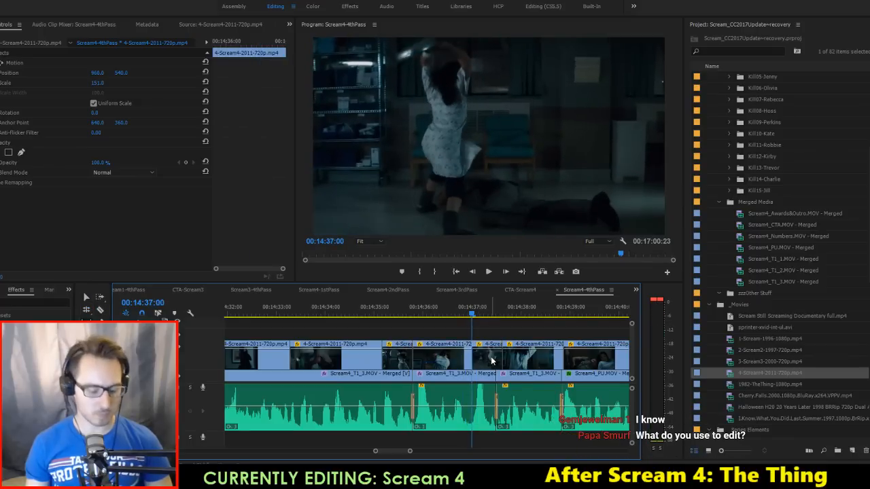
left_click_drag(492, 361, 479, 358)
key("space")
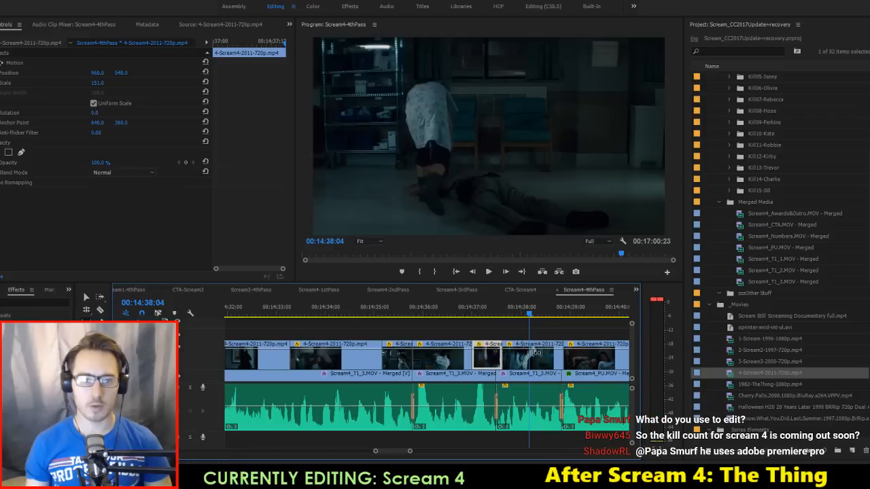
Step: Remove the piece after the short clip at 00:14:37:00, extend the short clip to the next movie clip, and play it
left_click_drag(486, 308, 536, 319)
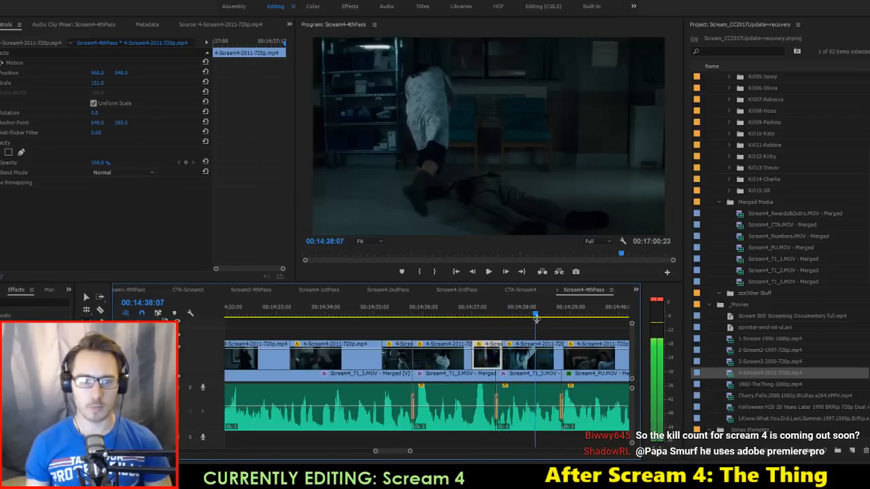
key("Delete")
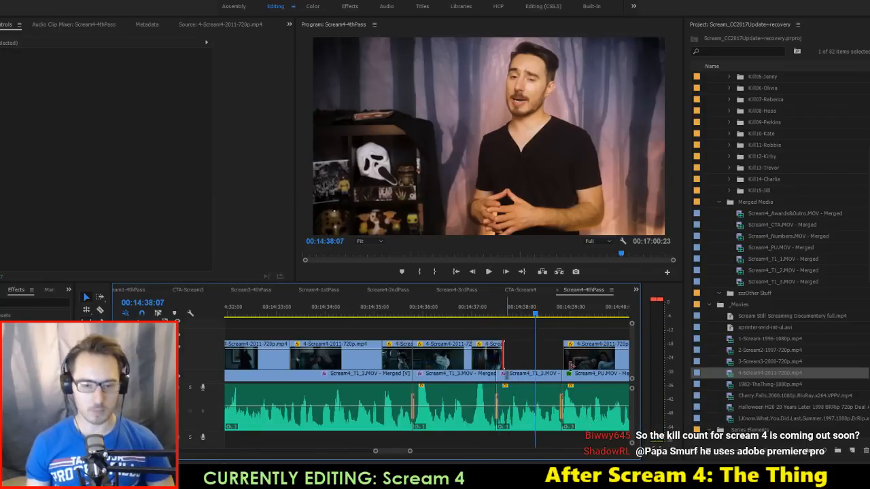
key("ctrl+z")
key("space")
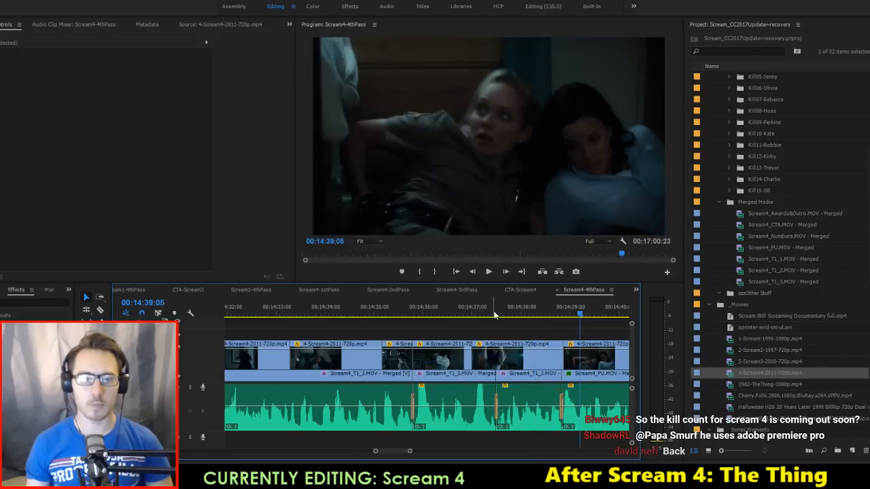
Step: Split the extended clip at 00:14:37:12, save the project, slip the second part to later footage, and play it
left_click_drag(495, 315, 497, 317)
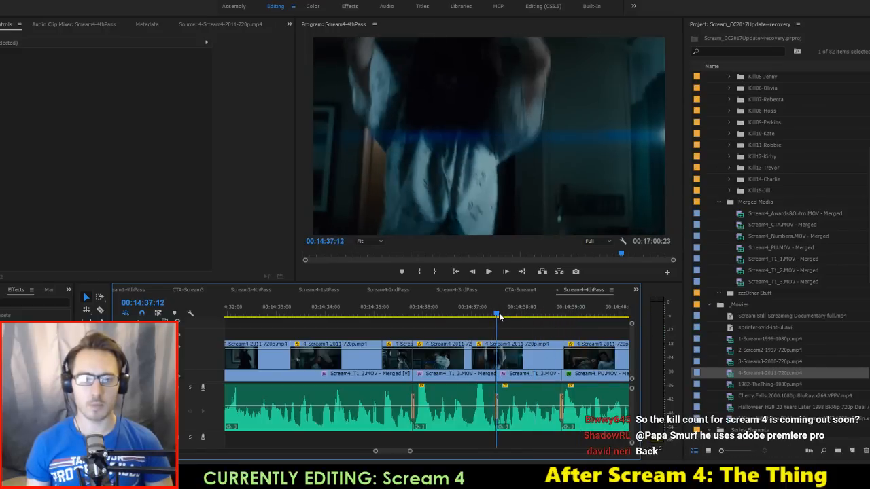
key("c")
key("ctrl+s")
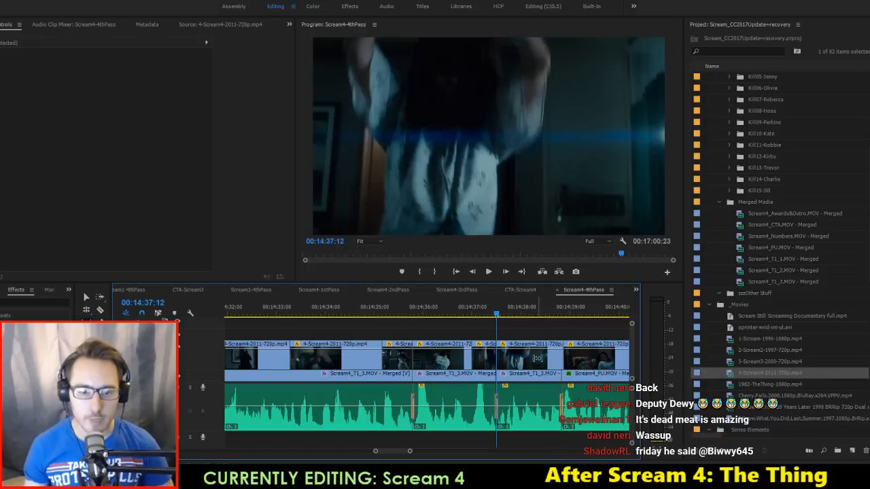
left_click_drag(538, 359, 515, 319)
key("space")
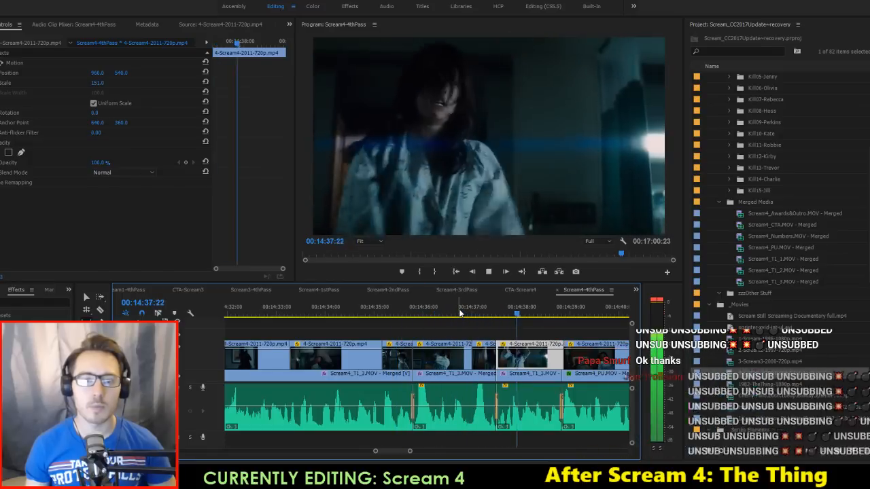
Step: Review playback from about 00:14:33:00 to 00:14:38:08 to check the fight cuts against the narration
key("space")
scroll(446, 317, "up", 3)
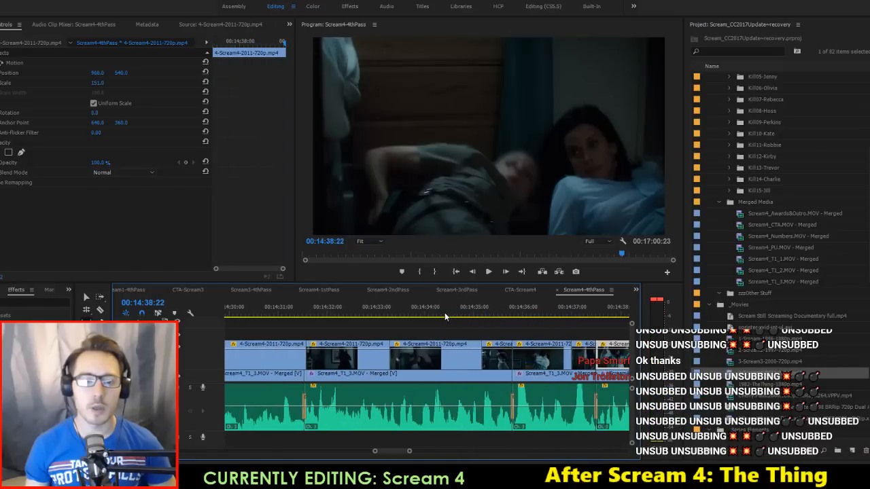
left_click(378, 310)
key("space")
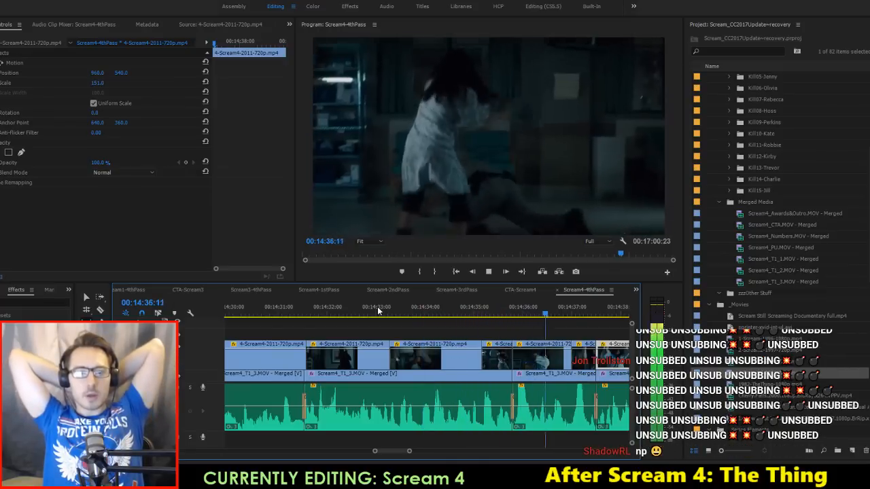
key("space")
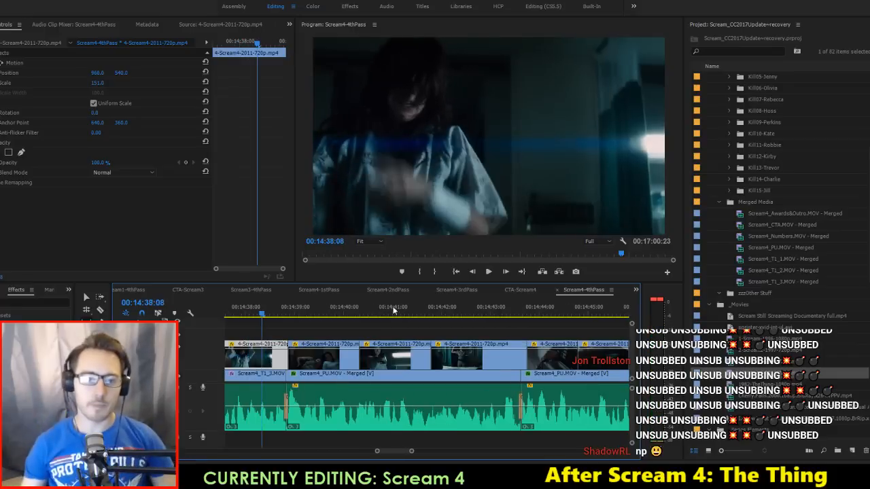
Step: Try slipping the short clip at 00:14:37:00 by a few frames and play across it from 00:14:36:06
scroll(381, 334, "up", 5)
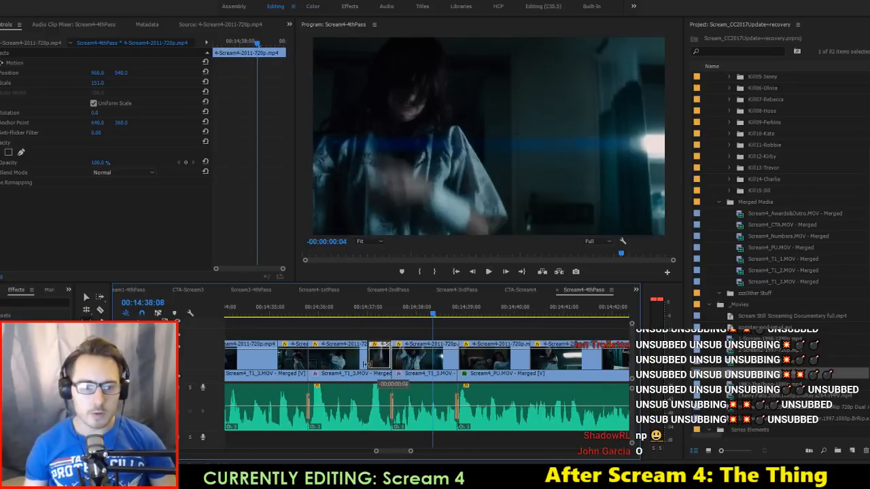
left_click_drag(366, 363, 342, 363)
left_click_drag(270, 364, 310, 370)
left_click(331, 315)
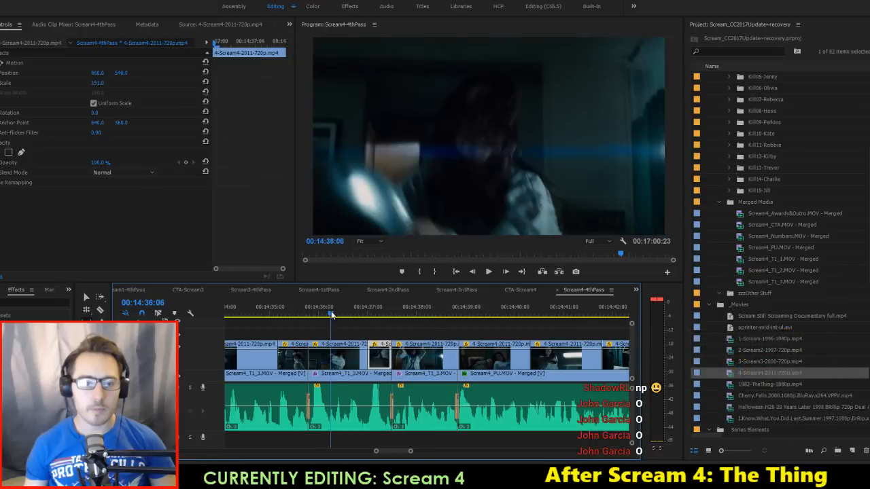
key("space")
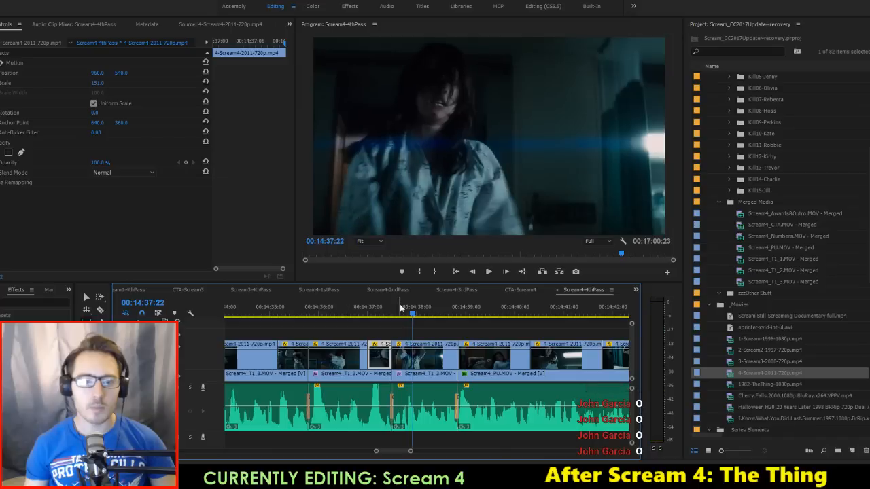
Step: Try deleting the short clip at 00:14:37:00 and extending the preceding clip over the gap, then undo the change
left_click(353, 314)
left_click_drag(354, 314, 371, 321)
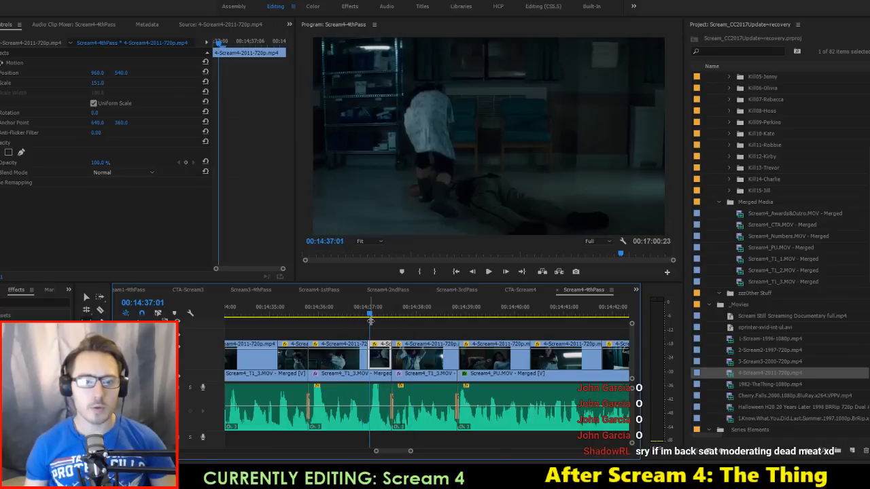
key("Delete")
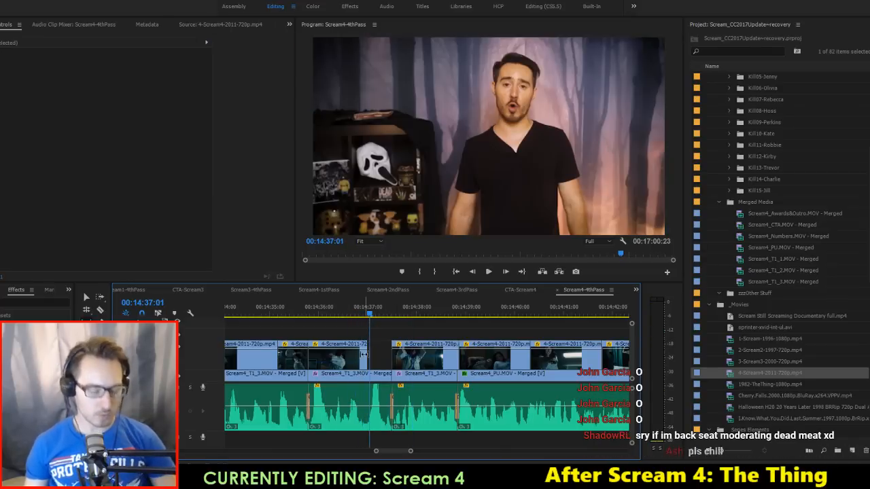
left_click_drag(372, 365, 397, 365)
key("space")
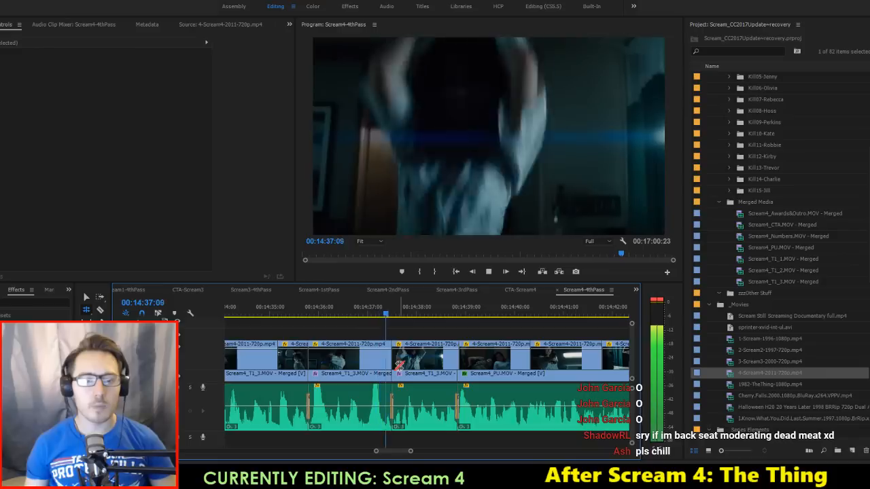
key("ctrl+z")
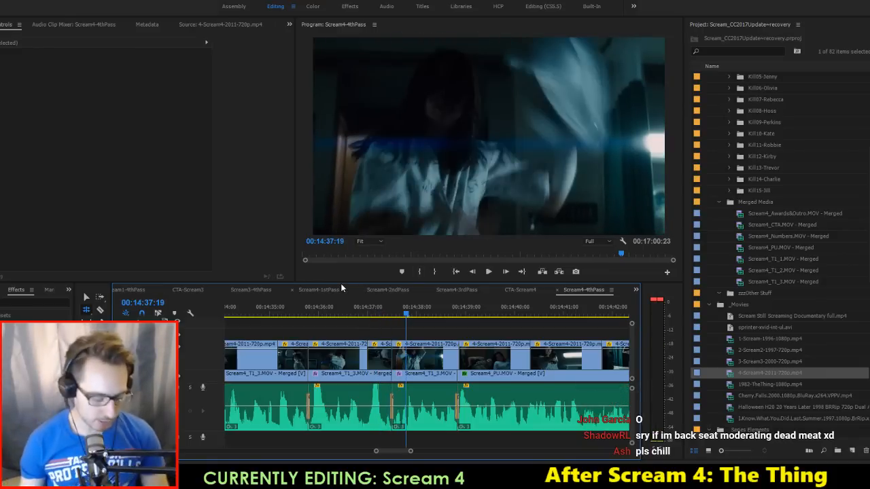
Step: Replace the short clip at 00:14:37:00 with the following movie clip's footage running from that point, and play across the cut
left_click(387, 313)
left_click_drag(384, 357, 373, 355)
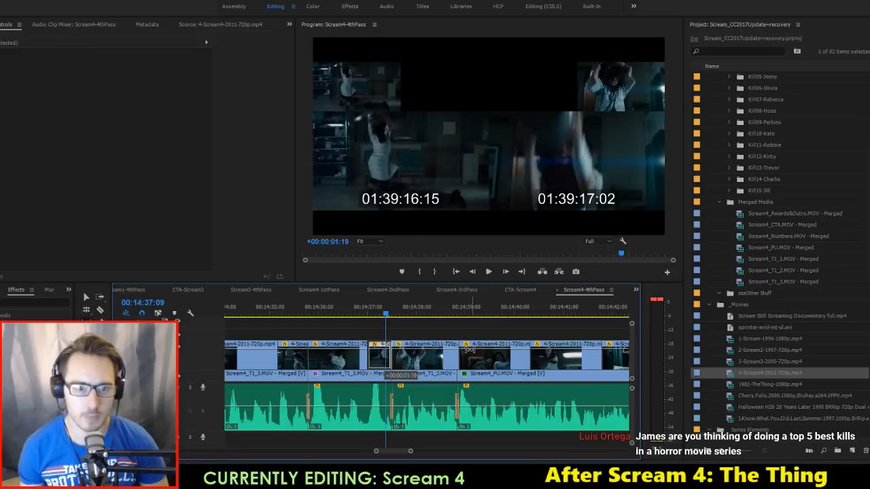
left_click_drag(468, 349, 368, 362)
key("Delete")
key("Up")
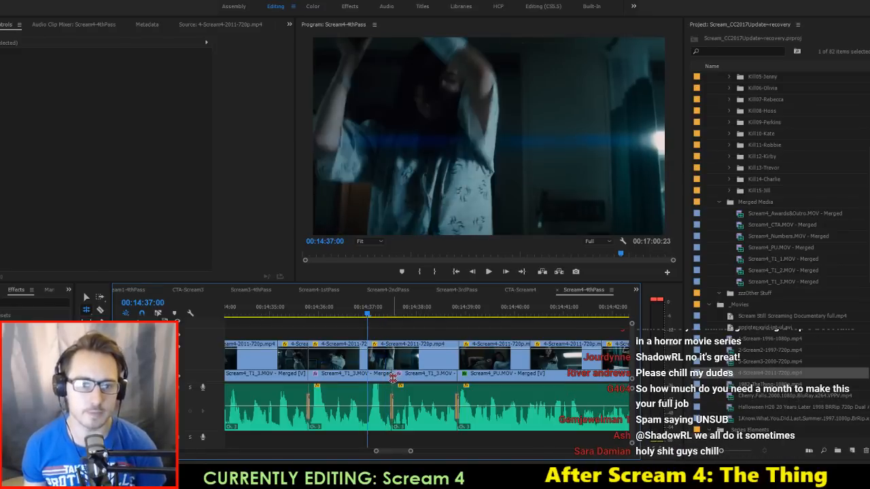
key("Up")
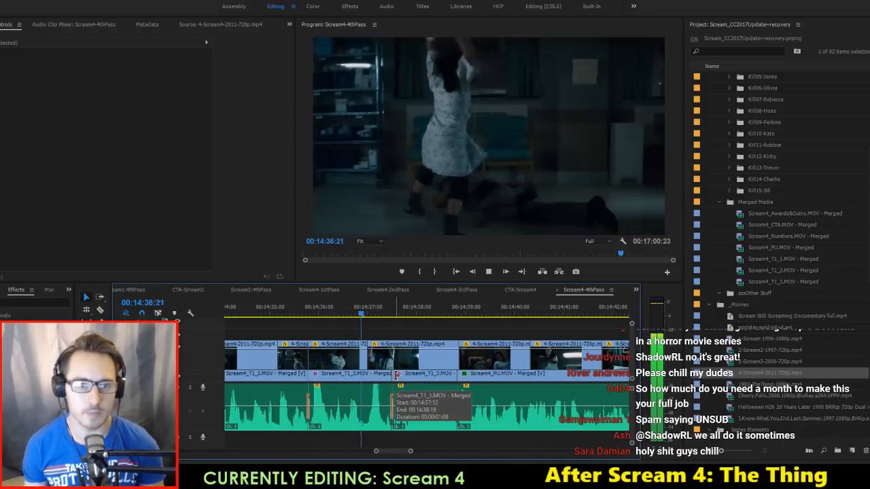
key("space")
Step: Review playback of the fight sequence from 00:14:32:09 to check the cuts against the narration
left_click_drag(338, 314, 221, 333)
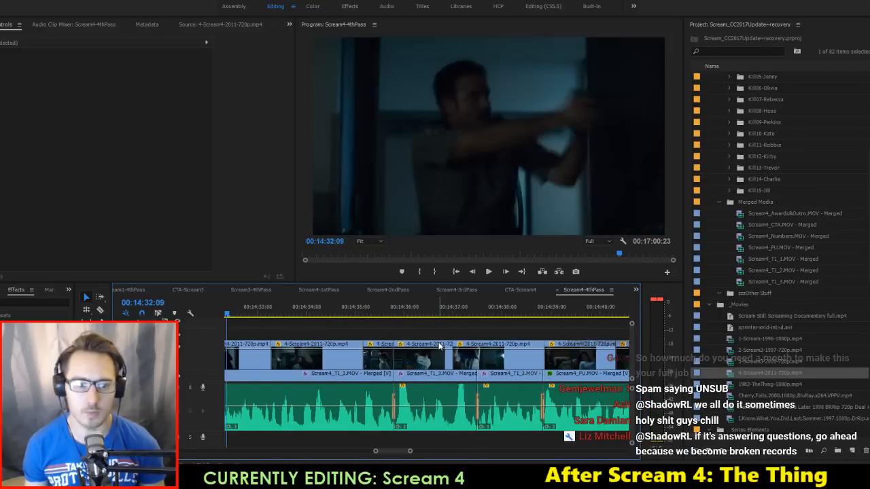
key("space")
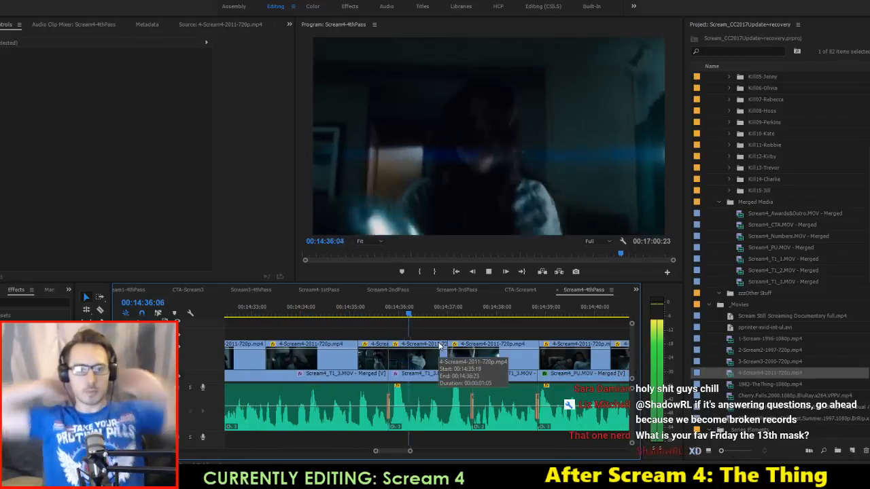
key("space")
scroll(378, 357, "up", 5)
left_click(297, 310)
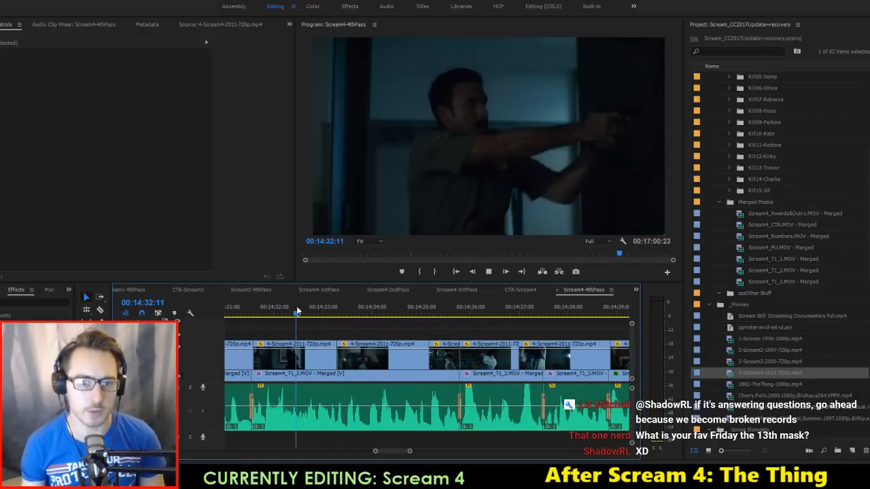
key("space")
left_click(277, 310)
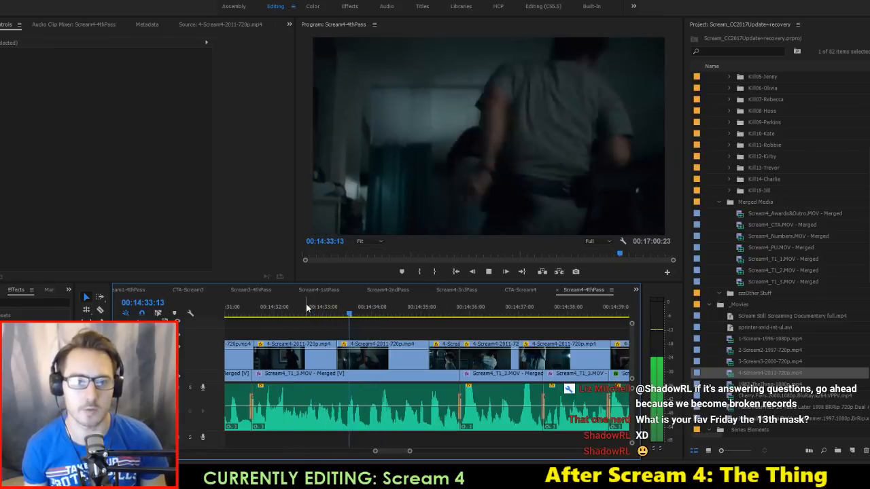
Step: Split the fight clip starting near 00:14:33:08 at 00:14:34:04, slip the second part, and play the result
left_click(379, 318)
left_click_drag(378, 318, 381, 323)
key("c")
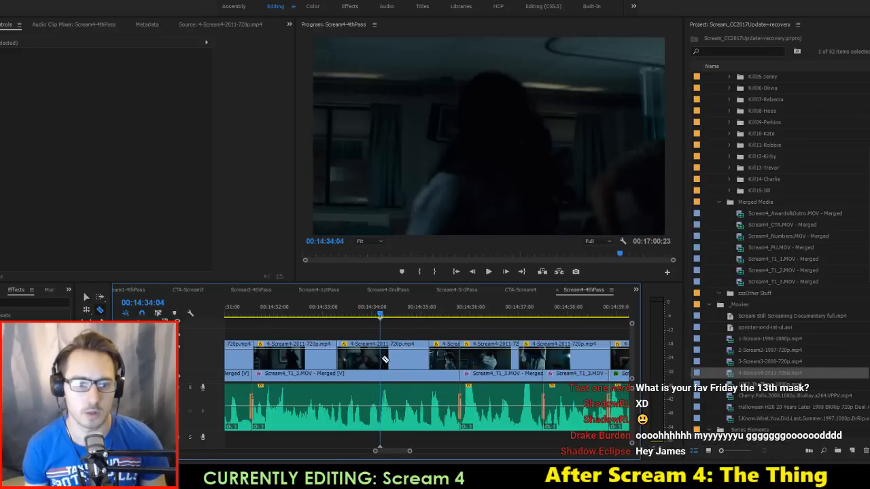
key("space")
left_click(373, 313)
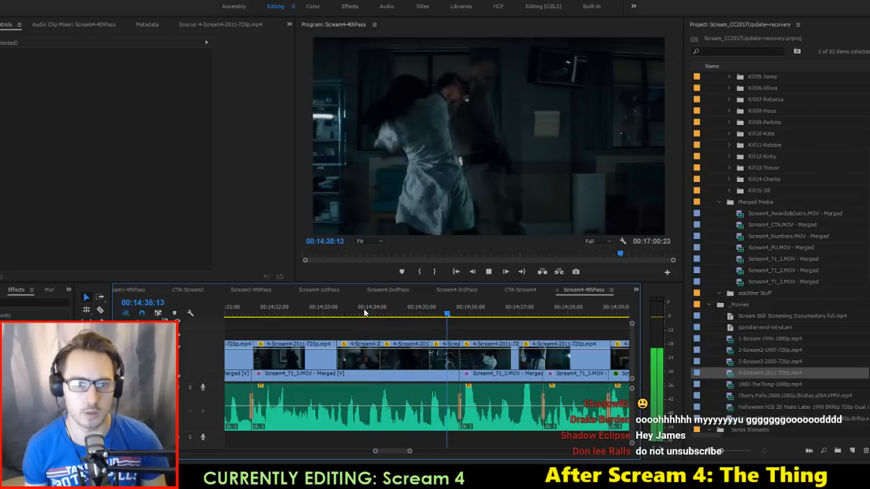
Step: Slip the clip starting at 00:14:34:04 again, roll the cut at its end back to 00:14:34:22, and play it
left_click(382, 314)
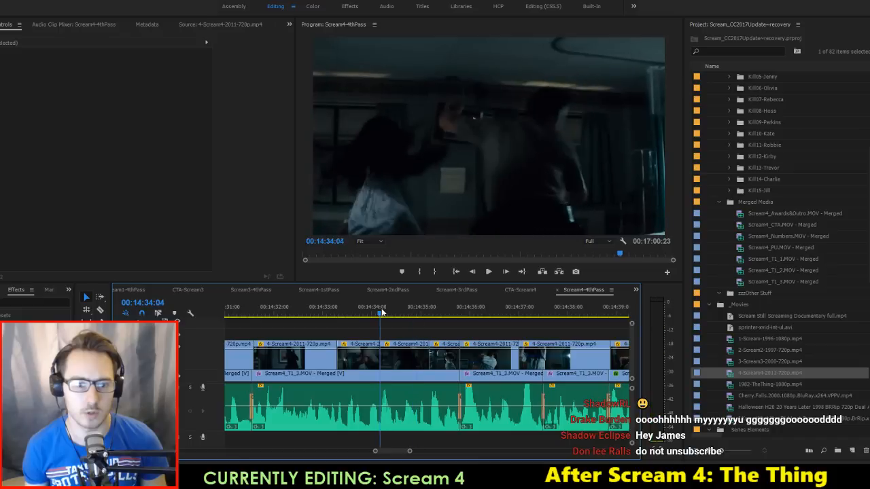
left_click(405, 366)
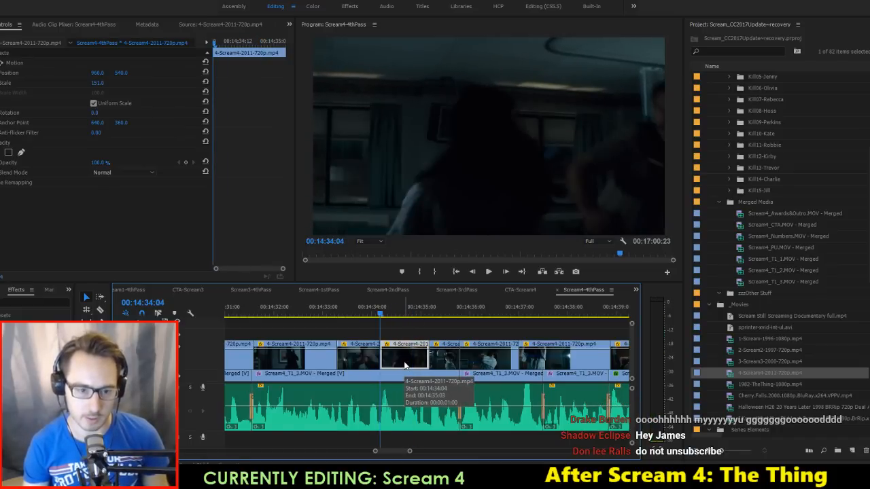
key("space")
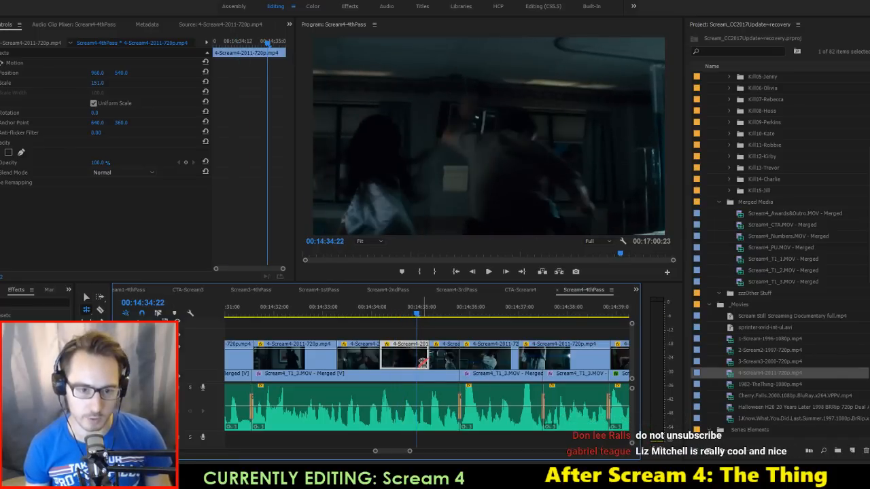
left_click_drag(424, 365, 416, 367)
key("space")
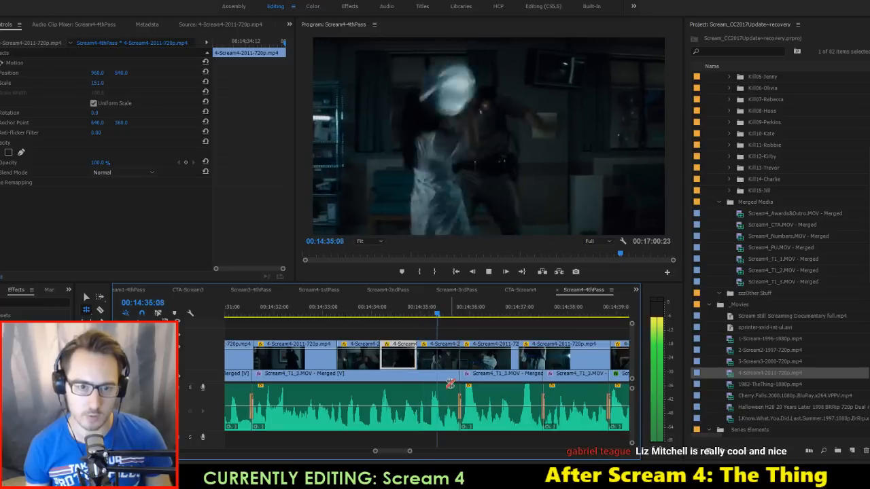
Step: Slip the fight clip starting at 00:14:34:22 to a later moment of the bedpan swing and play through the surrounding cuts
key("space")
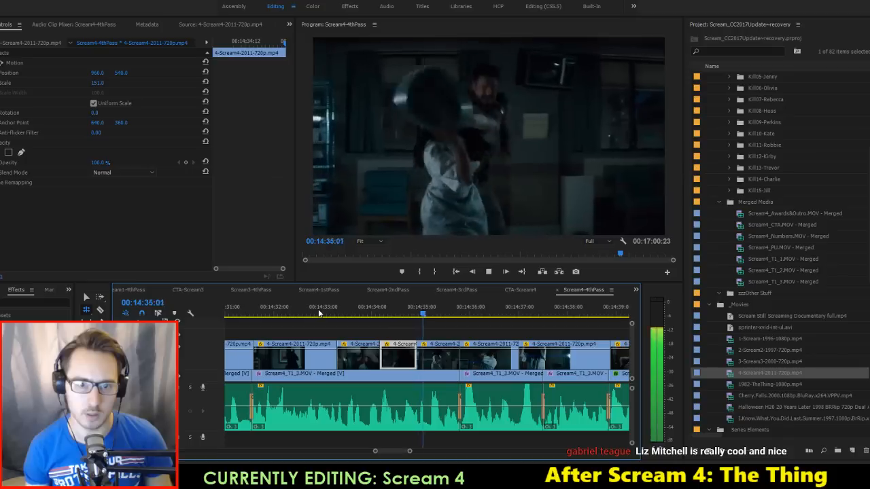
left_click(435, 316)
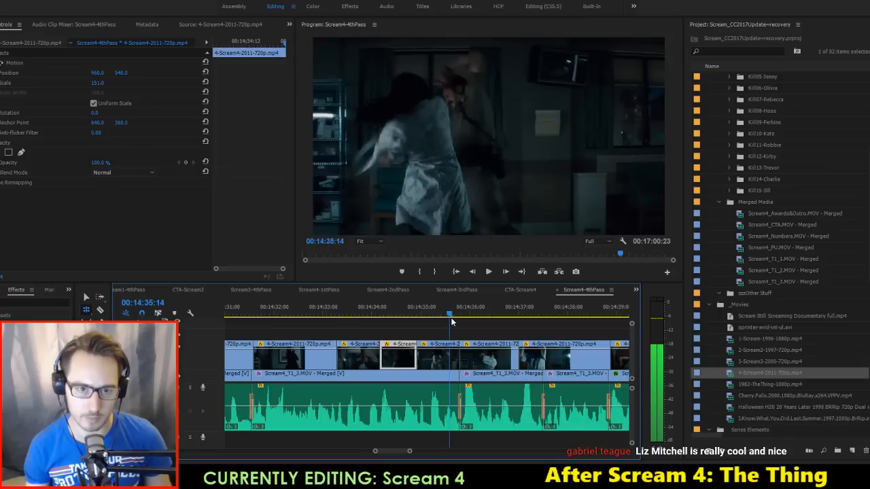
left_click(441, 346)
key("Left")
key("Left")
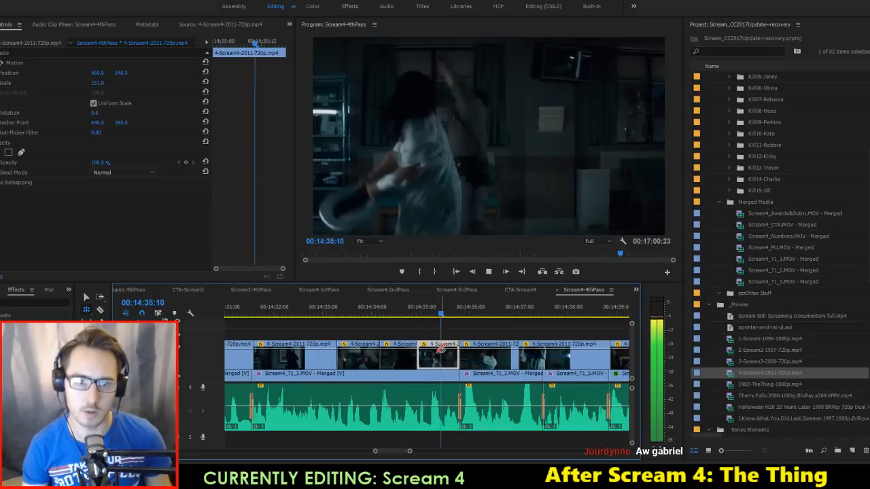
key("space")
key("Up")
key("Up")
key("Up")
key("space")
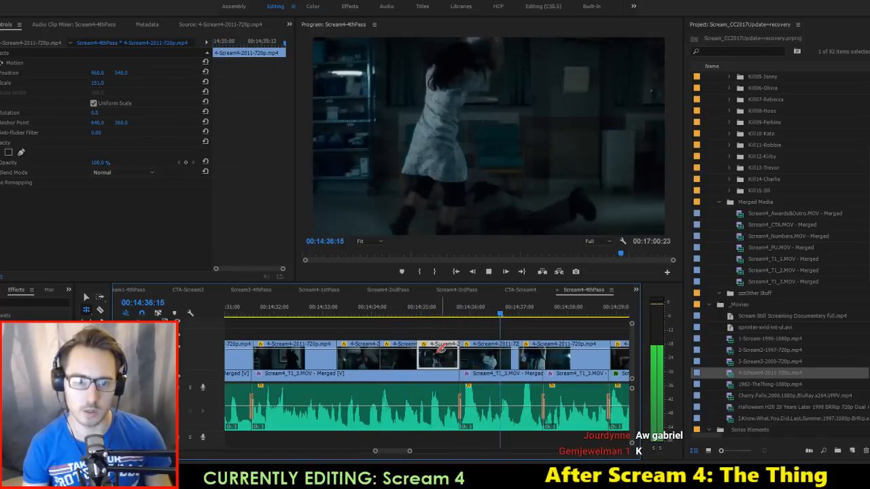
key("space")
Step: Slip the footage of the clip starting at 00:14:37:00 and play the result
key("Up")
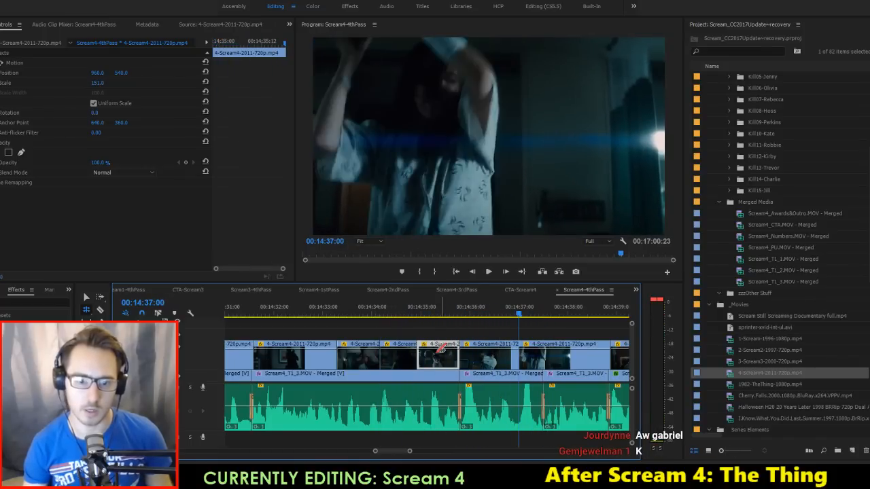
left_click_drag(544, 366, 597, 367)
key("space")
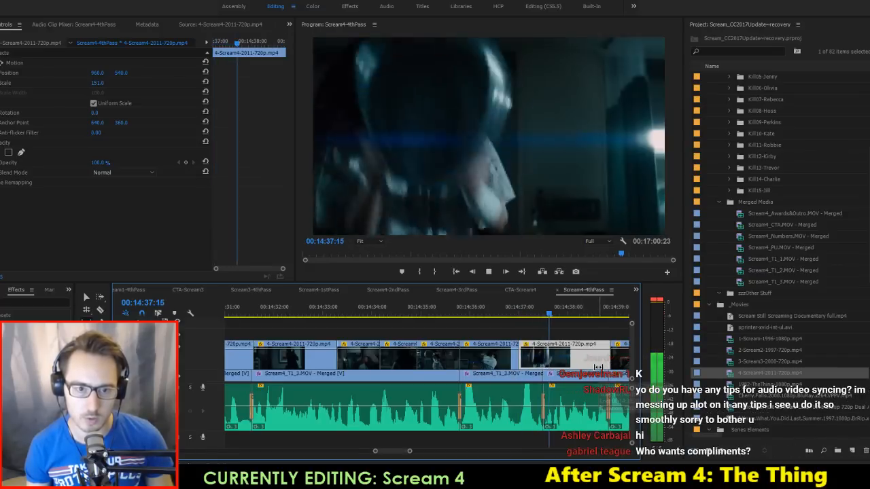
key("space")
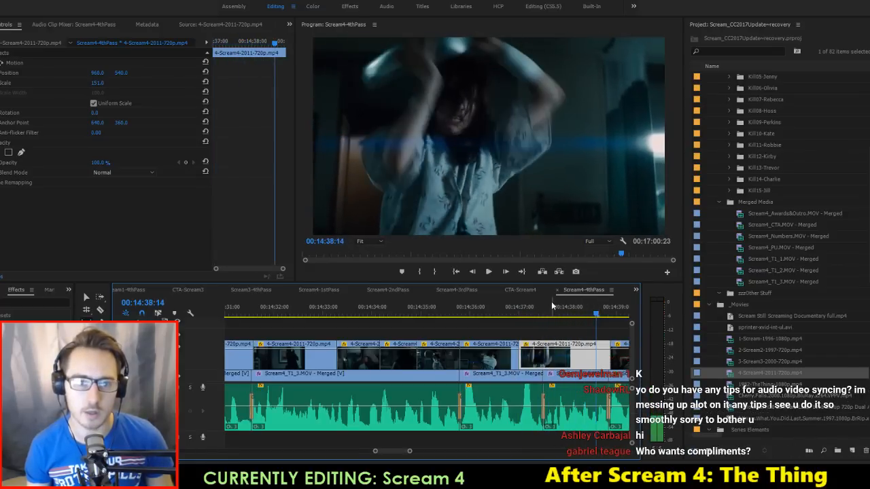
Step: Split the clip starting at 00:14:37:00 at 00:14:37:14, slip the second part to another moment of the bedpan swing, and play it
left_click(543, 309)
left_click_drag(545, 311, 549, 313)
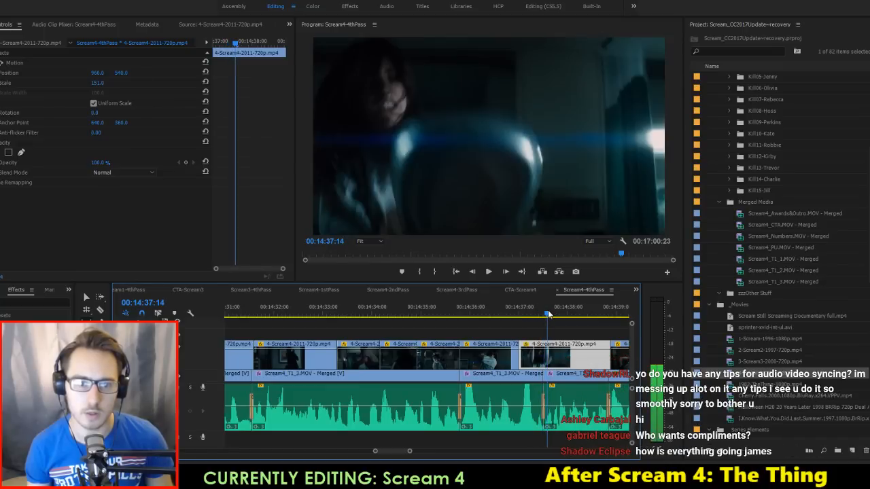
left_click(550, 351)
key("v")
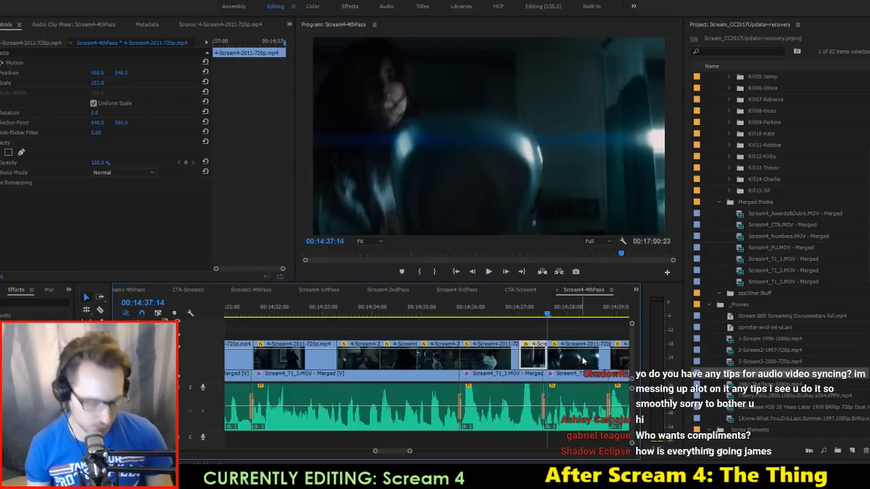
left_click_drag(583, 361, 535, 360)
key("space")
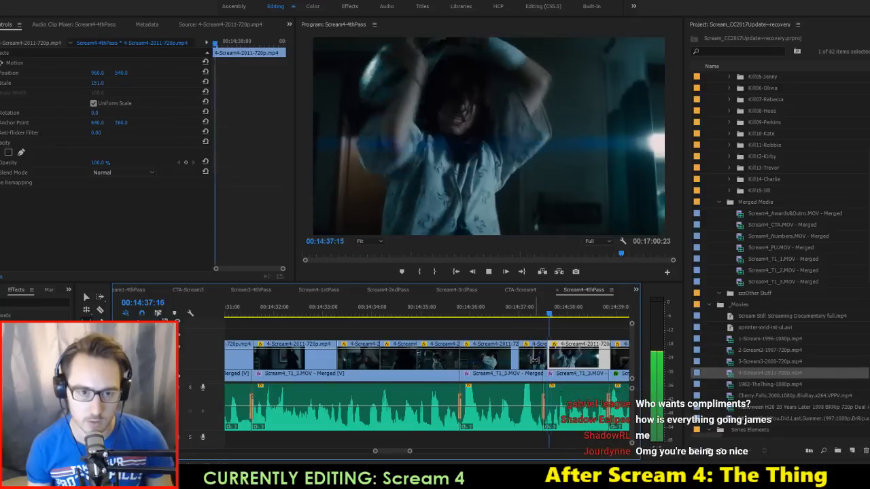
key("space")
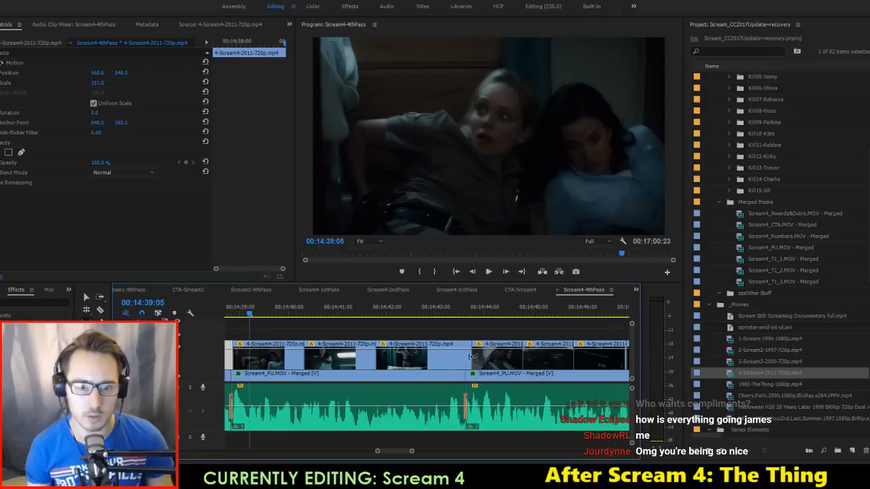
Step: Play back the fight sequence from several cuts earlier through 00:14:39:20 and save the project
key("Up")
key("Up")
key("Up")
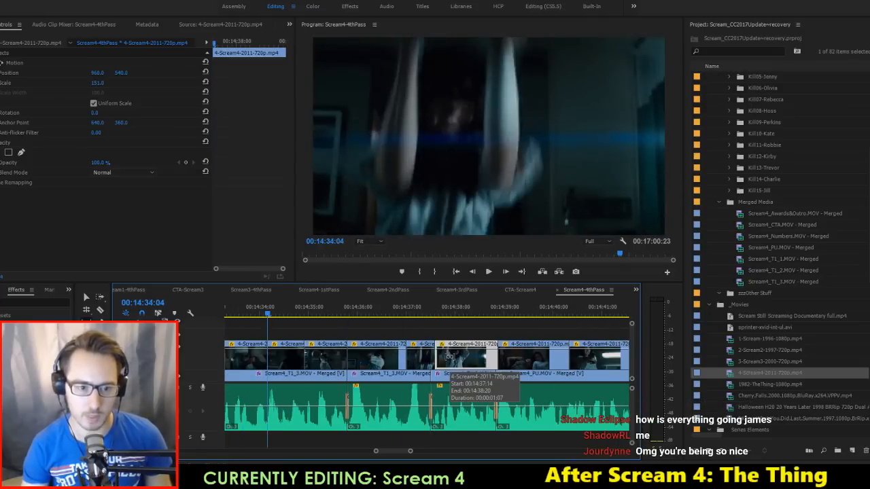
key("Up")
key("Up")
key("Up")
key("space")
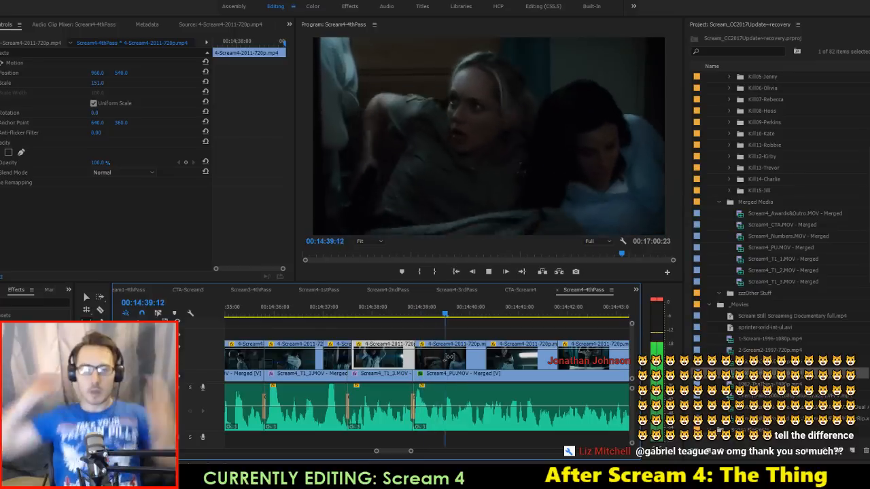
key("space")
key("ctrl+s")
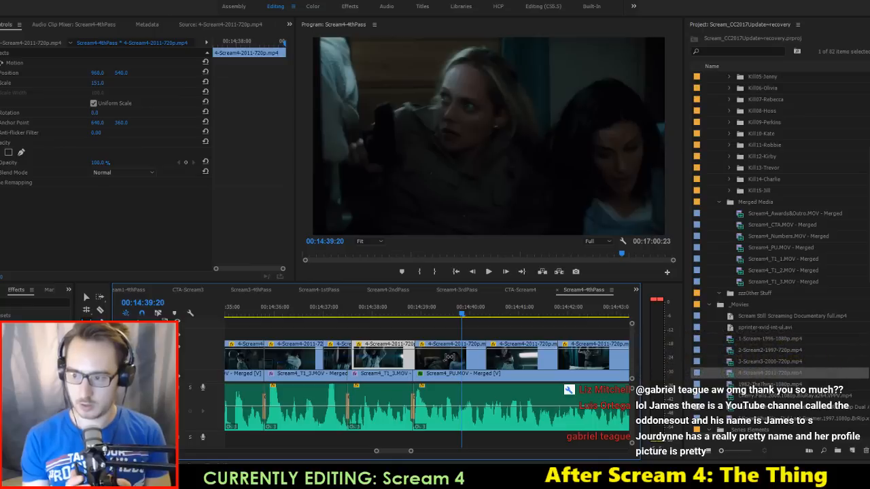
key("ctrl+s")
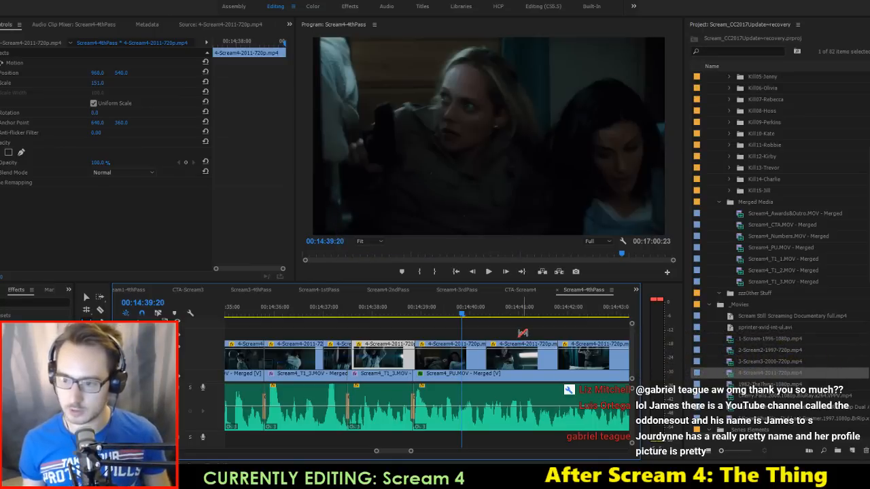
Step: Slip the clip of the two women on the floor, starting near 00:14:38:20, to an earlier moment and play it
key("space")
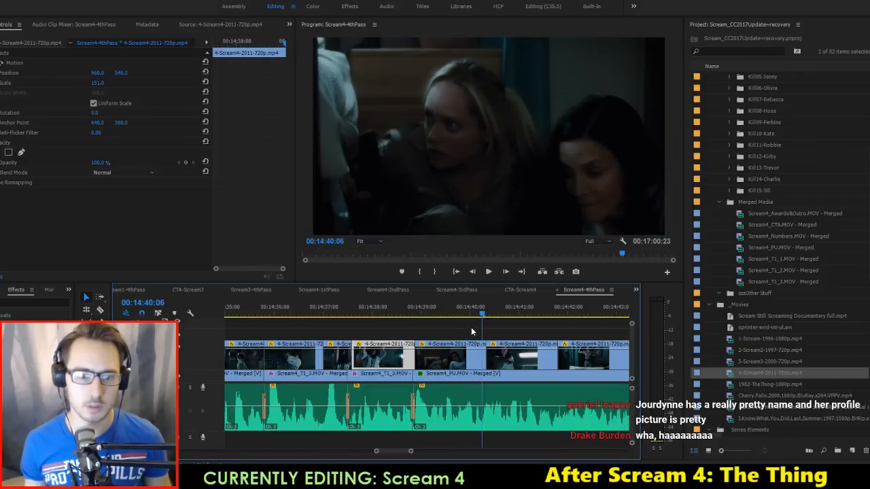
left_click(425, 315)
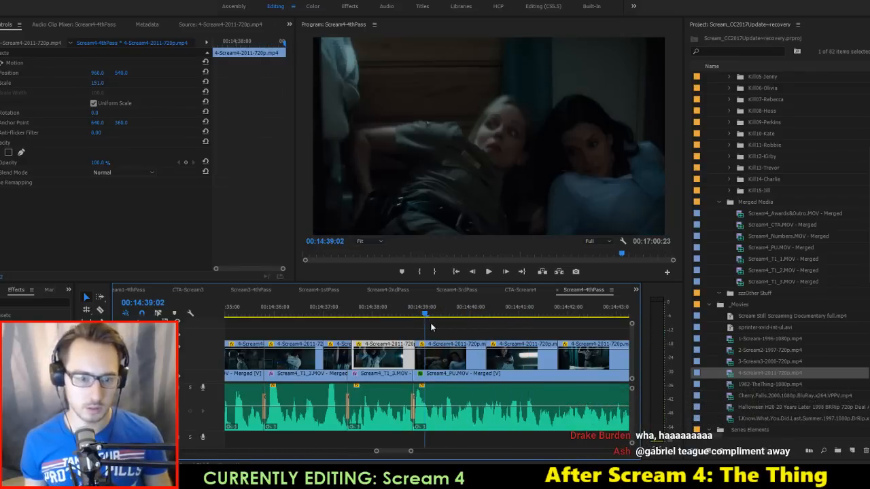
left_click_drag(436, 365, 439, 368)
left_click_drag(709, 353, 468, 345)
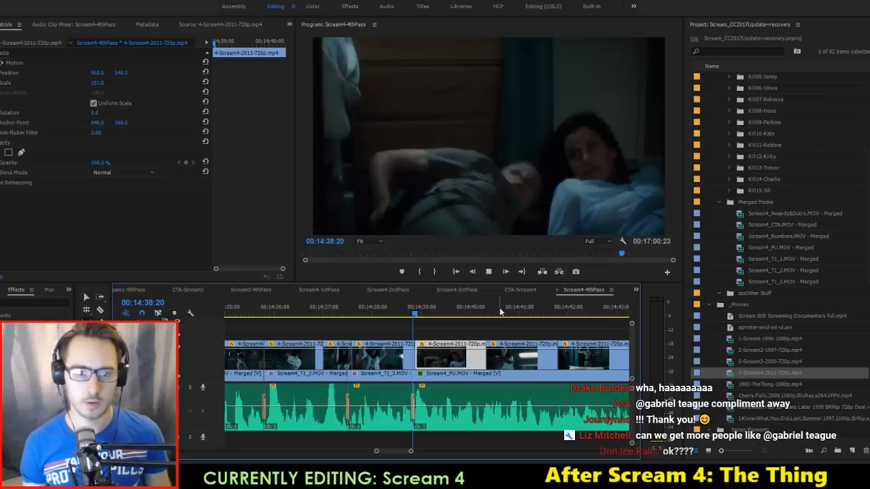
key("space")
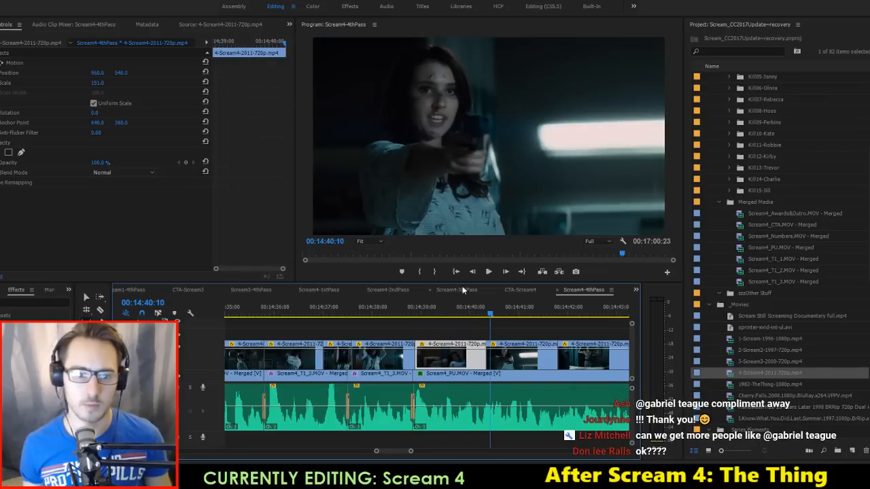
Step: Move the start of the gun-pointing clip back to 00:14:40:04 and play it against the narration
left_click(476, 316)
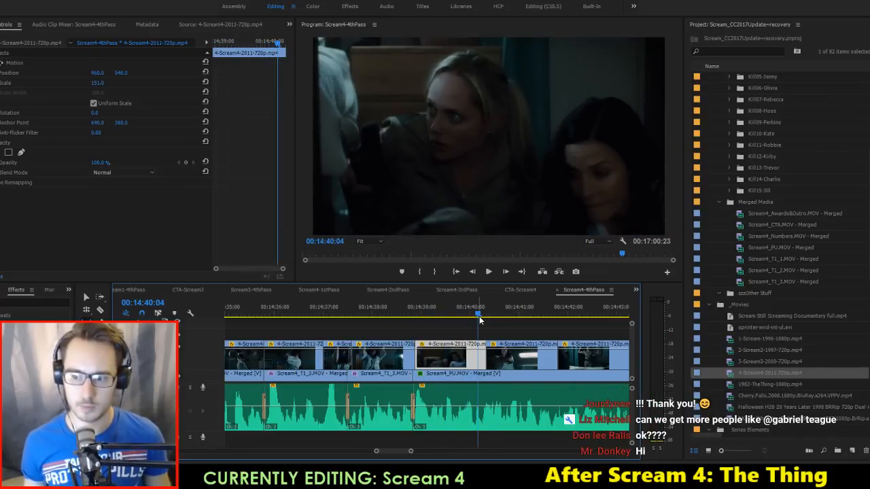
left_click(501, 360)
key("space")
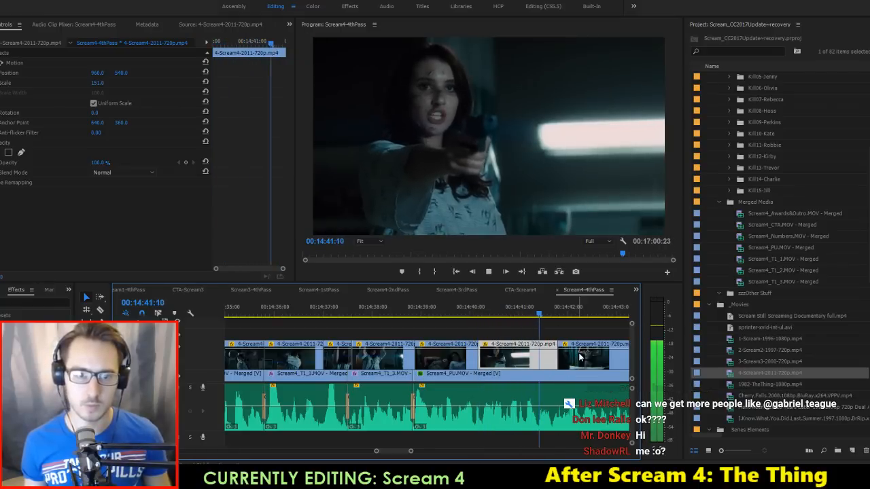
Step: Move the raised-hands deputy clip earlier to start just after 00:14:41:12 and extend its end to meet the following clip
left_click(545, 315)
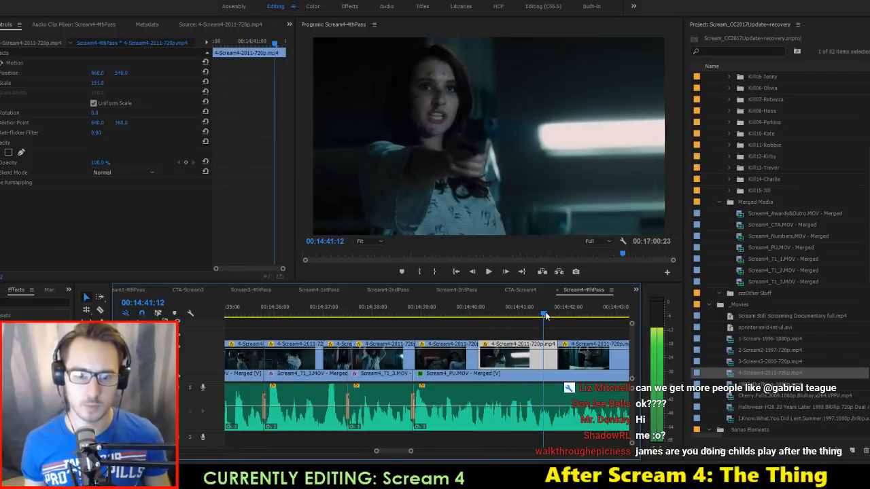
left_click_drag(584, 367, 574, 366)
key("space")
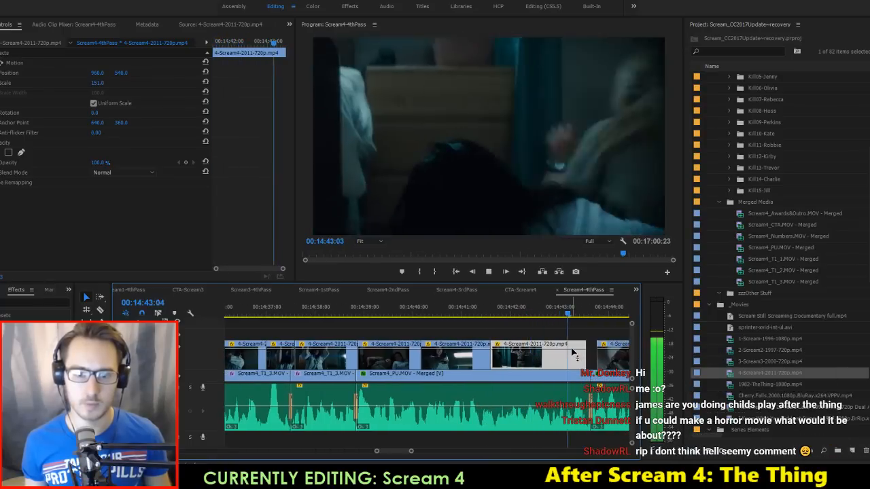
key("space")
Step: Roll the cut between the gun-pointing clip and the raised-hands clip back to 00:14:41:07 and play across it
left_click_drag(503, 318, 477, 325)
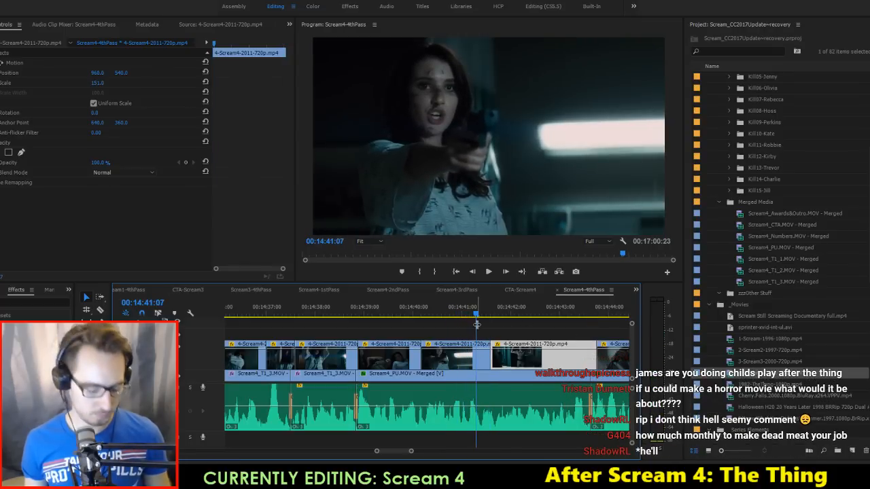
key("c")
left_click_drag(490, 362, 476, 362)
key("space")
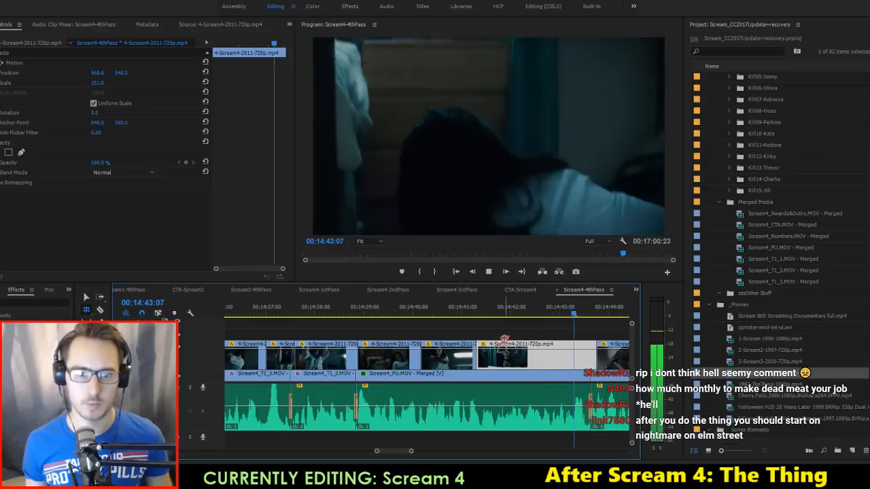
key("space")
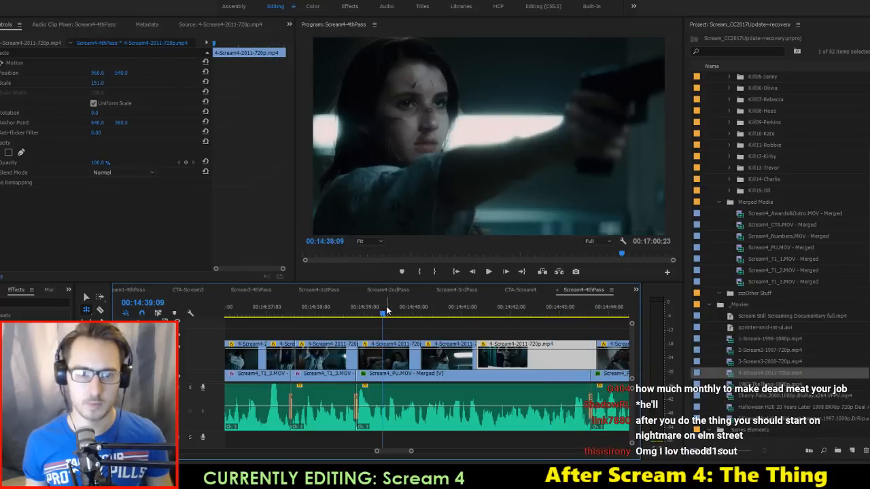
key("space")
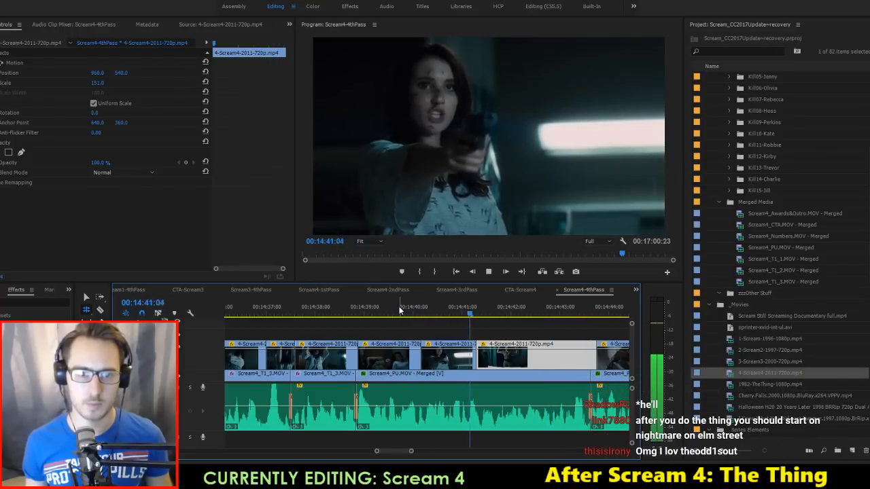
Step: Roll the start of the raised-hands clip back to 00:14:40:23 and play the clip through
left_click(446, 312)
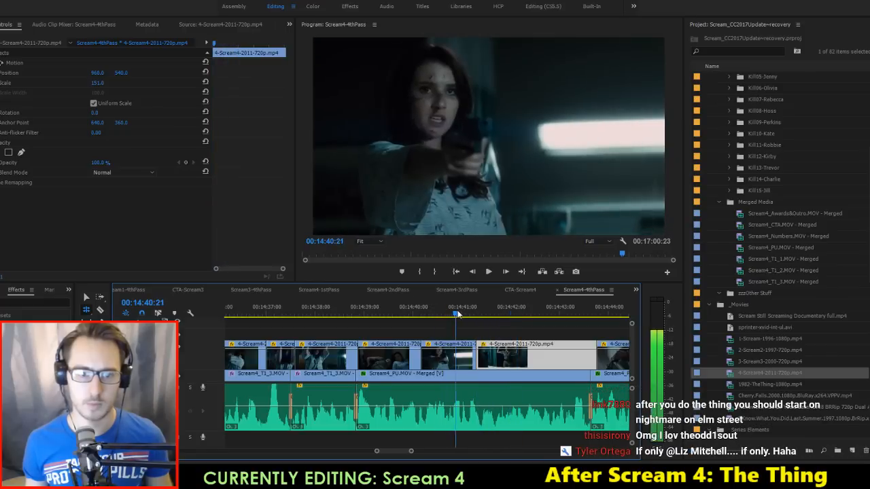
left_click(461, 314)
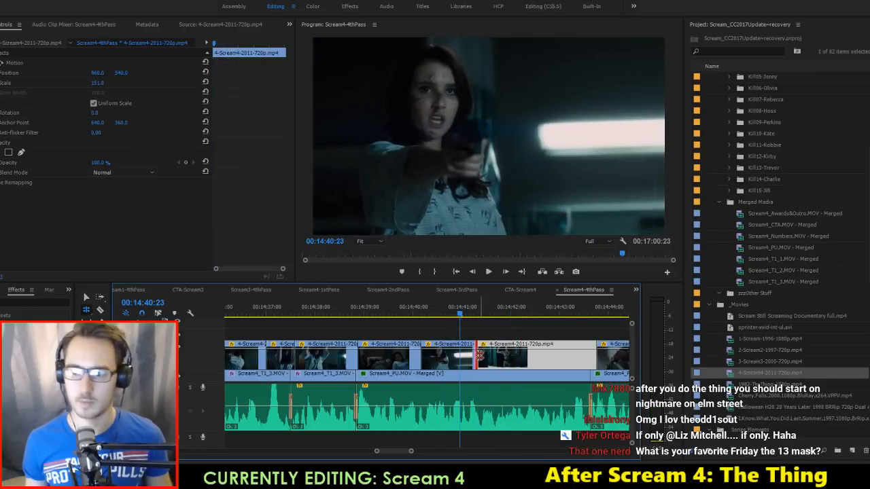
left_click_drag(479, 356, 464, 357)
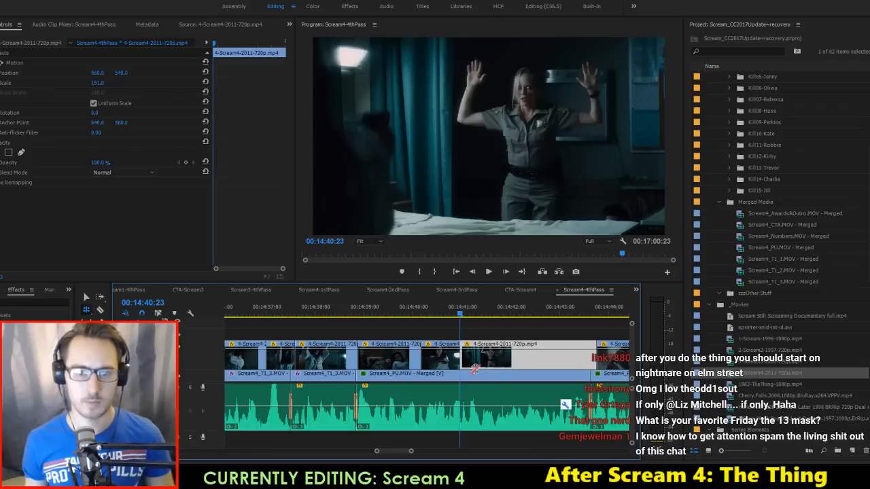
key("space")
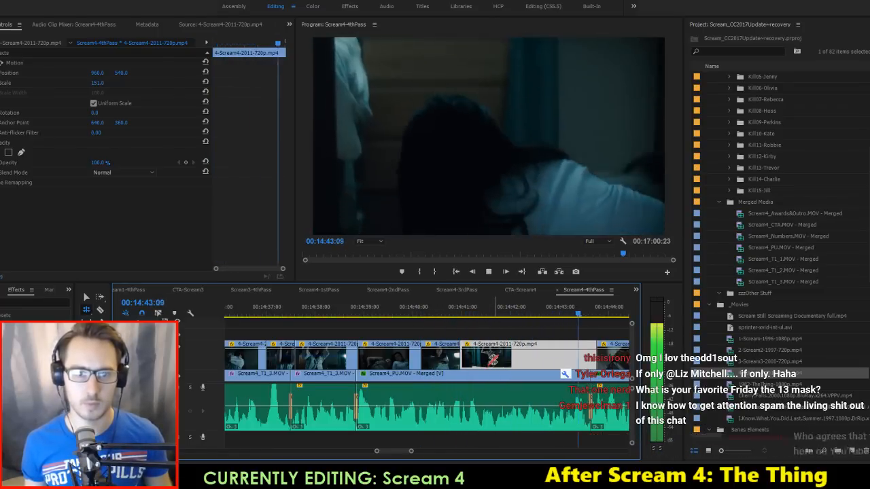
key("space")
Step: Roll the cut at the end of the raised-hands clip slightly earlier to line up with the narration cut, and save the project
left_click_drag(598, 357, 593, 349)
scroll(602, 345, "down", 2)
scroll(603, 343, "down", 1)
key("ctrl+s")
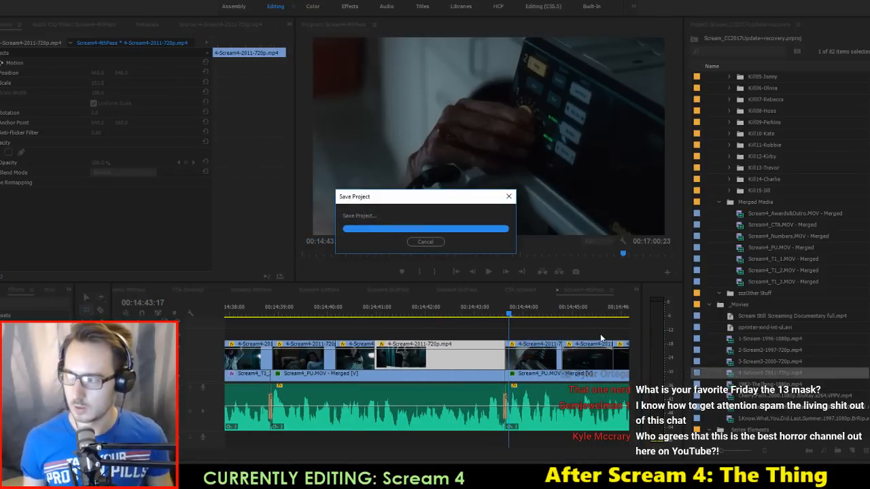
Step: Play through the defibrillator shots, remove the short third clip, and extend the dial and arm clips to close the space before the joule-counter clip
scroll(592, 341, "down", 1)
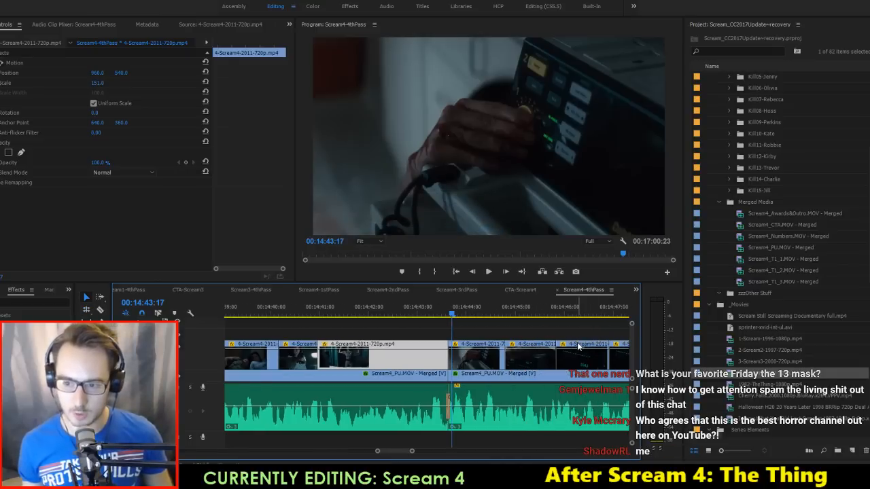
key("space")
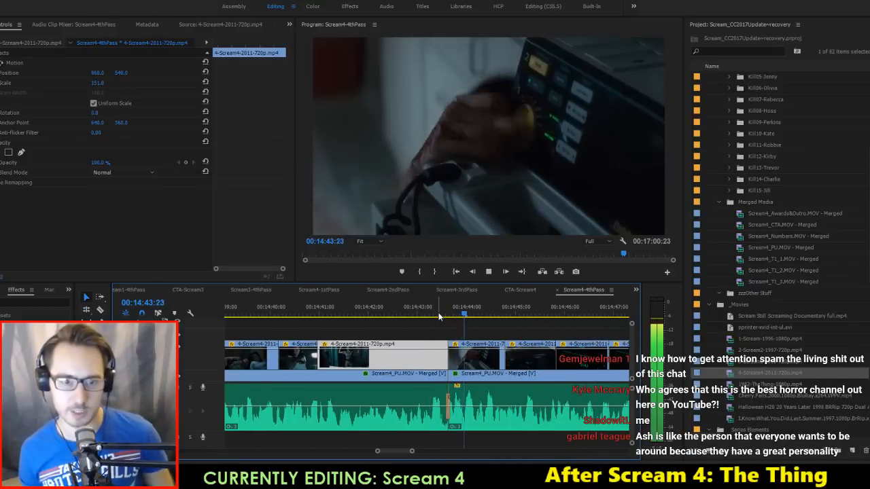
key("space")
scroll(475, 324, "down", 1)
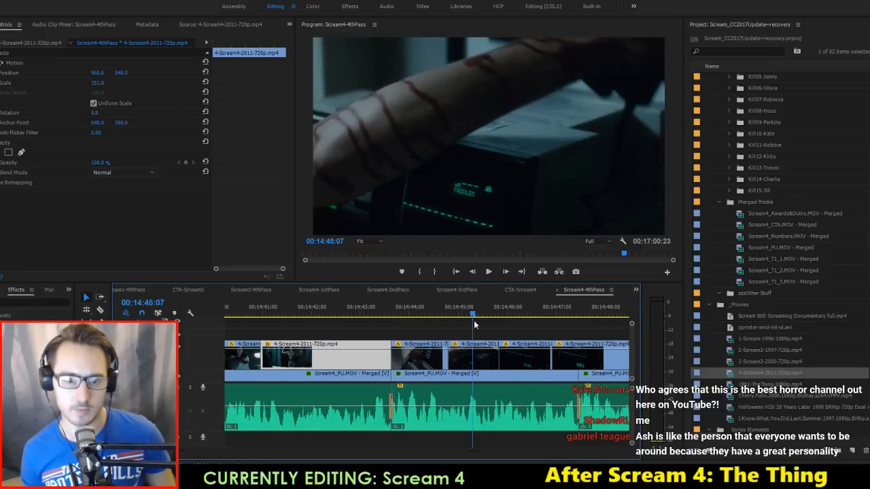
left_click_drag(405, 307, 586, 318)
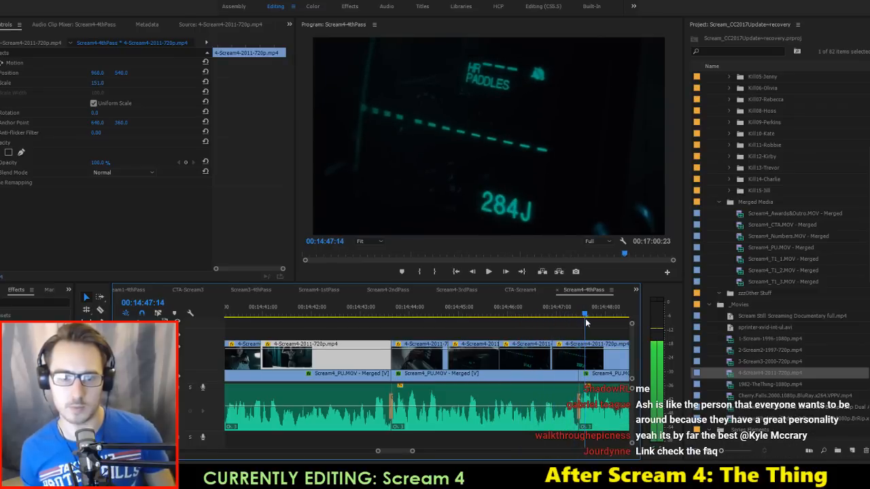
key("space")
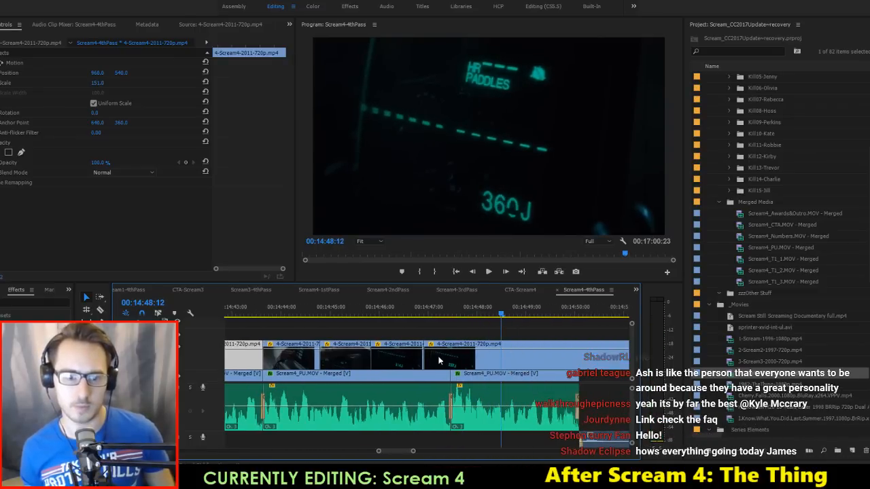
left_click_drag(390, 365, 427, 364)
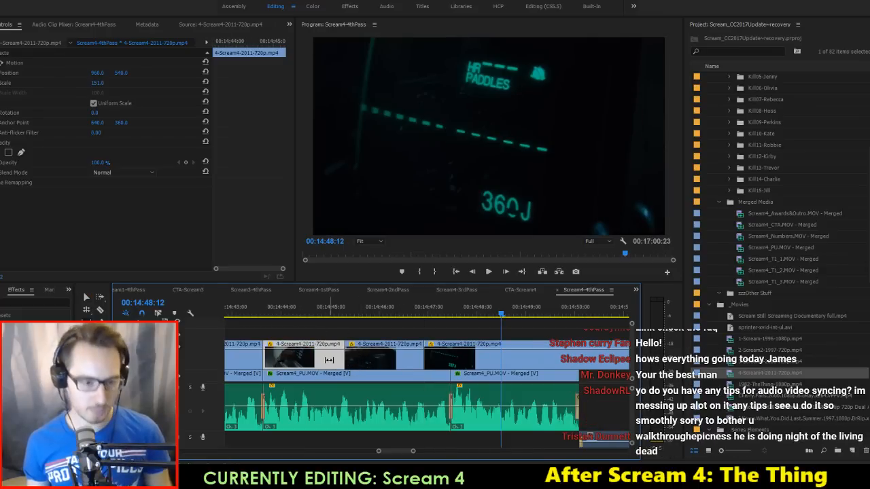
Step: Slip the footage inside the dial clip to an earlier or later moment showing the woman's raised hands, and play it from 00:14:43:11
left_click_drag(323, 363, 337, 369)
scroll(382, 312, "up", 3)
left_click(341, 308)
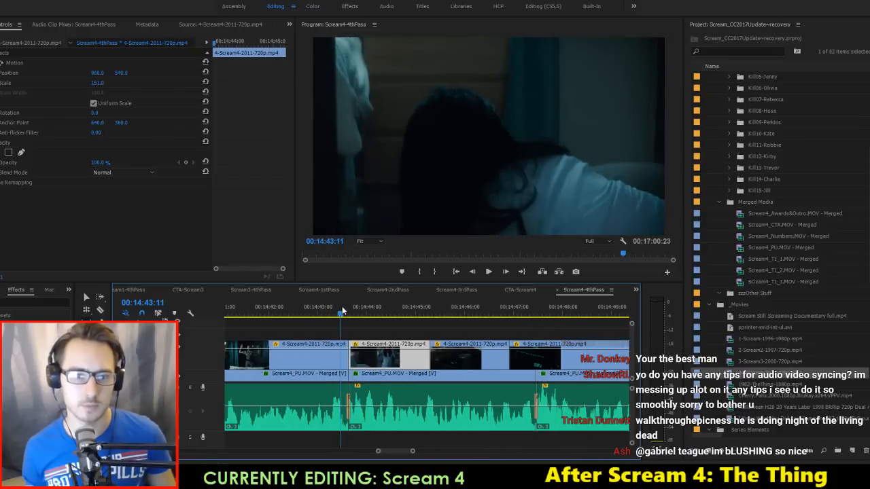
key("space")
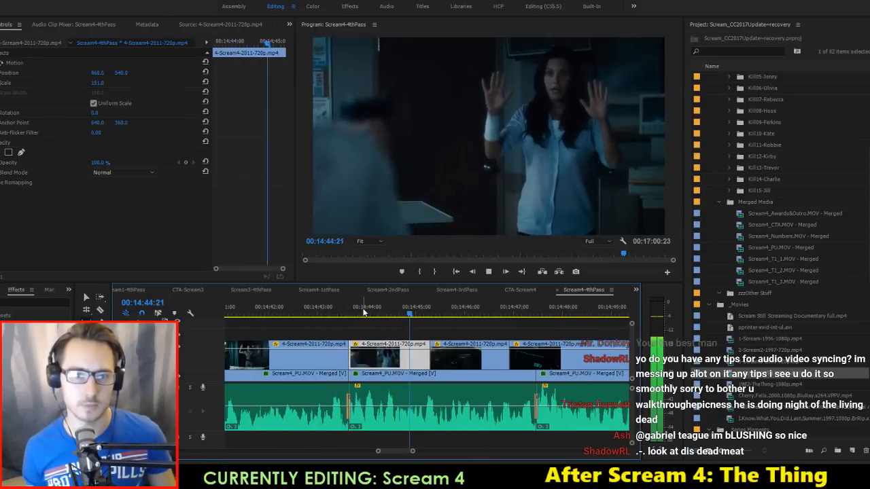
Step: Roll the cut between the raised-hands clip and the defibrillator arm clip back to about 00:14:45:00 and play across it
left_click(411, 316)
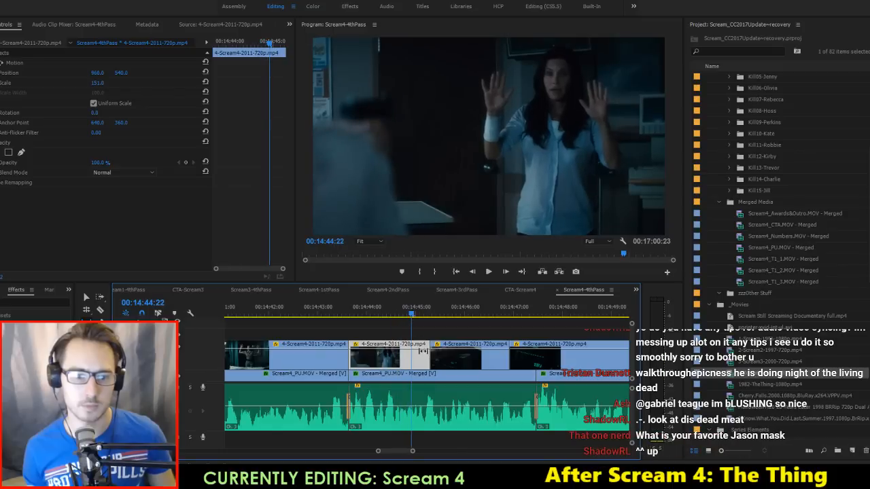
left_click_drag(426, 365, 415, 364)
key("Up")
key("space")
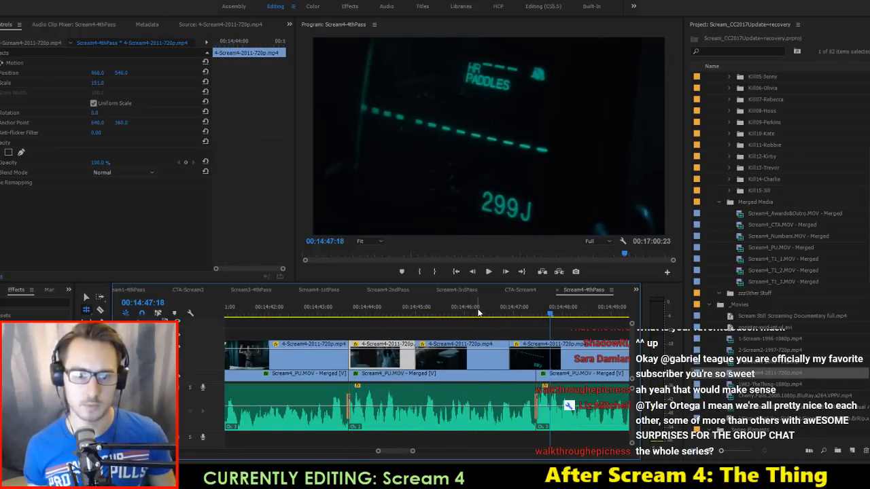
Step: Cut the defibrillator arm clip at 00:14:46:16 and delete its remainder before the joule-counter clip
left_click(493, 314)
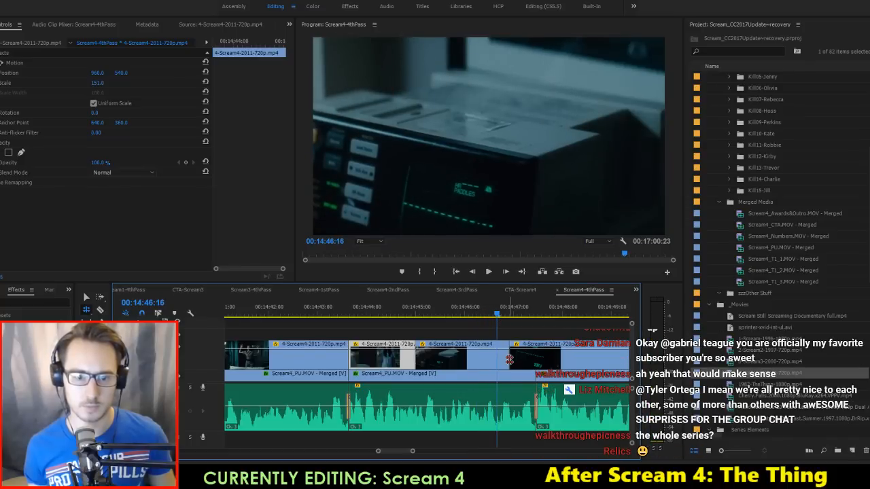
left_click_drag(509, 360, 502, 358)
key("Delete")
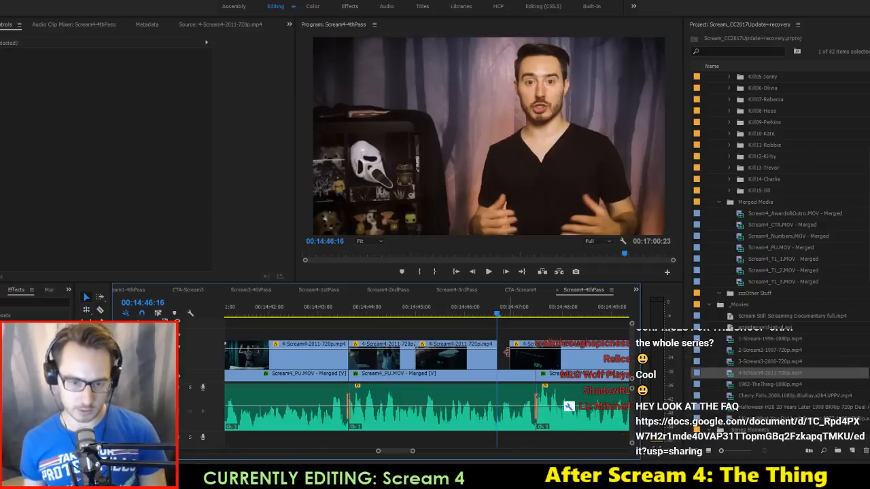
Step: Split the joule-counter clip where the narration ends, rate-stretch its start back to 00:14:46:16 at 92.68% speed, and save the project
scroll(517, 357, "down", 3)
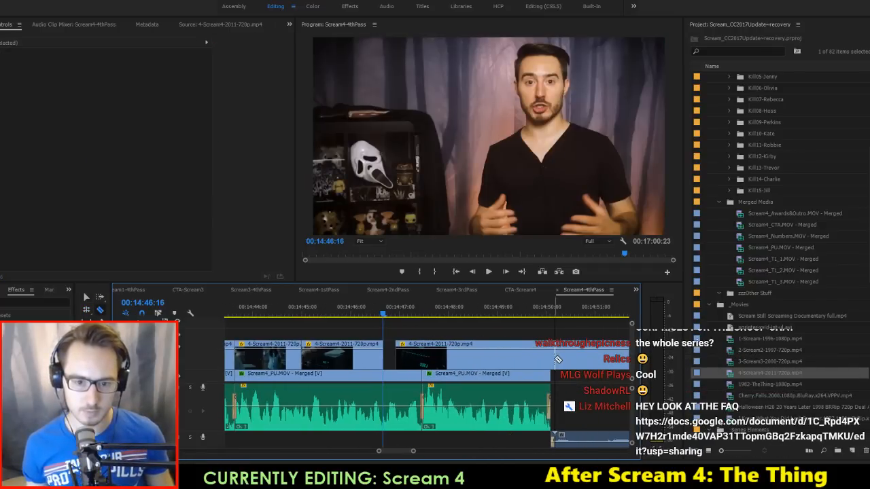
left_click_drag(399, 364, 384, 361)
key("space")
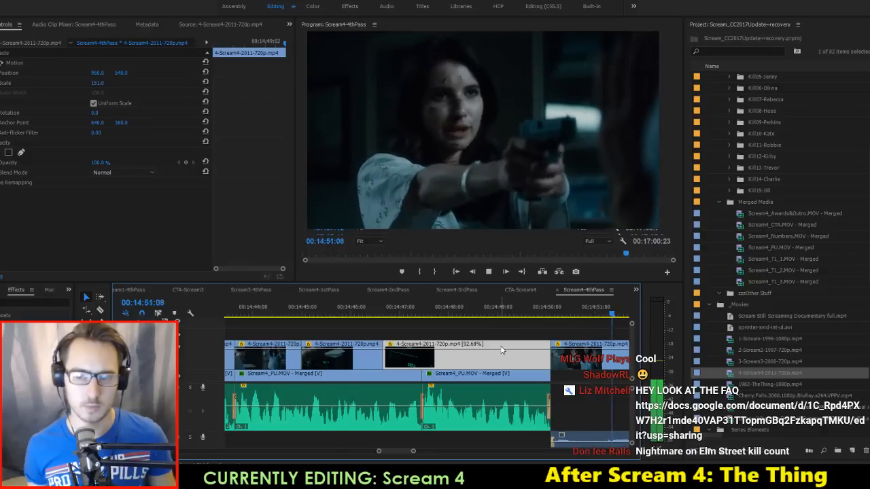
key("space")
scroll(481, 361, "up", 3)
scroll(473, 359, "up", 2)
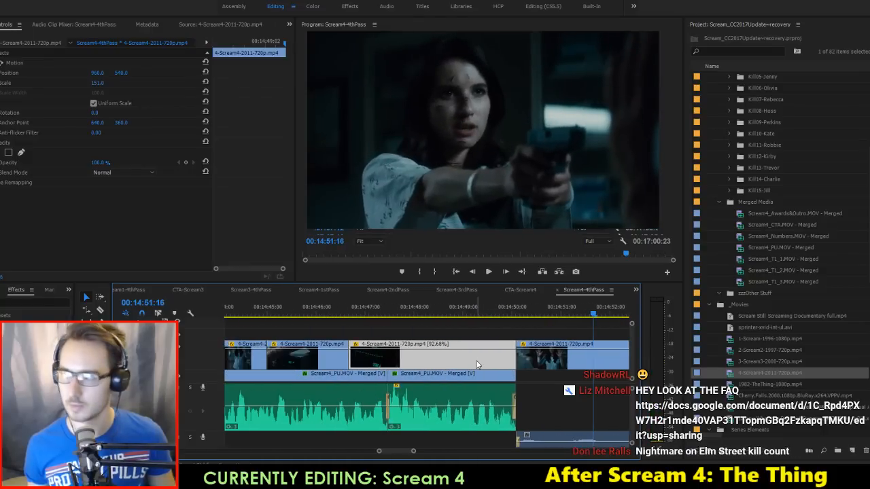
key("ctrl+s")
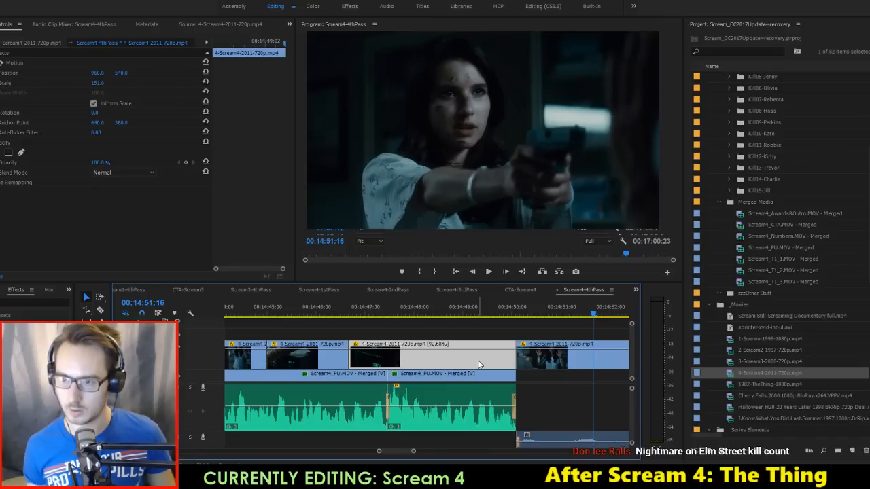
Step: Trim the raised-hands clip's end to 00:14:44:19 and rate-stretch the start of the defibrillator arm clip back to meet it
scroll(470, 377, "up", 3)
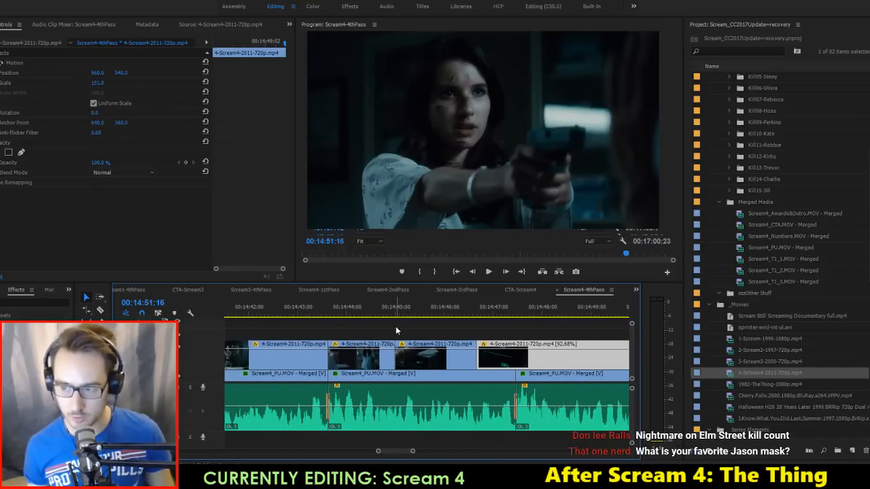
scroll(408, 336, "up", 2)
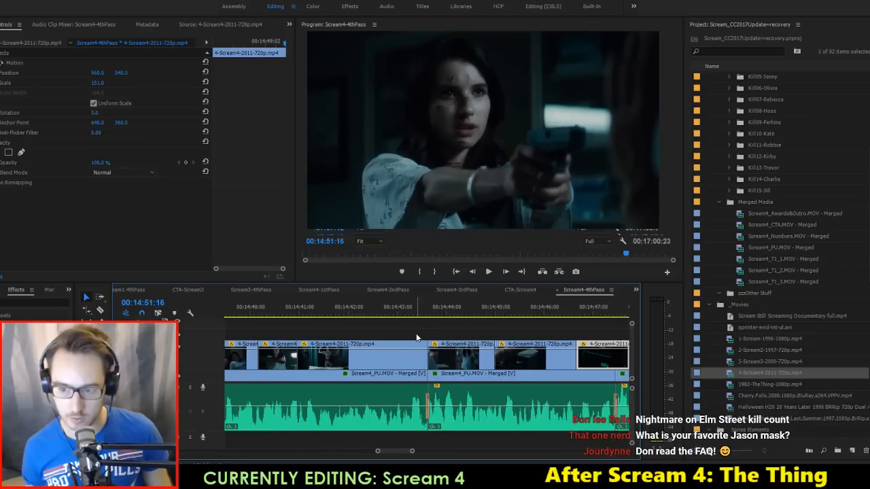
left_click(387, 324)
left_click(394, 314)
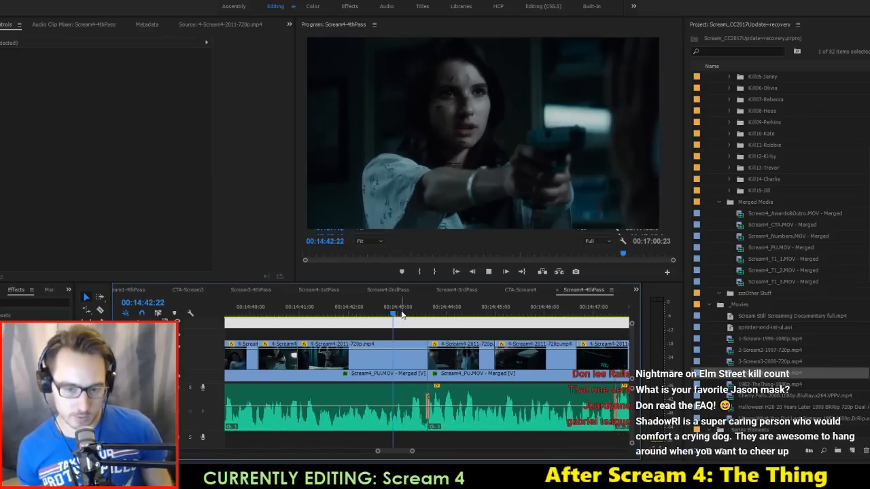
key("space")
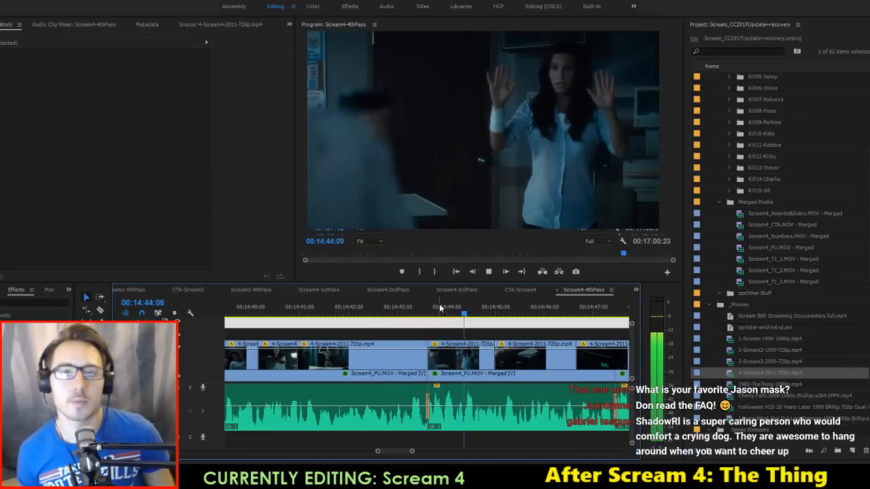
left_click_drag(467, 314, 486, 318)
left_click_drag(492, 361, 486, 362)
key("r")
Step: Play the sequence from 00:14:44:19 through the shock scene to about 00:14:57:13 to check the clips against the narration
key("space")
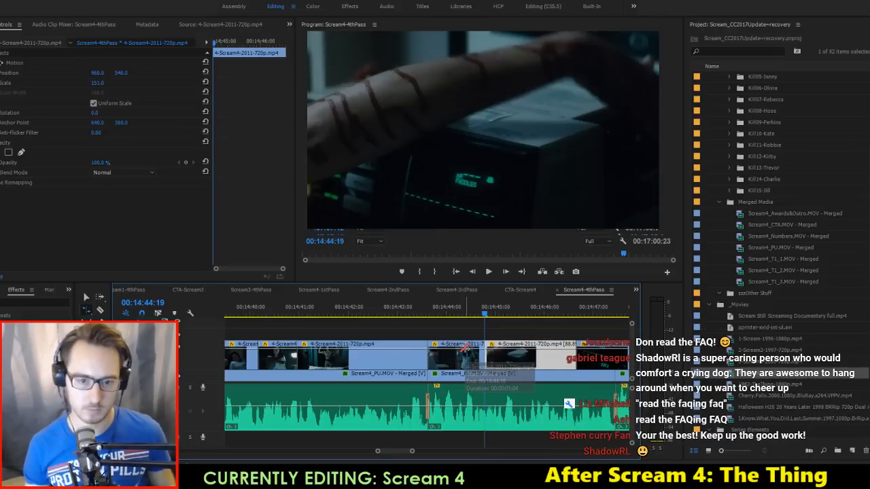
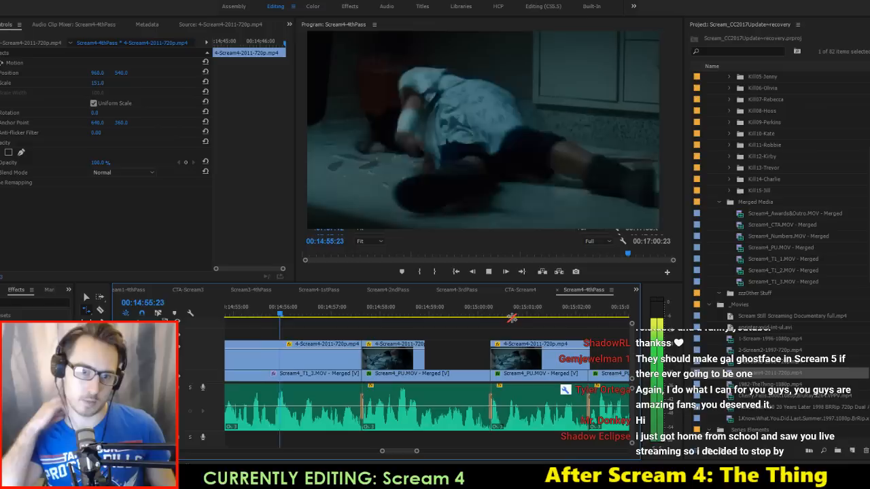
left_click(503, 272)
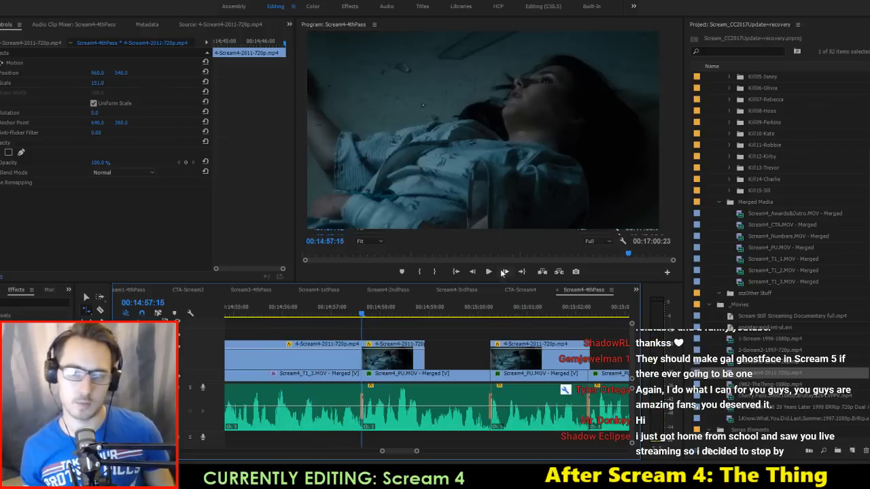
scroll(440, 322, "up", 6)
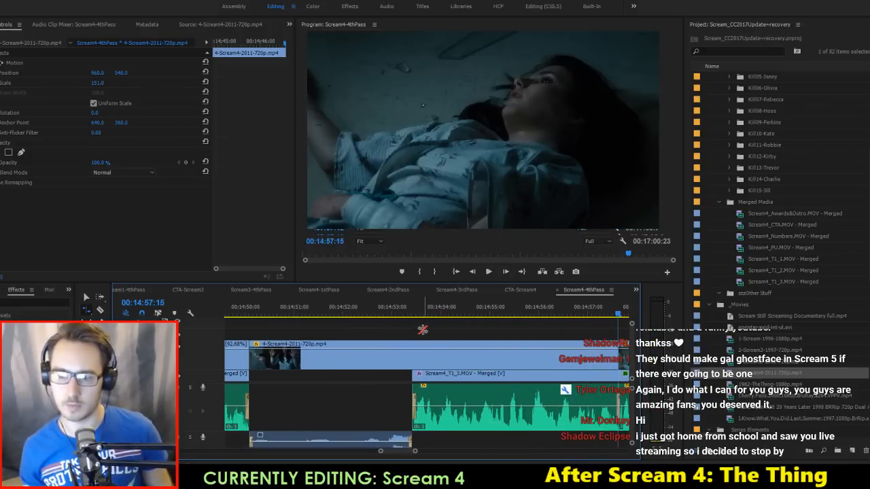
left_click_drag(390, 316, 515, 351)
key("space")
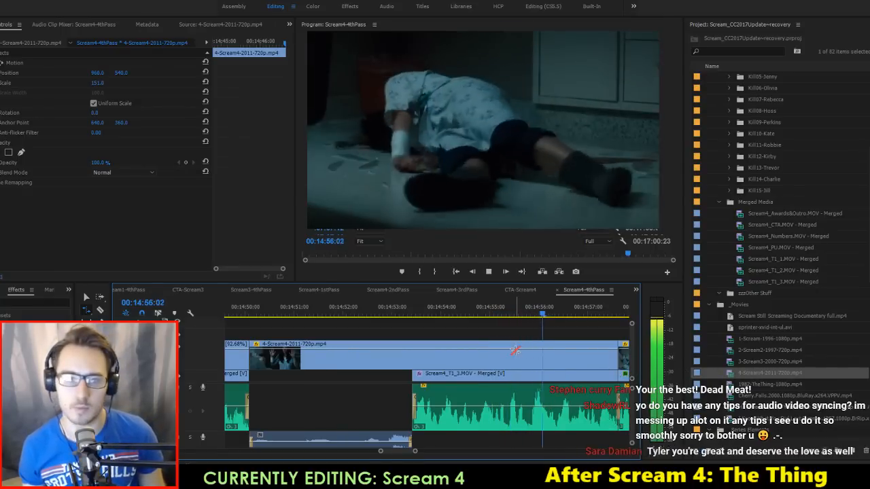
key("space")
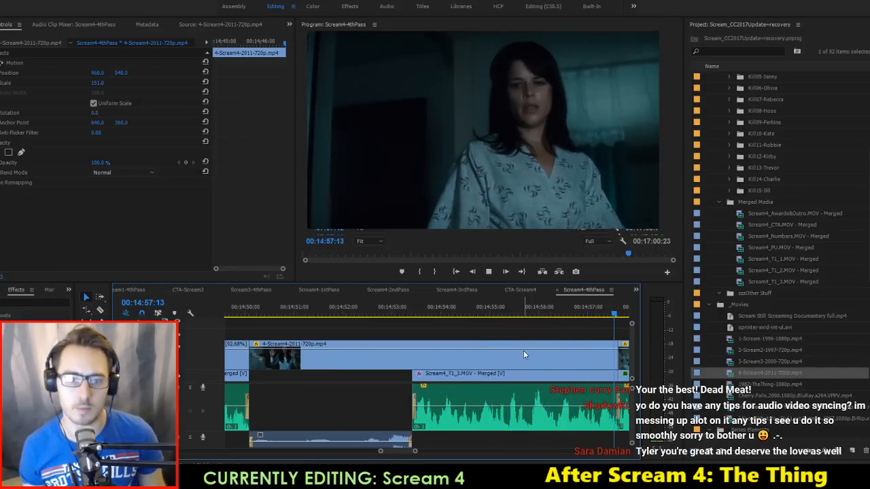
key("space")
Step: Play on to 00:15:02:04 and slip the footage inside the clip that starts just after 00:15:00:00
key("space")
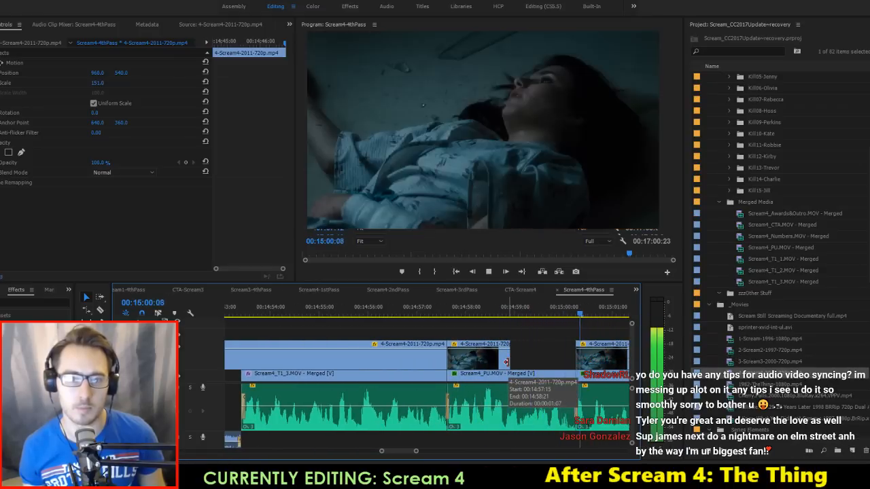
key("space")
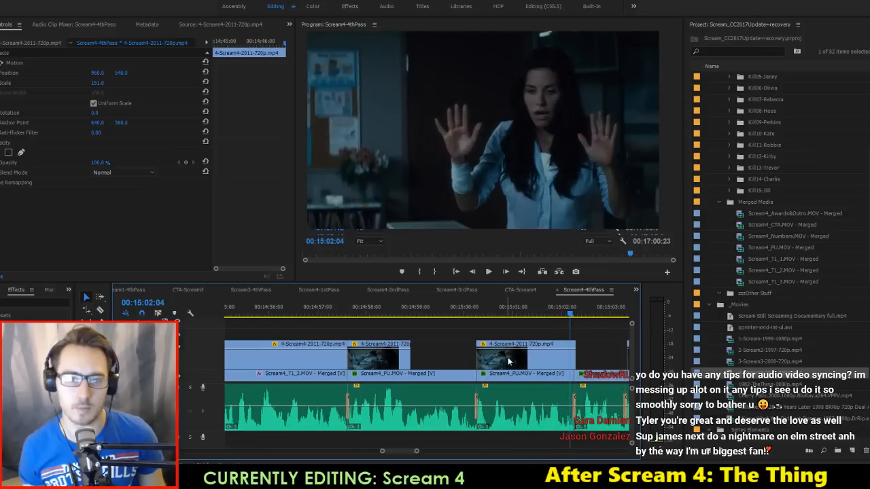
key("y")
left_click_drag(515, 358, 534, 367)
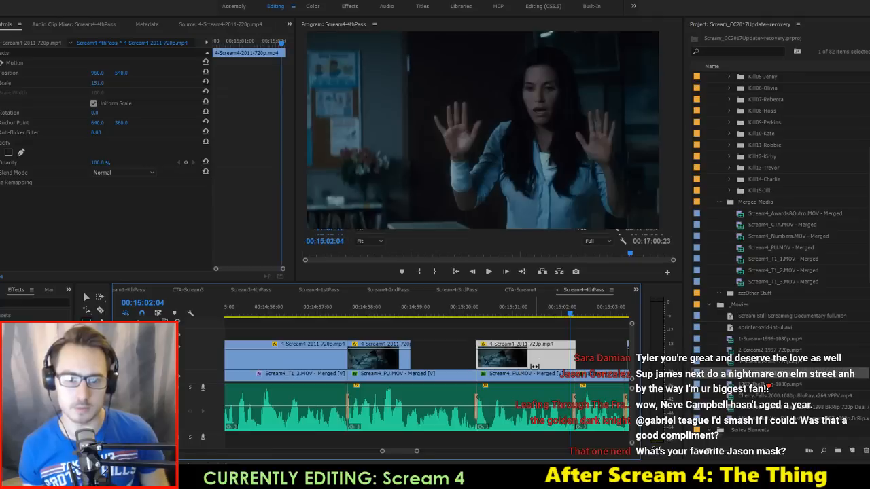
Step: Cut the movie clip at 00:15:02:00, before the woman with raised hands, and delete the remaining tail
key("Up")
key("space")
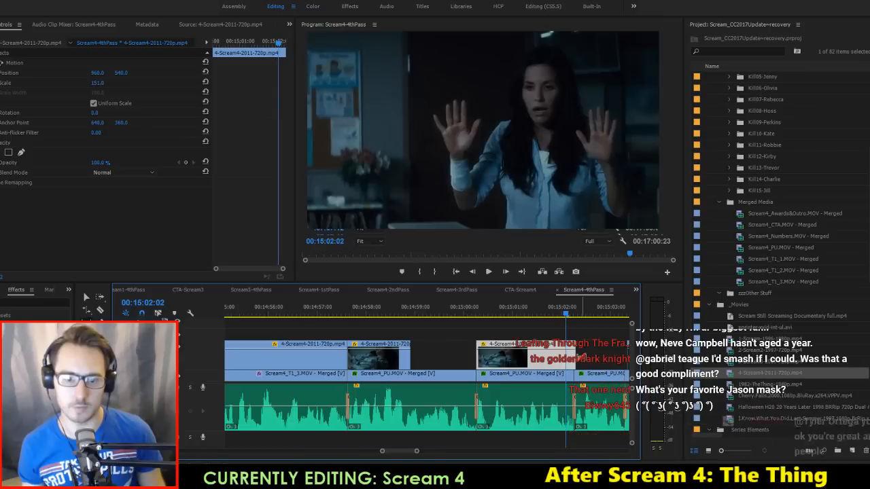
key("Left")
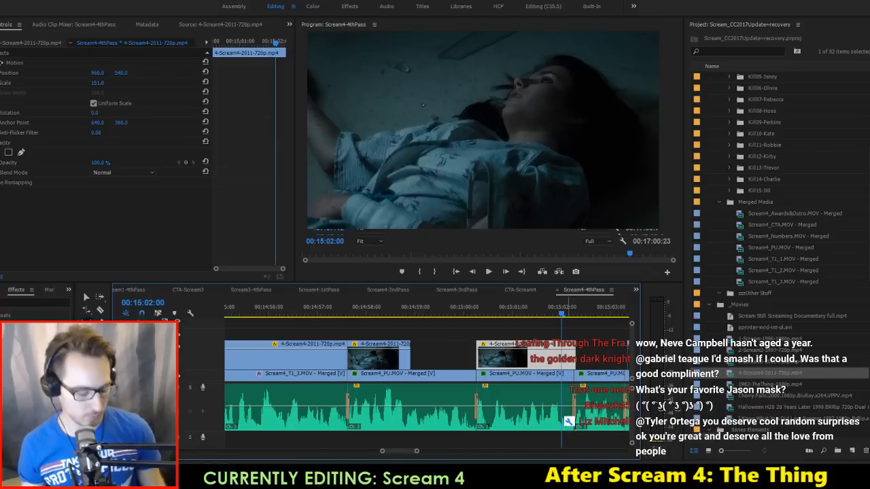
key("v")
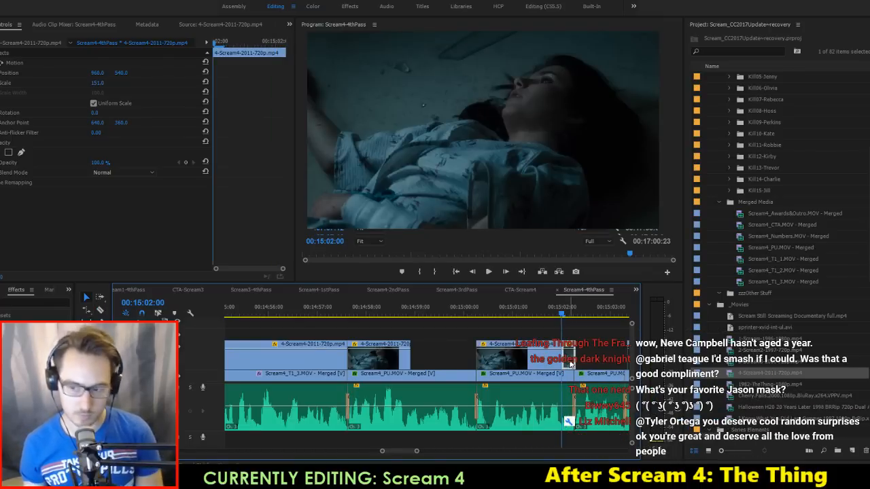
key("Delete")
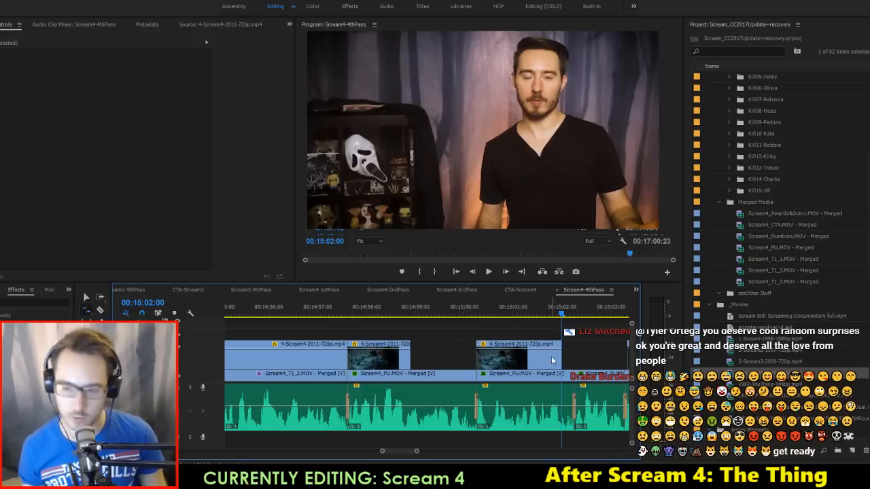
Step: Rate-stretch the shortened movie clip to 87.5% speed so it ends at the next narration cut, and play back the result
left_click_drag(561, 355, 576, 354)
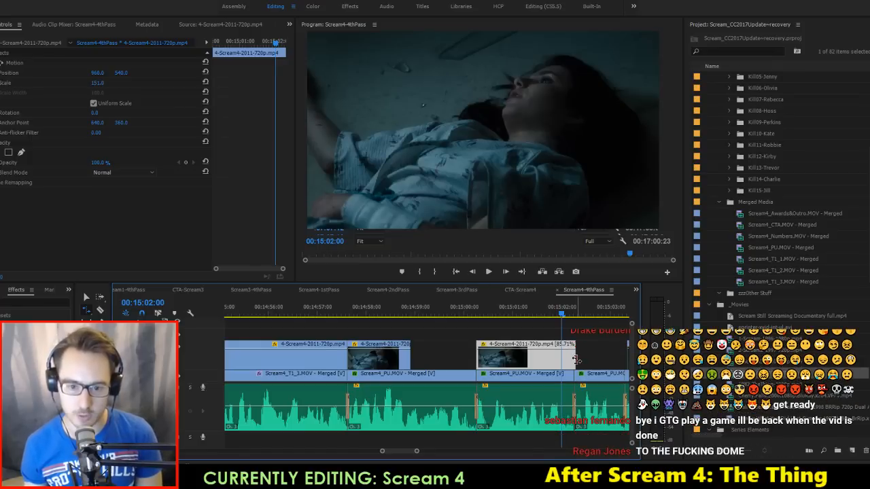
left_click_drag(576, 361, 573, 356)
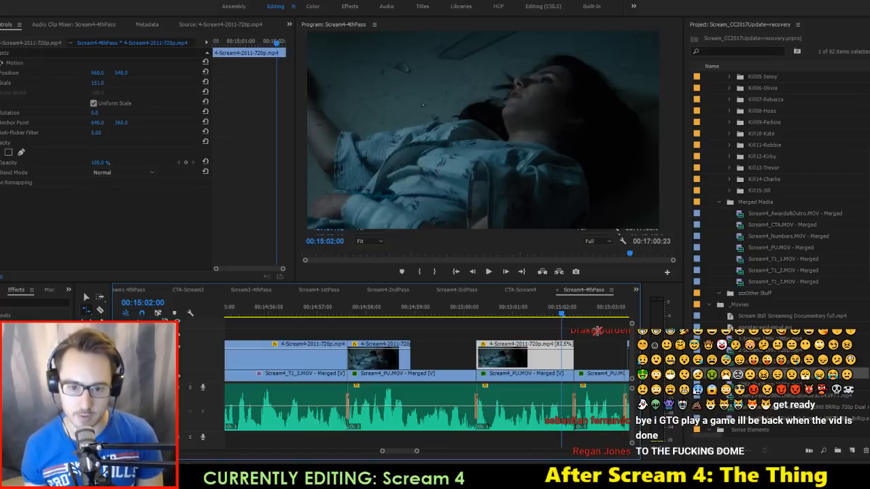
key("space")
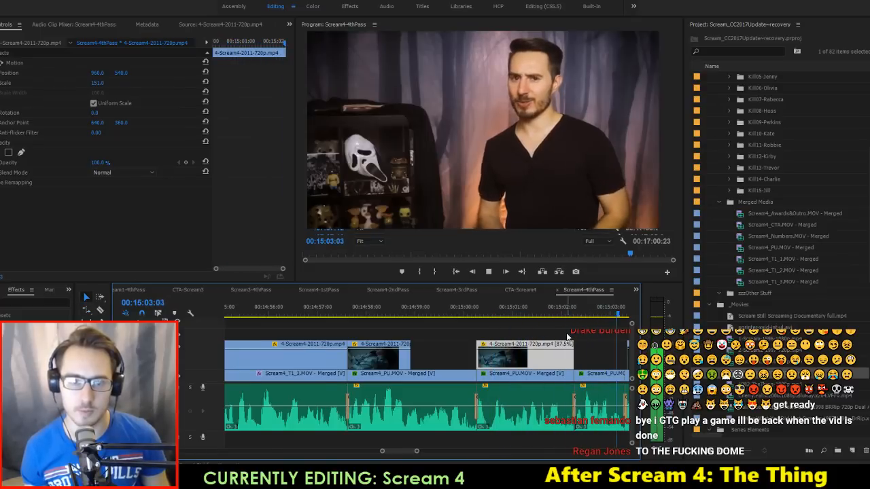
key("space")
Step: Extend the start of the following hand-and-glass movie clip back to the narration cut at 00:15:03:07 and save the project
scroll(285, 382, "up", 2)
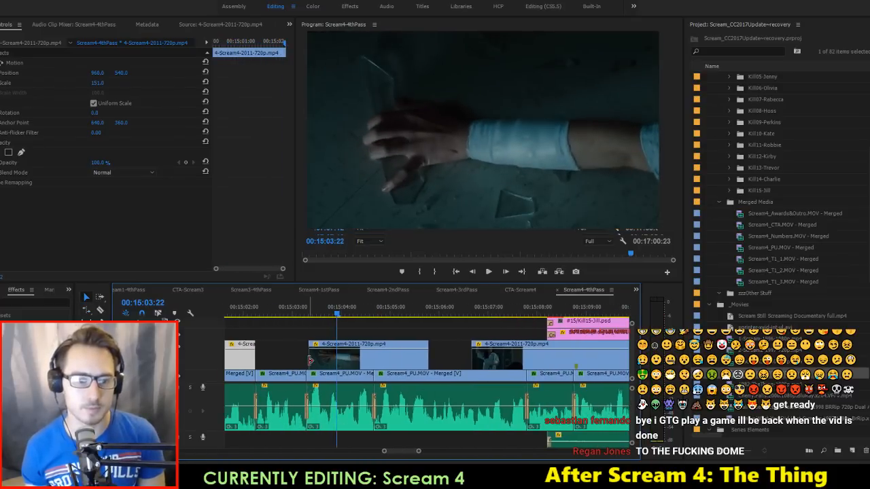
key("Up")
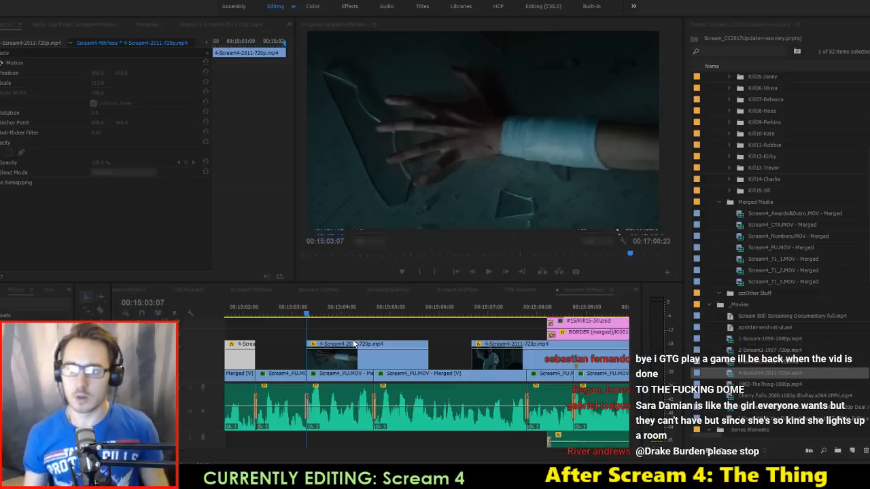
key("ctrl+s")
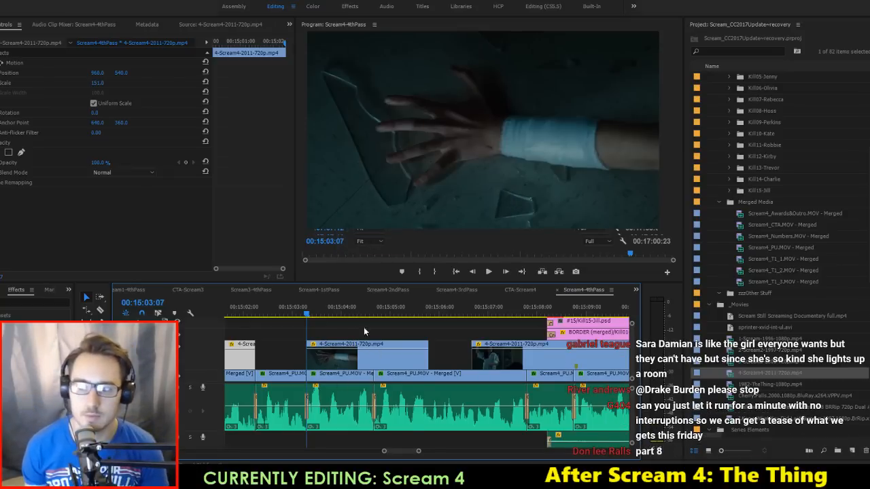
Step: Cut the earlier movie clip at 00:14:56:15, where the shot changes to the standing woman in the hospital gown
scroll(363, 362, "up", 5)
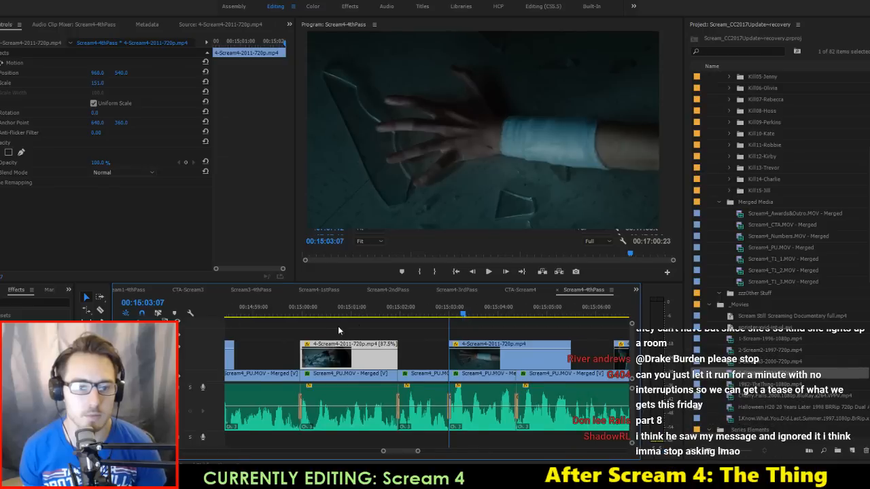
scroll(308, 327, "up", 1)
left_click(321, 307)
left_click_drag(338, 308, 352, 307)
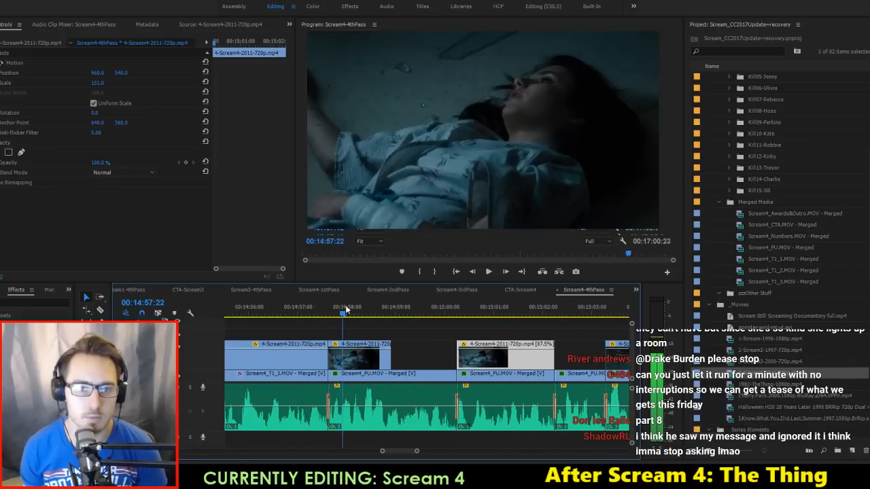
scroll(351, 343, "up", 5)
scroll(353, 336, "up", 3)
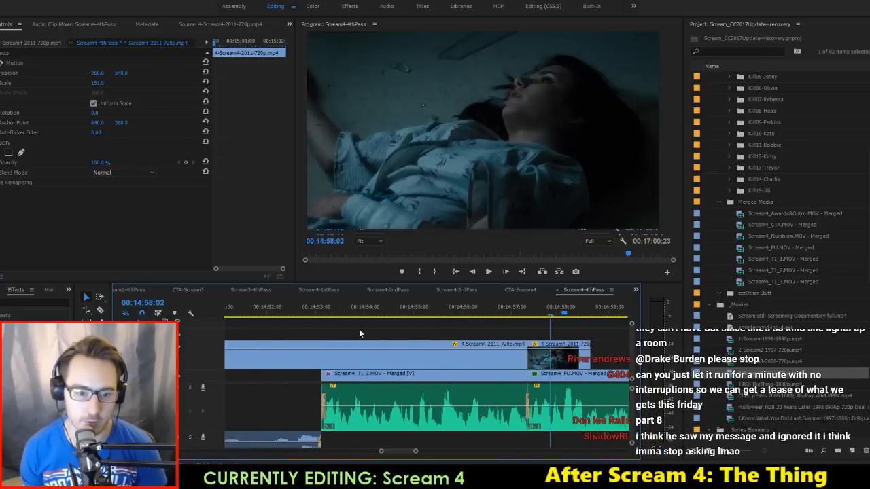
left_click(522, 314)
left_click_drag(523, 316, 537, 322)
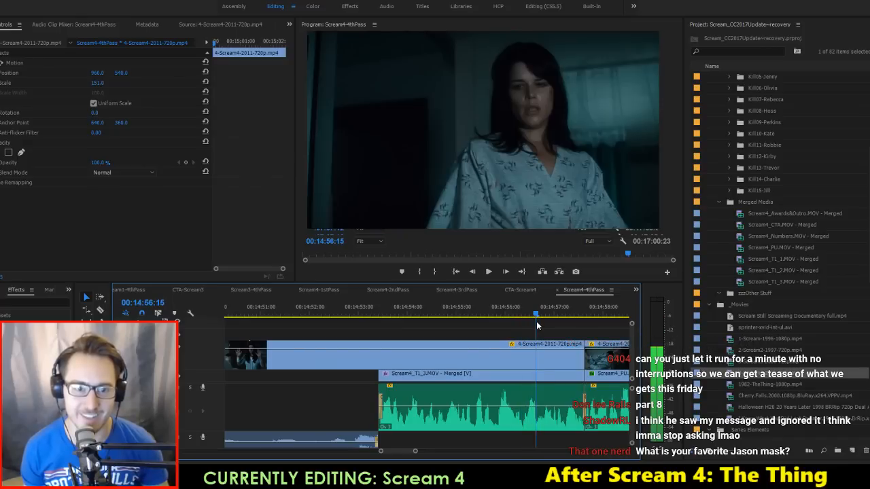
key("c")
left_click(537, 357)
Step: Try slipping the source footage of the new segment starting at 00:14:56:15, and undo the slip
left_click_drag(562, 368, 526, 372)
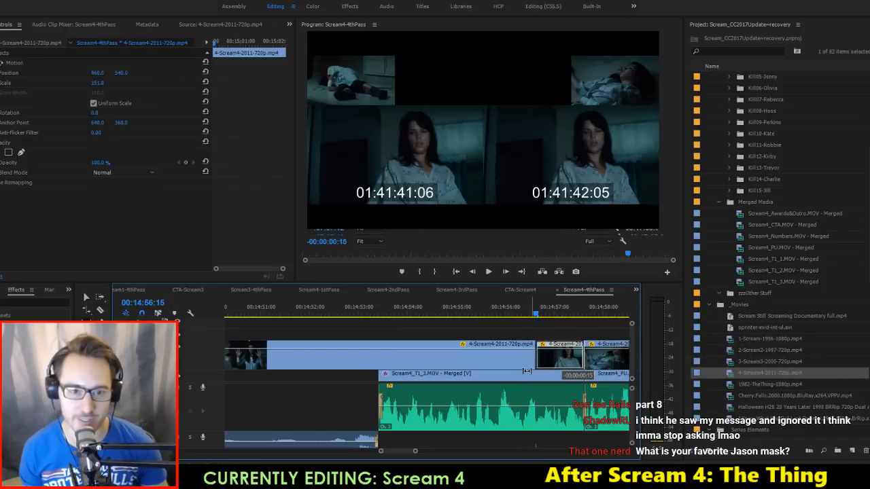
left_click_drag(464, 373, 210, 358)
key("ctrl+z")
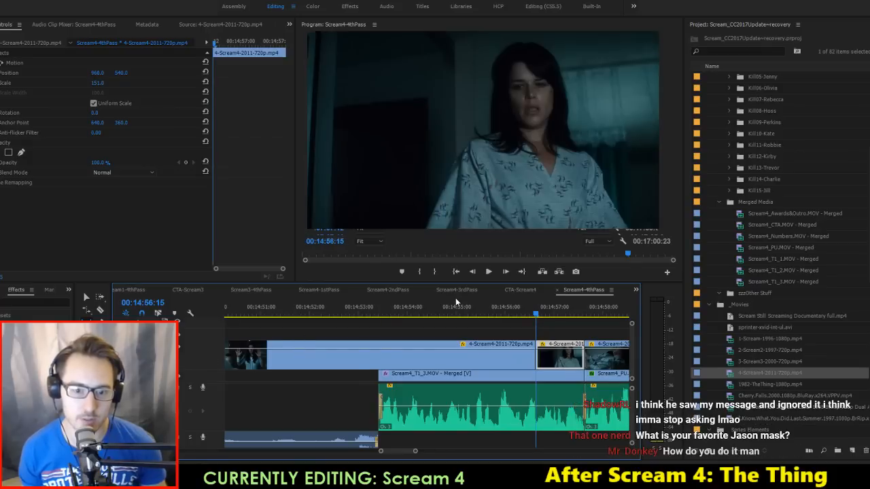
key("ctrl+z")
key("ctrl+shift+z")
Step: Save the project and play back the edited section from about 00:14:54 into the #15 kill title card
left_click_drag(506, 313, 602, 326)
key("ctrl+s")
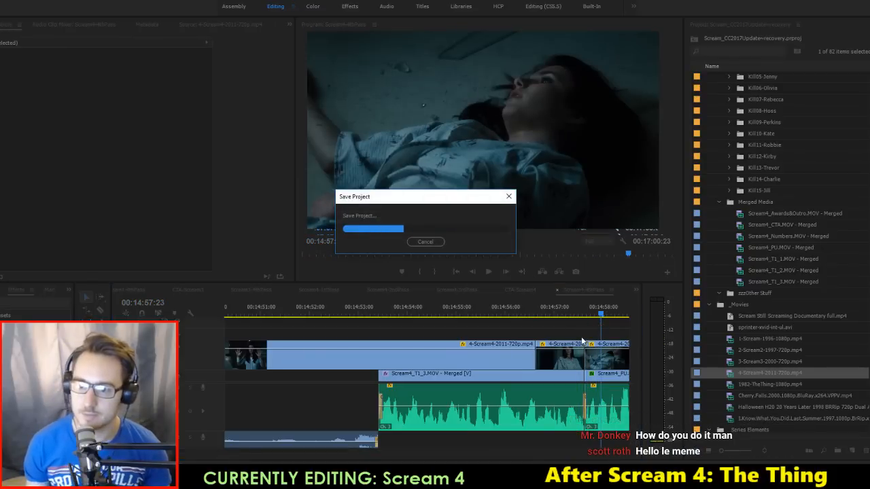
left_click(406, 317)
scroll(449, 331, "down", 5)
key("space")
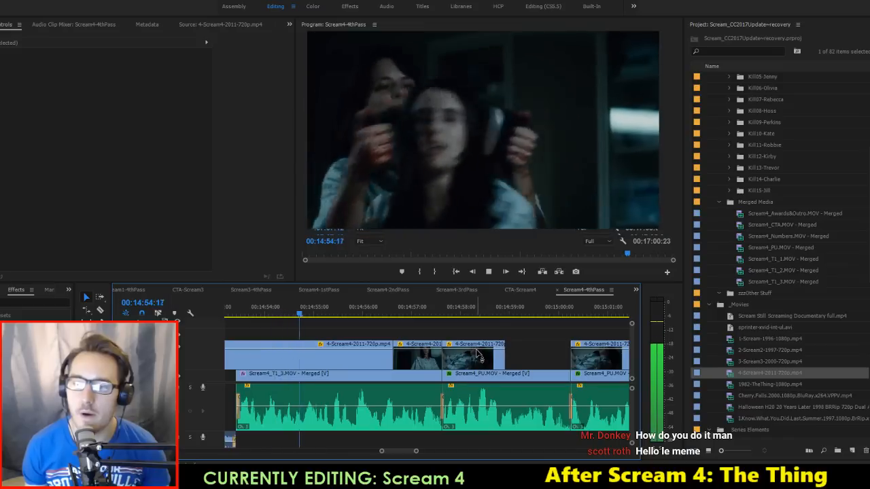
scroll(476, 351, "down", 1)
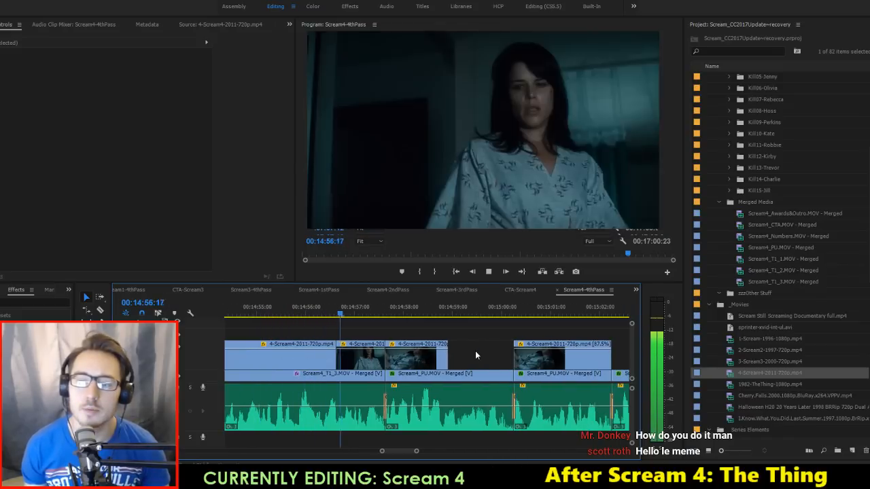
left_click(303, 316)
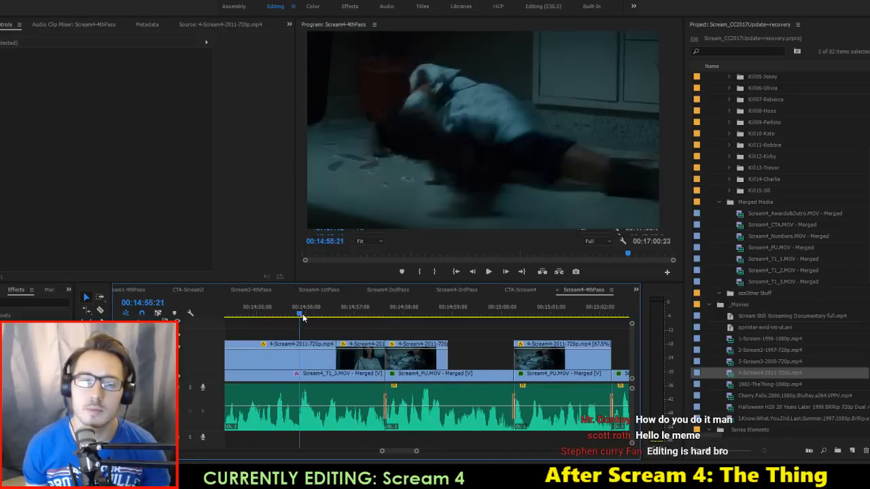
left_click_drag(303, 317, 324, 318)
left_click_drag(354, 357, 394, 362)
key("space")
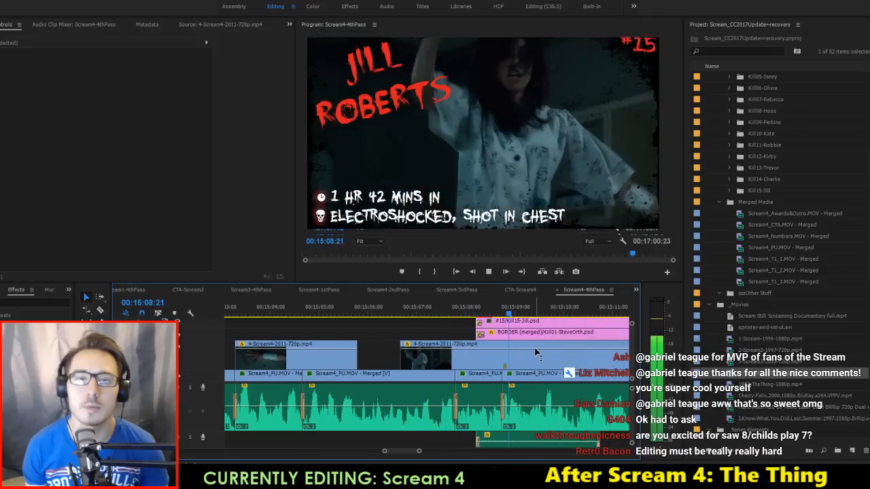
key("space")
Step: Trim the starts of the stacked Kill15-Jill.psd title layers and the BORDER layer to 00:15:08:17
left_click(489, 308)
left_click_drag(490, 308, 501, 324)
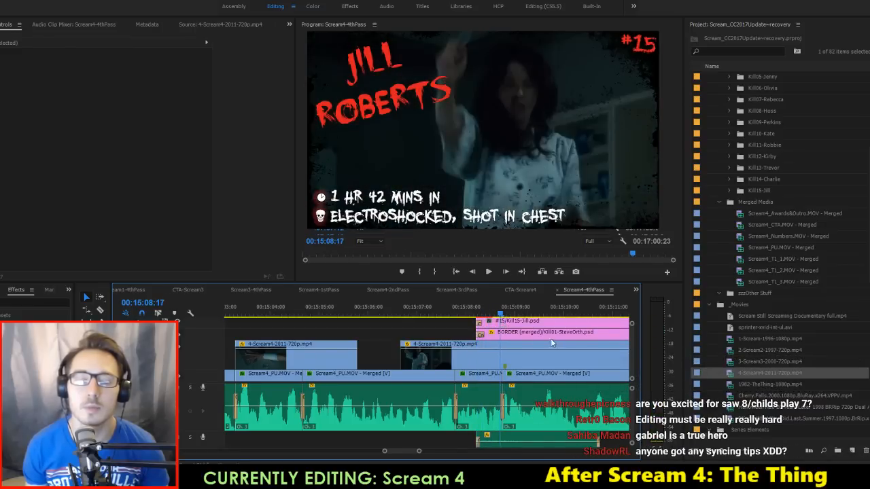
scroll(552, 343, "right", 2)
scroll(509, 350, "up", 2)
left_click(461, 323)
left_click(459, 335, "shift")
left_click(455, 350, "shift")
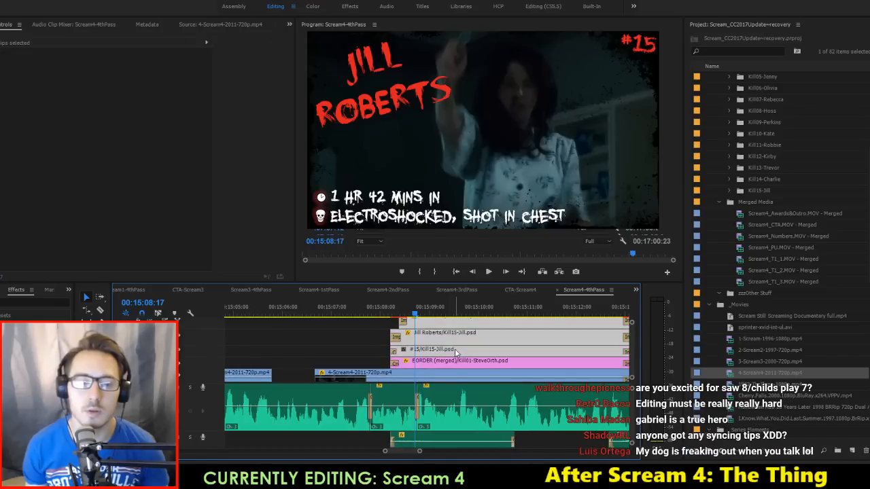
left_click(394, 364, "shift")
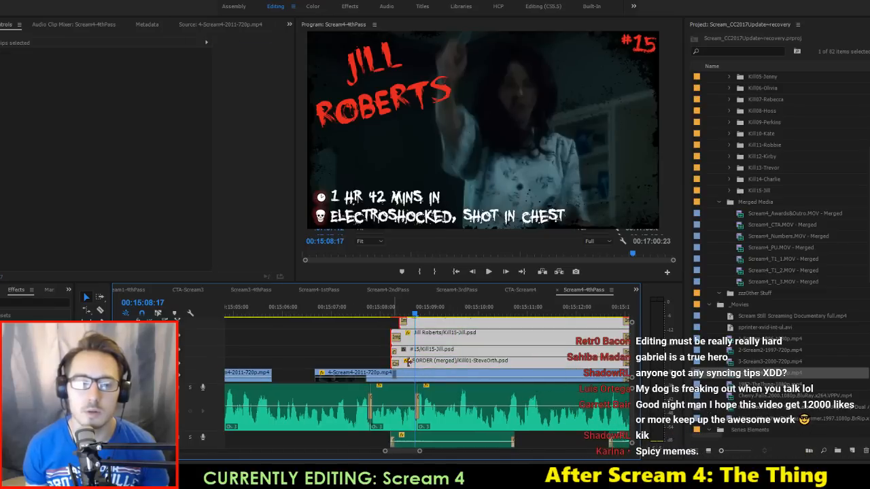
left_click_drag(394, 363, 416, 363)
scroll(464, 374, "down", 2)
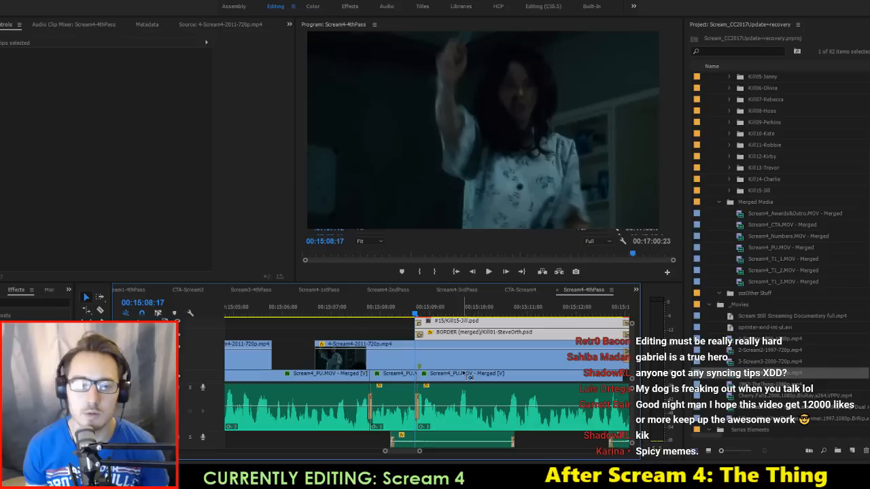
Step: Move the two sound effect clips beneath the kill title so they start at 00:15:08:17, and save the project
left_click(438, 435)
scroll(484, 431, "down", 1)
left_click(429, 447)
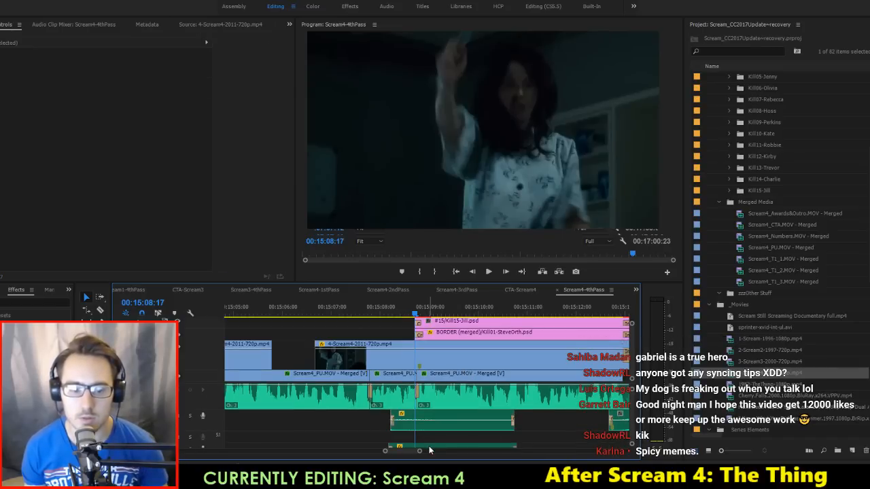
left_click(429, 432, "shift")
left_click_drag(429, 432, 454, 422)
key("ctrl+s")
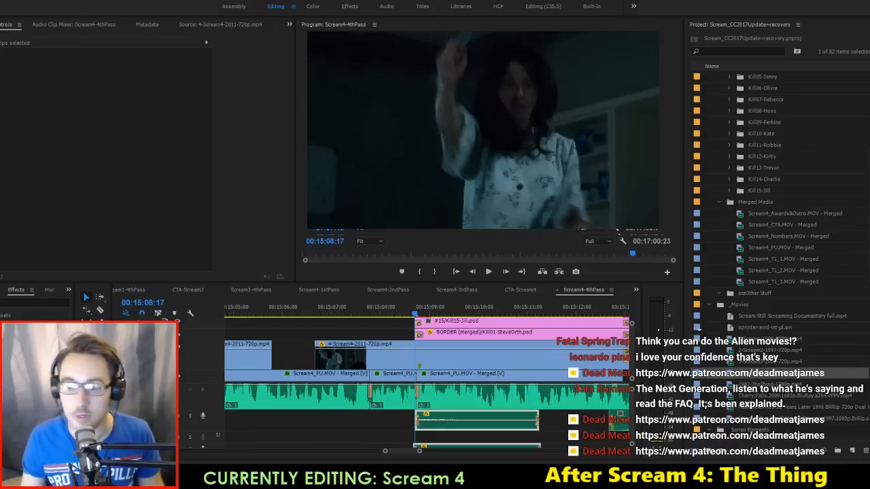
Step: Play back the sequence from 00:15:08:01 to check the timing of the #15 kill title and its sound
left_click(391, 313)
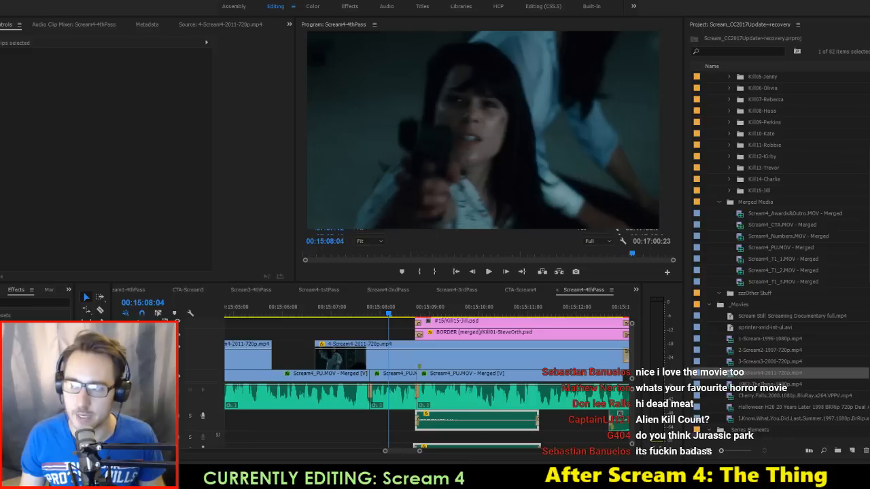
left_click(383, 308)
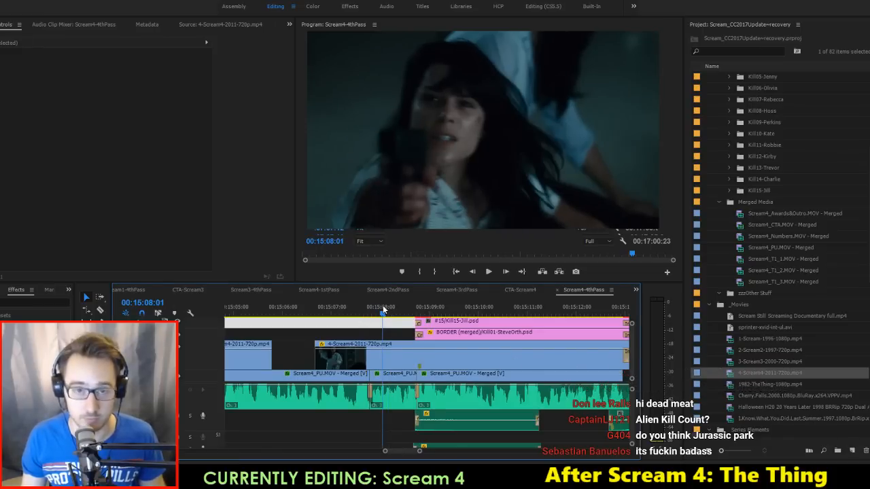
key("space")
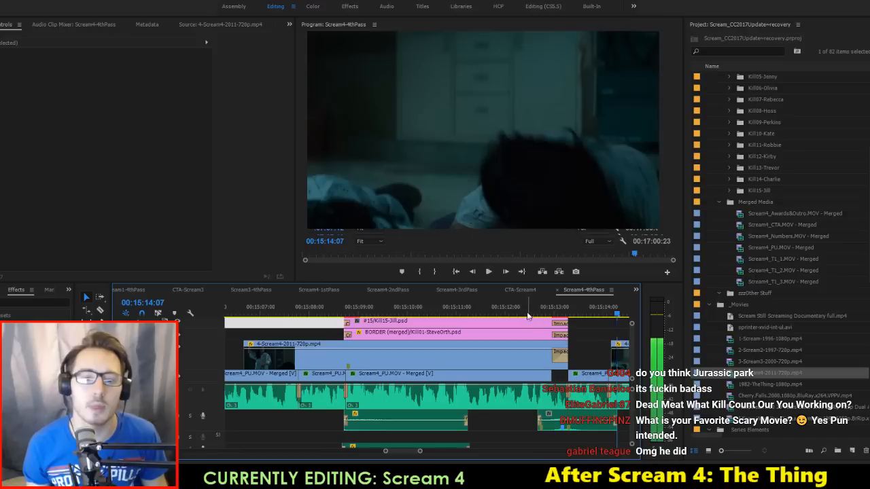
Step: Extend the start of the movie clip after the kill title back to the narration cut just past 00:15:14:02, and play back the transition
left_click_drag(525, 312, 609, 348)
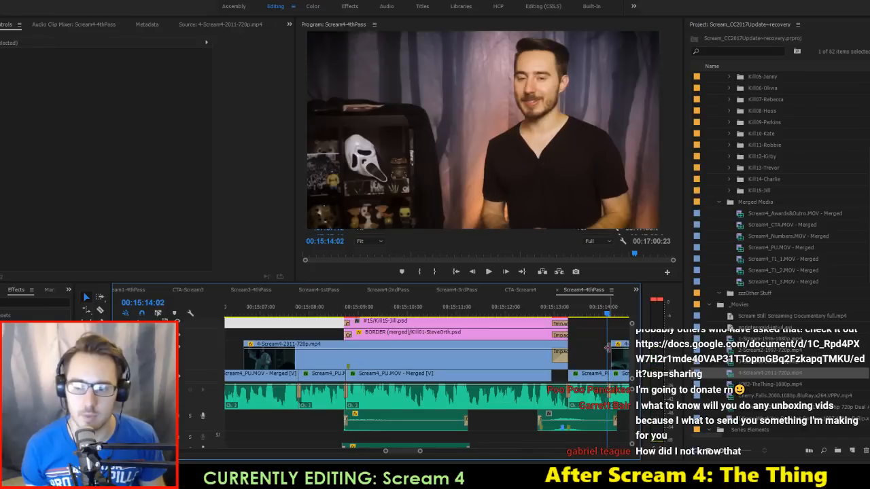
scroll(584, 343, "down", 6)
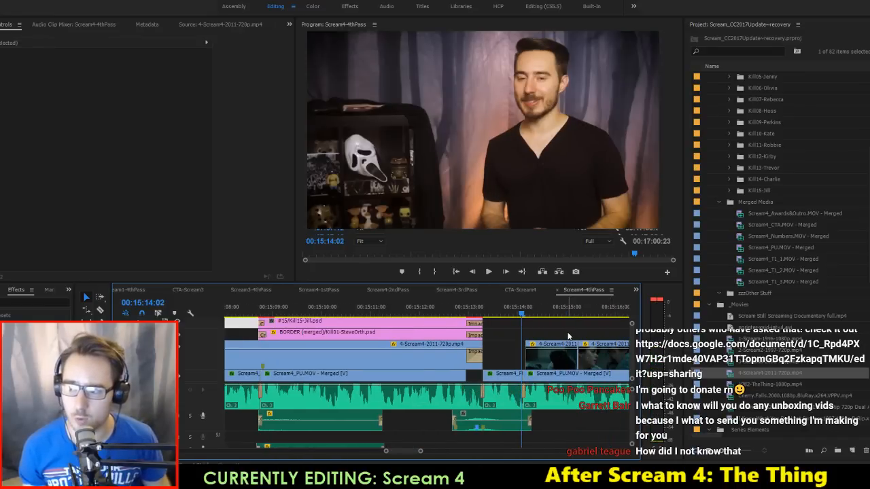
scroll(568, 334, "up", 4)
left_click(507, 364)
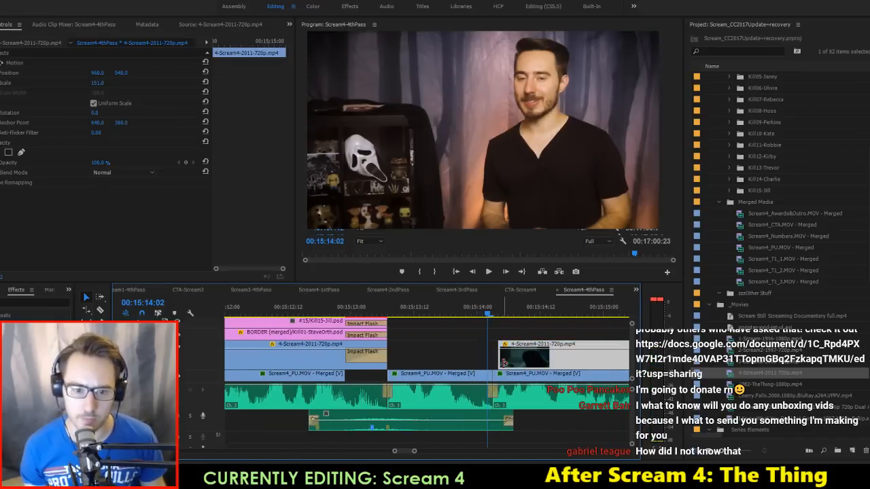
left_click_drag(501, 365, 497, 364)
key("space")
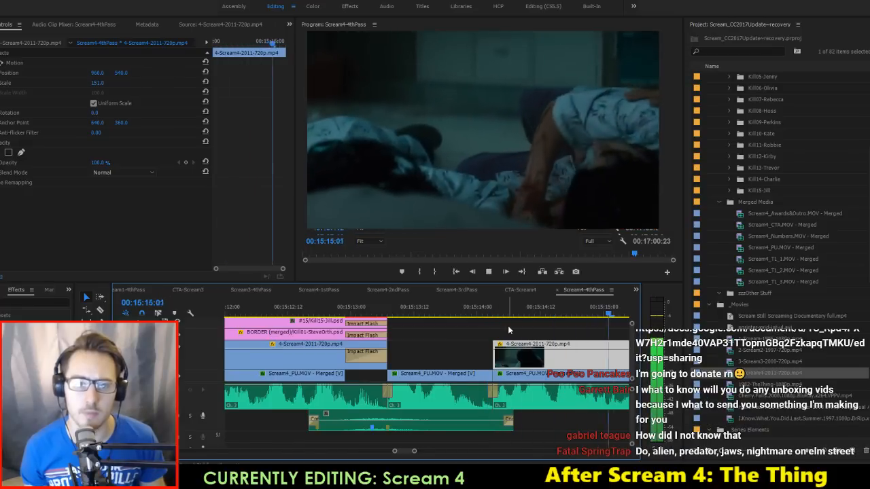
scroll(510, 326, "down", 1)
key("space")
Step: Roll the cut between the two movie clips after the kill title to 00:15:15:10 and play back the edit
scroll(356, 332, "up", 6)
left_click_drag(301, 313, 349, 324)
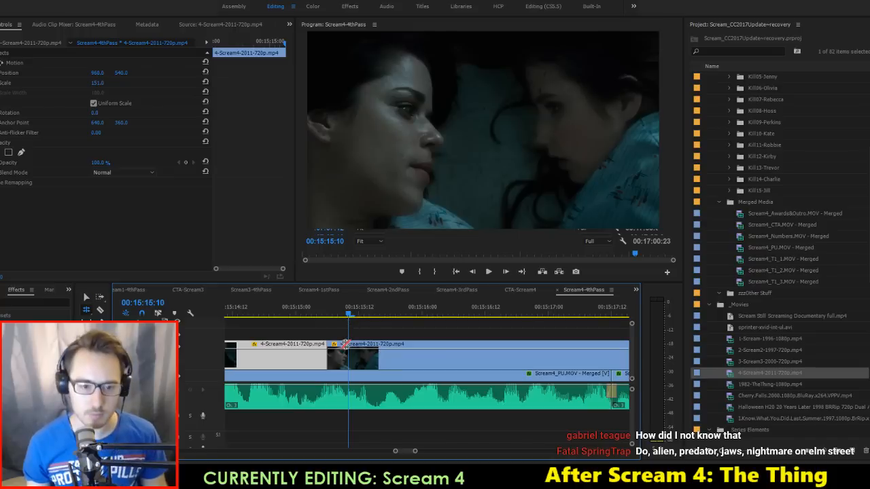
left_click_drag(329, 364, 350, 366)
left_click(310, 311)
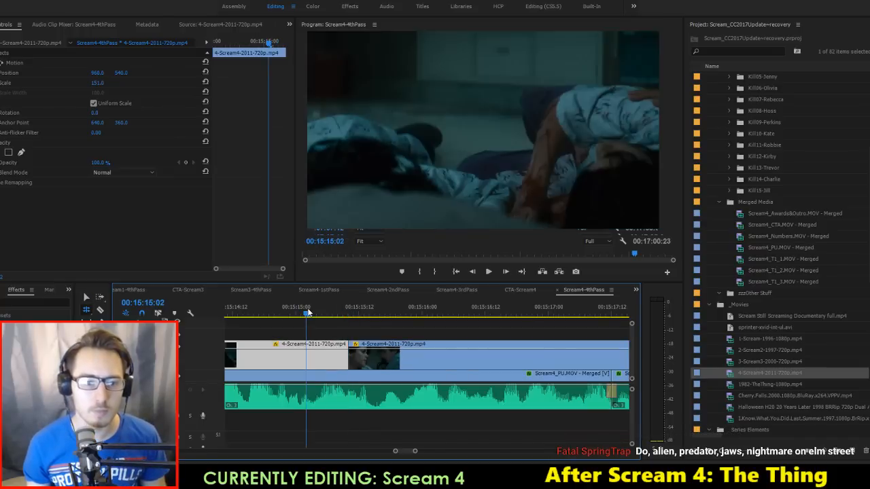
key("space")
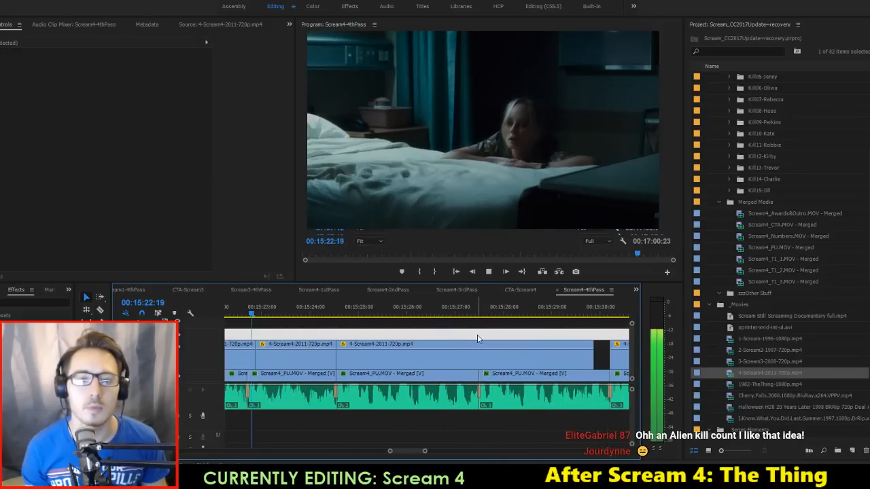
Step: Extend the movie clip's end to close the gap before the next clip just past 00:15:30:00, and play back the join
key("space")
key("space")
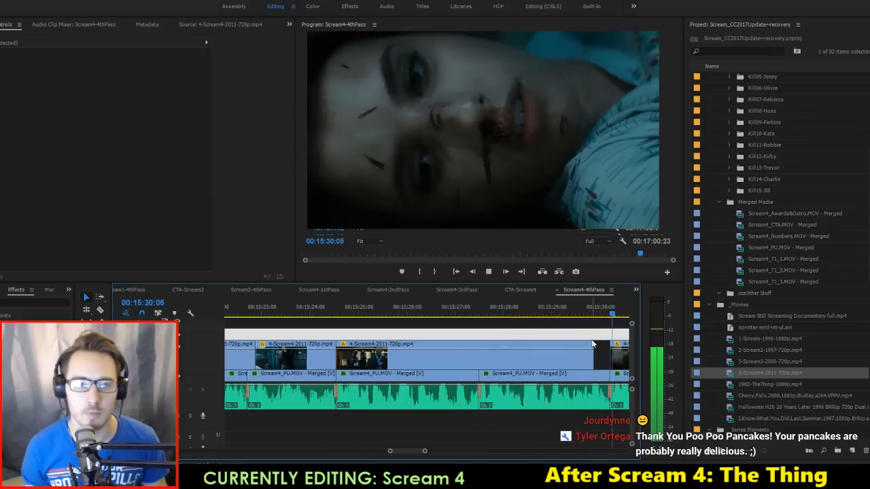
key("space")
left_click(609, 315)
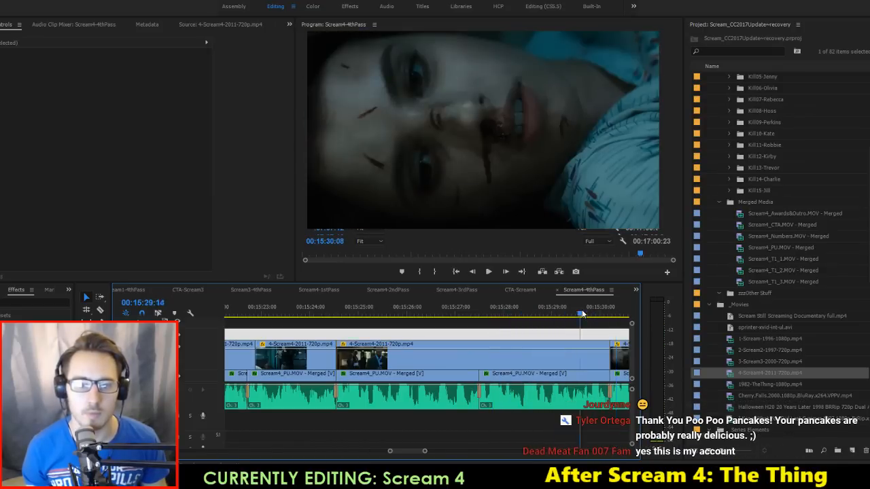
key("space")
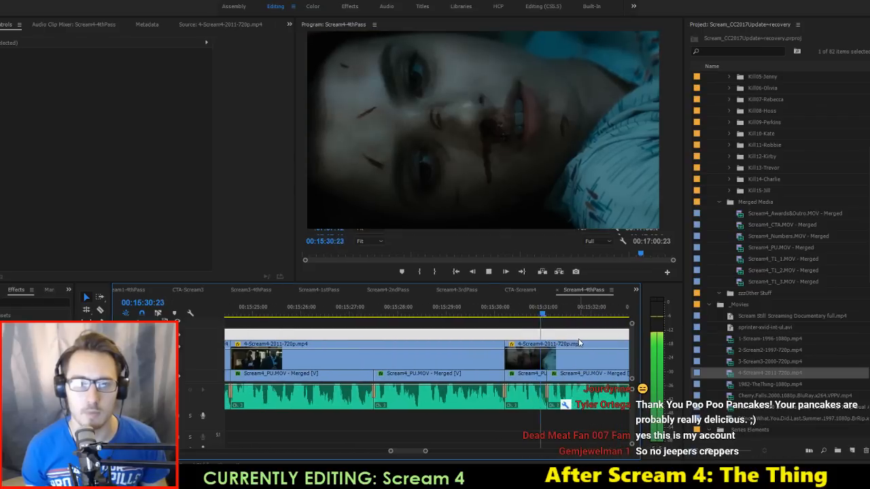
Step: Play back from the narration cut at 00:15:34:00 into the Numbers segment, saving the project before and after
scroll(522, 341, "down", 5)
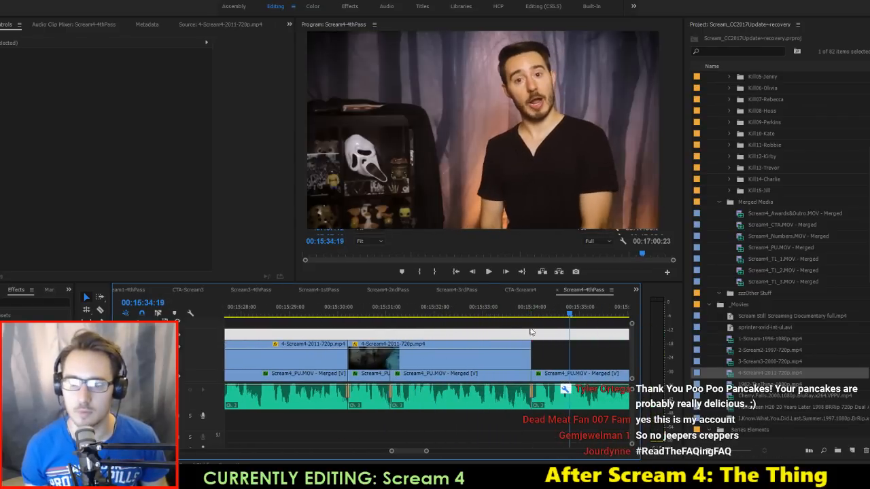
left_click(529, 314)
left_click(533, 315)
key("ctrl+s")
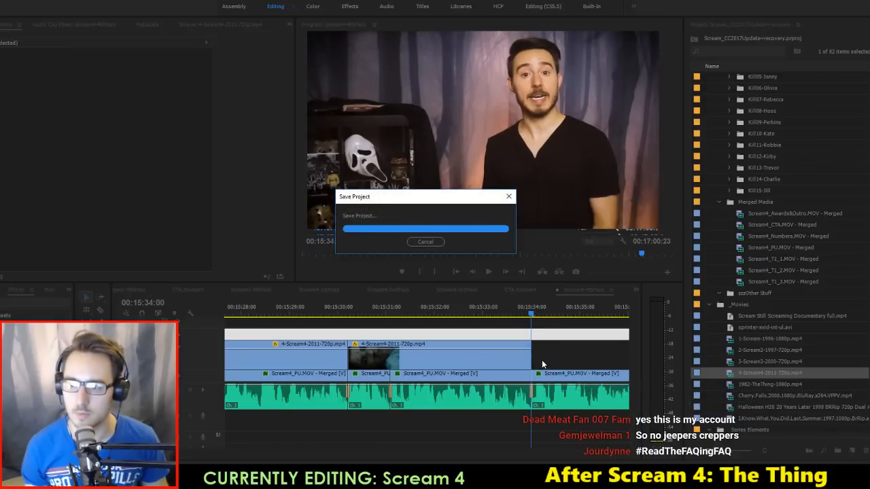
key("space")
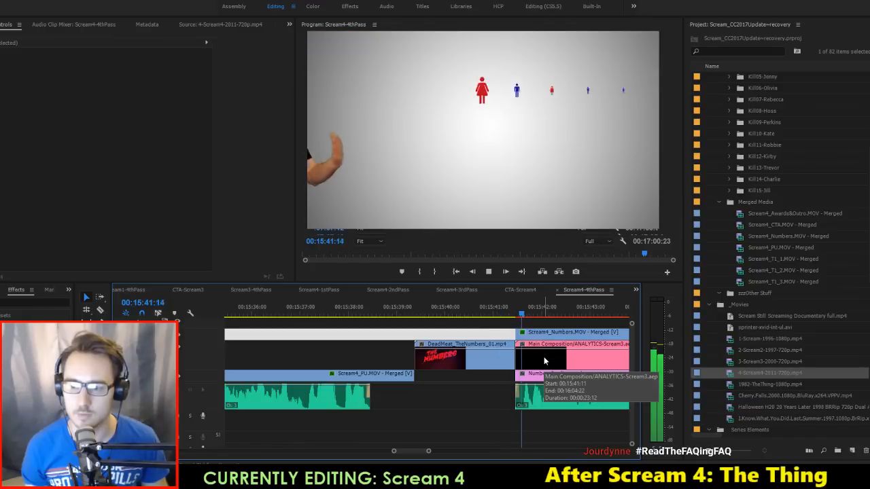
key("ctrl+s")
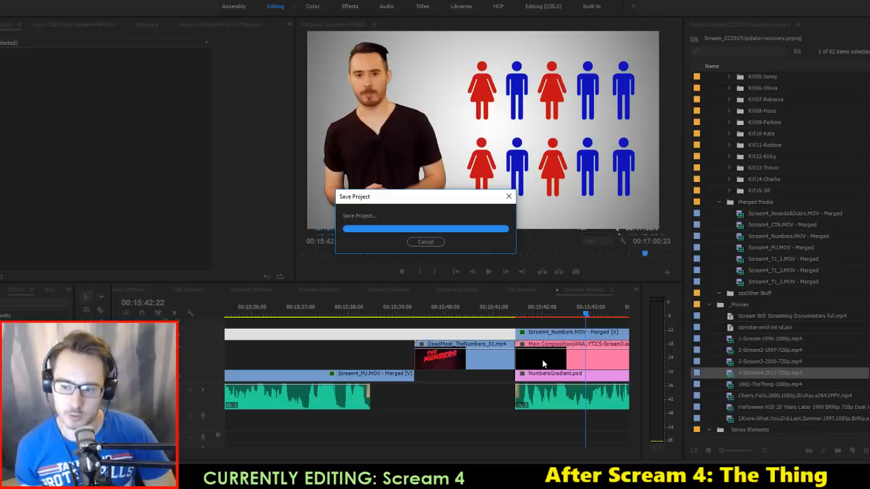
Step: Switch to Notepad, save the untitled note as Scream 4 ADR on the Torgo (Z:) drive, and return to the sequence
scroll(544, 357, "down", 4)
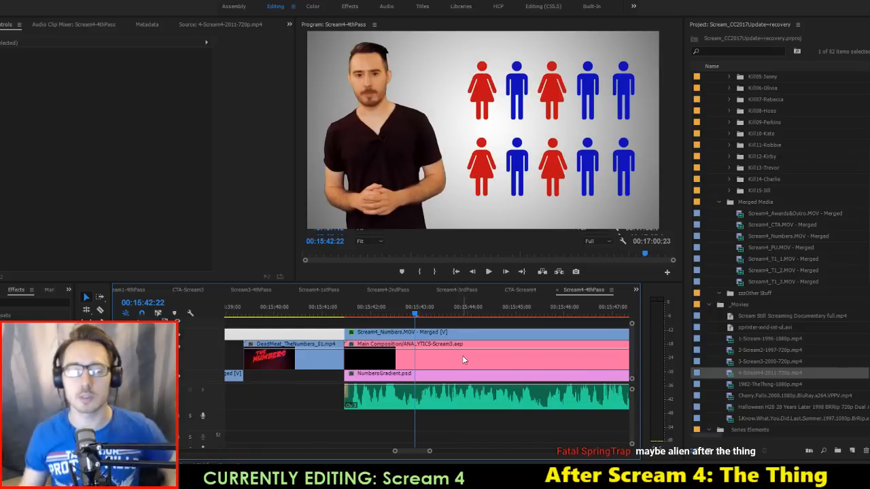
left_click(620, 480)
left_click(490, 223)
key("ctrl+s")
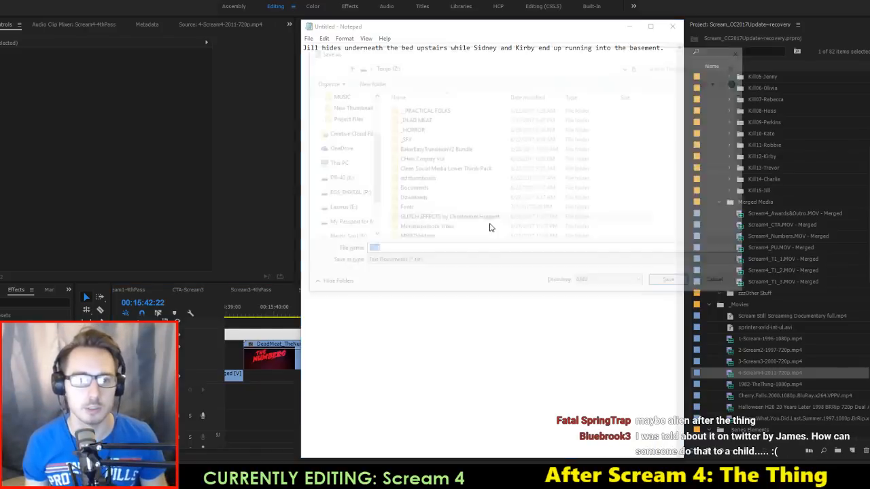
type("Scream 4 ADR")
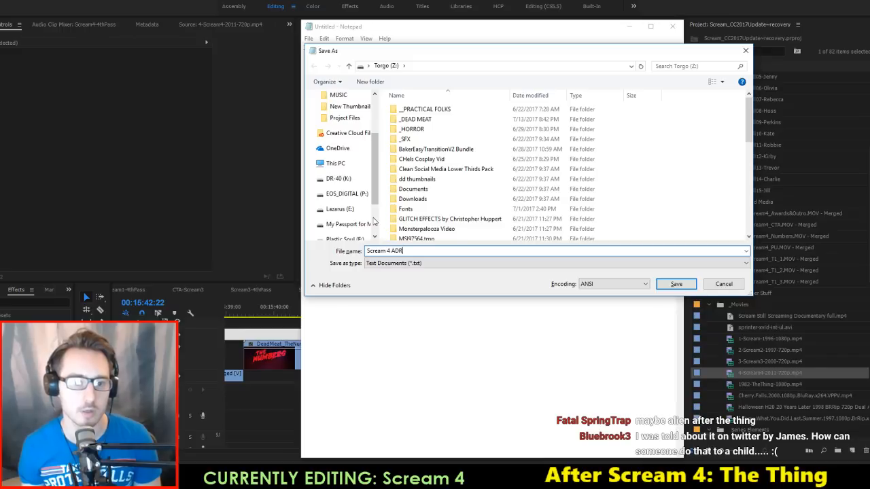
left_click_drag(377, 193, 377, 221)
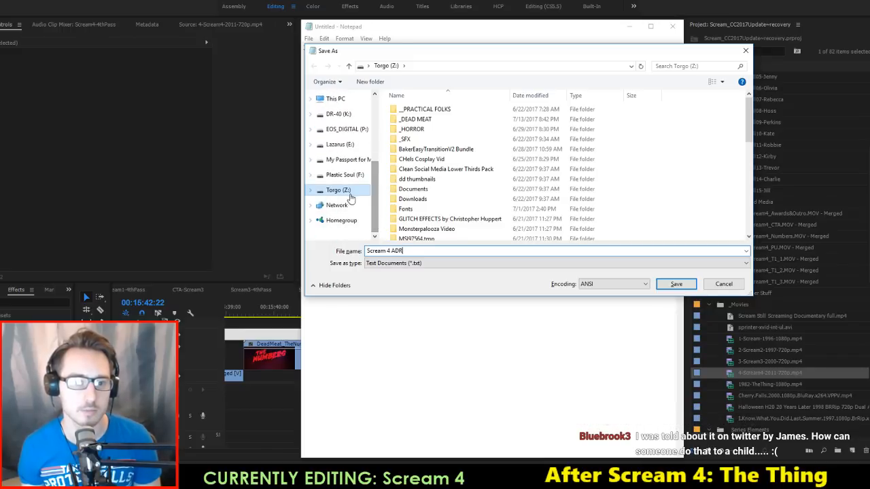
left_click(671, 282)
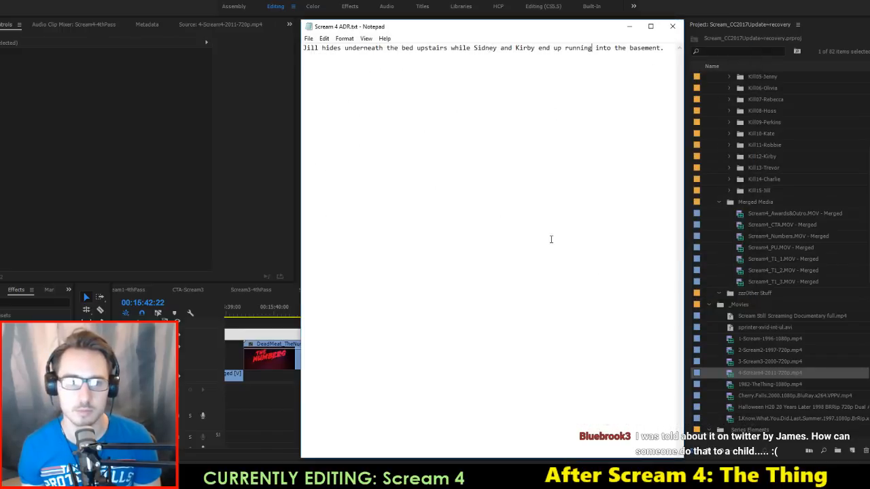
left_click(630, 27)
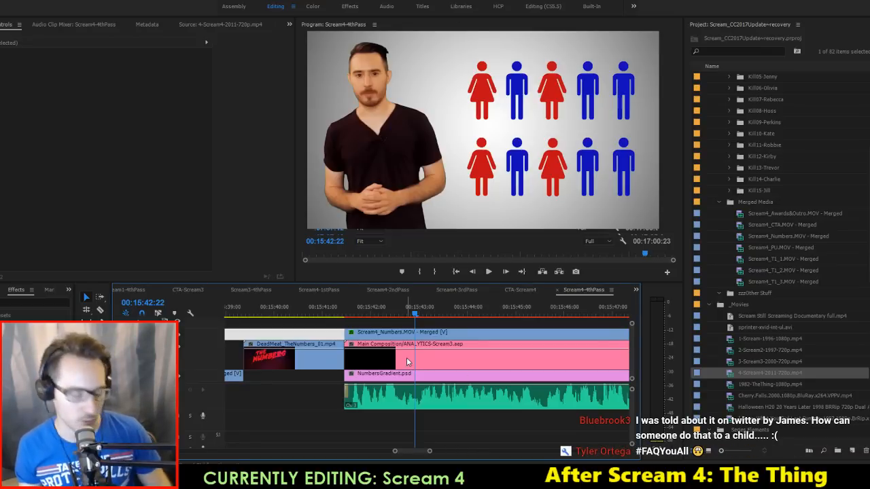
Step: Survey the audio tracks from the Numbers segment back to the first kills, and go to 00:01:13:13 before the #1 kill title
scroll(406, 361, "down", 3)
scroll(406, 378, "down", 2)
scroll(388, 412, "up", 2)
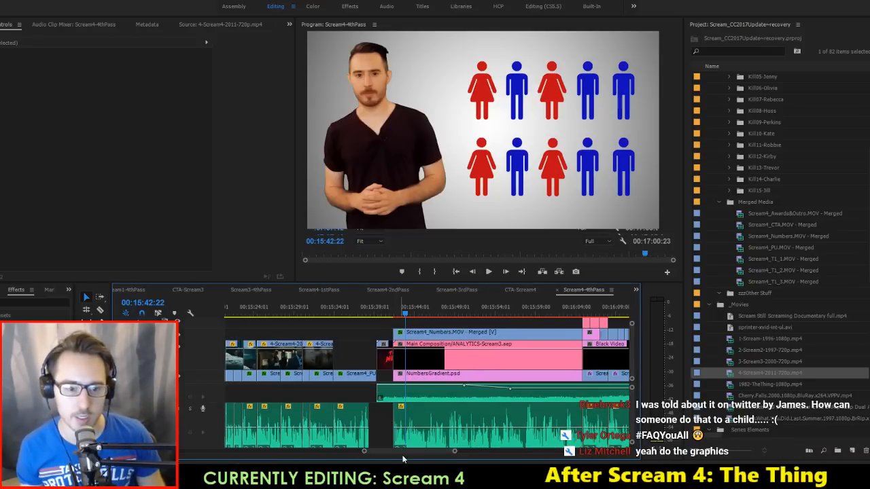
scroll(210, 421, "down", 2)
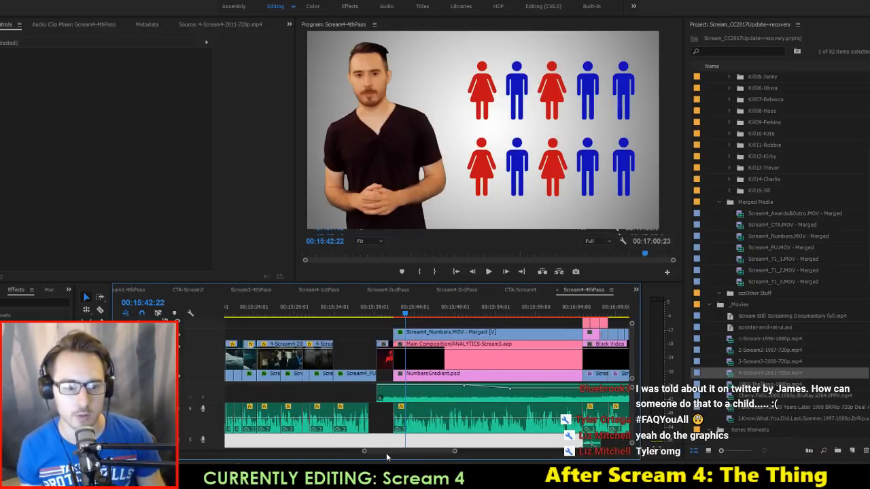
left_click_drag(395, 454, 225, 450)
scroll(185, 446, "up", 5)
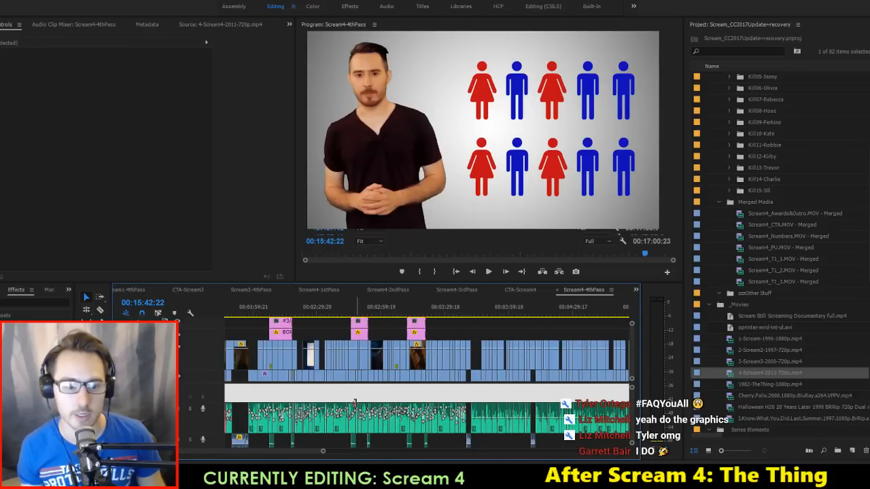
scroll(355, 403, "up", 3)
scroll(355, 403, "up", 4)
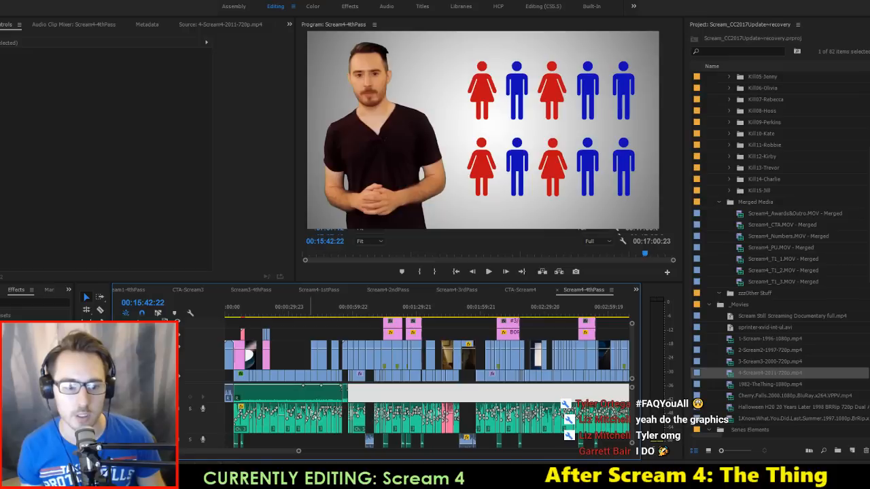
scroll(386, 410, "down", 6)
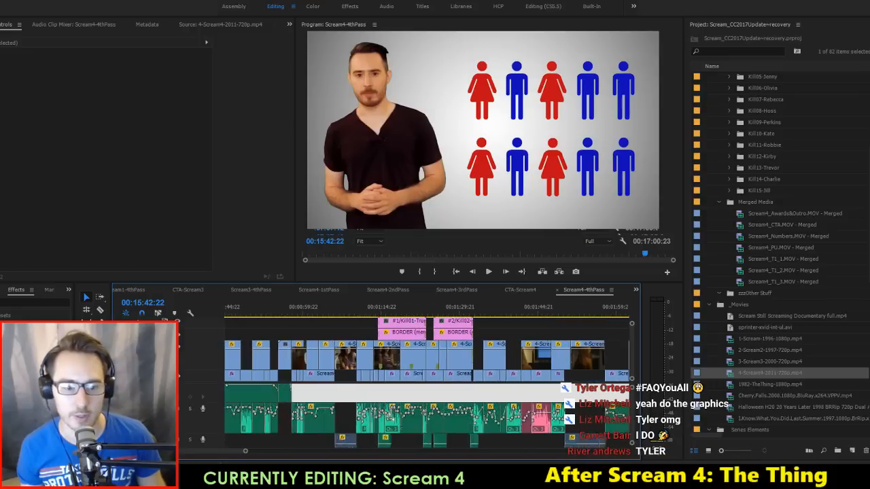
left_click(427, 425)
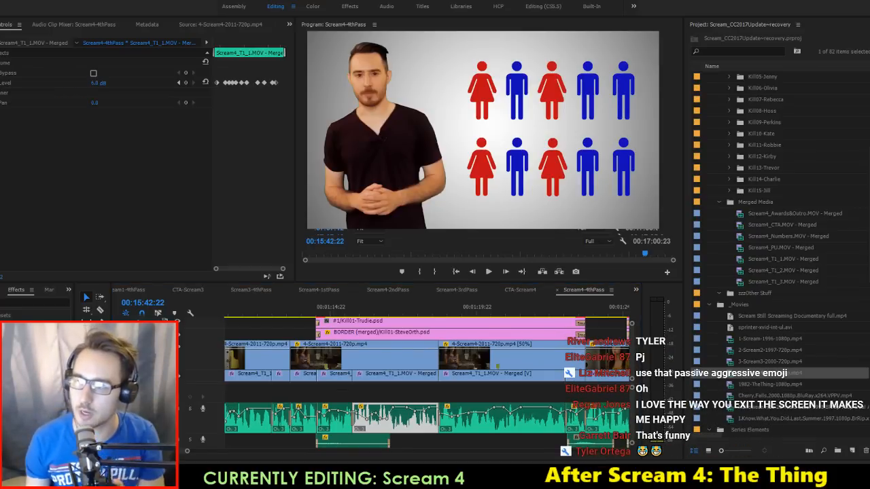
left_click(292, 299)
scroll(329, 350, "up", 3)
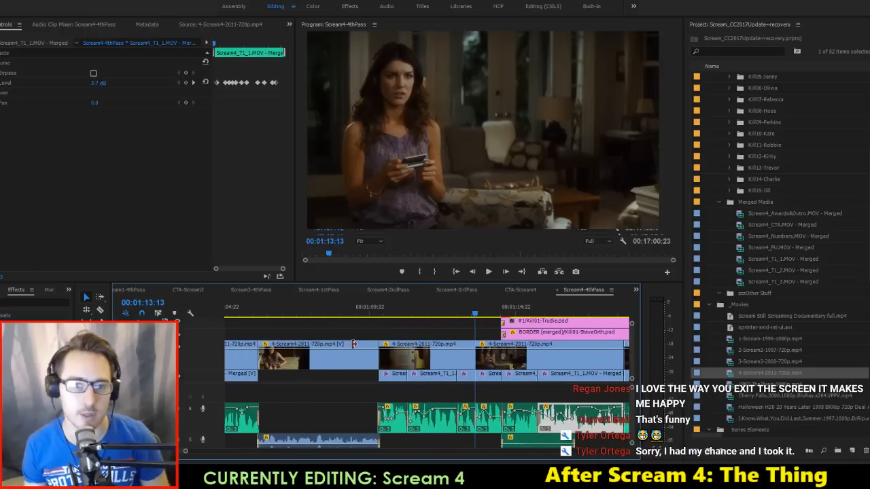
Step: Step back through the cuts from the first kill to 00:00:04:10, at the end of the DeadMeat intro clip
key("Up")
key("Up")
key("Up")
key("Up")
key("Up")
key("Up")
key("Up")
key("Up")
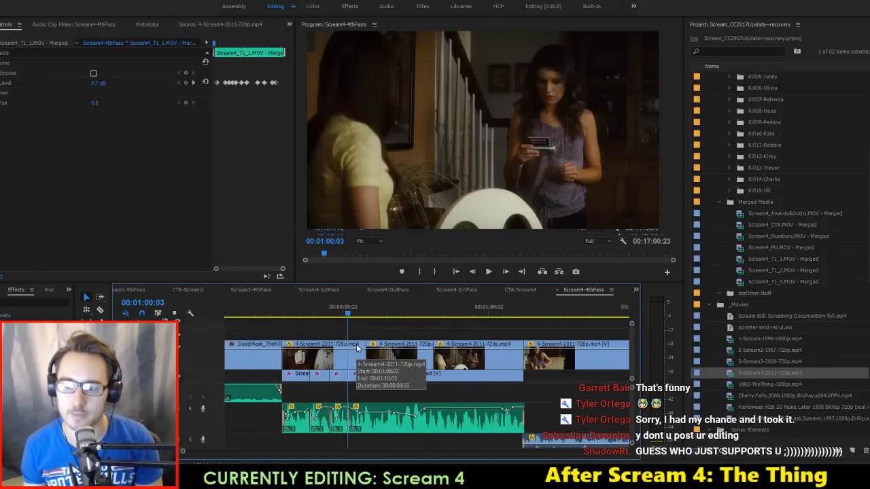
key("Up")
key("Up")
key("Up")
key("Up")
key("Up")
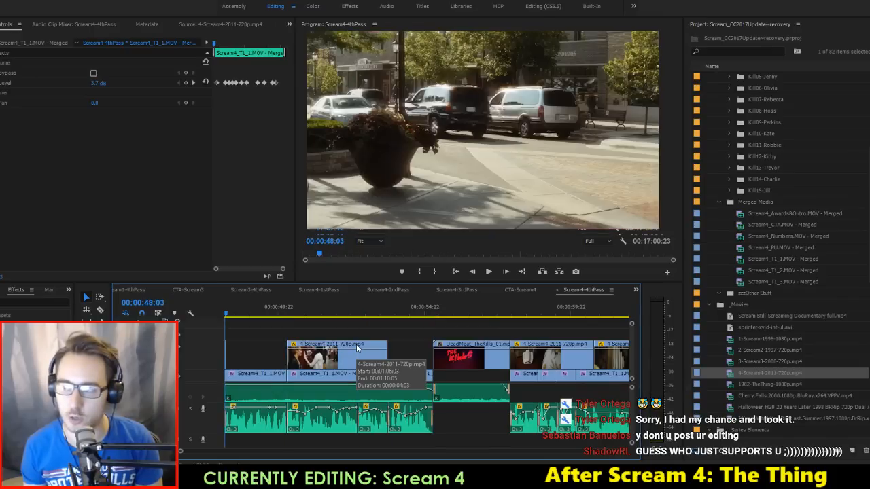
key("Up")
key("Up")
key("Up")
key("Up")
key("Up")
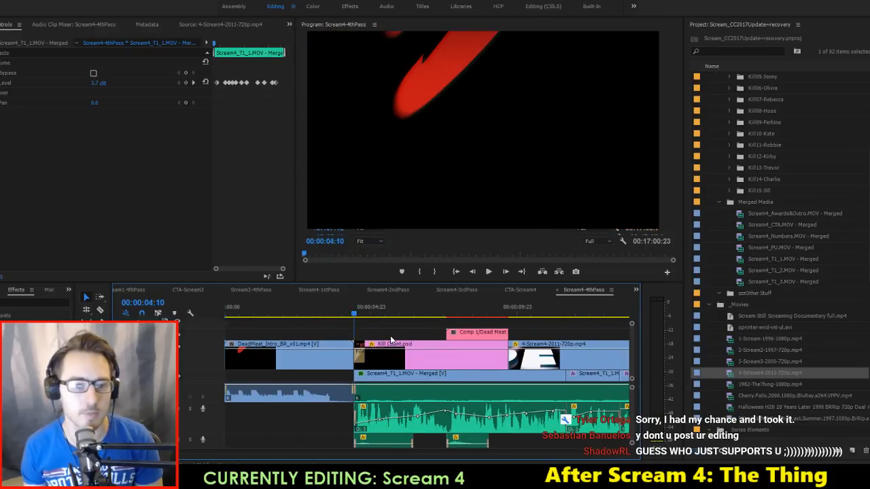
Step: Step forward through the opening narration cuts to 00:00:37:23, and return to the cut at 00:00:25:05
key("Down")
key("Down")
key("Down")
key("Down")
key("Down")
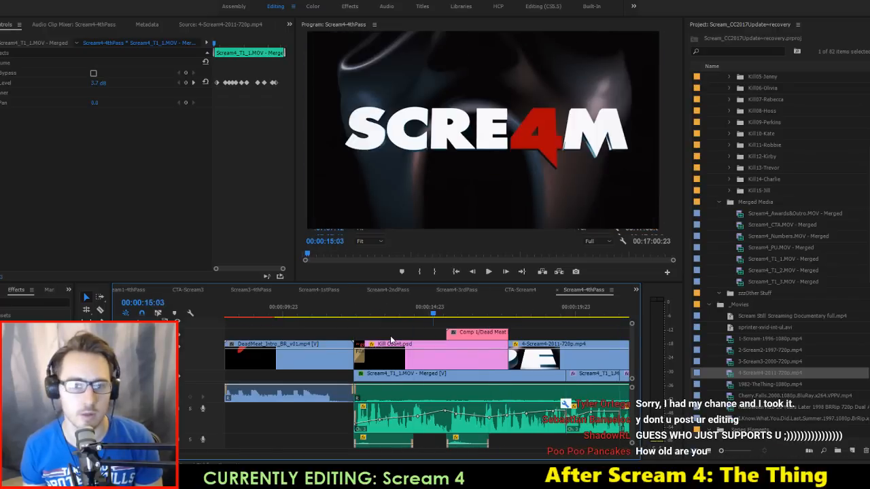
key("Down")
key("Down")
key("Down")
key("Down")
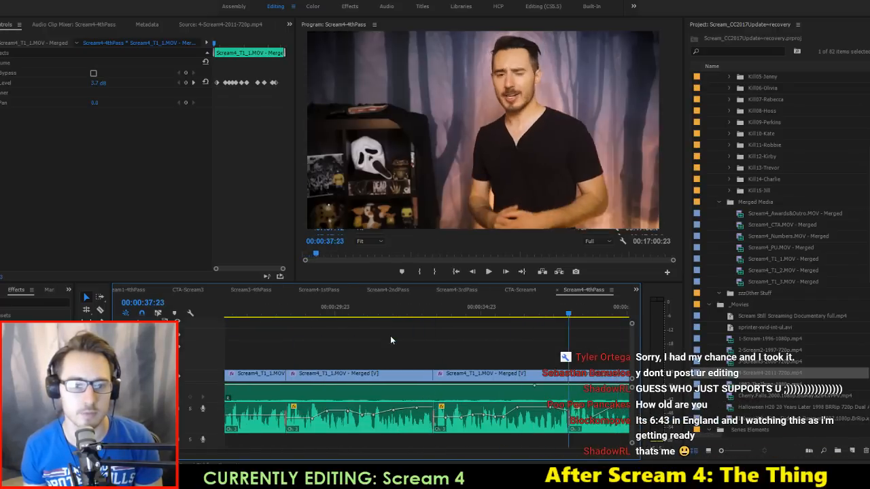
key("Up")
key("Up")
key("Up")
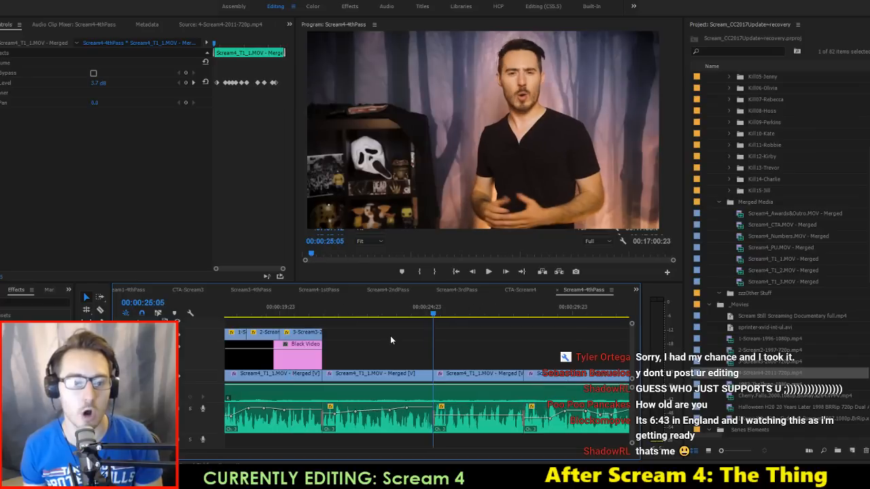
Step: Play back the opening narration after the clips from the earlier Scream films, stopping at 00:00:24:06
scroll(465, 333, "down", 6)
left_click(486, 338)
key("space")
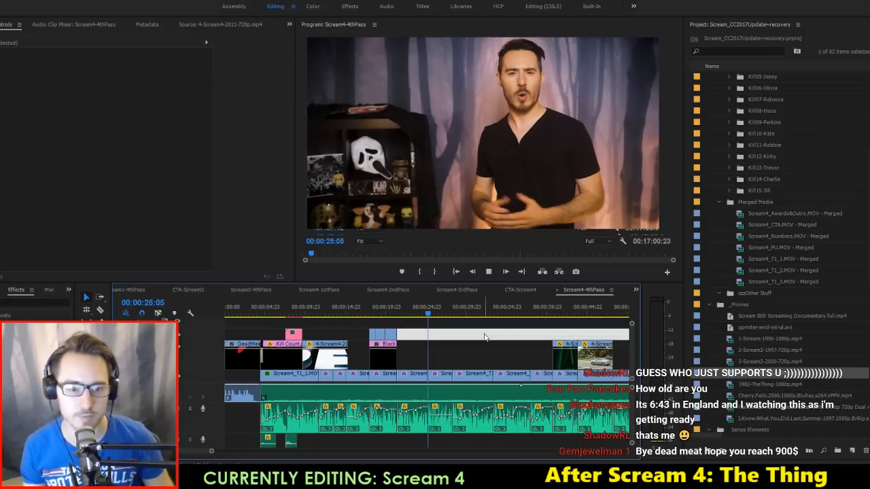
left_click(402, 311)
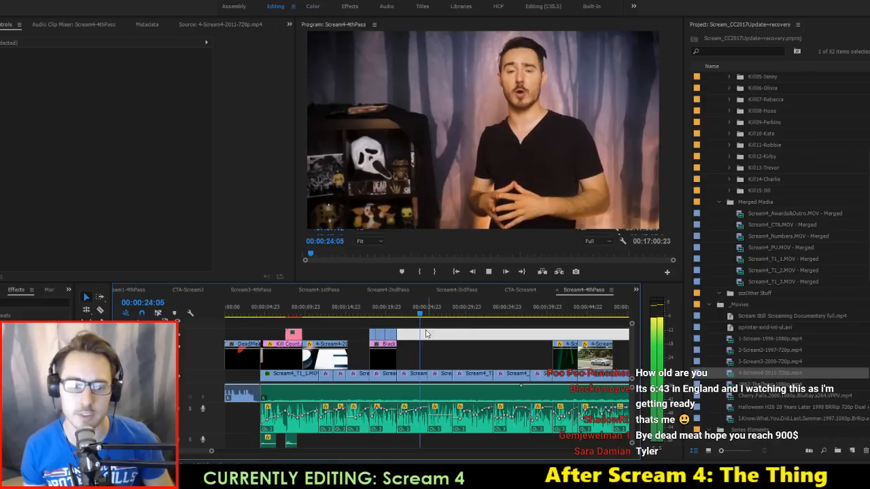
key("space")
scroll(462, 336, "down", 5)
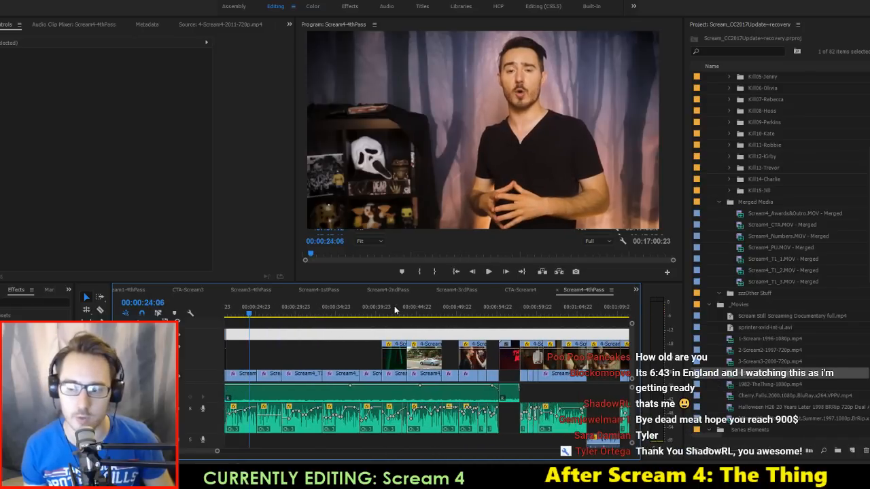
Step: Play back the narration around the Stab 7 clip and check the frames on both sides of its cut to the street clip at 00:00:43:20
left_click(391, 310)
key("space")
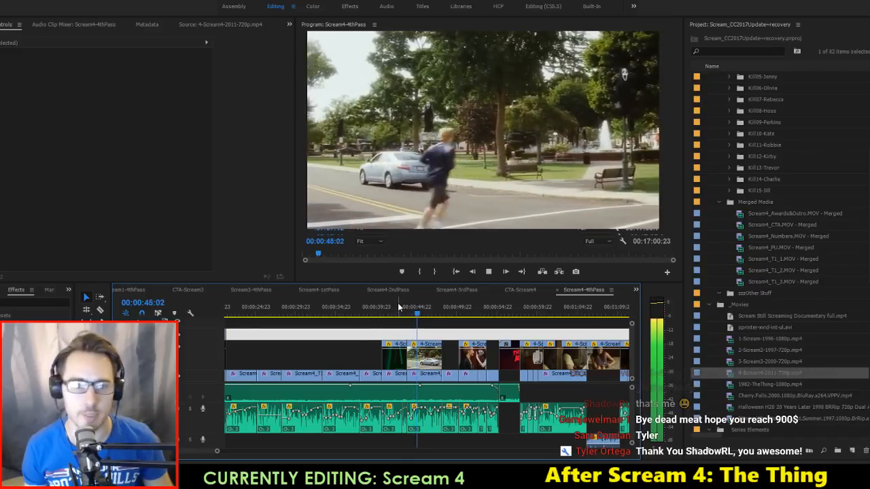
left_click(377, 308)
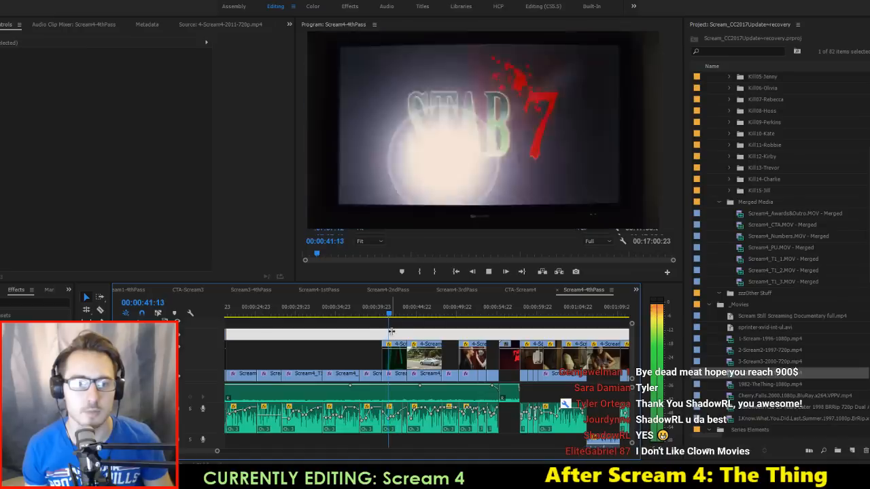
scroll(399, 348, "up", 4)
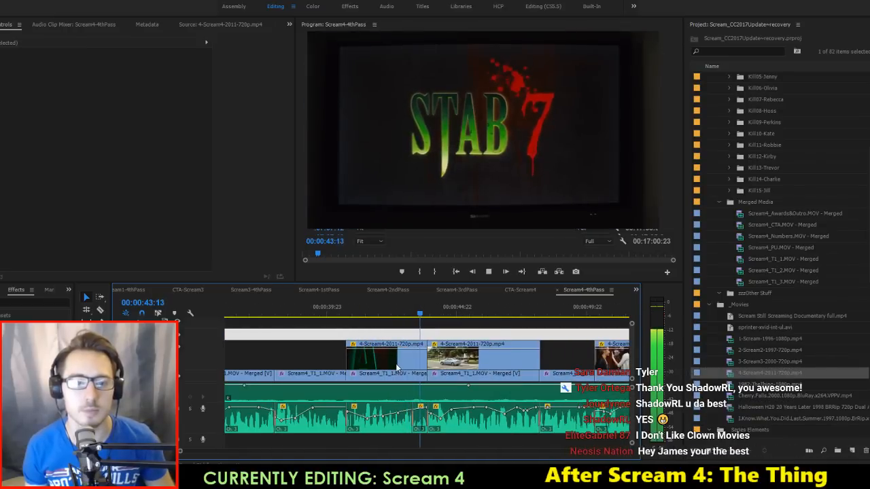
key("alt+space")
left_click(445, 333)
key("space")
key("Up")
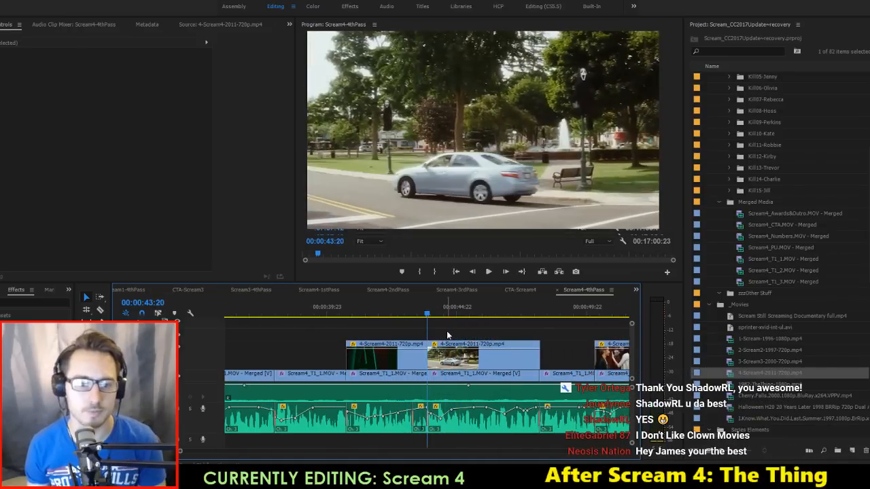
key("Left")
key("Right")
key("Left")
Step: Select the Stab 7 clip and replay the sequence from its start at 00:00:40:17 to 00:00:48:13
left_click(417, 365)
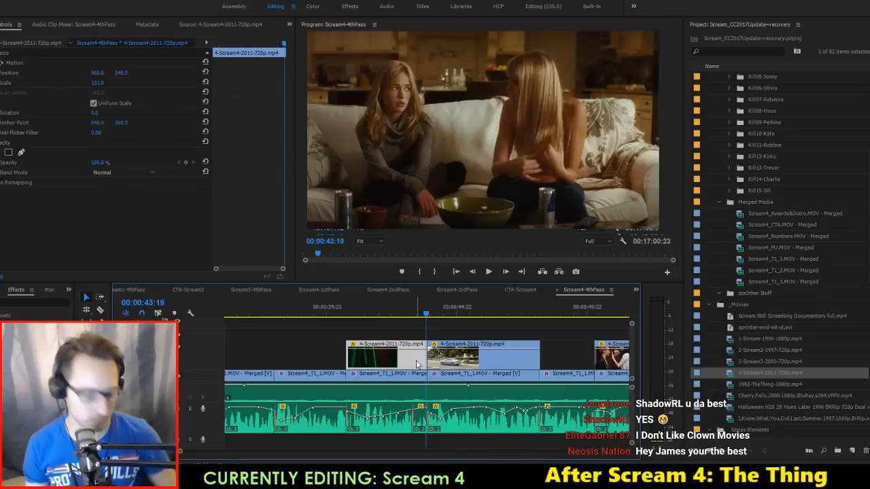
key("Up")
key("Up")
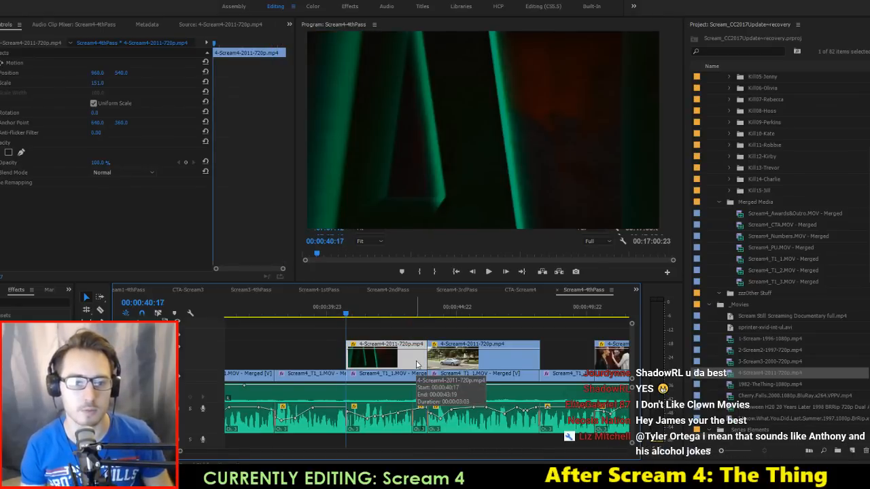
key("space")
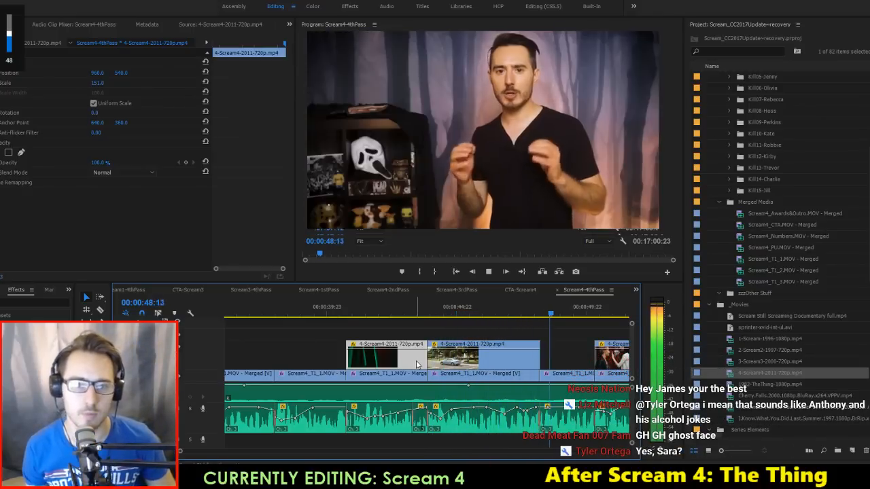
key("space")
Step: Ripple-trim one frame off the end of the street clip at 00:00:48:03 and return to the clip's start at 00:00:43:20
left_click(560, 366)
key("Up")
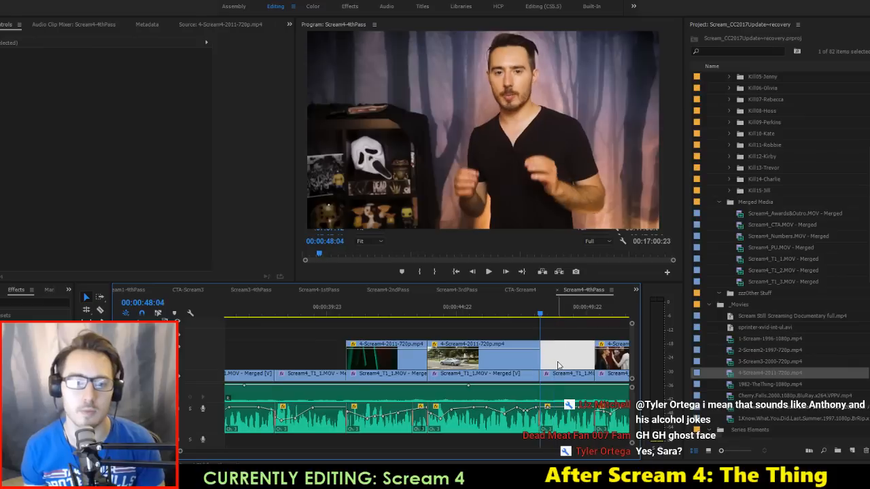
key("Left")
key("Left")
key("Right")
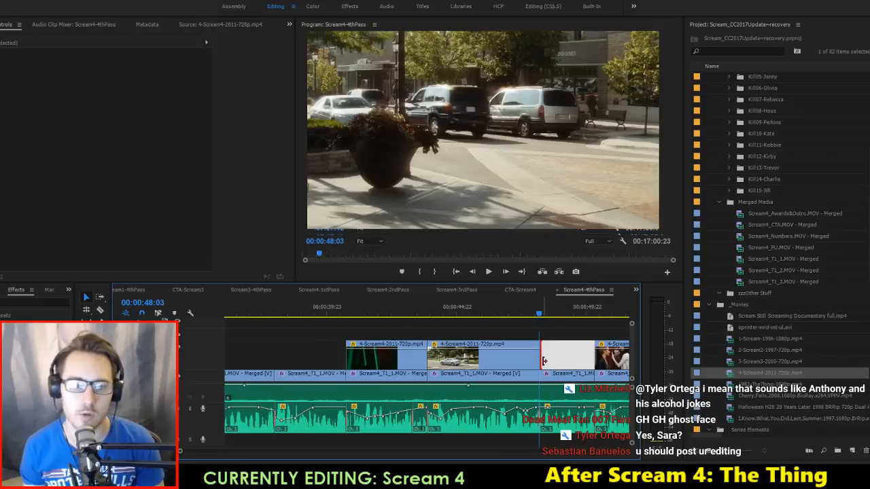
key("Delete")
key("Up")
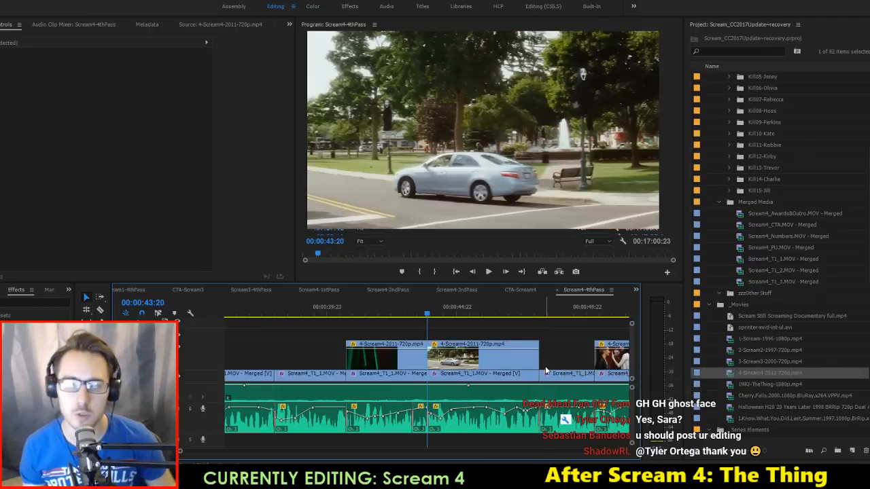
Step: Save the project and play back from the street clip into THE KILLS title, stopping at 00:00:55:22
key("space")
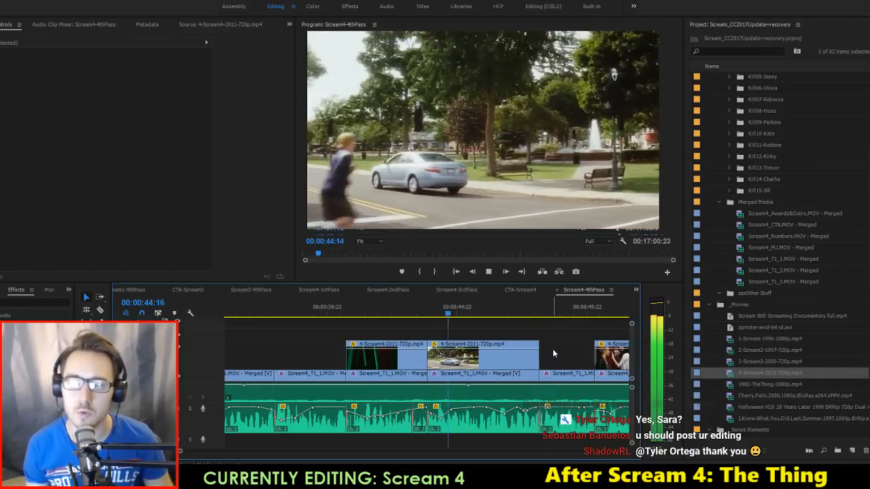
key("ctrl+s")
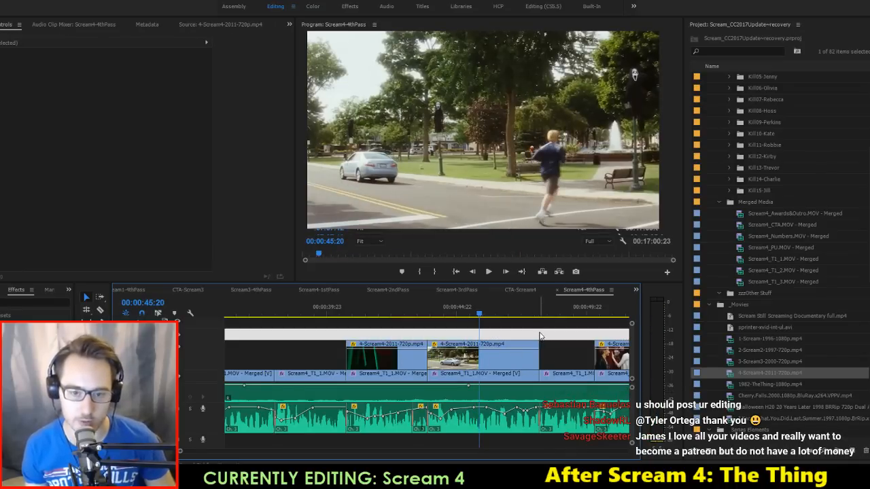
scroll(539, 334, "down", 3)
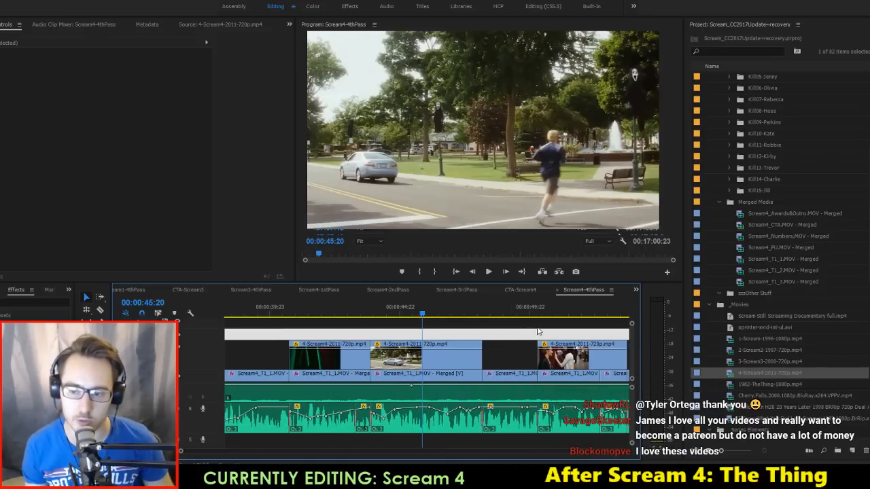
key("space")
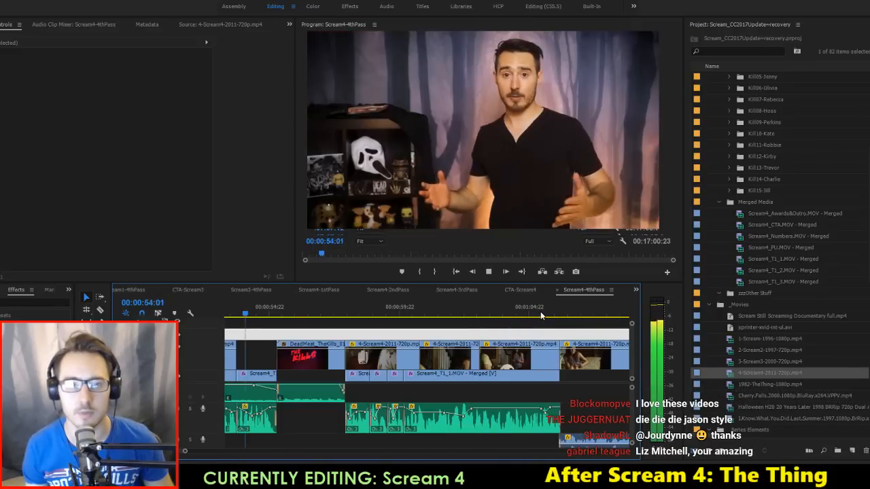
key("space")
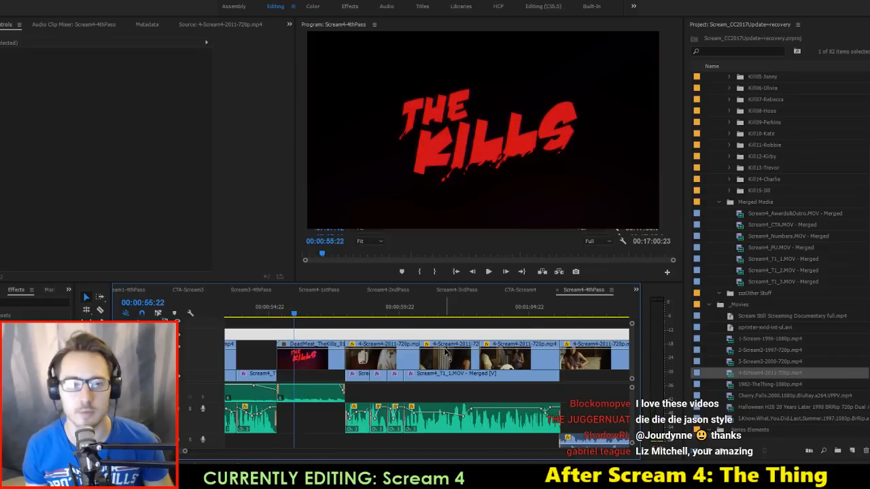
Step: Split the school hallway clip before THE KILLS title at 00:00:51:16 and save the project
scroll(446, 352, "up", 6)
left_click_drag(337, 315, 354, 325)
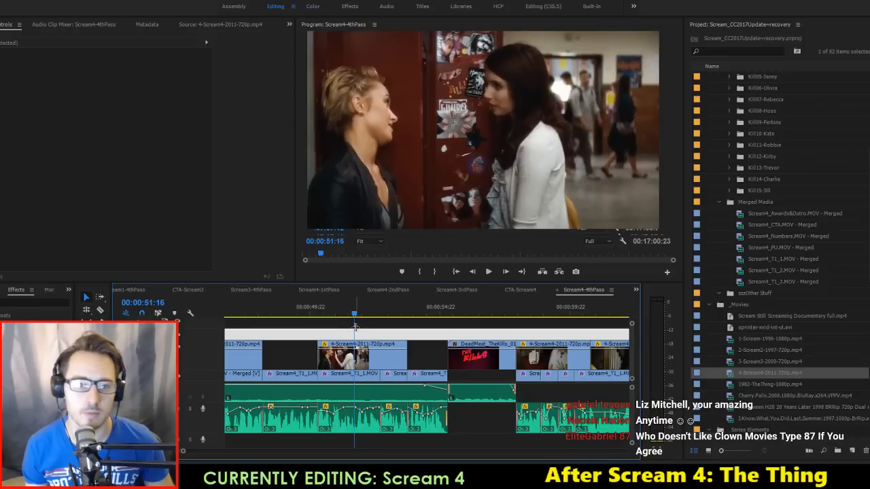
left_click(361, 355)
key("v")
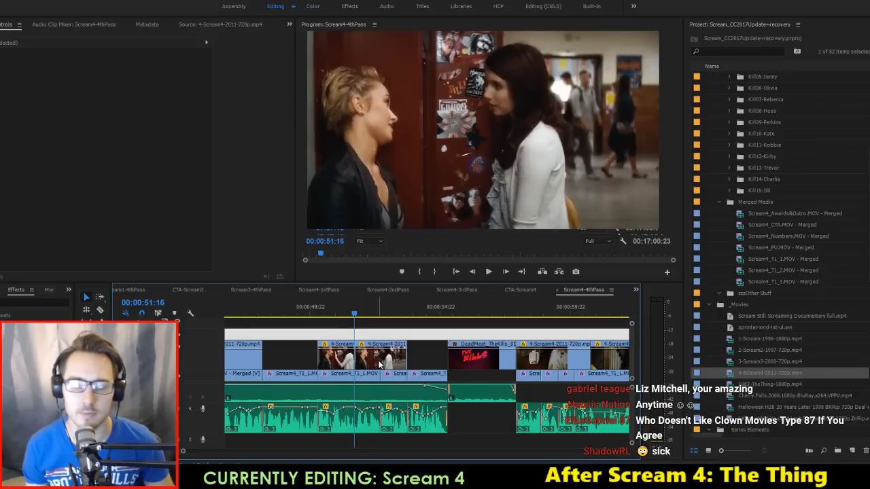
key("ctrl+s")
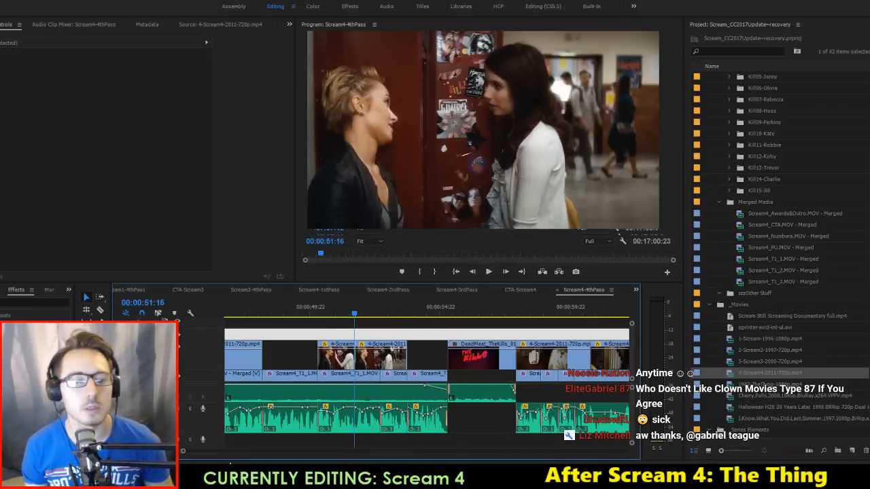
Step: Extend the music clip under THE KILLS title to the end of the narration near 00:01:06, playing back the section
mouse_move(176, 452)
left_mouse_down()
mouse_move(236, 462)
mouse_move(183, 450)
left_mouse_up()
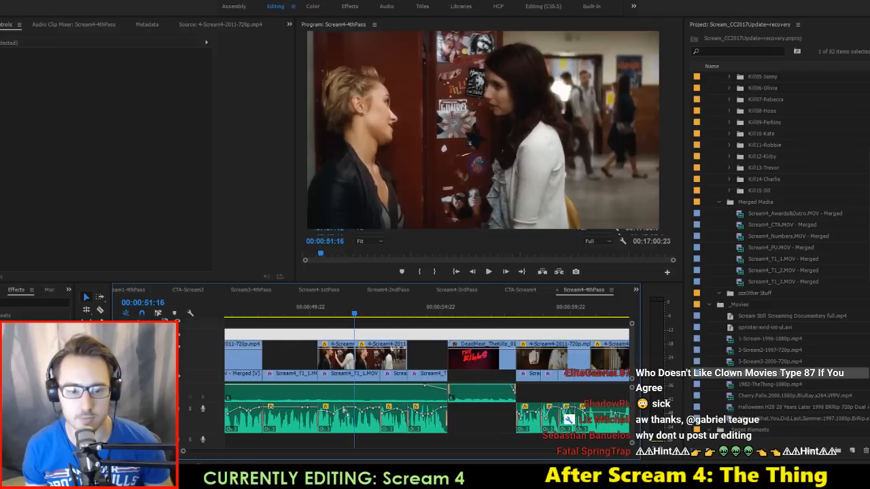
left_click_drag(519, 394, 640, 394)
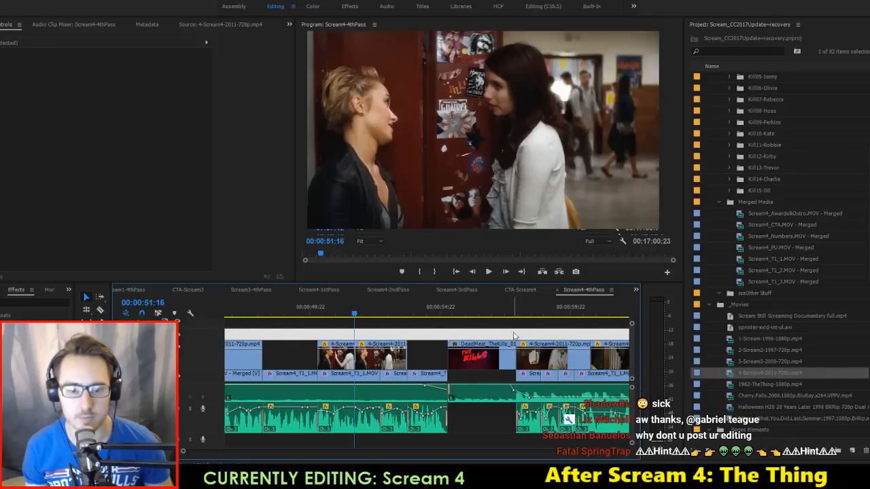
left_click(496, 307)
key("space")
scroll(521, 396, "down", 2)
scroll(512, 397, "down", 4)
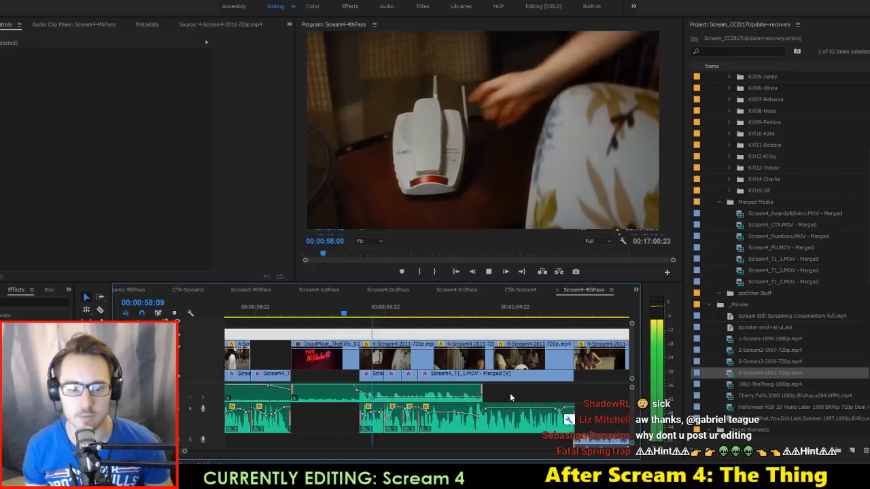
left_click_drag(445, 392, 534, 398)
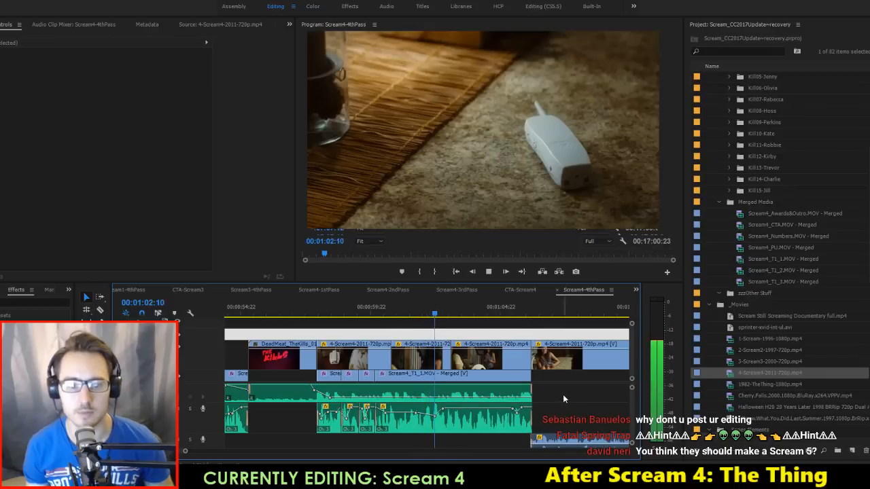
Step: Play back through the first two kills, stopping at 00:01:26:18 on the #2 kill title, and save the project
left_click(552, 401)
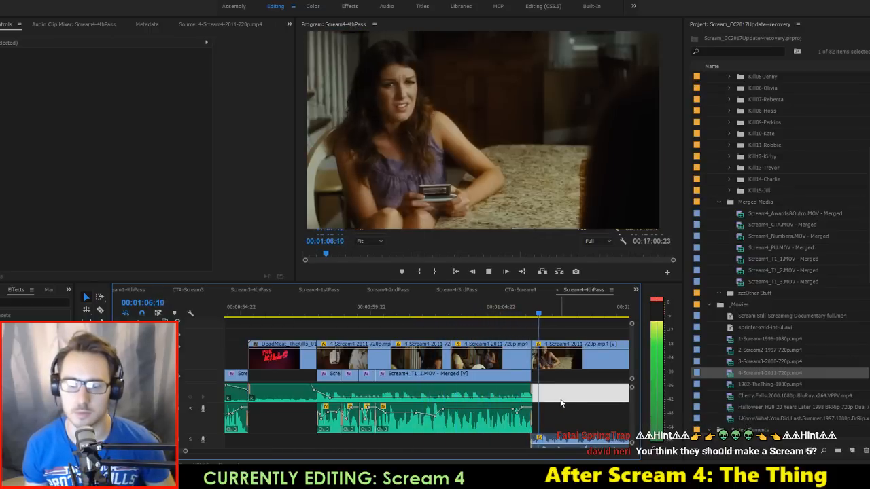
left_click(576, 413)
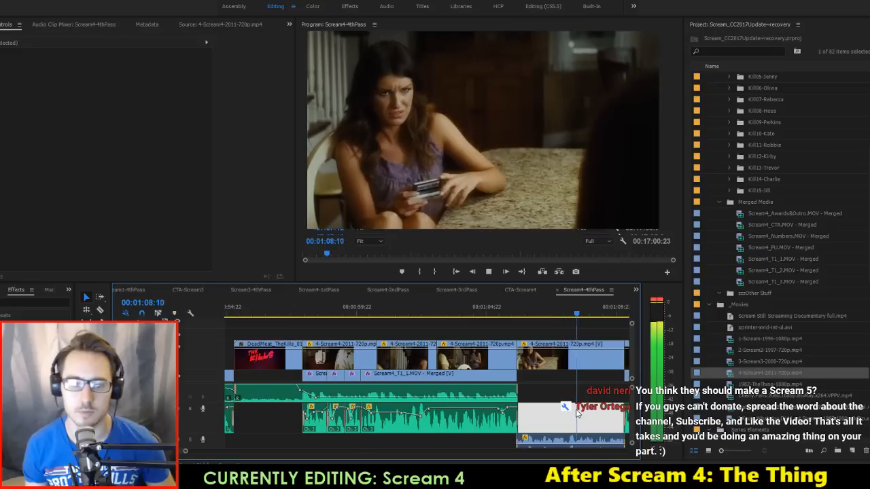
scroll(576, 412, "down", 2)
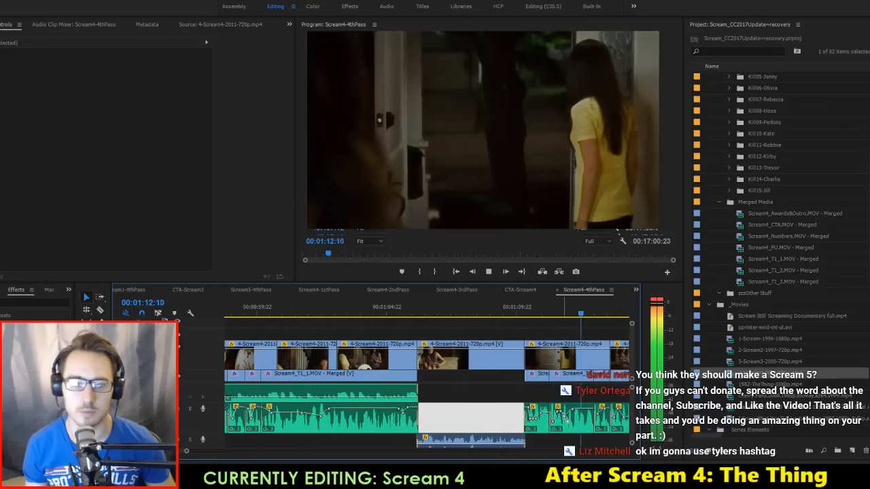
key("minus")
key("minus")
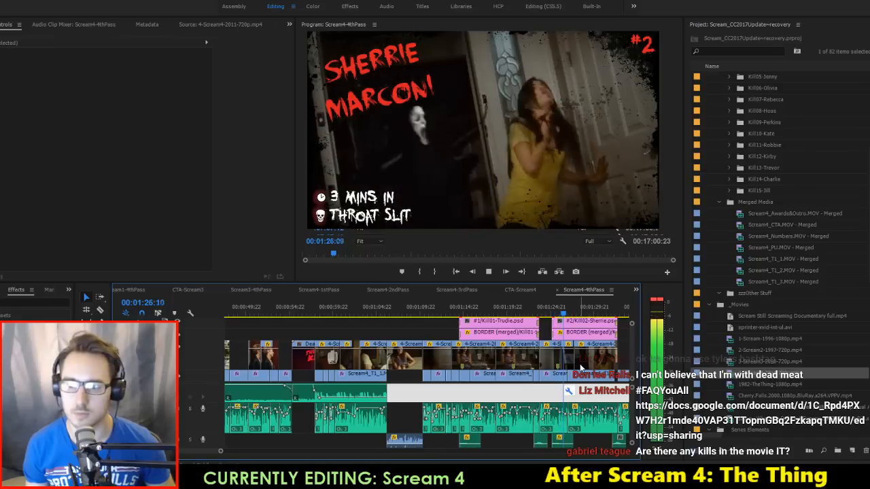
key("ctrl+s")
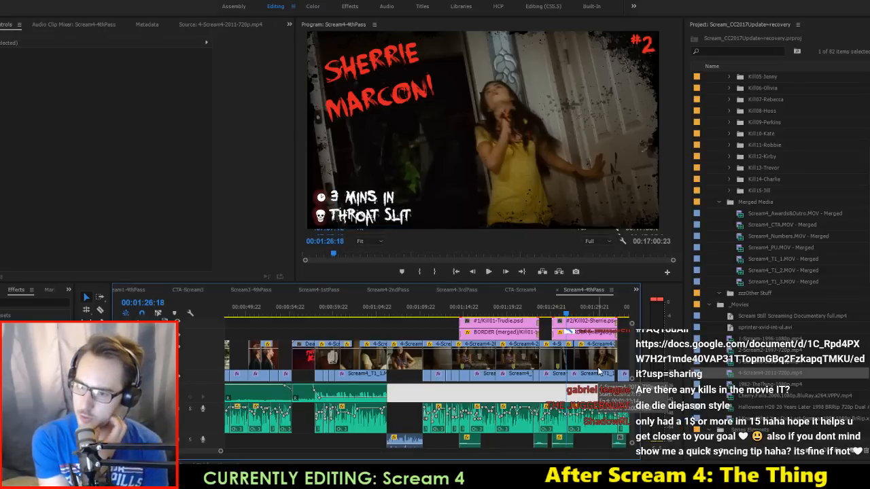
Step: Move back from the end of the sequence to the Numbers segment at 00:15:55:06 and open its ANALYTICS-Scream3.aep composition in After Effects
key("End")
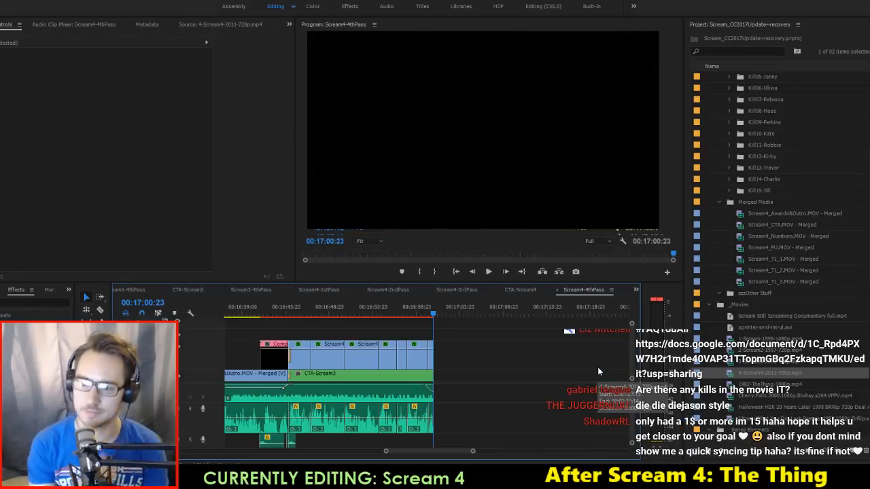
key("Up")
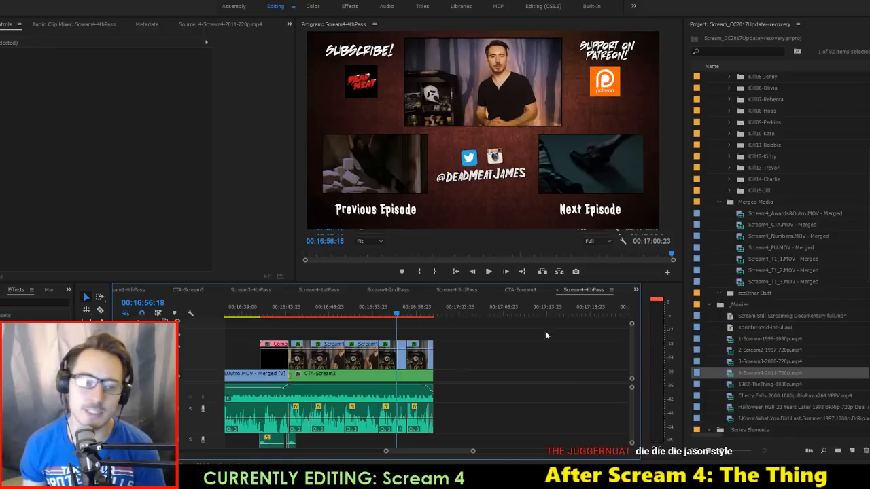
scroll(545, 335, "up", 5)
scroll(499, 338, "up", 3)
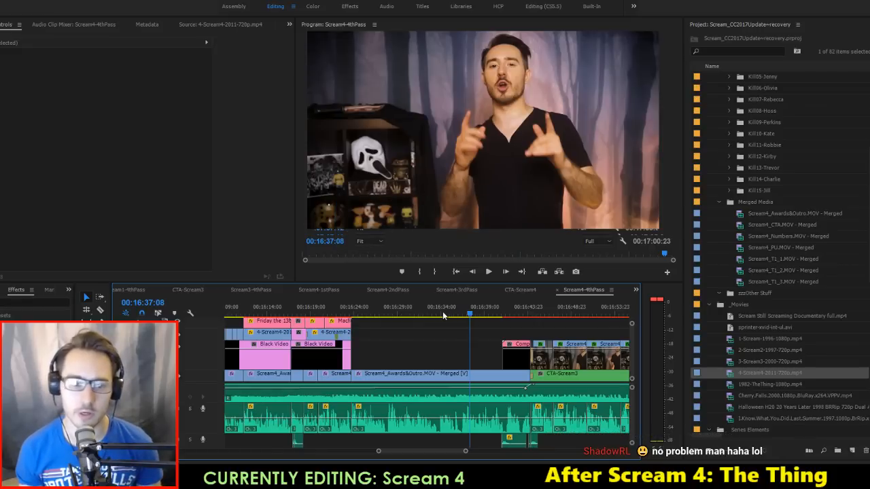
left_click_drag(319, 307, 266, 304)
scroll(328, 332, "up", 6)
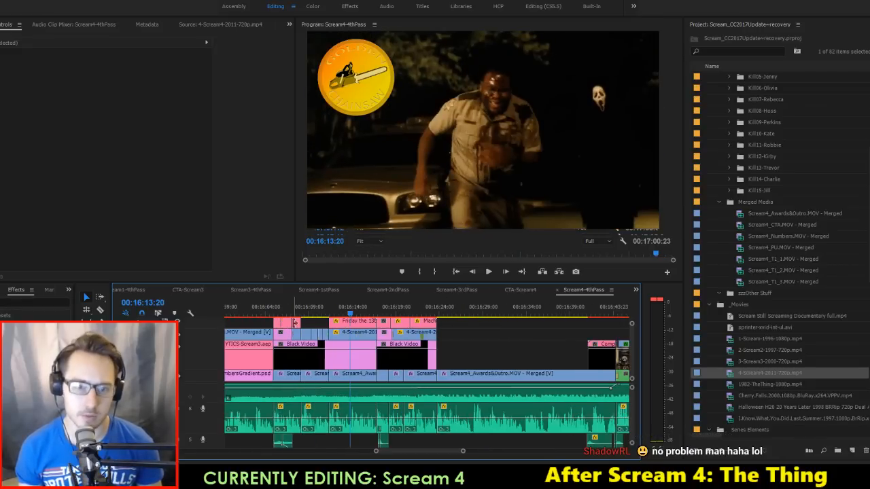
scroll(329, 332, "up", 2)
scroll(350, 322, "up", 2)
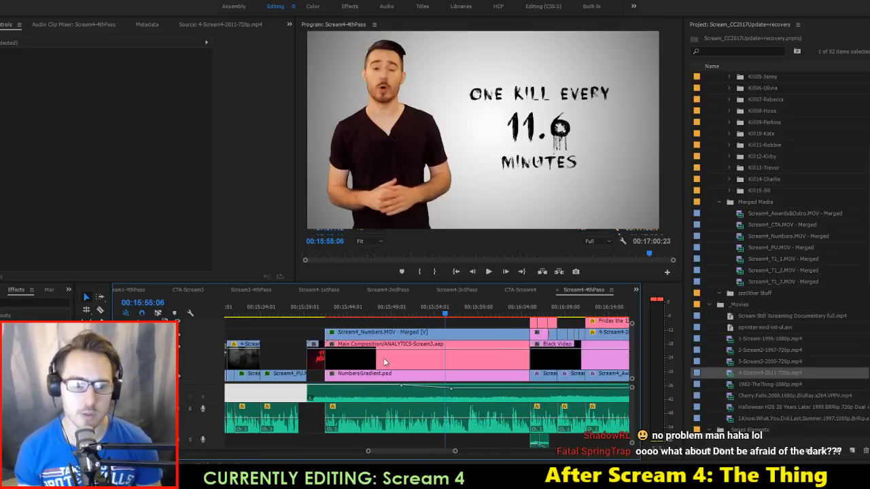
right_click(384, 358)
left_click(423, 429)
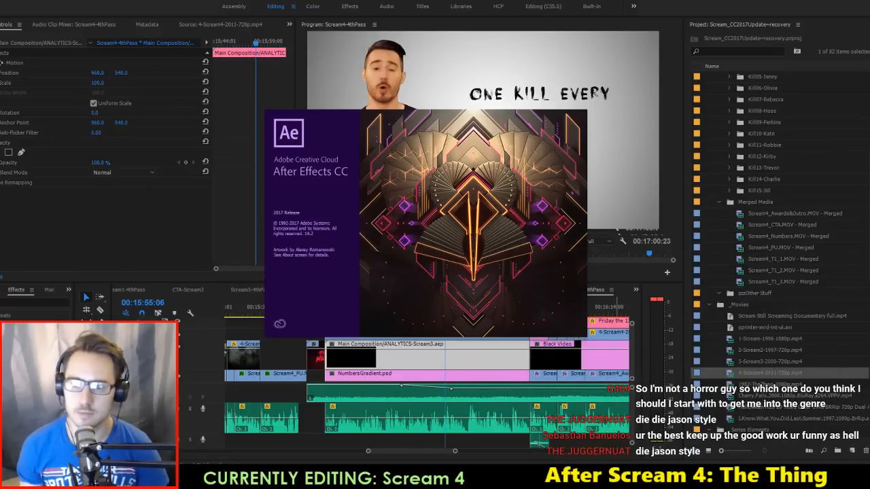
Step: Import the Main Composition from ANALYTICS-Scream4.aep into the project's GFX bin
scroll(781, 220, "up", 4)
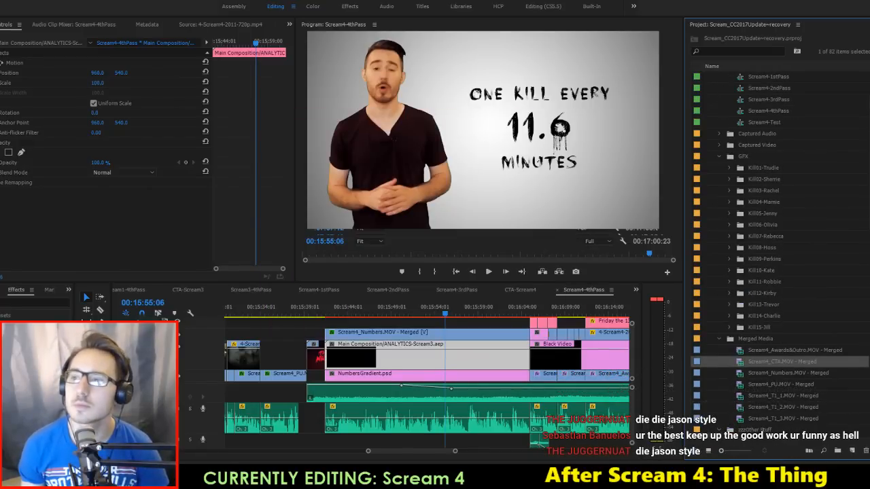
left_click_drag(836, 175, 743, 157)
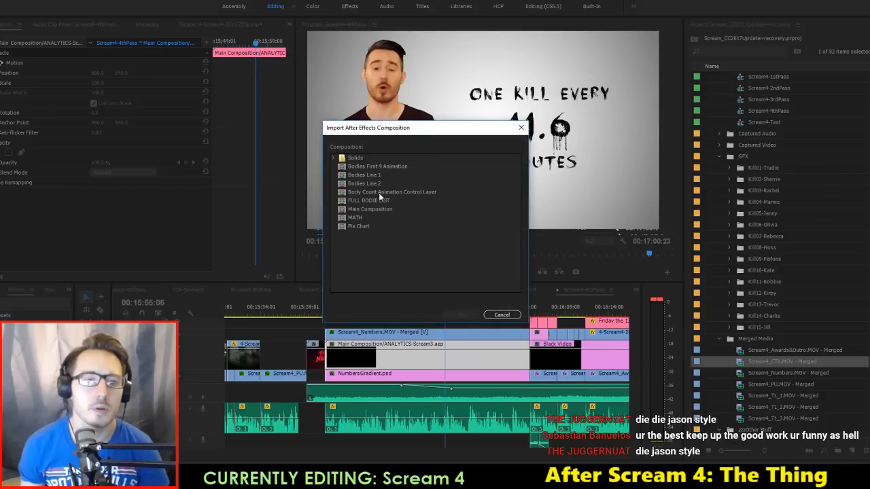
left_click(371, 209)
left_click(461, 315)
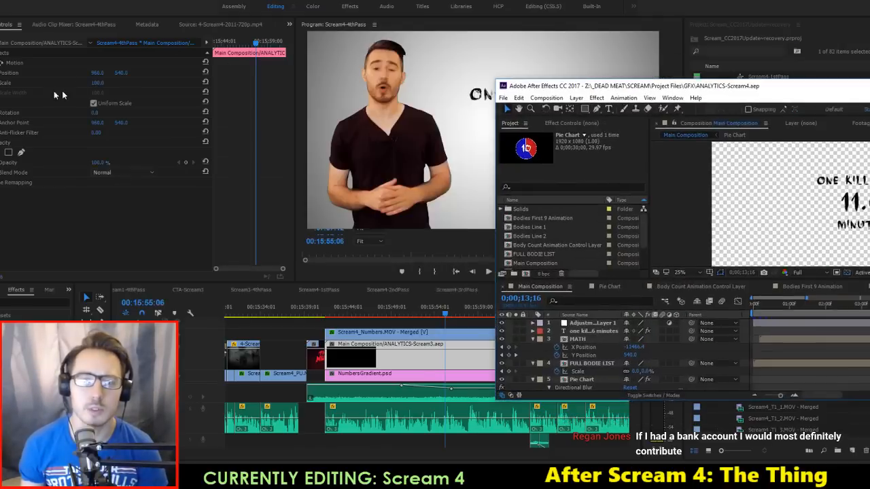
Step: Reposition and enlarge the After Effects window showing ANALYTICS-Scream4.aep and examine its Bodies Line 1 and Bodies Line 2 compositions
left_click_drag(55, 92, 1, 116)
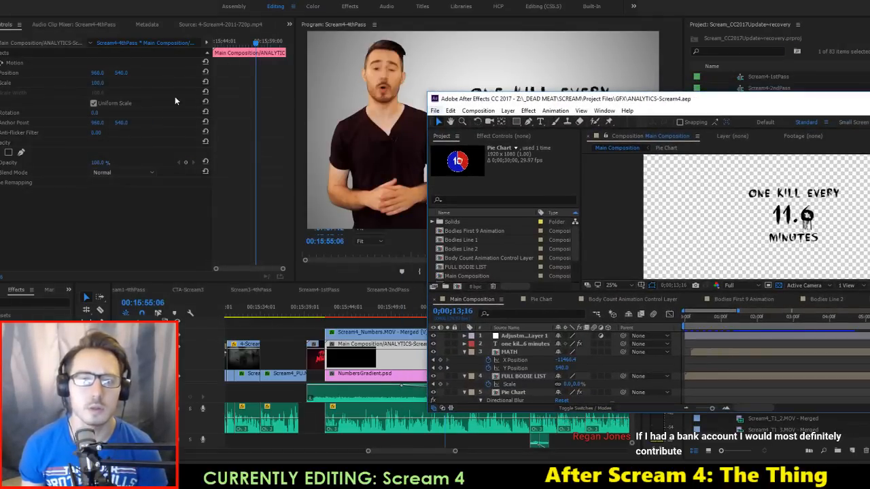
left_click_drag(822, 102, 371, 40)
left_click(30, 187)
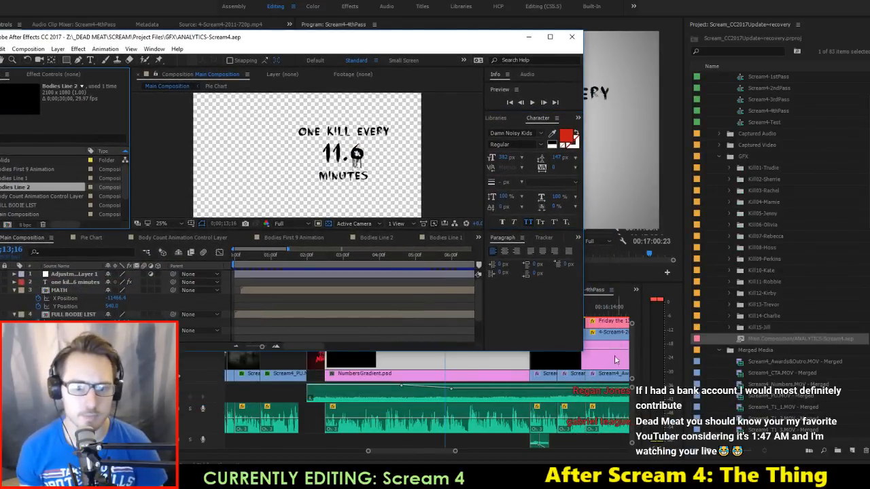
left_click_drag(582, 351, 671, 466)
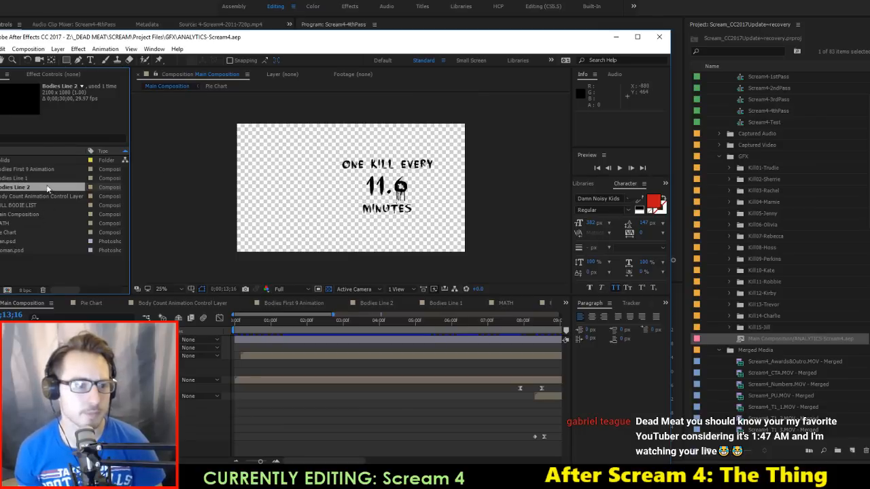
left_click(21, 179)
left_click(18, 187)
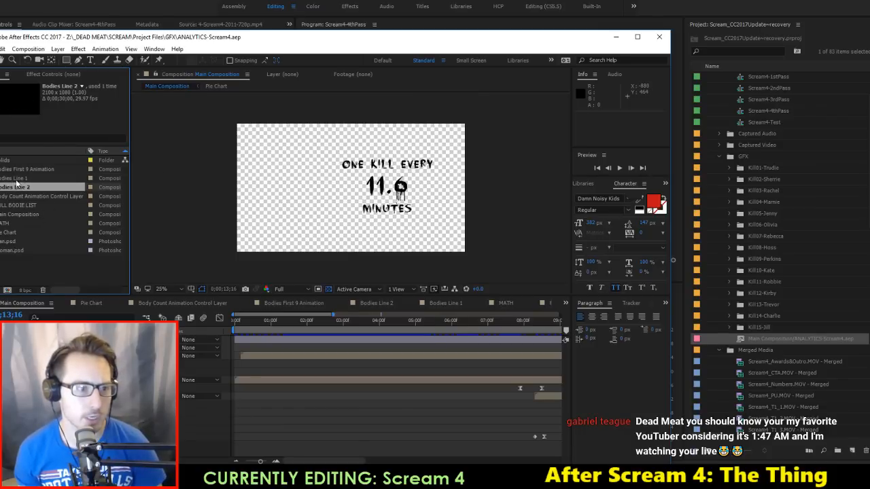
Step: Close After Effects and delete the imported Main Composition/ANALYTICS-Scream4.aep from the Premiere project's GFX bin
left_click(659, 38)
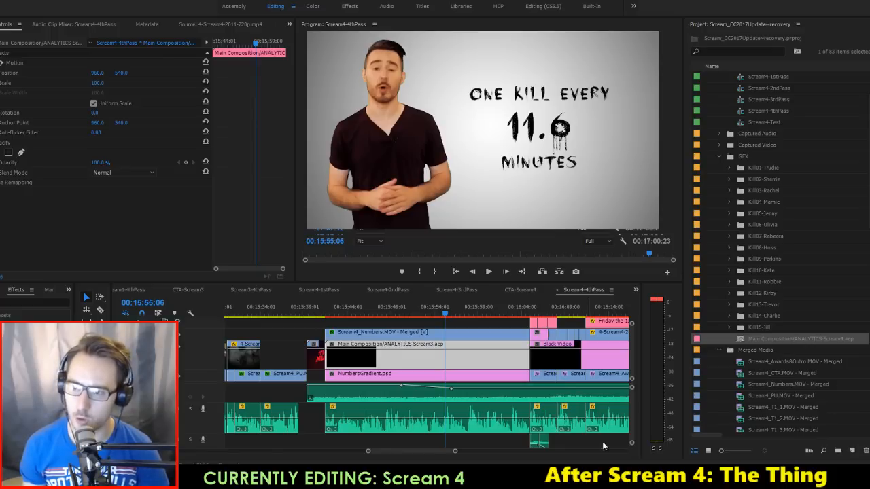
mouse_move(869, 2)
left_mouse_down()
mouse_move(505, 1)
mouse_move(557, 1)
mouse_move(493, 12)
mouse_move(427, 4)
mouse_move(488, 4)
mouse_move(475, 4)
mouse_move(509, 26)
mouse_move(501, 14)
mouse_move(510, 4)
mouse_move(869, 1)
left_mouse_up()
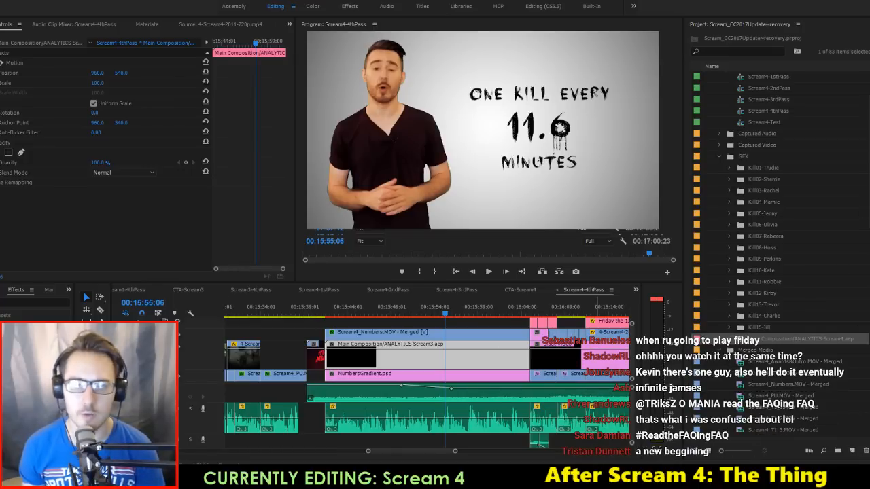
key("Delete")
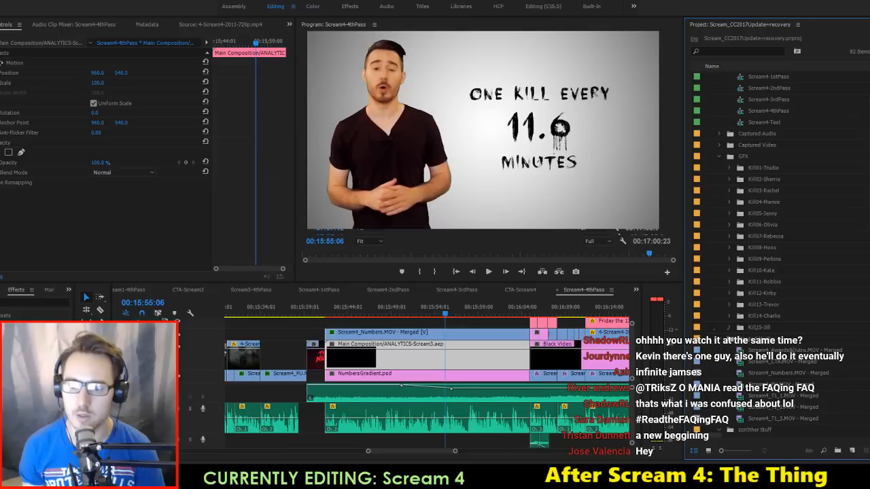
Step: Copy ANALYTICS-Ft13th-12.aep from the FRIDAY THE 13TH Project Files GFX folder into the SCREAM Project Files GFX folder
left_click_drag(869, 49, 426, 57)
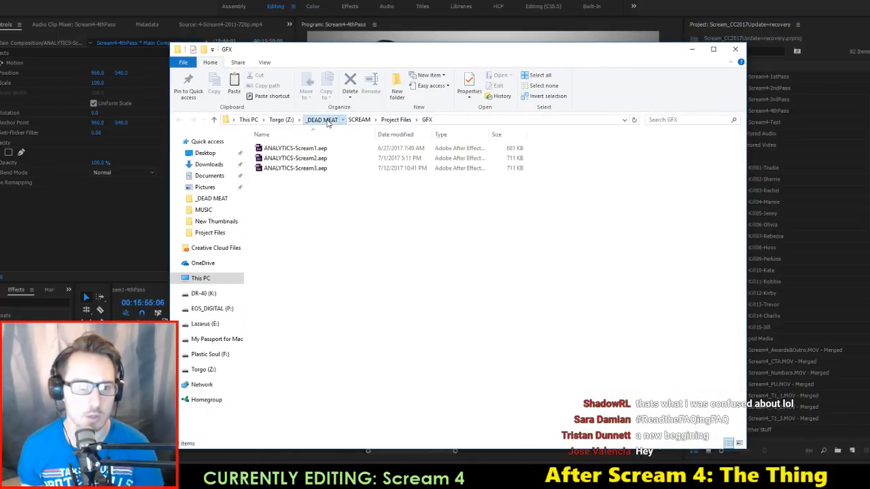
left_click(321, 119)
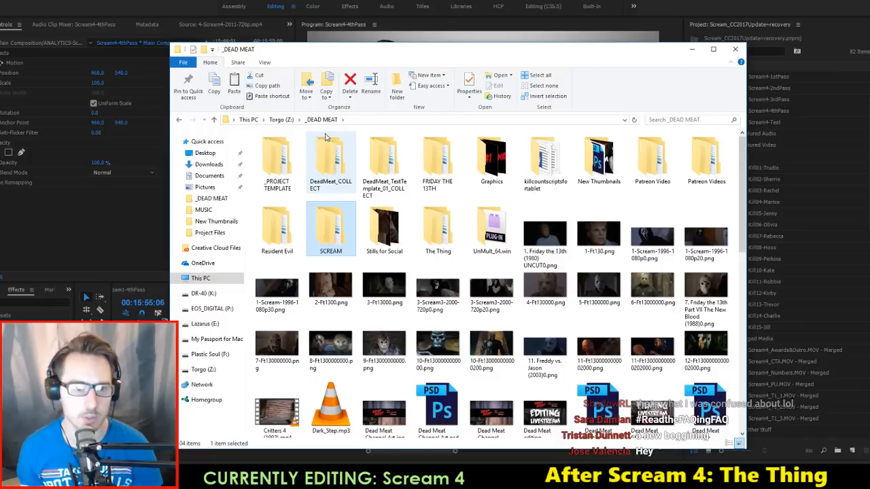
double_click(437, 163)
double_click(284, 158)
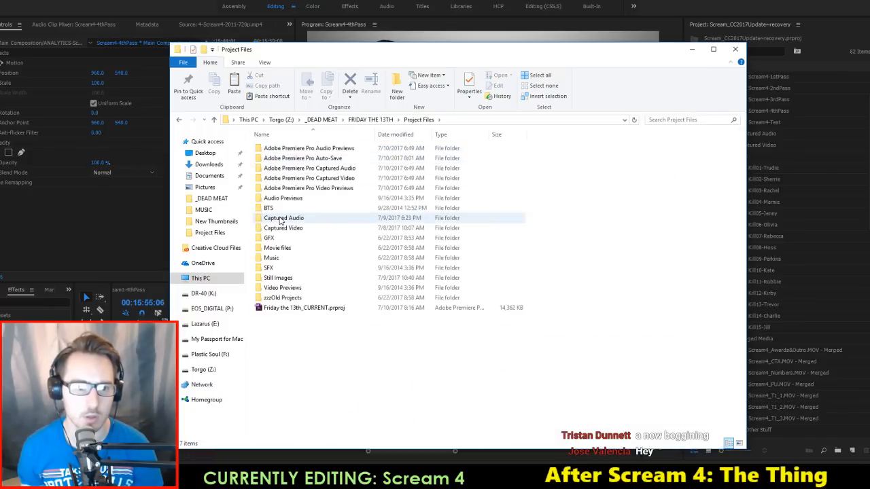
double_click(278, 244)
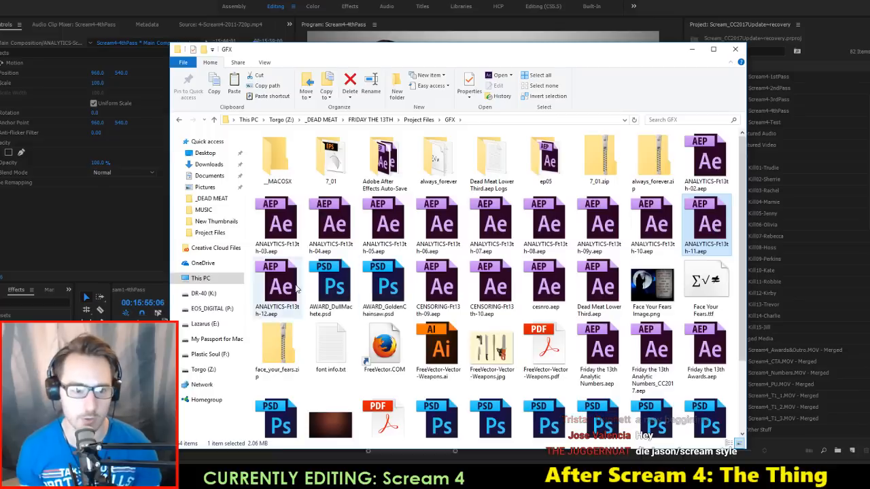
left_click(280, 287)
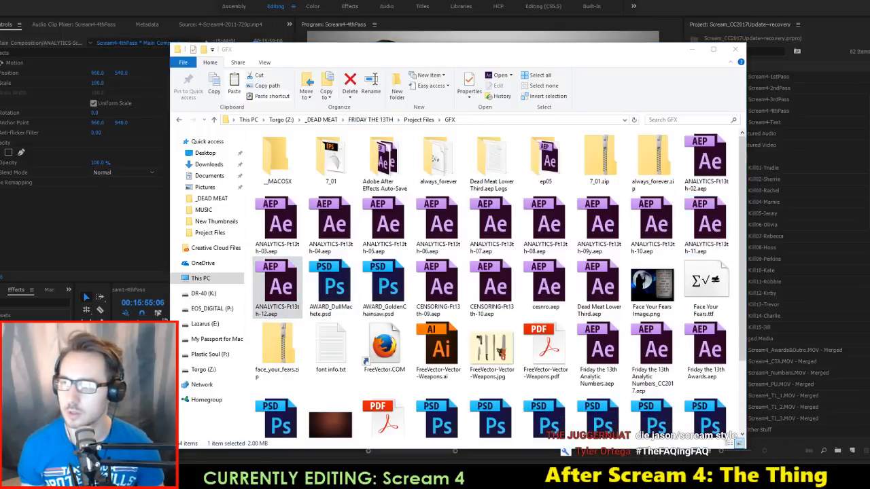
left_click_drag(869, 49, 427, 56)
key("ctrl+v")
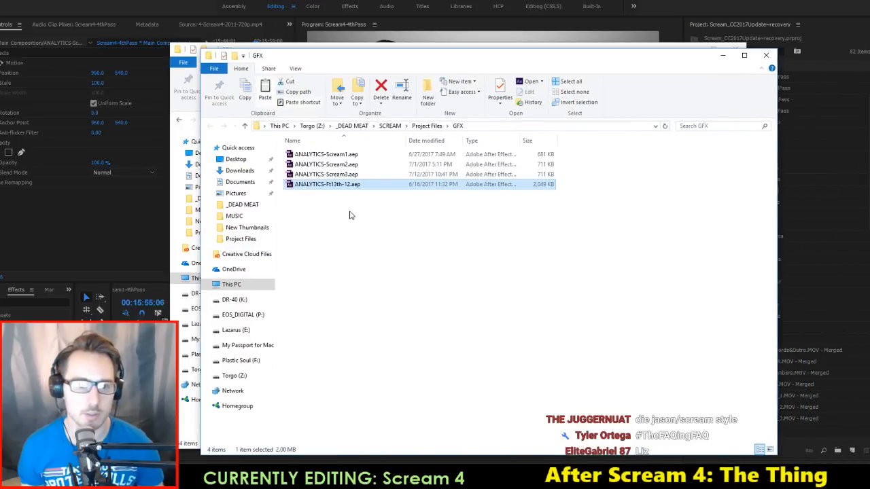
Step: Rename the copied ANALYTICS-Ft13th-12.aep file as ANALYTICS-Scream4.aep
left_click(336, 187)
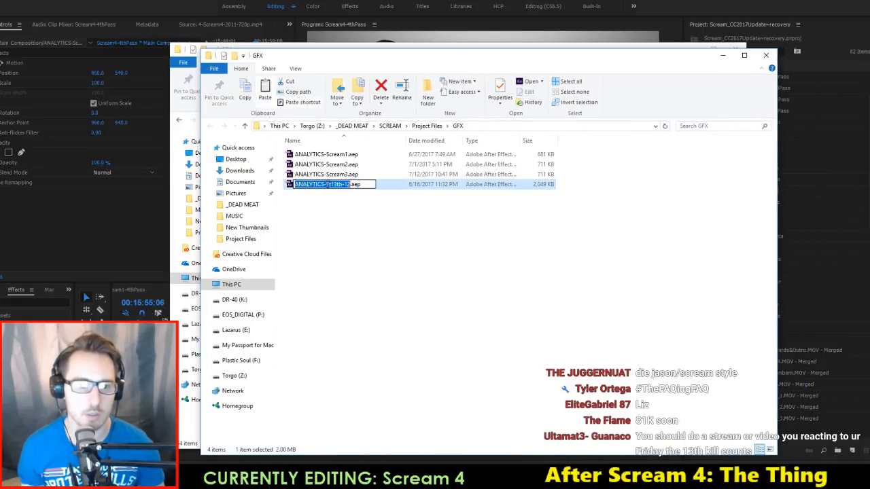
left_click(327, 185)
key("shift+Right")
key("shift+Right")
key("shift+Right")
key("shift+Right")
key("shift+Right")
key("shift+Right")
key("shift+Right")
key("shift+Right")
key("shift+Right")
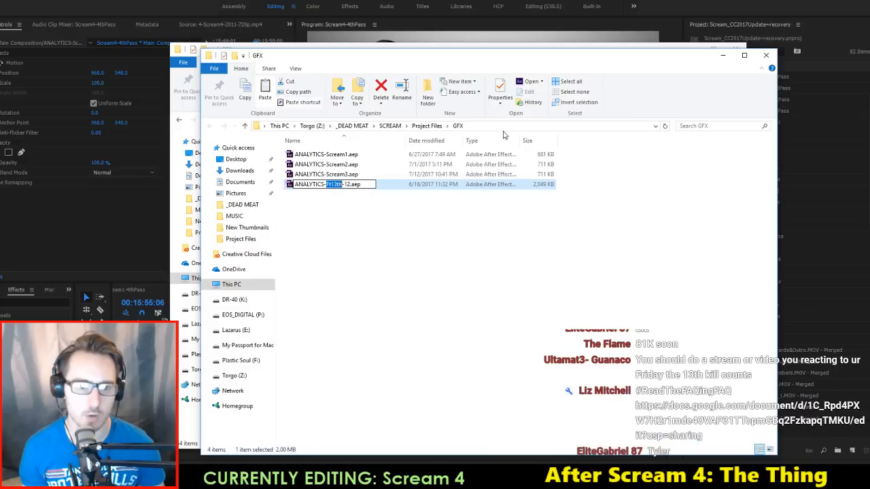
type("Scream4")
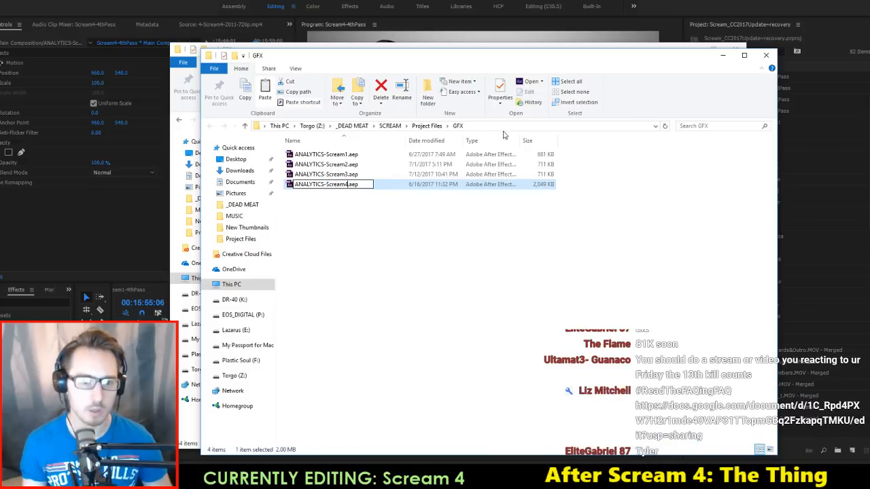
key("Return")
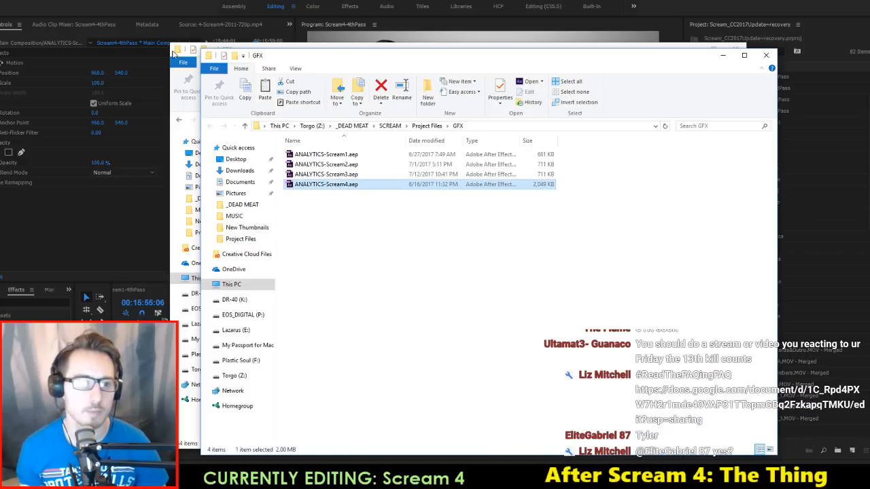
Step: Close the Friday the 13th folder window and open ANALYTICS-Scream4.aep in After Effects, accepting the missing-files warning
double_click(175, 50)
double_click(327, 184)
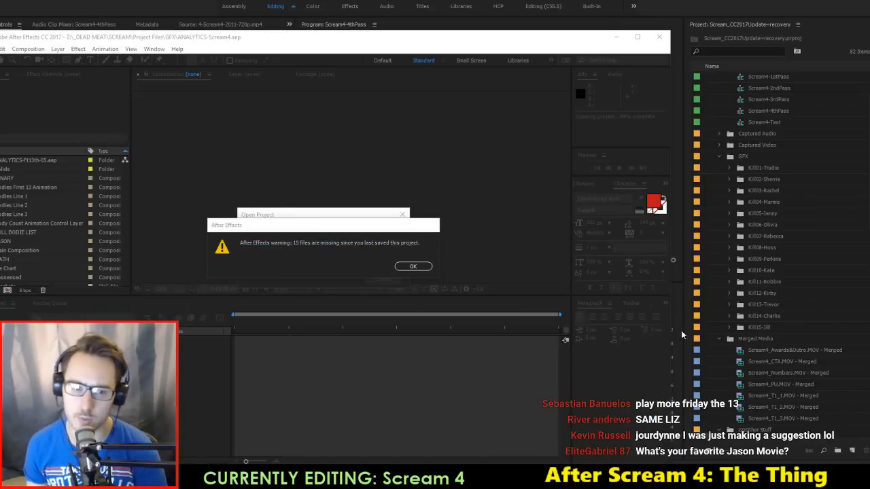
left_click(413, 267)
Step: Remove Snake PNG.png, the Machete image and the Friday the 13th DVD cover art PSD from the After Effects project
left_click(30, 224)
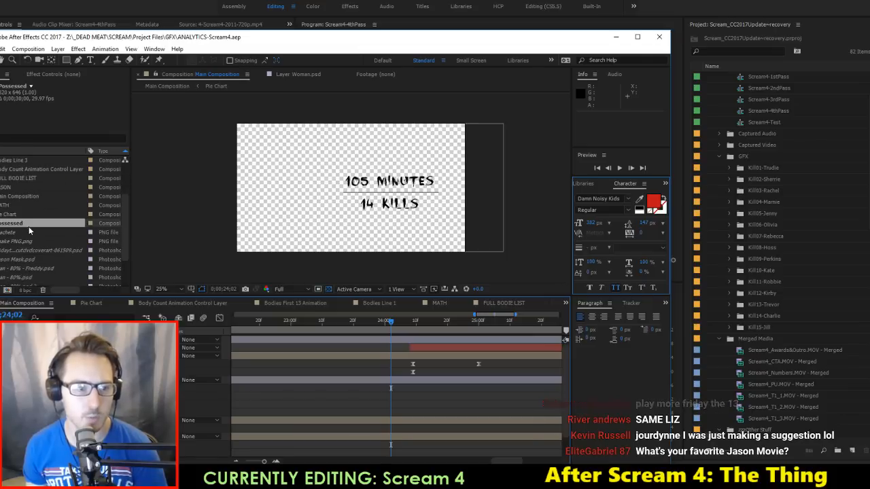
scroll(29, 232, "down", 3)
left_click(17, 197)
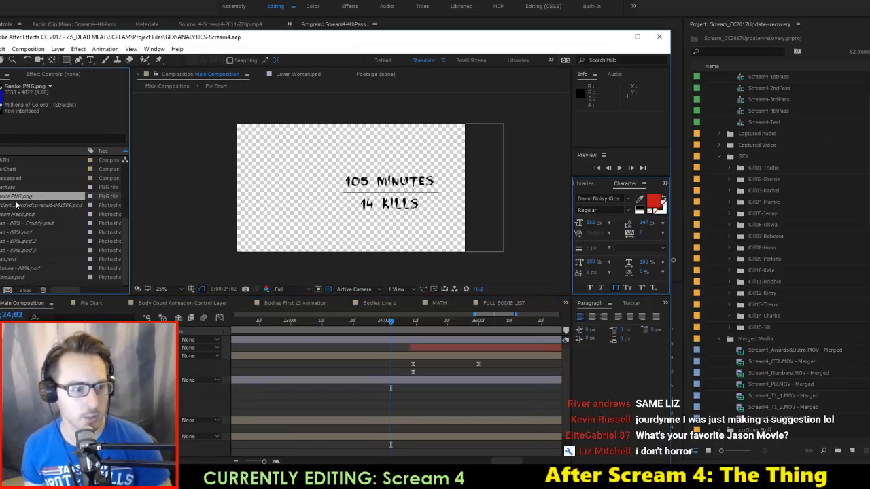
key("Delete")
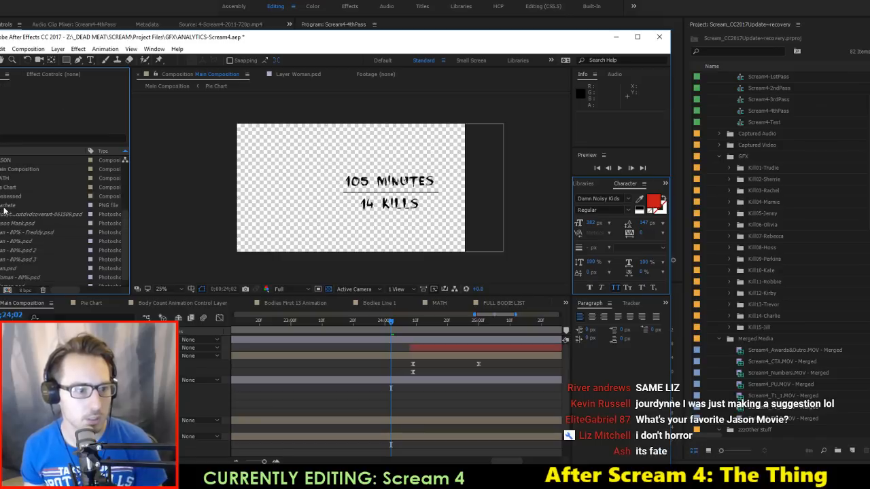
left_click(5, 206)
key("Delete")
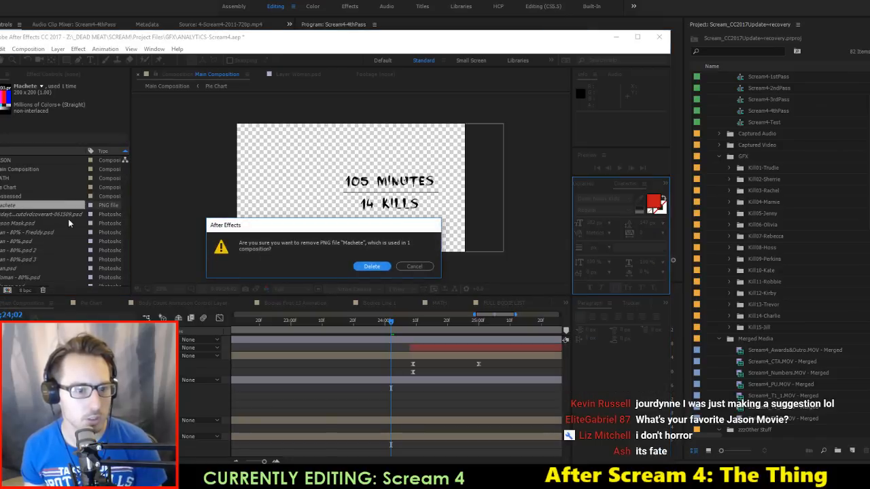
left_click(373, 268)
left_click(33, 214)
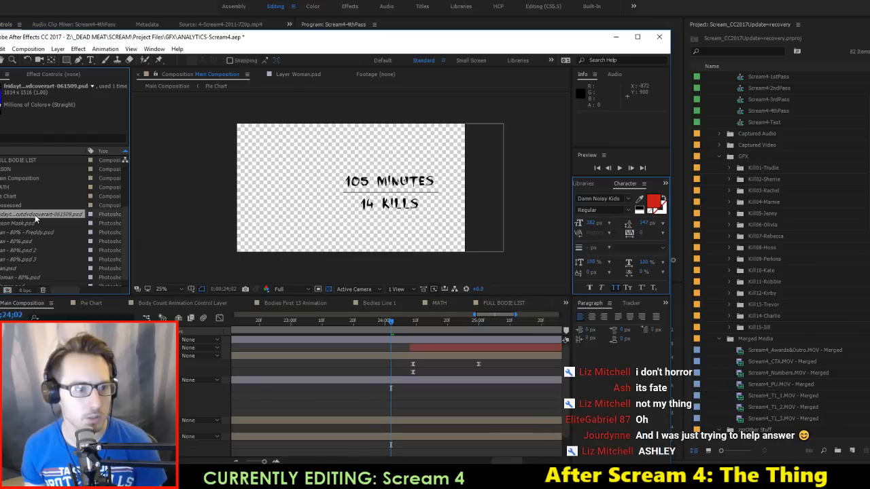
key("Delete")
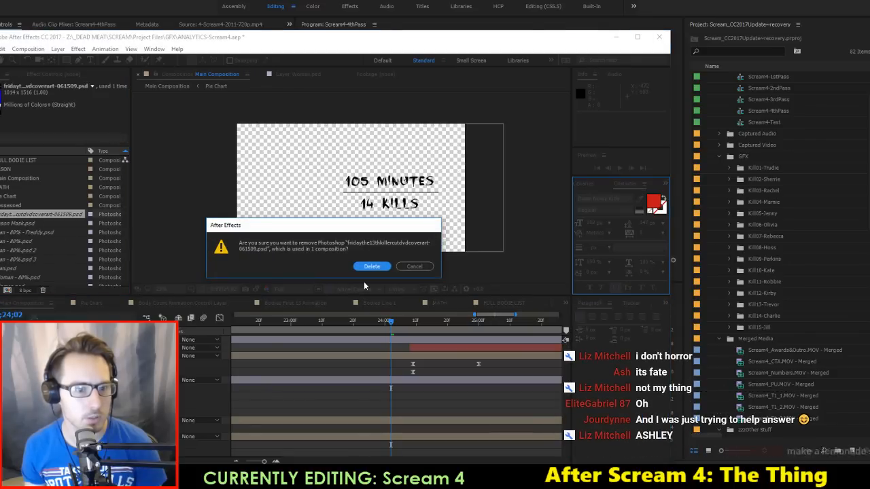
key("Return")
Step: Open the Bodies Line 1 composition from the project items
left_click(31, 268)
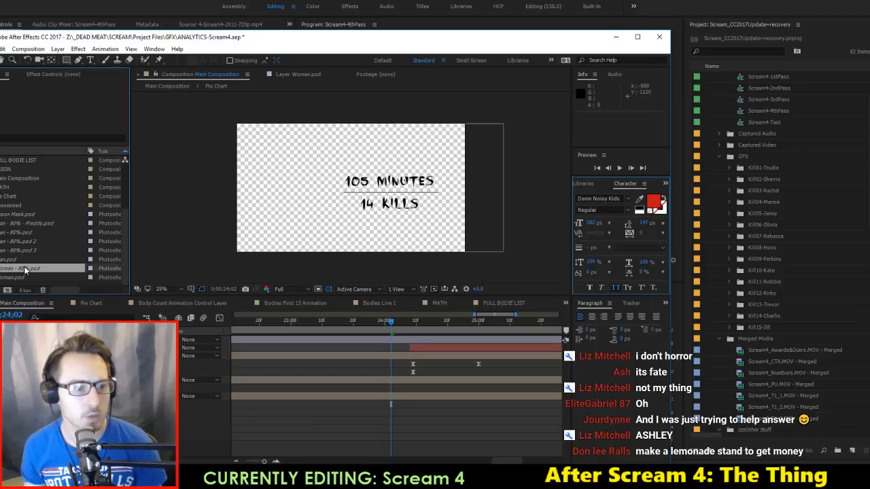
scroll(13, 176, "up", 3)
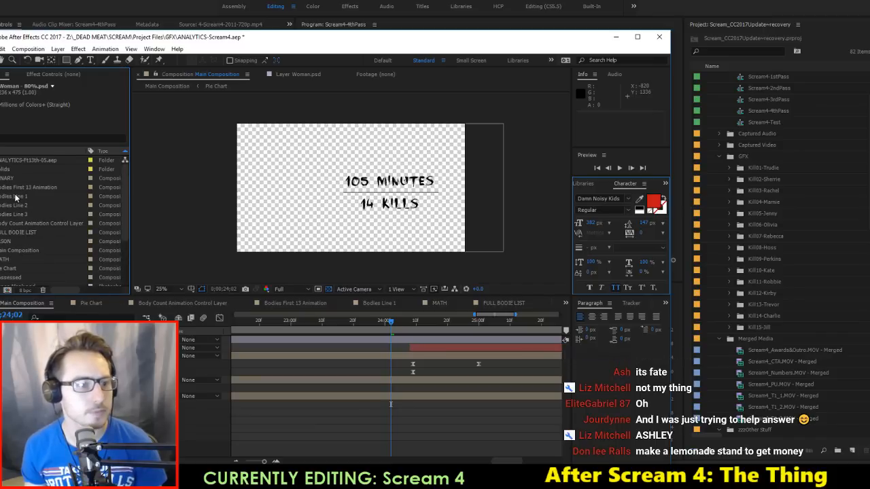
double_click(21, 195)
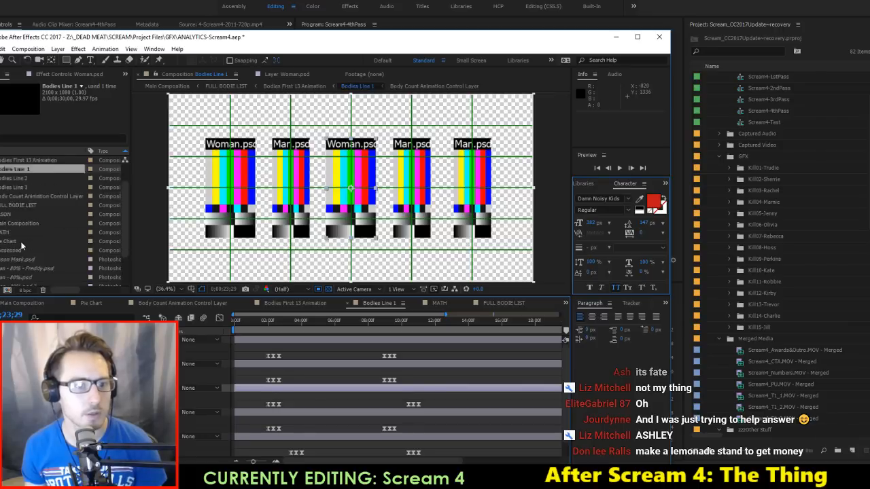
Step: Open the file replacement dialog for the missing Woman.psd footage and place it clear of the project
scroll(22, 247, "down", 3)
right_click(19, 278)
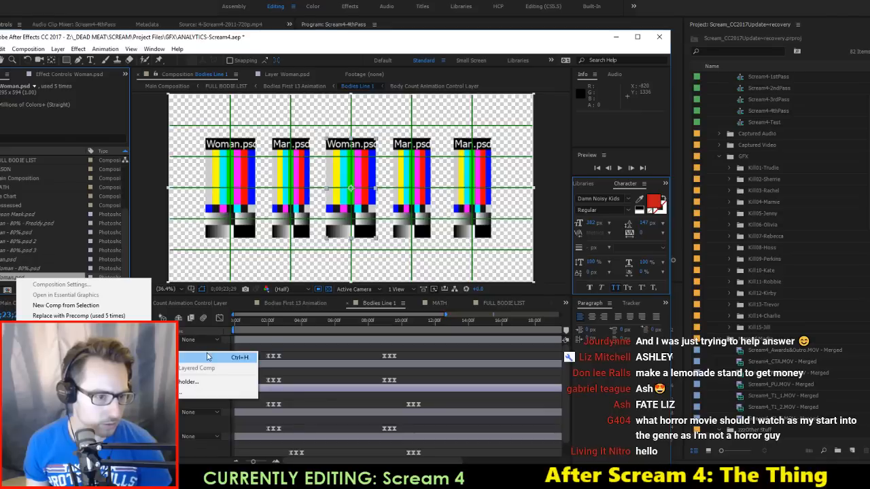
left_click(297, 276)
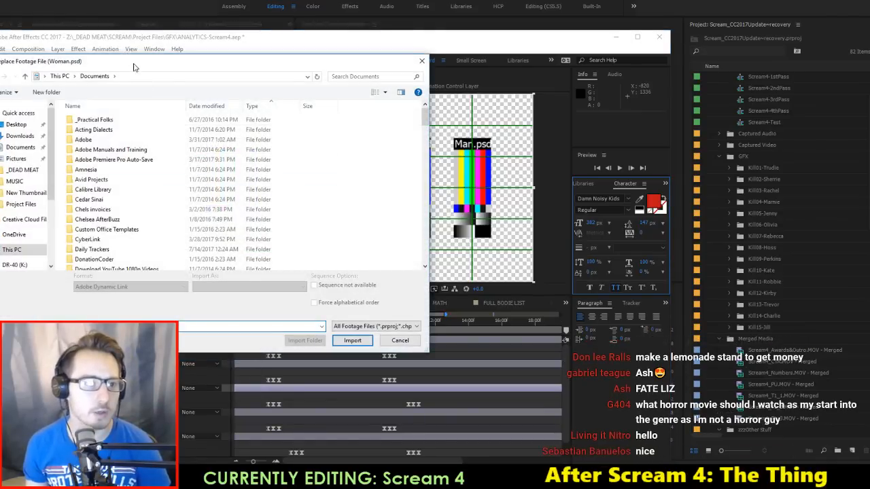
left_click_drag(202, 70, 522, 70)
scroll(429, 198, "down", 2)
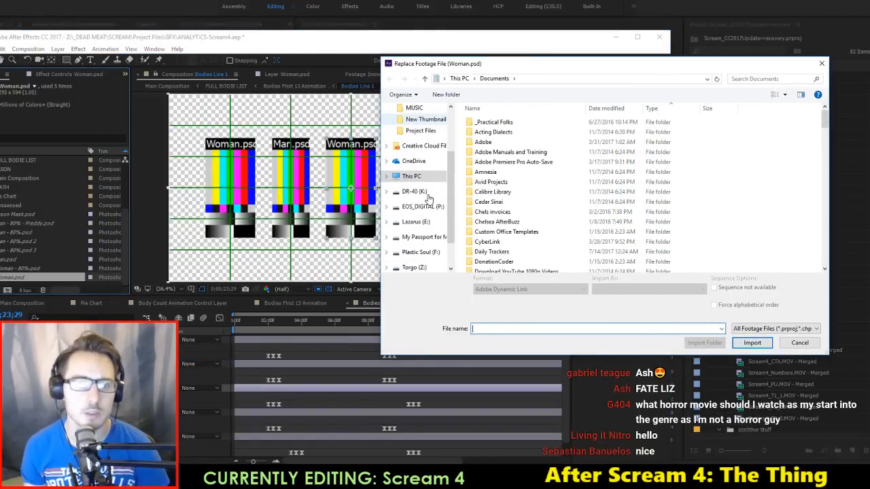
key("alt+Tab")
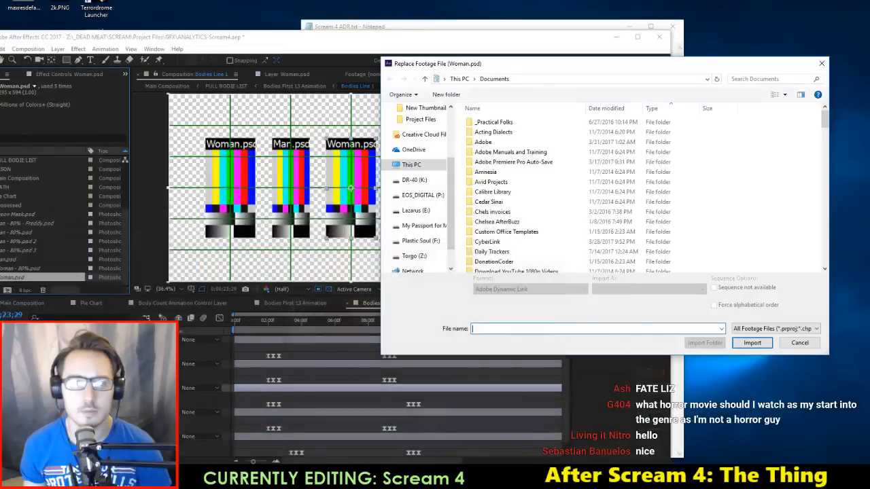
key("alt+Tab")
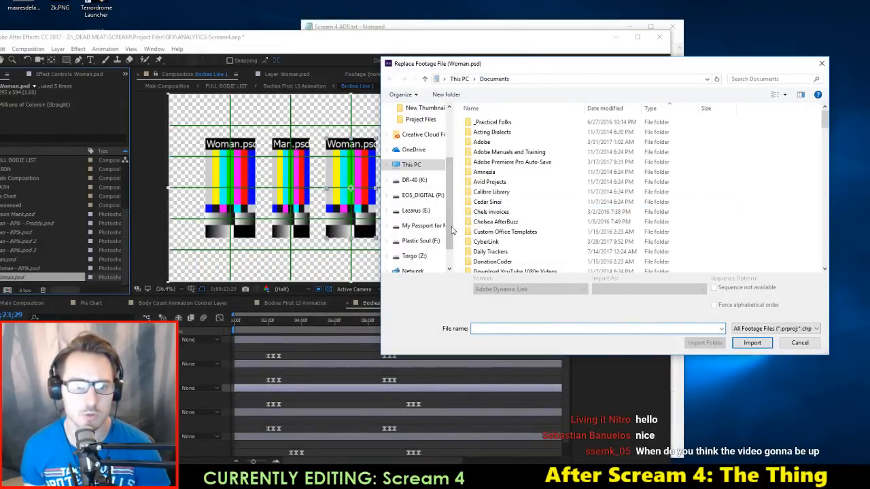
Step: Browse to the _DEAD MEAT folder on the Torgo (Z:) drive
scroll(412, 194, "down", 2)
left_click(414, 218)
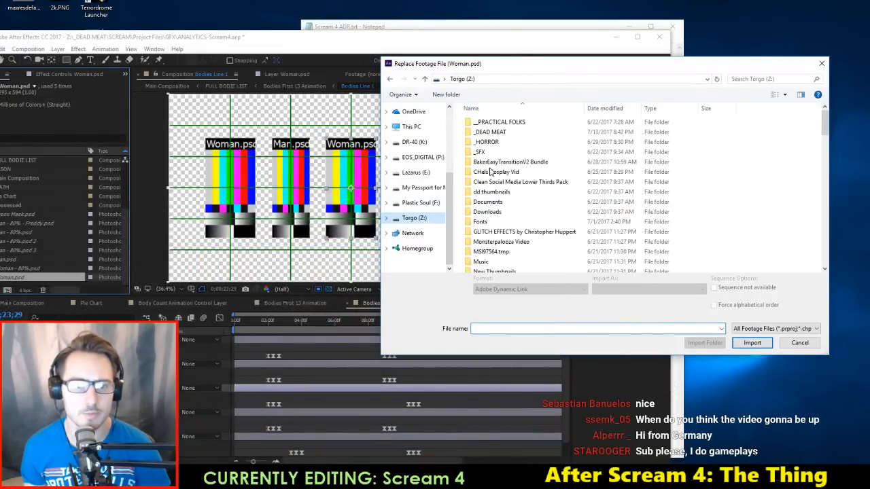
double_click(490, 132)
scroll(554, 189, "down", 2)
scroll(554, 189, "down", 10)
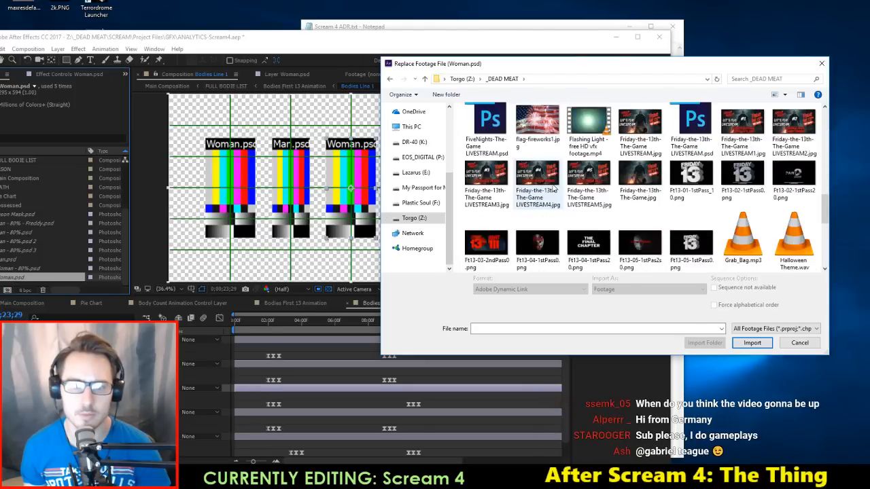
scroll(554, 189, "up", 9)
scroll(554, 185, "up", 3)
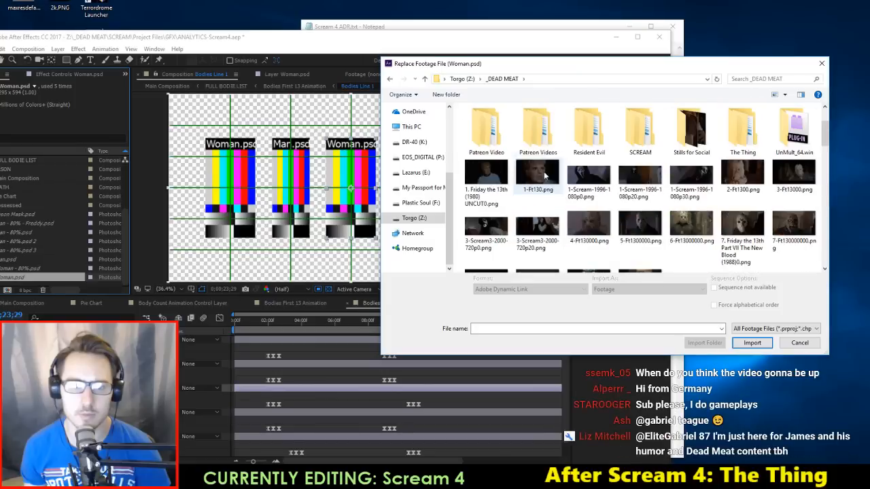
double_click(692, 133)
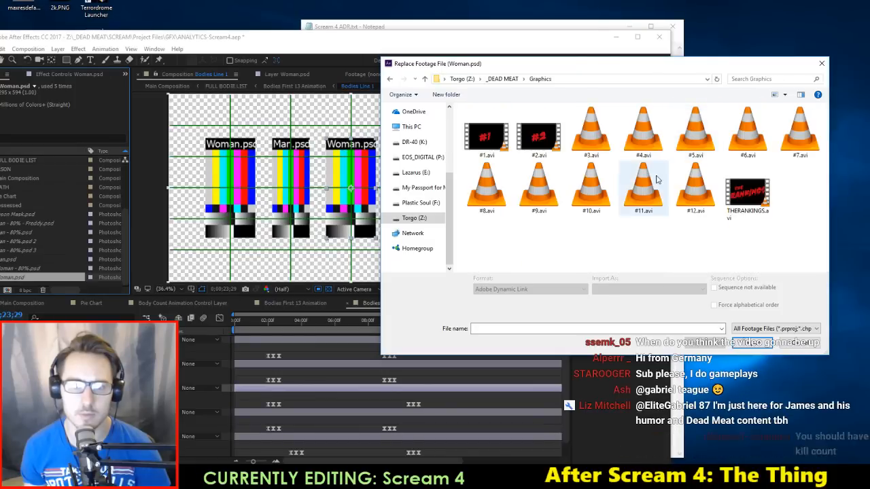
key("alt+Left")
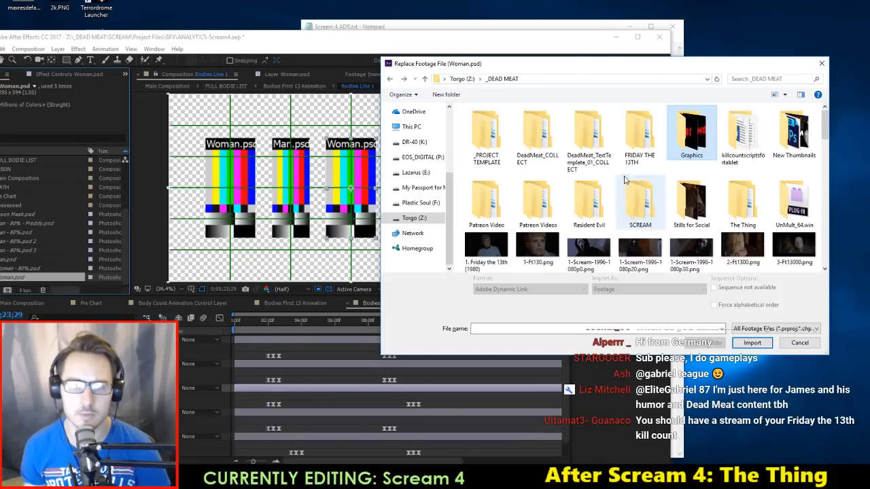
Step: Relink the footage to Woman.psd in the FRIDAY THE 13TH Project Files GFX folder and acknowledge the missing-items message
double_click(639, 139)
double_click(518, 133)
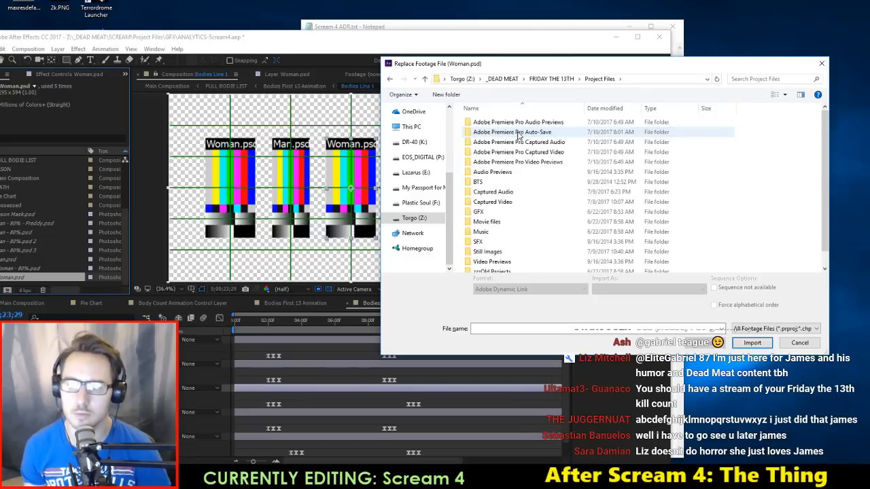
scroll(524, 197, "down", 1)
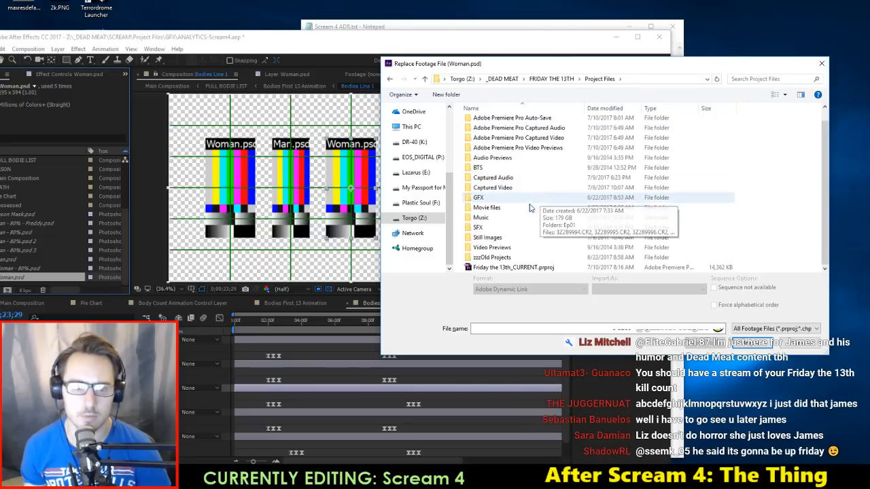
double_click(499, 238)
scroll(705, 224, "down", 1)
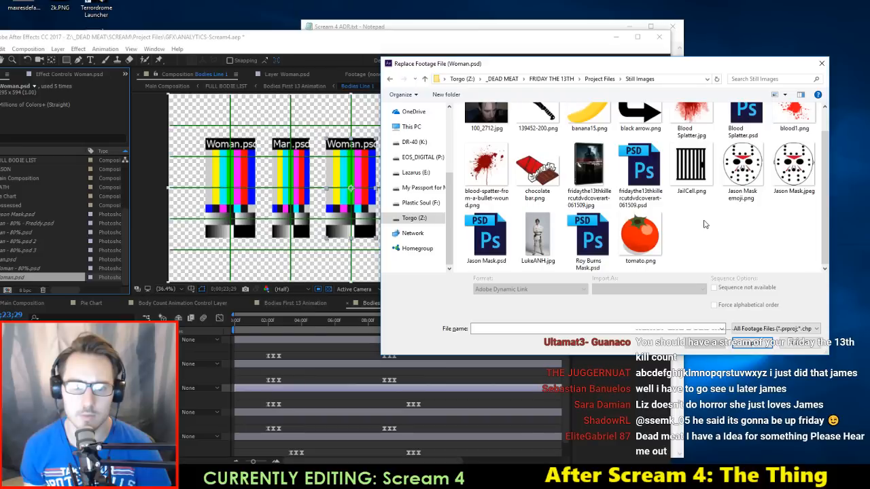
key("alt+Left")
double_click(510, 212)
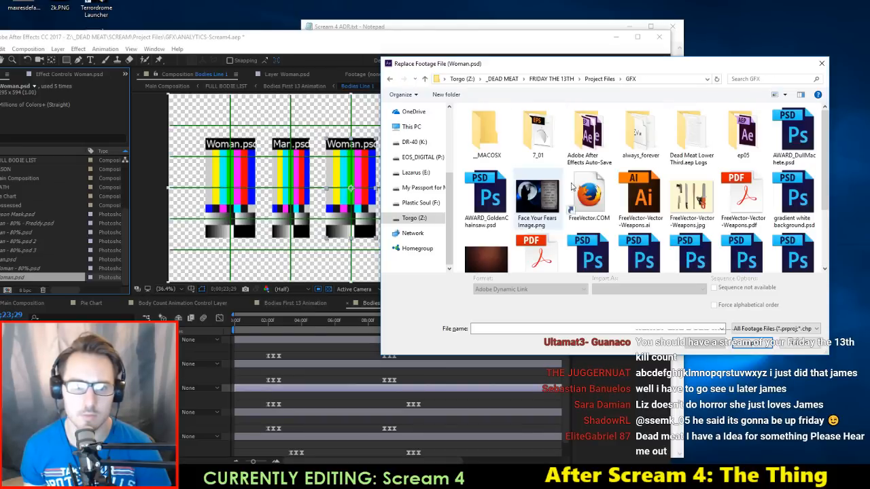
scroll(576, 180, "down", 1)
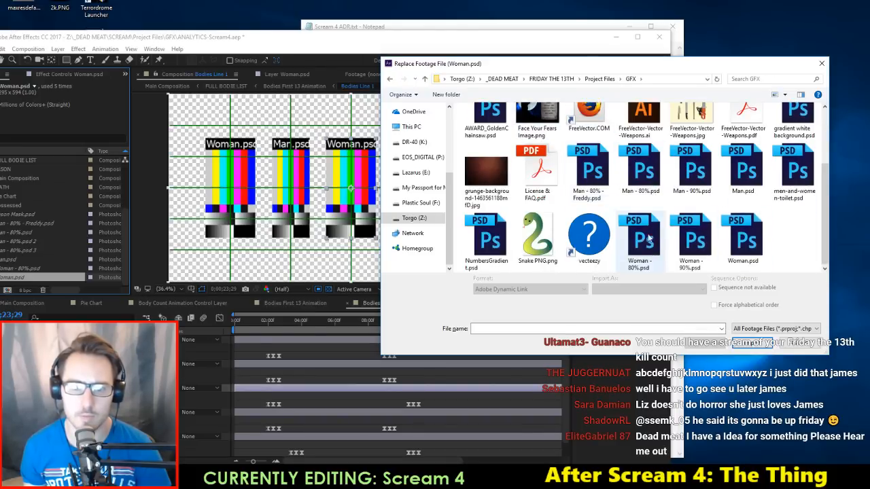
double_click(742, 221)
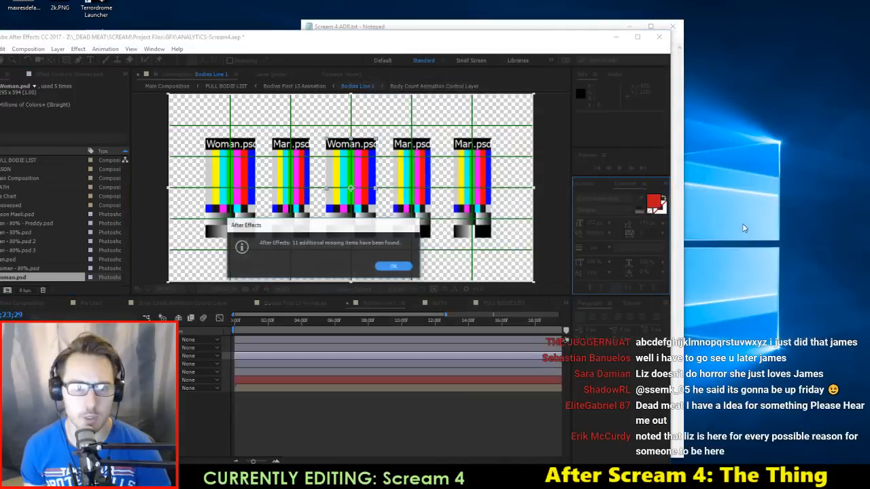
left_click(394, 266)
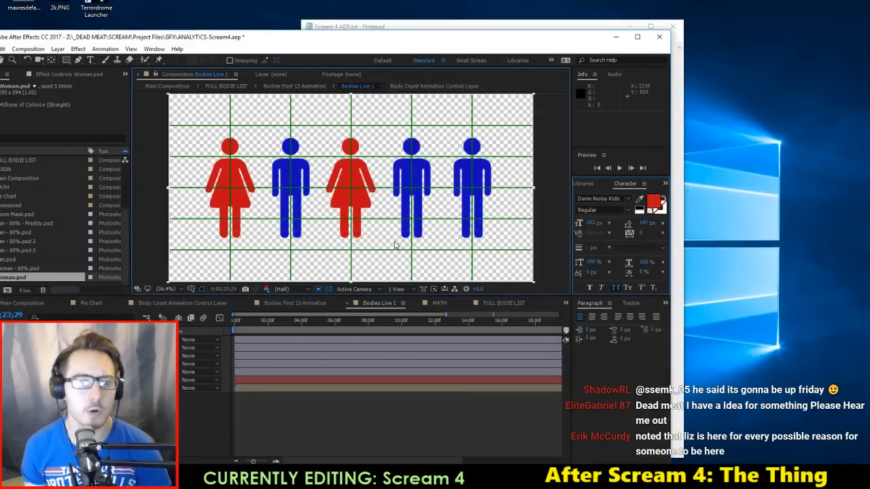
Step: Open the FULL BODIE LIST composition to examine the arrangement of the body figures
left_click_drag(307, 49, 288, 28)
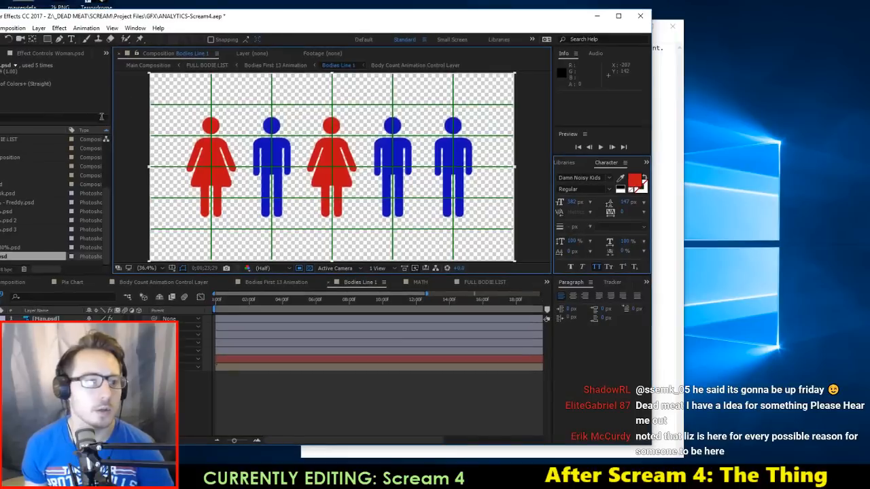
double_click(6, 140)
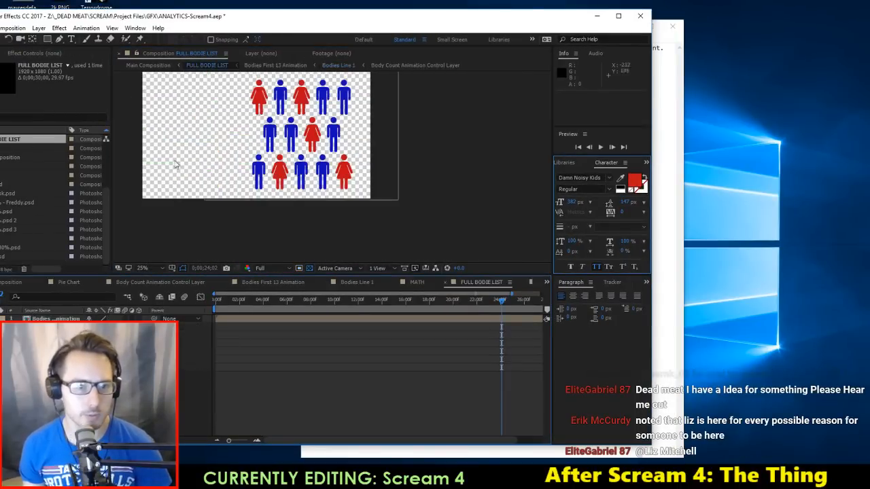
scroll(27, 170, "up", 3)
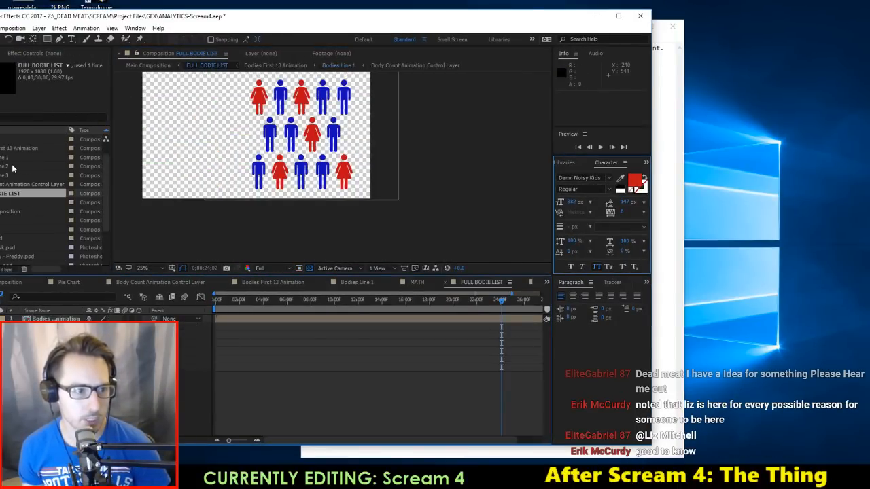
Step: Open the Bodies Line 2 composition and move its first man onto the outer vertical guide at position 356, 540
left_click(4, 167)
double_click(4, 168)
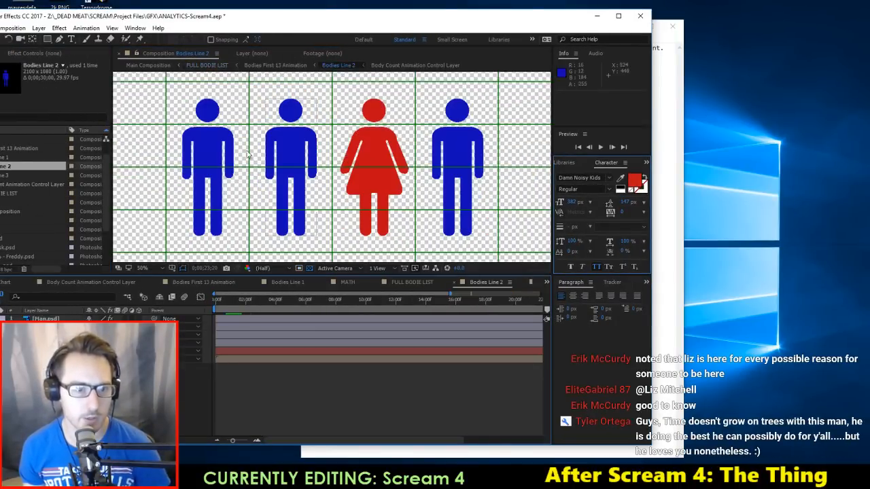
left_click_drag(210, 160, 170, 153)
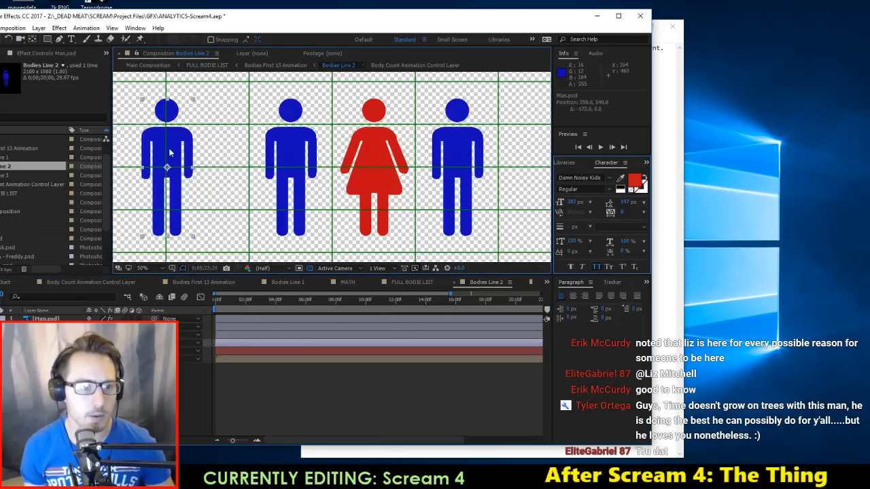
Step: Open the Bodies Line 1 composition and briefly check the Numbers segment in Premiere Pro before returning to After Effects
double_click(6, 157)
left_click_drag(423, 19, 466, 16)
key("alt+Tab")
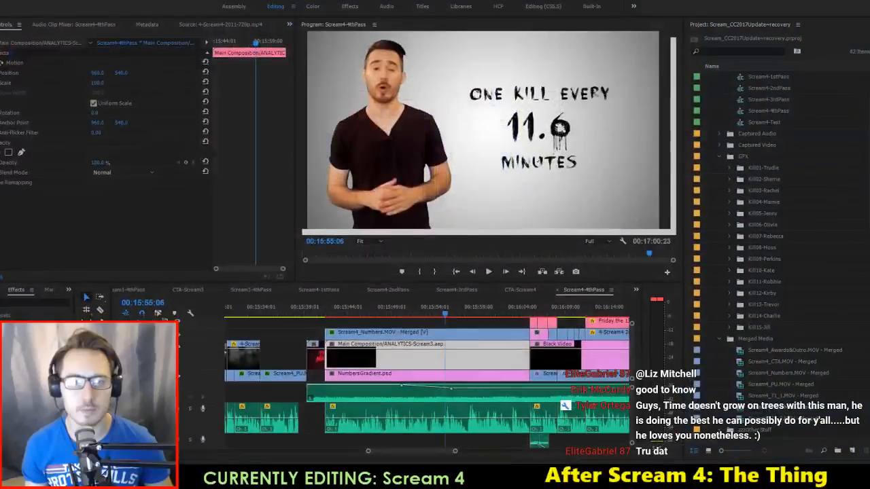
key("alt+Tab")
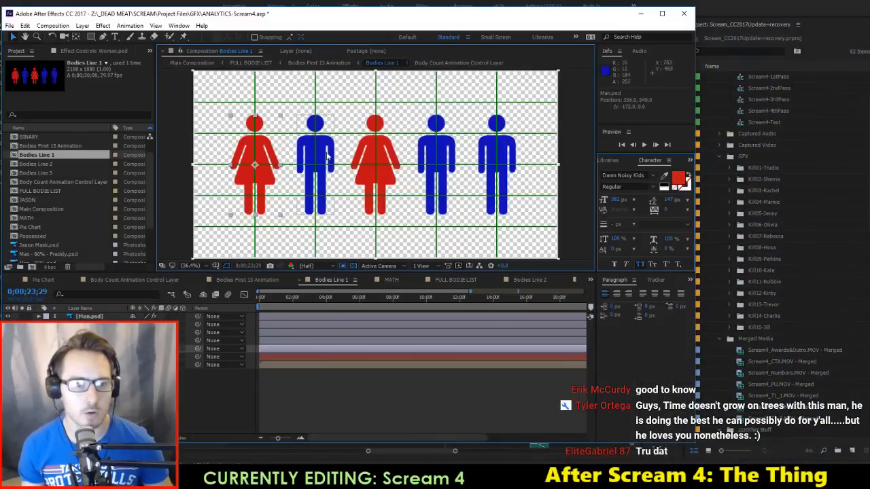
Step: Replace the second figure in Bodies Line 1, a man, with a duplicate of the first woman at position 700.5, 540
left_click(325, 154)
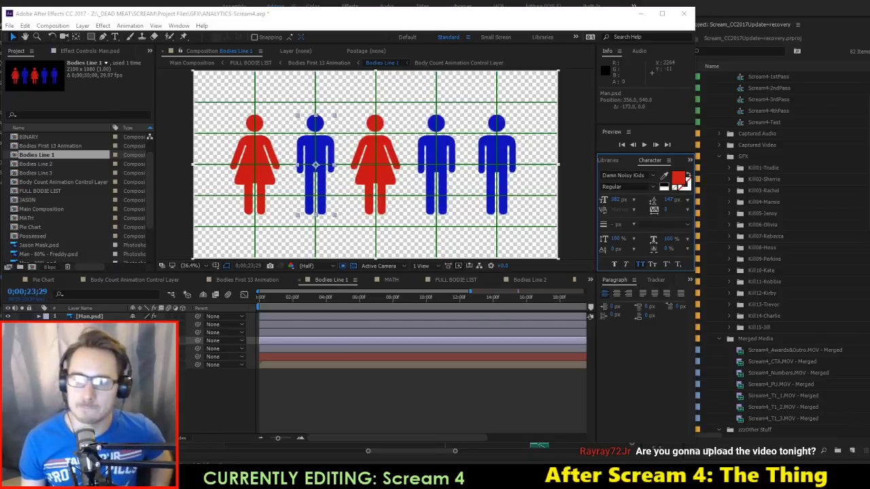
left_click(312, 150)
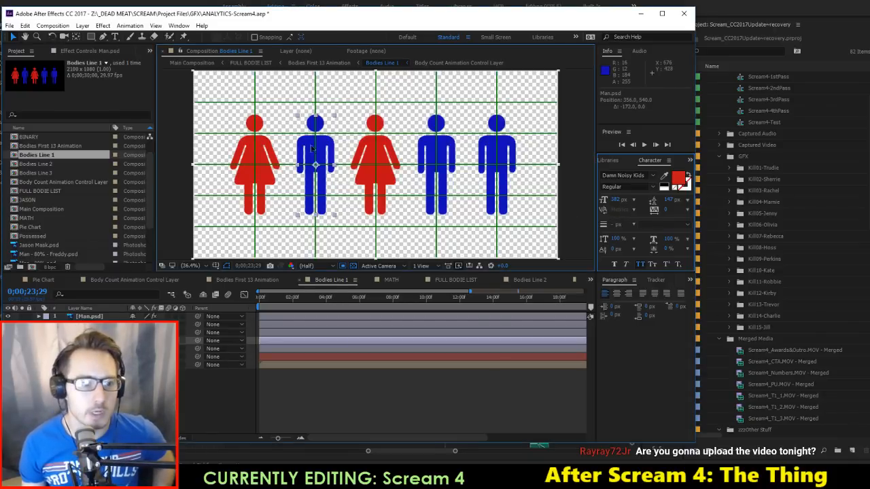
left_click(95, 349)
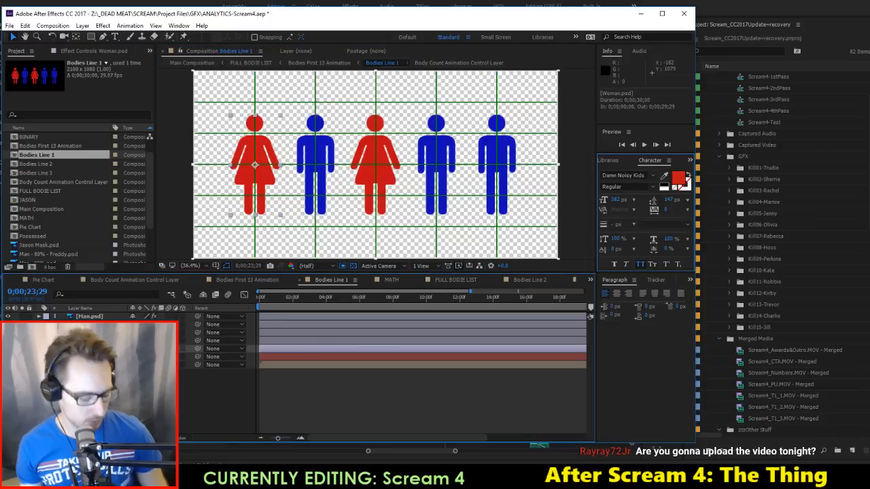
key("ctrl+d")
left_click(95, 341)
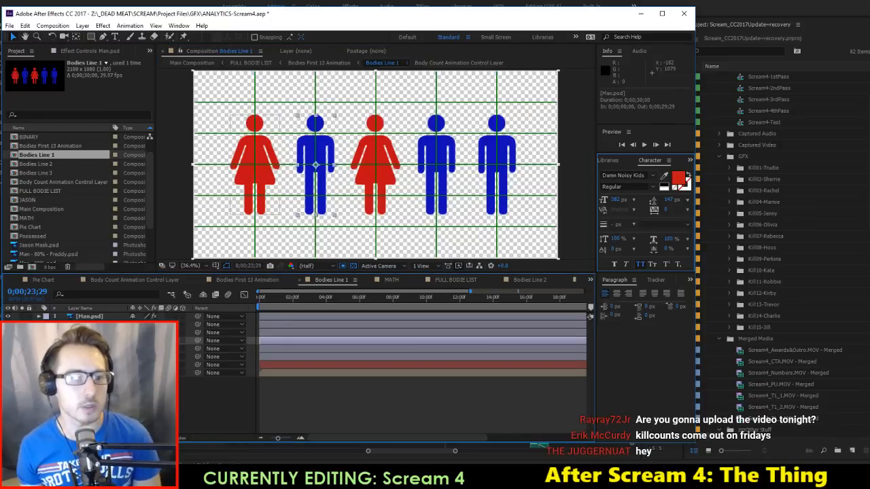
key("Delete")
left_click(95, 348)
left_click(255, 210)
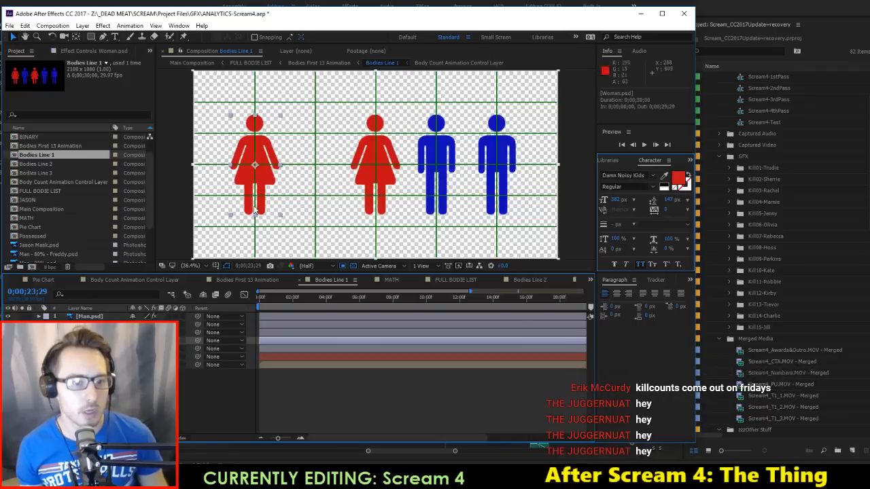
left_click_drag(266, 158, 326, 148)
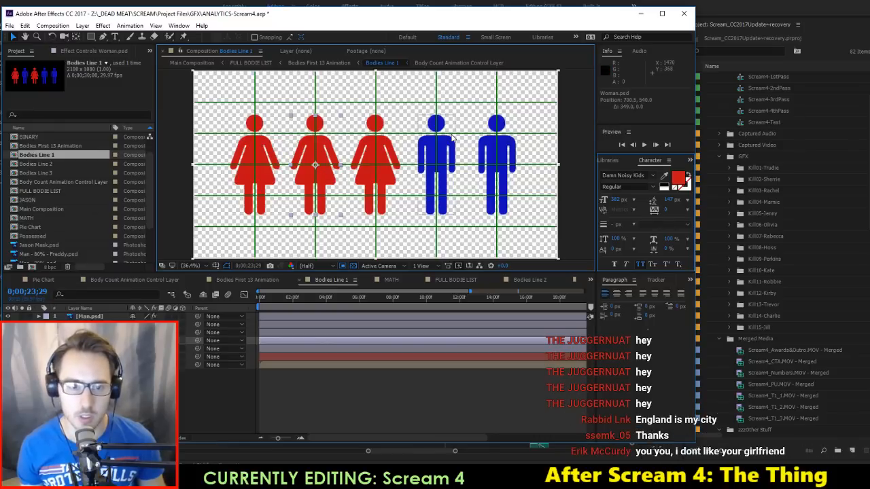
Step: Replace the fourth figure, a man, with a duplicate of the third woman centred on the same guide
key("ctrl+d")
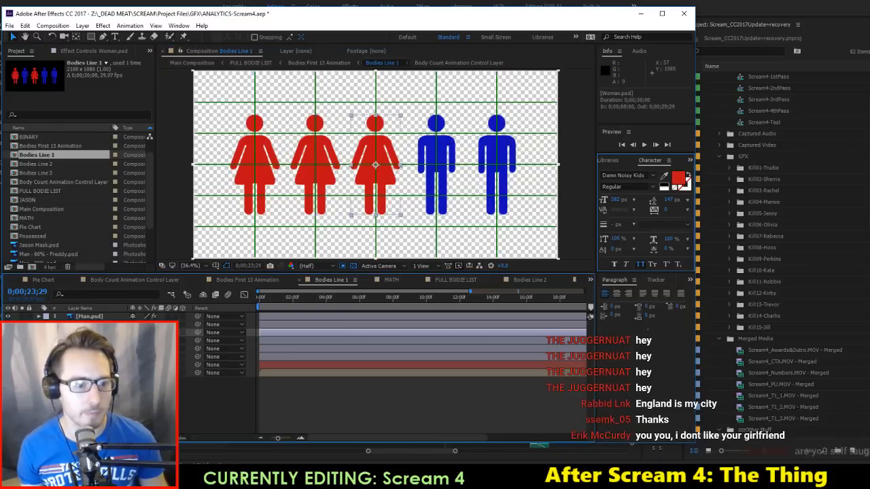
left_click(383, 146)
left_click_drag(383, 147, 443, 147)
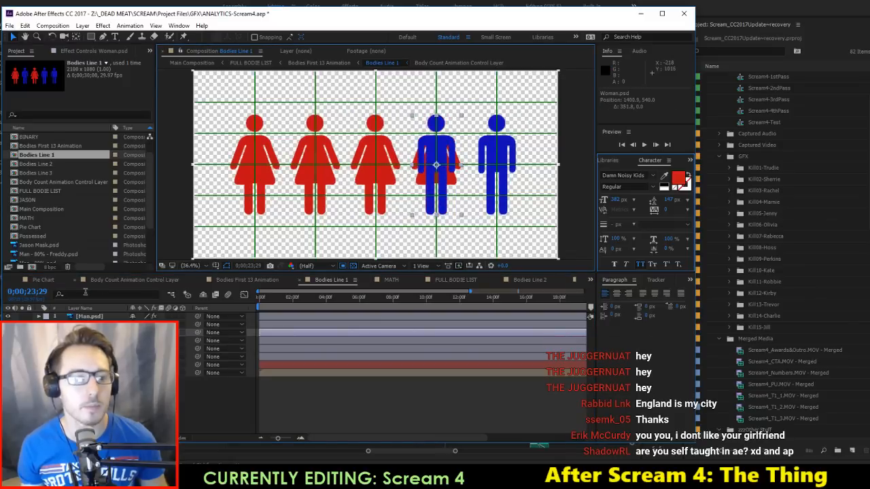
key("Delete")
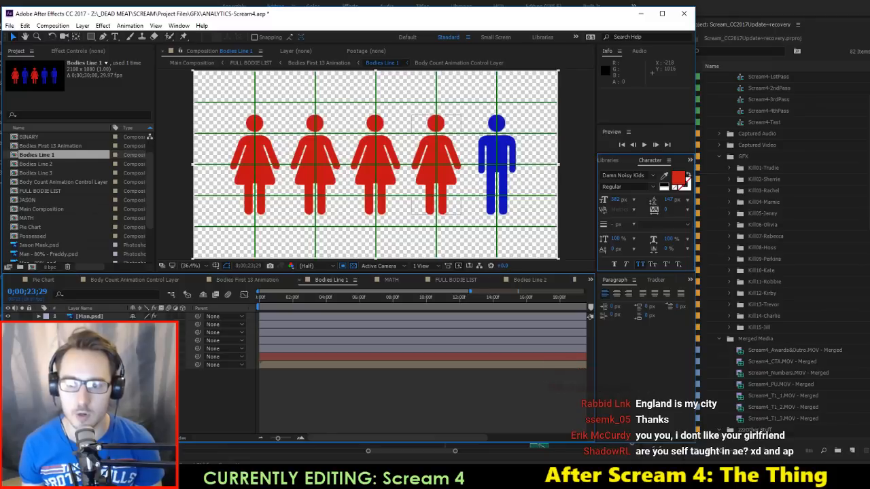
Step: Replace the fifth figure in Bodies Line 1, a man, with a duplicate of the fourth woman centred on the same guide
left_click(447, 152)
key("ctrl+d")
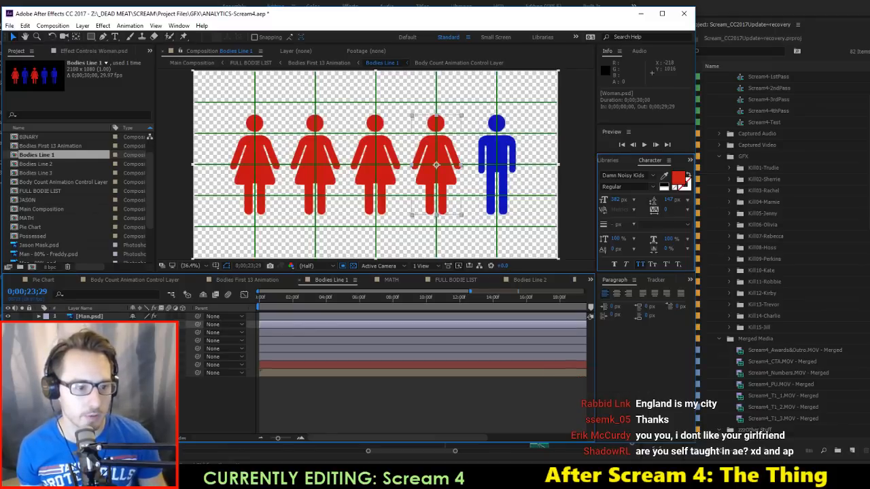
left_click_drag(447, 153, 507, 154)
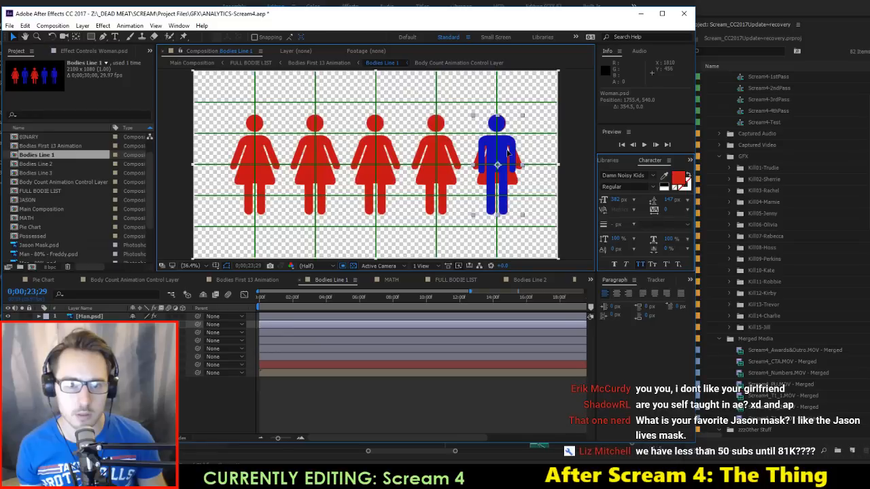
left_click(87, 317)
key("Delete")
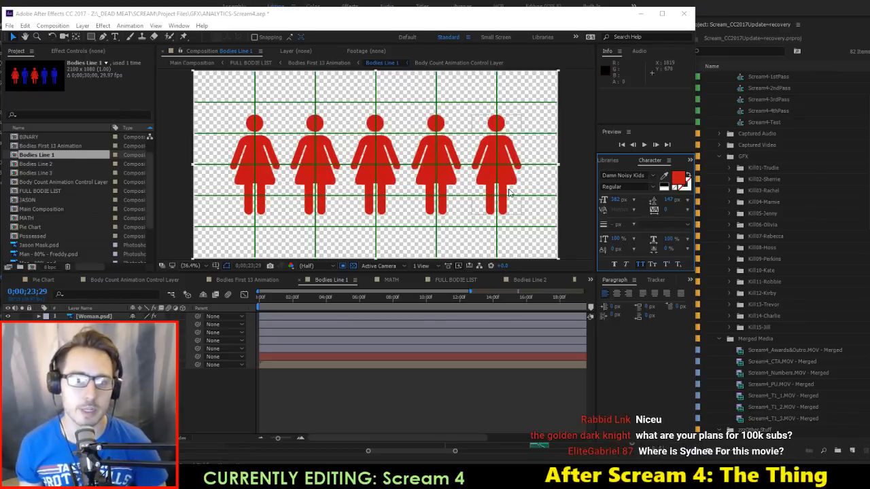
Step: In Bodies Line 2, duplicate the woman twice and place the copies on the first and second vertical guides
double_click(37, 164)
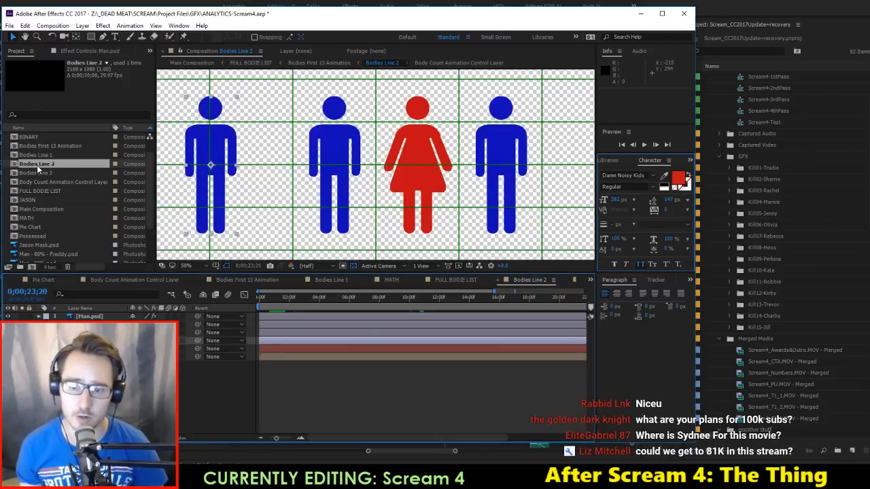
left_click(89, 324)
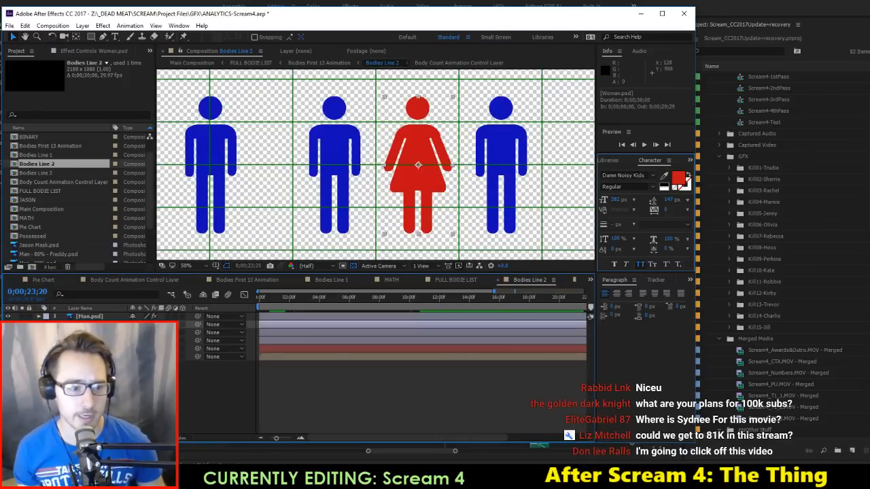
key("ctrl+d")
left_click_drag(89, 324, 90, 352)
left_click_drag(421, 142, 224, 144)
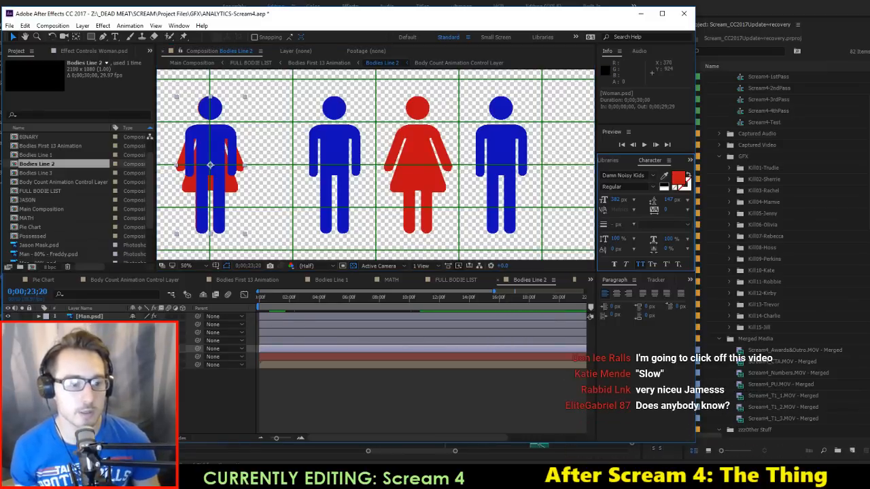
key("ctrl+d")
left_click_drag(233, 133, 304, 134)
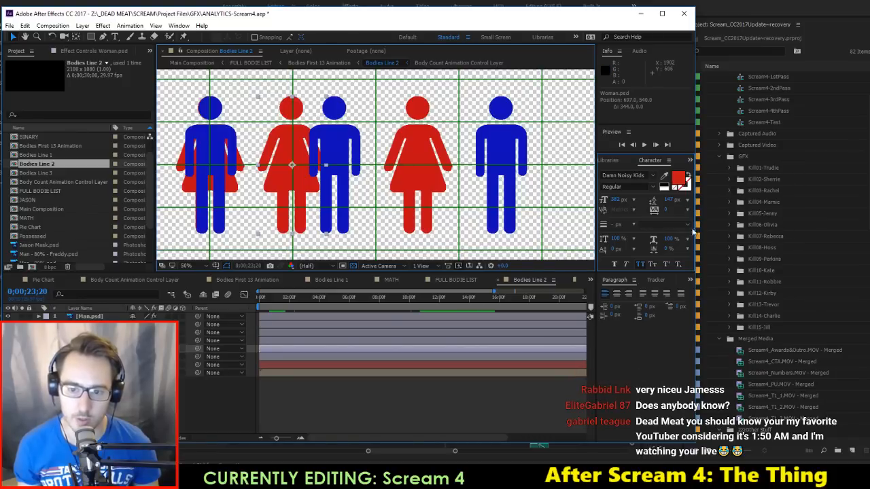
Step: Move the two men onto the third and fourth vertical guides, at positions 1050, 540 and 1400, 540
left_click_drag(352, 131, 387, 130)
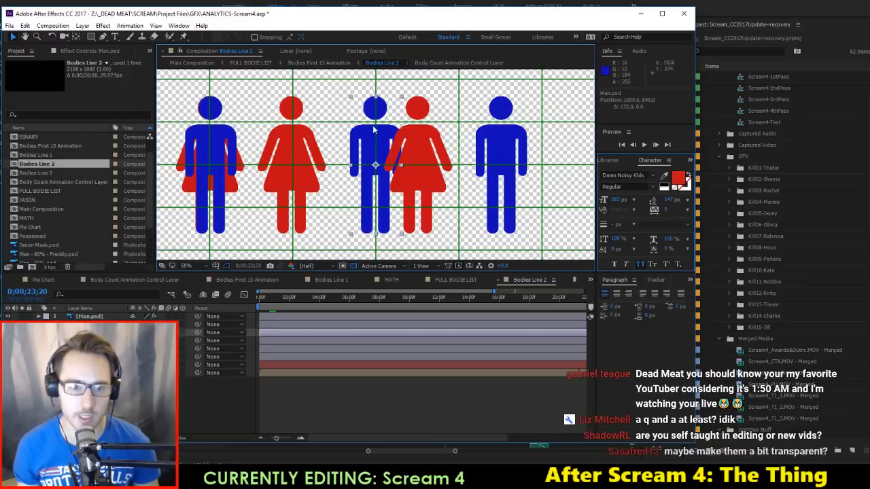
left_click_drag(238, 139, 467, 149)
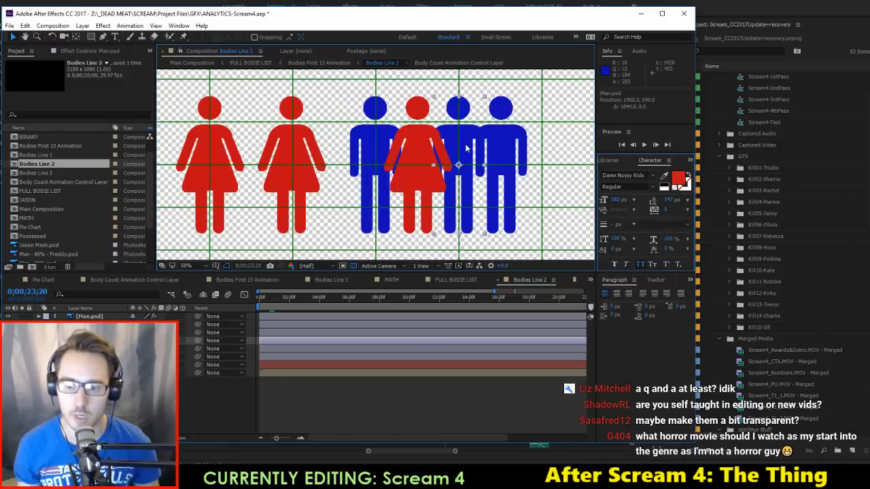
Step: Delete the leftover man in Bodies Line 2 and move the original woman onto the fifth vertical guide
left_click(511, 138)
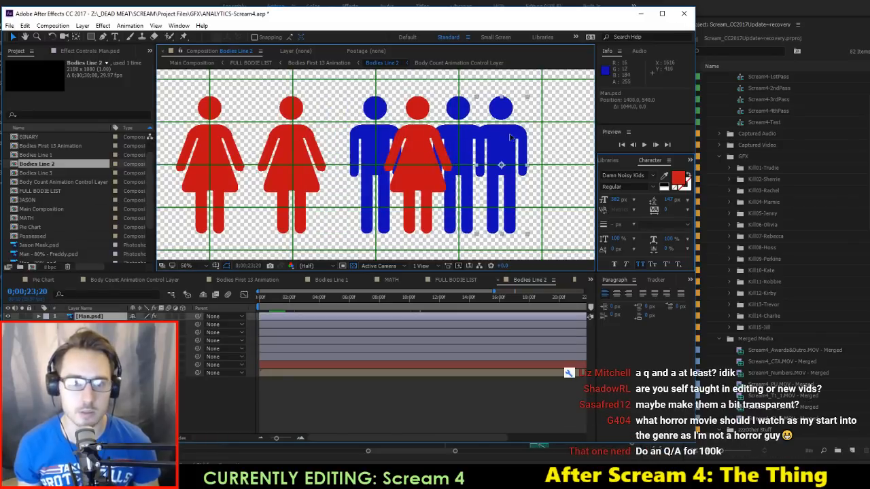
key("Delete")
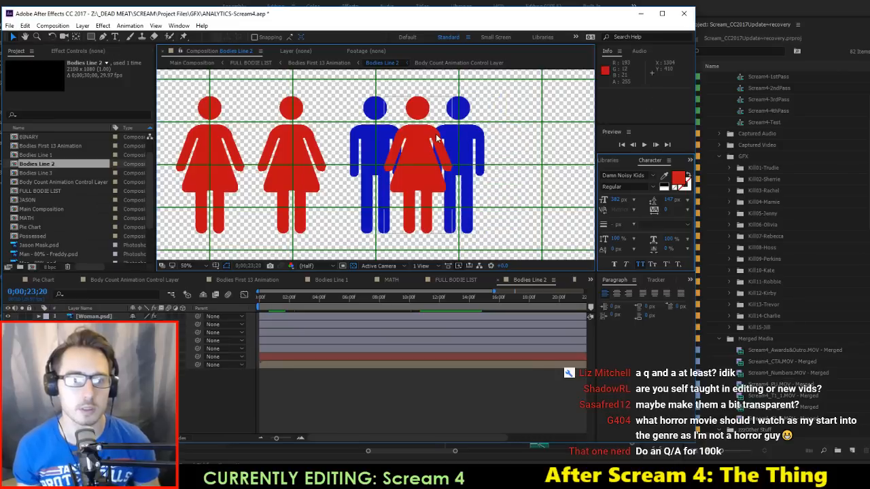
left_click_drag(443, 139, 551, 137)
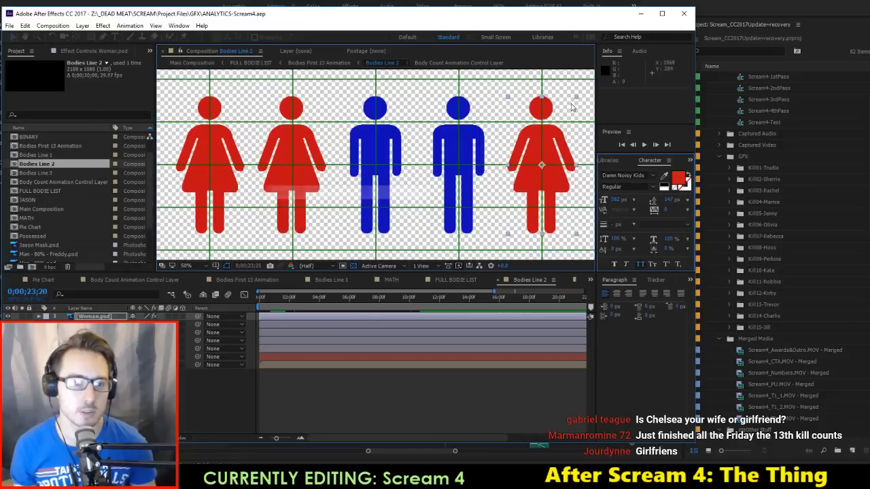
Step: Preview Bodies Line 2, check Bodies Line 3 and FULL BODIE LIST, and play Main Composition from its start
key("space")
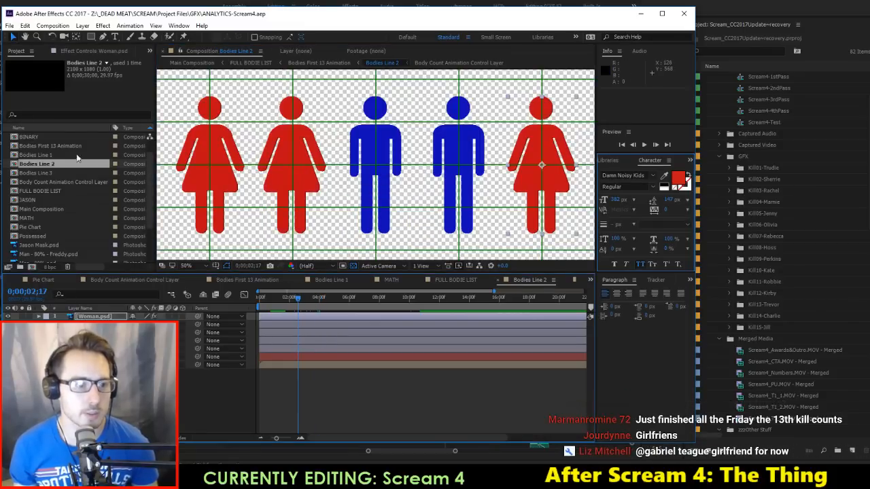
double_click(48, 172)
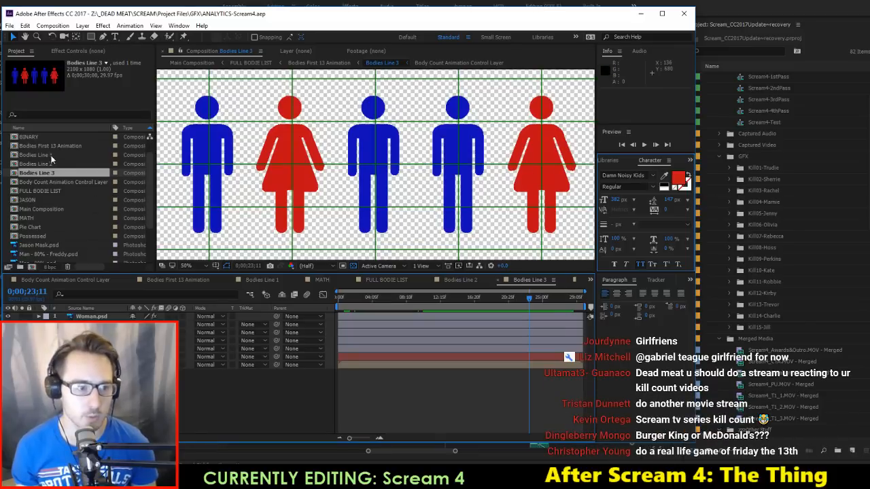
double_click(41, 191)
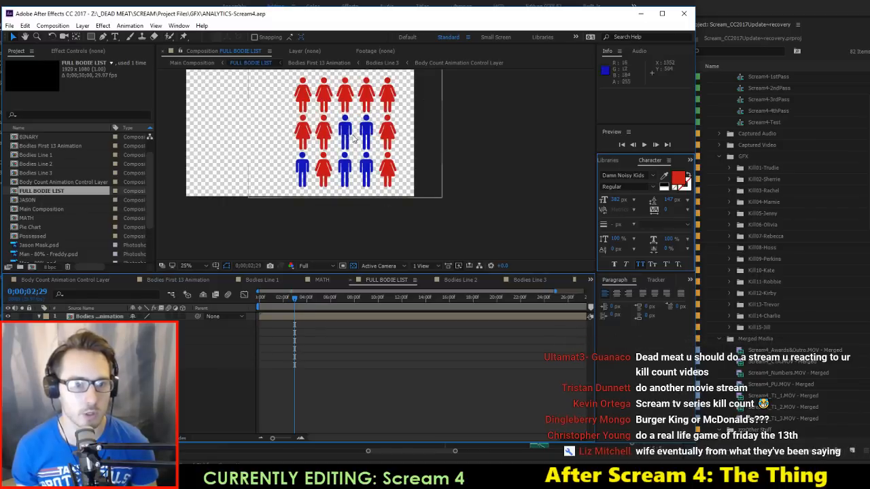
double_click(38, 209)
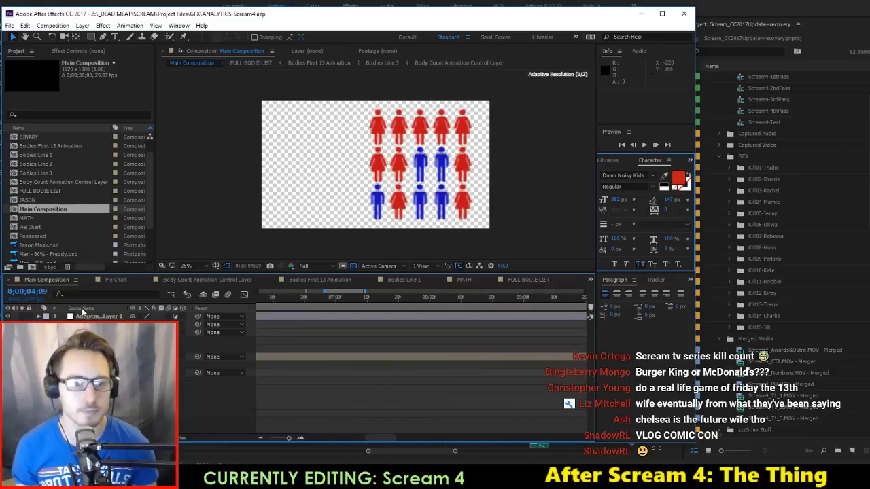
key("Home")
key("space")
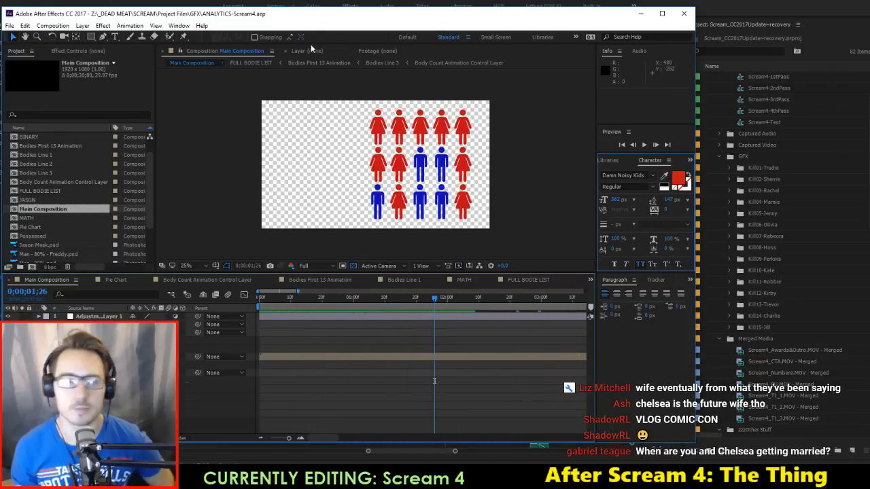
Step: Switch to Premiere Pro and import Main Composition from ANALYTICS-Scream4.aep into the GFX bin
key("alt+Tab")
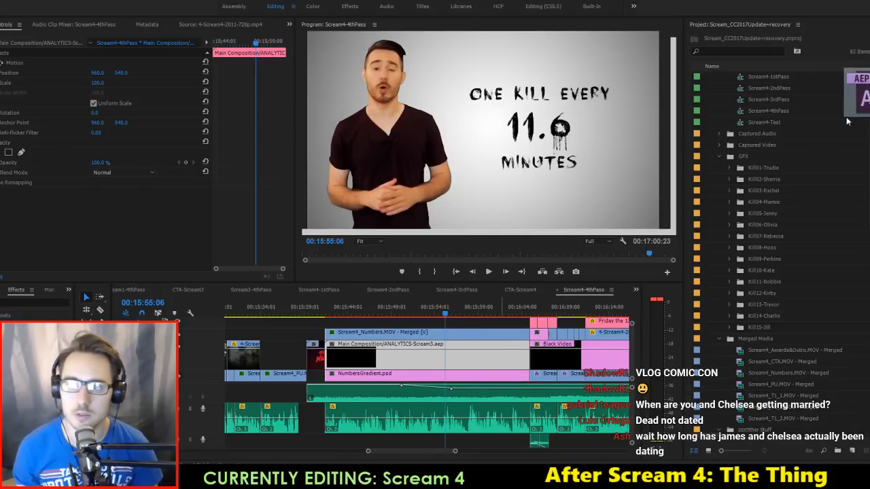
left_click_drag(860, 116, 737, 156)
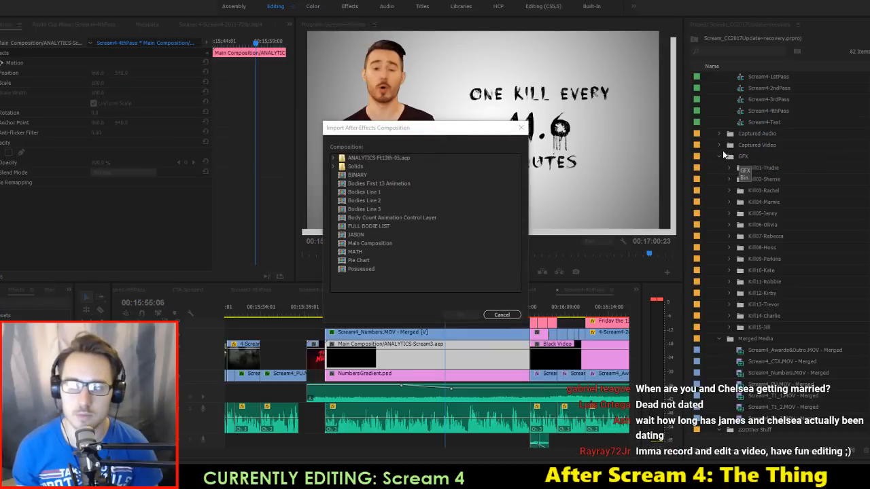
left_click(387, 218)
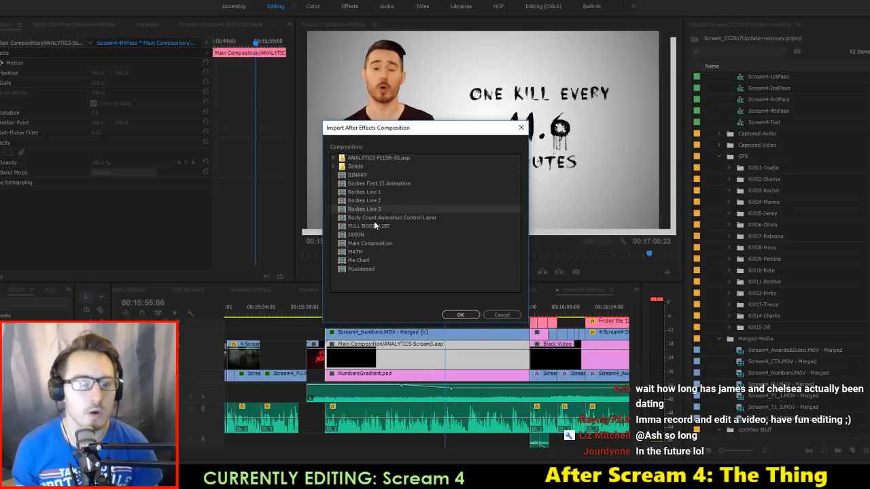
left_click(370, 243)
left_click(460, 315)
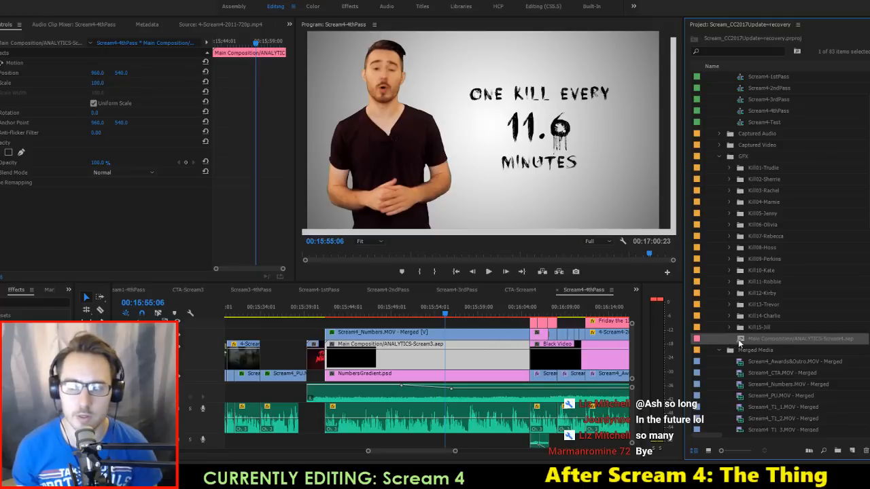
Step: Replace the Main Composition/ANALYTICS-Scream3.aep clip in the Scream4-4thPass sequence with the imported ANALYTICS-Scream4.aep composition
left_click(418, 360)
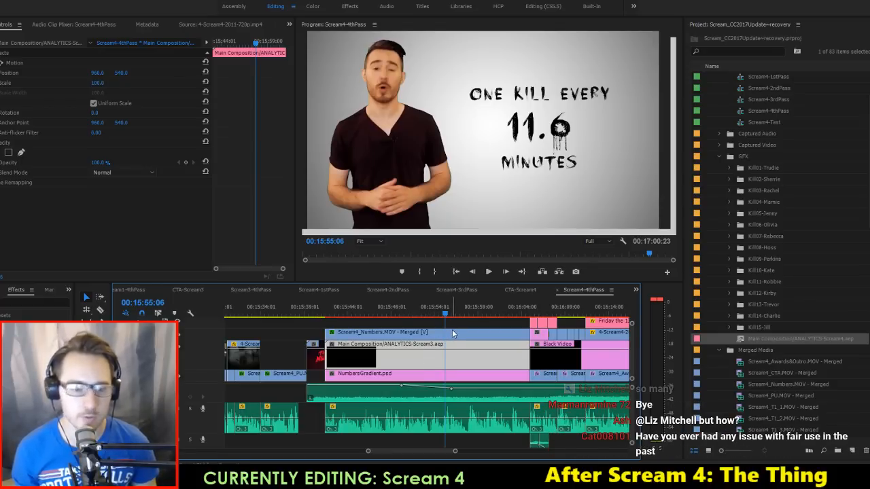
key("ctrl+shift+r")
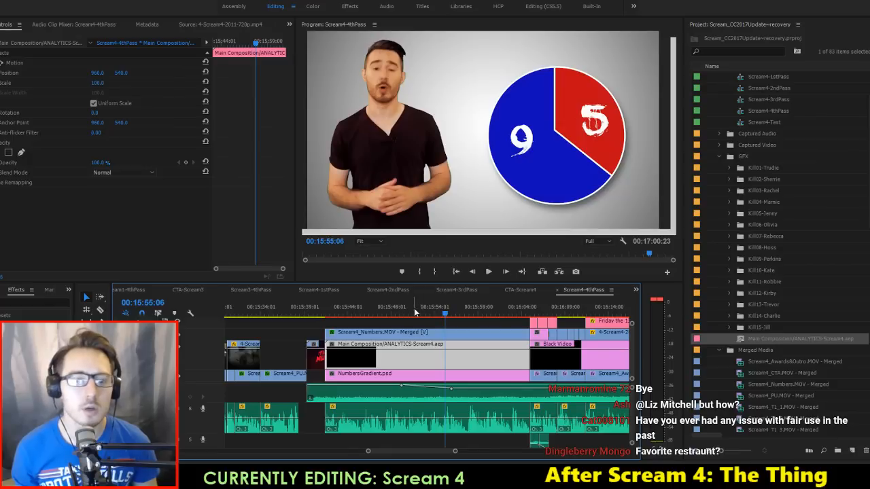
Step: Play the Numbers segment from the start of the replaced clip and save the project
left_click_drag(415, 310, 362, 301)
key("Up")
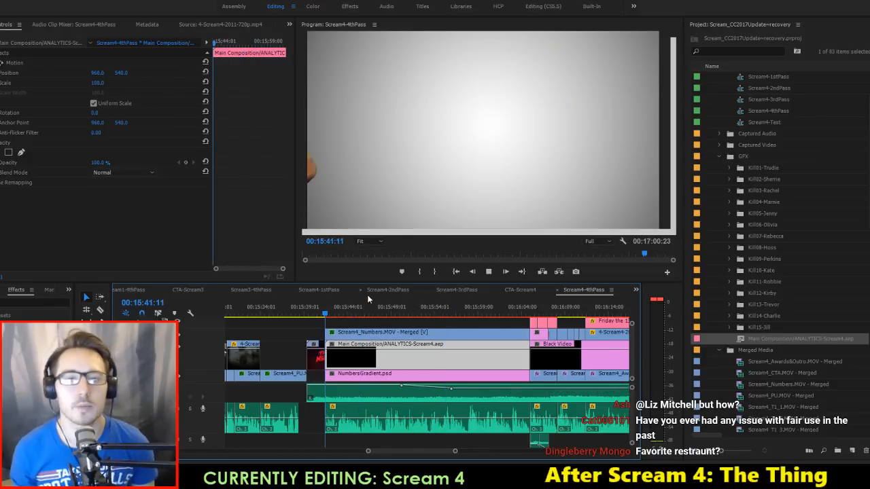
key("space")
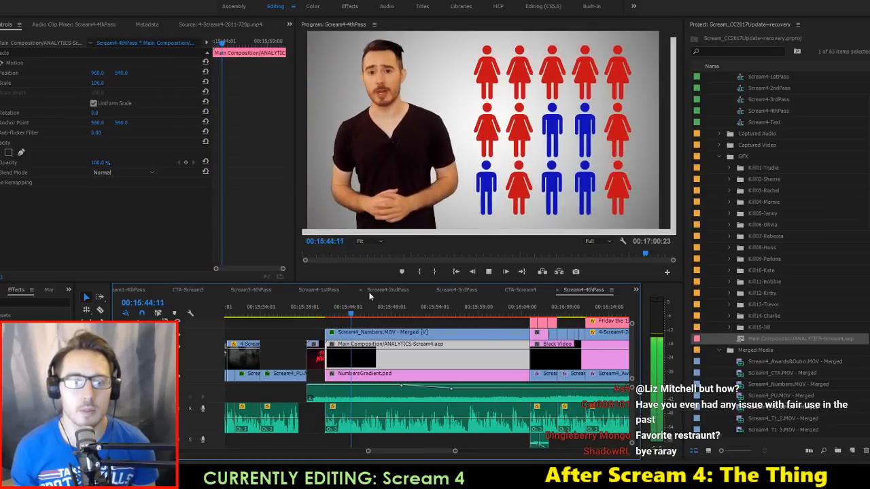
key("space")
key("space")
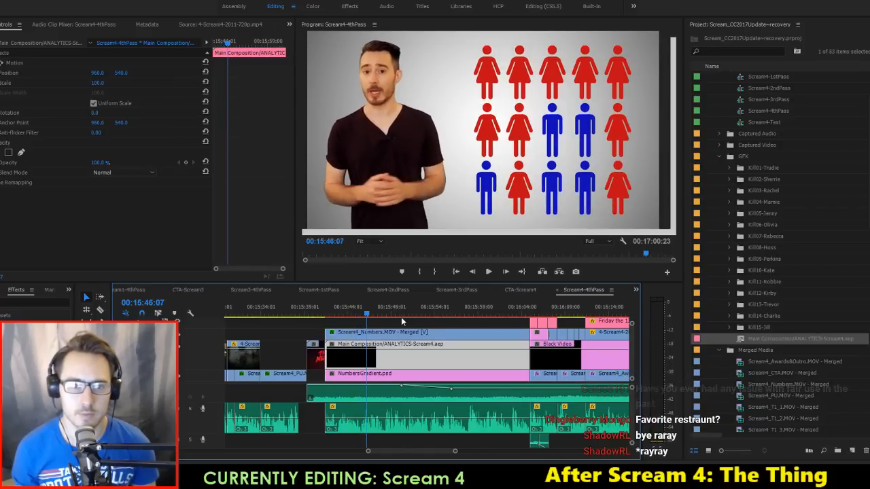
key("ctrl+s")
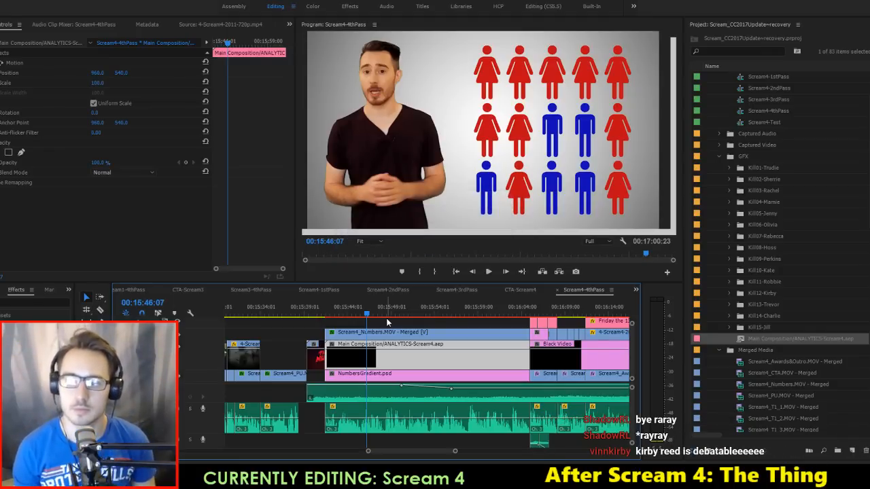
Step: Shuttle and step through the body-count figures' animation around 15:43 to examine how the rows of figures overlap
key("j")
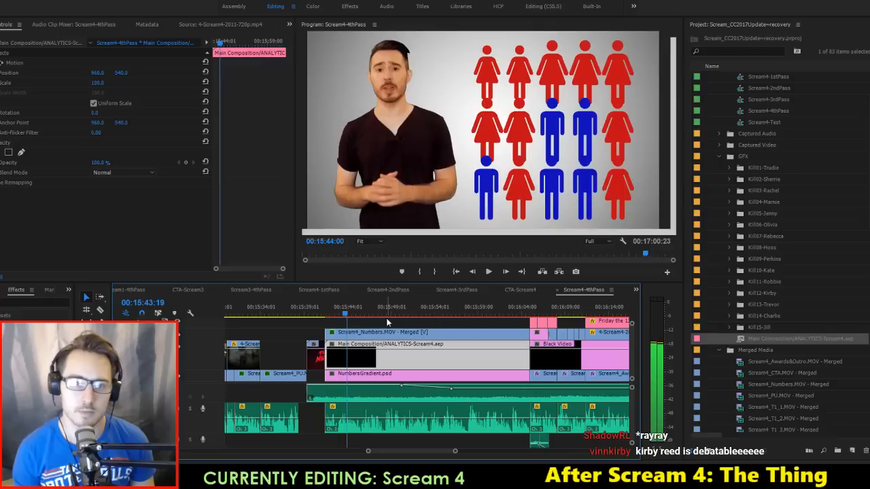
key("l")
key("j")
key("k")
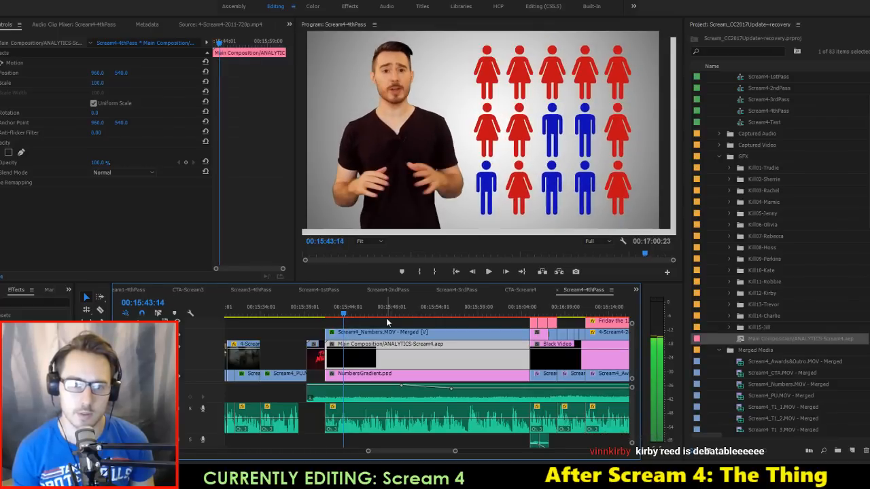
key("l")
key("Right")
key("Right")
key("Right")
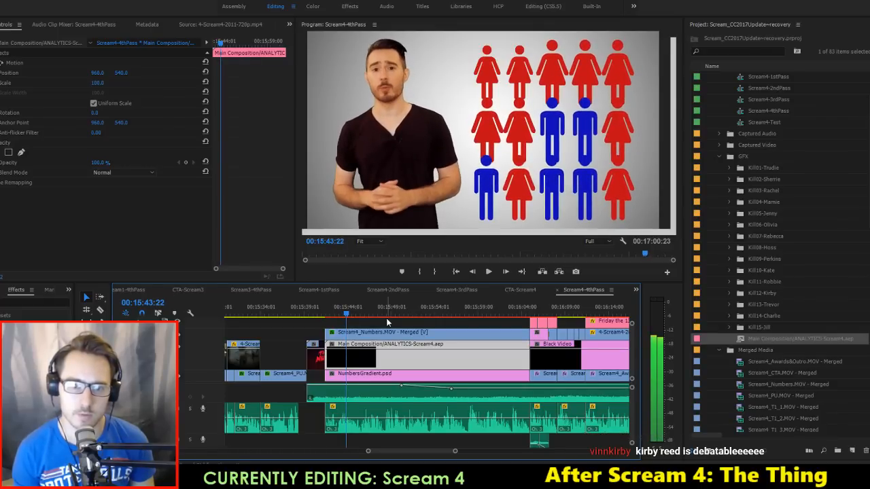
Step: Switch to After Effects and replace the Woman.psd footage in ANALYTICS-Scream4.aep with Woman - 80%.psd, imported as merged layers
double_click(383, 346)
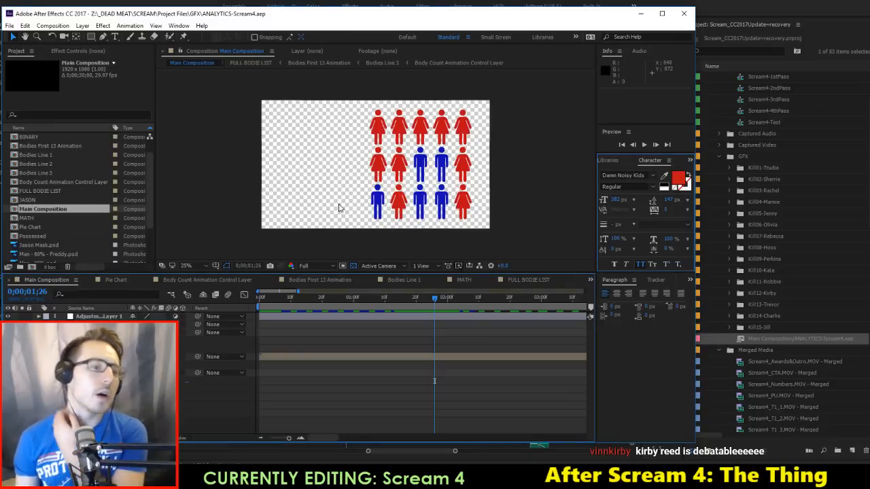
scroll(77, 200, "down", 2)
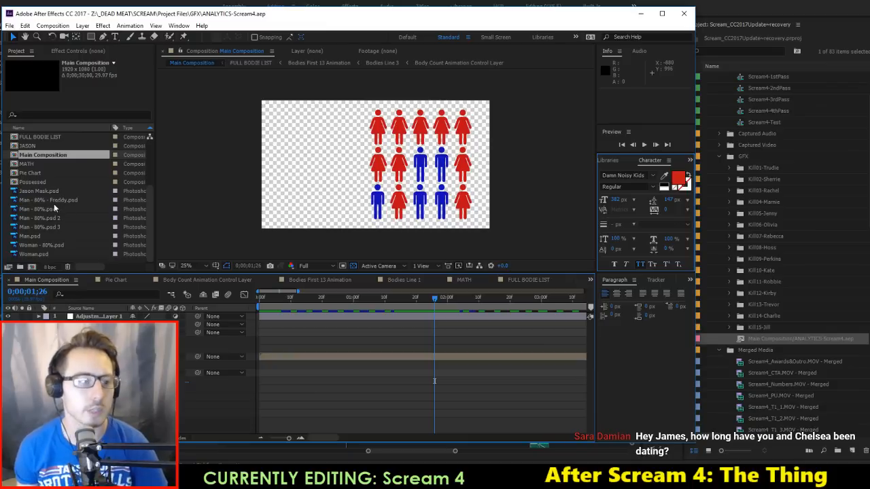
left_click(30, 236)
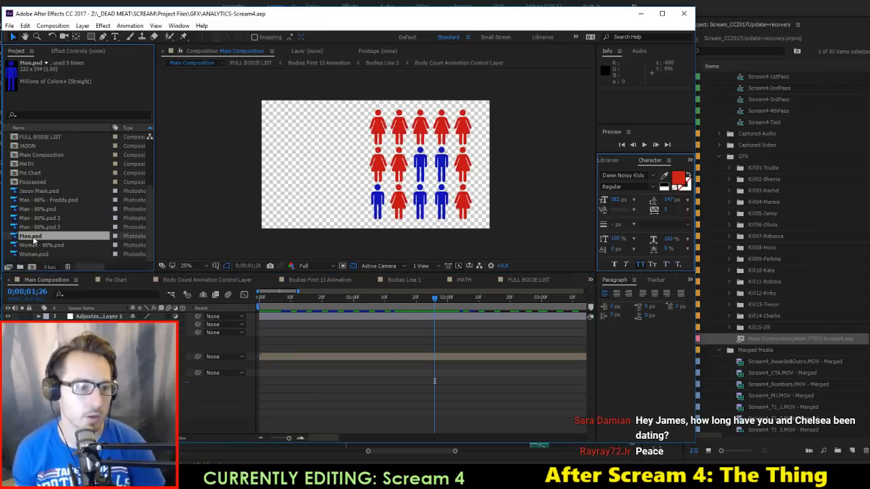
right_click(36, 255)
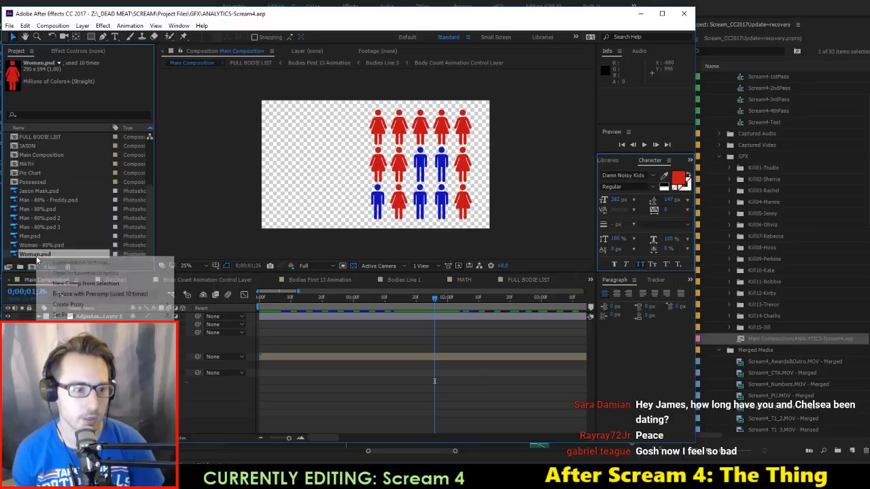
mouse_move(96, 325)
left_click(197, 334)
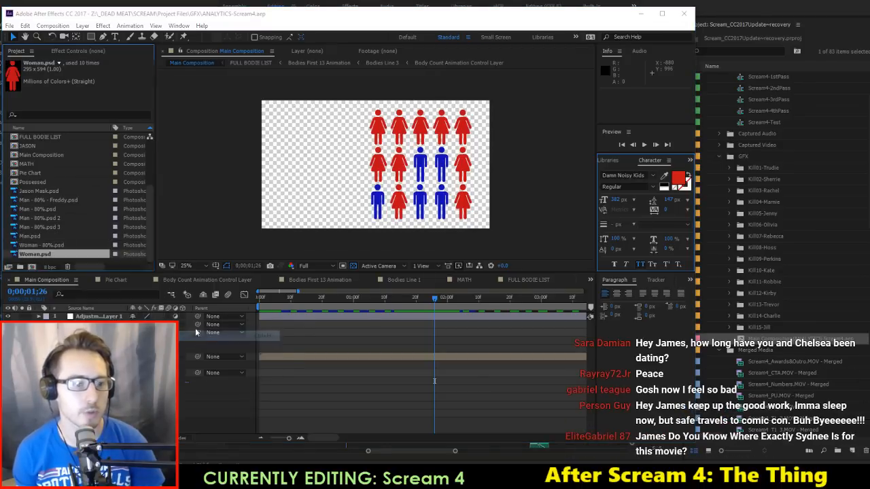
scroll(336, 139, "down", 2)
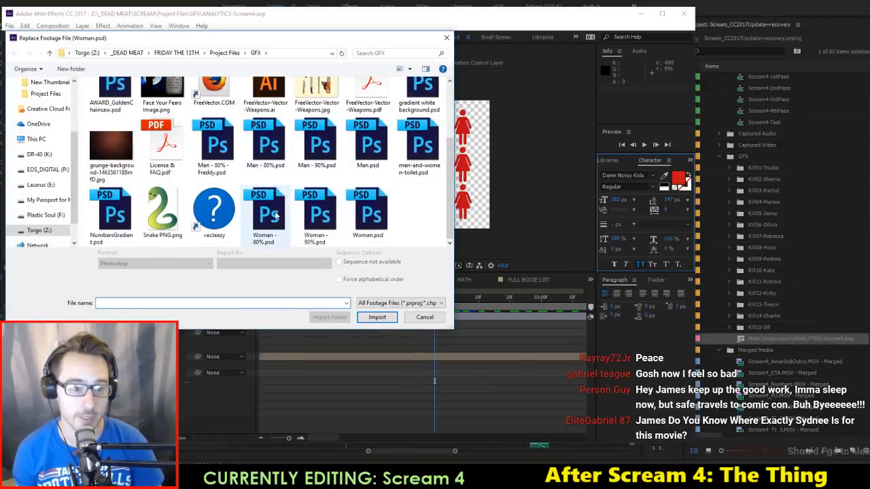
double_click(275, 215)
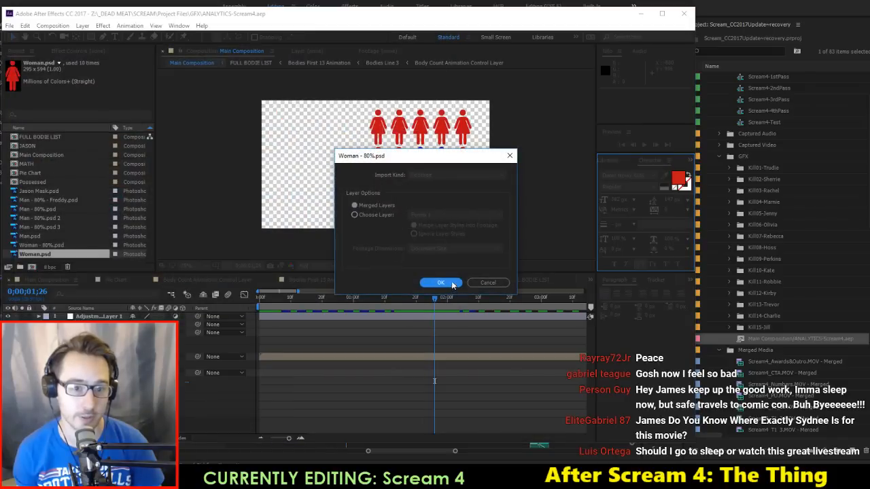
left_click(442, 283)
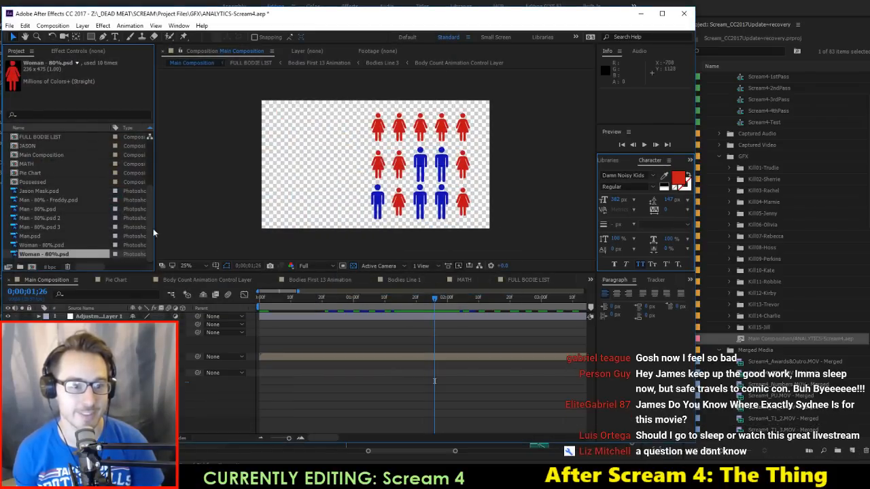
Step: Replace the Man.psd footage with Man - 80%.psd from the Friday the 13th GFX folder, using merged layers, and save the project
left_click(51, 245)
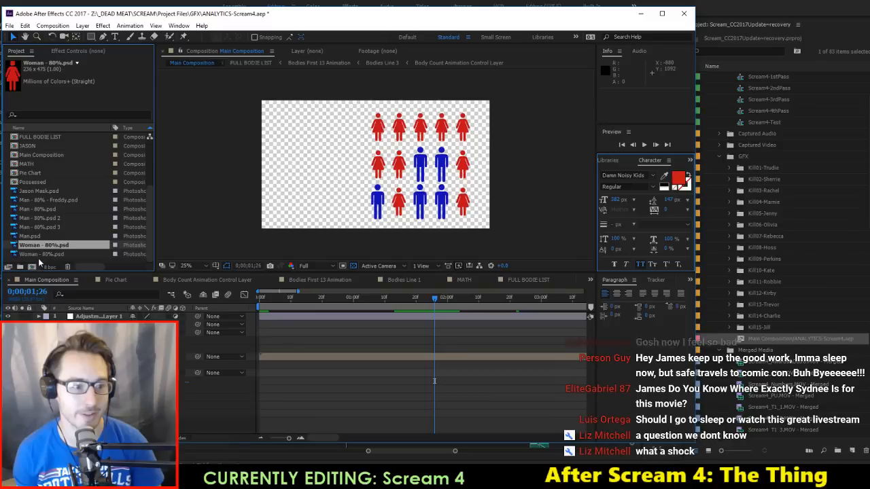
left_click(32, 238)
right_click(32, 238)
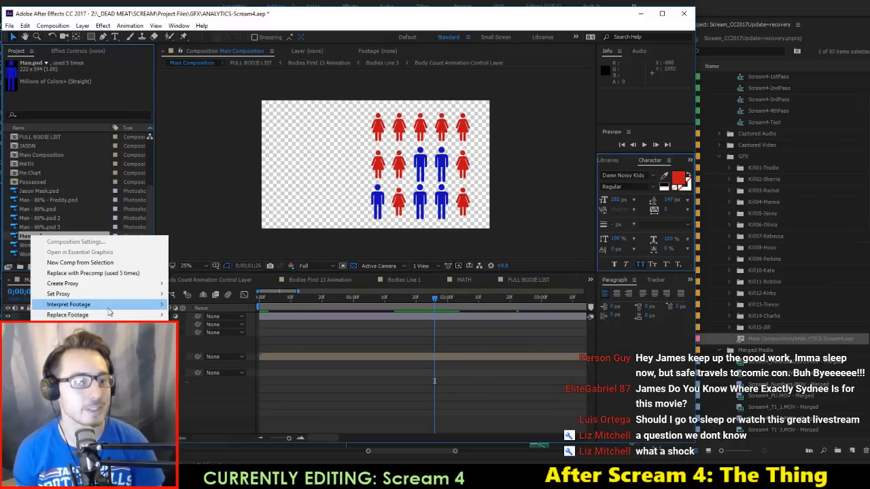
mouse_move(105, 318)
left_click(194, 315)
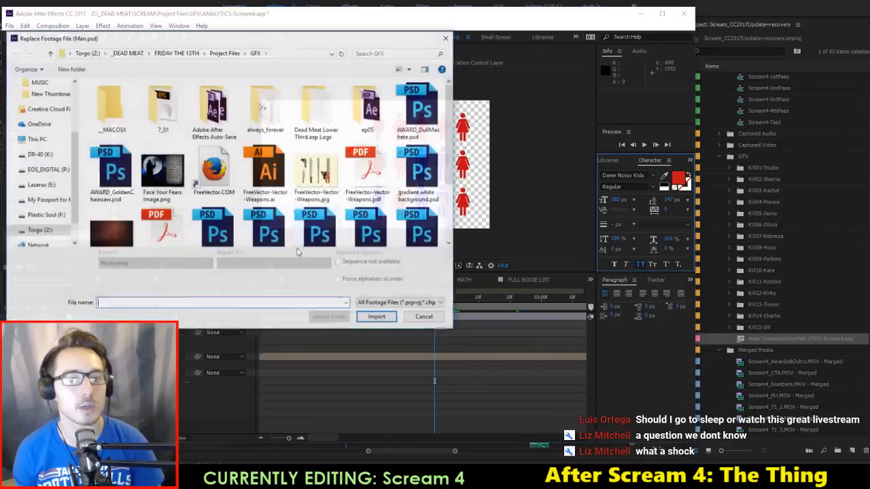
scroll(317, 182, "down", 2)
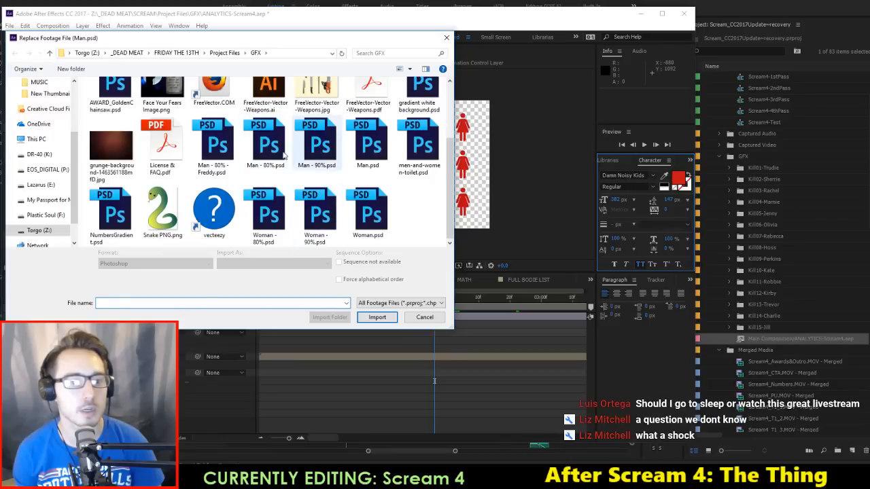
double_click(262, 155)
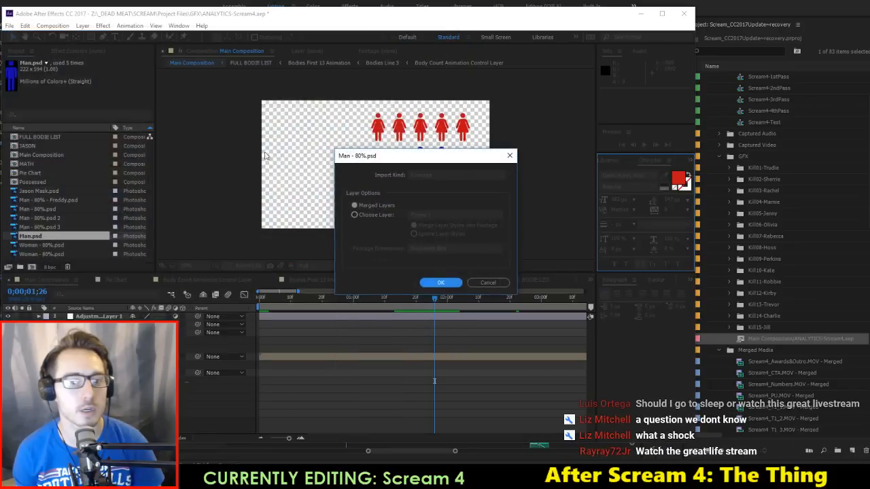
left_click(449, 285)
key("ctrl+s")
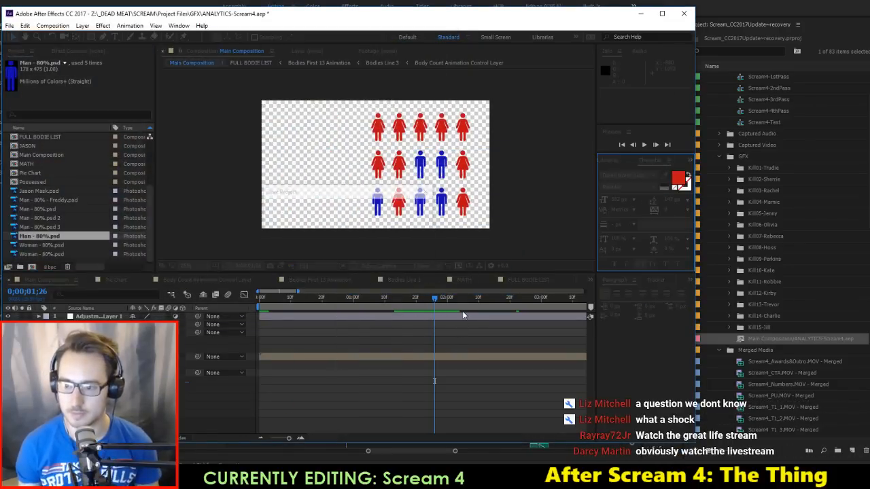
Step: Switch to Premiere Pro, play the Numbers segment from about 15:43 to check the resized figures, and save the project
key("alt+Tab")
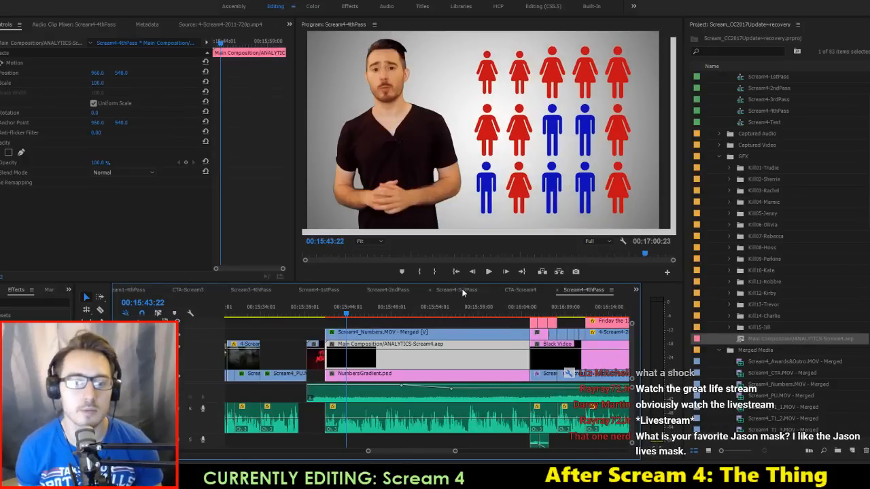
left_click_drag(315, 308, 349, 330)
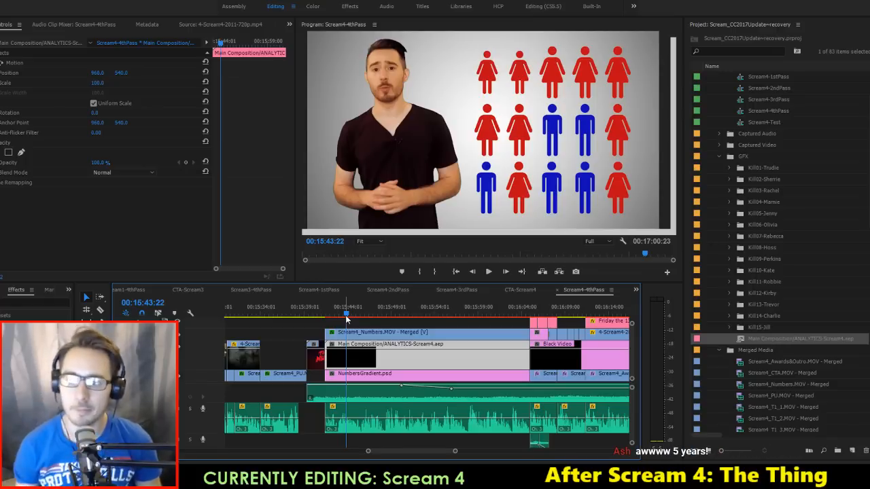
key("space")
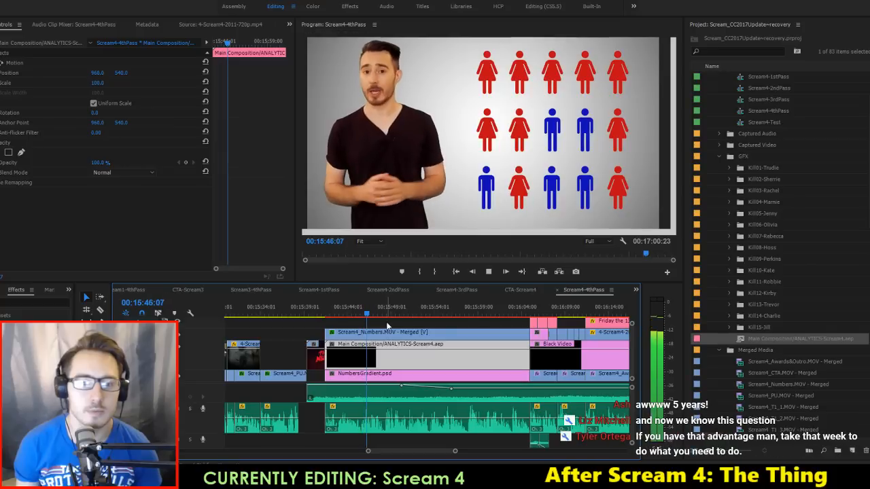
key("ctrl+s")
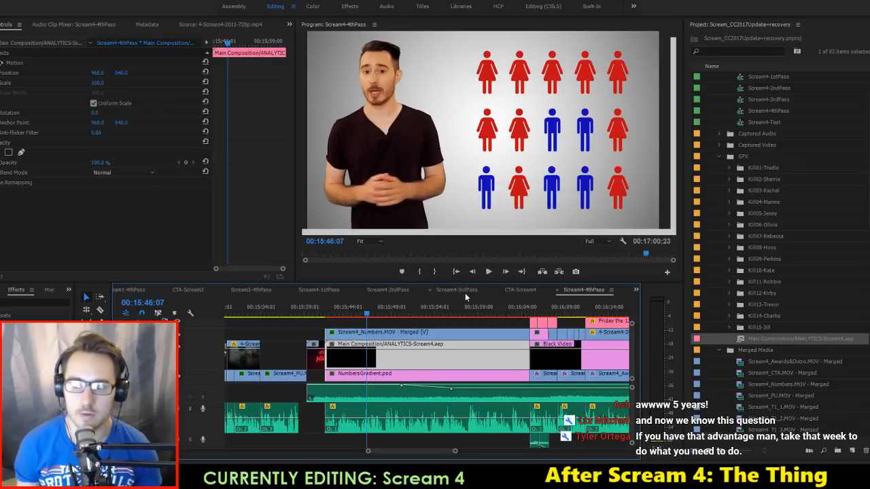
Step: Switch to After Effects, open the Bodies Line 1 composition and reveal the keyframes of its topmost woman layer
key("alt+Tab")
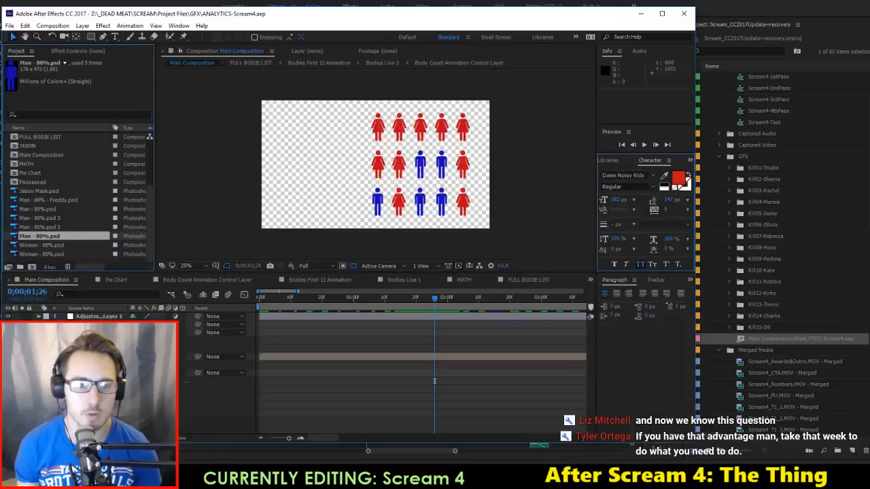
left_click(39, 208)
left_click(37, 200)
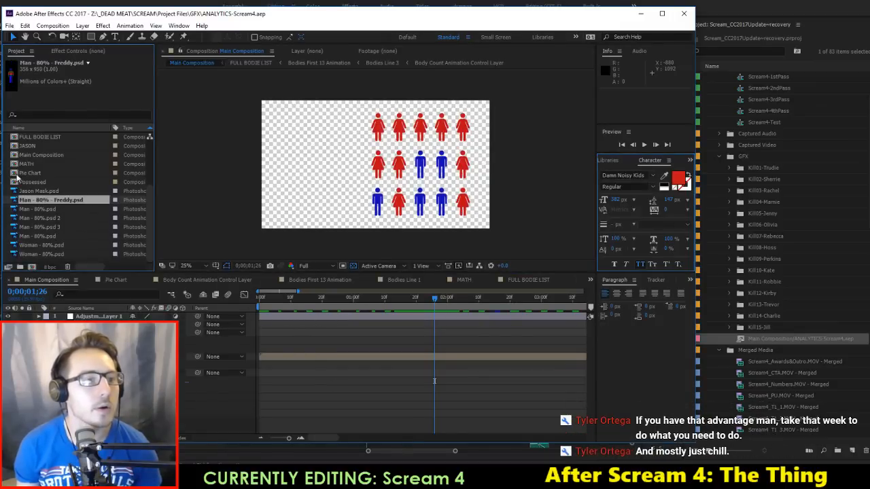
scroll(17, 178, "up", 3)
double_click(37, 173)
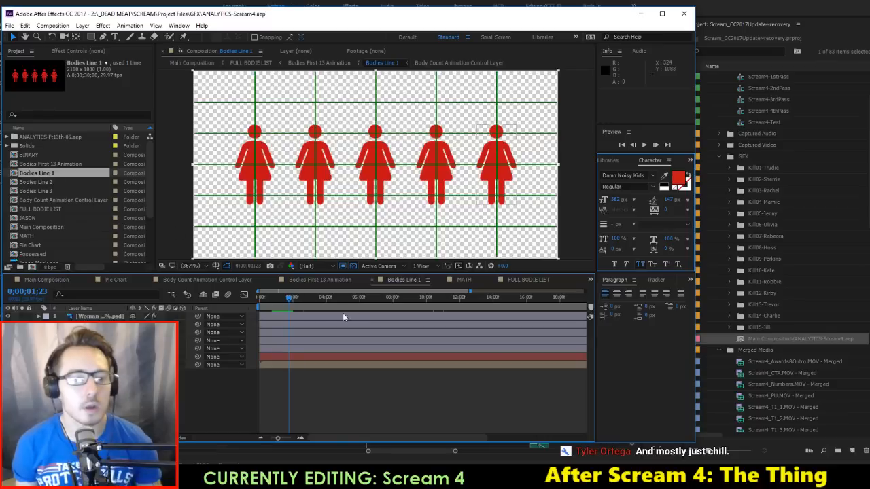
left_click(109, 318)
key("u")
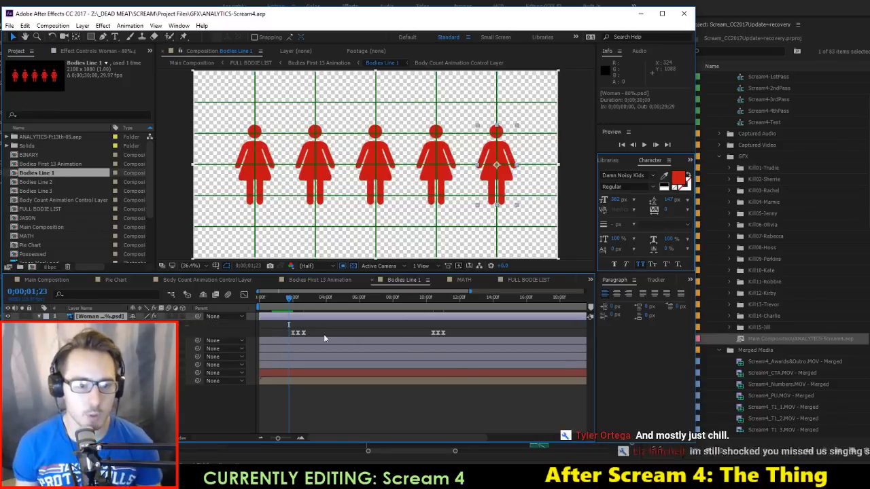
Step: Compare the timing with the Premiere Pro sequence and delete the topmost woman layer's three earliest keyframes, near 2 seconds
left_click_drag(277, 328, 302, 312)
key("alt+Tab")
left_click_drag(371, 311, 283, 333)
key("alt+Tab")
key("Delete")
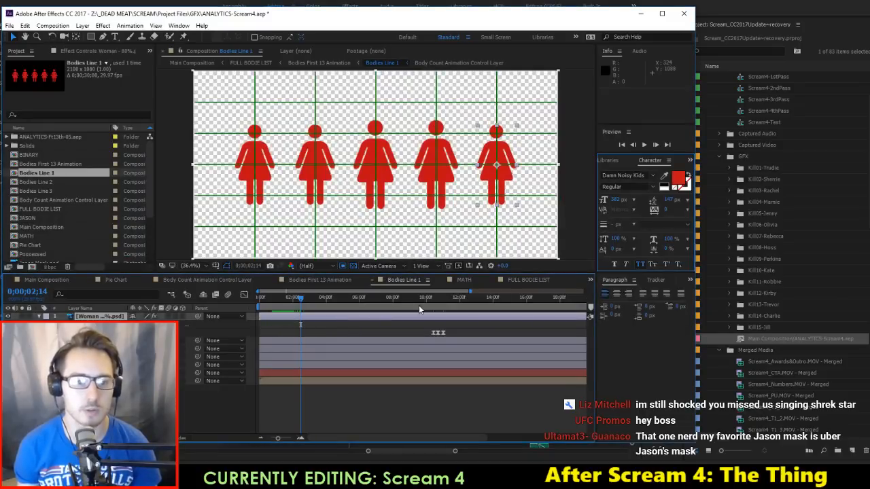
Step: Check the cue around 15:51 in Premiere Pro, then shift the woman layer's remaining three keyframes in After Effects to 0;00;09;16
left_click(428, 300)
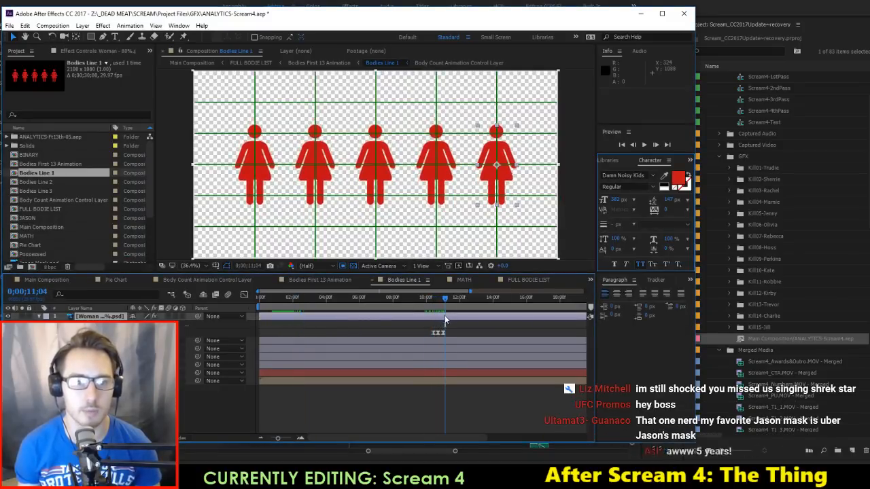
key("alt+Tab")
left_click_drag(359, 314, 408, 317)
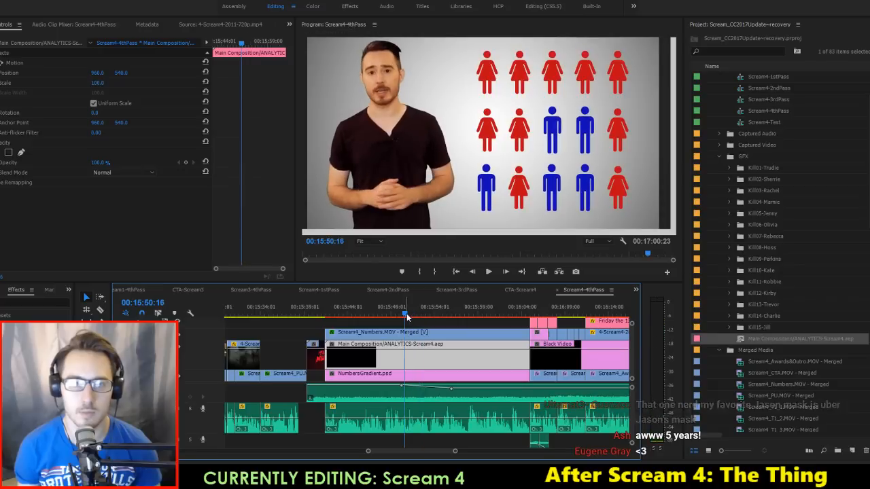
key("space")
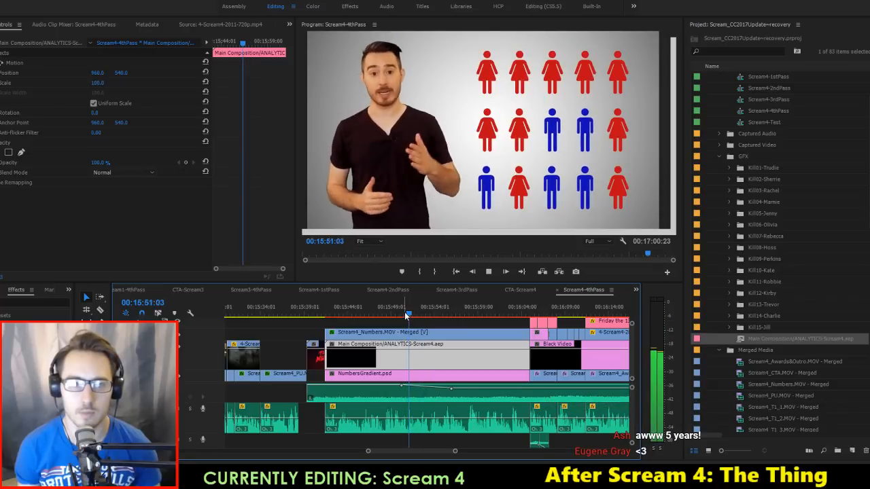
key("space")
key("alt+Tab")
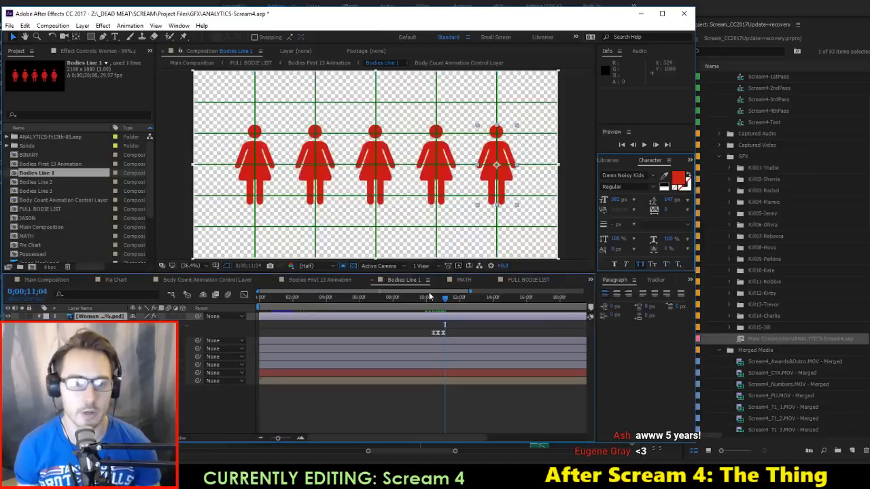
mouse_move(413, 333)
left_mouse_down()
mouse_move(439, 332)
mouse_move(419, 337)
left_mouse_up()
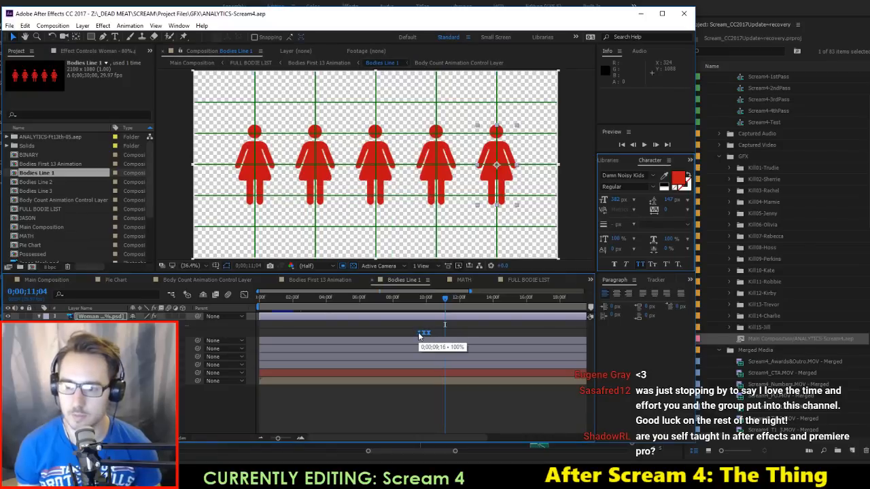
Step: Switch to Premiere Pro and play the Numbers segment from about 15:50 to check the shifted figure animation against the narration
key("alt+Tab")
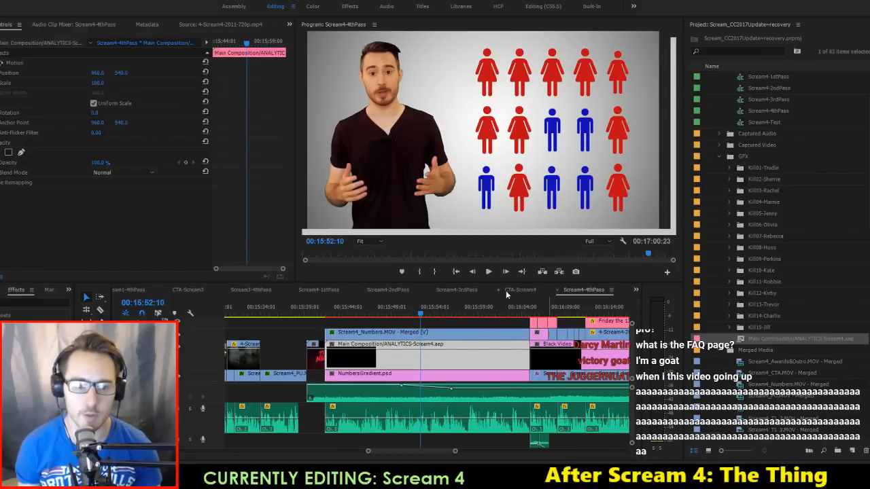
scroll(431, 347, "up", 2)
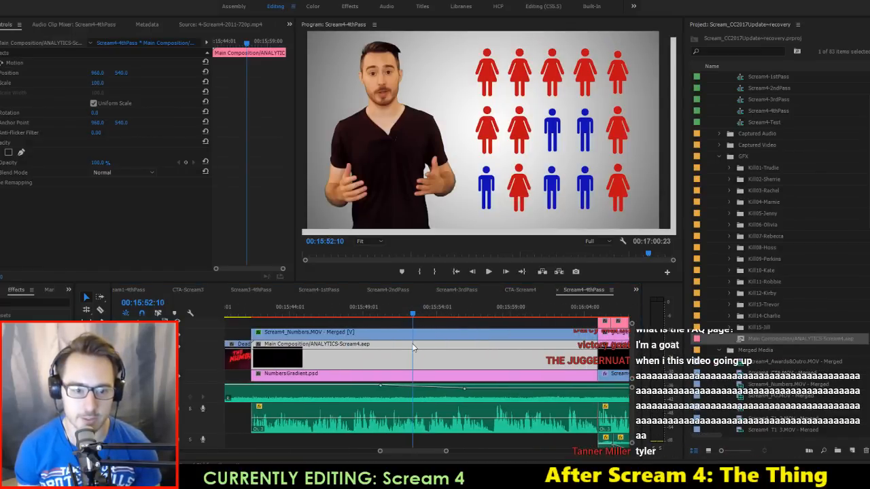
mouse_move(397, 306)
left_mouse_down()
mouse_move(378, 314)
mouse_move(399, 322)
mouse_move(391, 320)
left_mouse_up()
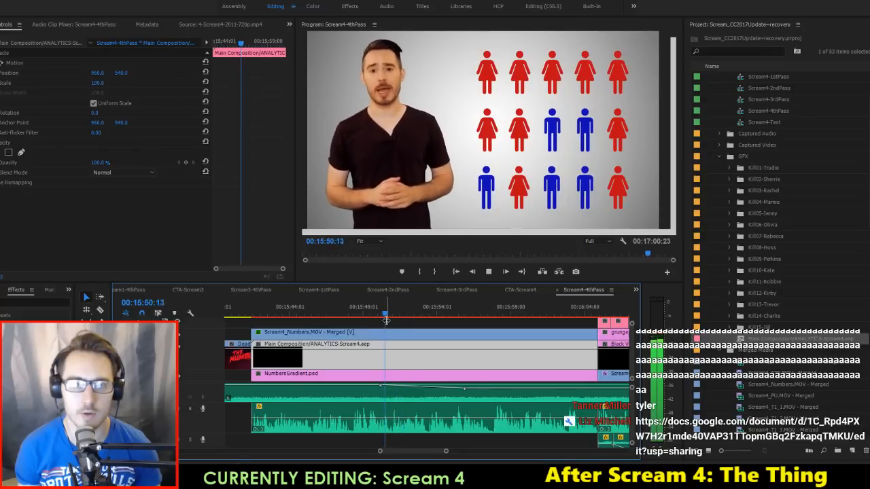
key("space")
key("space")
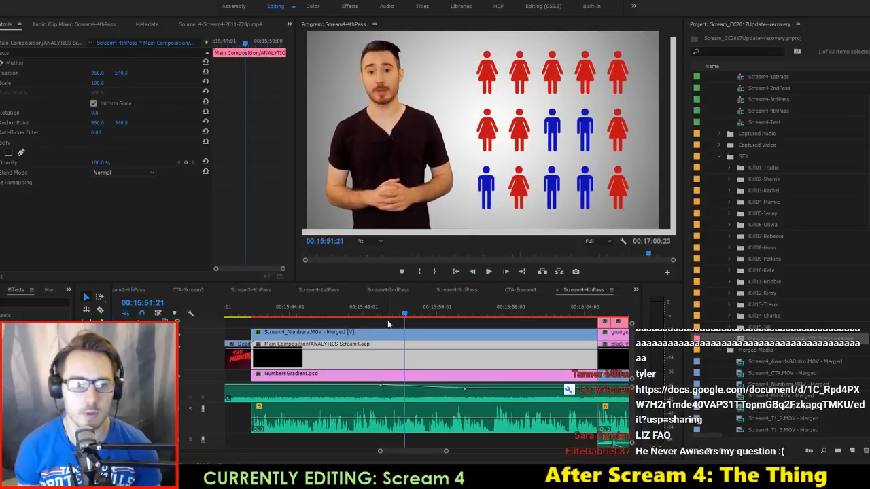
Step: Switch to After Effects, dismiss the error and try to shift the woman layer's three keyframes slightly earlier in Bodies Line 1
key("alt+Tab")
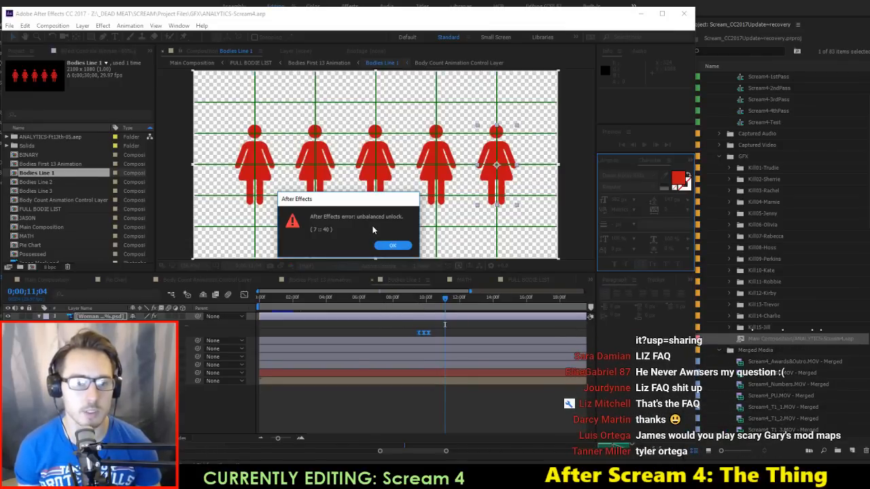
left_click(393, 246)
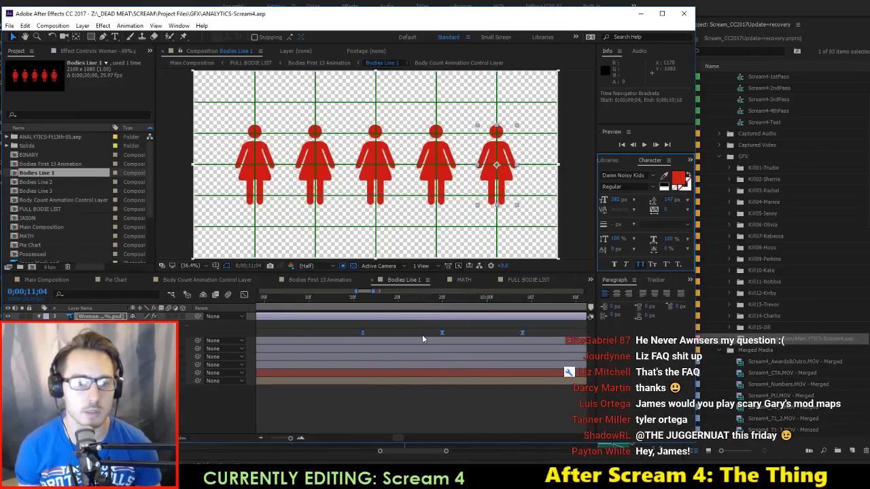
scroll(422, 340, "down", 2)
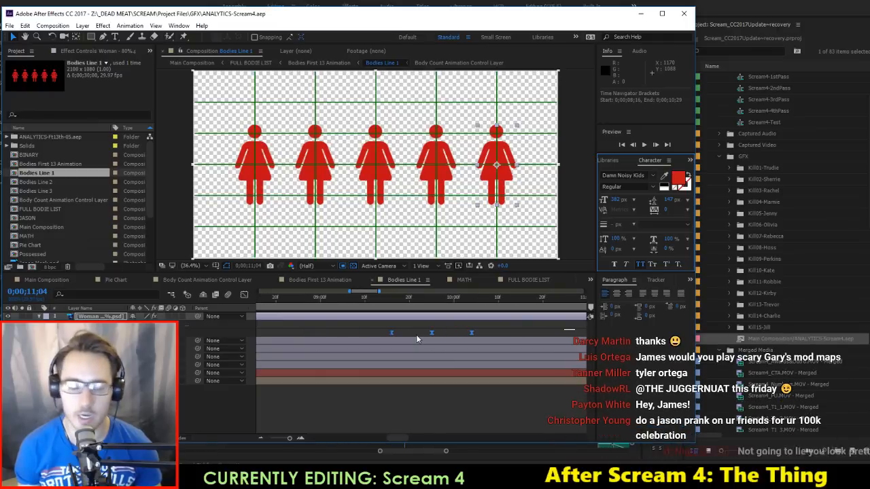
left_click_drag(391, 333, 382, 332)
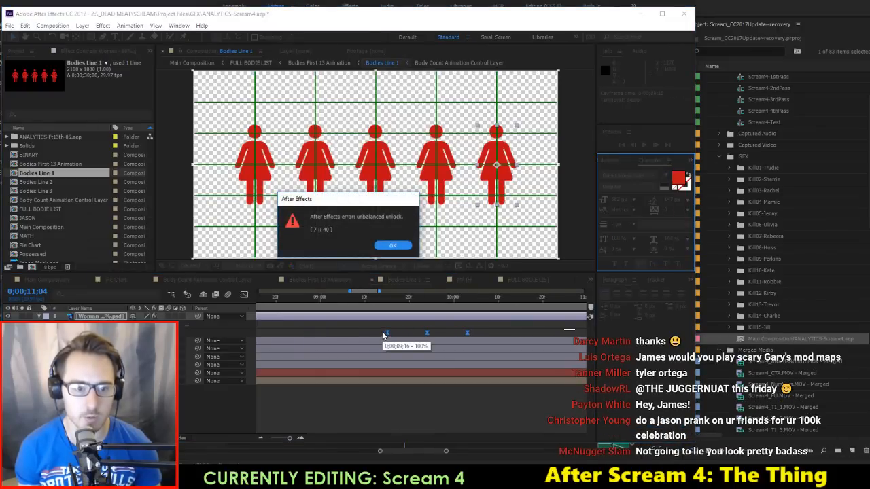
Step: Try to dismiss the recurring "unbalanced unlock" error dialog
left_click(392, 250)
left_click(393, 248)
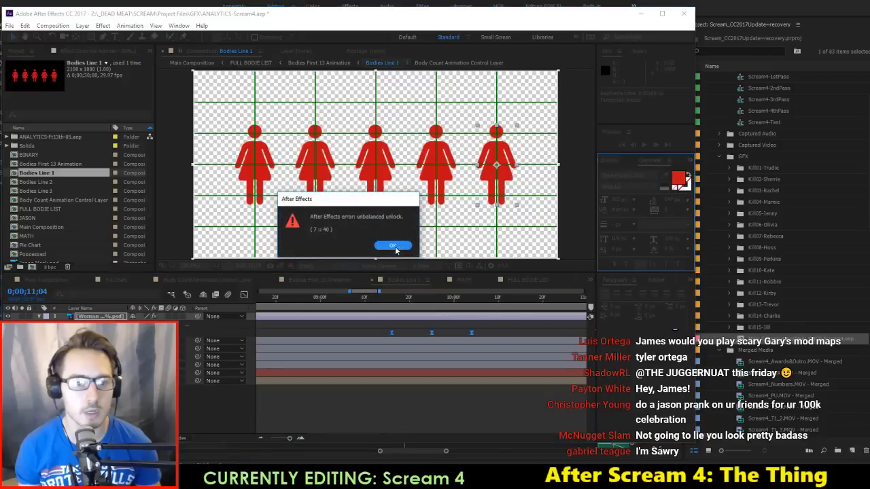
left_click(394, 248)
left_click(394, 247)
left_click(395, 247)
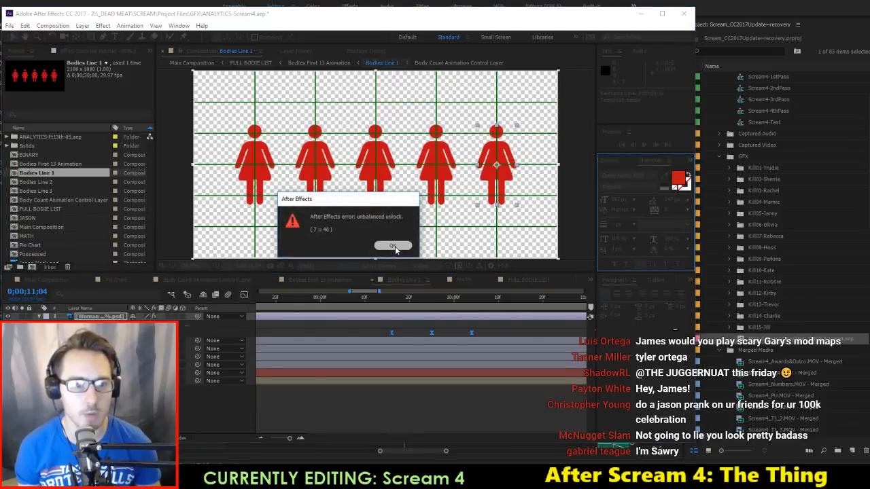
left_click(394, 247)
left_click(394, 248)
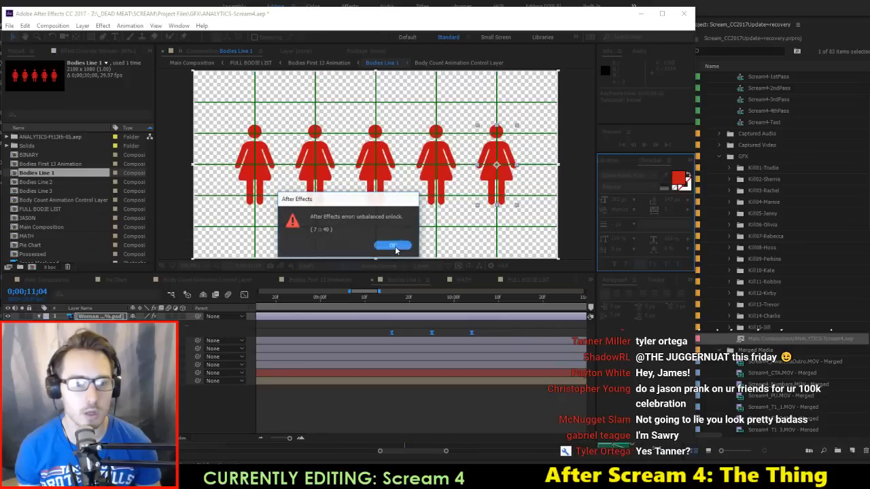
left_click(395, 247)
left_click(395, 247)
left_click(395, 247)
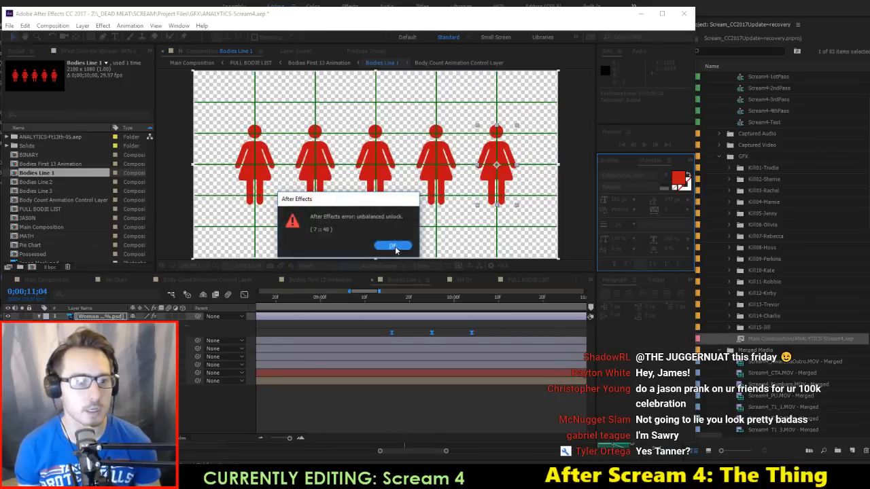
key("alt+Tab")
key("alt+Tab")
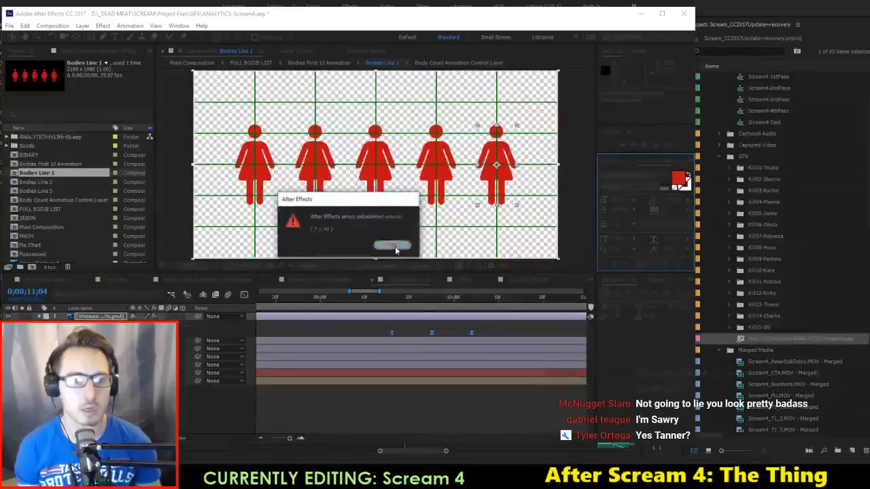
left_click(395, 246)
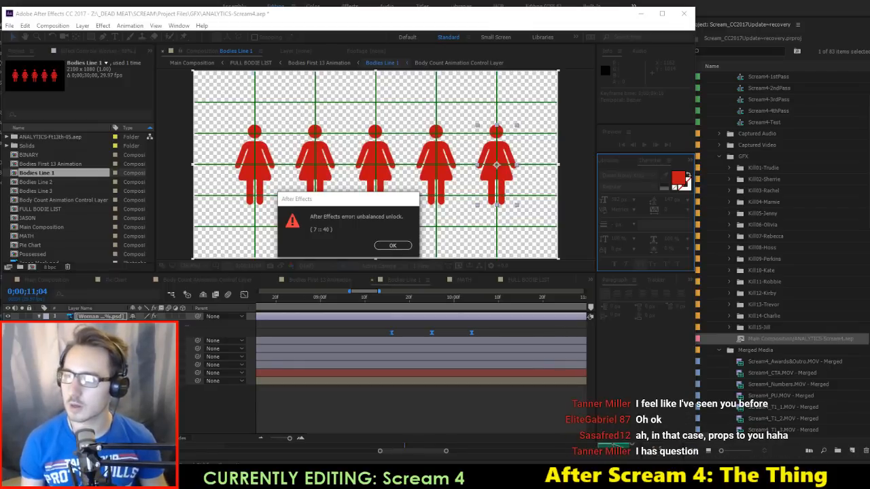
Step: Switch to Firefox and search Google for "after effects error unbalanced unlock"
key("super")
key("super")
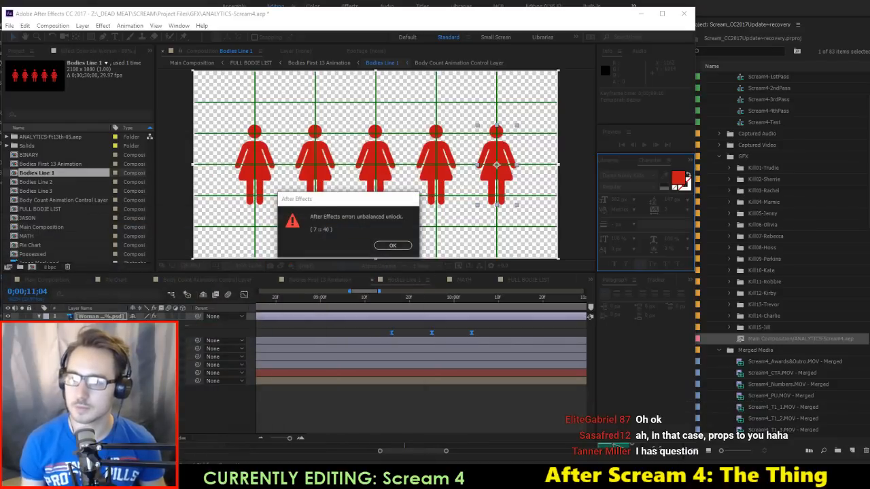
left_click_drag(869, 95, 493, 33)
left_click(507, 47)
type("after")
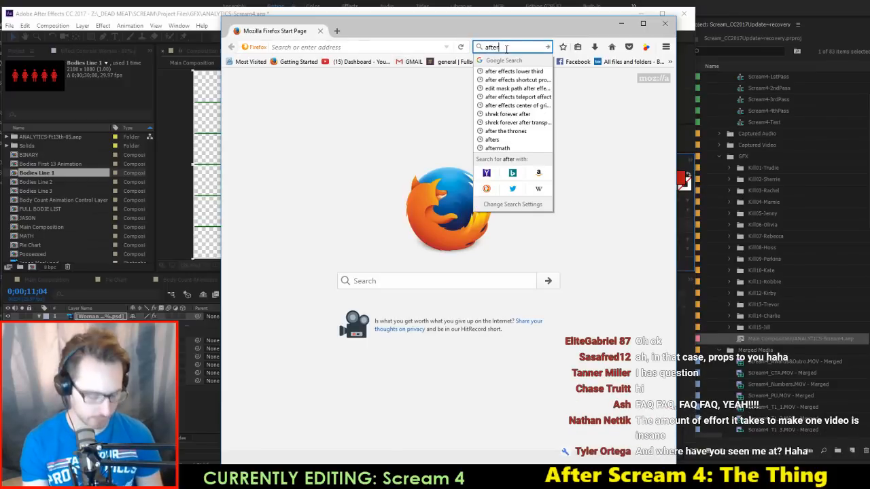
type(" effects error")
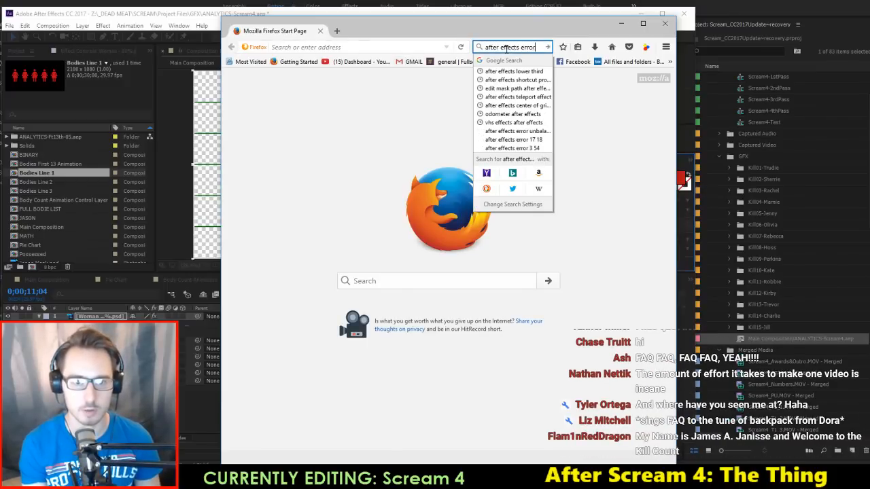
type(" unbalanced")
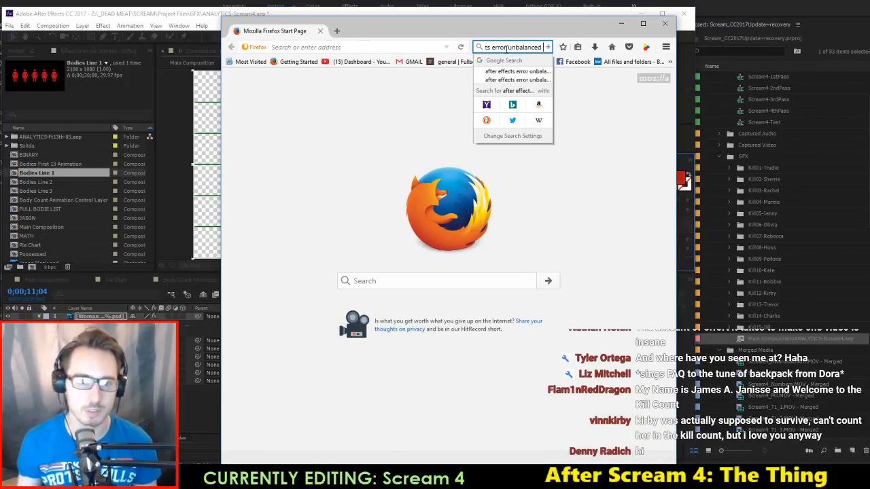
key("alt+Tab")
left_click_drag(527, 29, 442, 32)
left_click(456, 51)
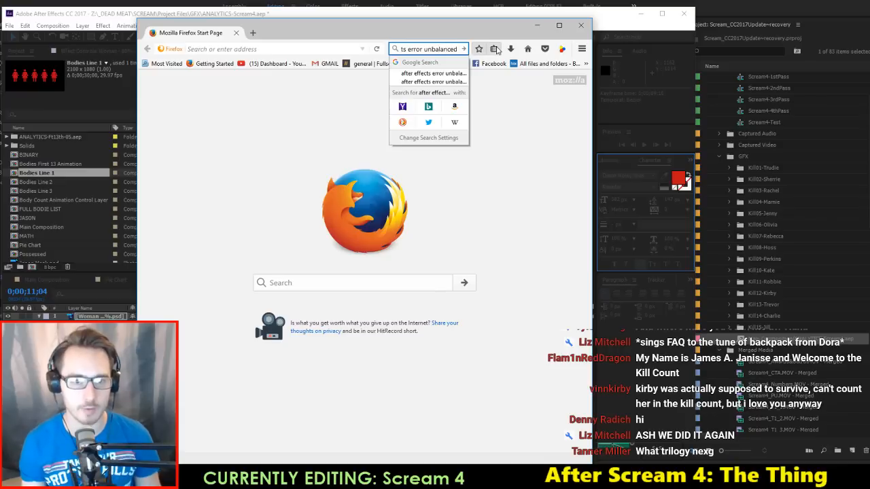
key("Down")
key("Down")
key("Down")
key("Up")
key("Up")
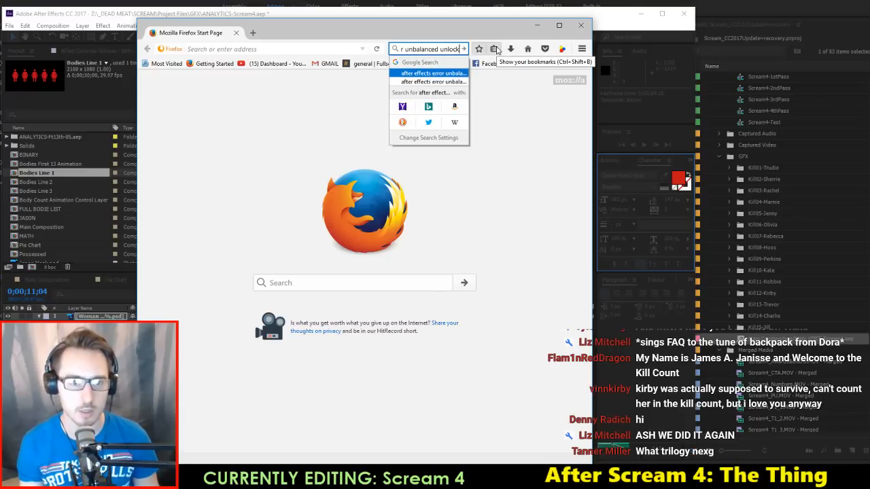
key("Return")
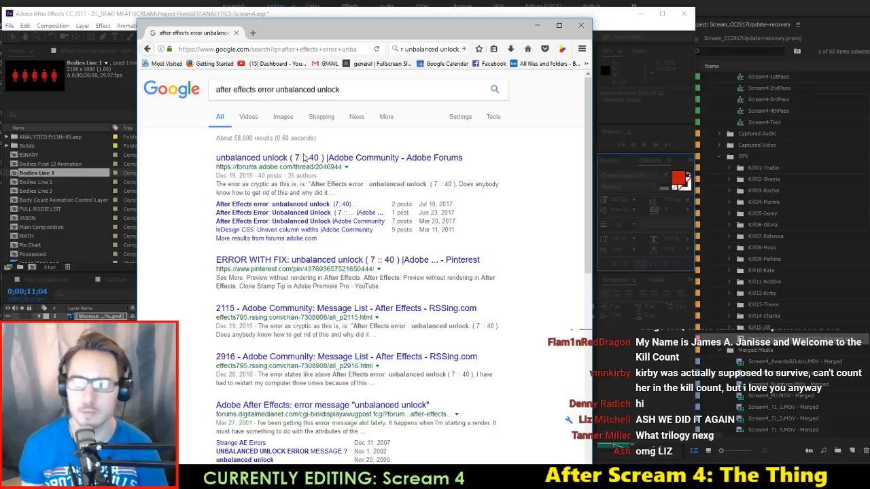
Step: Open the Adobe Community thread "unbalanced unlock ( 7 :: 40 )" and read its correct answer and replies for a fix
left_click(305, 158)
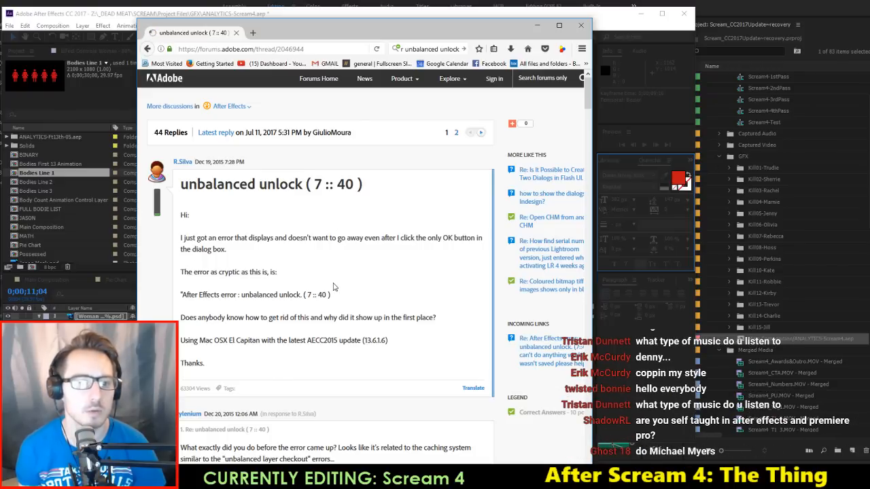
scroll(380, 278, "down", 3)
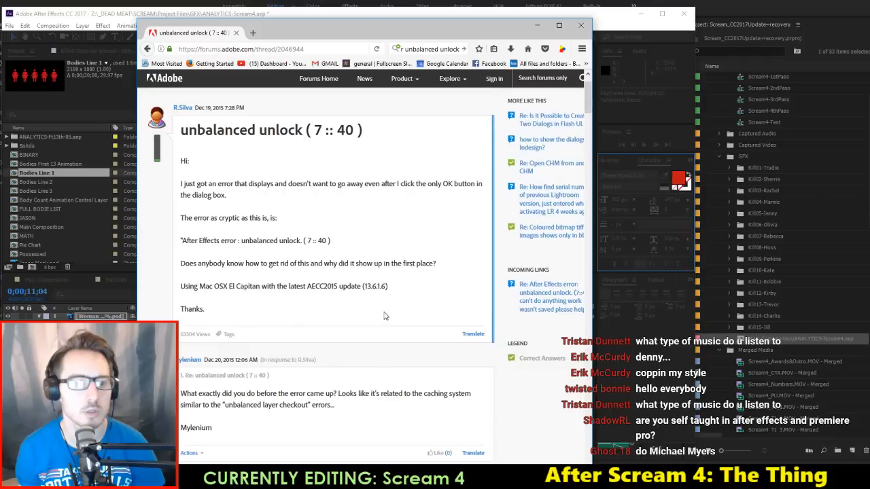
scroll(380, 284, "down", 2)
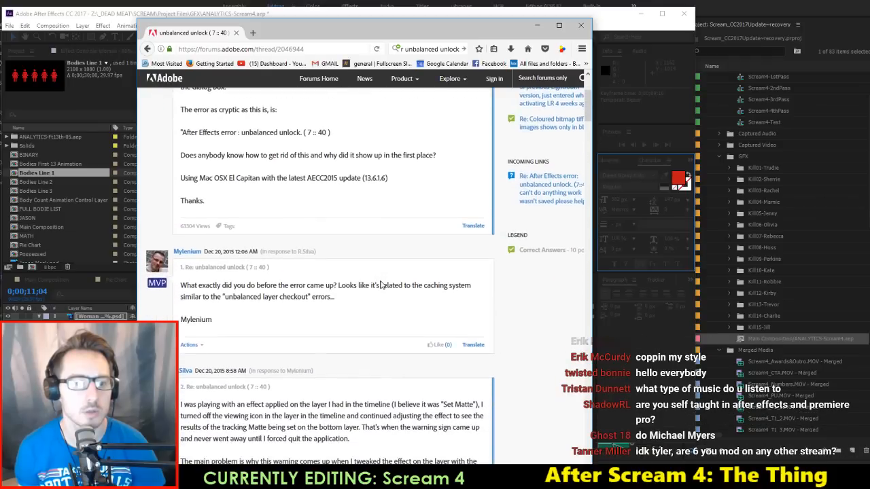
left_click_drag(299, 286, 338, 305)
scroll(336, 299, "down", 2)
scroll(336, 299, "up", 5)
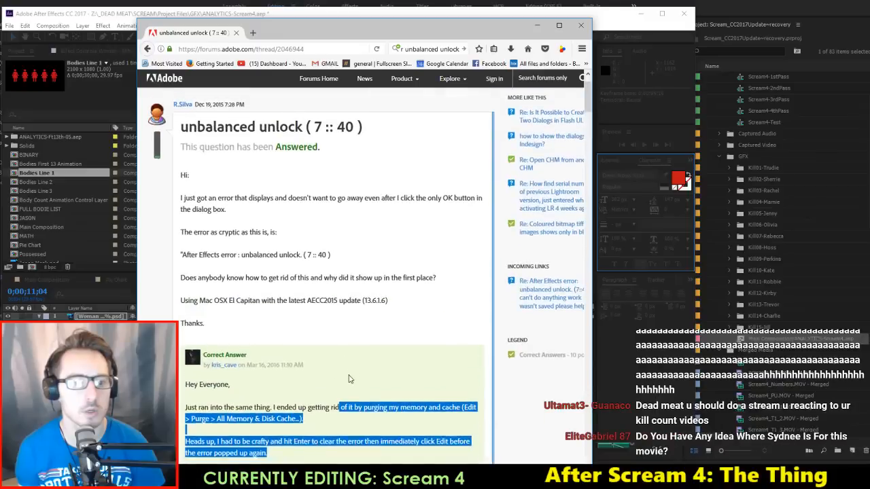
scroll(350, 377, "down", 3)
left_click(345, 324)
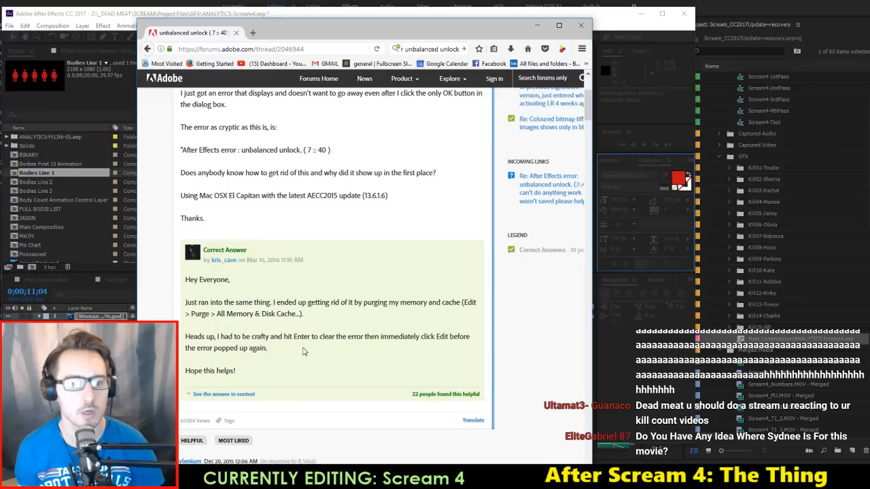
scroll(309, 348, "down", 4)
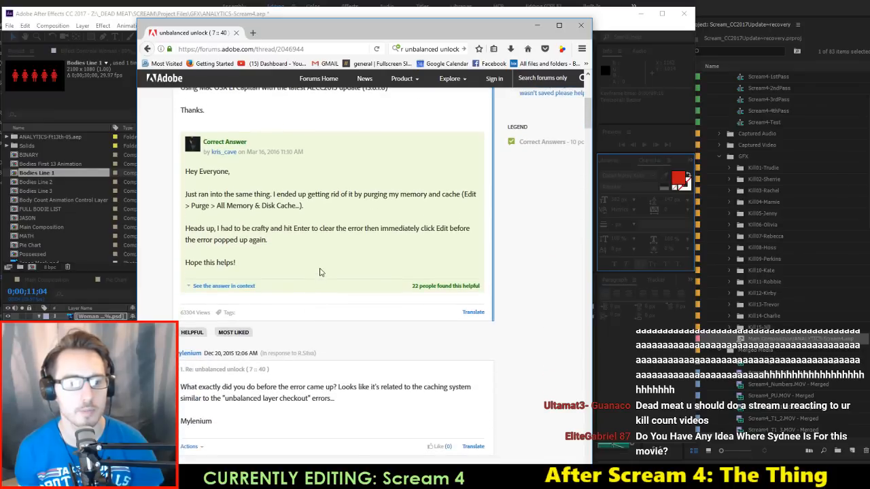
scroll(312, 275, "down", 5)
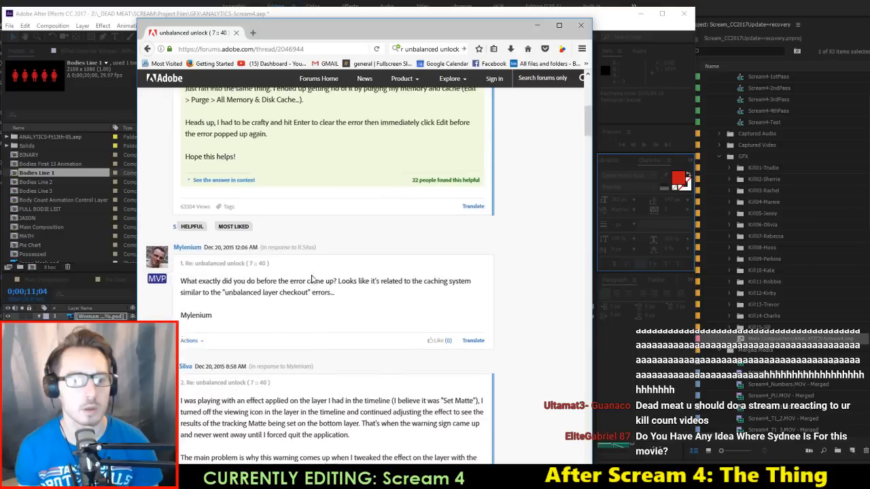
scroll(317, 267, "down", 2)
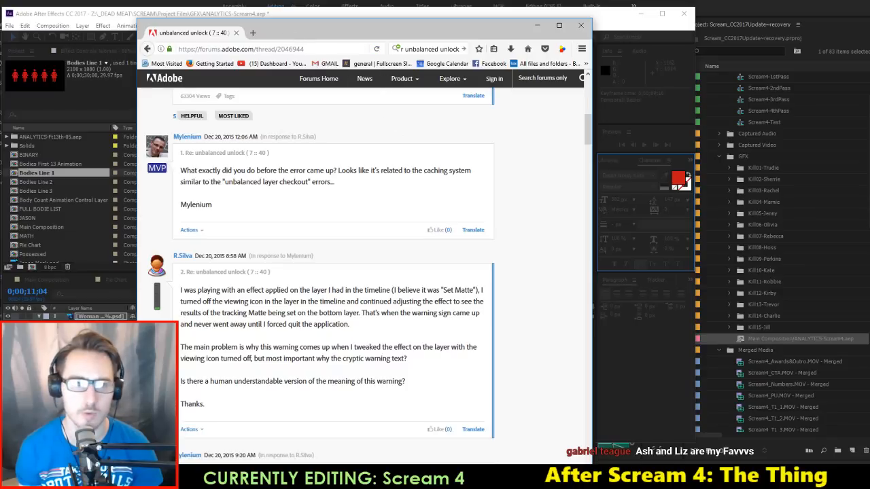
Step: Return to After Effects and clear the repeating error dialog
left_click(165, 15)
left_click(393, 245)
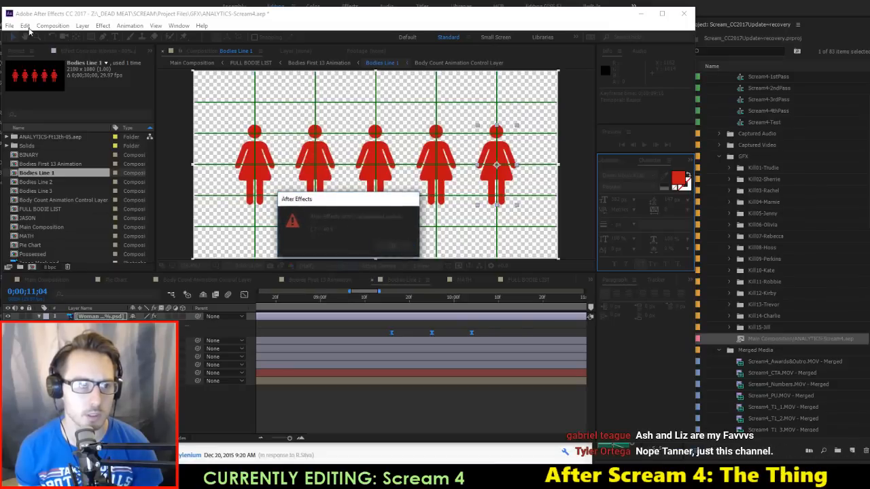
key("Return")
key("Return")
key("Return")
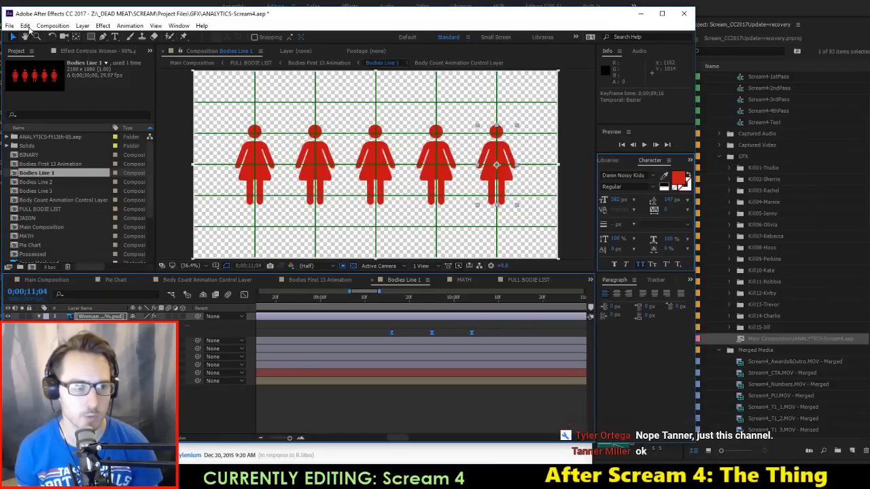
Step: Empty the disk cache through the Media & Disk Cache preferences and confirm the deletion
left_click(27, 26)
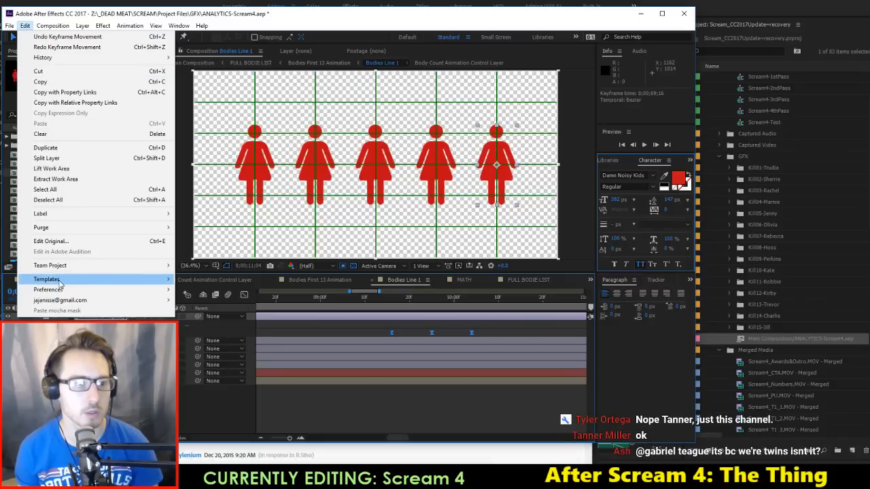
mouse_move(60, 290)
left_click(236, 363)
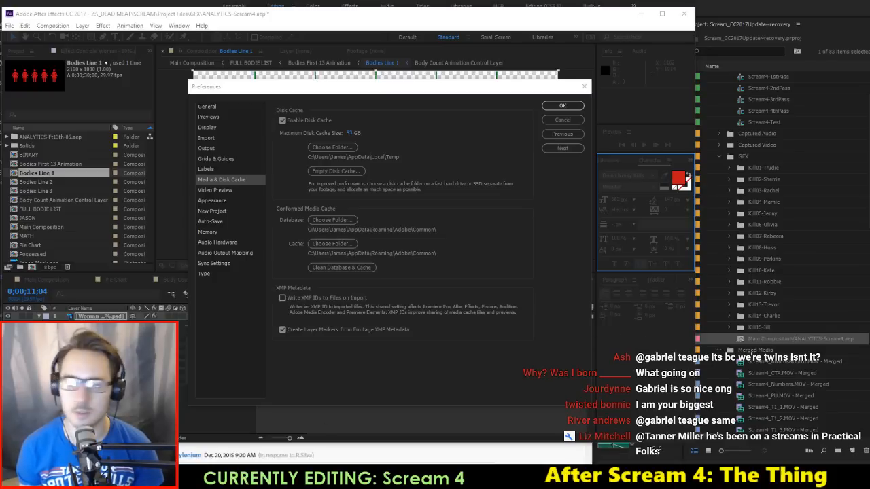
left_click(344, 170)
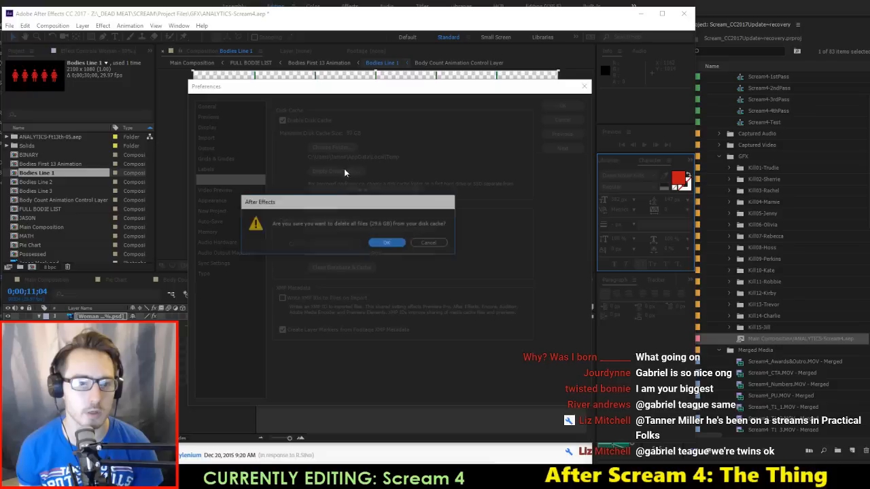
key("Return")
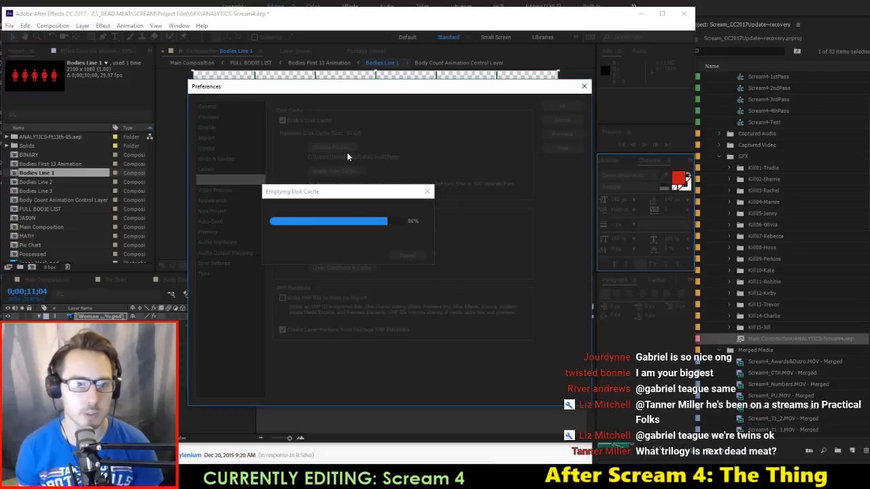
Step: Try to set the disk cache folder to zzzAdobe Media Cache Files inside _Projects on the Lazarus (E:) drive, dismissing the error dialog
left_click(346, 149)
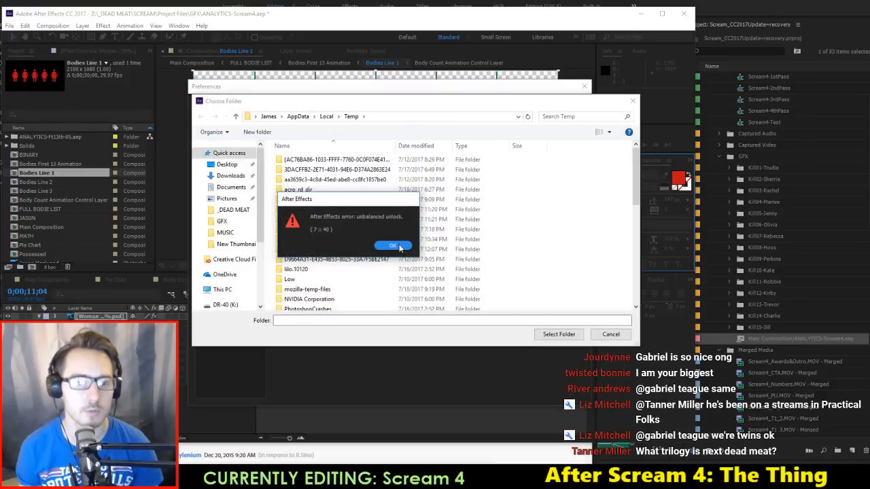
left_click(398, 247)
left_click_drag(394, 105, 474, 91)
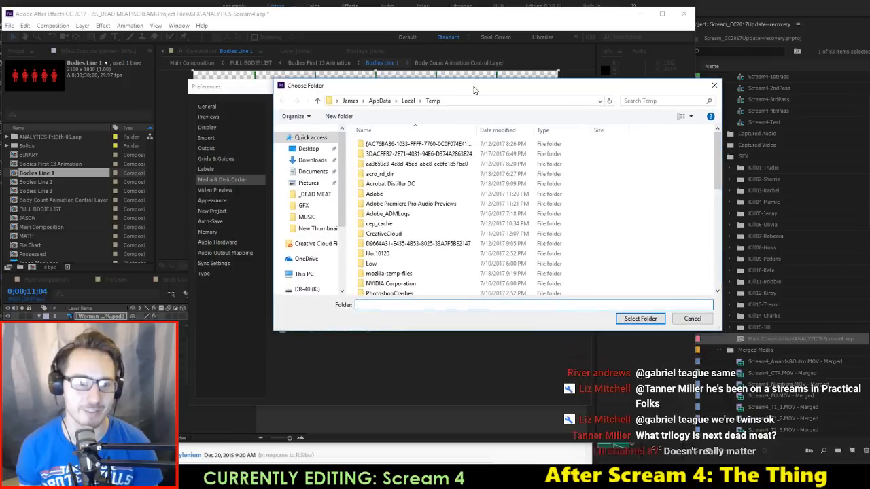
scroll(421, 225, "down", 5)
scroll(311, 265, "down", 3)
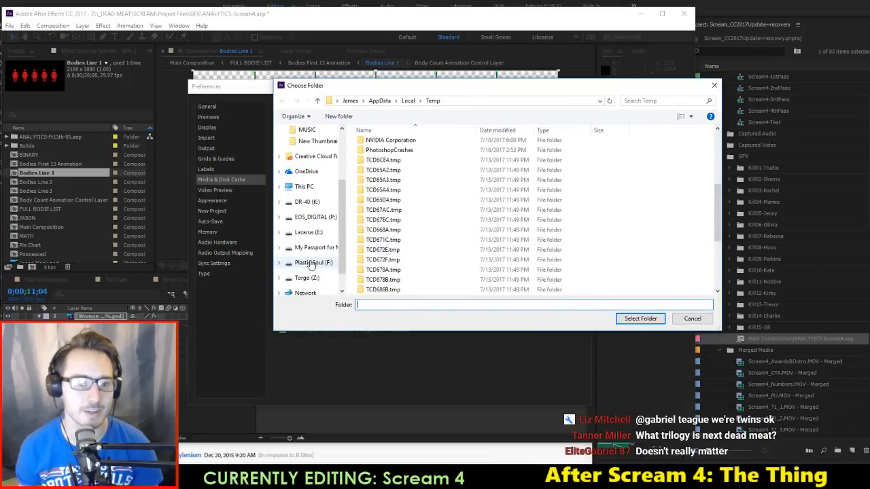
scroll(311, 265, "down", 1)
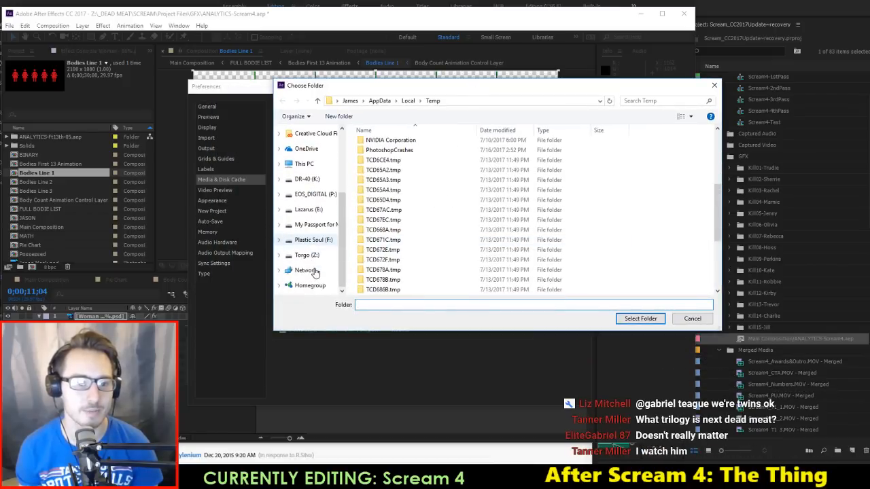
left_click(309, 210)
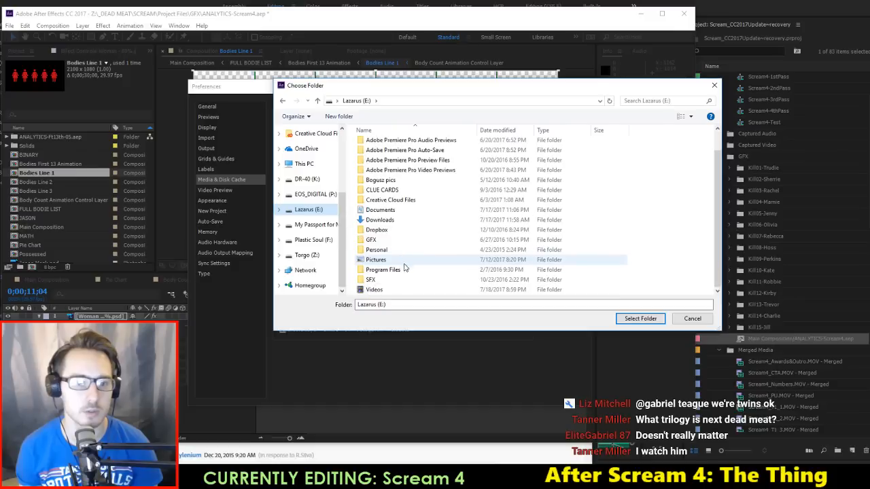
scroll(393, 250, "up", 1)
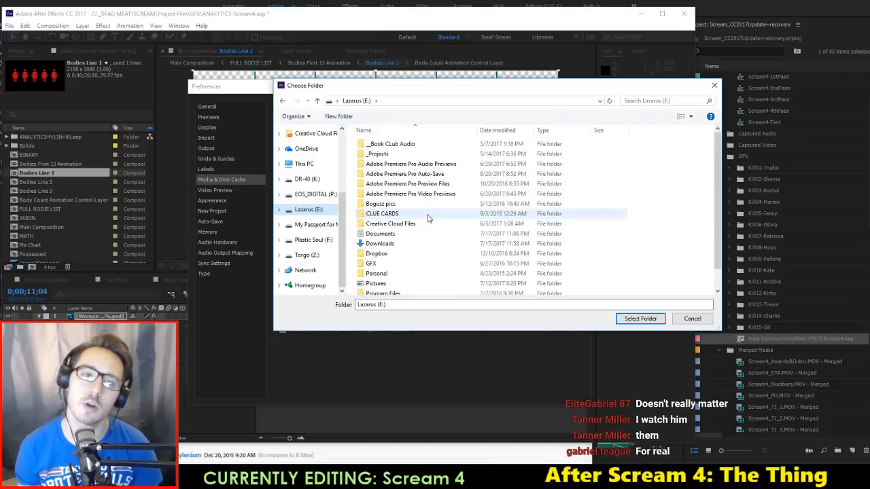
double_click(378, 153)
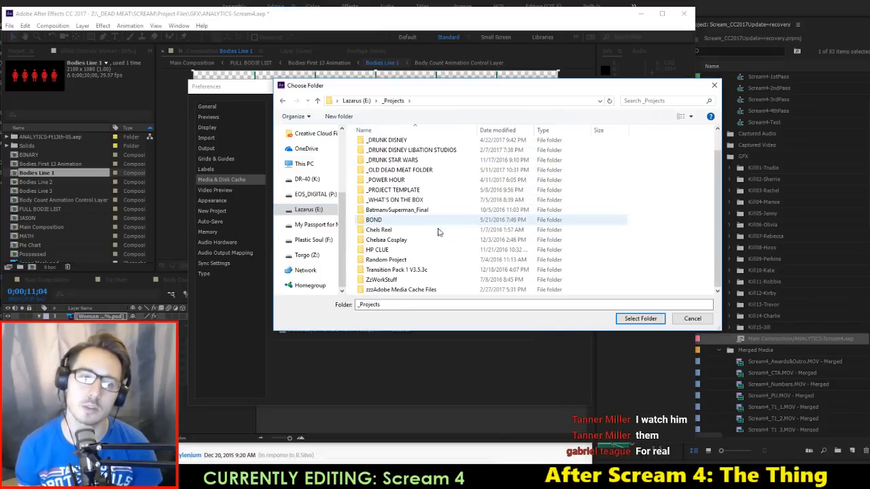
left_click(400, 289)
left_click(641, 318)
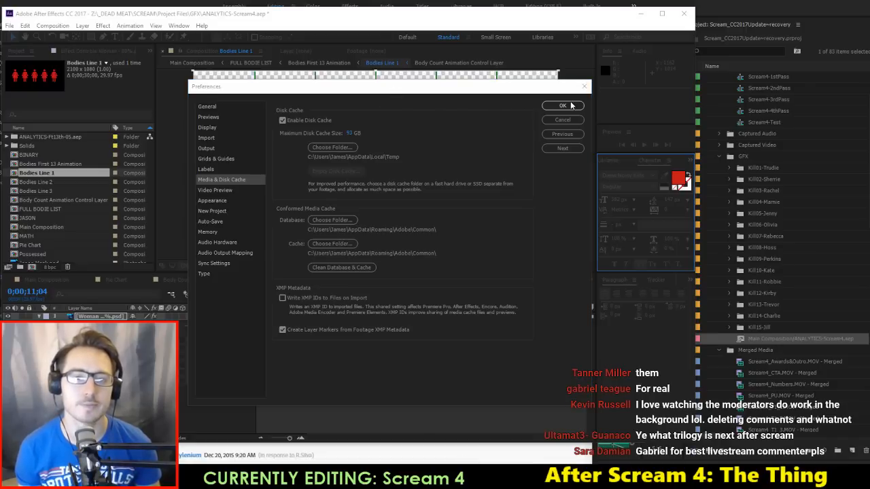
key("alt+Tab")
key("alt+Tab")
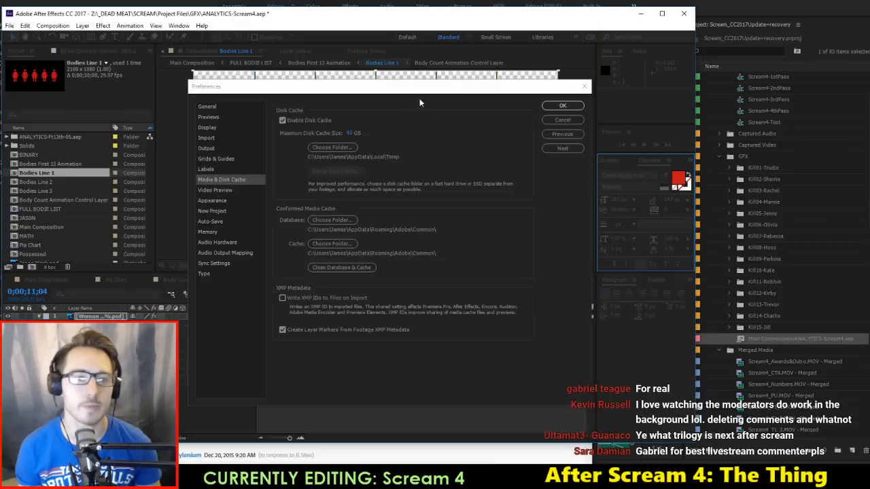
key("alt+Tab")
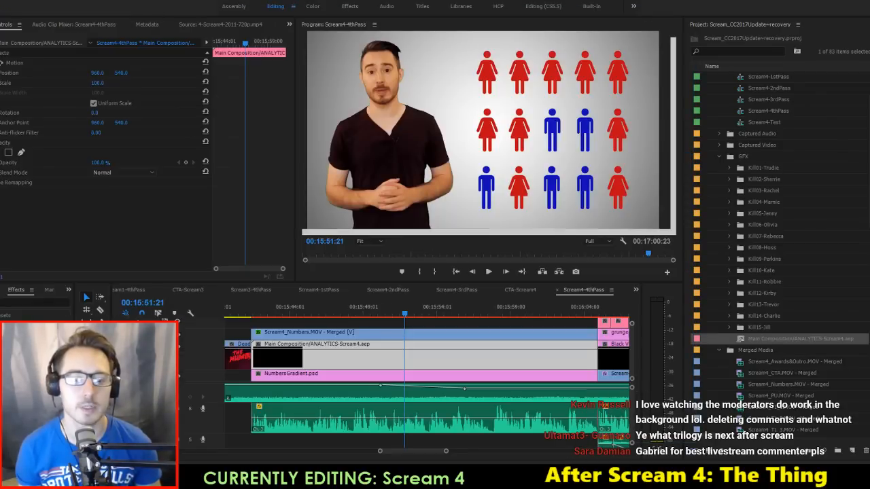
key("alt+Tab")
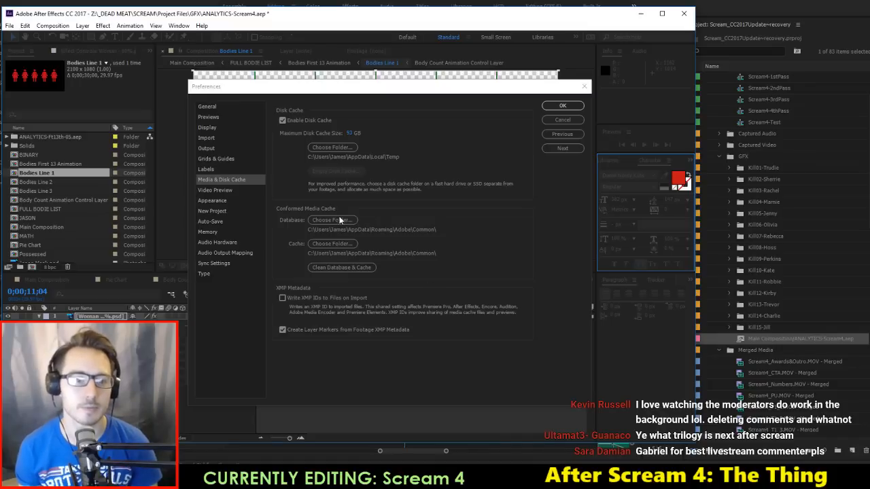
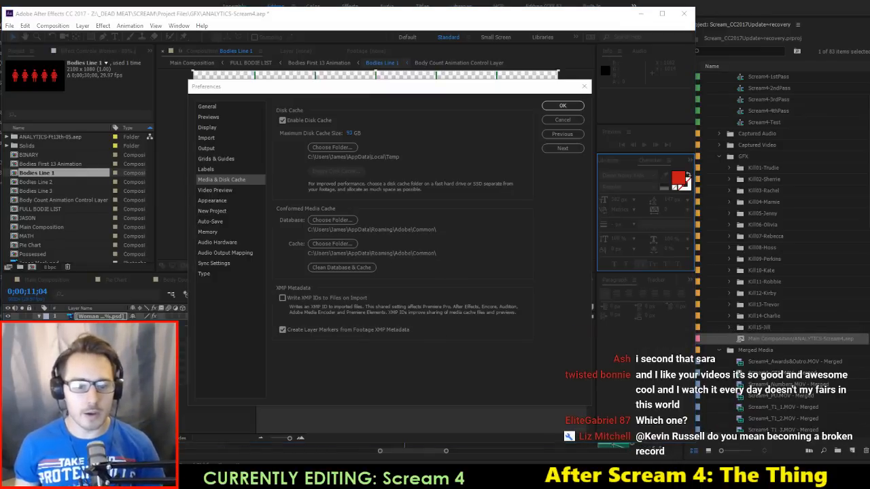
Step: Force After Effects to quit by ending its task in Task Manager
right_click(445, 463)
left_click(445, 462)
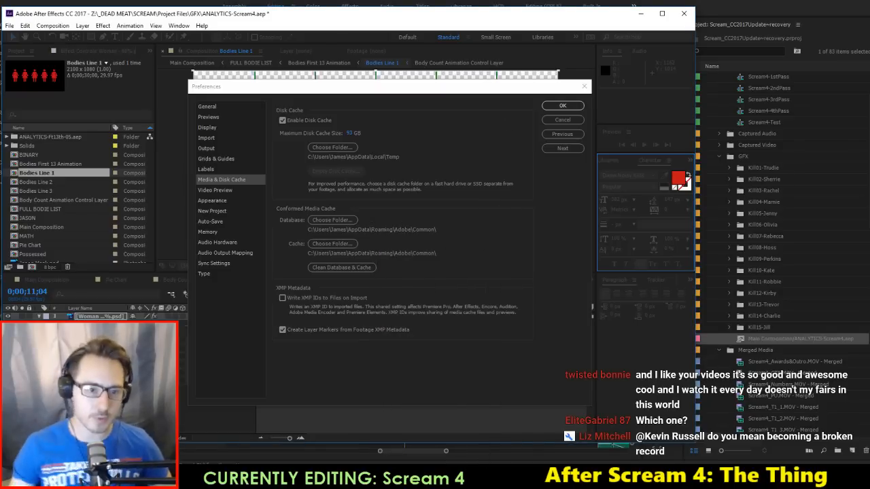
key("ctrl+shift+Escape")
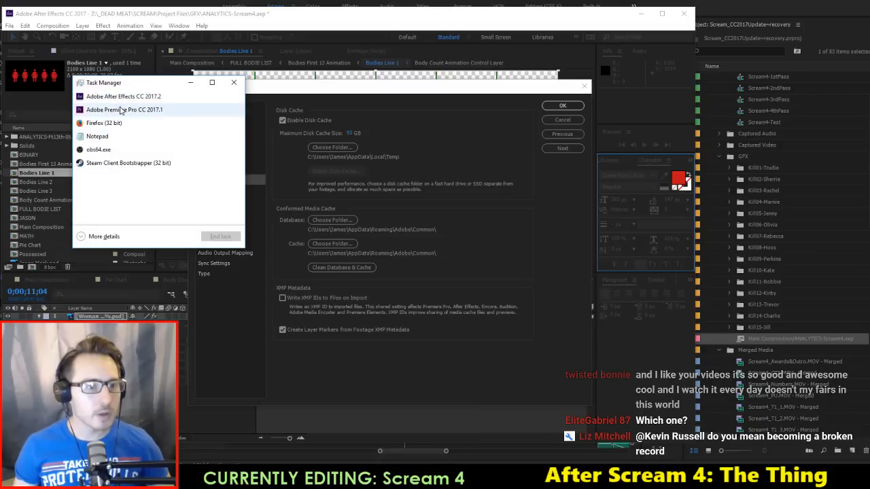
right_click(127, 100)
left_click(153, 115)
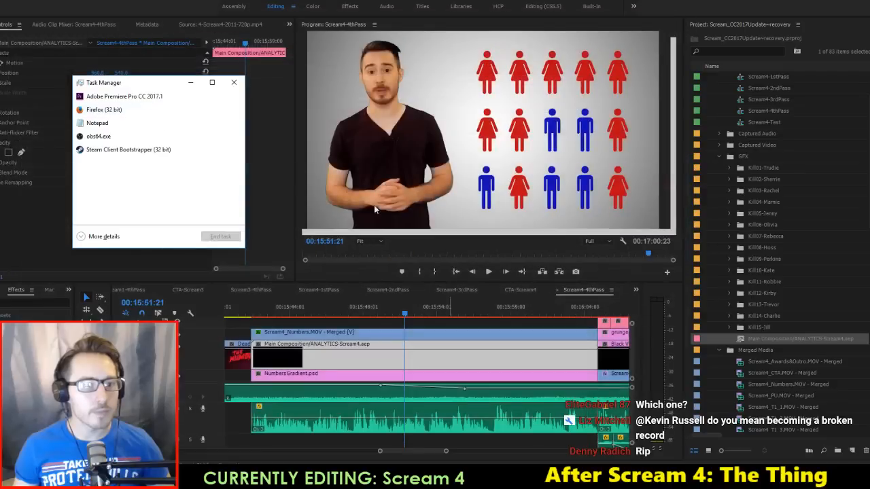
Step: Reopen the timeline clip Main Composition/ANALYTICS-Scream4.aep in After Effects through Edit Original and open the Bodies Line 1 composition
right_click(422, 344)
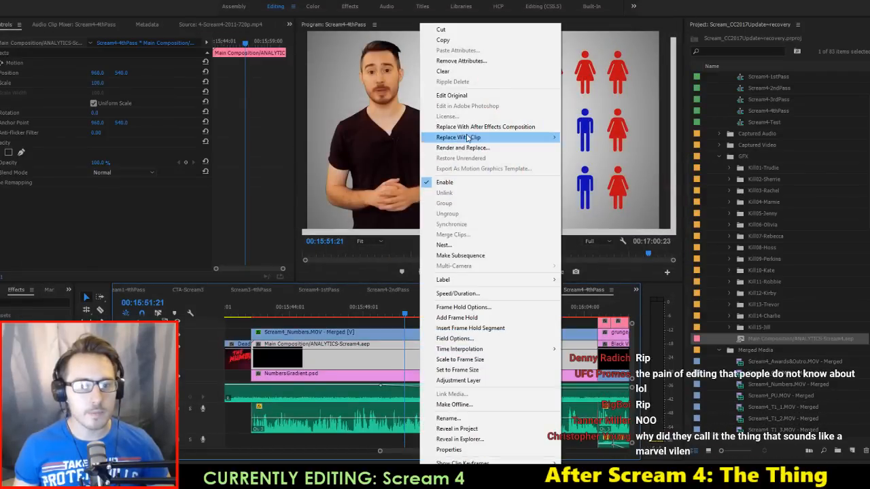
left_click(468, 95)
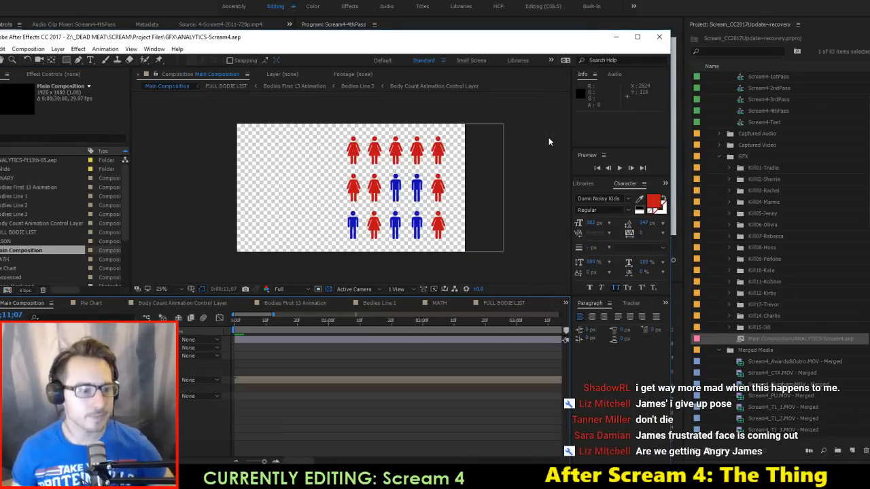
left_click(13, 205)
double_click(13, 204)
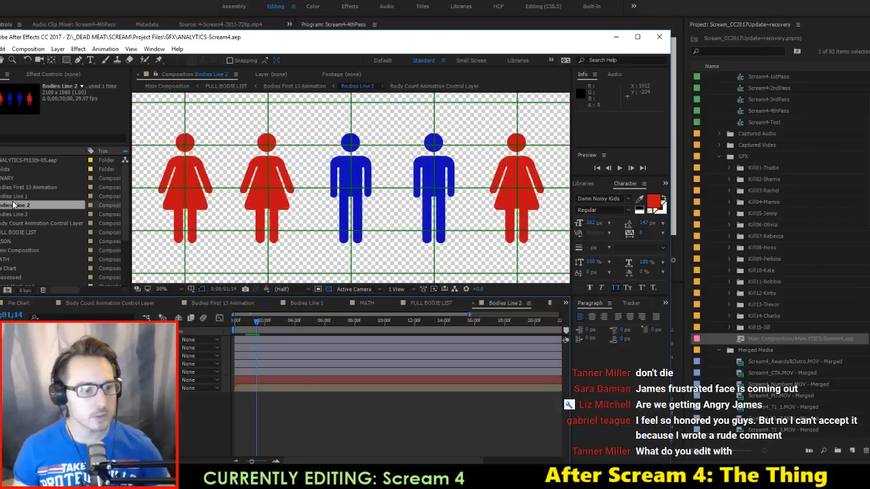
double_click(16, 198)
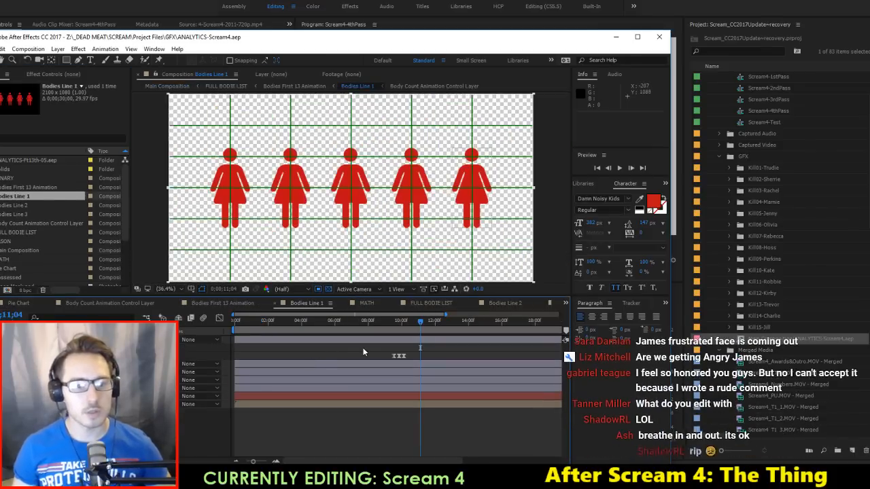
Step: Shift the fifth woman's first three-keyframe group to start at 0;00;09;12, save the project and move the playhead to that time
left_click(399, 356)
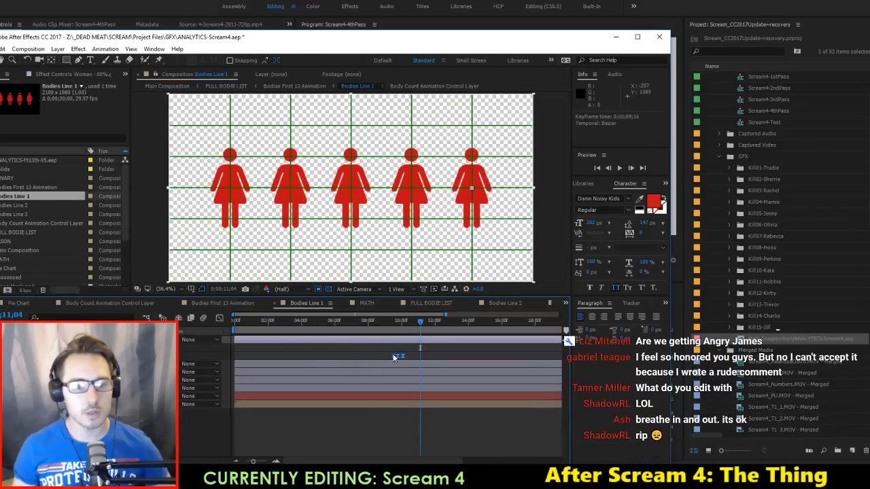
left_click_drag(395, 358, 393, 348)
key("ctrl+s")
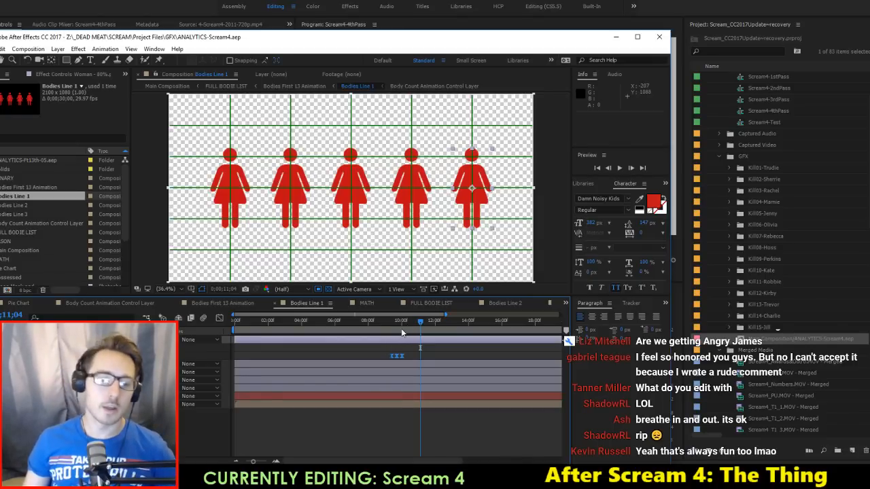
left_click_drag(401, 327, 392, 343)
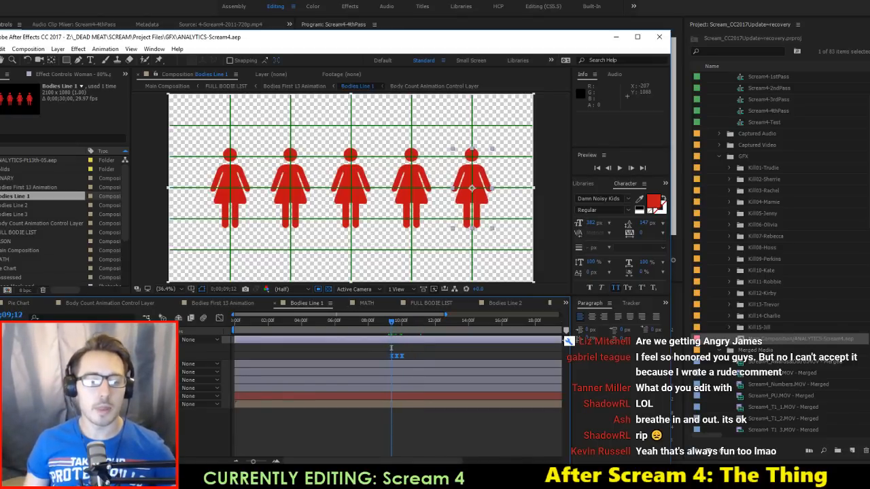
Step: Switch to Premiere Pro and play Scream4-4thPass from 00:15:50:11 to check the figure timing, parking the playhead at 00:15:51:01
key("alt+Tab")
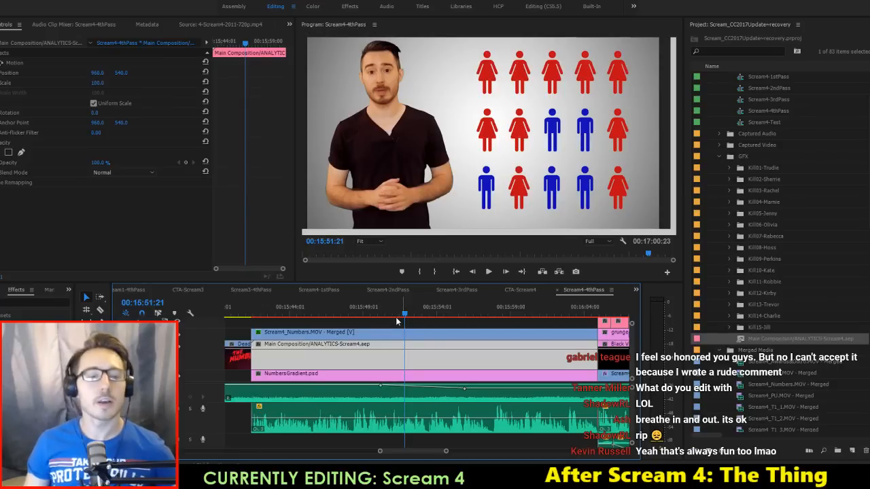
left_click(392, 314)
key("space")
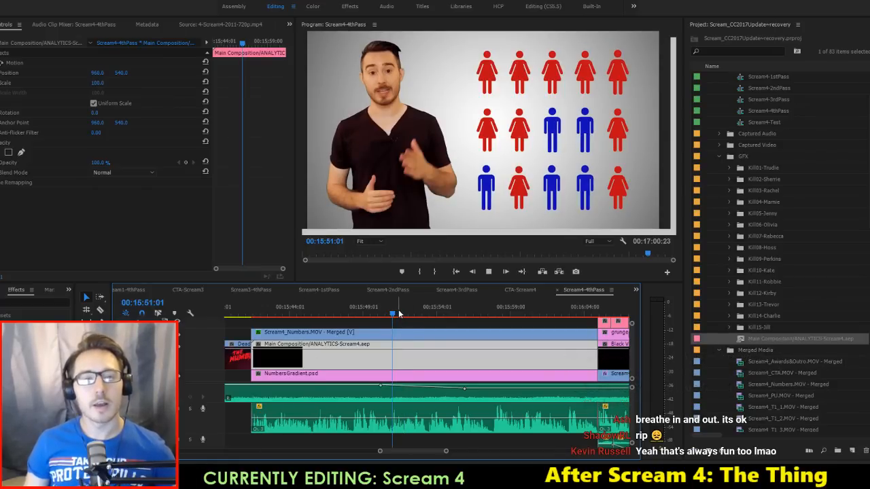
left_click(385, 309)
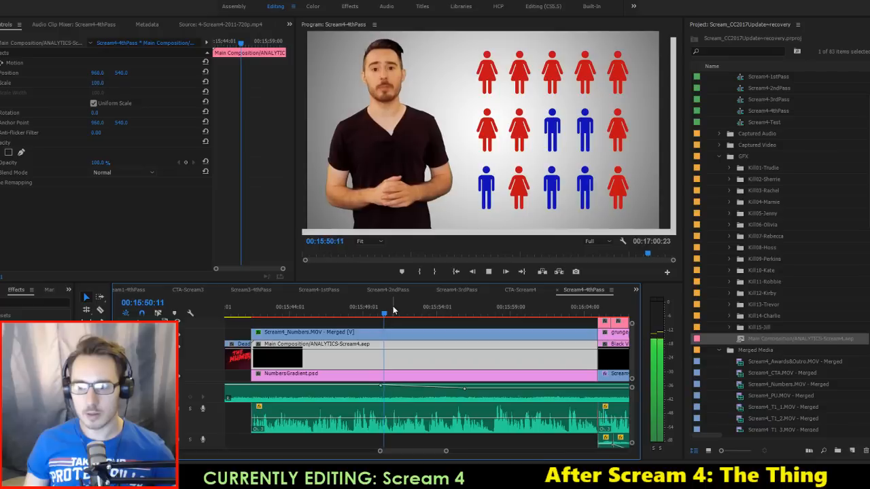
key("space")
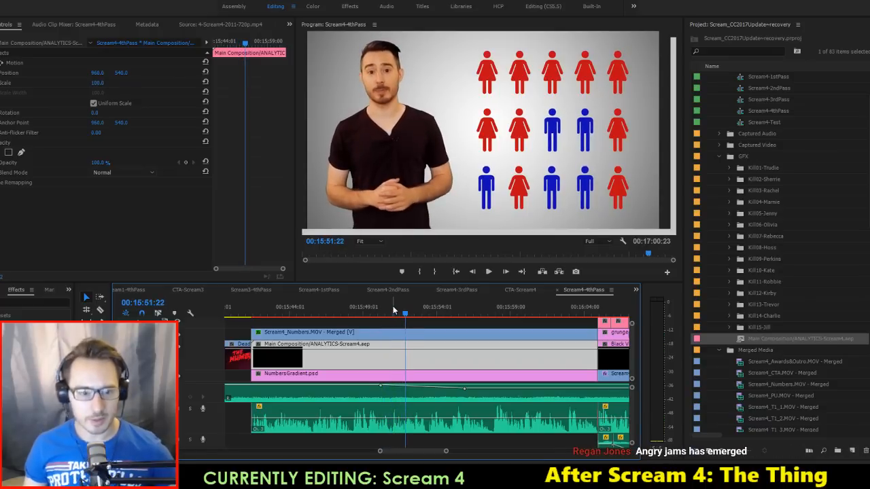
left_click(395, 312)
left_click_drag(395, 310, 393, 313)
Step: Return to After Effects and shift the fifth woman's three selected keyframes one frame later
key("alt+Tab")
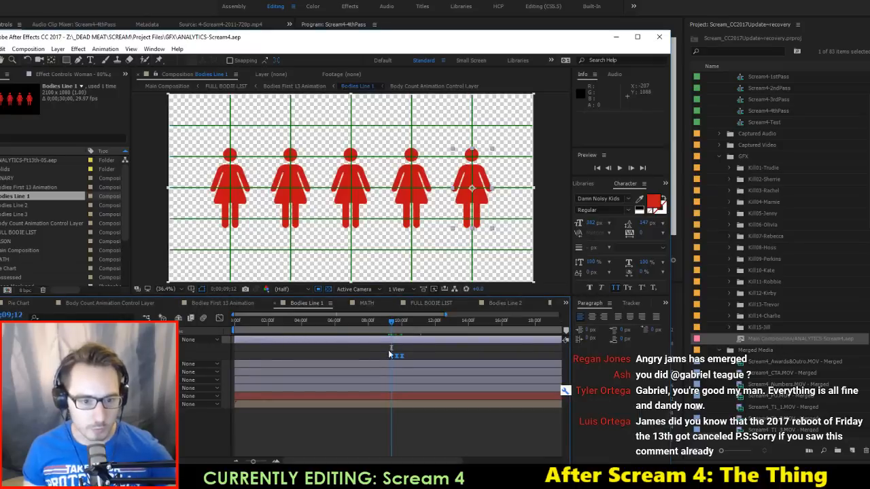
scroll(397, 358, "up", 5)
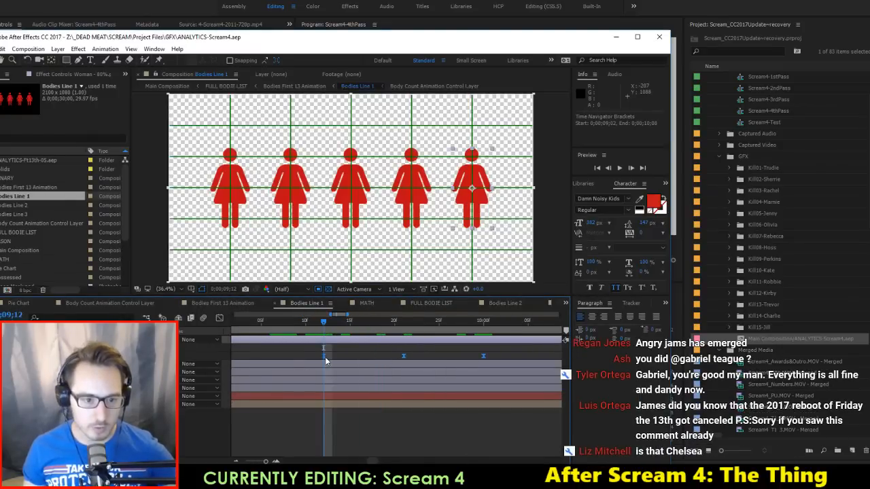
left_click_drag(324, 356, 333, 355)
Step: Switch to Premiere Pro and play Scream4-4thPass from around 00:15:51:01 to check the adjusted pulse against the narration
key("alt+Tab")
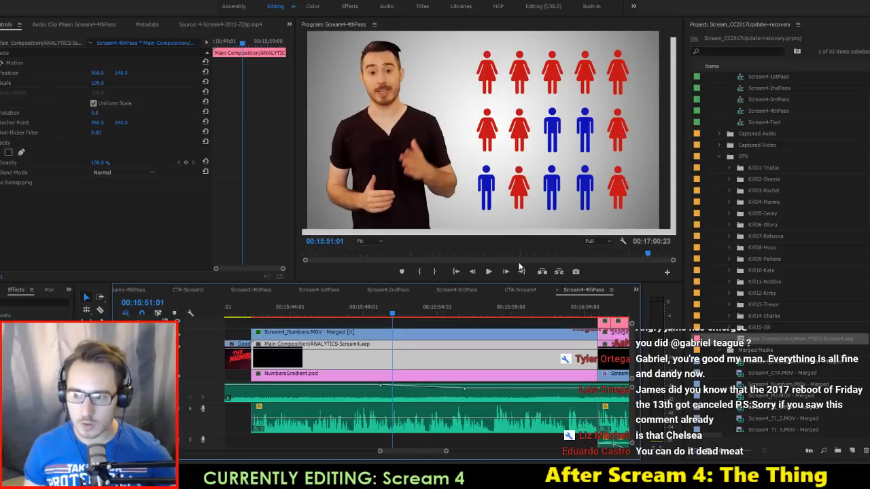
left_click(406, 329)
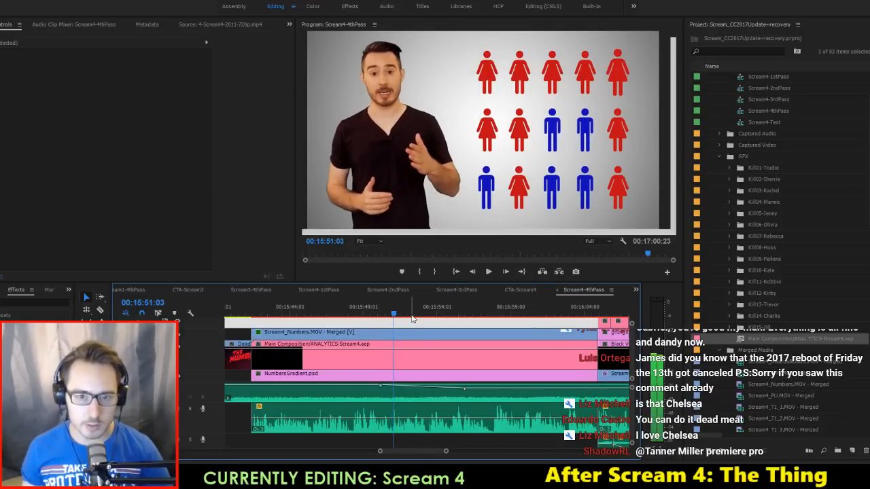
key("Left")
key("Left")
key("space")
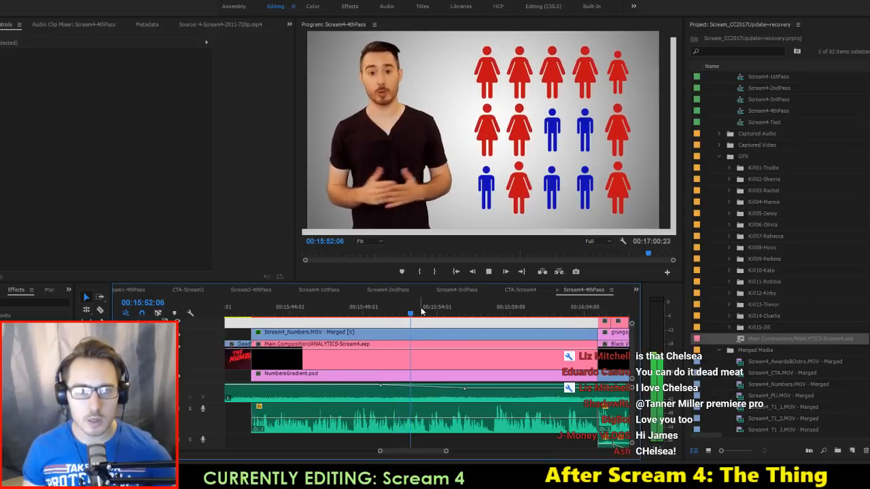
Step: Return to After Effects and copy the fifth woman's first group of three keyframes in Bodies Line 1
key("alt+Tab")
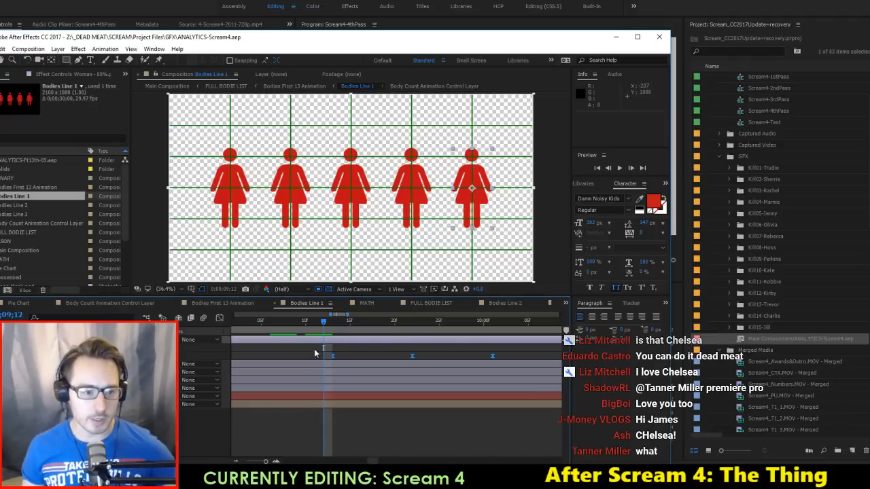
scroll(361, 363, "down", 5)
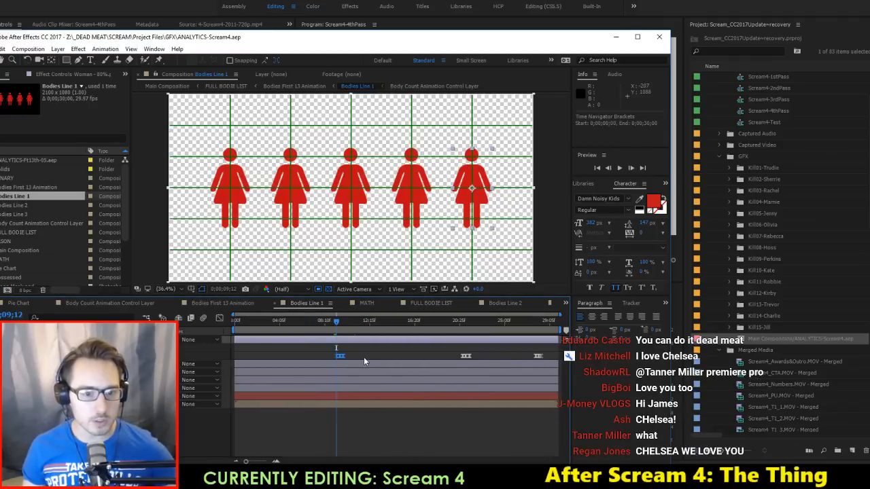
left_click(370, 354)
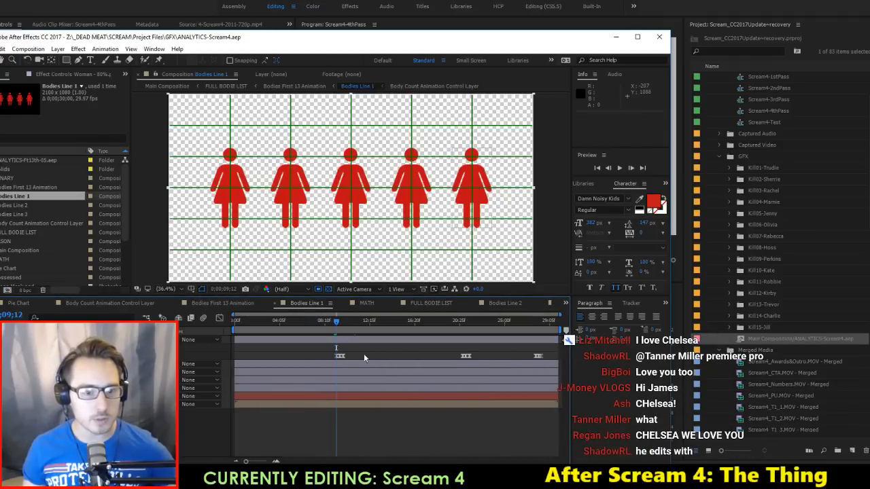
left_click_drag(367, 352, 316, 361)
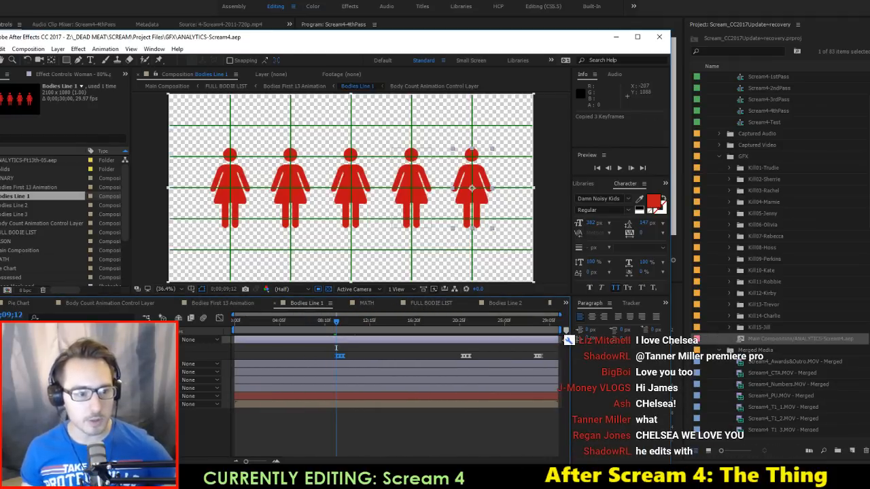
Step: Reveal the keyframes of the other four women in Bodies Line 1 and delete their three-keyframe groups just after the playhead
key("ctrl+Down")
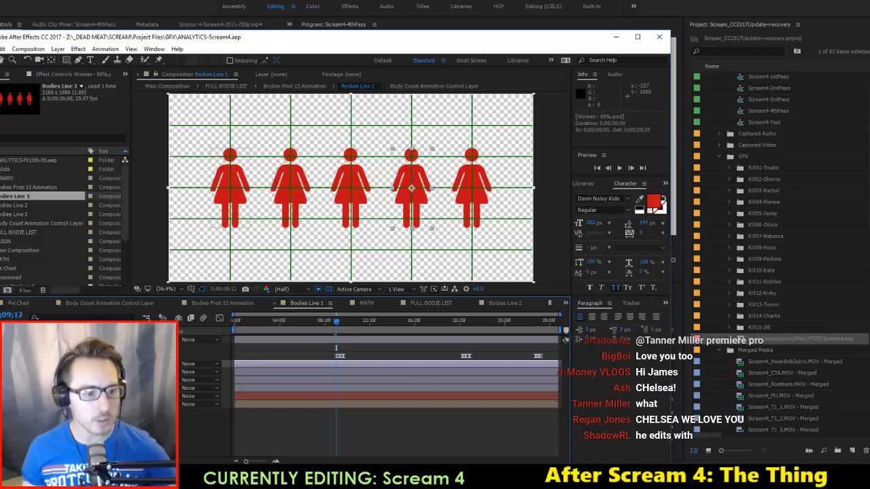
key("ctrl+a")
key("u")
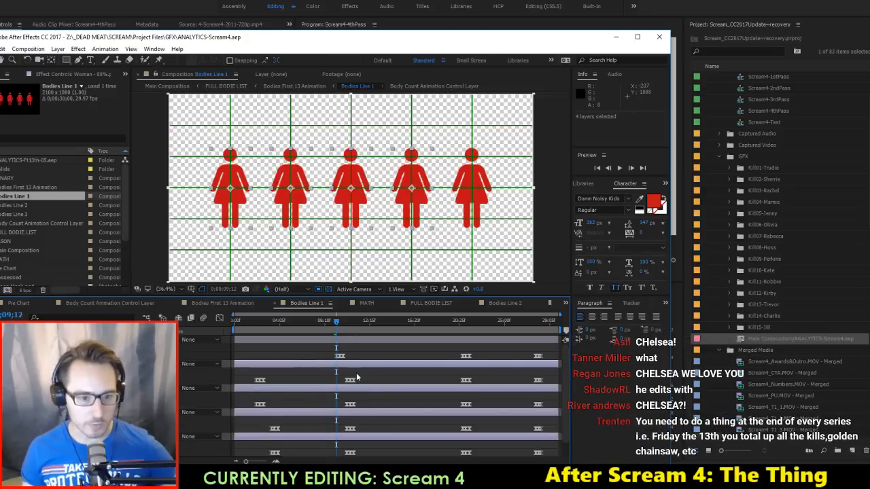
scroll(378, 381, "down", 1)
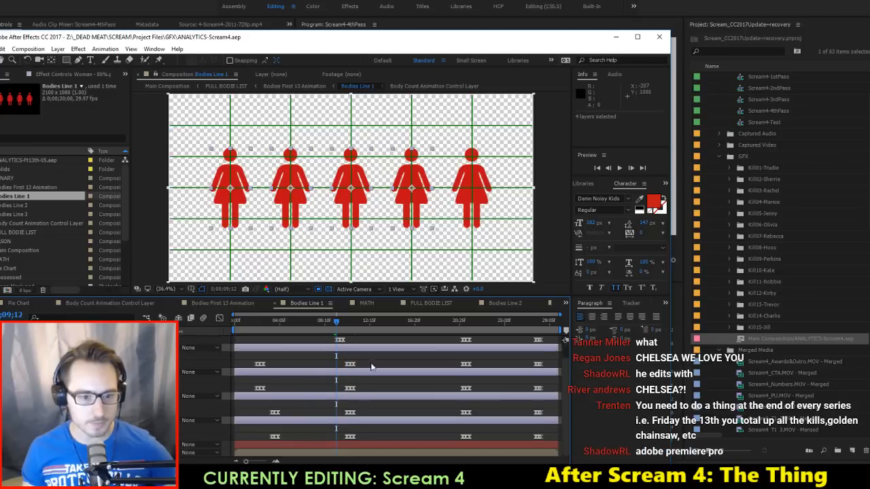
left_click(350, 364)
left_click(350, 388)
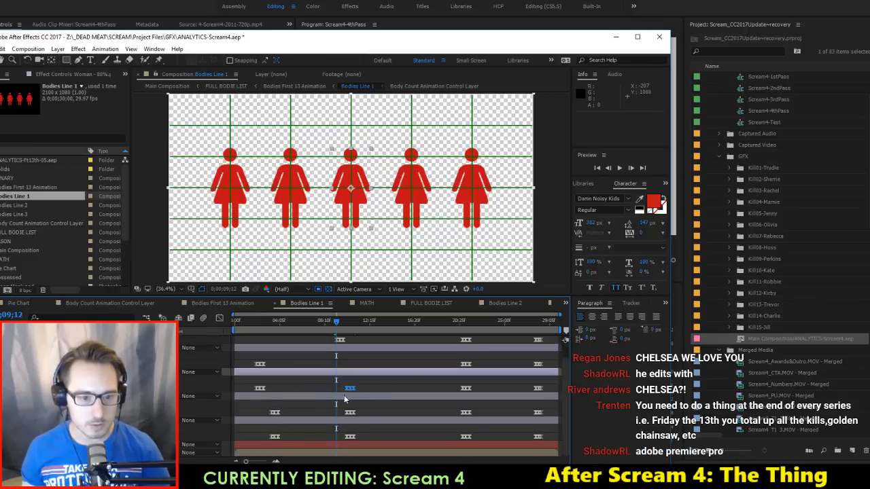
left_click(350, 413)
key("Delete")
left_click_drag(334, 412, 340, 437)
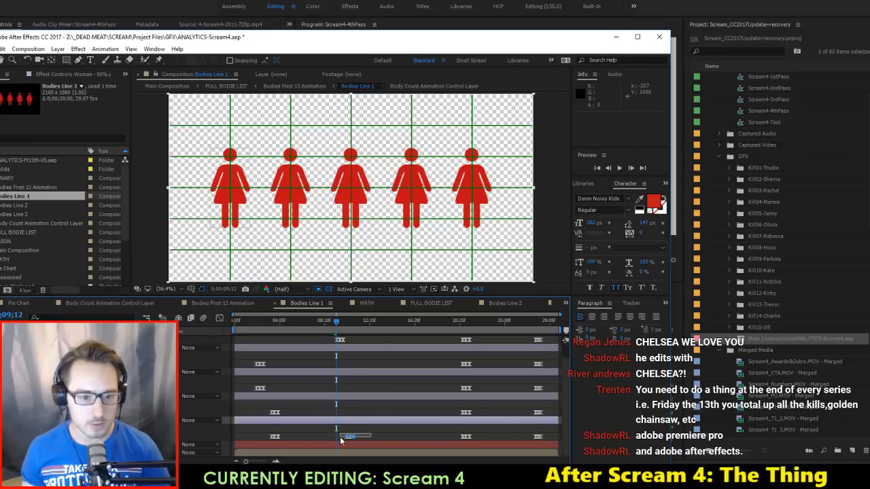
key("Delete")
Step: Delete the earliest three-keyframe group from each of the other four women's layers in Bodies Line 1
left_click_drag(273, 361, 245, 389)
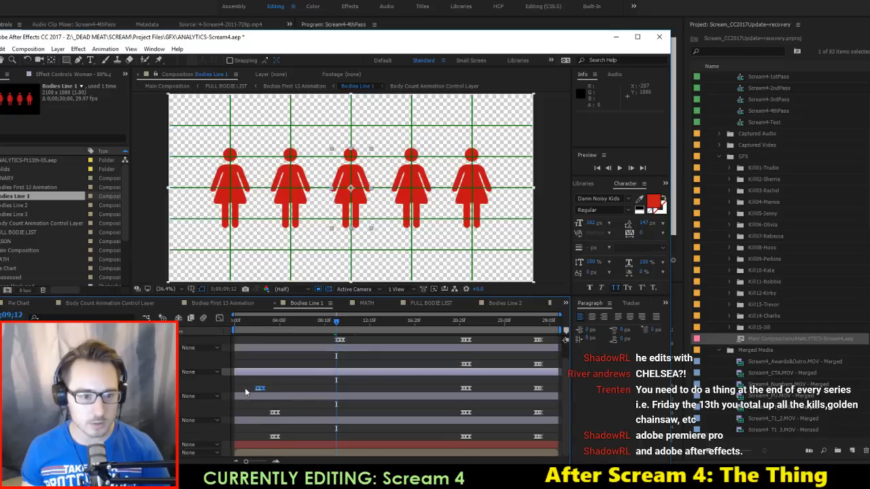
left_click_drag(296, 412, 261, 412)
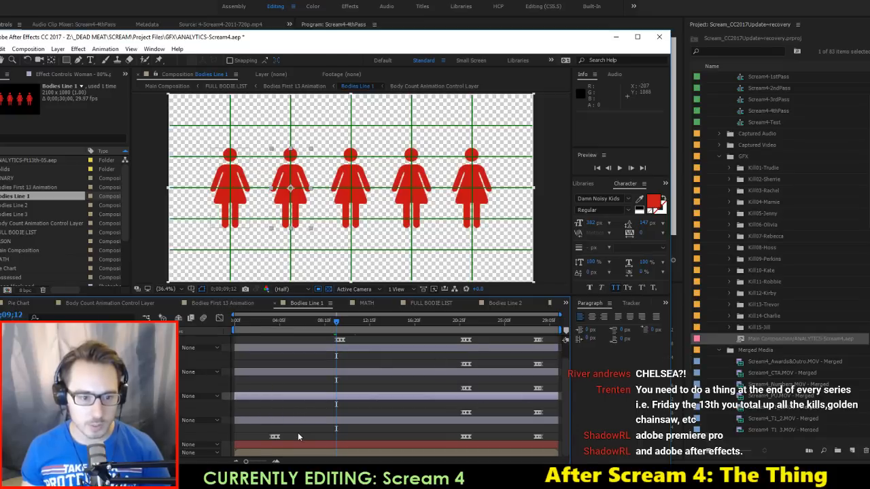
left_click_drag(298, 433, 264, 438)
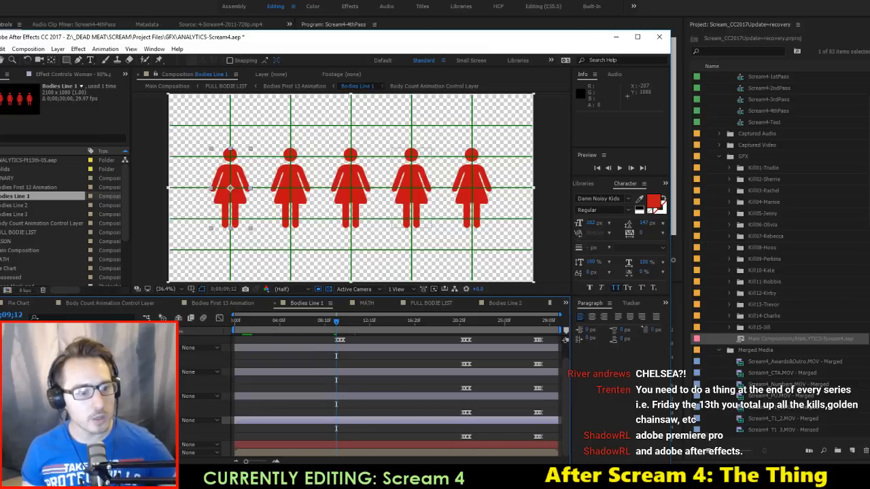
Step: Select the other four women's layers, paste the copied keyframes at 0:00:09:12 and save the project
left_click(89, 348, "shift")
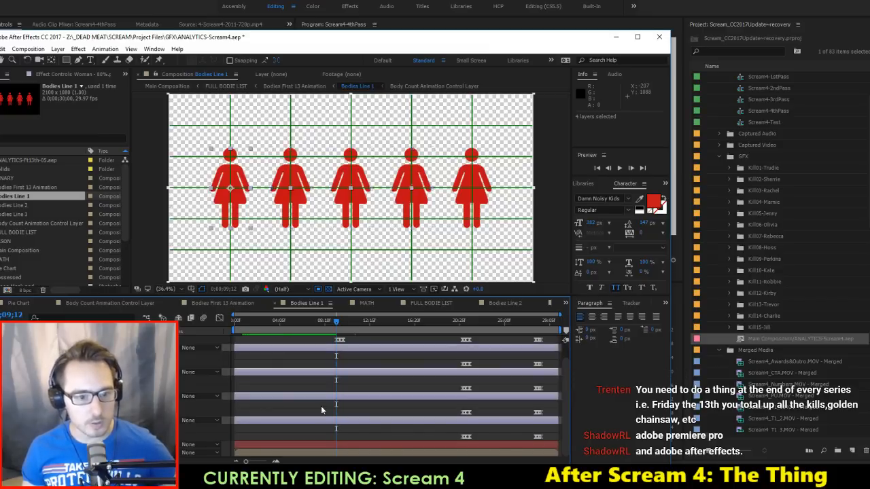
key("ctrl+v")
key("ctrl+s")
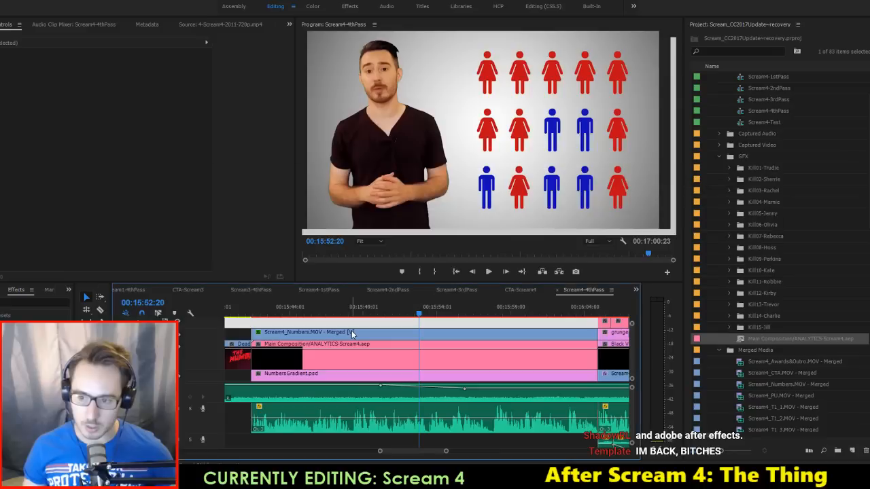
Step: Switch to Premiere Pro and play Scream4-4thPass from 00:15:51:04 and again from earlier, stopping at 00:15:53:07
key("alt+Tab")
left_click(395, 315)
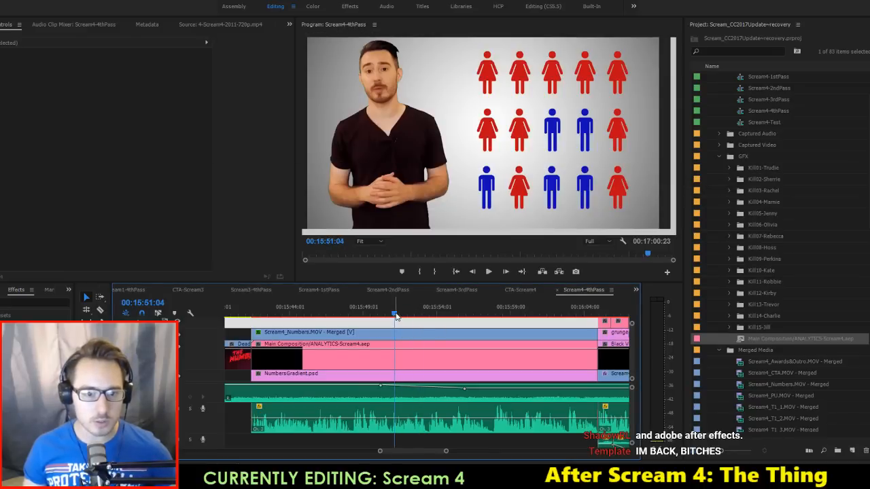
key("space")
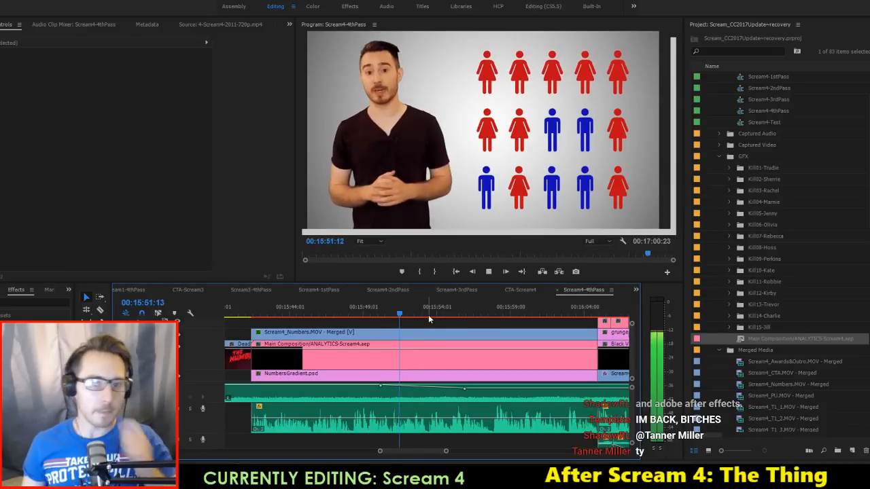
key("space")
left_click(350, 313)
key("space")
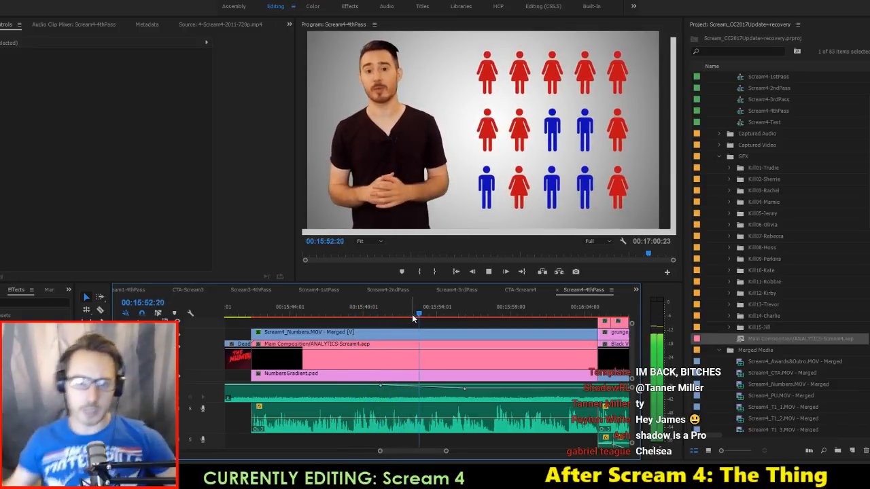
key("space")
key("space")
key("space")
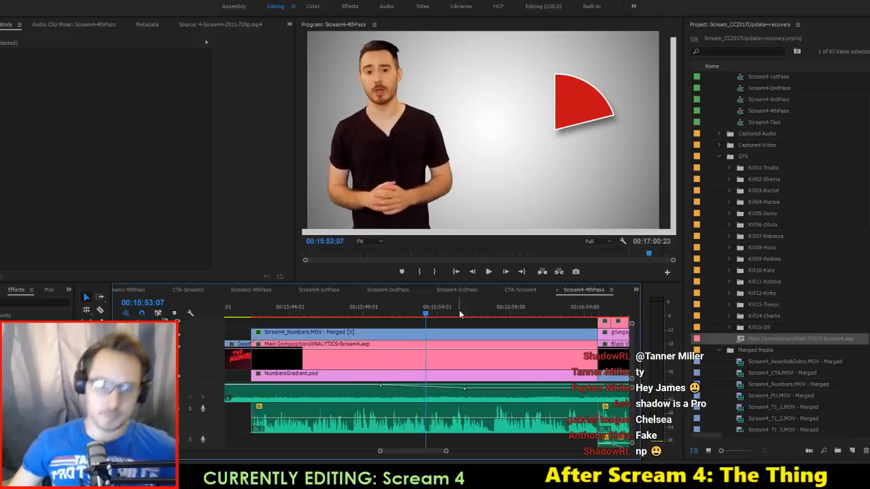
Step: Scrub Scream4-4thPass back and replay the narration briefly to park the playhead at 00:15:51:01
key("Right")
key("Right")
key("Right")
left_click_drag(406, 314, 391, 333)
key("space")
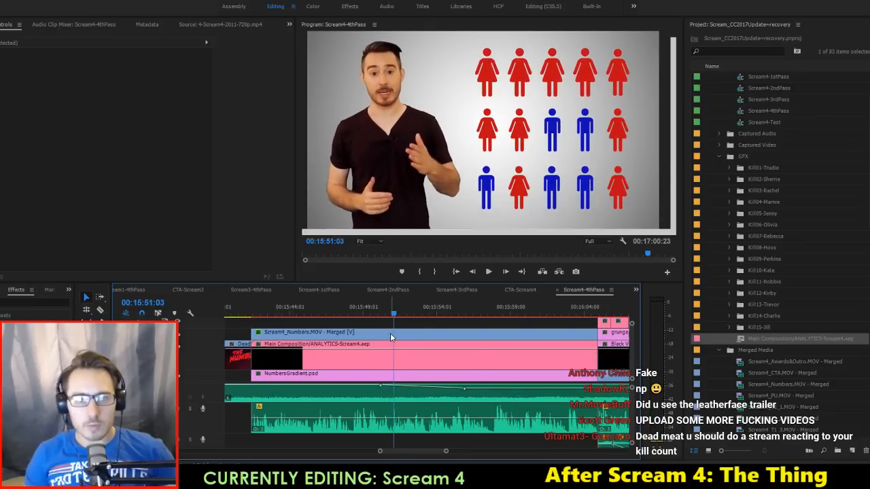
key("space")
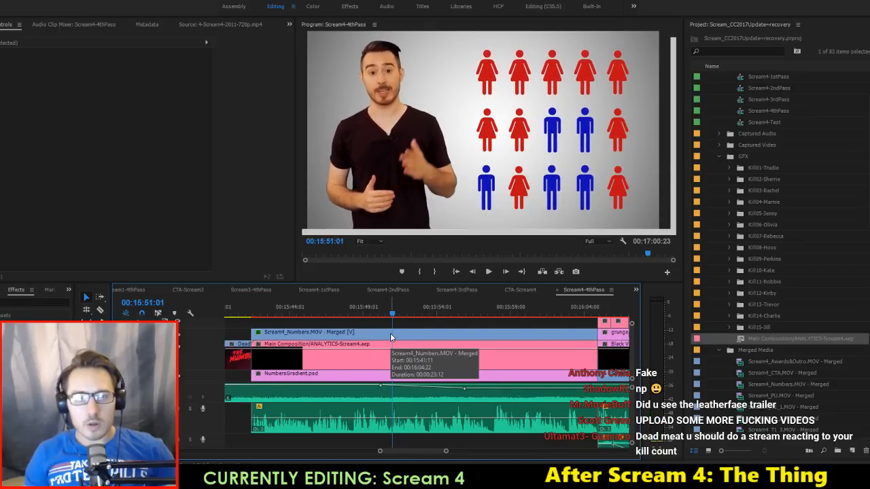
Step: Return to After Effects, paste the three keyframes onto the four selected women's layers at 0:00:09:12 and advance one frame
key("alt+Tab")
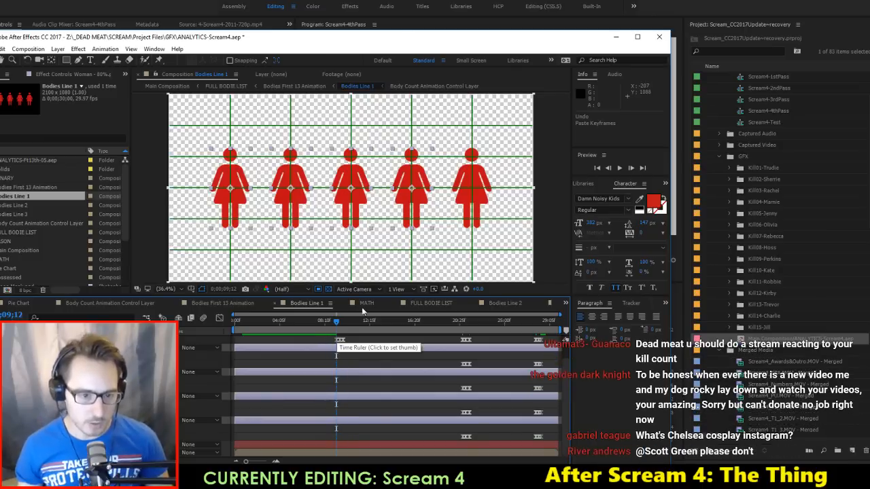
key("ctrl+v")
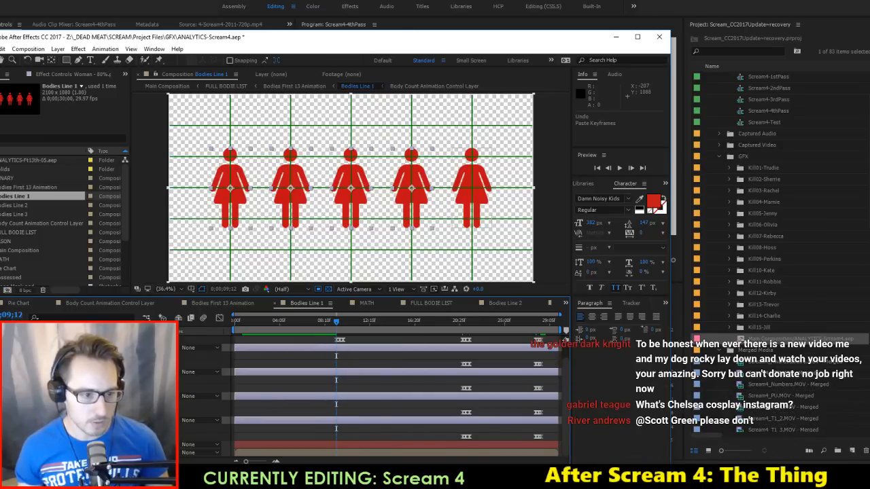
key("Page_Down")
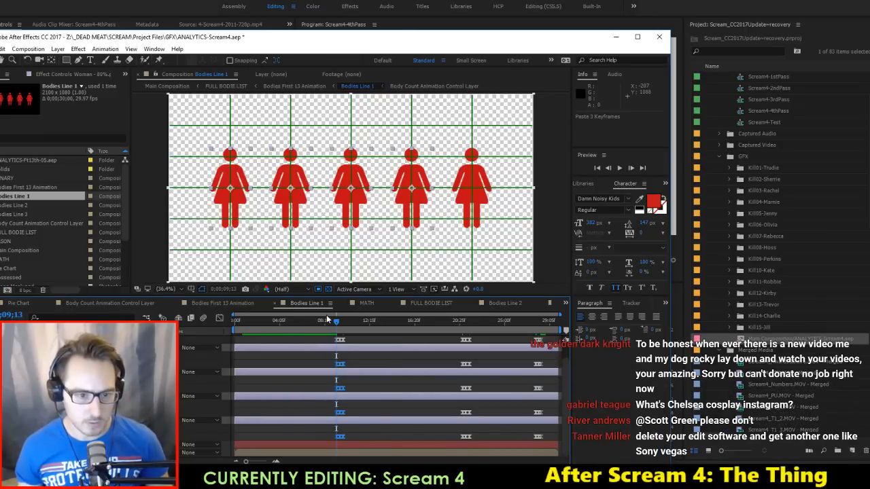
Step: Switch to Premiere Pro, examine the pulse frame by frame from 00:15:51:01 to 00:15:51:18 and save the project
key("alt+Tab")
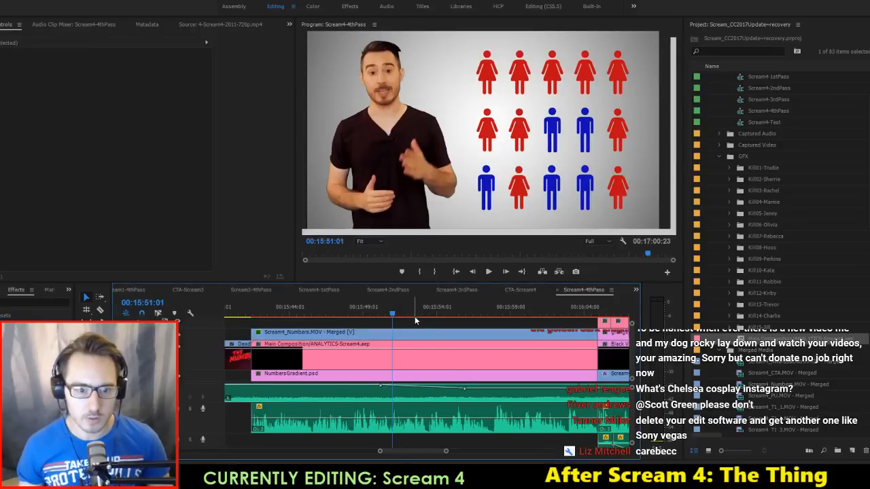
key("Right")
key("Right")
key("Right")
key("Right")
key("Right")
key("Right")
key("Right")
key("Right")
key("Right")
key("Right")
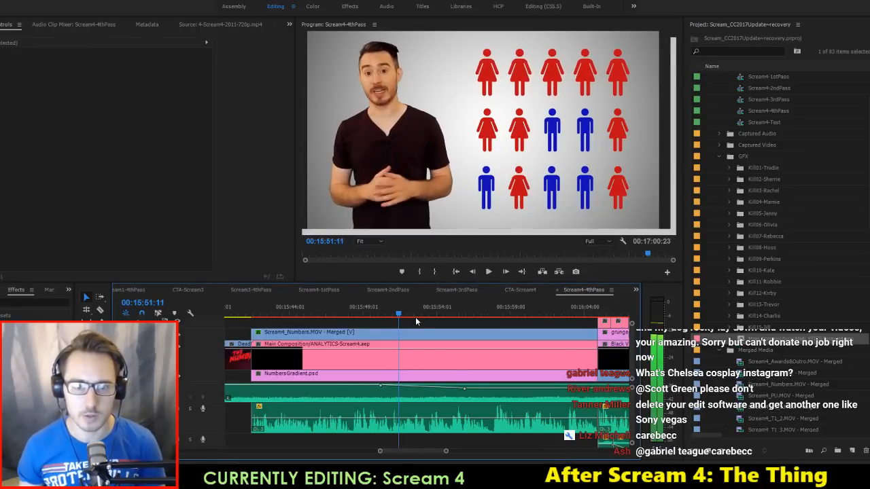
key("Right")
key("Right")
key("Right")
key("Right")
key("Right")
key("Right")
key("Right")
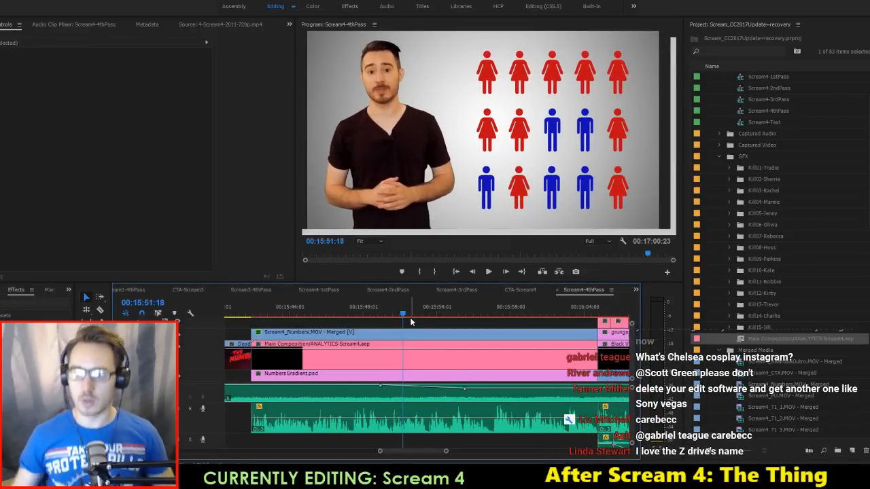
key("ctrl+s")
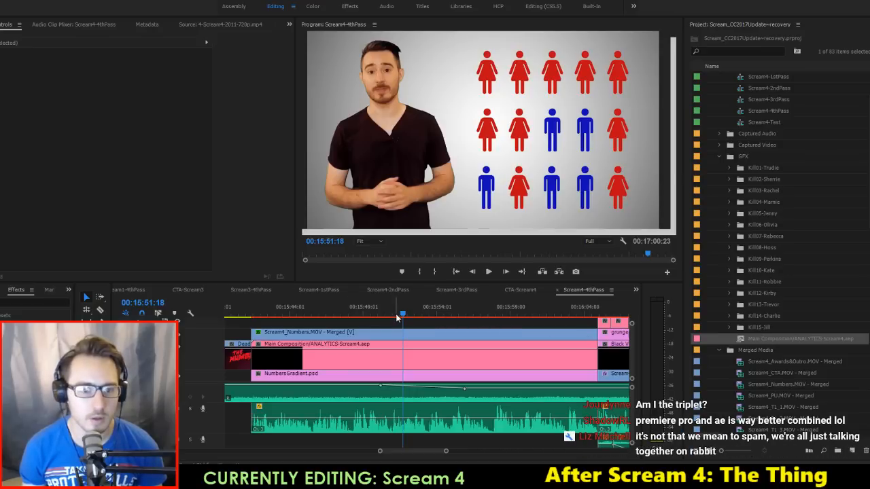
Step: Replay the body-count narration in Scream4-4thPass from before the women's pulse, stopping at 00:15:52:17
key("space")
left_click(353, 319)
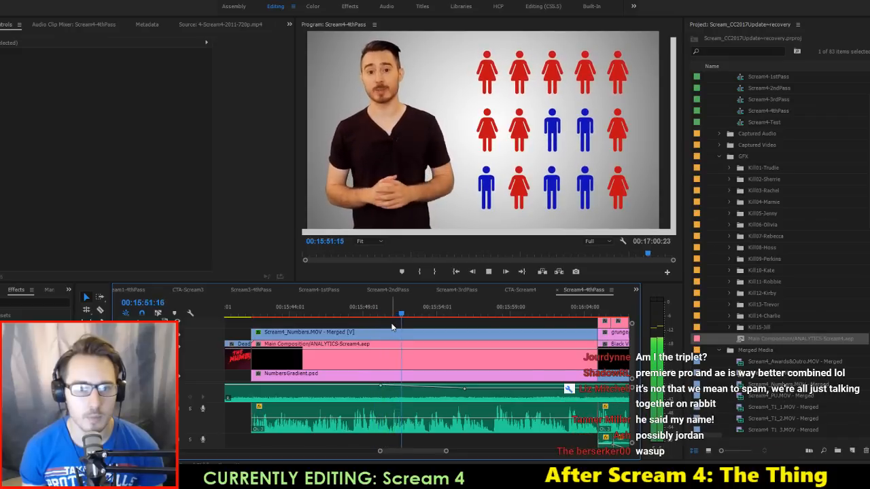
key("space")
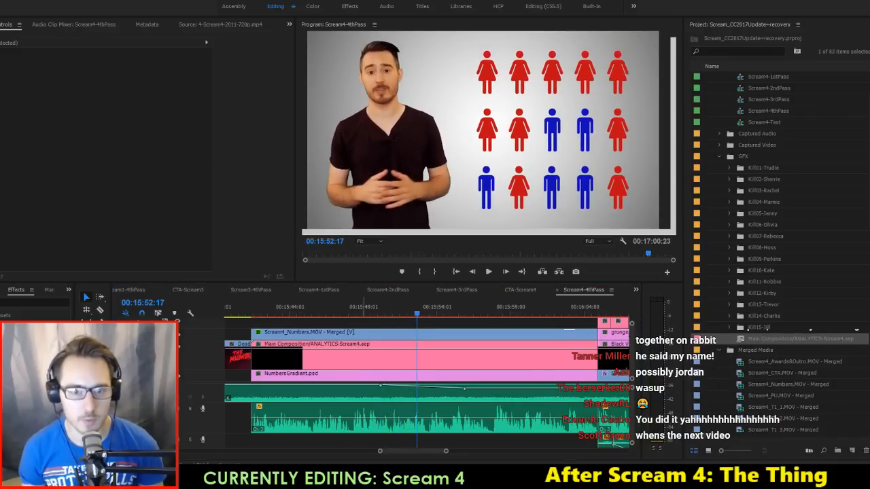
Step: Return to After Effects and open the Bodies Line 2 composition
double_click(297, 349)
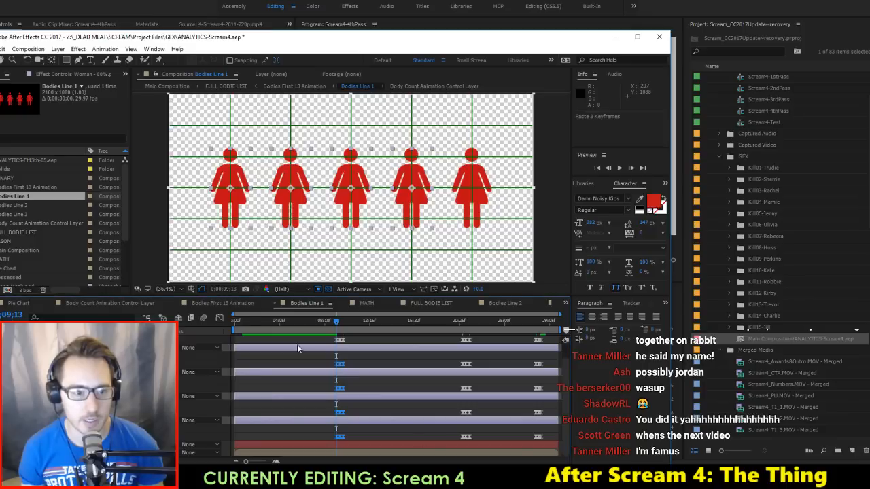
double_click(15, 214)
left_click(23, 206)
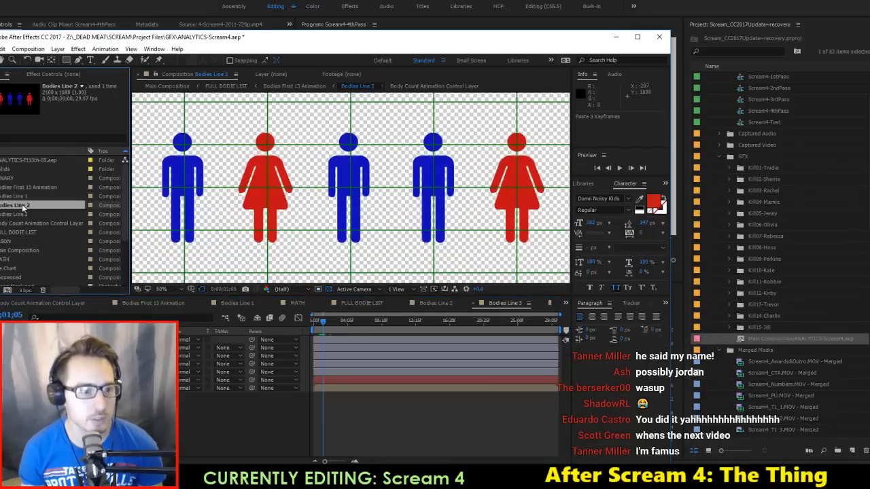
double_click(23, 206)
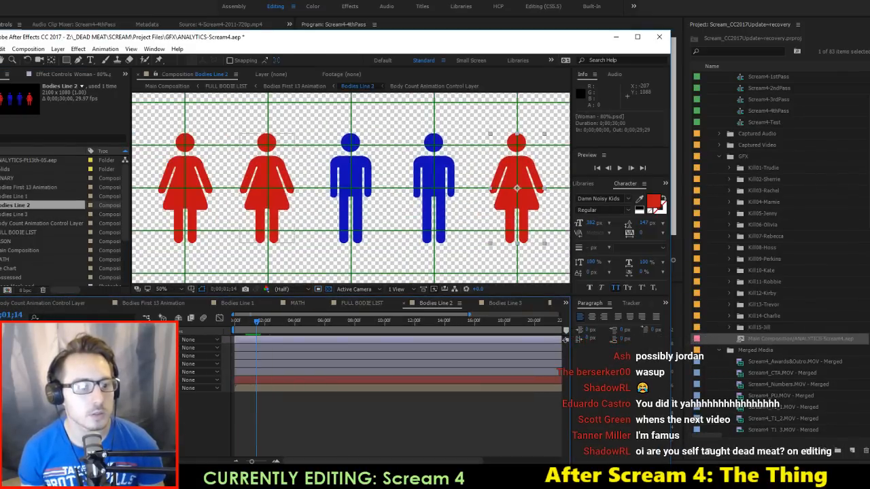
Step: Reveal the three women's keyframes in Bodies Line 2 and delete the early keyframe groups near 0:00:02:00 from the first two women
left_click(68, 365, "ctrl")
left_click(68, 372, "ctrl")
key("u")
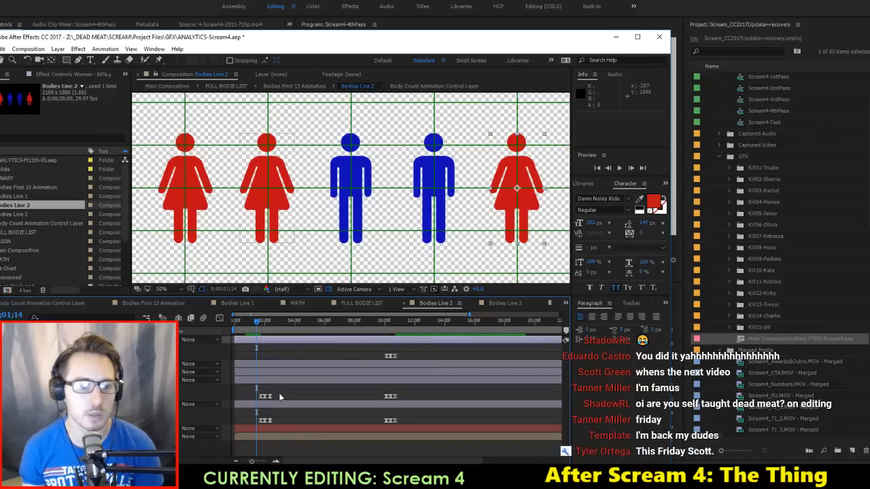
left_click(258, 398)
left_click(280, 421)
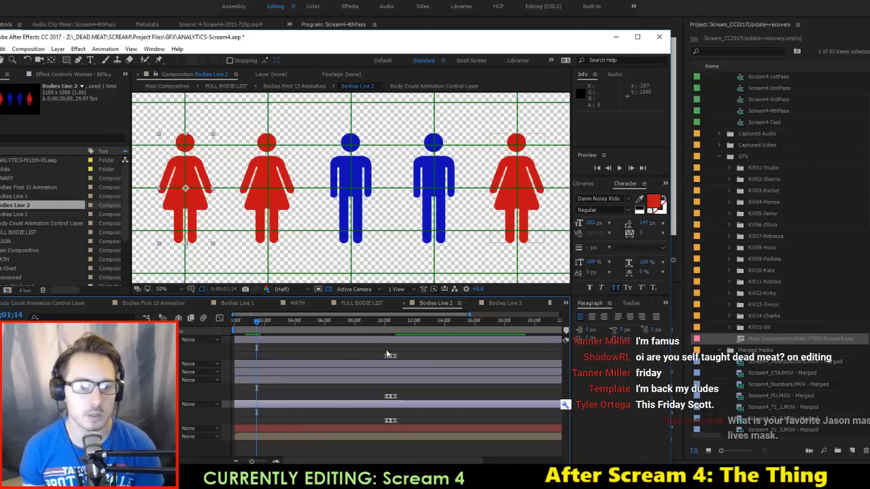
Step: Paste the copied pulse keyframes onto the three women's layers in Bodies Line 2 at 0:00:08:21
left_click_drag(362, 327, 365, 327)
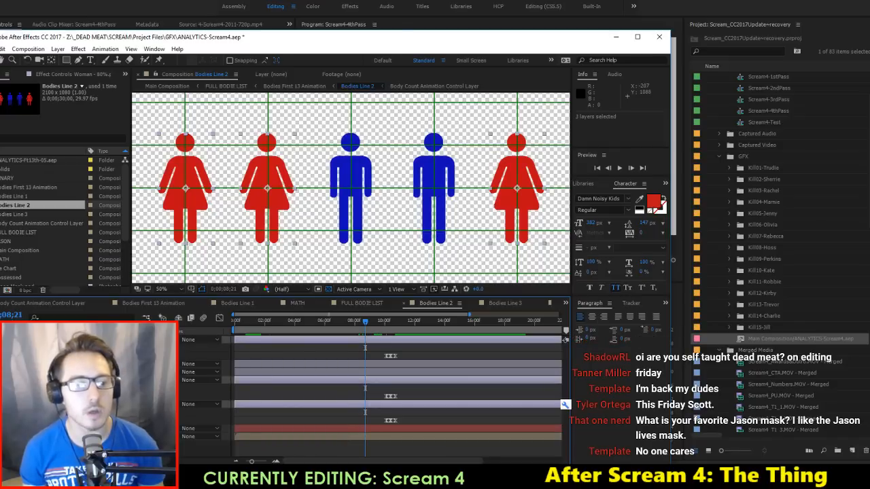
key("ctrl+v")
Step: Delete the old keyframe groups between 0:00:10:00 and 0:00:11:00 from the three women's layers in Bodies Line 2
scroll(384, 358, "up", 5)
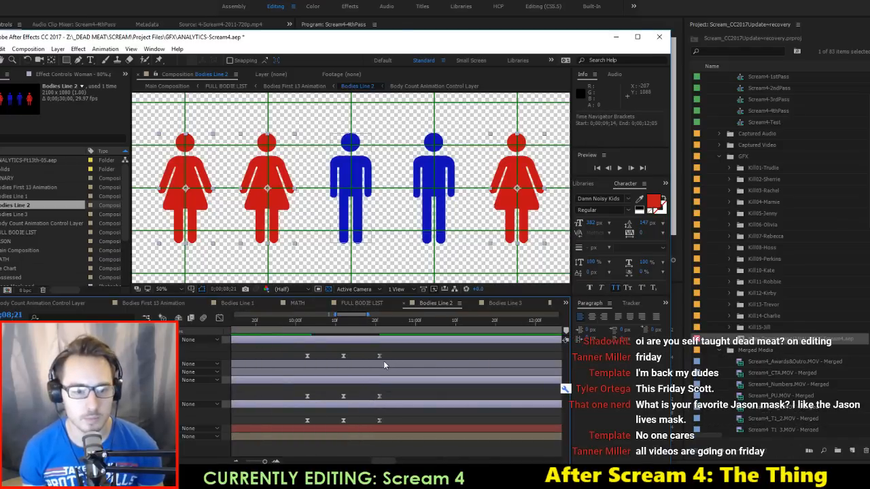
left_click(380, 359)
left_click_drag(380, 358, 353, 361)
key("Delete")
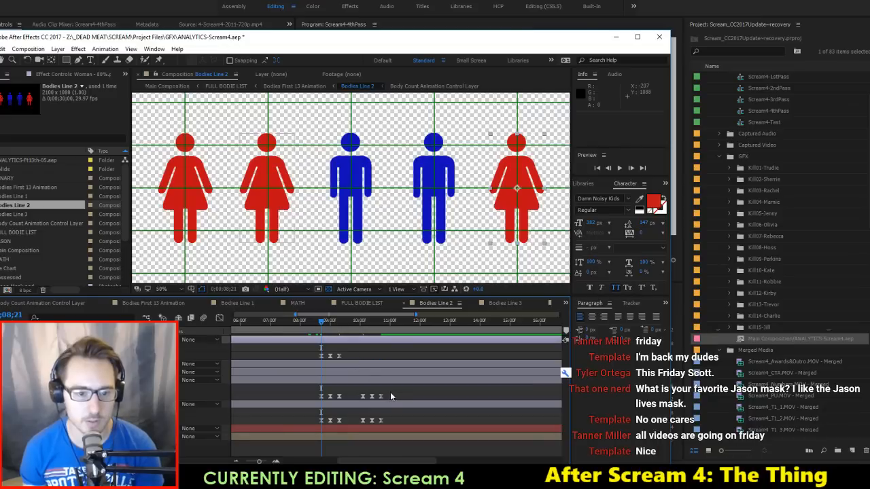
left_click_drag(391, 392, 354, 423)
key("Delete")
key("Delete")
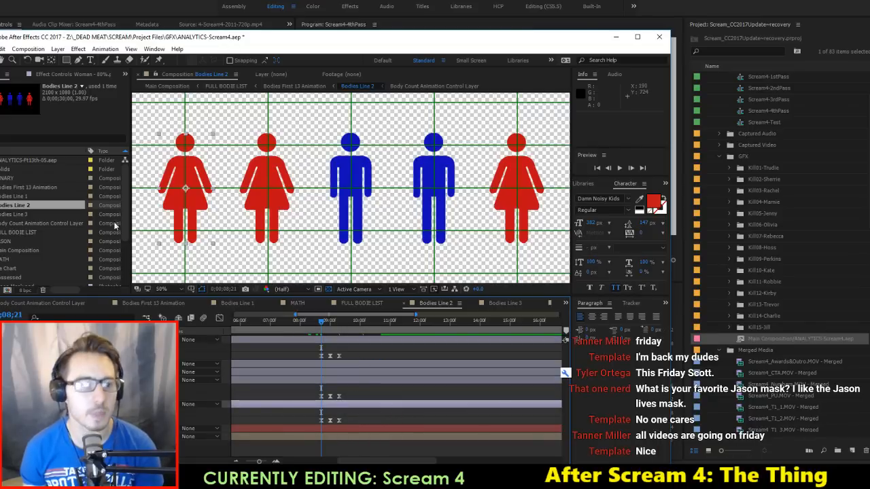
Step: Switch to Premiere Pro and scrub the Scream4-4thPass sequence to check the narration timing around 00:15:51:06
key("alt+Tab")
left_click(410, 317)
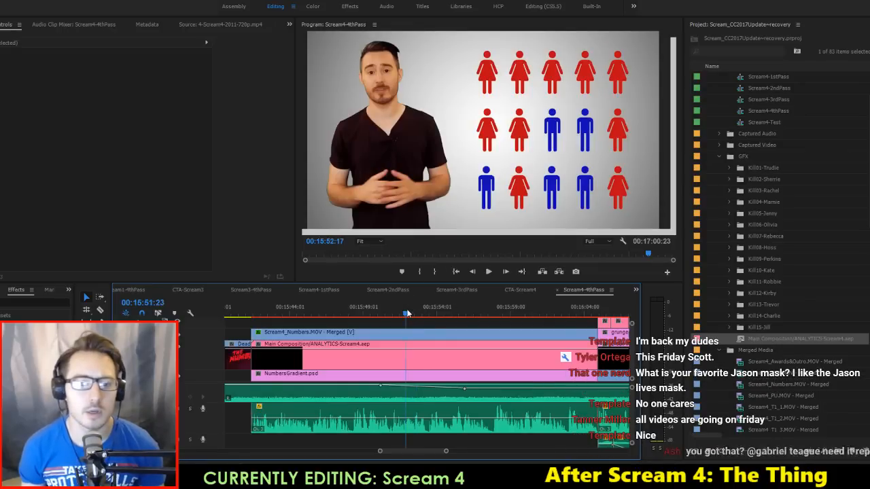
left_click_drag(374, 319, 397, 337)
Step: Return to After Effects and move all three women's pulse keyframes in Bodies Line 2 so they start at 0:00:09:00
key("alt+Tab")
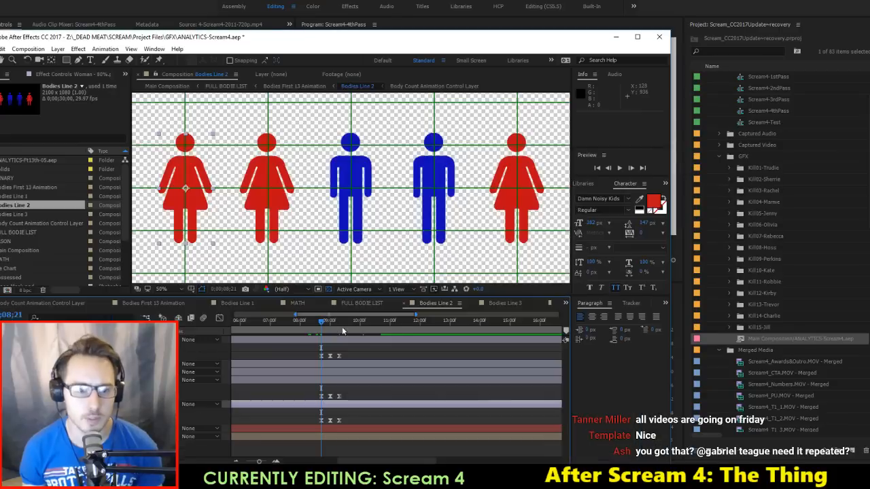
scroll(320, 361, "up", 3)
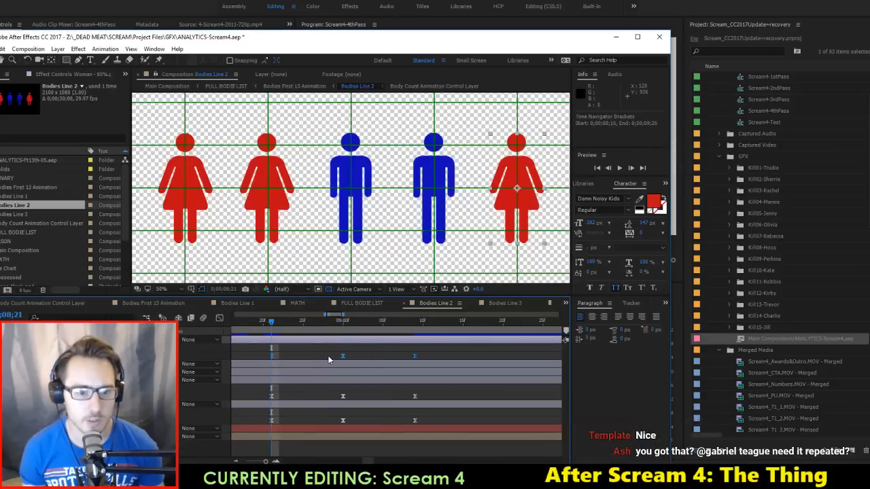
left_click_drag(387, 395, 293, 400)
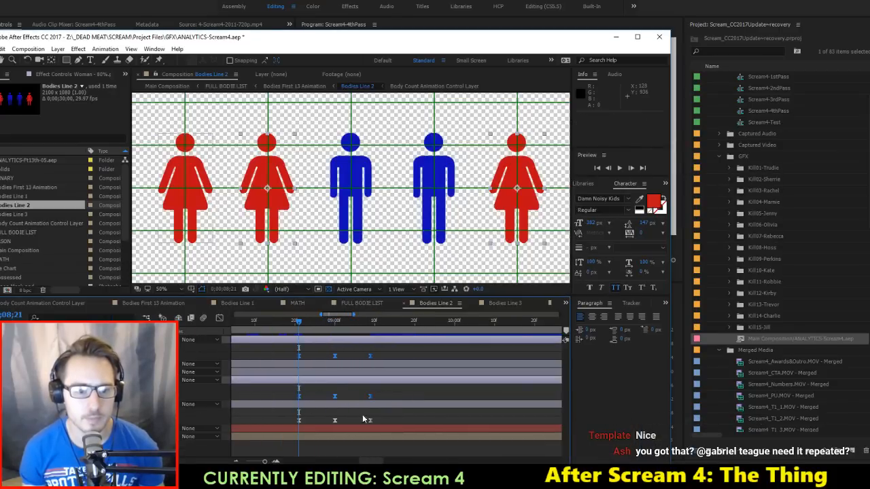
left_click_drag(383, 416, 336, 426)
Step: Switch to Premiere Pro and step through the Scream4-4thPass narration frame by frame from 00:15:50:19 to 00:15:51:01
key("alt+Tab")
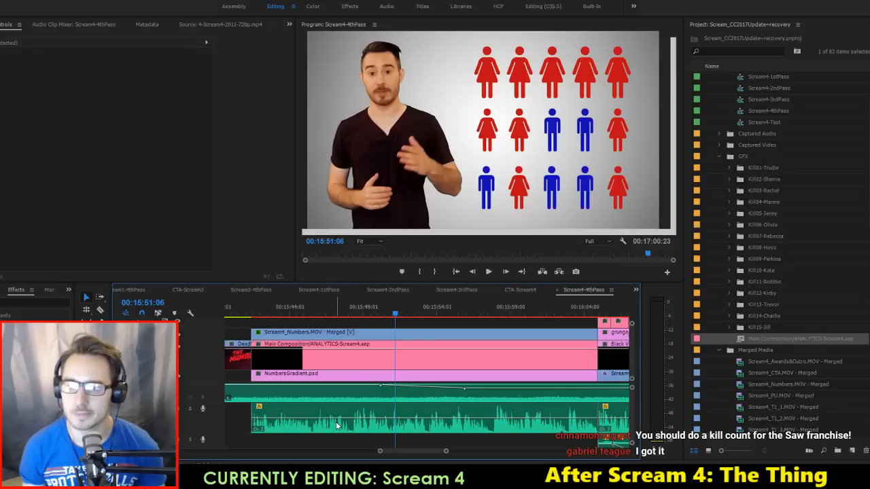
mouse_move(395, 313)
left_mouse_down()
mouse_move(384, 312)
mouse_move(416, 318)
mouse_move(370, 316)
mouse_move(396, 333)
mouse_move(386, 325)
left_mouse_up()
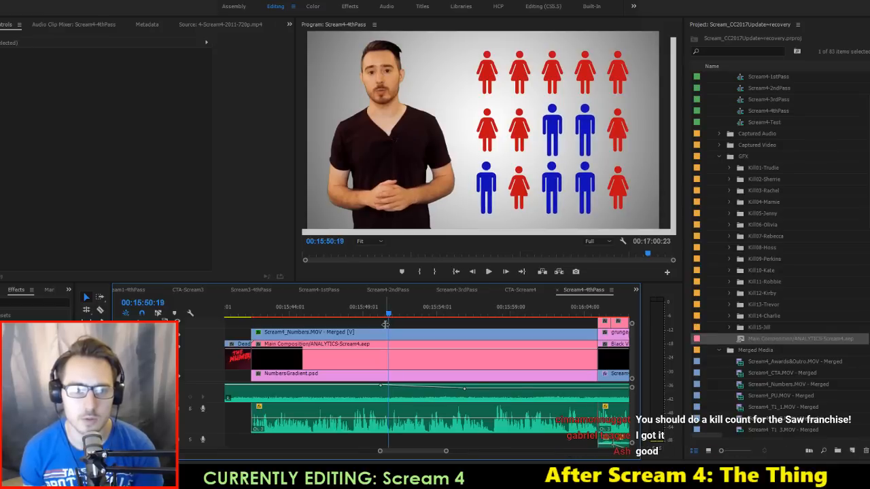
key("Right")
key("Right")
key("Right")
key("Right")
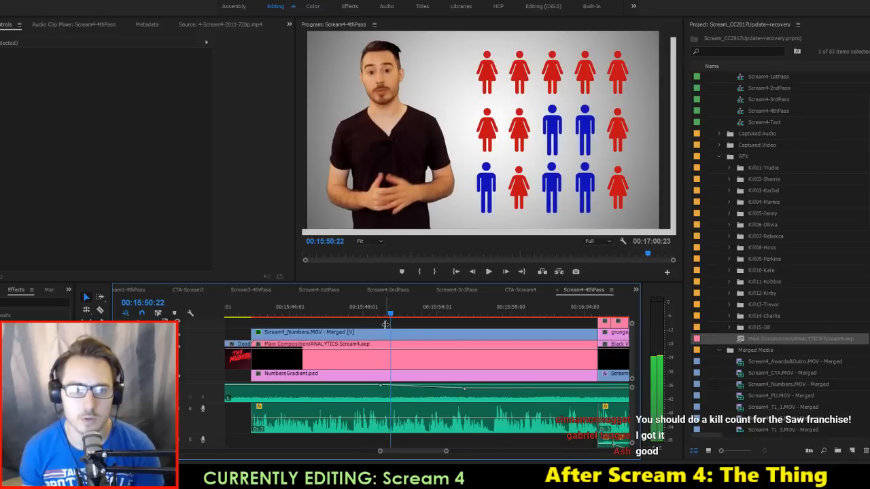
key("Right")
key("Right")
key("Right")
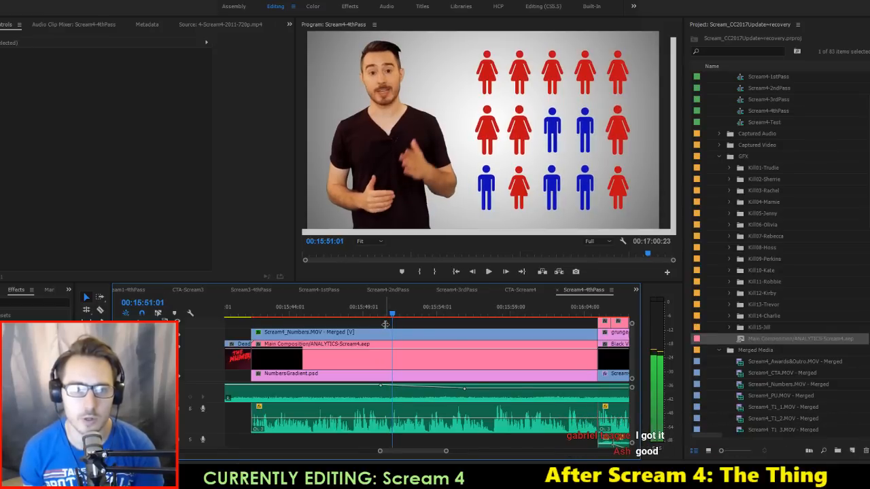
Step: Return to After Effects, shift the three women's keyframes in Bodies Line 2 to end at 0:00:09:21, and save the project
key("alt+Tab")
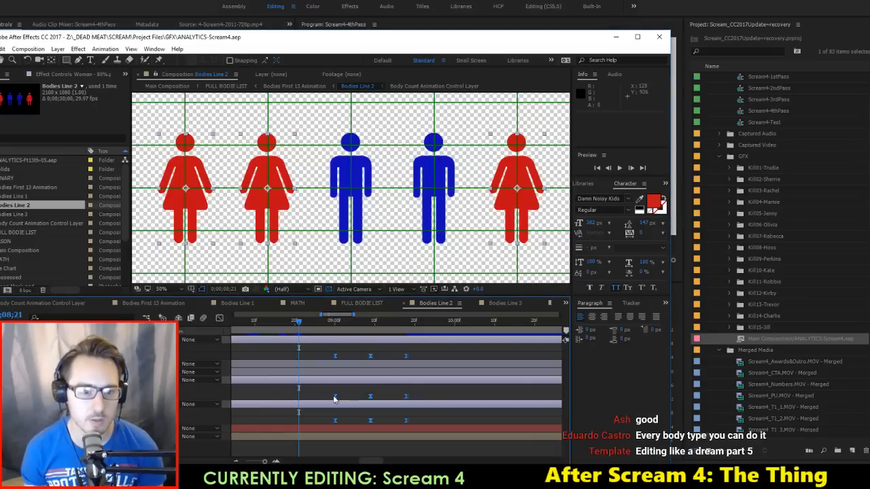
left_click(408, 324)
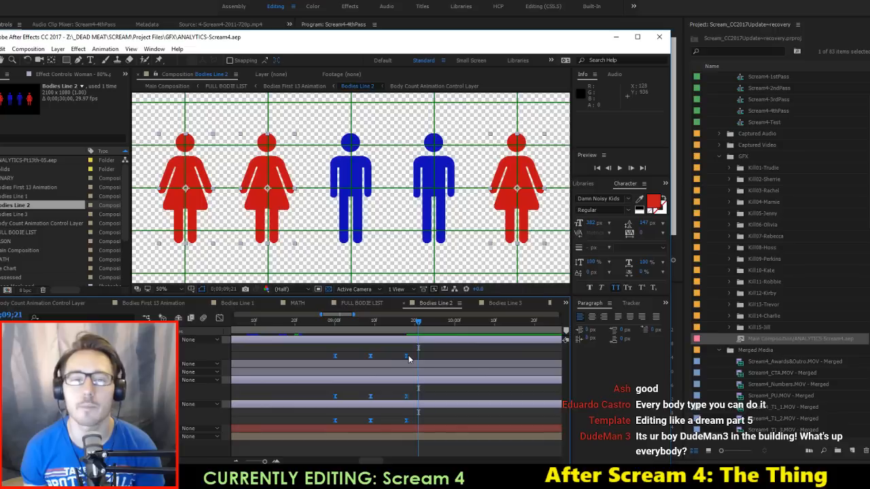
left_click_drag(409, 359, 417, 361)
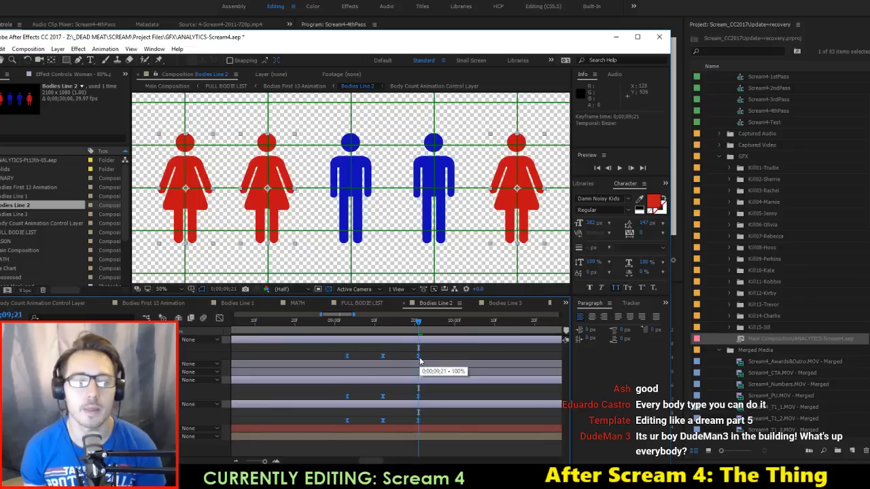
key("ctrl+s")
Step: Switch to Premiere Pro and play back Scream4-4thPass from about 00:15:49:05 to check the second row's pulse against the narration
key("alt+Tab")
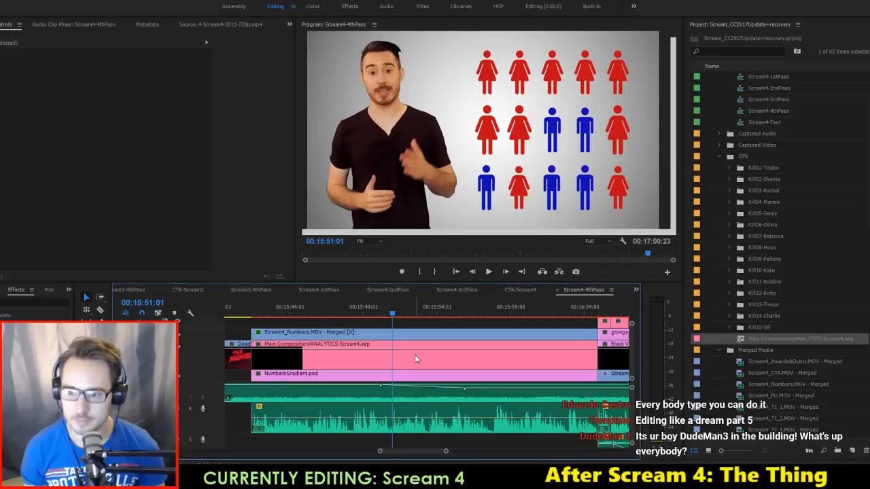
mouse_move(376, 307)
left_mouse_down()
mouse_move(354, 304)
mouse_move(400, 320)
mouse_move(384, 319)
left_mouse_up()
key("space")
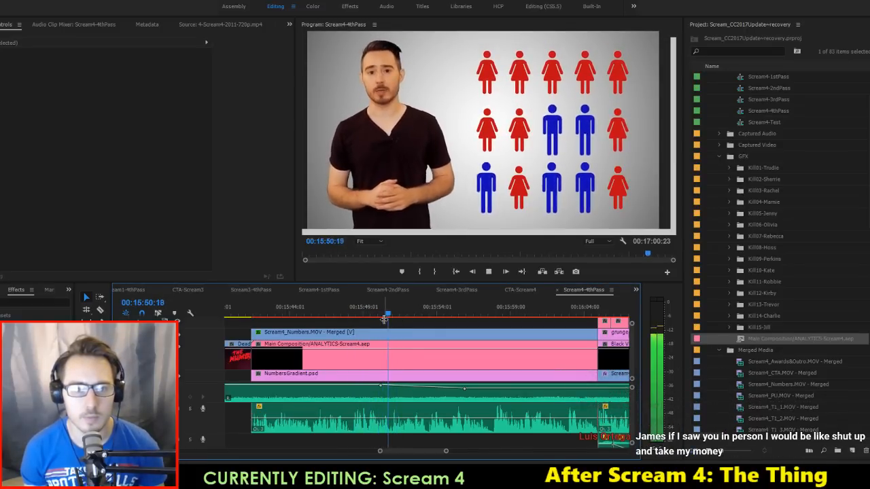
key("space")
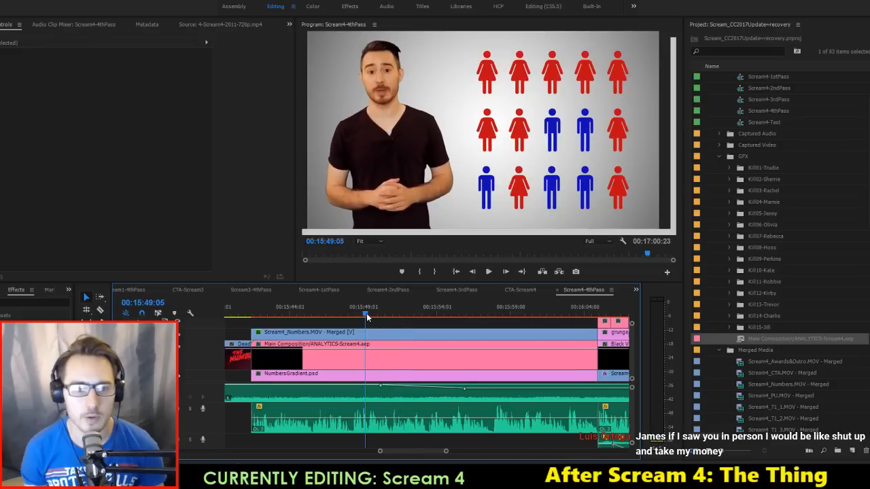
key("space")
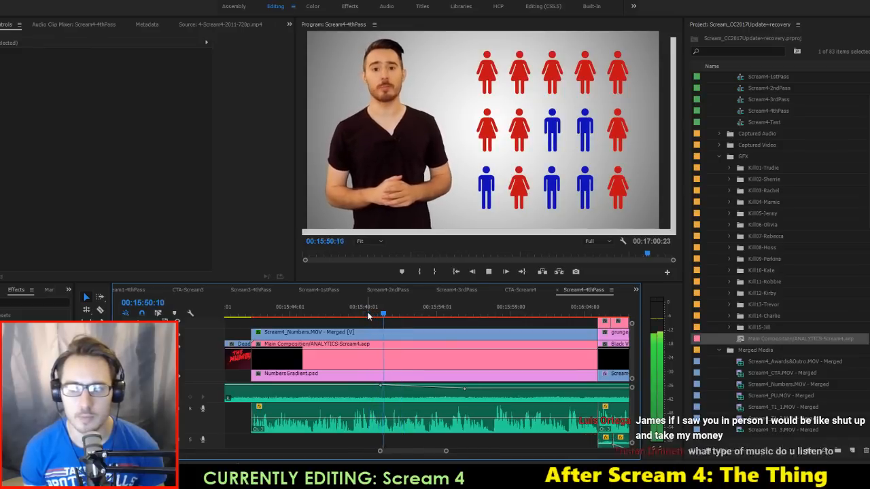
key("space")
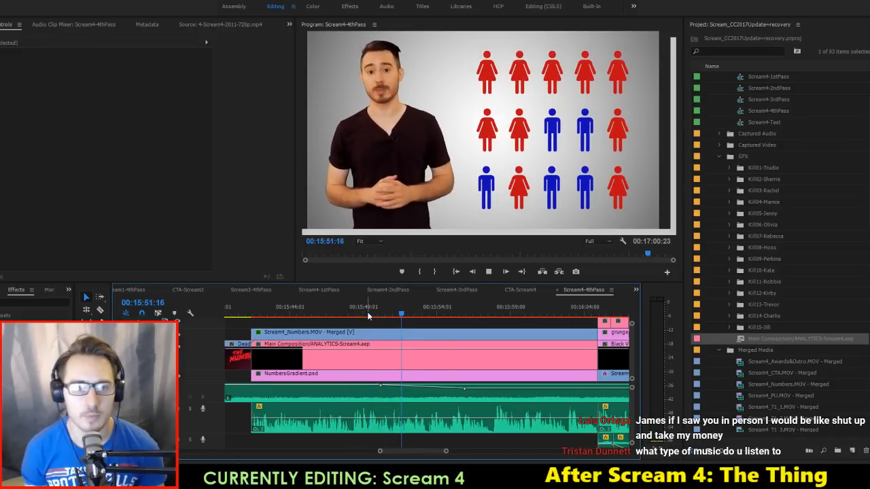
key("space")
Step: Return to After Effects, open the Bodies Line 3 composition, and reveal the keyframes of its two women's layers
key("alt+Tab")
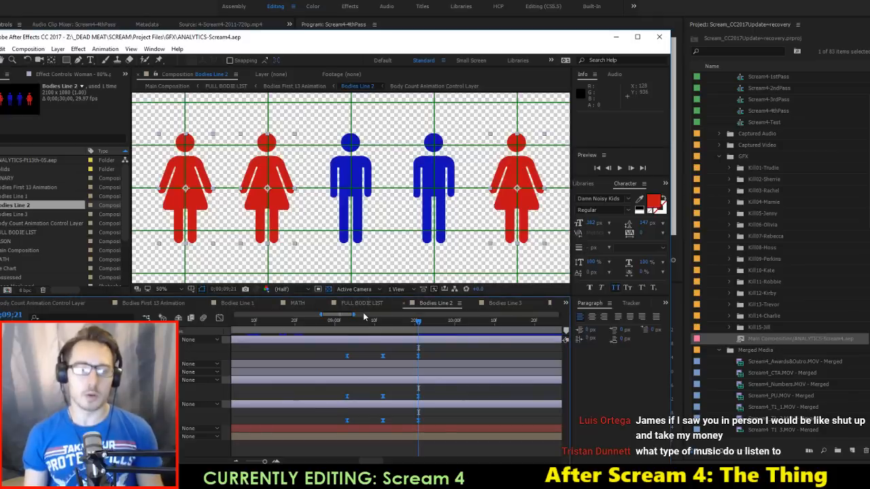
left_click(21, 215)
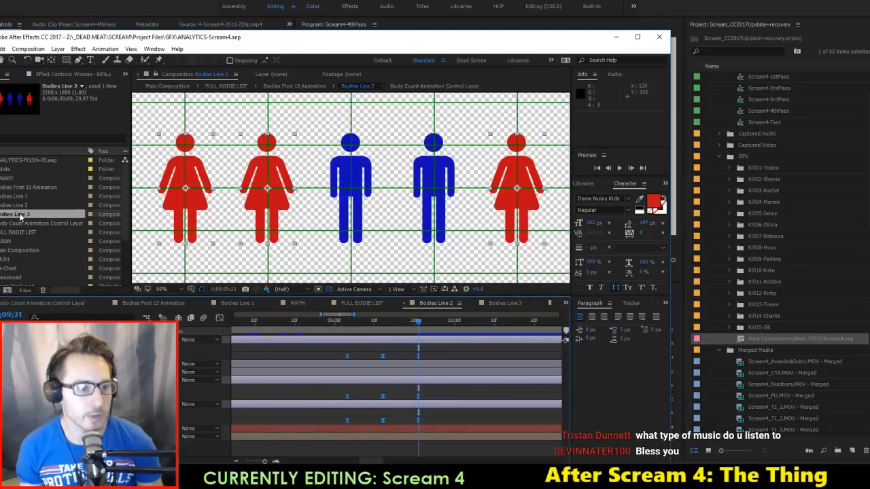
double_click(21, 215)
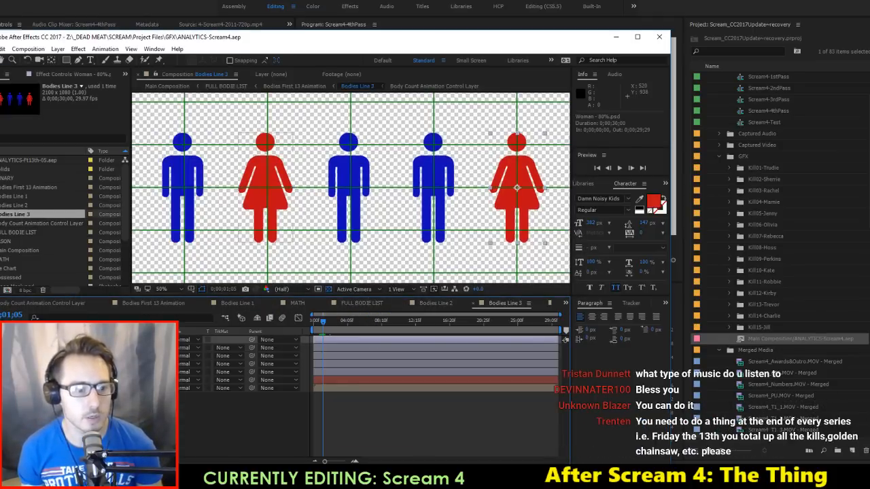
left_click(102, 364, "ctrl")
key("u")
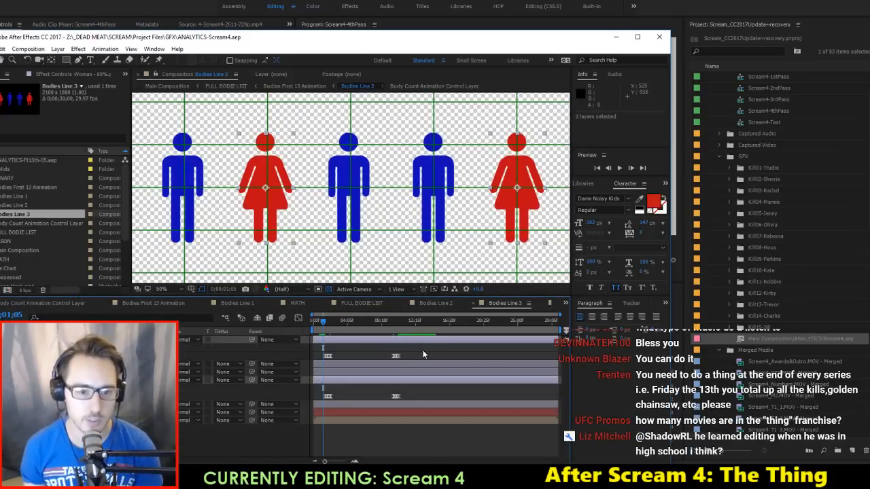
Step: Replace all existing keyframes on the two women's layers in Bodies Line 3 with the copied pulse keyframes at 0:00:08:09
left_click_drag(424, 351, 303, 363)
left_click(370, 386)
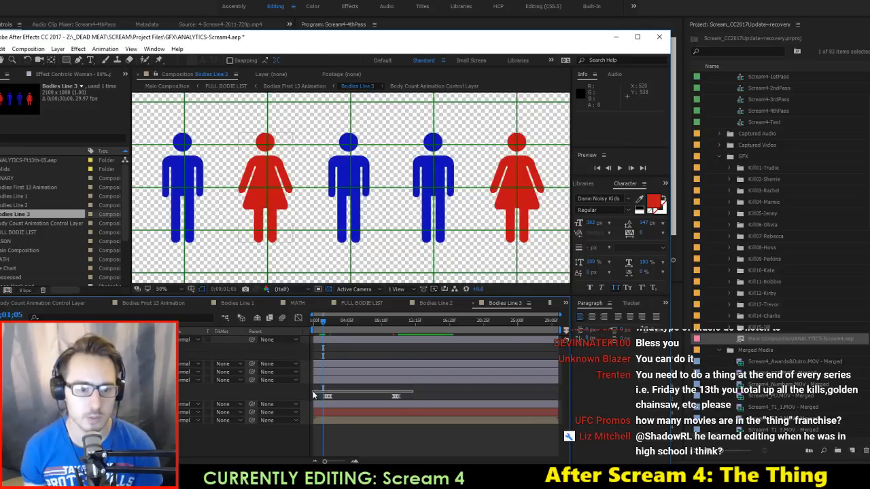
left_click_drag(313, 394, 314, 402)
key("Delete")
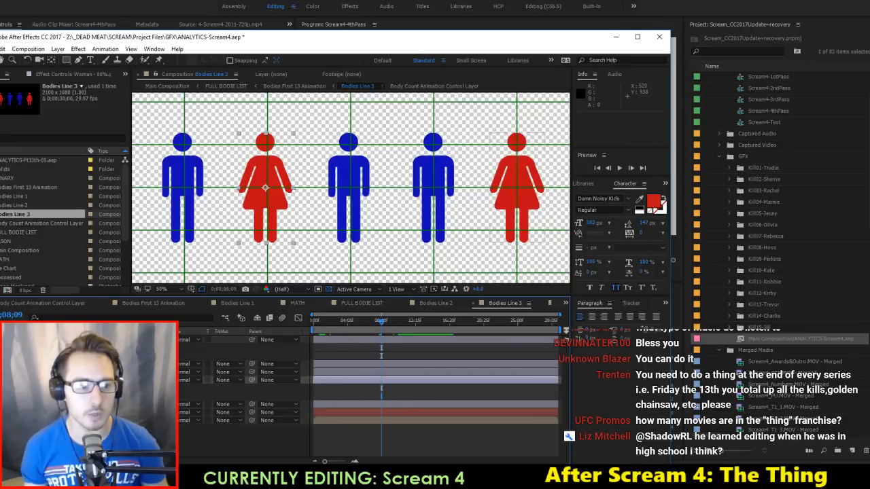
left_click(102, 339, "ctrl")
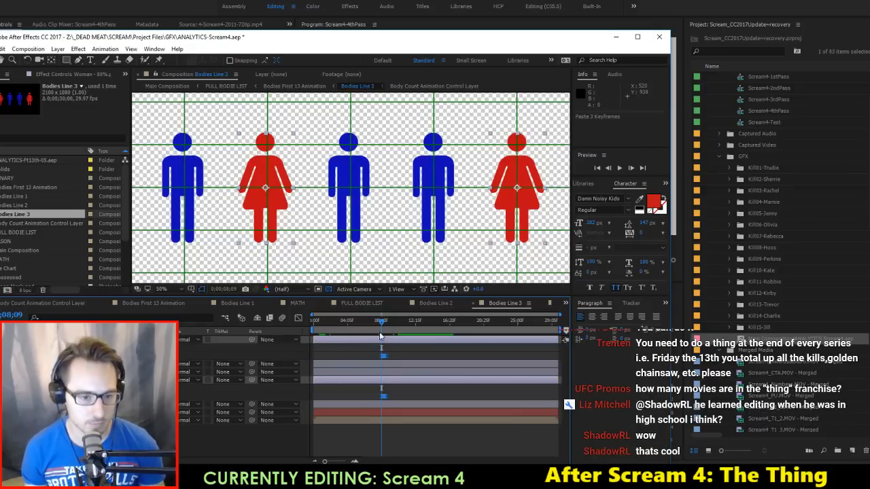
Step: Check the narration timing in Premiere Pro, then move both women's pulse keyframes in Bodies Line 3 to end at 0:00:09:07
key("alt+Tab")
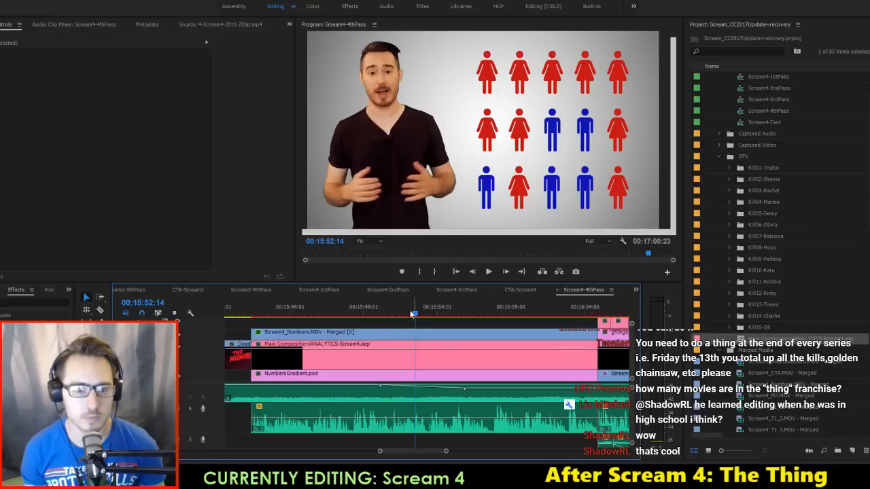
mouse_move(380, 317)
left_mouse_down()
mouse_move(258, 319)
mouse_move(391, 318)
left_mouse_up()
key("alt+Tab")
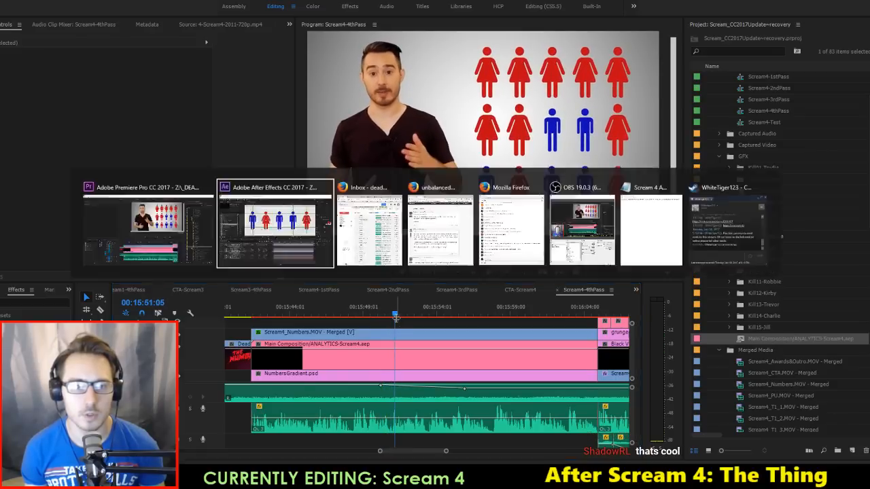
scroll(388, 361, "up", 5)
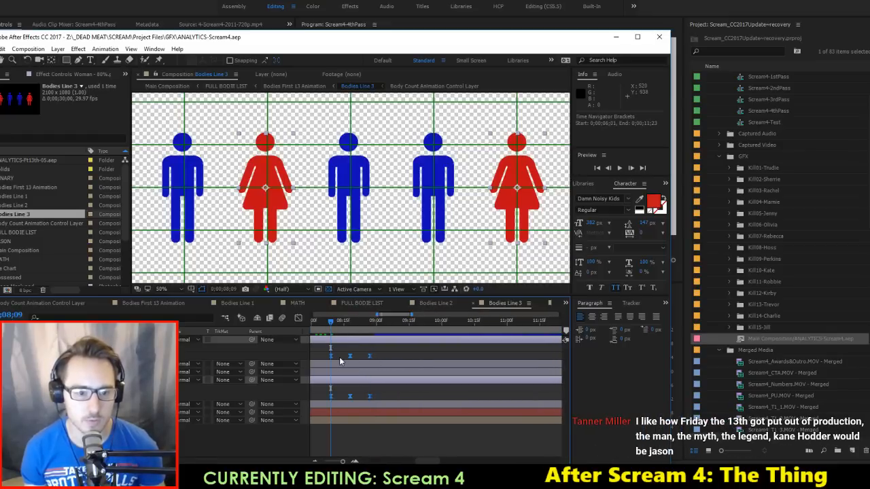
left_click_drag(344, 359, 352, 359)
Step: Switch to Premiere Pro and scrub Scream4-4thPass to about 00:15:51:04 to compare the women's pulse across the three rows
key("alt+Tab")
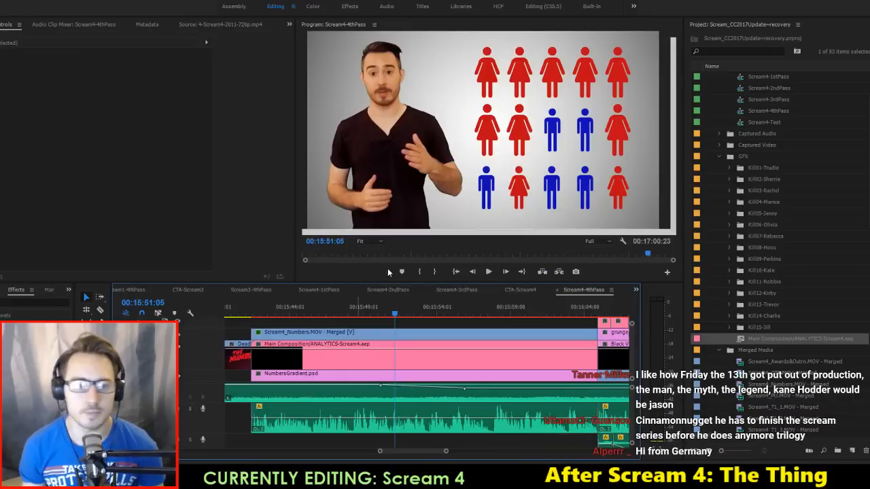
left_click_drag(379, 306, 396, 318)
key("alt+Tab")
key("alt+Tab")
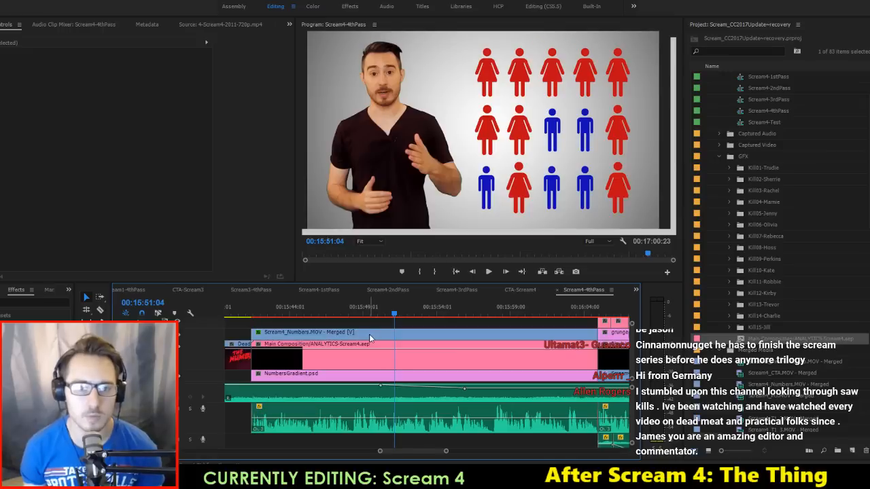
Step: Step through Scream4-4thPass frame by frame to 00:15:51:14 to examine when the women in each row finish pulsing
key("Right")
key("Right")
key("Right")
key("Right")
key("Right")
key("Right")
key("Right")
key("Right")
key("Right")
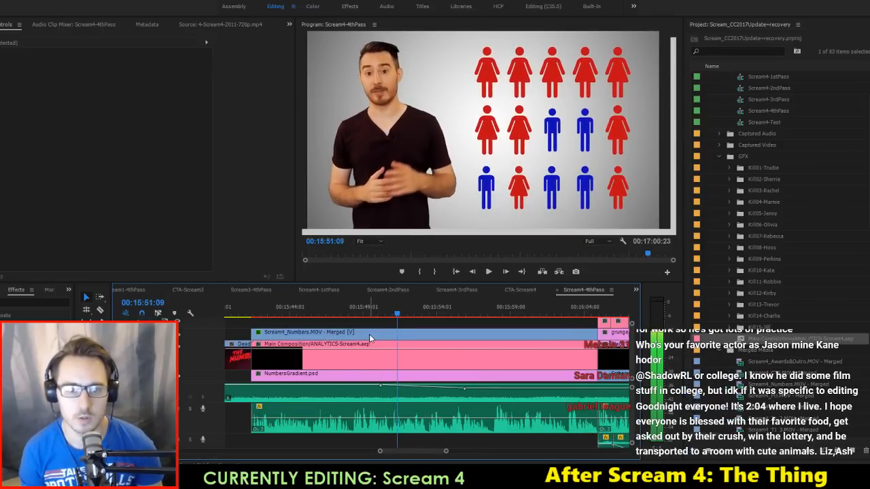
key("Right")
key("Right")
key("Right")
key("Right")
key("Right")
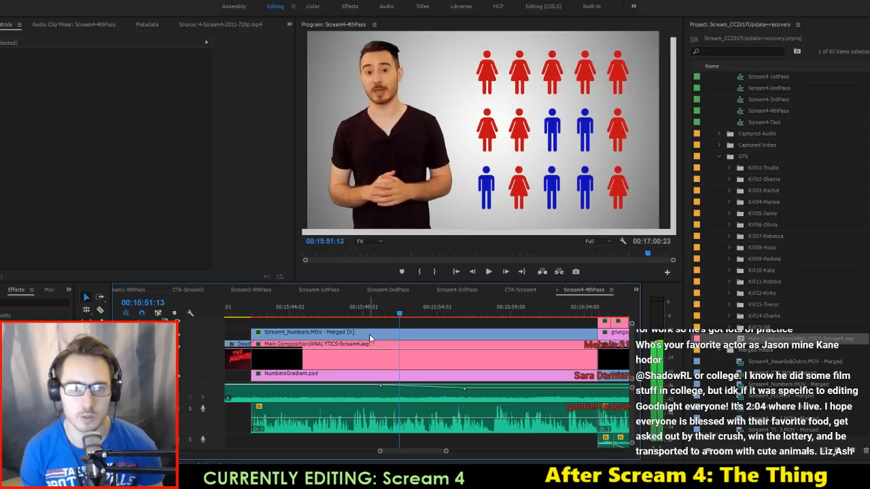
key("alt+Tab")
key("alt+Tab")
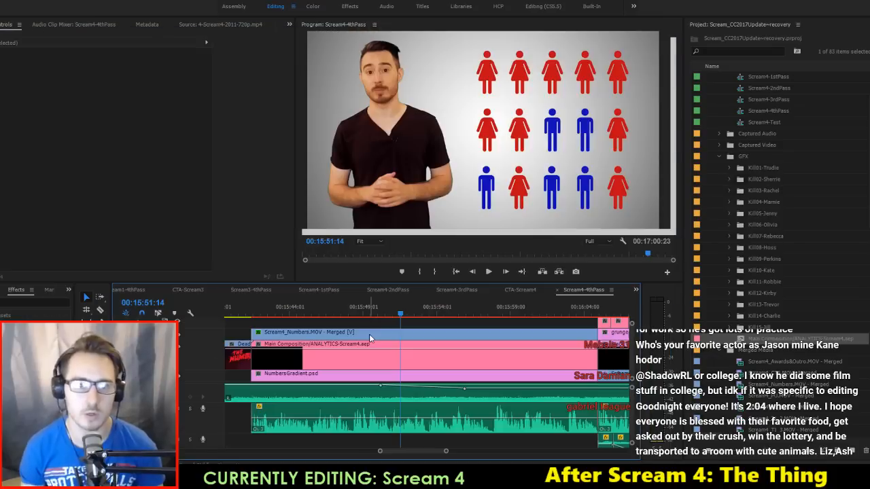
key("Left")
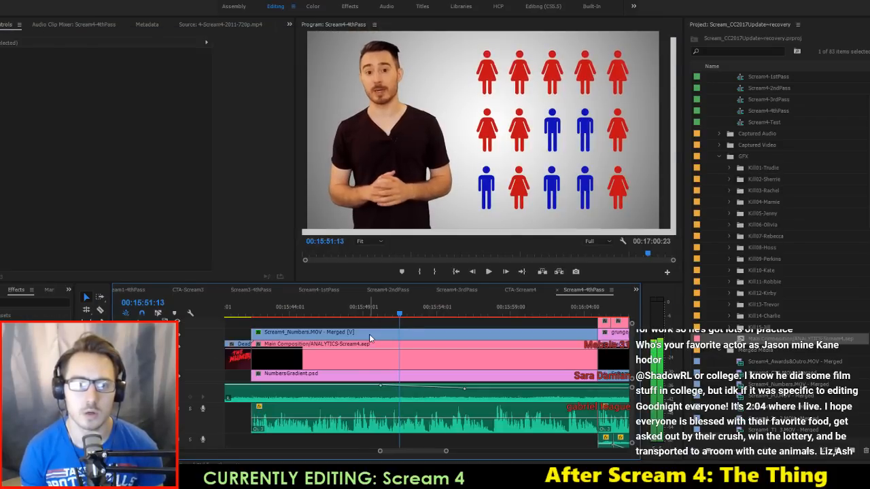
key("Left")
key("Right")
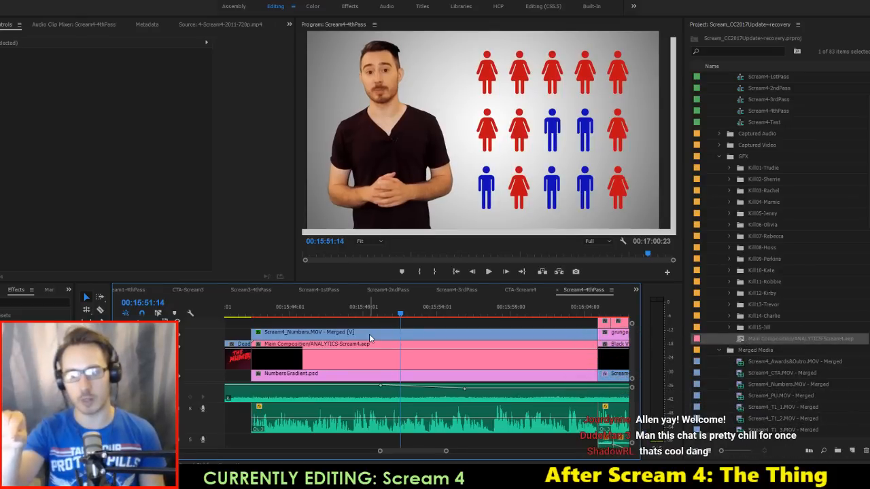
Step: Return to After Effects and shift the two women's pulse keyframes in Bodies Line 3 to end at 0:00:09:12
key("alt+Tab")
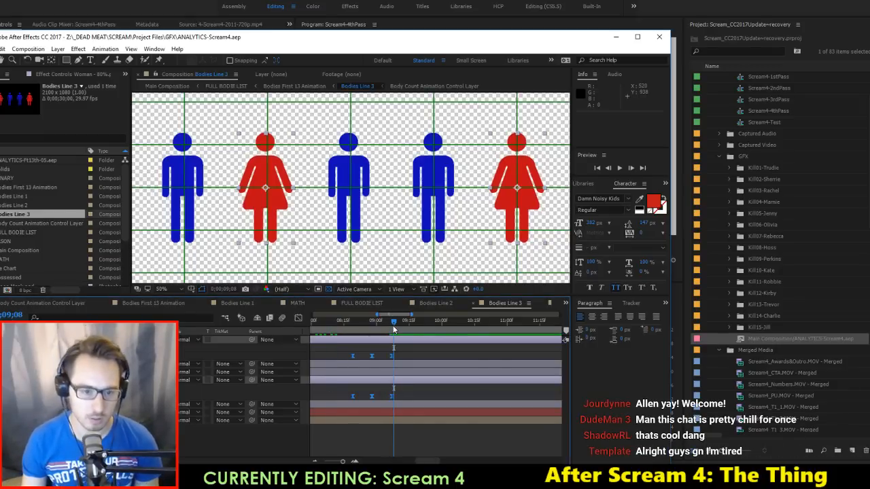
left_click_drag(394, 329, 399, 359)
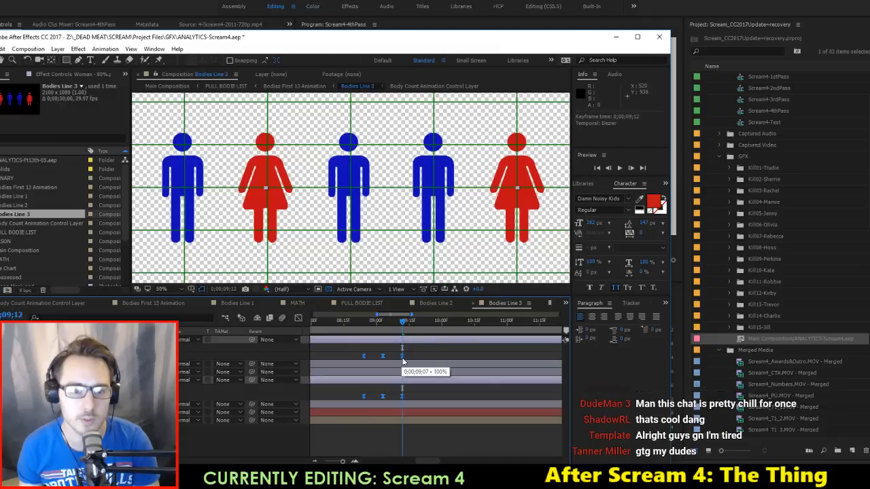
Step: Save the project, then open Bodies Line 2 and shift the three women's pulse keyframes one frame to end at 0:00:09:22
key("ctrl+s")
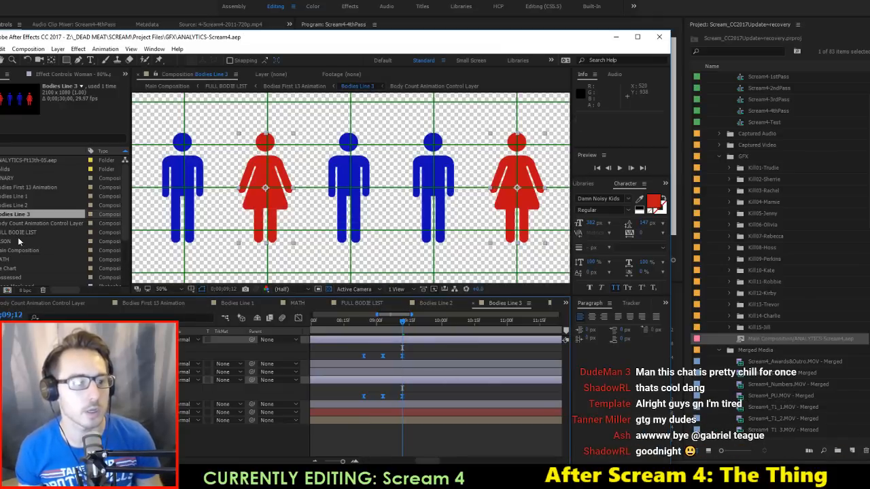
double_click(15, 205)
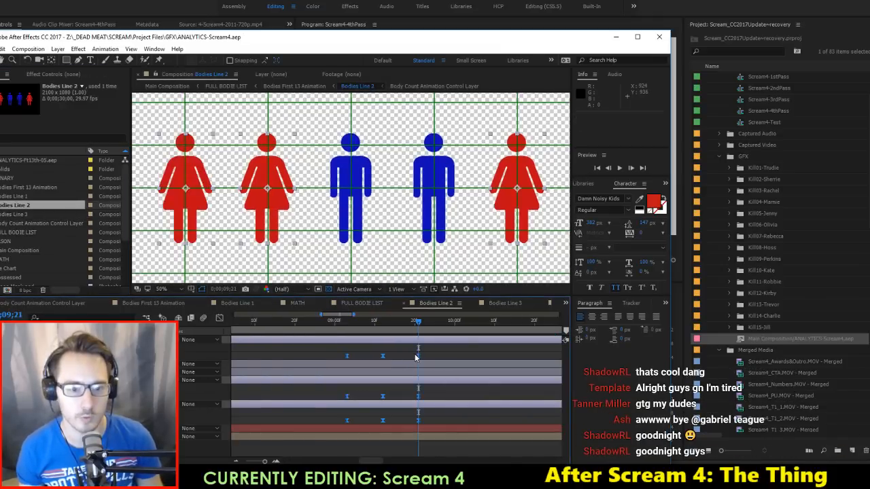
key("Page_Down")
left_click_drag(418, 356, 420, 357)
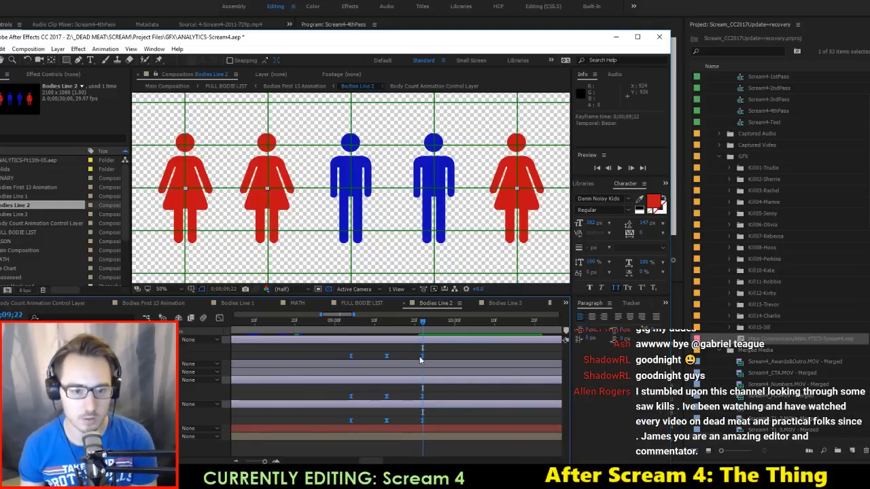
Step: Switch to Premiere Pro and play Scream4-4thPass from 00:15:48:01 to check the women's pulse against the narration
key("alt+Tab")
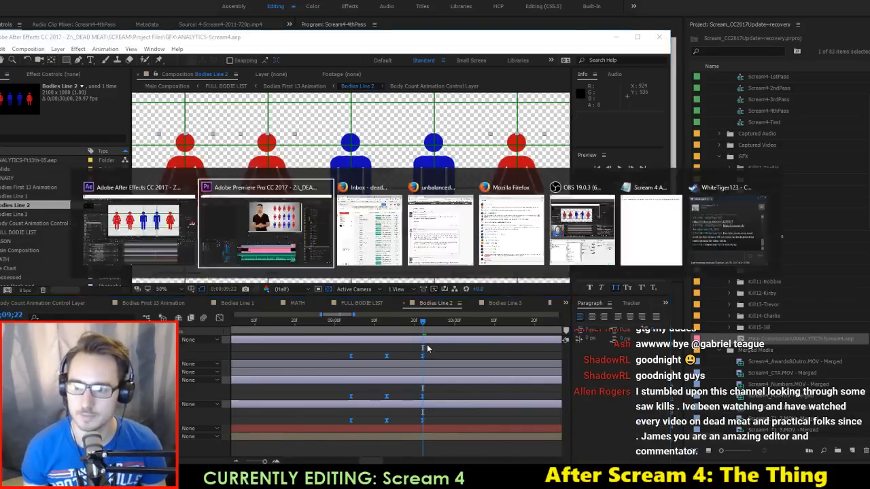
left_click(349, 310)
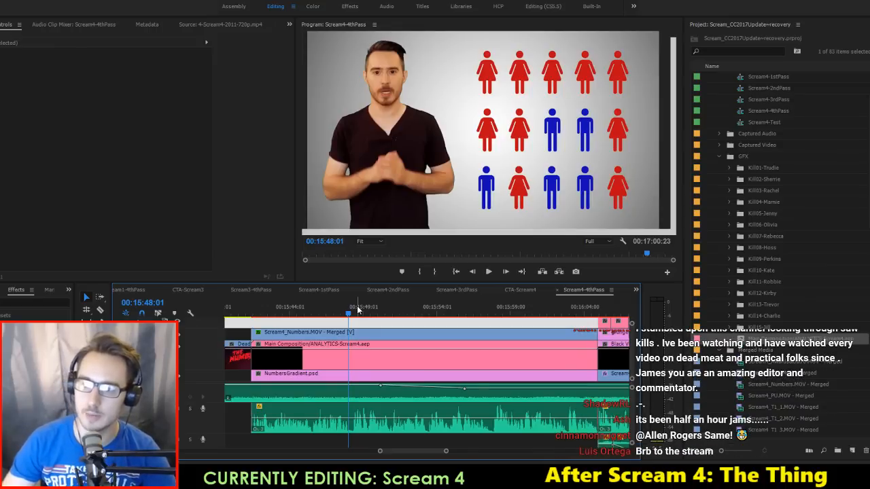
key("space")
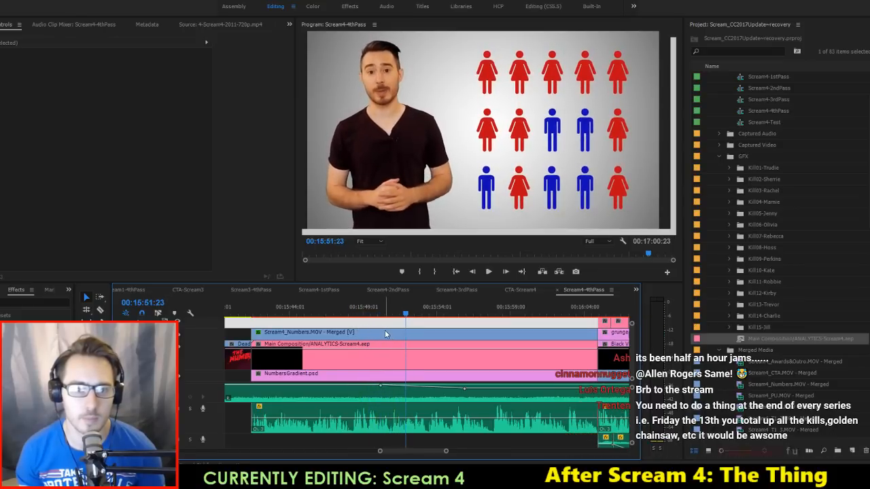
Step: Step through Scream4-4thPass from 00:15:51:01 to 00:15:51:15 to compare how the women's pulse ends in the three rows
left_click(390, 308)
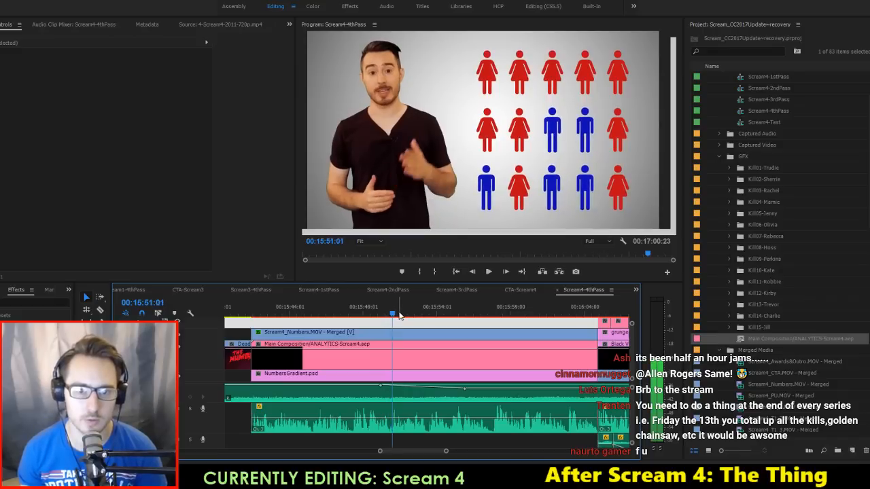
left_click(398, 314)
key("Right")
key("Right")
key("Right")
key("Right")
key("Right")
key("Right")
key("Right")
key("Right")
key("Right")
key("Right")
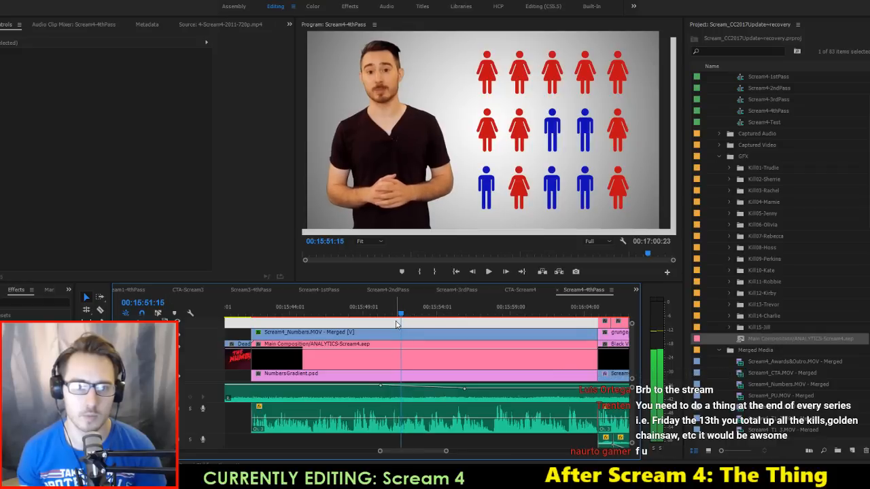
Step: Play Scream4-4thPass on to about 00:15:53:06 to review the figures shrinking away, then return to After Effects
key("space")
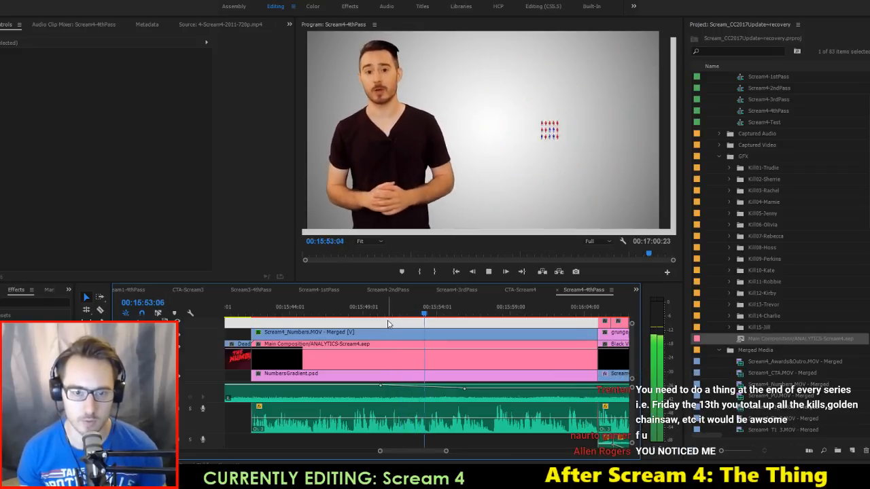
key("space")
key("alt+Tab")
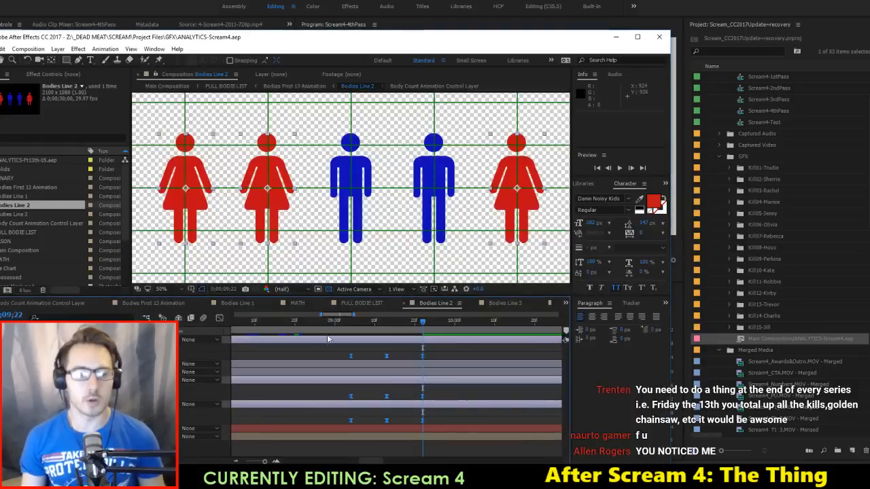
Step: In Bodies Line 2, show the middle man layer's keyframes and move all three so the first sits at 0;00;10;00
left_click(68, 364)
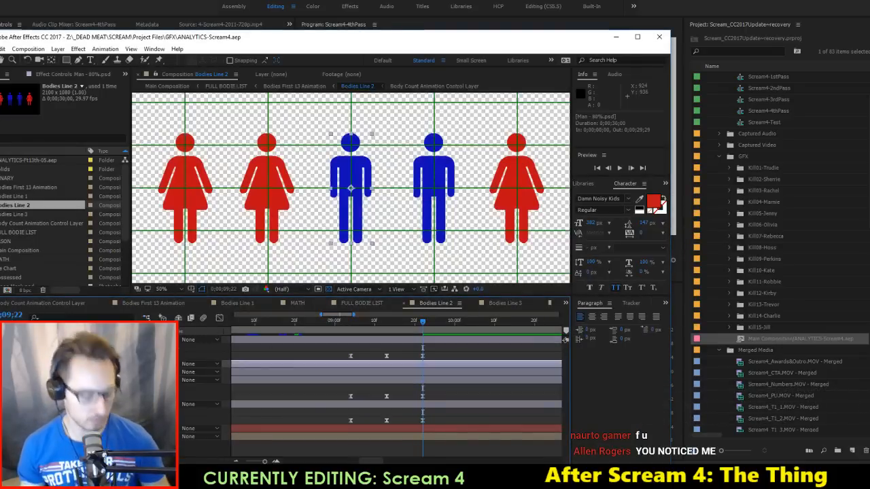
key("u")
left_click_drag(408, 380, 284, 384)
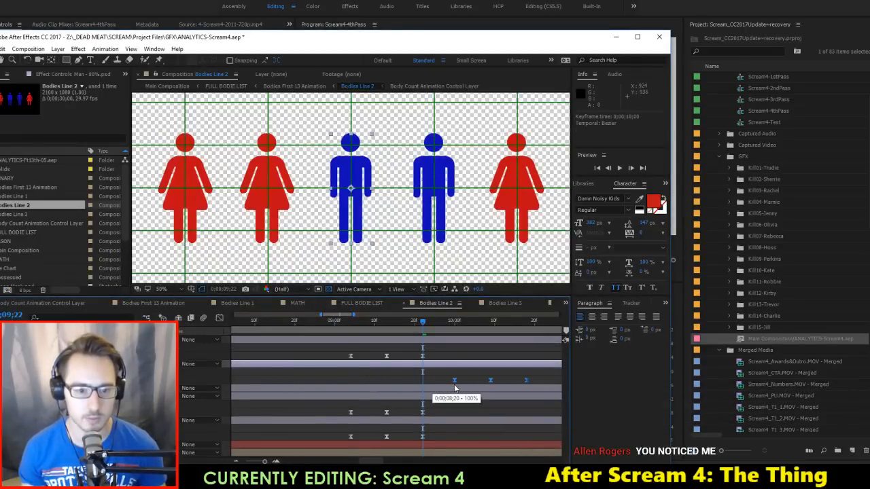
Step: In Main Composition, go to 0;00;12;02 and shift the MATH and Pie Chart layers about half a second later
double_click(27, 250)
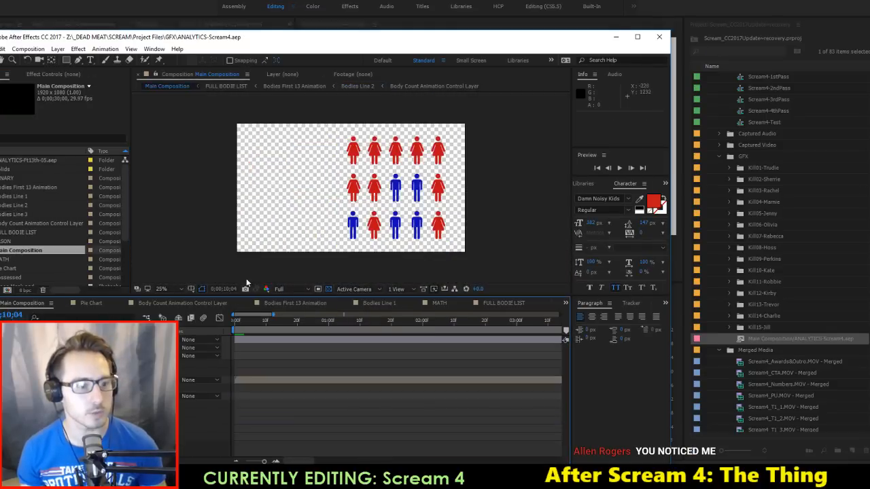
key("space")
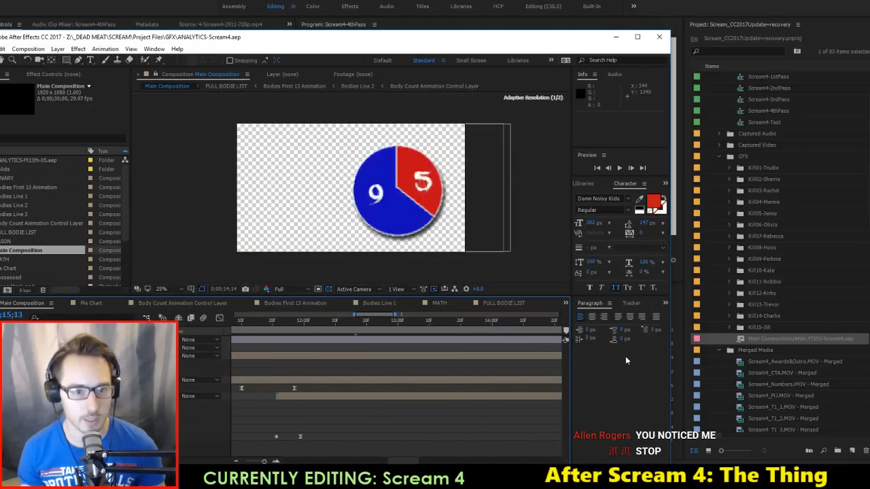
left_click_drag(368, 364, 501, 358)
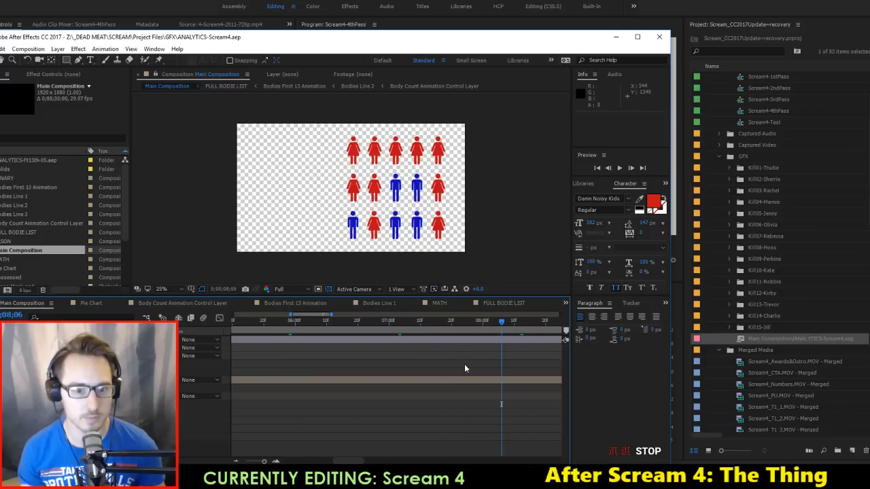
key("minus")
key("minus")
key("super")
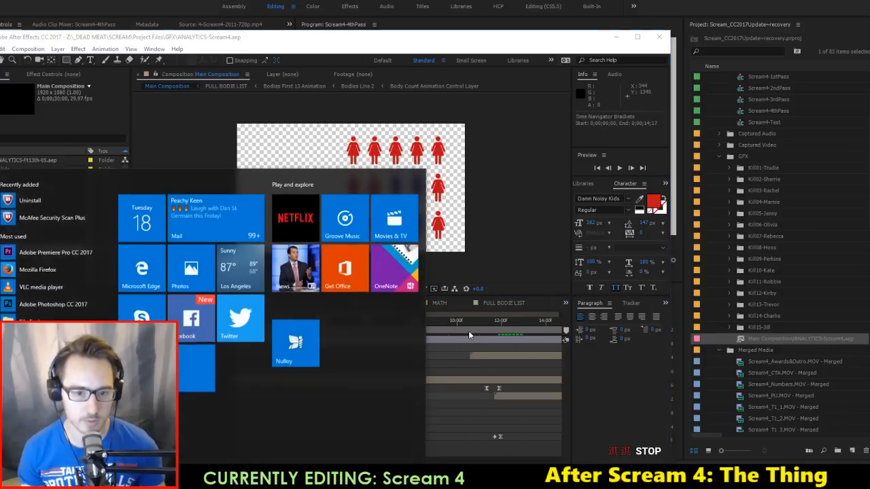
left_click_drag(470, 331, 498, 342)
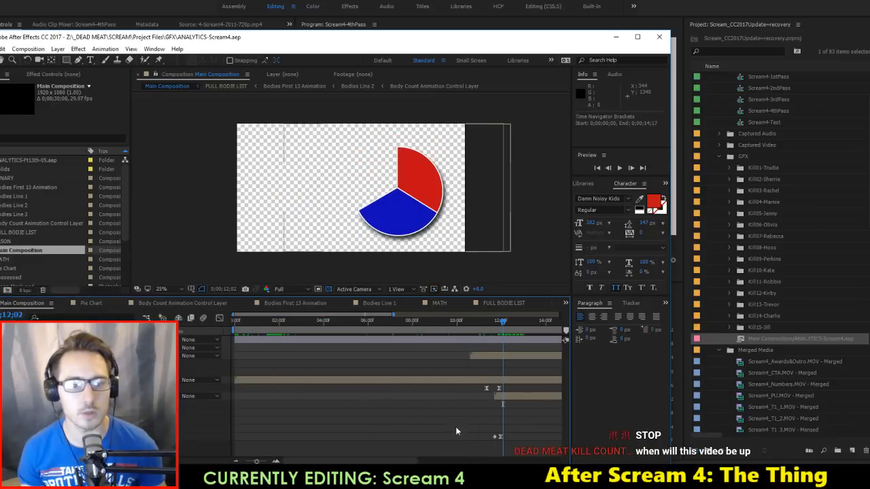
left_click_drag(332, 460, 380, 460)
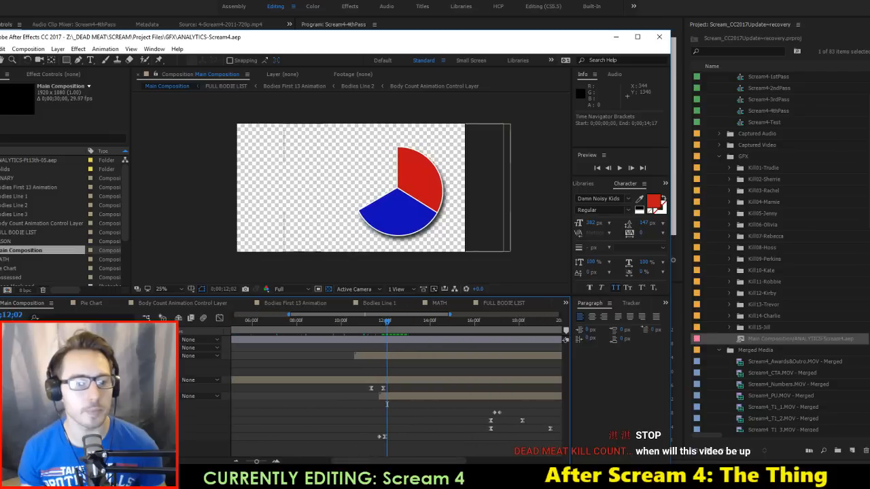
left_click(387, 401)
left_click(476, 355, "ctrl")
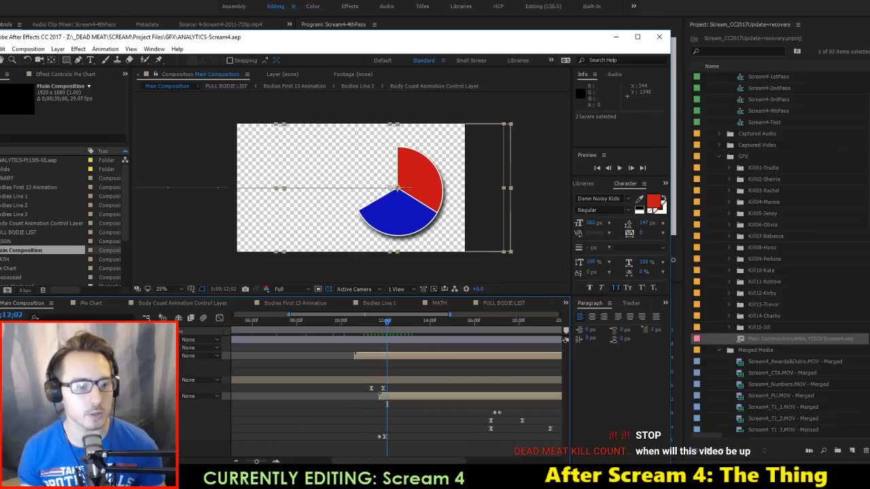
left_click(476, 348, "ctrl")
left_click_drag(394, 357, 407, 354)
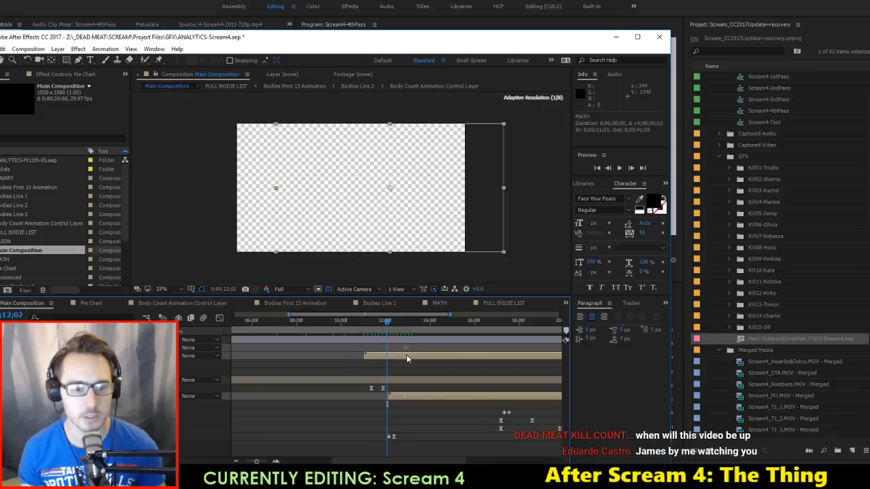
Step: Move the FULL BODIE LIST layer's pair of scale keyframes later so the first sits at 0;00;11;23, and save the project
left_click(394, 393)
left_click_drag(369, 386, 380, 389)
key("ctrl+s")
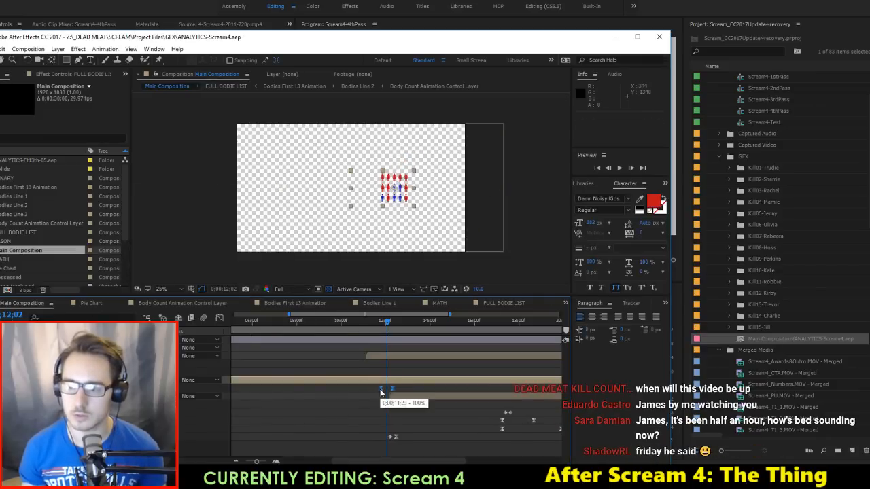
Step: Switch to Premiere Pro and step through Scream4-4thPass around 00:15:52:00 to examine when the middle man grows against the narration
key("alt+Tab")
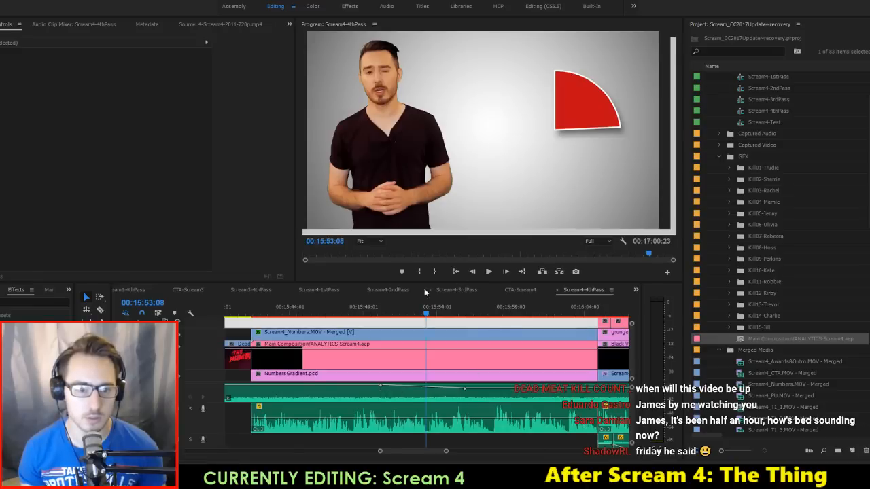
left_click(421, 314)
mouse_move(414, 315)
left_mouse_down()
mouse_move(427, 319)
mouse_move(410, 320)
left_mouse_up()
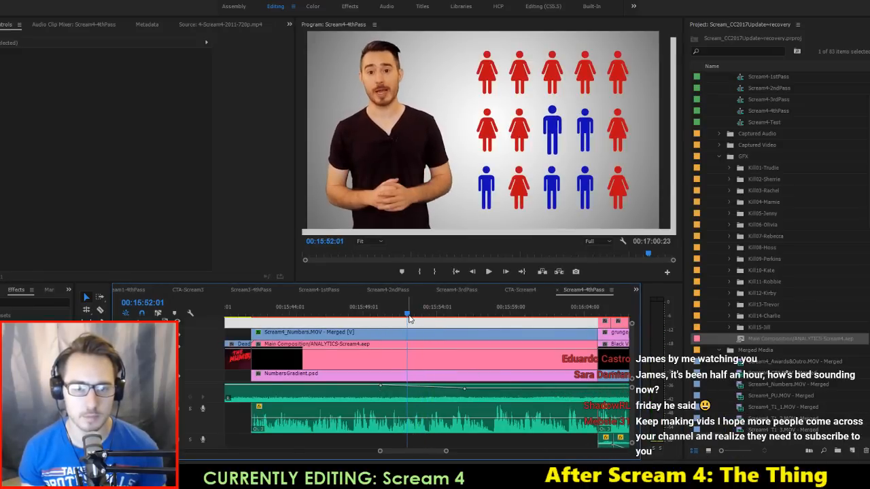
key("Left")
key("Left")
key("Left")
key("Left")
key("Left")
key("Left")
key("Left")
key("Left")
key("Left")
key("Left")
key("Left")
key("Left")
key("Left")
key("Left")
key("Left")
key("Left")
key("Left")
key("Left")
key("Left")
key("Left")
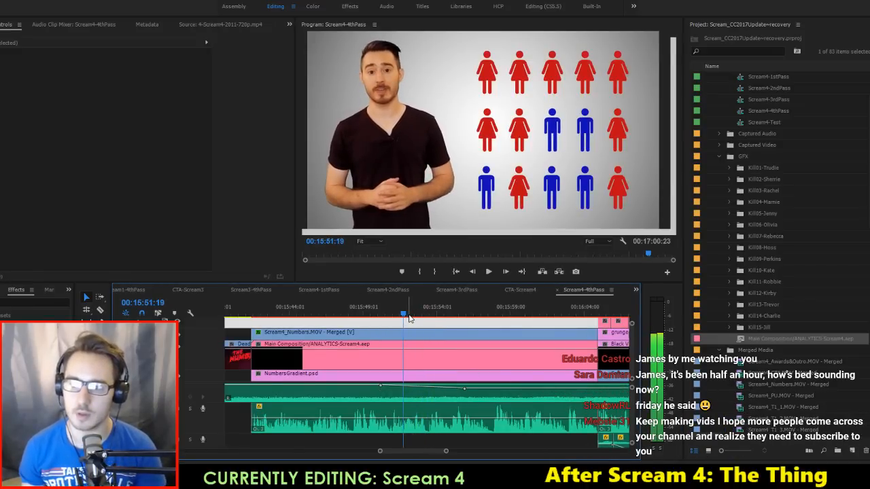
key("Right")
key("Right")
key("Right")
key("Right")
key("Right")
key("Right")
key("Right")
key("Right")
key("Right")
key("Right")
key("Right")
key("Right")
key("Right")
key("Right")
key("Right")
key("Right")
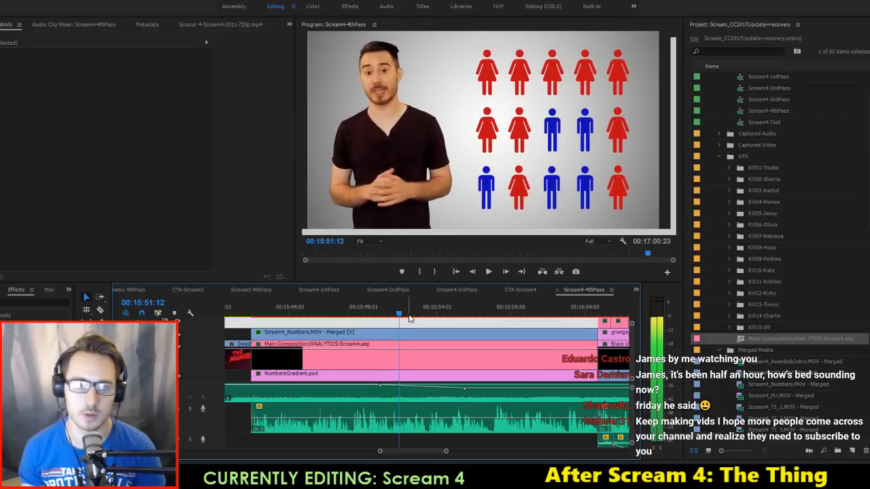
key("Right")
key("Right")
key("Right")
key("Right")
key("Right")
key("Right")
key("Right")
key("Right")
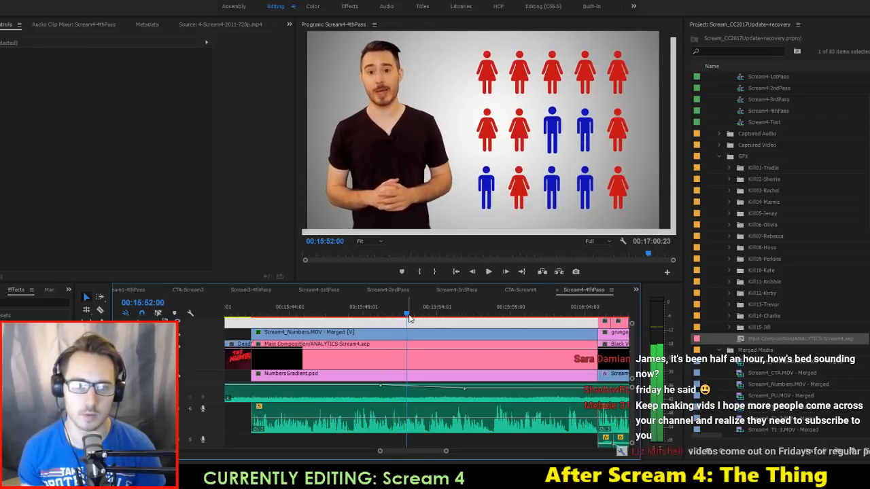
Step: Switch to After Effects, open Bodies Line 2 and move the middle man's keyframes about 8 frames later
key("alt+Tab")
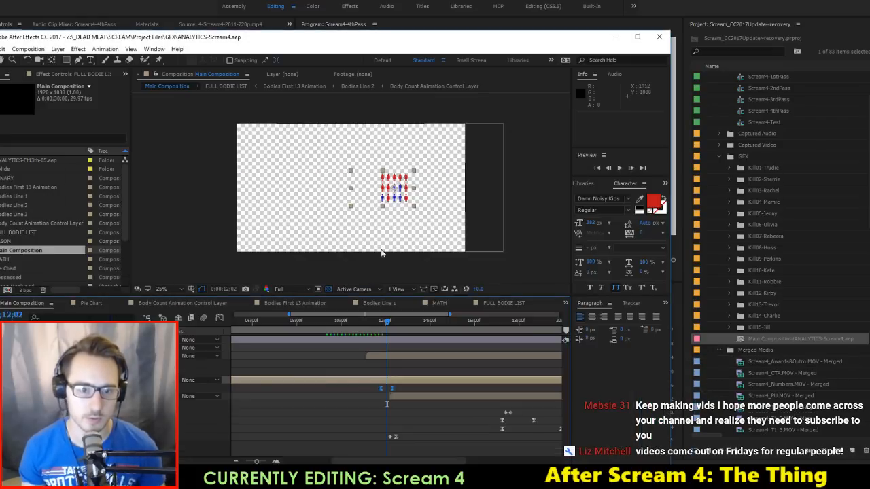
double_click(19, 196)
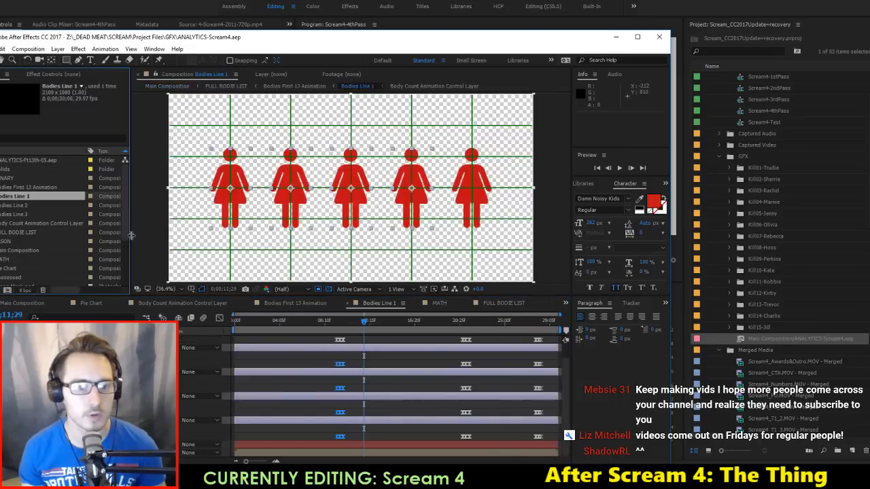
double_click(46, 206)
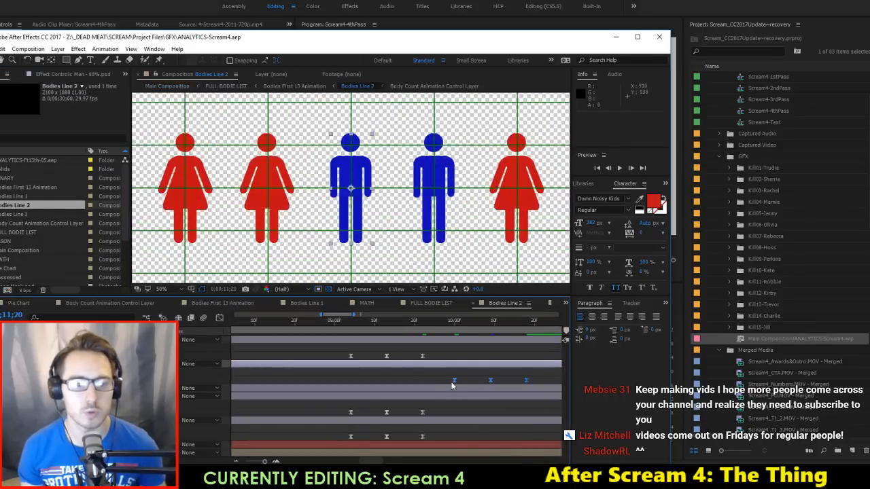
left_click_drag(454, 382, 495, 378)
Step: Switch to Premiere Pro and play Scream4-4thPass around 00:15:52:00 to check the middle man's timing
key("alt+Tab")
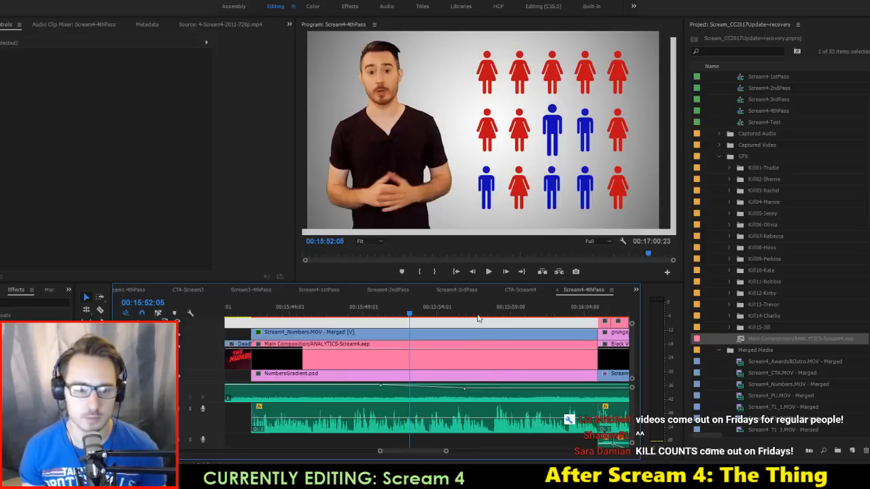
left_click(402, 317)
key("space")
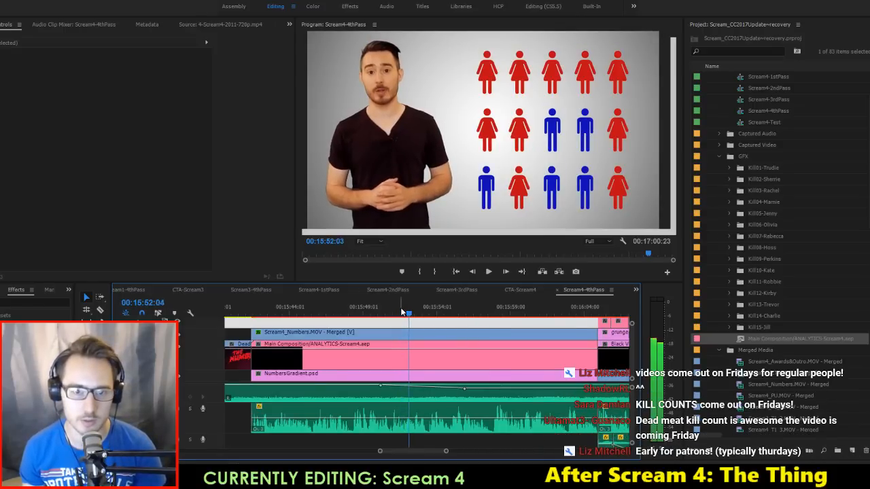
key("space")
Step: Switch to After Effects, move the middle man's three keyframes so the first sits at 0;00;10;13, and save the project
key("alt+Tab")
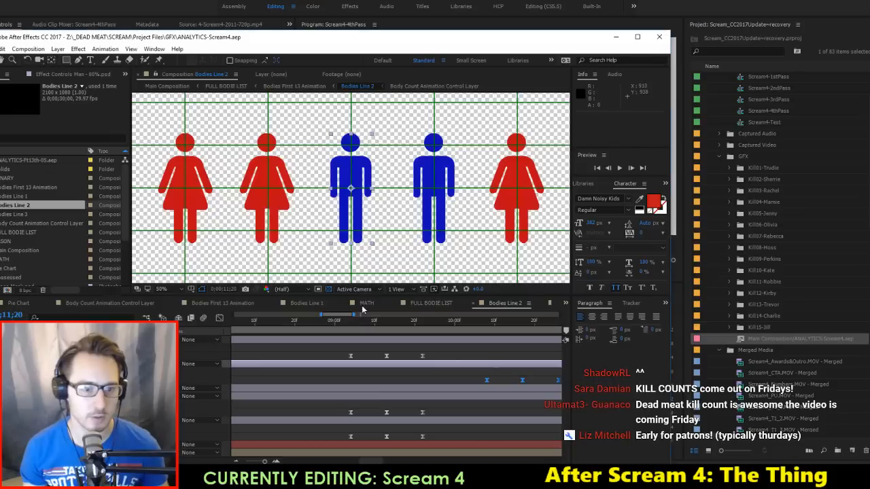
left_click_drag(522, 380, 493, 382)
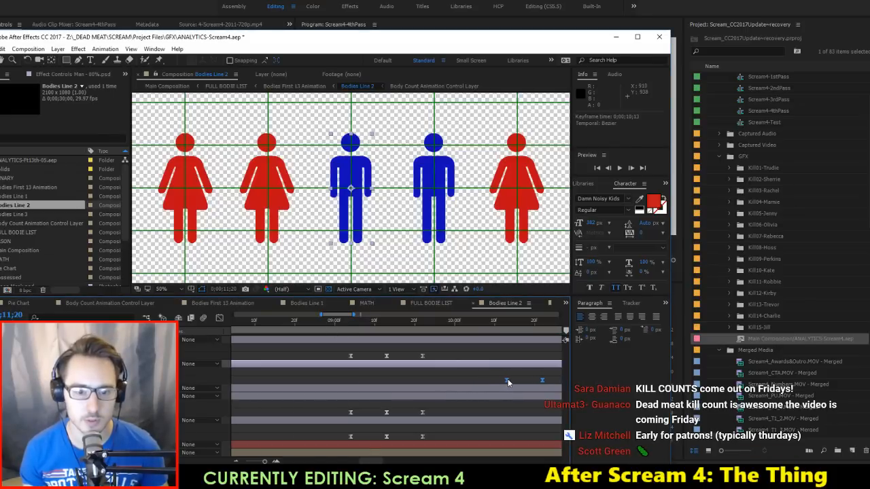
key("ctrl+s")
Step: Switch to Premiere Pro, save the project and replay the body count animation from about 00:15:48 to 00:15:53
key("alt+Tab")
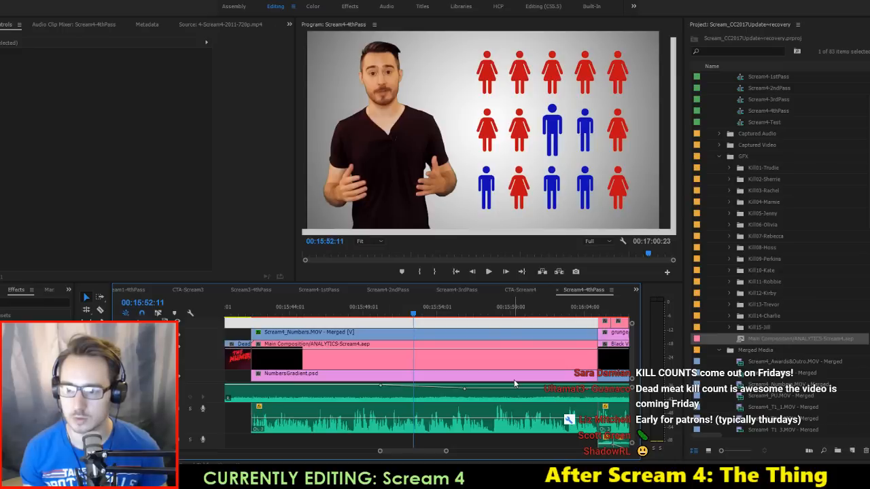
key("ctrl+s")
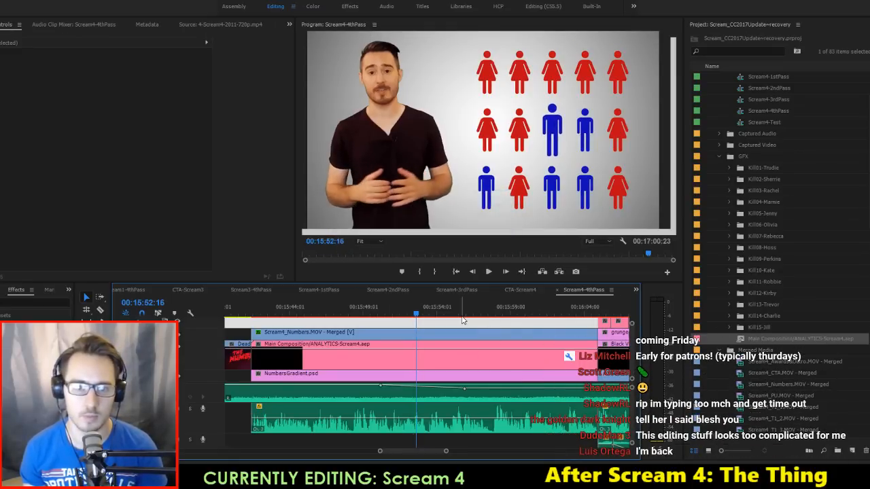
left_click(371, 312)
key("space")
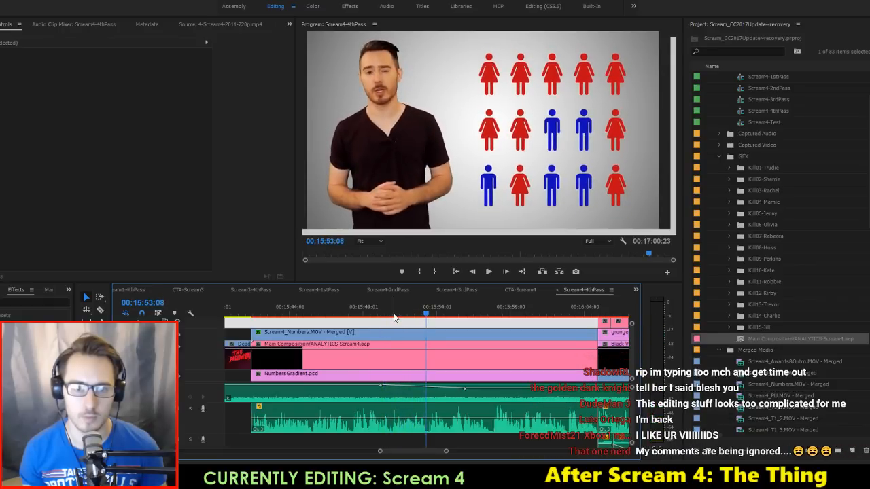
left_click(387, 314)
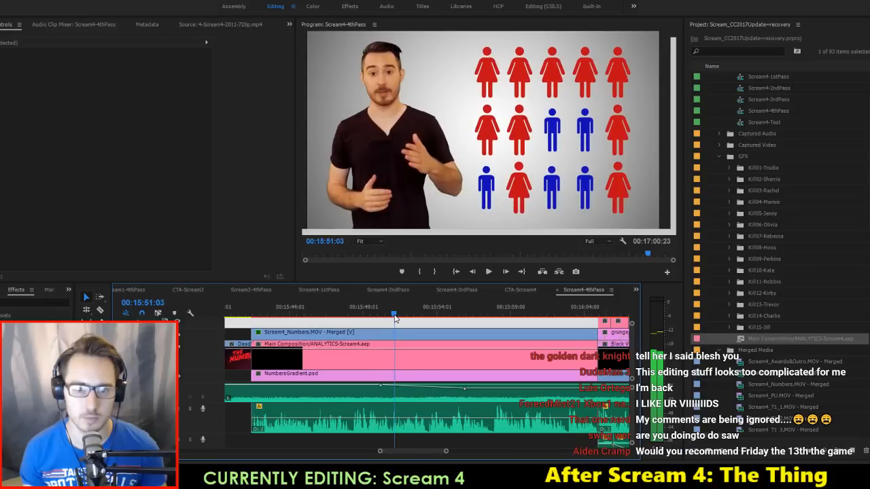
left_click(359, 315)
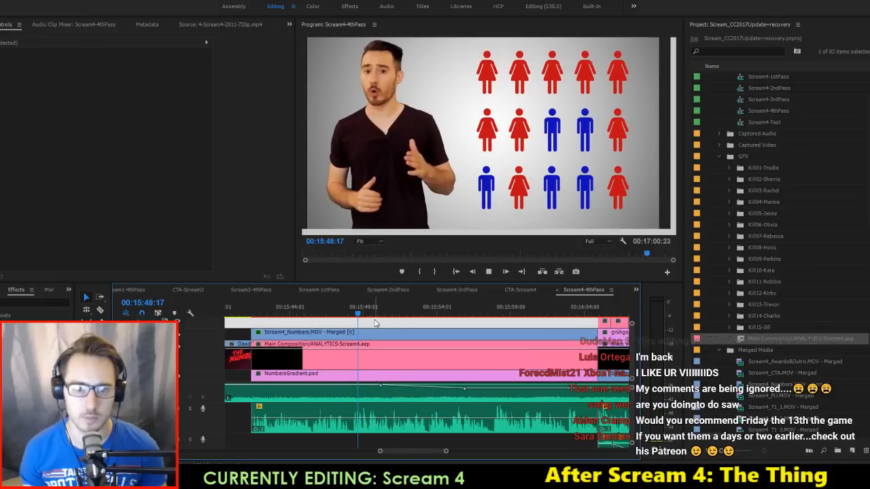
key("space")
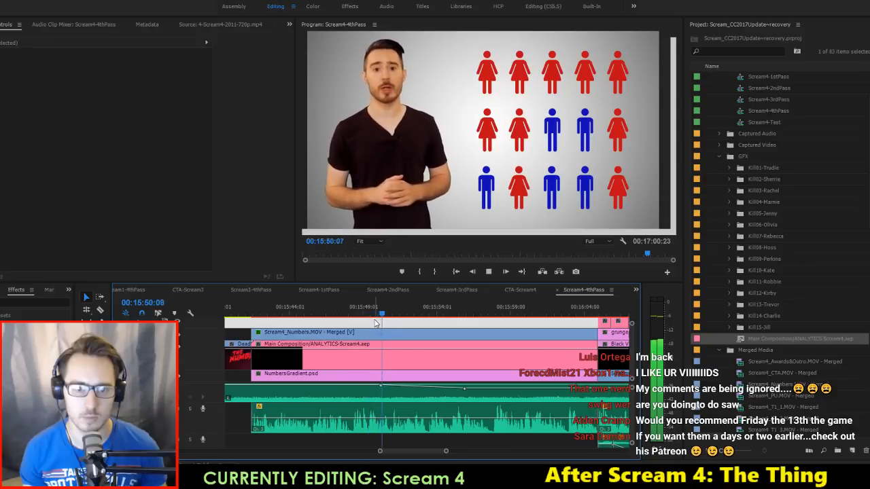
key("space")
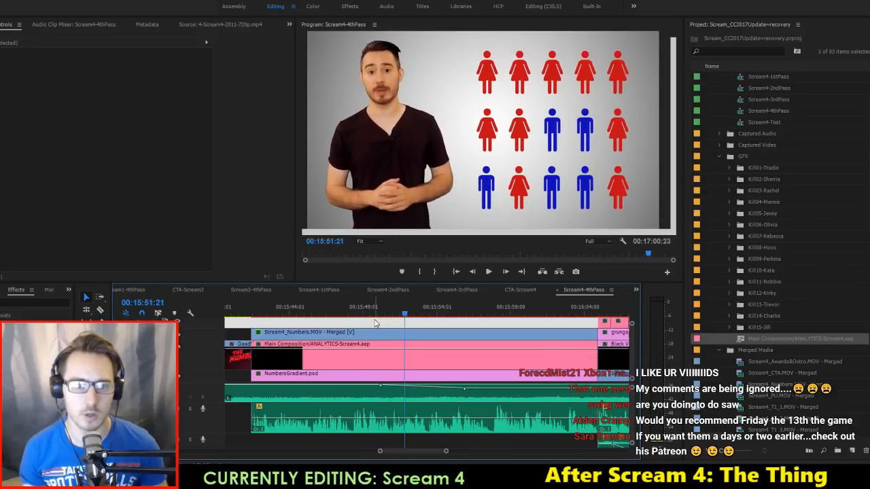
Step: Step through the sequence from about 00:15:50:08 to 00:15:51:00 to examine which figures in the lower two rows grow
left_click(387, 312)
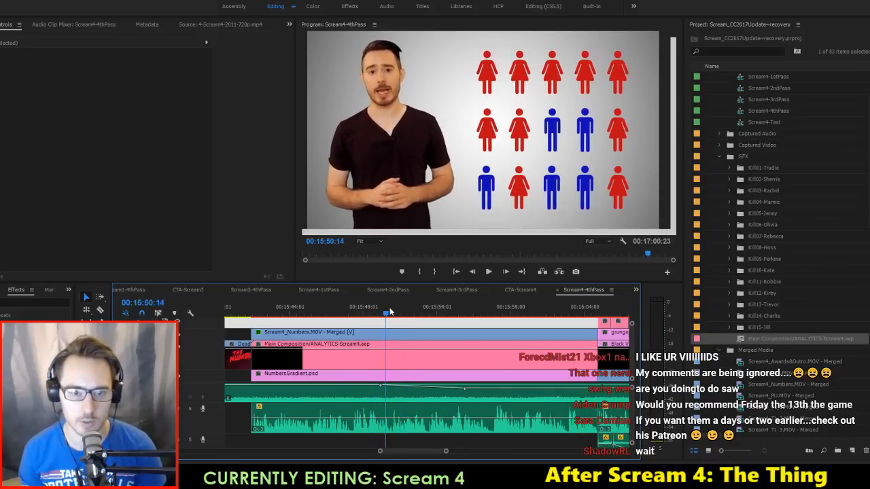
key("Left")
key("Left")
key("Left")
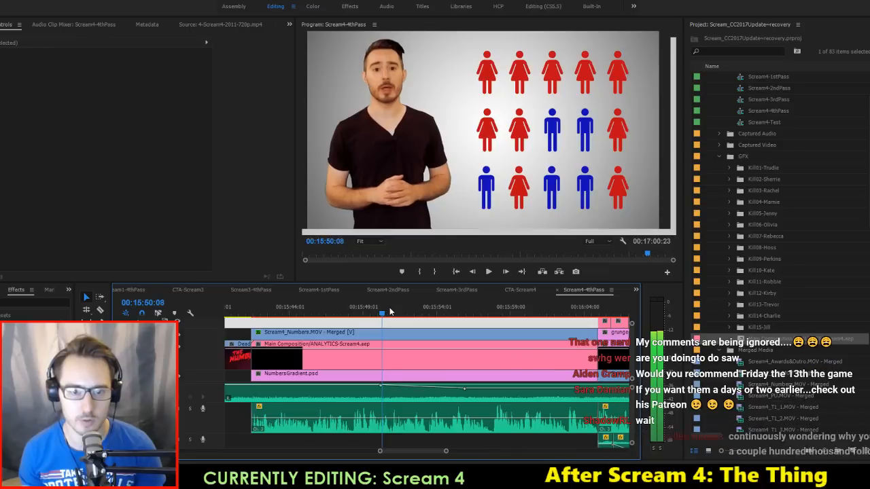
left_click(391, 312)
key("Right")
key("Right")
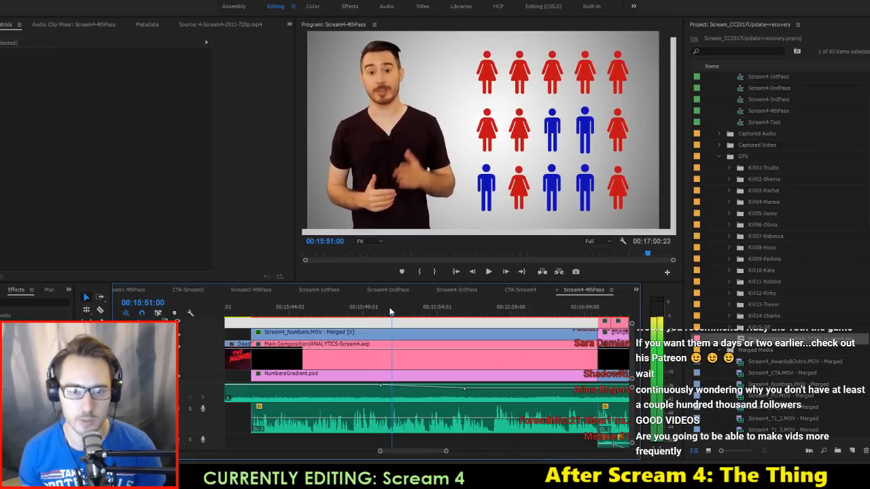
key("Right")
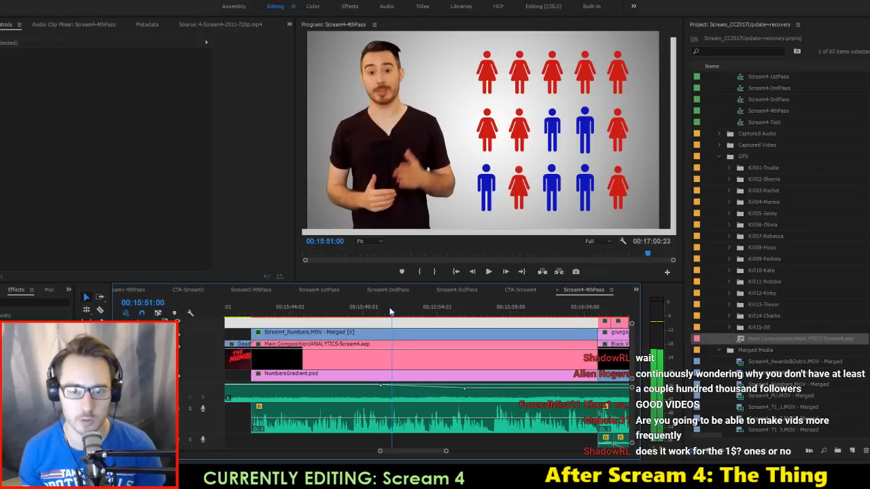
key("Left")
key("Right")
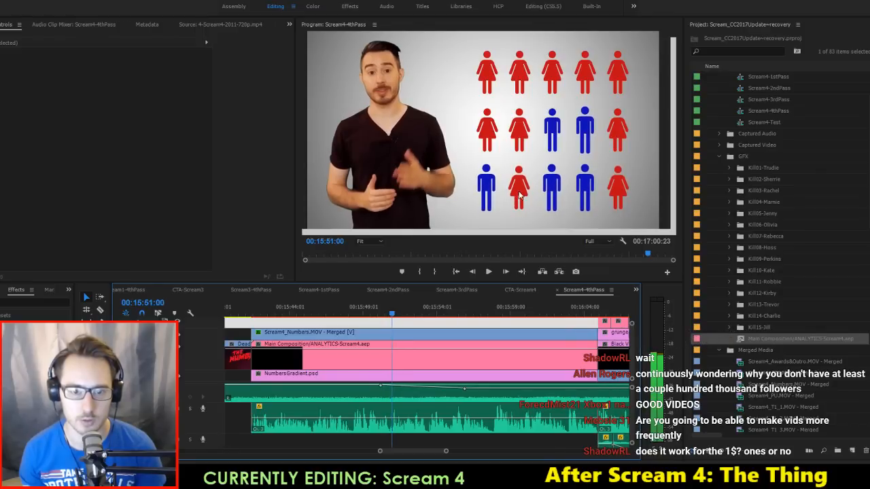
Step: Step through the sequence frame by frame between about 00:15:50:22 and 00:15:51:15 to examine how the figures in the lower two rows scale
key("Left")
key("Left")
key("Right")
key("Right")
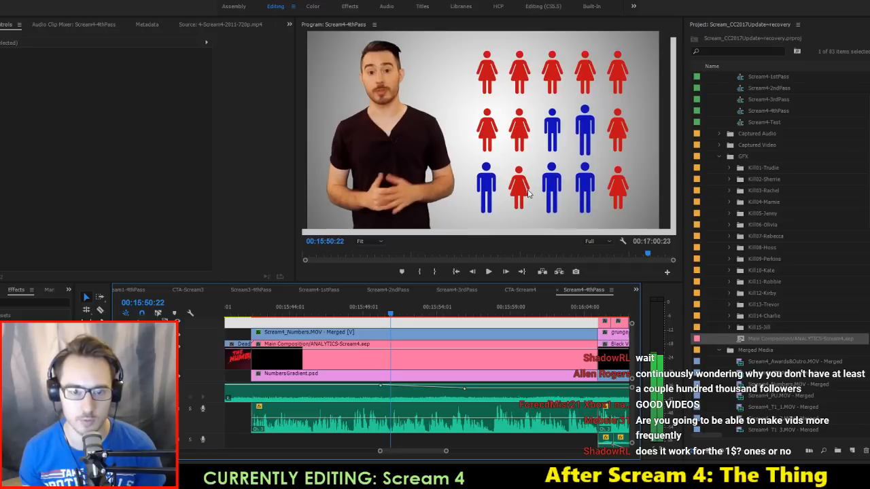
key("Left")
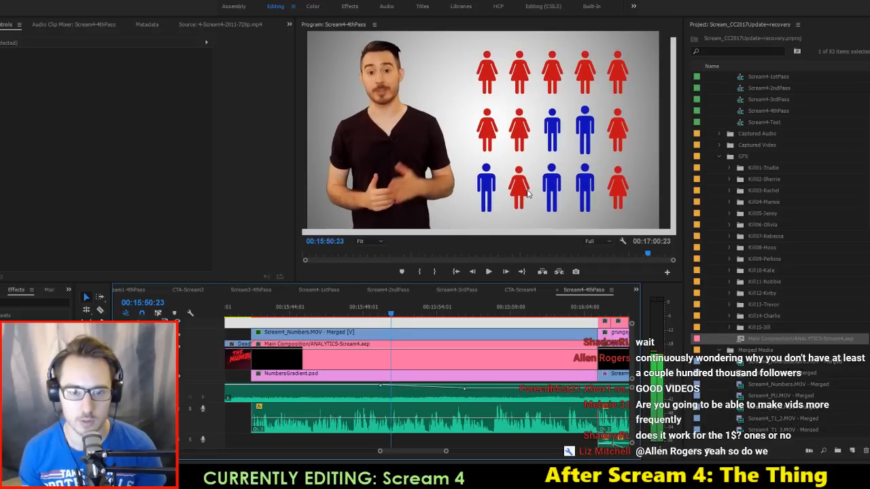
key("Right")
key("Left")
key("Right")
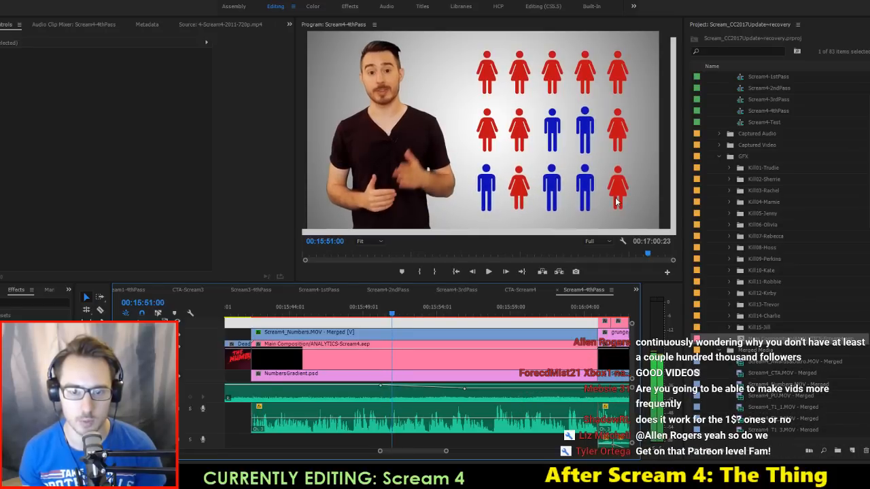
key("Left")
key("Right")
key("Right")
key("Right")
key("Right")
key("Right")
key("Right")
key("Right")
key("Right")
key("Right")
key("Right")
key("Right")
key("Right")
key("Right")
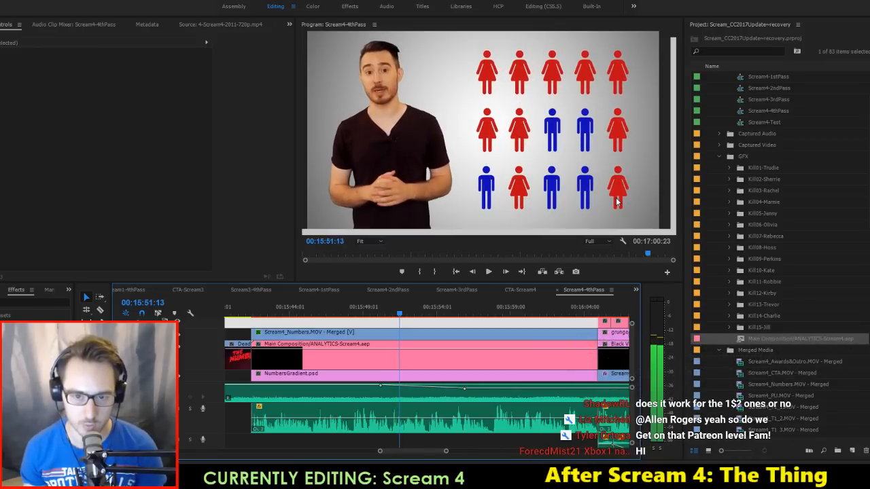
key("Right")
key("Right")
key("Right")
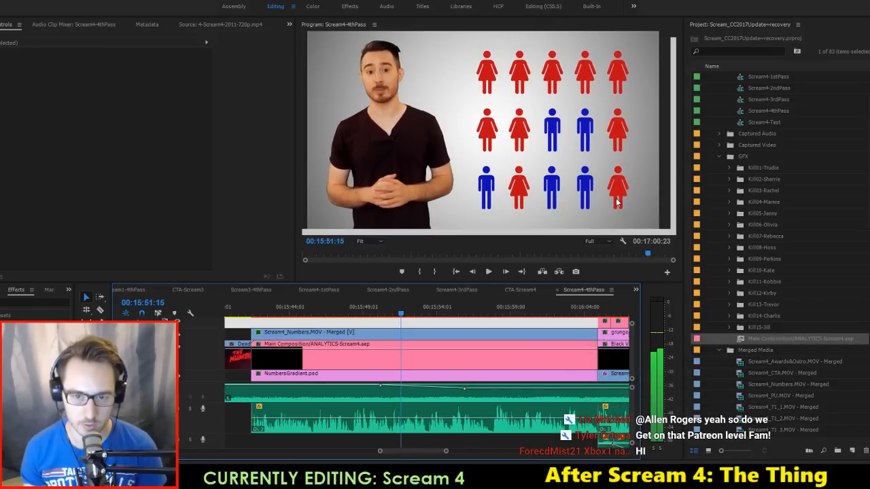
Step: Switch to After Effects and shift the two women's selected keyframes in Bodies Line 3 one frame later
key("alt+Tab")
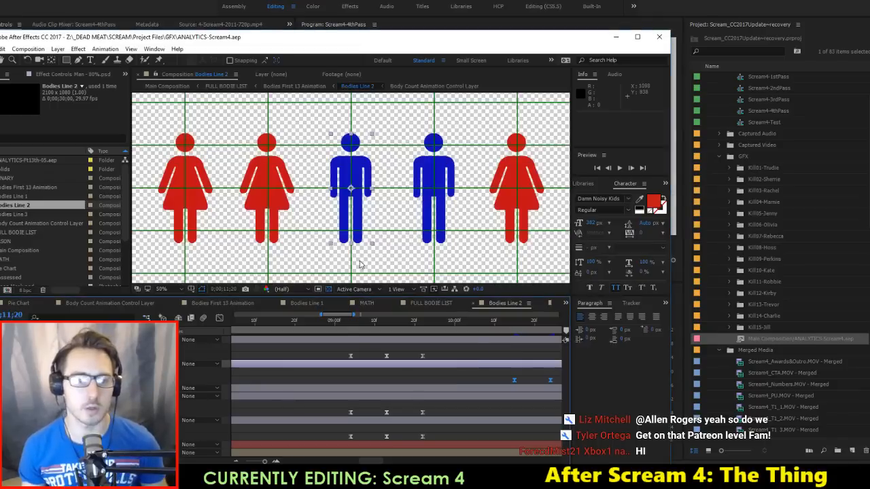
double_click(20, 214)
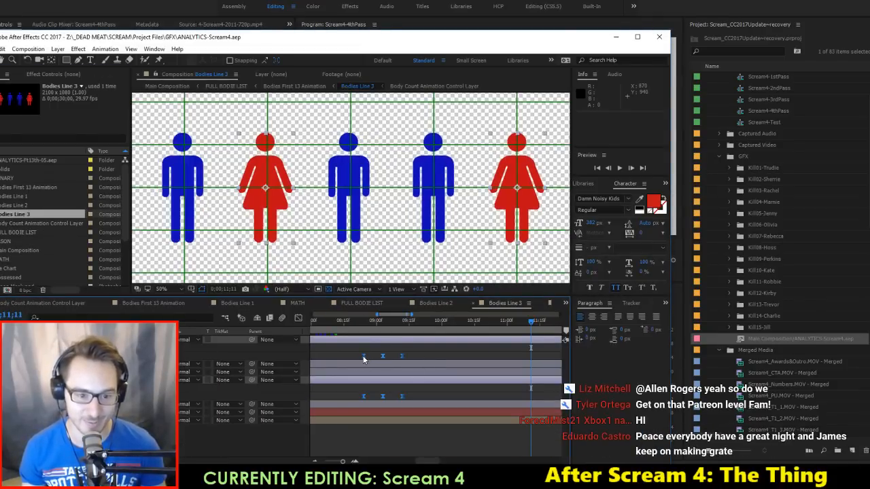
mouse_move(364, 360)
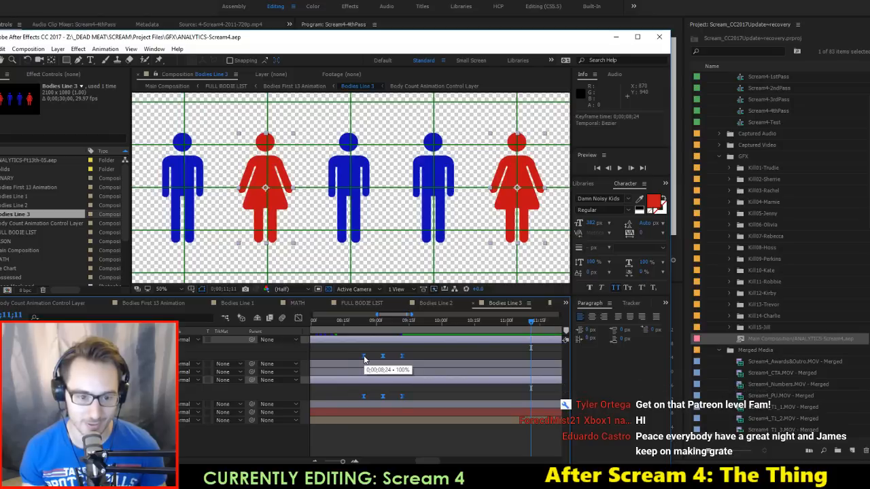
Step: Switch to Premiere Pro and play the body count section from about 00:15:51
key("alt+Tab")
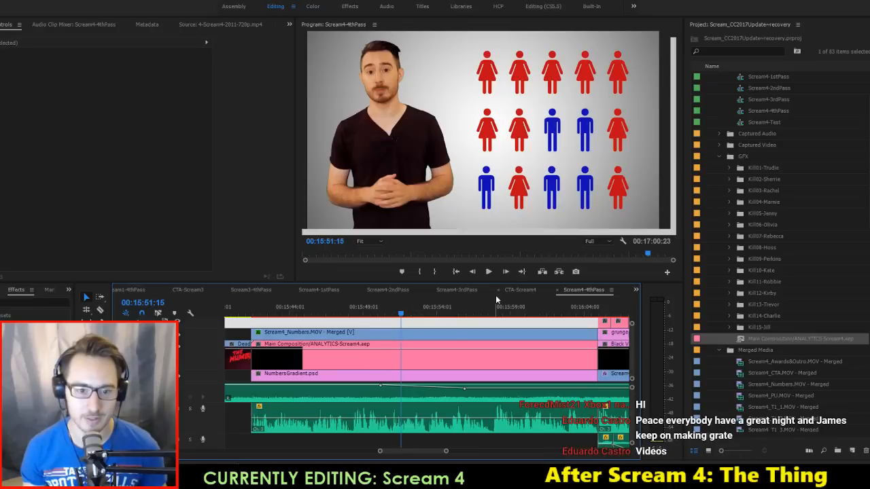
mouse_move(402, 320)
left_mouse_down()
mouse_move(384, 321)
mouse_move(399, 321)
left_mouse_up()
key("space")
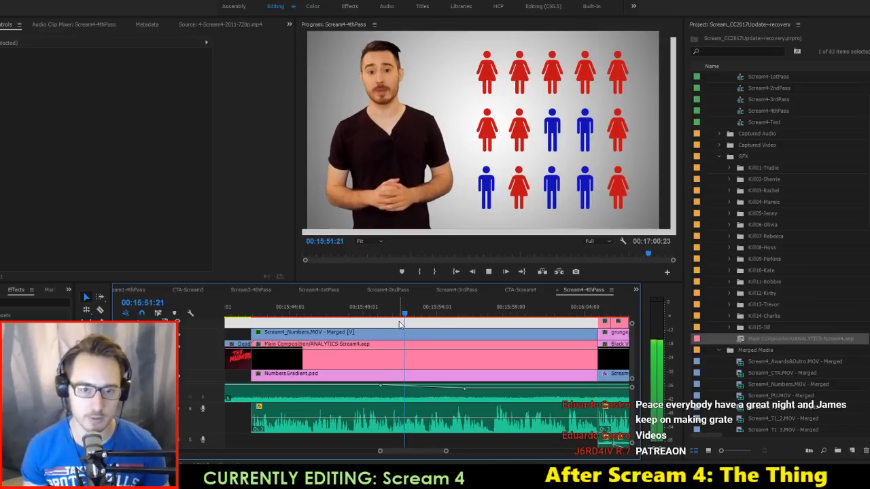
Step: Switch to After Effects and, in Bodies Line 2, delete the middle man's early keyframes and all of the fourth figure's keyframes
key("alt+Tab")
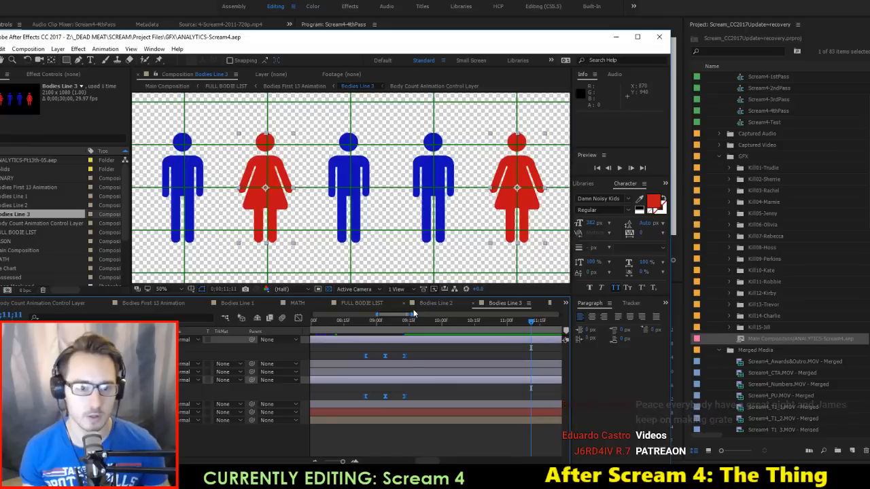
double_click(13, 205)
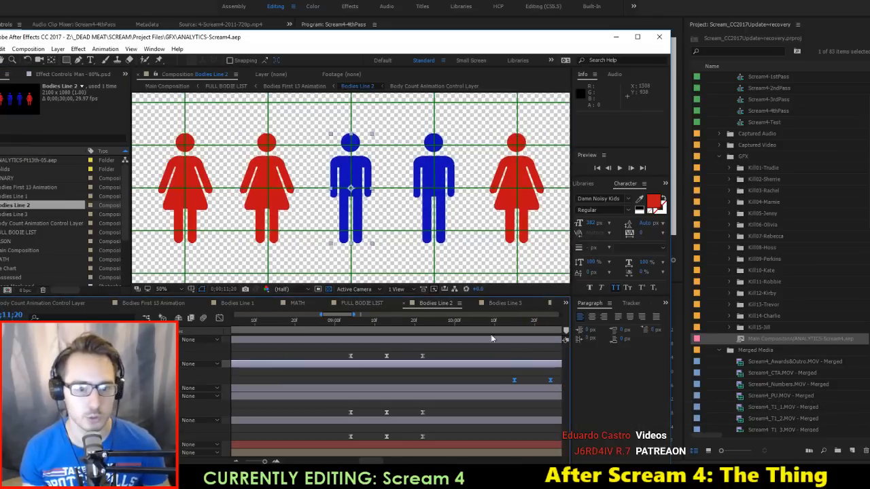
left_click(502, 388)
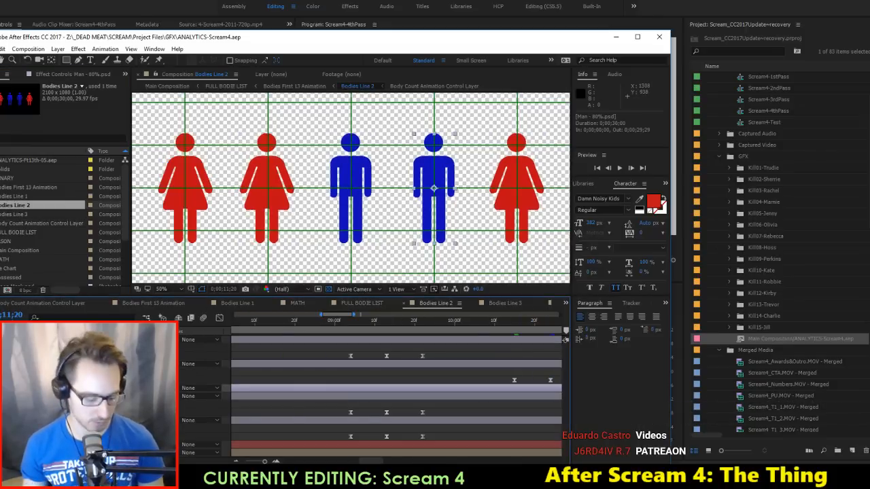
key("u")
scroll(446, 404, "down", 6)
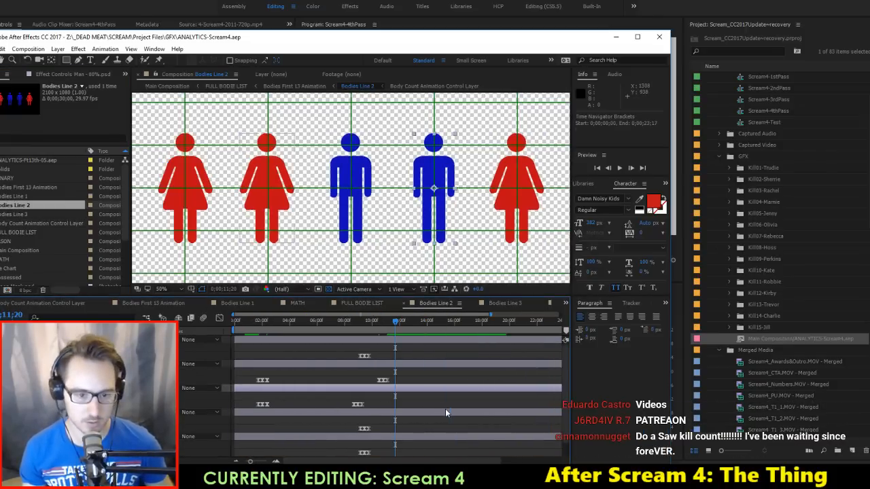
left_click_drag(383, 400, 340, 403)
left_click_drag(284, 380, 232, 382)
key("Delete")
left_click_drag(285, 400, 249, 404)
key("Delete")
Step: Copy the middle man's three keyframes onto the fourth figure starting at 0;00;10;15, and save the project
left_click_drag(420, 375, 360, 385)
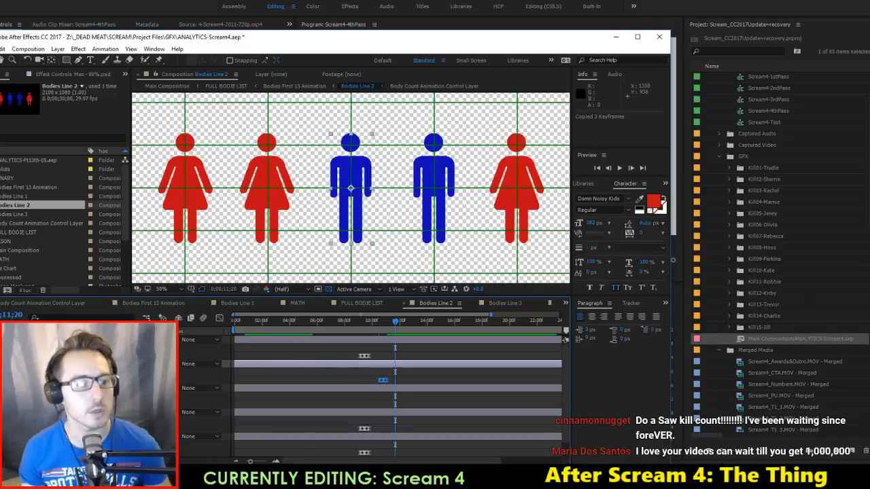
left_click_drag(396, 322, 379, 322)
left_click(136, 388)
key("ctrl+v")
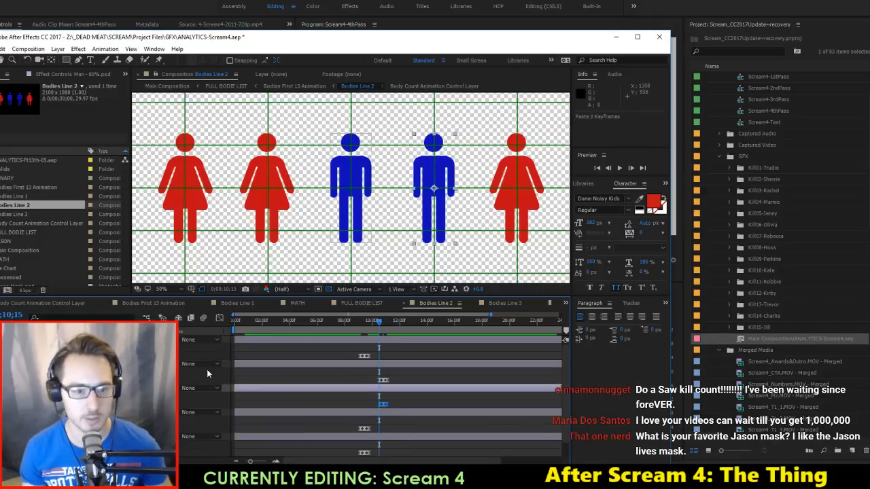
key("ctrl+s")
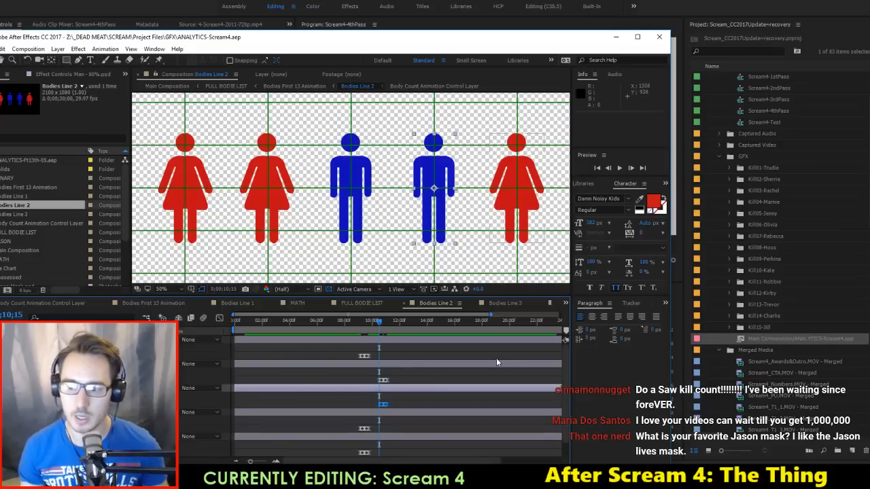
Step: Step from the women's last keyframe at 0;00;09;22 to the men's first keyframe at 0;00;10;15 to measure the gap between them
scroll(371, 413, "up", 3)
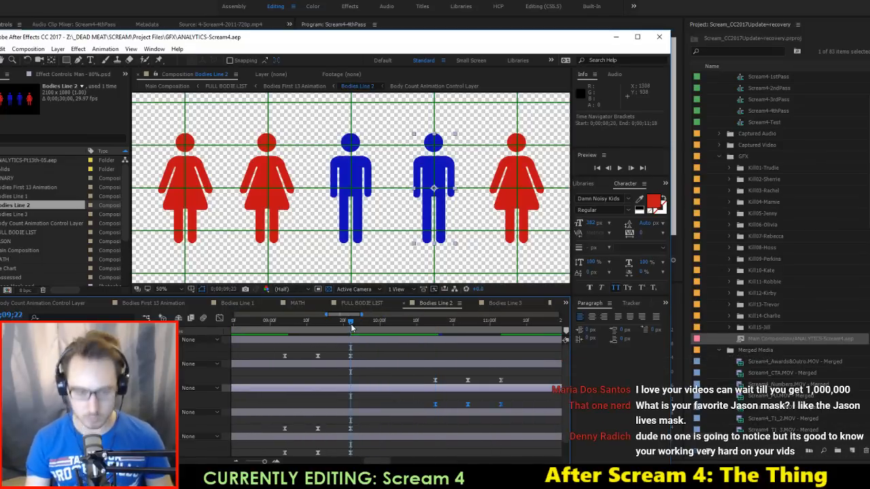
key("Page_Down")
key("Page_Down")
key("Page_Down")
key("Page_Down")
key("Page_Down")
key("Page_Down")
key("Page_Down")
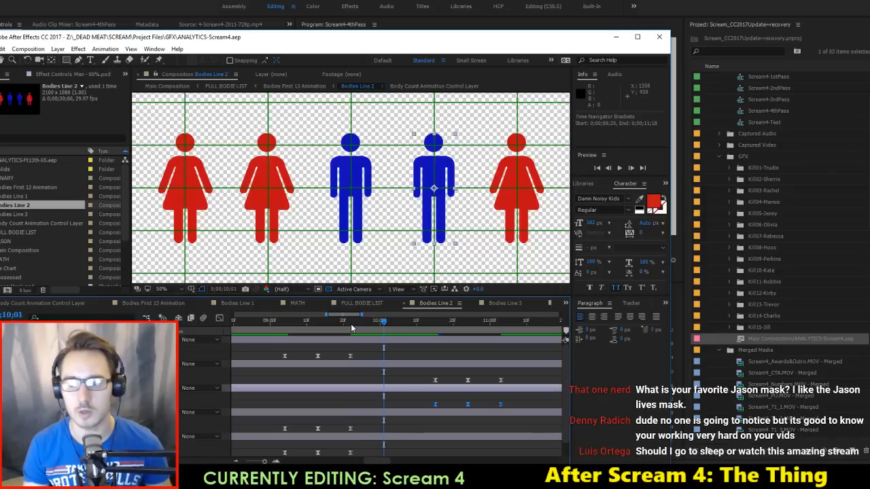
key("Page_Down")
key("Page_Down")
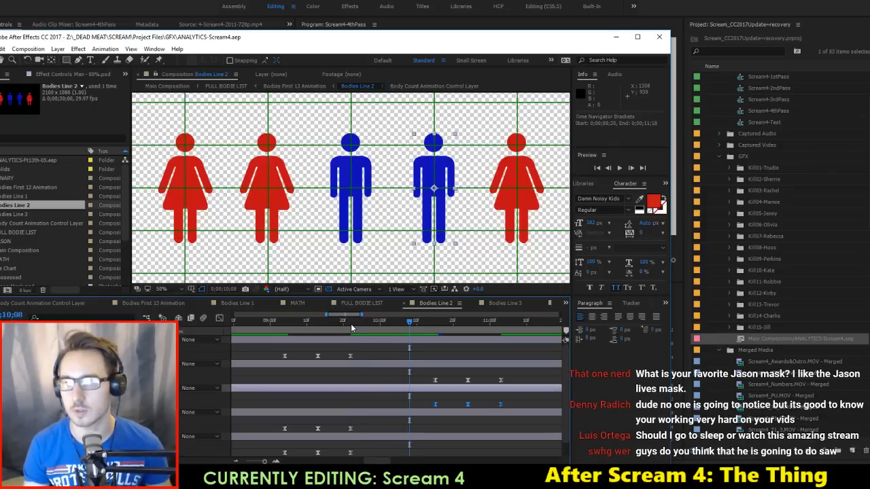
key("Page_Down")
key("Page_Down")
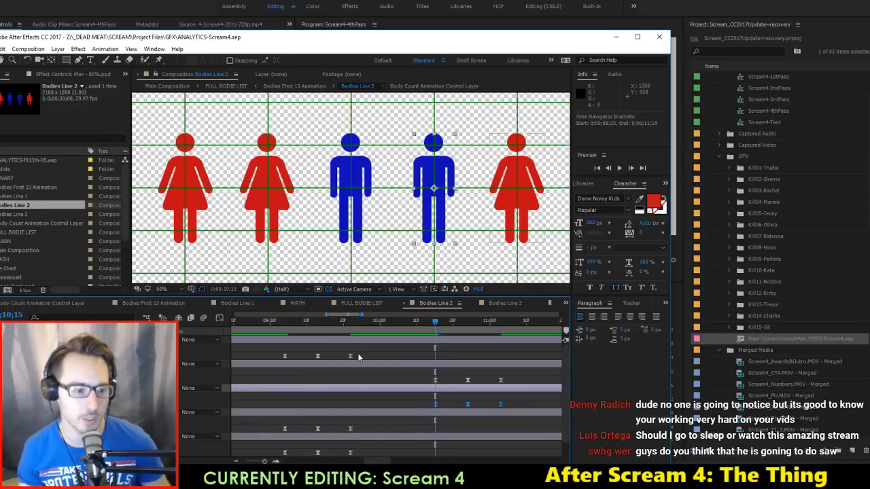
Step: Copy the fourth figure's three keyframes and, in Bodies Line 3, delete the keyframes of the middle man and the man beside him
key("ctrl+c")
double_click(11, 216)
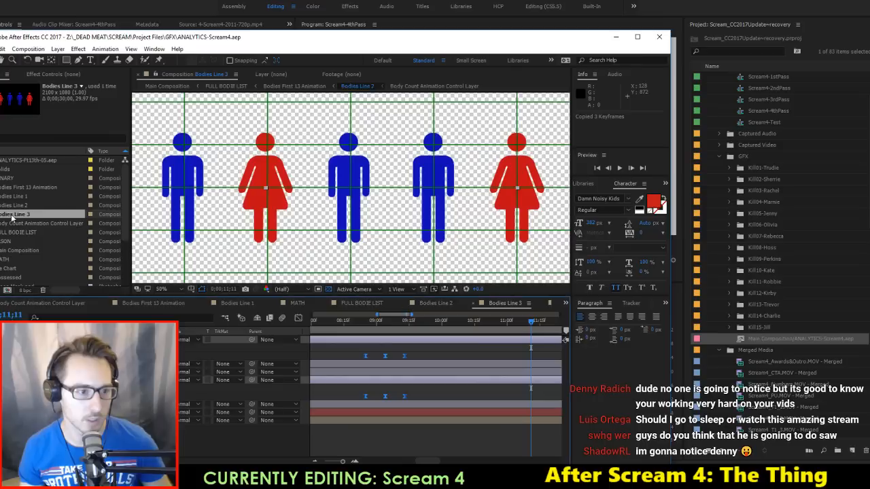
left_click(82, 364)
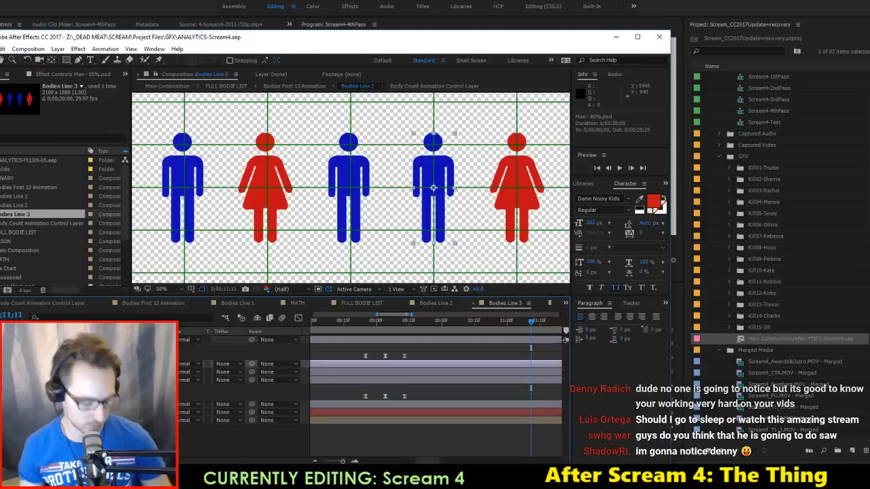
key("u")
left_click(82, 388)
key("u")
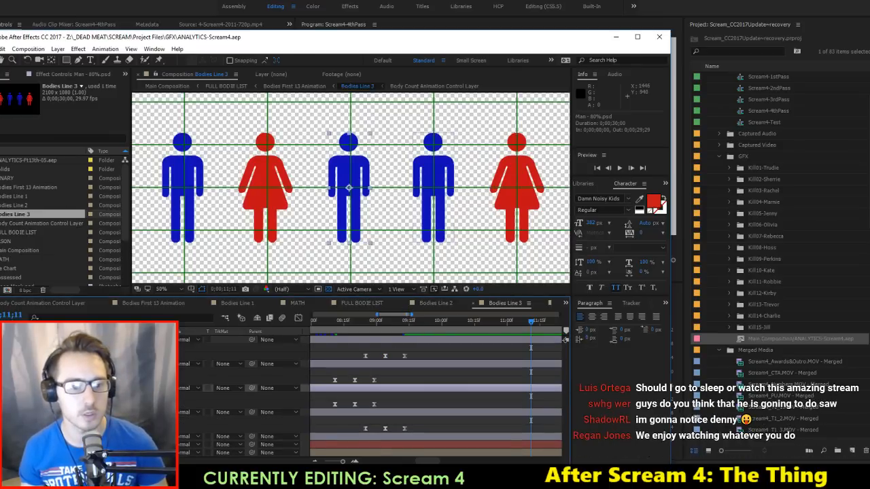
left_click_drag(394, 374, 322, 385)
key("Delete")
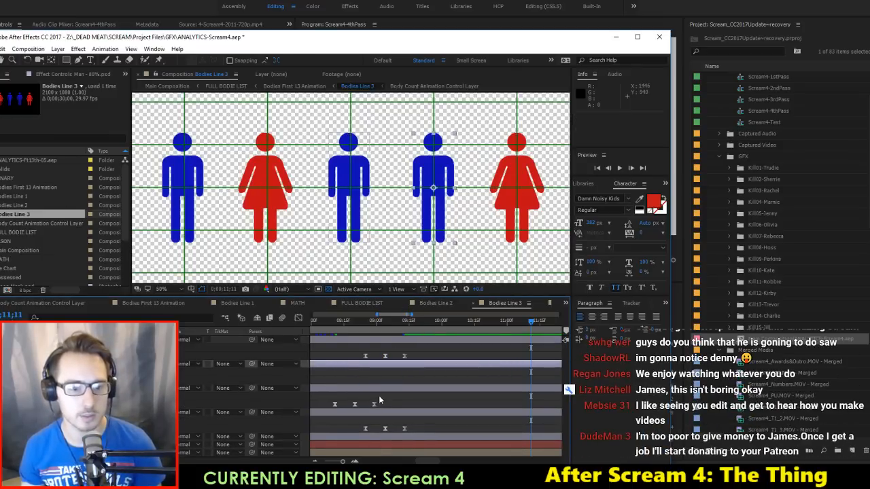
left_click_drag(380, 397, 329, 407)
key("Delete")
Step: Delete the three keyframes of the first man in the Bodies Line 3 row
left_click(82, 436)
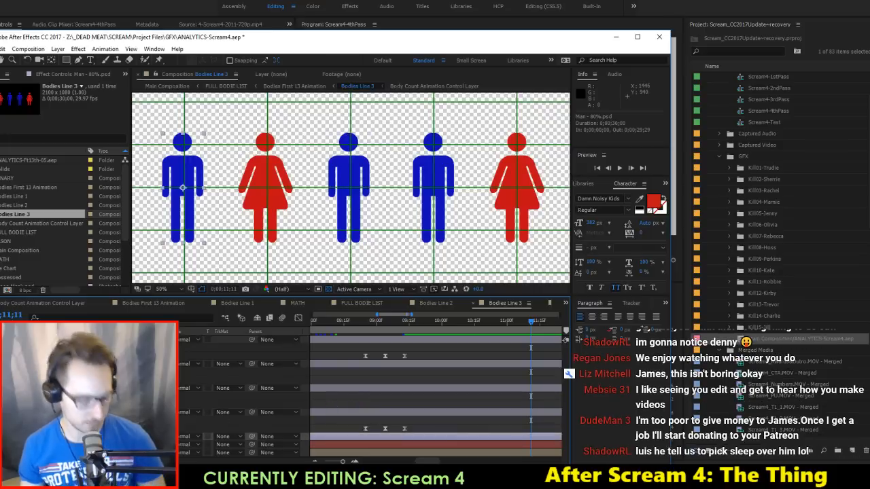
key("u")
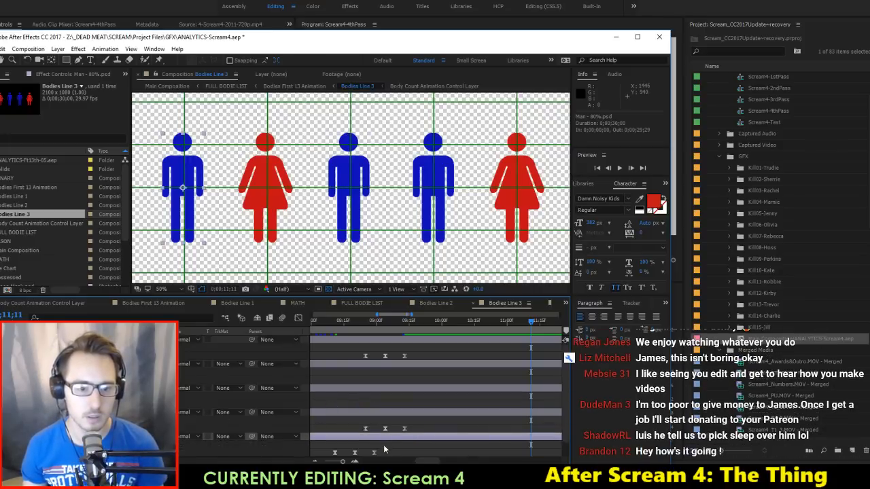
left_click_drag(384, 447, 322, 461)
key("Delete")
Step: Paste the copied keyframes onto all three men in Bodies Line 3 starting at 0;00;10;06, and save the project
left_click(405, 329)
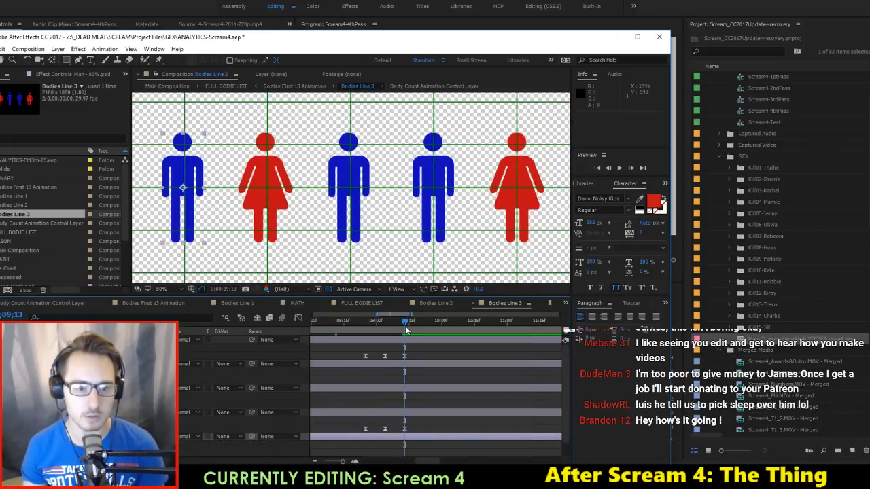
key("Page_Down")
key("Page_Down")
key("Page_Down")
key("Page_Down")
key("Page_Down")
key("Page_Down")
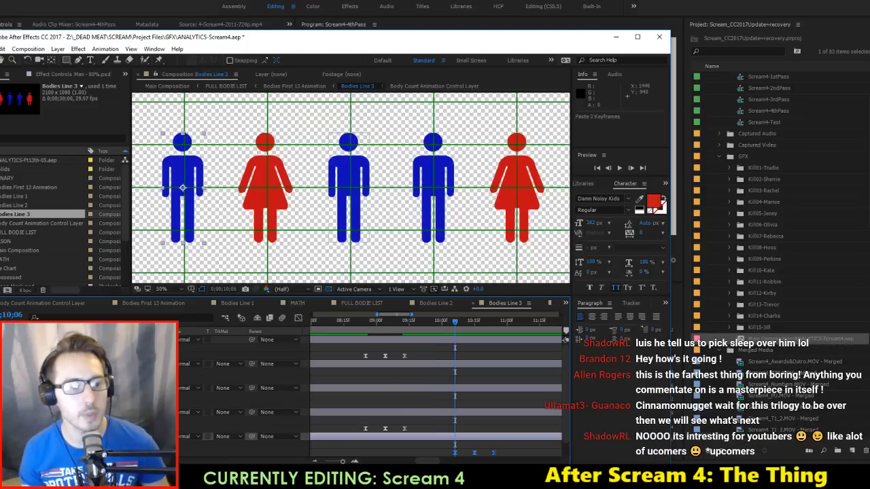
left_click(89, 388)
left_click(88, 363, "shift")
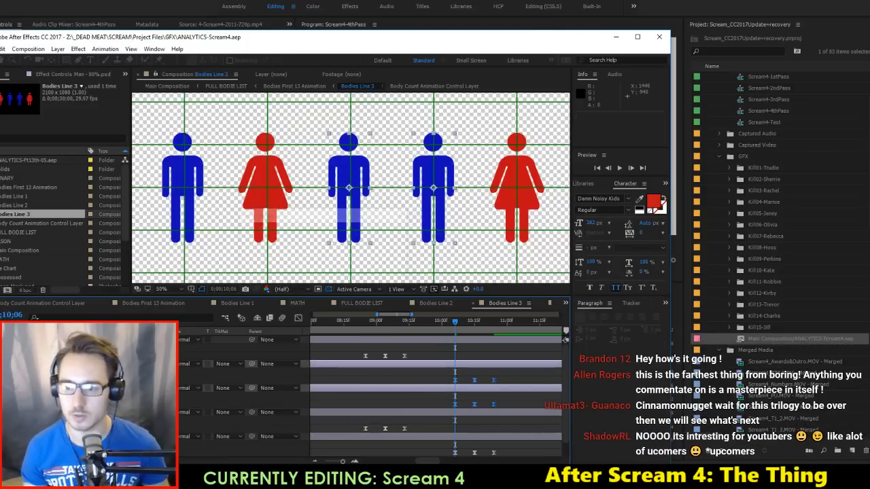
Step: Switch to Premiere Pro and play the updated body count animation from about 00:15:49
key("alt+Tab")
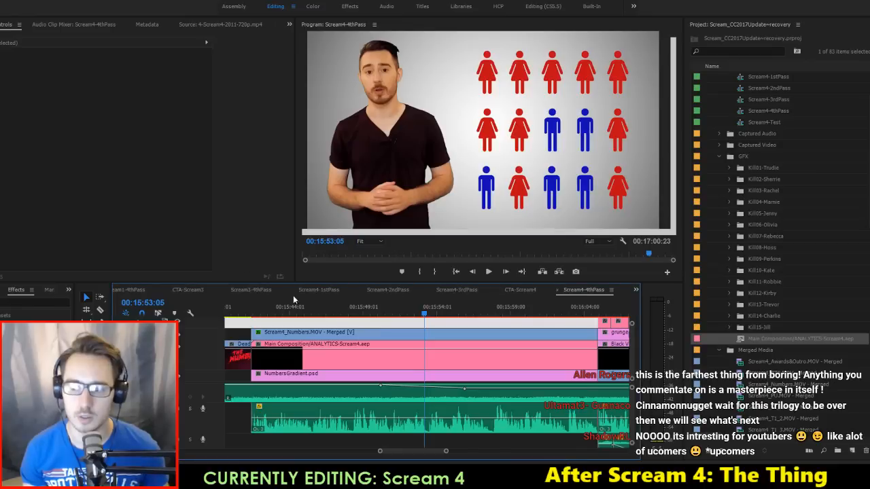
left_click_drag(386, 308, 360, 308)
key("space")
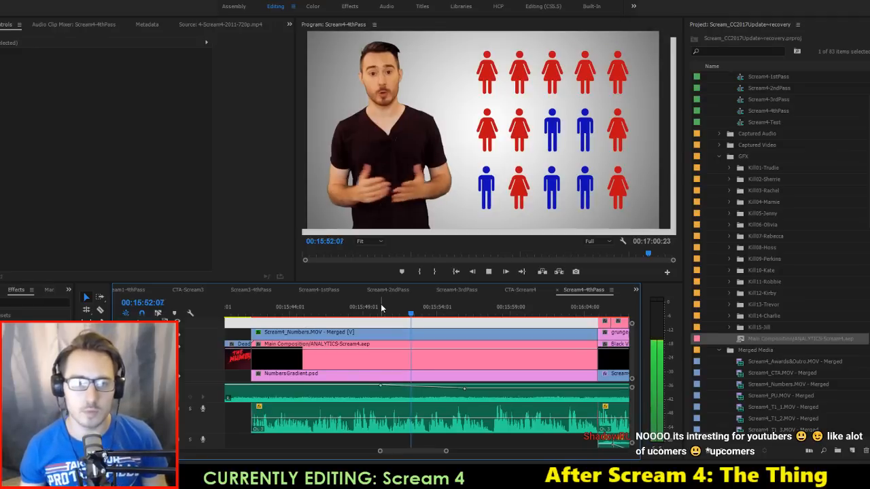
key("space")
Step: Step frame by frame around 00:15:52:20 to examine how the men in both rows scale, and play on through the pie chart
key("shift+Left")
key("shift+Left")
key("shift+Left")
key("shift+Left")
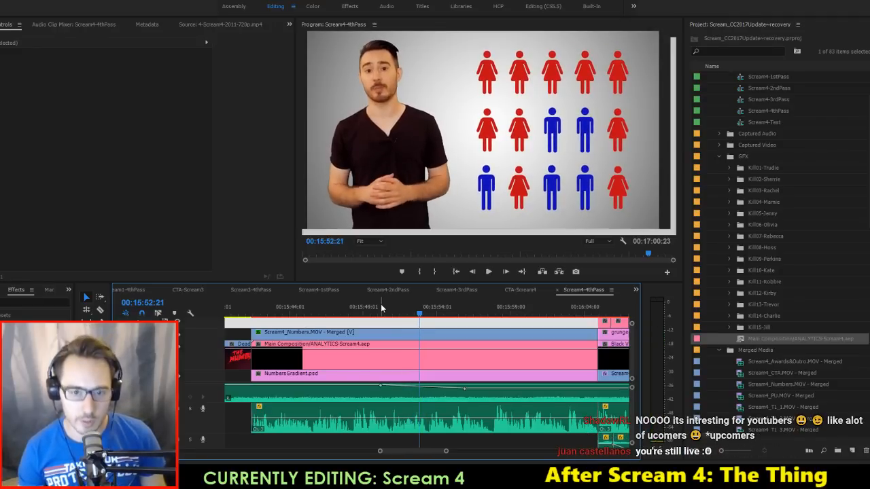
key("Right")
key("Right")
key("Right")
key("Right")
key("Right")
key("Right")
key("Right")
key("Right")
key("Right")
key("Right")
key("Right")
key("Right")
key("Right")
key("Right")
key("Right")
key("Right")
key("Right")
key("Right")
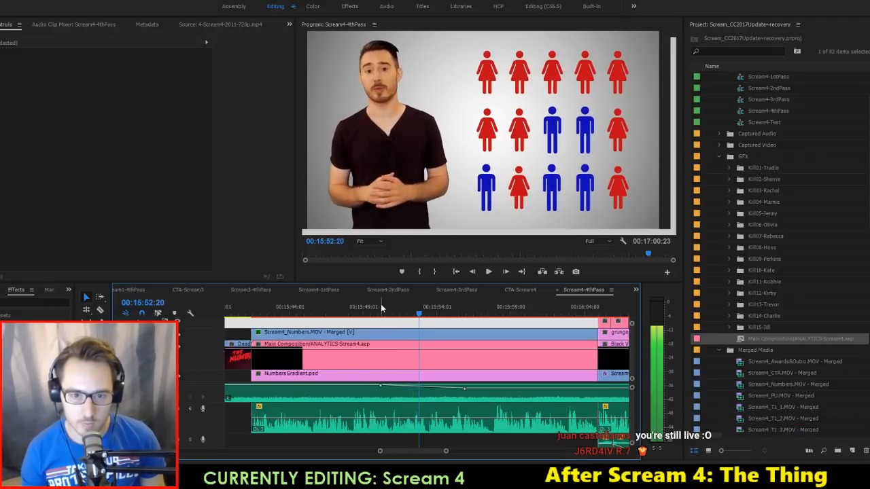
key("space")
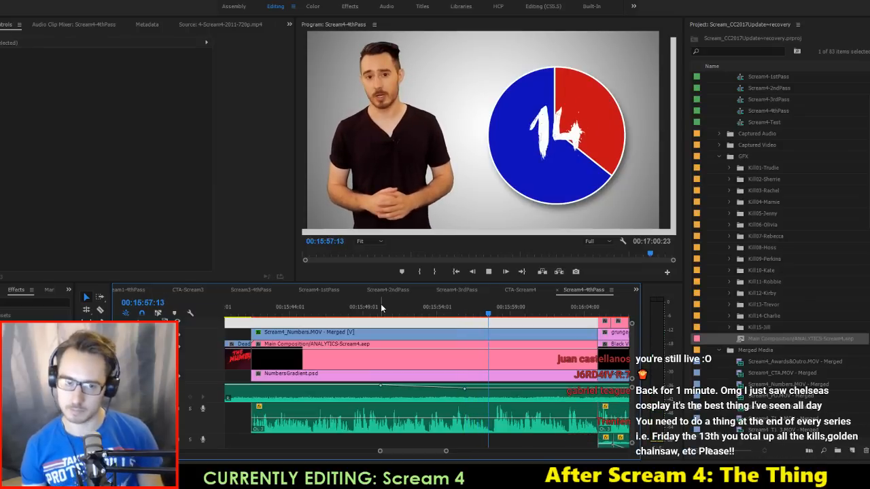
Step: Save the Premiere Pro project and replay the body count section from the start of its clip at 00:15:41:11
key("space")
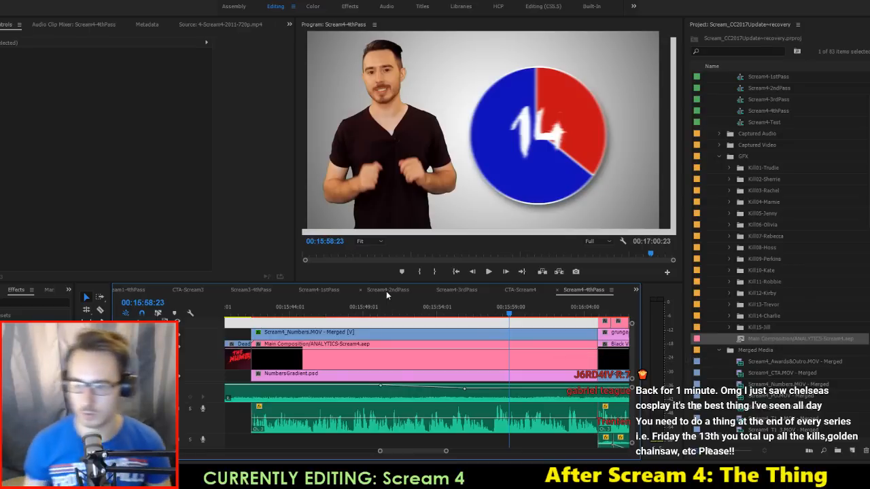
key("ctrl+s")
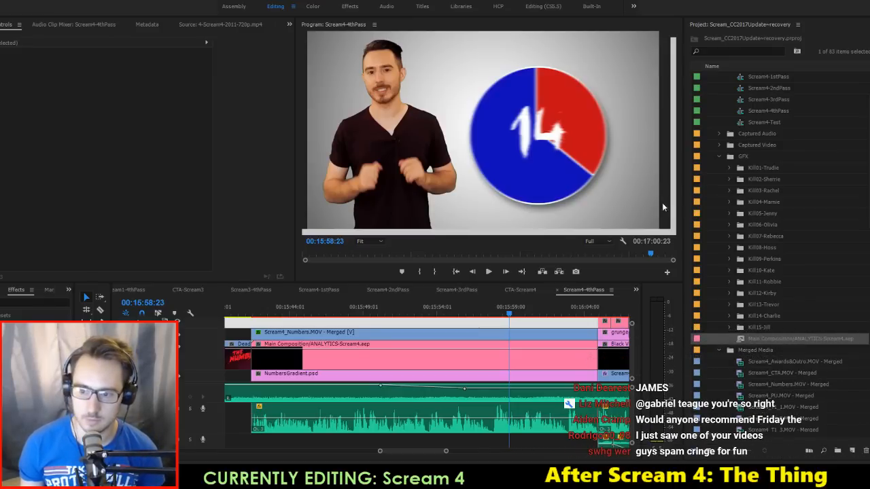
left_click(322, 318)
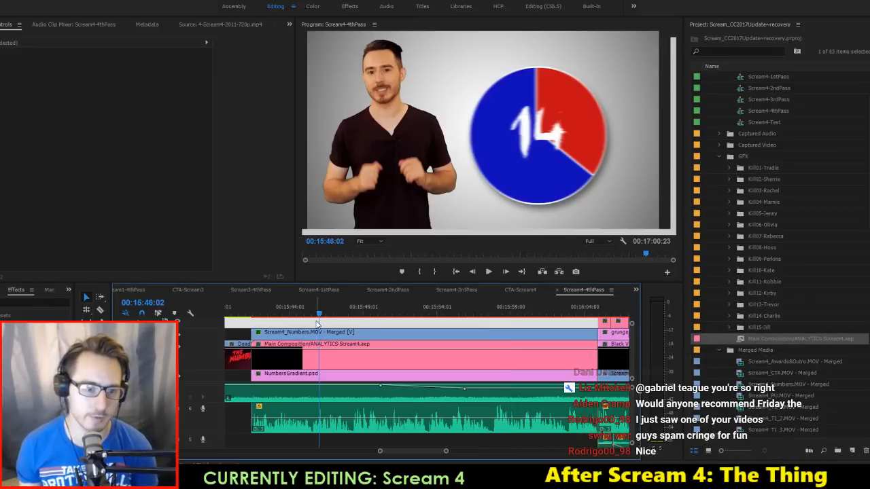
key("Up")
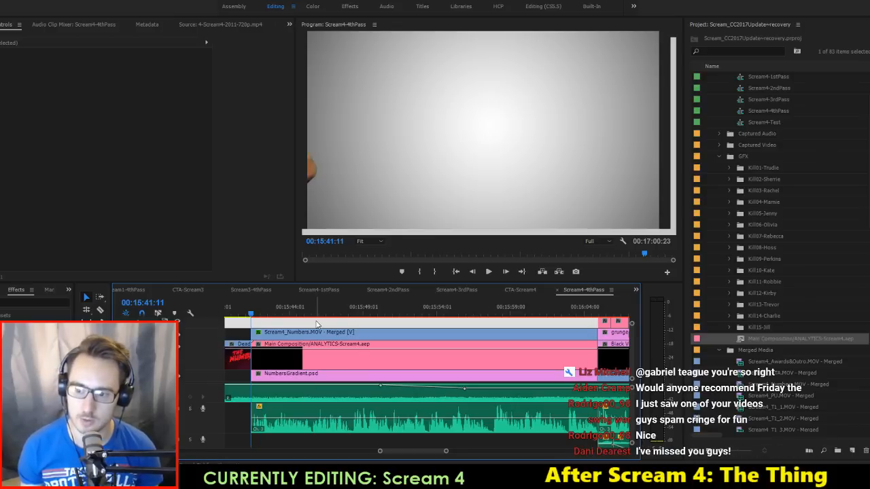
key("space")
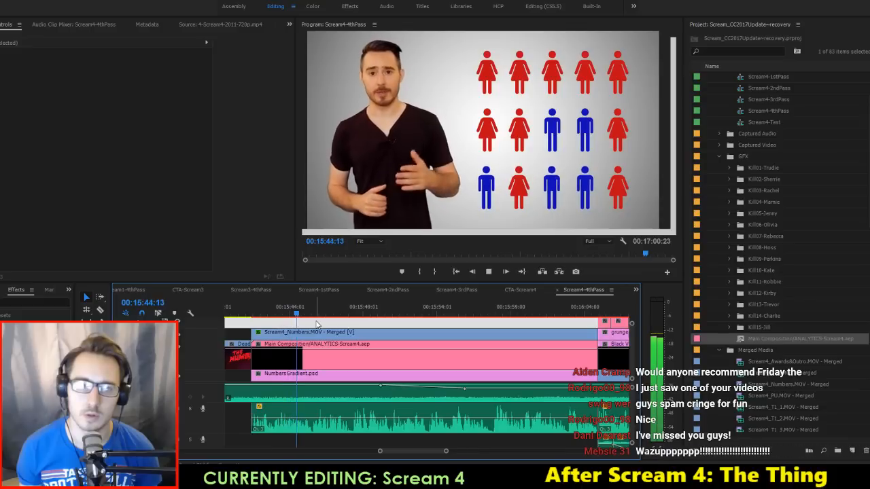
key("space")
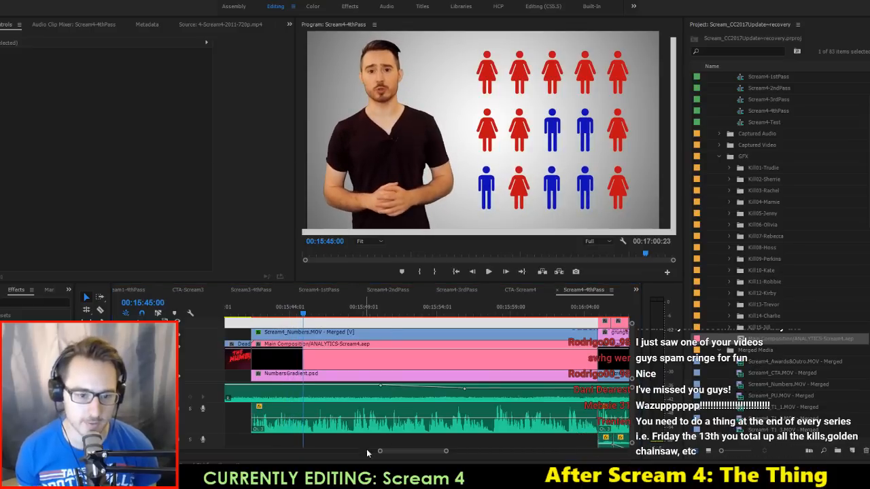
Step: Switch to After Effects, delete the leftover early keyframes of the men in Bodies Line 3, and save the project
key("alt+Tab")
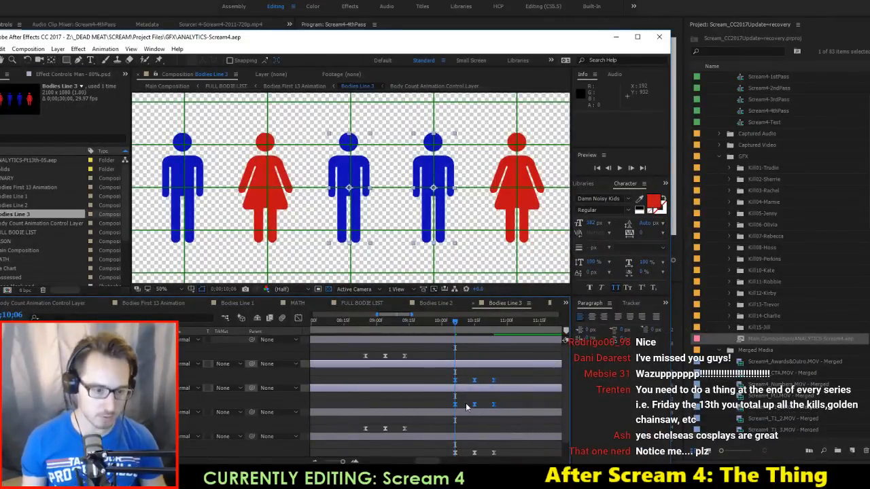
key("minus")
key("minus")
key("minus")
left_click_drag(349, 379, 317, 406)
left_click_drag(345, 450, 317, 456)
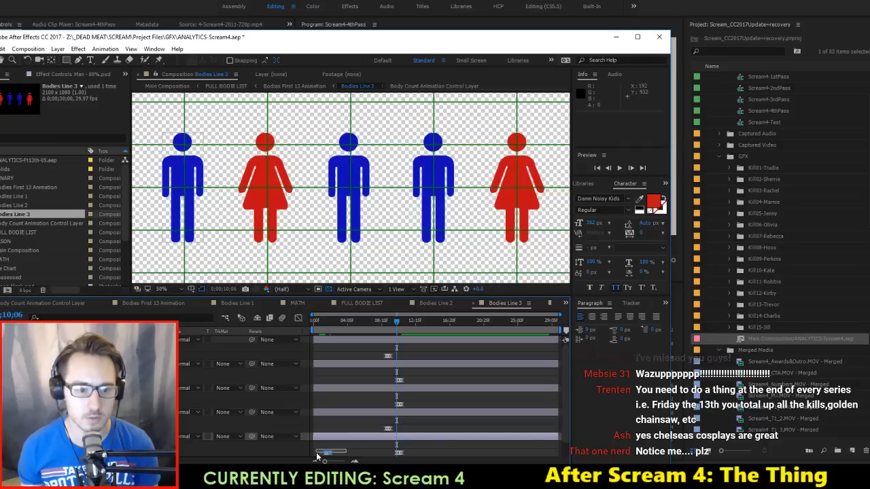
key("Delete")
key("ctrl+s")
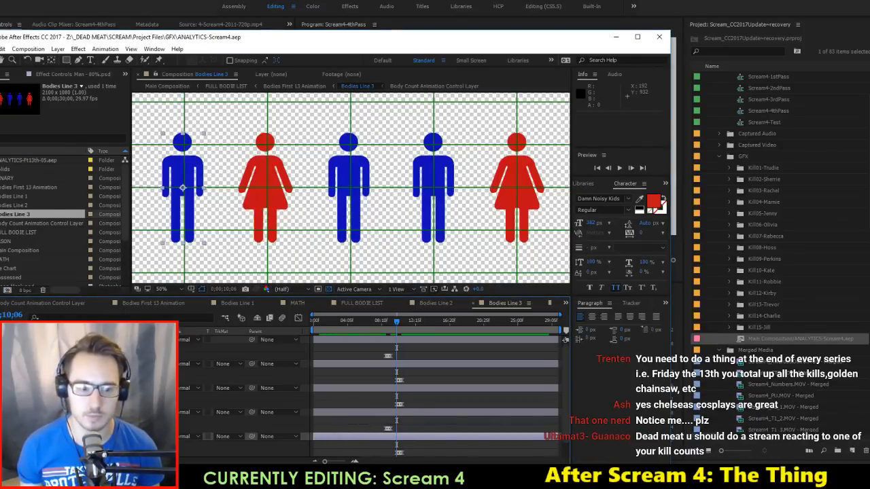
Step: Switch to Premiere Pro and replay the narration around 00:15:45 to find where the women's animation should begin
key("alt+Tab")
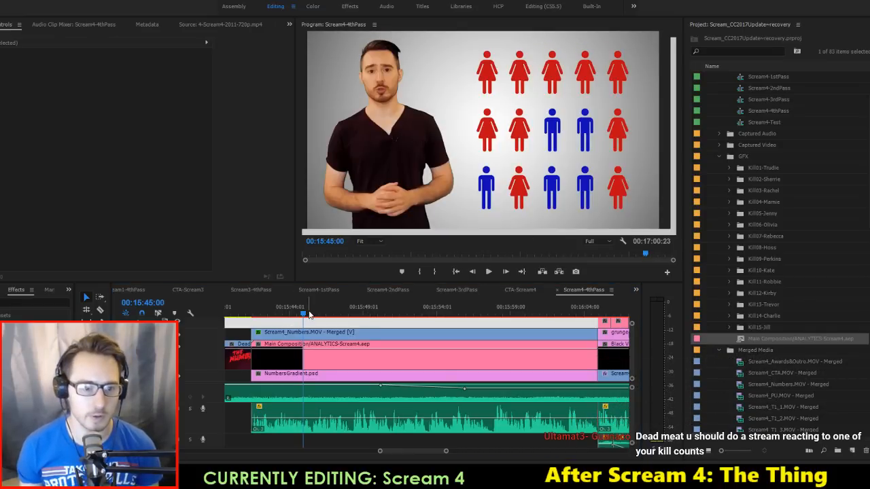
left_click_drag(308, 315, 270, 316)
key("space")
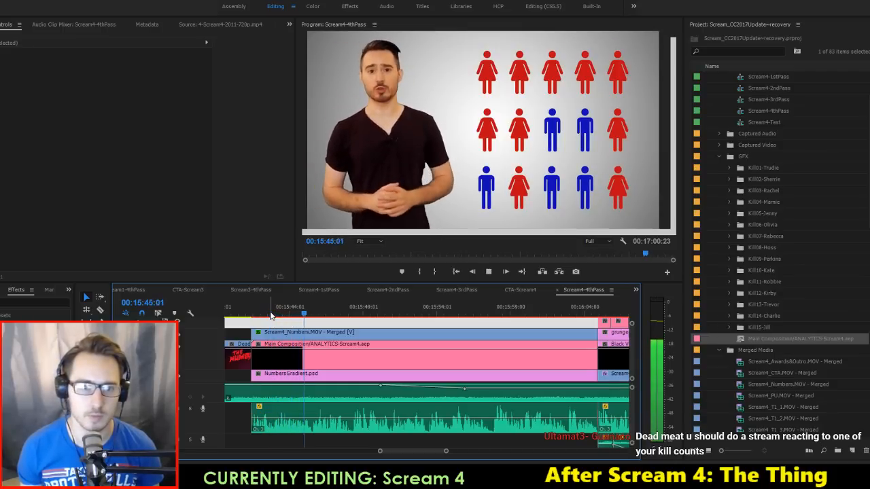
key("space")
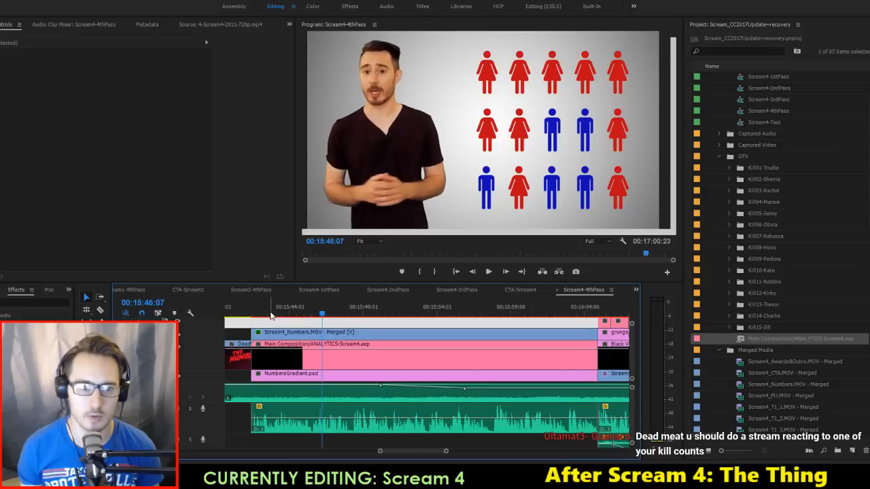
left_click(308, 314)
key("space")
key("space")
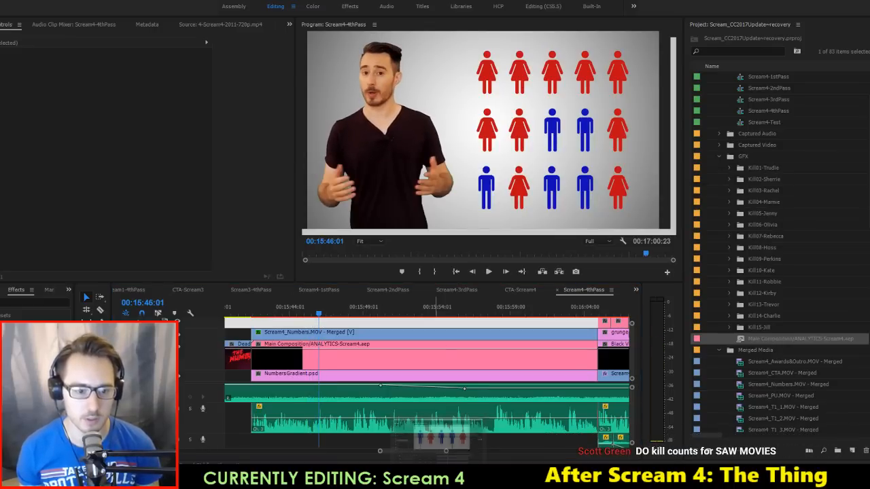
Step: Switch to After Effects, open the Bodies Line 1 composition, and duplicate the first woman's three keyframes near 0;00;03;27
mouse_move(410, 475)
left_click(412, 432)
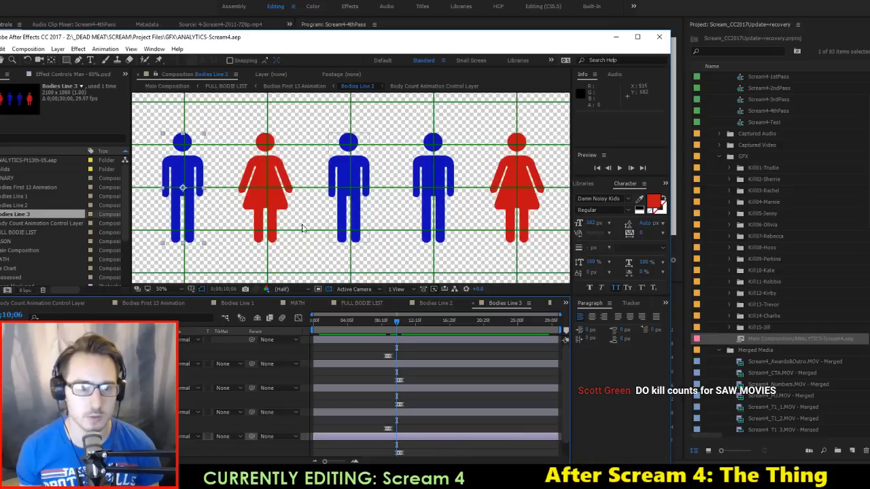
double_click(16, 196)
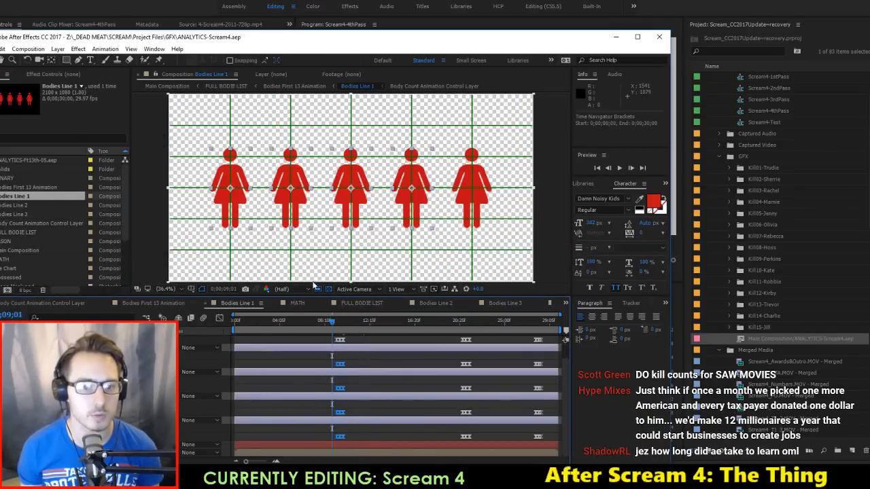
key("Home")
key("space")
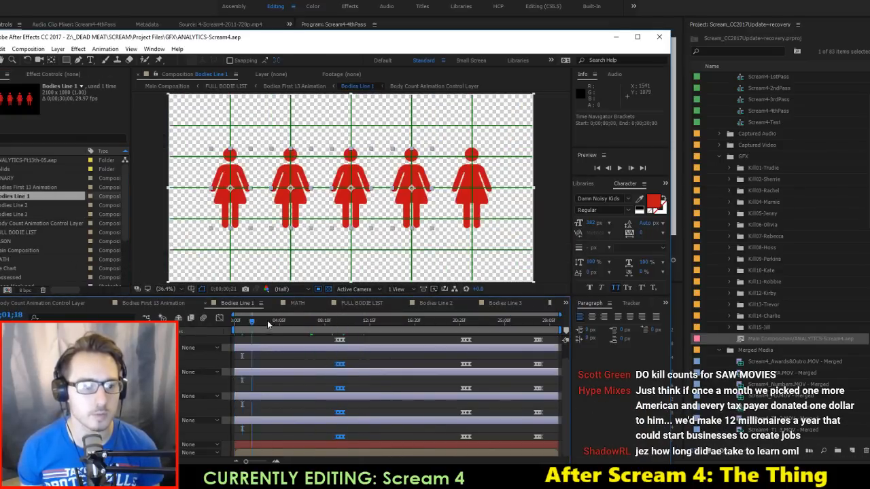
left_click(335, 436)
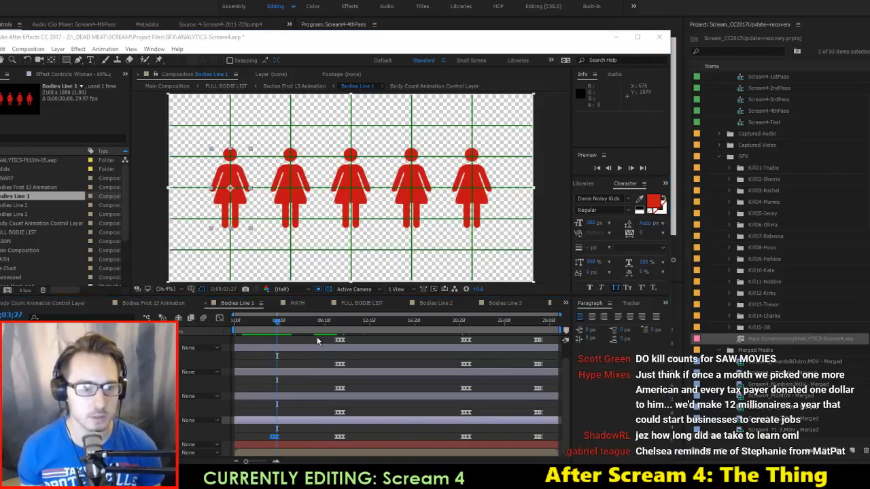
Step: Check the narration at 00:15:45:20 in Premiere Pro, and shift the first woman's new keyframes in After Effects to start at 0;00;04;06
key("alt+Tab")
left_click_drag(303, 313, 316, 345)
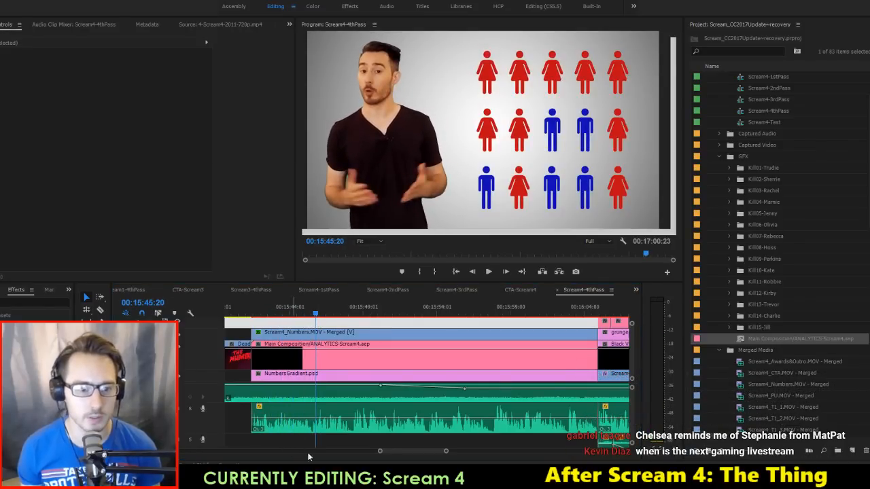
key("alt+Tab")
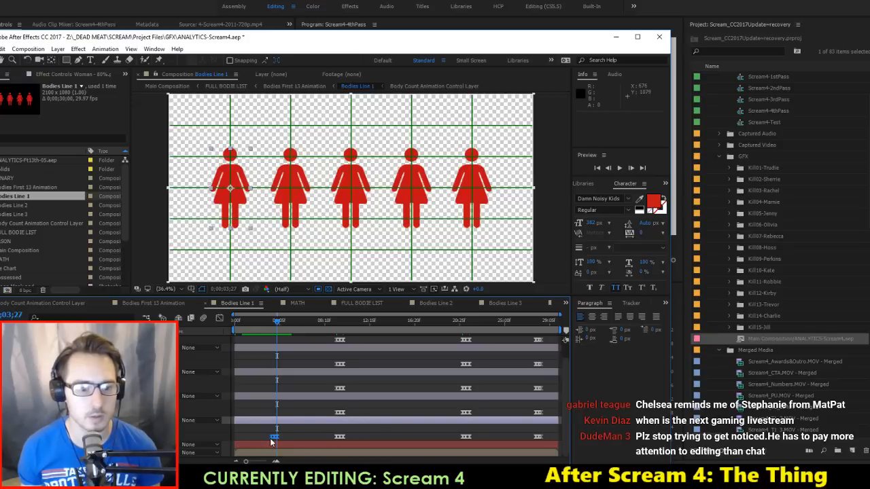
left_click_drag(271, 440, 282, 438)
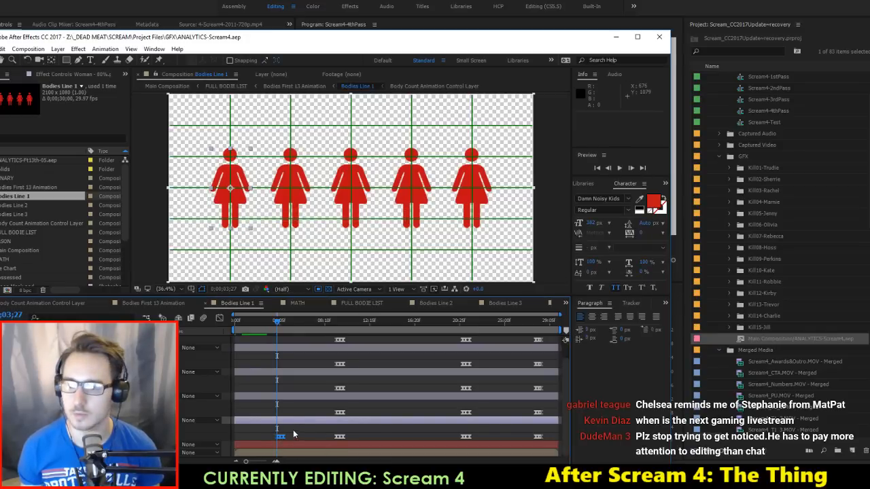
Step: Play the edit in Premiere Pro from about 00:15:43:16, and examine the first woman's keyframe spacing in After Effects up close
key("alt+Tab")
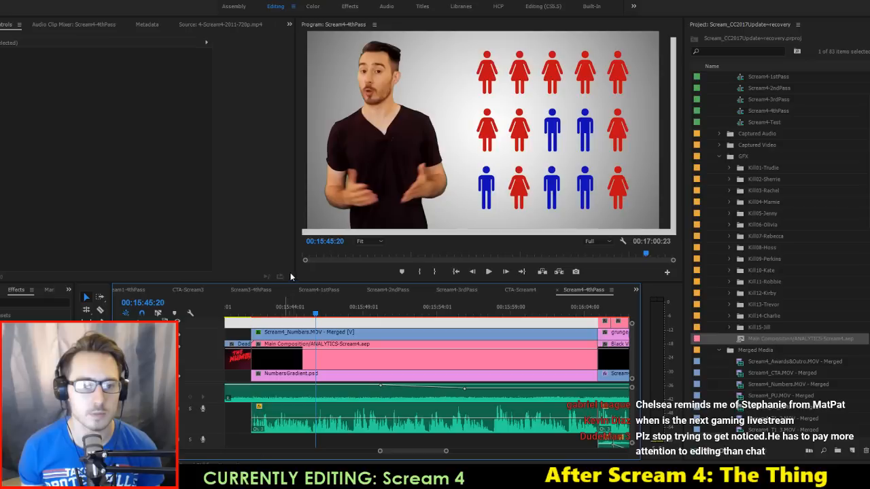
key("space")
left_click(285, 313)
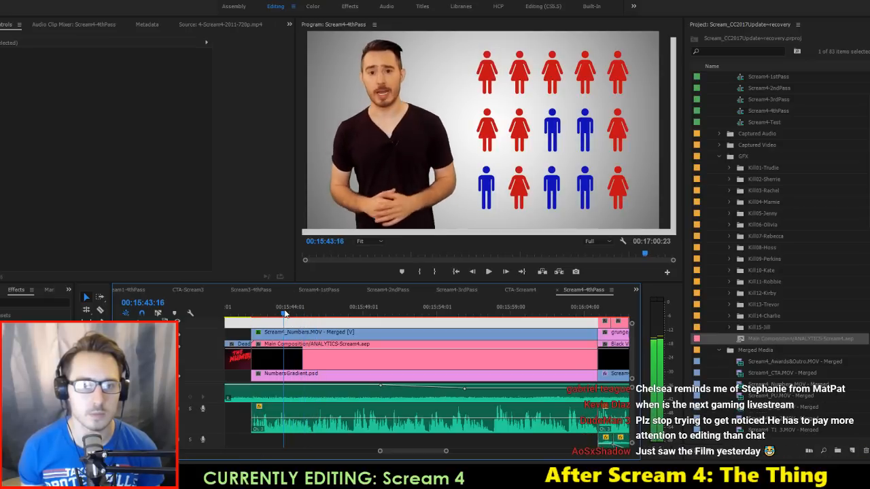
key("space")
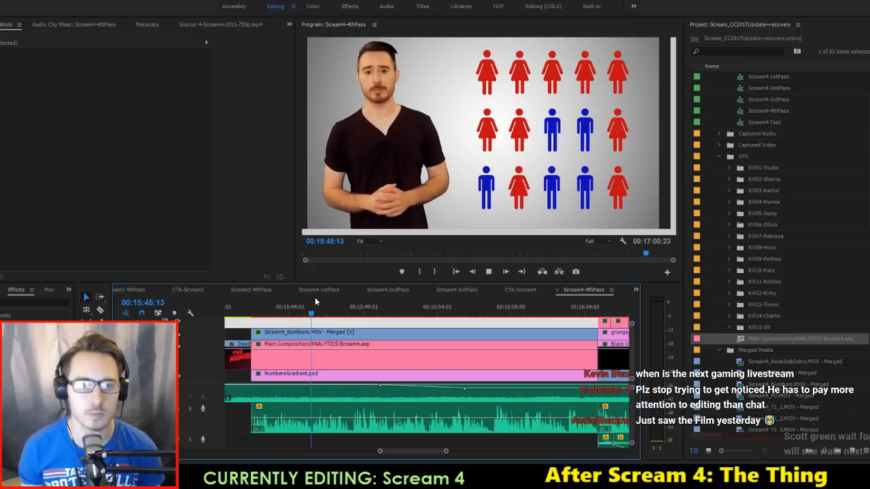
key("space")
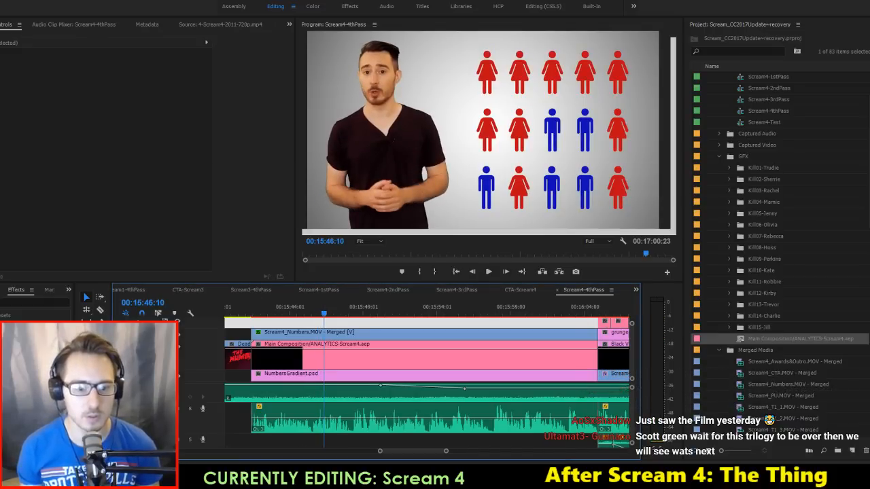
key("alt+Tab")
key("equal")
key("equal")
key("equal")
key("equal")
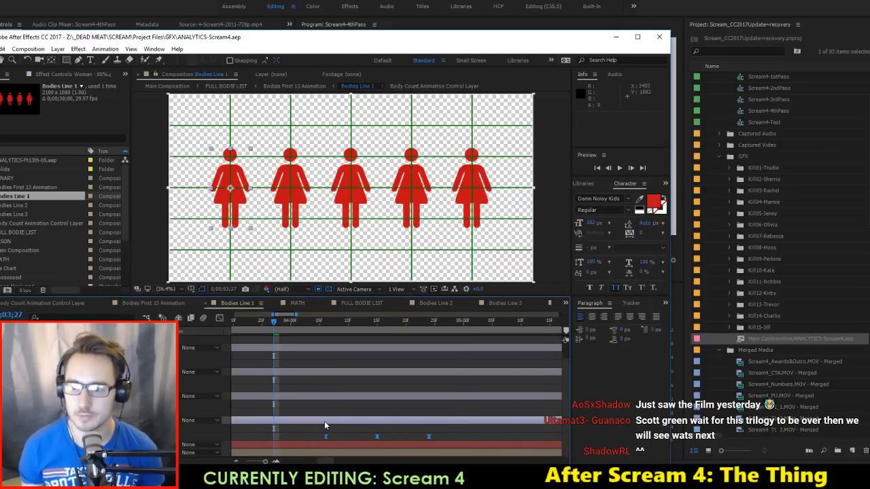
Step: Switch to Premiere Pro and replay the first woman's scaling twice from around 00:15:44 to check it against the narration
key("alt+Tab")
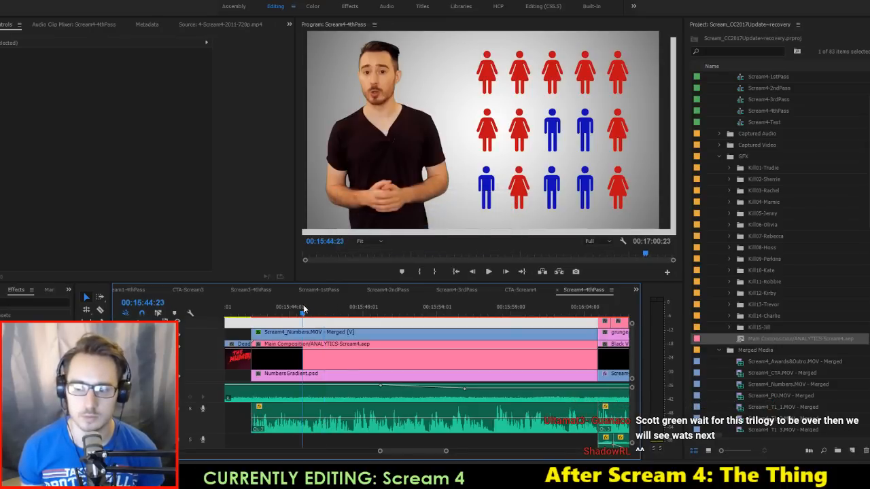
left_click(306, 309)
key("space")
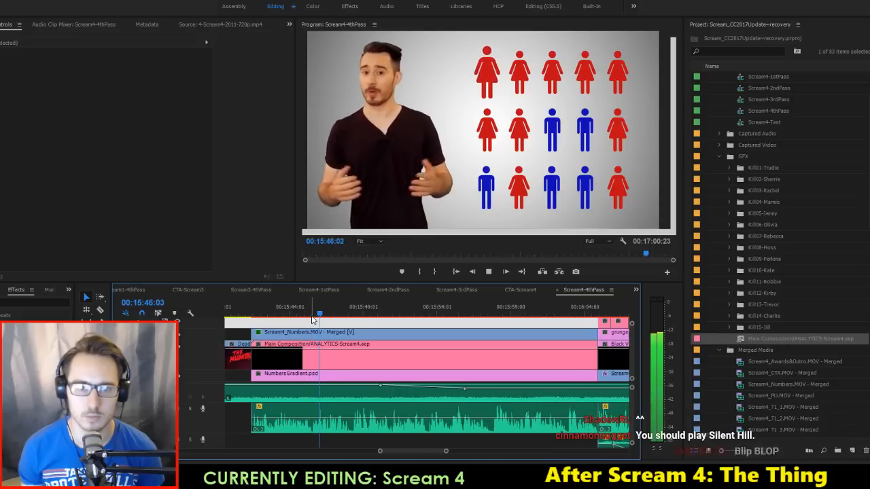
key("space")
left_click(297, 312)
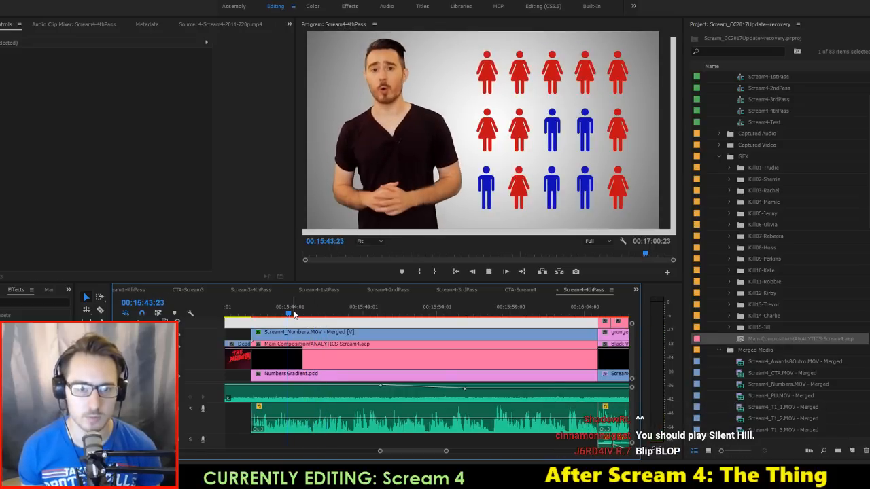
key("space")
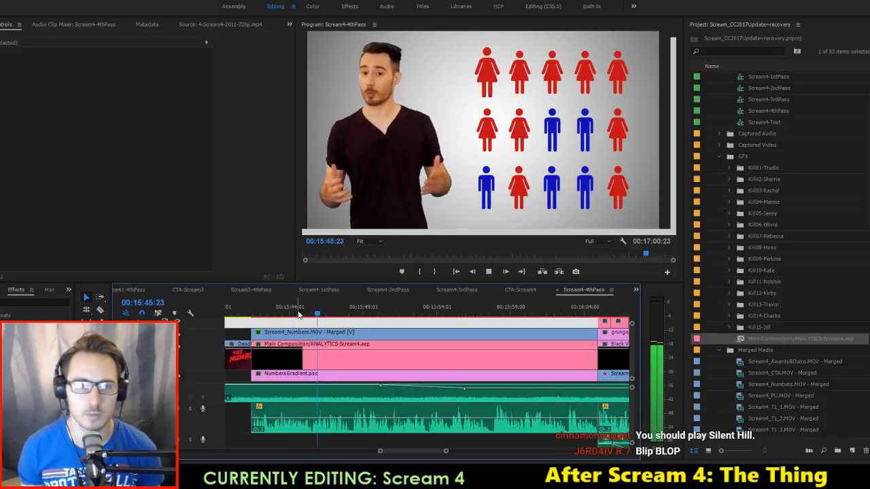
key("space")
Step: In After Effects, copy the first woman's three keyframes onto the second and third women at 0;00;04;06, and save the Premiere Pro project
key("alt+Tab")
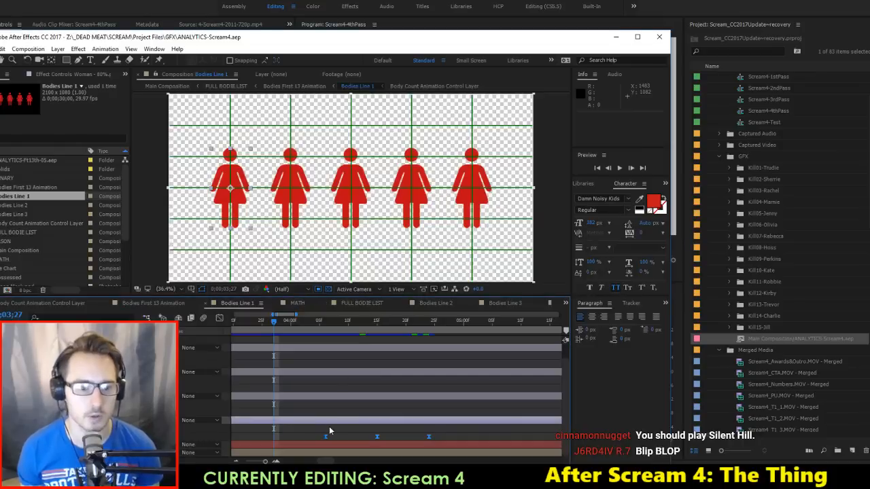
left_click_drag(360, 440, 446, 435)
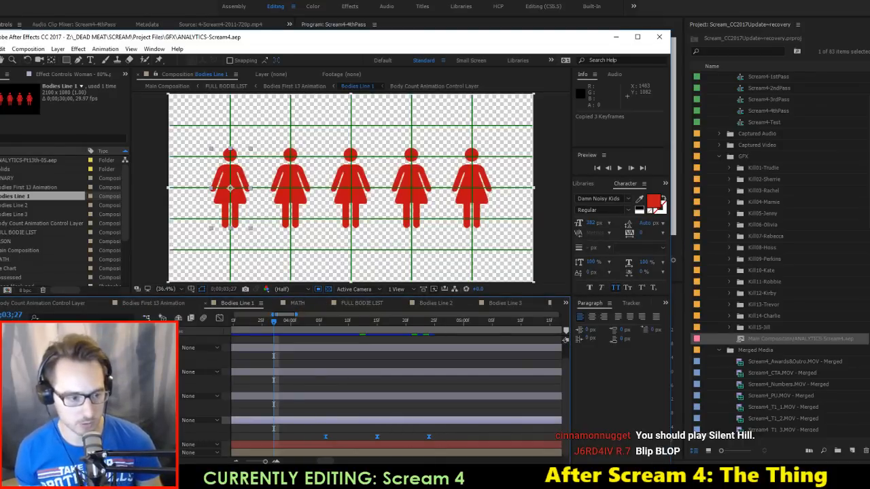
key("k")
key("ctrl+Up")
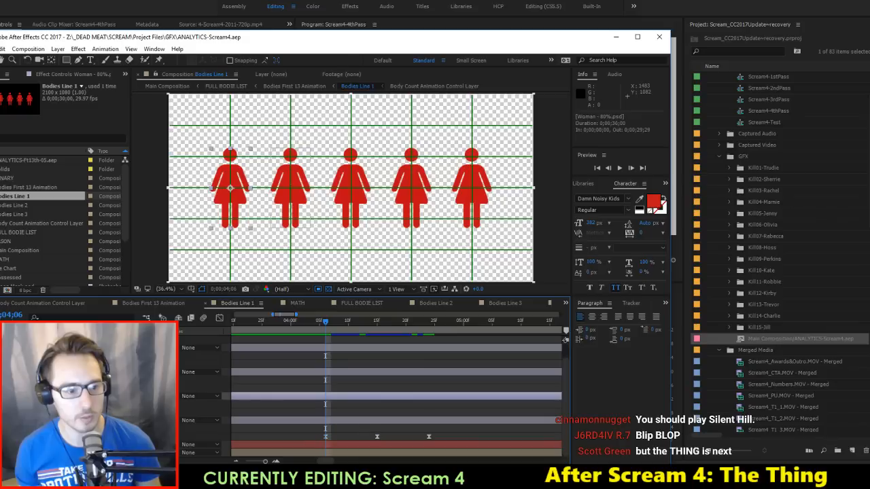
key("ctrl+shift+Up")
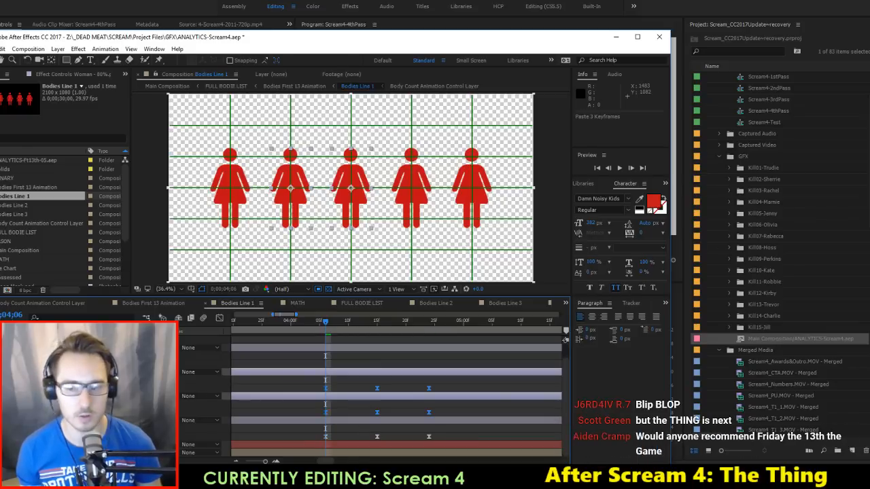
key("alt+Tab")
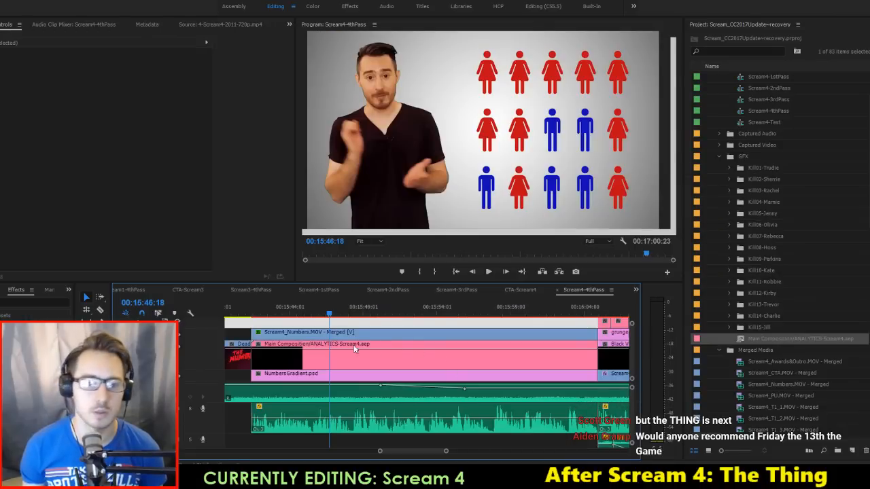
key("ctrl+s")
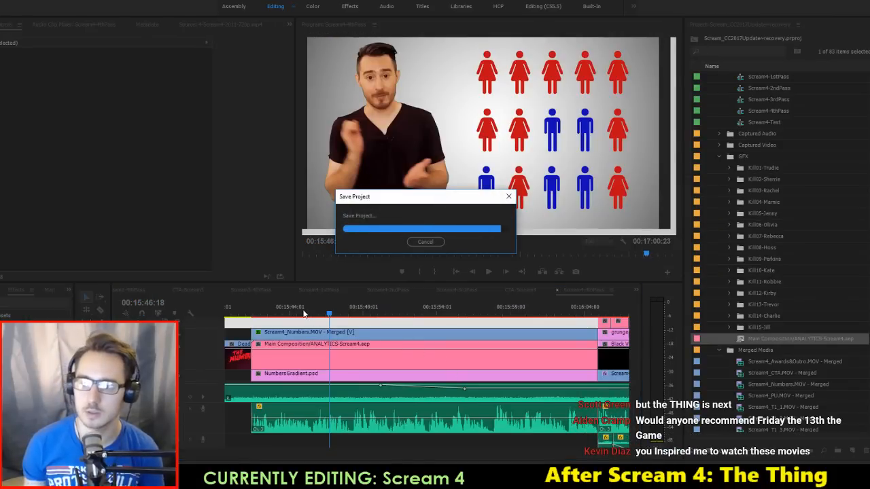
Step: Play the edit from the start of the Scream4_Numbers clip at 00:15:41:11 through the pie chart, and save the Premiere Pro project
left_click(314, 307)
key("Up")
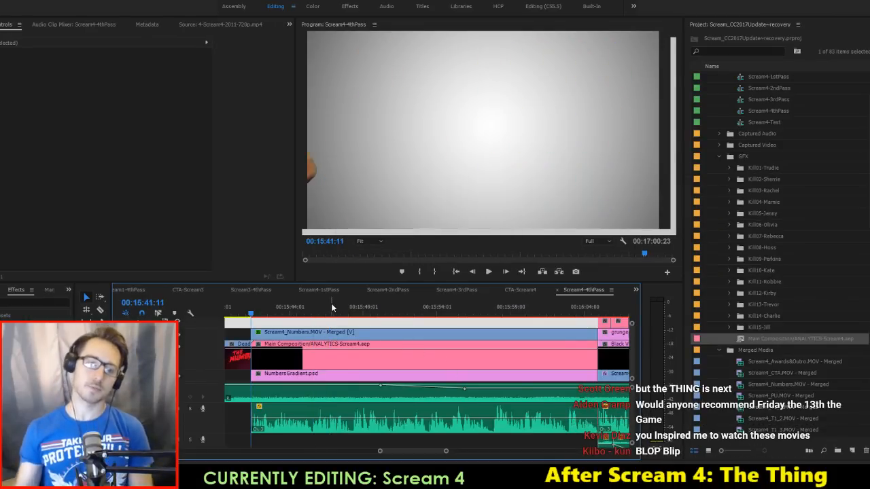
key("space")
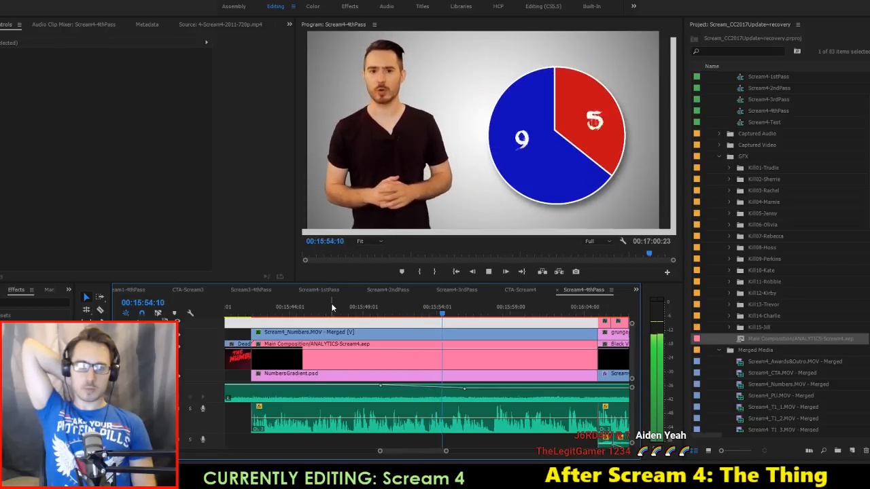
key("space")
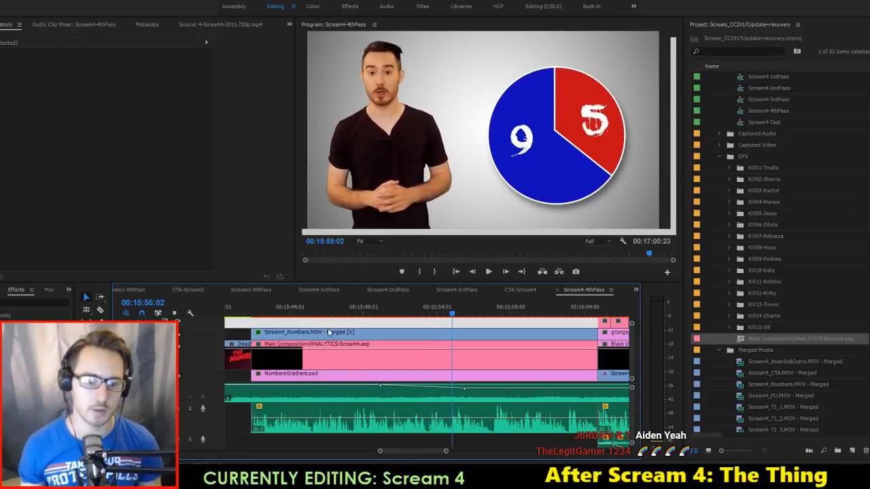
key("ctrl+s")
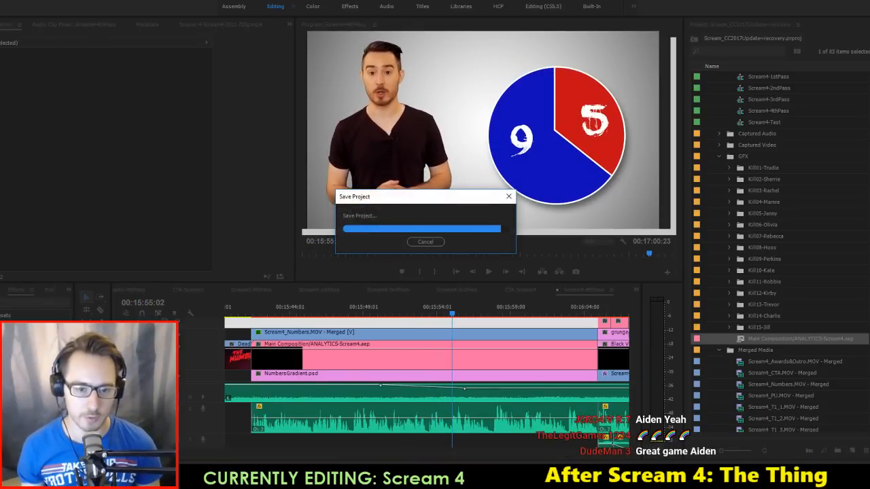
Step: Switch to After Effects, open the Pie Chart composition from the project list, and look through its opening animation and the other project items
key("alt+Tab")
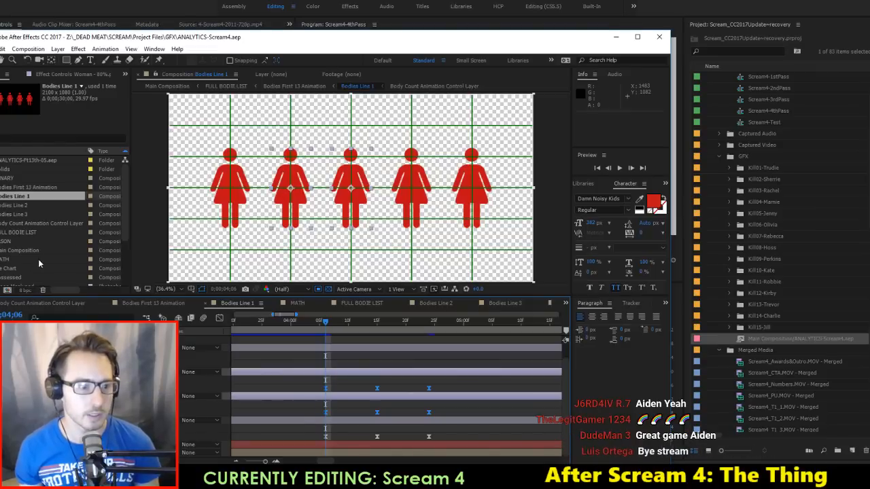
double_click(6, 268)
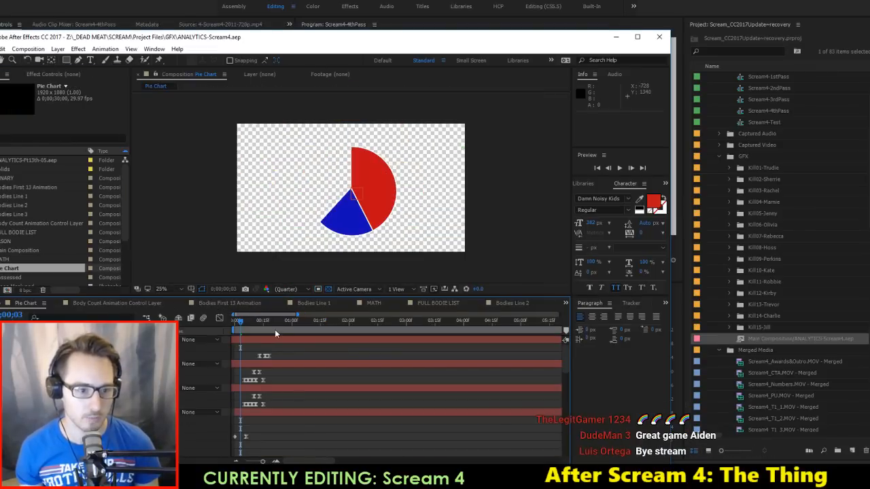
left_click(231, 322)
left_click_drag(232, 321, 254, 329)
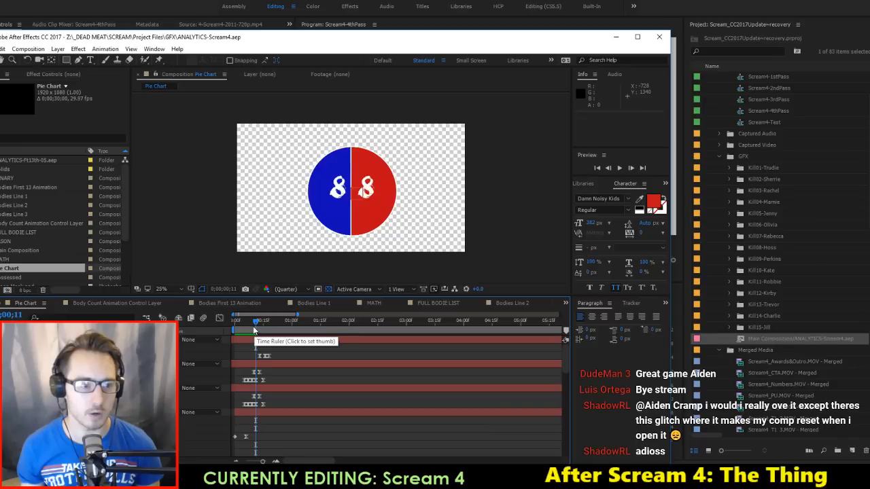
scroll(22, 224, "down", 2)
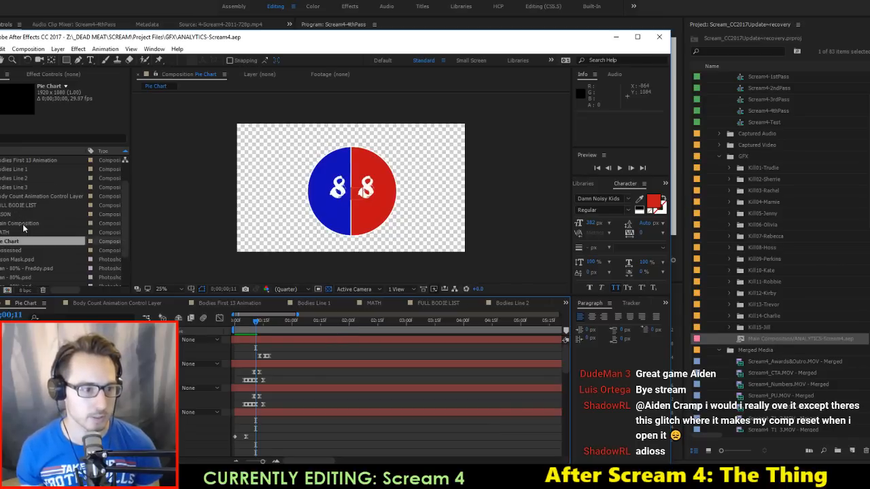
scroll(23, 230, "down", 1)
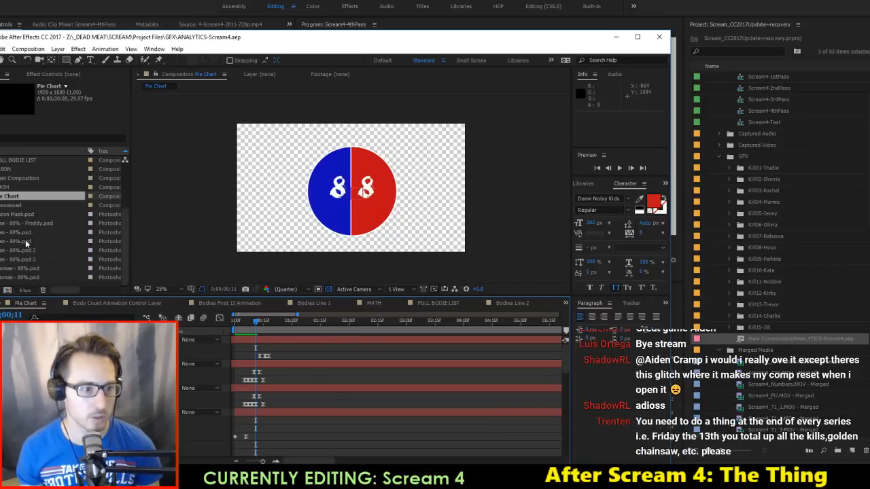
scroll(26, 243, "up", 4)
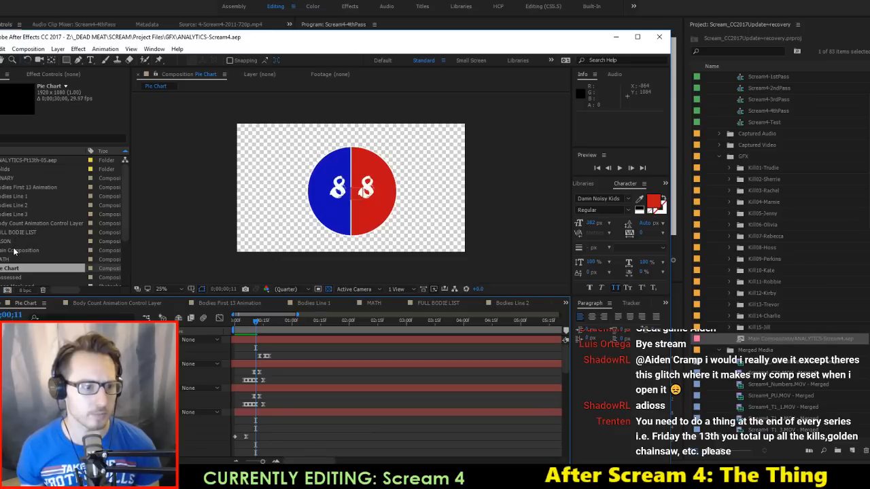
Step: Open the Pie Chart nested in Main Composition and examine its slice keyframes between 0;00;00;08 and 0;00;00;23
double_click(15, 251)
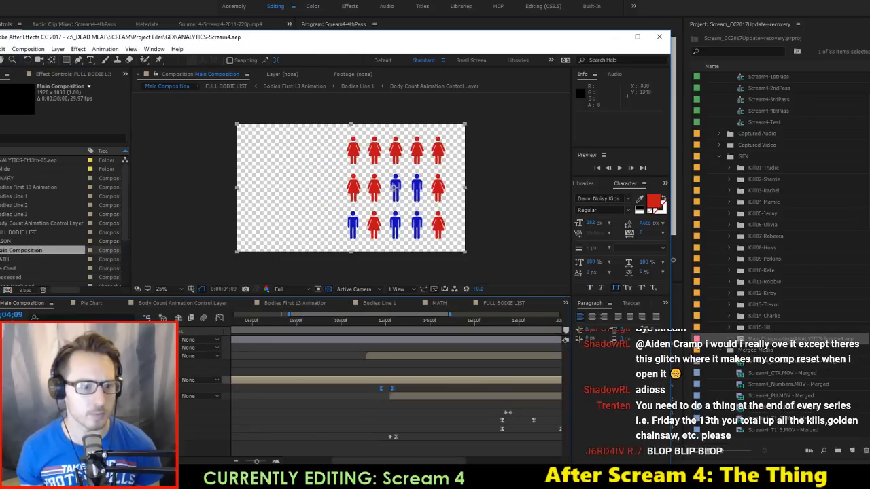
double_click(332, 340)
left_click_drag(311, 323, 278, 331)
scroll(324, 217, "down", 1)
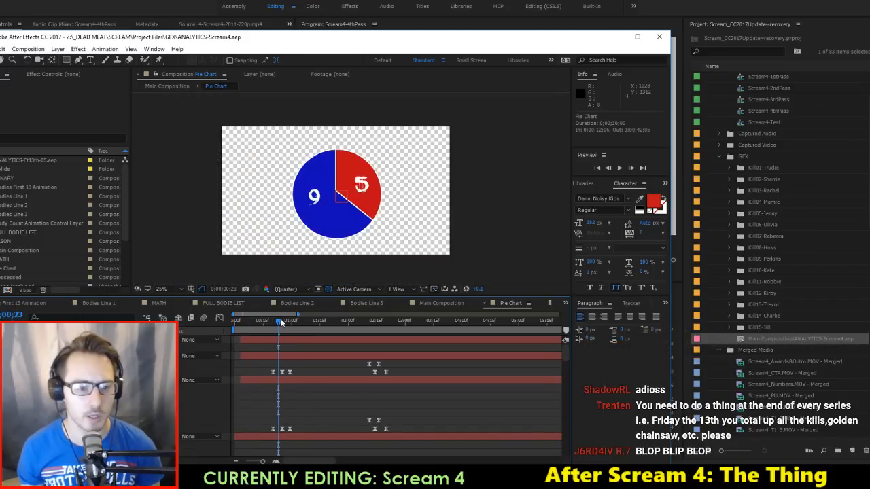
scroll(566, 340, "down", 3)
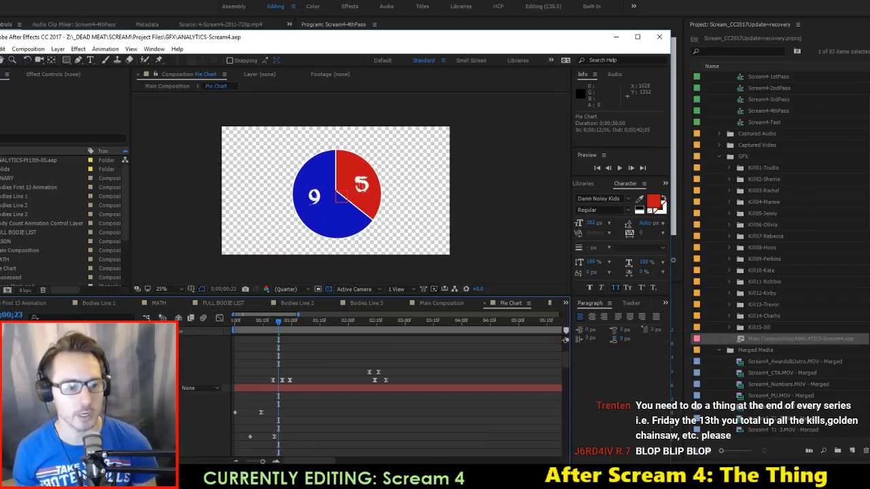
scroll(566, 340, "down", 3)
left_click_drag(277, 320, 247, 324)
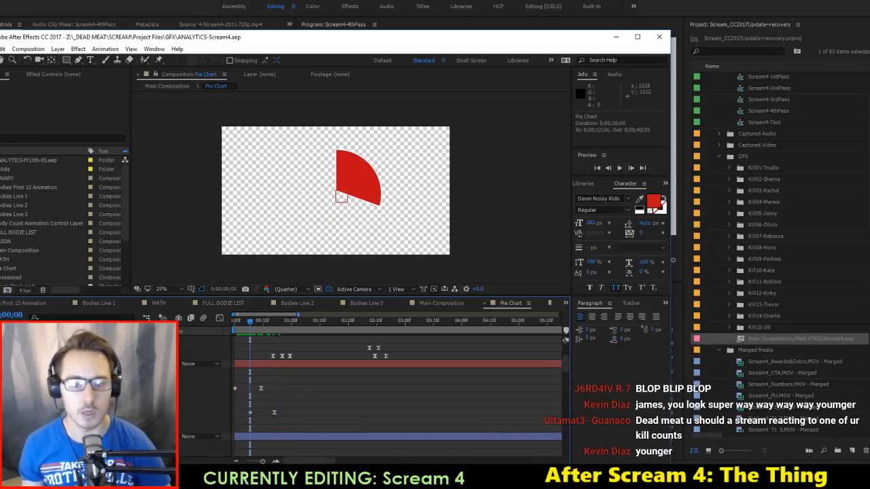
Step: In Calculator, work out the smaller pie slice's share of the body count by dividing 5 by 15
key("XF86Calculator")
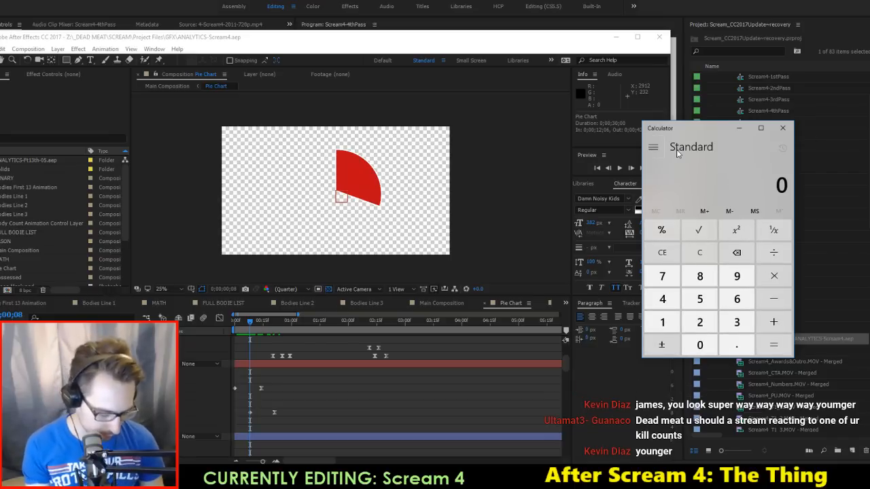
type("1/2")
key("Return")
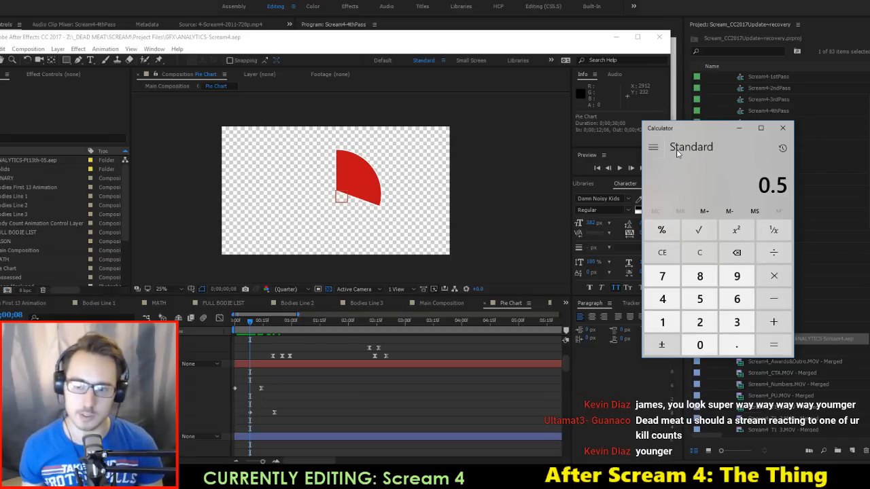
type("1/3")
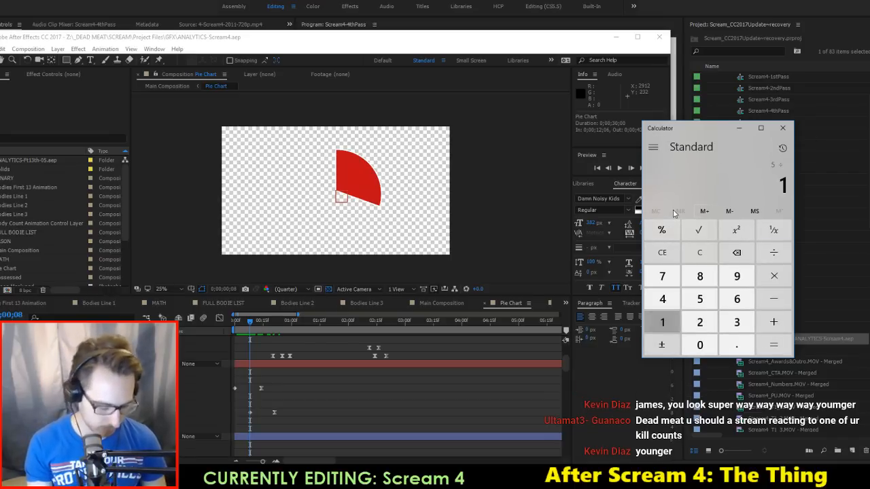
key("Return")
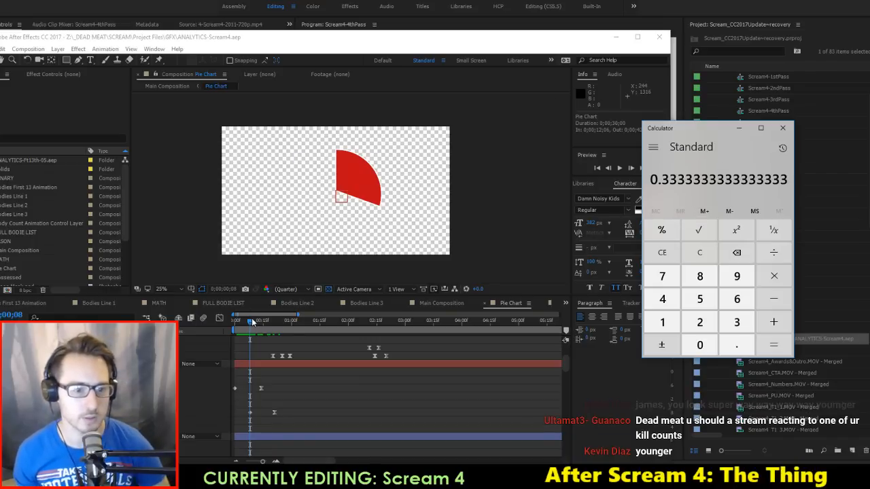
Step: In After Effects, adjust the Control layer's slice keyframes at 0;00;00;14 and 0;00;00;21 to make red two thirds and blue one third, and preview the chart
mouse_move(252, 318)
left_mouse_down()
mouse_move(245, 320)
mouse_move(261, 328)
left_mouse_up()
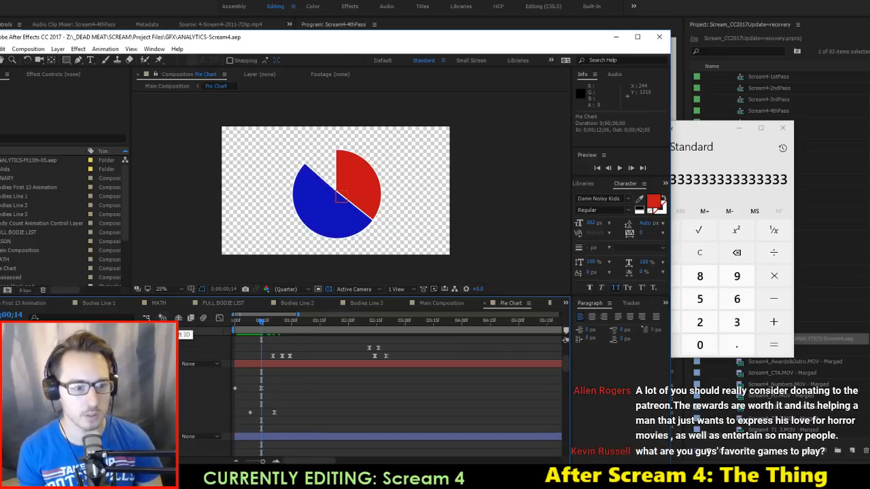
key("Return")
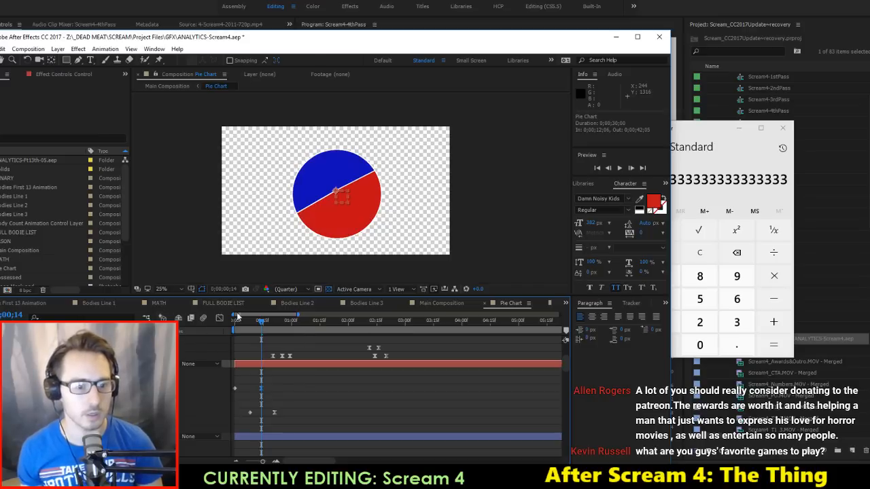
left_click_drag(263, 324, 274, 329)
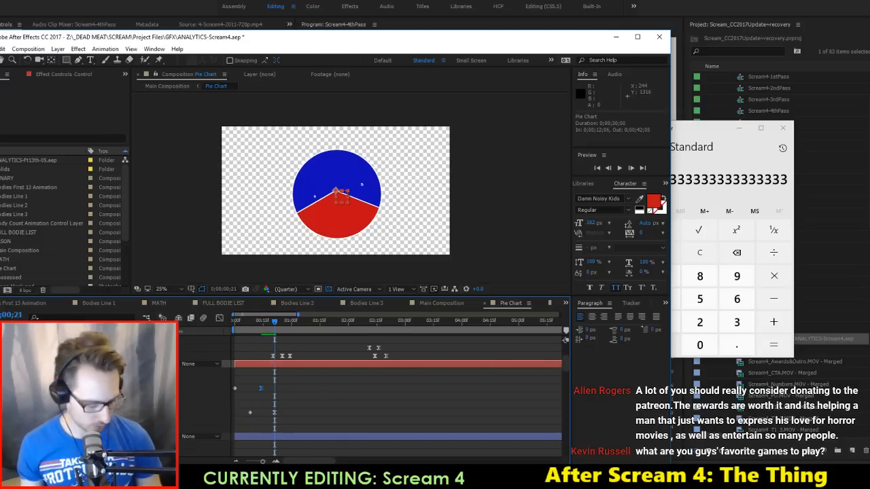
key("Return")
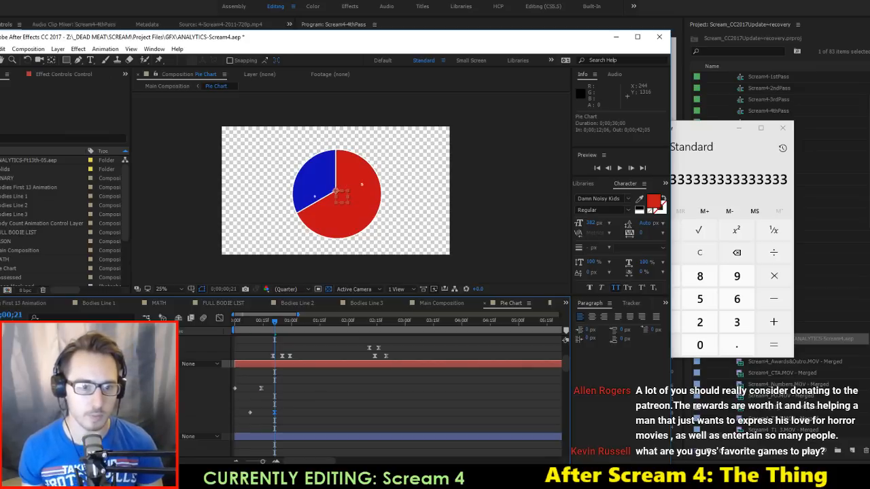
key("space")
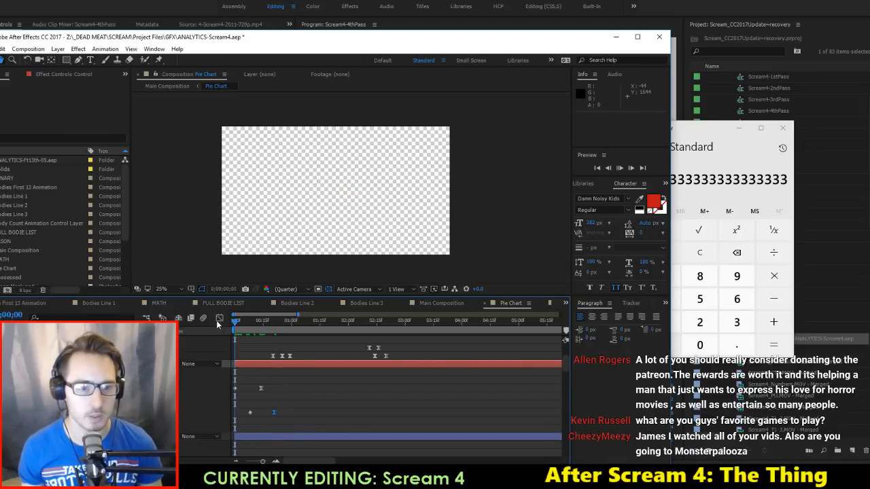
key("space")
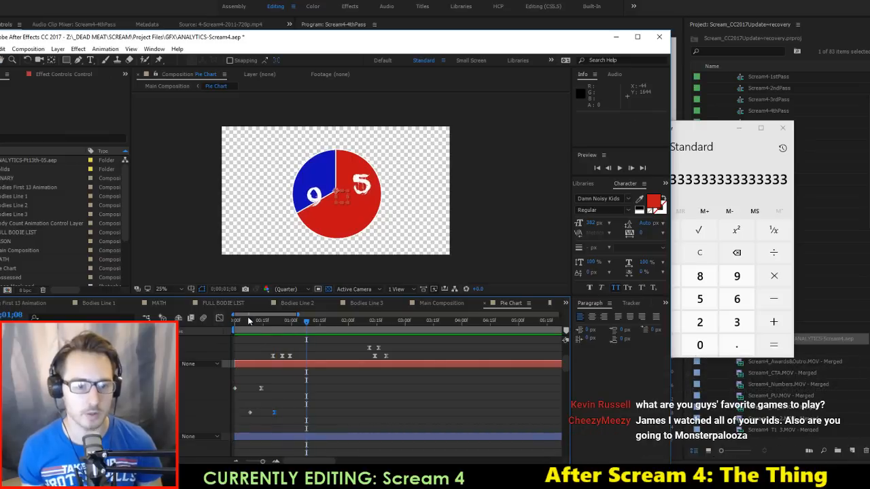
Step: At 0;00;02;11, move the numeral 9 with its selected position keyframes up 156 px to 784, 434 inside the blue slice
scroll(370, 378, "up", 3)
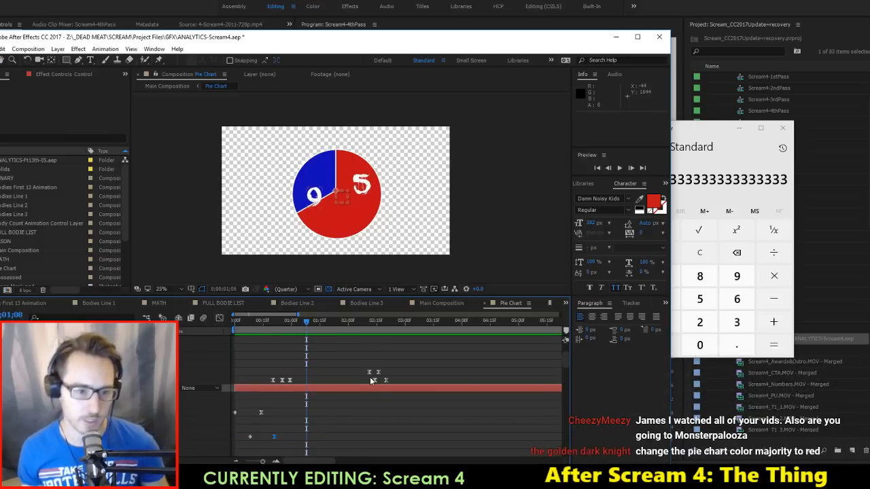
left_click_drag(306, 323, 273, 331)
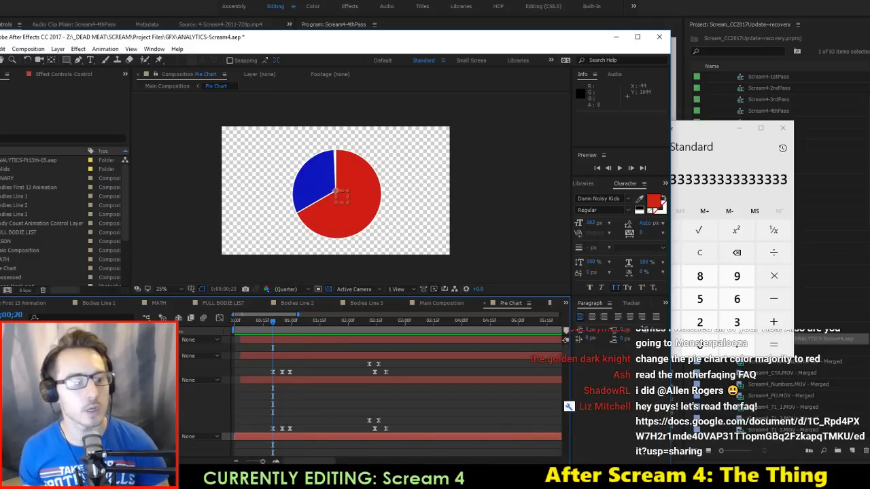
left_click(340, 380)
left_click(367, 328)
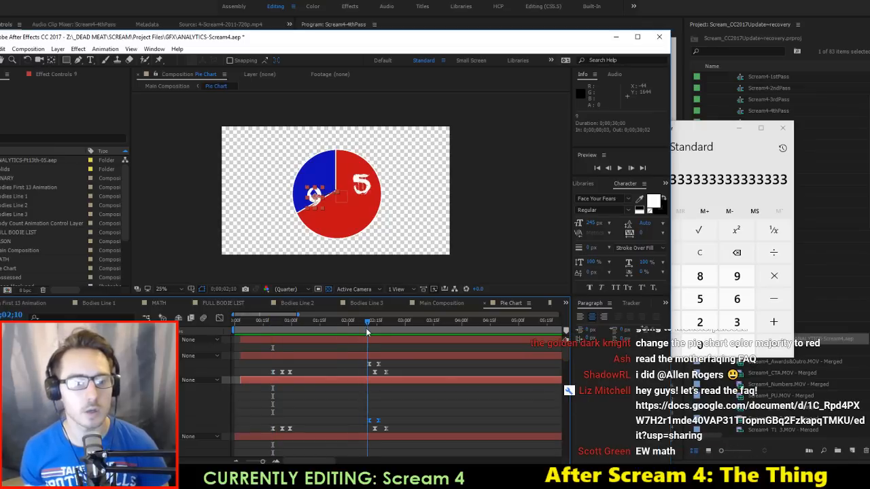
key("ctrl+v")
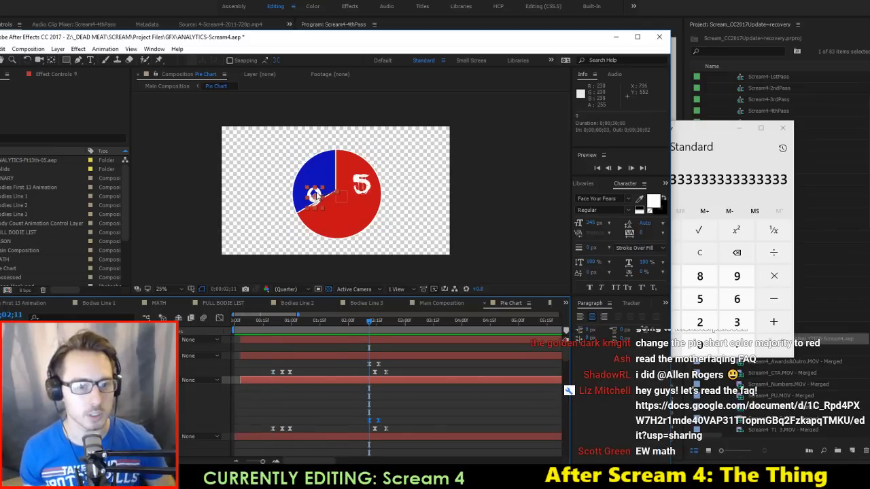
left_click_drag(316, 195, 316, 175)
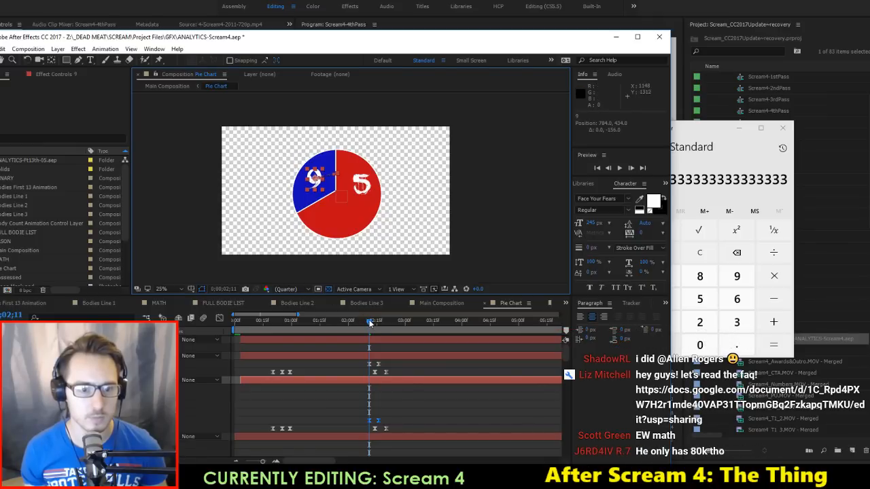
Step: Try lowering the numeral 9 to 971, 533.5 at 0;00;02;16, check it at 0;00;02;11, and undo the lowering
left_click_drag(366, 321, 379, 321)
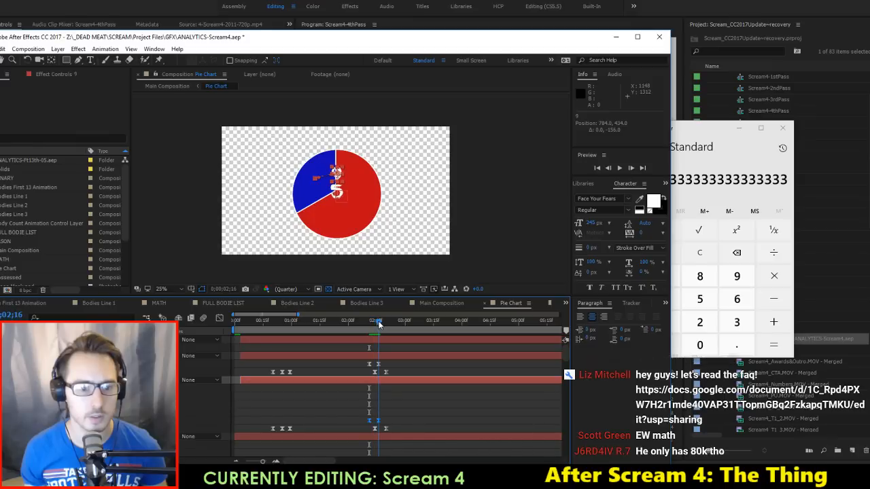
left_click(336, 180)
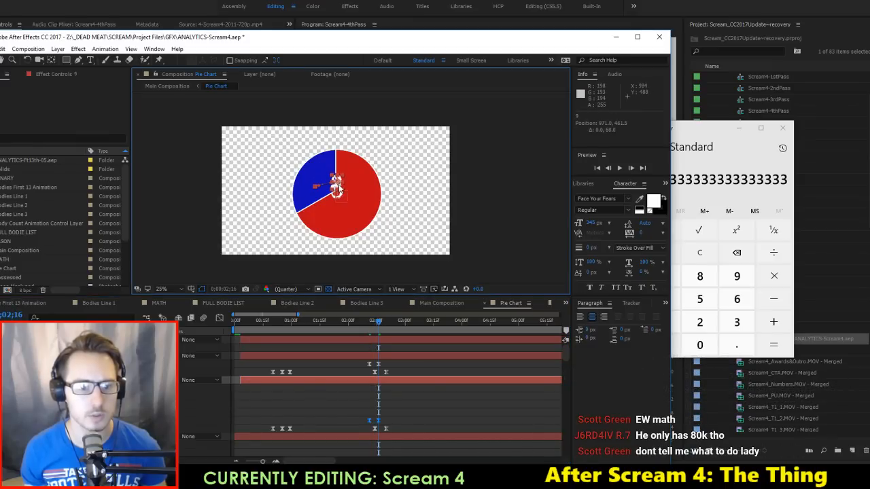
left_click_drag(336, 184, 341, 194)
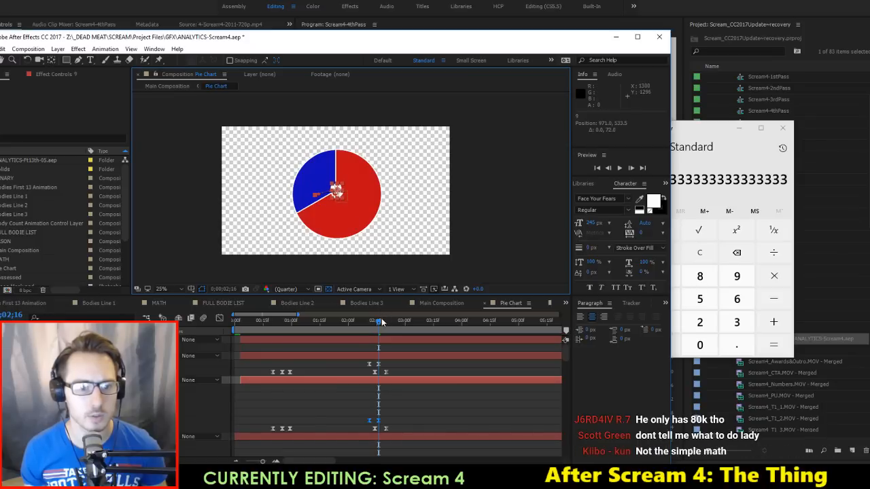
left_click_drag(381, 322, 367, 327)
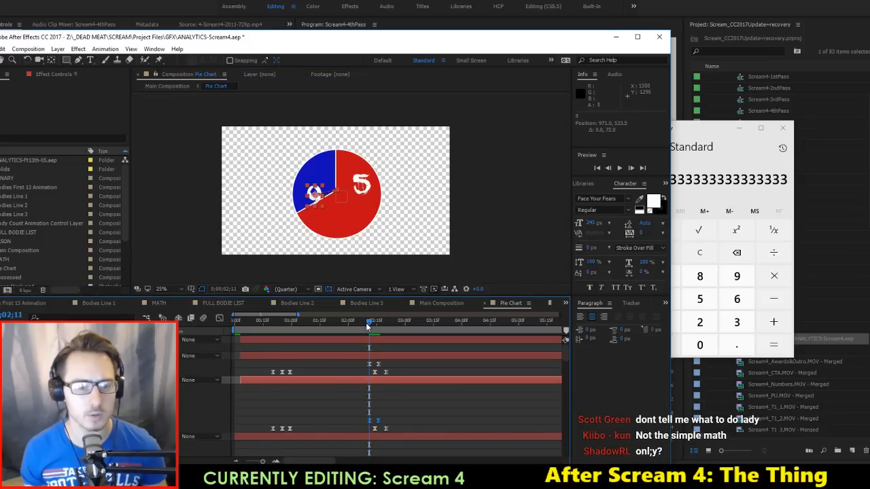
key("ctrl+z")
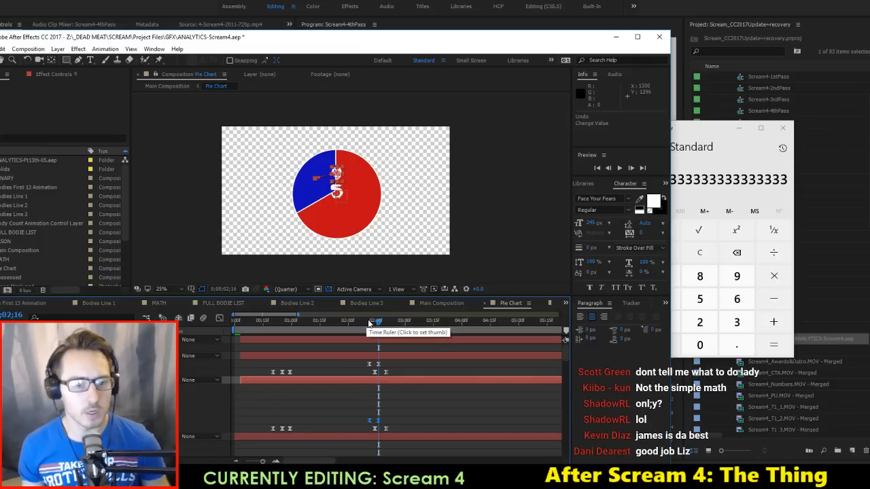
left_click(368, 324)
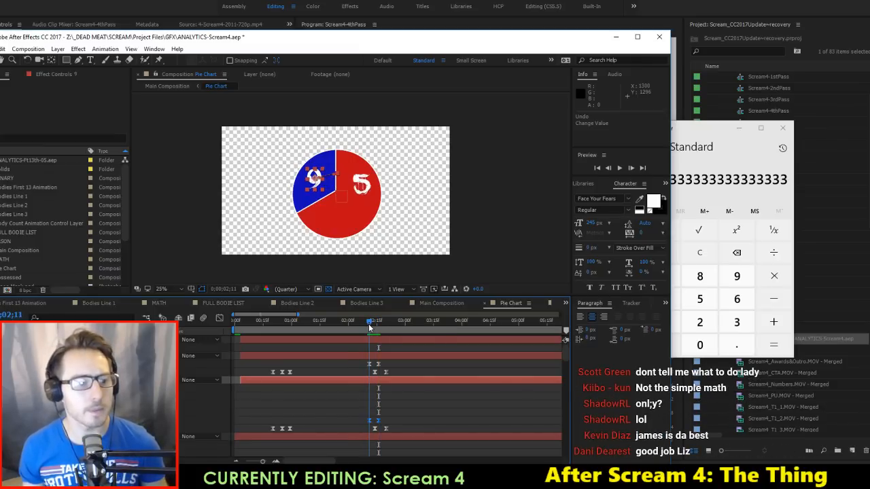
Step: At 0;00;02;16, lower only the numeral 9's second position keyframe to the pie chart's center
left_click_drag(369, 325, 378, 330)
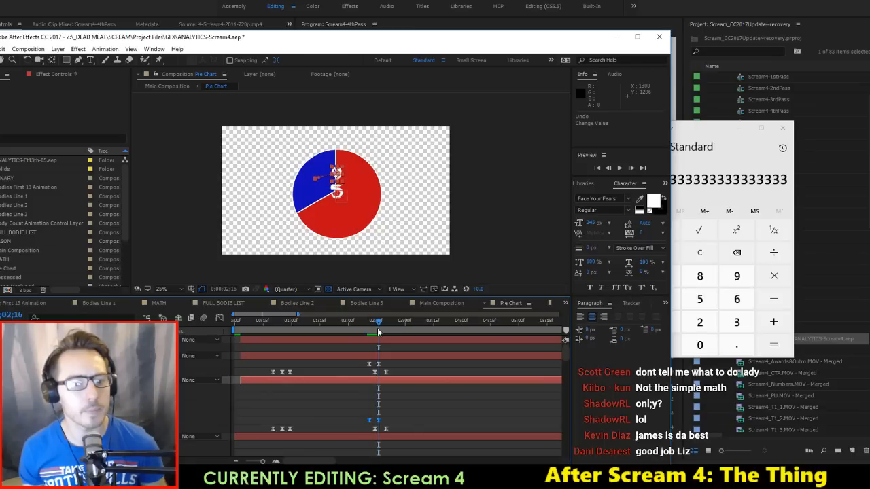
left_click(186, 422)
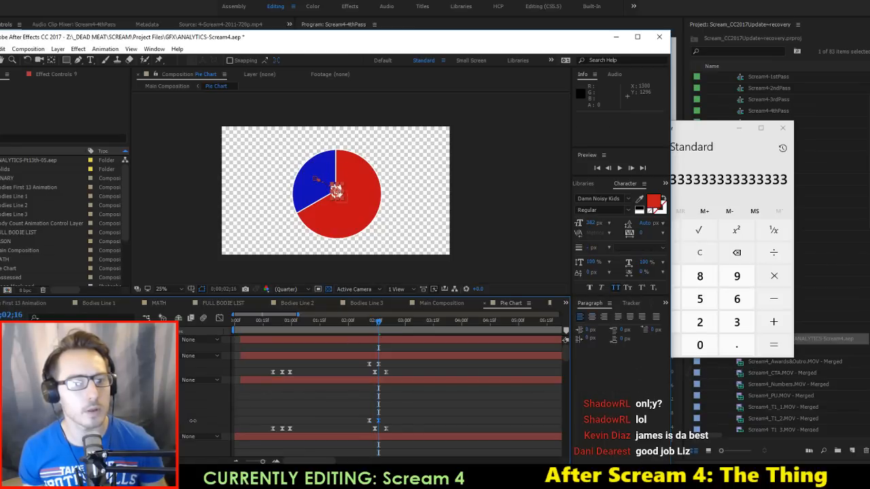
left_click(193, 424)
Step: At 0;00;02;11, change the numeral 9 in the blue slice to 5
mouse_move(379, 330)
left_mouse_down()
mouse_move(364, 330)
mouse_move(385, 332)
mouse_move(358, 331)
mouse_move(370, 331)
left_mouse_up()
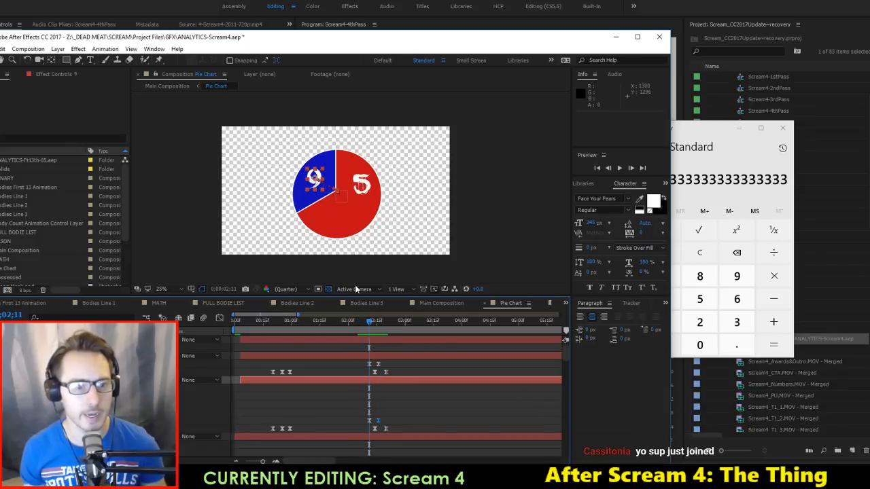
double_click(314, 178)
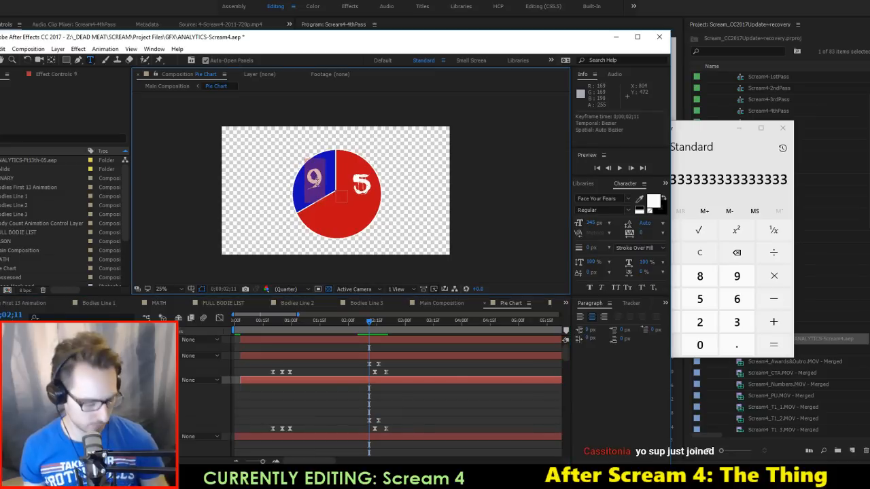
type("15")
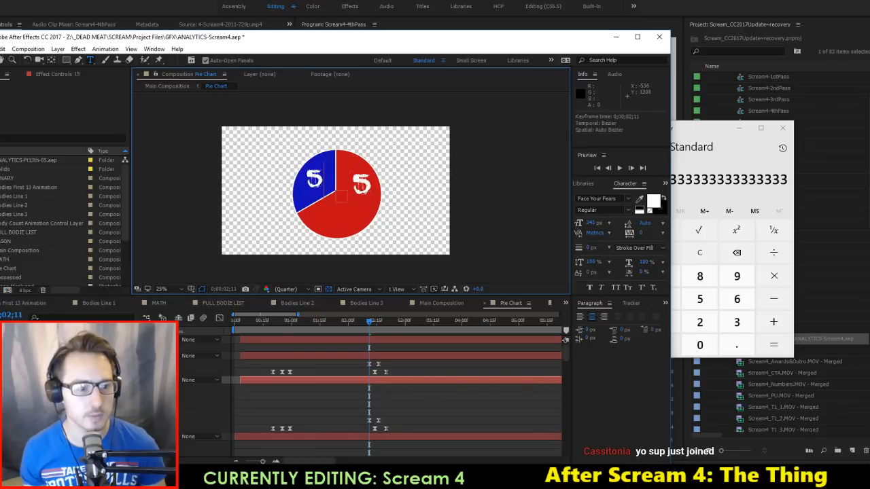
Step: Change the red slice's numeral 5 to 10 and move it down about 148 px and left about 20 px
left_click(373, 189)
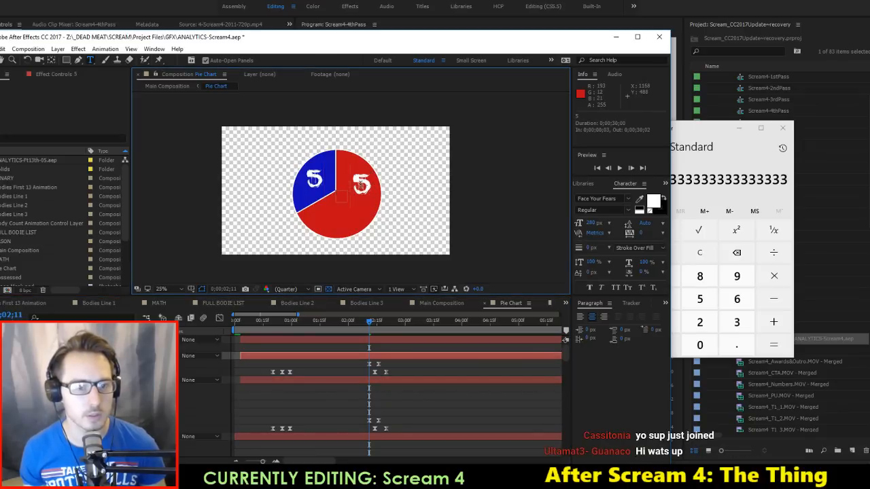
double_click(365, 186)
type("10")
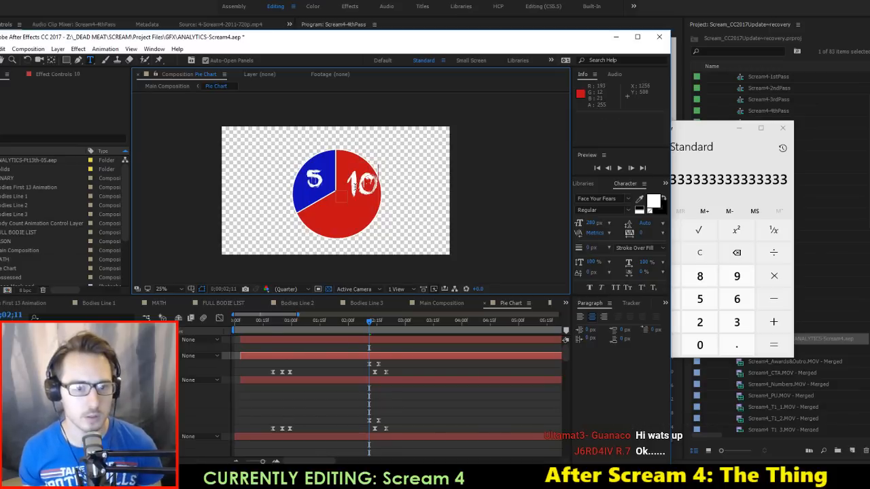
left_click(0, 60)
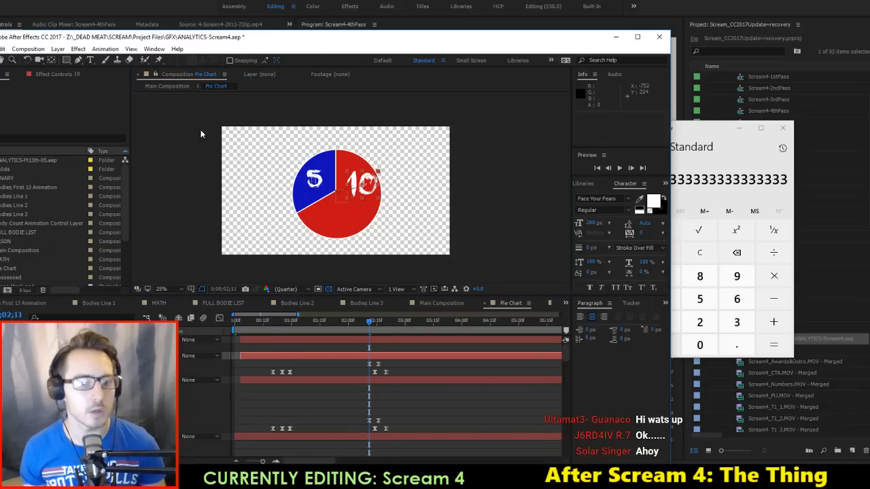
left_click_drag(368, 185, 365, 209)
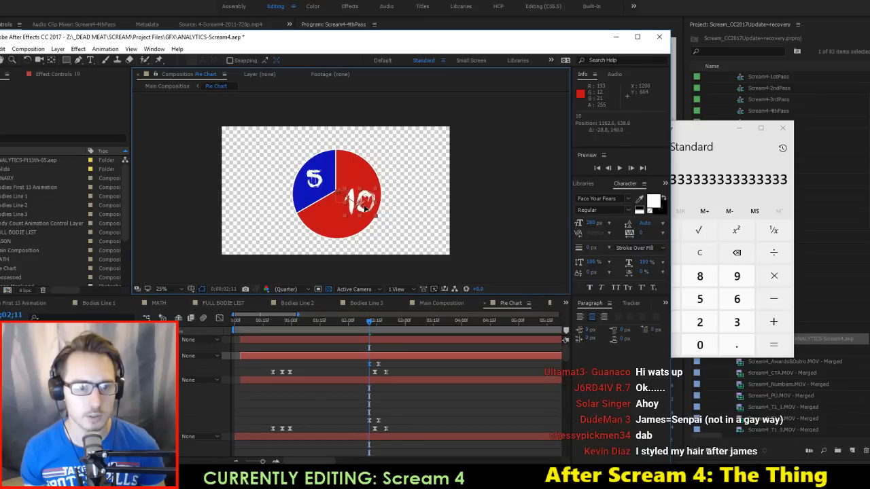
Step: At 0;00;02;26, change the central numeral 14 to 15 and preview the pie chart from the start
left_click_drag(371, 323, 398, 335)
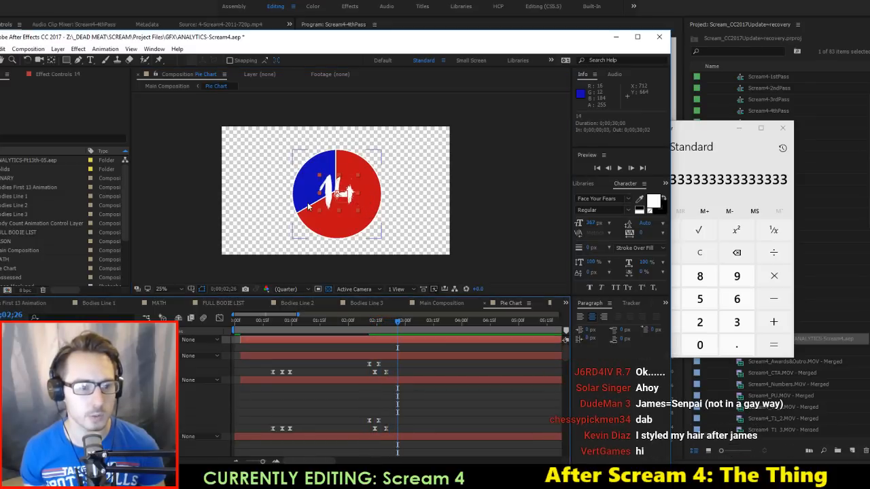
double_click(337, 194)
left_click(337, 196)
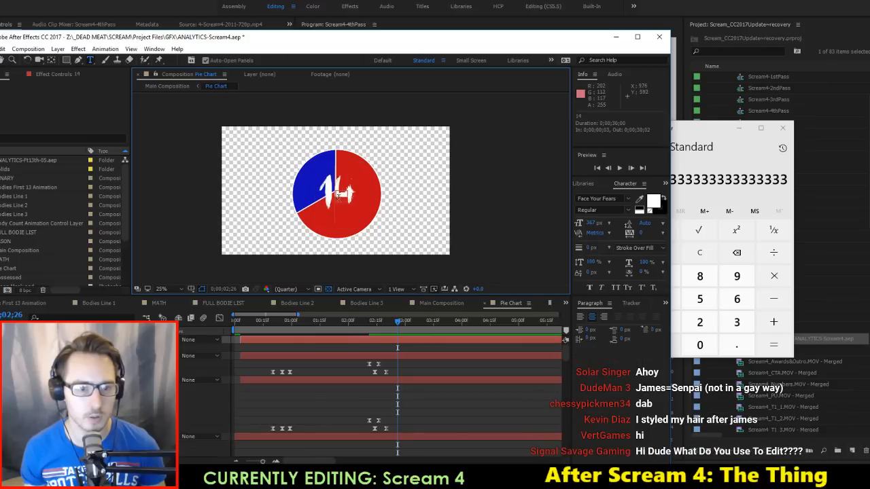
key("BackSpace")
type("5")
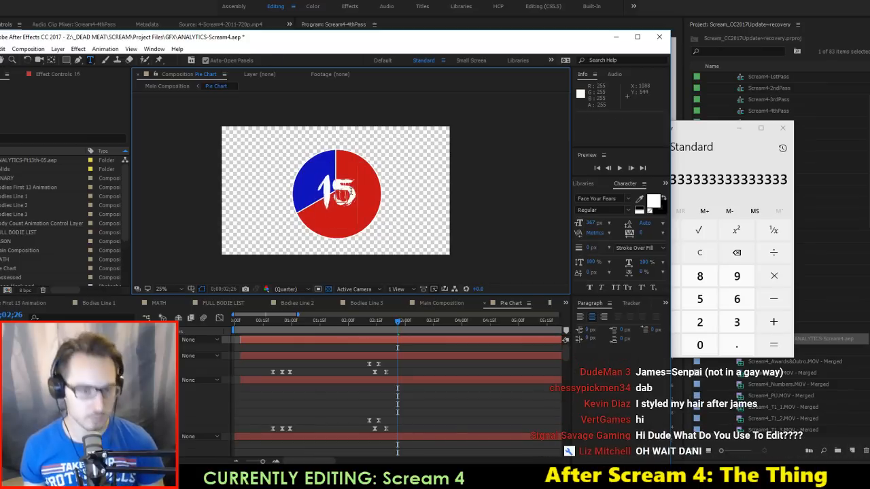
left_click_drag(399, 331, 185, 335)
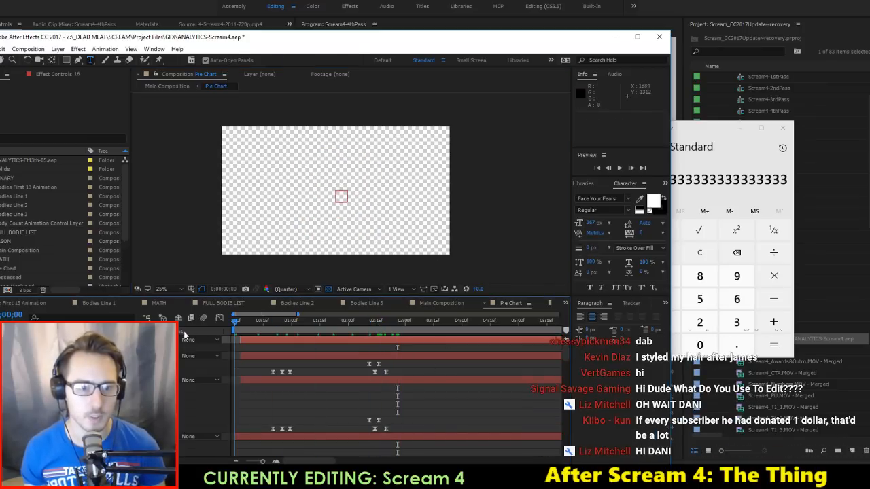
key("space")
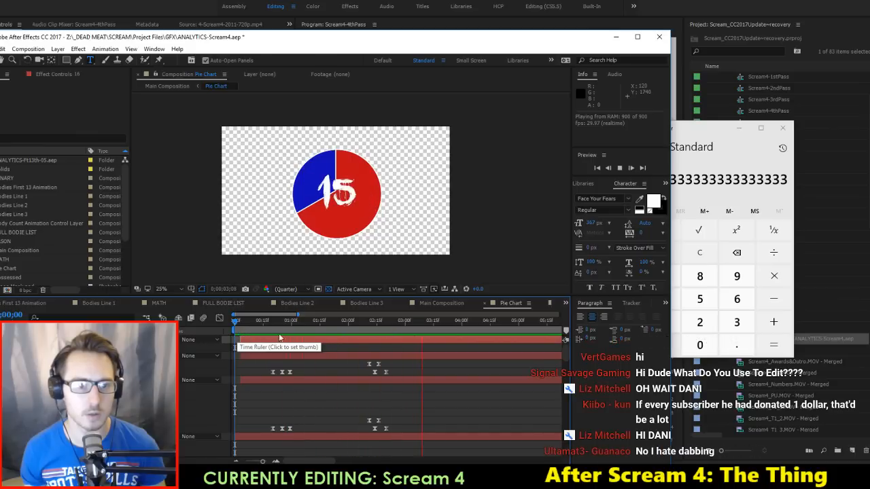
key("space")
Step: At 0;00;02;11, nudge the numeral 10 about 32 px left and the numeral 5 slightly right, and preview the chart
left_click_drag(295, 333, 317, 342)
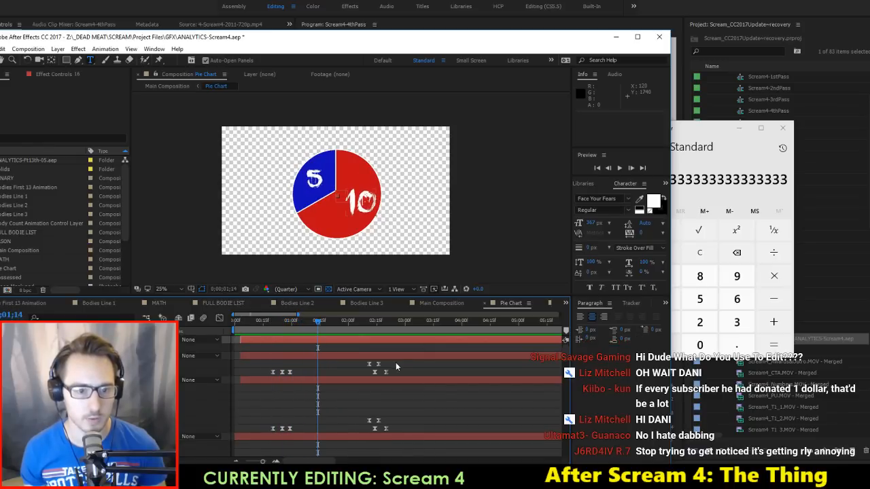
left_click(372, 331)
left_click_drag(371, 331, 370, 333)
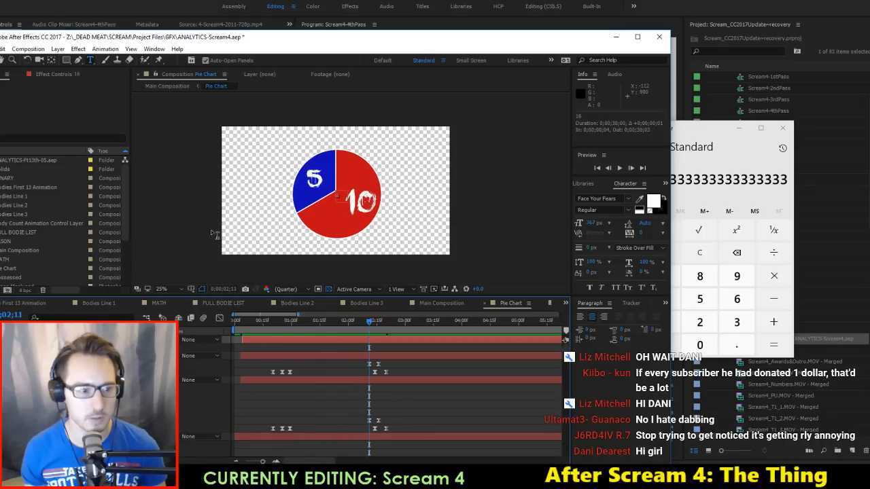
key("v")
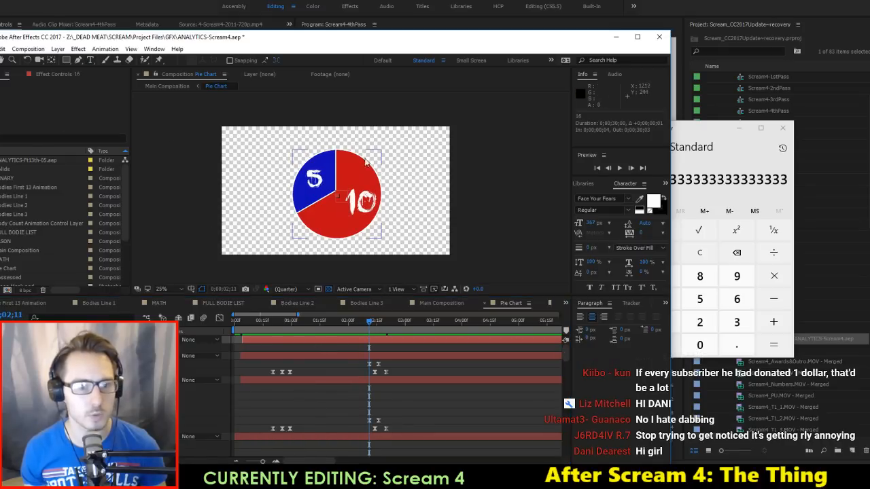
left_click_drag(367, 201, 362, 201)
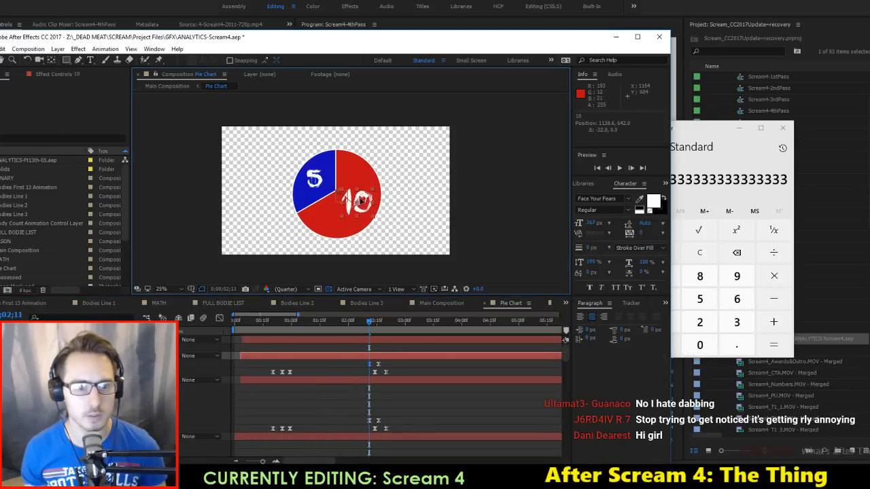
left_click(419, 198)
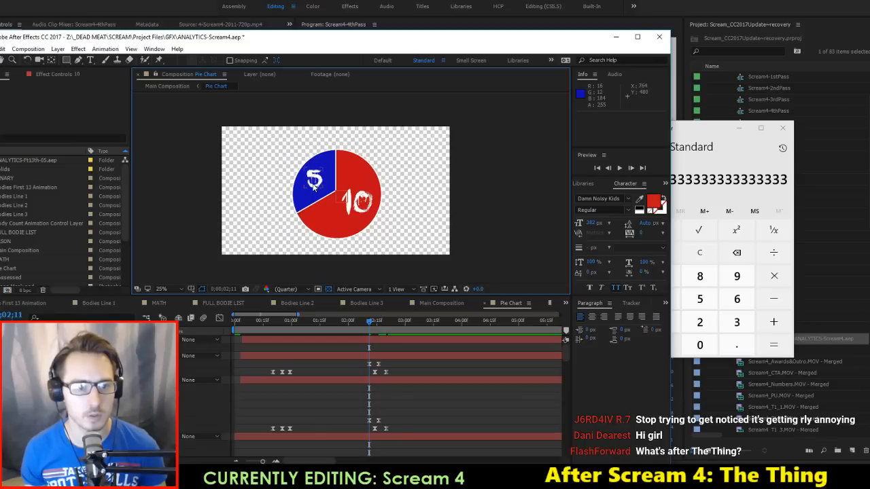
left_click_drag(313, 187, 315, 185)
left_click(468, 206)
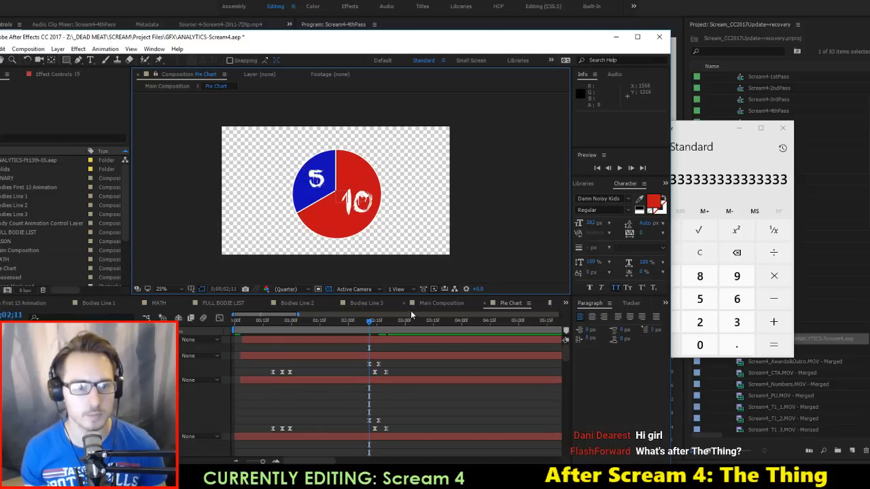
key("space")
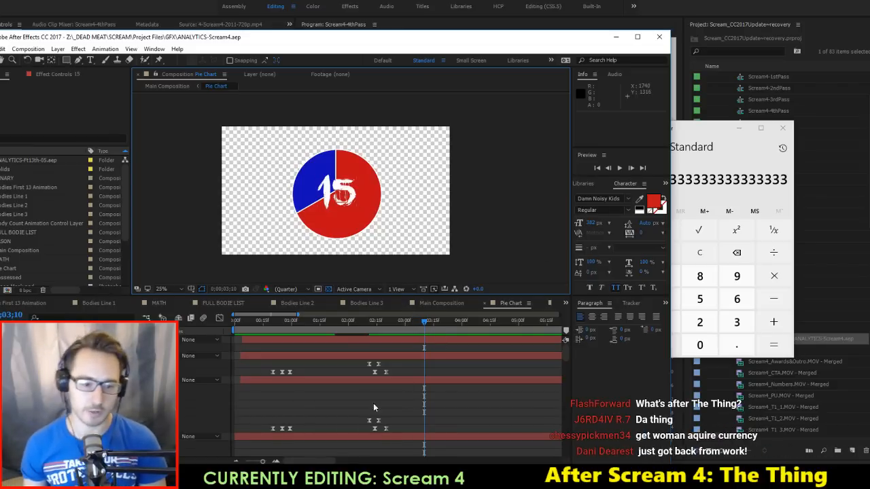
Step: In Premiere Pro, play the Scream4-4thPass sequence from 00:15:49:08 to check the updated pie chart's timing against the narration
key("alt+Tab")
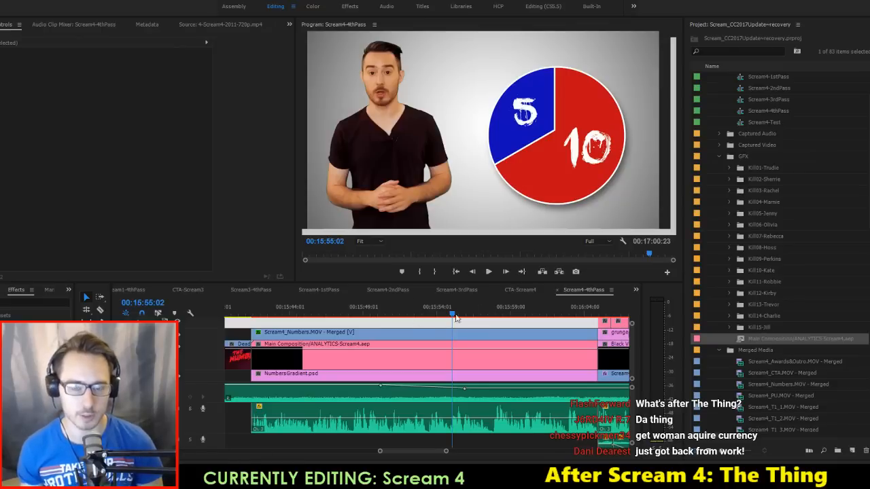
left_click(368, 316)
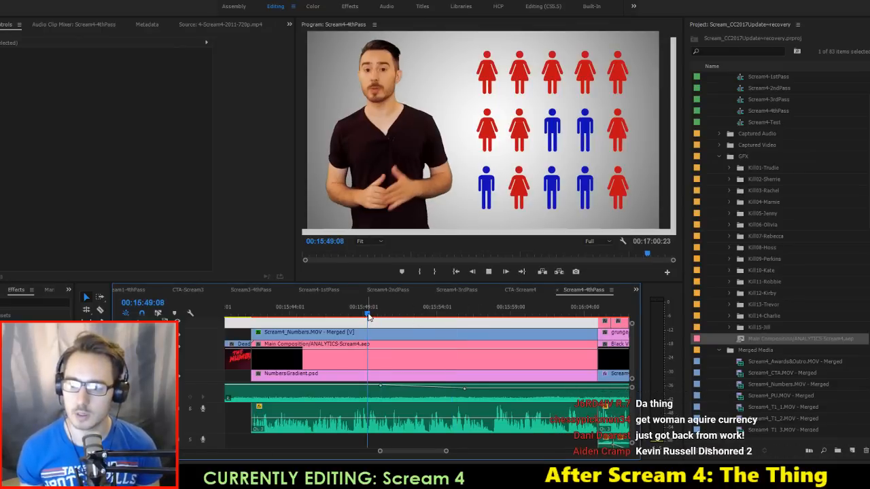
key("space")
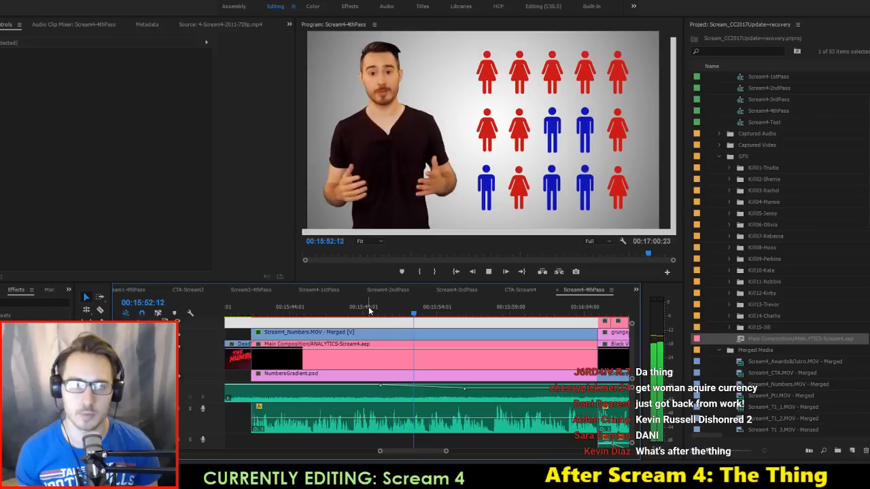
key("space")
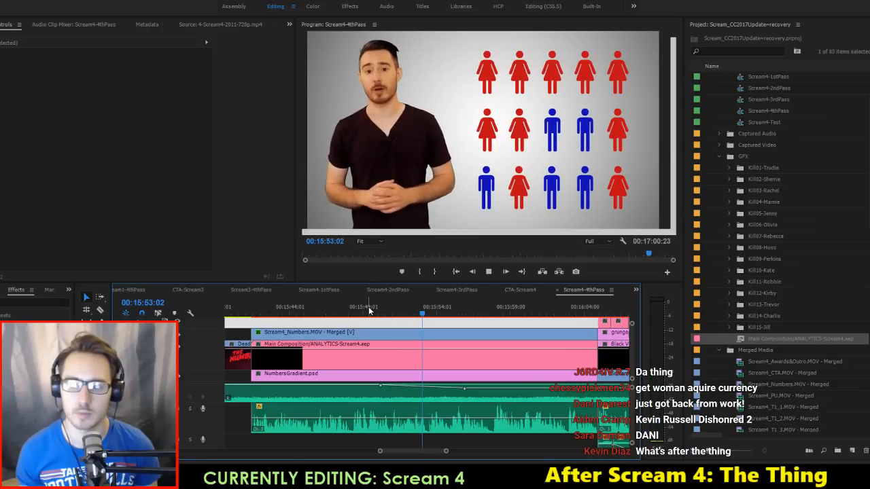
key("space")
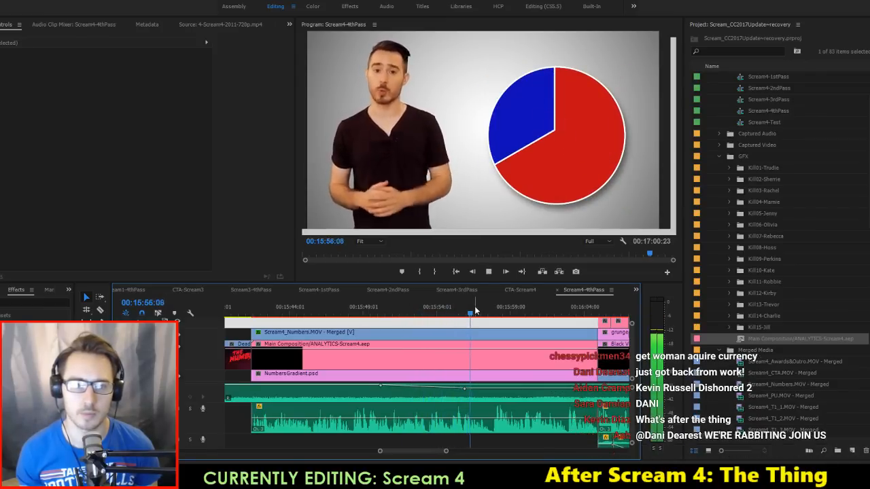
key("space")
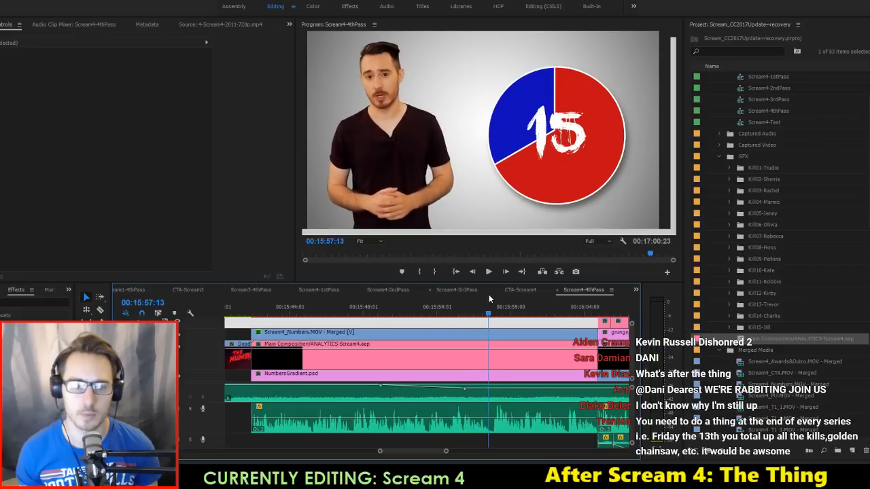
key("space")
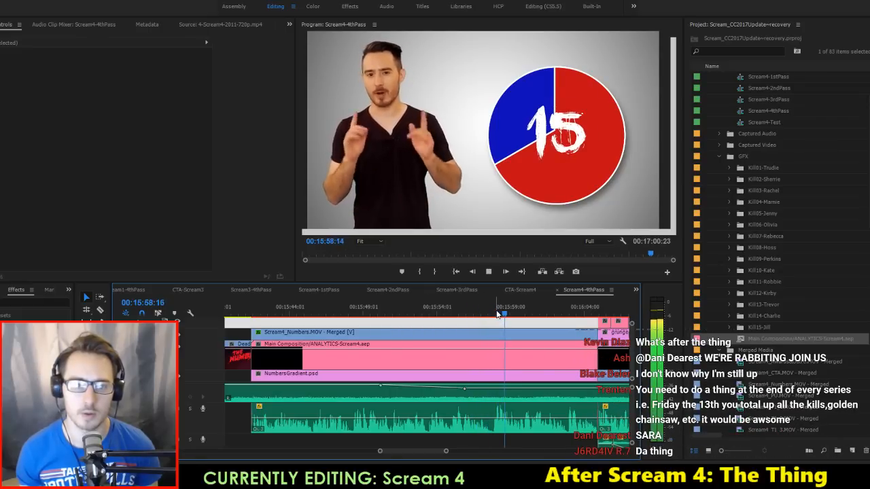
Step: In After Effects, open Main Composition and shift the Pie Chart layer's closing keyframes earlier so they begin at 0;00;16;18
key("alt+Tab")
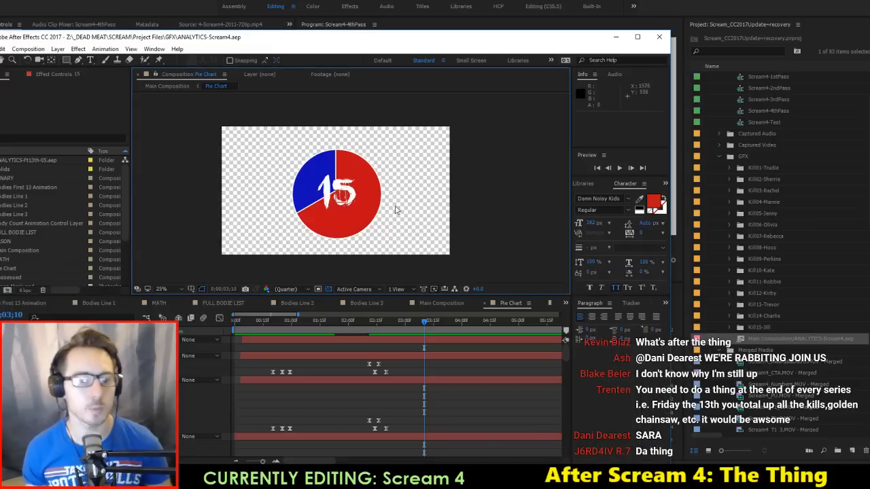
double_click(25, 250)
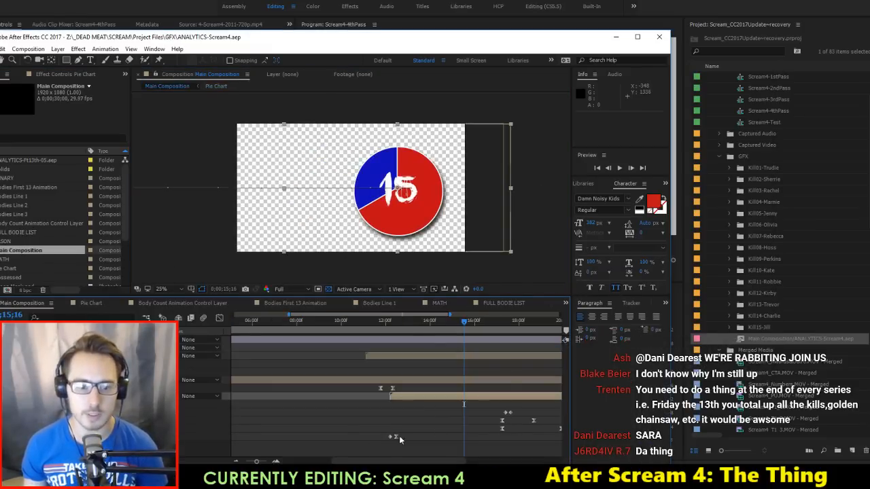
left_click_drag(371, 461, 402, 463)
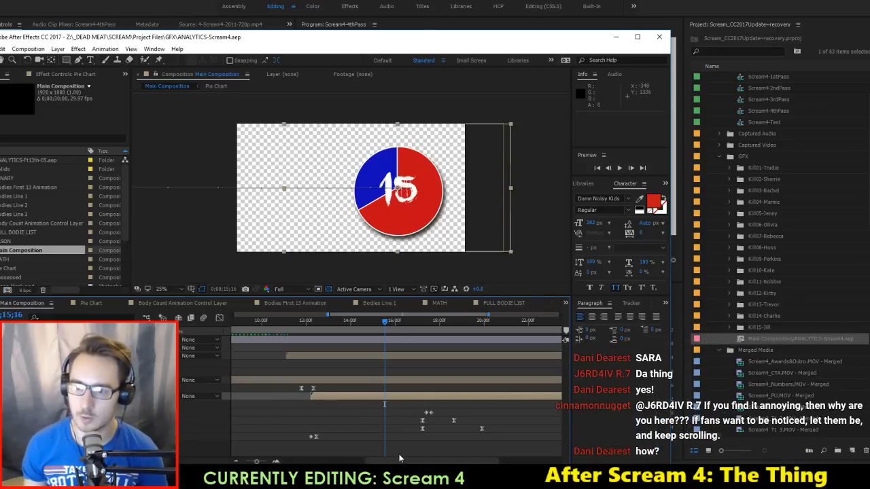
left_click_drag(392, 318, 421, 322)
left_click_drag(496, 413, 408, 423)
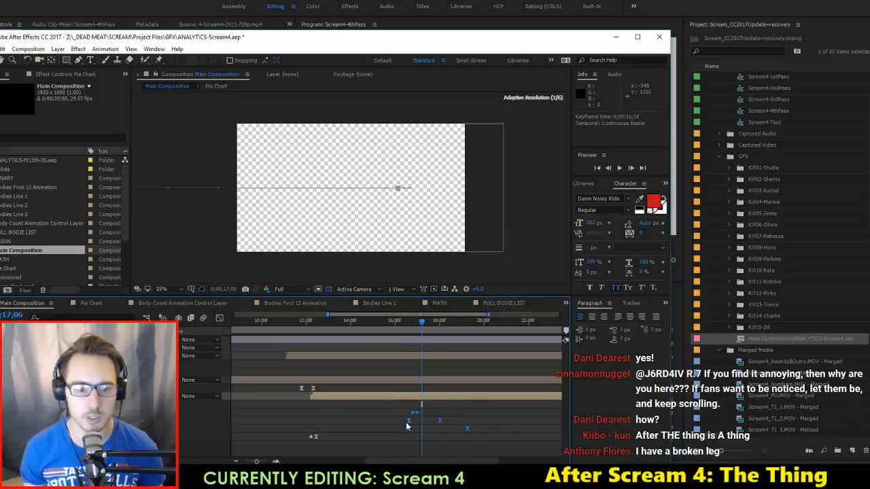
Step: In Premiere Pro, replay the end of the pie chart section around 00:15:58 to check its exit against the narration
key("alt+Tab")
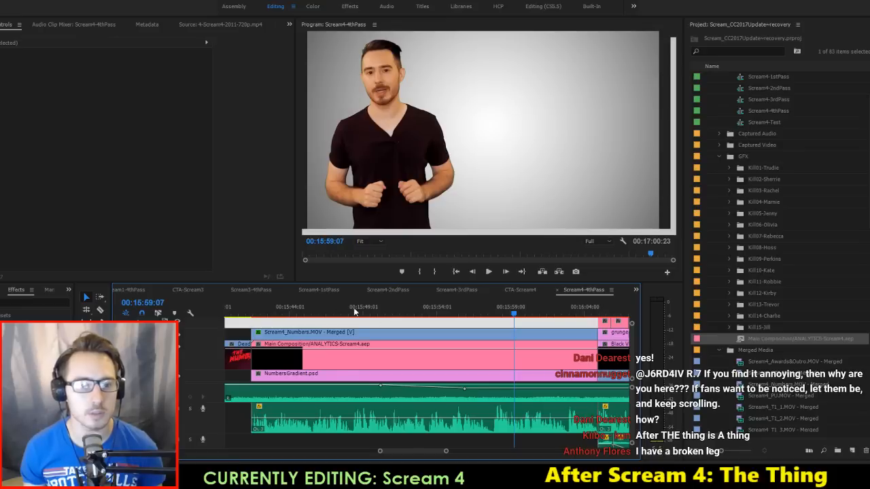
left_click_drag(418, 312, 474, 321)
key("space")
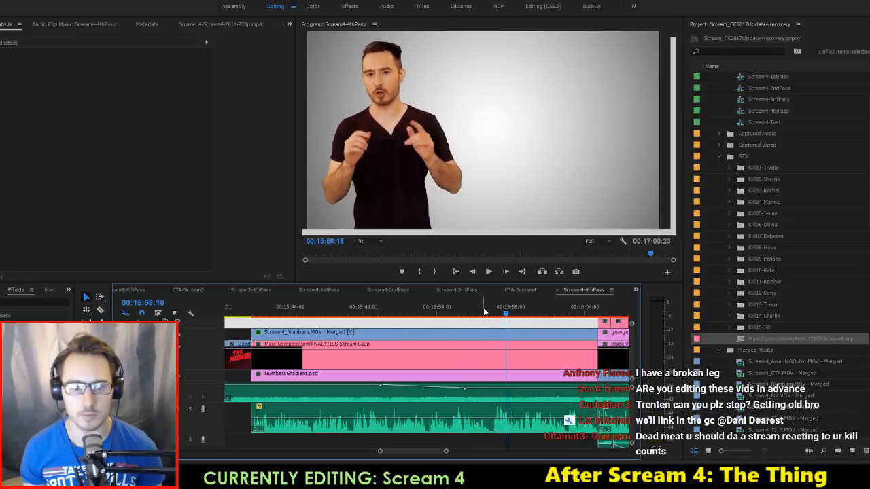
left_click(487, 310)
key("space")
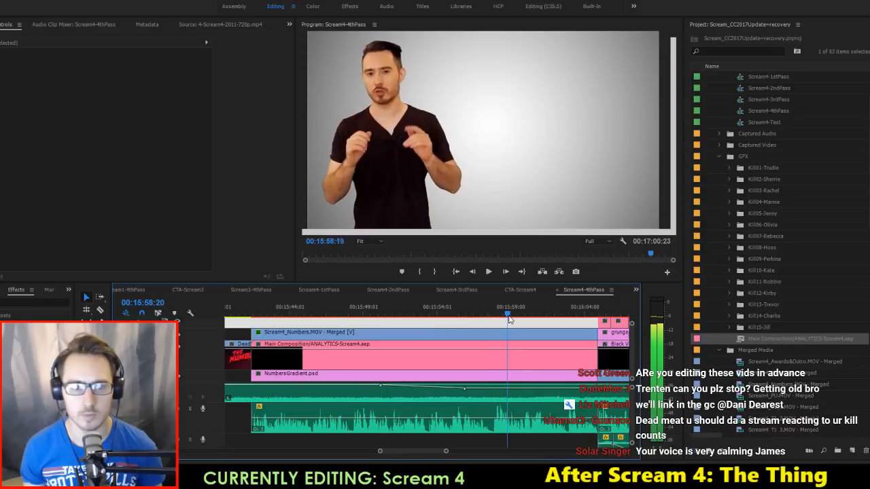
Step: In Premiere Pro, replay the Scream4-4thPass sequence around 00:15:52 to check the pie chart's entrance against the narration
left_click(464, 315)
left_click_drag(464, 315, 433, 314)
key("space")
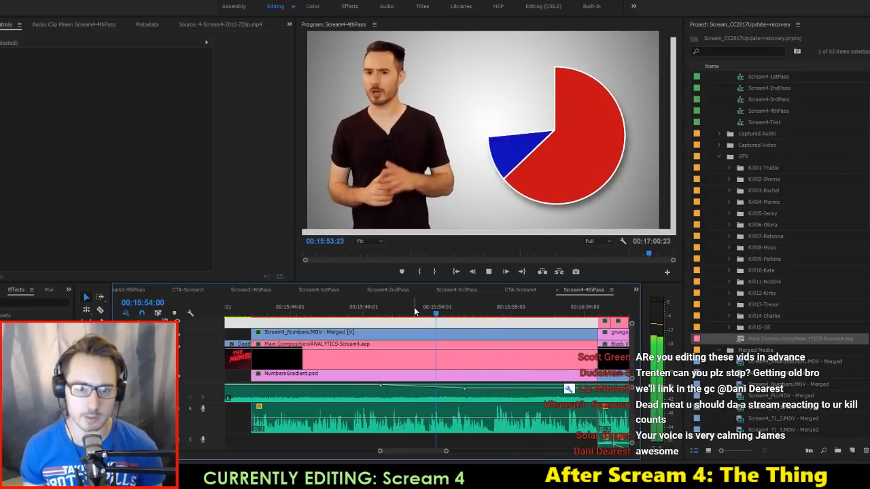
left_click(408, 313)
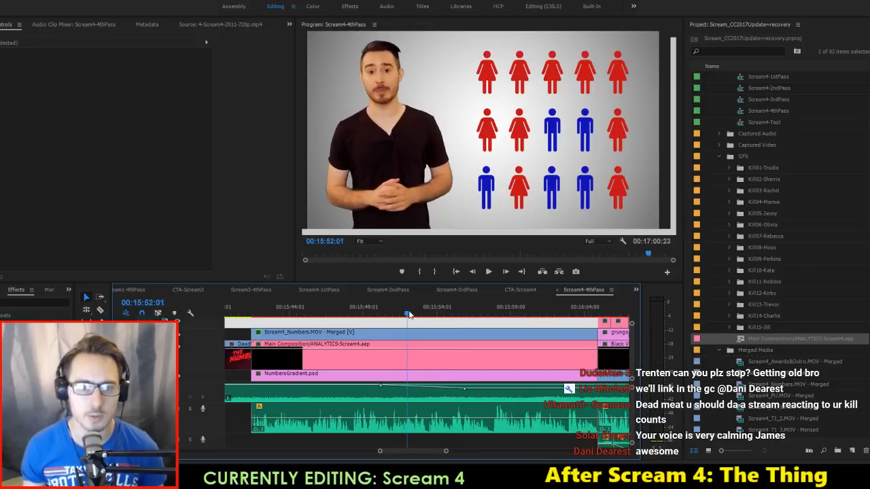
key("space")
left_click_drag(431, 318, 434, 317)
Step: In After Effects, shift the Pie Chart layer earlier to start at 0;00;12;03, realign its closing keyframes to 0;00;16;16, and save the project
key("alt+Tab")
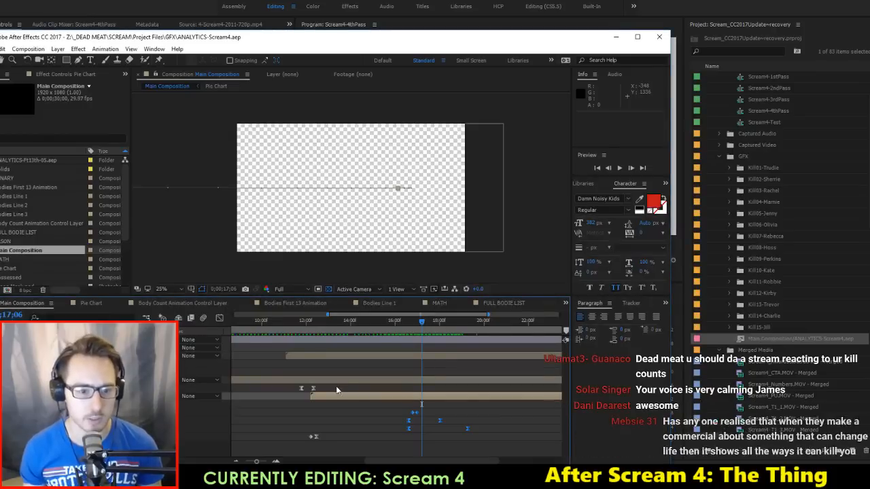
left_click_drag(335, 396, 333, 396)
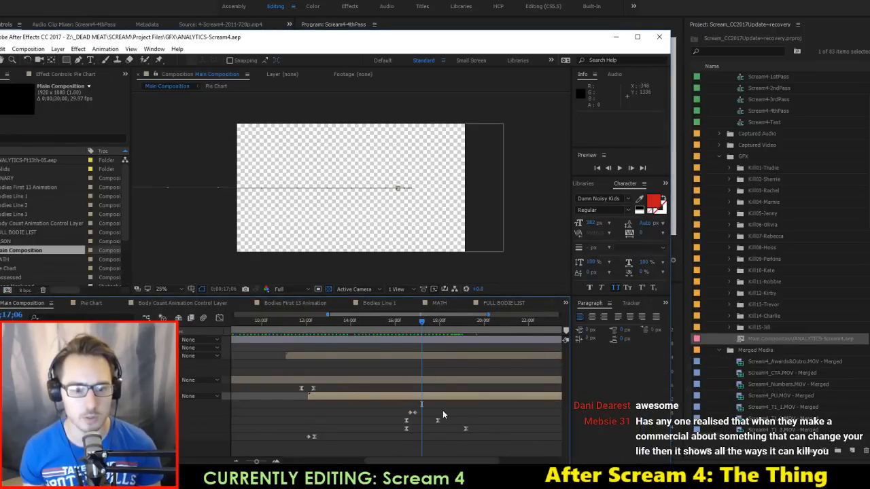
left_click_drag(461, 407, 408, 430)
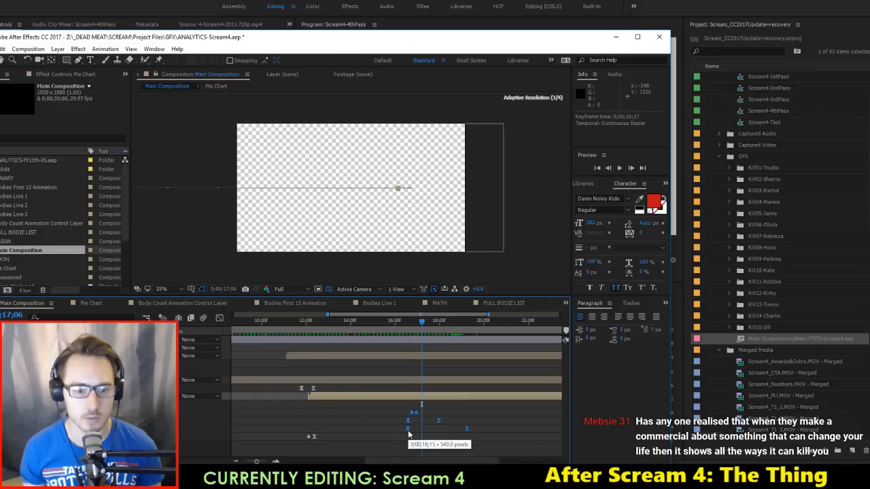
key("ctrl+s")
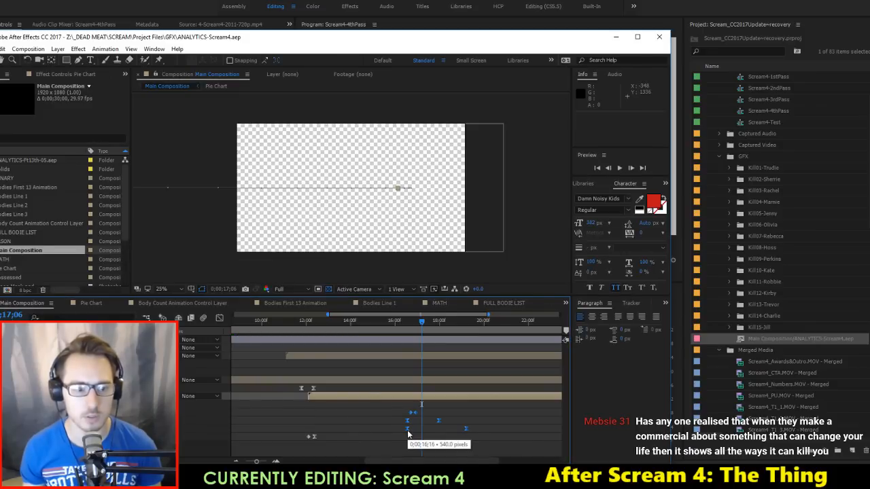
Step: In Premiere Pro, replay the pie chart section from about 00:15:51 to check the shifted layer and the numerals against the narration
key("alt+Tab")
left_click(389, 311)
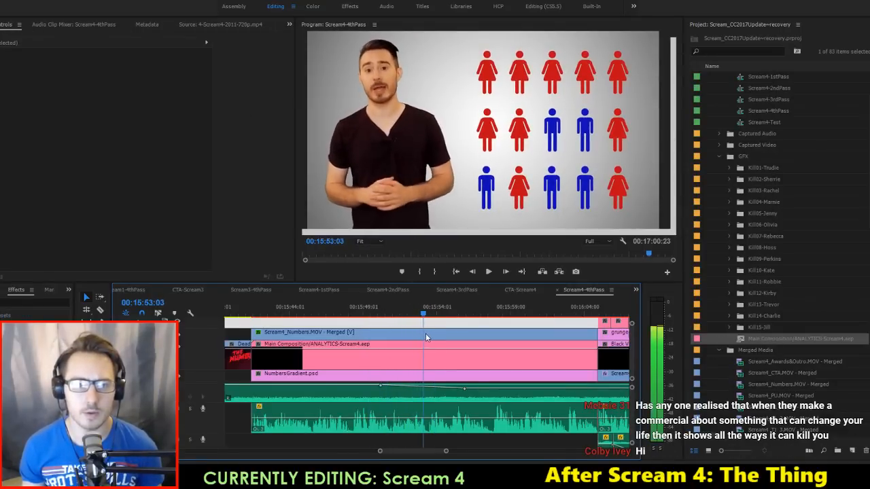
double_click(465, 344)
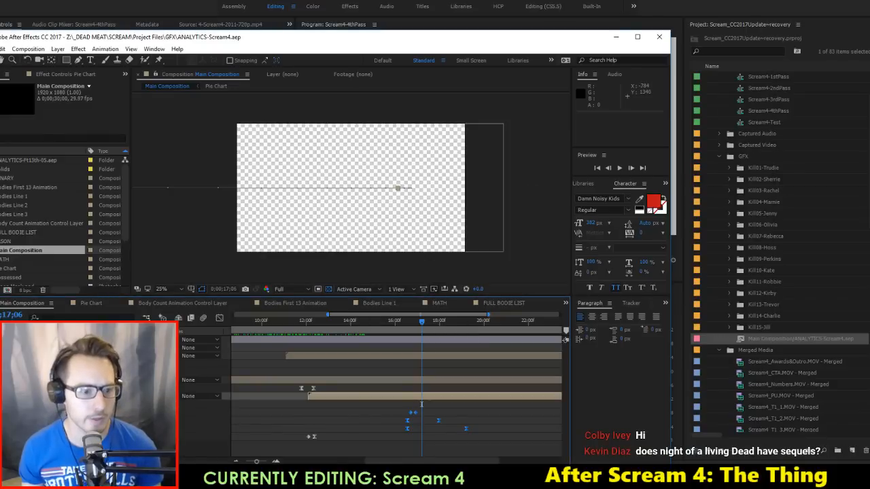
Step: In After Effects, open the Pie Chart composition and move the later keyframes of numerals 5 and 10 earlier to begin at 0;00;01;26
double_click(74, 397)
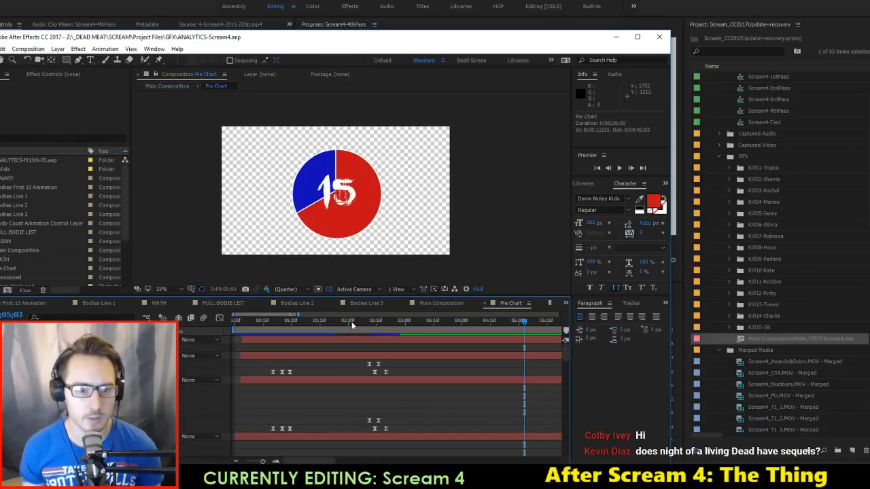
mouse_move(351, 322)
left_mouse_down()
mouse_move(330, 322)
mouse_move(341, 327)
left_mouse_up()
left_click_drag(403, 363, 355, 378)
left_click_drag(397, 414, 340, 414)
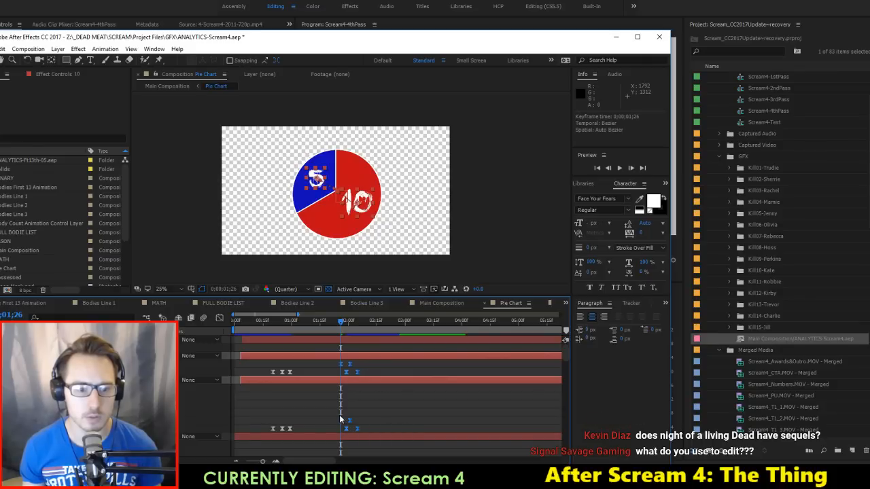
Step: In Premiere Pro, scrub around 00:15:55 to check when the numerals 5 and 10 appear against the narration
key("alt+Tab")
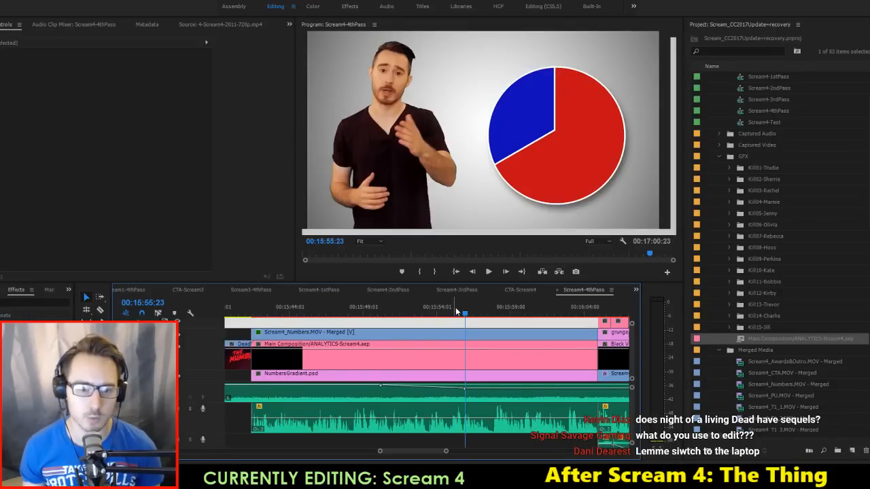
left_click_drag(455, 312, 456, 340)
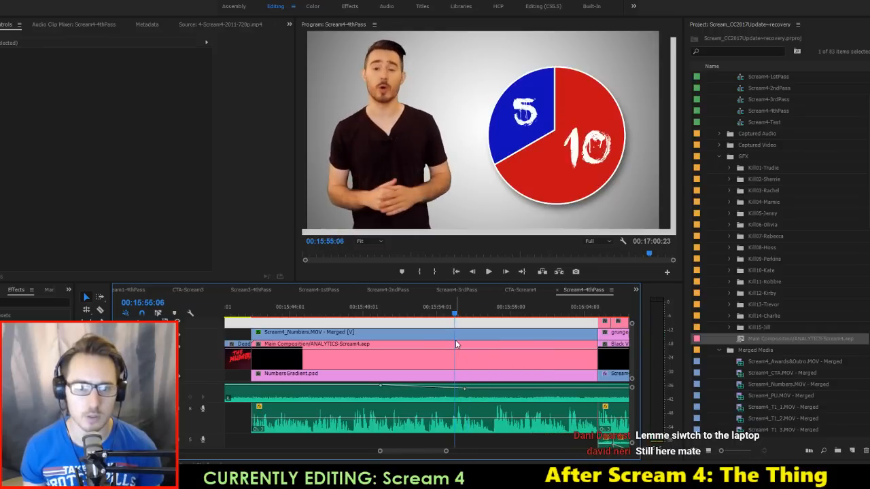
double_click(455, 340)
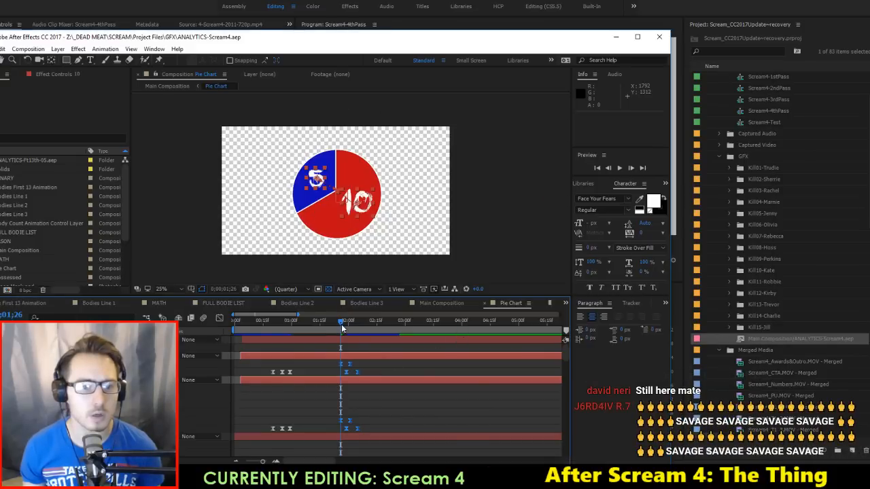
Step: In After Effects, move the numeral 15's keyframes earlier so they begin as the numerals 5 and 10 finish animating
left_click_drag(341, 324, 396, 337)
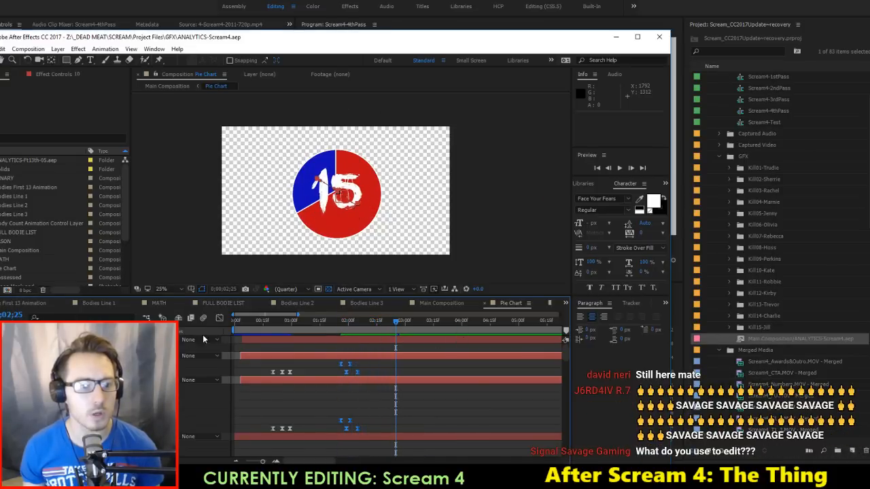
left_click(354, 203)
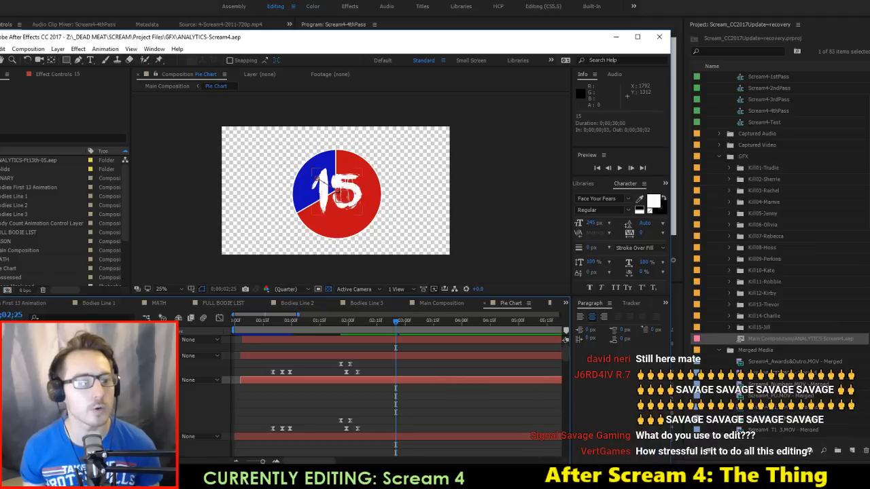
left_click(317, 178)
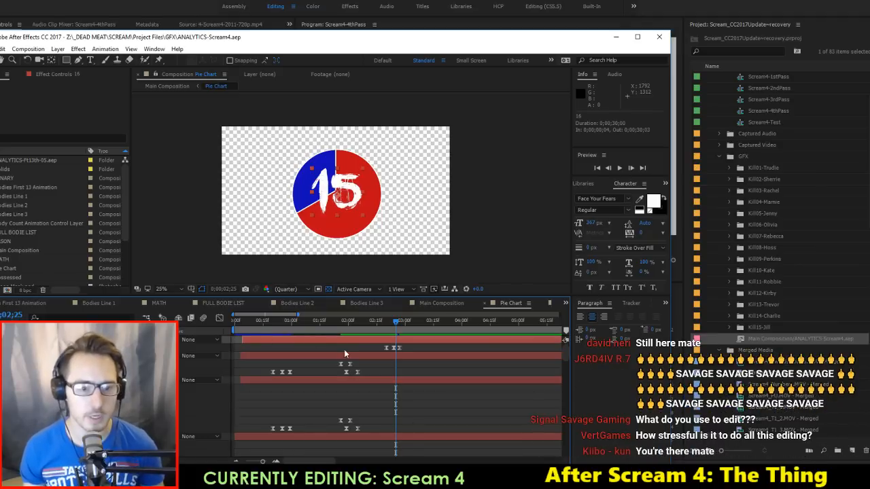
key("ctrl+z")
left_click_drag(408, 348, 377, 350)
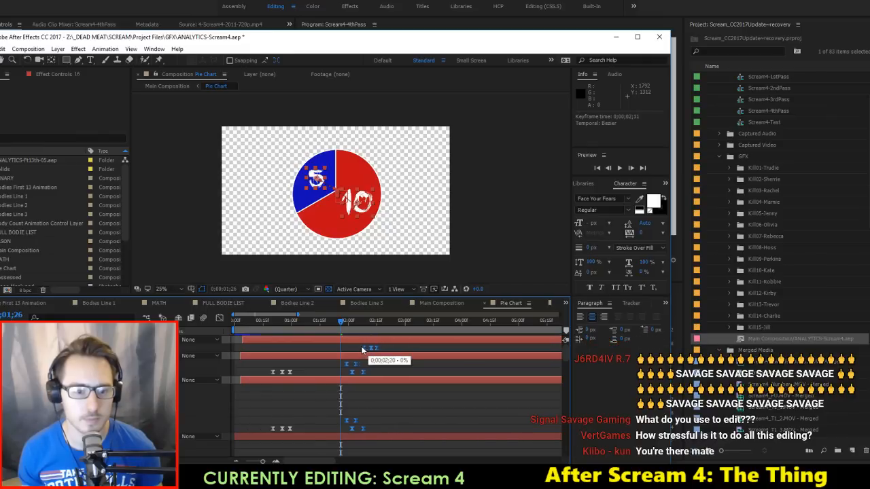
left_click_drag(362, 346, 359, 346)
Step: In Premiere Pro, play the Scream4-4thPass sequence from about 00:15:50 through 00:15:58 to check the retimed numerals and the chart's exit
key("alt+Tab")
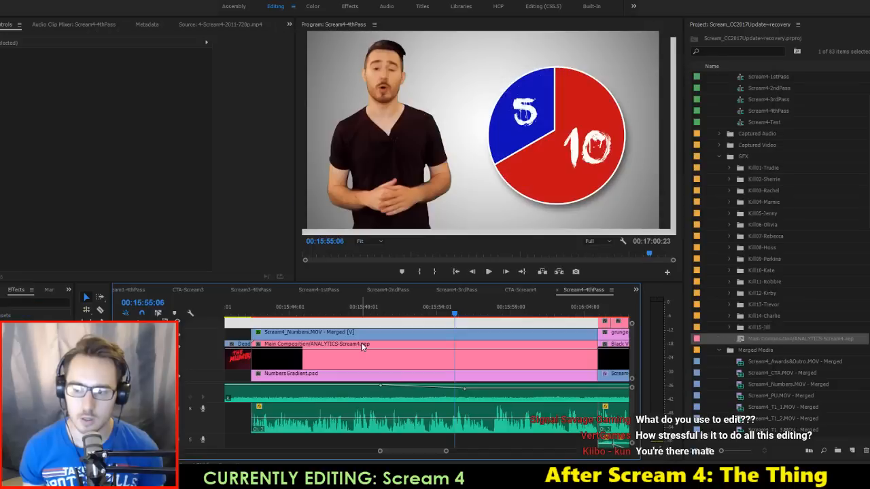
left_click_drag(443, 318, 408, 324)
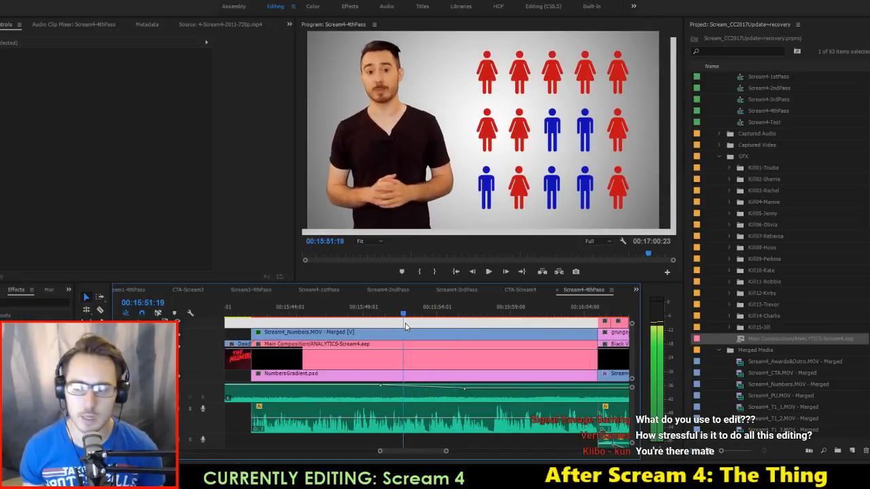
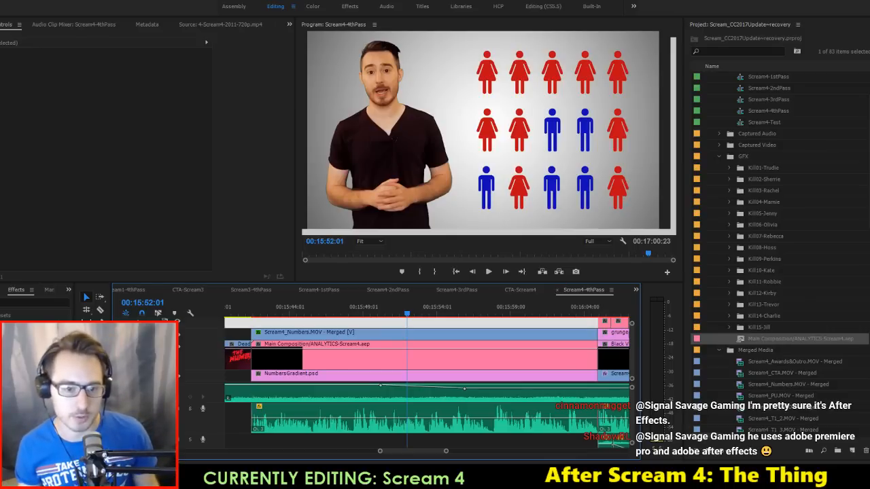
left_click(384, 314)
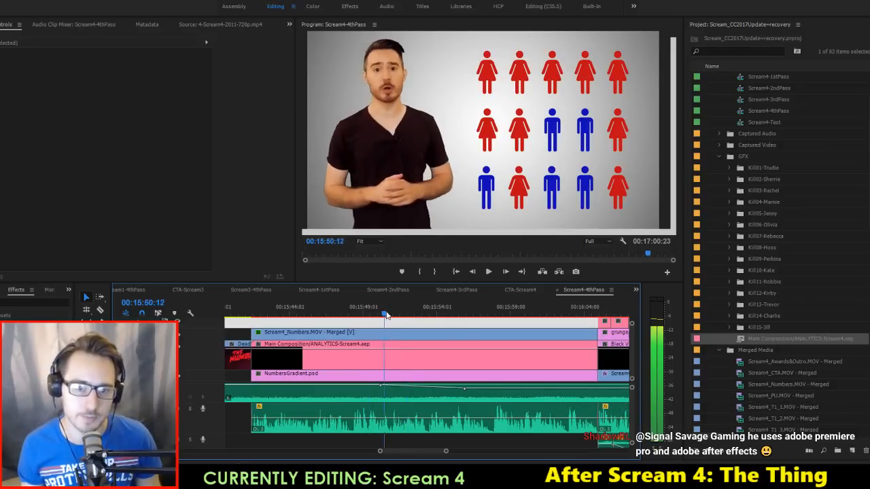
left_click_drag(385, 314, 437, 307)
key("space")
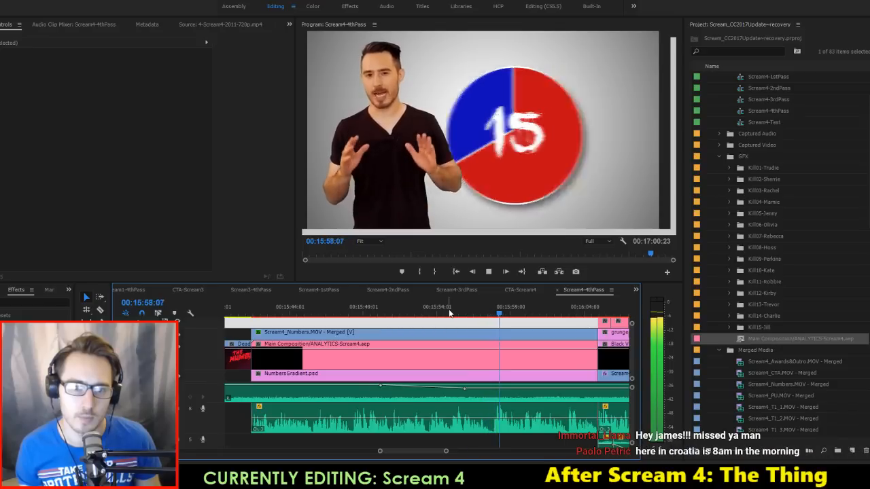
left_click(494, 316)
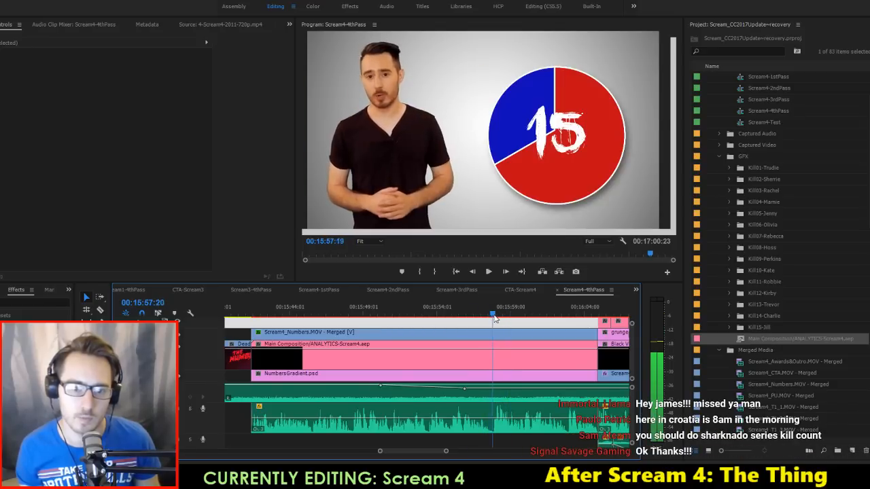
left_click_drag(495, 318, 506, 321)
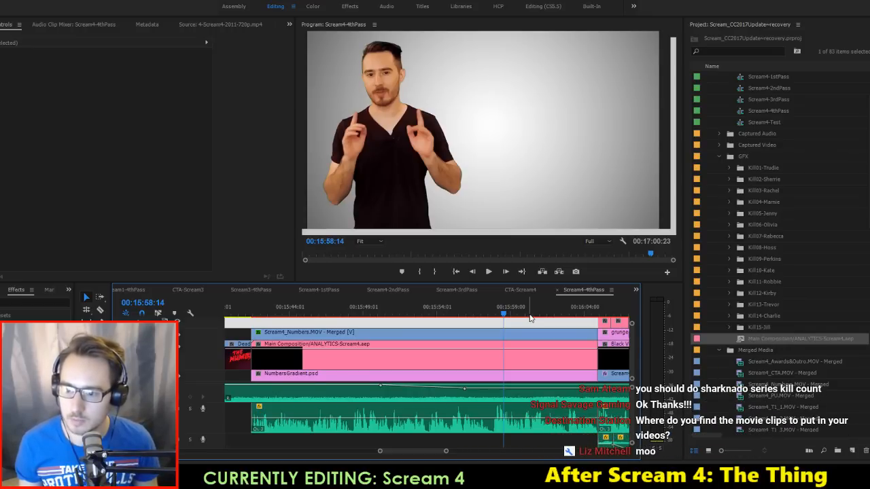
Step: In After Effects, look through the Bodies Line, FULL BODIE LIST and JASON compositions, ending in Main Composition
key("alt+Tab")
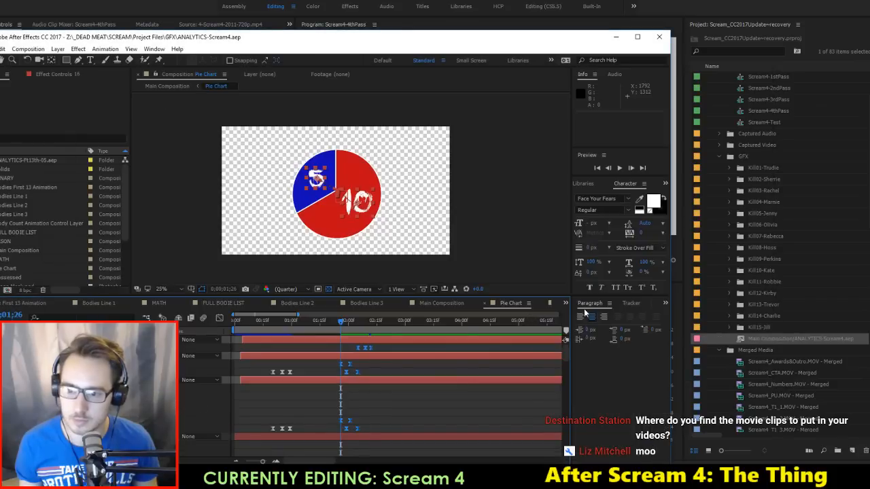
double_click(11, 216)
double_click(11, 203)
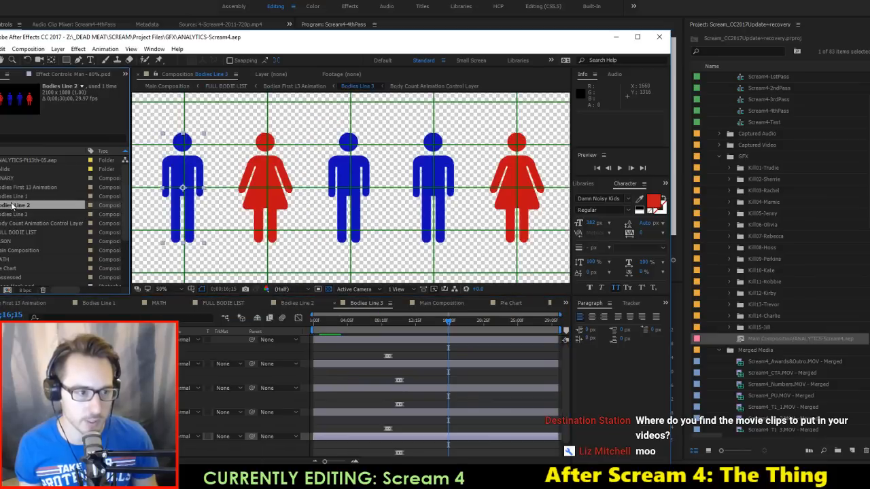
double_click(12, 196)
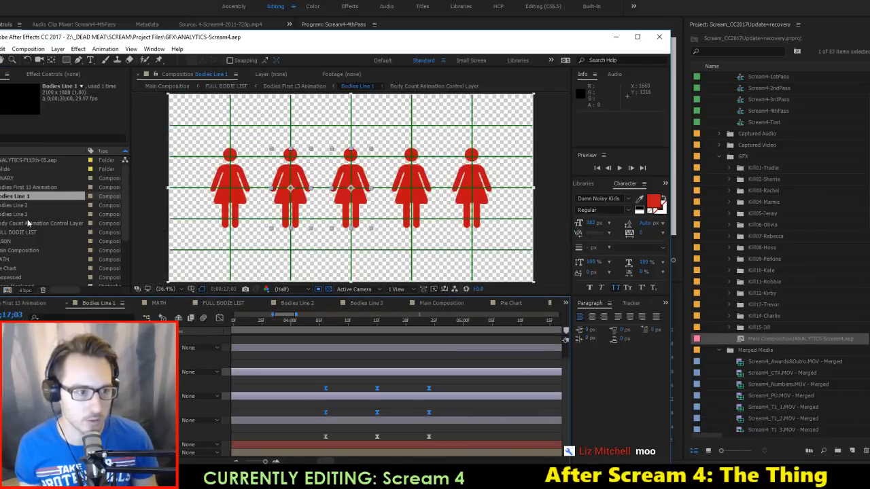
left_click(24, 224)
double_click(24, 225)
double_click(15, 232)
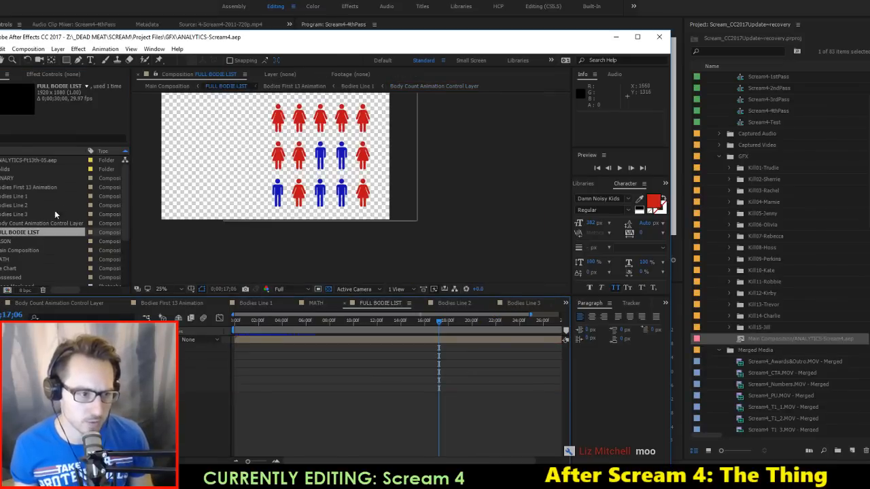
double_click(2, 242)
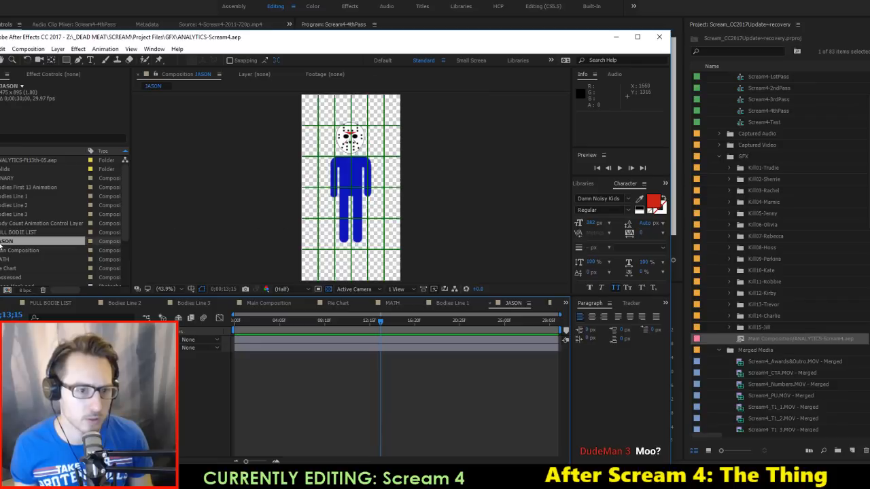
double_click(16, 232)
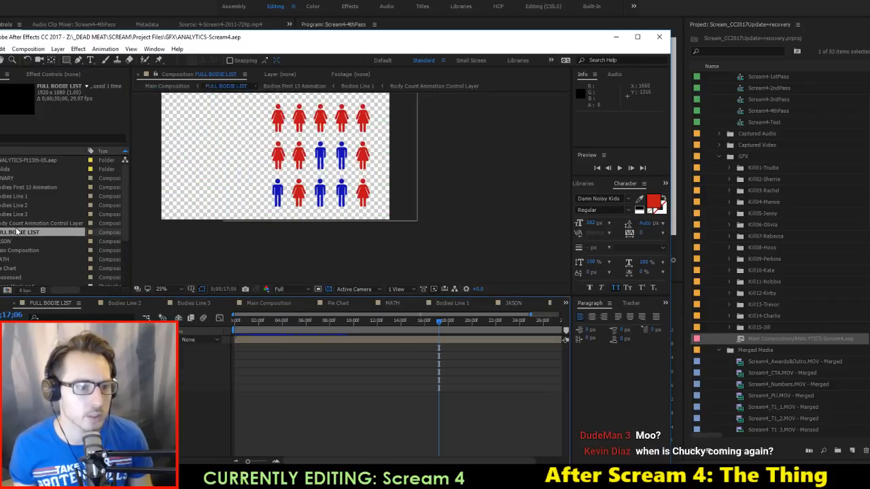
double_click(17, 250)
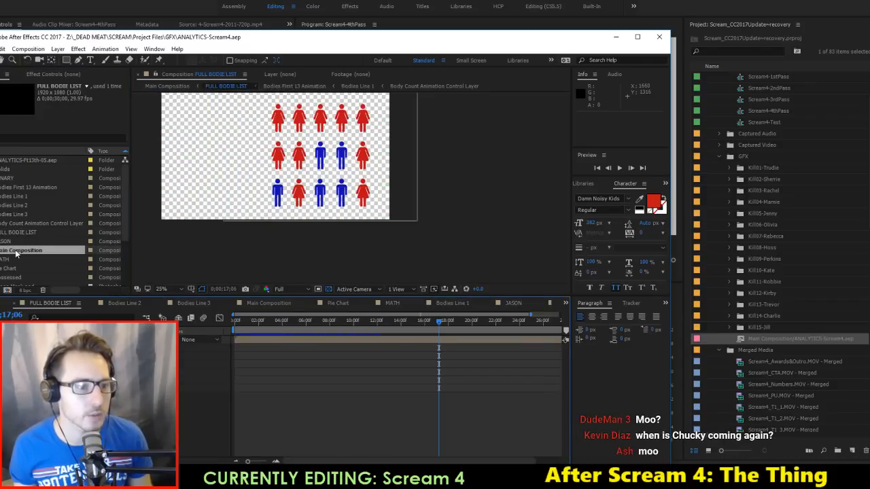
Step: Go to 0;00;17;08 in Main Composition, inspect the nested MATH composition, and reveal the MATH layer's keyframed properties
left_click_drag(351, 325, 424, 338)
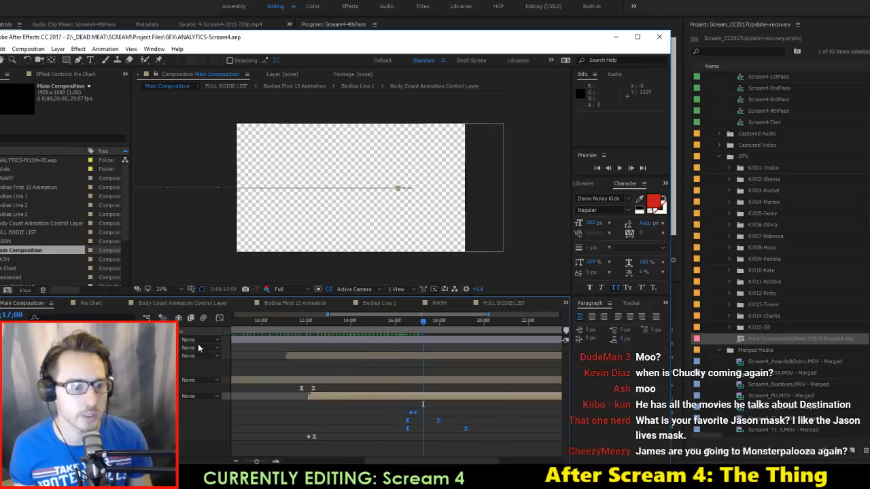
double_click(75, 356)
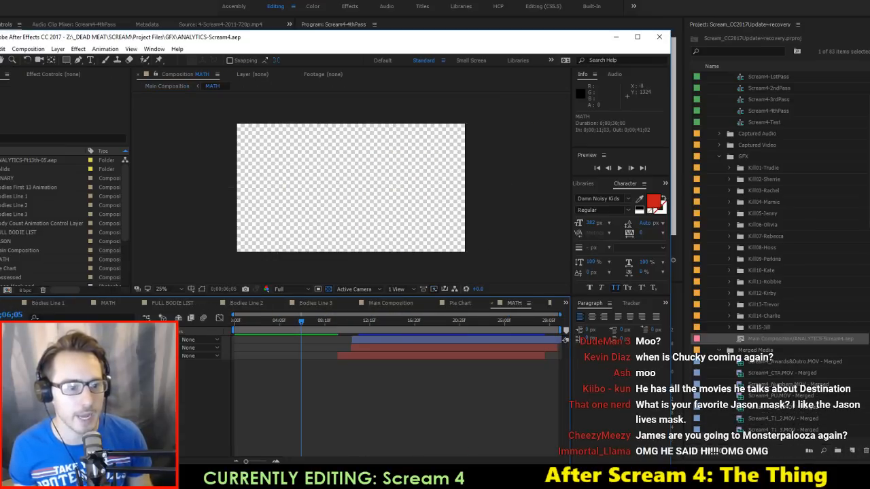
double_click(23, 250)
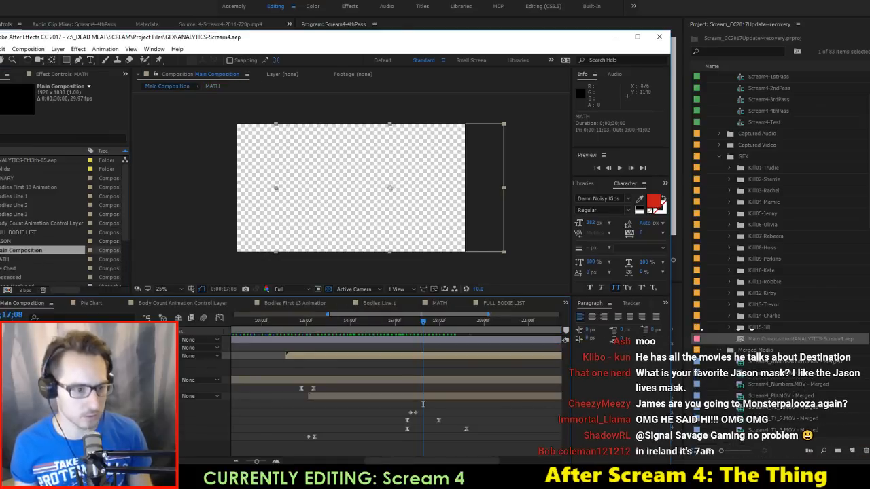
key("u")
key("u")
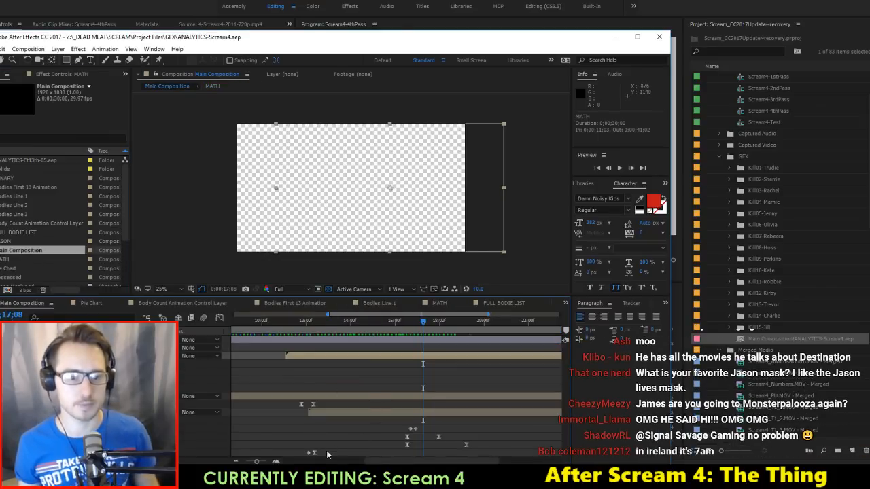
Step: Move the MATH layer earlier in Main Composition so its in point falls at 0;00;06;23
scroll(327, 451, "right", 4)
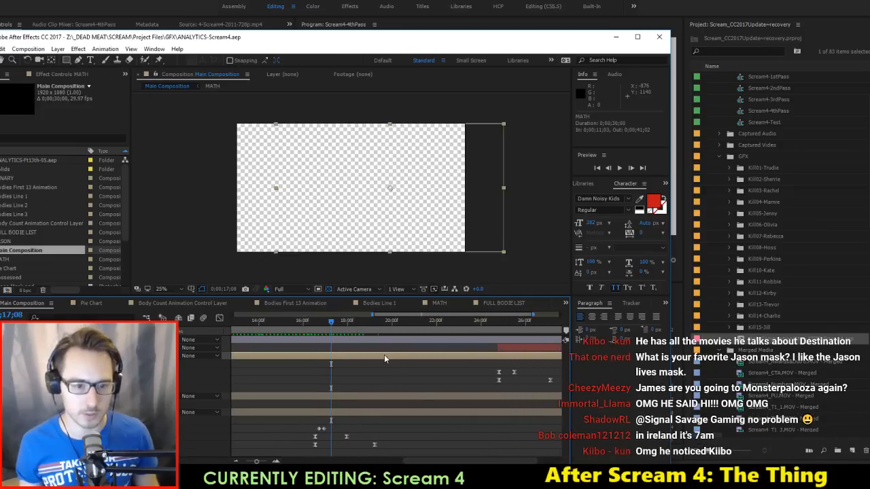
left_click_drag(384, 356, 291, 351)
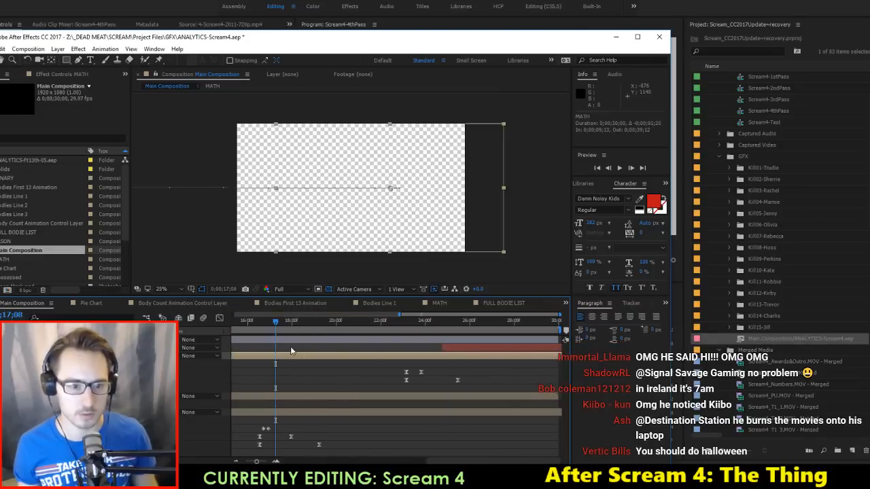
left_click_drag(408, 351, 363, 364)
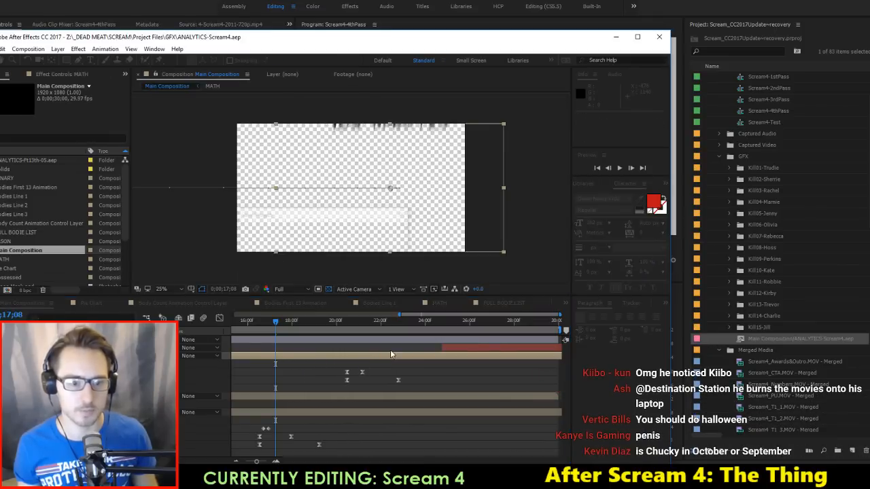
Step: Switch to Premiere Pro and play the Scream4-4thPass sequence from about 00:15:57 through 00:16:02 to check the math section against the narration
key("alt+Tab")
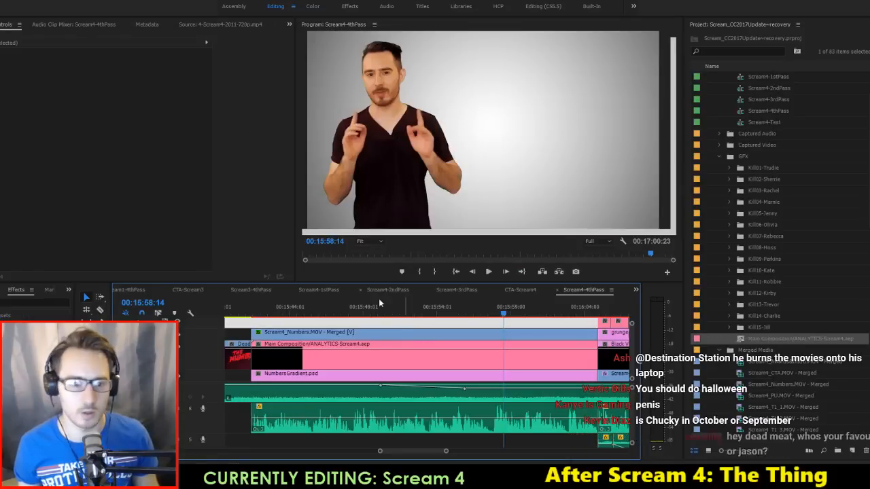
left_click(433, 316)
left_click_drag(433, 315, 507, 326)
key("space")
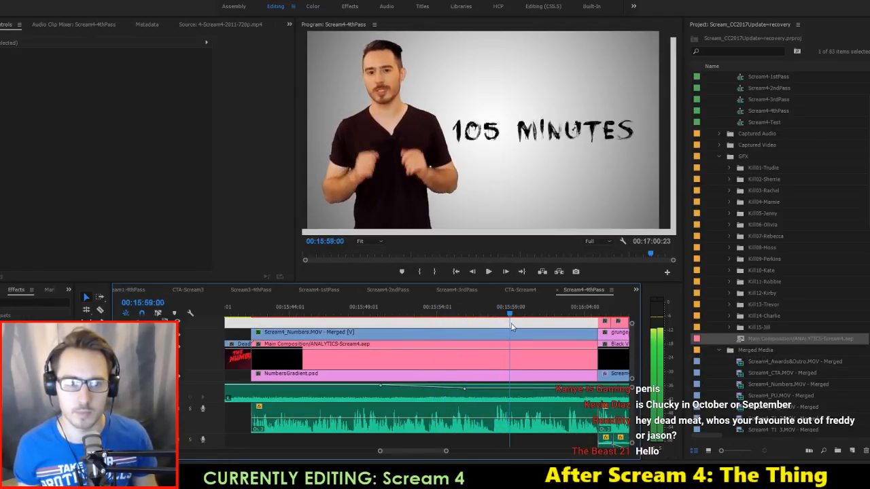
left_click(482, 316)
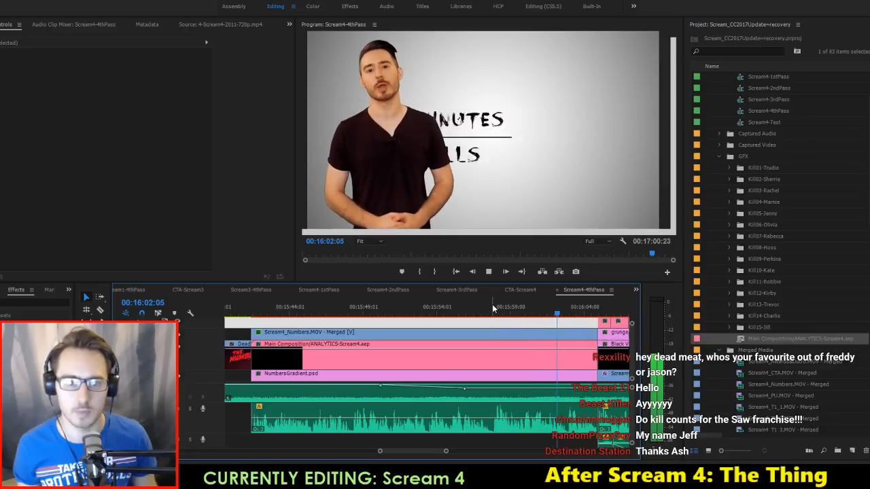
key("space")
left_click_drag(487, 308, 546, 312)
Step: Open the nested MATH composition in After Effects and replay the Premiere Pro narration around 00:15:59 to compare the spoken numbers
key("alt+Tab")
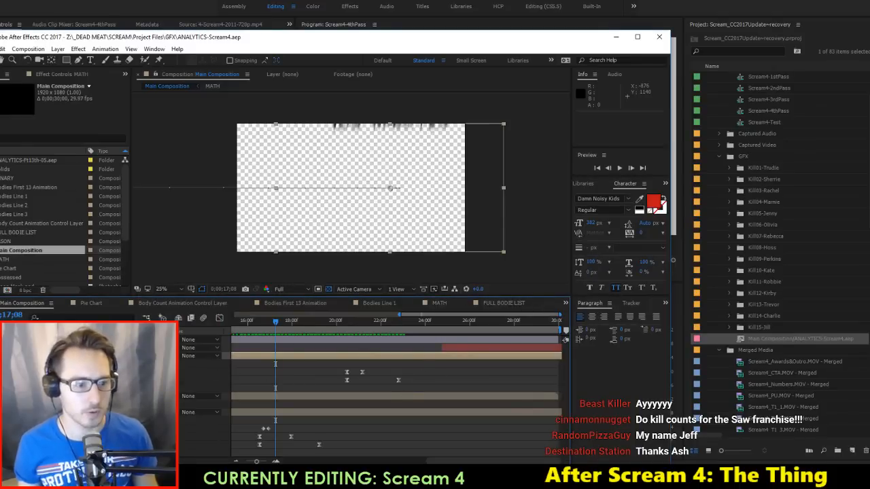
double_click(68, 357)
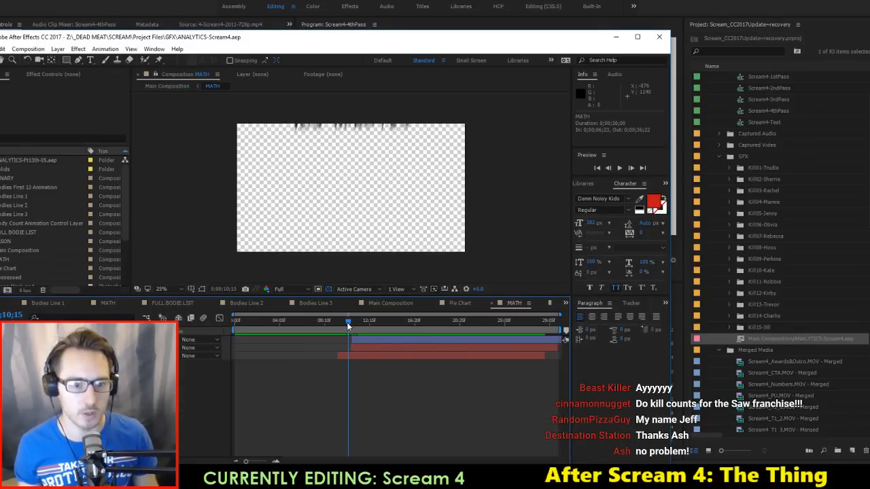
key("alt+Tab")
left_click(477, 312)
key("space")
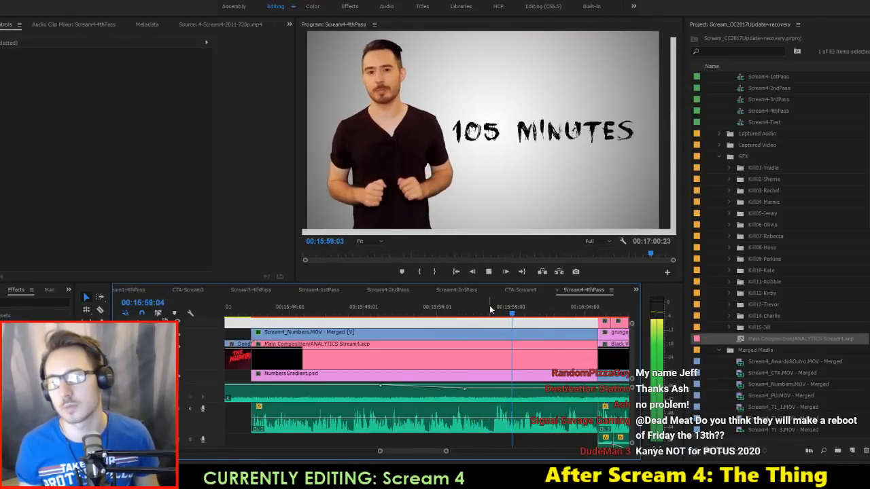
Step: In the After Effects MATH composition, change the 105 MINUTES text to 110 MINUTES
key("alt+Tab")
left_click_drag(362, 330, 373, 325)
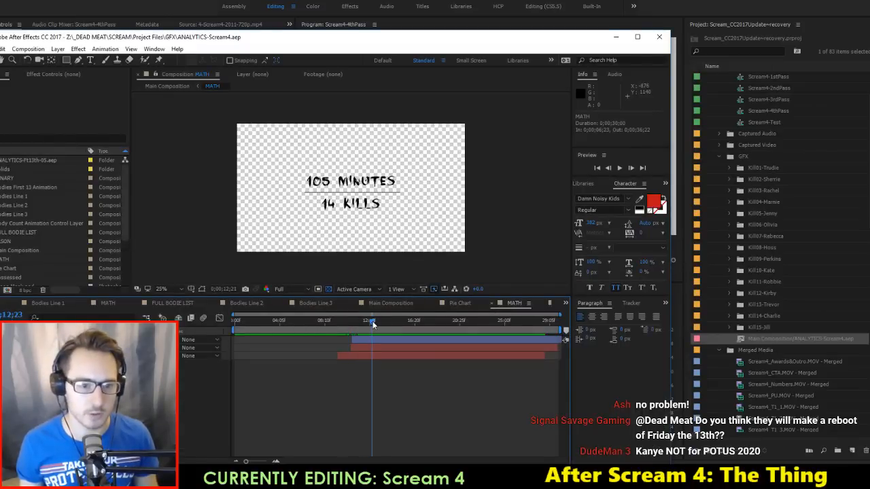
double_click(325, 182)
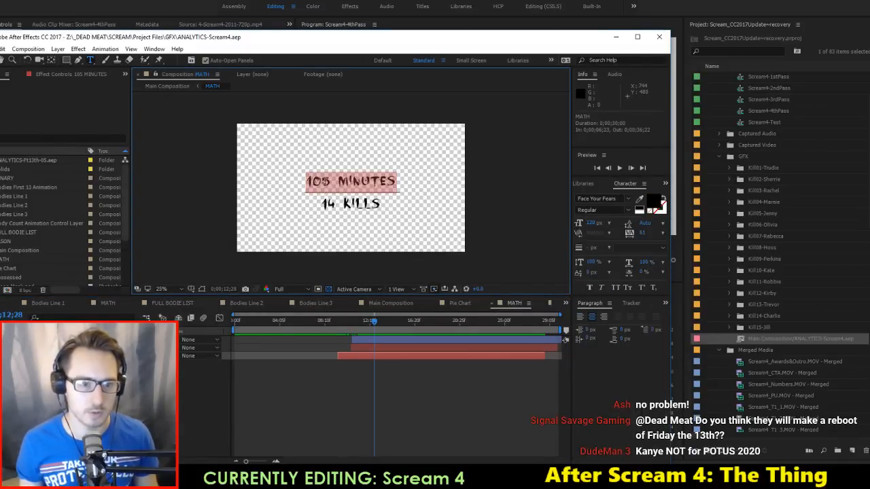
left_click(317, 180)
type("1")
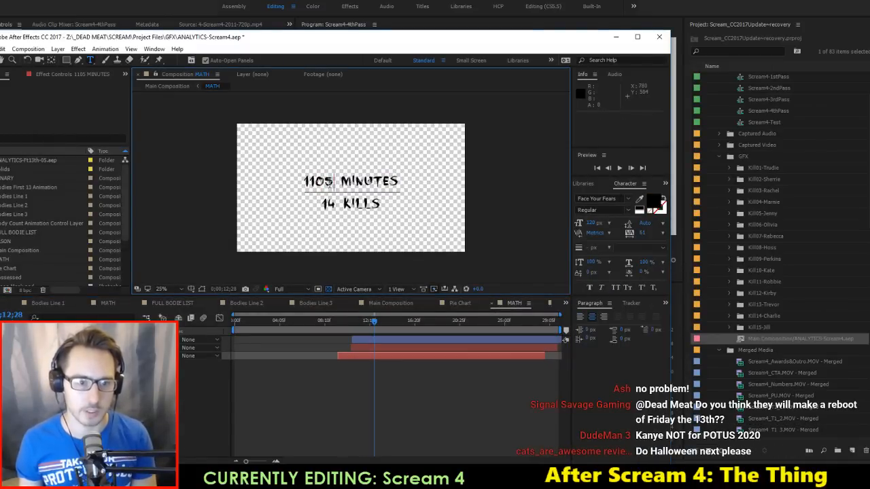
key("BackSpace")
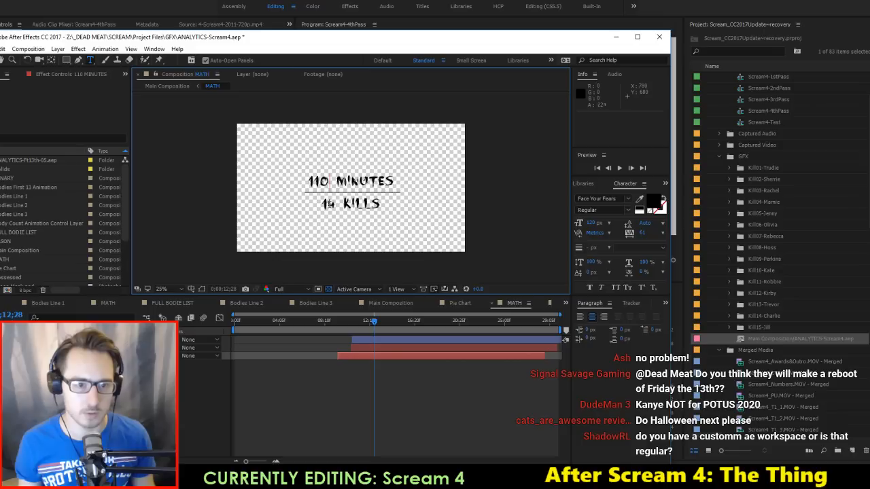
Step: Change the 14 KILLS text below the fraction line to 15 KILLS
double_click(74, 348)
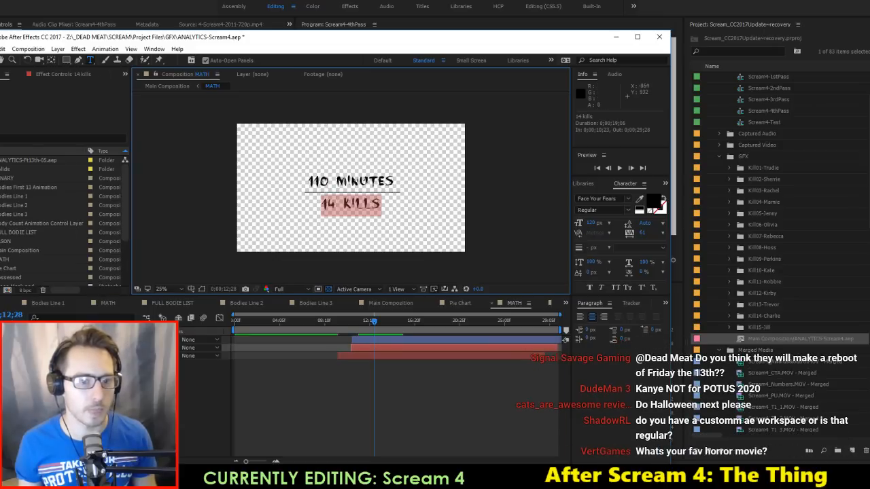
left_click(331, 205)
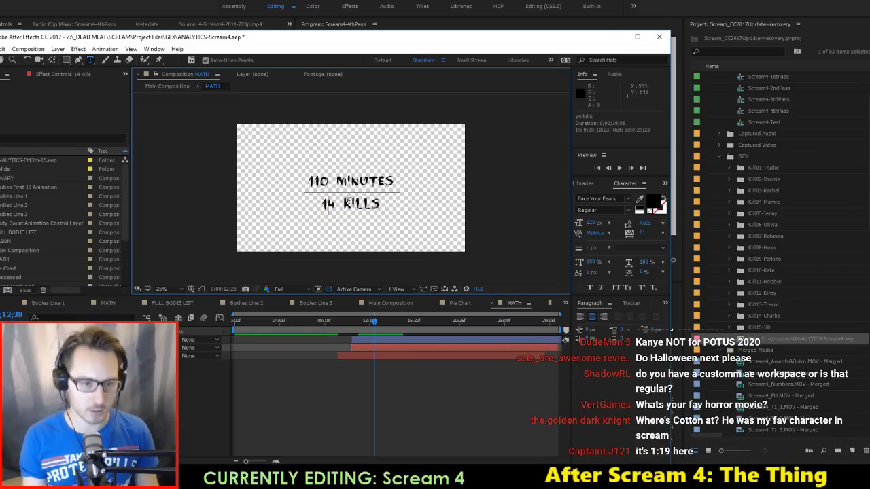
key("Delete")
type("5")
left_click(77, 388)
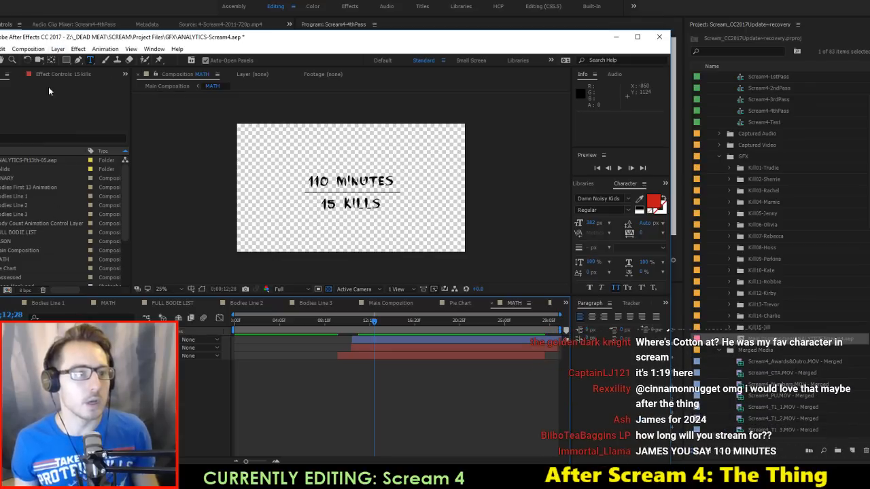
Step: Return to Main Composition and shift the MATH layer's four exit keyframes earlier, close after 0;00;19;01
double_click(20, 250)
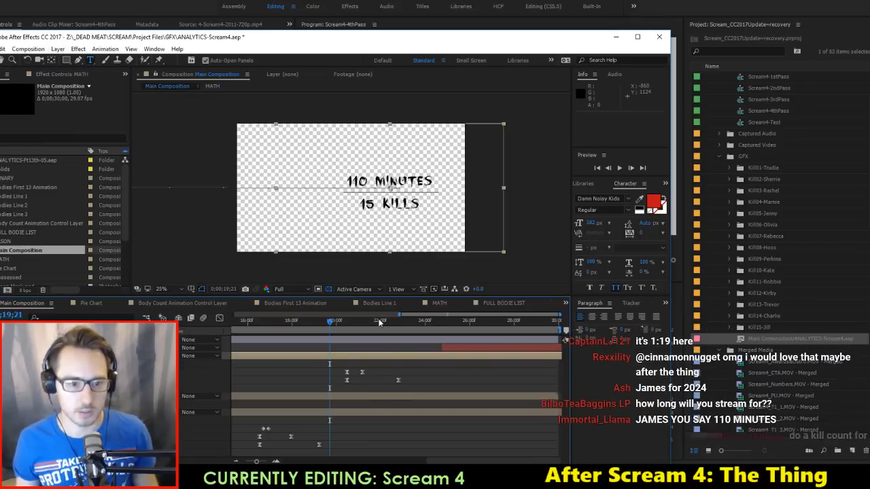
left_click(338, 323)
mouse_move(338, 325)
left_mouse_down()
mouse_move(358, 327)
mouse_move(338, 327)
left_mouse_up()
left_click_drag(284, 320, 312, 330)
left_click_drag(402, 367, 404, 385)
left_click(332, 379)
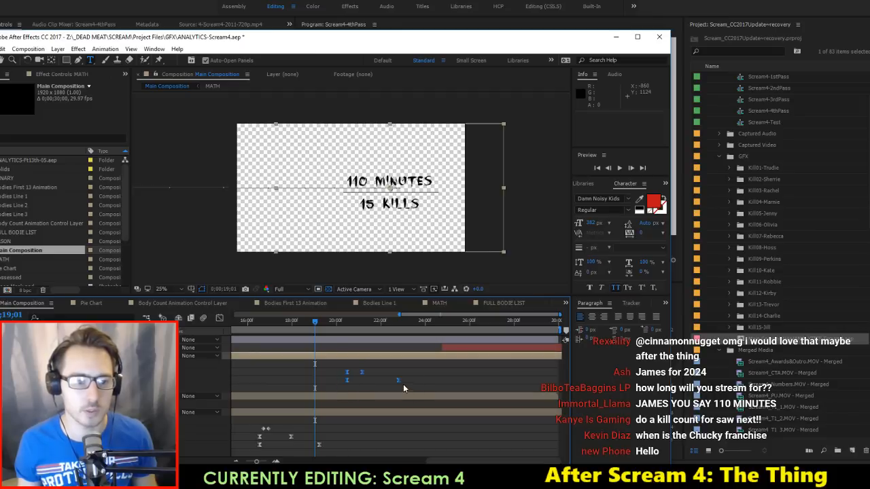
left_click_drag(348, 378, 328, 379)
Step: Check the narration in Premiere Pro up to about 00:16:01, and in After Effects shift the MATH exit keyframes to start at 0;00;19;21
key("alt+Tab")
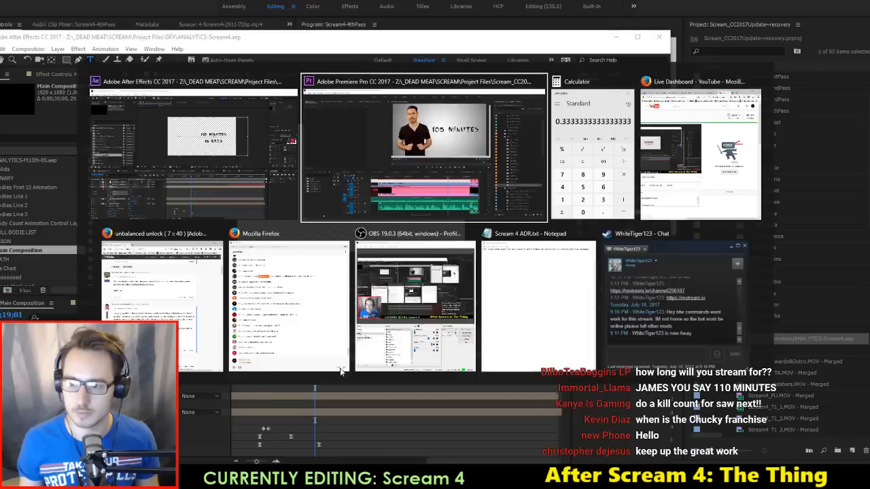
left_click_drag(419, 317, 548, 327)
key("alt+Tab")
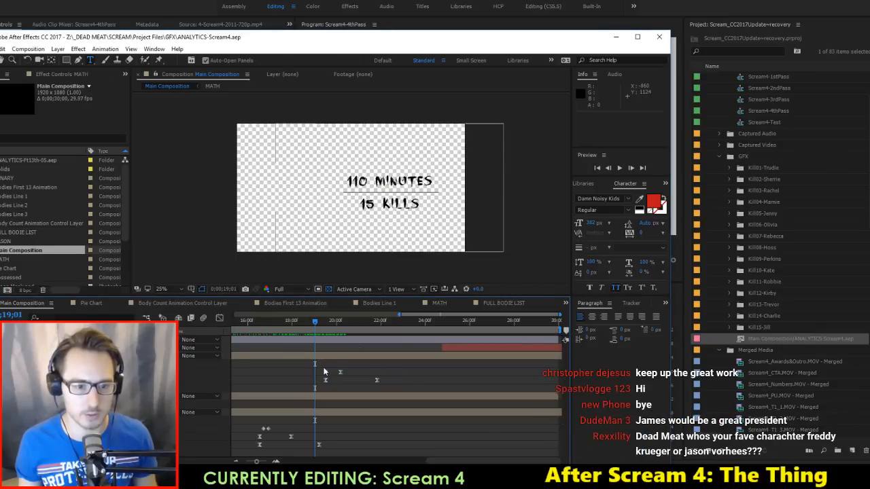
left_click_drag(329, 378, 329, 378)
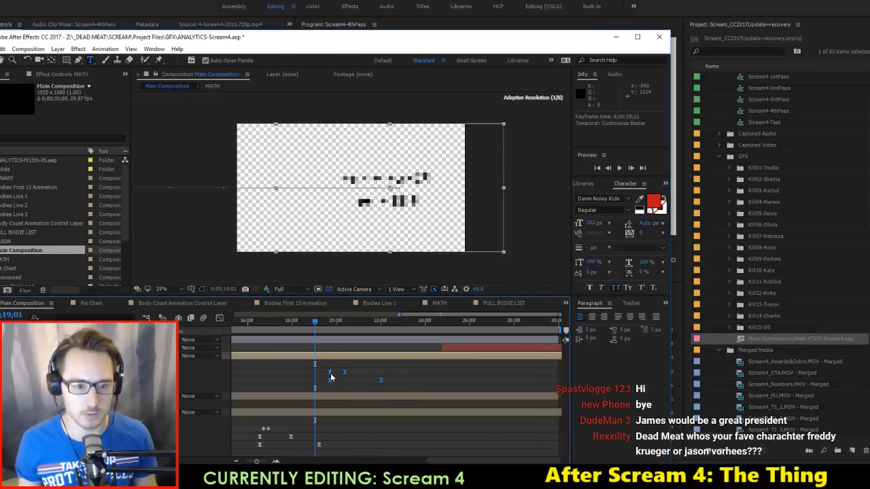
Step: In Premiere Pro, play the sequence from about 00:15:56 to 00:16:01 to check the corrected math text and its exit
key("alt+Tab")
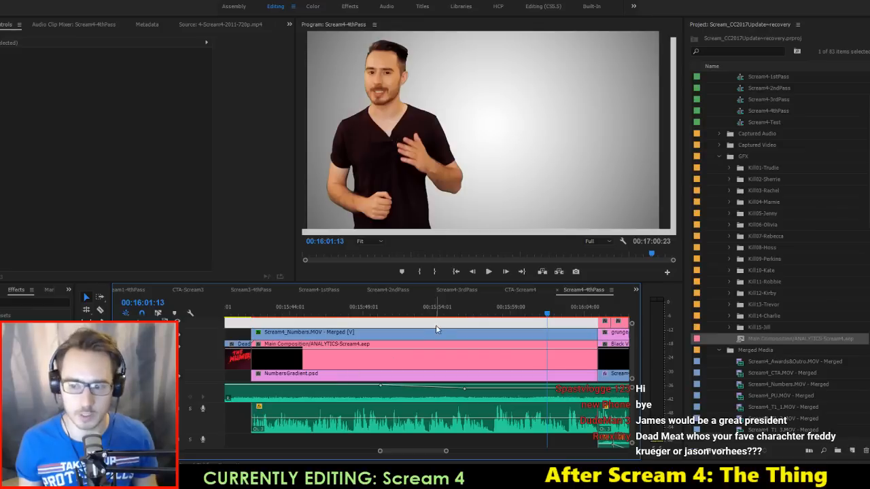
left_click(472, 319)
key("space")
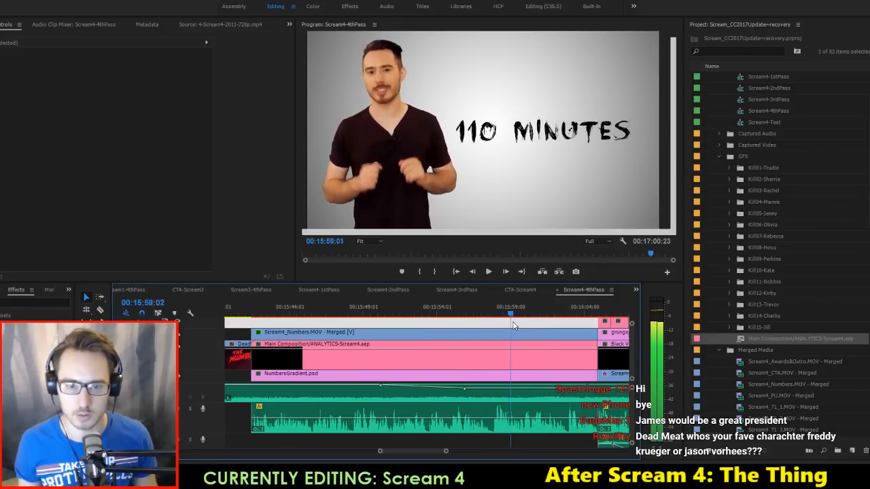
key("space")
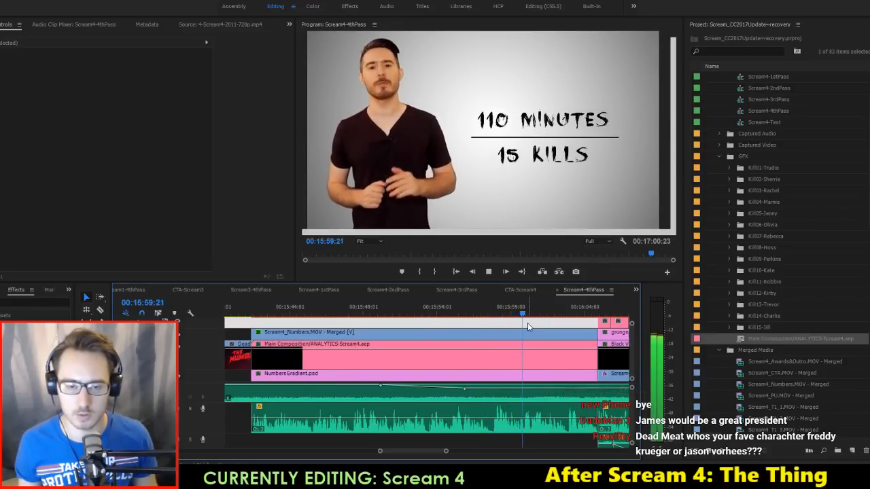
key("space")
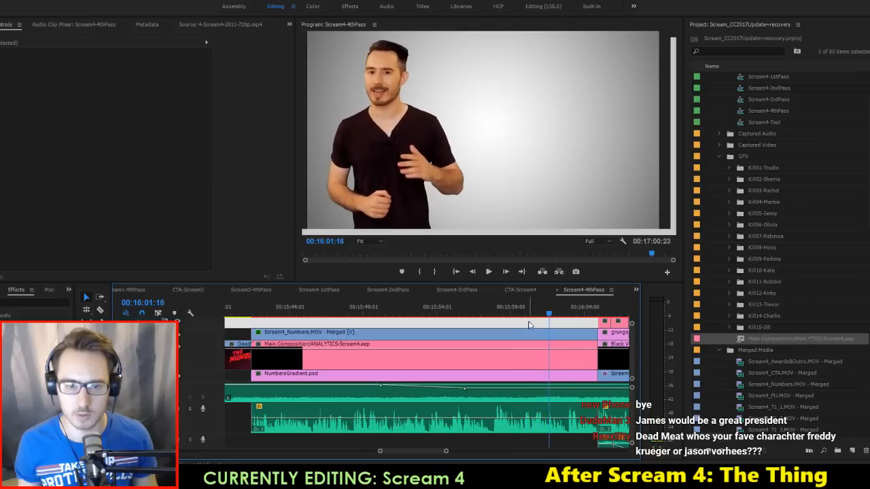
left_click_drag(529, 313, 551, 320)
Step: In After Effects, move the "one kill every 7.5 minutes" layer earlier so it starts with the MATH layer's first exit keyframe
key("alt+Tab")
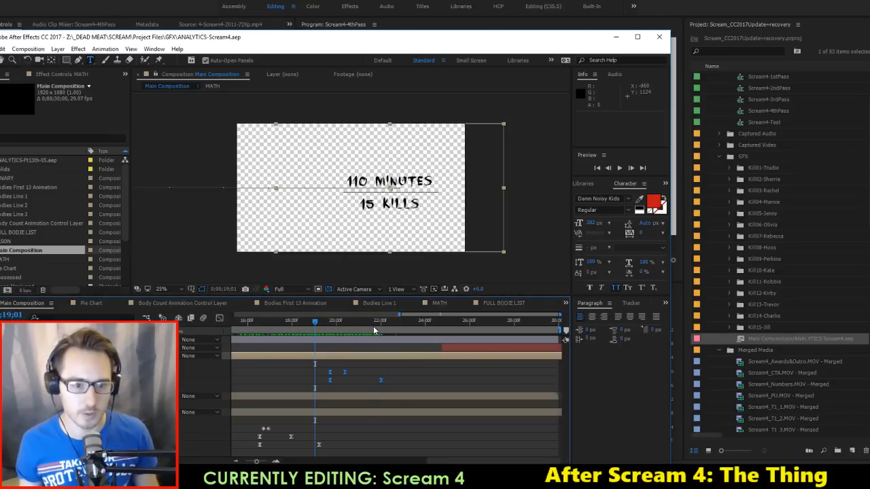
left_click_drag(373, 326, 340, 329)
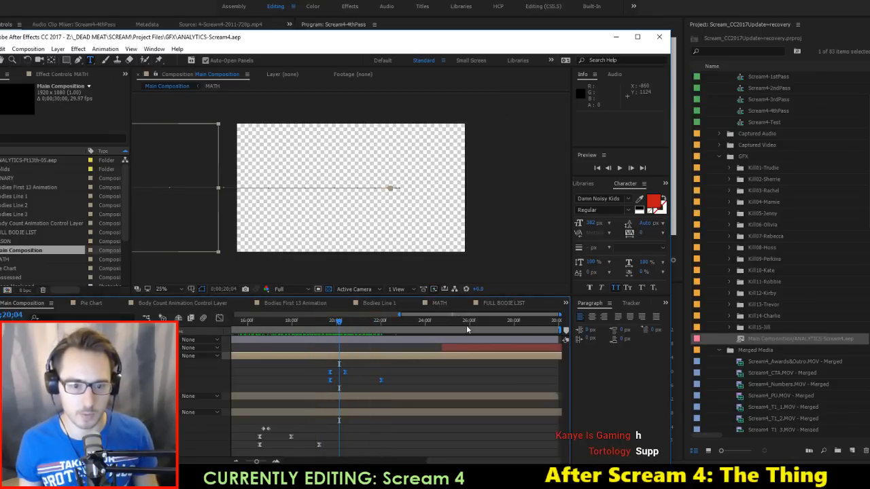
left_click_drag(463, 350, 439, 350)
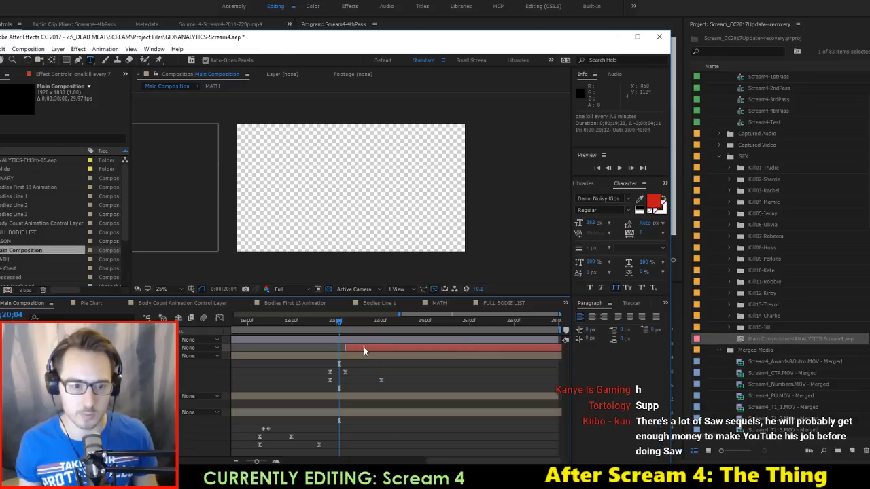
left_click_drag(358, 348, 349, 351)
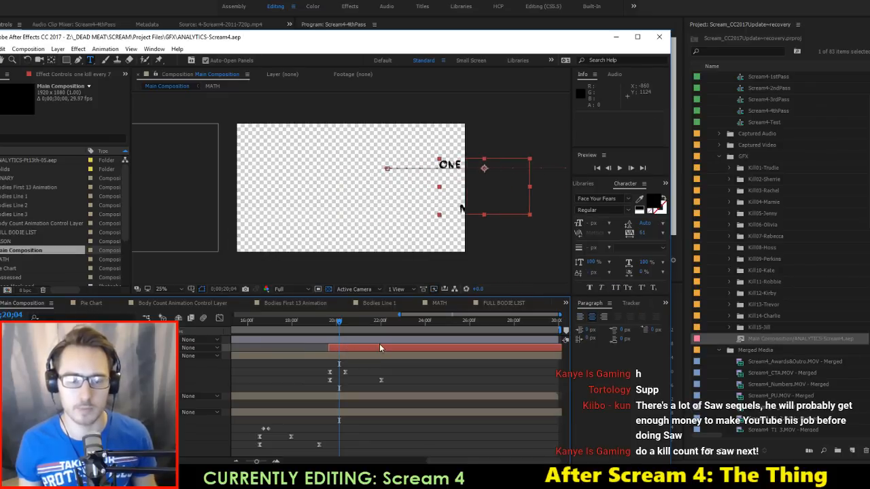
Step: In Premiere Pro, play from about 00:15:58 to 00:16:02 to check the entrance of the "one kill every 7.5 minutes" text
key("alt+Tab")
mouse_move(499, 313)
left_mouse_down()
mouse_move(557, 320)
mouse_move(509, 321)
left_mouse_up()
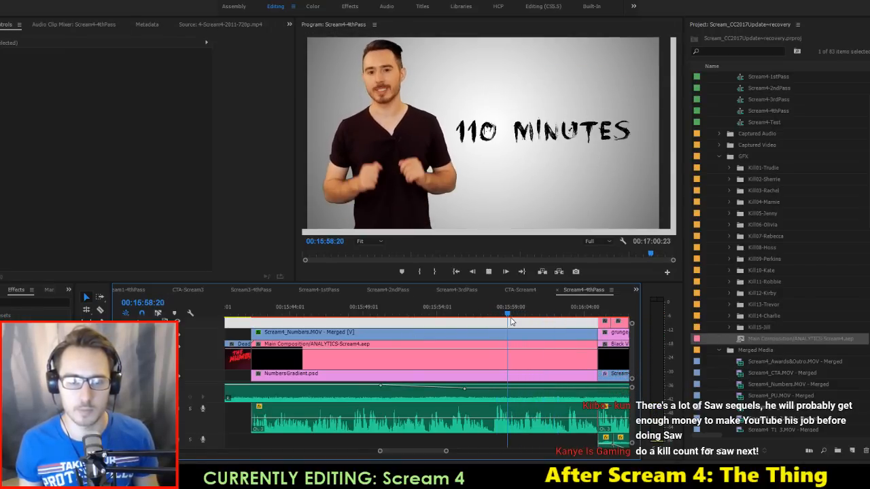
key("space")
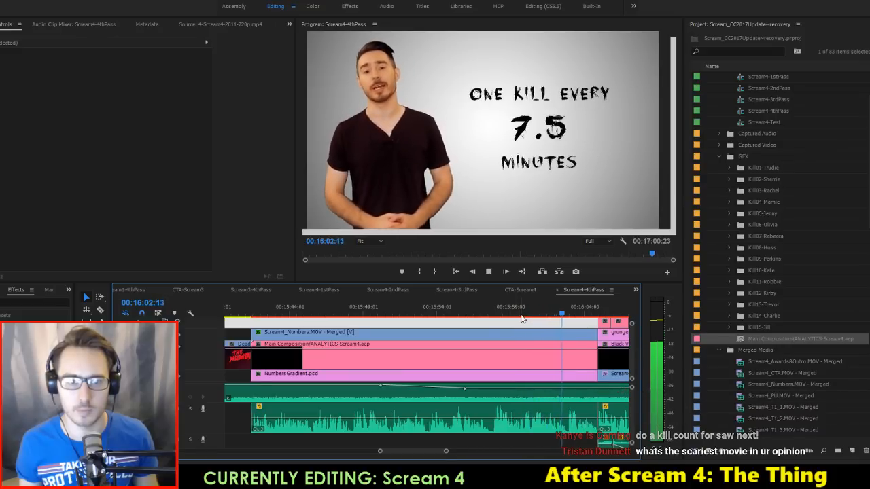
key("space")
Step: In Calculator, divide the 110 minutes by the 15 kills to work out the kill rate
left_click(649, 479)
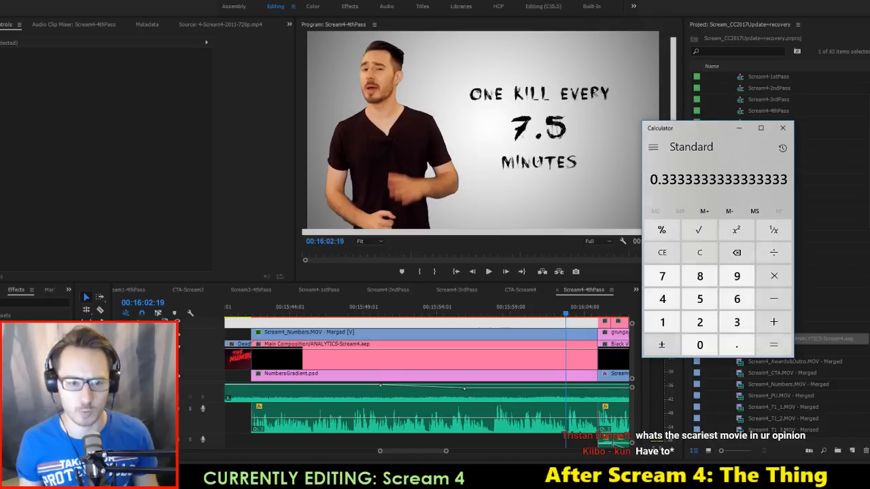
type("110/1")
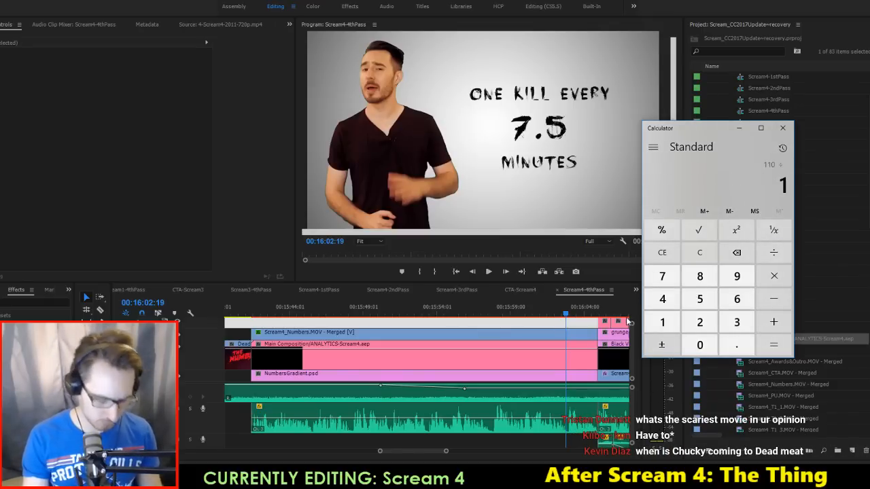
key("Return")
Step: Return to Premiere Pro and replay the math section from about 00:15:59 through 00:16:03 to hear the spoken kill rate
left_click(629, 322)
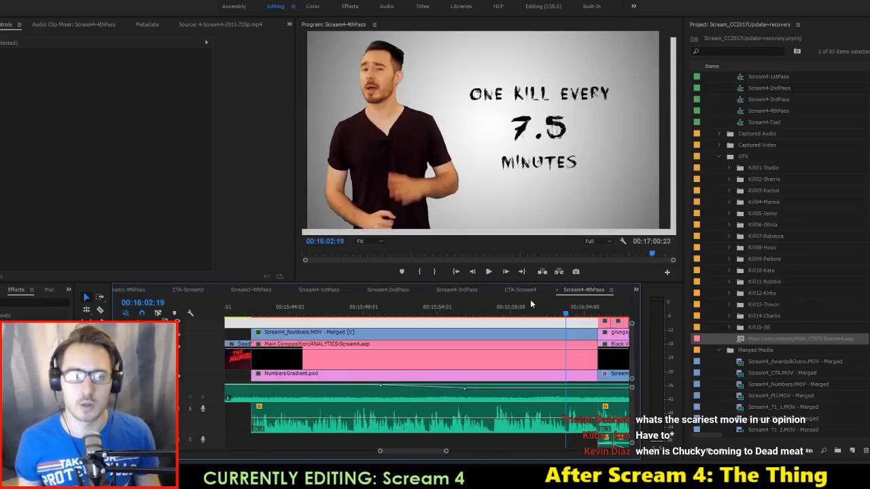
left_click(507, 307)
key("space")
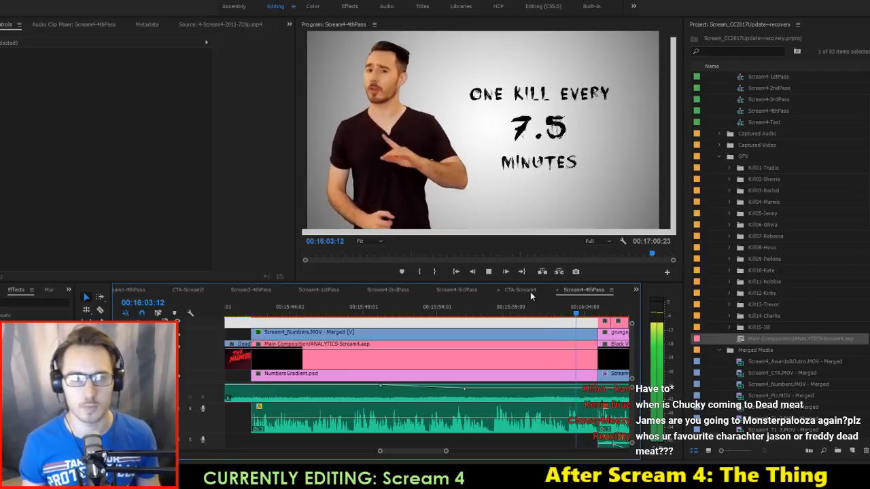
Step: In After Effects, change the number in the "one kill every" text to 7.3, and save both the After Effects and Premiere Pro projects
key("space")
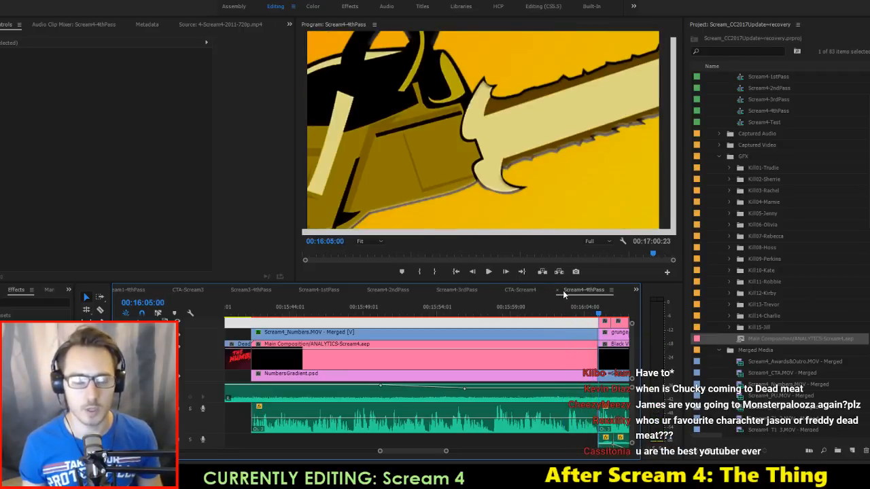
key("alt+Tab")
key("alt+Tab")
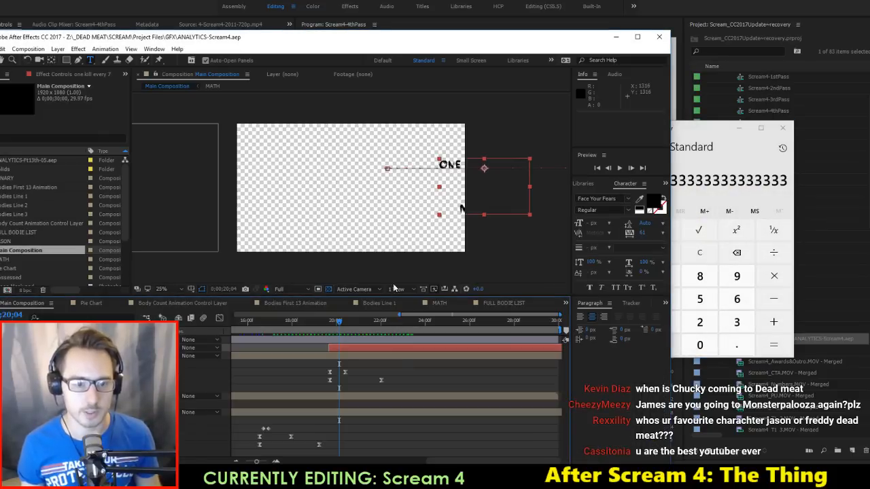
left_click_drag(340, 322, 382, 327)
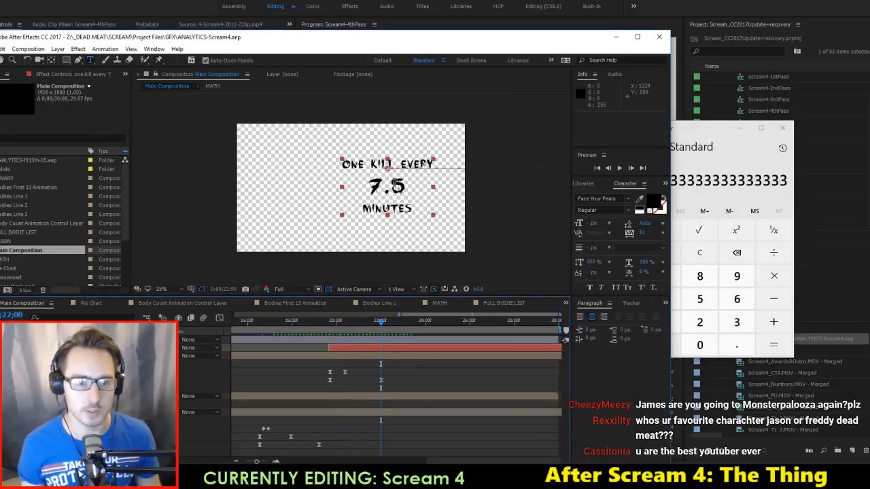
left_click_drag(386, 183, 402, 184)
key("ctrl+s")
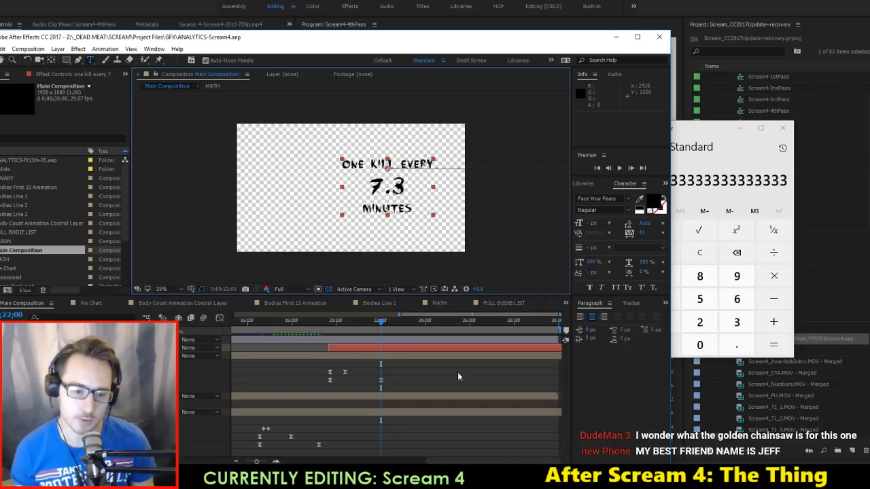
key("alt+Tab")
key("ctrl+s")
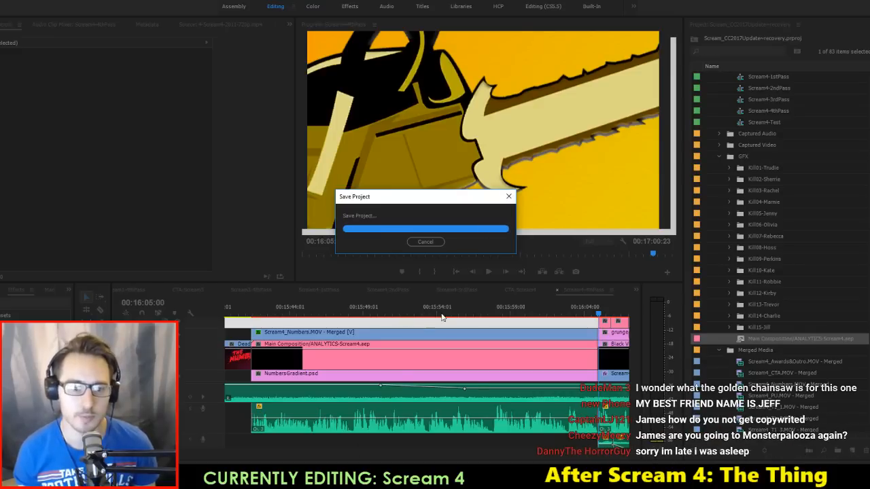
Step: Play the numbers section from its start at 00:15:41:11 through the kill rate text to check the updated animation against the narration
left_click_drag(430, 317, 355, 318)
key("Up")
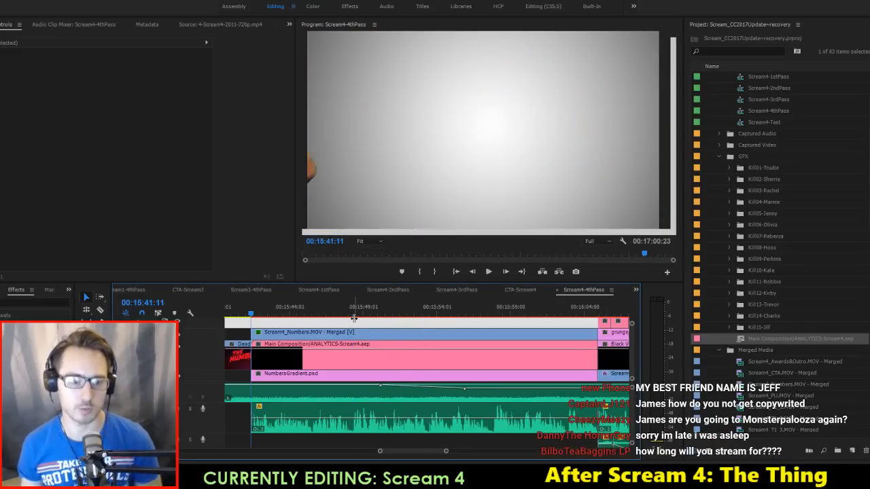
key("space")
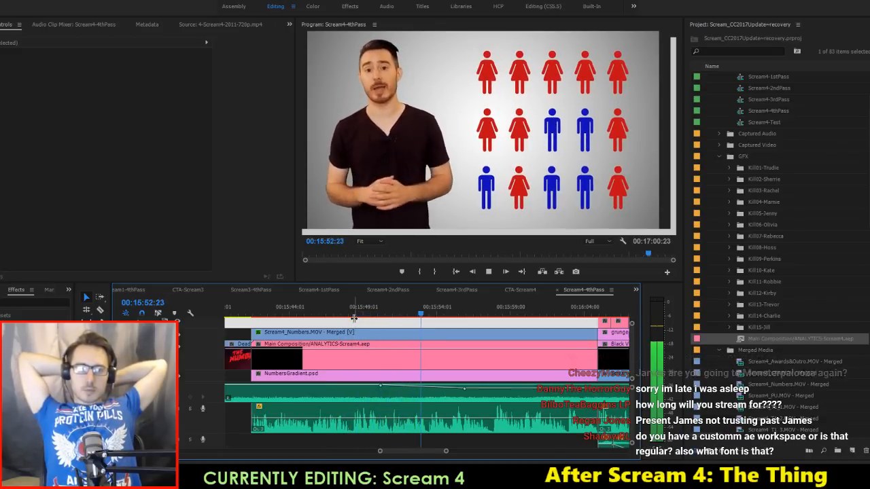
key("space")
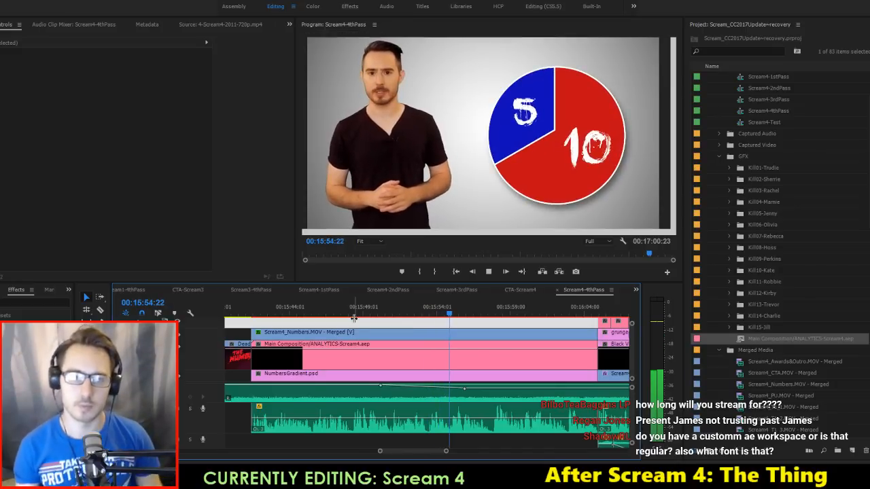
left_click_drag(406, 314, 380, 309)
key("space")
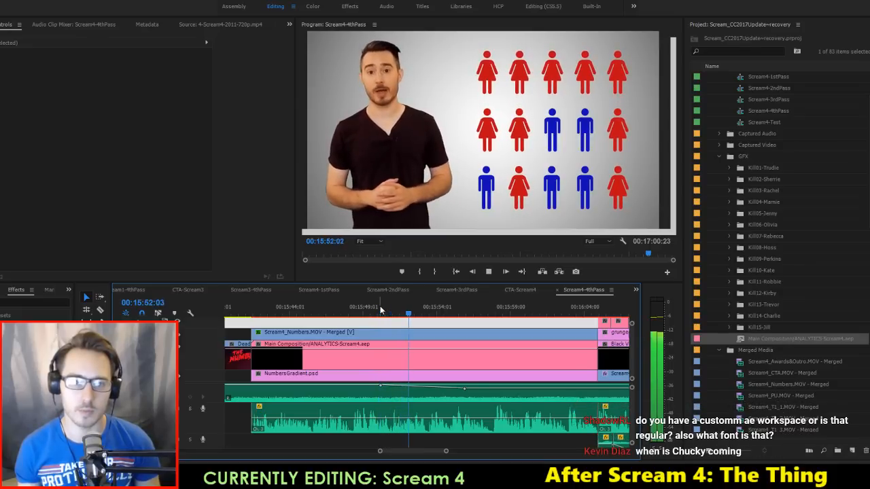
left_click_drag(380, 308, 302, 312)
key("space")
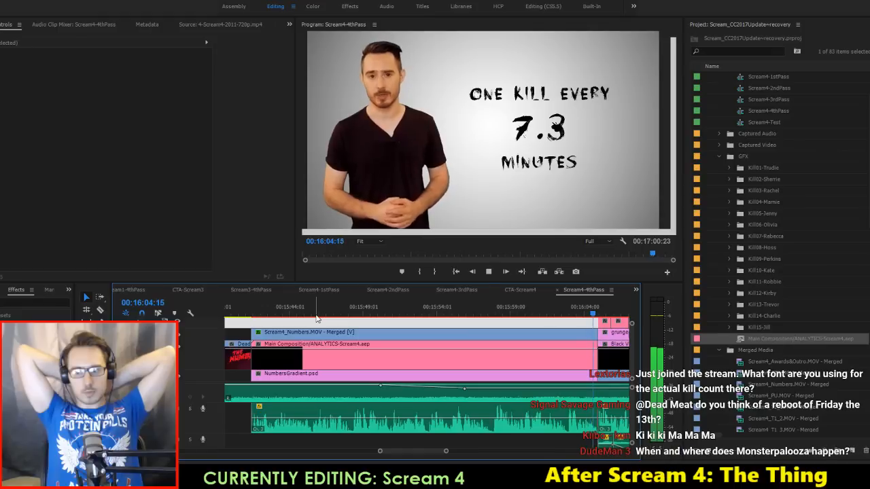
key("space")
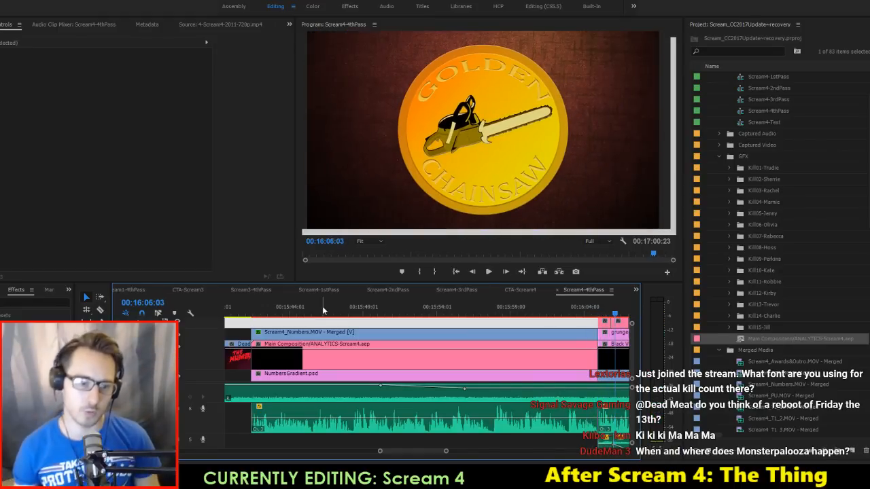
Step: Save the project and copy the group of short sound effect clips at the start of the numbers section in Scream3-4thPass
key("ctrl+s")
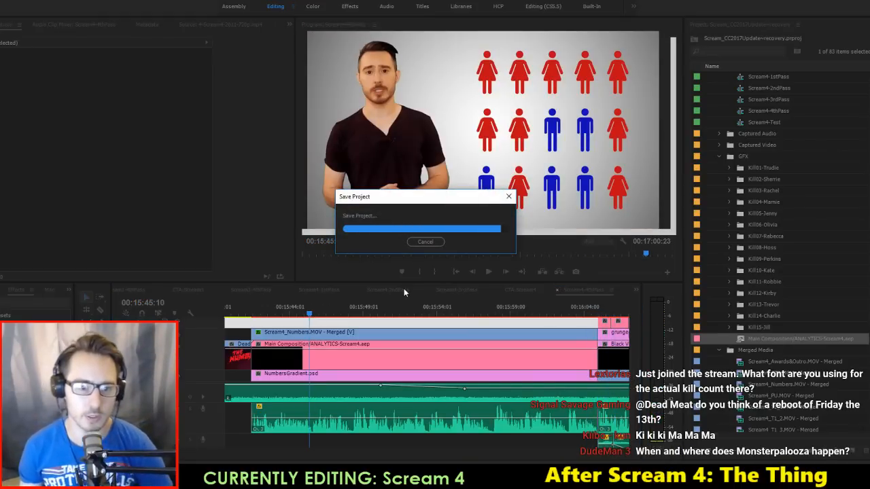
left_click(251, 290)
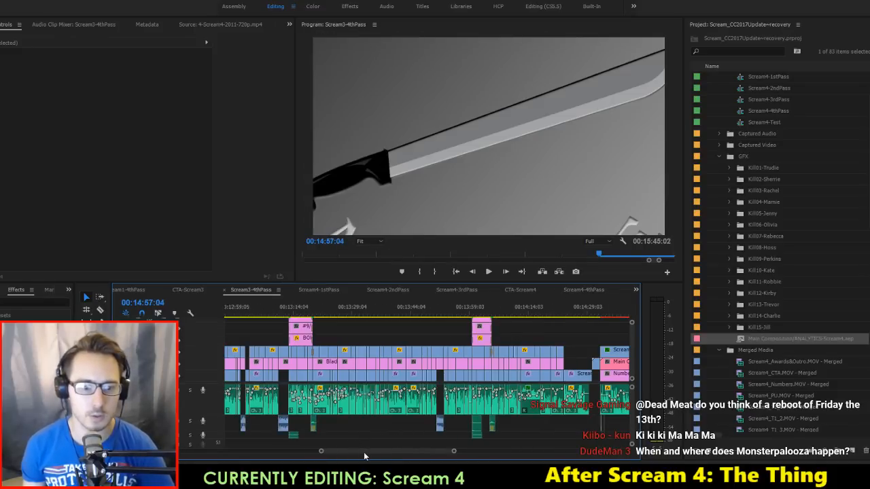
mouse_move(364, 452)
left_mouse_down()
mouse_move(434, 451)
mouse_move(378, 450)
left_mouse_up()
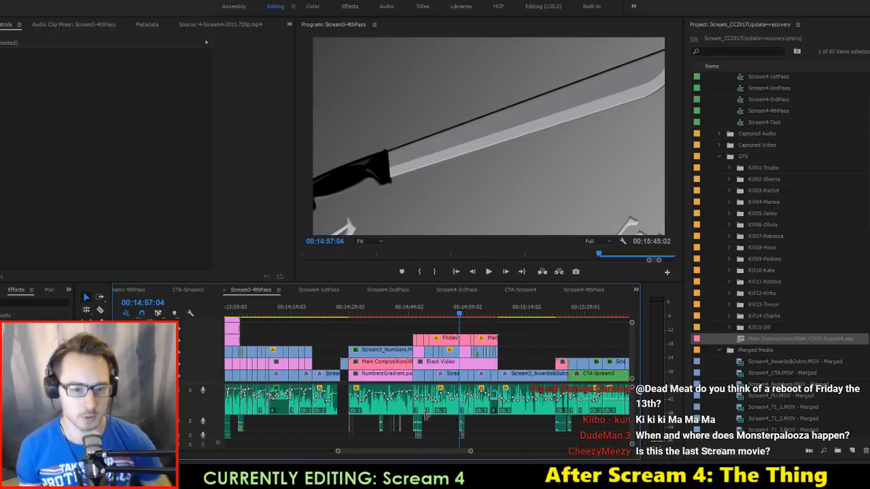
scroll(372, 399, "up", 5)
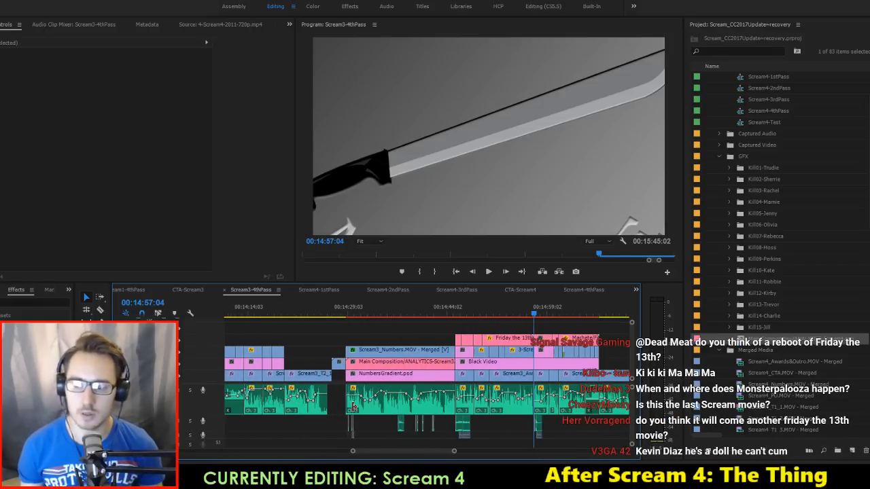
scroll(370, 400, "up", 3)
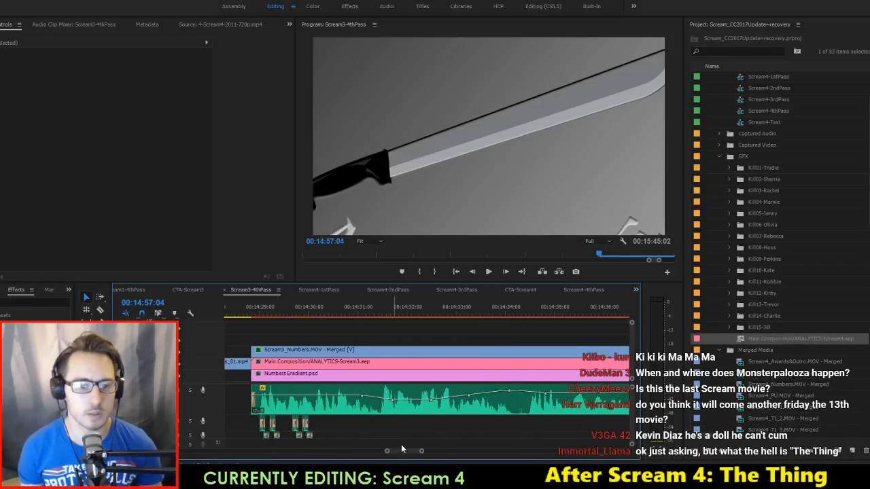
left_click_drag(401, 450, 402, 458)
scroll(409, 421, "down", 3)
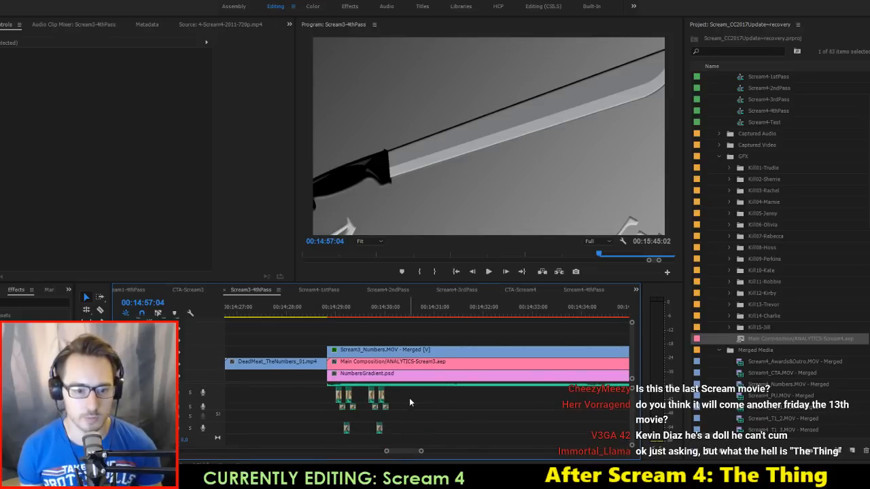
left_click_drag(408, 396, 334, 440)
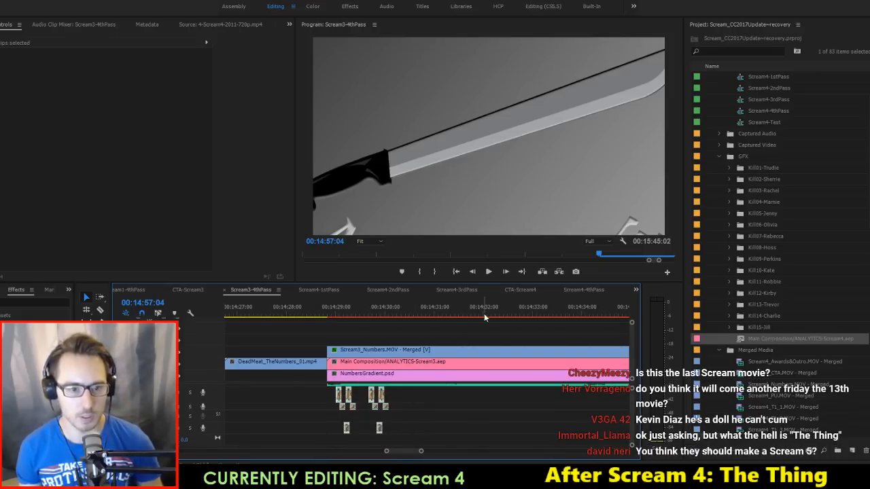
Step: Paste the copied sound effects into Scream4-4thPass at 00:15:41:18, where the first female figure pops in
left_click(585, 290)
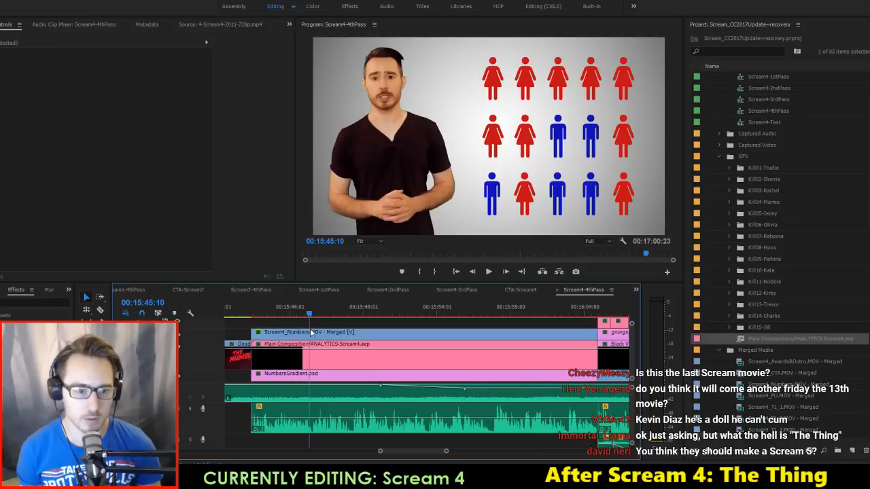
left_click_drag(266, 310, 257, 313)
key("Right")
key("Right")
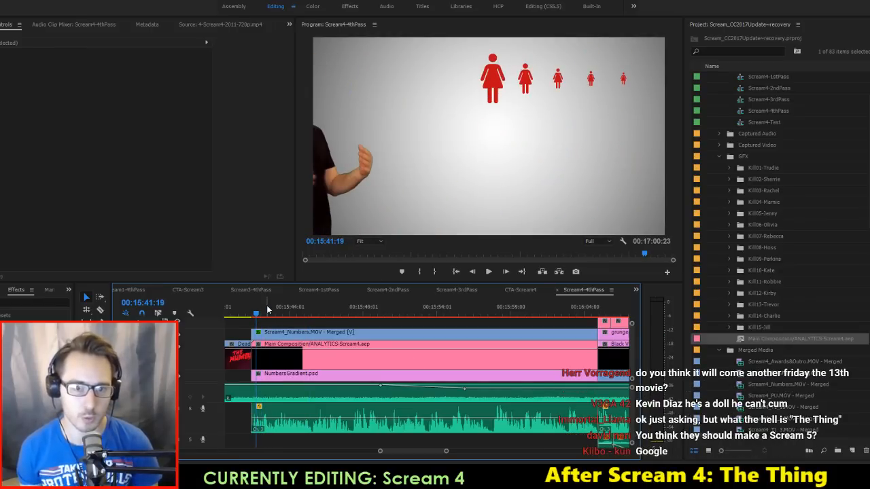
key("Left")
key("Left")
key("Left")
key("Right")
key("Right")
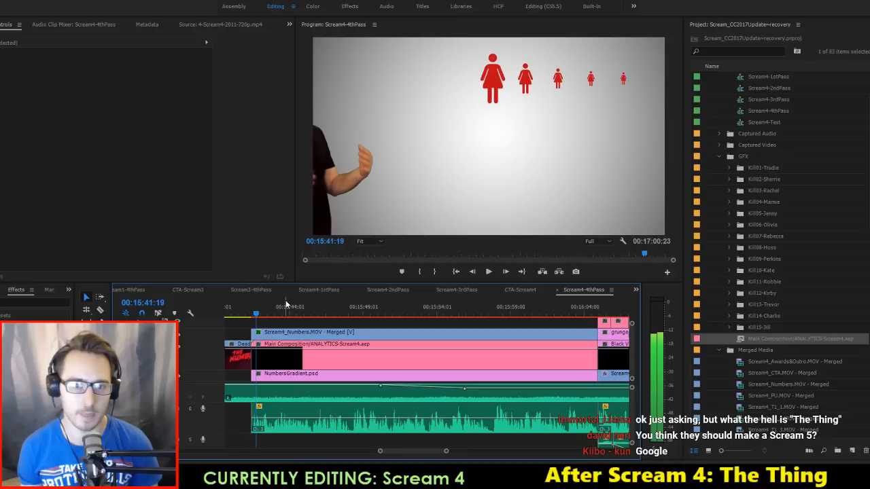
key("Left")
key("space")
Step: Examine the pasted sound effect clips and their gaps against the appearing body count figures, from 00:15:41:20 to 00:15:42:06
scroll(279, 445, "up", 1)
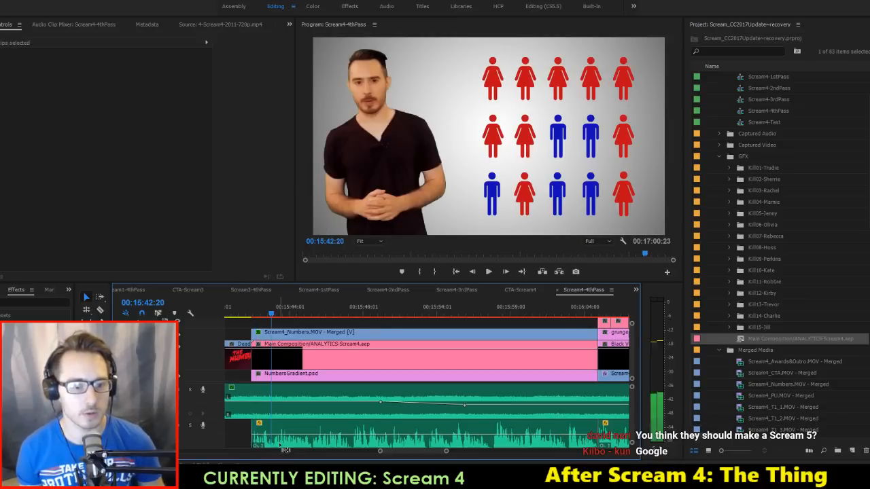
scroll(313, 426, "down", 3)
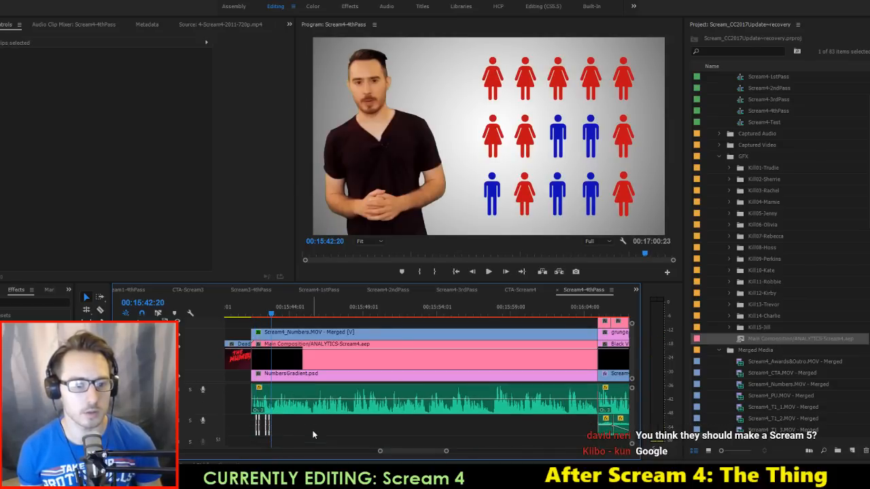
scroll(248, 418, "down", 2)
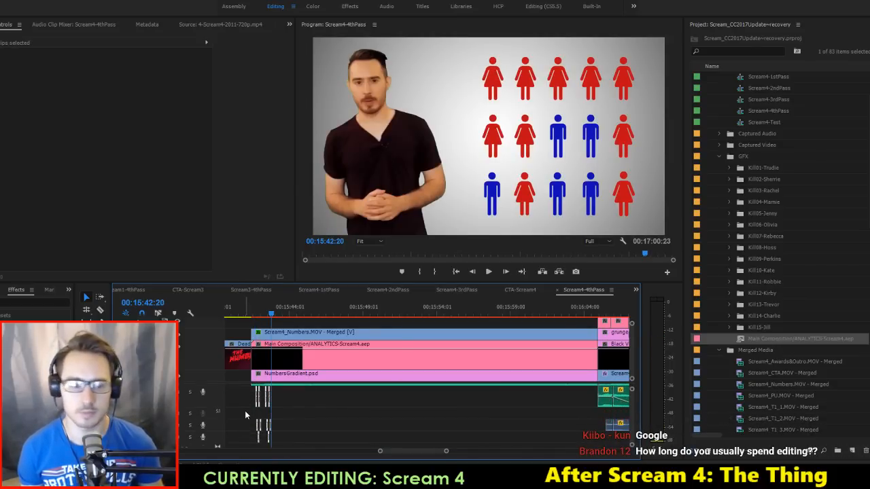
scroll(247, 411, "up", 2)
scroll(249, 416, "up", 3)
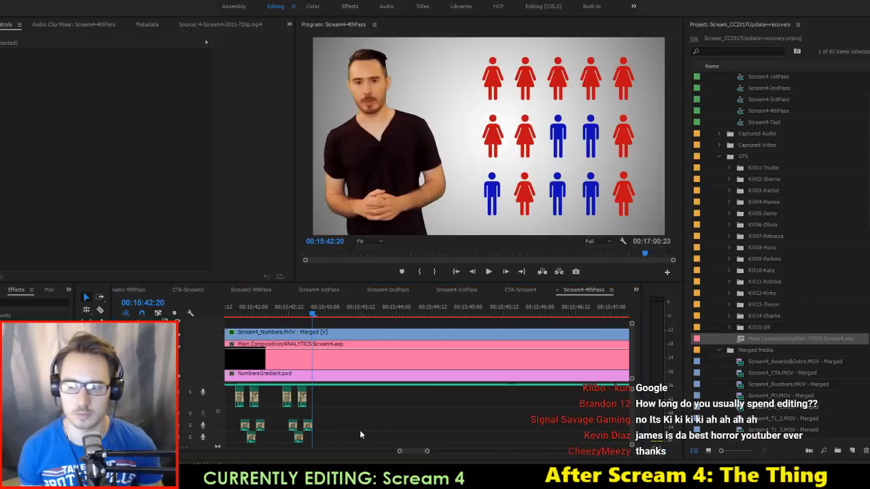
scroll(324, 426, "up", 3)
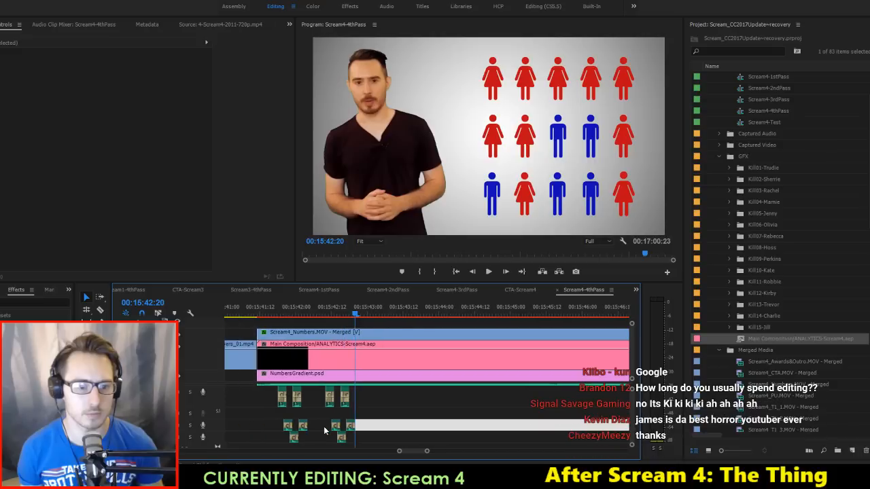
left_click(289, 310)
left_click_drag(295, 312, 308, 313)
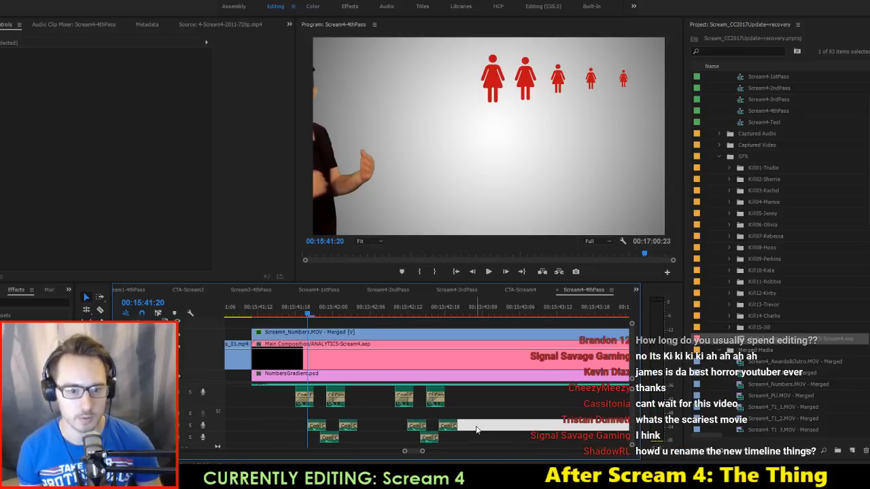
scroll(475, 426, "down", 2)
scroll(476, 426, "up", 3)
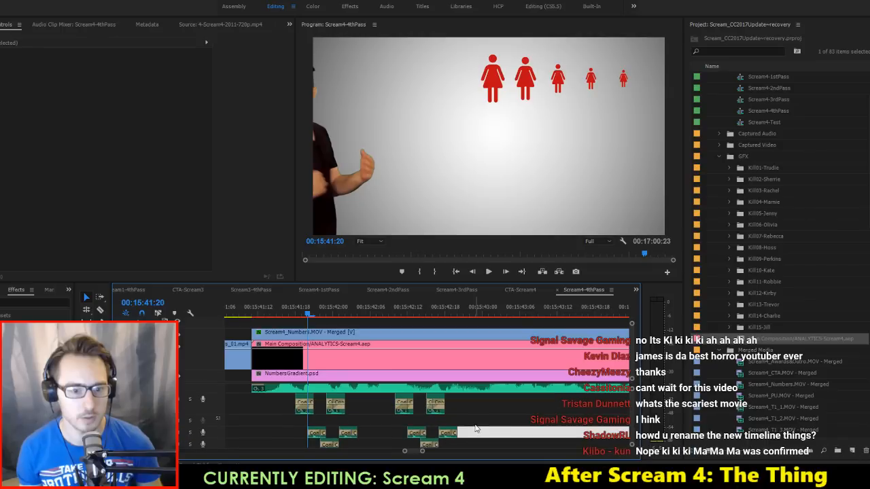
left_click(368, 411)
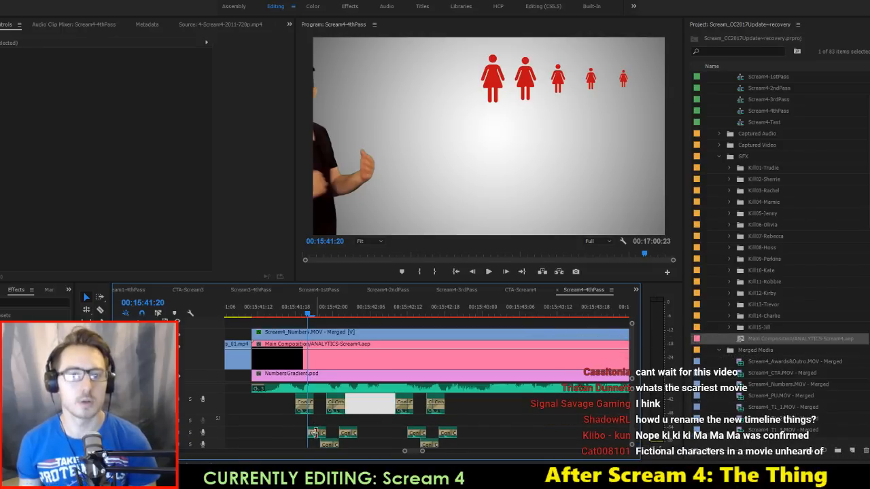
key("space")
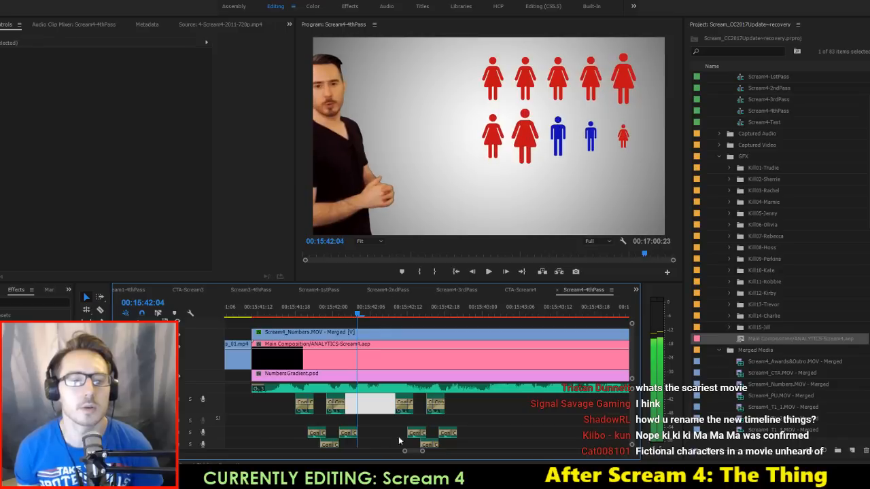
key("Right")
key("Right")
Step: Duplicate the second group of sound effect clips into the gap after the first group, starting at about 00:15:42:02, and play the result
left_click_drag(468, 409, 397, 446)
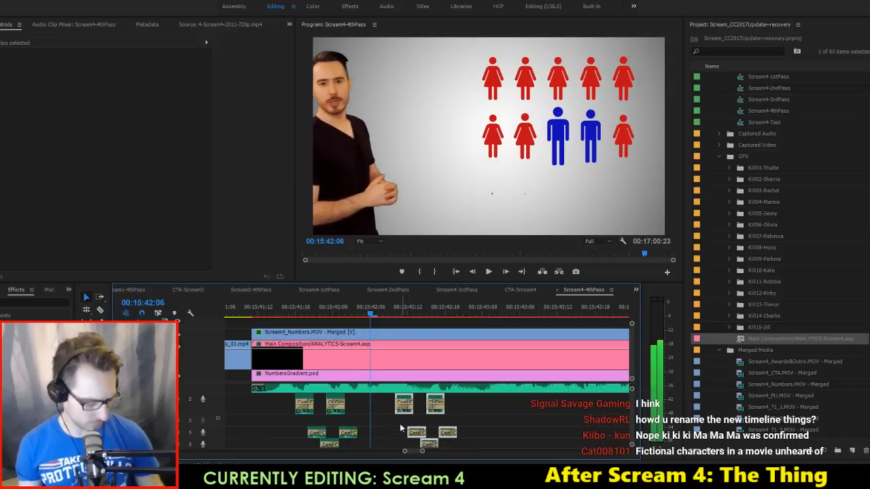
left_click_drag(405, 416, 357, 416)
key("space")
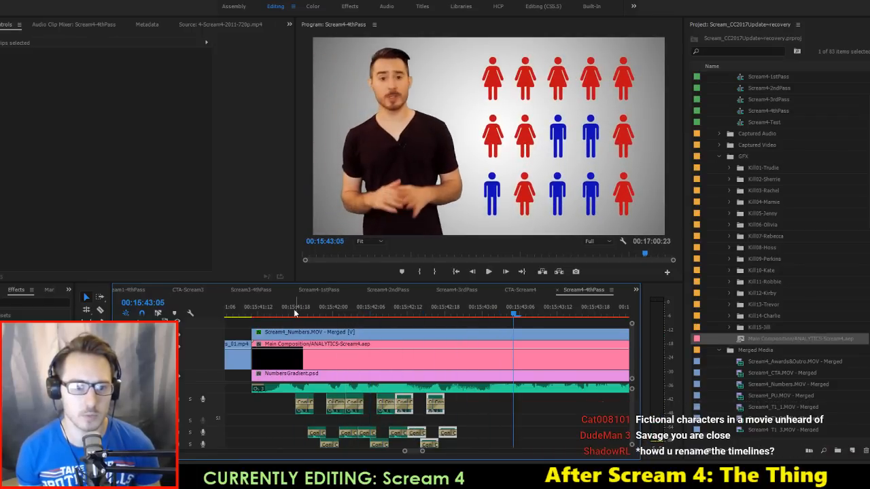
Step: Play back the body count figures with their sound effects from 00:15:41:18 to 00:15:43:03 and save the project
left_click(295, 309)
scroll(258, 417, "up", 2)
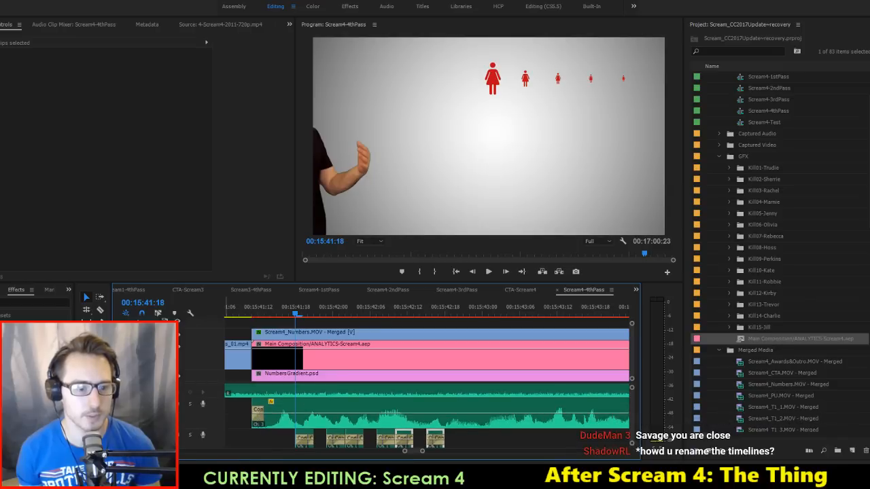
scroll(222, 414, "down", 2)
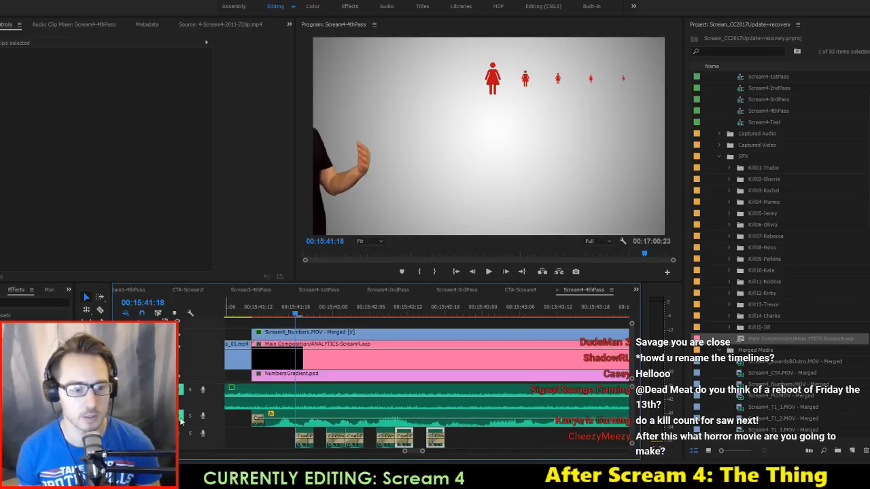
scroll(302, 447, "down", 1)
key("space")
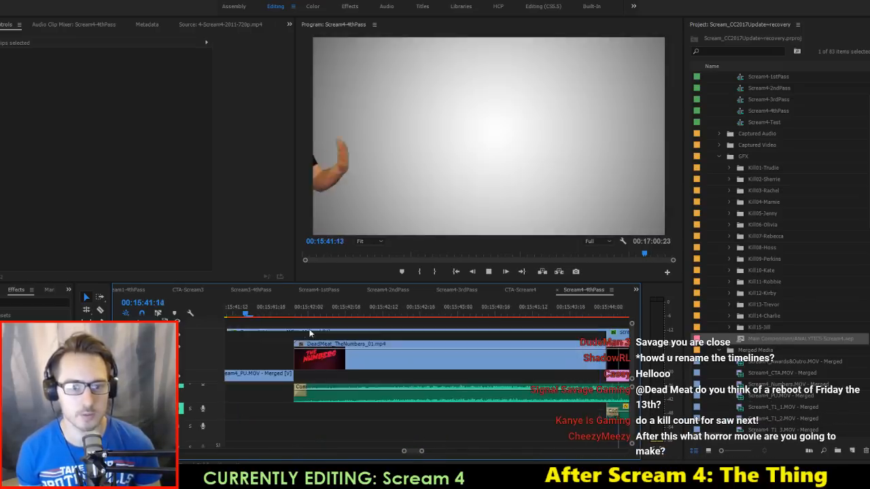
key("space")
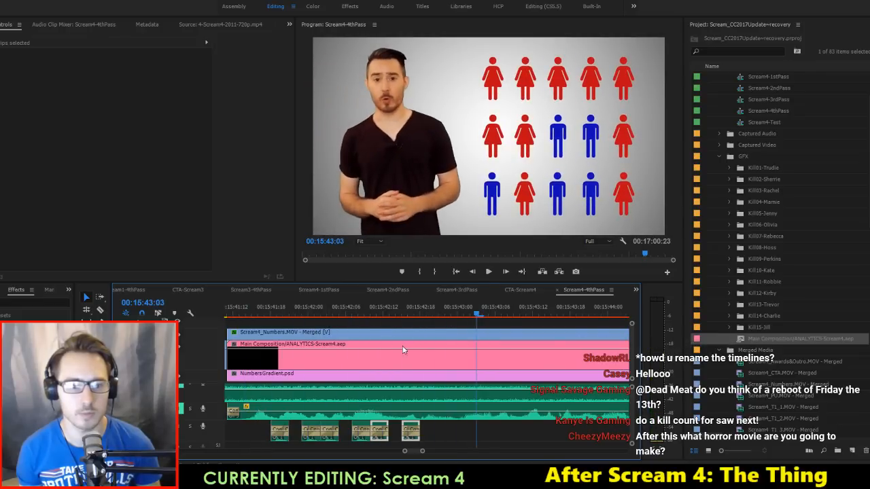
scroll(404, 350, "up", 2)
left_click(341, 312)
left_click_drag(341, 311, 509, 319)
key("ctrl+s")
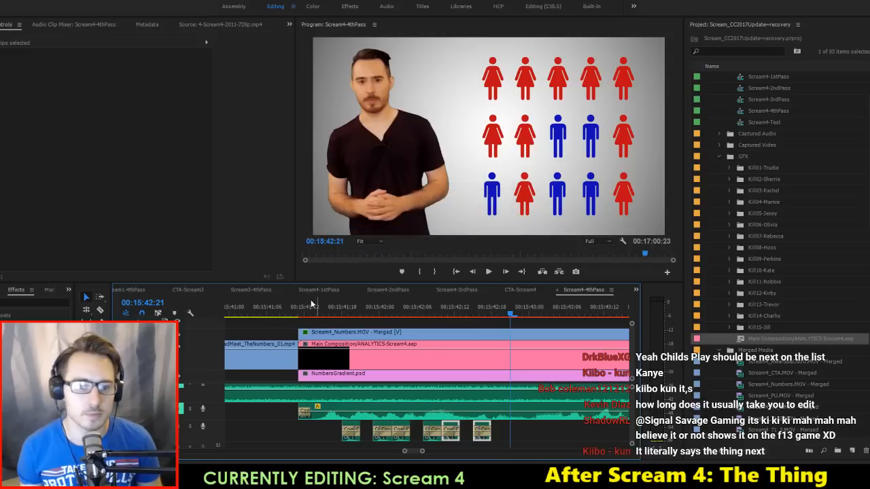
key("space")
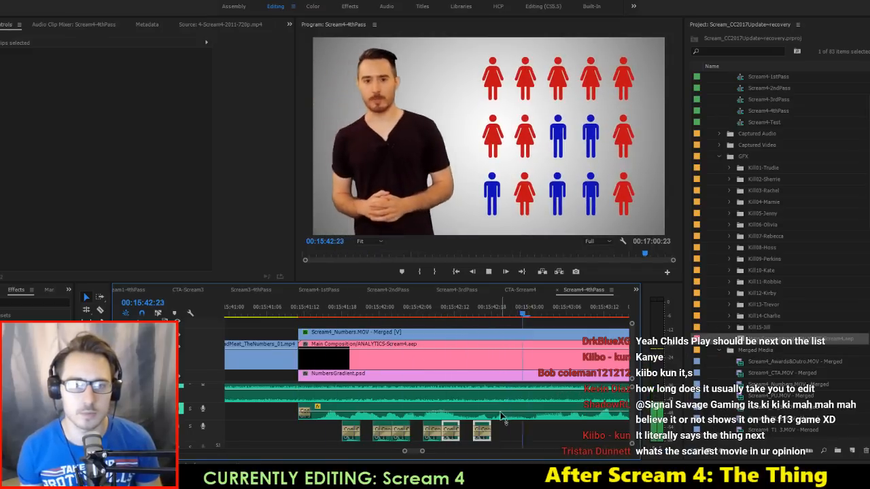
key("space")
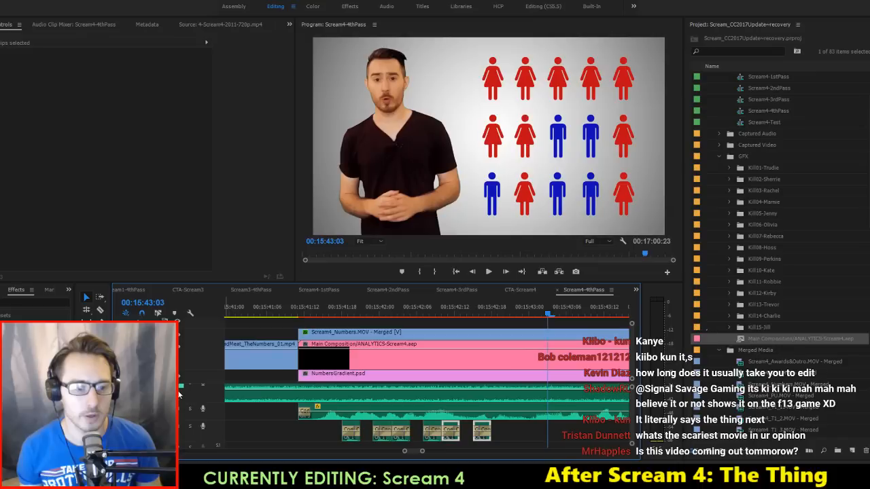
Step: Set the horizontal position of the Scream4_Numbers.MOV clip to 337, save the project, and play on to 00:15:53:07
scroll(554, 418, "down", 3)
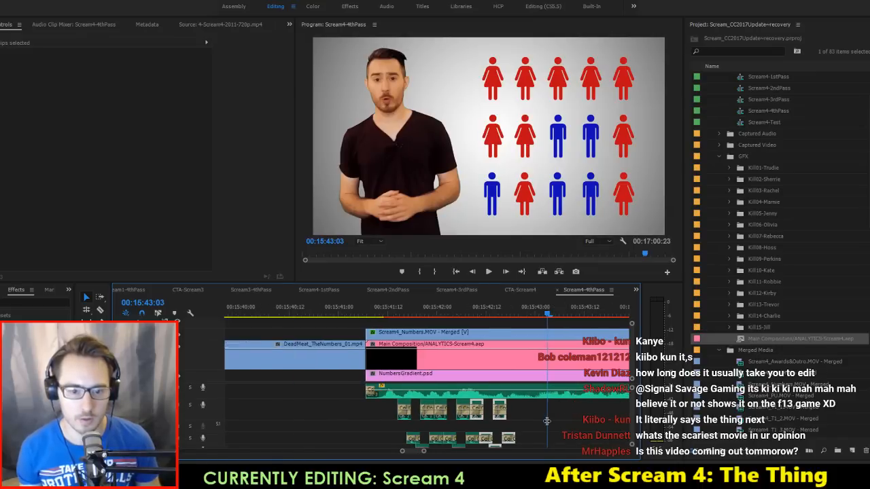
scroll(569, 422, "down", 2)
key("space")
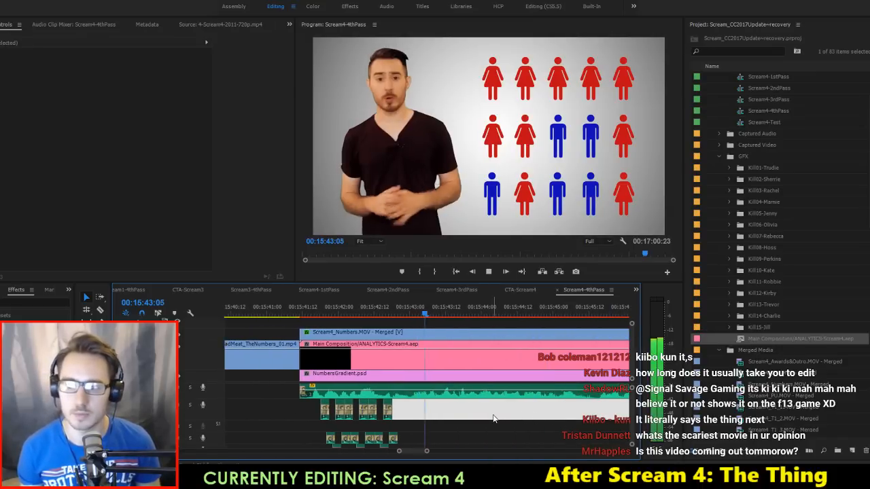
key("space")
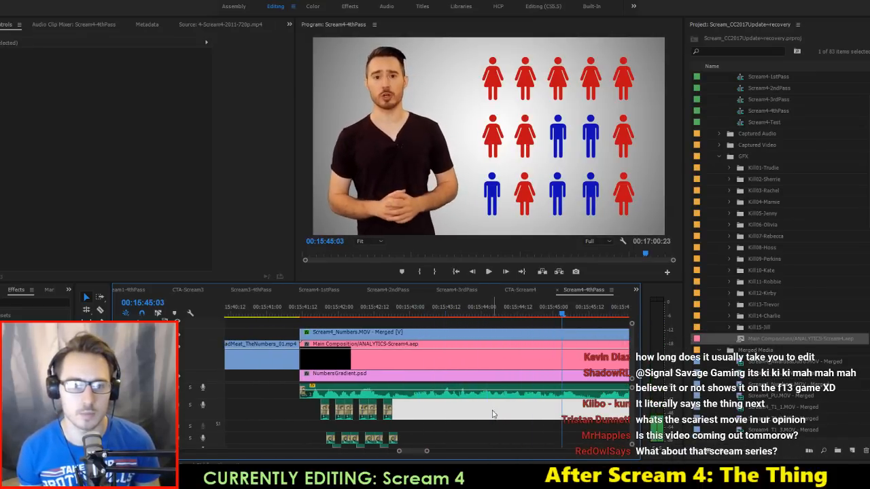
left_click(502, 337)
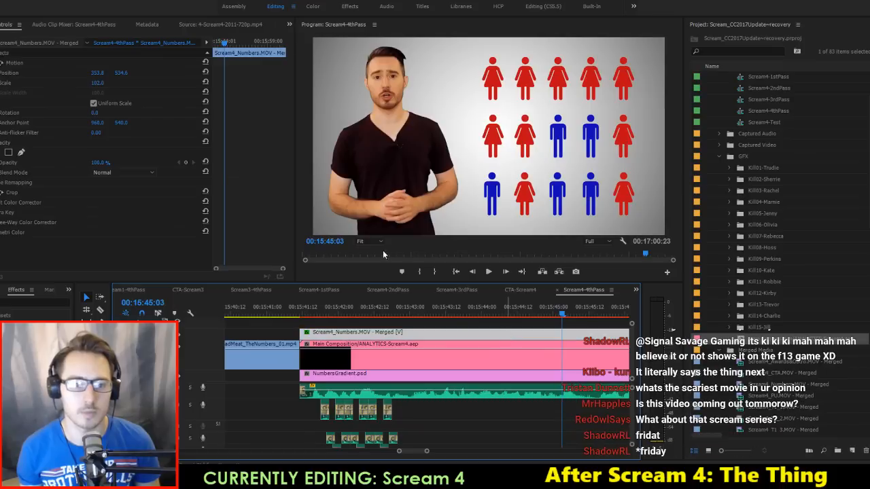
left_click(100, 81)
left_click_drag(102, 76, 96, 76)
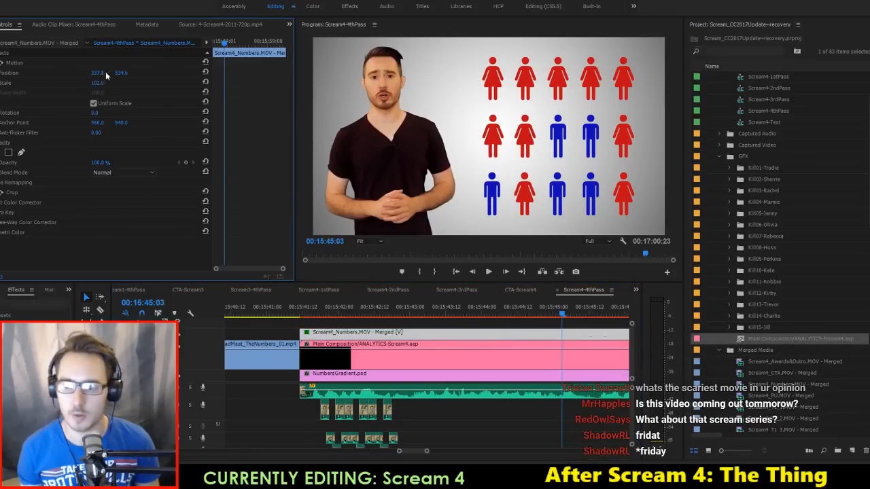
key("ctrl+s")
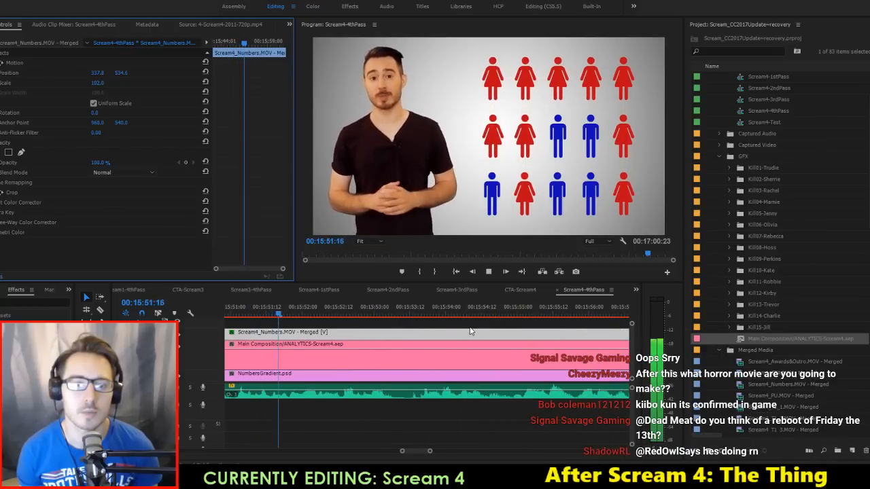
key("space")
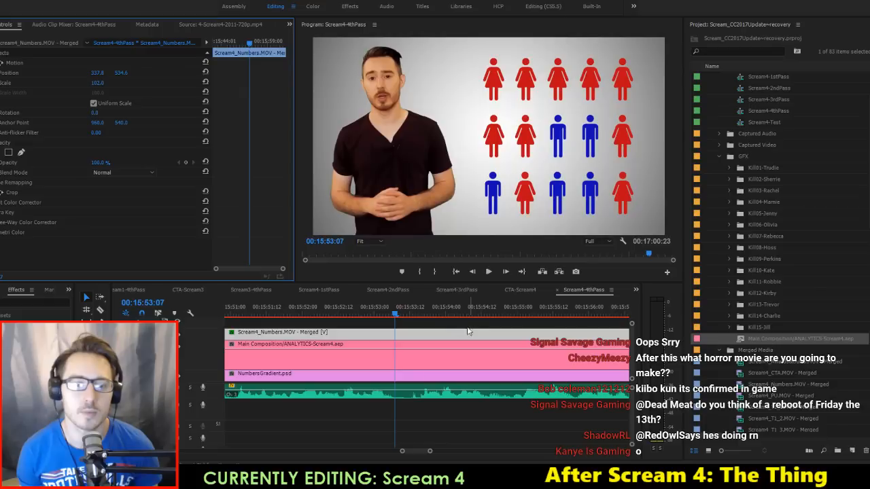
Step: Copy the remaining numbers section sound effects in Scream3-4thPass, from the pie chart's entrance up to the awards section
left_click(254, 291)
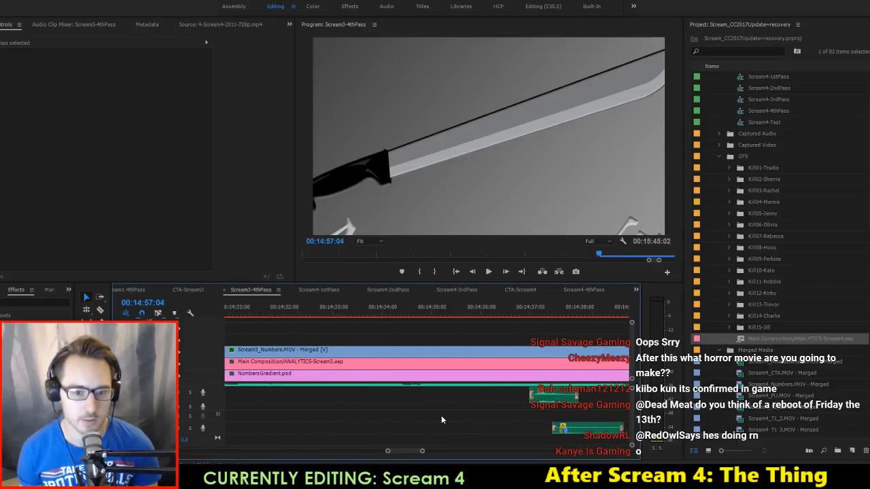
left_click(444, 316)
left_click_drag(448, 320, 499, 318)
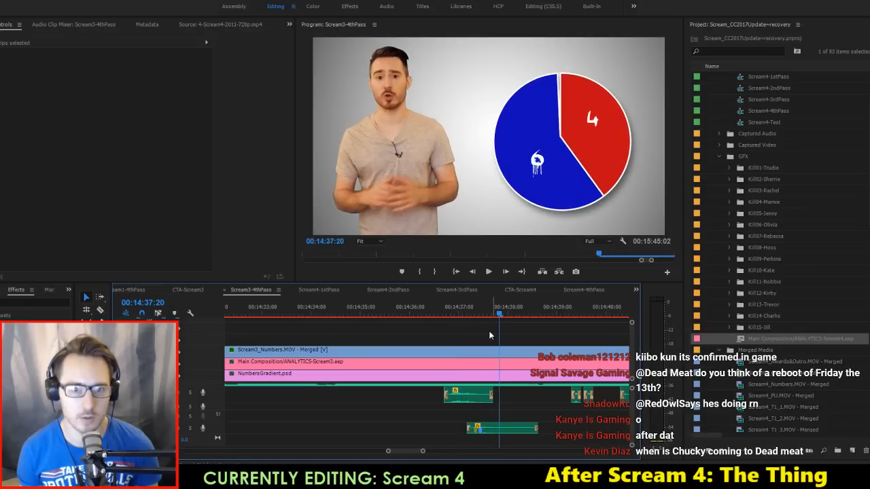
left_click(475, 434)
scroll(533, 420, "down", 2)
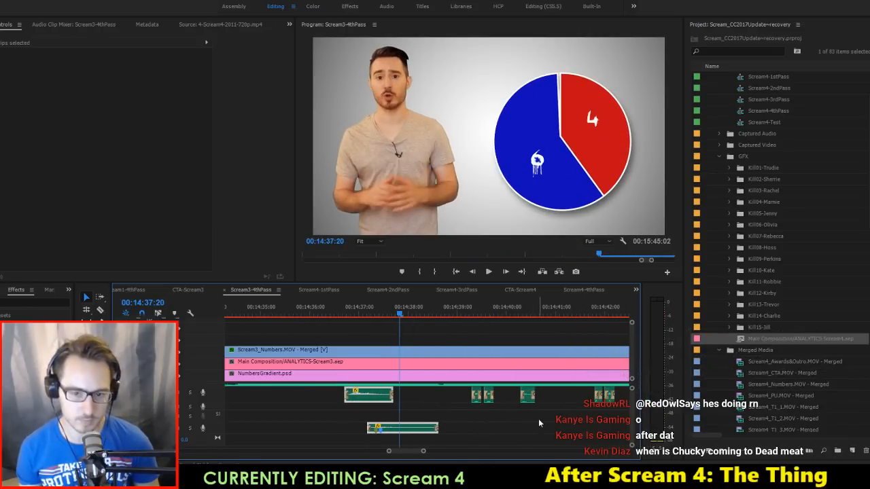
scroll(524, 417, "down", 4)
left_click(551, 422)
scroll(553, 423, "down", 2)
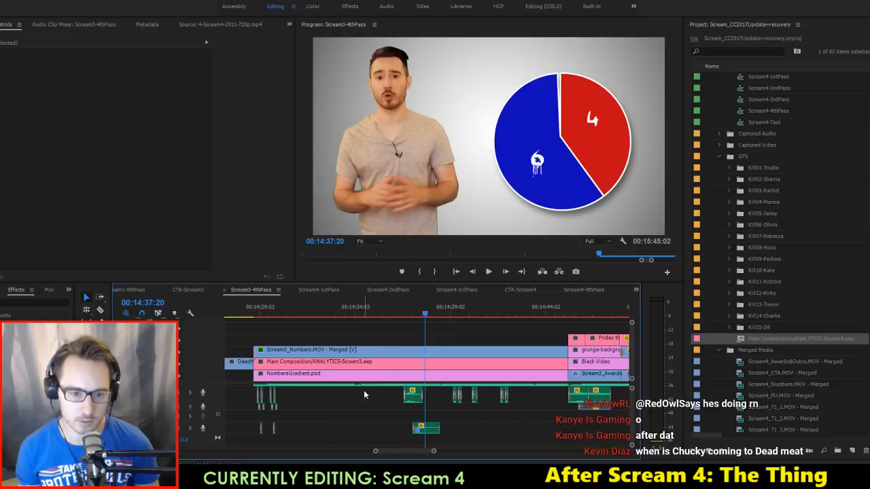
left_click_drag(367, 388, 542, 439)
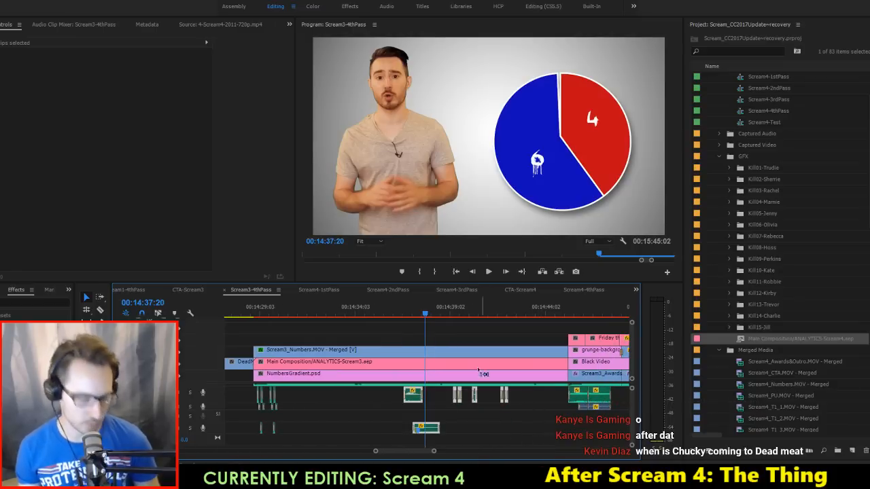
Step: Paste the copied sound effects into Scream4-4thPass at 00:15:53:10, where the figures begin to shrink, and save the project
left_click(584, 291)
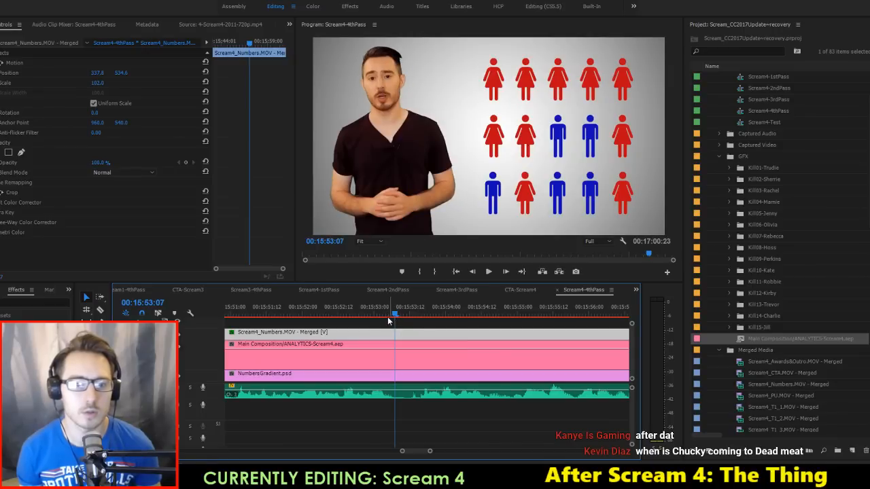
left_click_drag(388, 317, 405, 323)
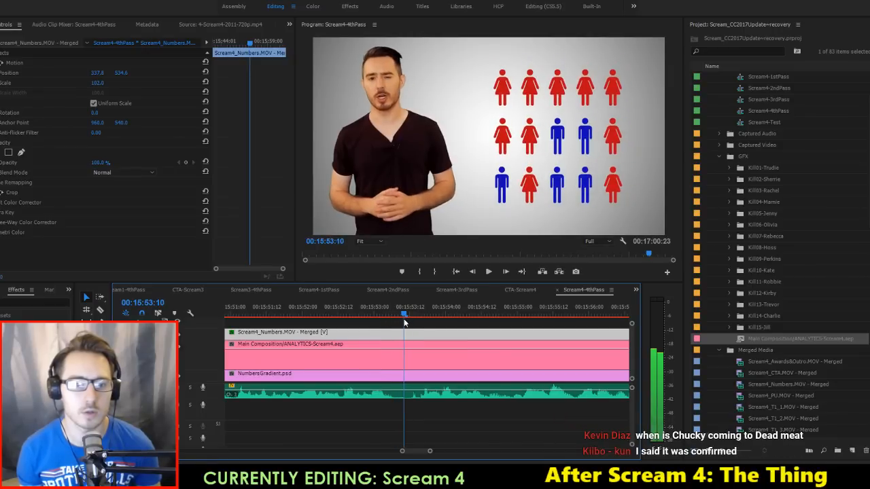
key("ctrl+v")
scroll(408, 413, "up", 4)
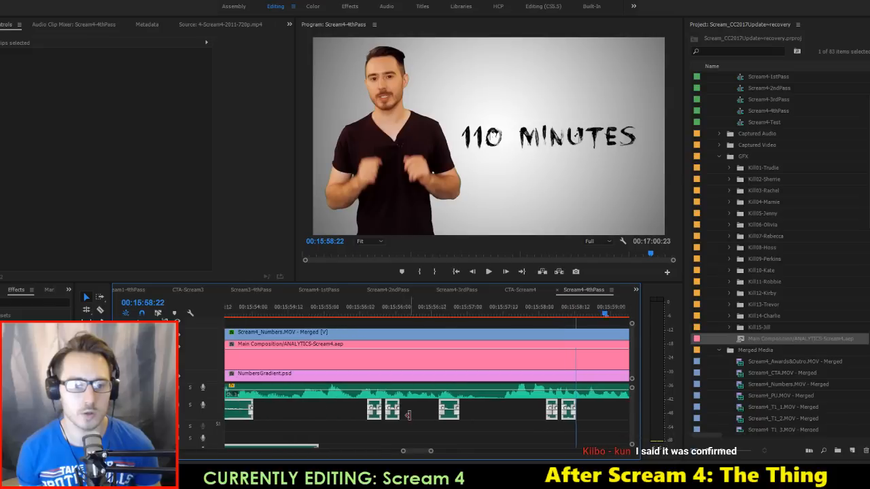
left_click(336, 308)
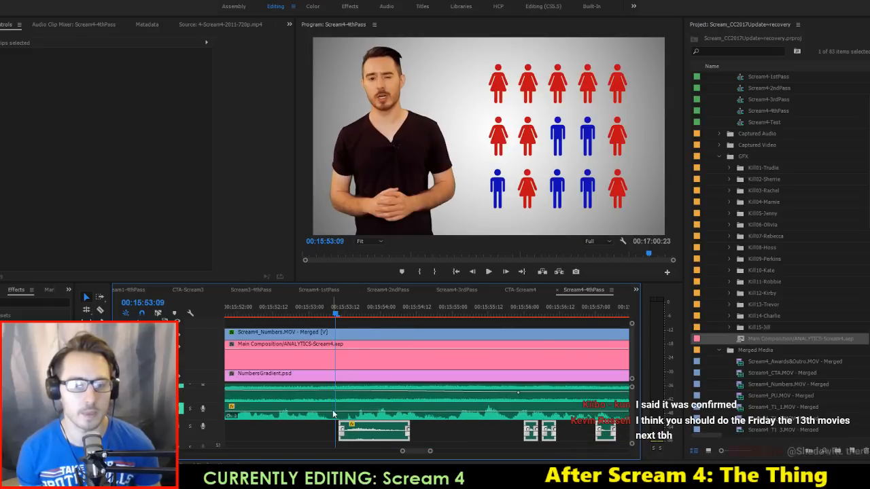
key("ctrl+minus")
key("ctrl+s")
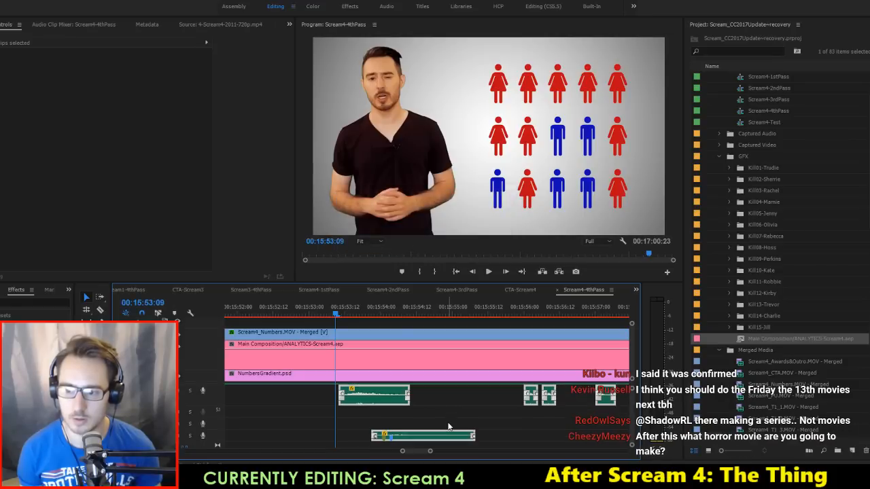
scroll(445, 416, "down", 1)
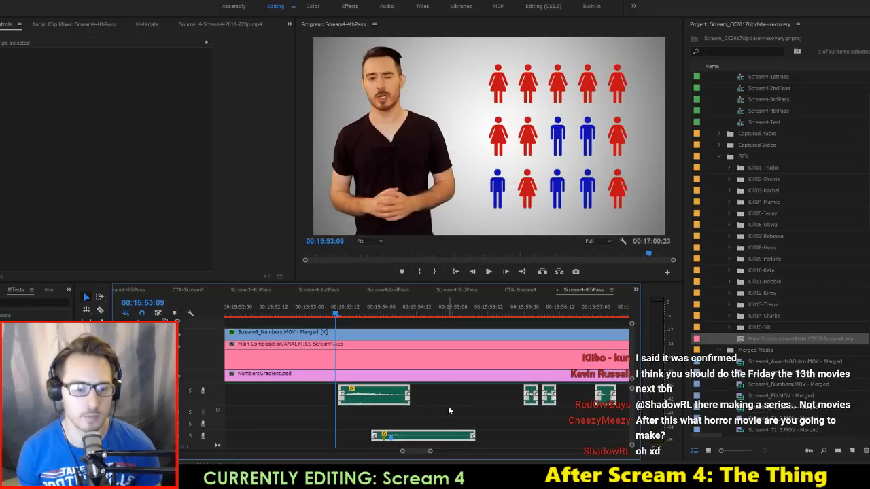
key("space")
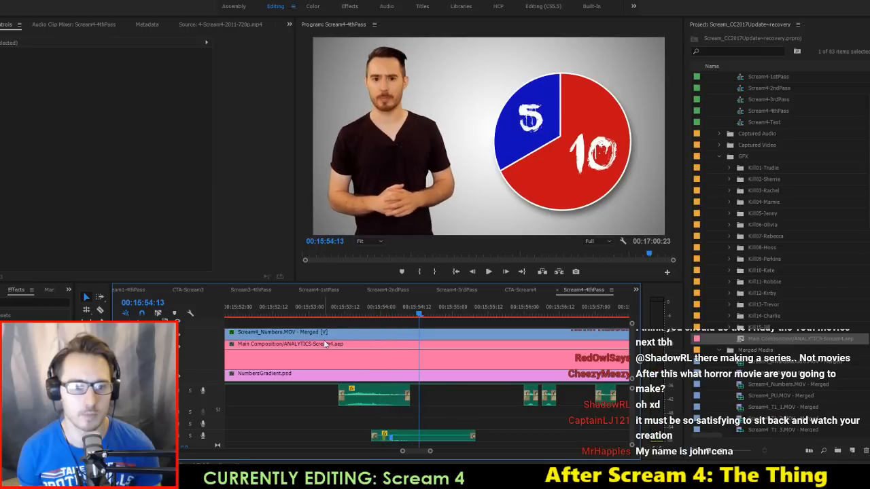
Step: Move the Fast woosh.wav clip earlier to start at 00:15:53:08, where the figures begin to shrink, and play it
mouse_move(324, 312)
left_mouse_down()
mouse_move(346, 319)
mouse_move(333, 321)
left_mouse_up()
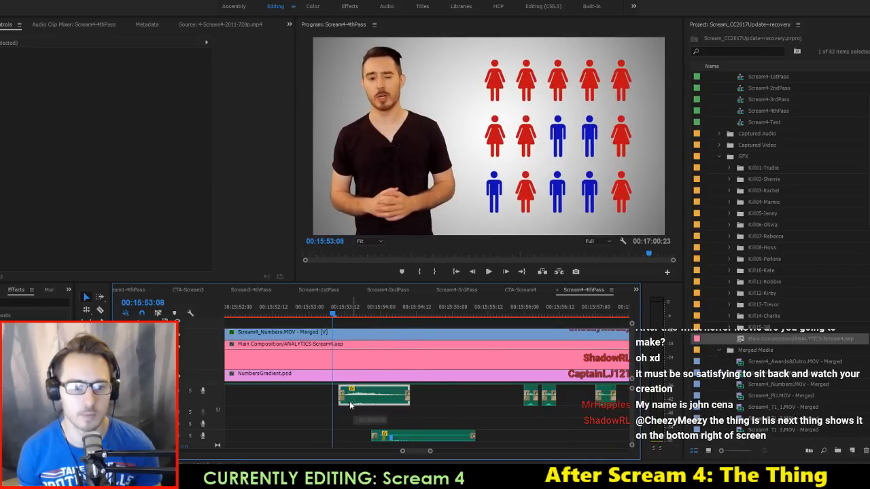
left_click_drag(353, 400, 348, 403)
key("space")
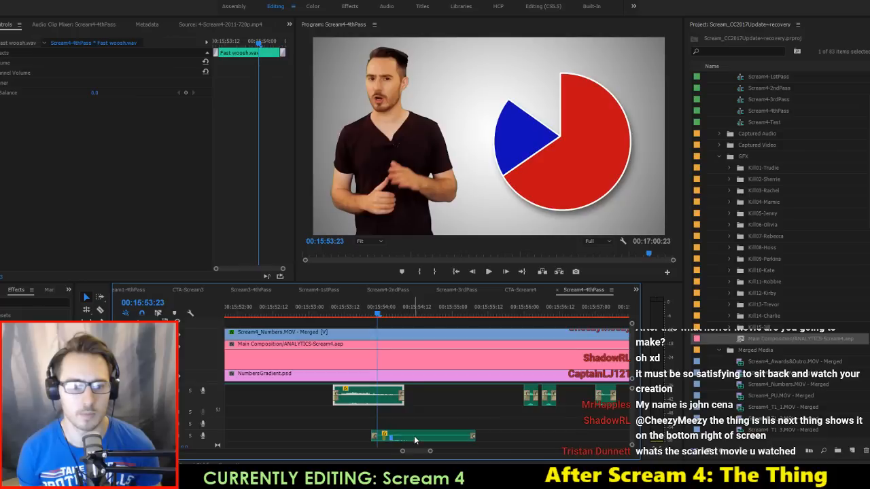
Step: Shift the 9.WOOSHES AIRY.wav clip about four frames earlier to match the pie chart's reveal, and save the project
left_click_drag(414, 436, 401, 436)
key("ctrl+s")
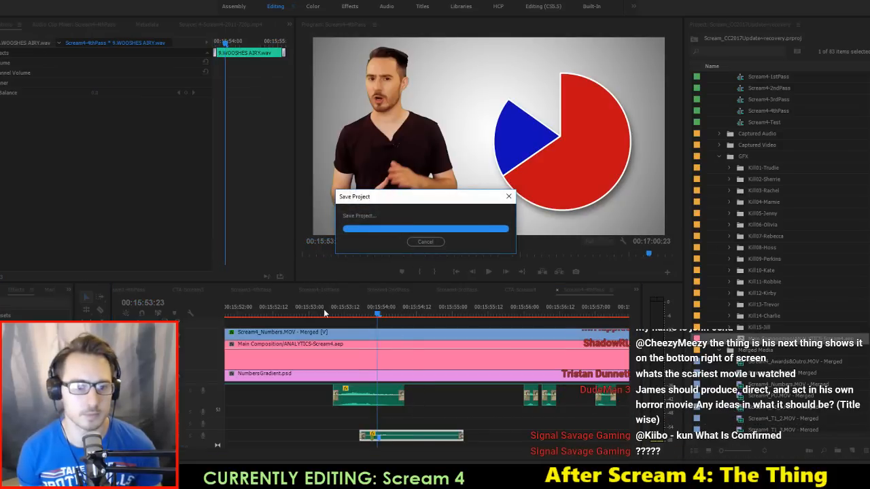
left_click(295, 313)
key("space")
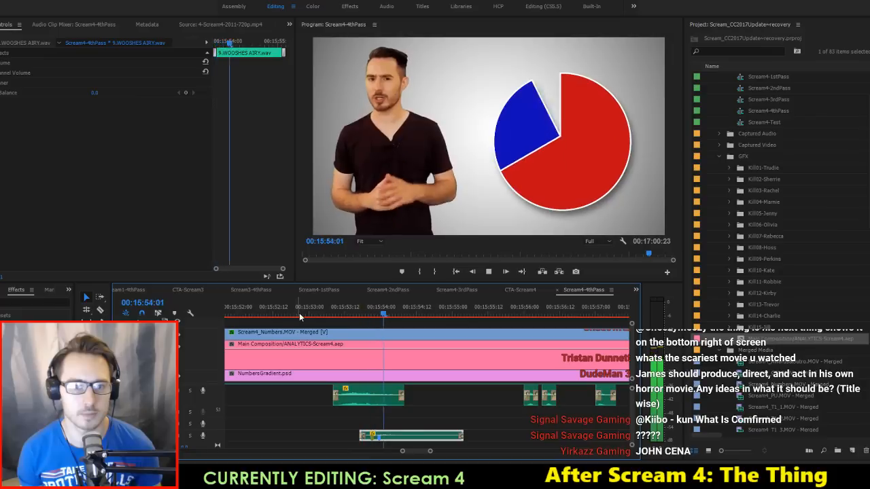
Step: Replay the transition from figures to pie chart and shift the 9.WOOSHES AIRY.wav clip about two more frames earlier
left_click_drag(373, 313, 325, 344)
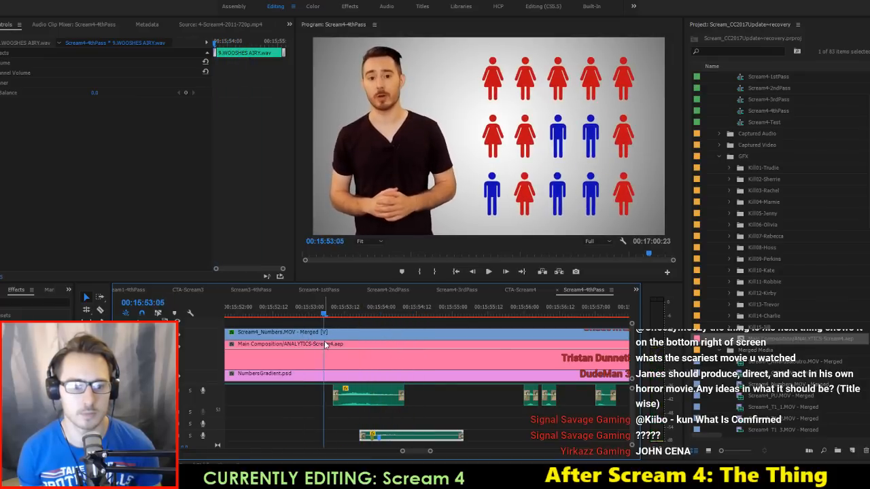
key("space")
key("space")
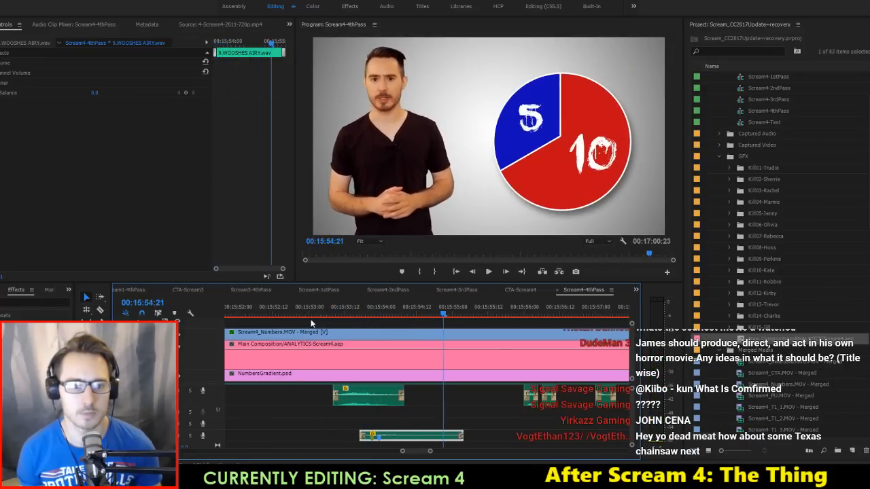
left_click(241, 303)
key("space")
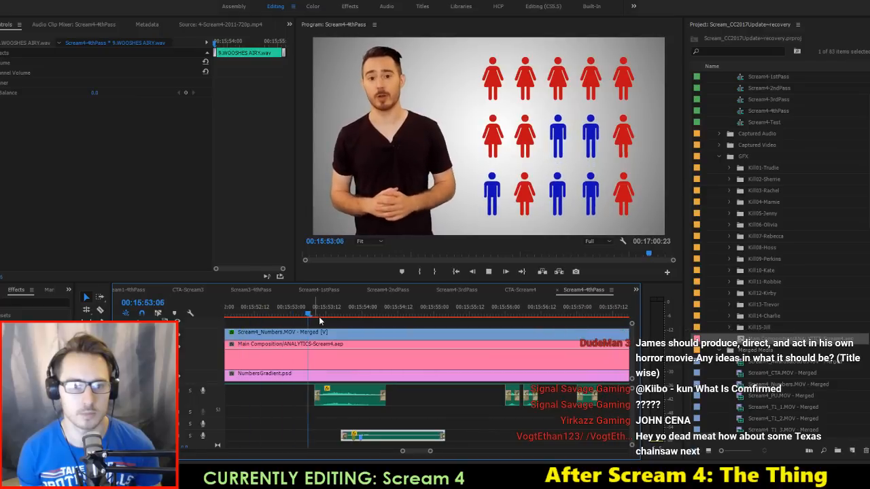
key("space")
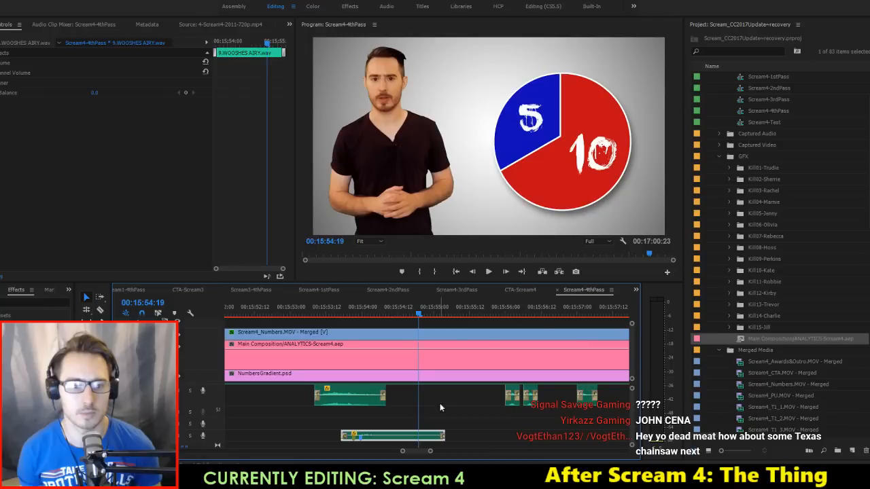
left_click_drag(393, 440, 388, 440)
left_click(278, 311)
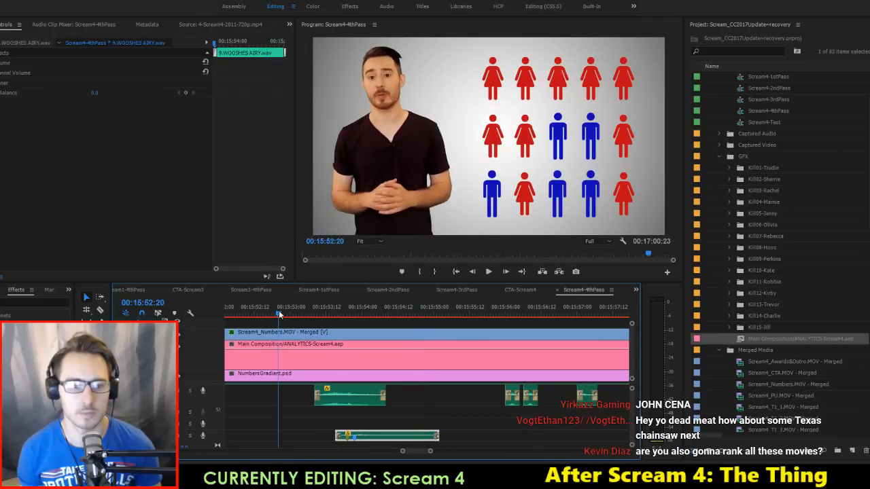
Step: Play Scream4-4thPass from 00:15:52:20 through the pie chart and the 110 MINUTES text to check the sound effect timing
key("space")
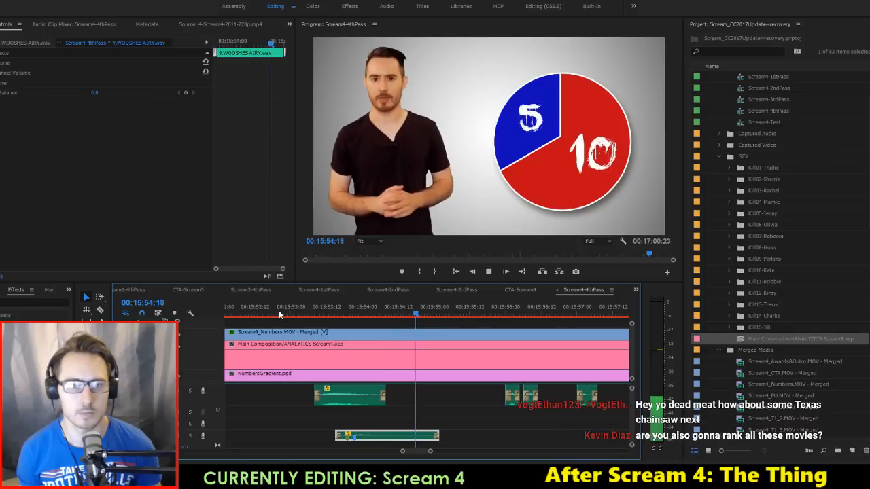
key("space")
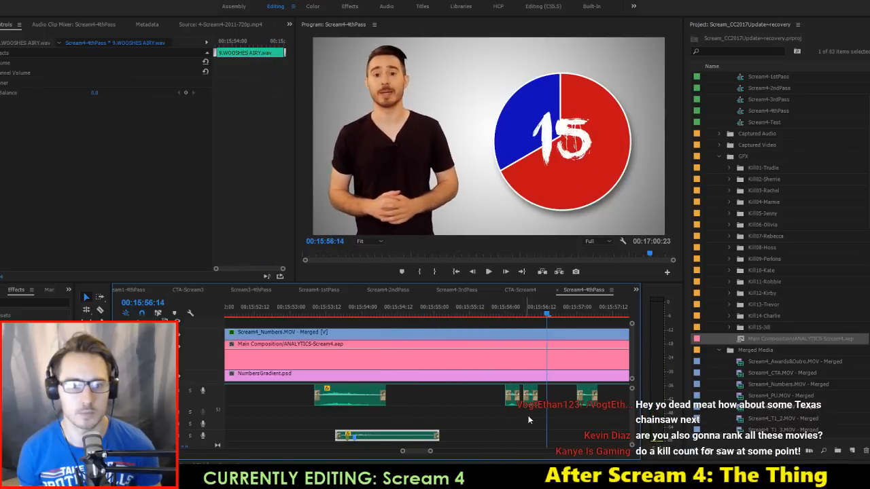
scroll(536, 428, "down", 3)
key("space")
scroll(507, 414, "down", 2)
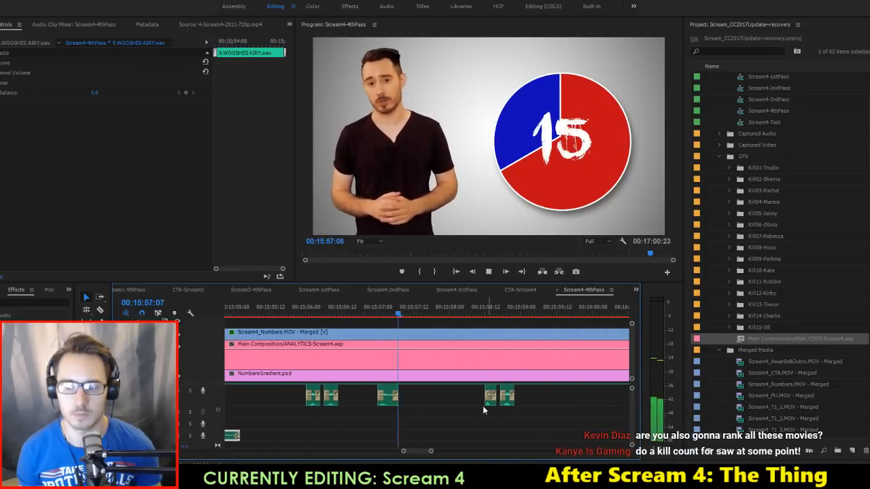
key("minus")
key("space")
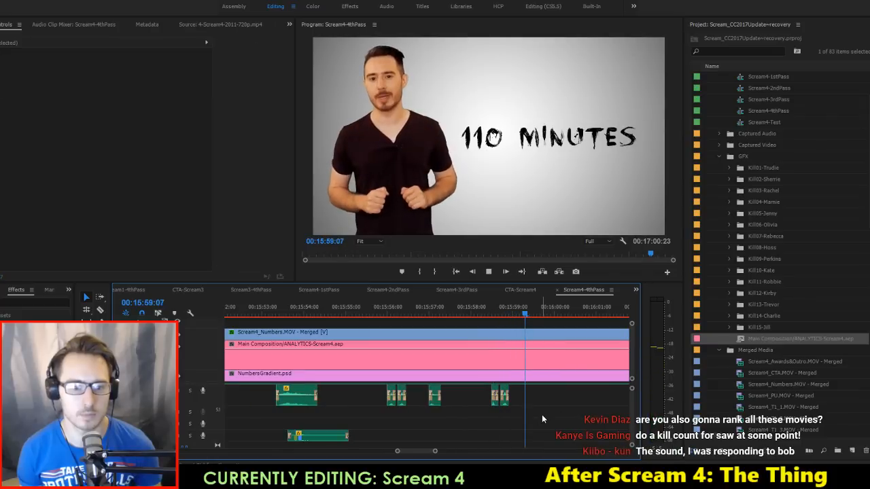
Step: Shift the five remaining whoosh and swish clips later to start at about 00:15:58:08, where the pie chart slides out
left_click_drag(561, 416, 495, 400)
left_click(454, 423)
left_click_drag(393, 312, 486, 325)
scroll(494, 394, "down", 2)
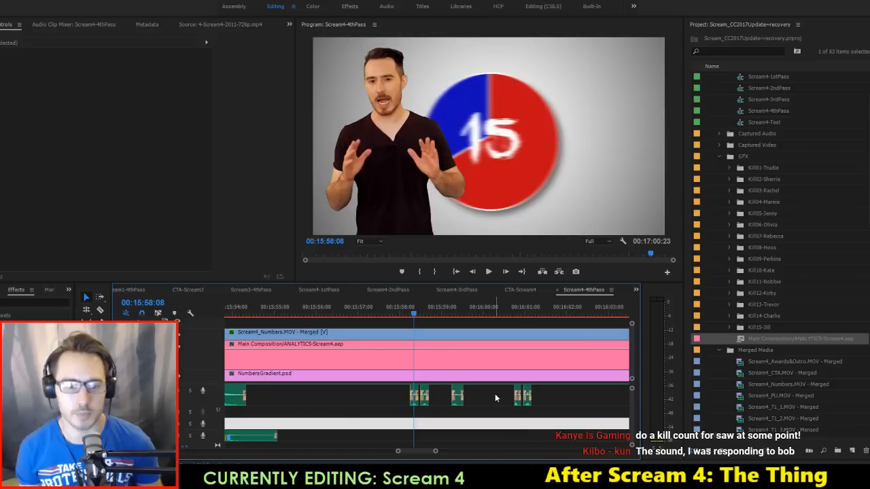
Step: Separate the first ES_Sword Swing Whoosh clip and align it to about 00:15:58:19, where the 110 MINUTES text enters
left_click_drag(564, 413, 450, 408)
key("space")
key("space")
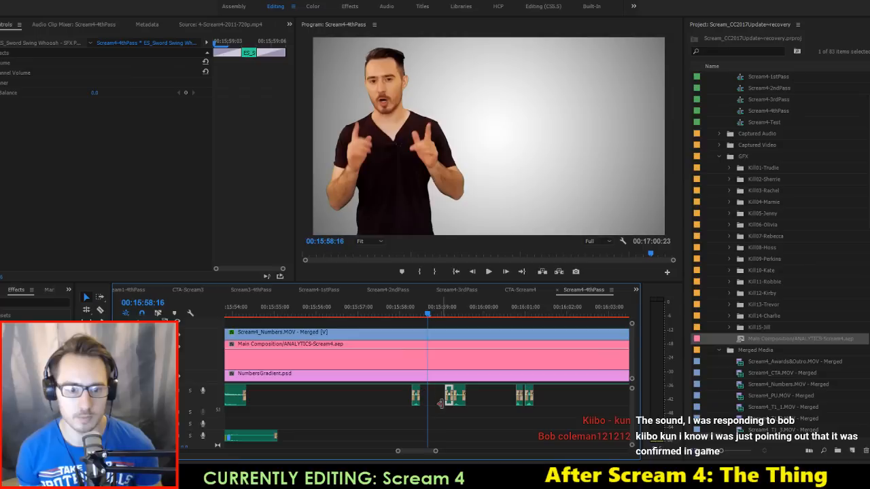
key("Right")
key("Right")
key("Right")
key("Right")
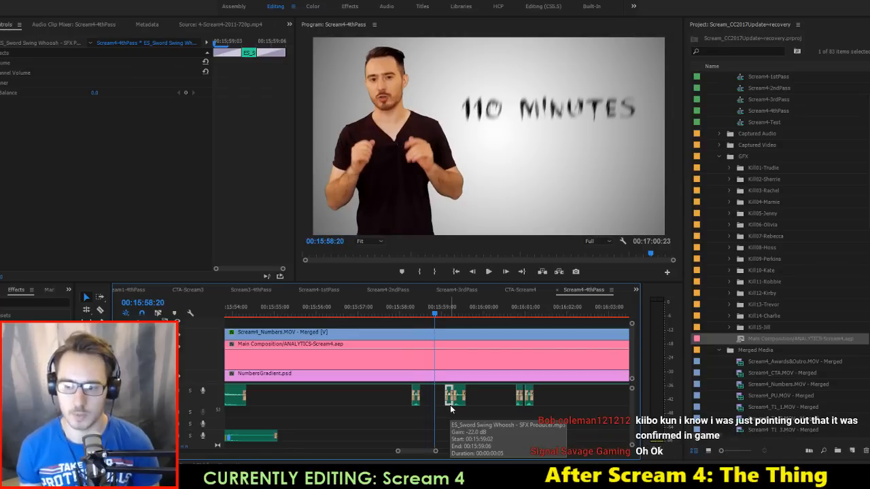
key("Left")
key("Left")
key("Right")
Step: Move the Swish 1.aiff clip to start at 00:15:59:13, where the dividing line begins to draw, and play it
left_click_drag(450, 405, 487, 408)
key("space")
key("space")
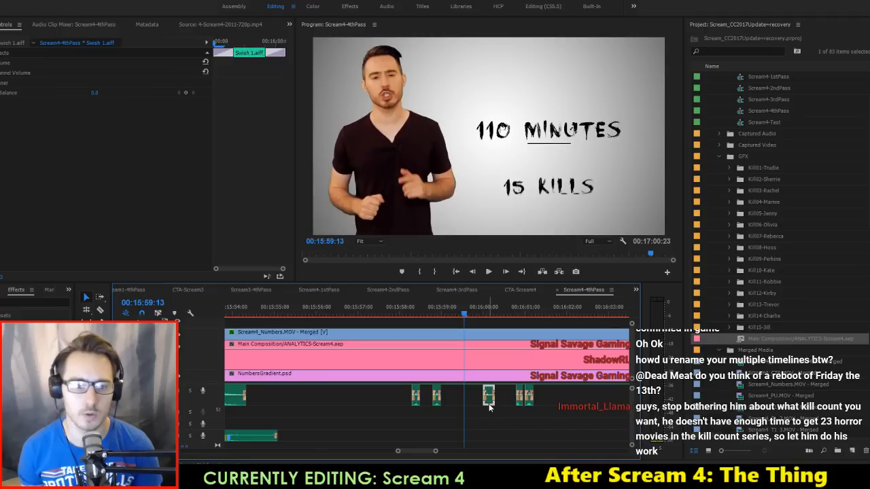
left_click_drag(482, 407, 464, 407)
key("space")
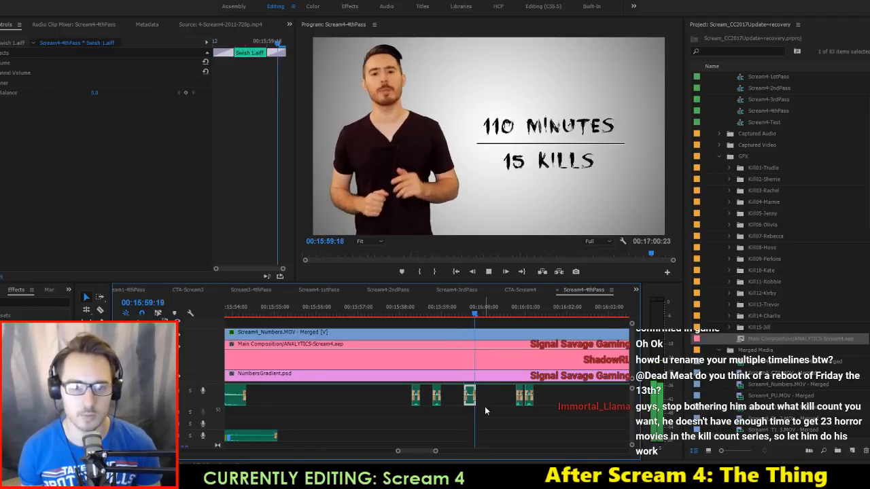
key("space")
Step: Set the last two sound clips aside and move Swish 2.aiff back to start at 00:16:01:09, where the fraction slides out
left_click_drag(548, 403, 521, 401)
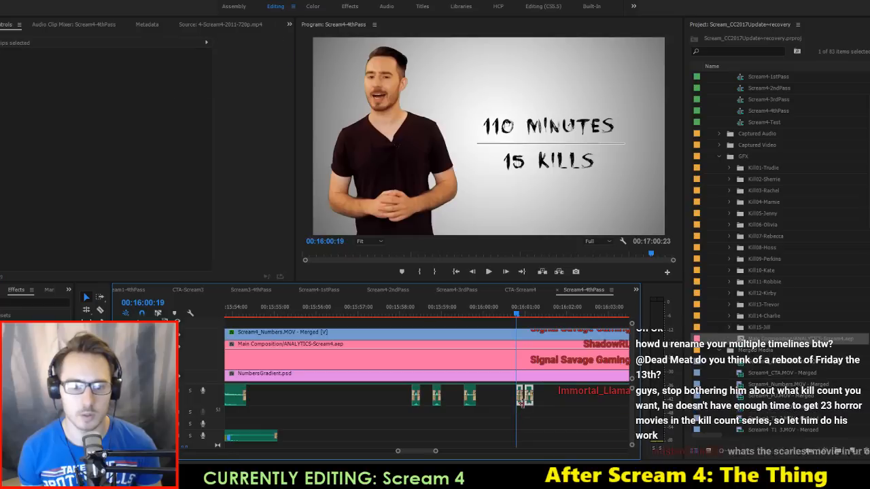
left_click_drag(600, 406, 607, 406)
scroll(558, 408, "down", 2)
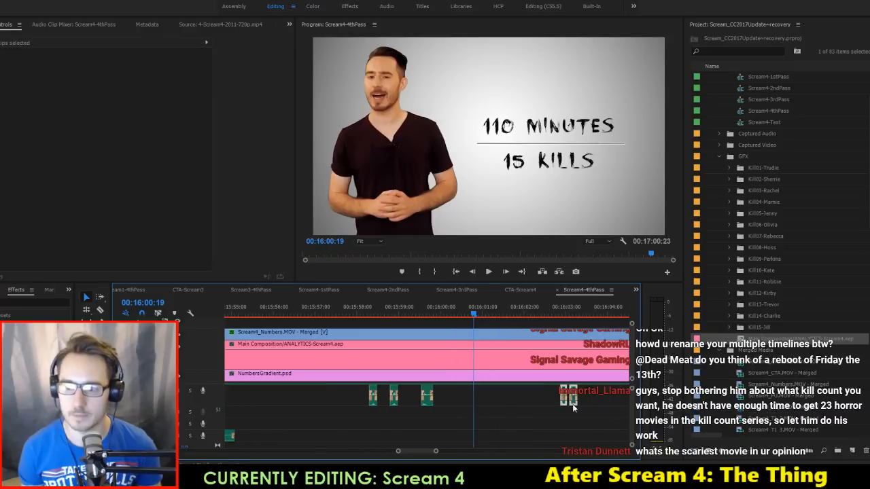
key("space")
key("space")
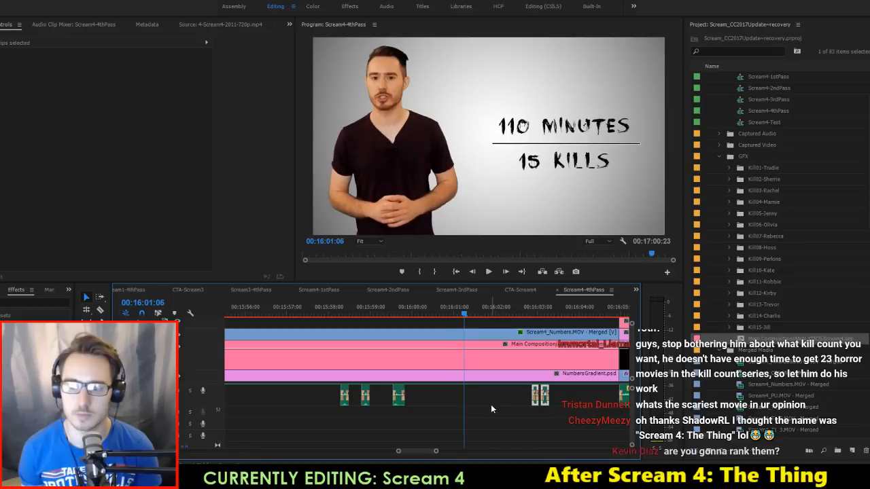
key("Right")
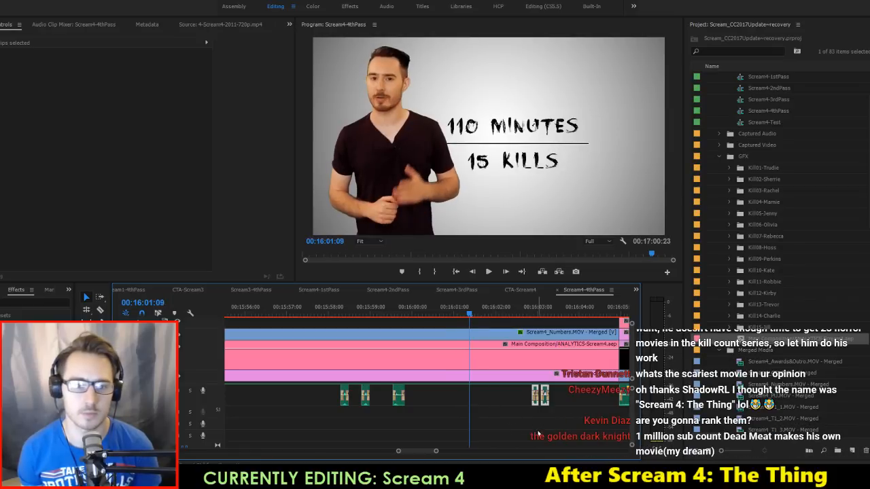
left_click_drag(537, 406, 474, 406)
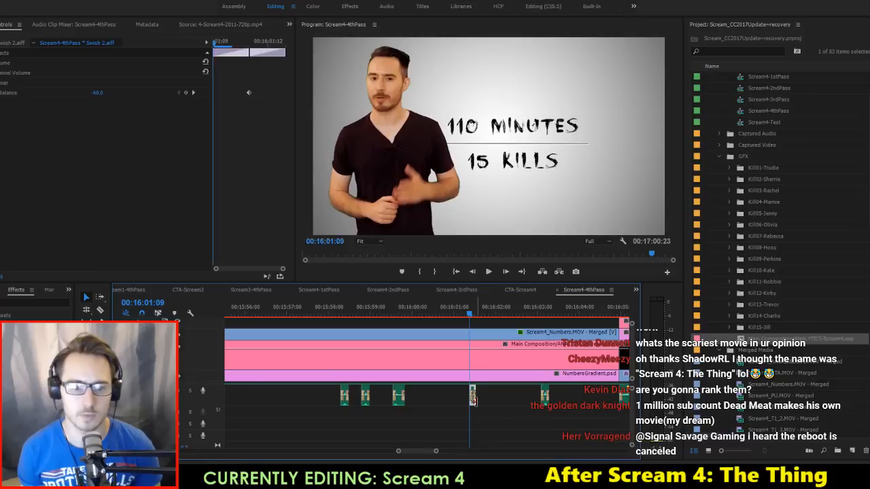
Step: Move the last ES_Sword Swing Whoosh clip to start at about 00:16:01:14, where the ONE KILL EVERY text enters
key("space")
key("Left")
key("Left")
key("Left")
key("Left")
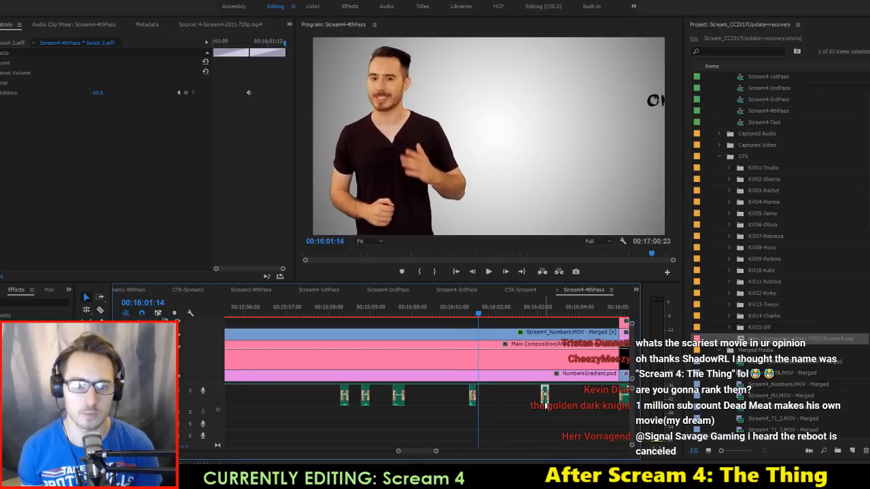
left_click_drag(545, 406, 483, 402)
Step: Replay the kill rate text's entrance, shift its ES_Sword Swing Whoosh clip about one frame later, and save the project
key("space")
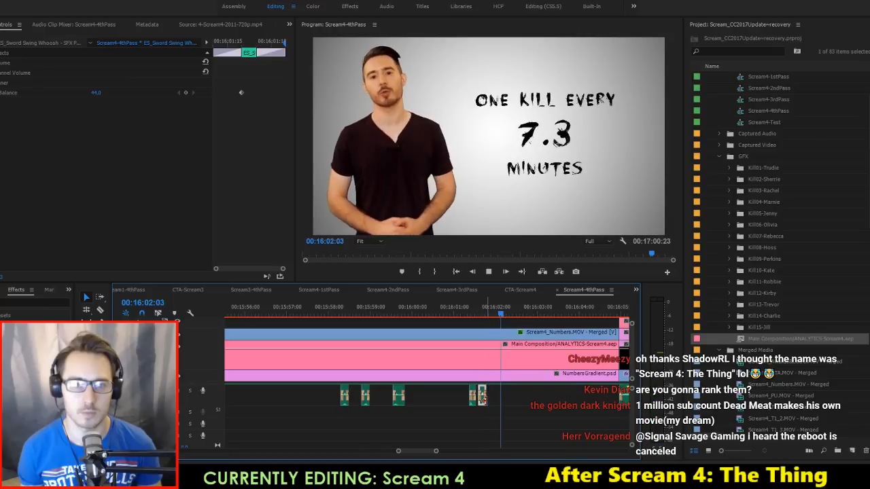
key("space")
key("Left")
key("Left")
key("Left")
key("Left")
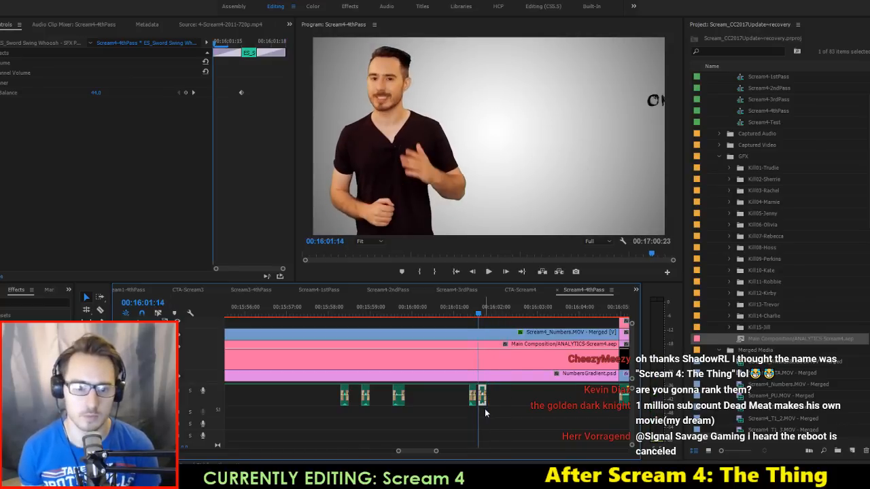
key("space")
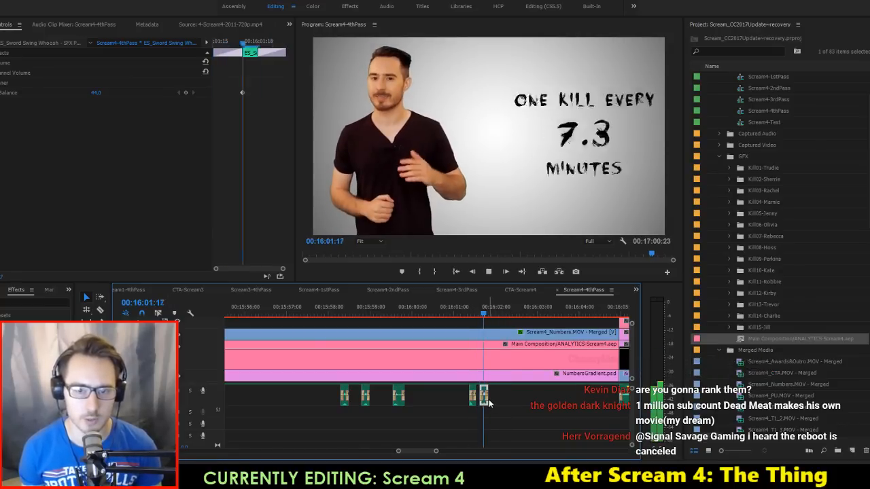
key("space")
key("ctrl+s")
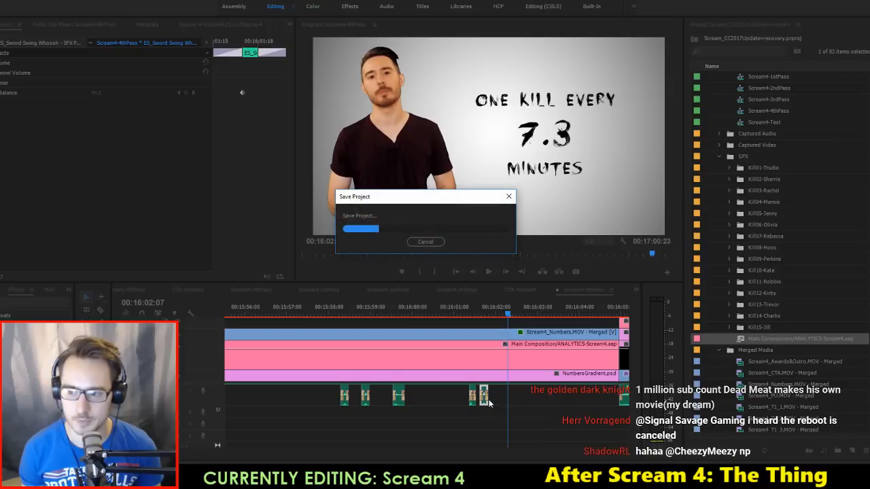
Step: Play from 00:15:57:23 through the minutes, kills and kill rate text to review the retimed sound effects
left_click(468, 309)
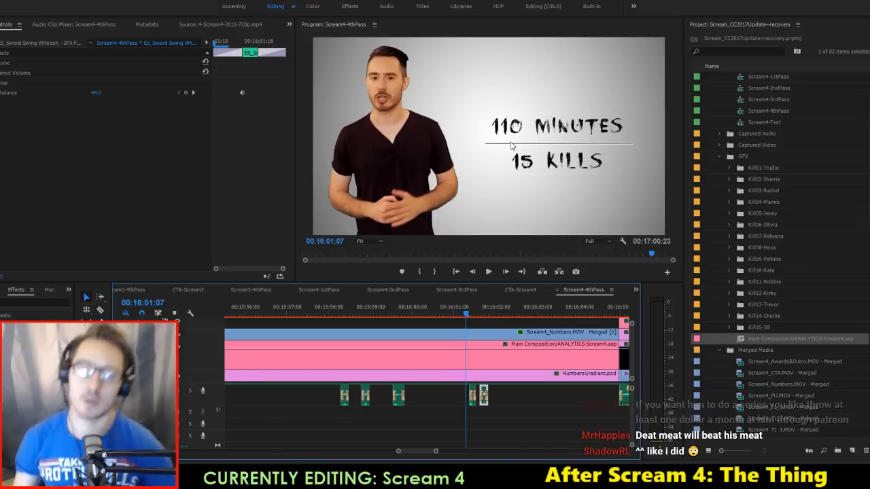
left_click(327, 307)
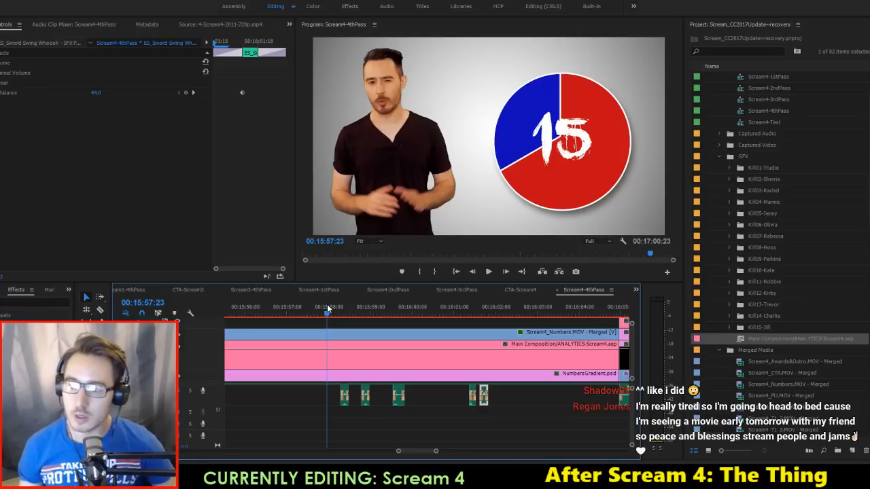
key("space")
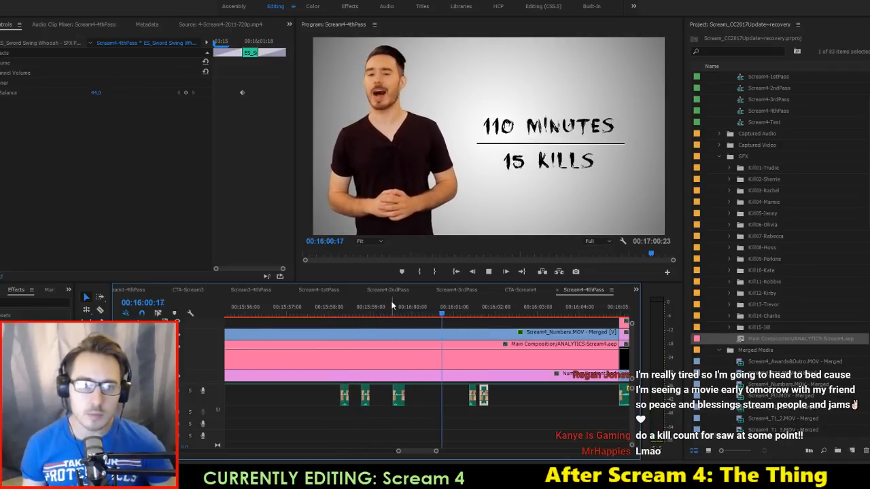
key("space")
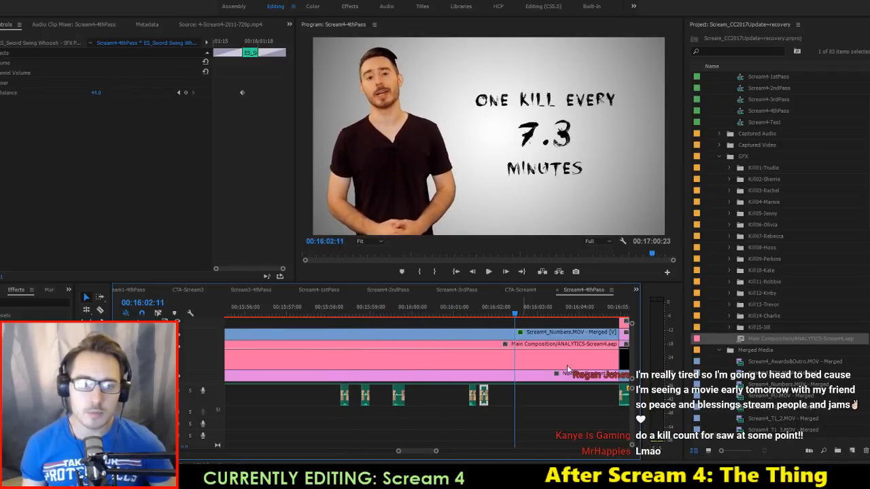
Step: Play the sequence from just before the numbers section through to the end screen to review picture and sound
scroll(415, 388, "down", 4)
left_click(347, 423)
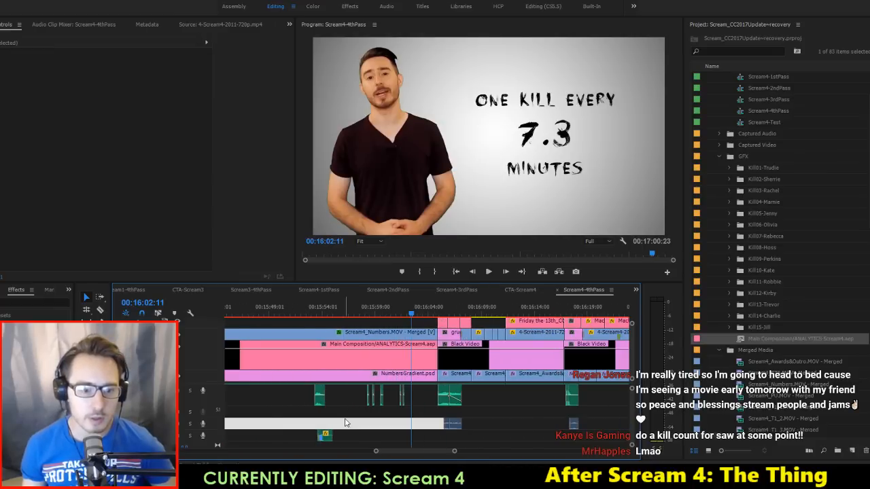
scroll(344, 412, "left", 4)
scroll(190, 401, "up", 2)
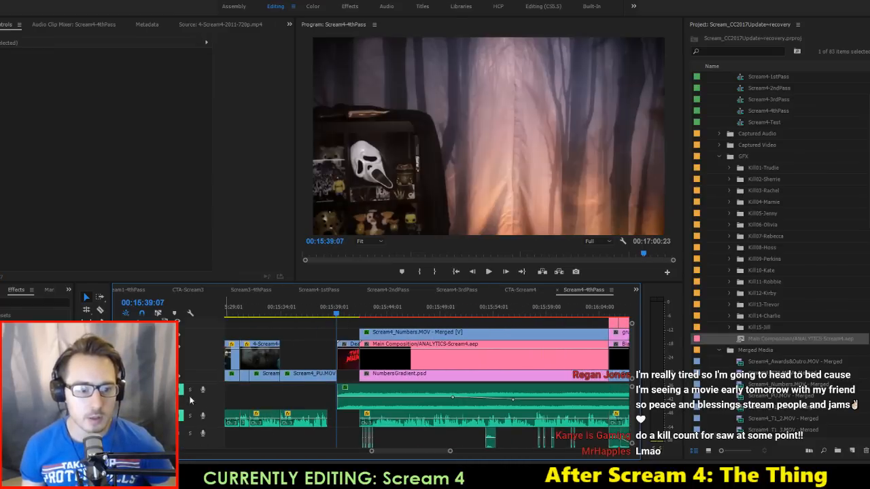
left_click(285, 315)
key("space")
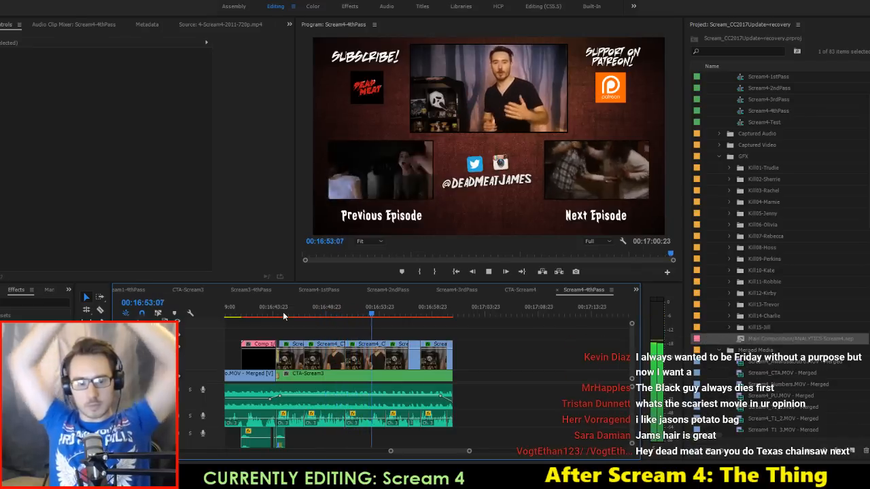
key("space")
Step: Replace the nested CTA-Scream3 clip in the end screen with the CTA-Scream4 sequence from the CTA Elements bin
scroll(827, 204, "down", 9)
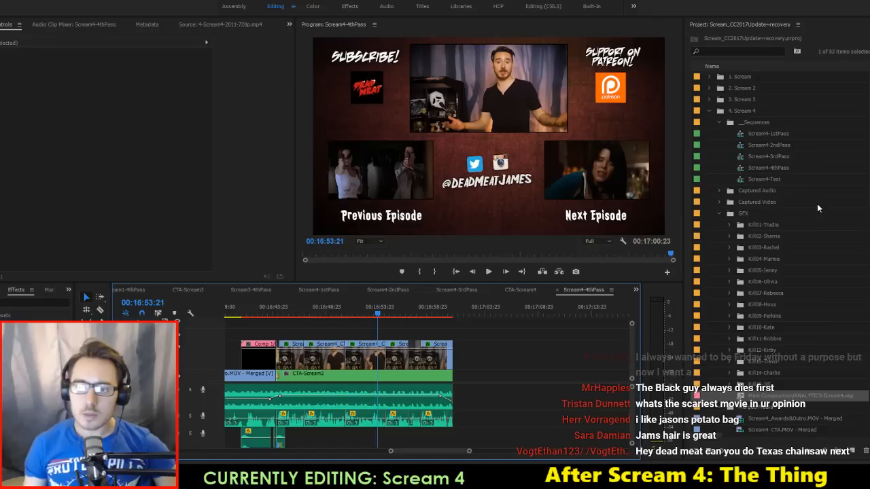
scroll(831, 198, "down", 7)
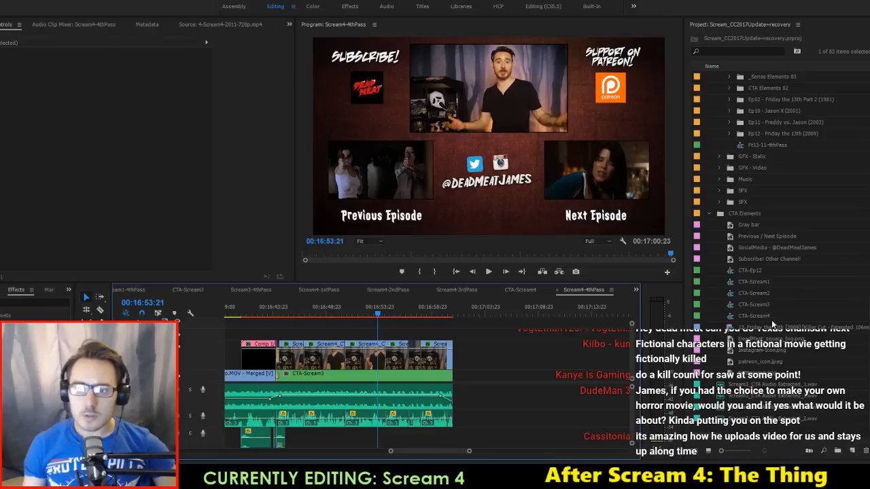
left_click(761, 315)
left_click(381, 374)
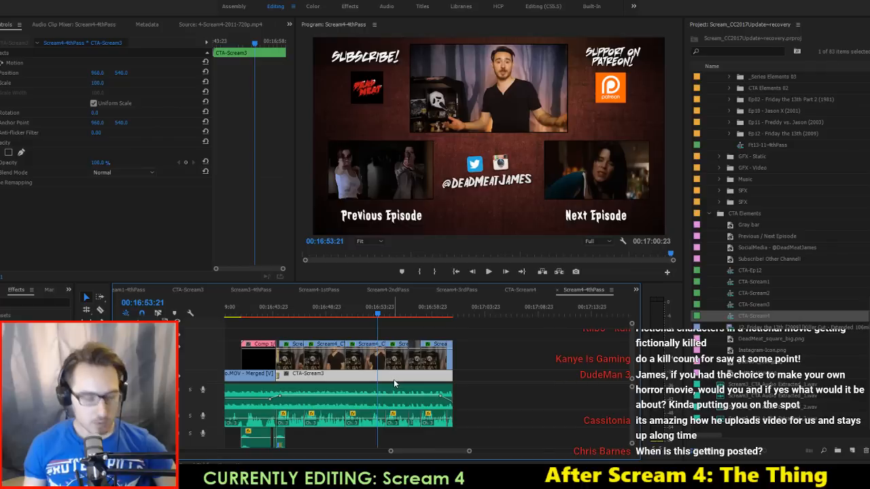
key("ctrl+shift+r")
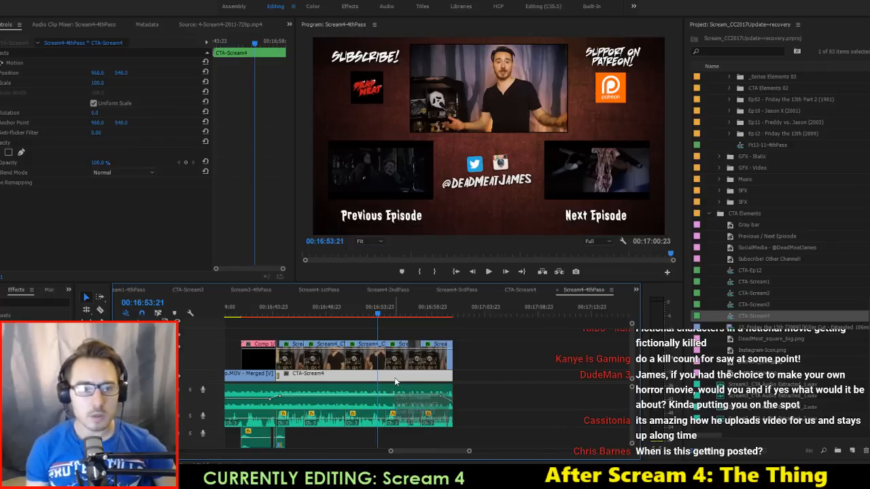
Step: Play the end screen from the CTA-Scream4 clip's start at 00:16:44:07 to the sequence's end, and save the project
key("Up")
key("Up")
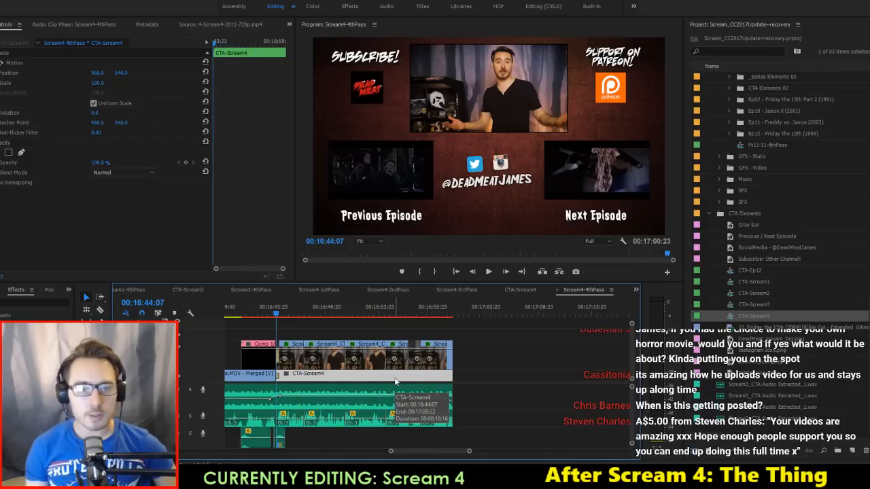
key("space")
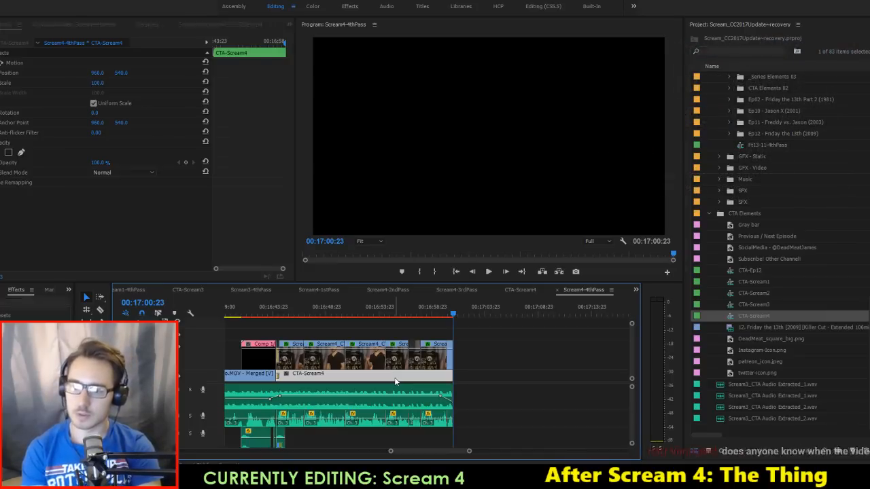
key("ctrl+s")
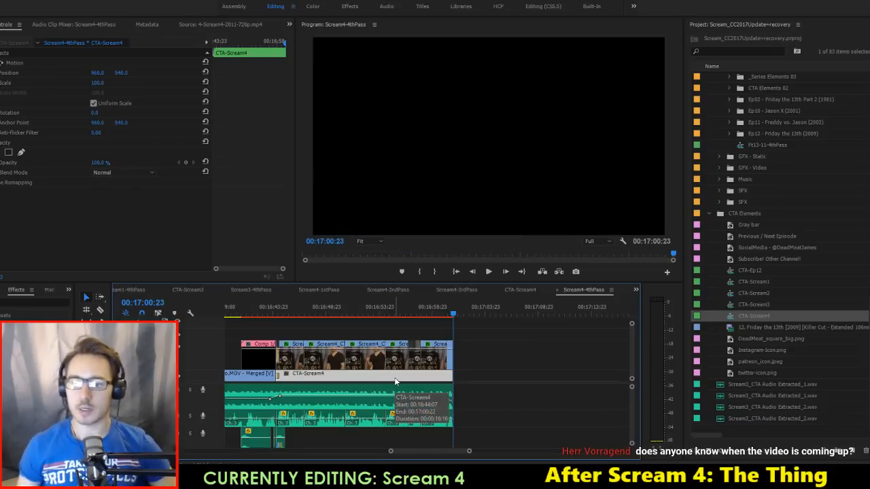
key("ctrl+s")
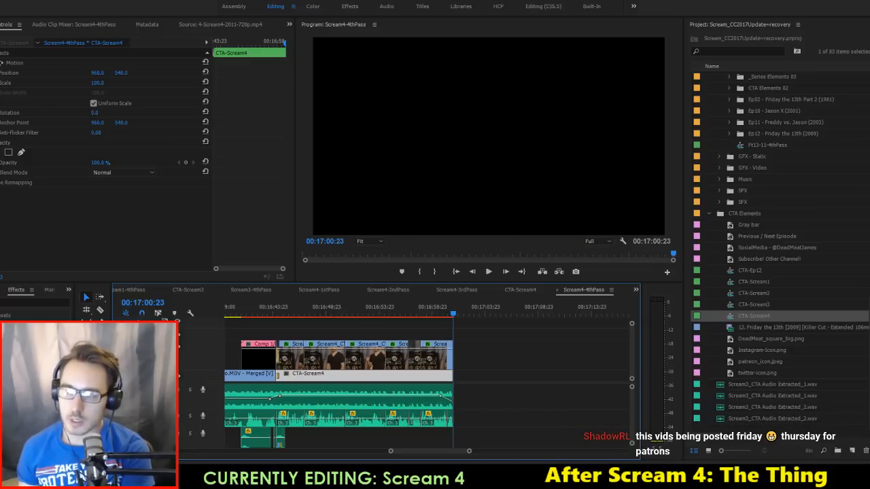
Step: Switch to the ANALYTICS-Scream4.aep project in After Effects
key("alt+Tab")
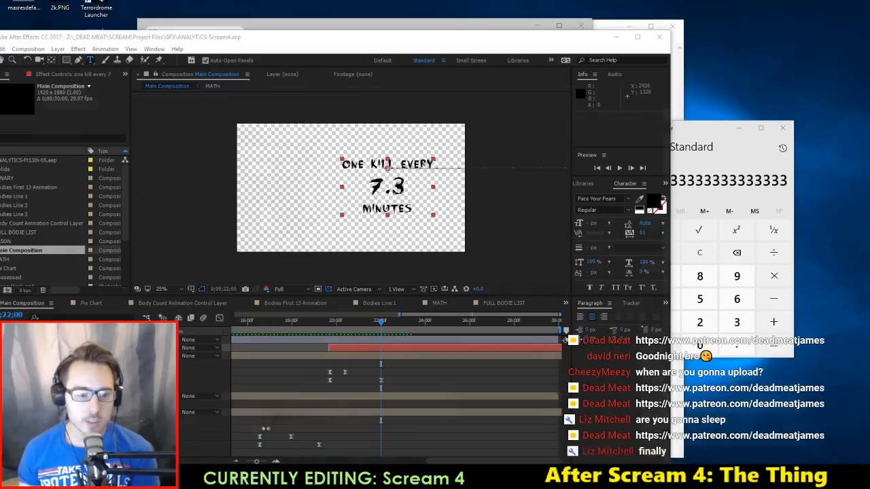
Step: Switch to Premiere Pro and look through the CTA-Scream sequences in the CTA Elements bin, ending on CTA-Scream4
key("alt+Tab")
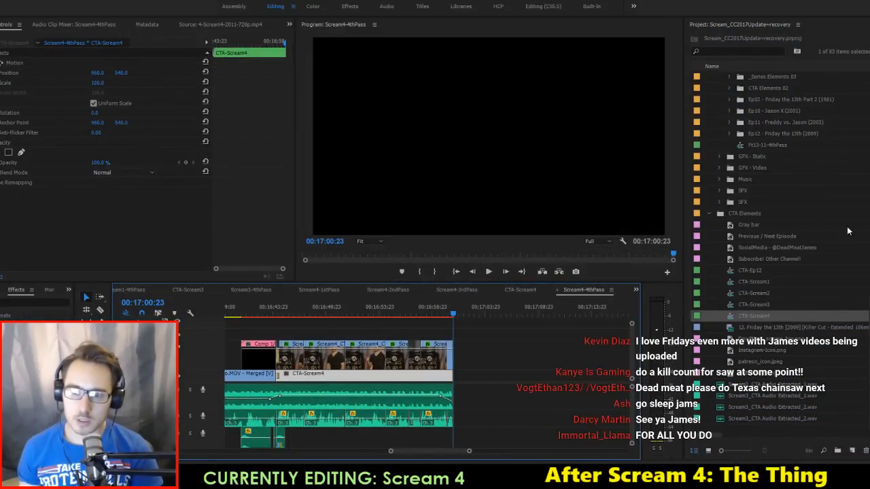
left_click(752, 293)
left_click(751, 283)
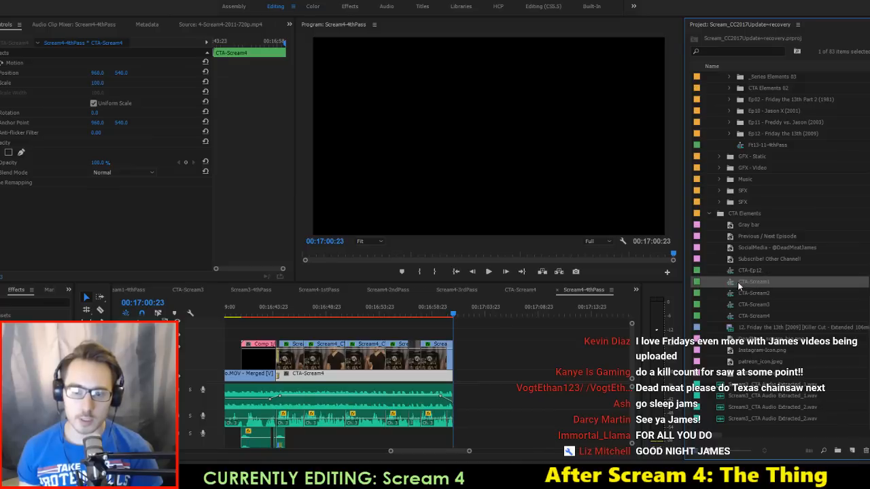
left_click(757, 291)
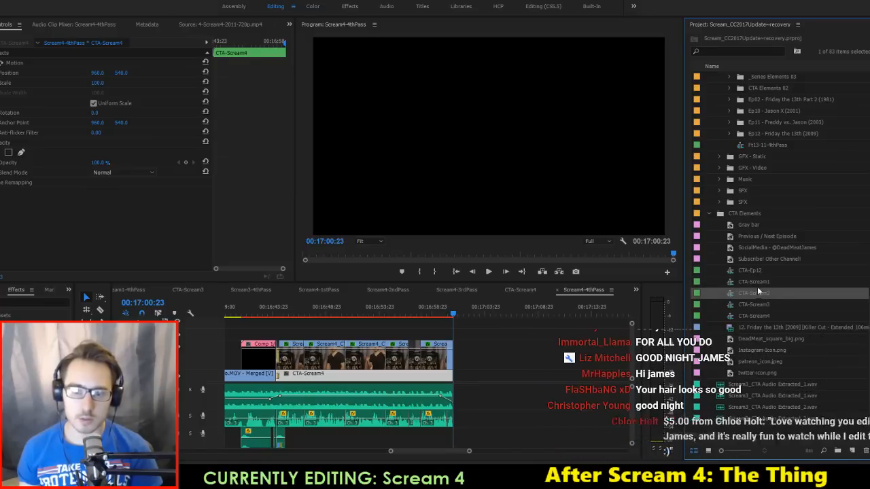
left_click(758, 283)
left_click(759, 283)
left_click(757, 304)
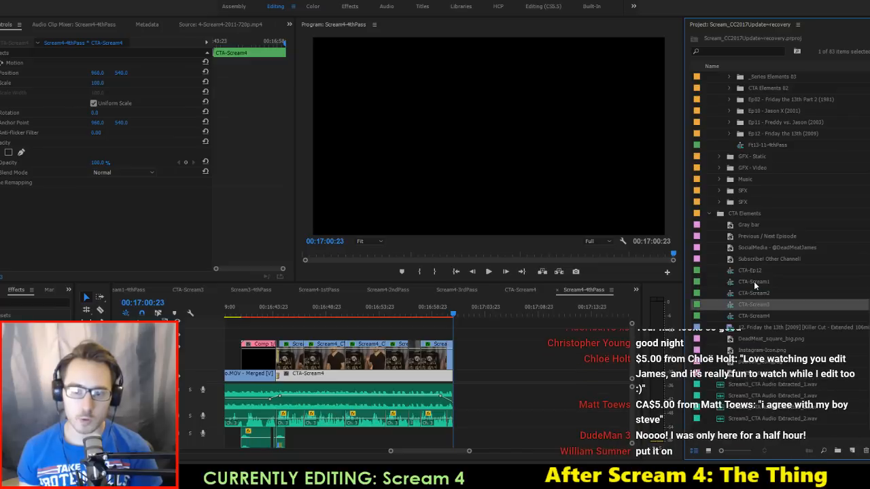
right_click(753, 282)
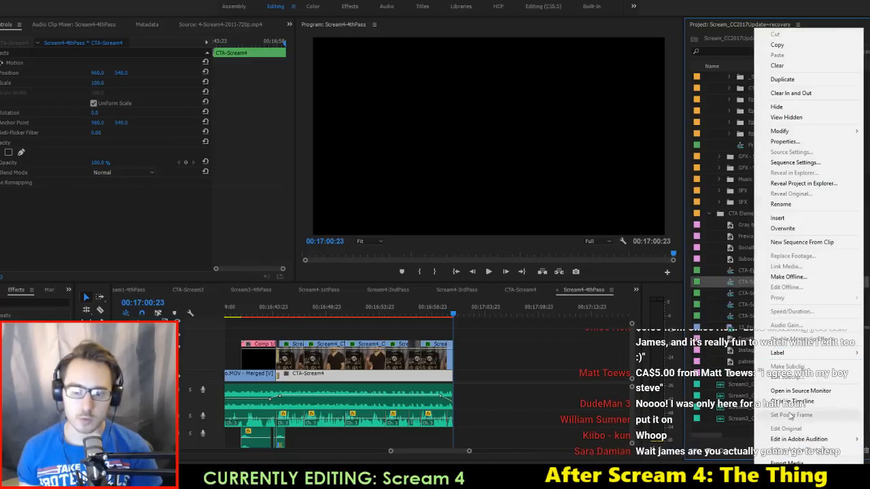
left_click(799, 203)
left_click(768, 314)
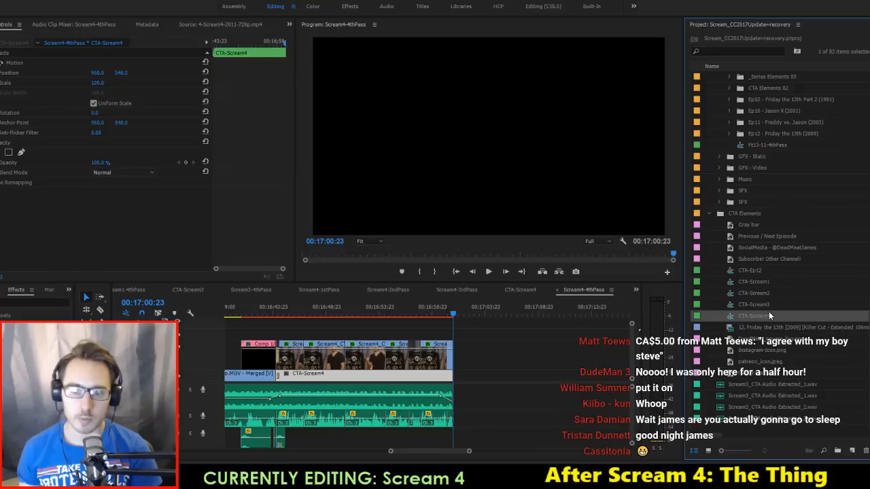
Step: Open the Scream4-2ndPass sequence in the timeline and reveal it in the project
left_click(391, 290)
right_click(389, 291)
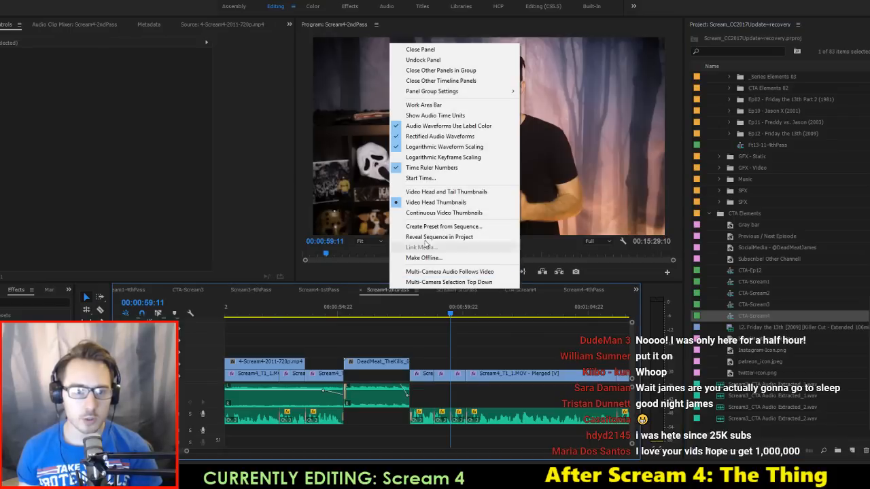
left_click(381, 292)
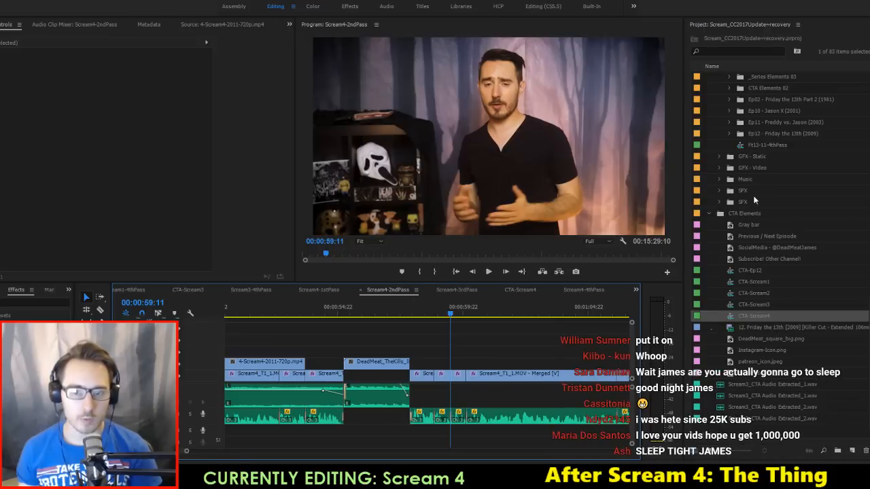
right_click(390, 287)
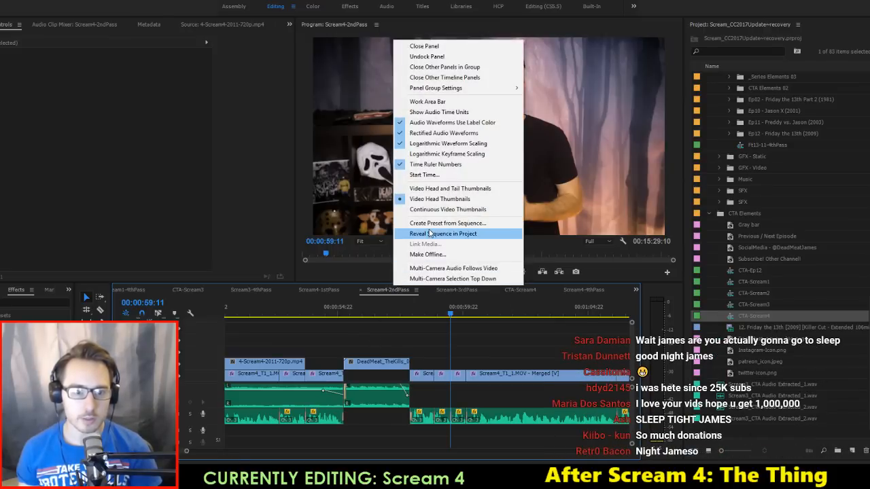
left_click(440, 235)
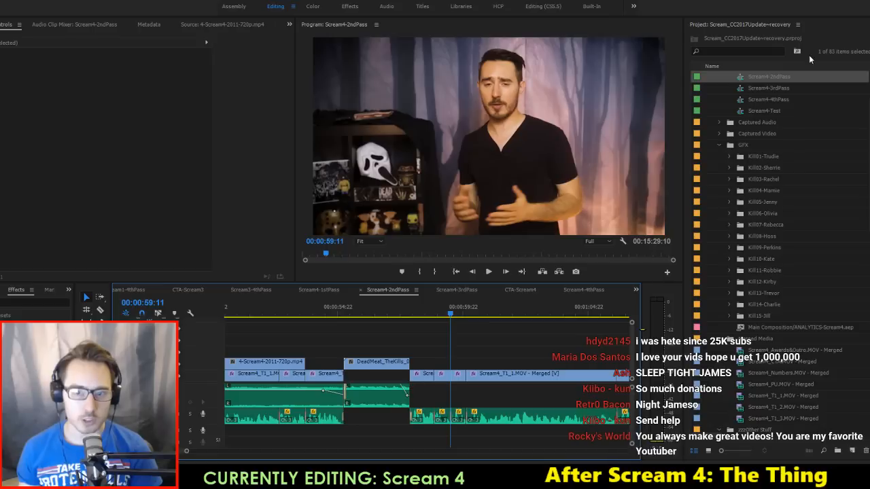
Step: Try renaming the Scream4-2ndPass sequence to xxxxxxx, move on to the following sequences, and undo the rename
left_click(772, 114)
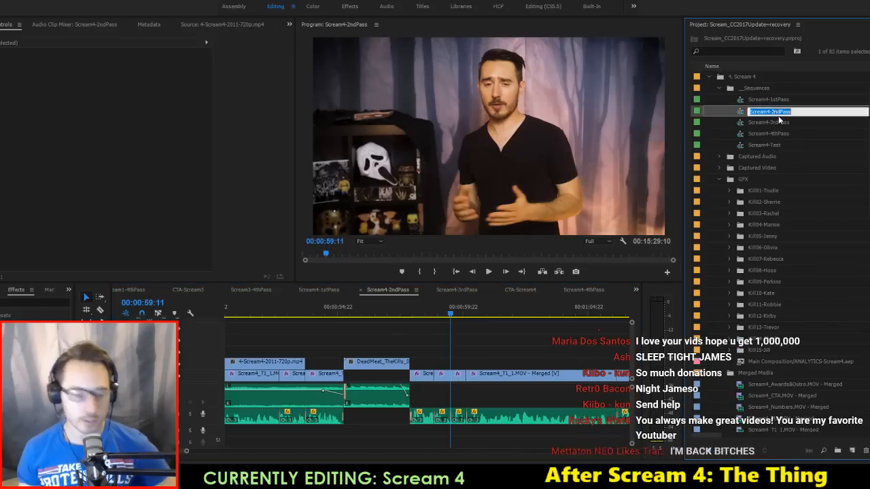
type("xxxxxxxx")
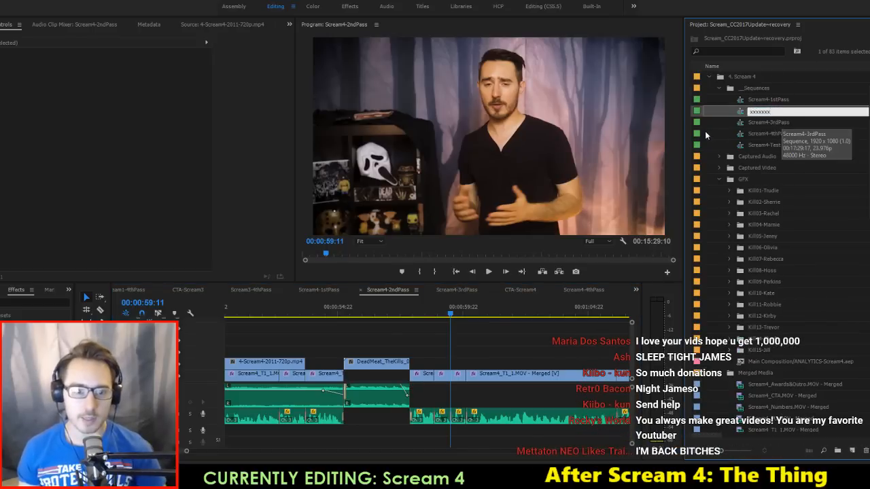
key("Tab")
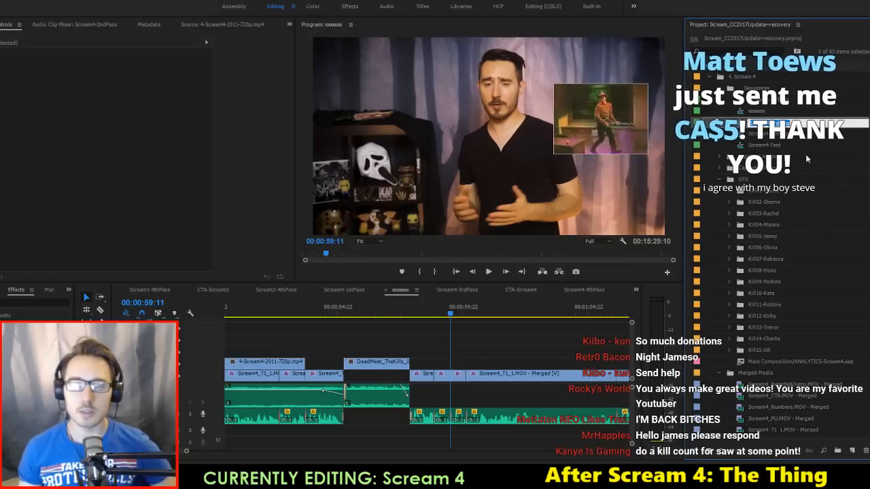
left_click(777, 136)
key("ctrl+z")
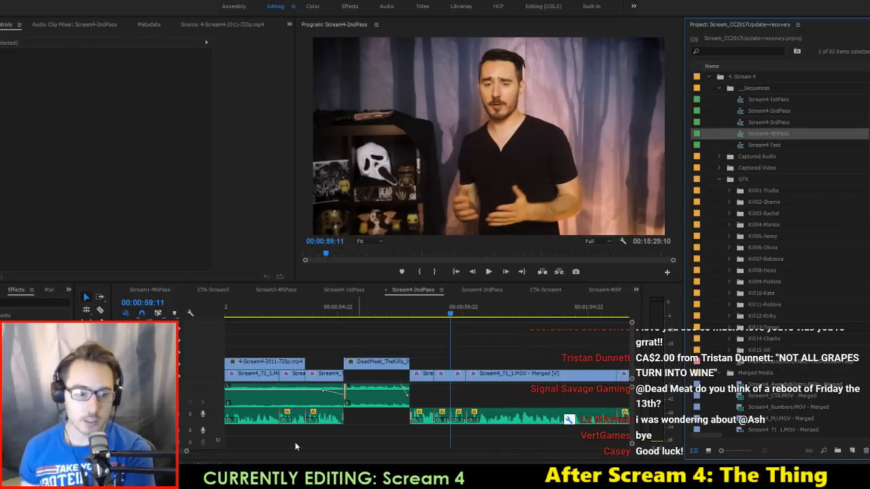
Step: Return to the Scream4-4thPass sequence and fit its whole length in the timeline
left_click_drag(188, 452, 299, 454)
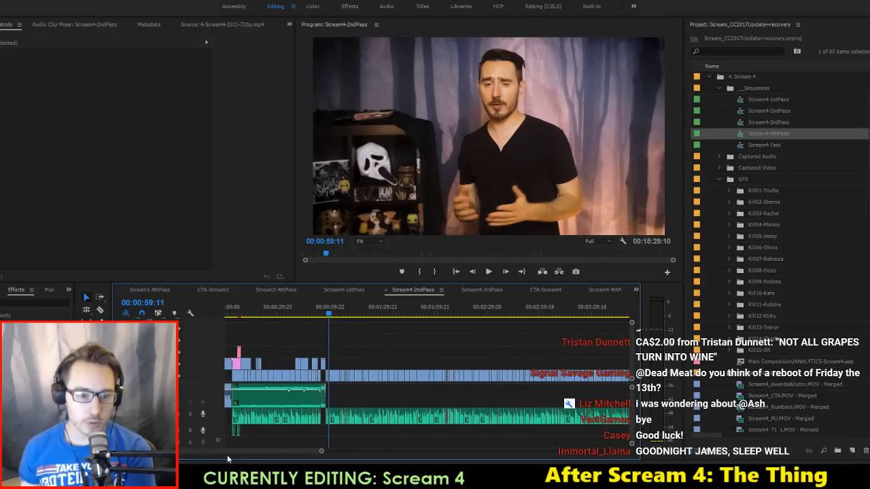
left_click_drag(252, 454, 360, 429)
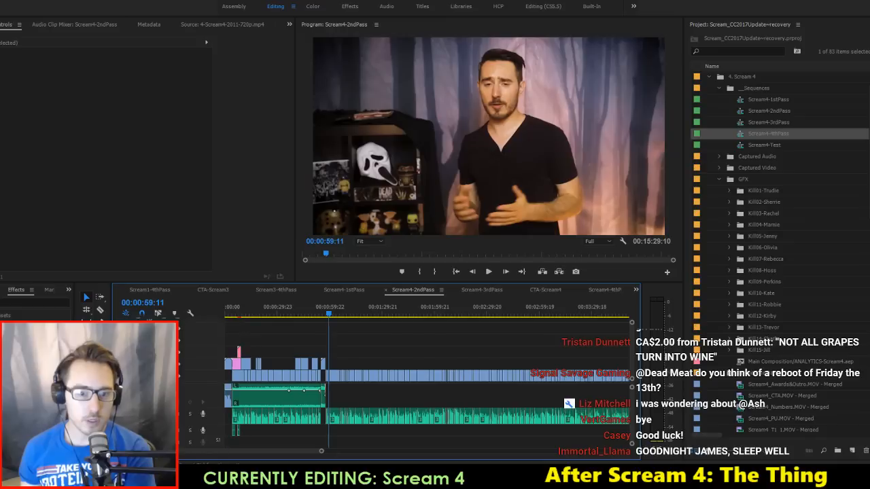
left_click(601, 291)
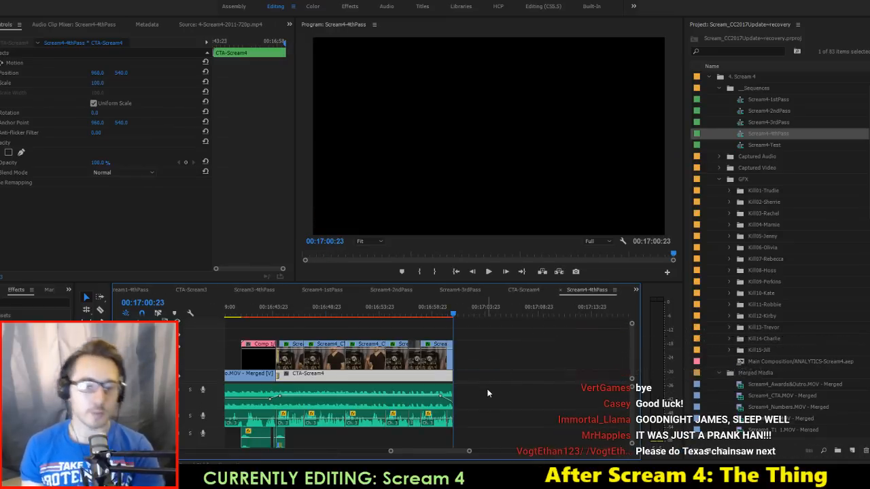
key("backslash")
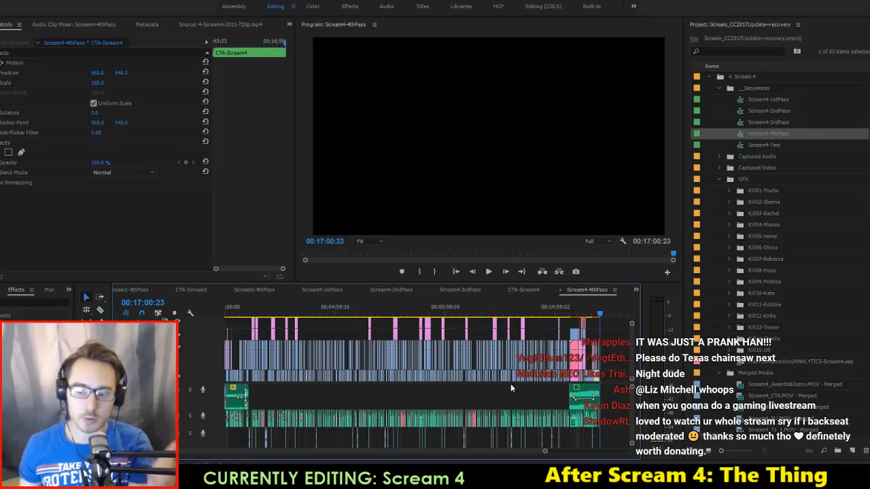
Step: Select the empty gap on the music track that follows the opening music, just before the Kill01-Trudie graphic
left_click(267, 399)
scroll(266, 400, "up", 3)
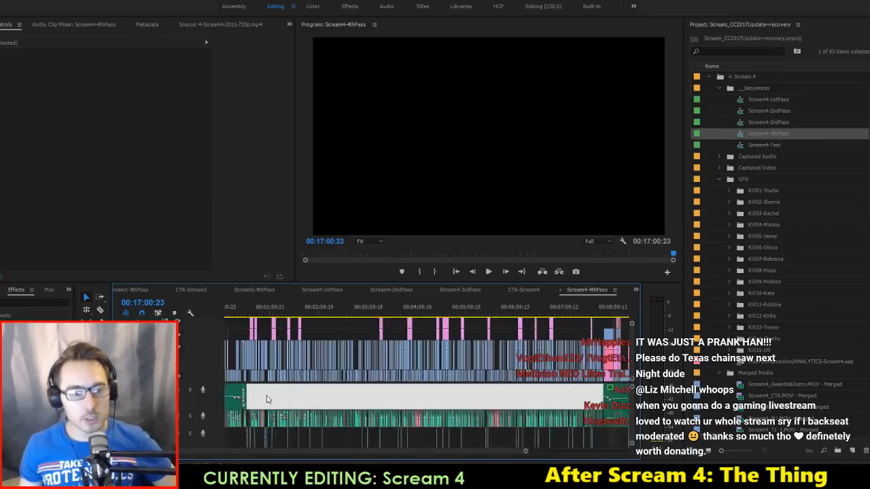
scroll(287, 397, "up", 4)
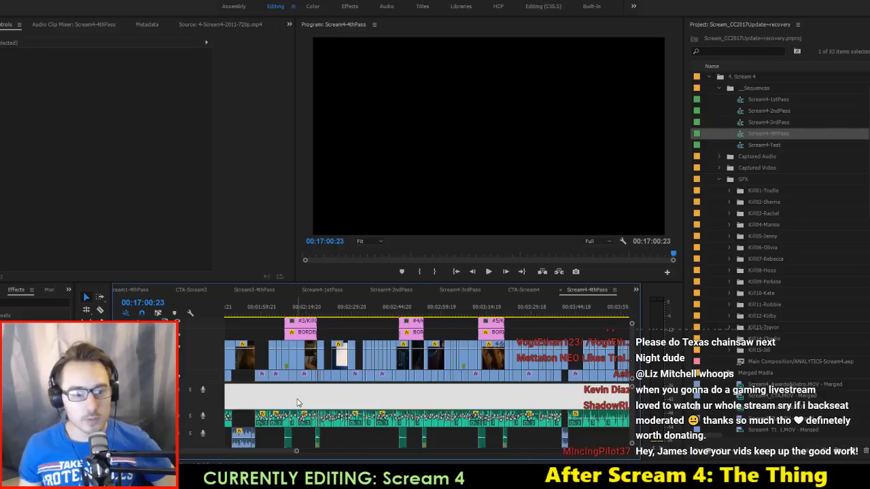
scroll(298, 403, "up", 5)
left_click(404, 402)
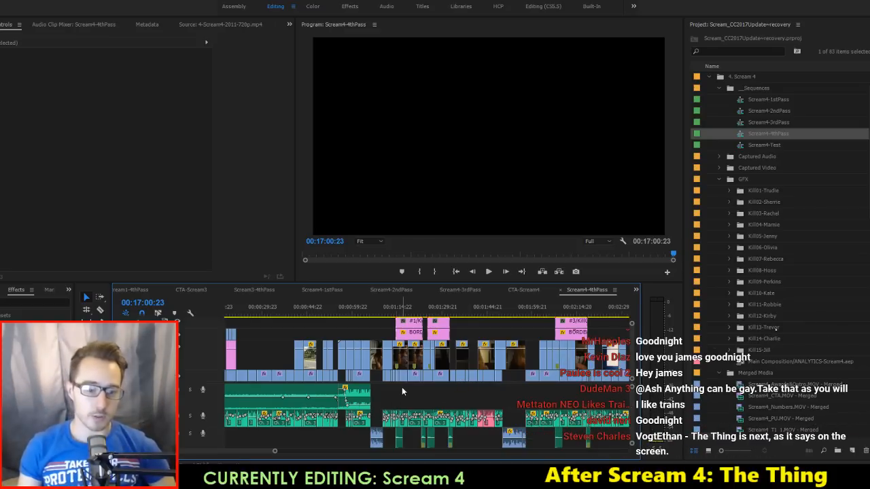
scroll(402, 399, "up", 3)
scroll(401, 396, "up", 2)
left_click(401, 396)
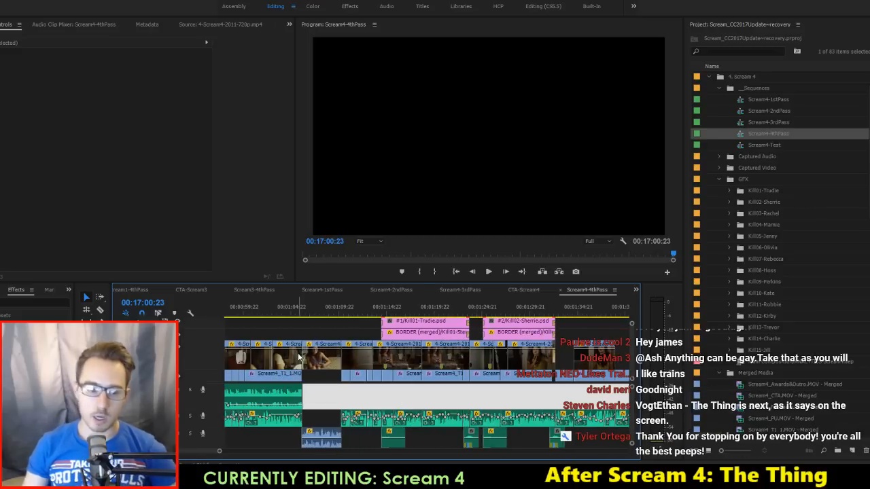